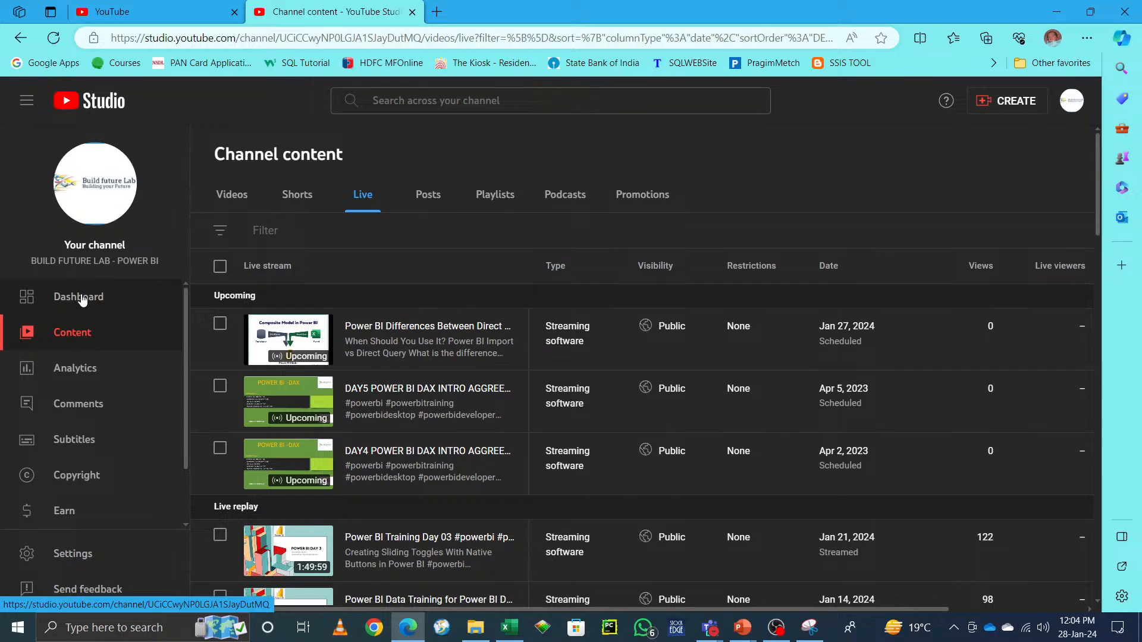
# Step: Start going live and open the control room for the Power BI Training Day 04 stream
pyautogui.click(1011, 103)
pyautogui.click(989, 153)
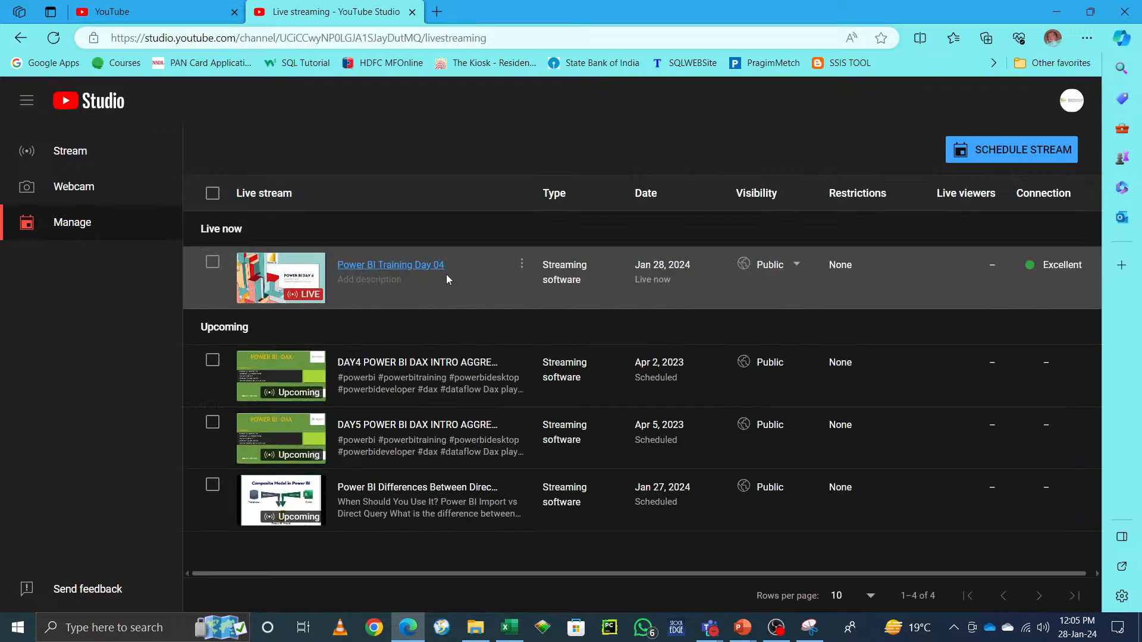
pyautogui.click(304, 281)
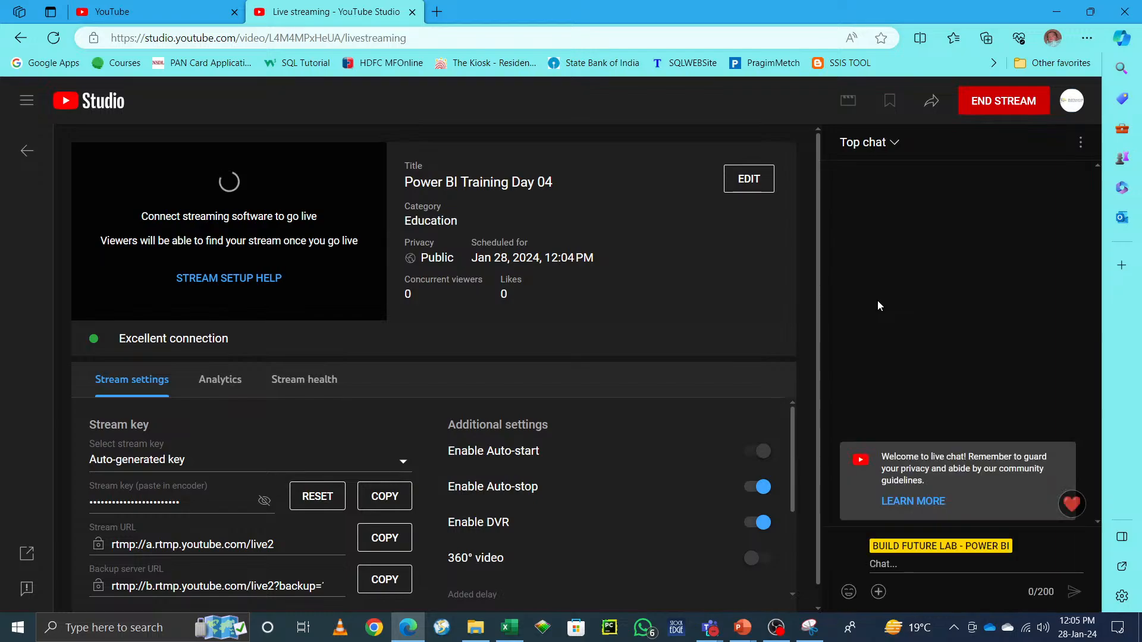
# Step: Minimize the browser and switch to the Power BI Advance Courses workbook
pyautogui.click(1056, 13)
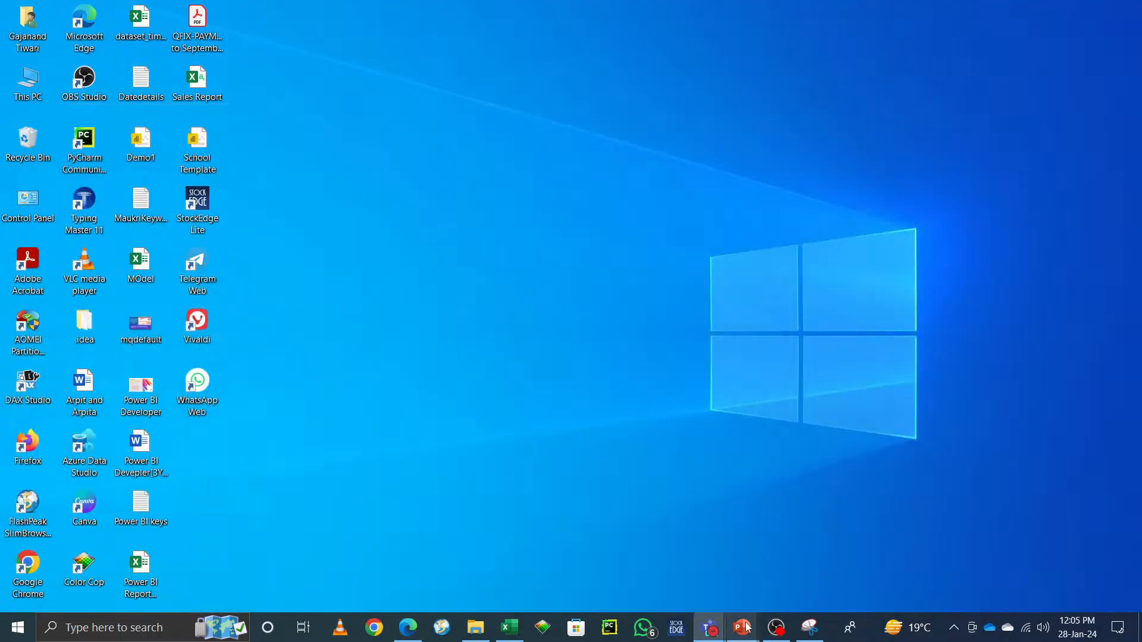
pyautogui.moveTo(742, 628)
pyautogui.moveTo(809, 583)
pyautogui.moveTo(664, 562)
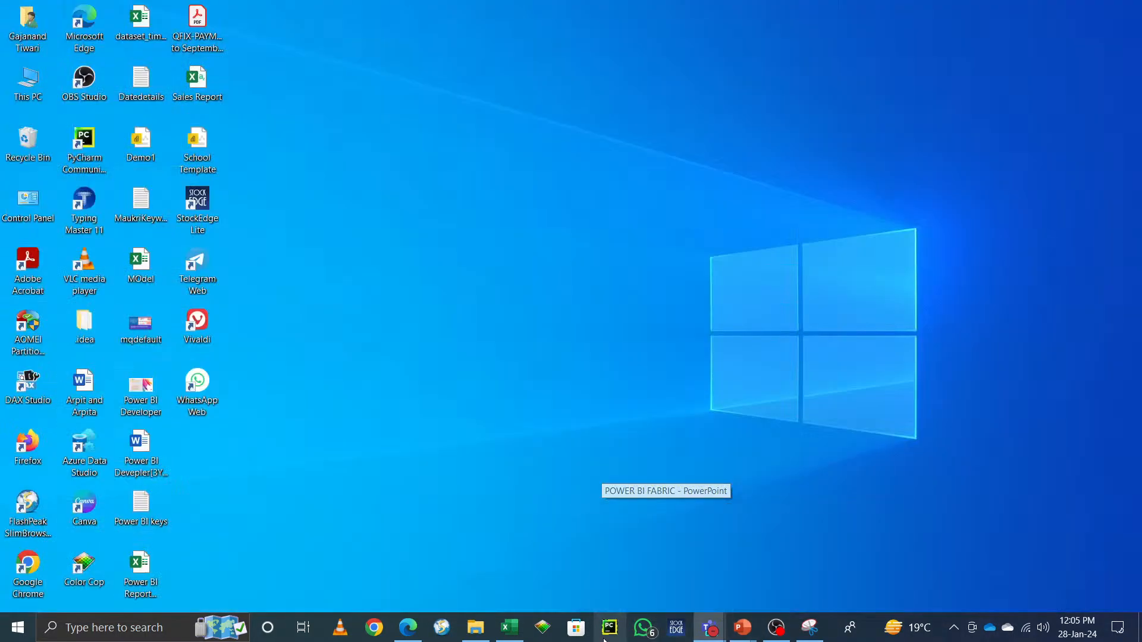
pyautogui.moveTo(522, 634)
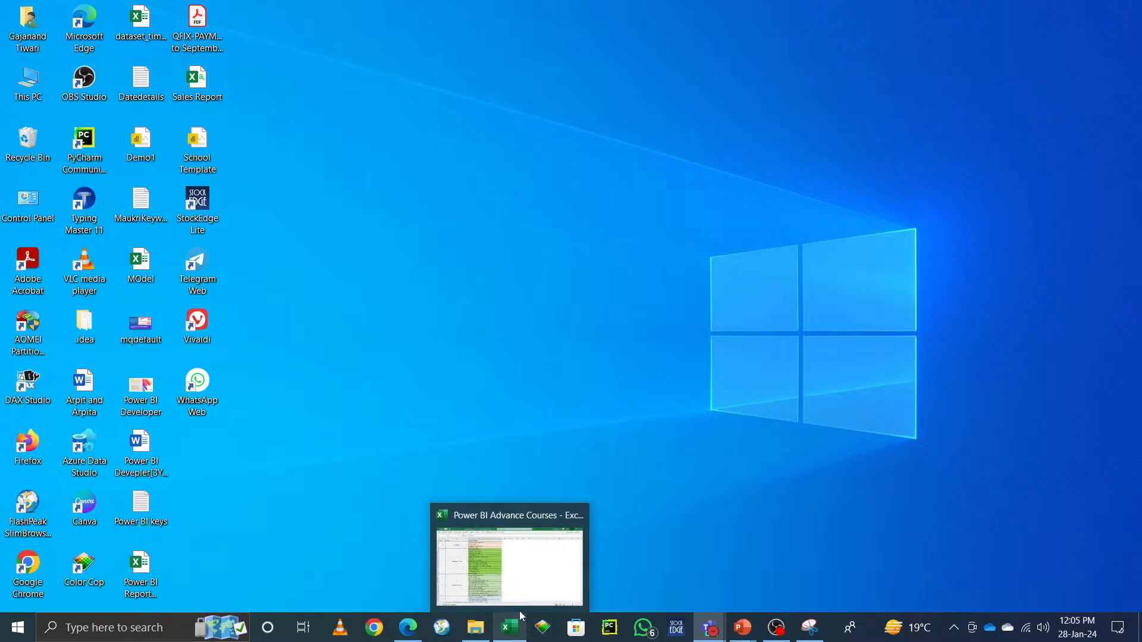
pyautogui.click(553, 528)
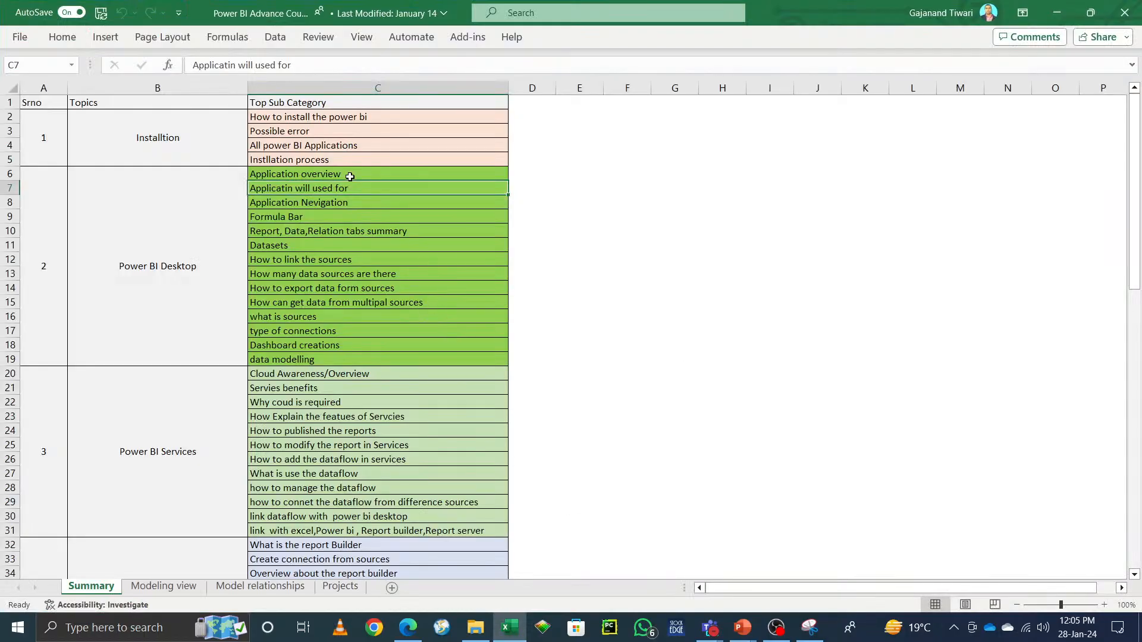
# Step: Select the Application overview entry in the Top Sub Category column
pyautogui.click(302, 119)
pyautogui.press('Down')
pyautogui.press('Down')
pyautogui.press('Down')
pyautogui.press('Down')
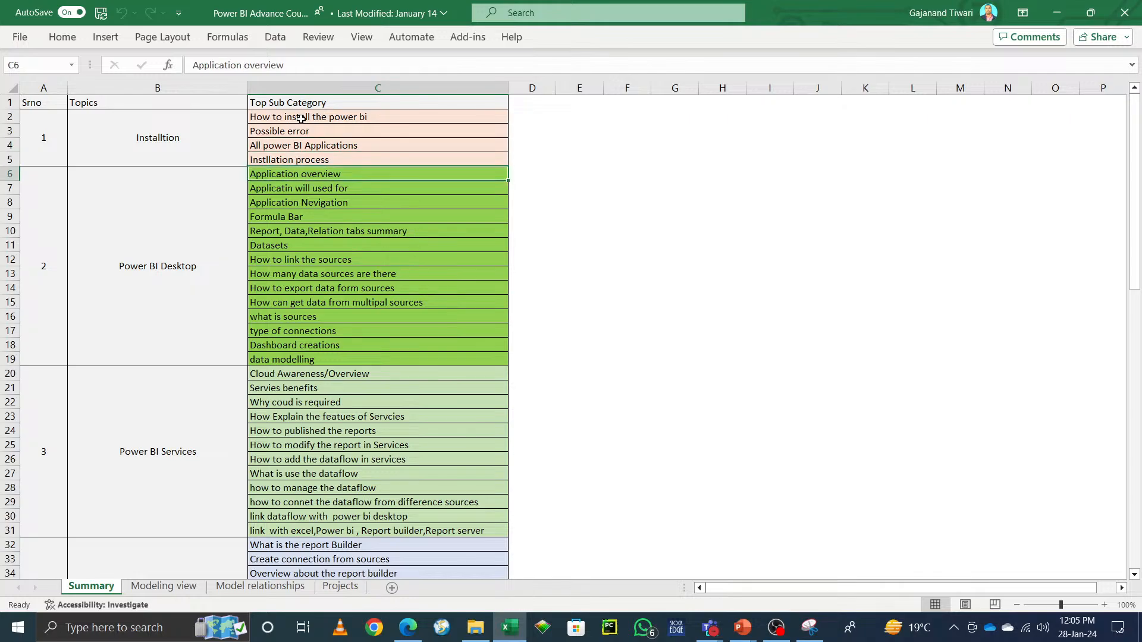
# Step: Launch Power BI Report Builder from Windows search and dismiss its Getting Started dialog
pyautogui.click(99, 636)
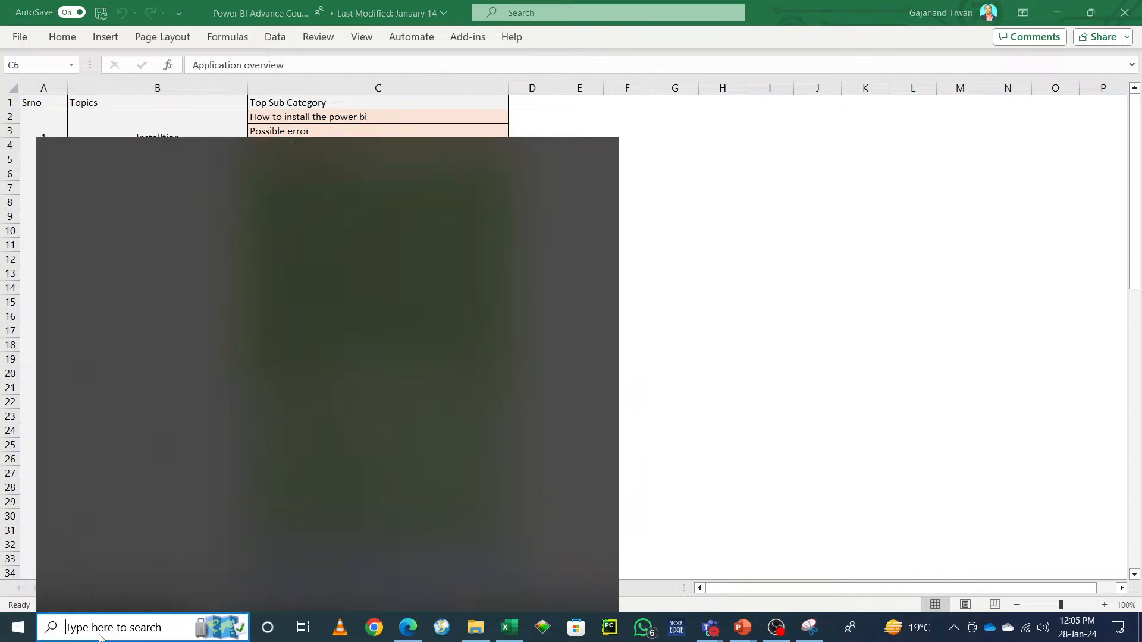
pyautogui.write('p')
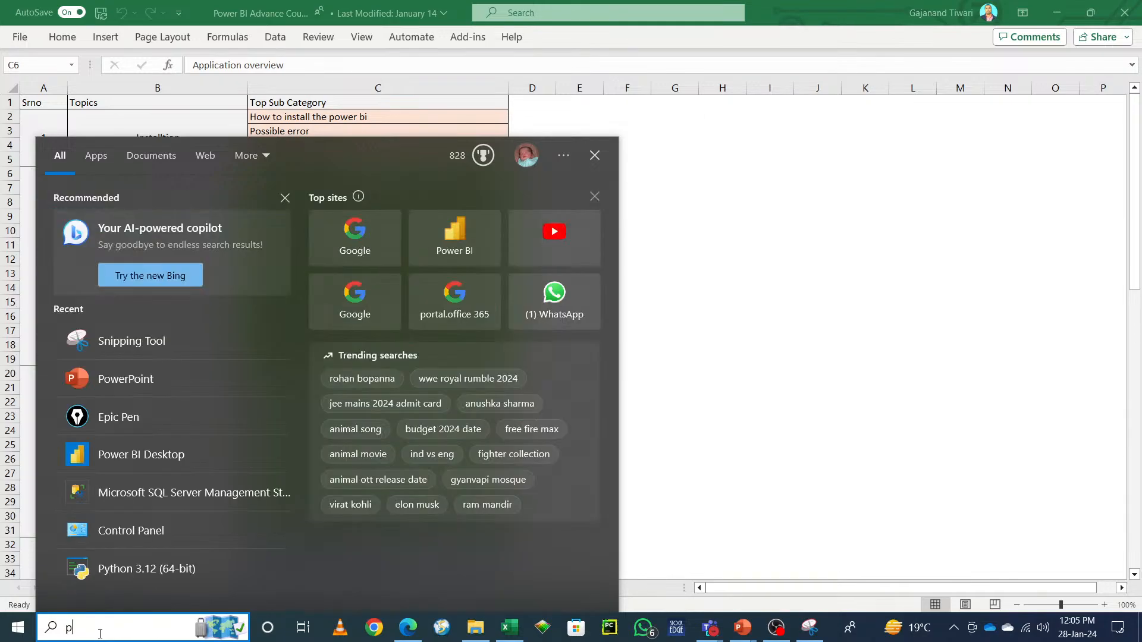
pyautogui.write('ower bi')
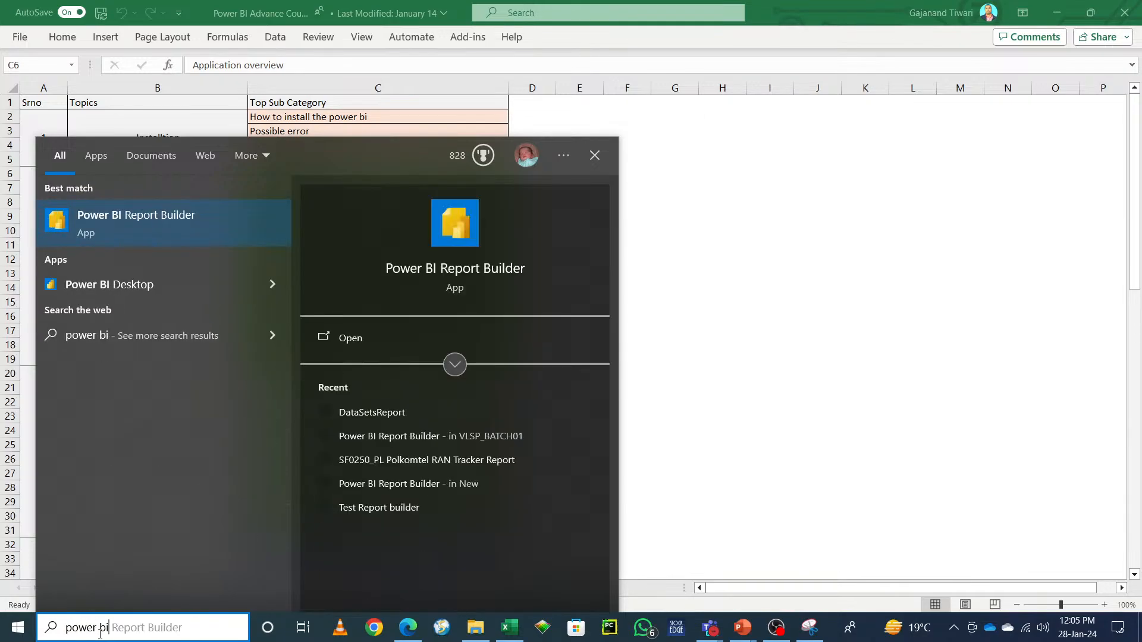
pyautogui.click(345, 338)
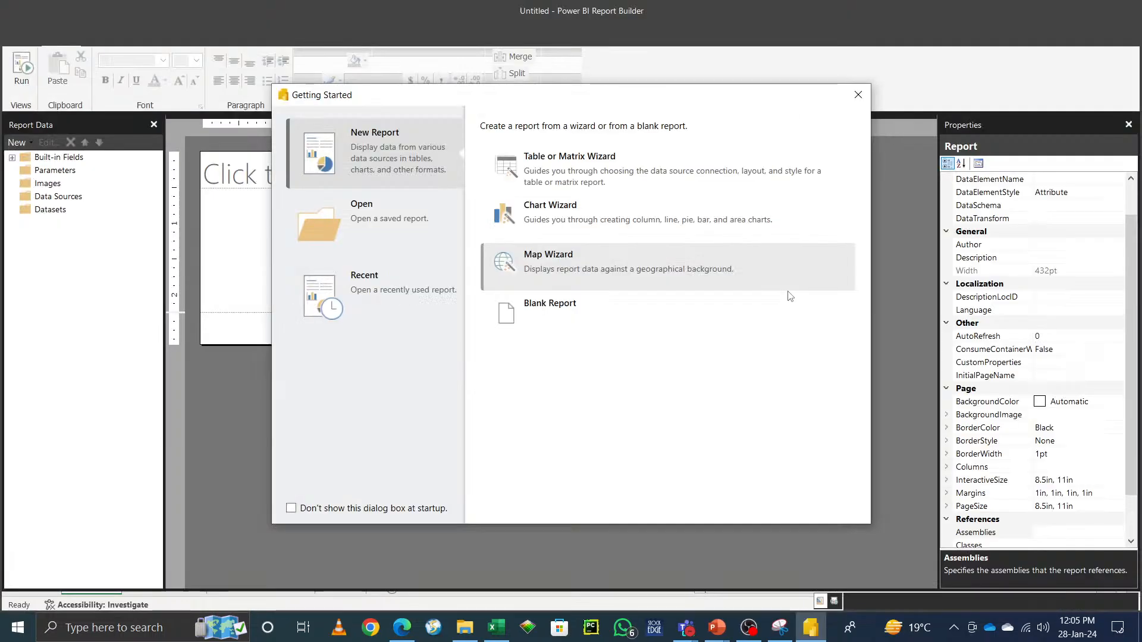
pyautogui.click(857, 96)
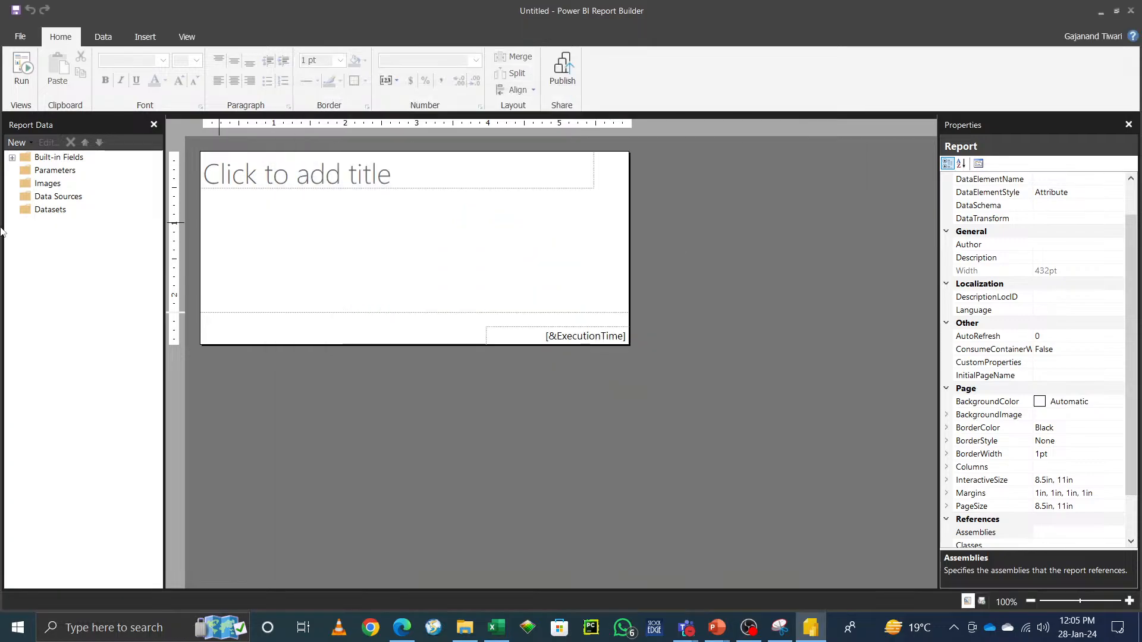
# Step: Add a data source, browse the Data_Workspace workspace for datasets, and close the selection dialog
pyautogui.click(65, 201)
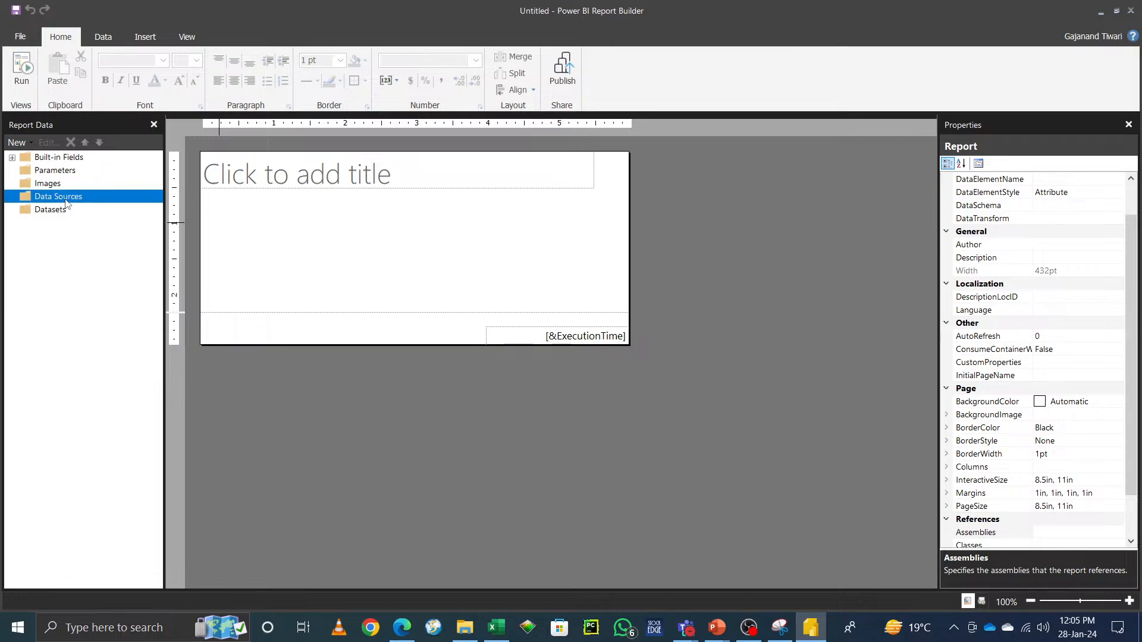
pyautogui.rightClick(65, 201)
pyautogui.click(136, 212)
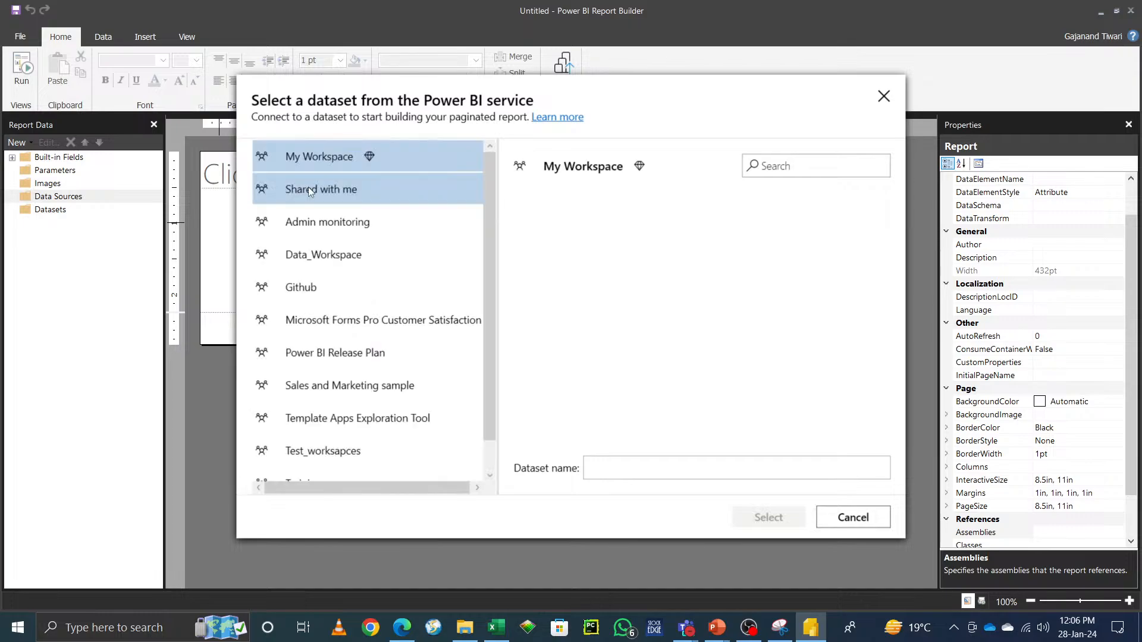
pyautogui.click(323, 254)
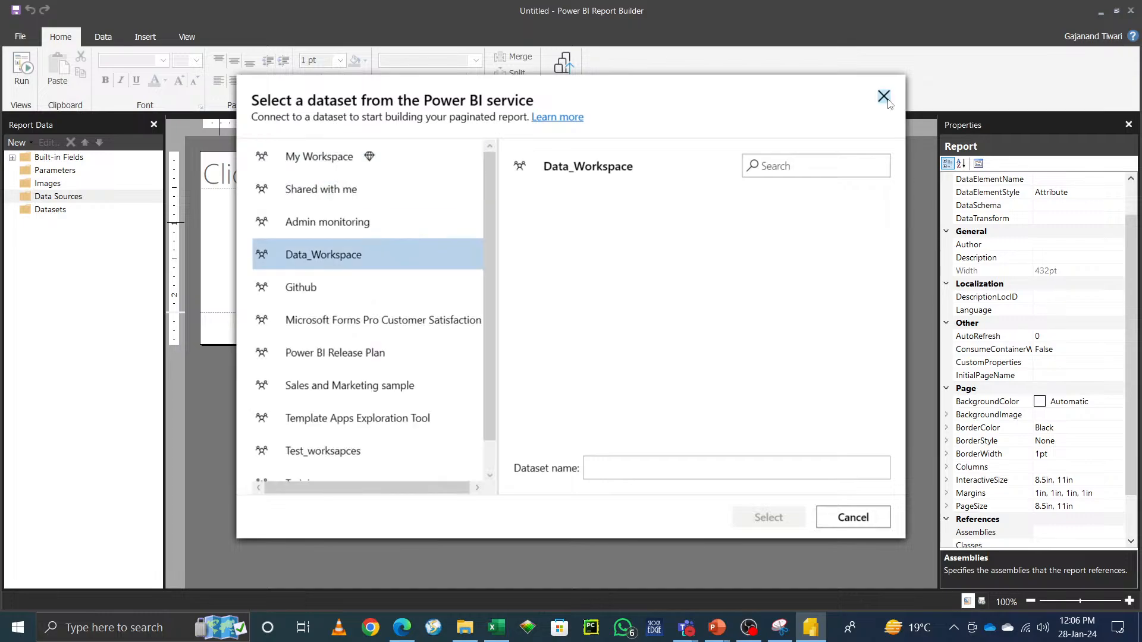
pyautogui.click(883, 96)
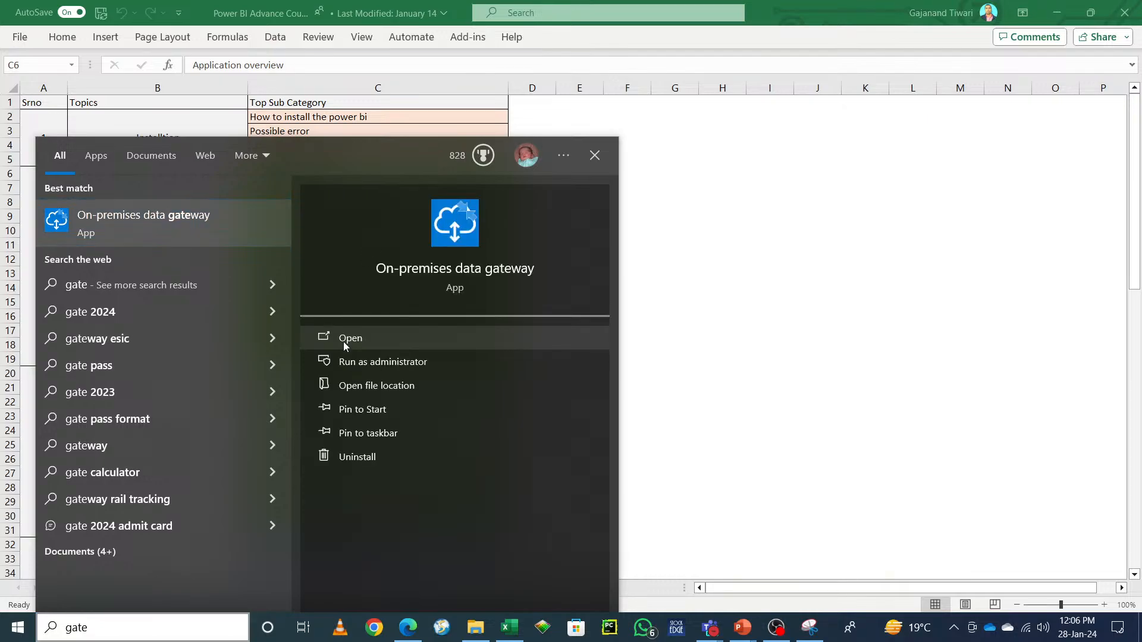
# Step: Open the On-premises data gateway app and close it again
pyautogui.click(343, 342)
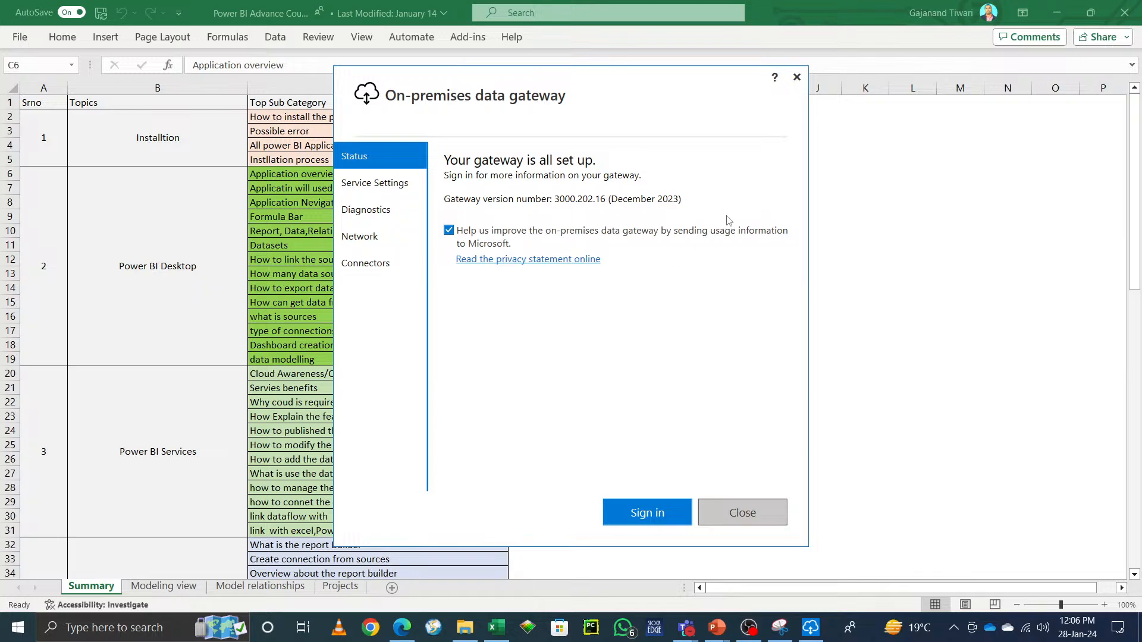
pyautogui.click(797, 77)
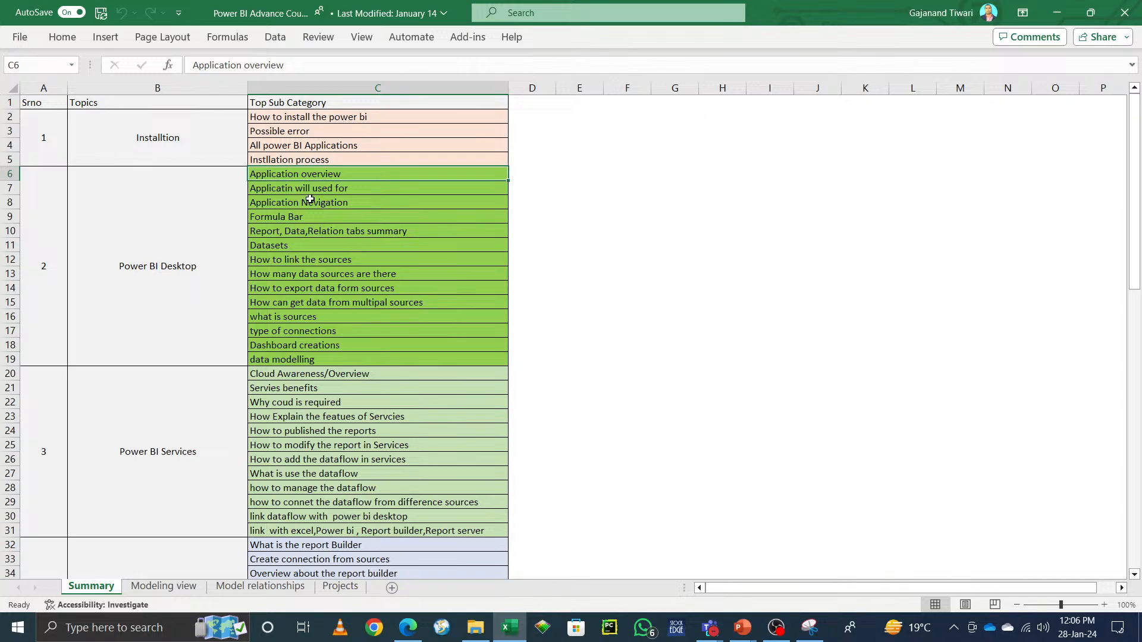
# Step: Open Chrome and load the Power BI service at app.powerbi.com
pyautogui.click(379, 627)
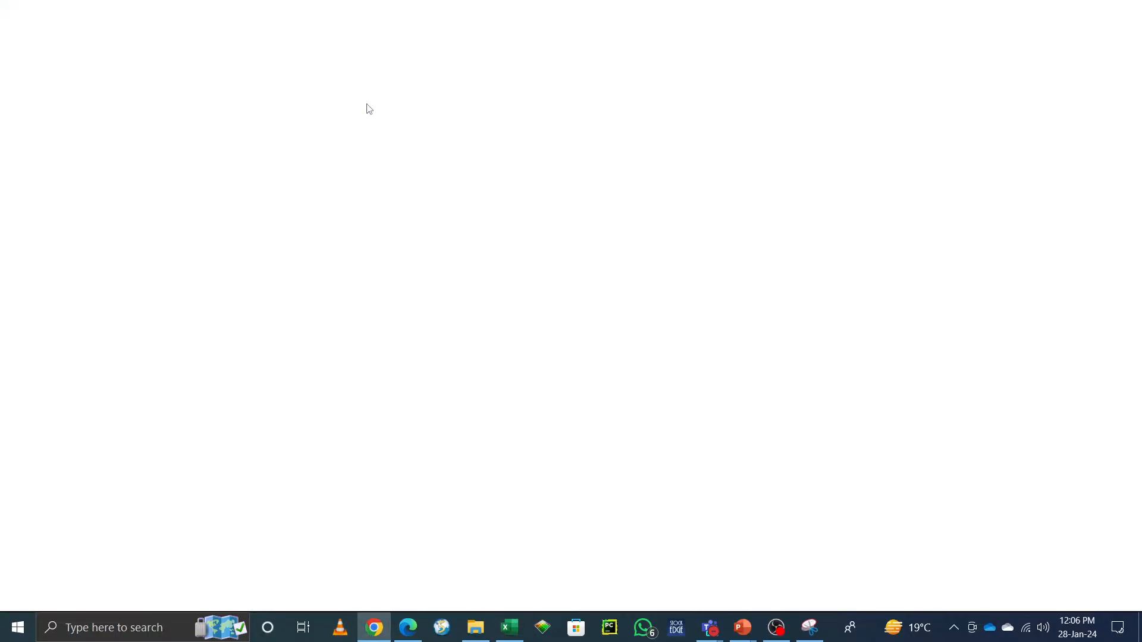
pyautogui.write('app')
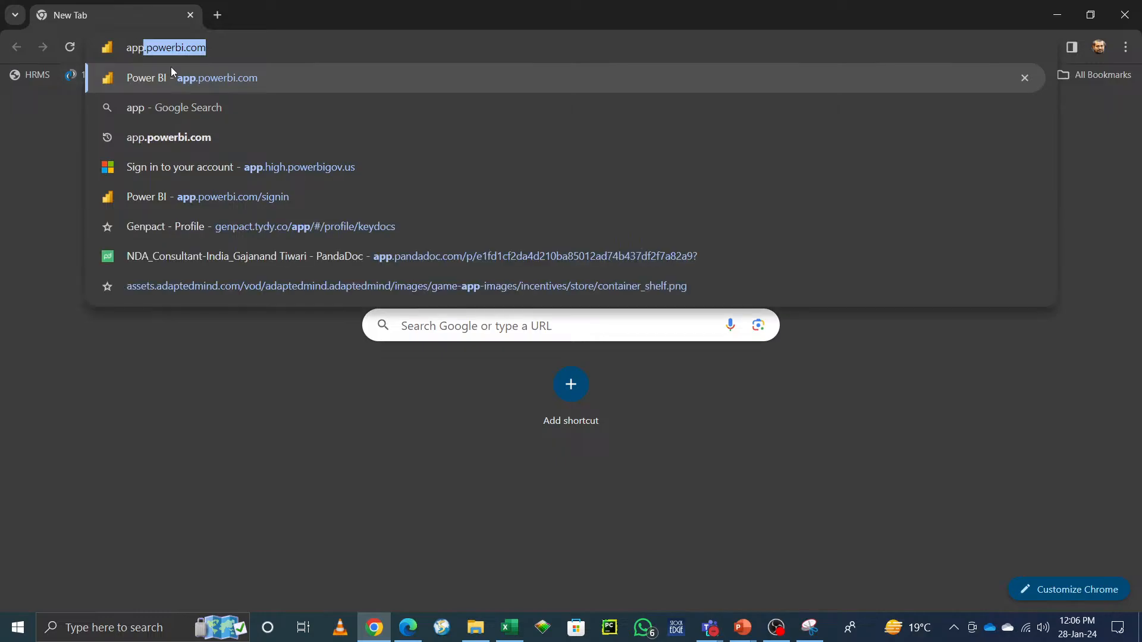
pyautogui.press('Right')
pyautogui.press('Return')
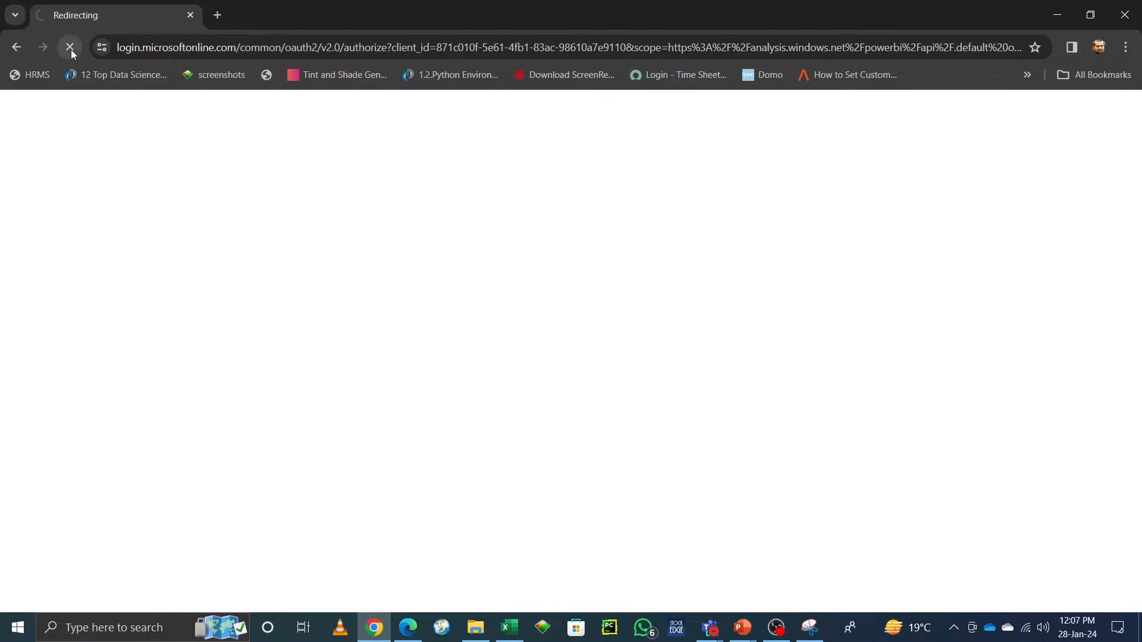
pyautogui.click(138, 52)
pyautogui.write('app.powerbi.com')
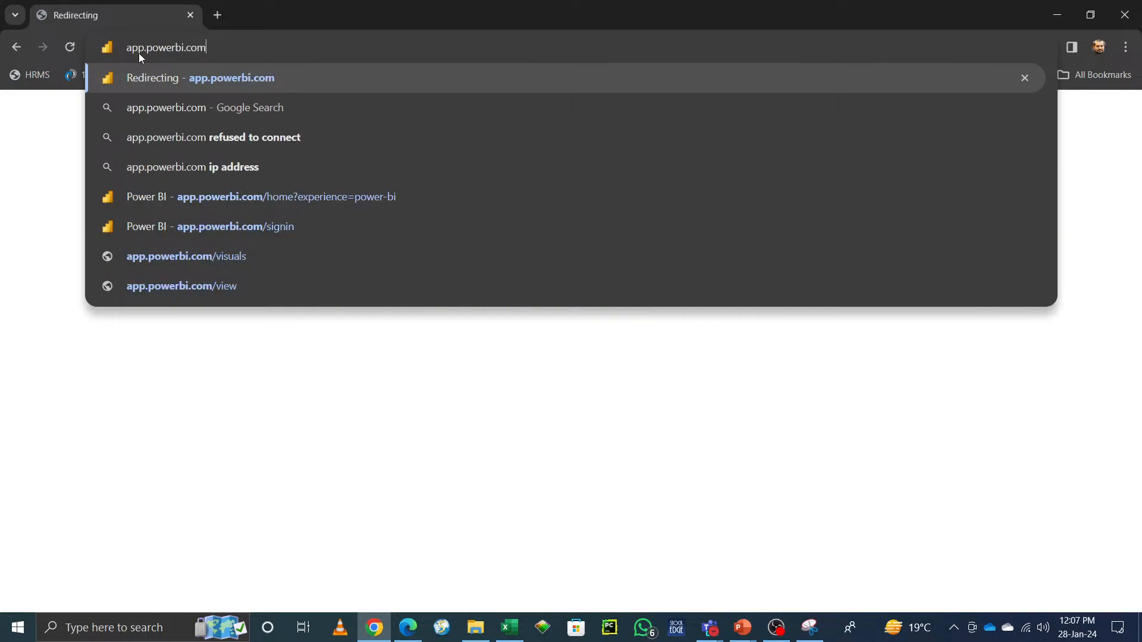
pyautogui.press('Return')
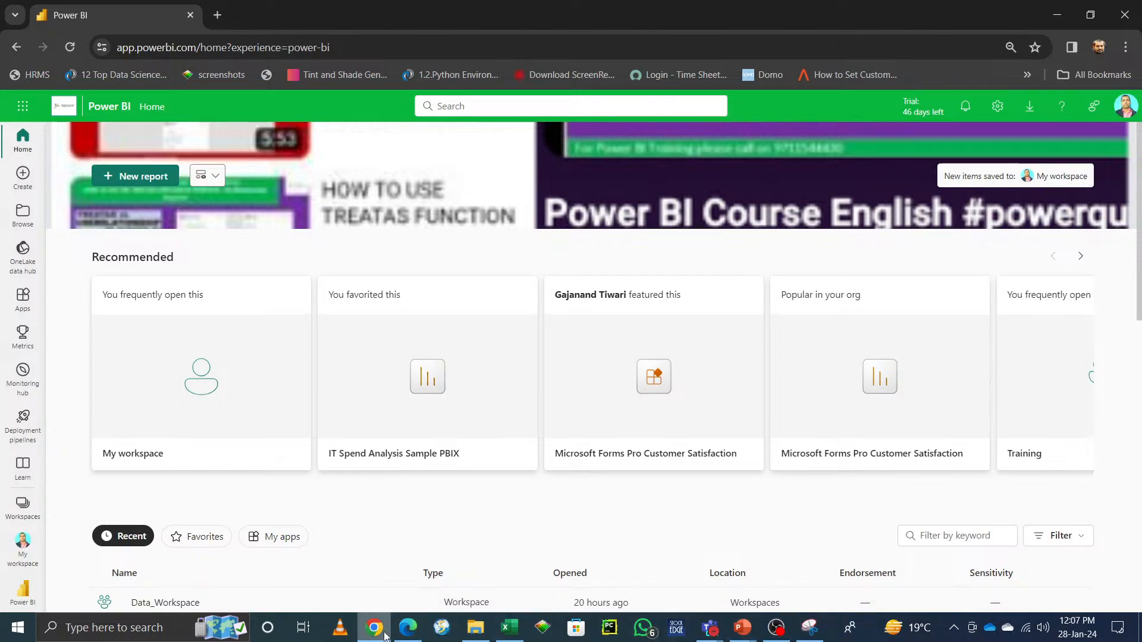
# Step: Open youtube.com in a new browser tab
pyautogui.moveTo(385, 637)
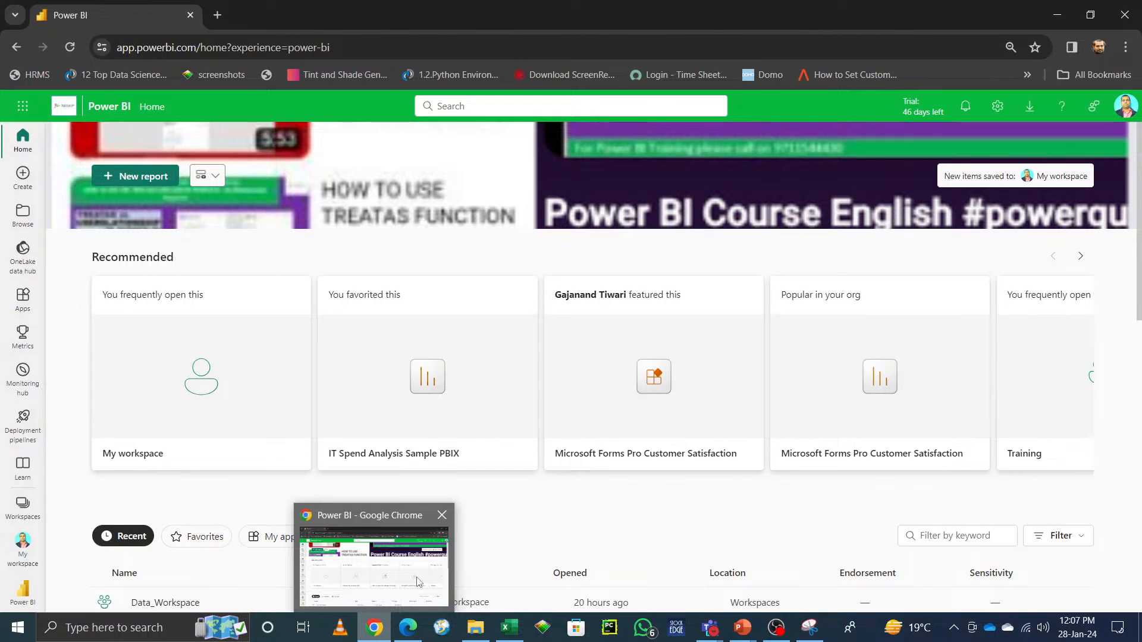
pyautogui.click(217, 15)
pyautogui.write('app')
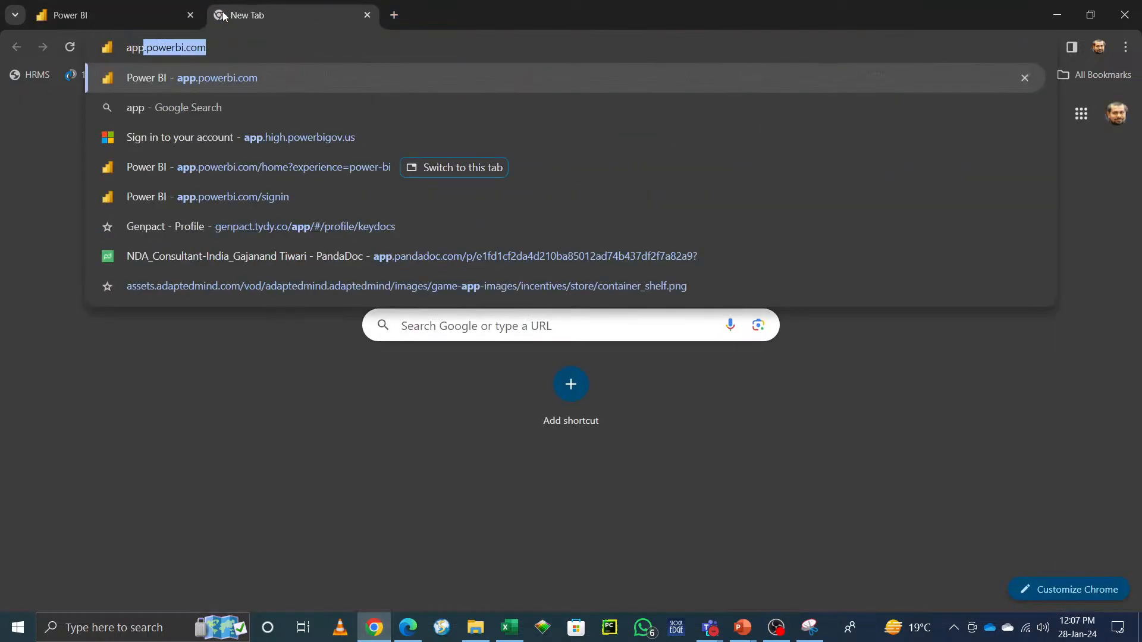
pyautogui.press('BackSpace')
pyautogui.press('BackSpace')
pyautogui.press('BackSpace')
pyautogui.press('BackSpace')
pyautogui.write('you')
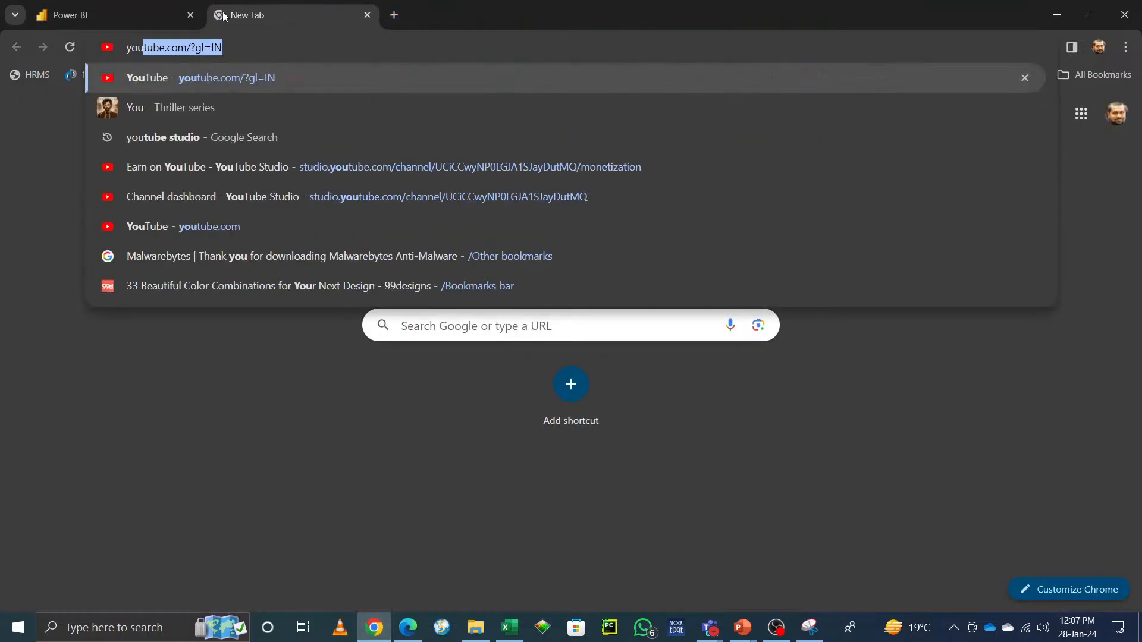
pyautogui.press('Right')
pyautogui.press('Return')
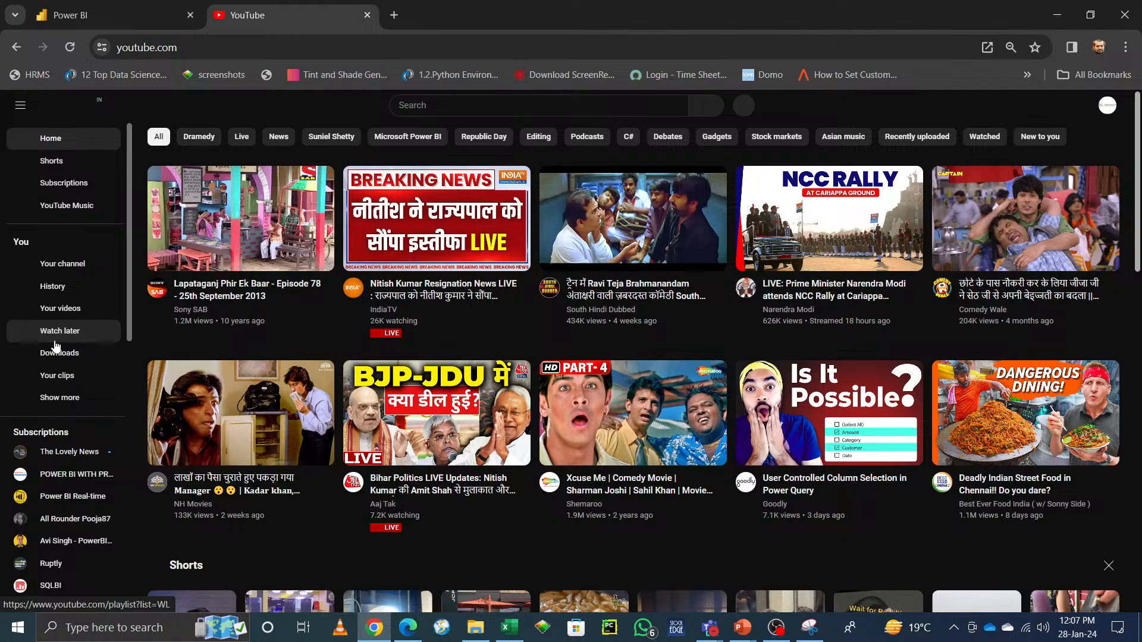
# Step: Browse the channel's content and playlists in YouTube Studio, then open the channel dashboard
pyautogui.click(59, 308)
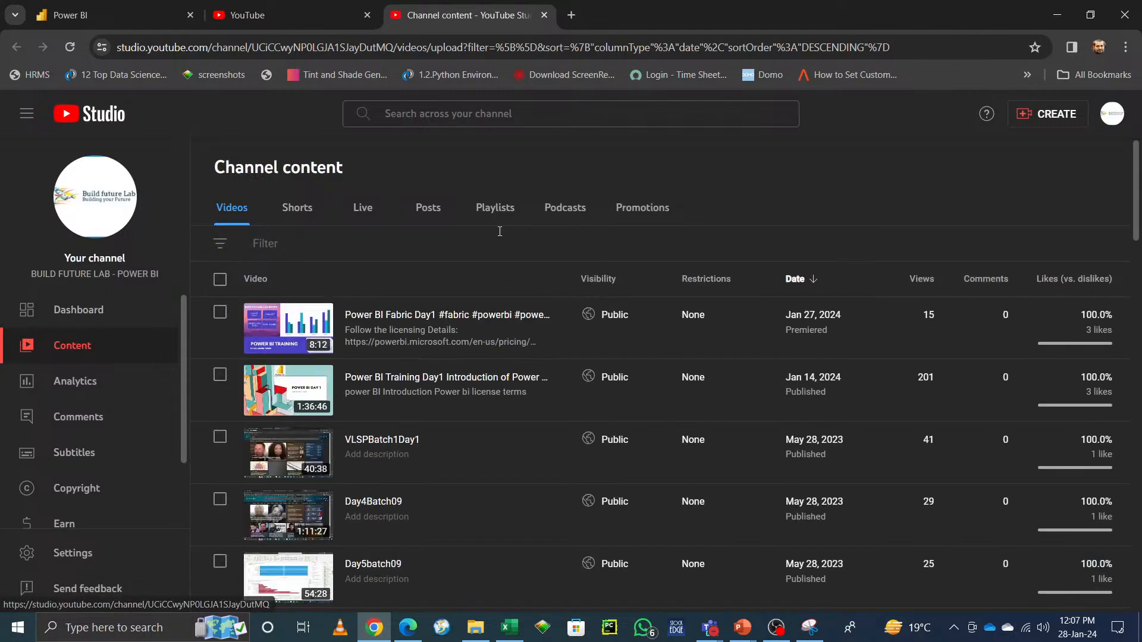
pyautogui.click(498, 211)
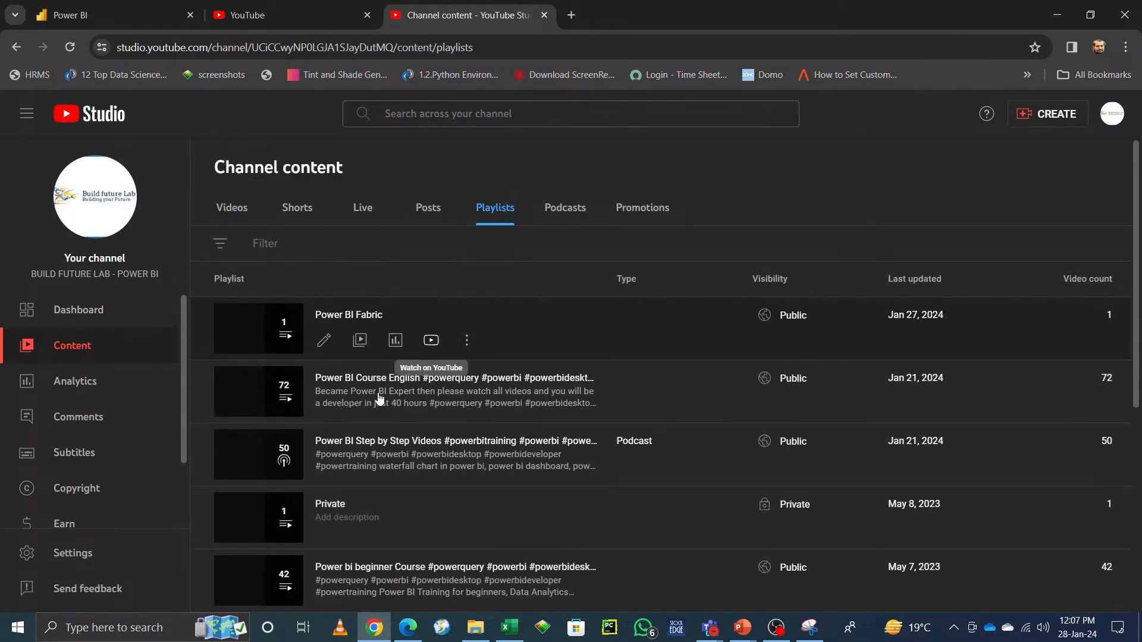
pyautogui.click(61, 311)
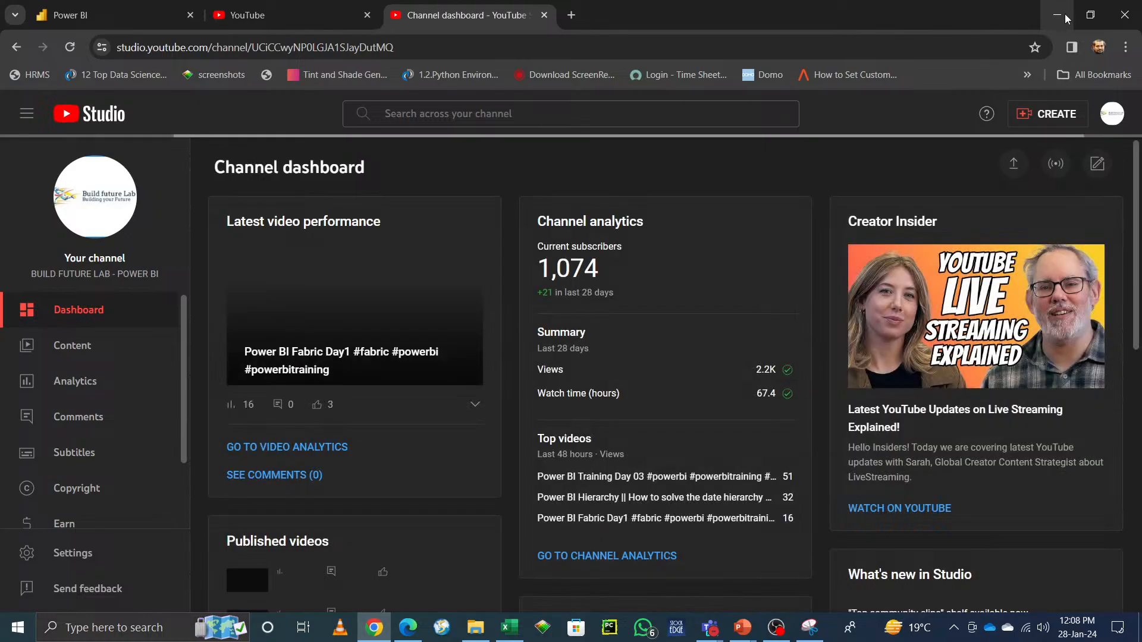
# Step: Minimize the browser and select the Application Nevigation entry in the workbook
pyautogui.click(1065, 17)
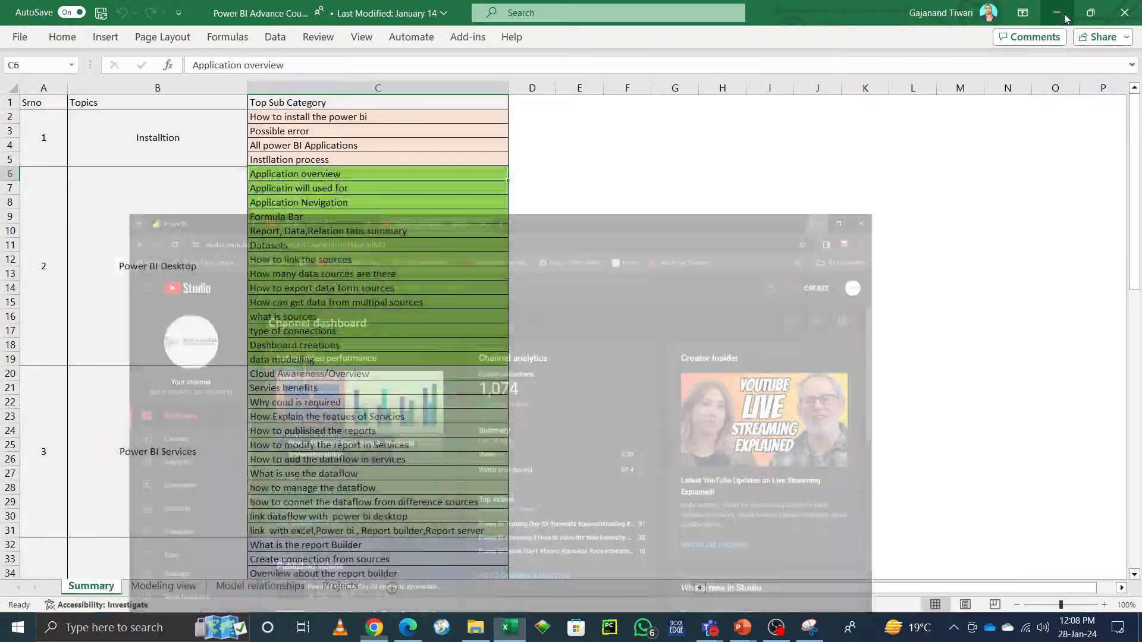
pyautogui.click(667, 341)
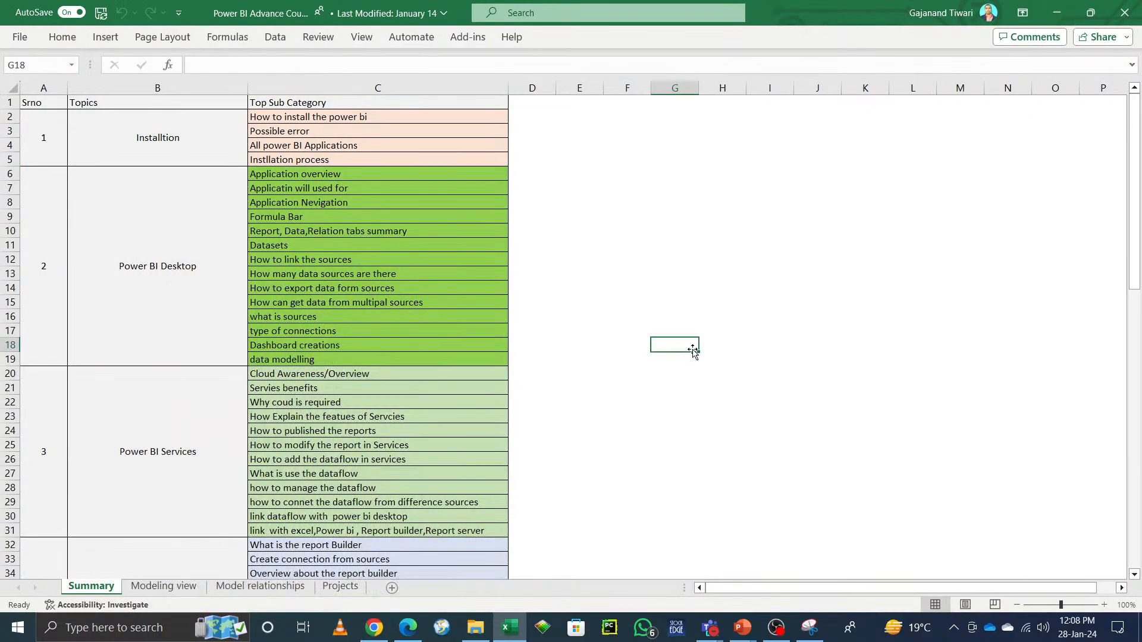
pyautogui.click(277, 202)
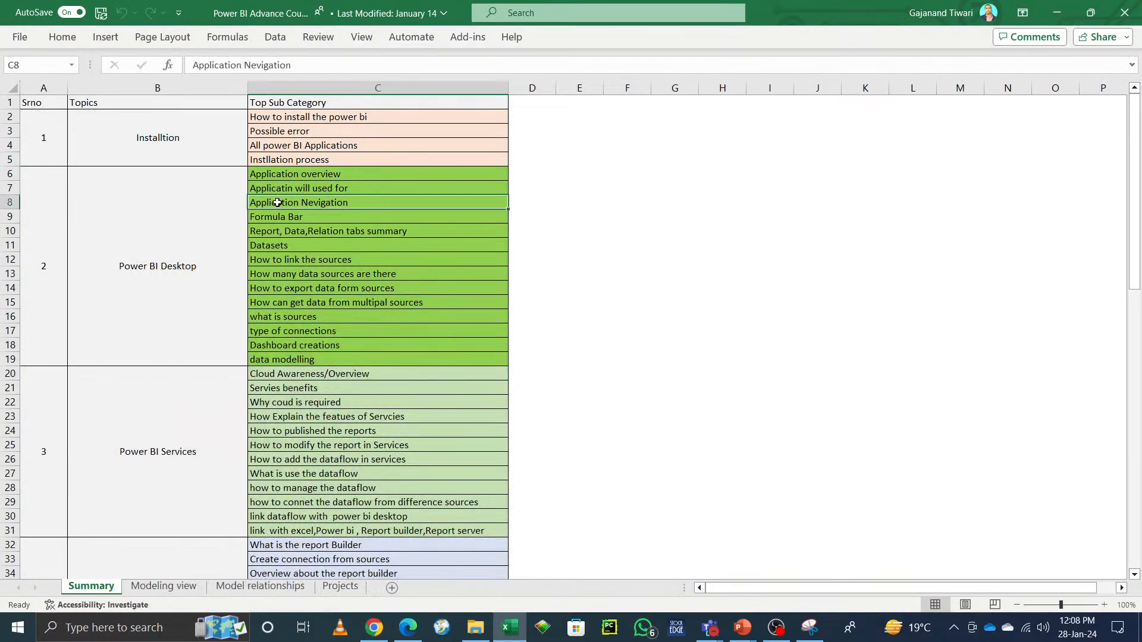
# Step: Launch Power BI Desktop from Windows search
pyautogui.click(147, 637)
pyautogui.write('power')
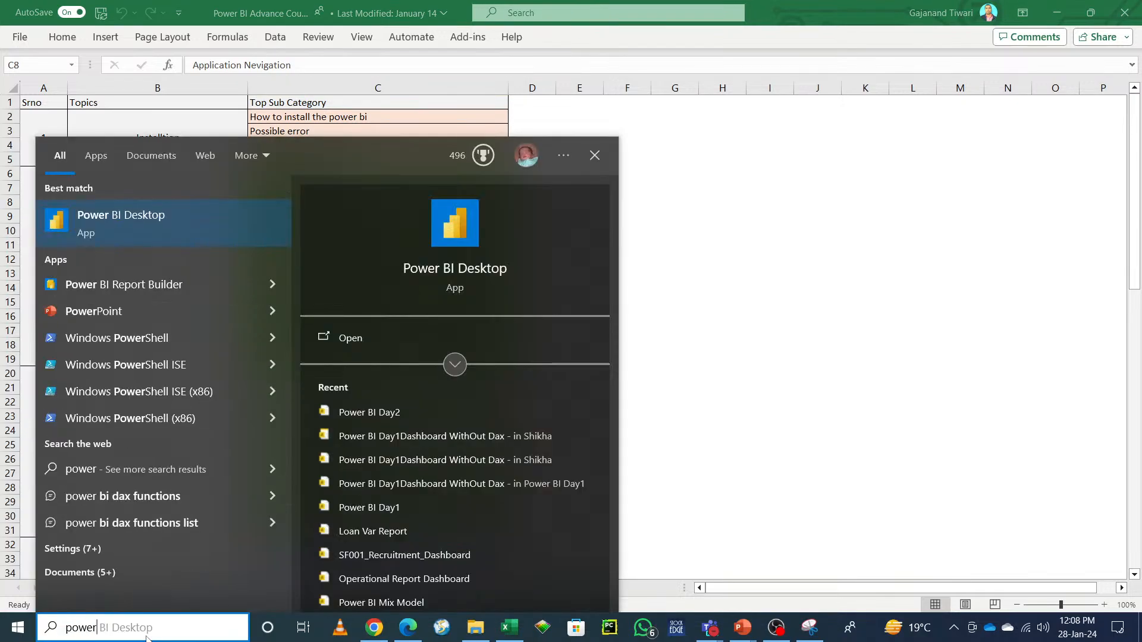
pyautogui.click(352, 343)
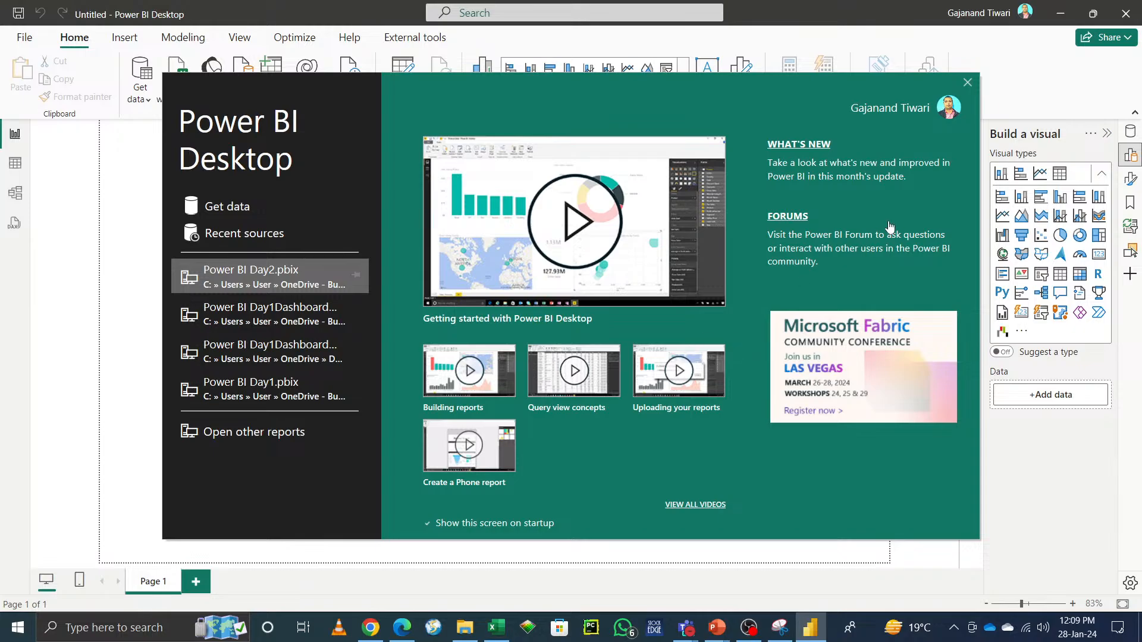
# Step: Close the start screen and browse the full visuals gallery on the Insert ribbon
pyautogui.click(967, 84)
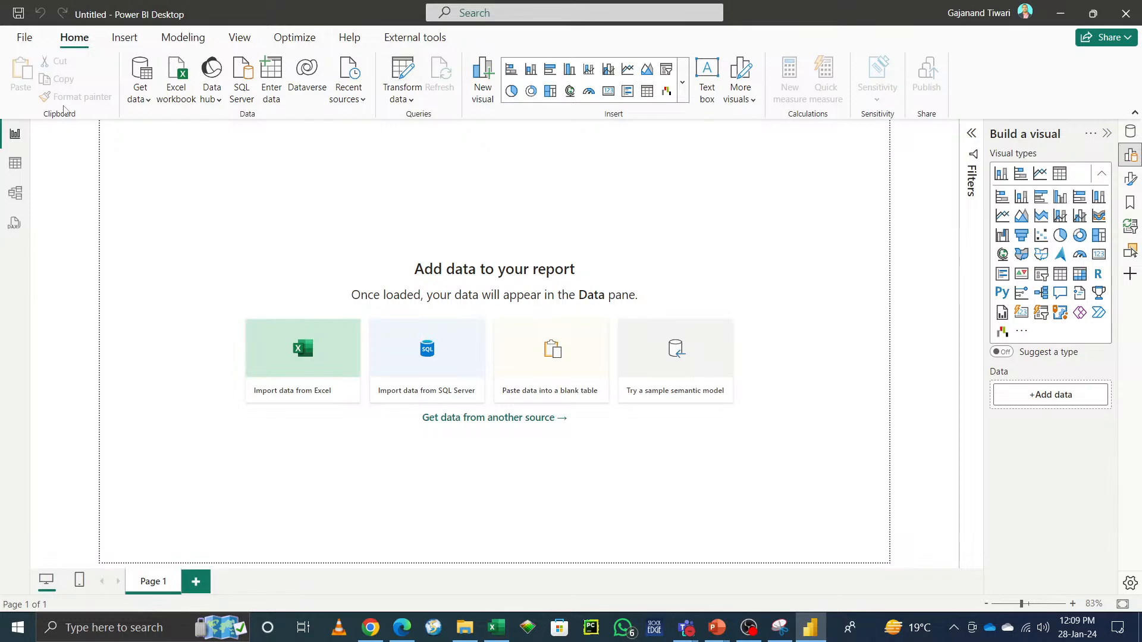
pyautogui.click(124, 36)
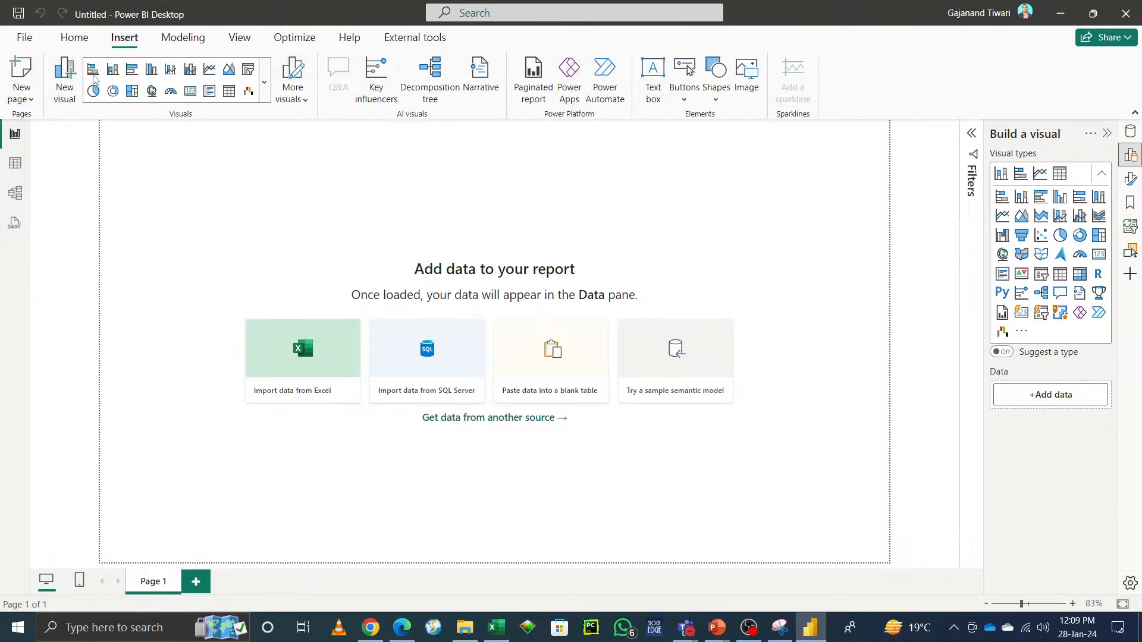
pyautogui.click(265, 87)
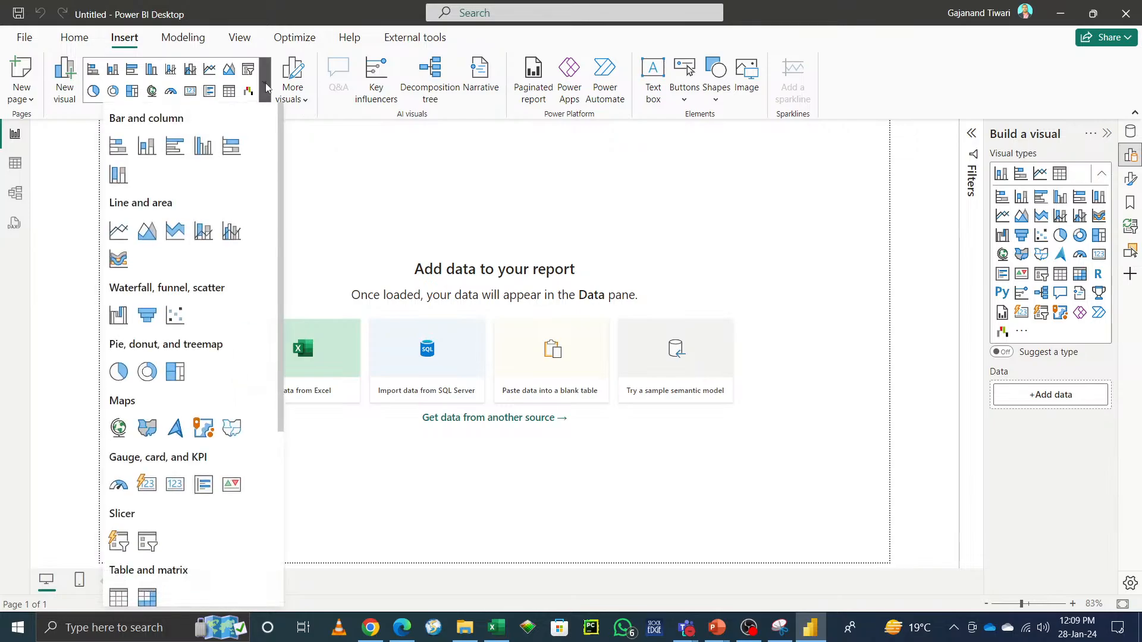
pyautogui.scroll(-5, 195, 538)
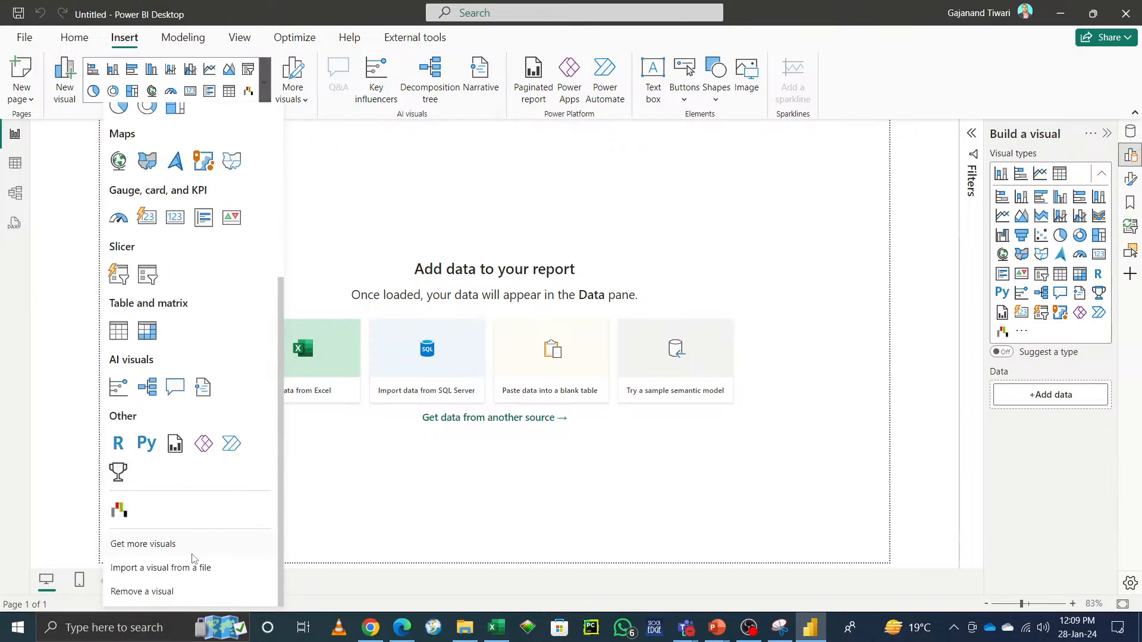
pyautogui.scroll(5, 196, 562)
pyautogui.scroll(-5, 198, 467)
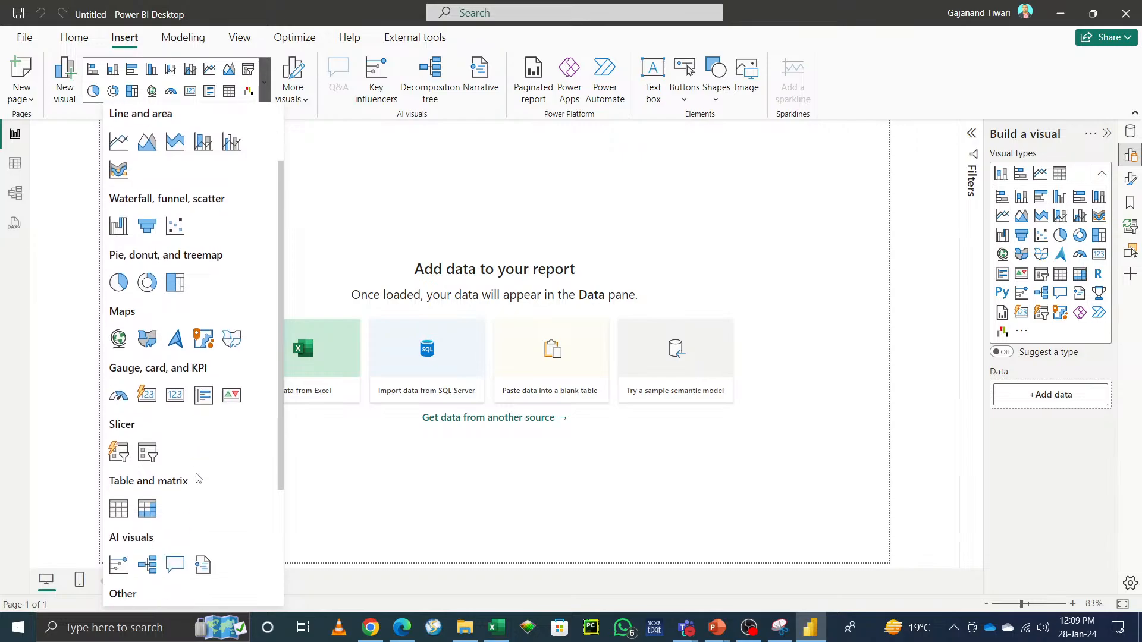
pyautogui.click(1058, 183)
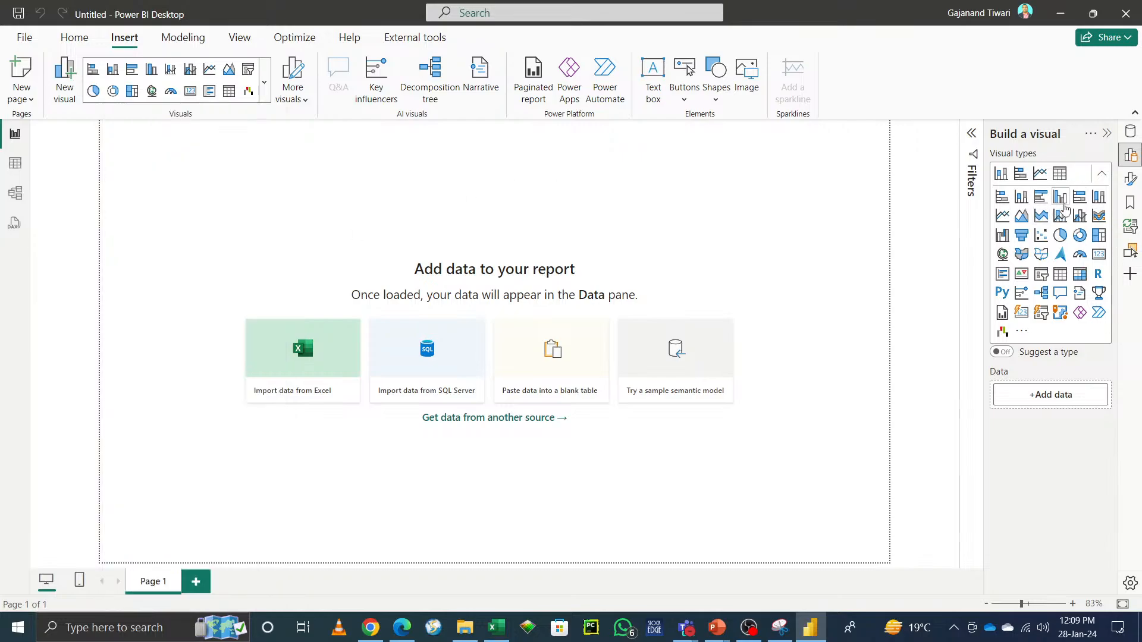
# Step: Open the Customize pane switcher panel and close it again
pyautogui.click(1132, 276)
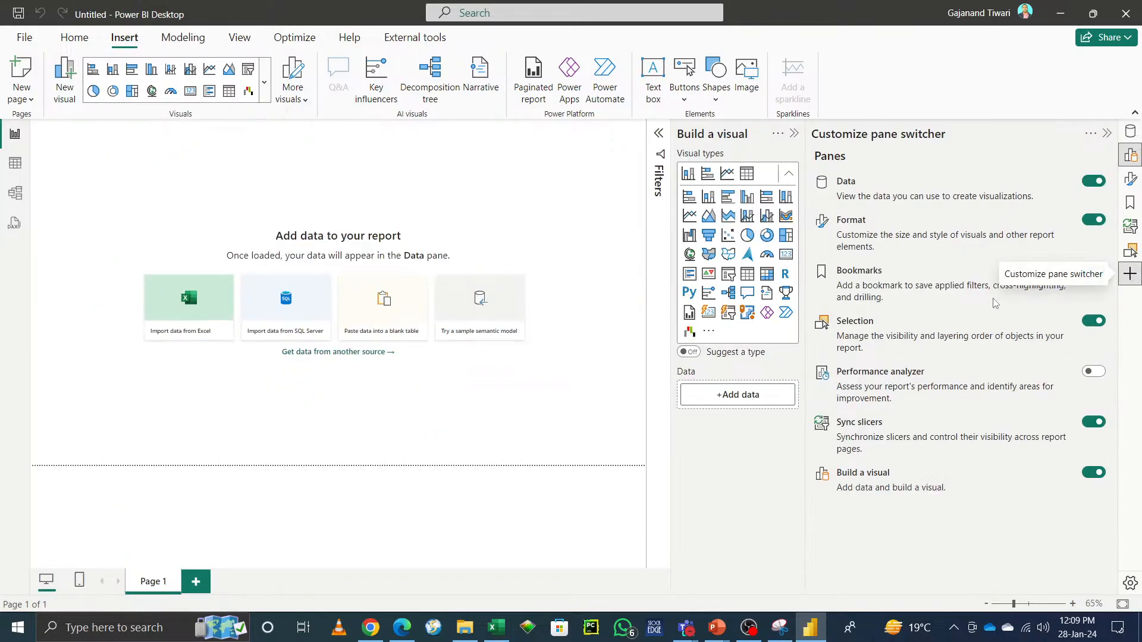
pyautogui.click(1129, 277)
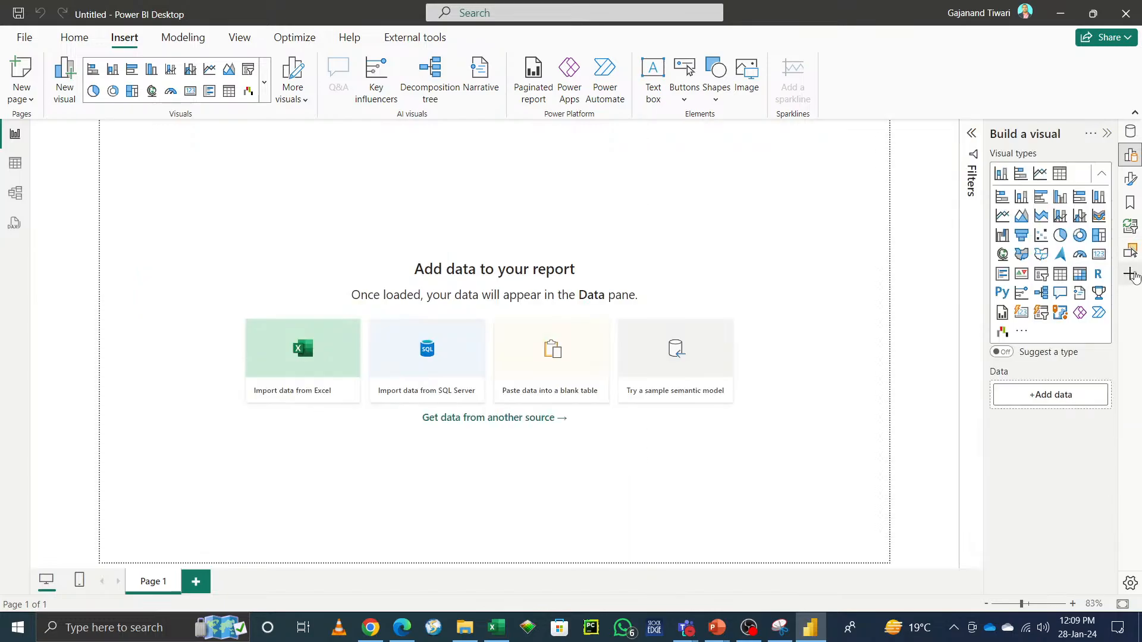
pyautogui.click(269, 92)
pyautogui.click(558, 176)
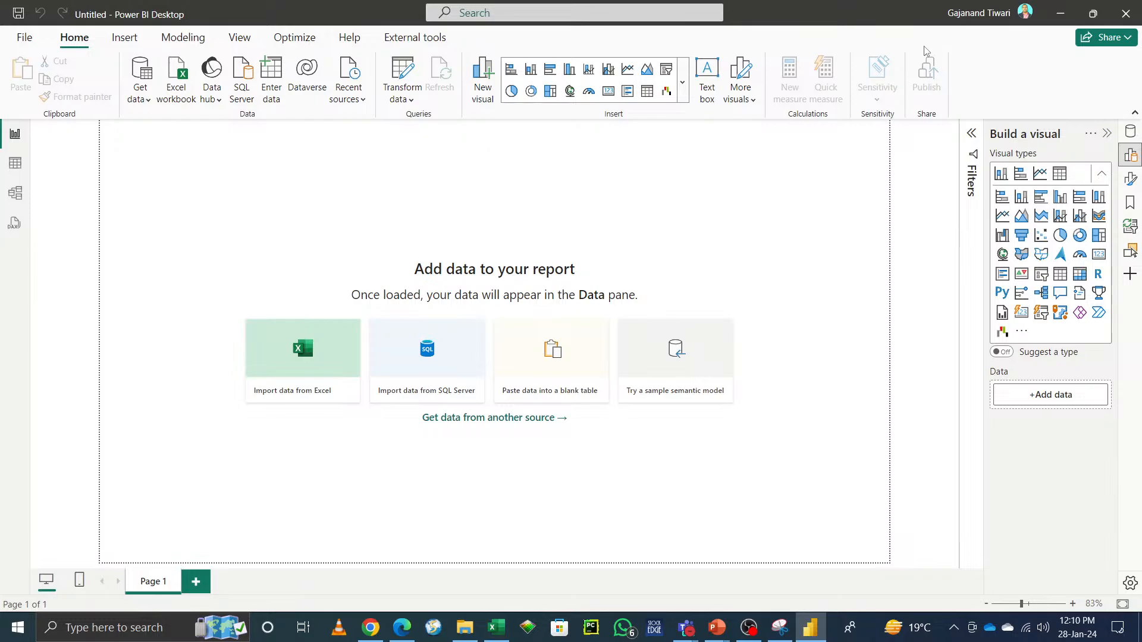
# Step: Browse the Buttons menu, its Navigator options and the Shapes gallery on the Insert ribbon
pyautogui.click(124, 37)
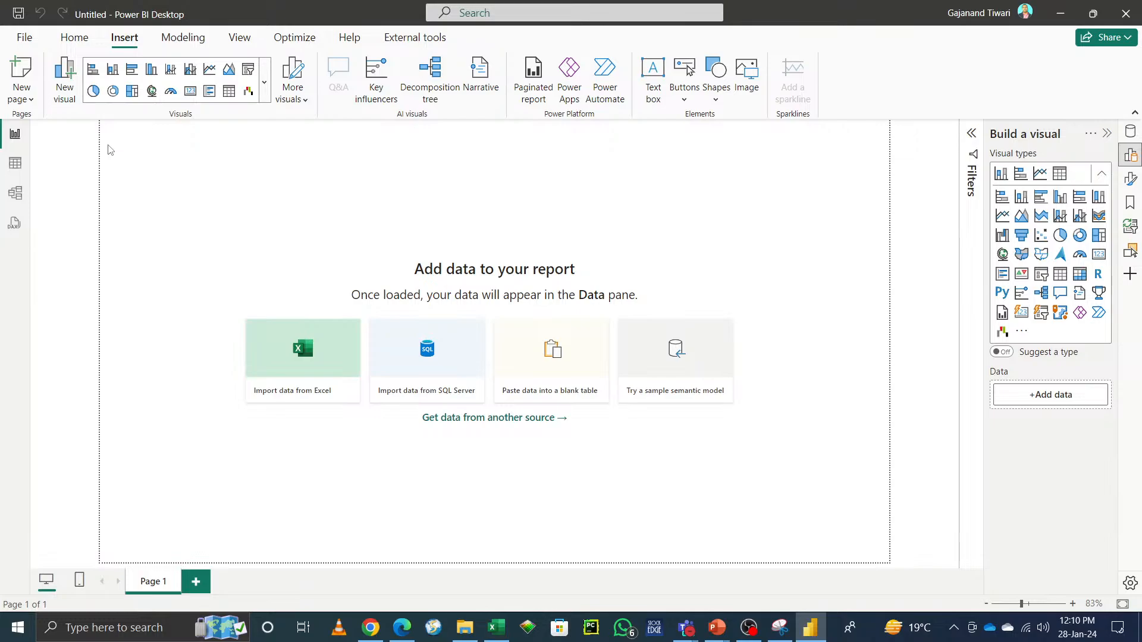
pyautogui.click(689, 105)
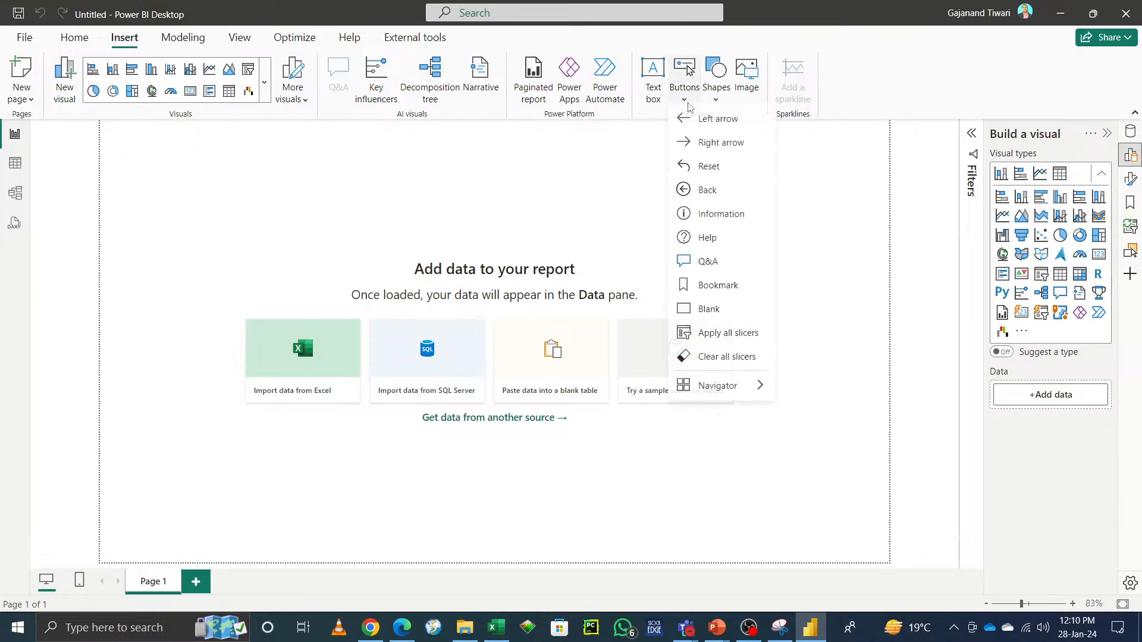
pyautogui.moveTo(724, 399)
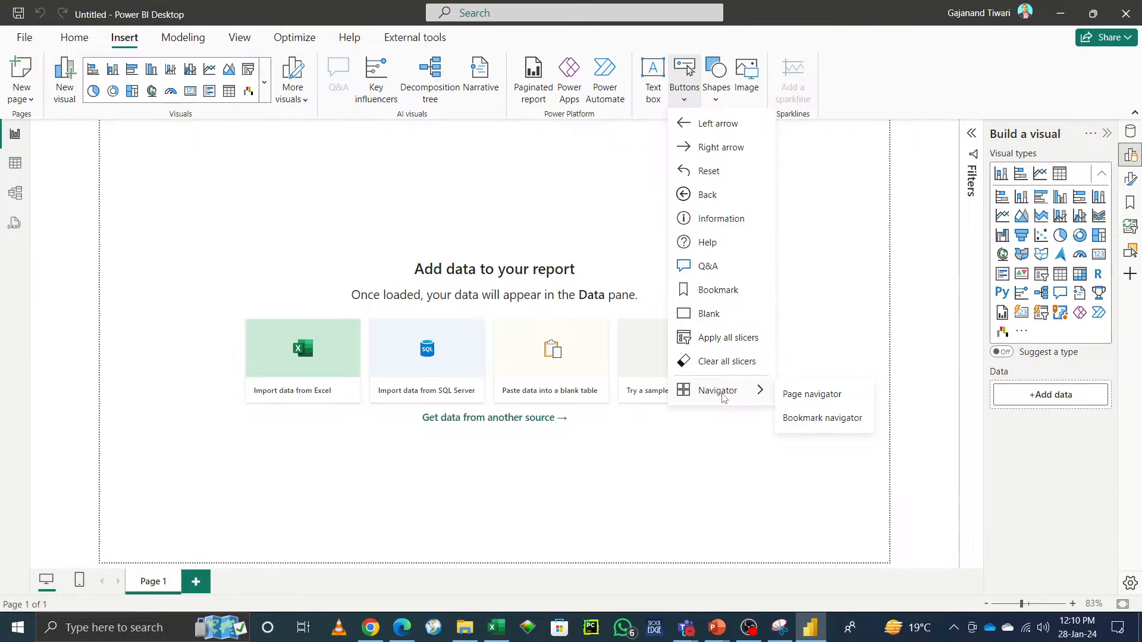
pyautogui.click(717, 100)
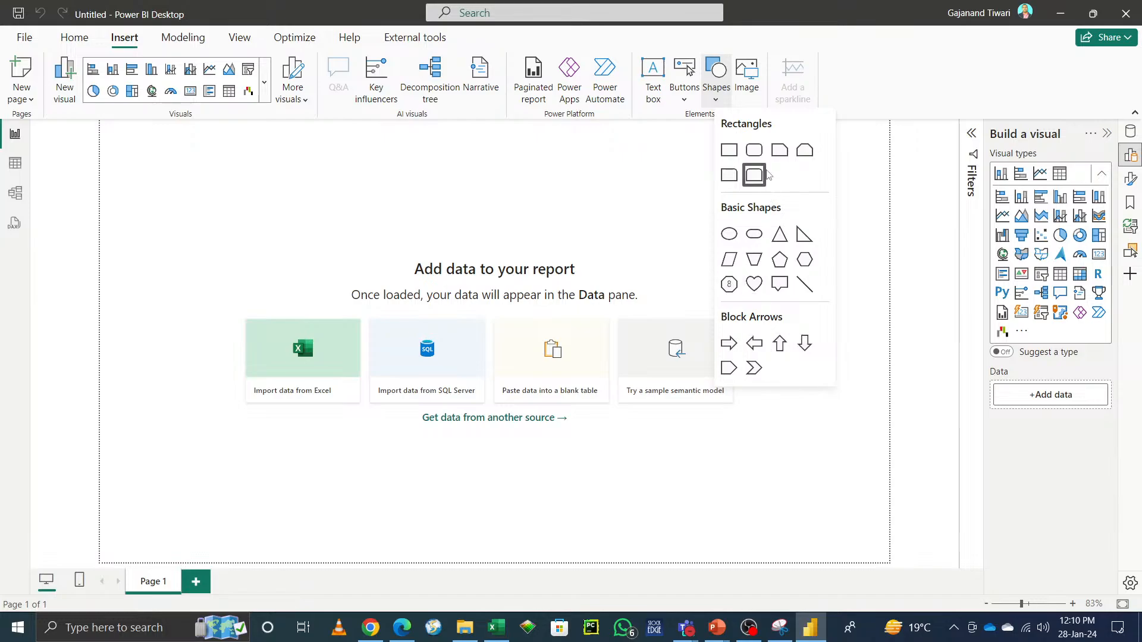
pyautogui.click(879, 87)
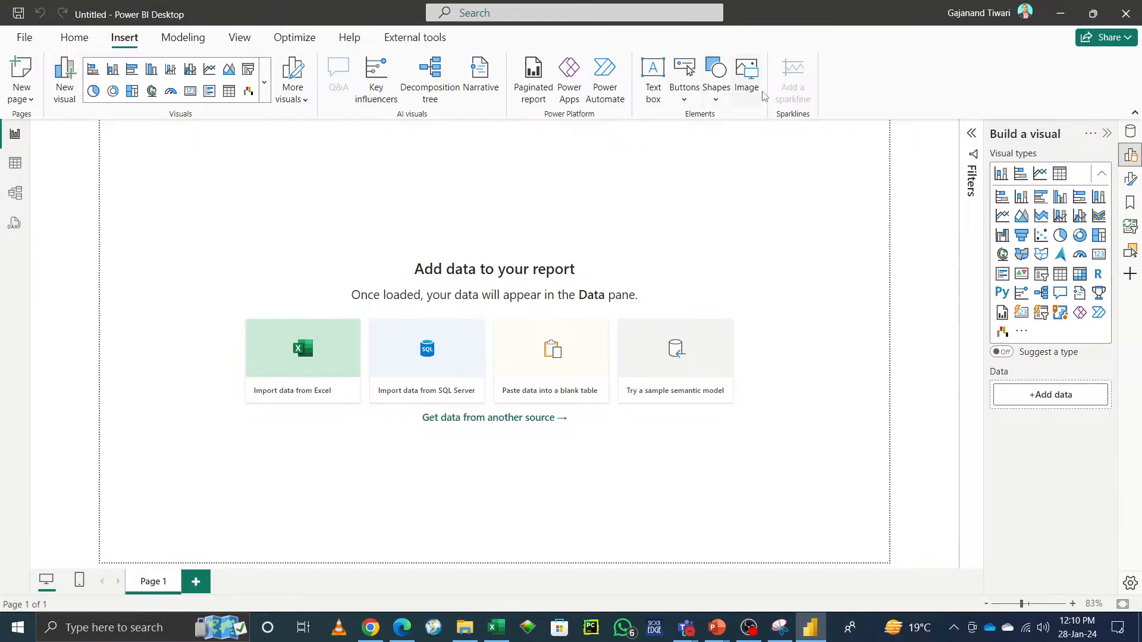
# Step: Insert the image Shilkha Day1 from the Shikha folder onto the report page
pyautogui.click(748, 78)
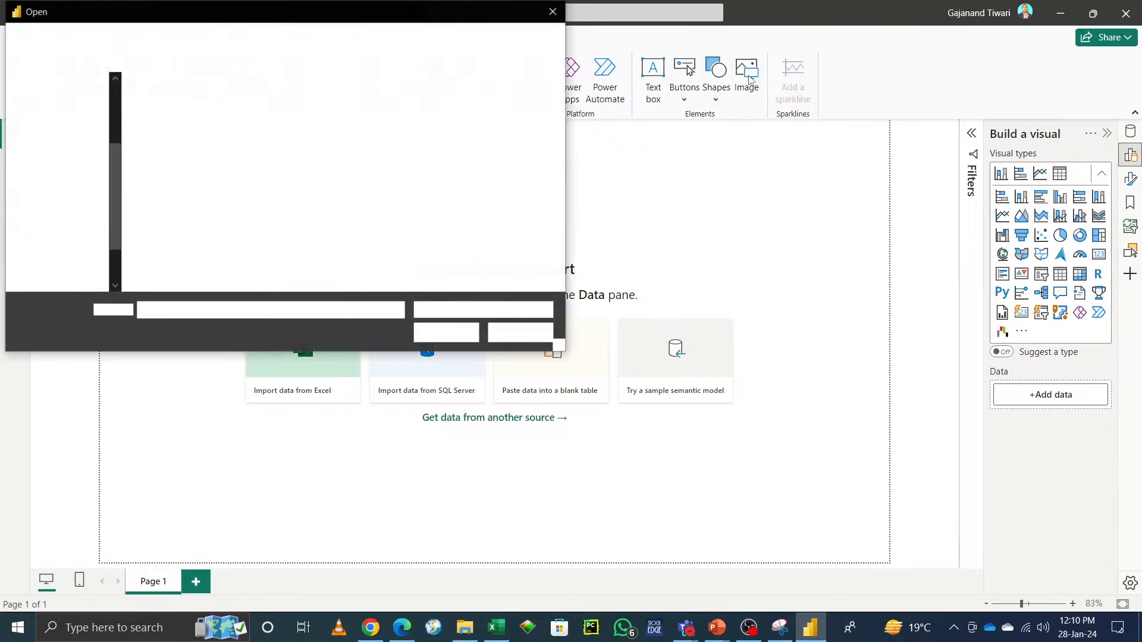
pyautogui.click(257, 127)
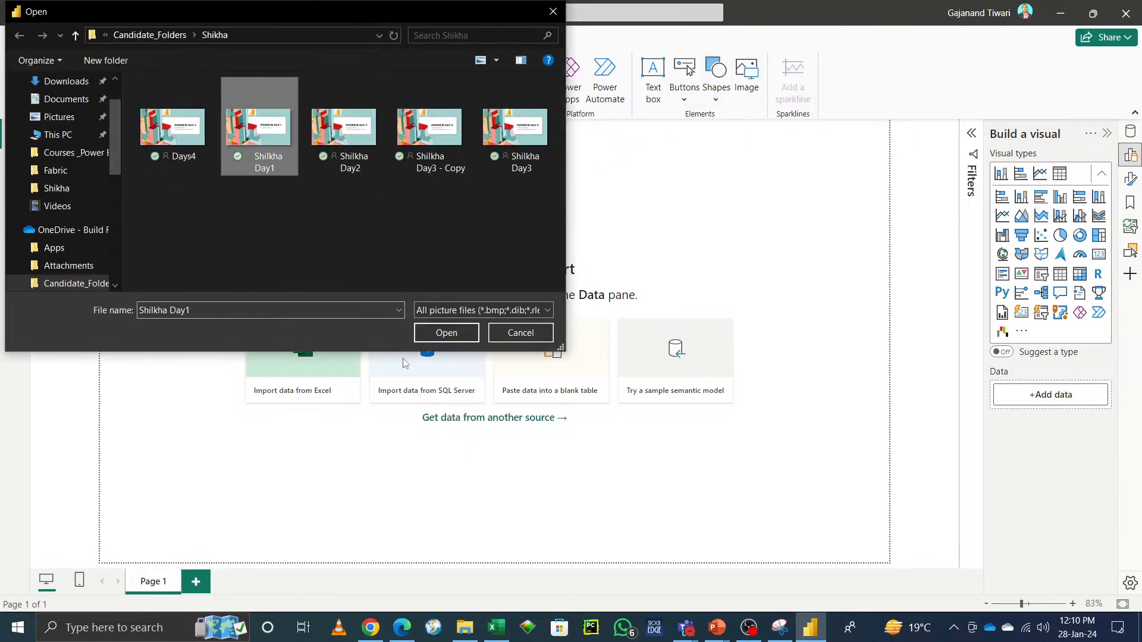
pyautogui.click(455, 336)
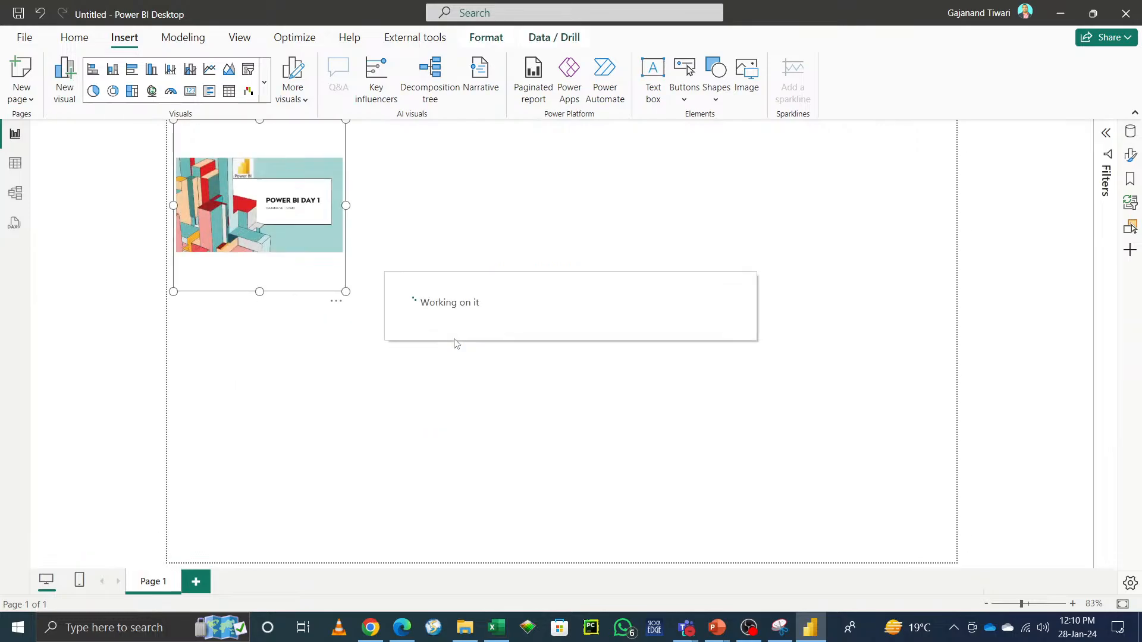
# Step: Shrink the inserted image by its corner handle
pyautogui.moveTo(345, 291); pyautogui.dragTo(302, 247)
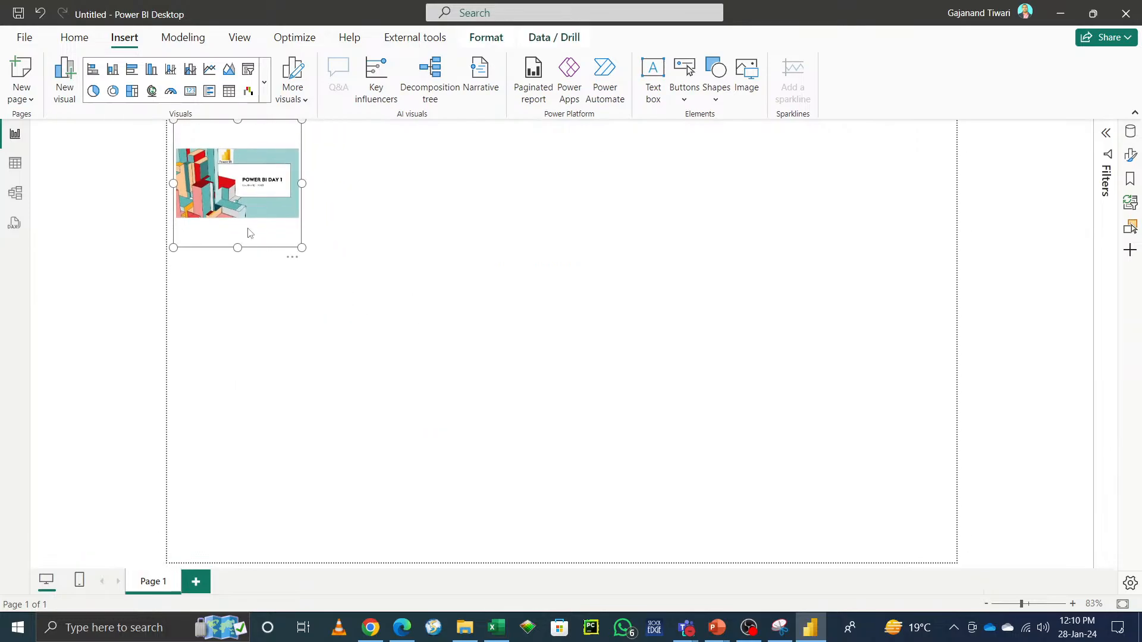
pyautogui.click(293, 257)
pyautogui.click(335, 310)
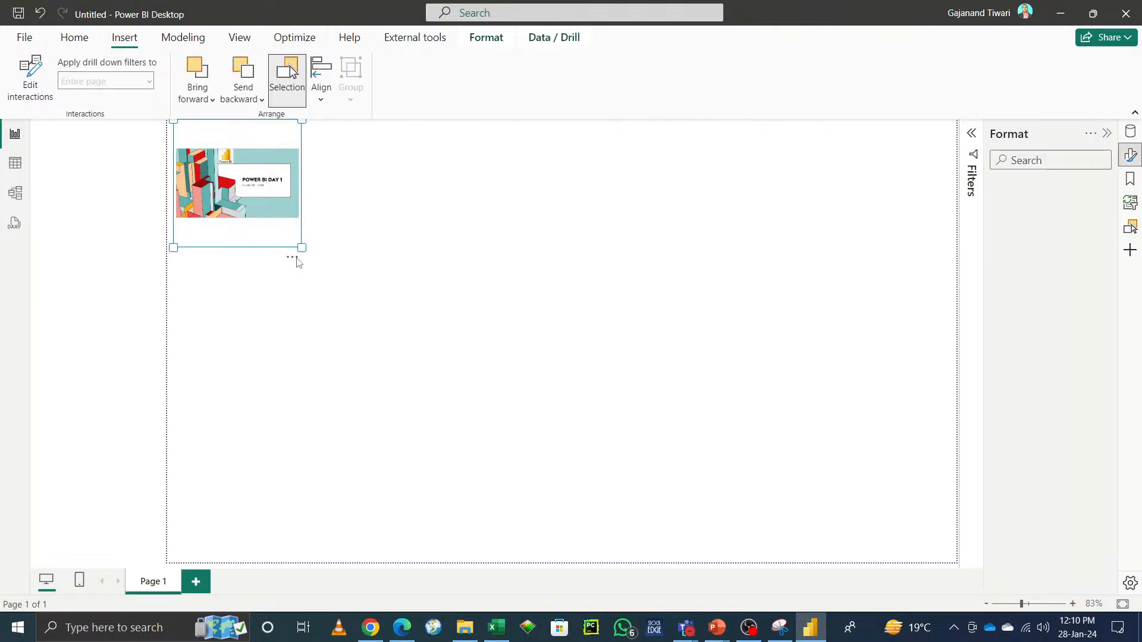
# Step: Remove the image from the report page
pyautogui.click(226, 264)
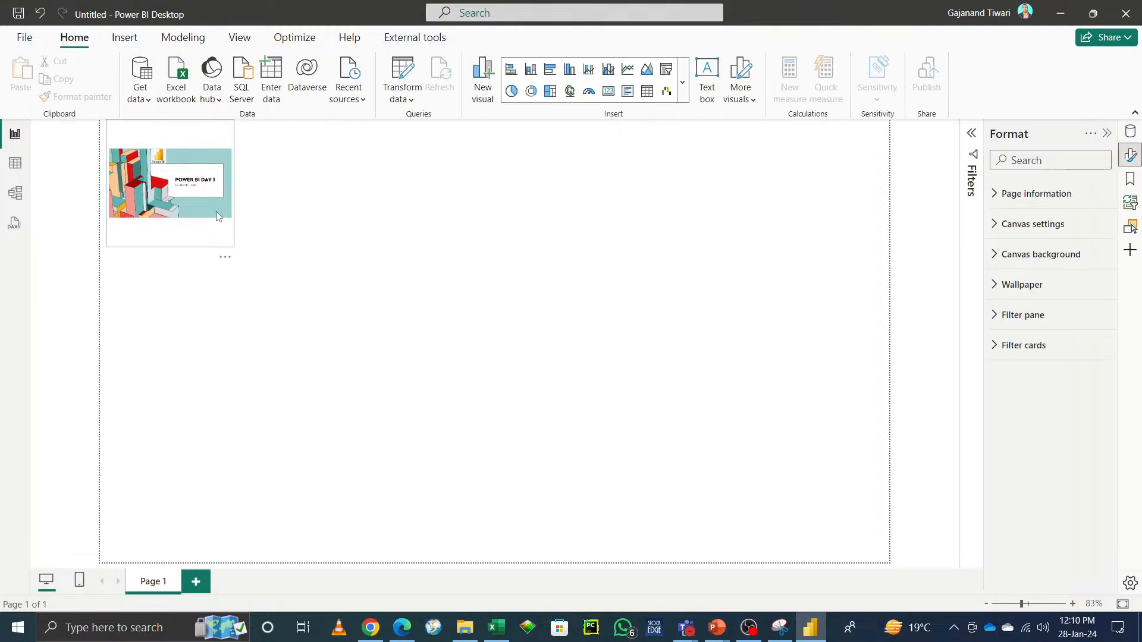
pyautogui.click(225, 260)
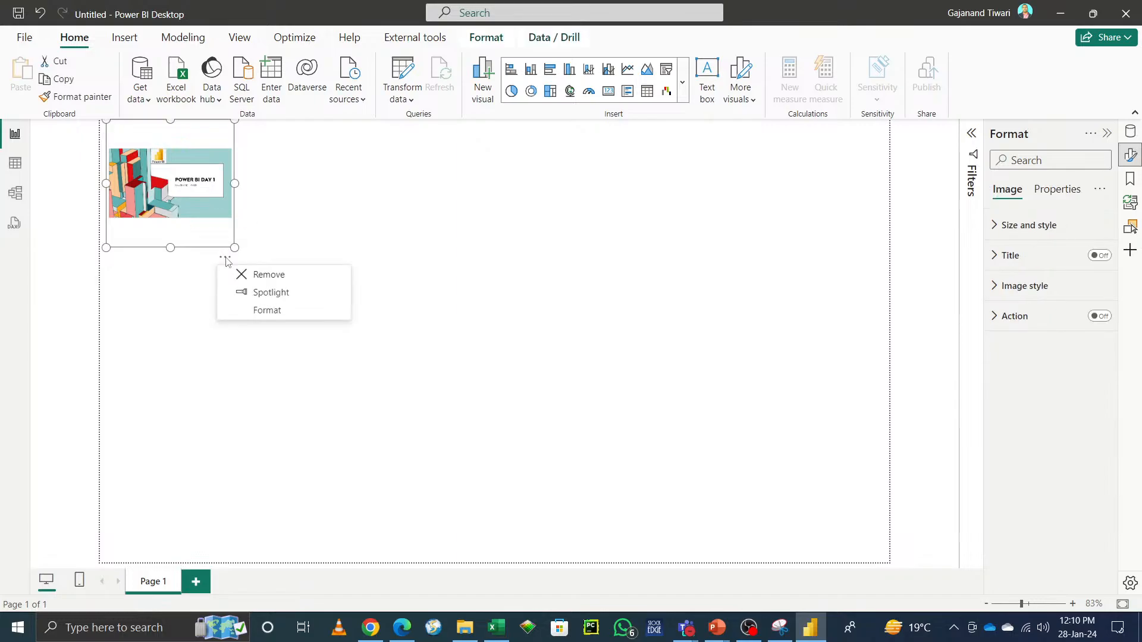
pyautogui.click(281, 275)
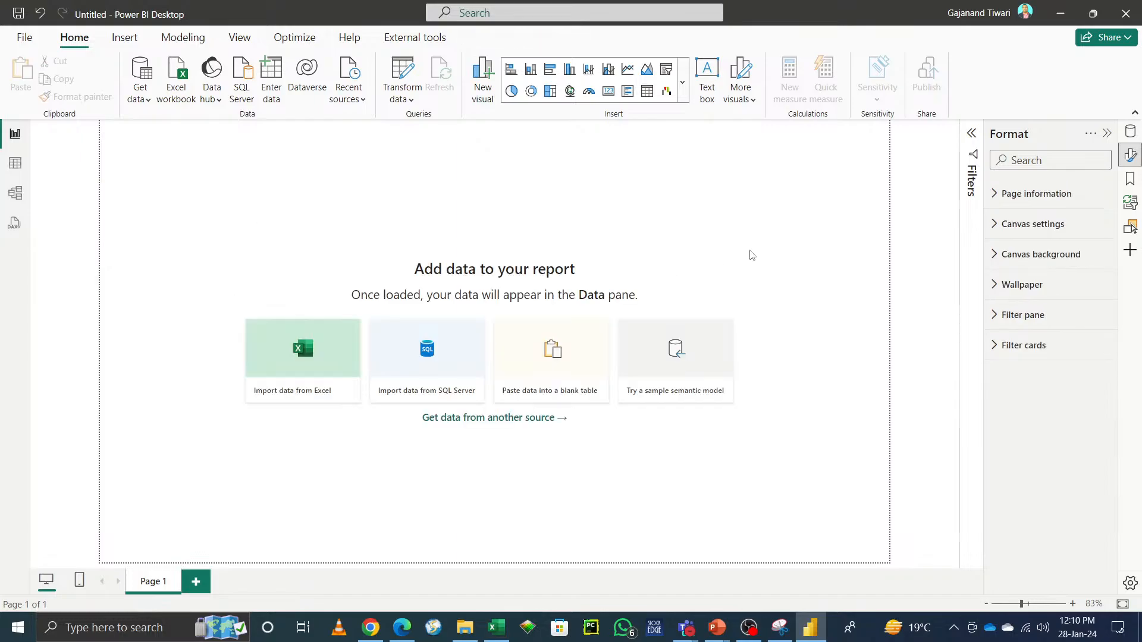
# Step: Browse the Modeling and View ribbons, including the themes gallery and Page view options
pyautogui.click(123, 38)
pyautogui.click(184, 39)
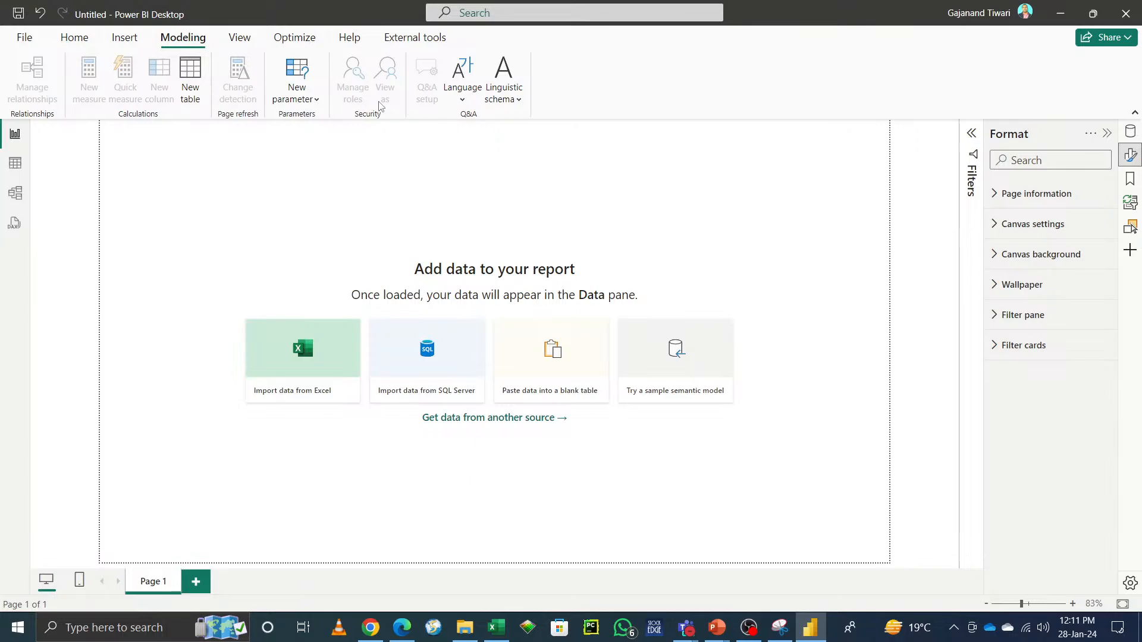
pyautogui.click(249, 37)
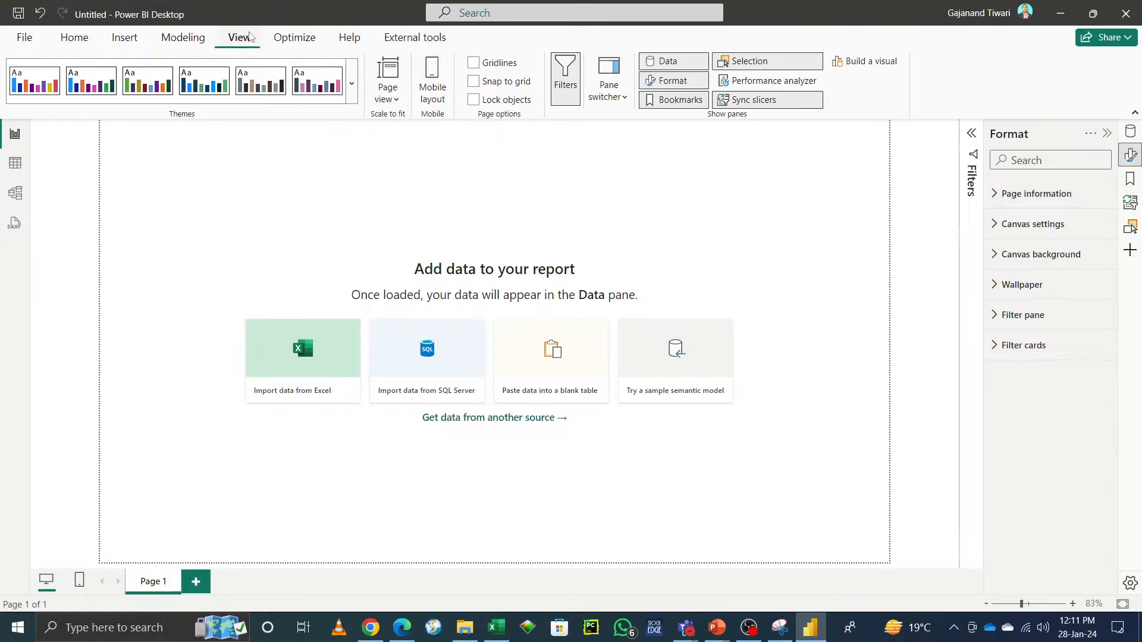
pyautogui.click(352, 89)
pyautogui.scroll(-2, 199, 523)
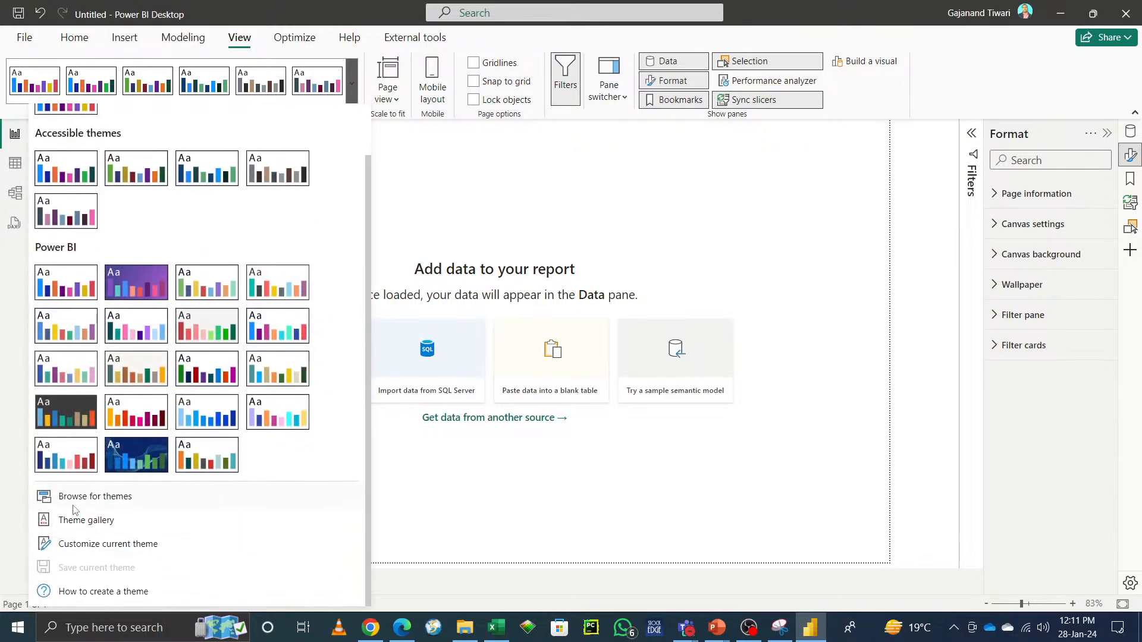
pyautogui.click(654, 211)
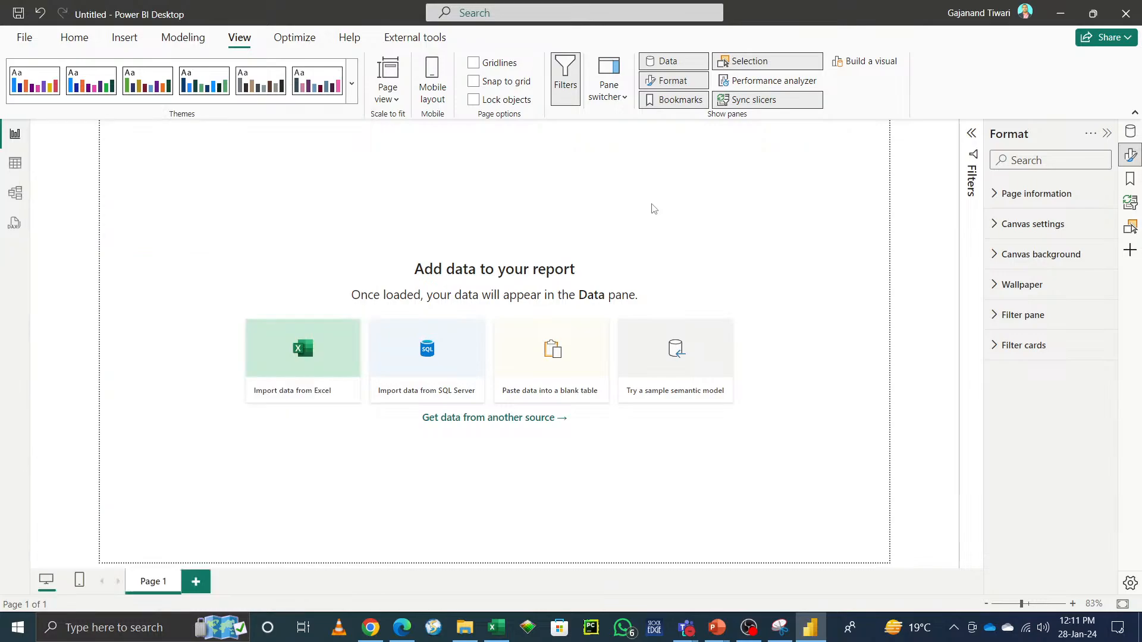
pyautogui.click(399, 99)
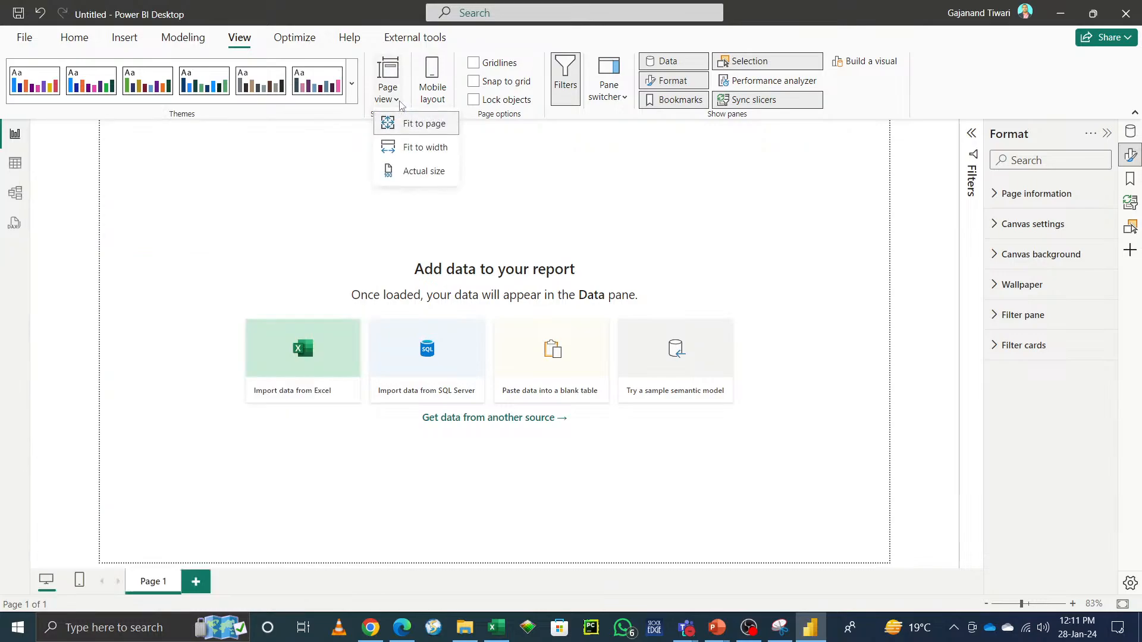
pyautogui.click(719, 204)
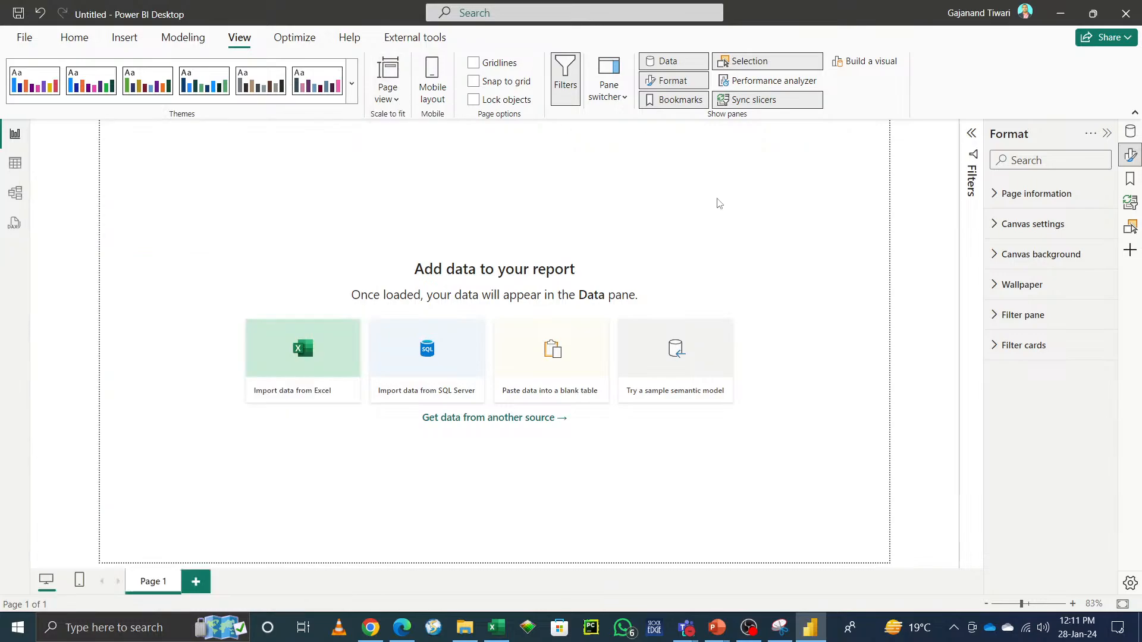
# Step: Switch to table view and back to report view
pyautogui.click(191, 45)
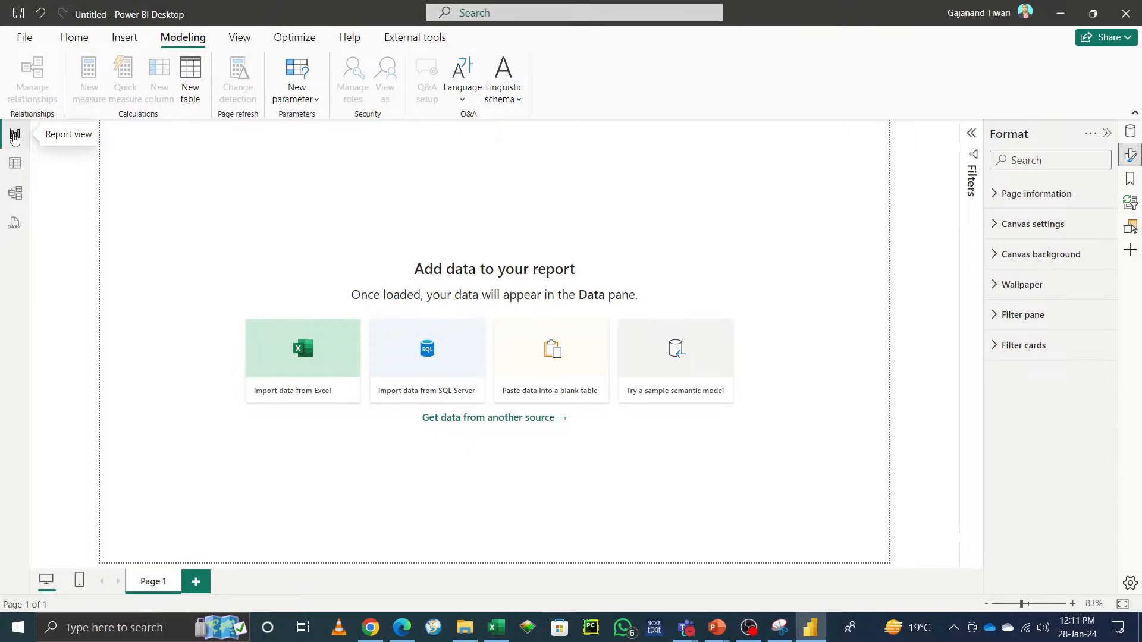
pyautogui.click(18, 166)
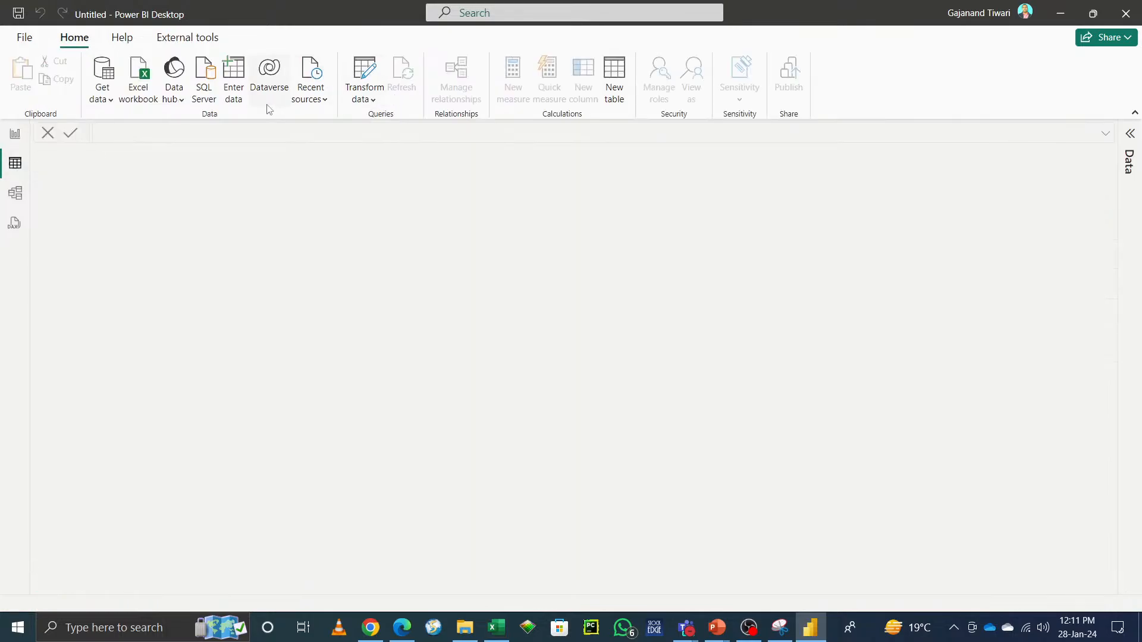
pyautogui.click(17, 133)
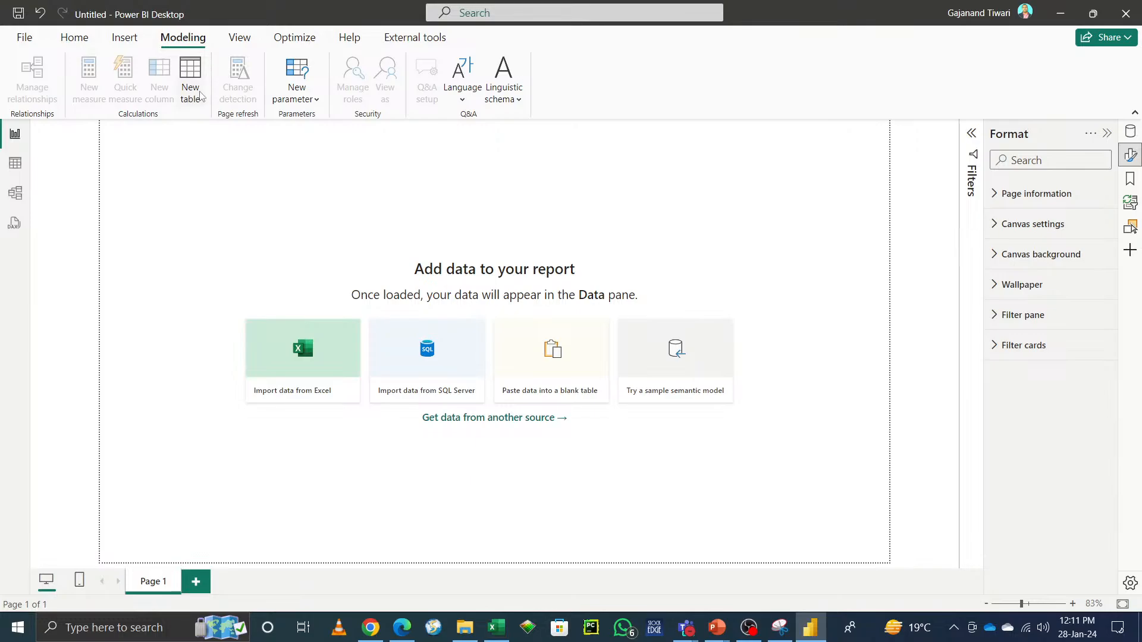
# Step: Toggle the Build a visual pane on and off, then open the Pane switcher options
pyautogui.click(240, 38)
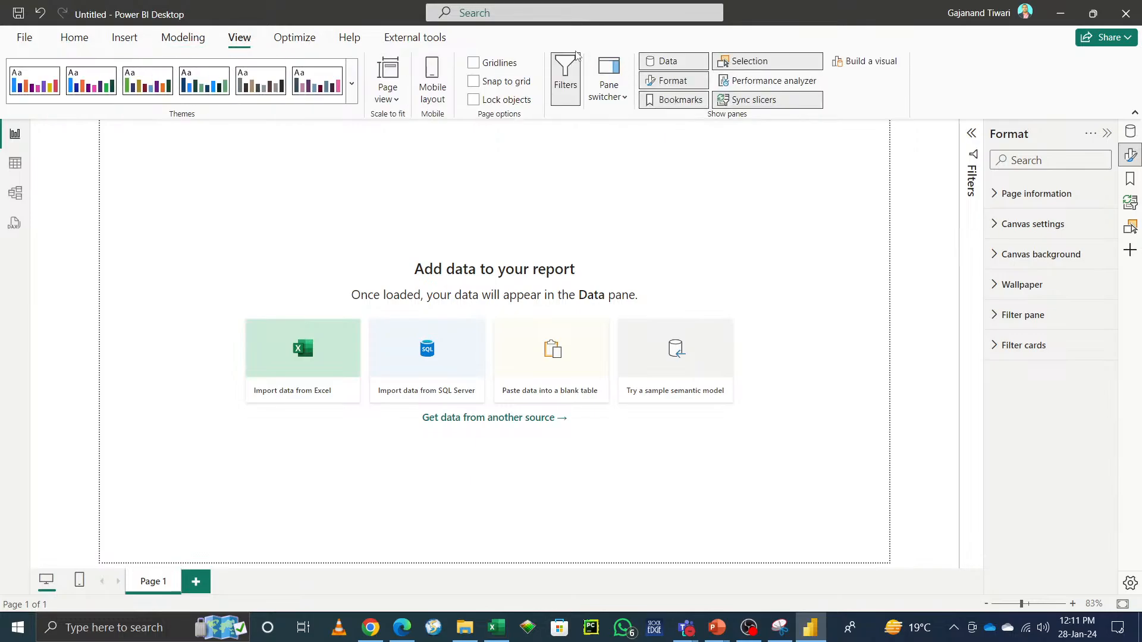
pyautogui.click(864, 63)
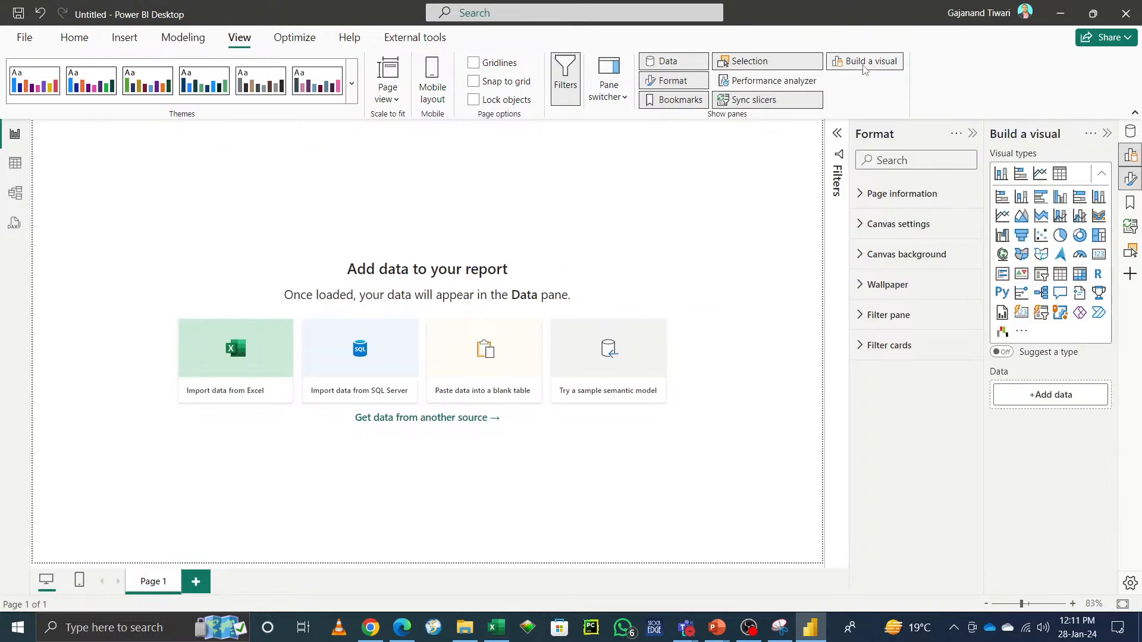
pyautogui.click(864, 62)
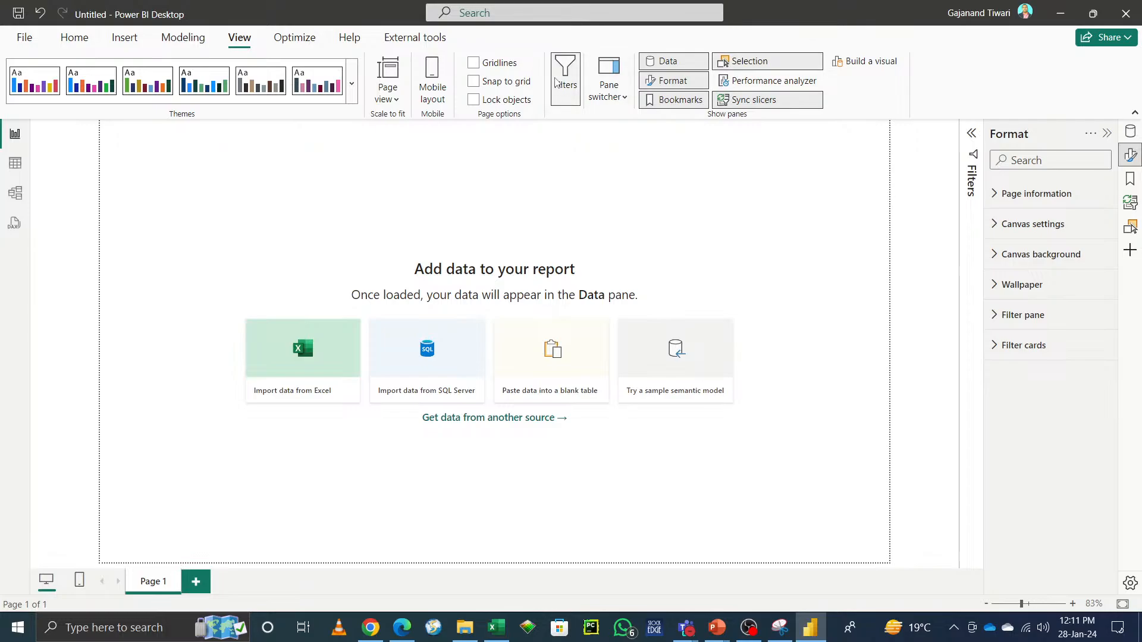
pyautogui.click(619, 98)
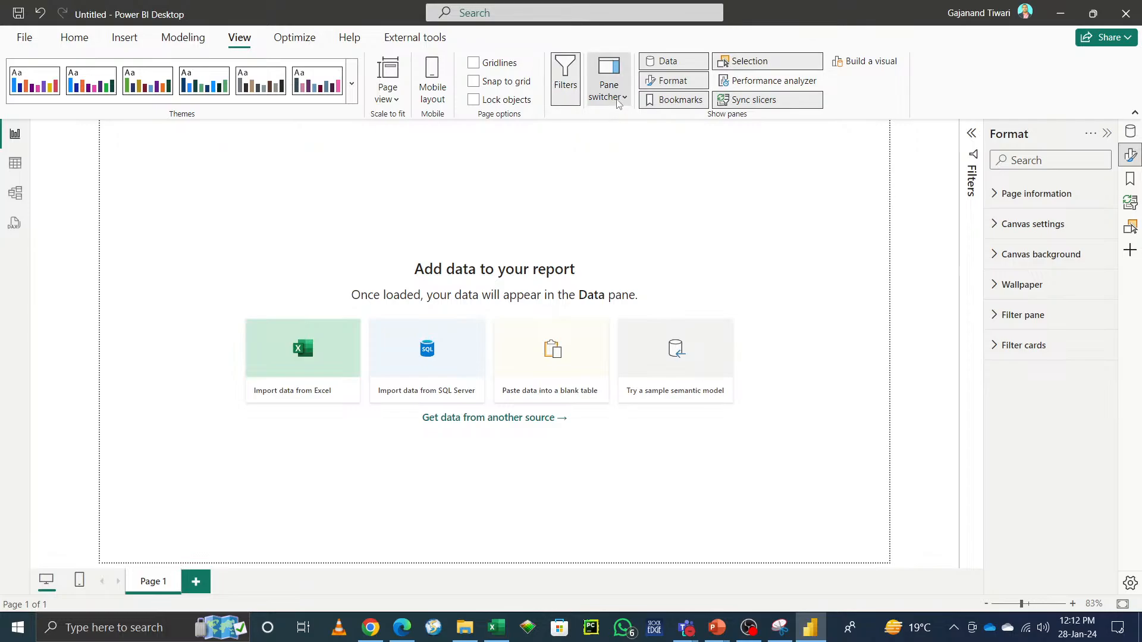
# Step: Toggle the Filters pane off and back on, then open the Page view scaling options and close them
pyautogui.click(561, 73)
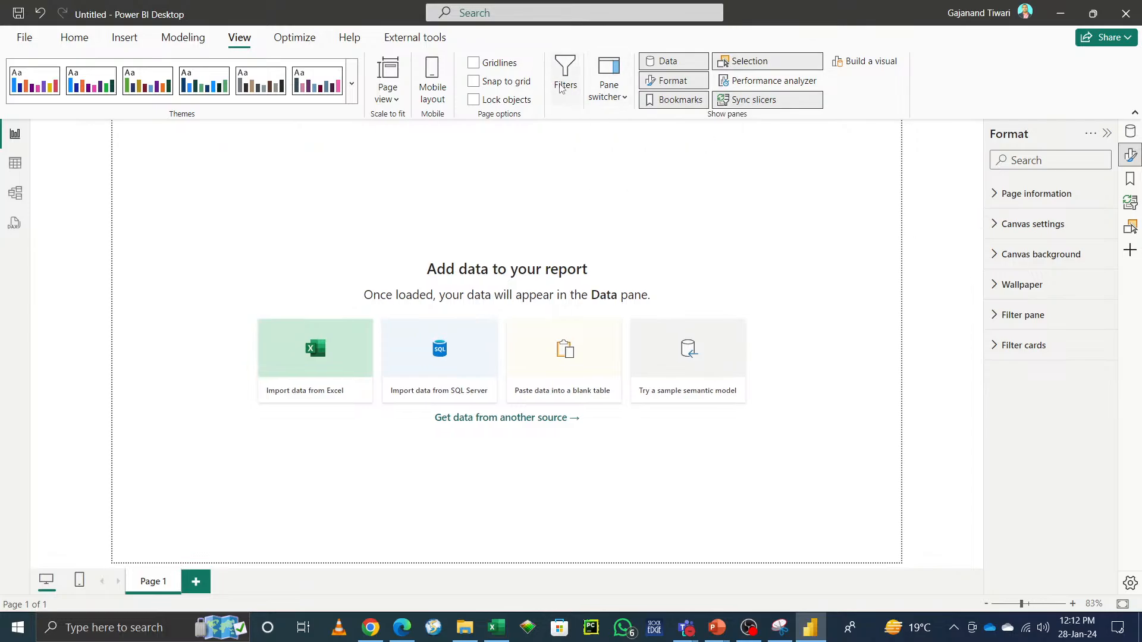
pyautogui.click(561, 85)
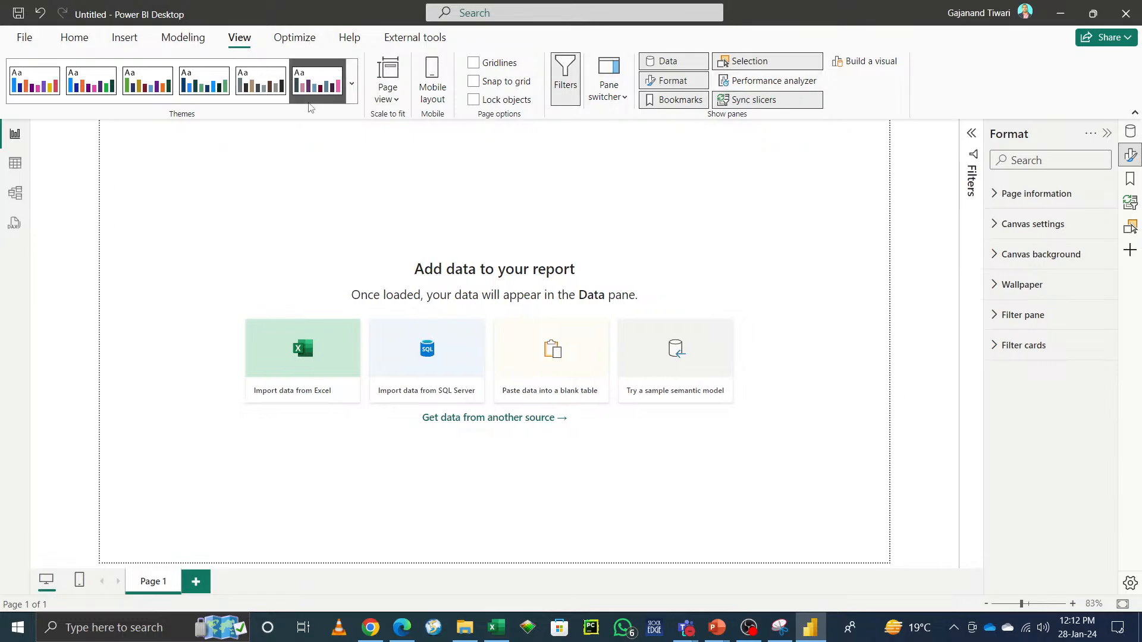
pyautogui.click(387, 86)
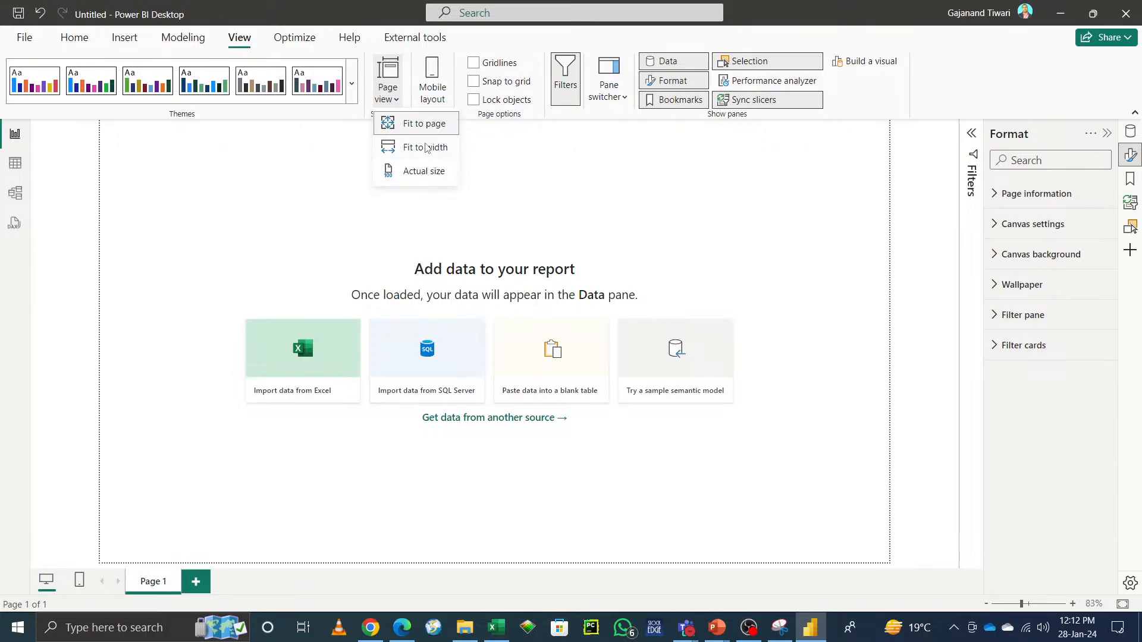
pyautogui.click(499, 45)
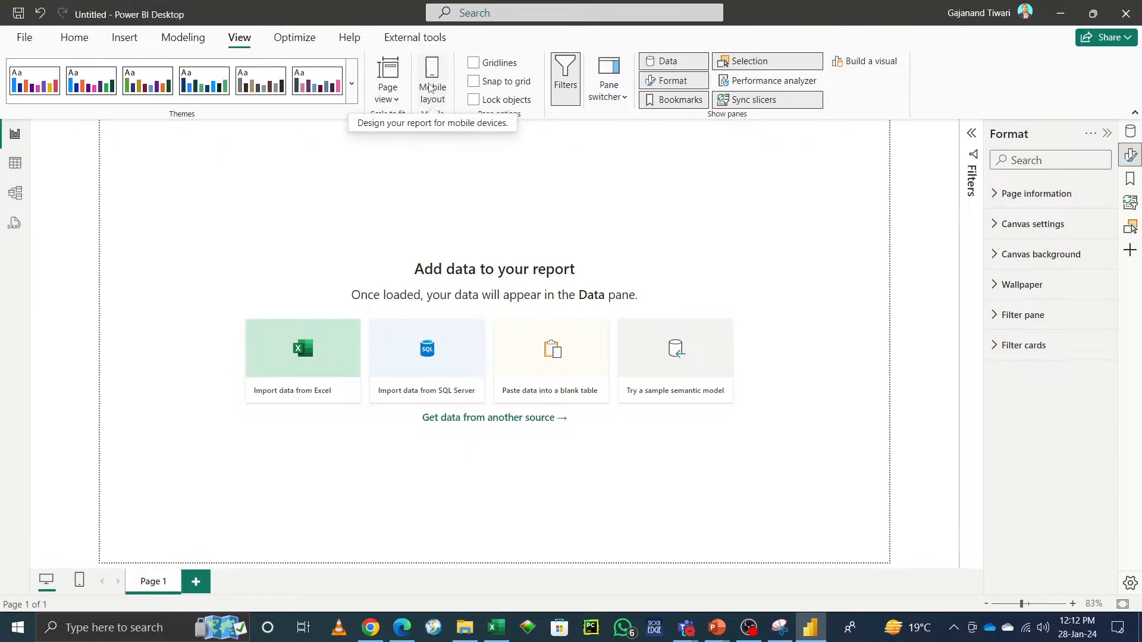
# Step: Switch the page to mobile layout and back to desktop layout, then turn gridlines on and off
pyautogui.click(437, 73)
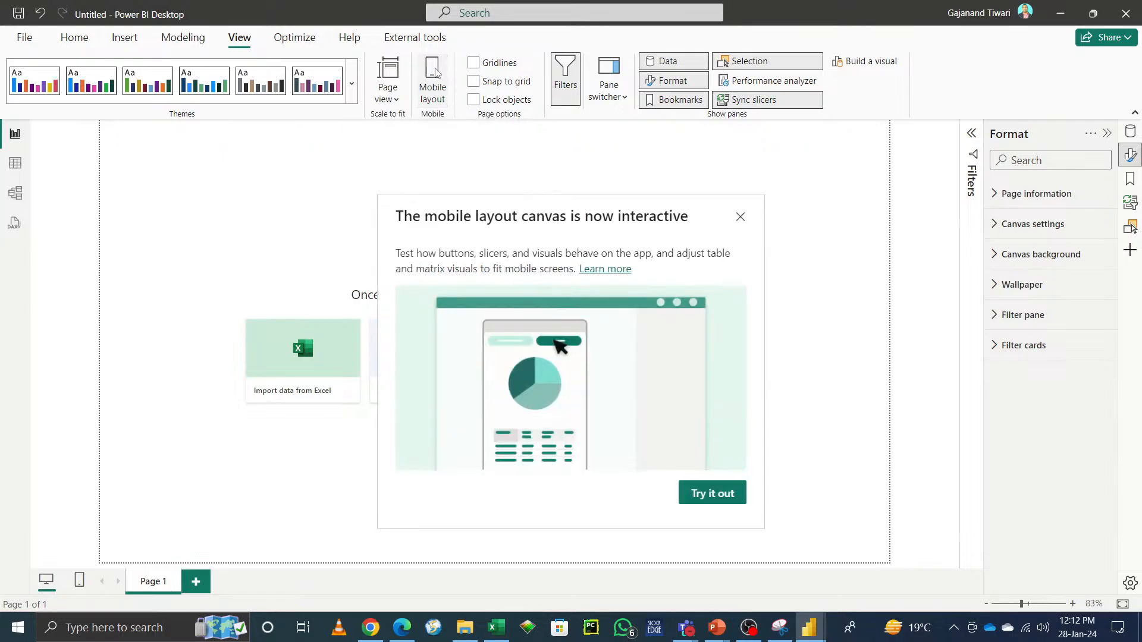
pyautogui.click(712, 498)
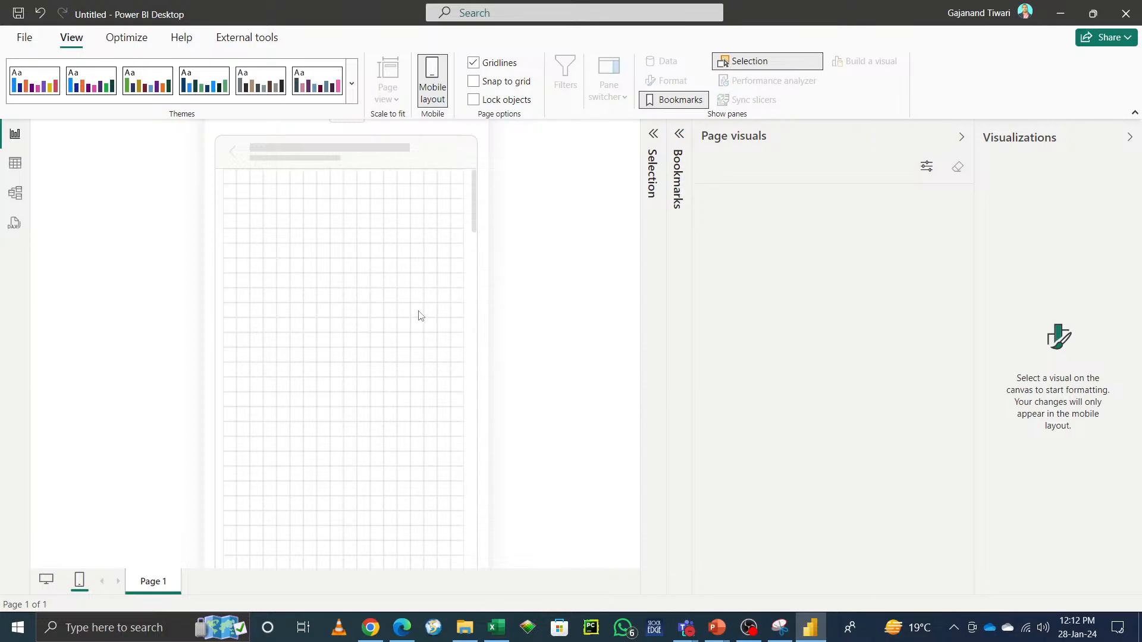
pyautogui.click(433, 74)
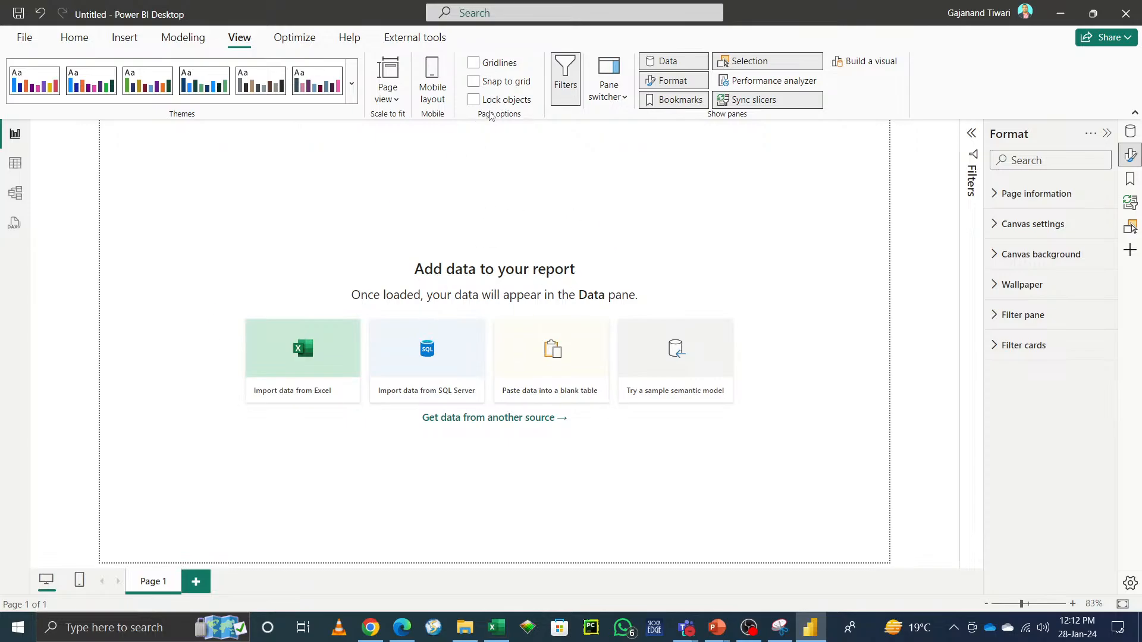
pyautogui.click(477, 69)
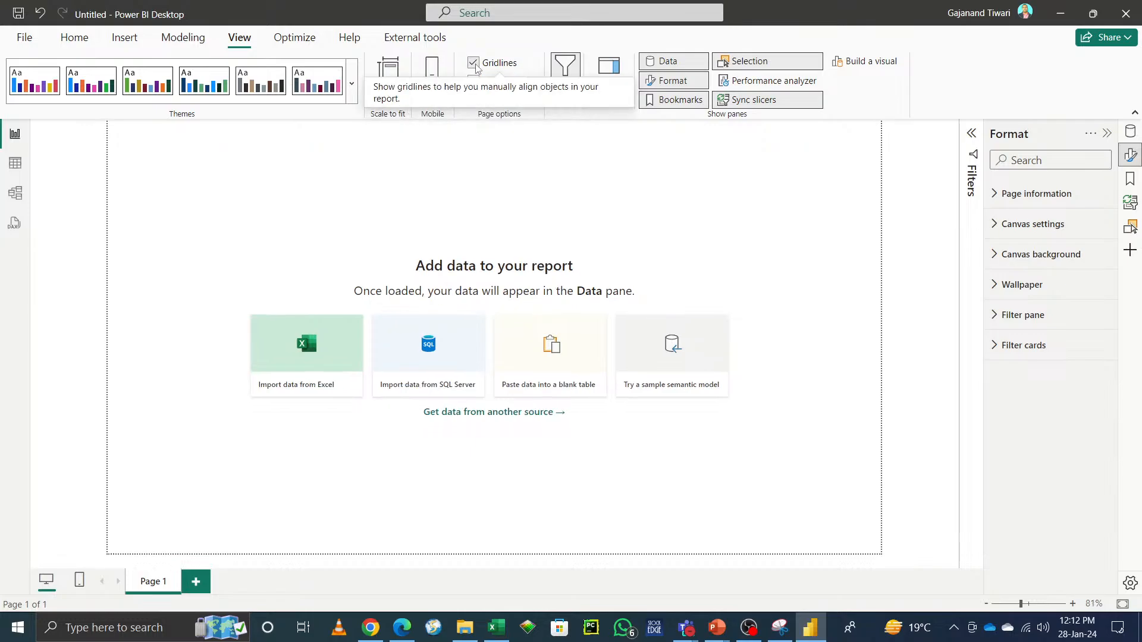
pyautogui.click(476, 65)
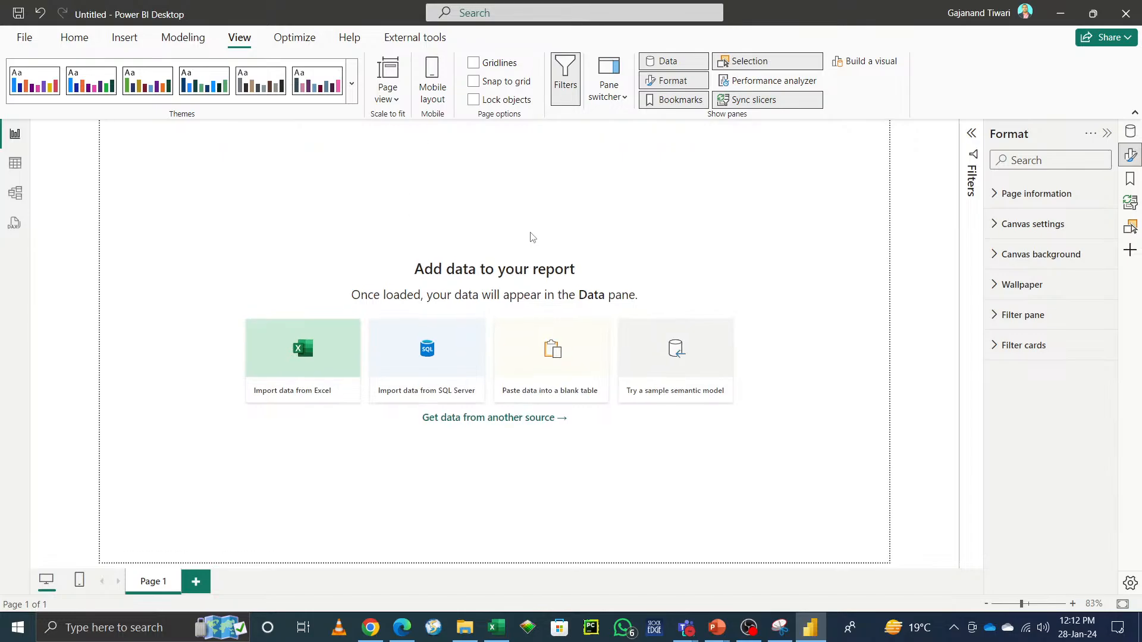
# Step: Open the Optimize ribbon and review the Optimization presets options
pyautogui.click(296, 39)
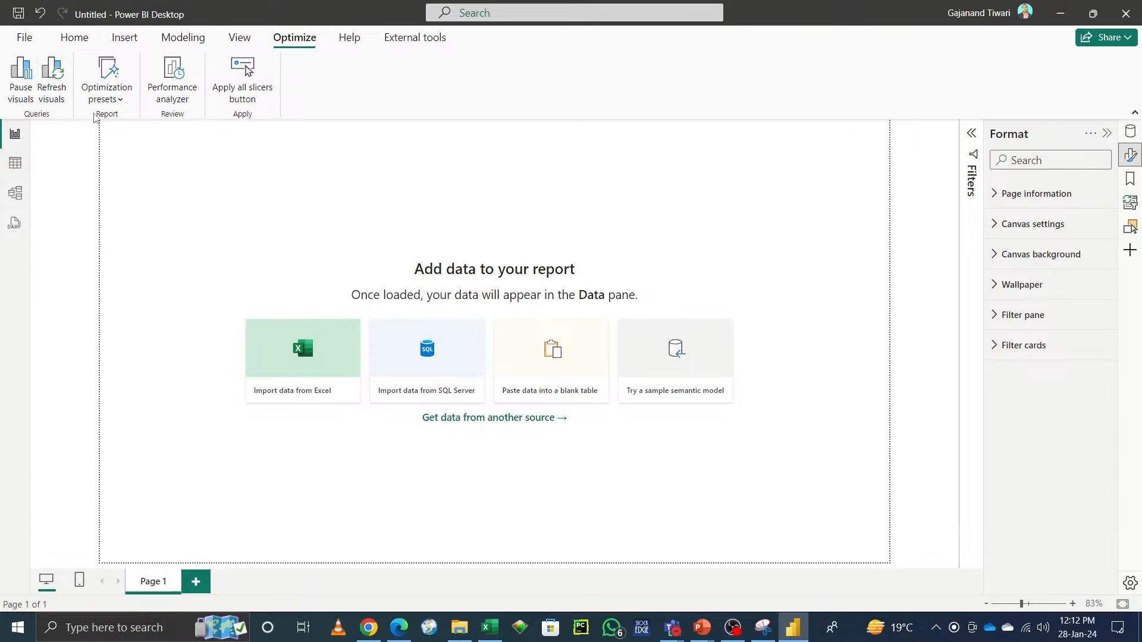
pyautogui.click(121, 101)
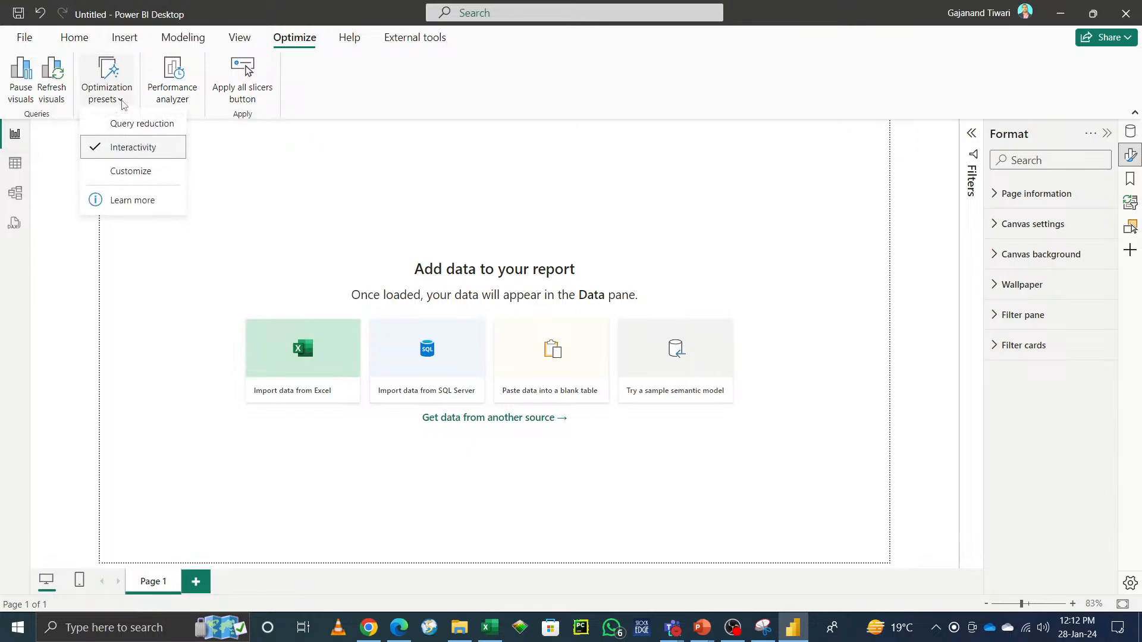
pyautogui.click(354, 106)
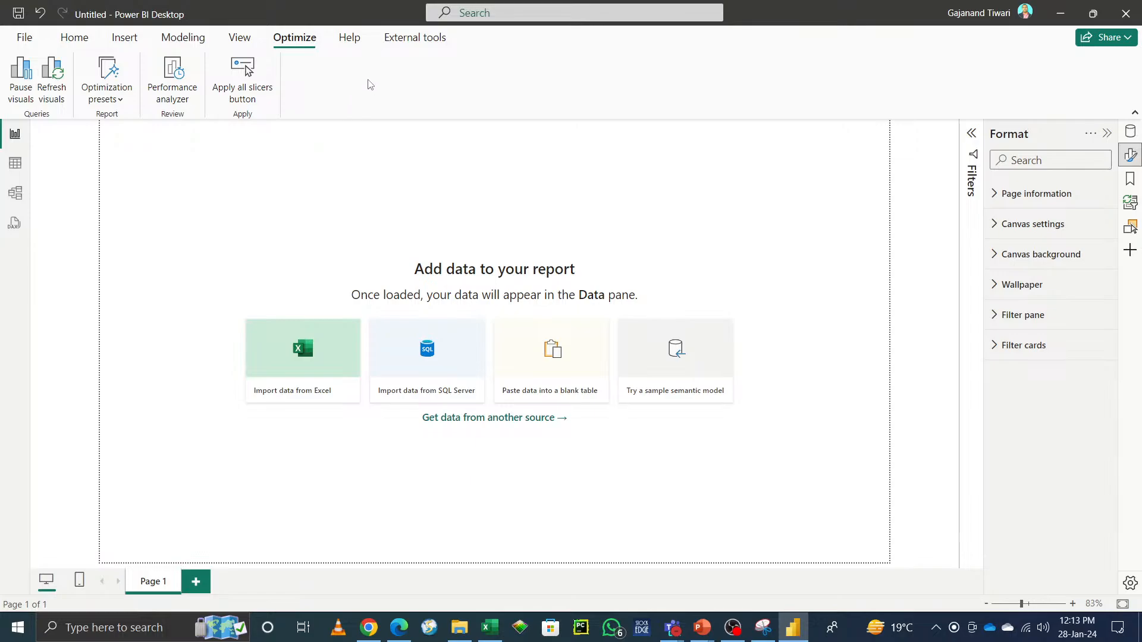
# Step: Open the Help ribbon and view the About dialog, then close it
pyautogui.click(357, 46)
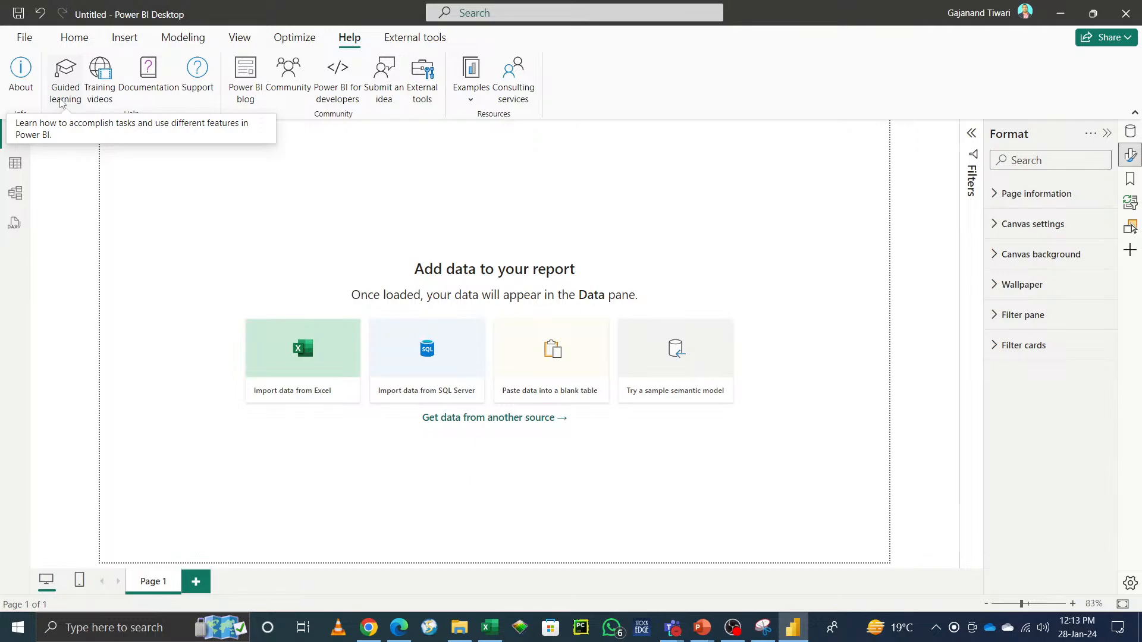
pyautogui.click(22, 87)
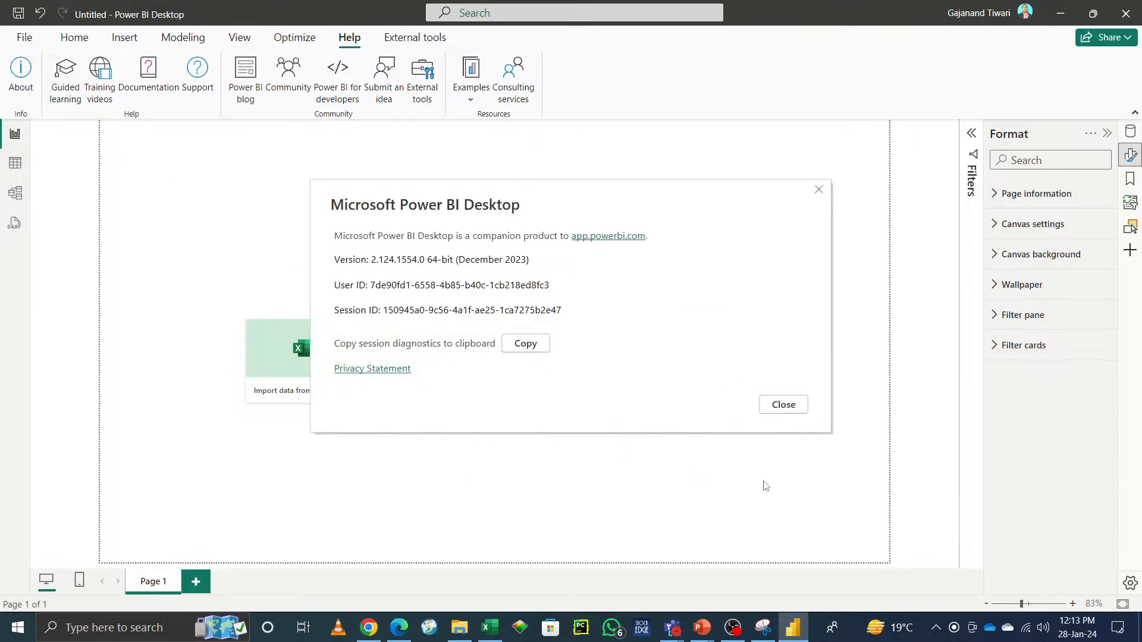
pyautogui.click(793, 406)
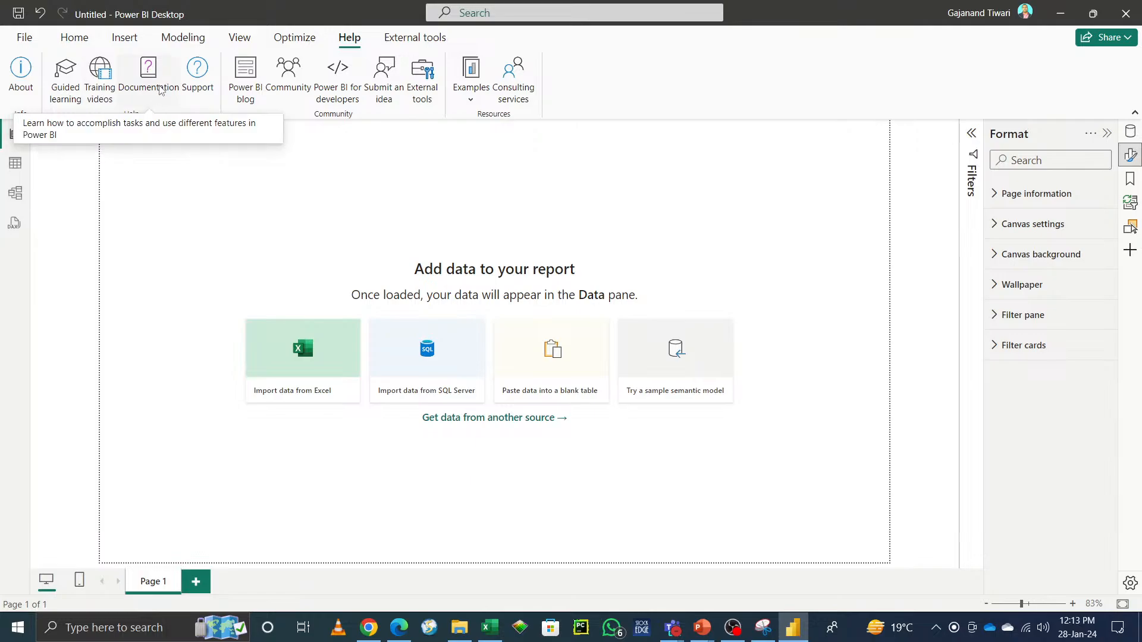
# Step: Open the Power BI Desktop documentation in the browser and return to Power BI Desktop
pyautogui.click(160, 89)
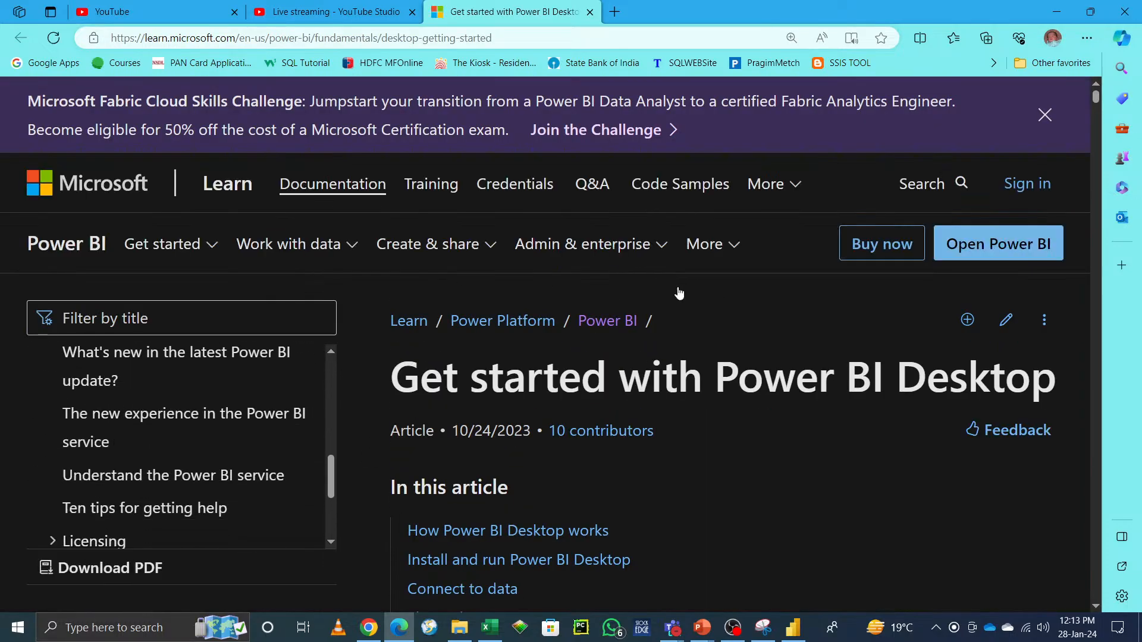
pyautogui.click(1056, 12)
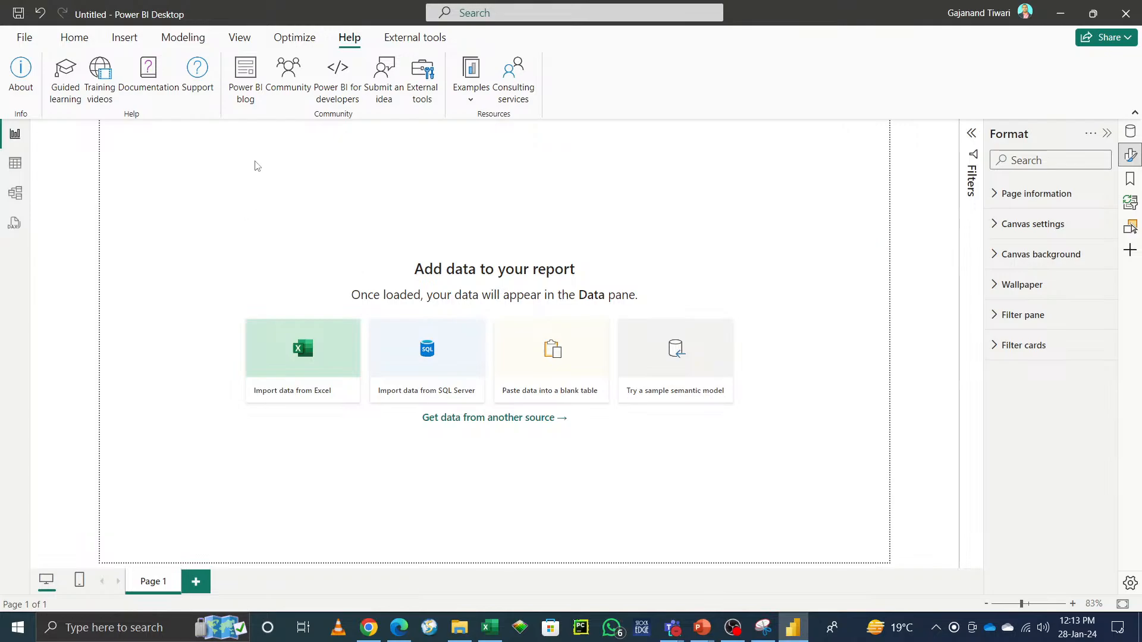
# Step: Open the Support page and browse the Fabric product status dashboard, then return to Power BI Desktop
pyautogui.click(195, 72)
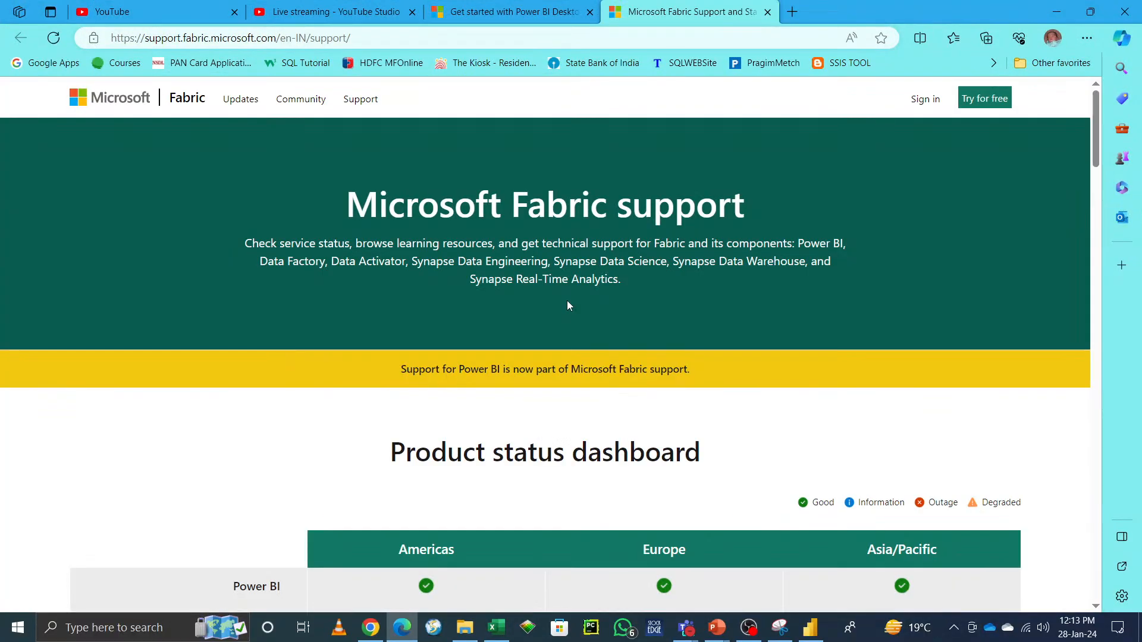
pyautogui.scroll(-4, 739, 482)
pyautogui.scroll(-10, 742, 483)
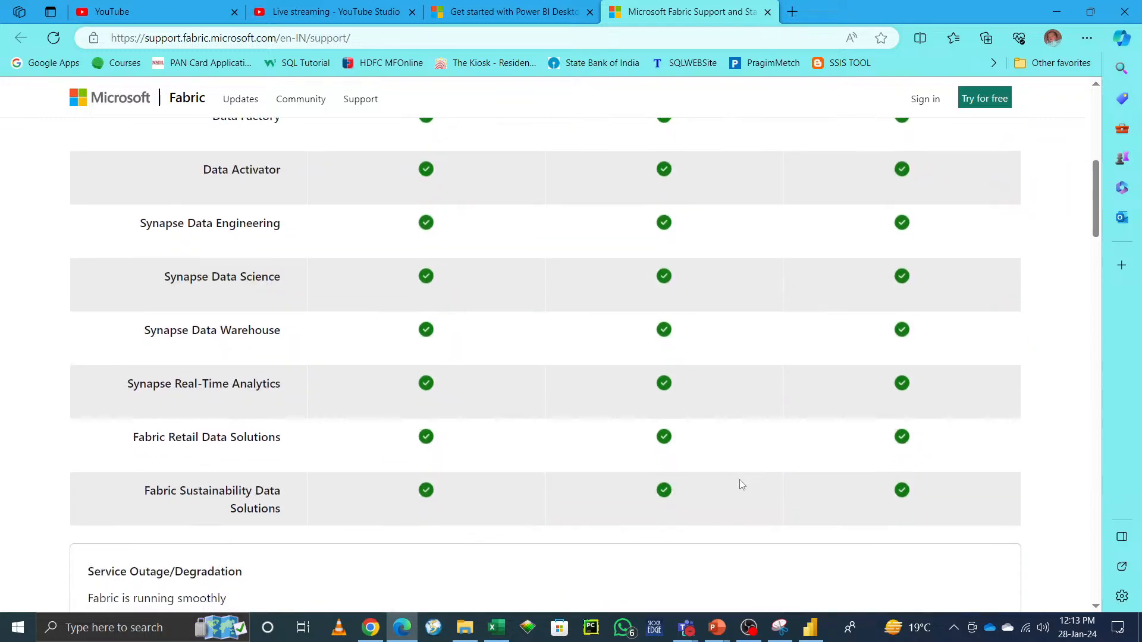
pyautogui.scroll(7, 741, 486)
pyautogui.scroll(6, 740, 452)
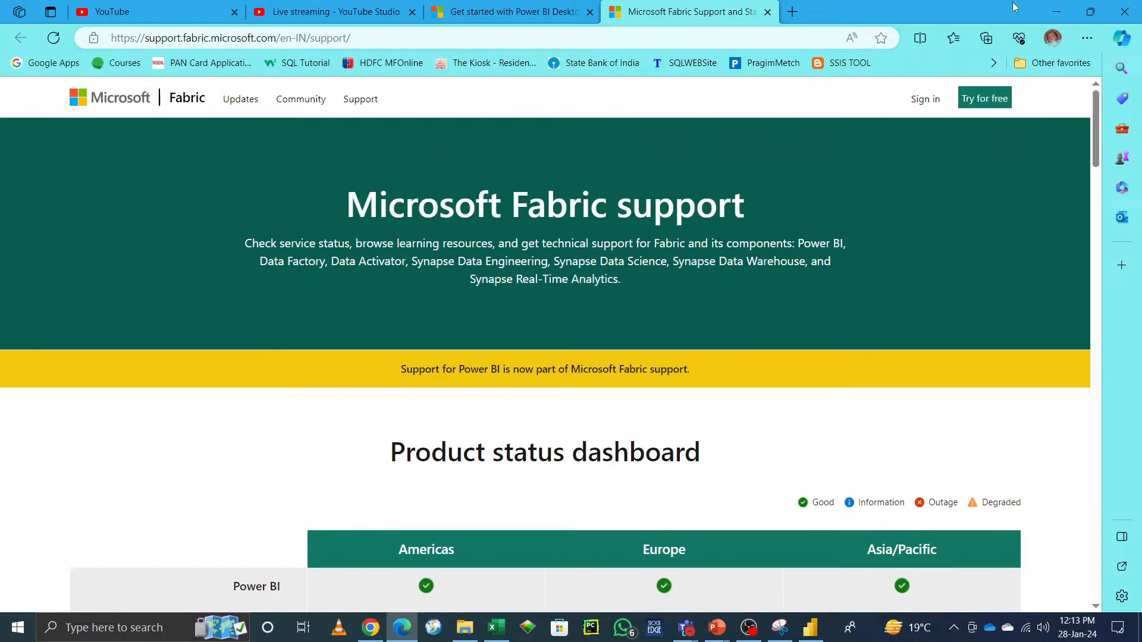
pyautogui.click(1055, 13)
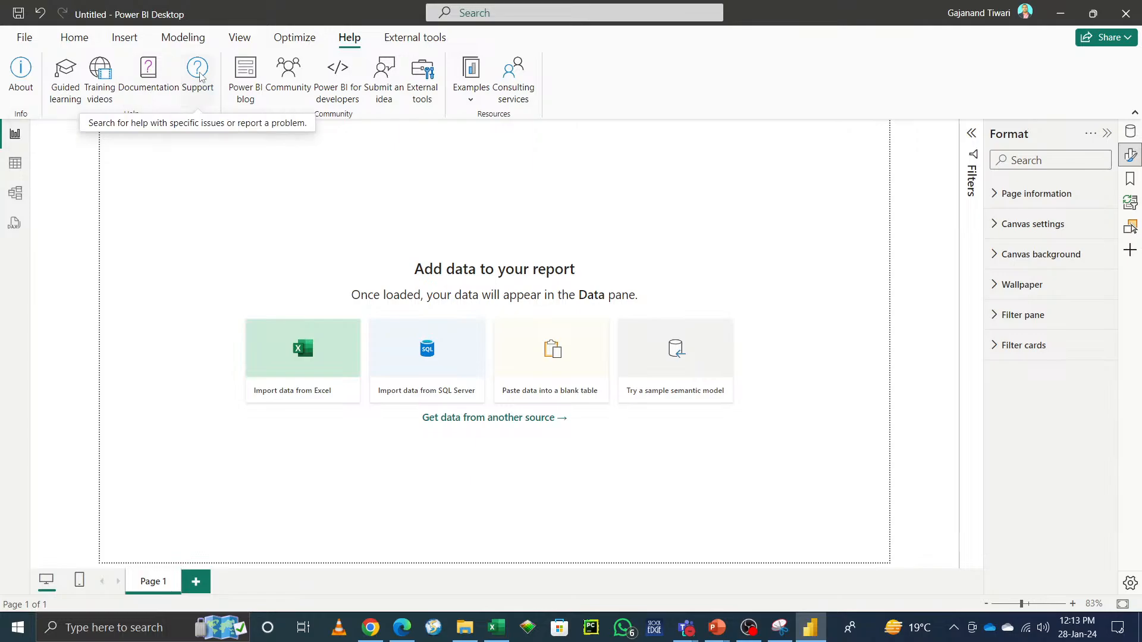
# Step: Open the Training videos link and browse the Microsoft Power BI YouTube channel, then return to Power BI Desktop
pyautogui.click(98, 86)
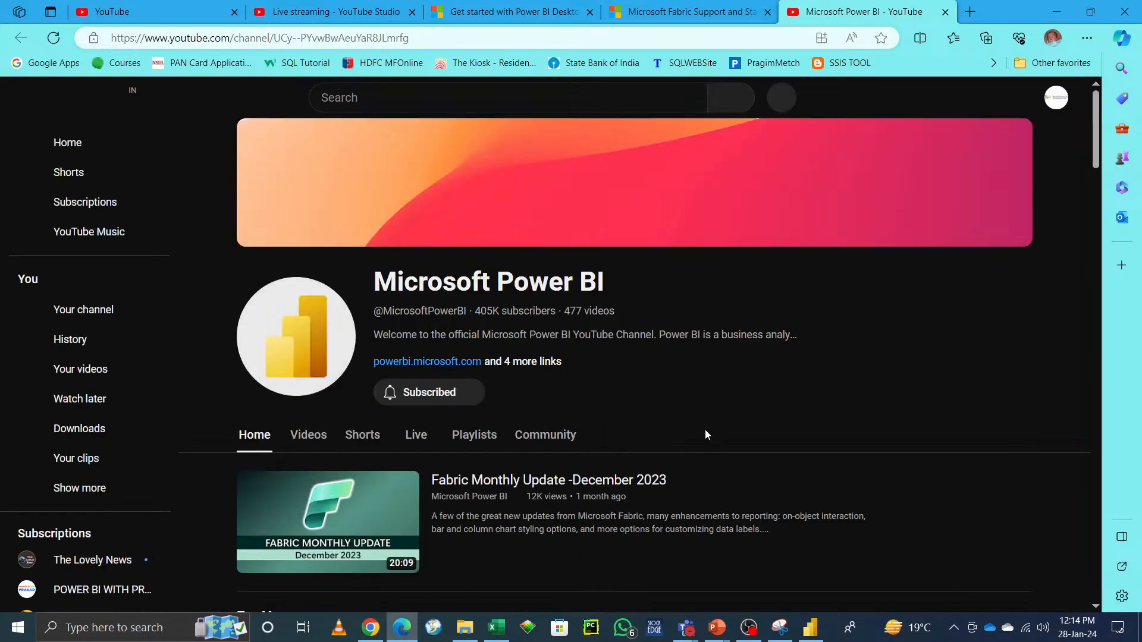
pyautogui.scroll(-5, 705, 429)
pyautogui.scroll(-5, 704, 440)
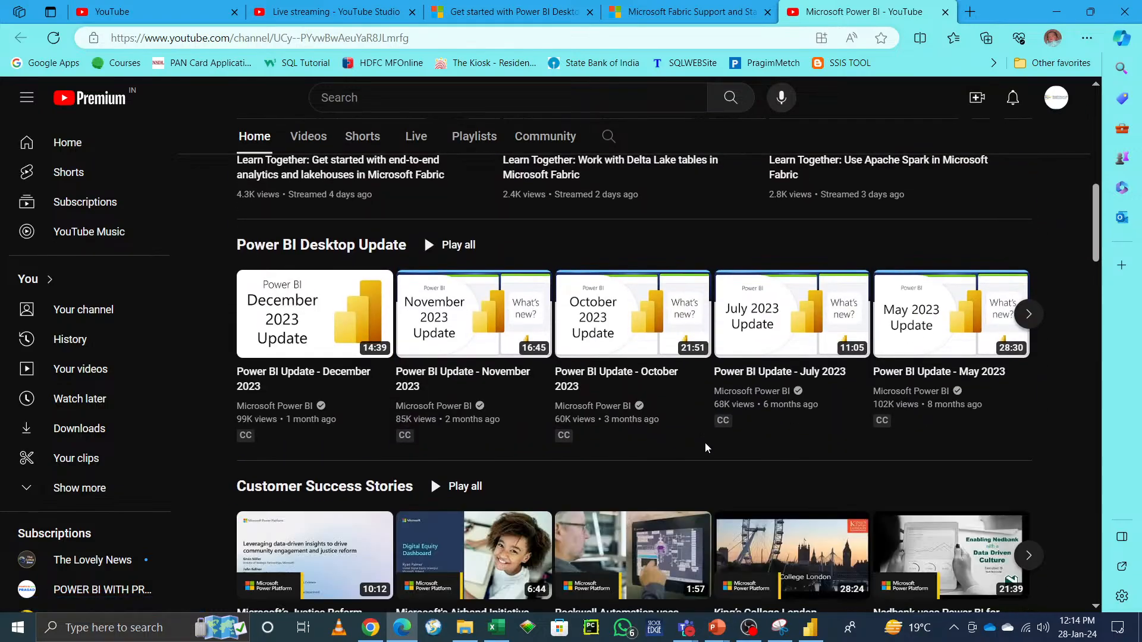
pyautogui.scroll(-4, 705, 442)
pyautogui.scroll(8, 705, 442)
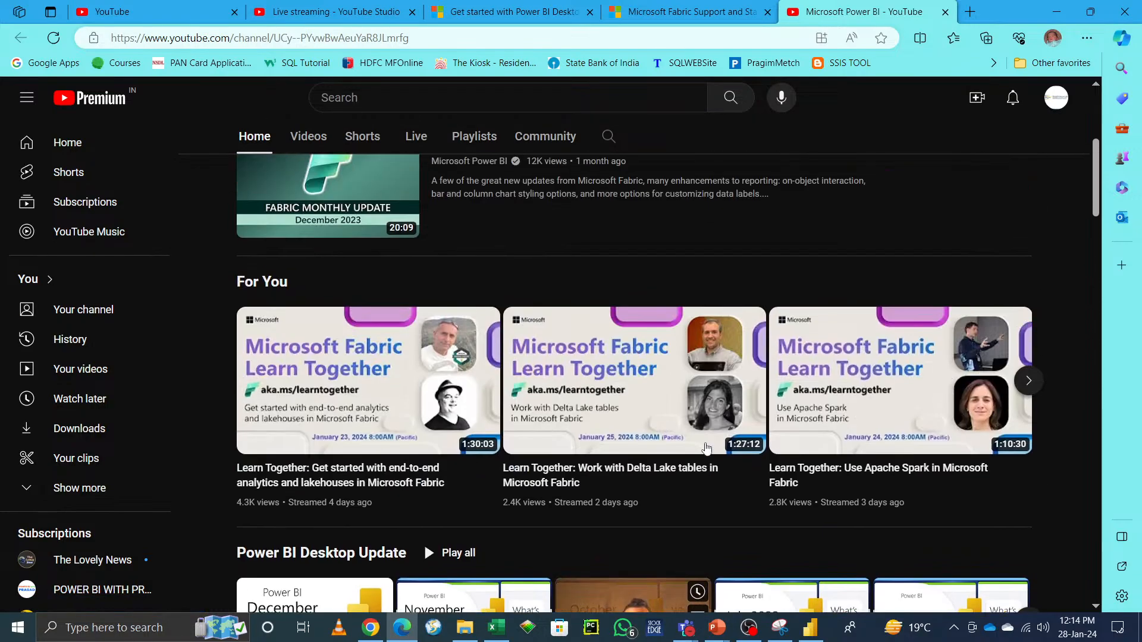
pyautogui.scroll(5, 705, 442)
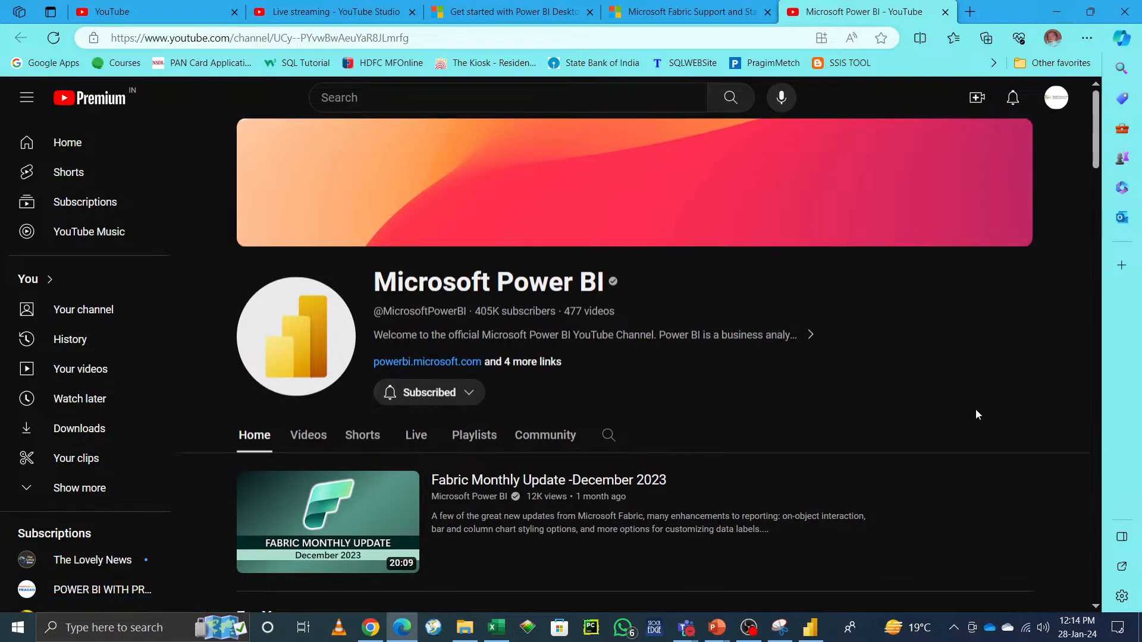
pyautogui.scroll(-5, 975, 410)
pyautogui.scroll(4, 957, 387)
pyautogui.scroll(-1, 945, 370)
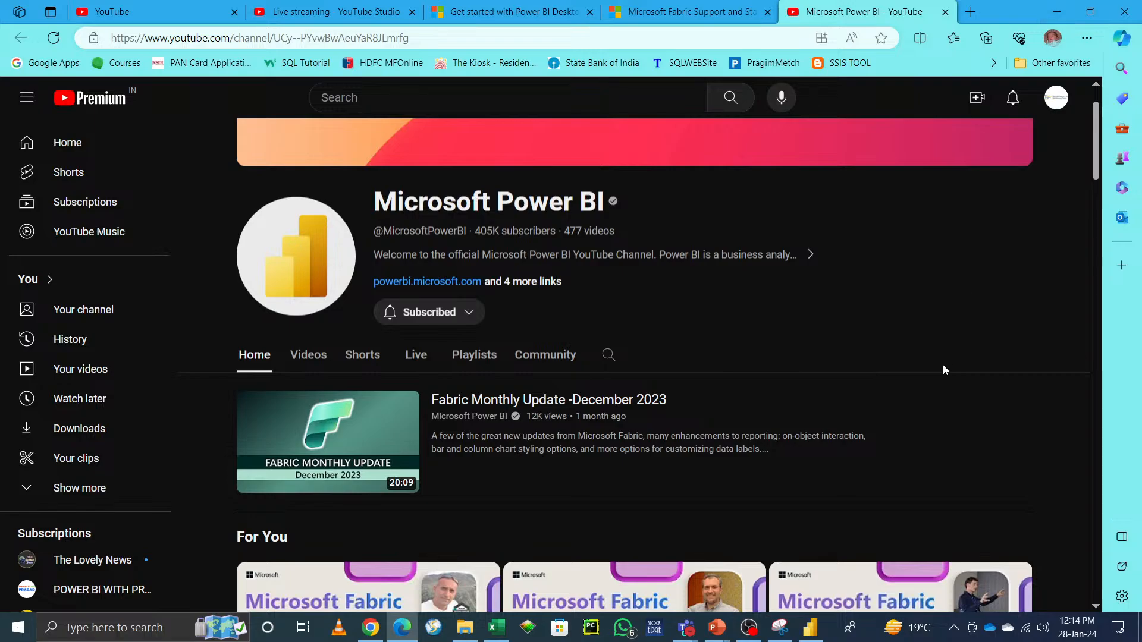
pyautogui.scroll(-4, 945, 370)
pyautogui.click(1030, 395)
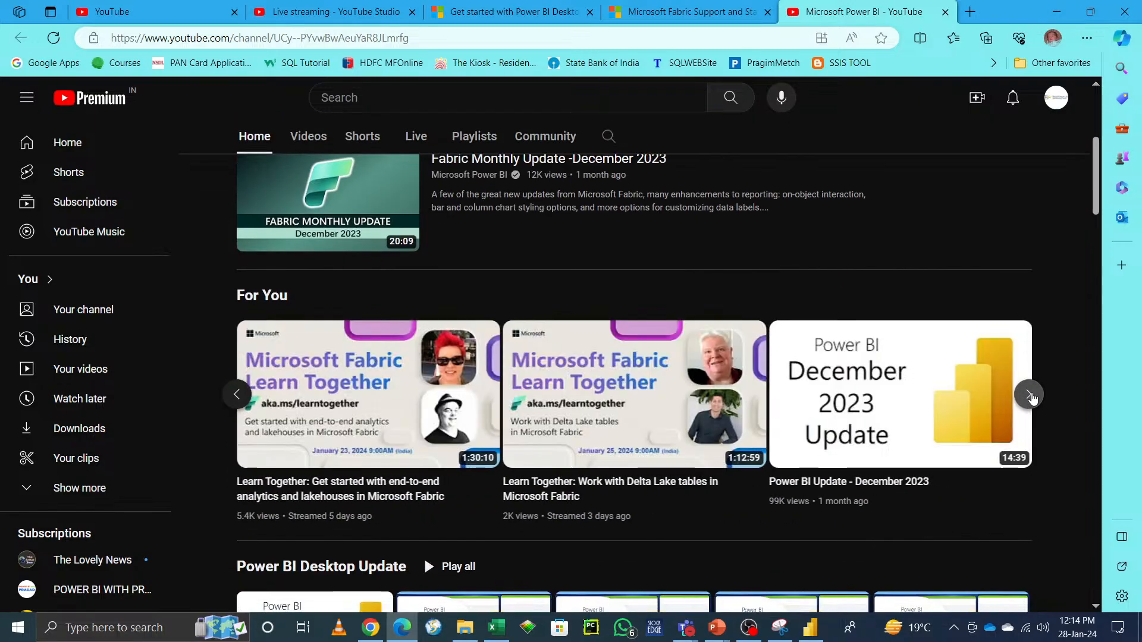
pyautogui.click(1057, 16)
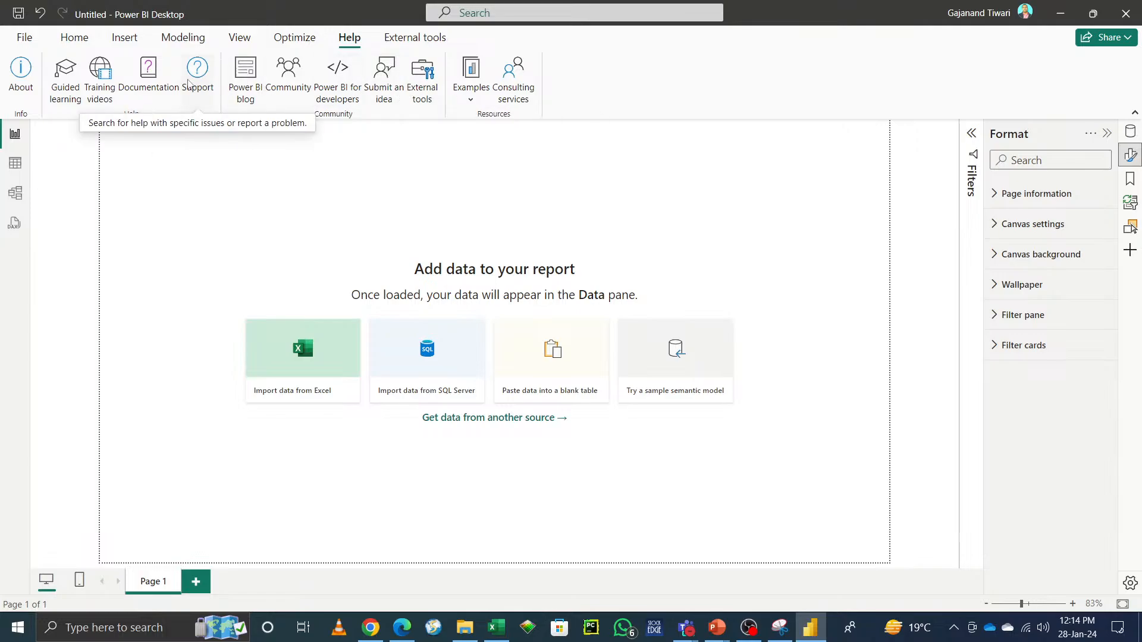
# Step: Open Submit an idea and browse the top ideas on the Microsoft Fabric Ideas site
pyautogui.click(402, 67)
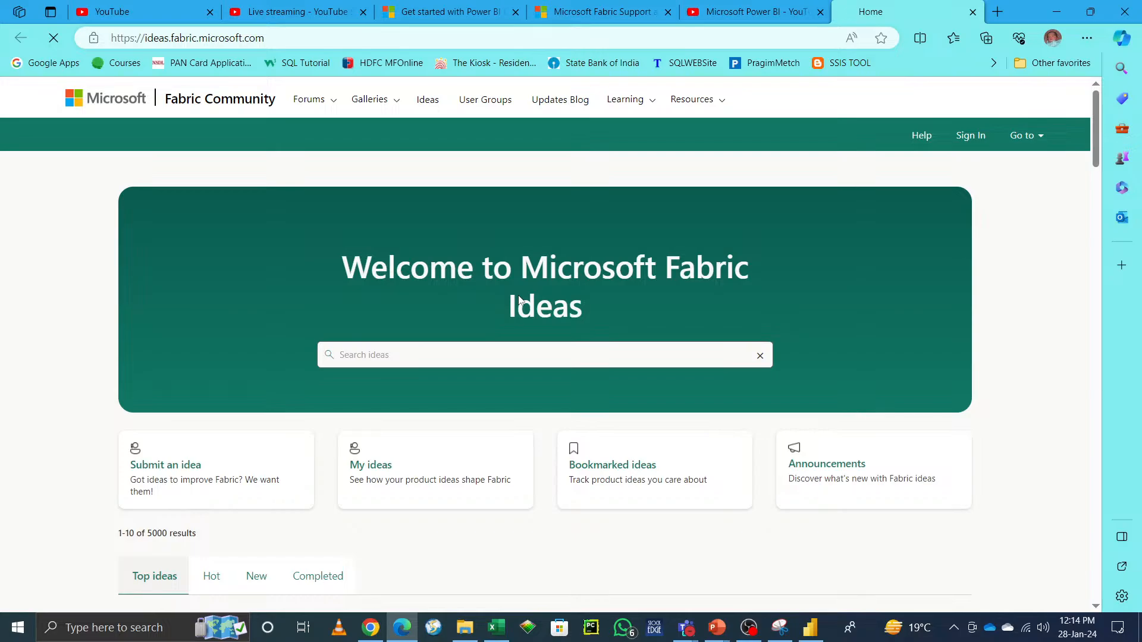
pyautogui.scroll(-3, 779, 499)
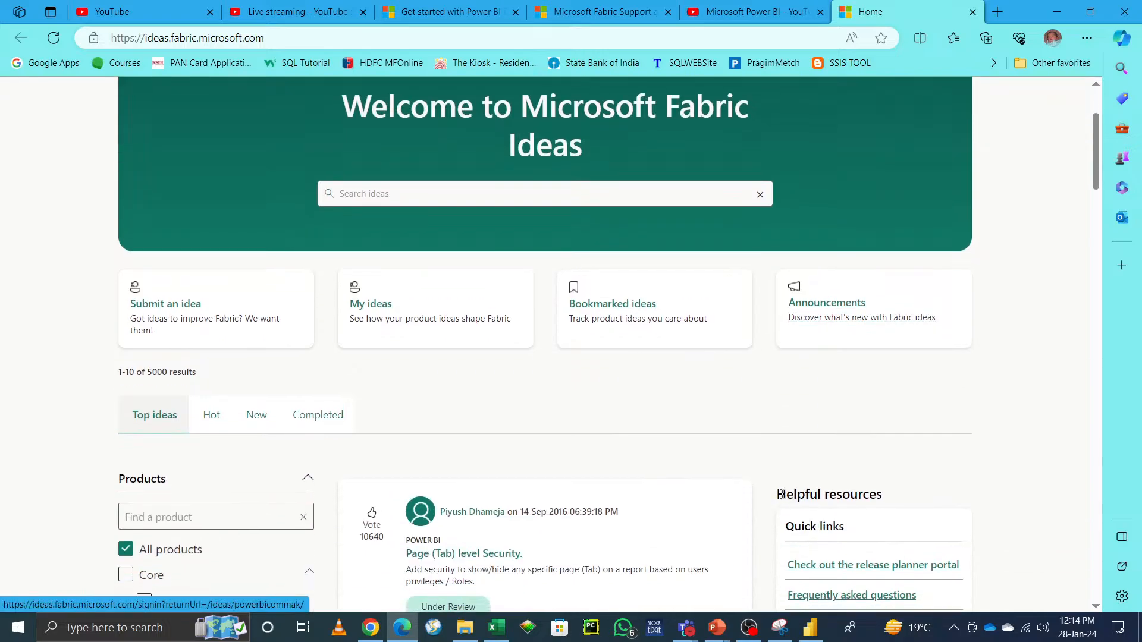
pyautogui.scroll(-4, 780, 495)
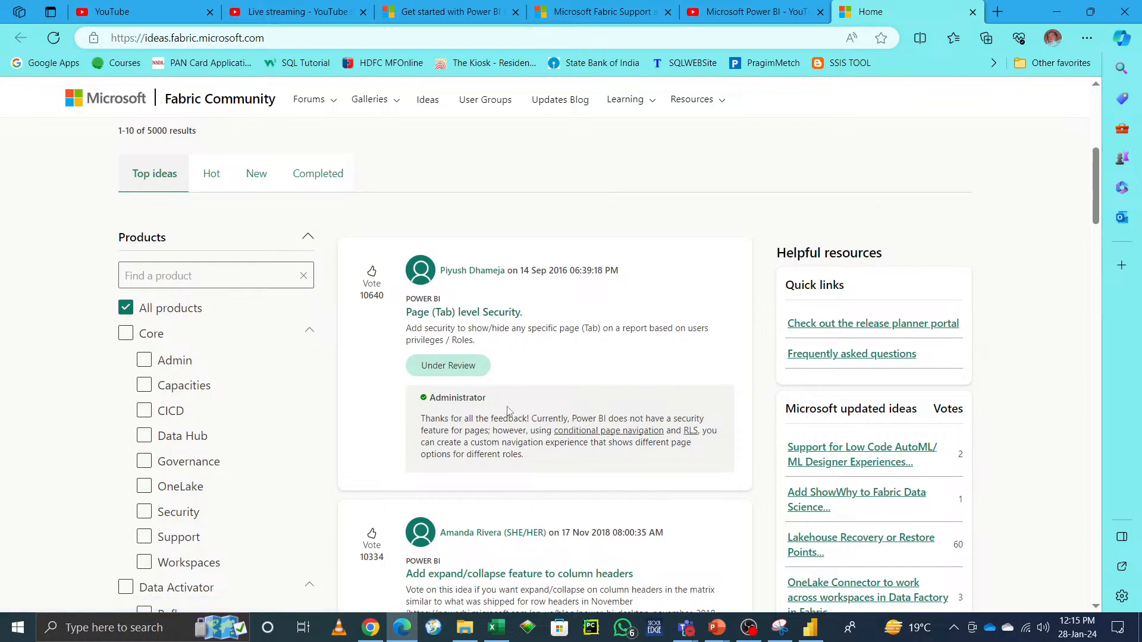
pyautogui.scroll(-3, 512, 357)
pyautogui.scroll(-3, 452, 255)
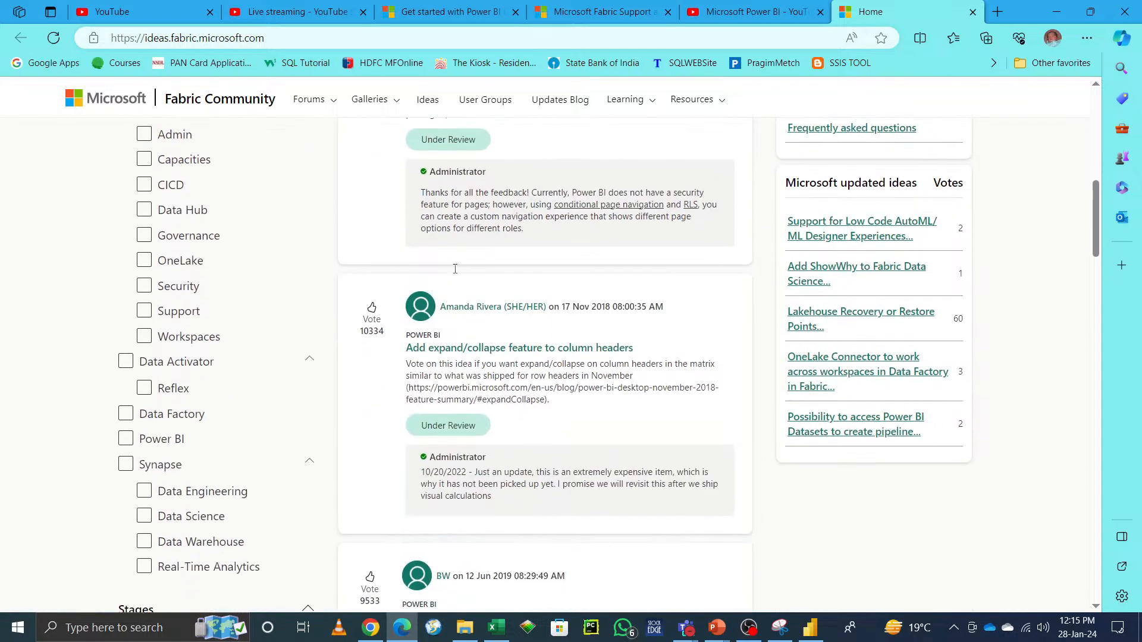
pyautogui.scroll(-9, 601, 417)
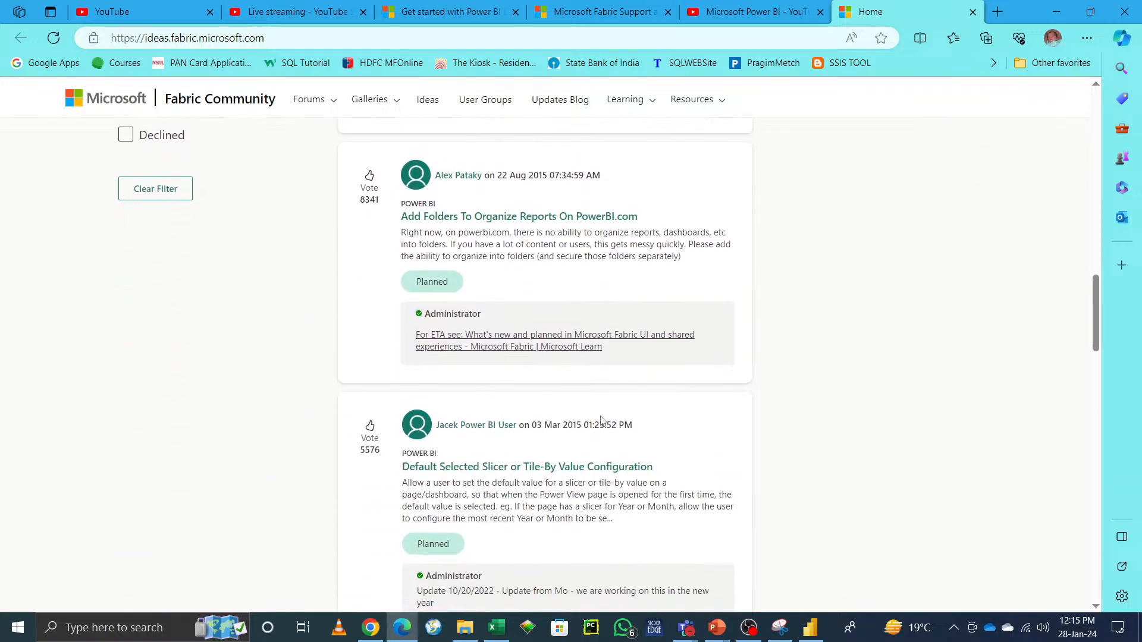
pyautogui.moveTo(361, 201); pyautogui.dragTo(380, 202)
pyautogui.scroll(12, 690, 309)
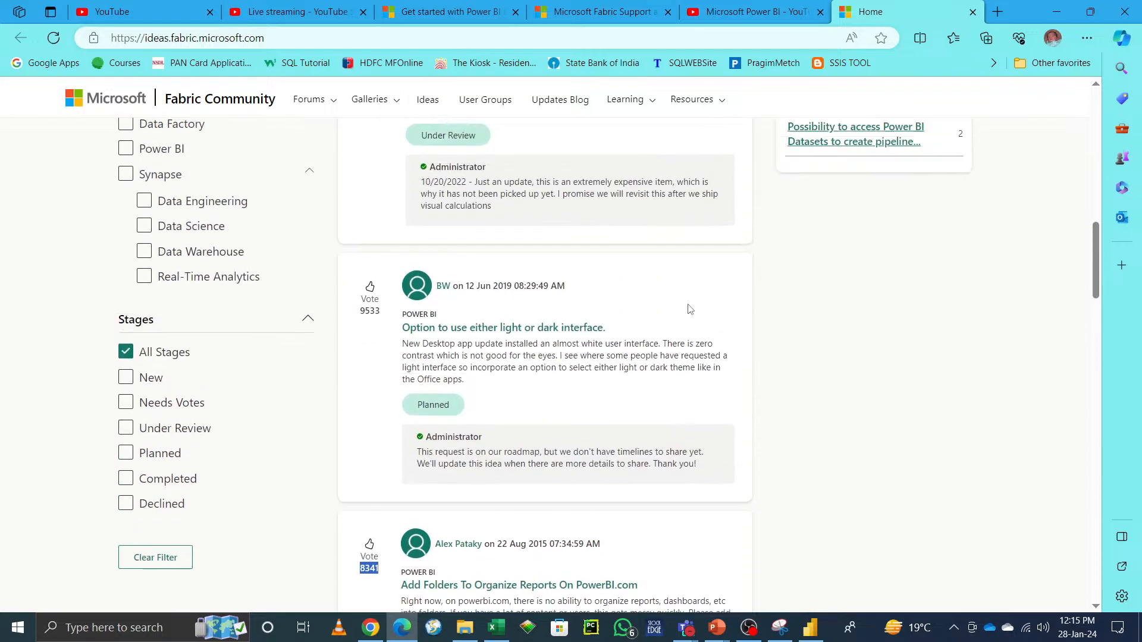
pyautogui.scroll(5, 576, 428)
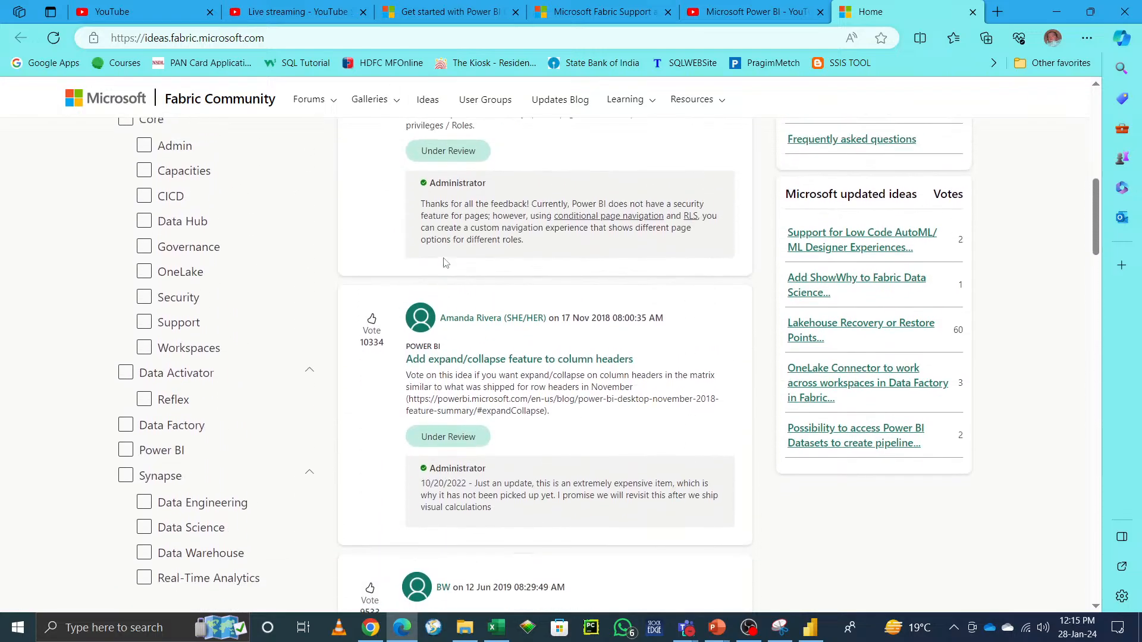
# Step: Scroll through more of the top ideas, then close the Ideas tab and the browser window
pyautogui.scroll(-5, 644, 369)
pyautogui.scroll(-4, 643, 369)
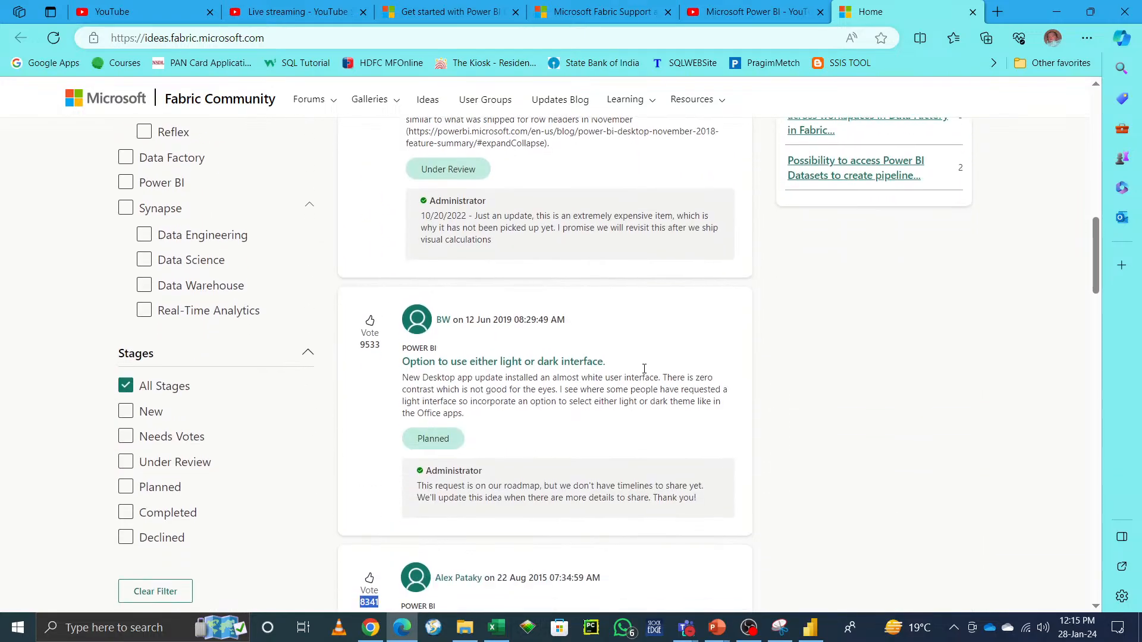
pyautogui.scroll(-9, 643, 373)
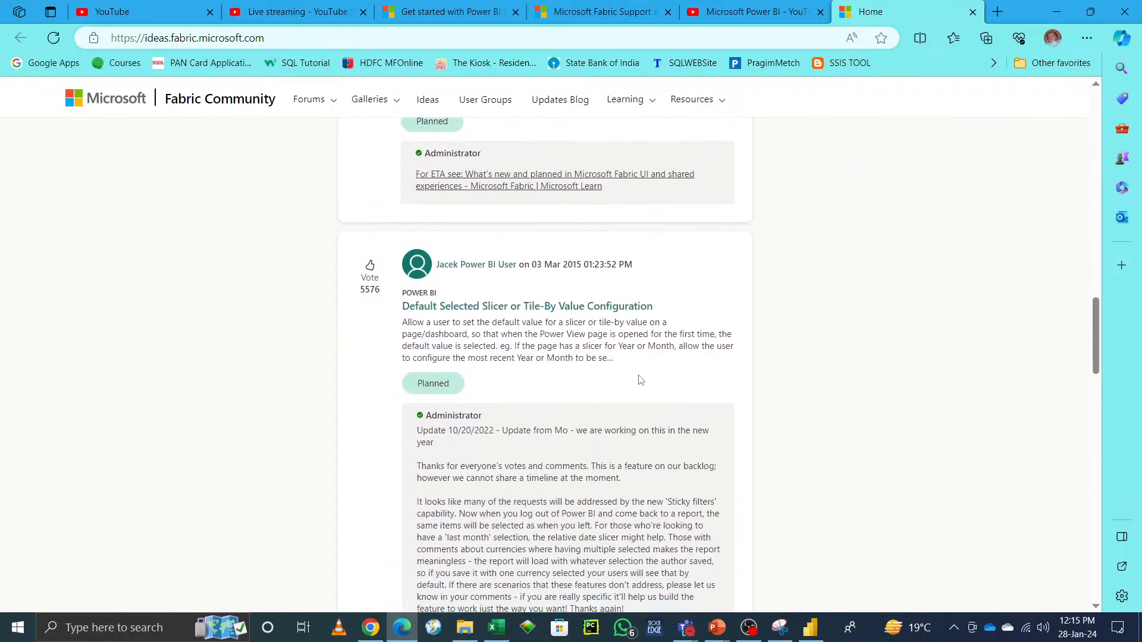
pyautogui.scroll(-15, 639, 380)
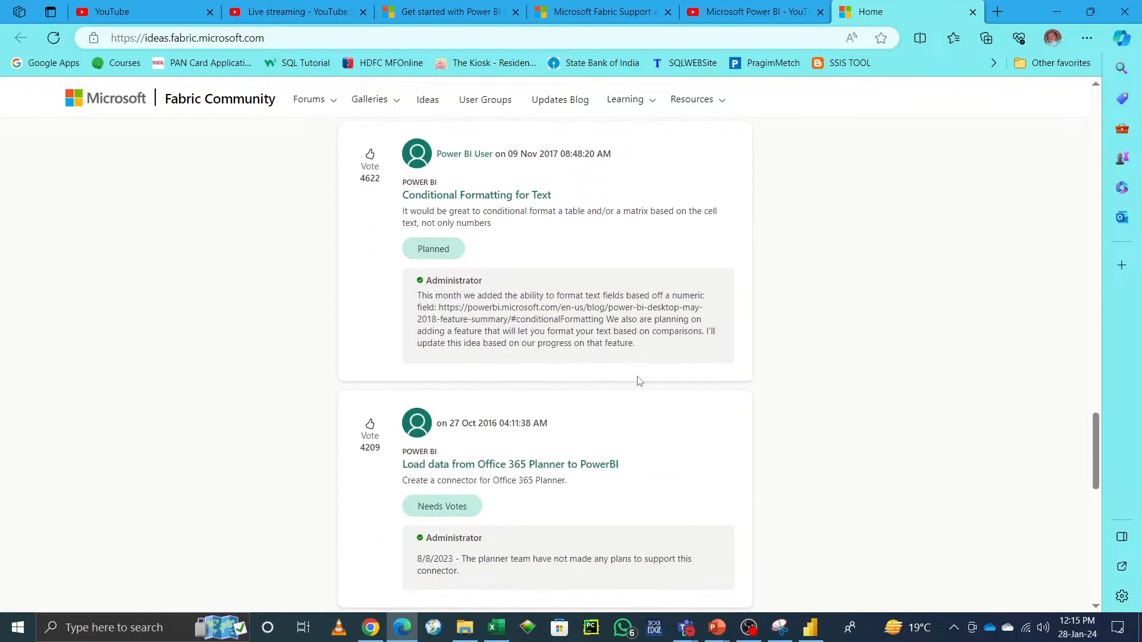
pyautogui.scroll(10, 639, 380)
pyautogui.scroll(6, 639, 381)
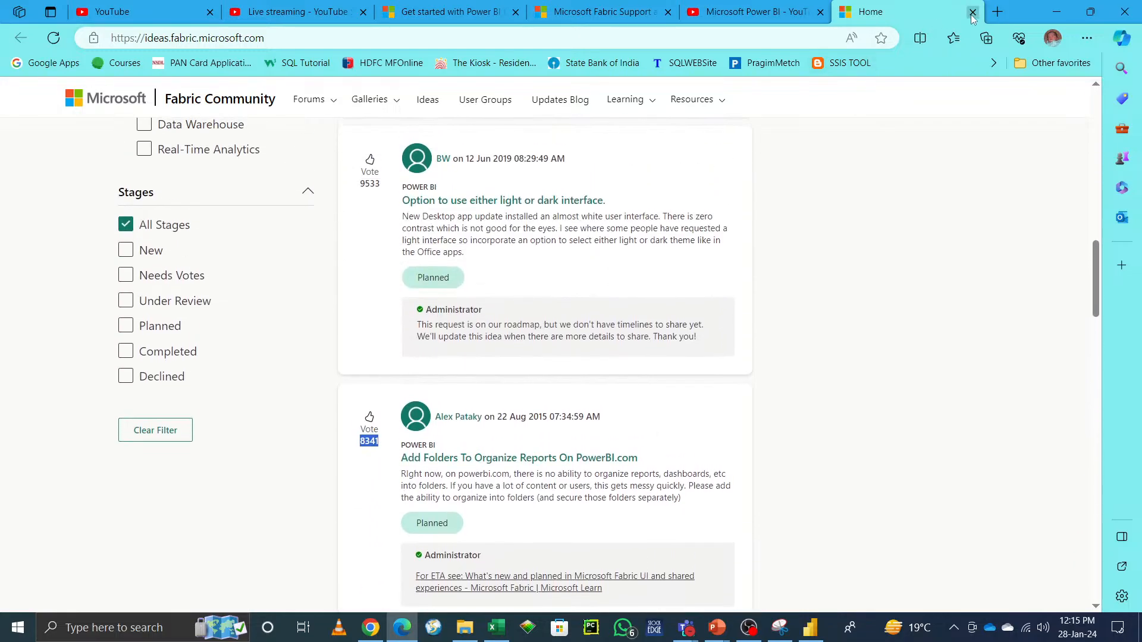
pyautogui.click(972, 12)
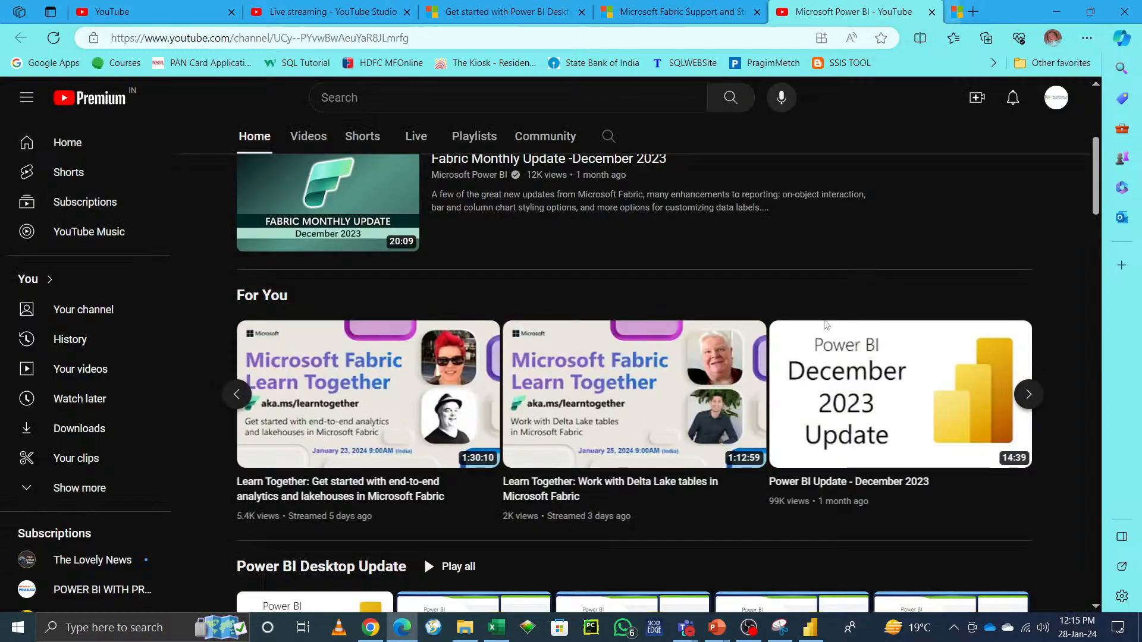
pyautogui.click(1122, 18)
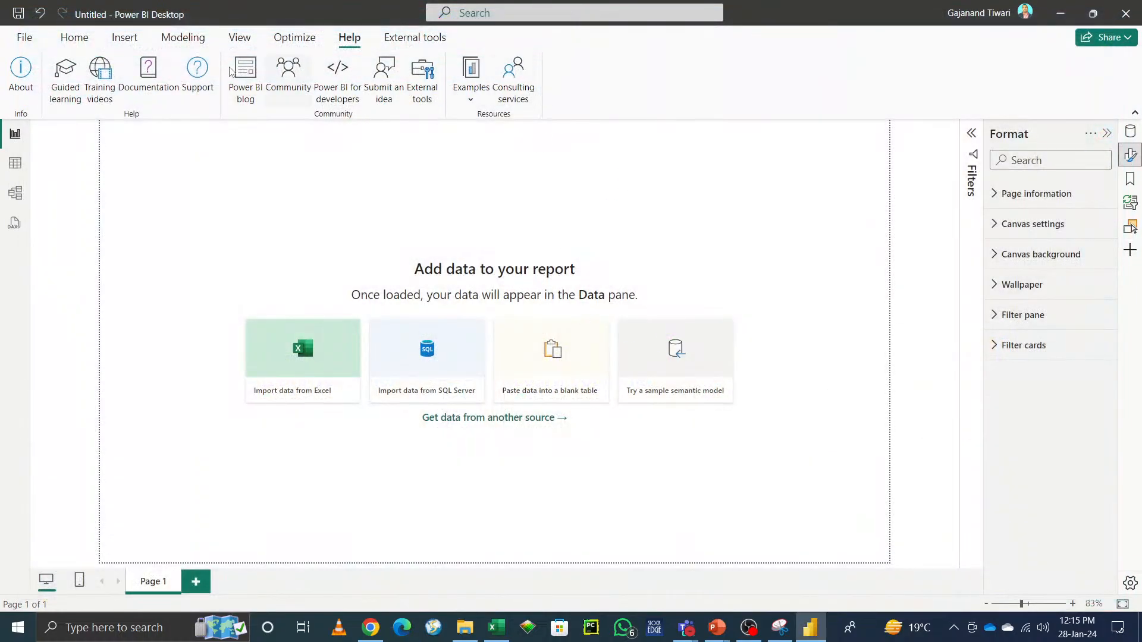
# Step: Show the External tools ribbon, then open sqlbi.com in a new Chrome browser tab
pyautogui.click(416, 39)
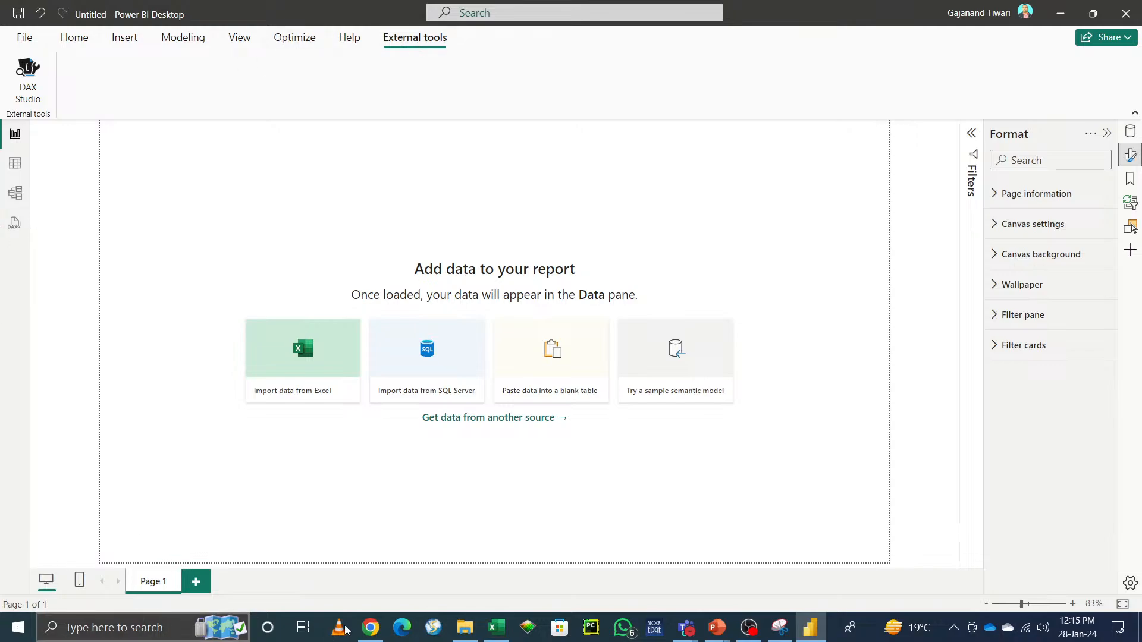
pyautogui.click(370, 627)
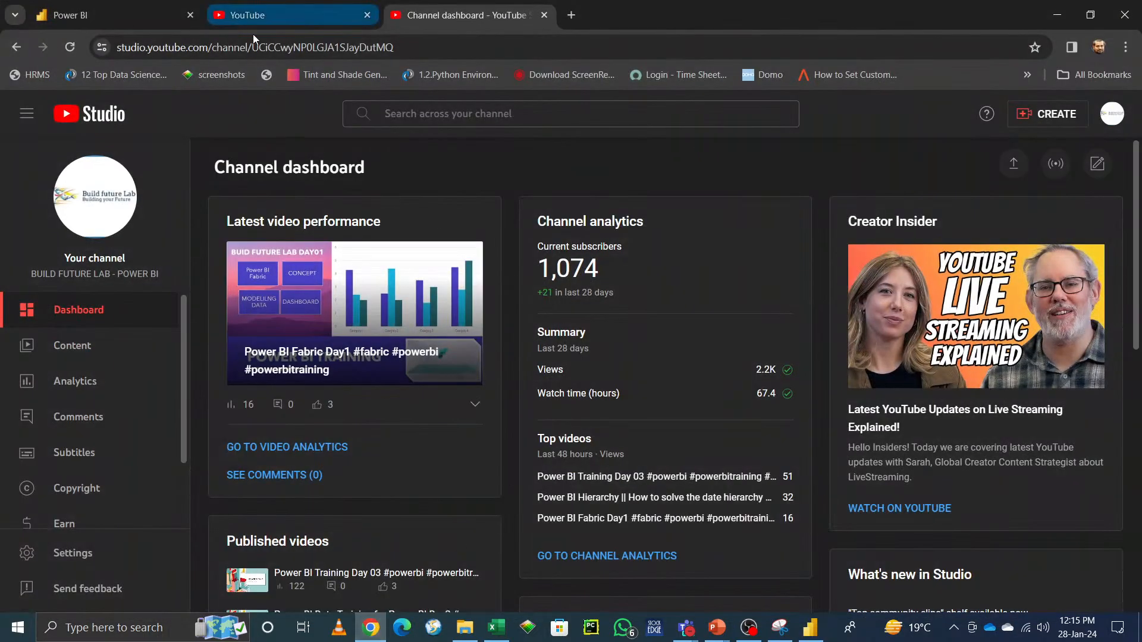
pyautogui.click(480, 51)
pyautogui.write('sql')
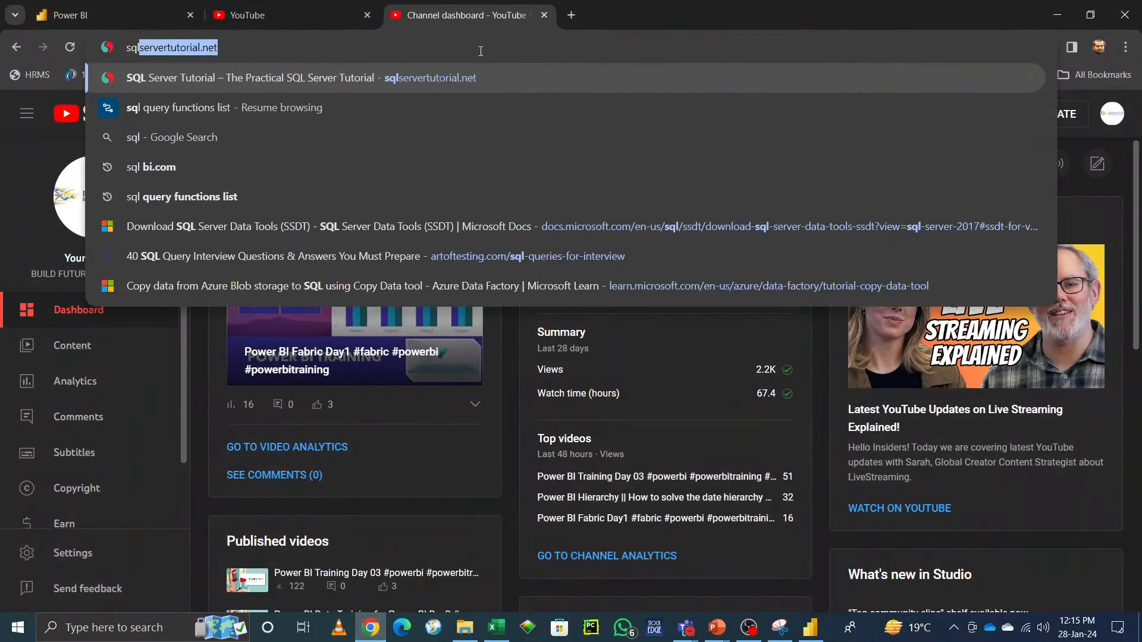
pyautogui.write('bi.com')
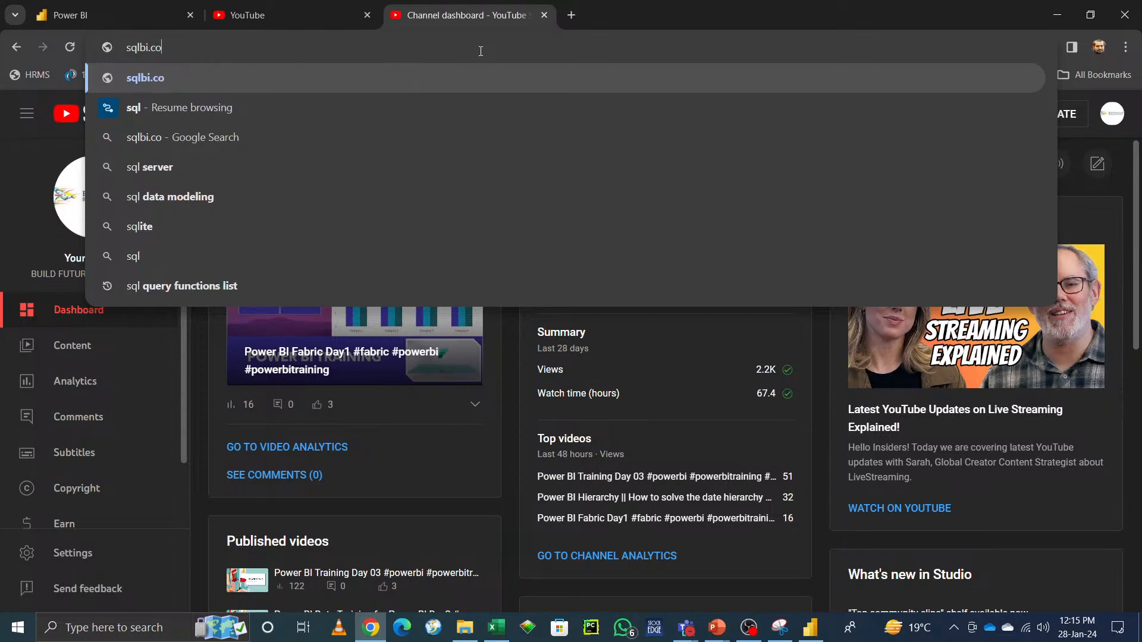
pyautogui.press('Return')
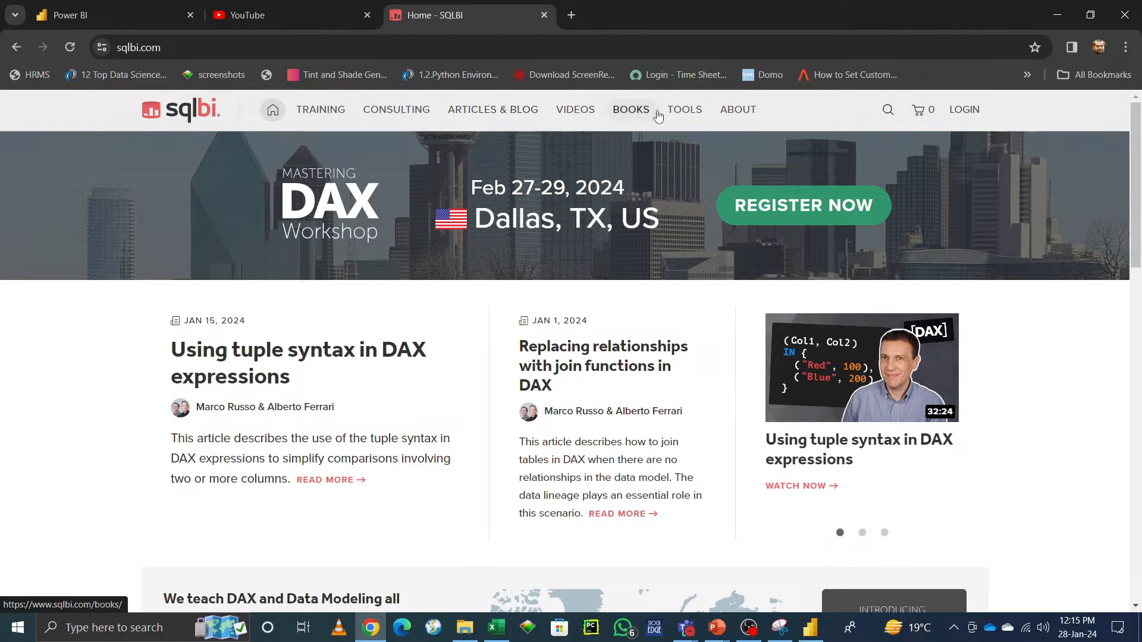
# Step: Open the sqlbi Tools page and open Bravo for Power BI in a new tab
pyautogui.click(681, 229)
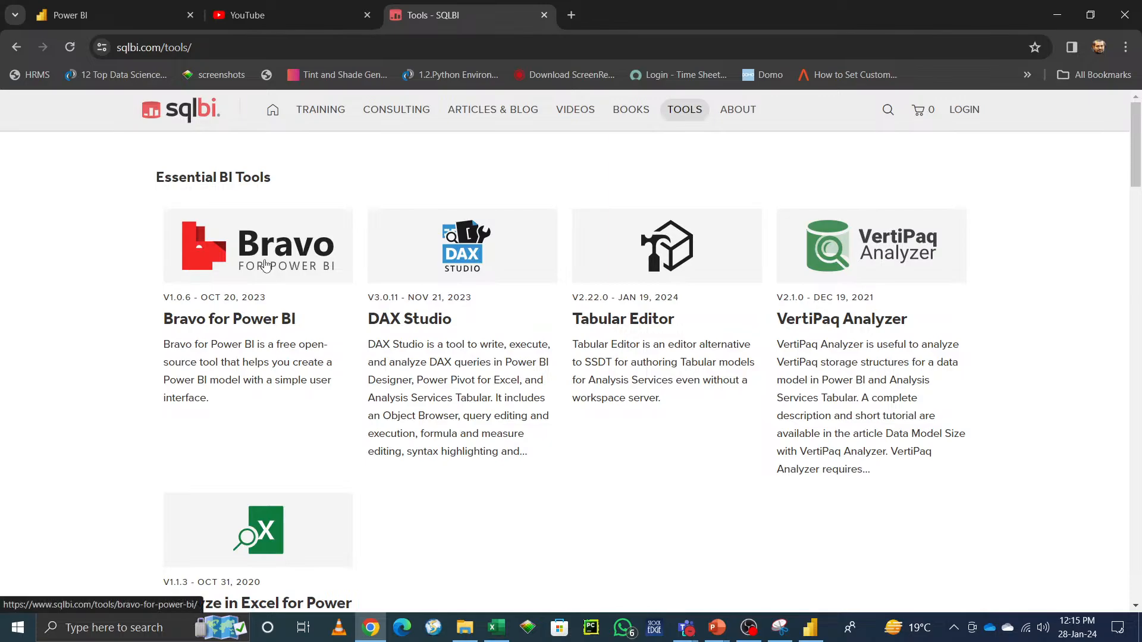
pyautogui.rightClick(266, 265)
pyautogui.click(279, 274)
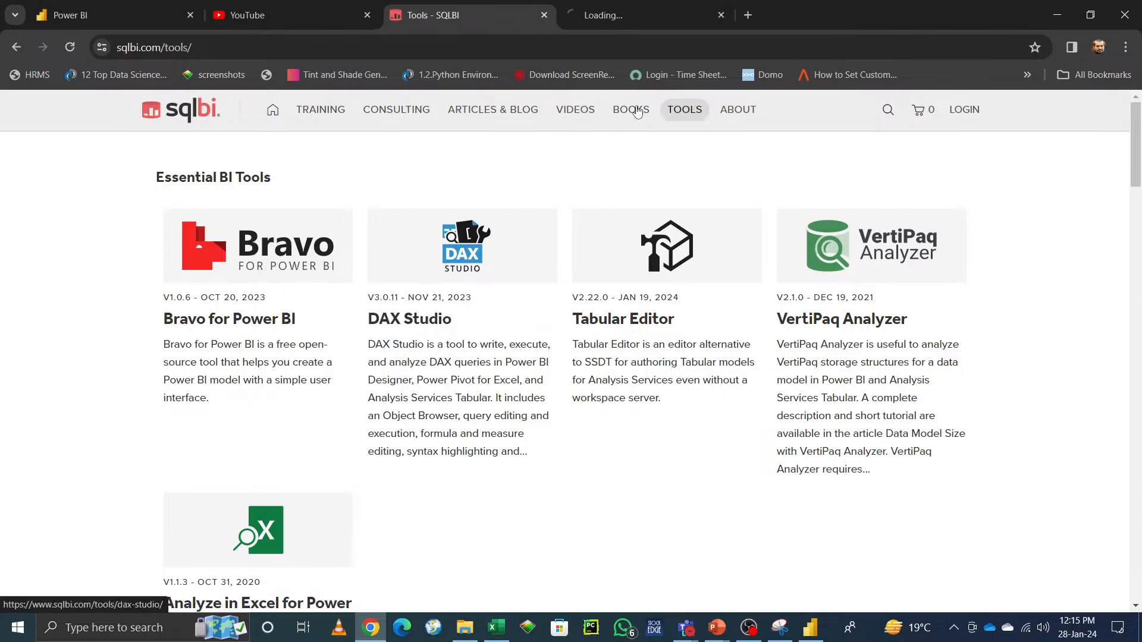
pyautogui.click(708, 15)
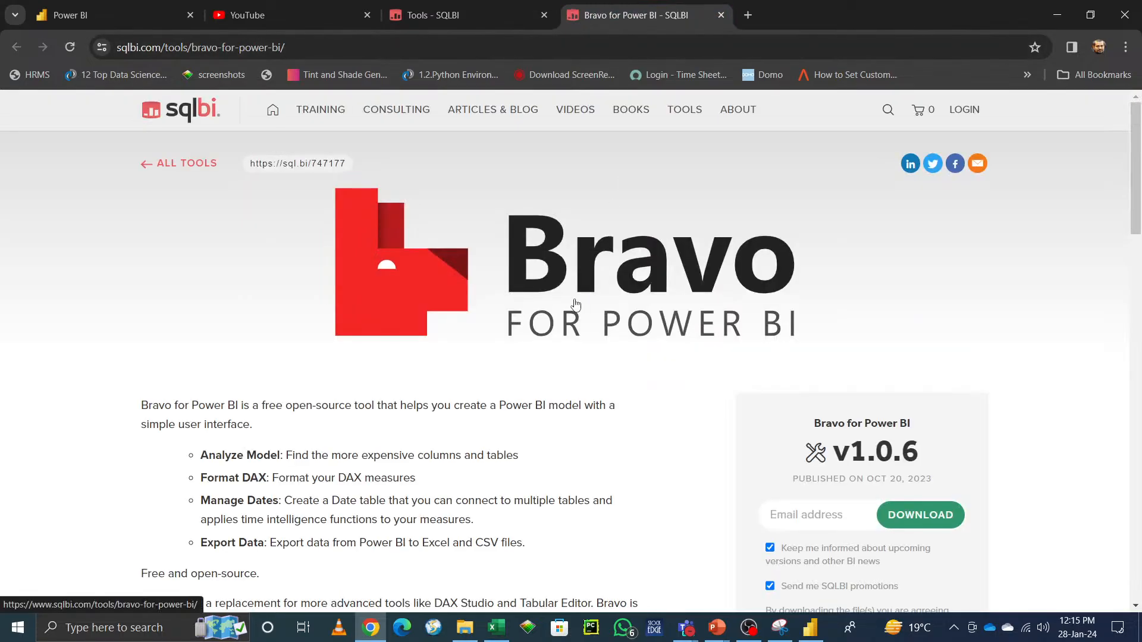
# Step: Fill in an e-mail address in the Bravo for Power BI download form and request the download
pyautogui.click(939, 519)
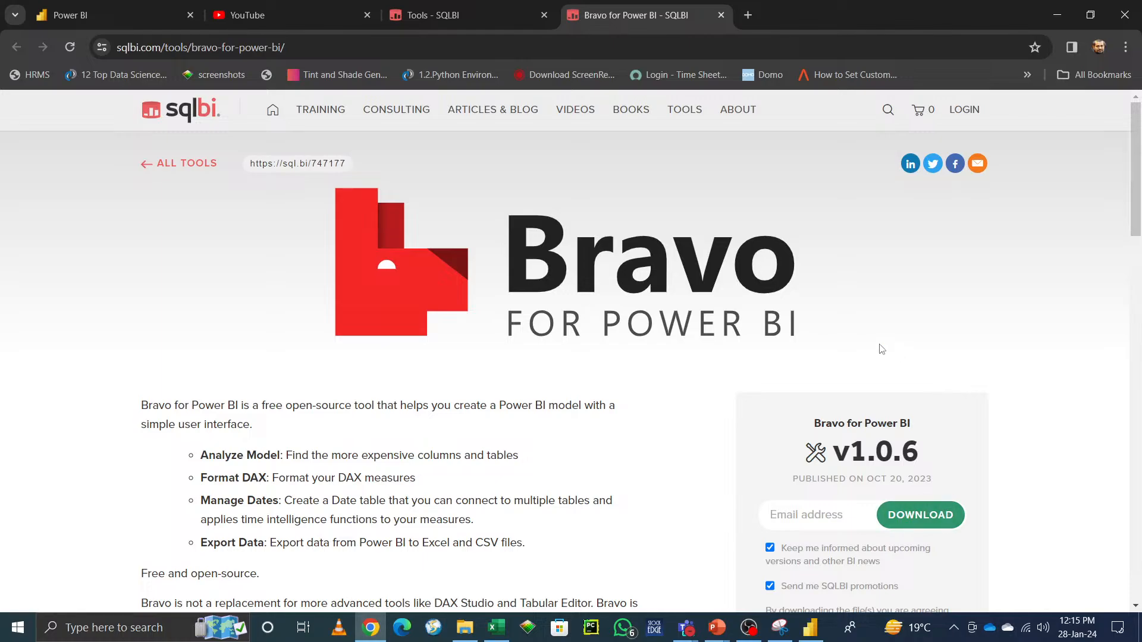
pyautogui.click(312, 48)
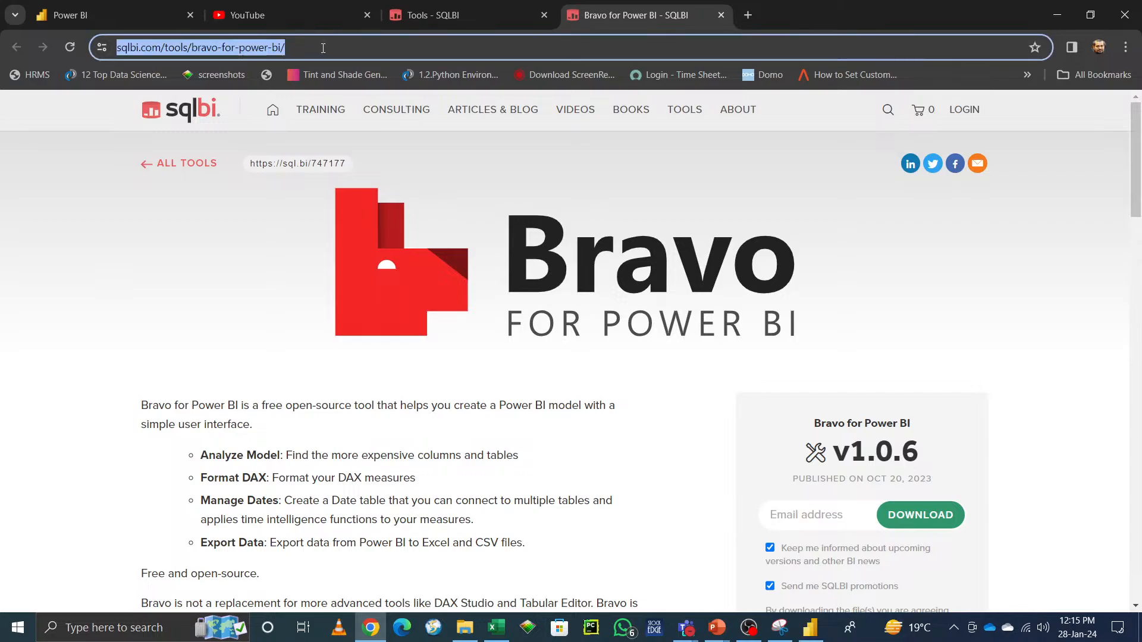
pyautogui.click(393, 48)
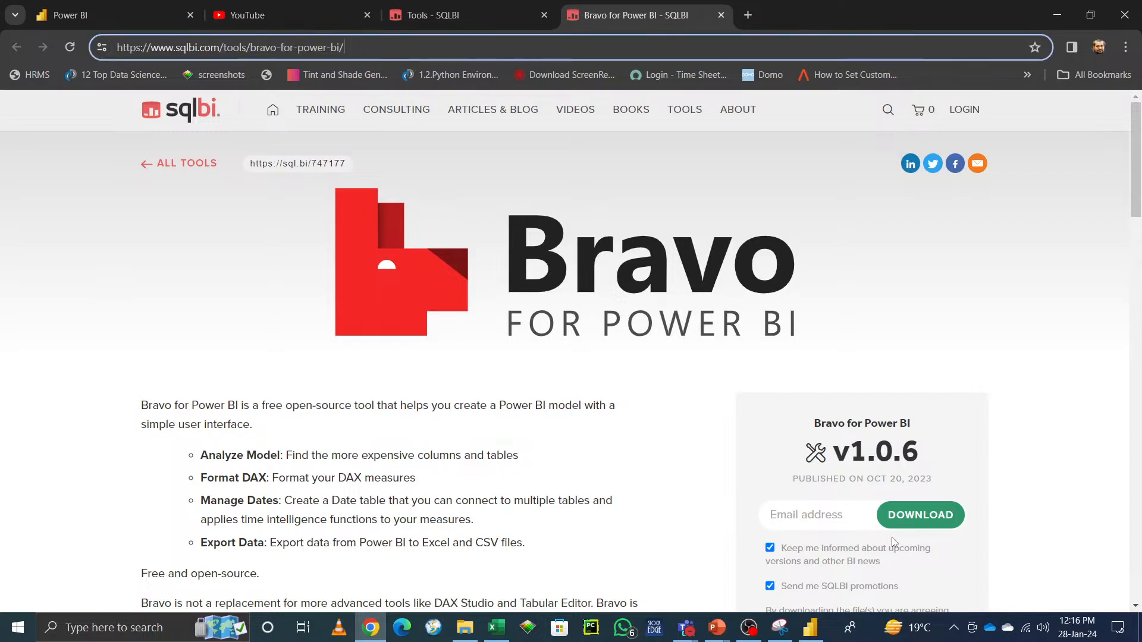
pyautogui.scroll(-2, 892, 538)
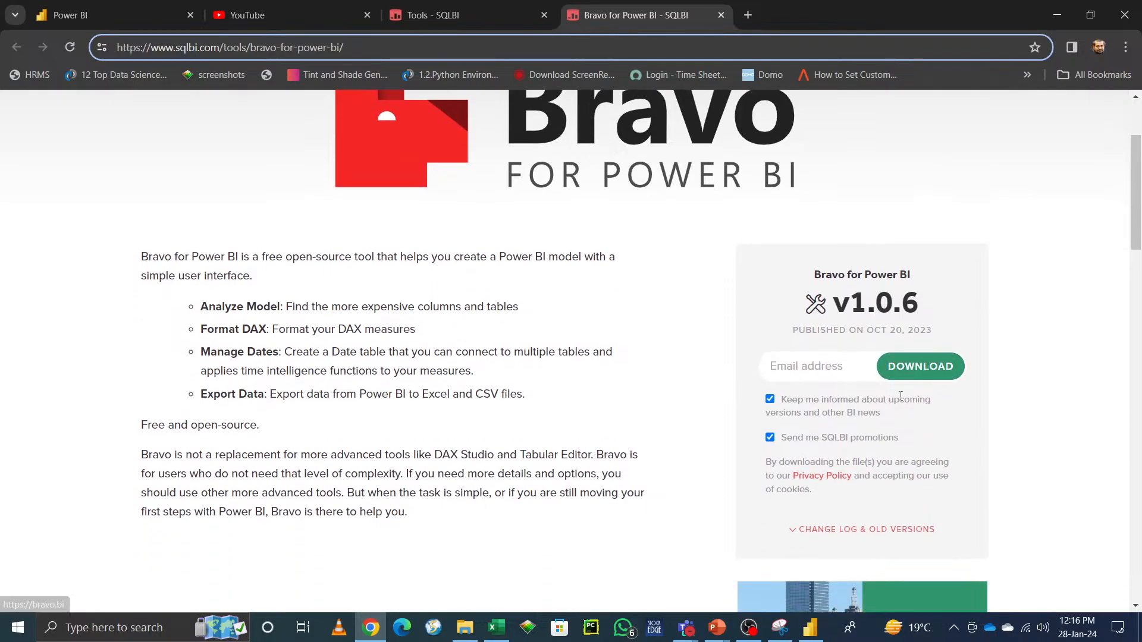
pyautogui.click(817, 373)
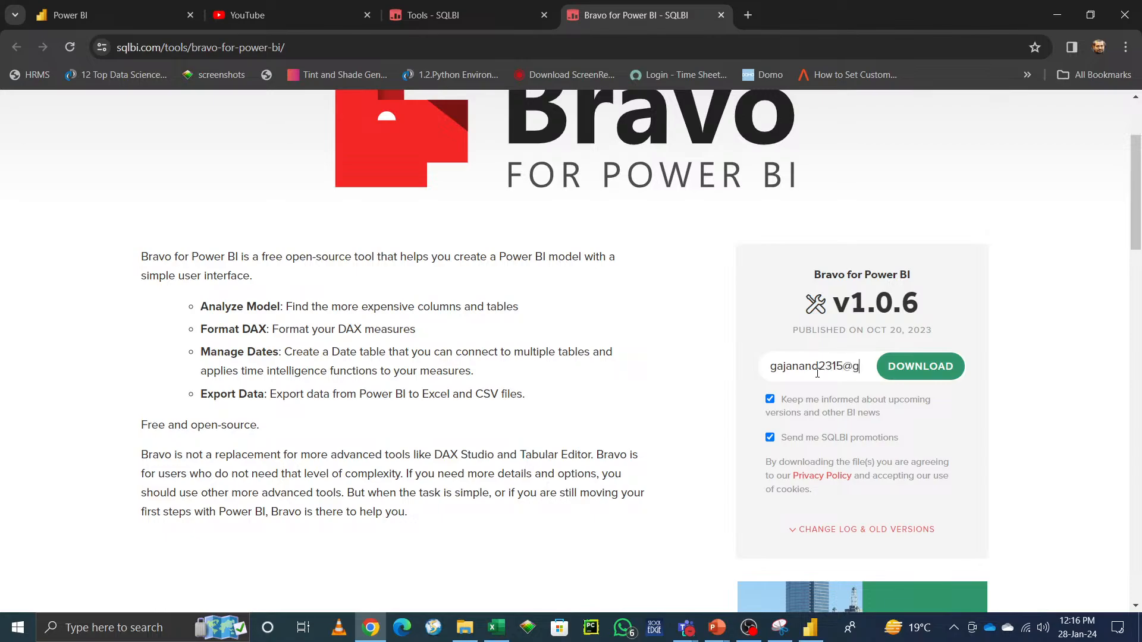
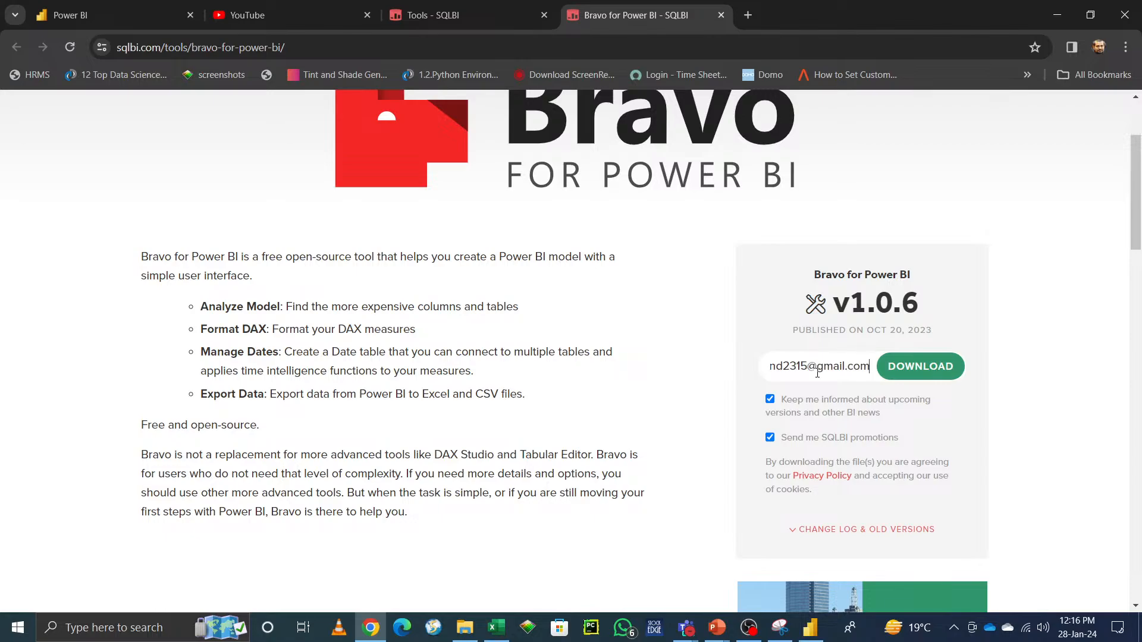
pyautogui.click(903, 373)
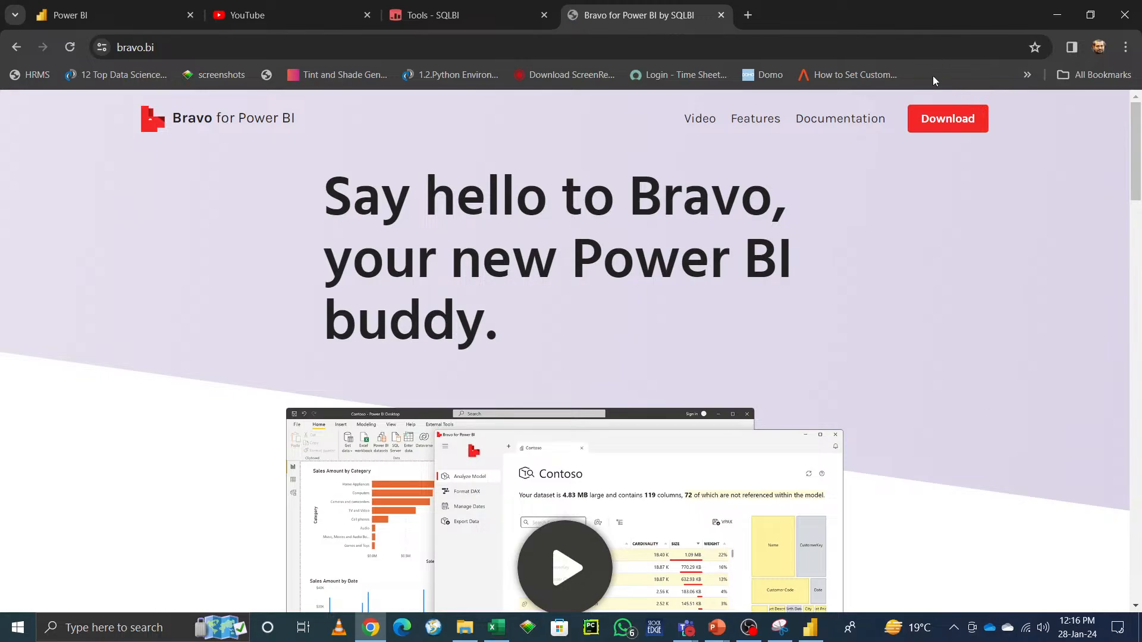
# Step: Download the self-contained Bravo v1.0.6 installer from its GitHub release page and save it to Downloads
pyautogui.click(948, 122)
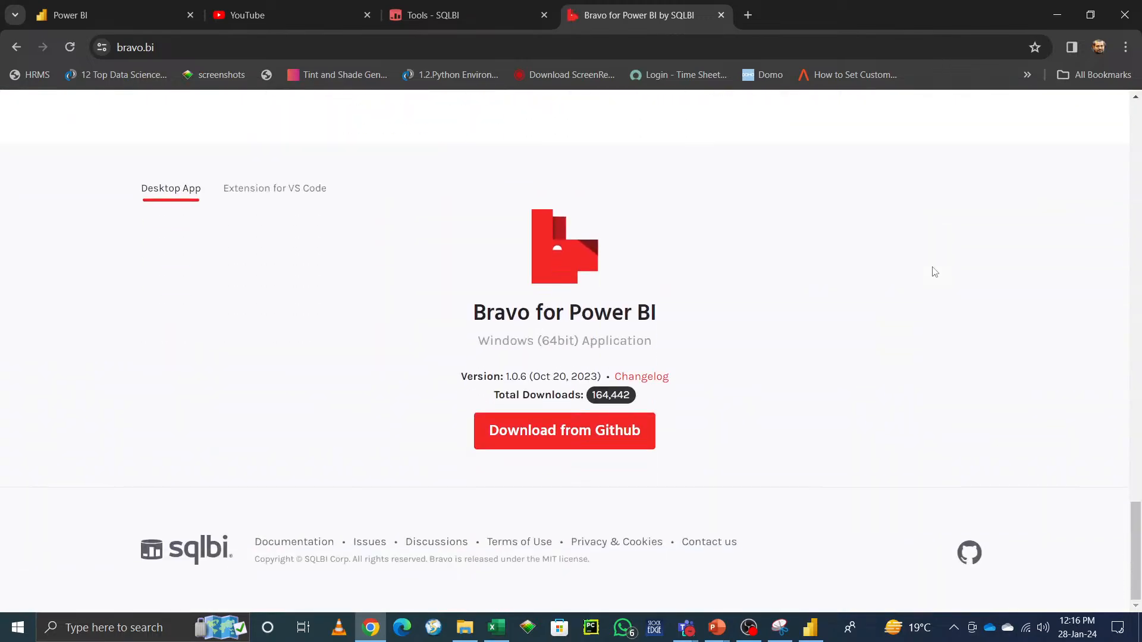
pyautogui.click(586, 437)
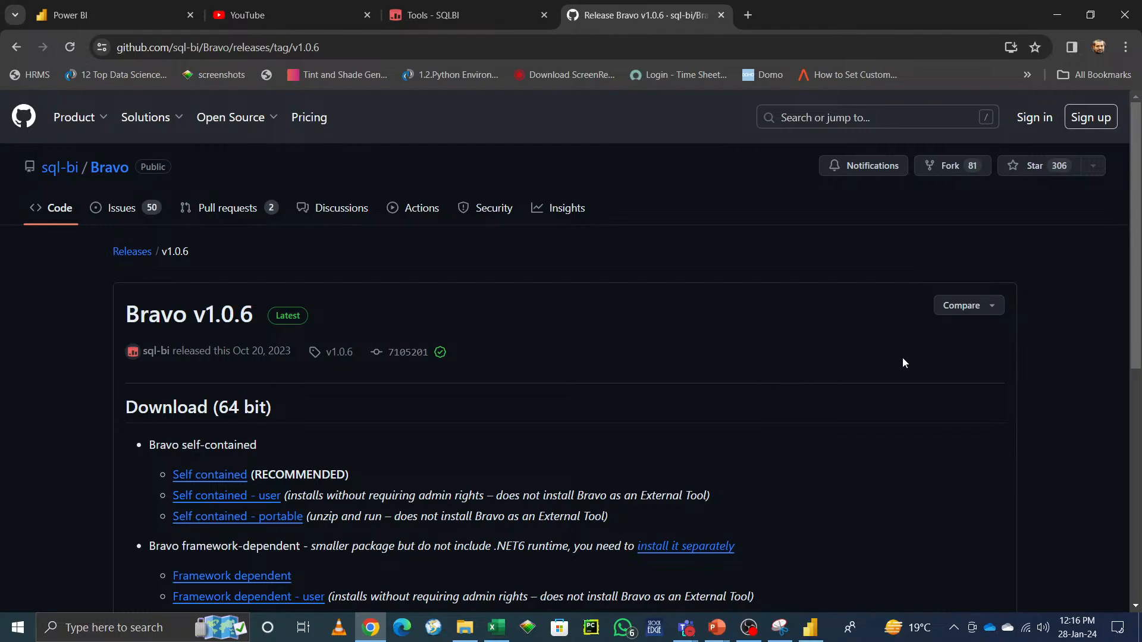
pyautogui.scroll(-3, 903, 362)
pyautogui.scroll(-5, 902, 362)
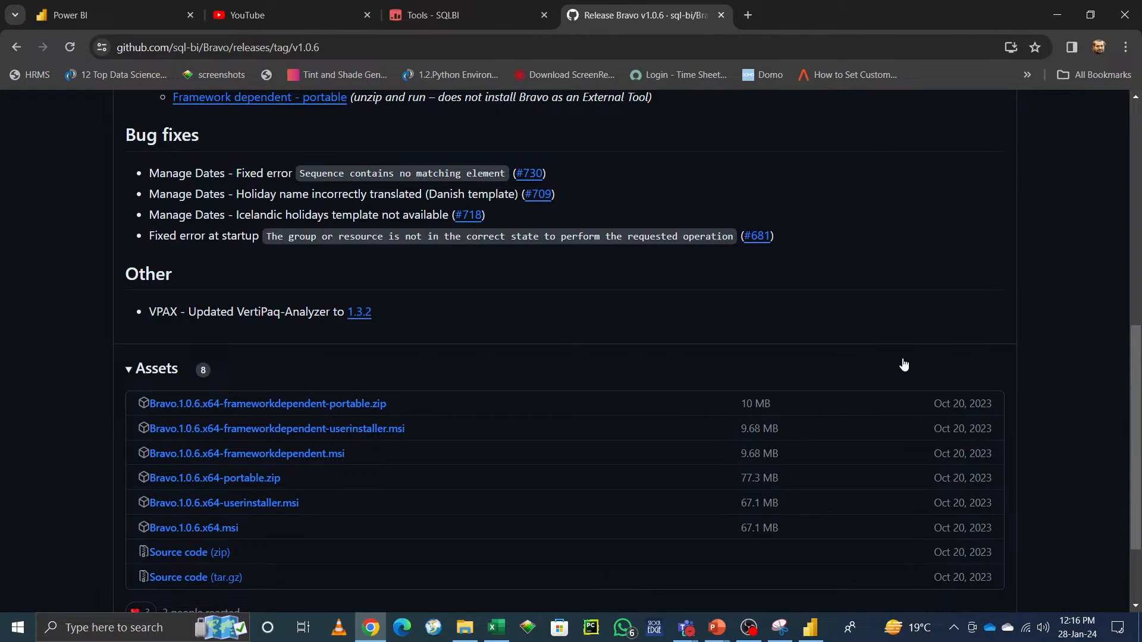
pyautogui.scroll(-2, 903, 364)
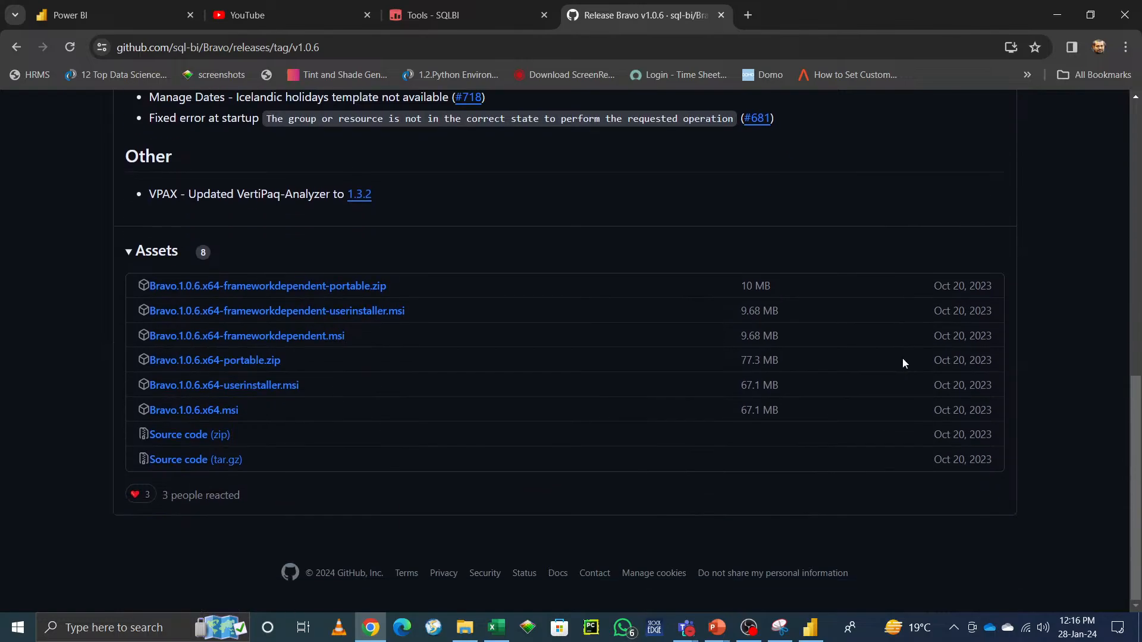
pyautogui.scroll(8, 902, 363)
pyautogui.scroll(1, 903, 362)
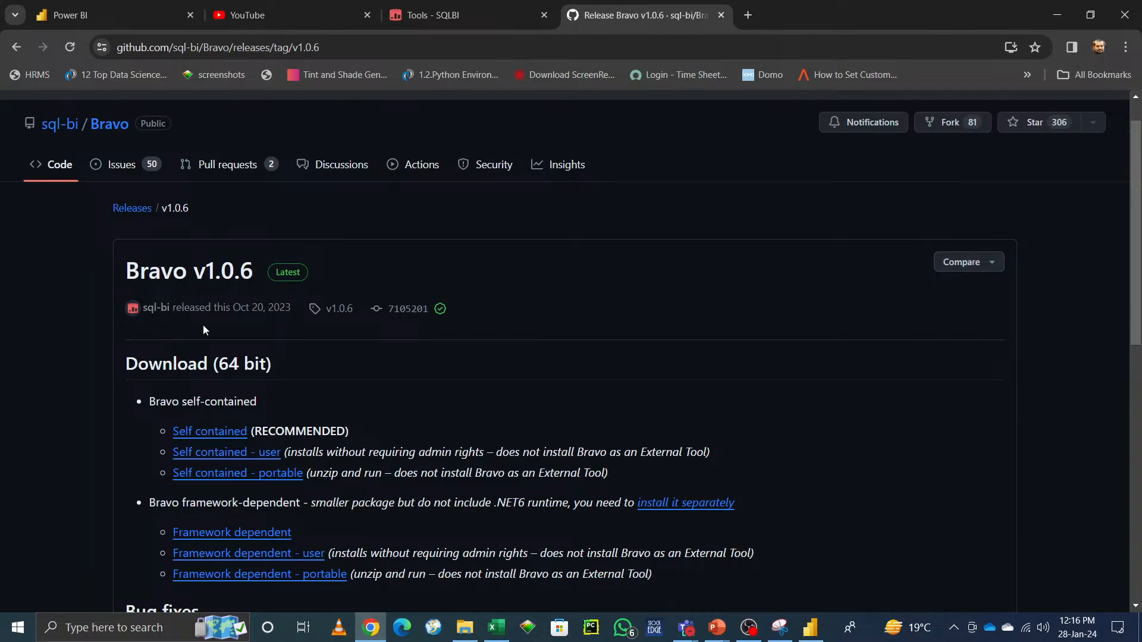
pyautogui.click(216, 436)
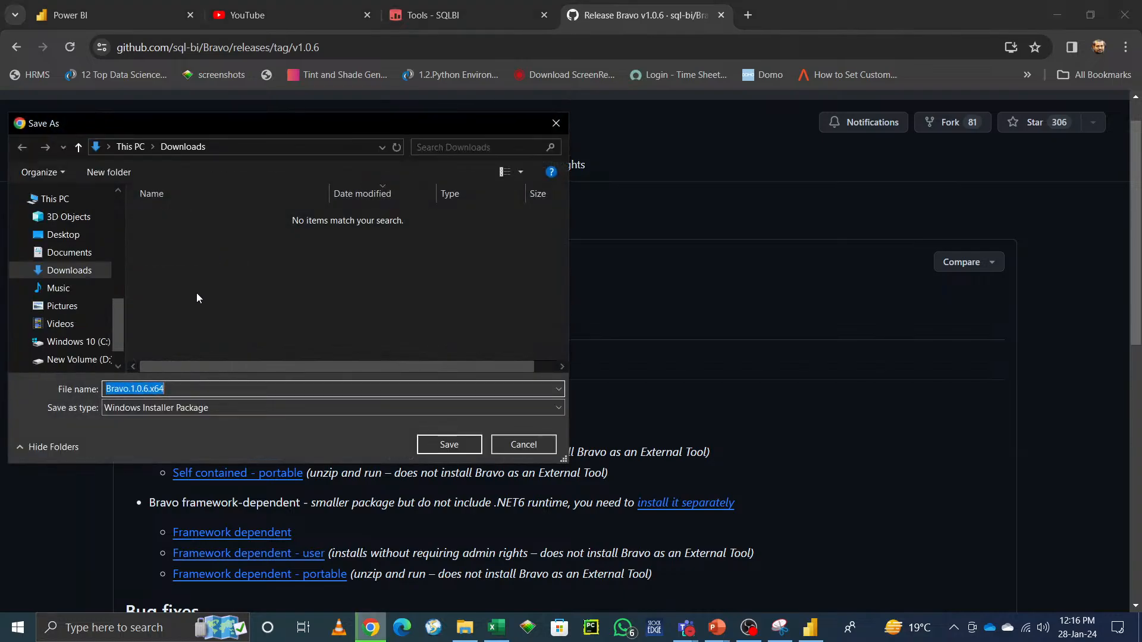
pyautogui.click(446, 447)
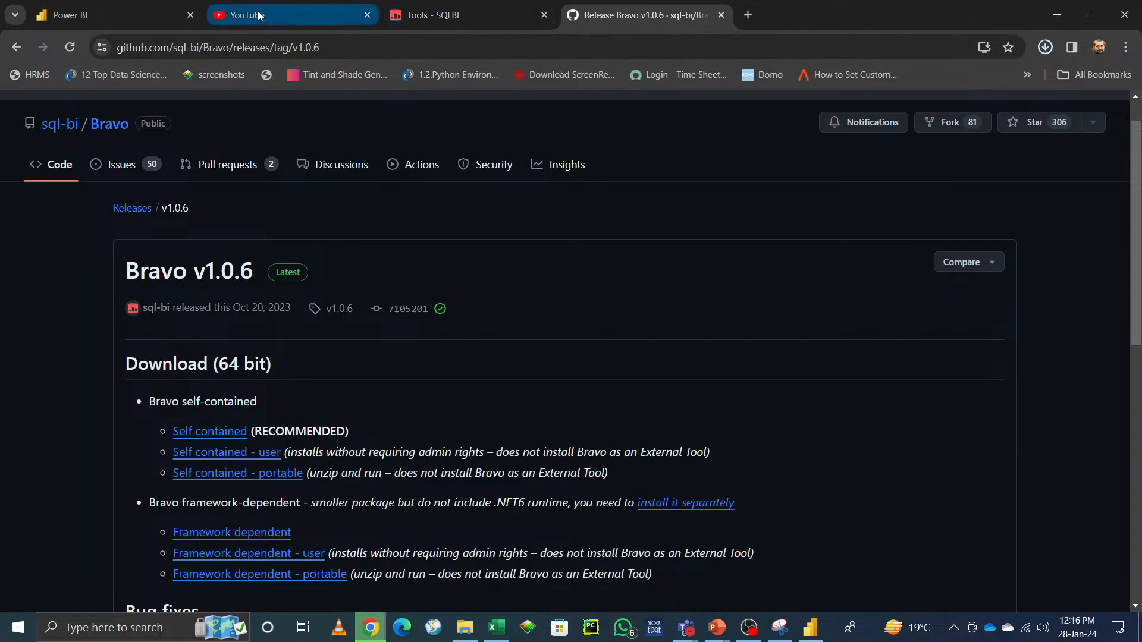
# Step: Show the External tools option on the Help ribbon in Power BI Desktop, then minimize it
pyautogui.click(125, 21)
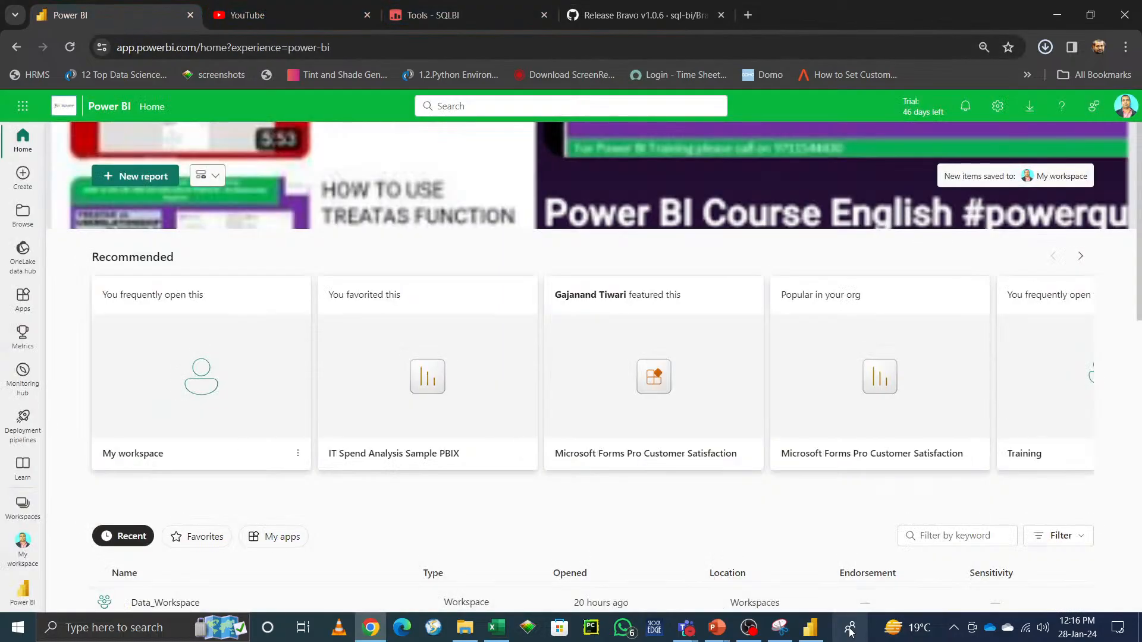
pyautogui.click(810, 627)
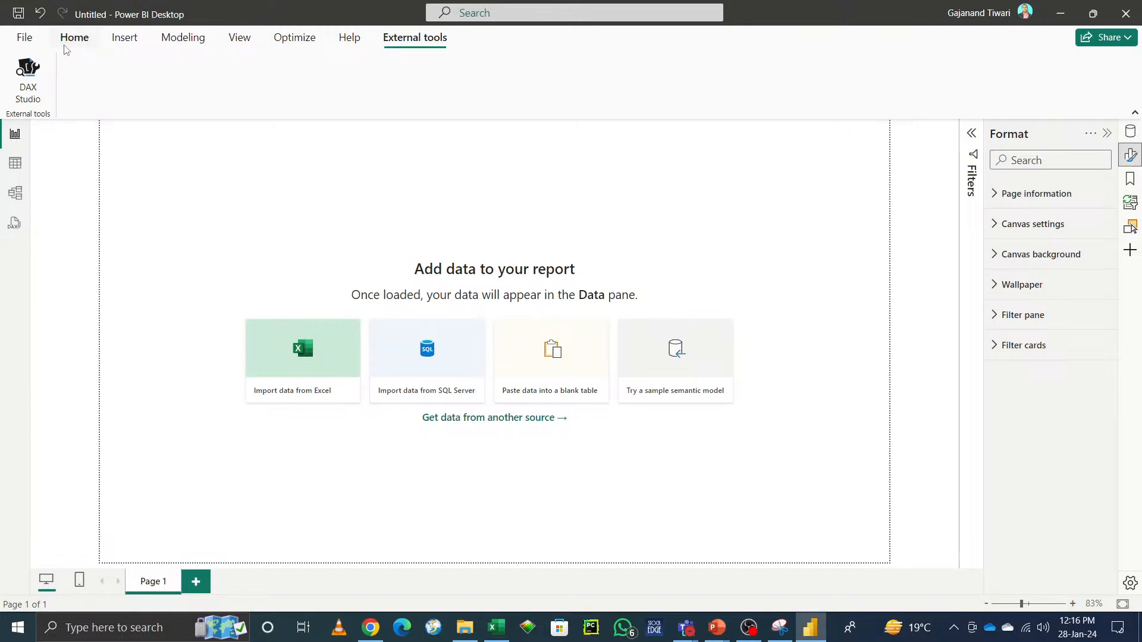
pyautogui.click(352, 47)
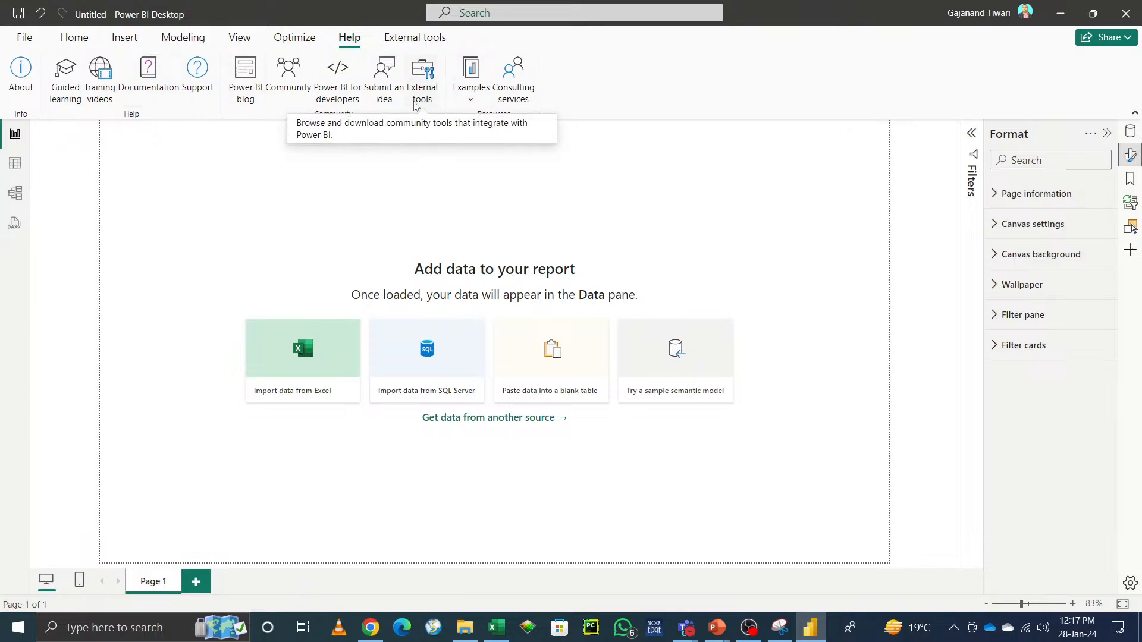
pyautogui.click(1061, 13)
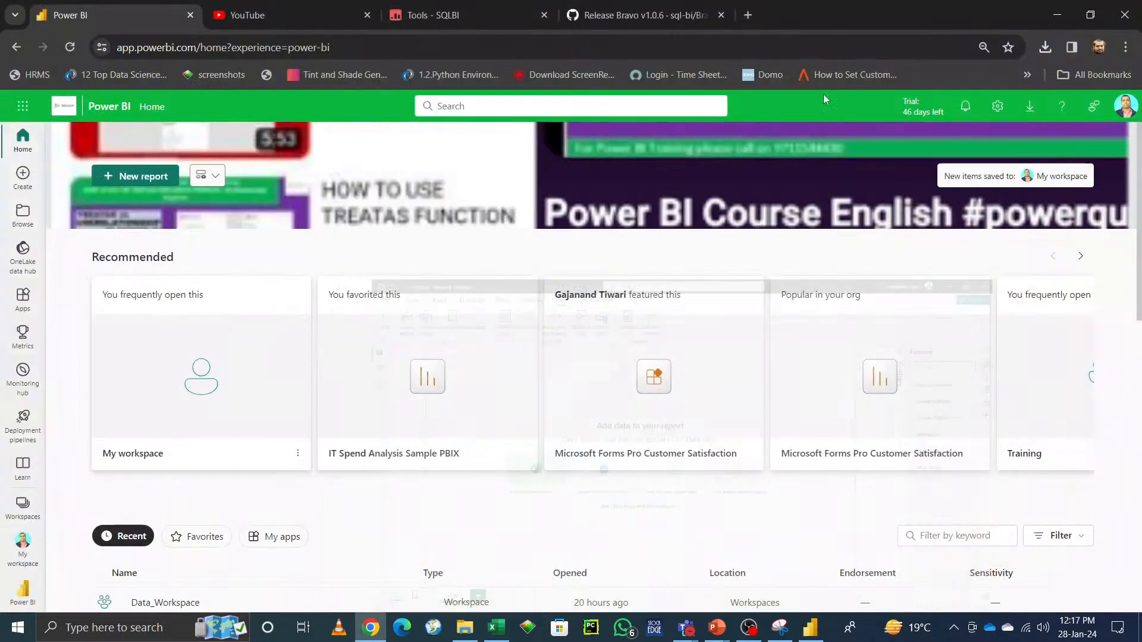
# Step: Show the downloaded Bravo.1.0.6.x64.msi in its Downloads folder from the browser's download history
pyautogui.click(696, 21)
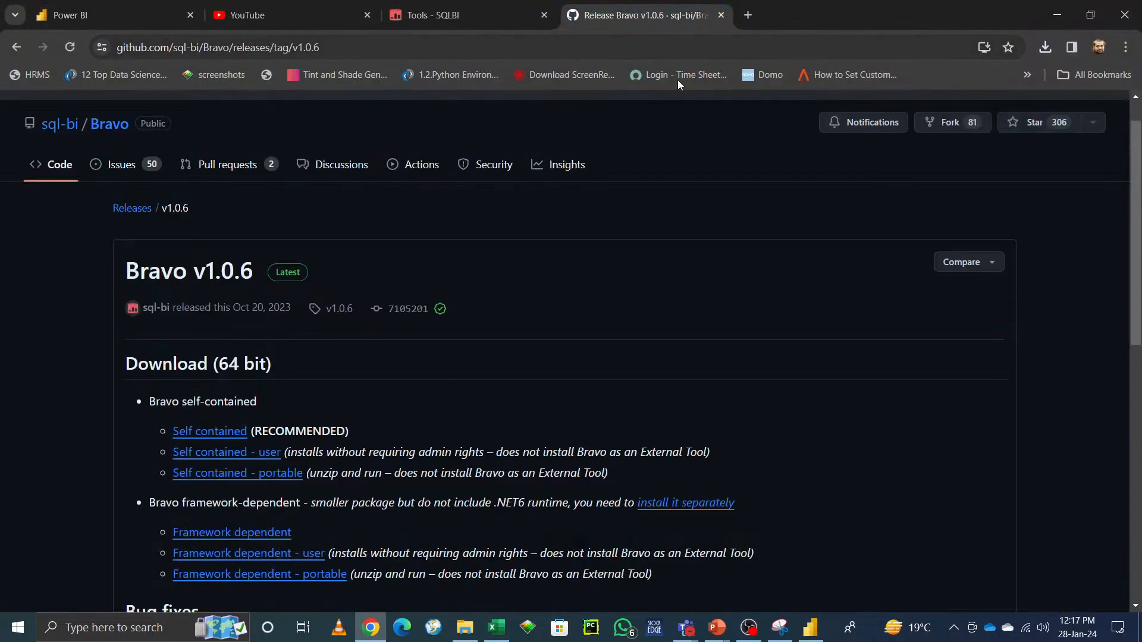
pyautogui.click(1047, 50)
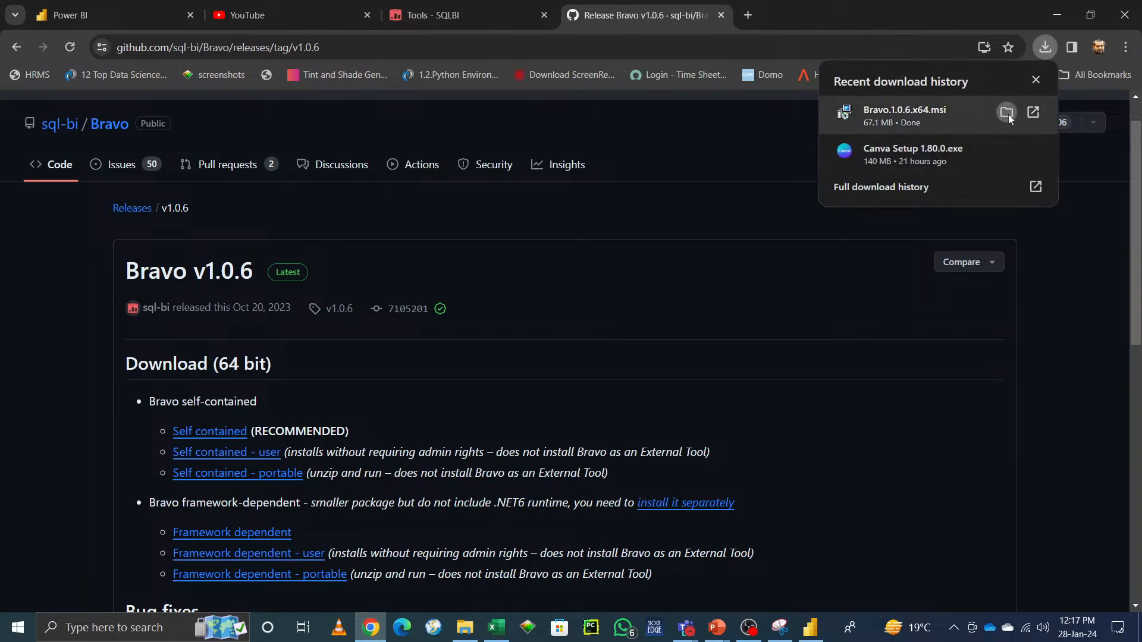
pyautogui.click(1006, 113)
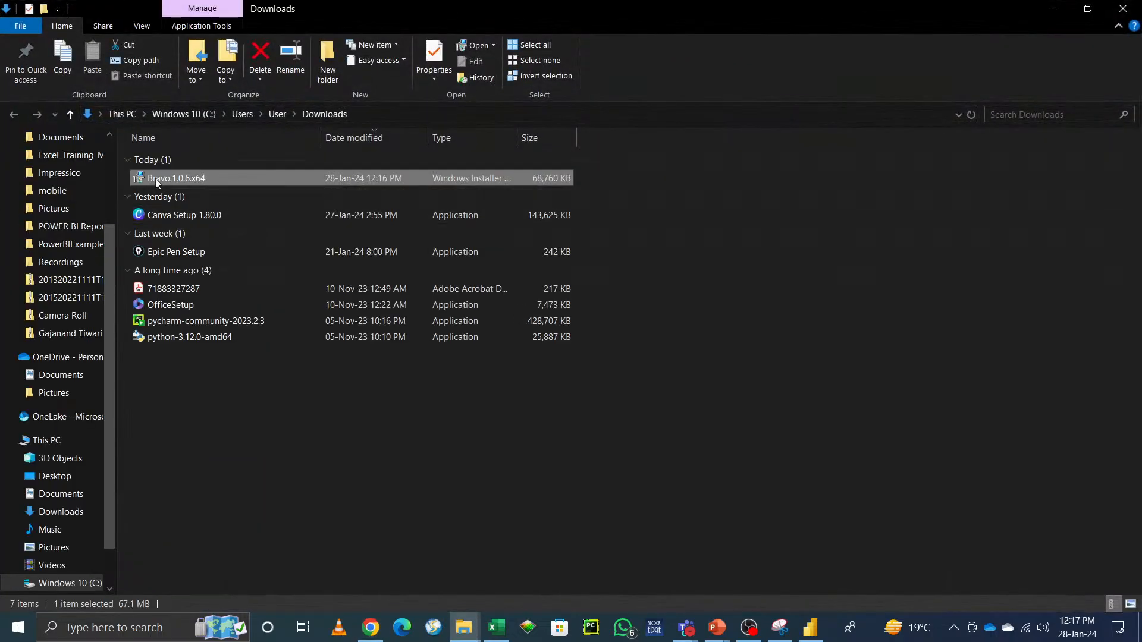
# Step: Run the Bravo.1.0.6.x64 installer, accept the license agreement and install with both telemetry options left enabled
pyautogui.rightClick(155, 179)
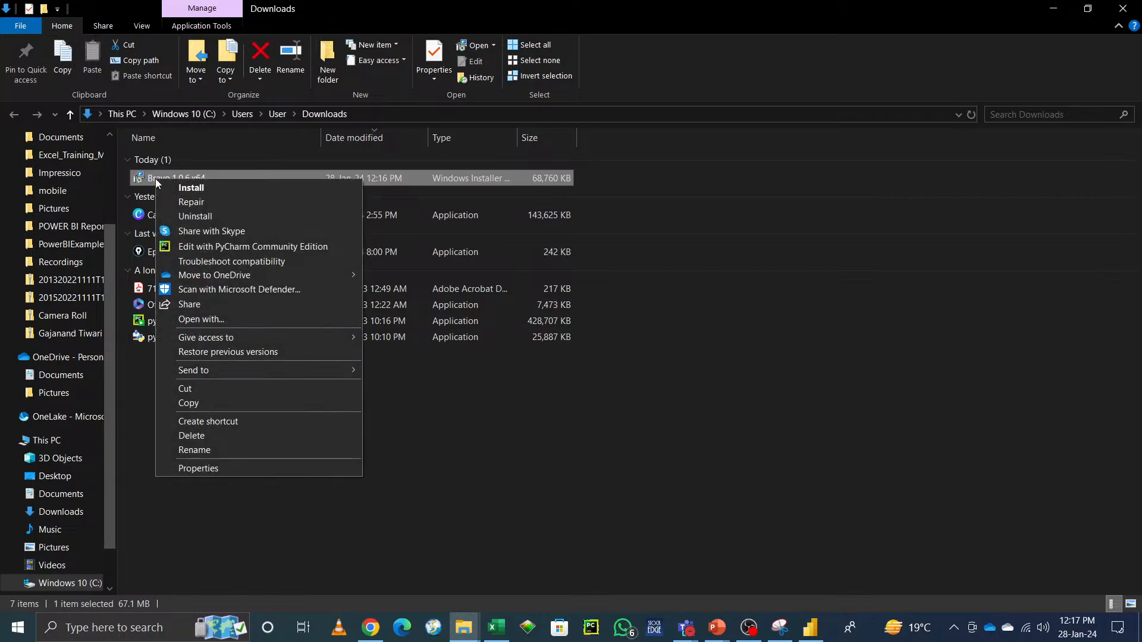
pyautogui.click(176, 187)
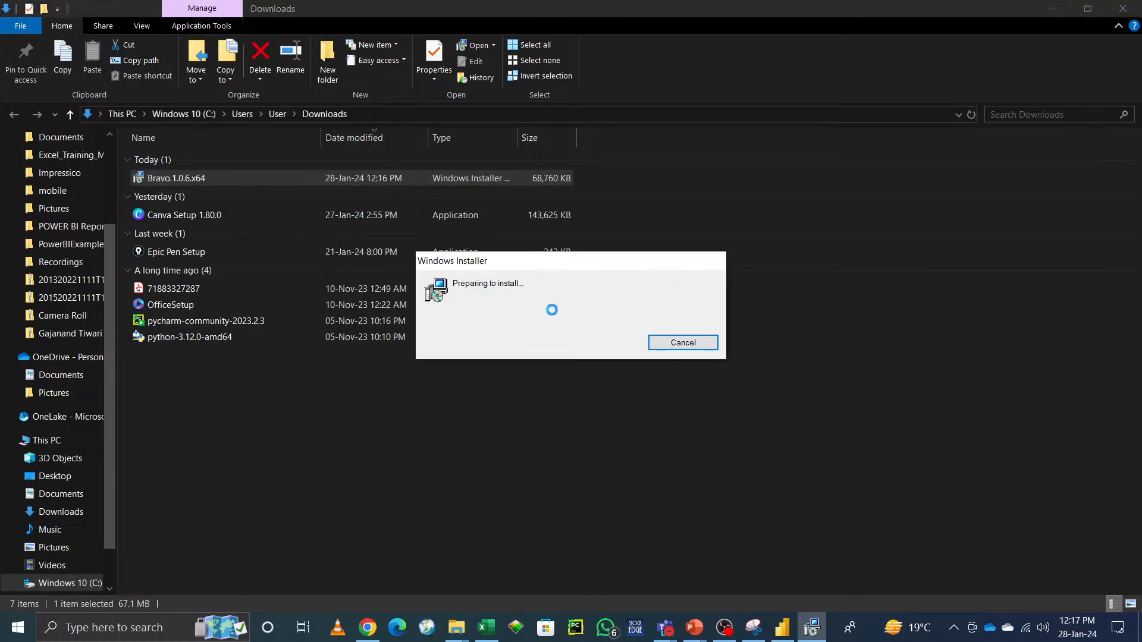
pyautogui.click(656, 432)
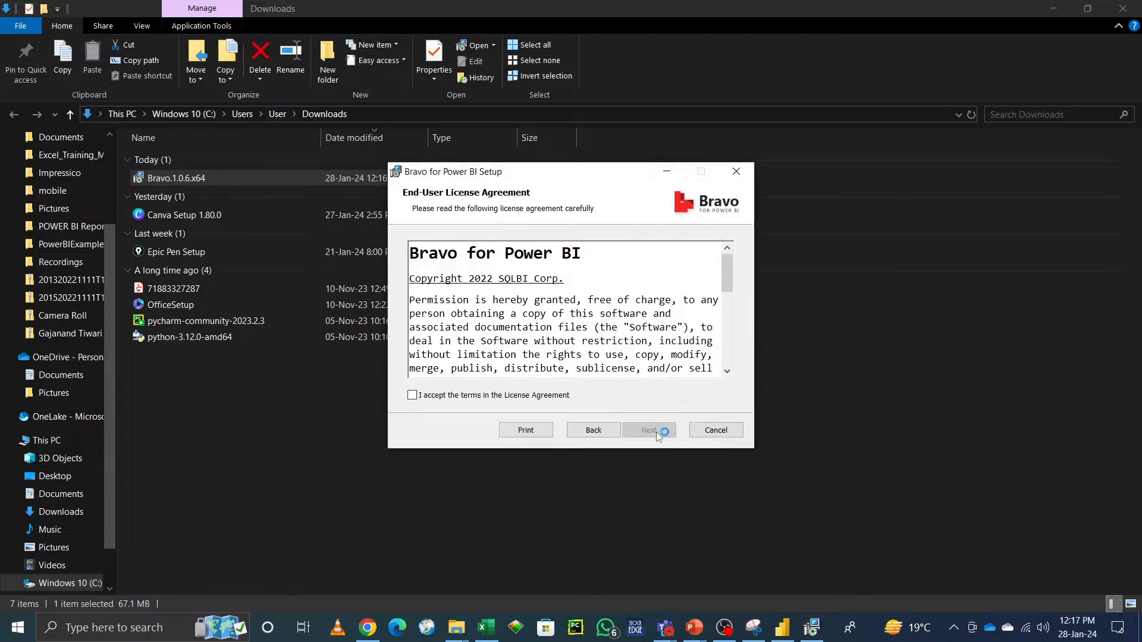
pyautogui.click(529, 396)
pyautogui.click(649, 431)
pyautogui.click(654, 438)
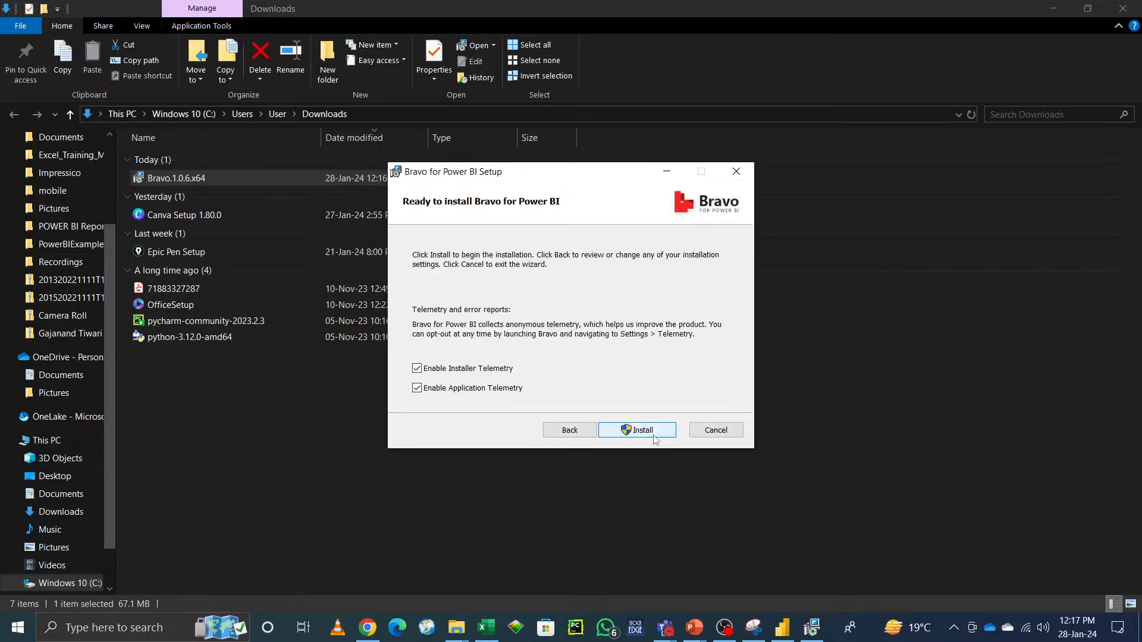
pyautogui.click(655, 439)
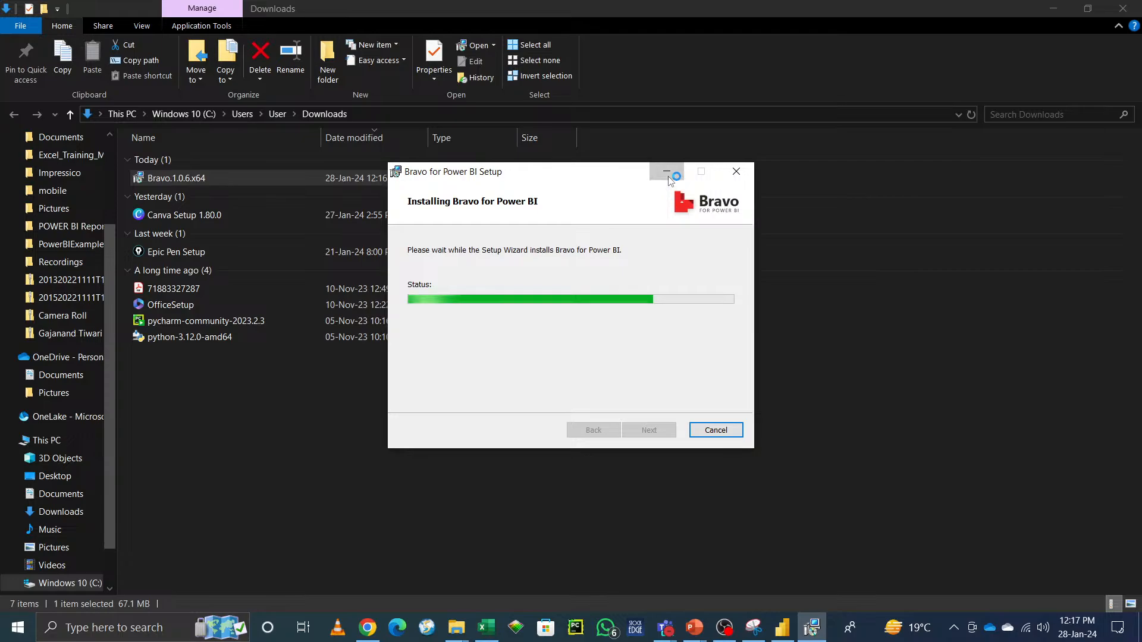
# Step: Minimize the setup wizard and File Explorer, then bring back and close the finished Bravo setup wizard
pyautogui.click(666, 172)
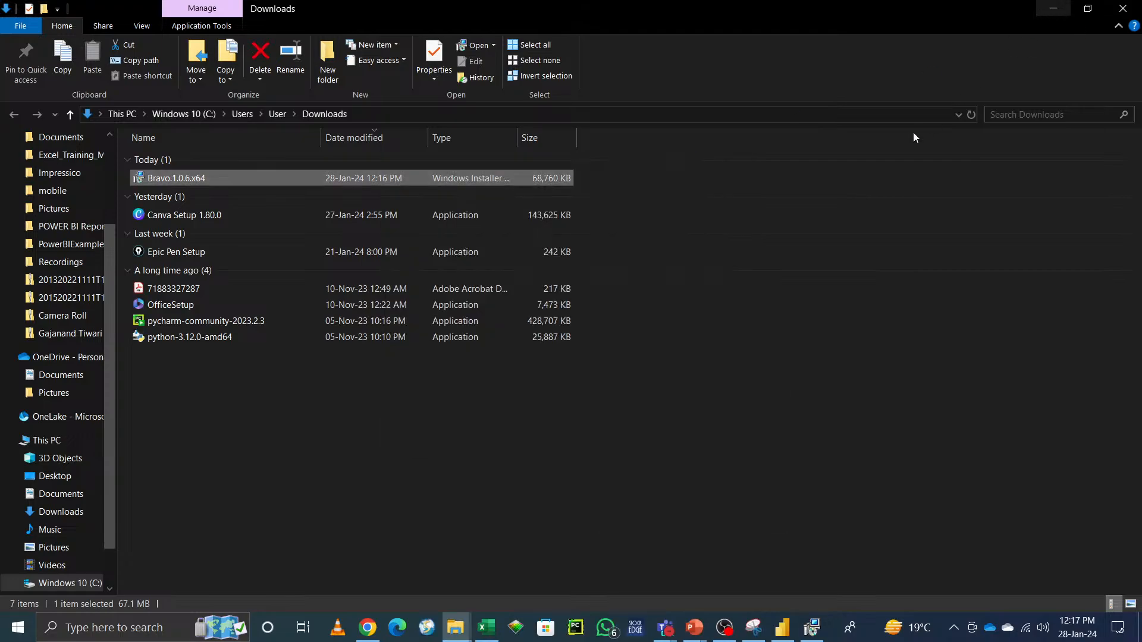
pyautogui.click(1053, 9)
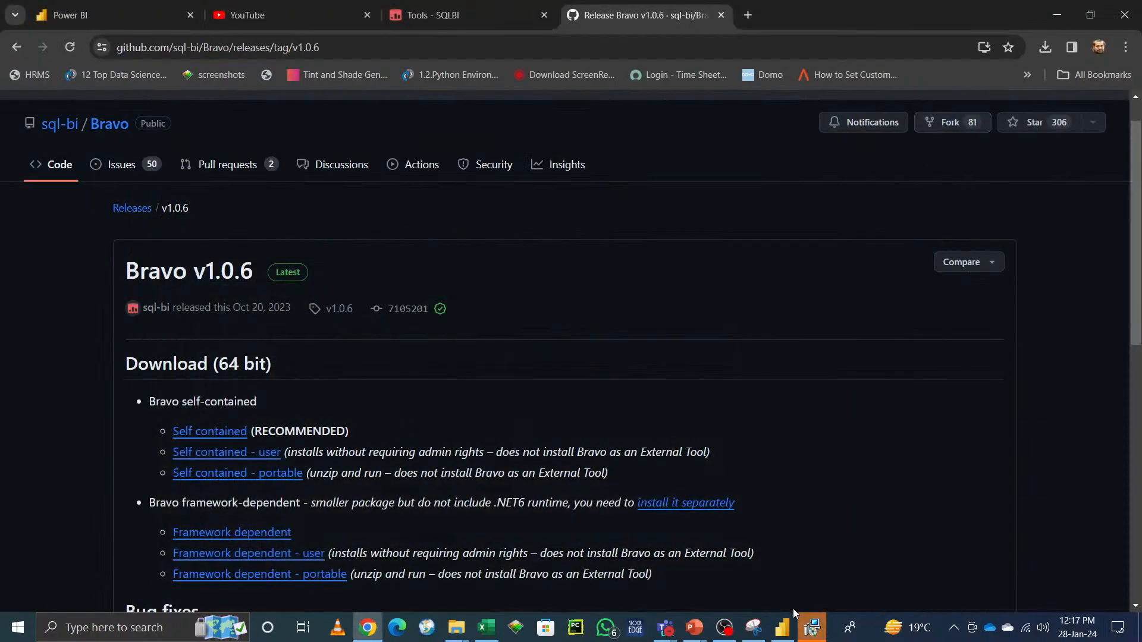
pyautogui.click(811, 627)
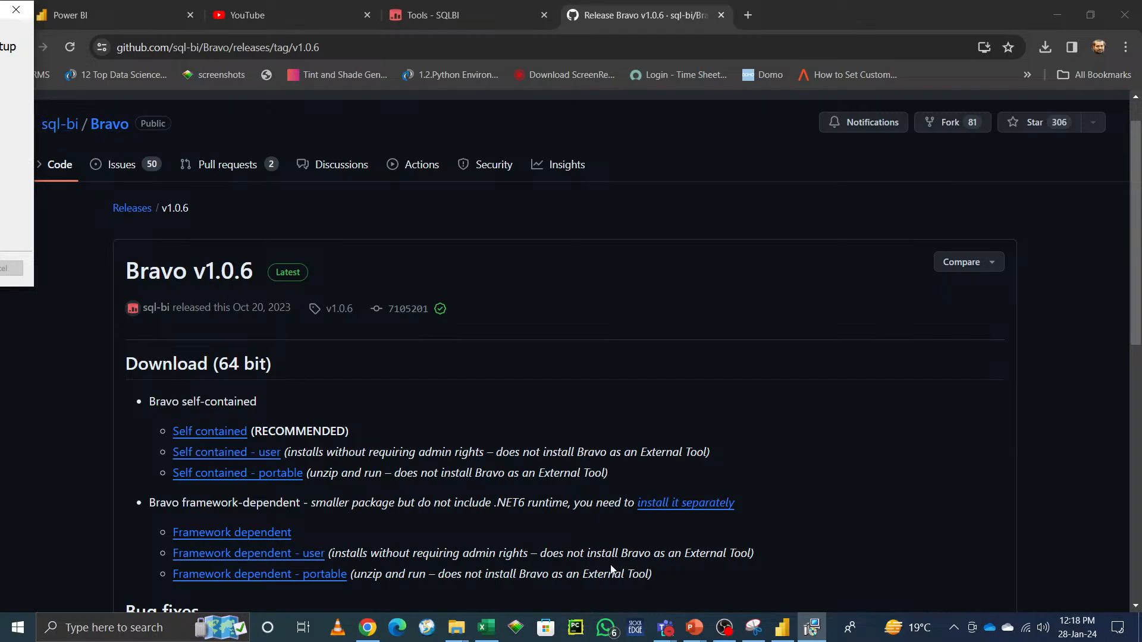
pyautogui.click(819, 634)
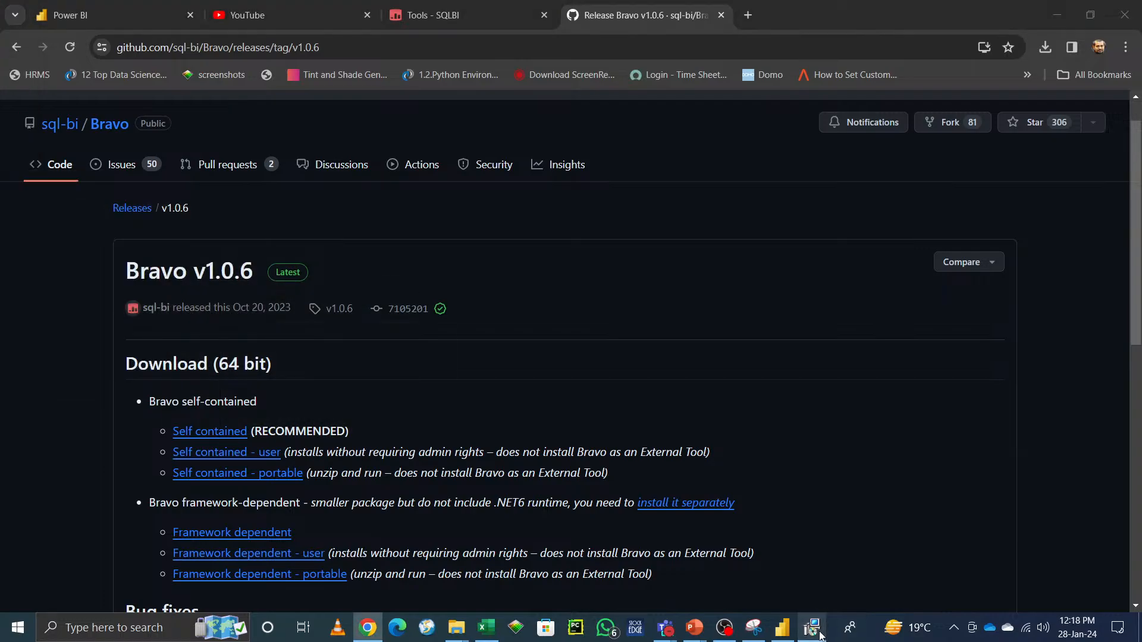
pyautogui.click(820, 634)
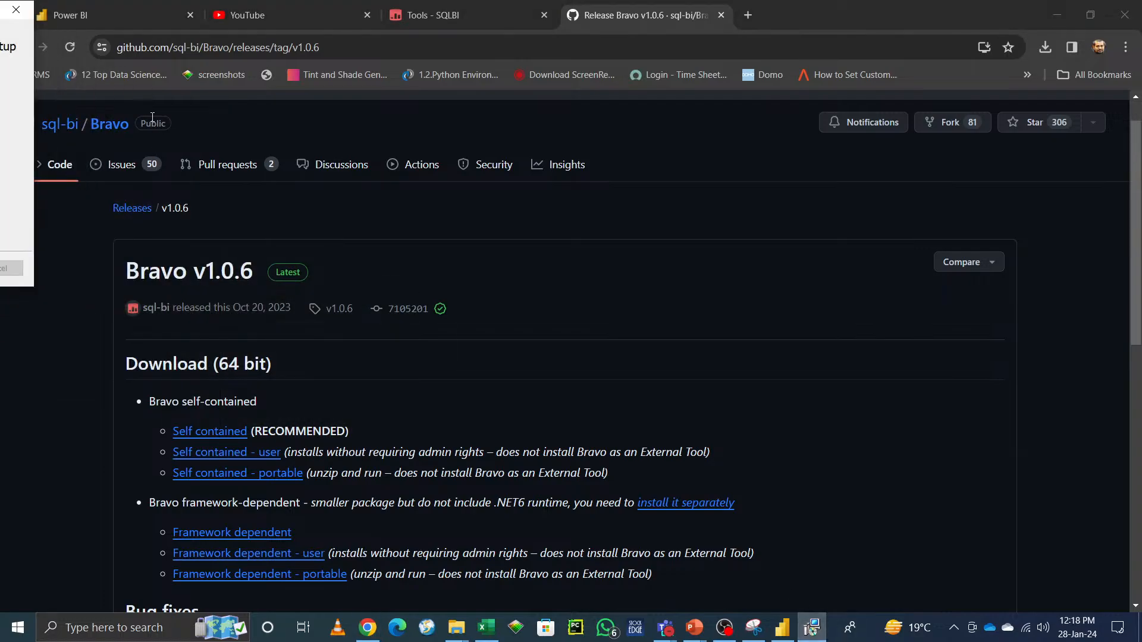
pyautogui.click(2, 14)
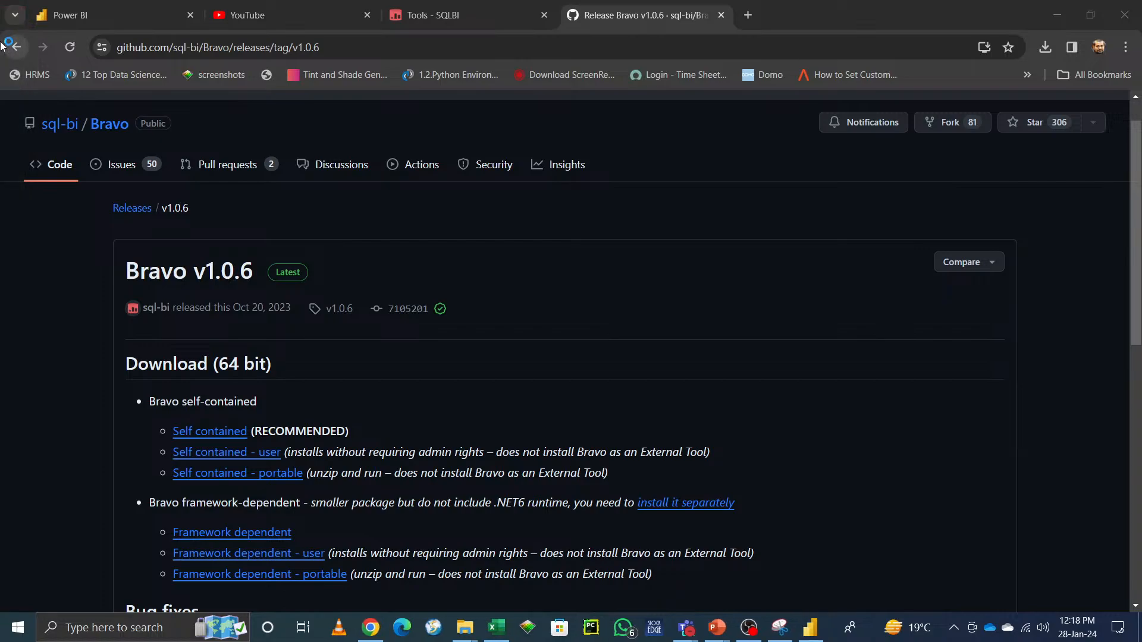
# Step: Minimize the browser to reach the launched Bravo for Power BI window and maximize it
pyautogui.moveTo(807, 624)
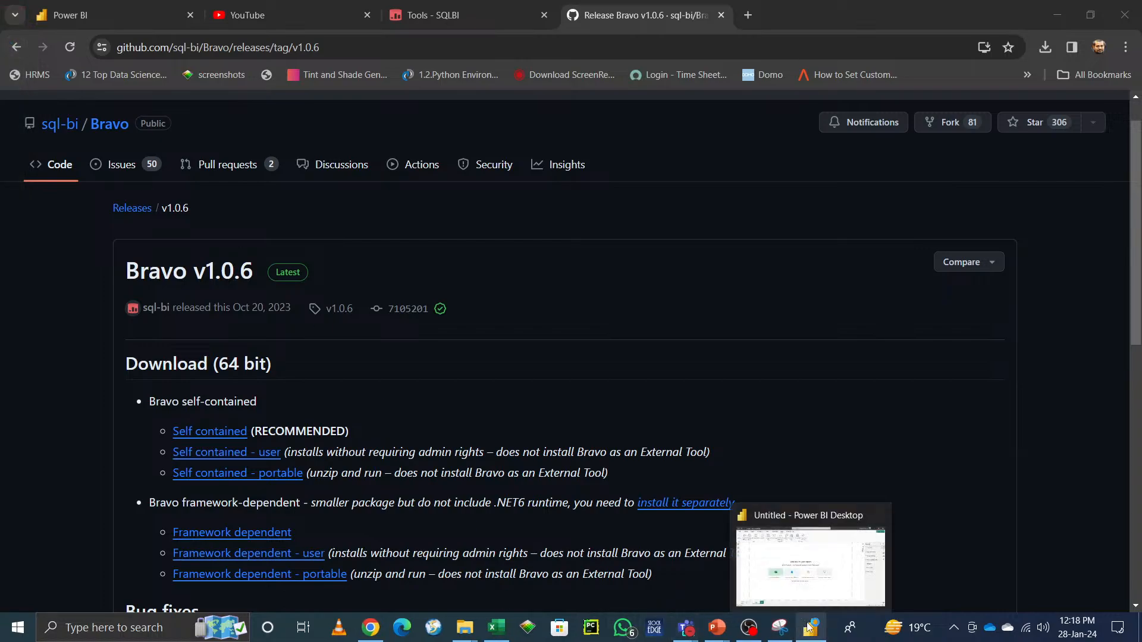
pyautogui.click(1057, 14)
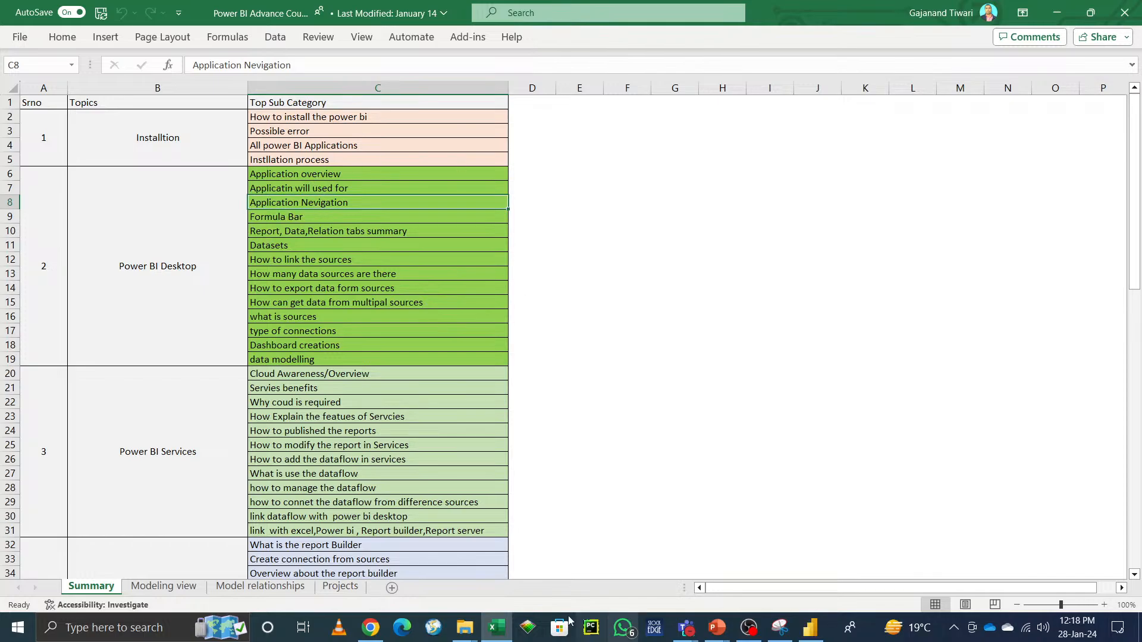
pyautogui.moveTo(372, 635)
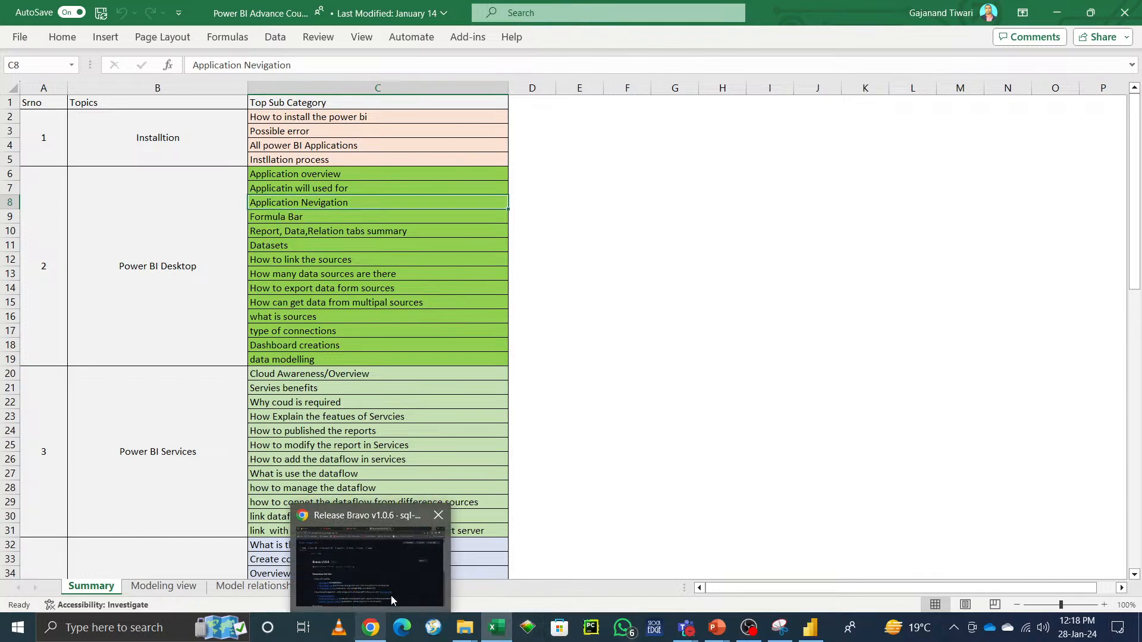
pyautogui.click(392, 592)
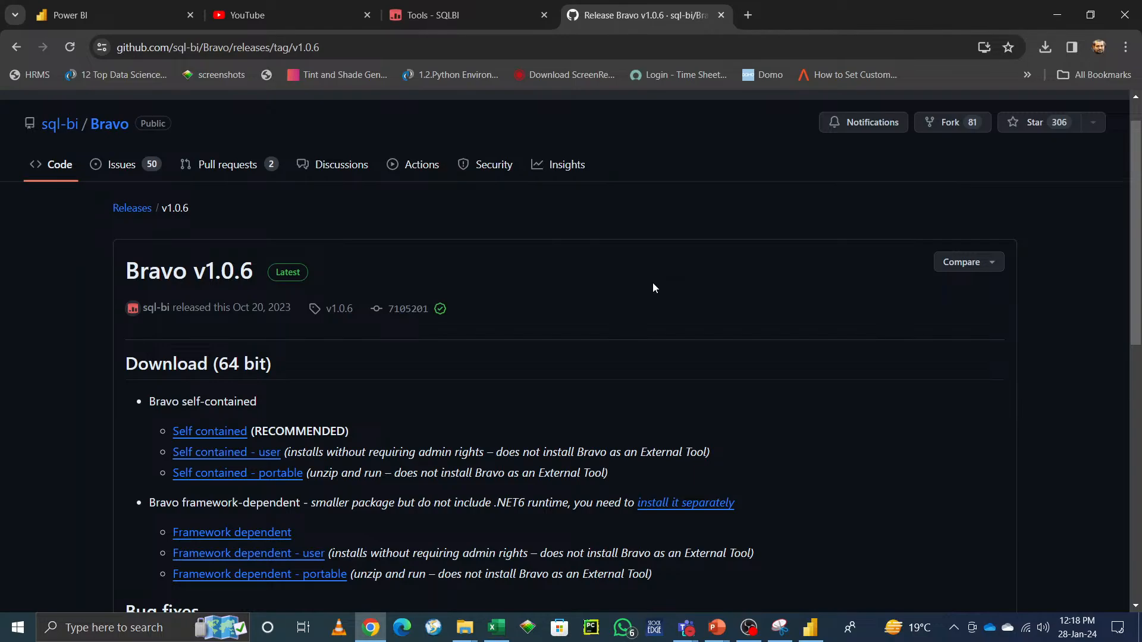
pyautogui.click(272, 8)
pyautogui.click(1057, 18)
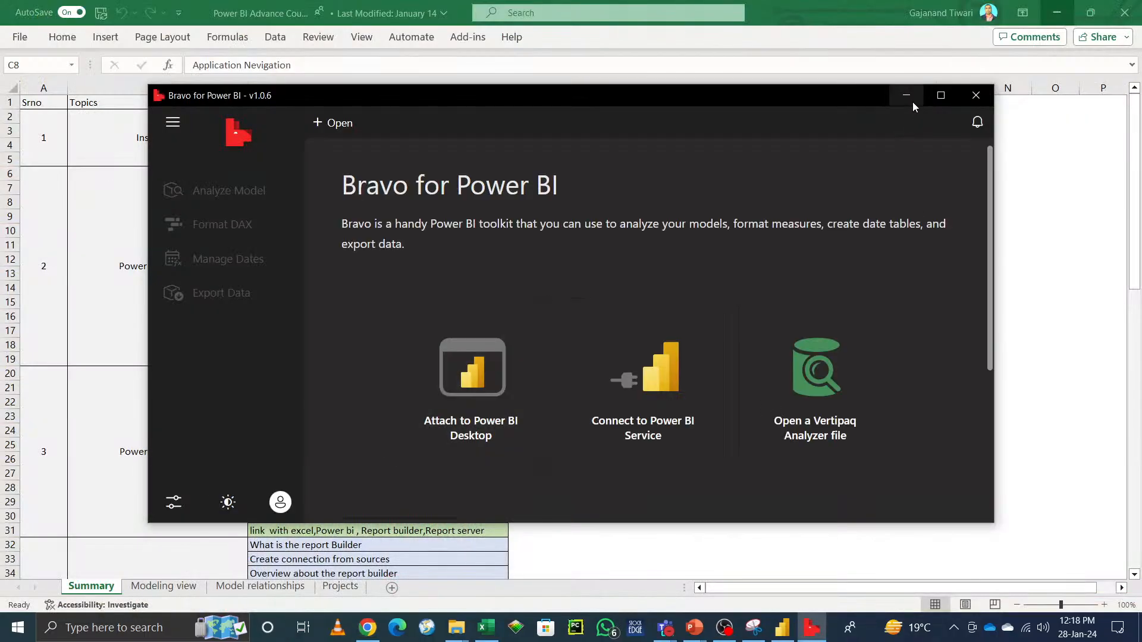
pyautogui.click(940, 95)
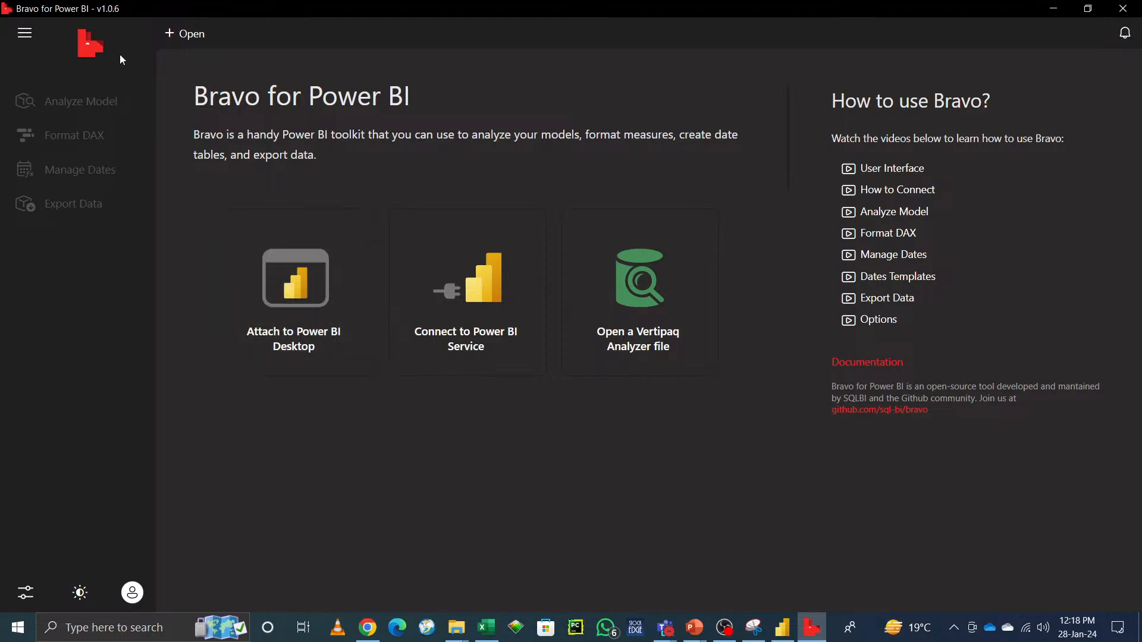
# Step: Check Bravo's Attach to Power BI Desktop option for active reports, then close Bravo
pyautogui.click(309, 300)
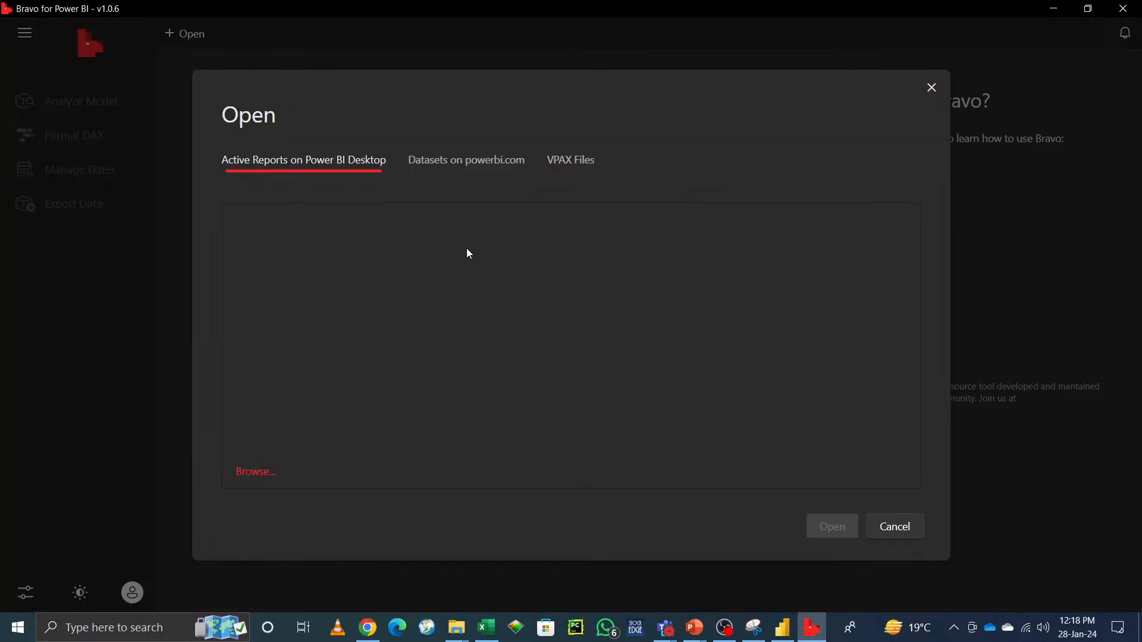
pyautogui.click(931, 87)
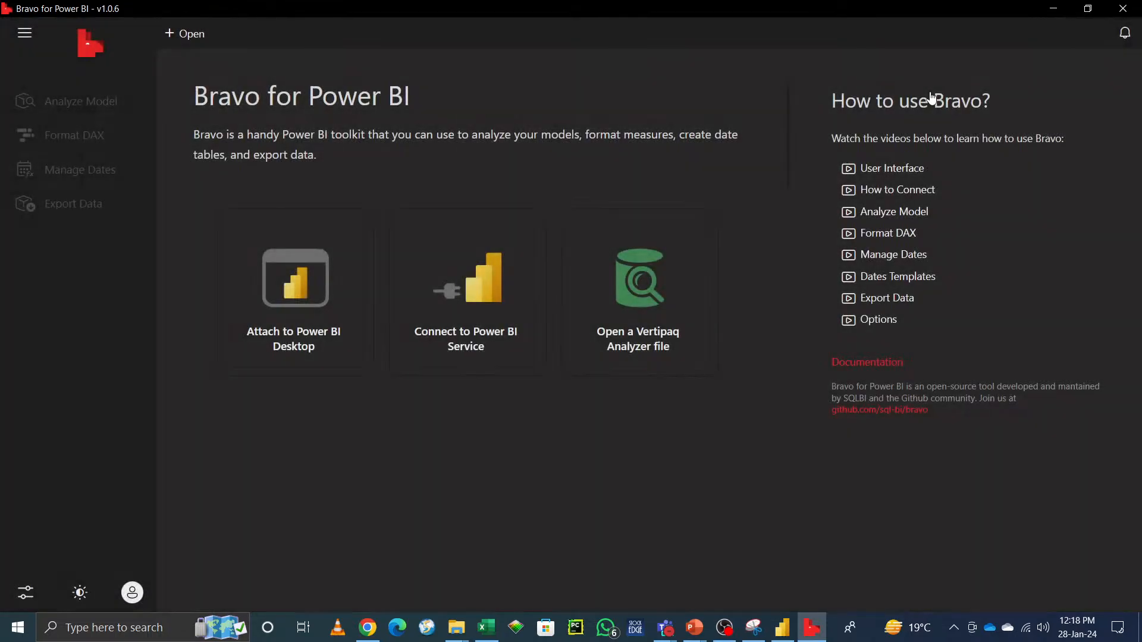
pyautogui.click(1120, 18)
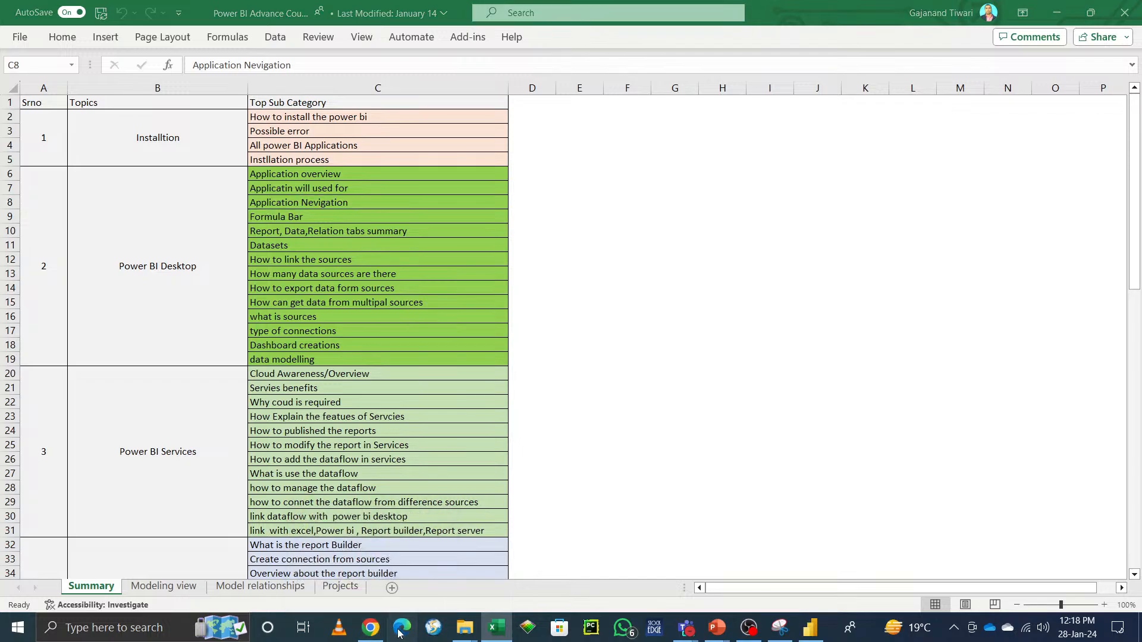
# Step: Switch to Edge and open sqlbi.com from the address bar
pyautogui.click(400, 633)
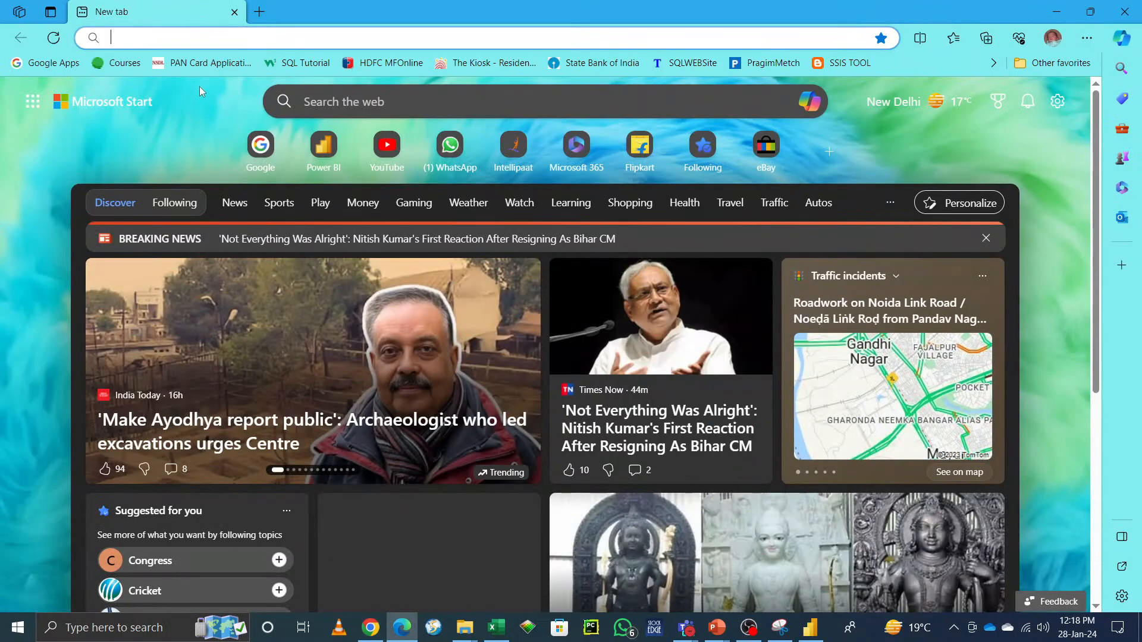
pyautogui.write('sbi')
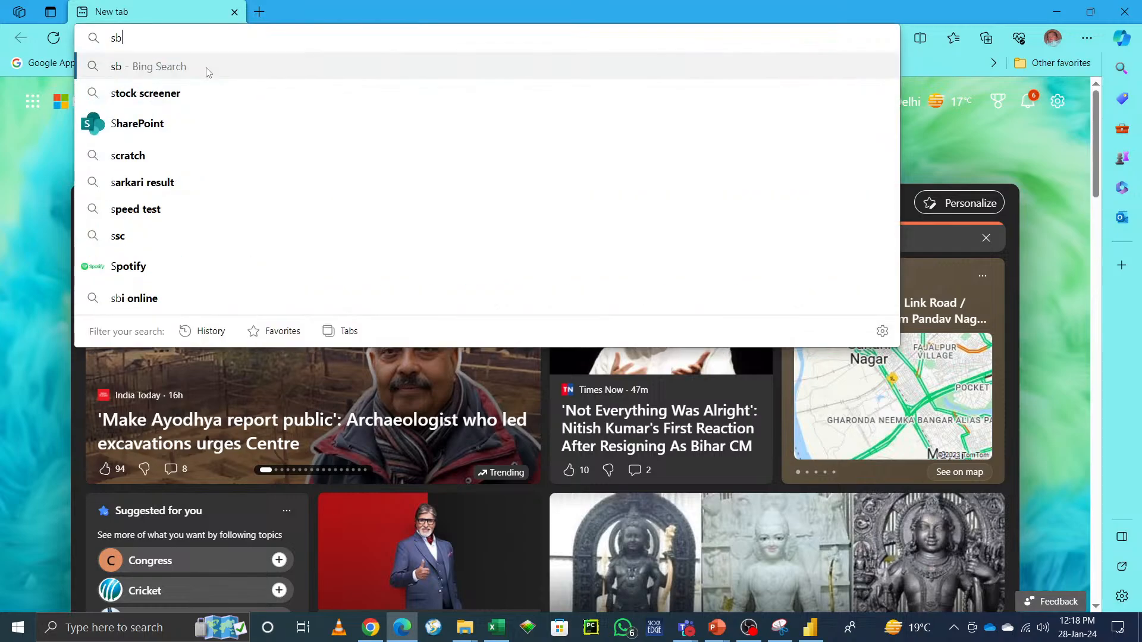
pyautogui.press('BackSpace')
pyautogui.press('BackSpace')
pyautogui.press('BackSpace')
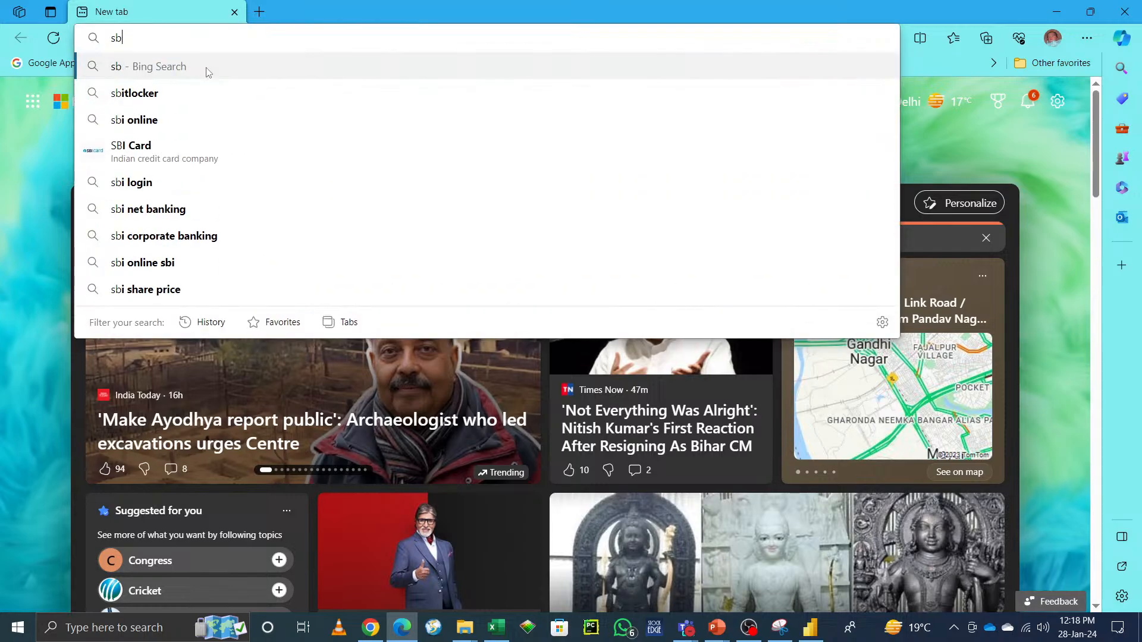
pyautogui.write('qlbi')
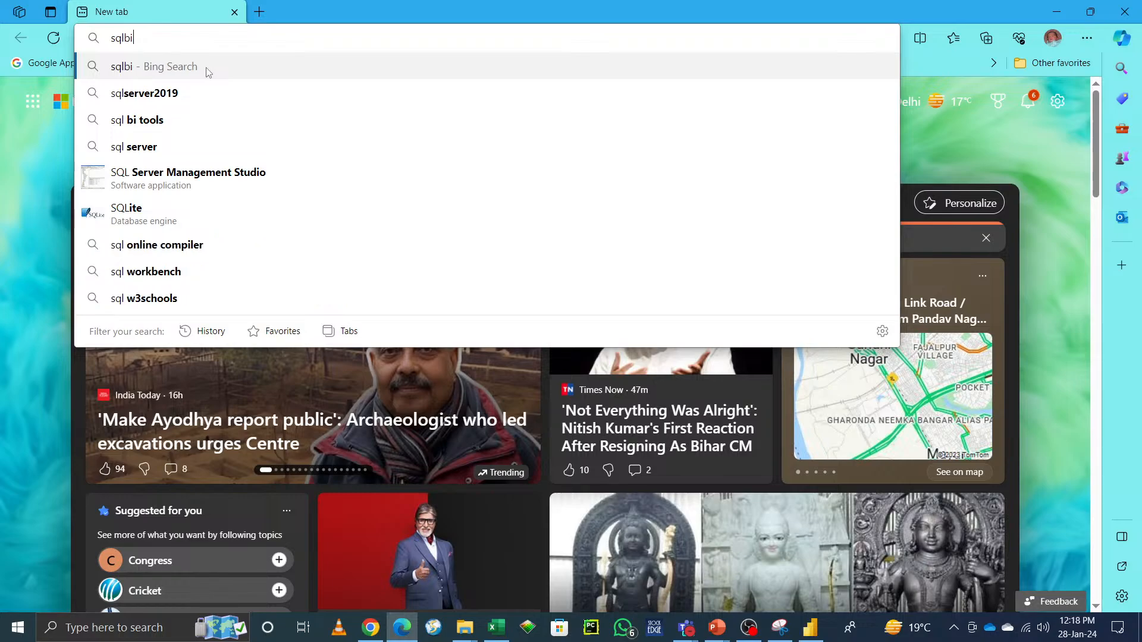
pyautogui.write(".com'")
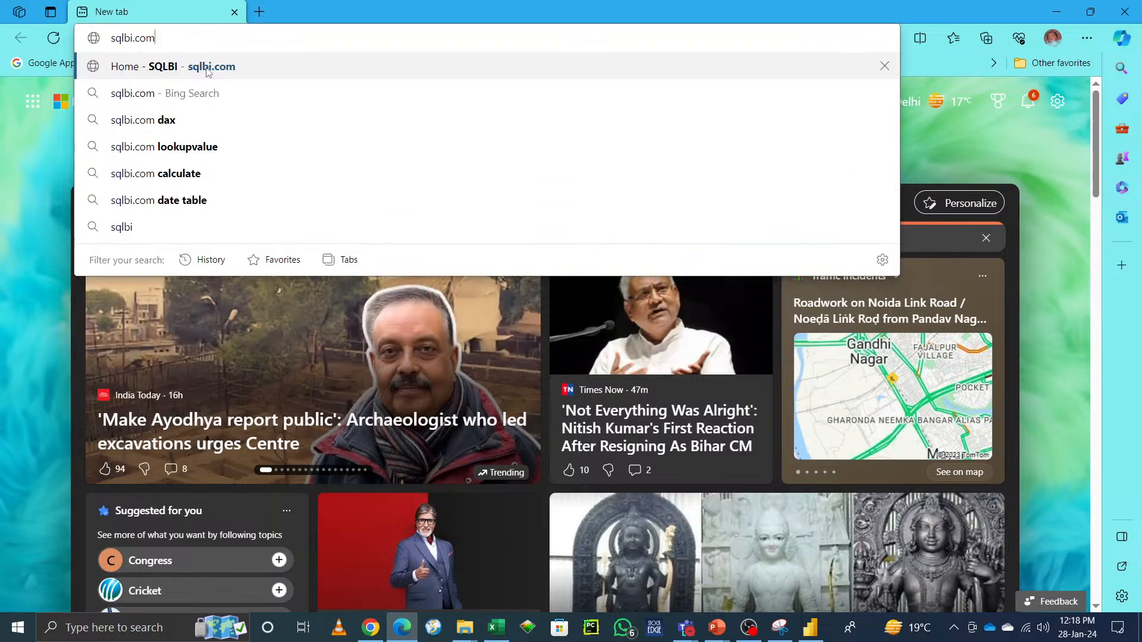
pyautogui.click(207, 67)
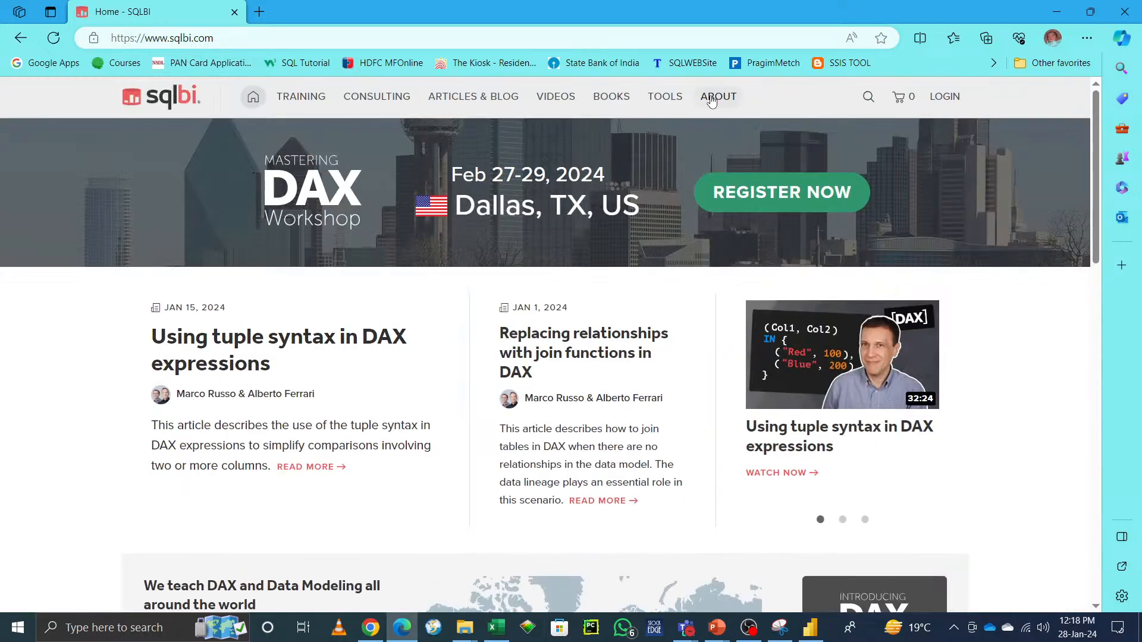
# Step: Open SQLBI's Tools page and open the DAX Studio page in a new tab
pyautogui.click(663, 97)
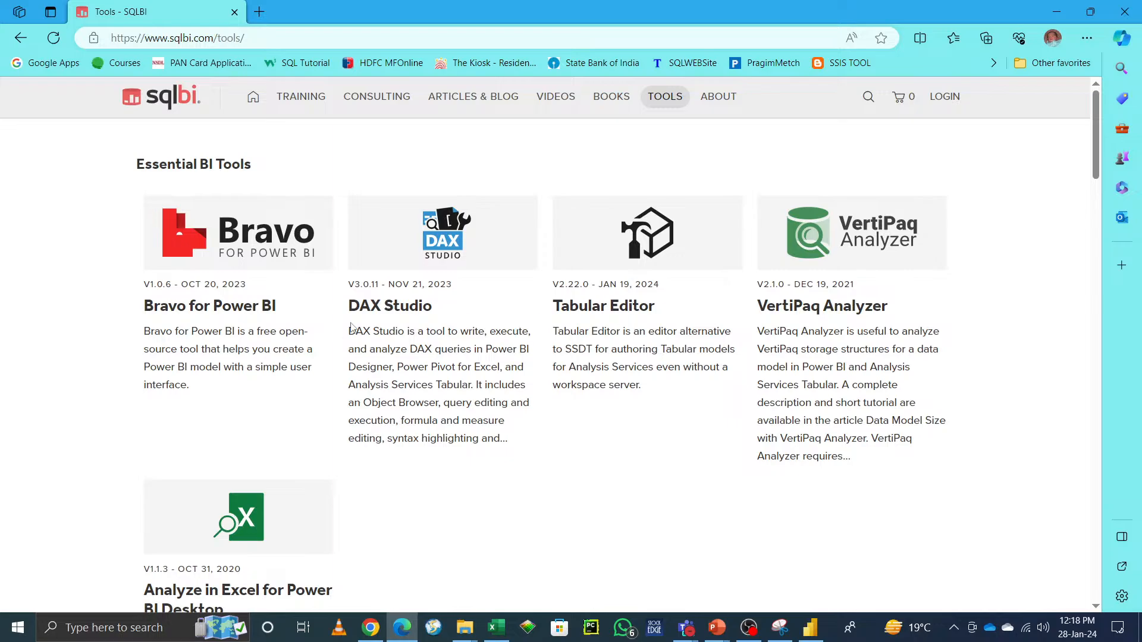
pyautogui.rightClick(394, 314)
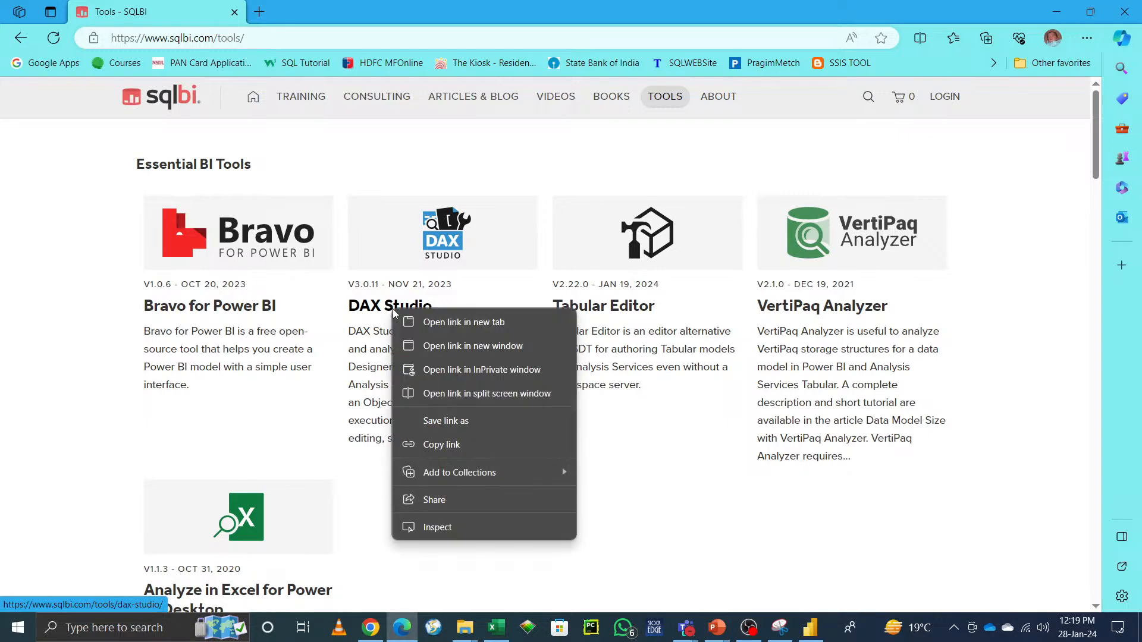
pyautogui.click(444, 325)
pyautogui.click(309, 11)
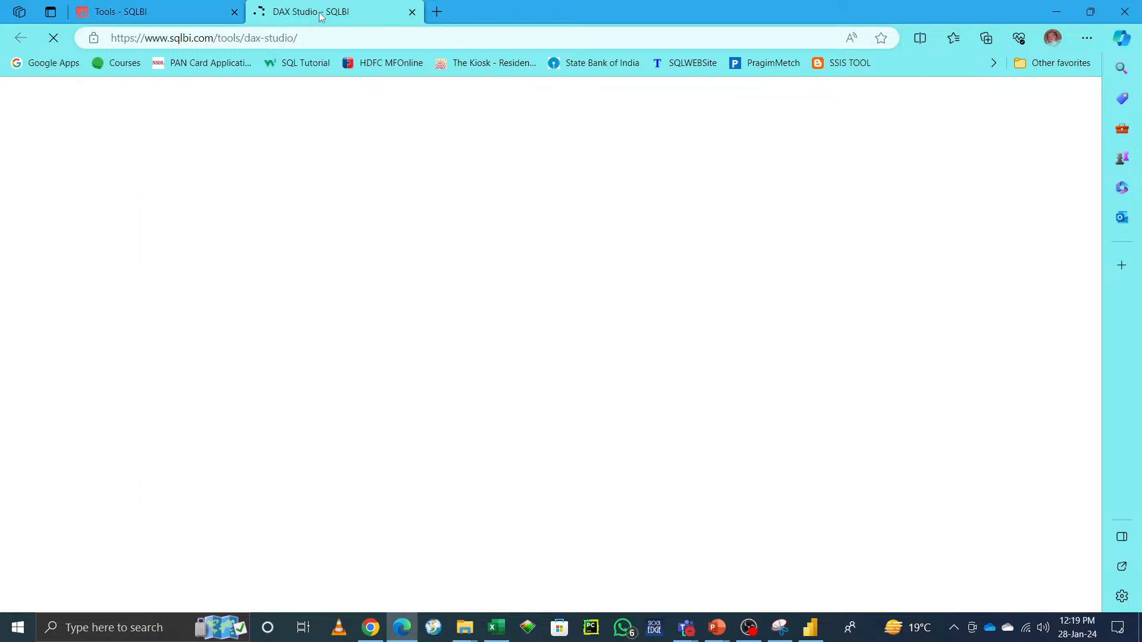
# Step: Enter an e-mail address in the DAX Studio v3.0.11 download form, request the download and choose to open the setup file
pyautogui.scroll(-3, 916, 503)
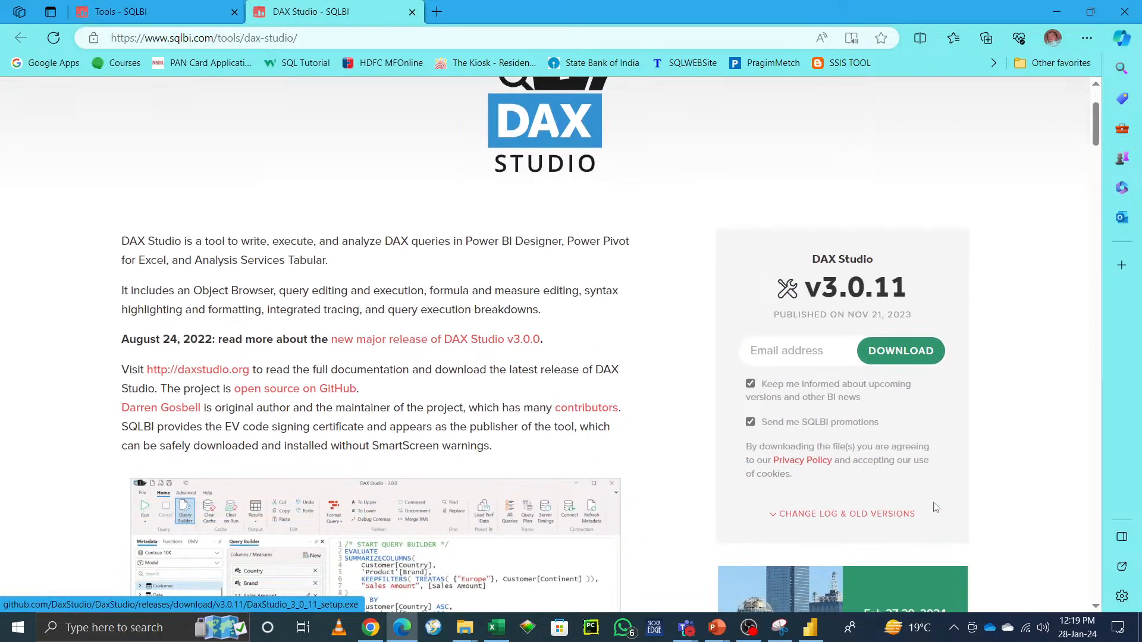
pyautogui.click(796, 343)
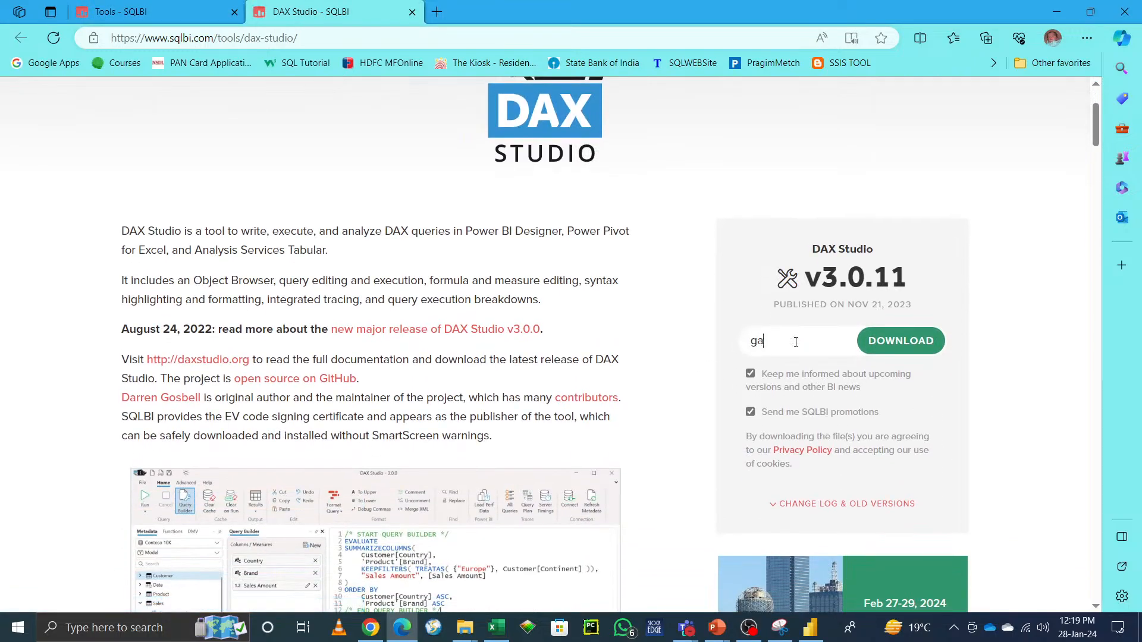
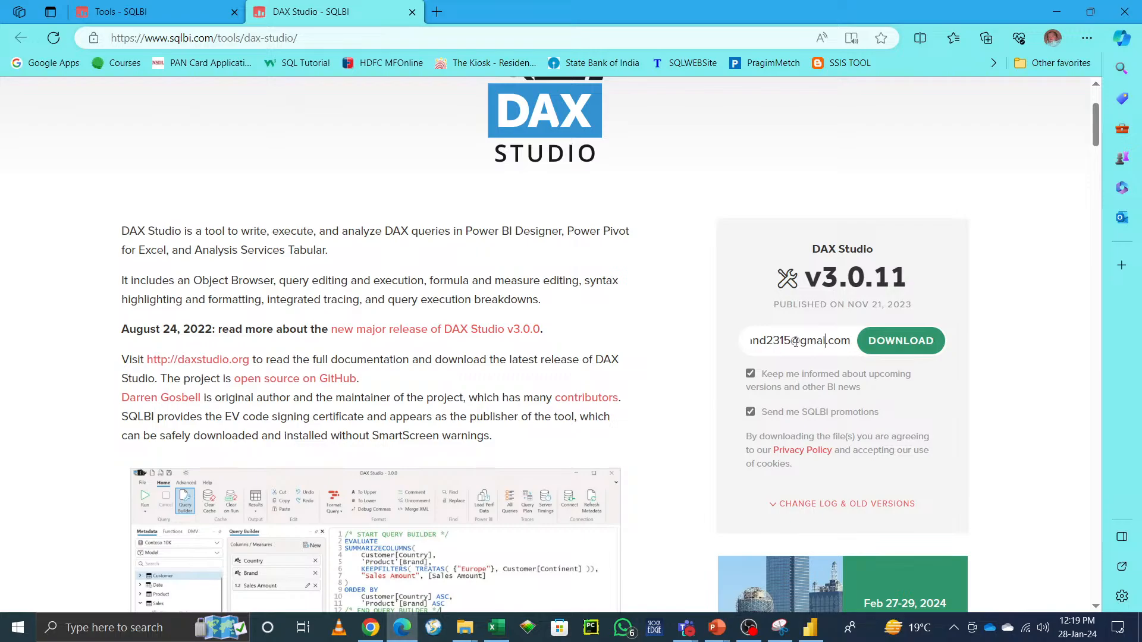
pyautogui.hotkey('ctrl', 'a')
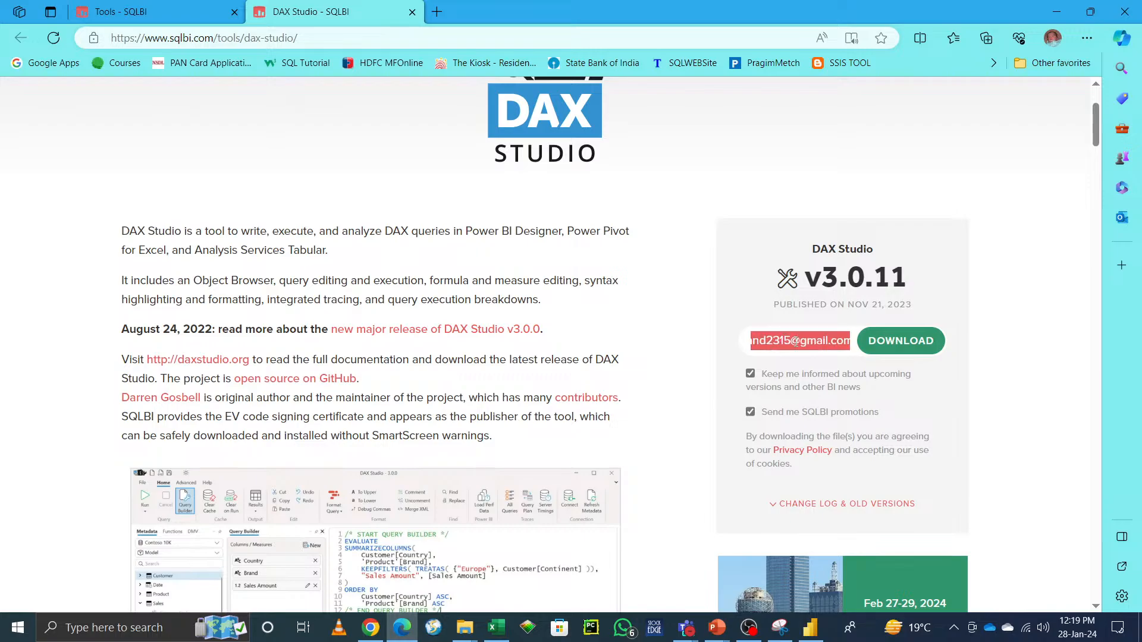
pyautogui.click(1025, 361)
pyautogui.click(910, 352)
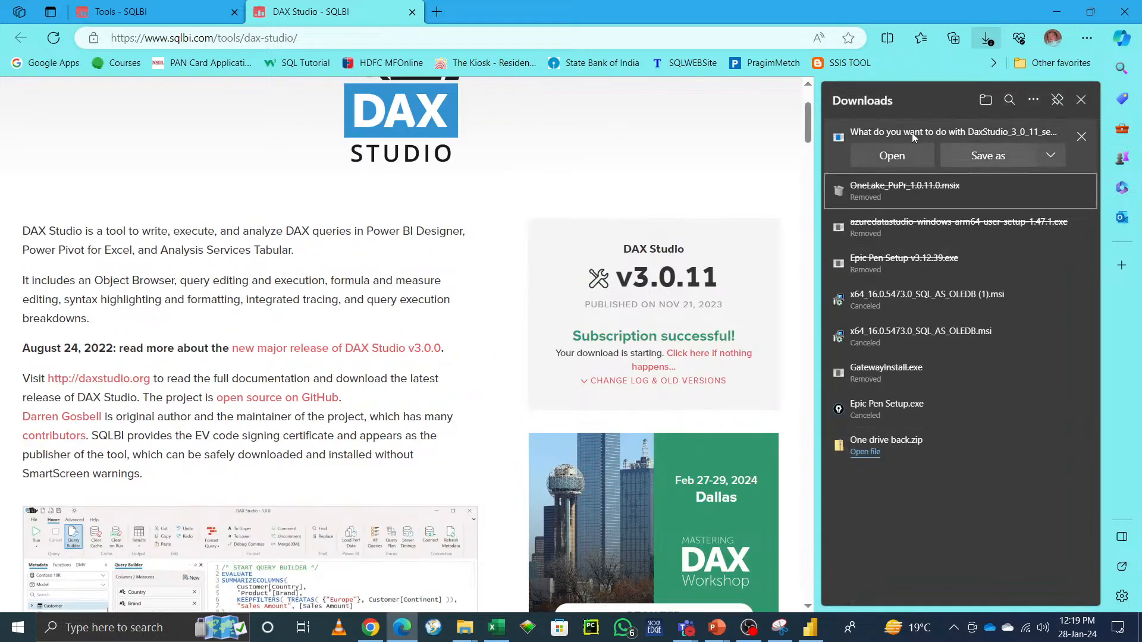
pyautogui.click(904, 157)
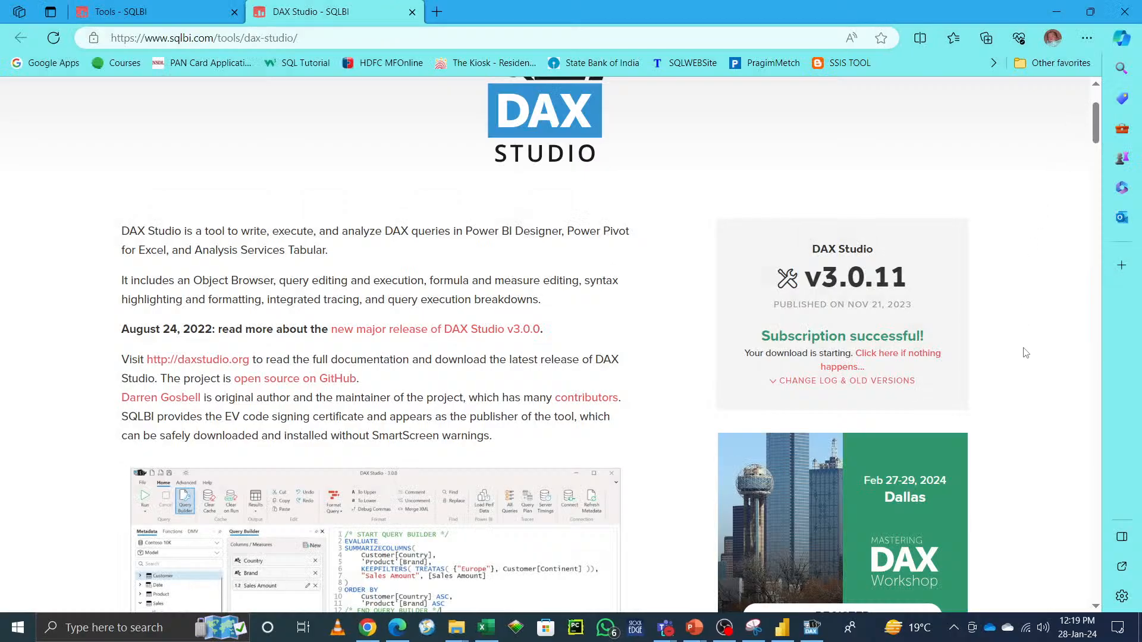
# Step: Run the DAX Studio 3.0.11 setup through its component selection and start the installation
pyautogui.scroll(-15, 1031, 379)
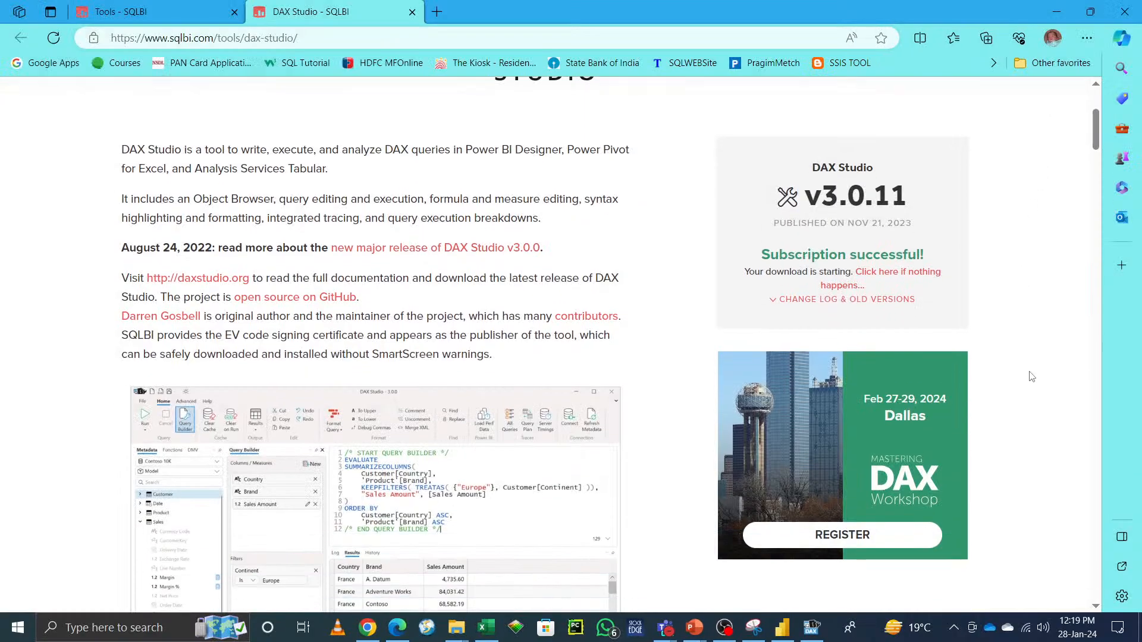
pyautogui.scroll(-5, 1032, 377)
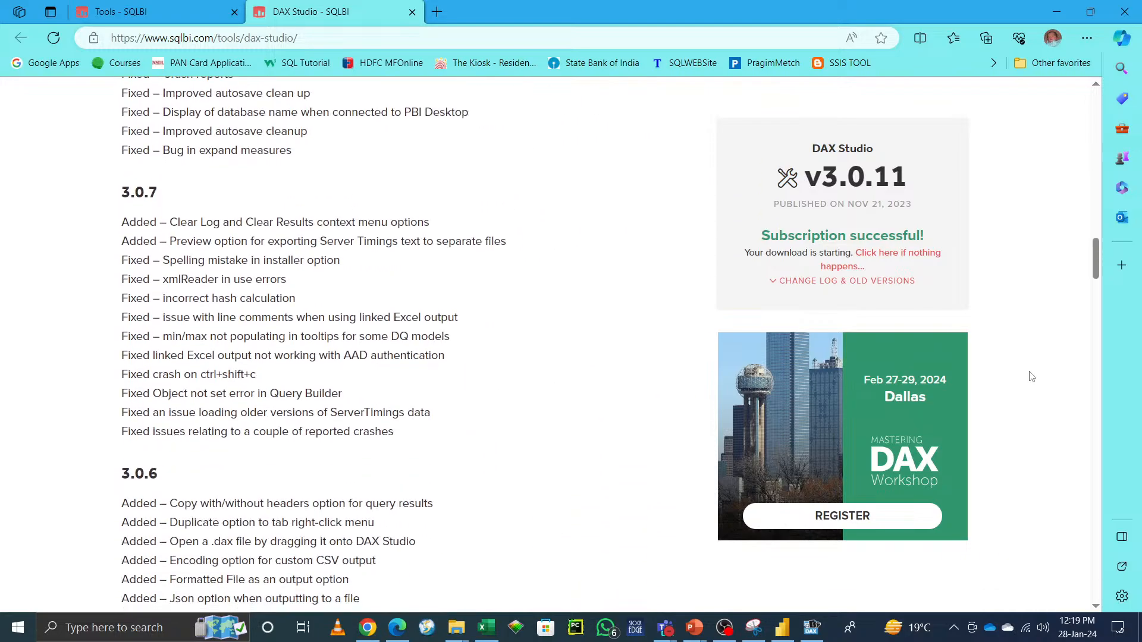
pyautogui.scroll(20, 1033, 378)
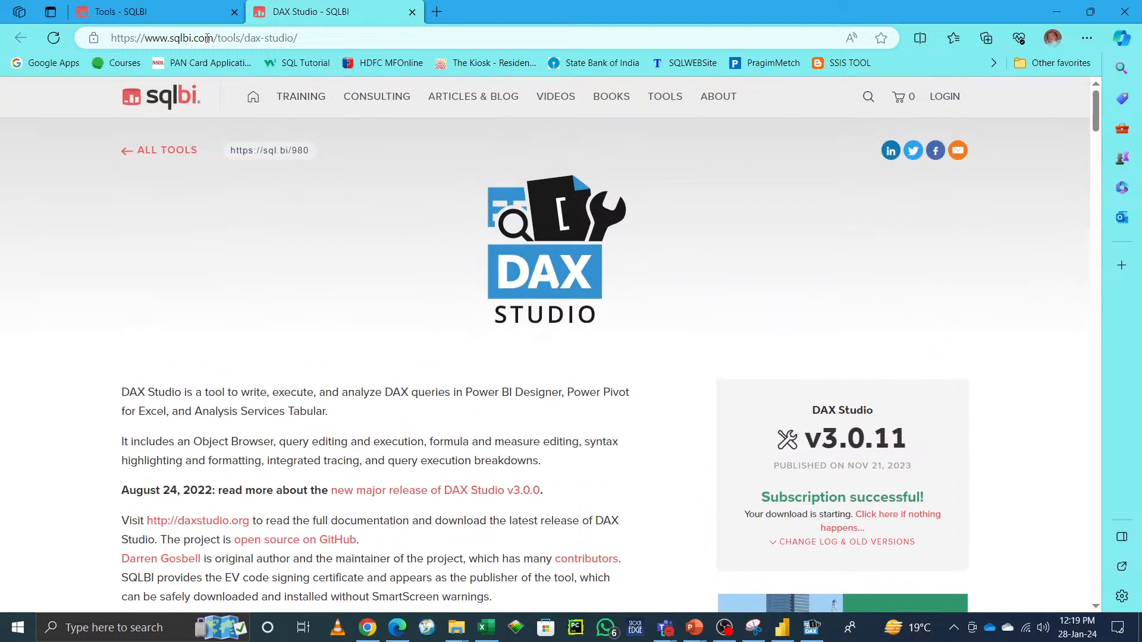
pyautogui.click(1057, 18)
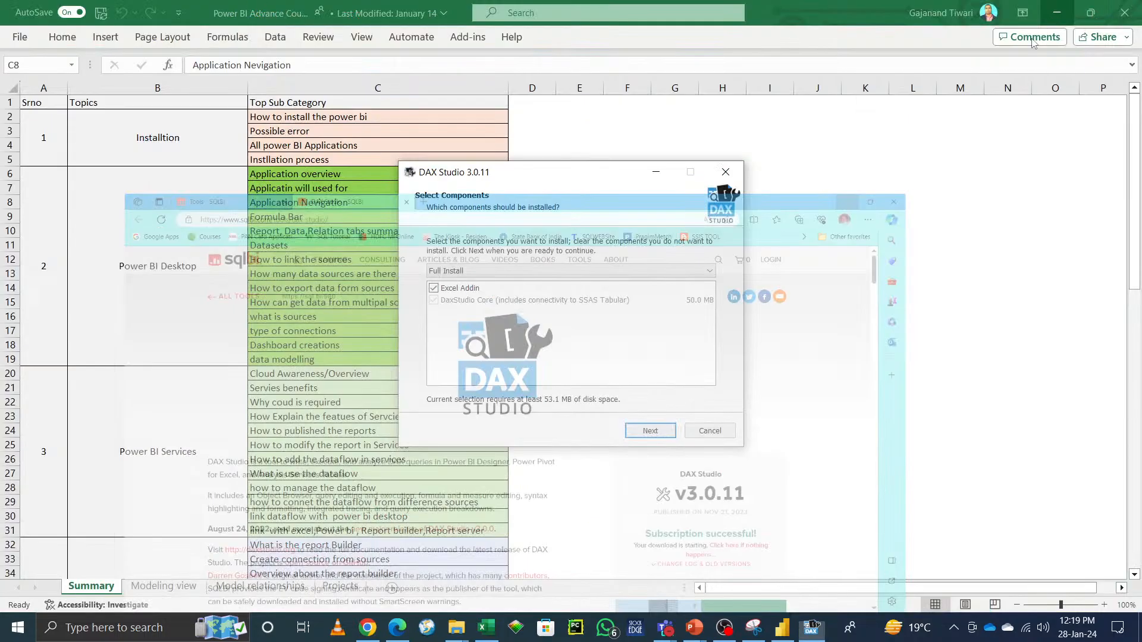
pyautogui.click(651, 431)
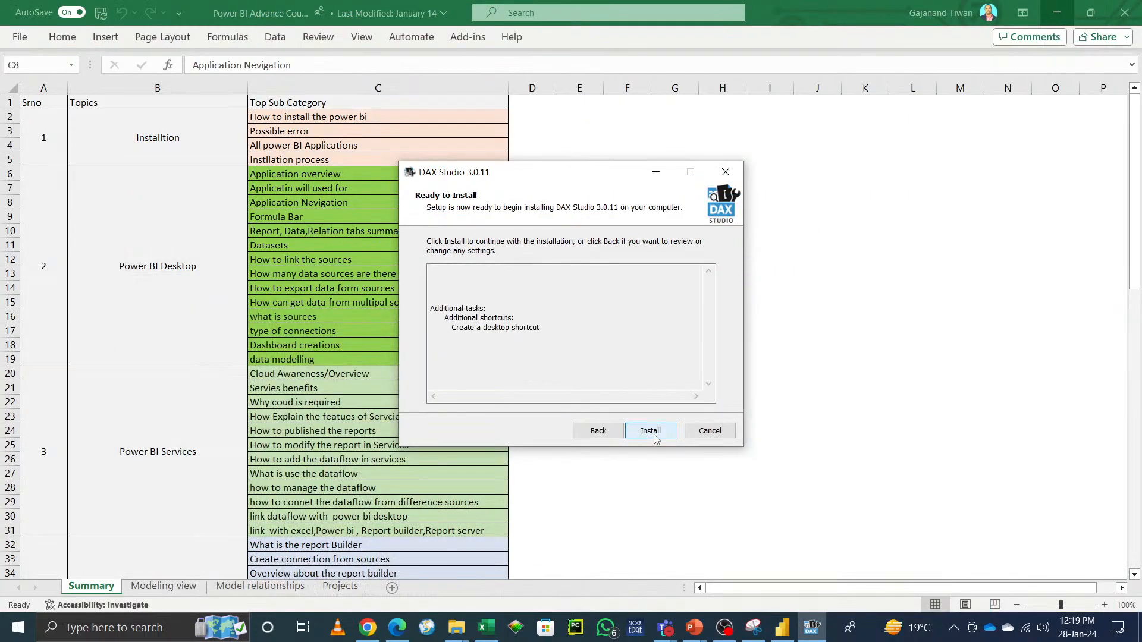
pyautogui.click(652, 432)
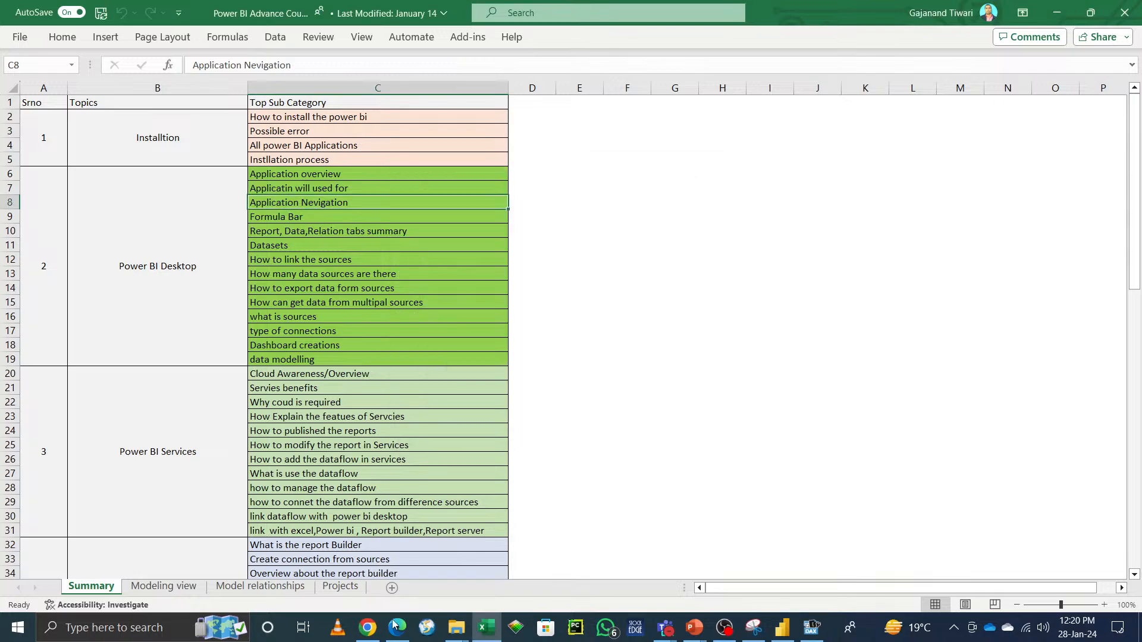
pyautogui.moveTo(368, 628)
pyautogui.click(372, 591)
pyautogui.click(625, 300)
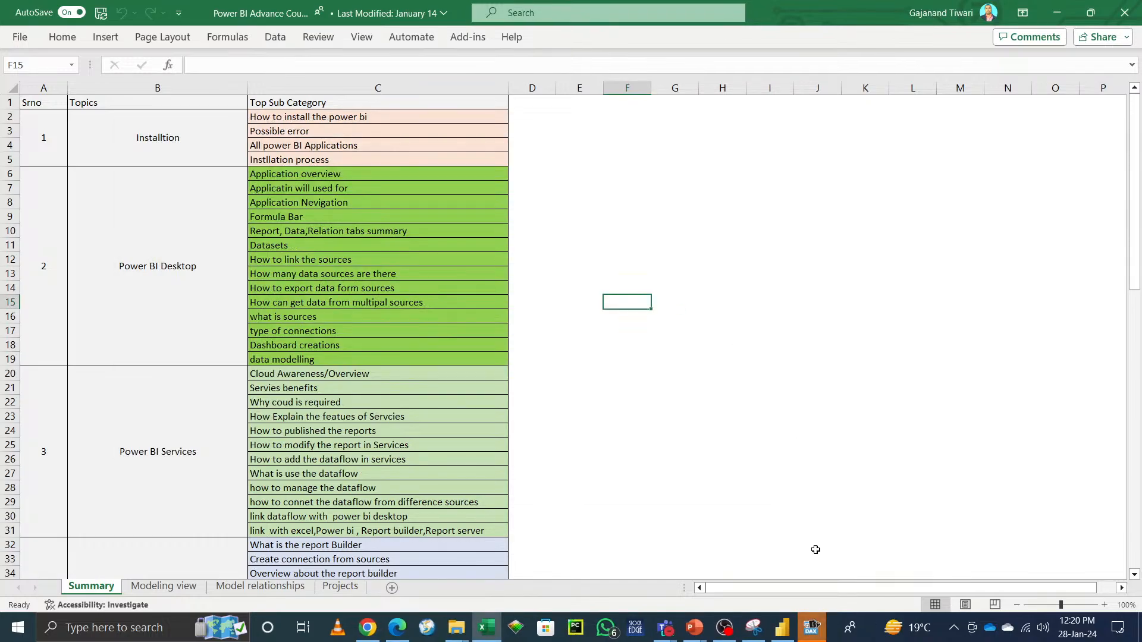
# Step: Open DAX Studio without connecting to a model, review its Advanced ribbon options and close it
pyautogui.click(811, 627)
pyautogui.click(661, 428)
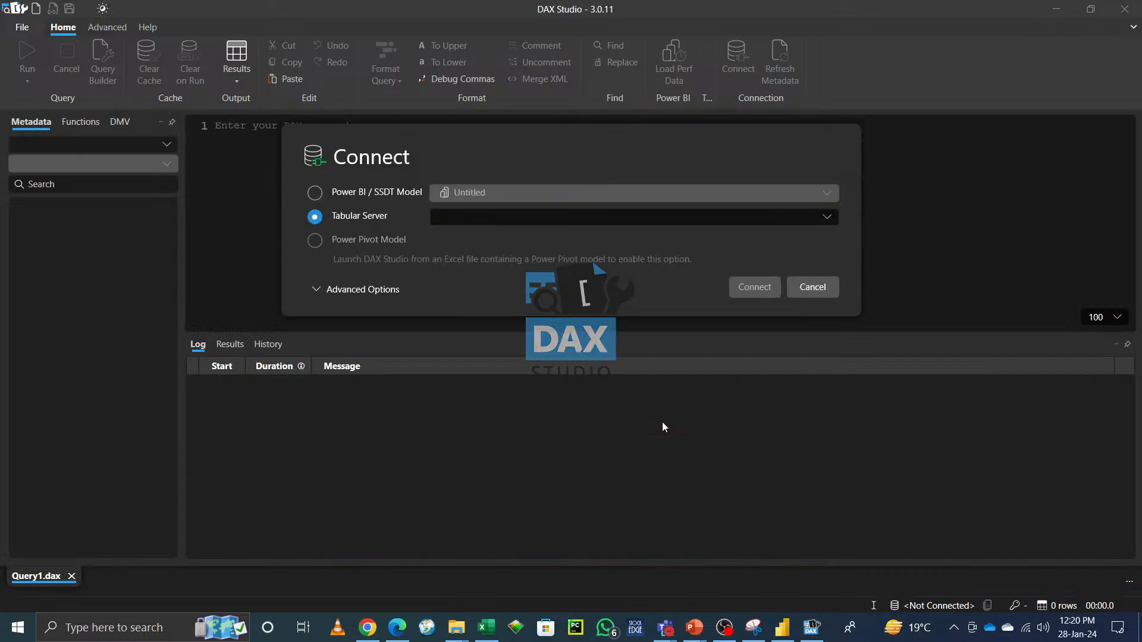
pyautogui.click(814, 289)
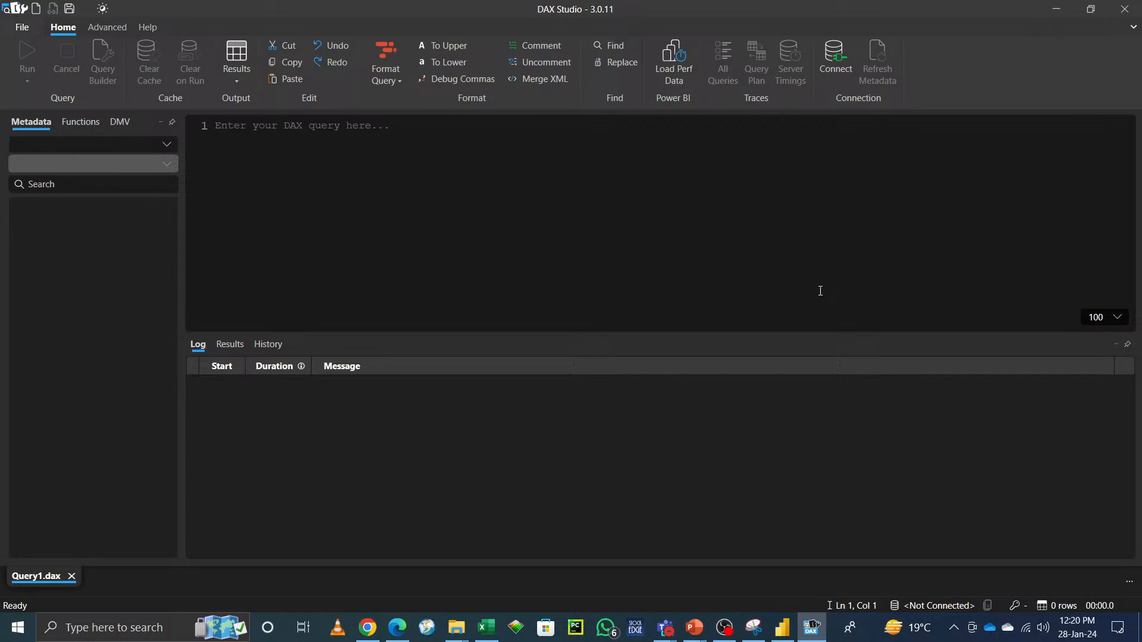
pyautogui.click(105, 26)
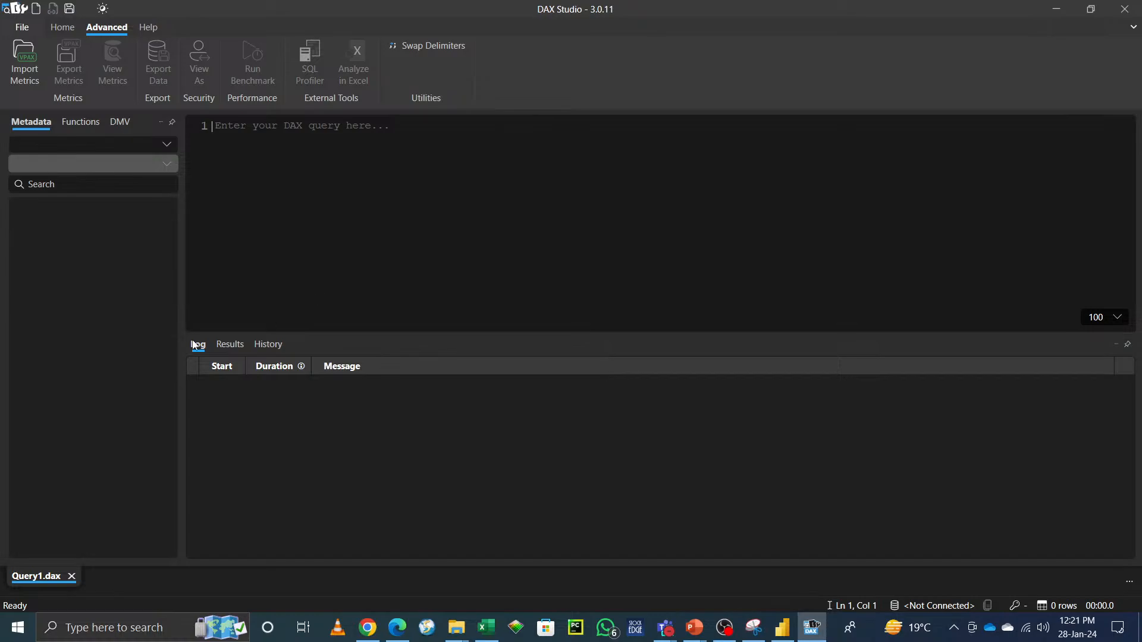
pyautogui.click(1126, 10)
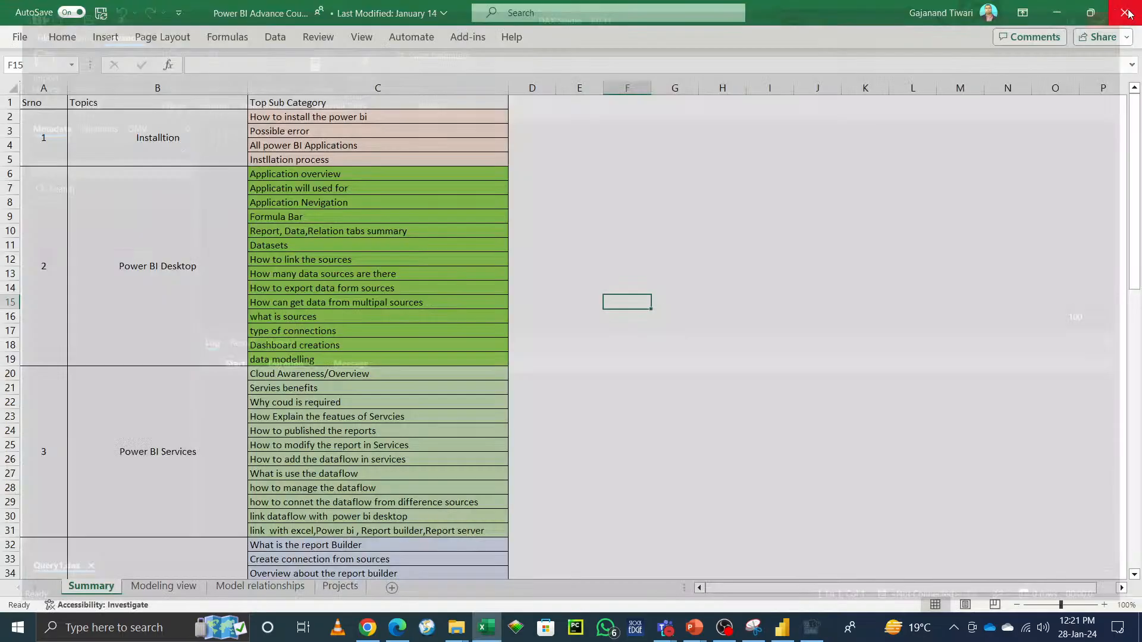
# Step: Select the Formula Bar topic in the course outline sheet
pyautogui.click(856, 359)
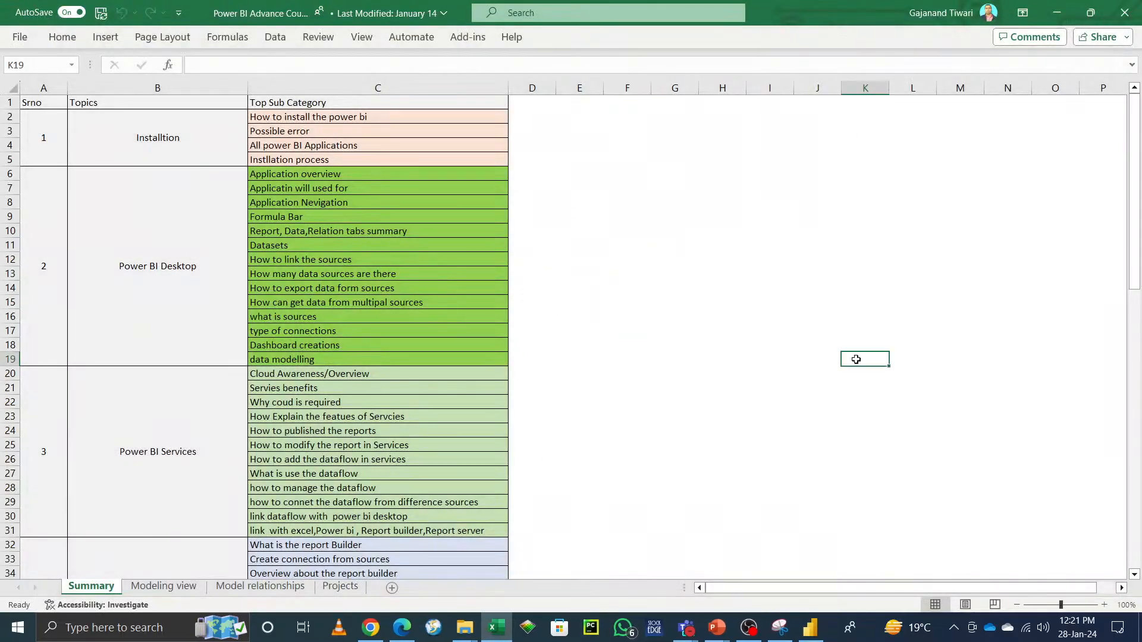
pyautogui.click(287, 217)
# Step: Explore Power BI Desktop's File menu Open and Save As options for this device, then cancel saving
pyautogui.click(810, 628)
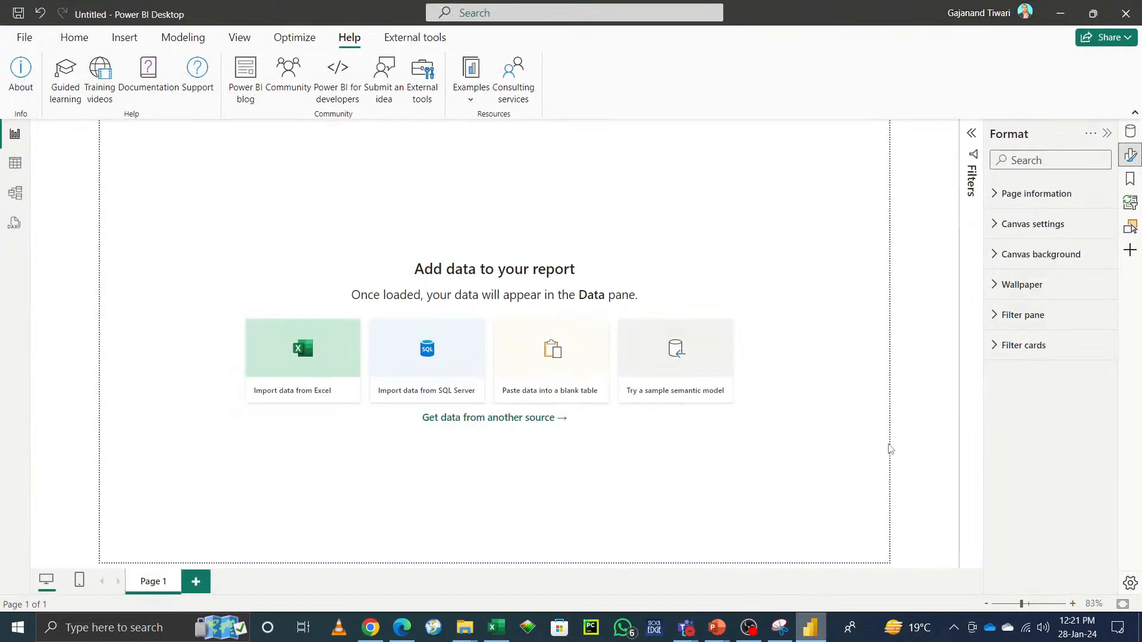
pyautogui.click(71, 38)
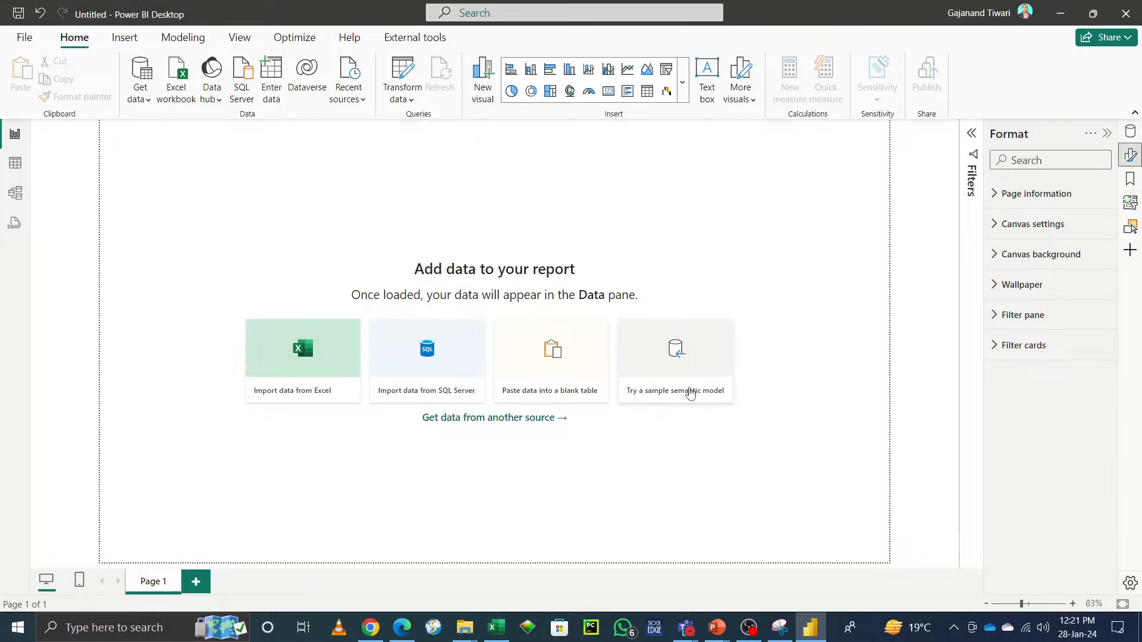
pyautogui.click(25, 39)
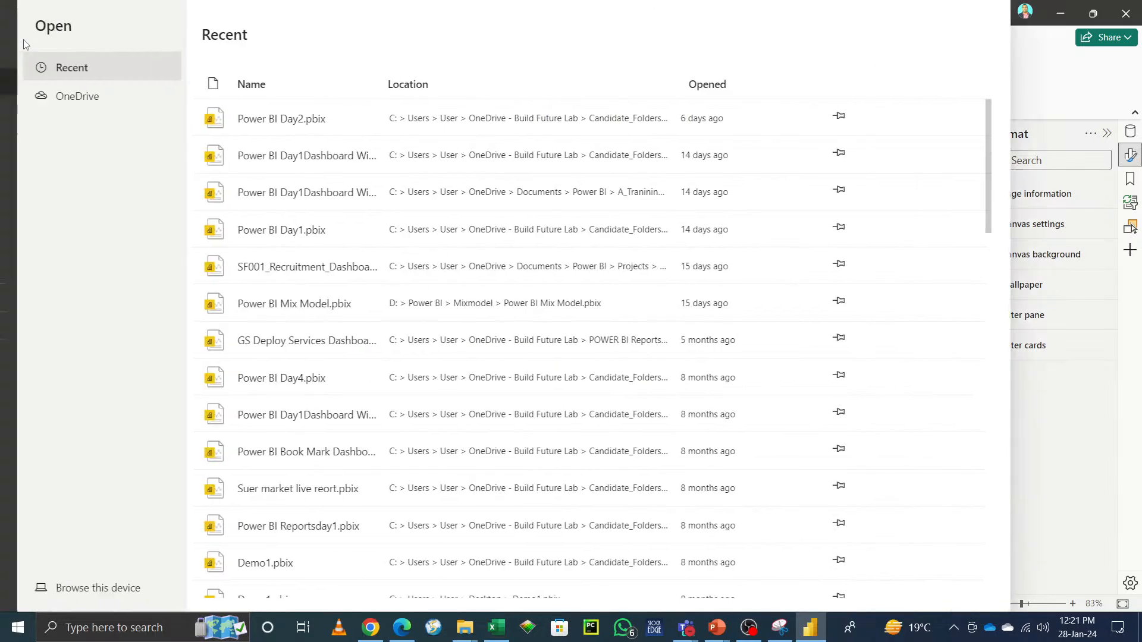
pyautogui.click(36, 136)
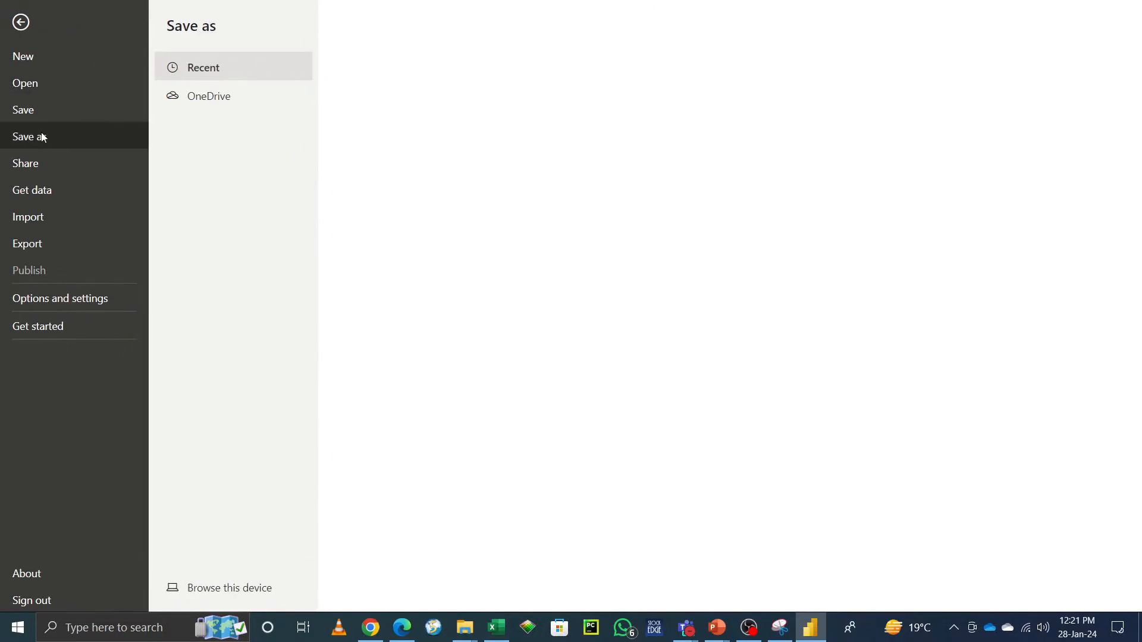
pyautogui.click(242, 576)
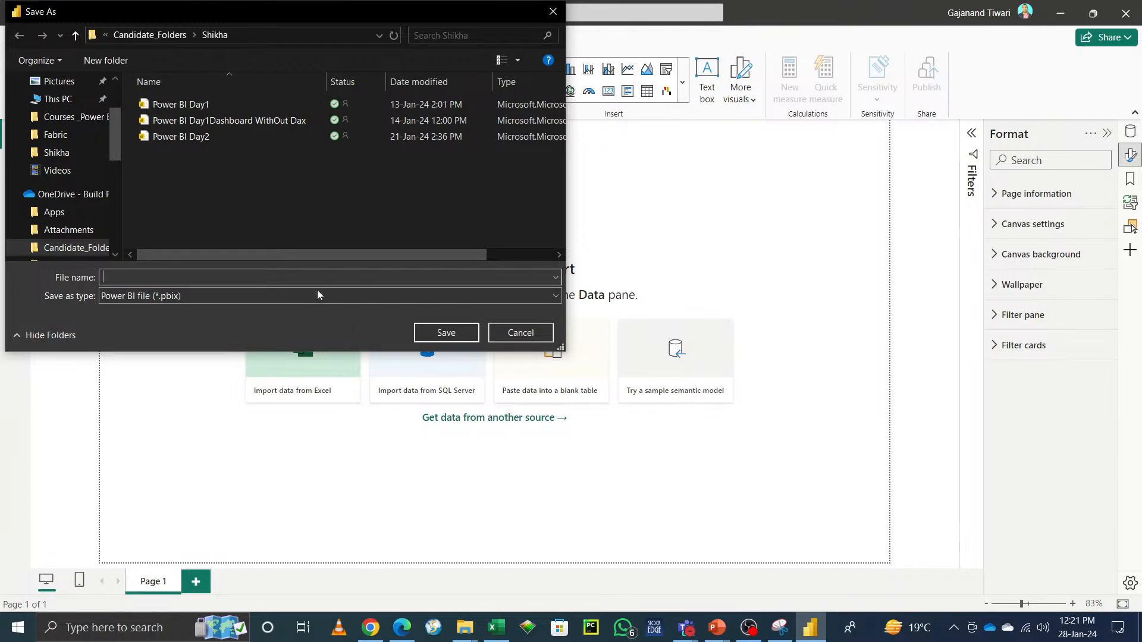
pyautogui.click(526, 334)
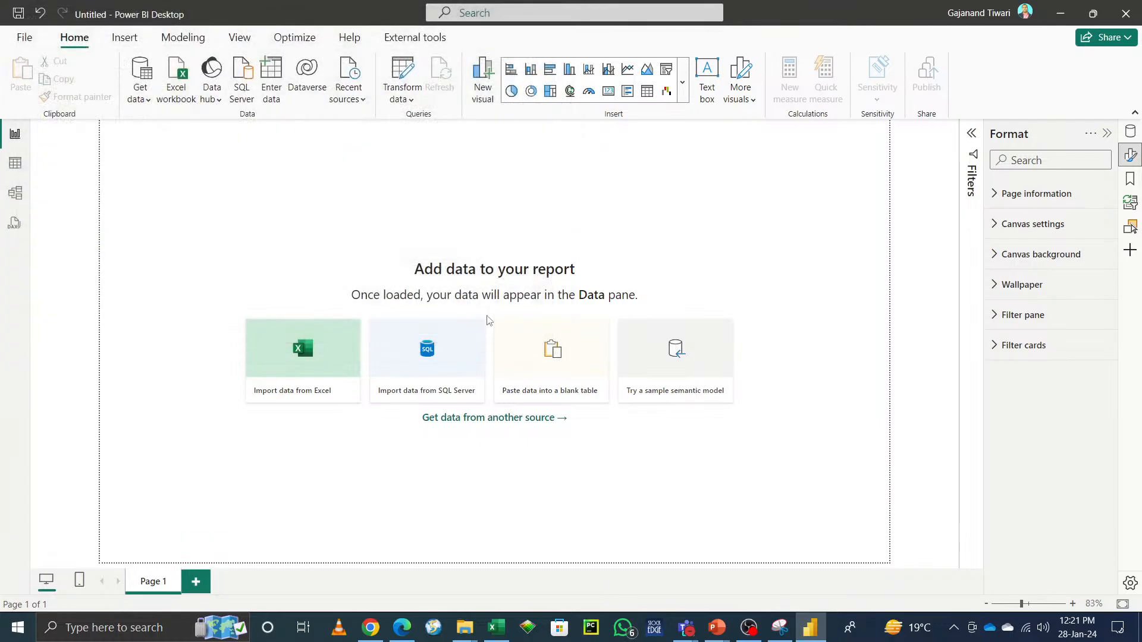
# Step: Close the blank Power BI file and open Power BI Day2 from the Shikha folder in File Explorer
pyautogui.click(1125, 22)
pyautogui.click(620, 342)
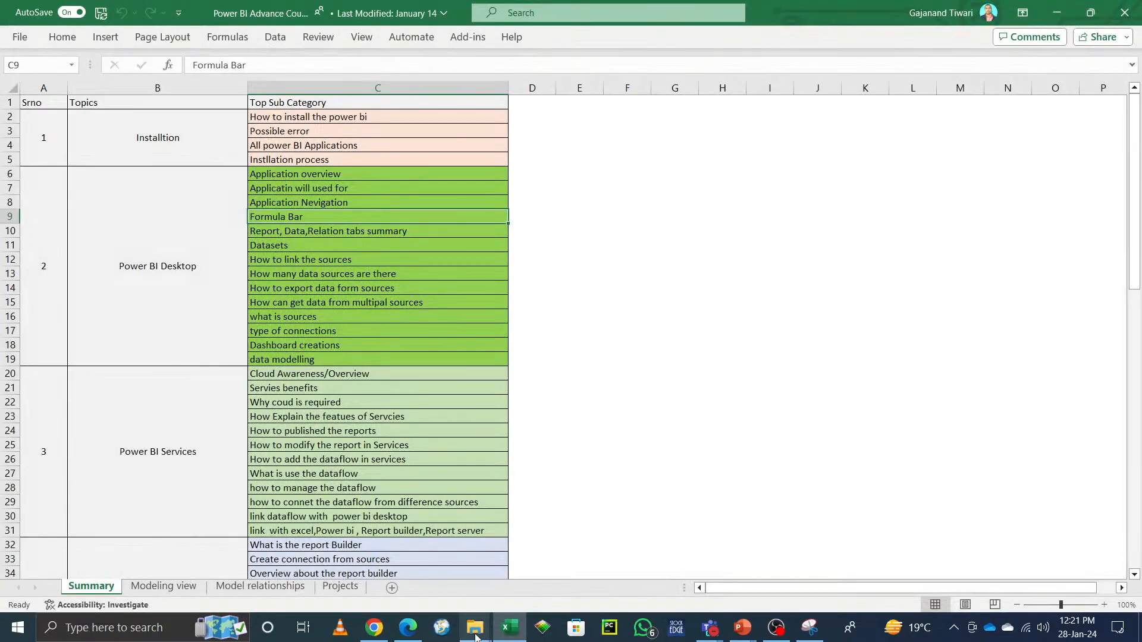
pyautogui.moveTo(475, 638)
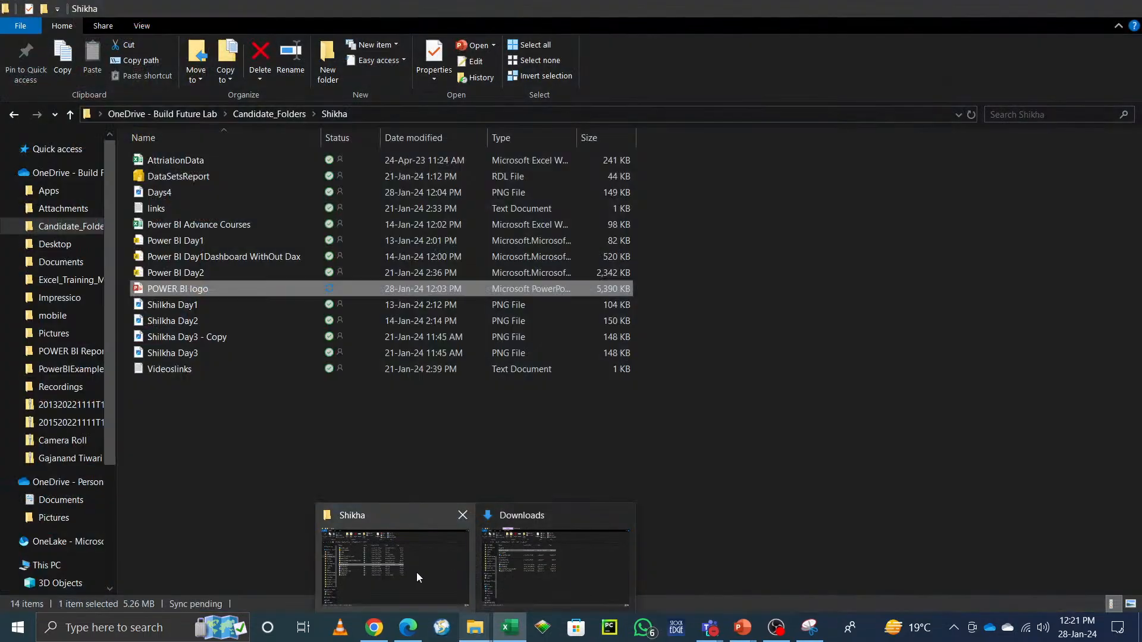
pyautogui.click(415, 572)
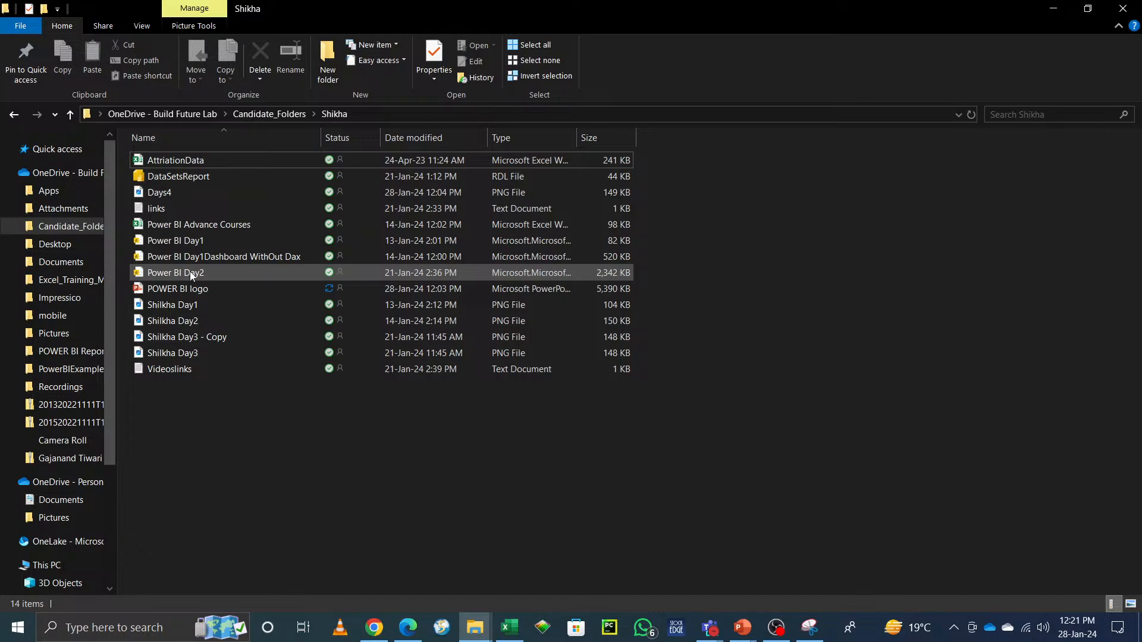
pyautogui.doubleClick(192, 273)
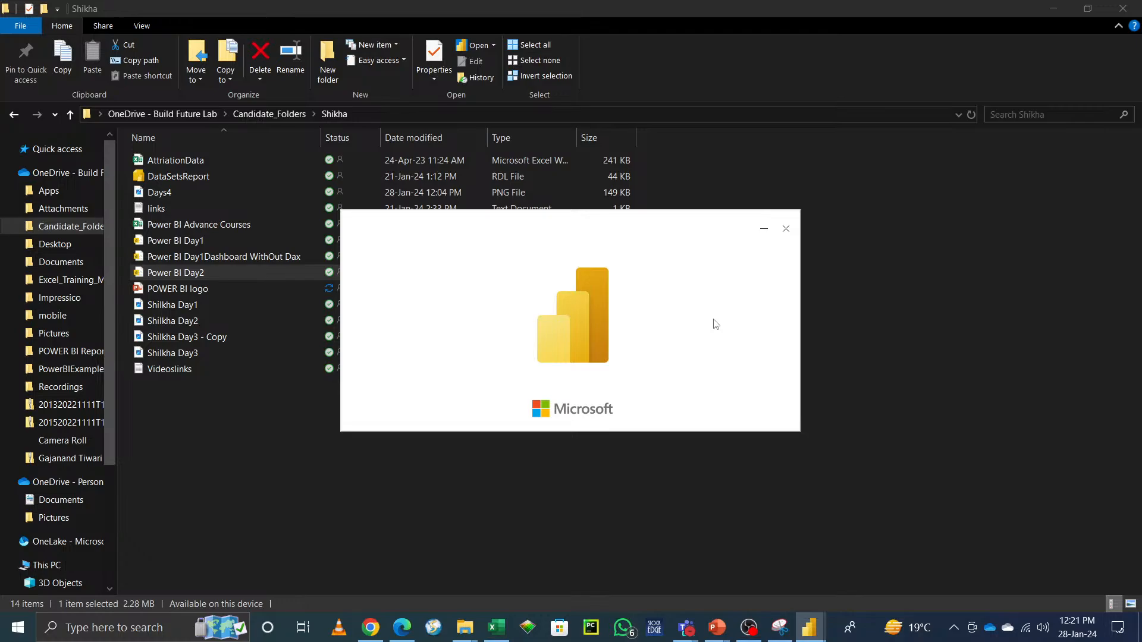
# Step: Browse the POWER BI Reports and Candidate_Folders folders, then switch to the opened Power BI Day2 report
pyautogui.click(80, 356)
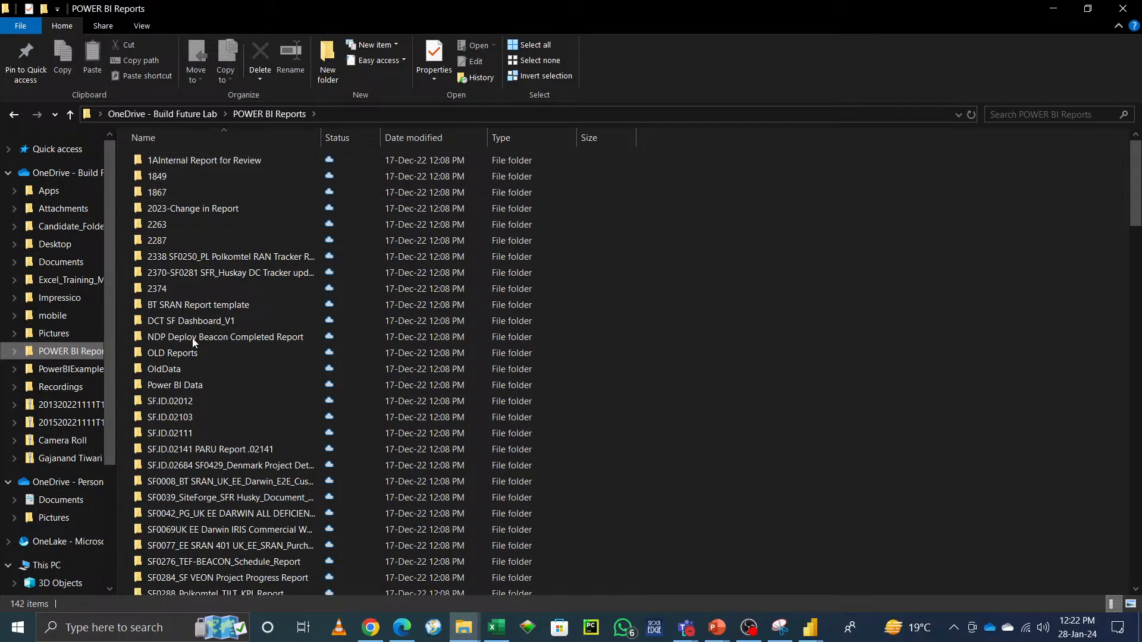
pyautogui.scroll(-6, 218, 508)
pyautogui.scroll(-20, 218, 509)
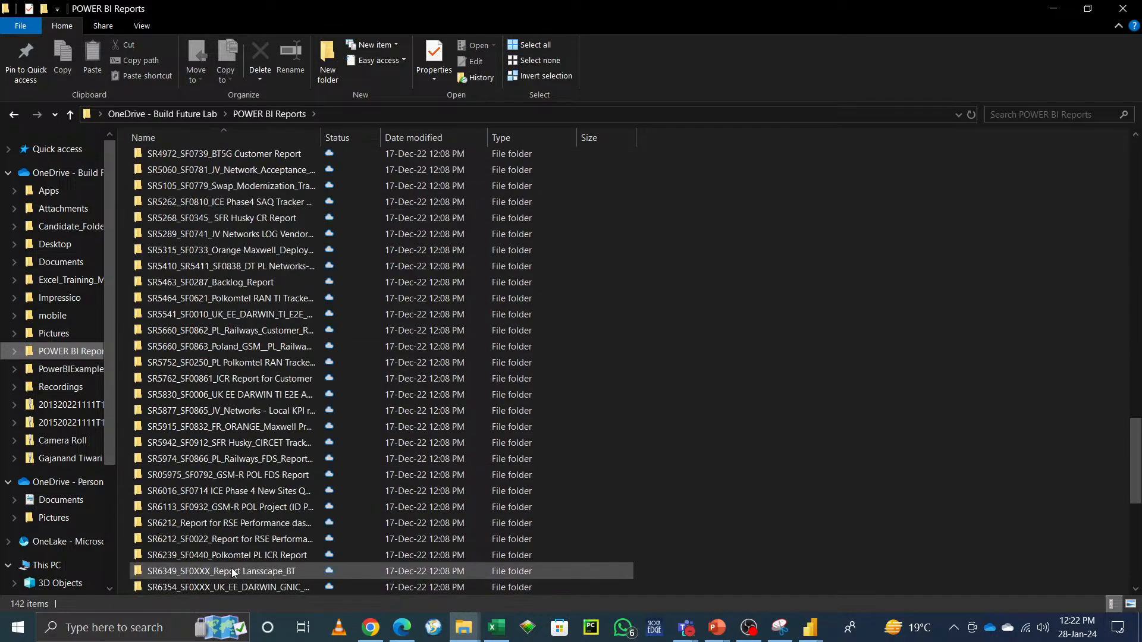
pyautogui.scroll(20, 231, 571)
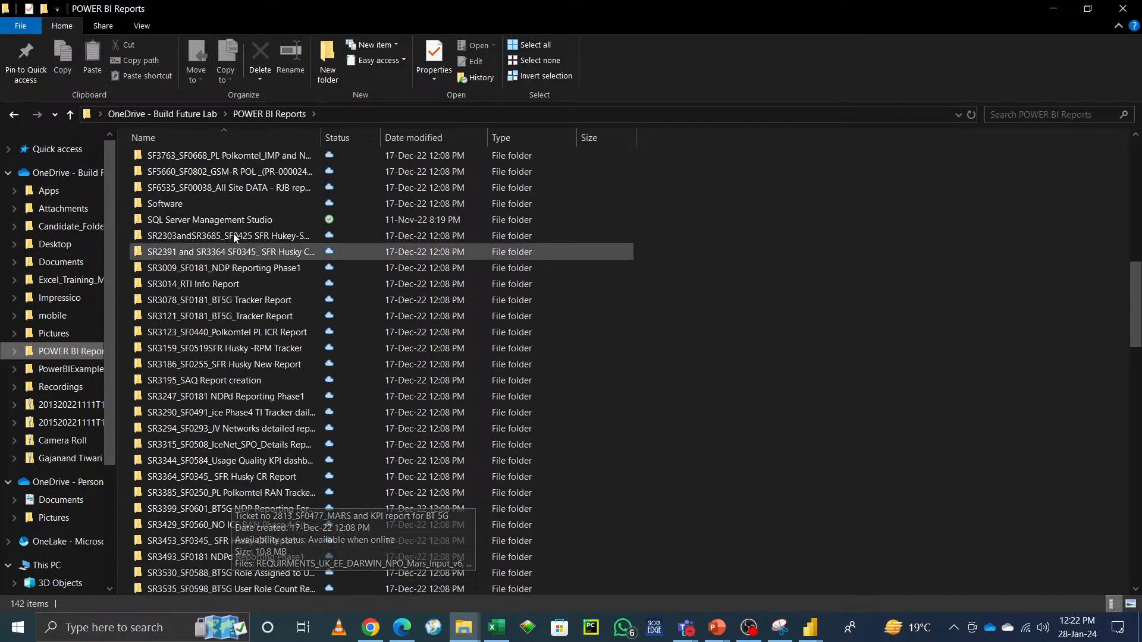
pyautogui.doubleClick(237, 155)
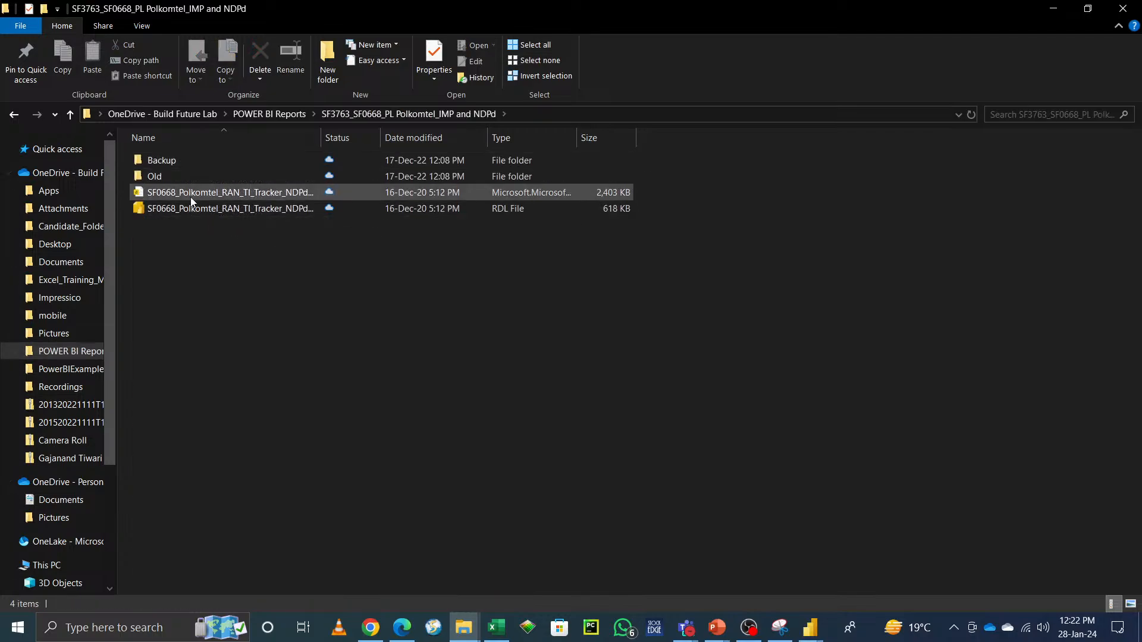
pyautogui.click(55, 229)
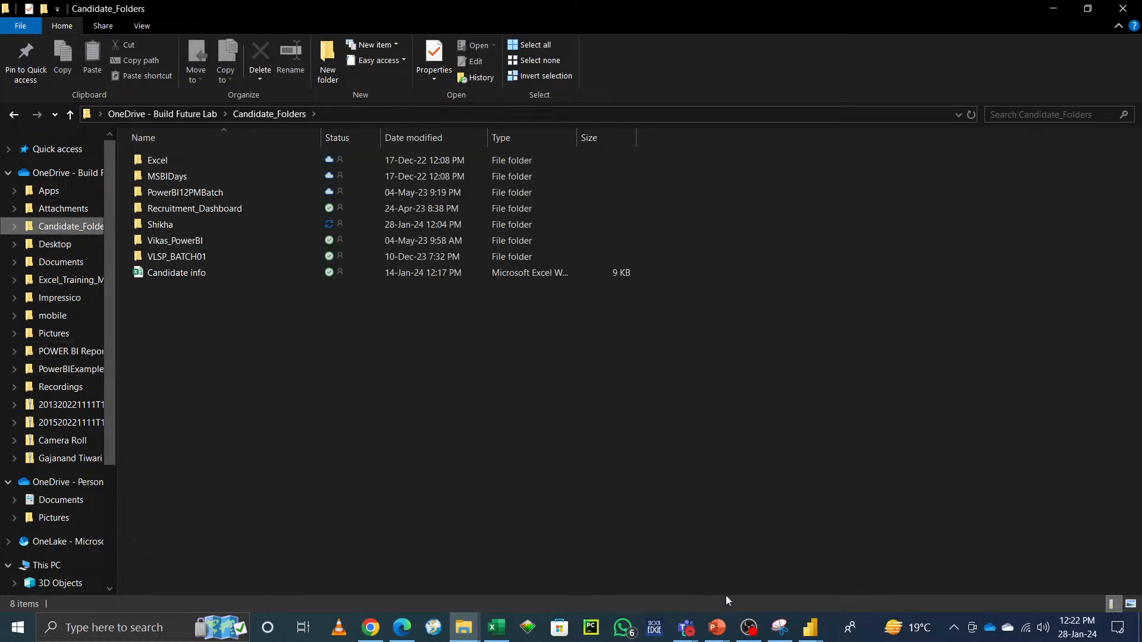
pyautogui.moveTo(814, 635)
pyautogui.click(889, 576)
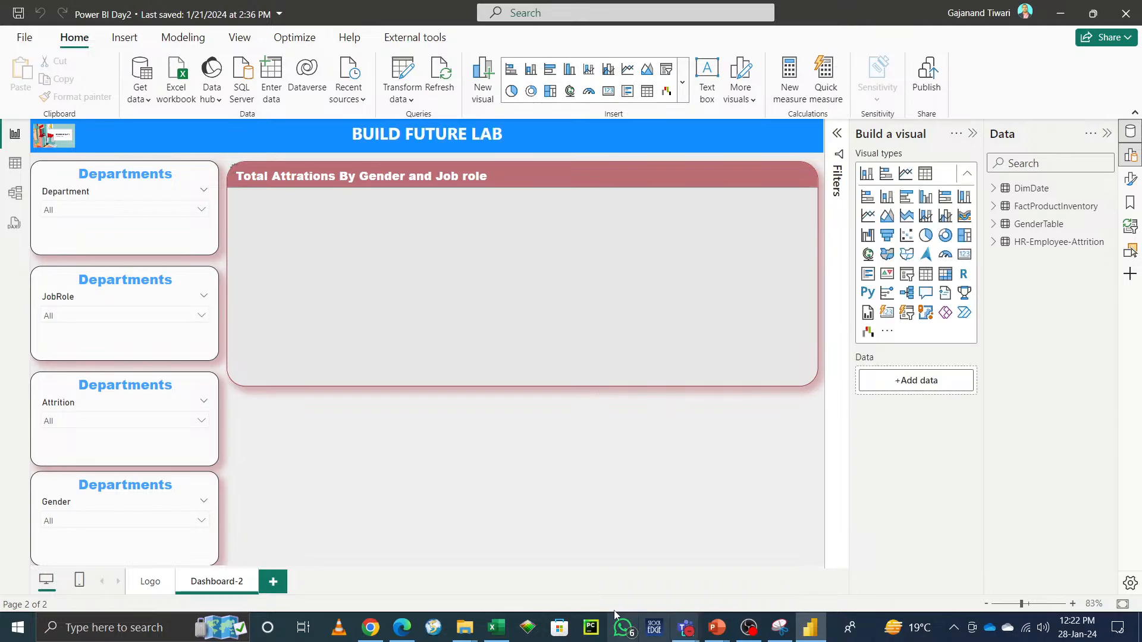
# Step: Review the course outline topics down to the DAX section, then return to the Power BI Day2 report
pyautogui.moveTo(499, 631)
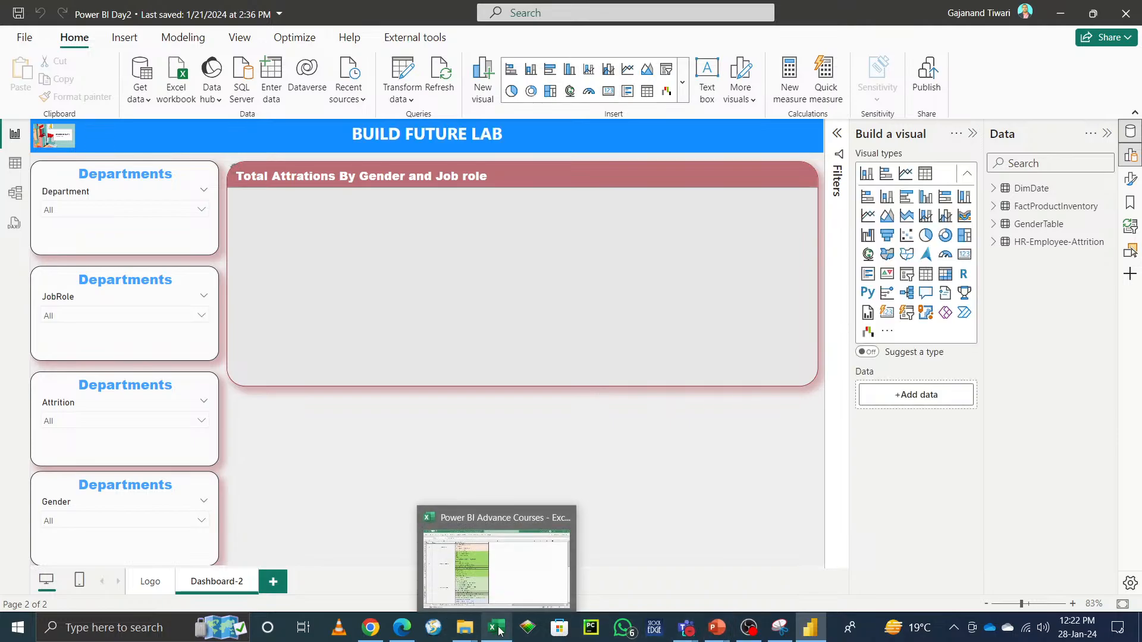
pyautogui.click(501, 583)
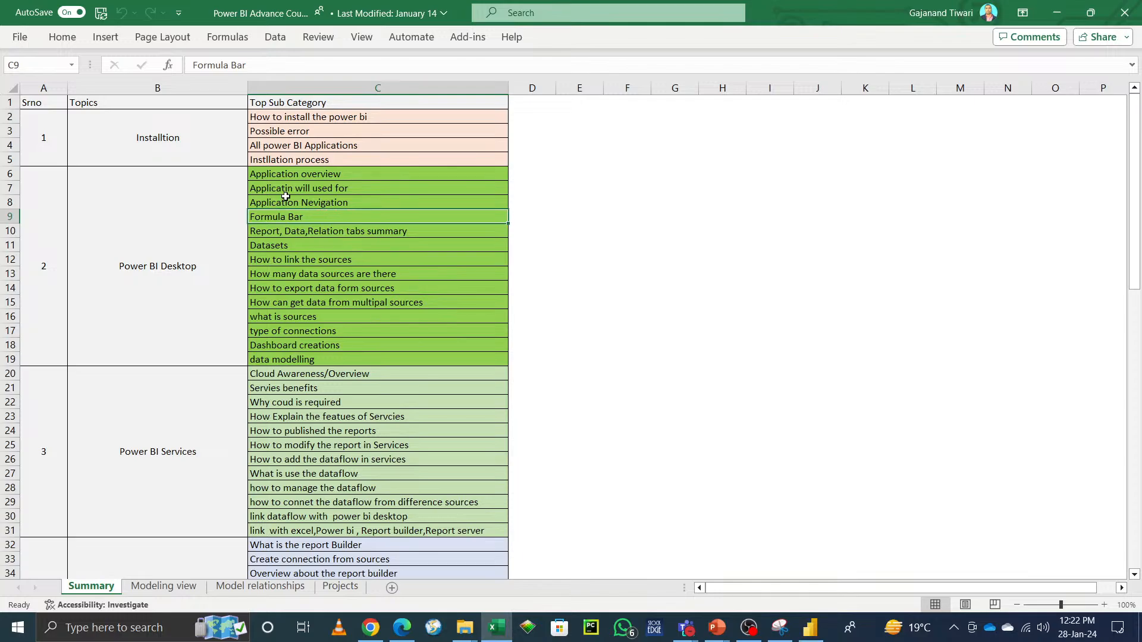
pyautogui.scroll(-11, 355, 419)
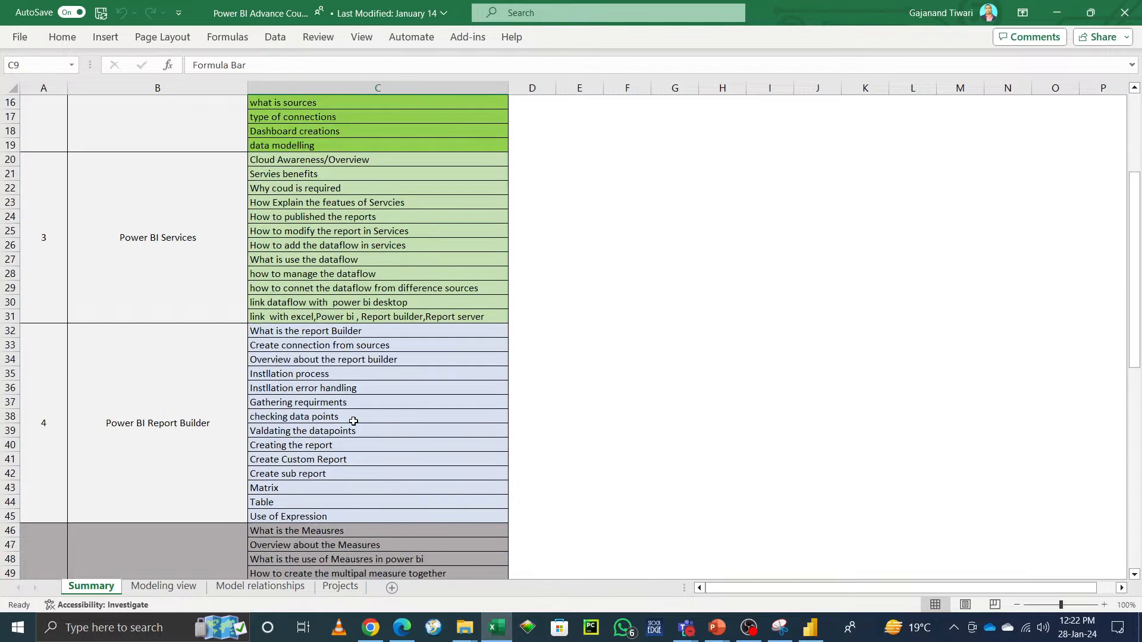
pyautogui.scroll(-9, 356, 444)
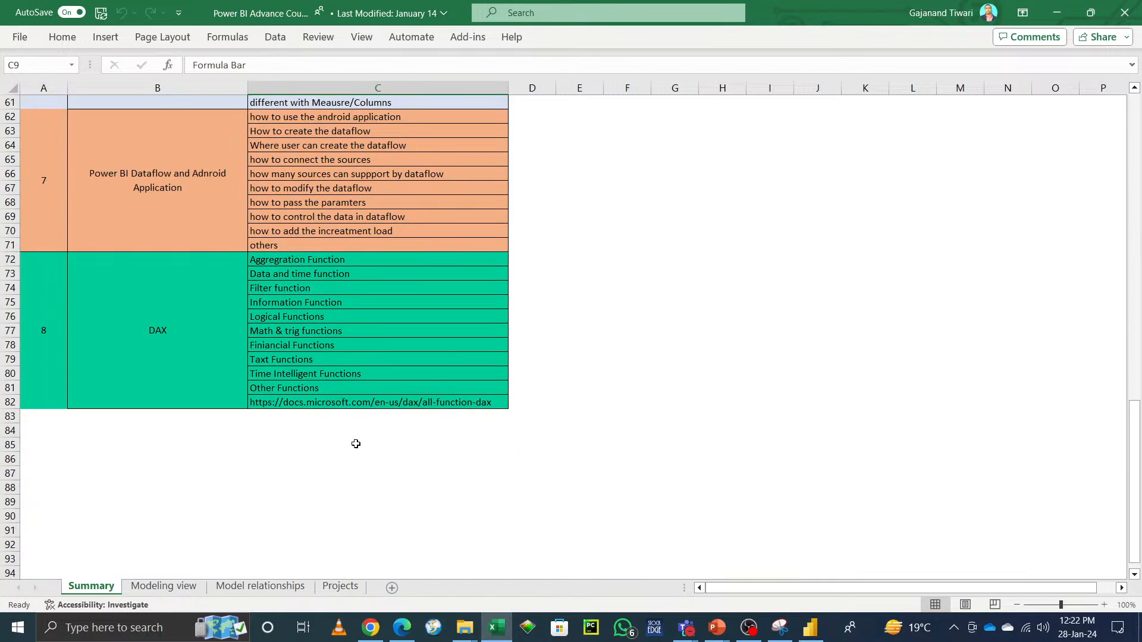
pyautogui.scroll(20, 356, 443)
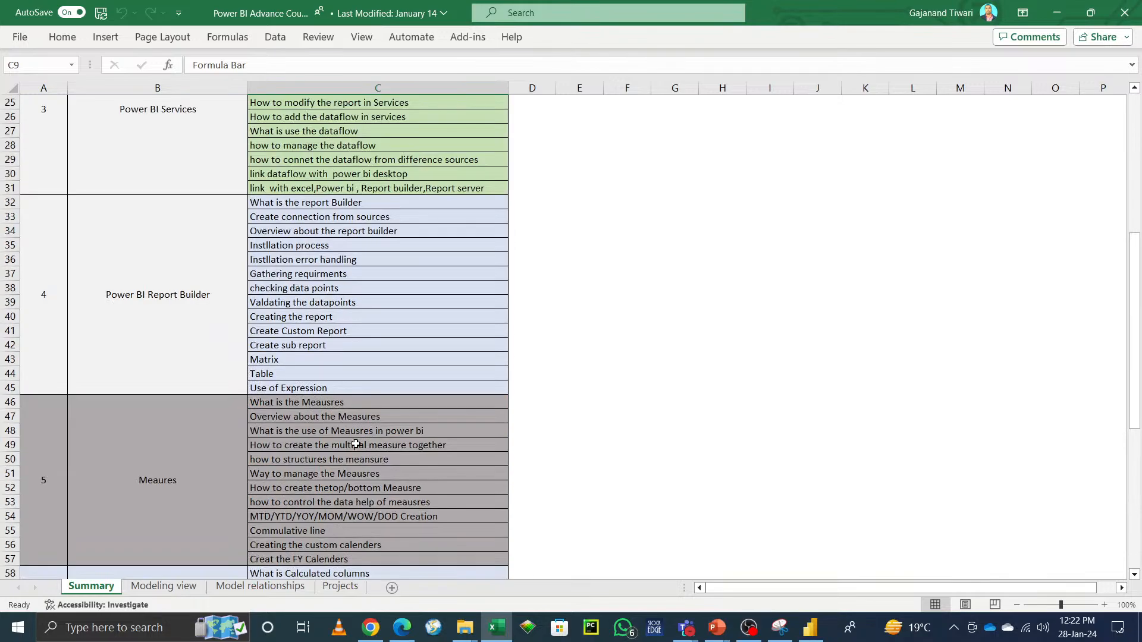
pyautogui.click(1054, 13)
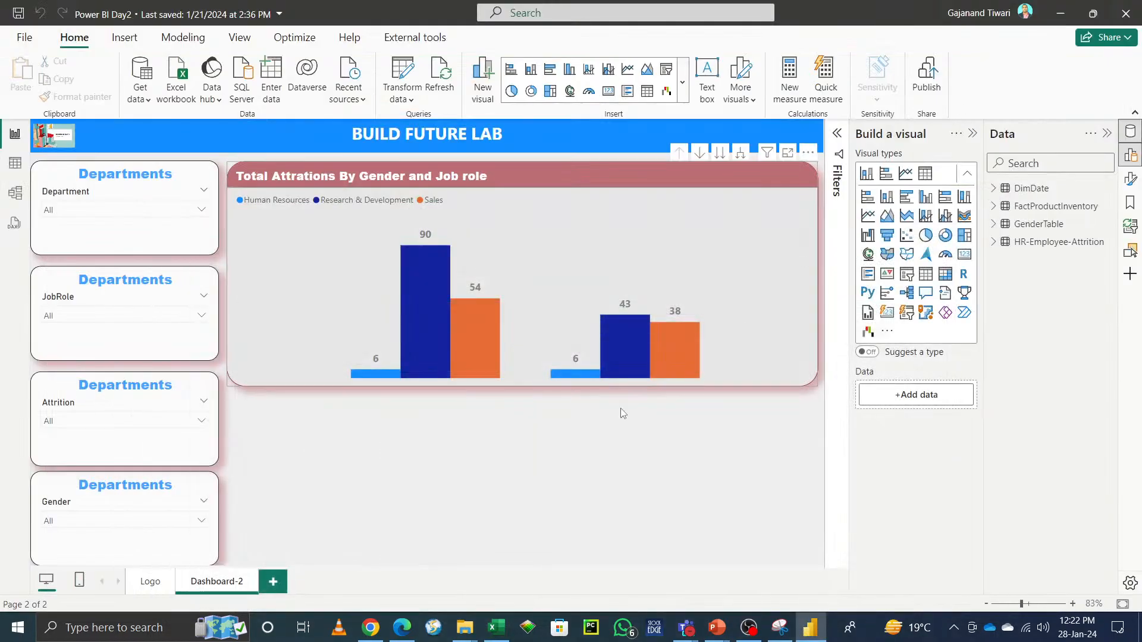
# Step: Add a new report page and write a measure Total = SUM('HR-Employee-Attrition'[PercentSalaryHike])
pyautogui.click(273, 583)
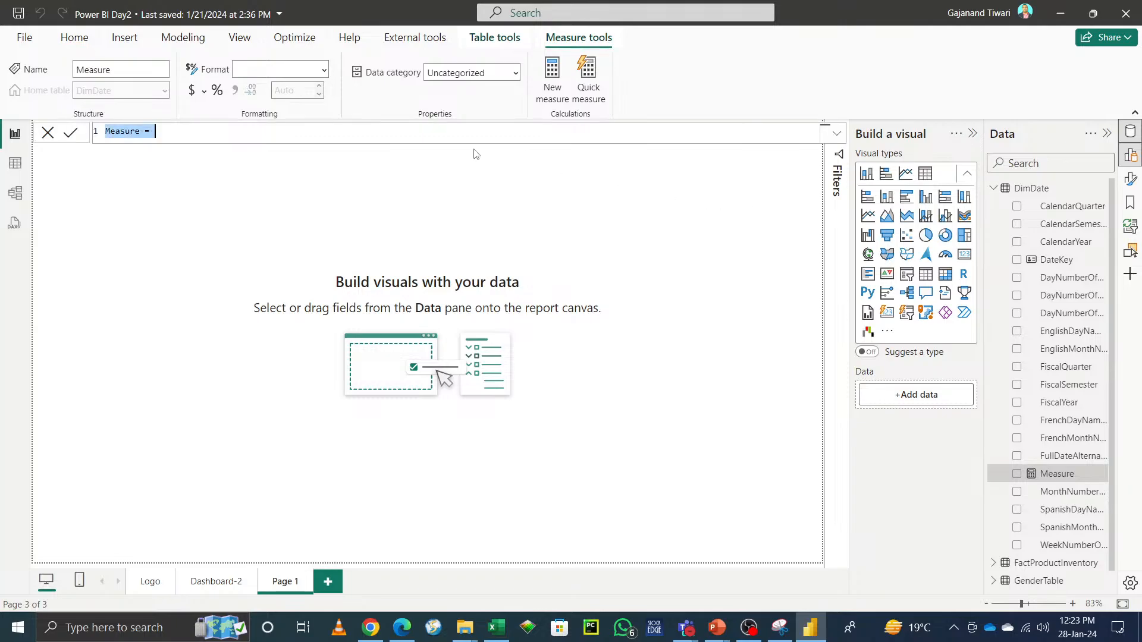
pyautogui.write('Total  = sum')
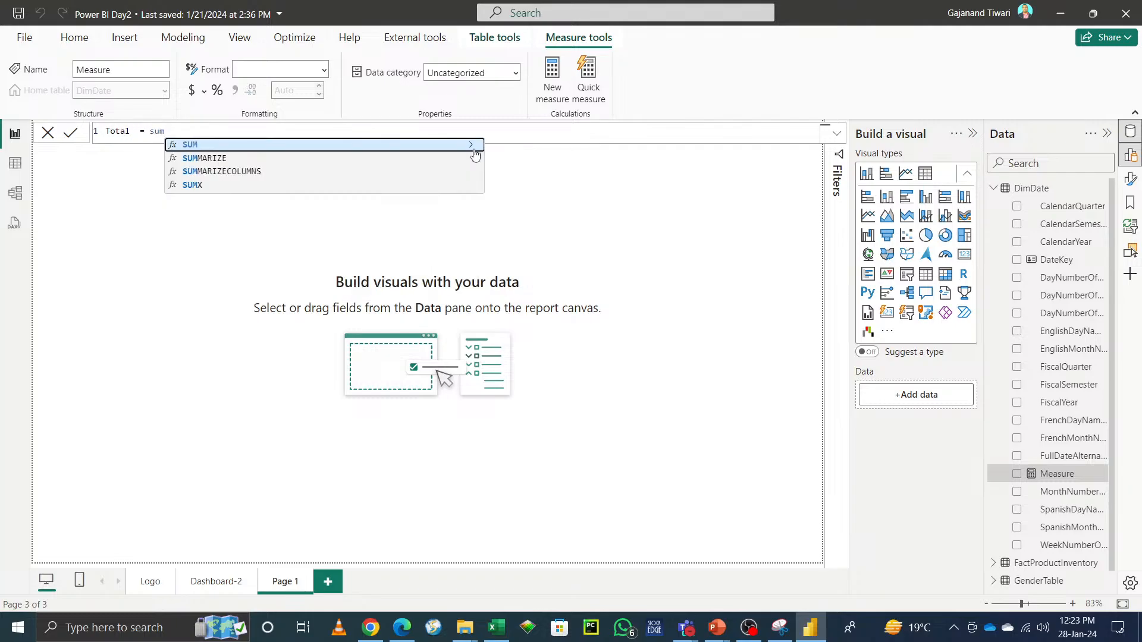
pyautogui.press('Tab')
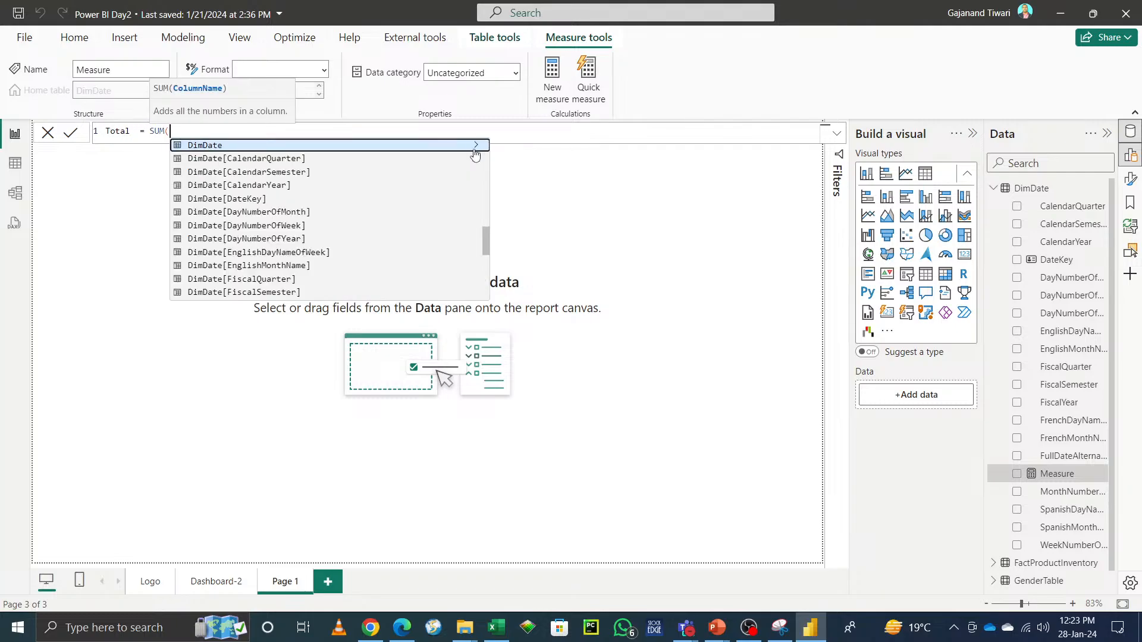
pyautogui.scroll(10, 475, 150)
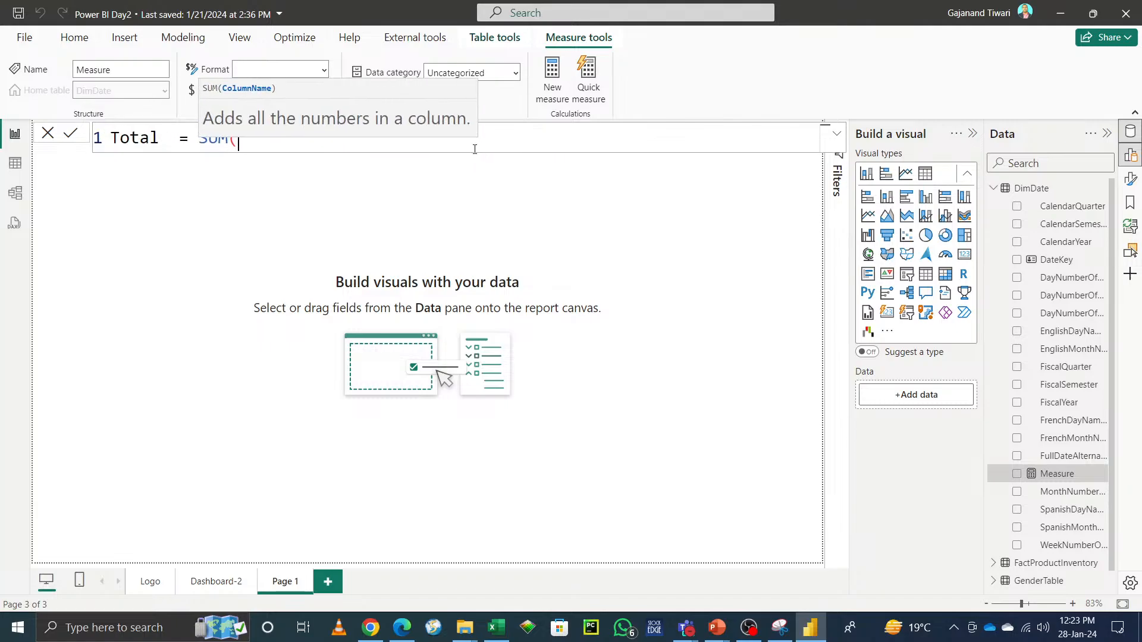
pyautogui.scroll(5, 475, 149)
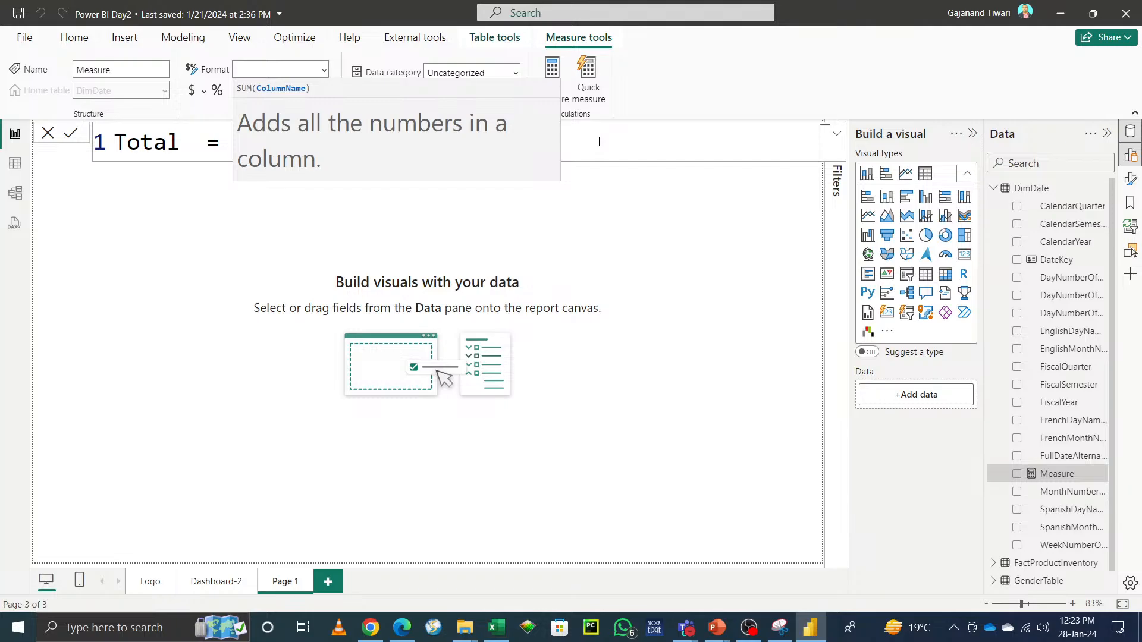
pyautogui.scroll(-4, 599, 142)
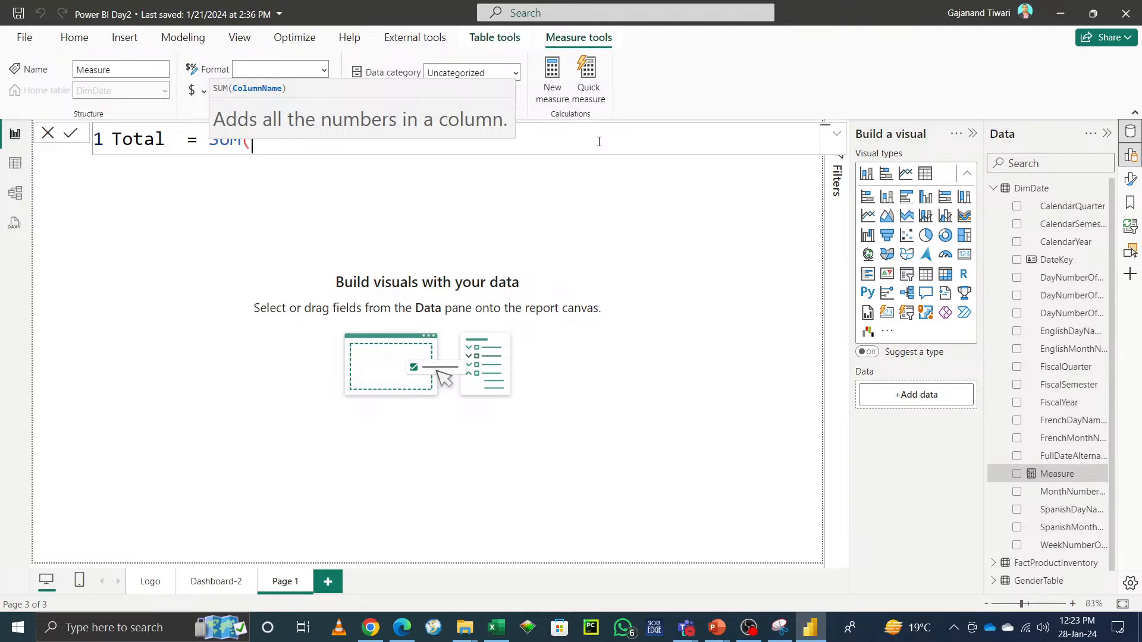
pyautogui.write('sal')
pyautogui.press('Tab')
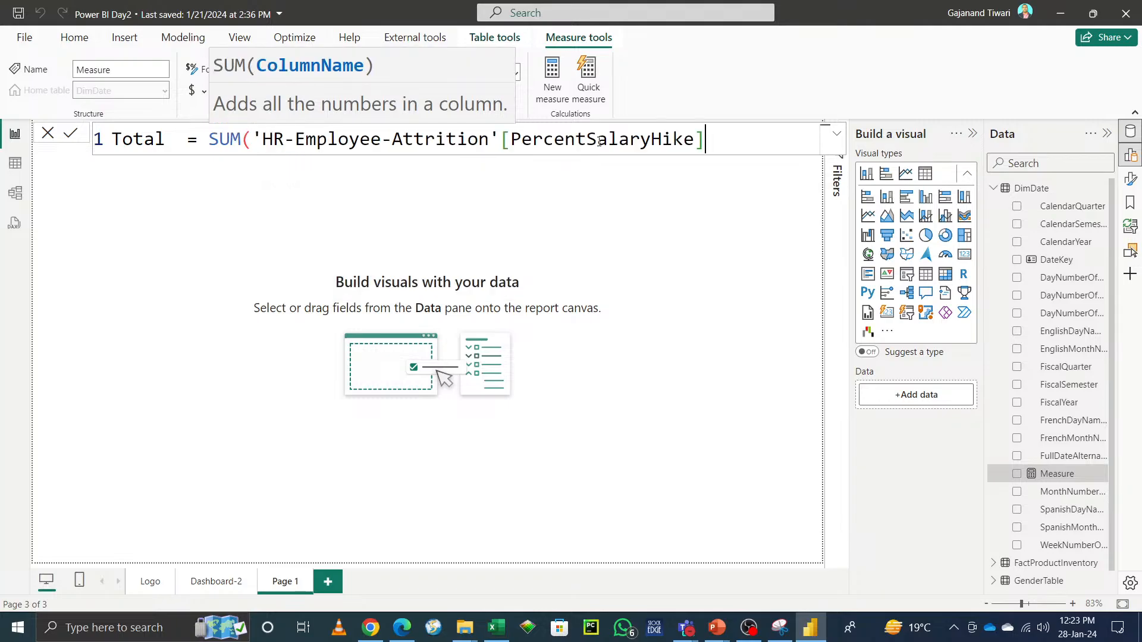
pyautogui.write(')')
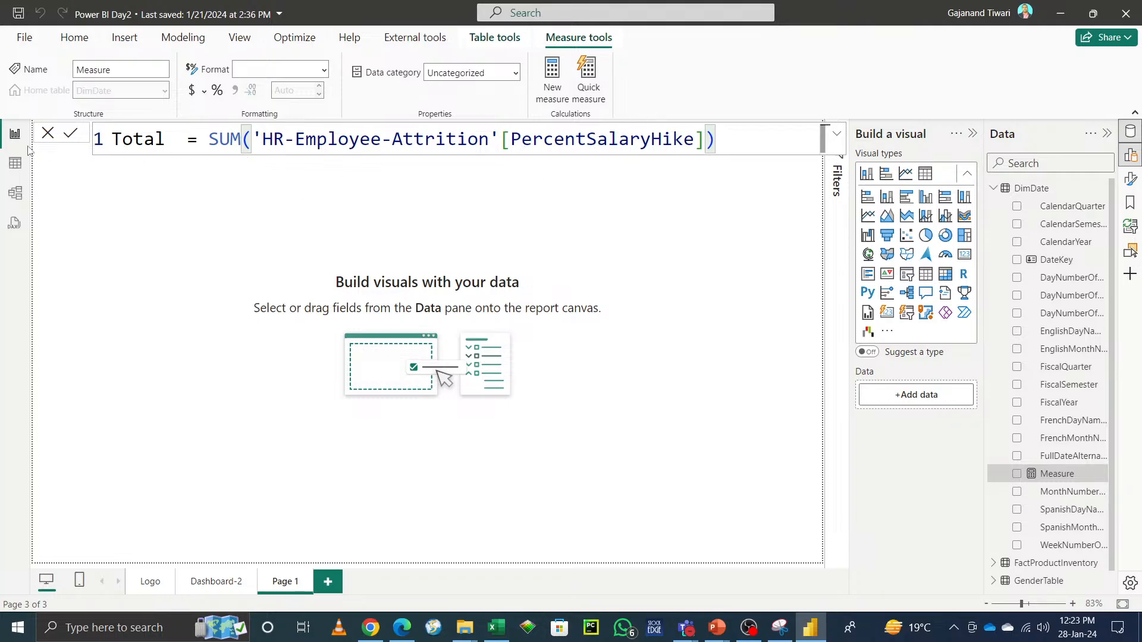
pyautogui.click(665, 194)
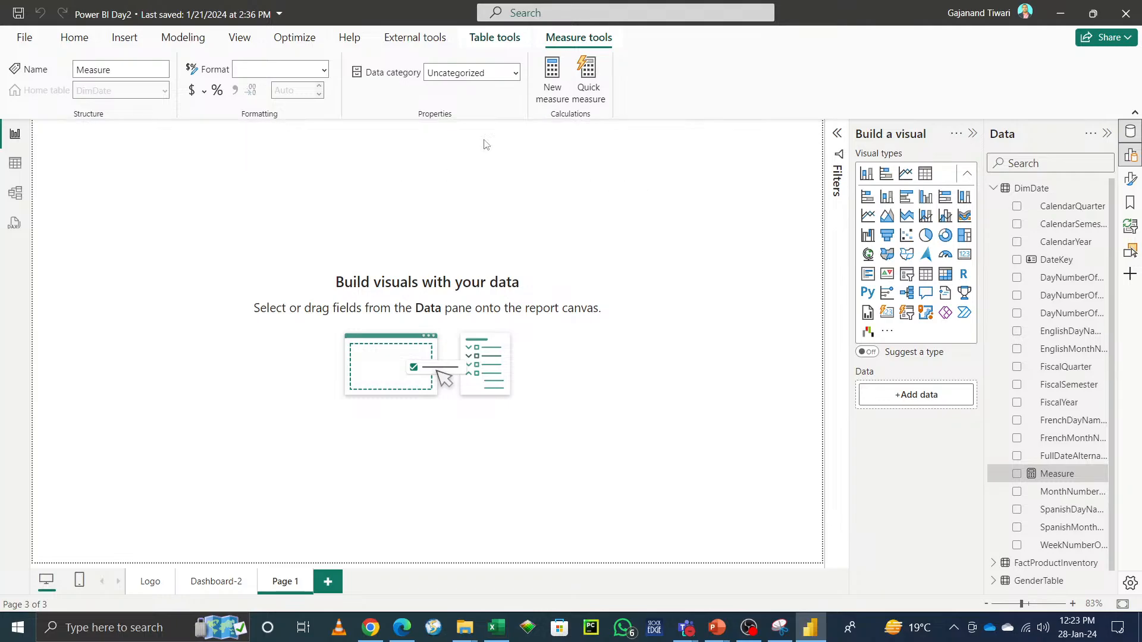
# Step: Close the Power BI Day2 report and Power BI Desktop
pyautogui.click(1129, 15)
pyautogui.click(632, 345)
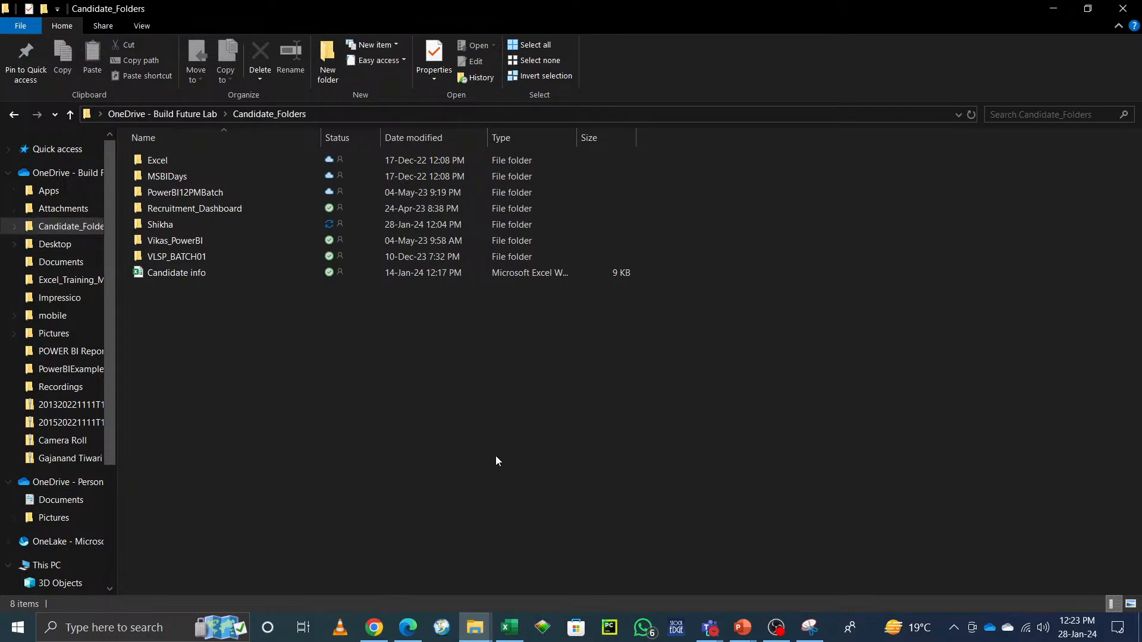
pyautogui.moveTo(373, 627)
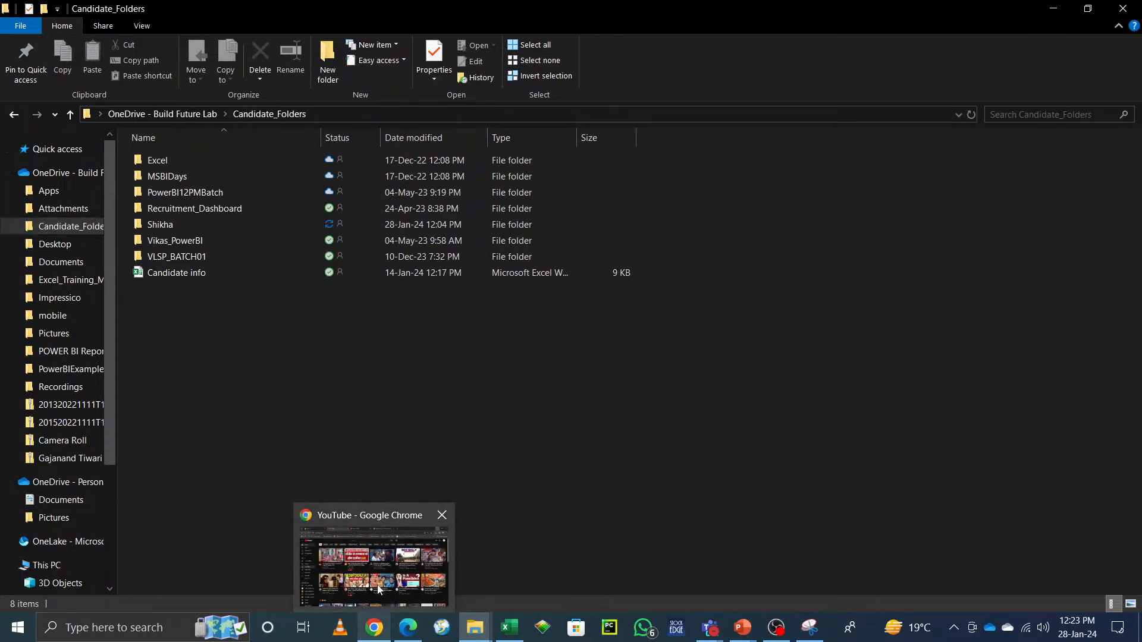
pyautogui.click(378, 589)
pyautogui.click(1062, 20)
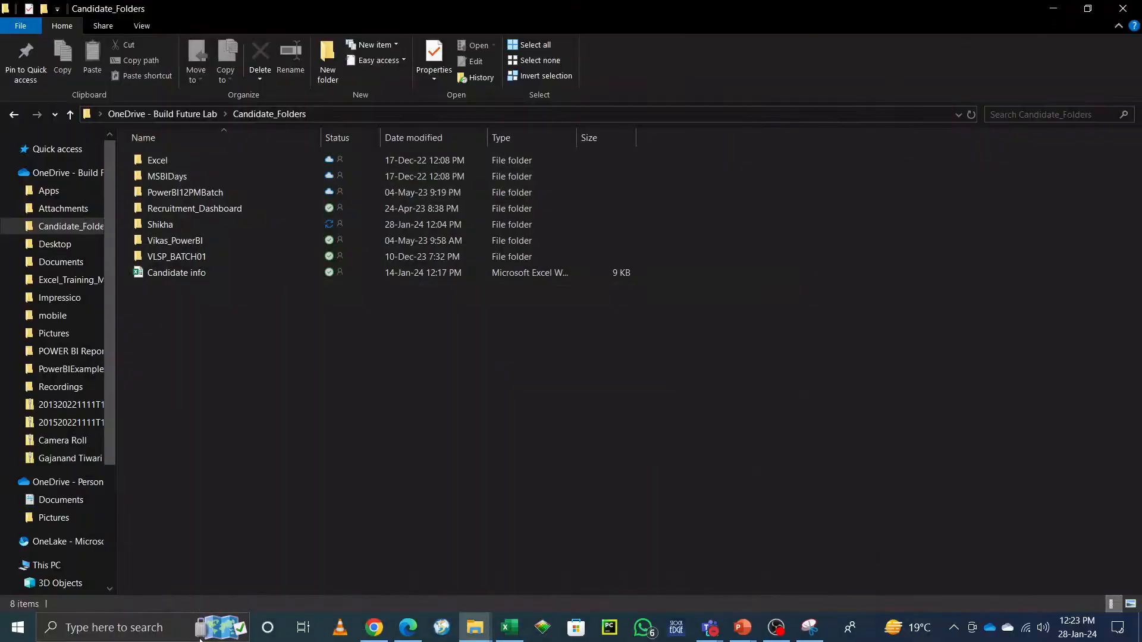
# Step: Search Windows for power and launch Power BI Desktop
pyautogui.click(107, 629)
pyautogui.write('er')
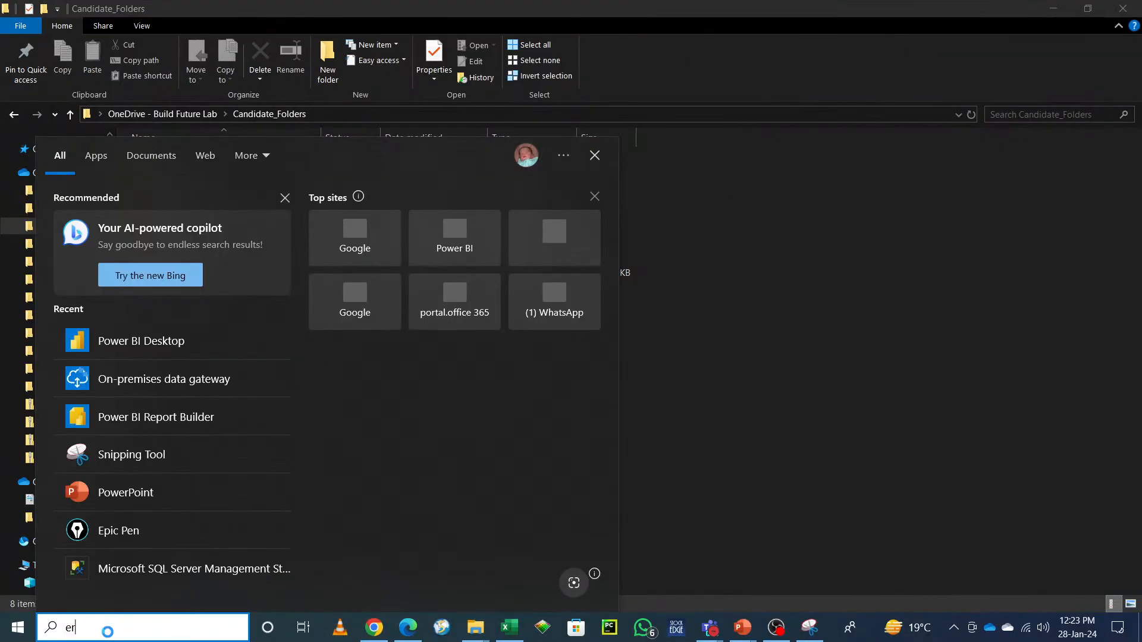
pyautogui.press('BackSpace')
pyautogui.press('BackSpace')
pyautogui.write('p')
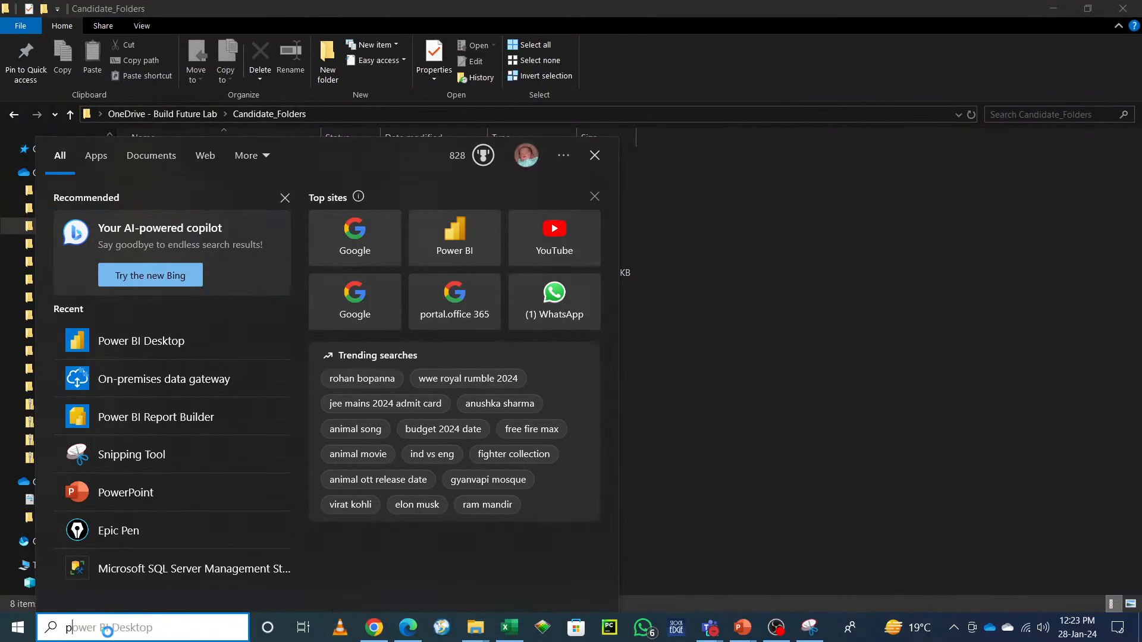
pyautogui.write('ower')
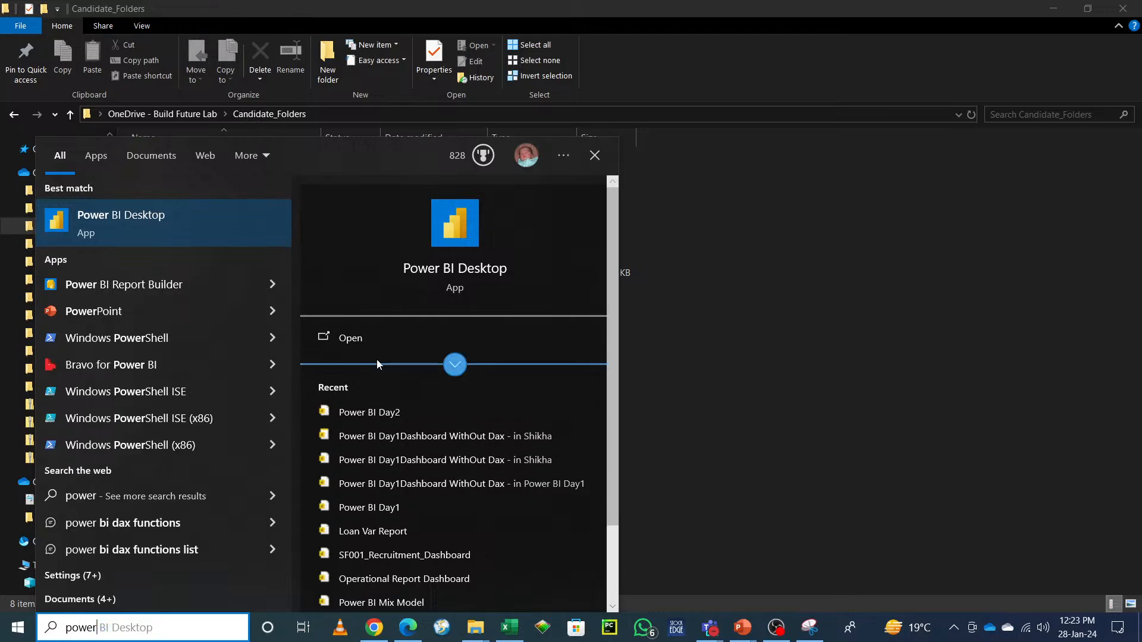
pyautogui.click(342, 338)
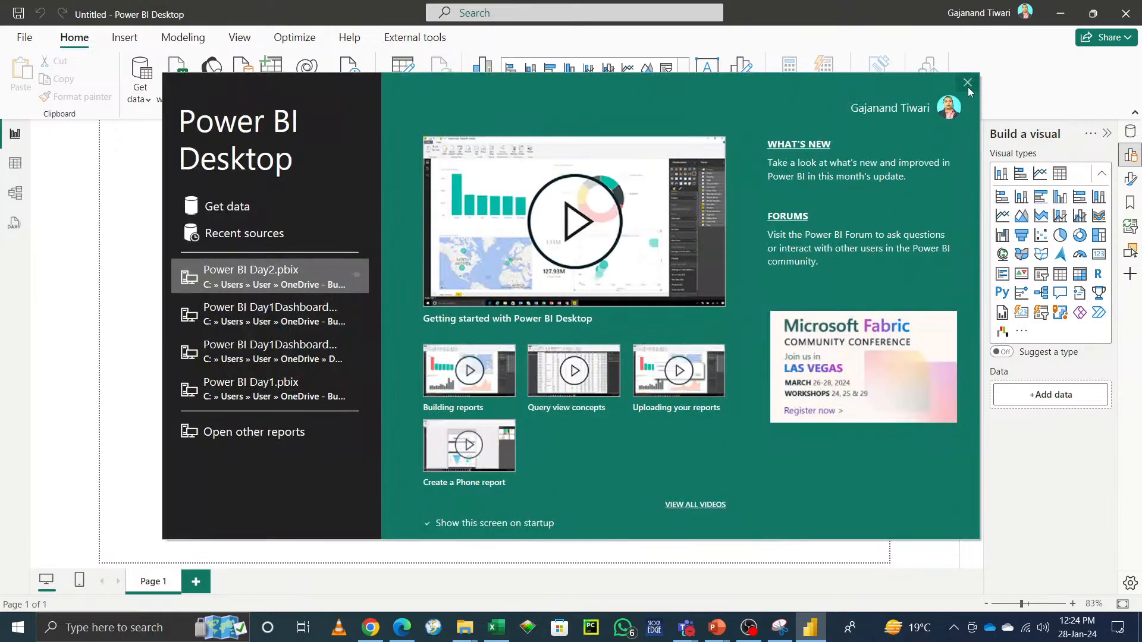
# Step: Load the sample financials table from Financial Sample.xlsx into Power Query Editor
pyautogui.click(970, 89)
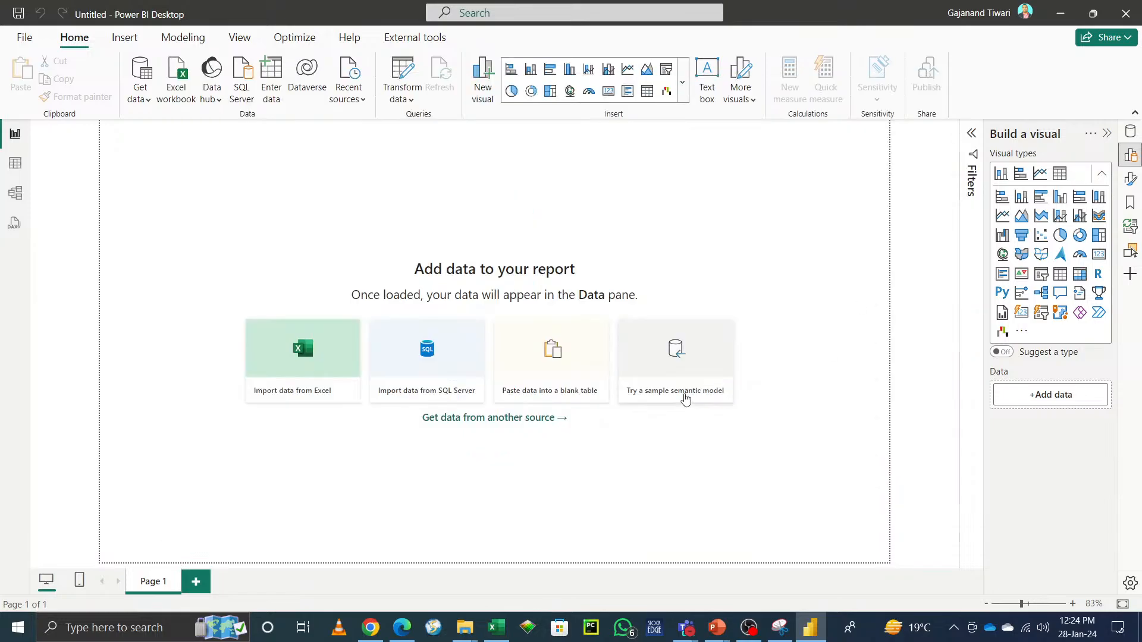
pyautogui.click(685, 398)
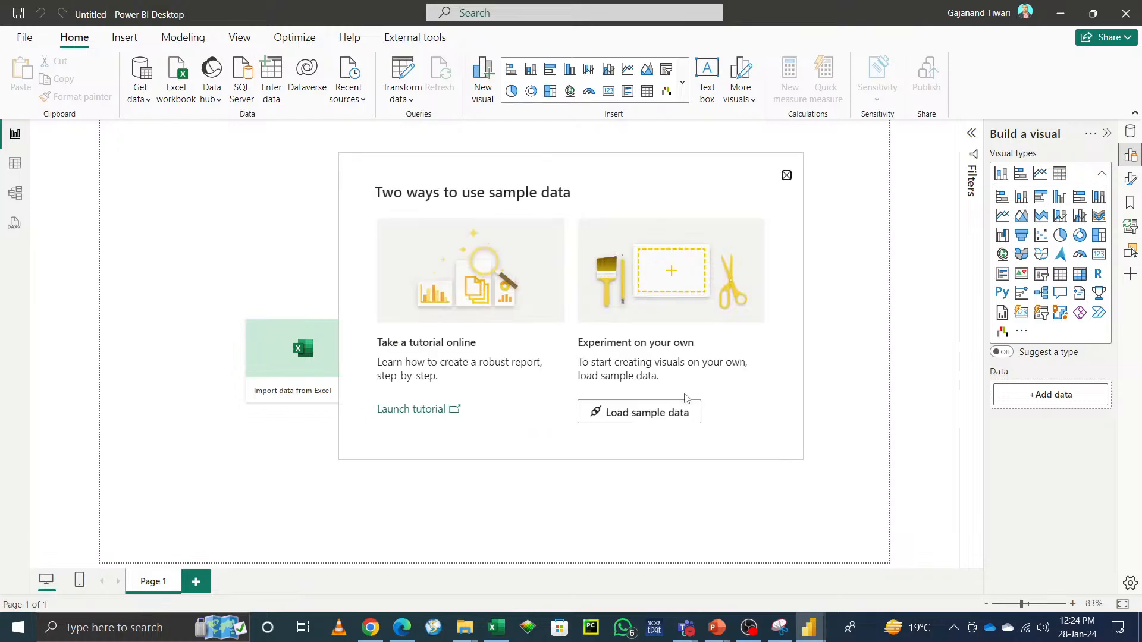
pyautogui.click(666, 428)
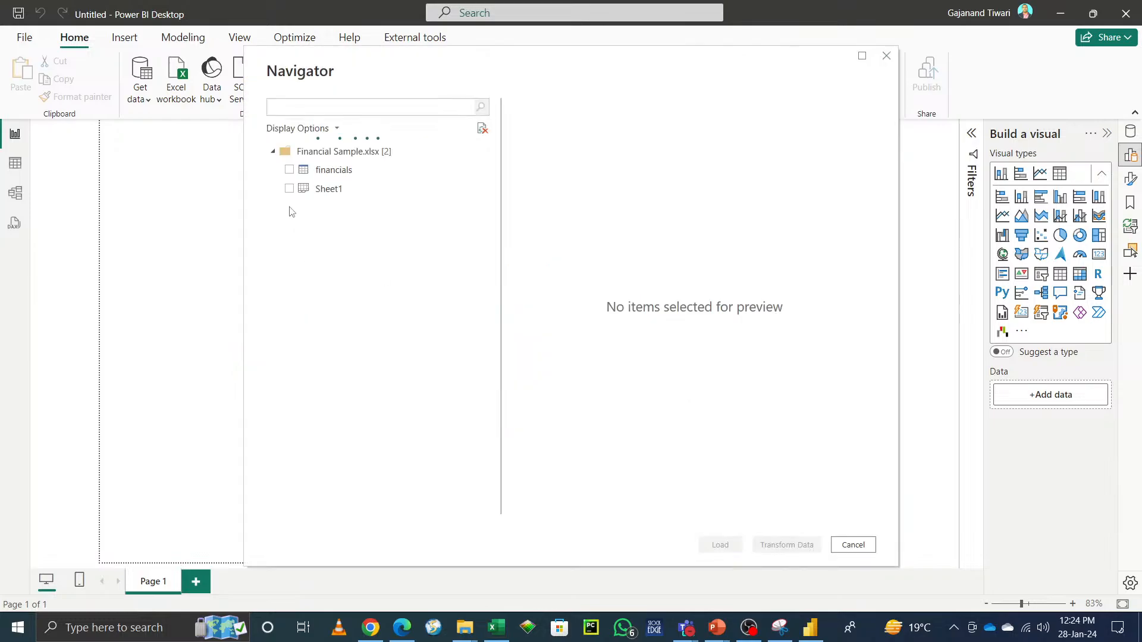
pyautogui.click(289, 171)
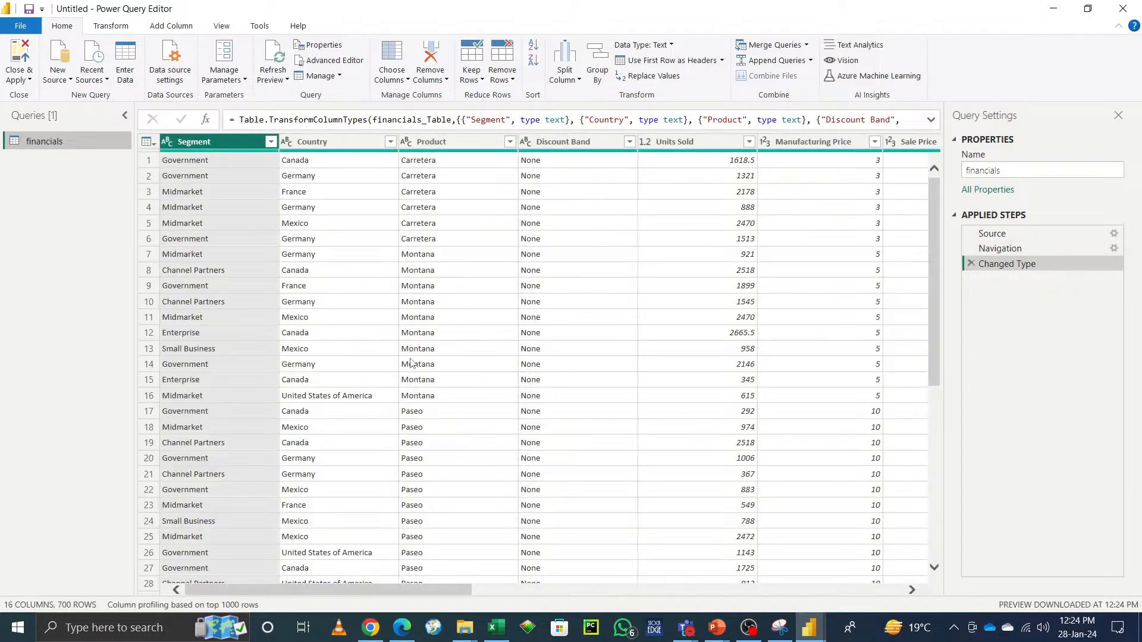
# Step: Copy the Excel file path from the financials query's Source step settings
pyautogui.click(1115, 237)
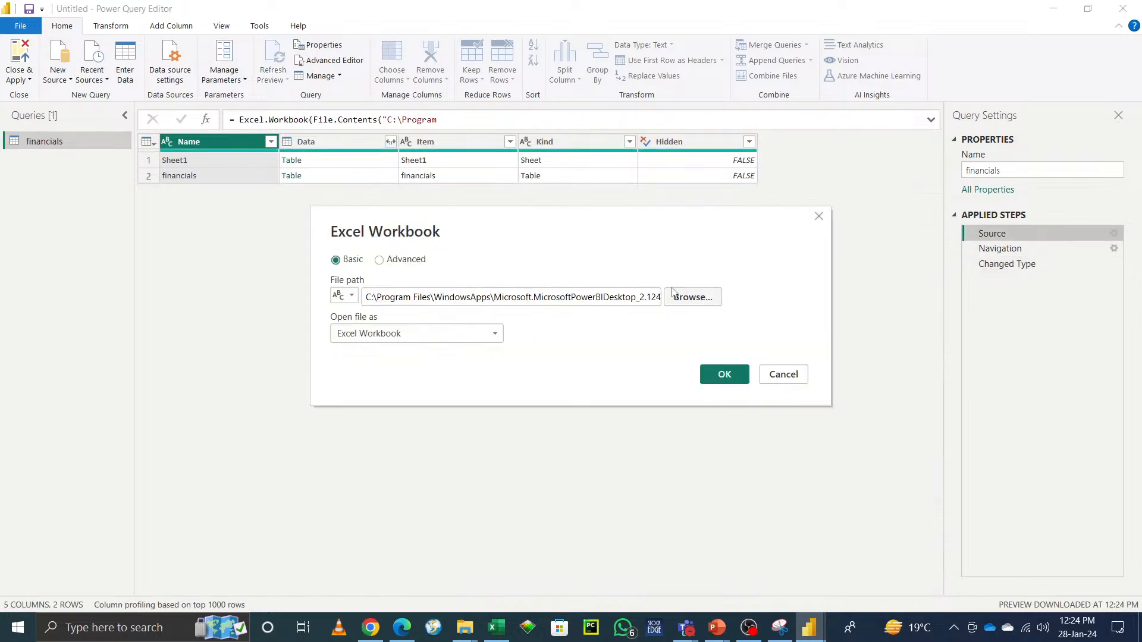
pyautogui.tripleClick(557, 295)
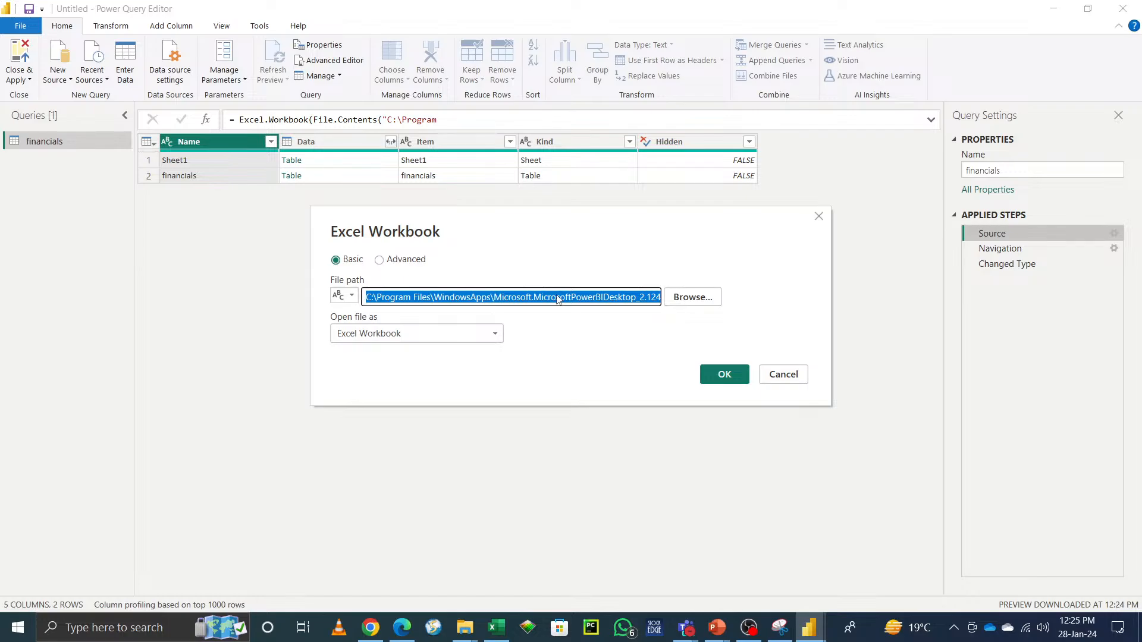
pyautogui.click(793, 376)
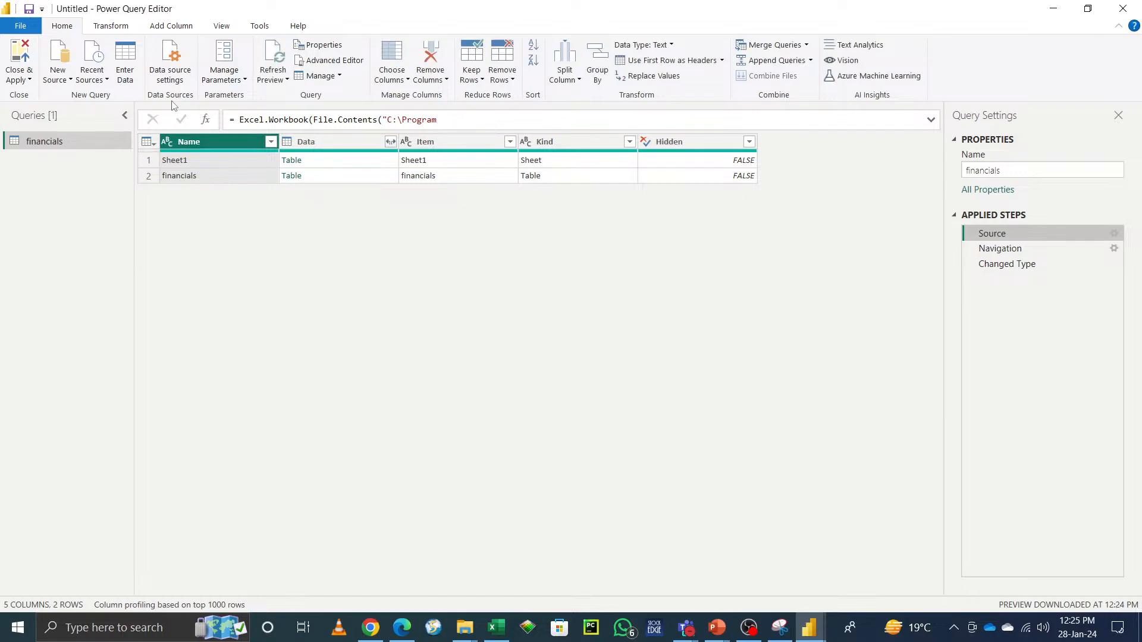
# Step: Create a parameter named Excelpath with the copied file path as current value, then close and apply
pyautogui.click(230, 50)
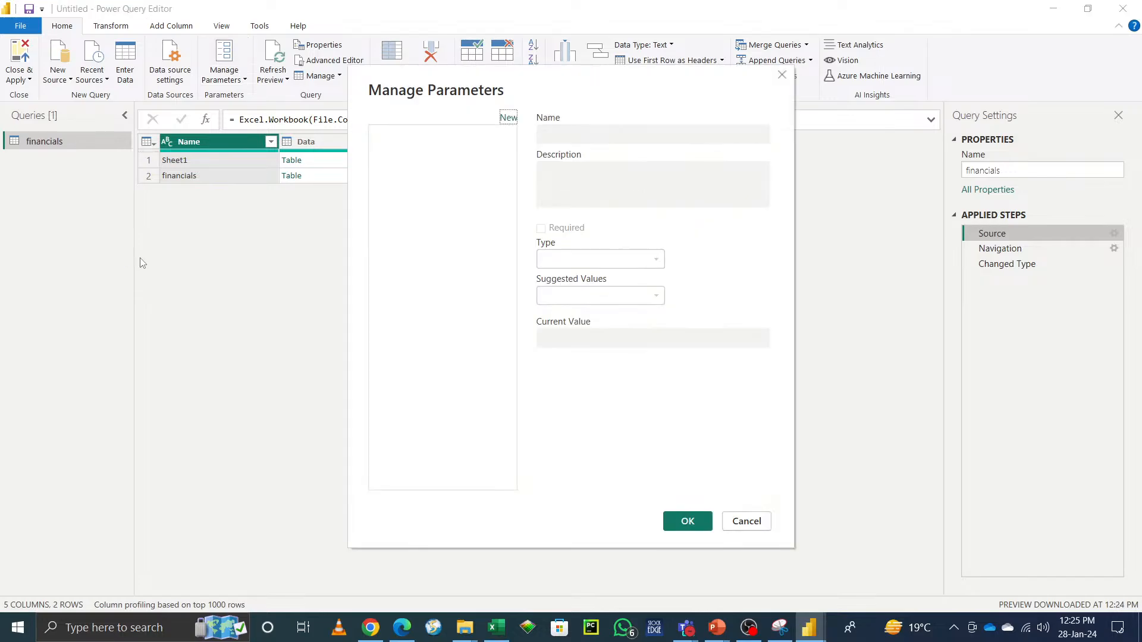
pyautogui.click(506, 119)
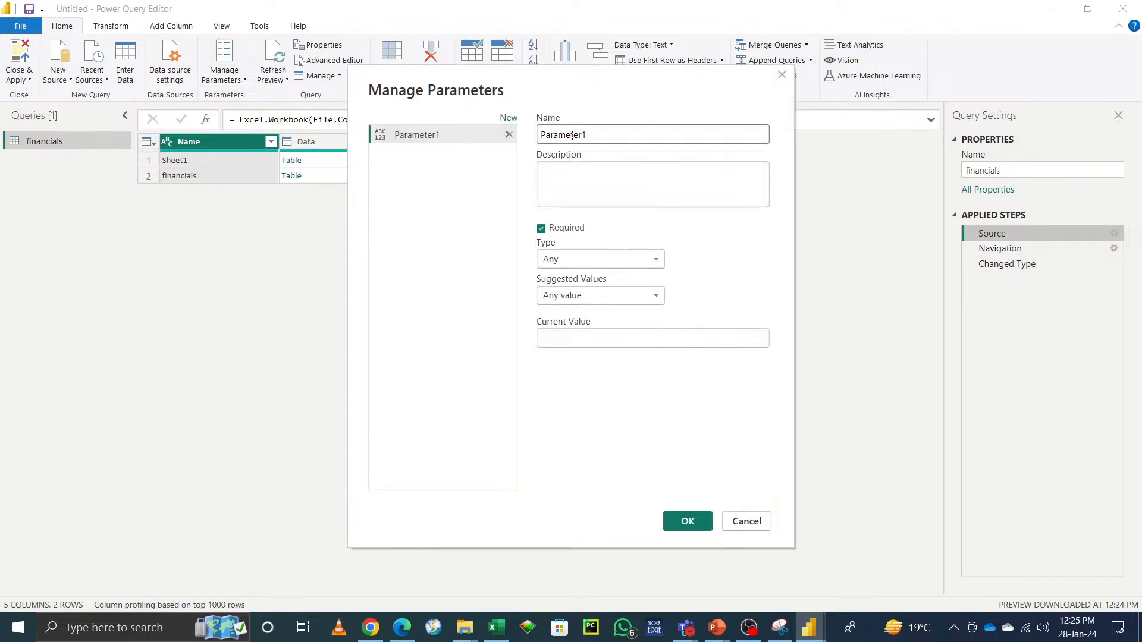
pyautogui.write('Excelpath')
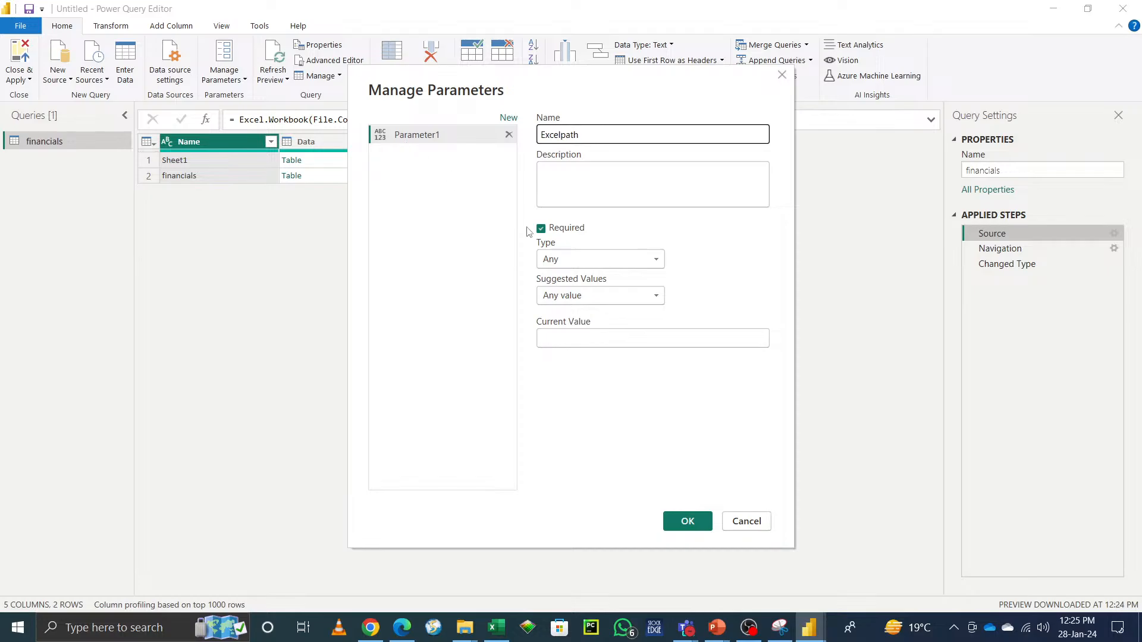
pyautogui.click(640, 337)
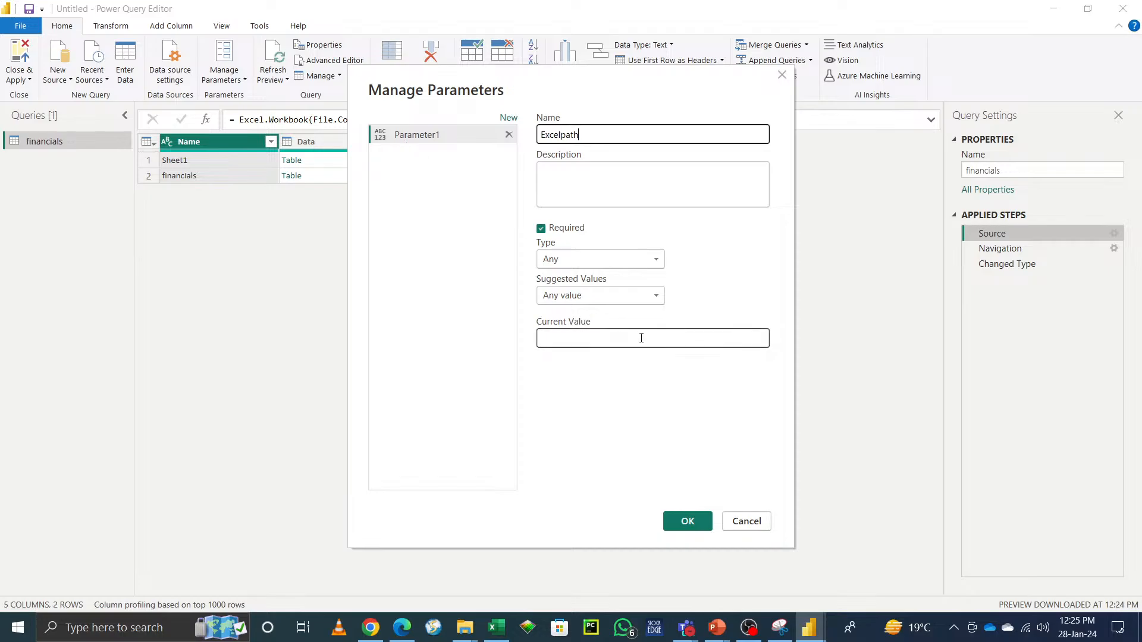
pyautogui.hotkey('ctrl', 'v')
pyautogui.click(688, 521)
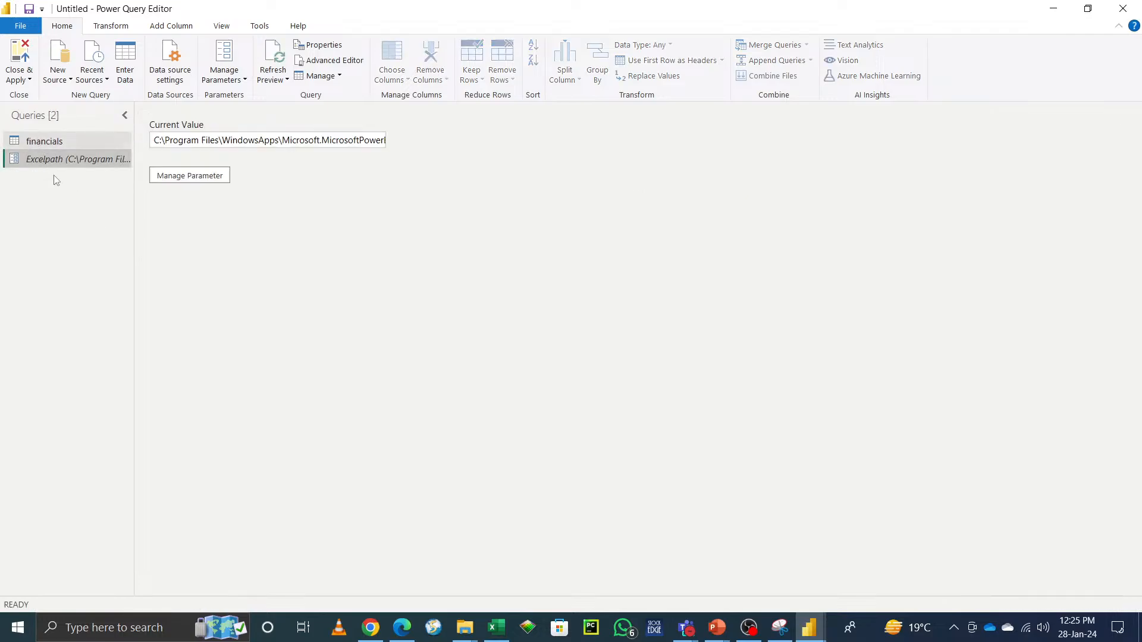
pyautogui.click(19, 80)
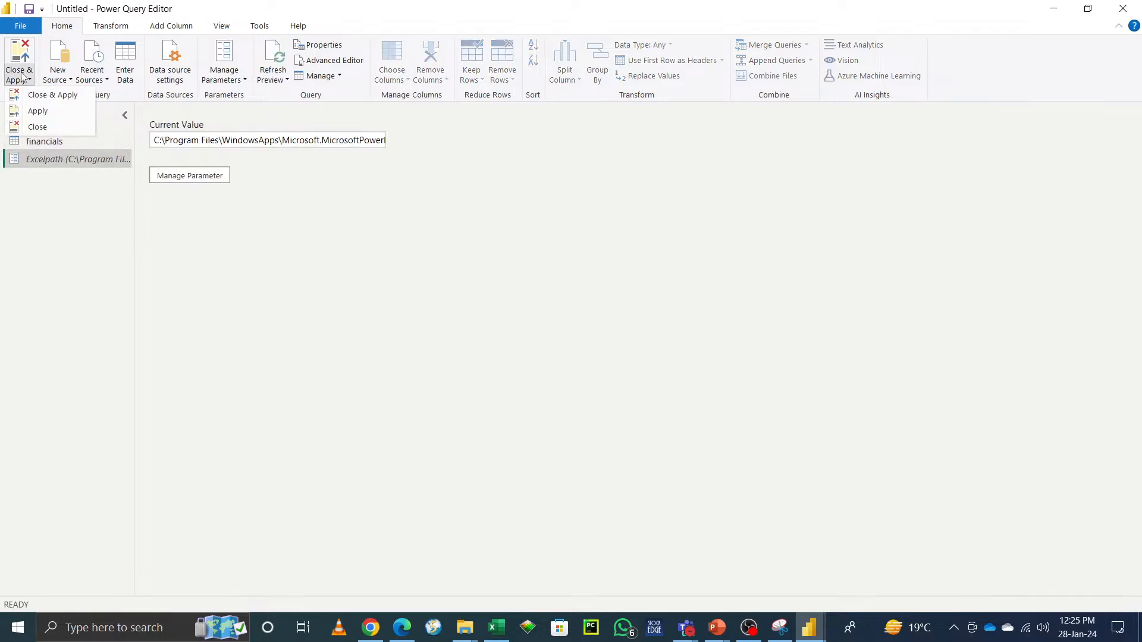
pyautogui.click(37, 94)
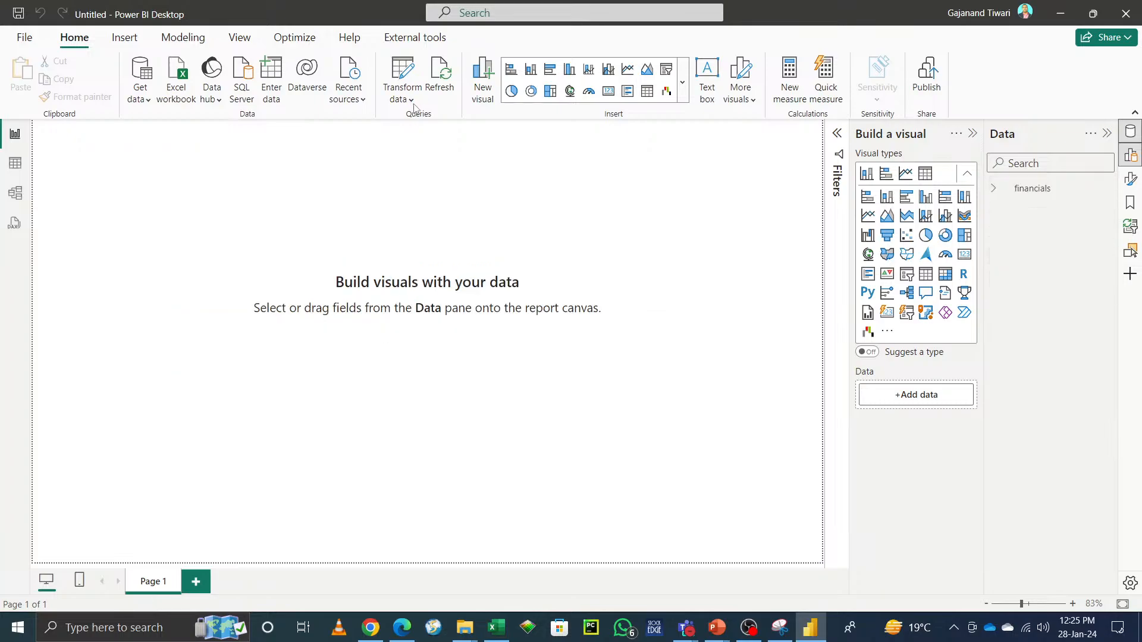
# Step: Review the Excel source's file path in Data source settings, then reopen Power Query Editor
pyautogui.click(413, 103)
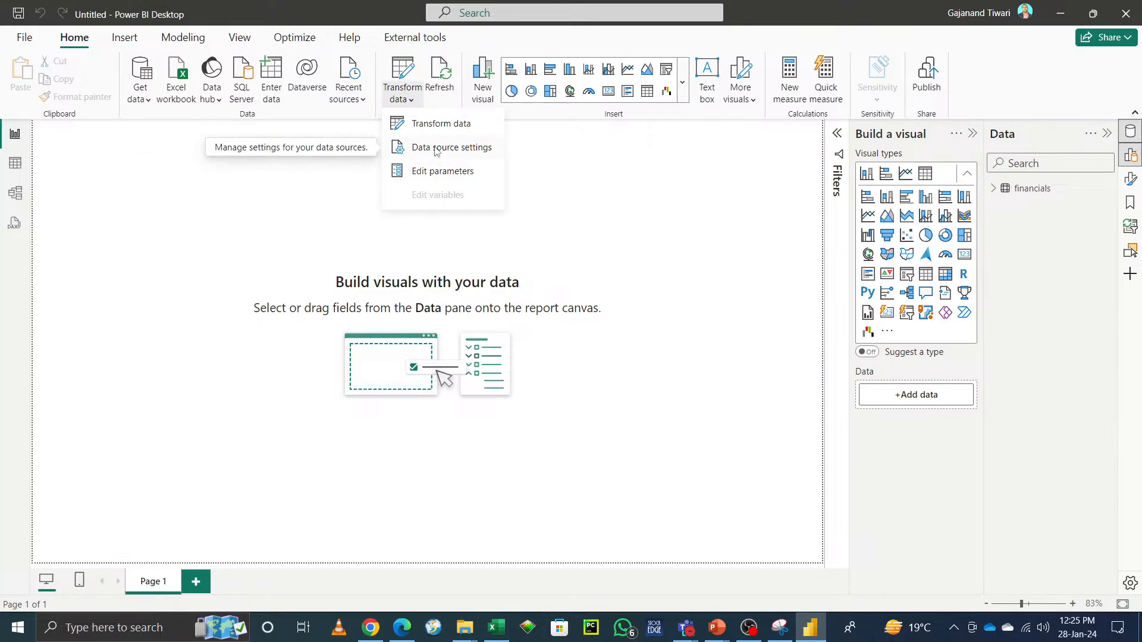
pyautogui.click(436, 154)
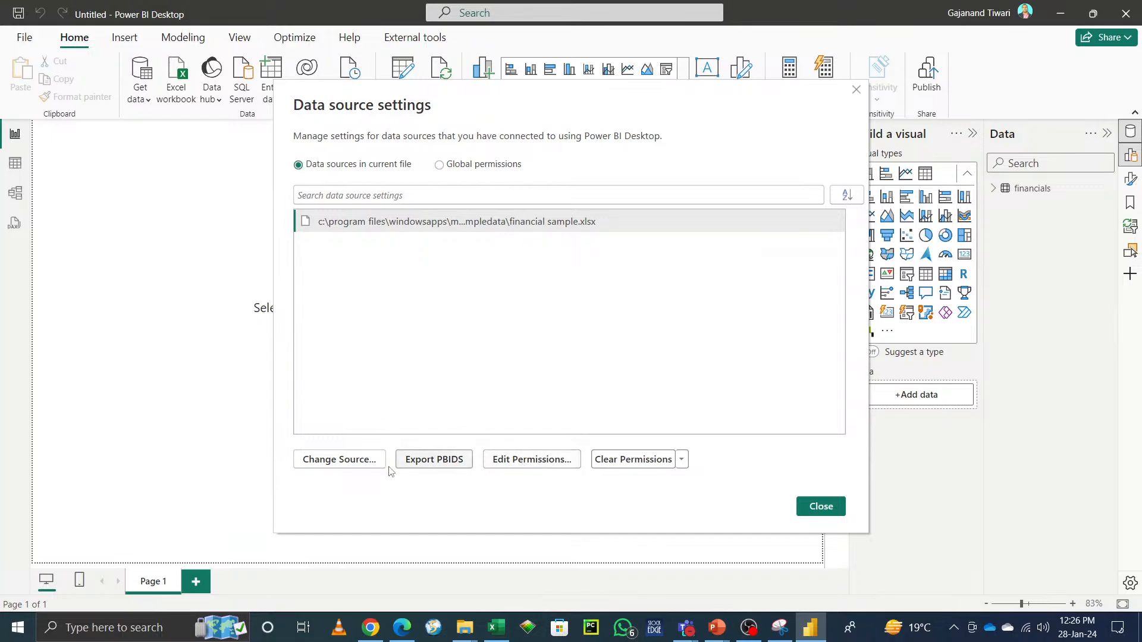
pyautogui.click(347, 468)
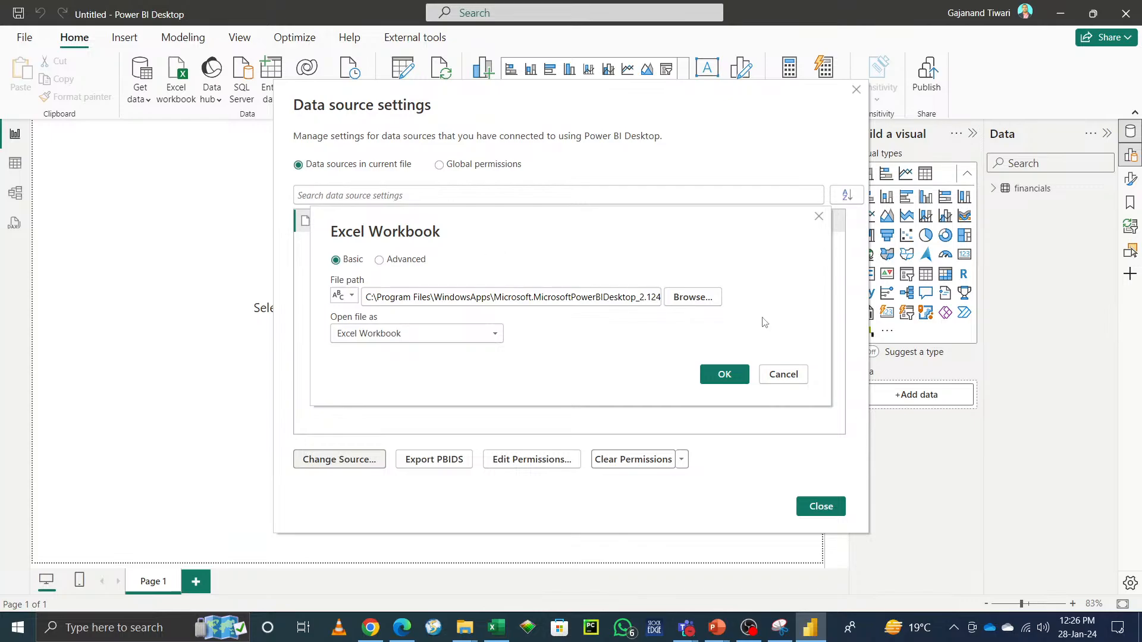
pyautogui.click(798, 376)
pyautogui.click(825, 514)
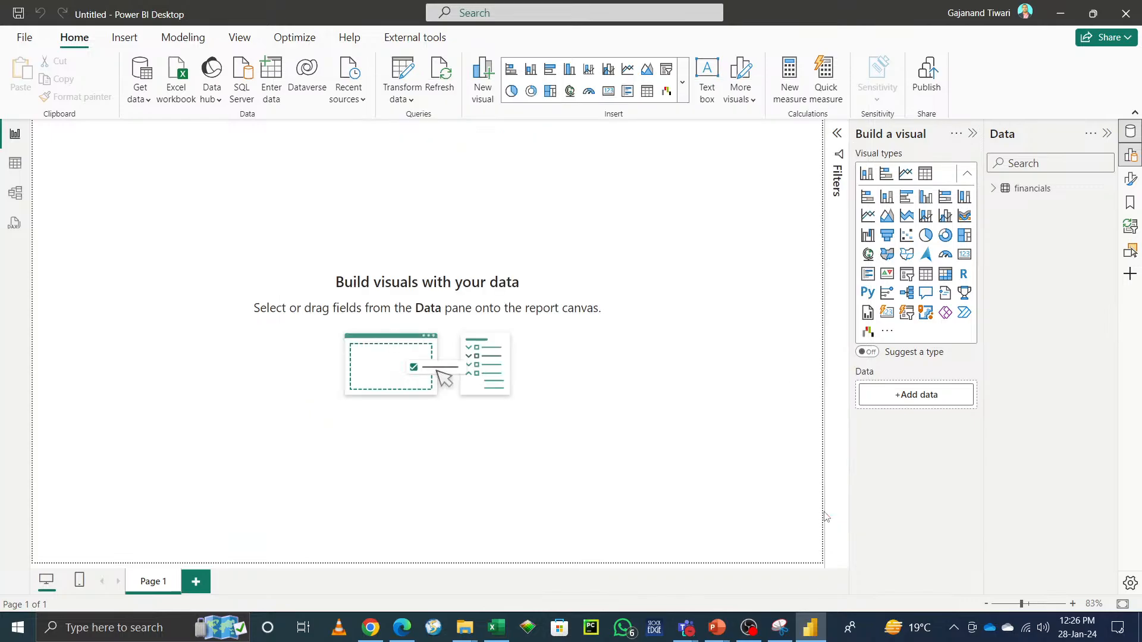
pyautogui.click(408, 72)
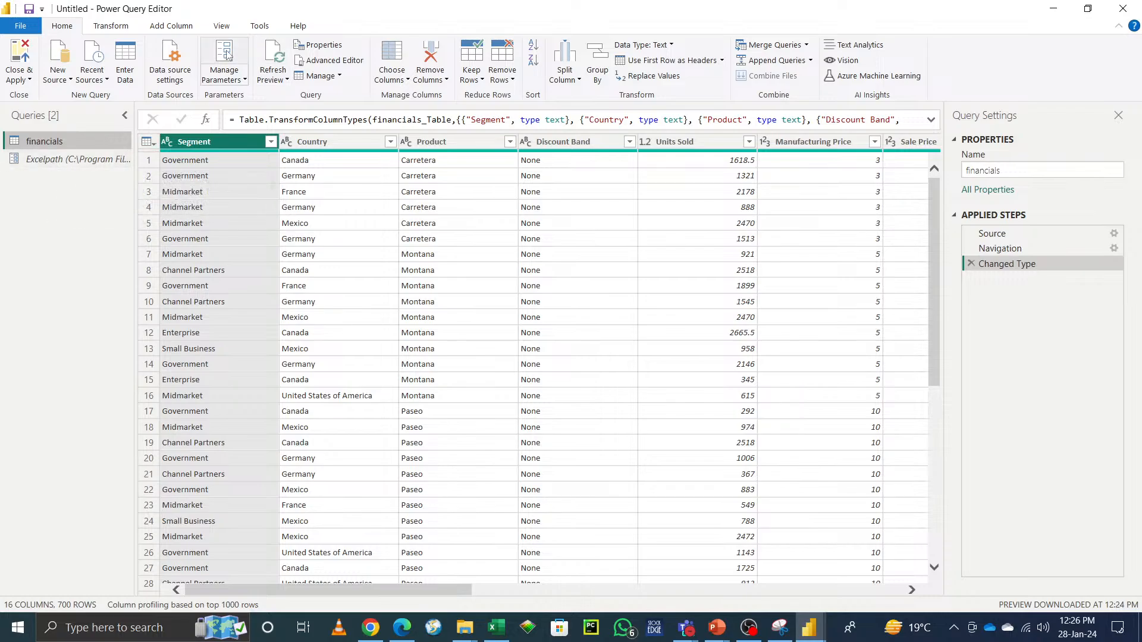
# Step: Check the data source settings once more, then reopen Power Query Editor and maximise it
pyautogui.click(1053, 10)
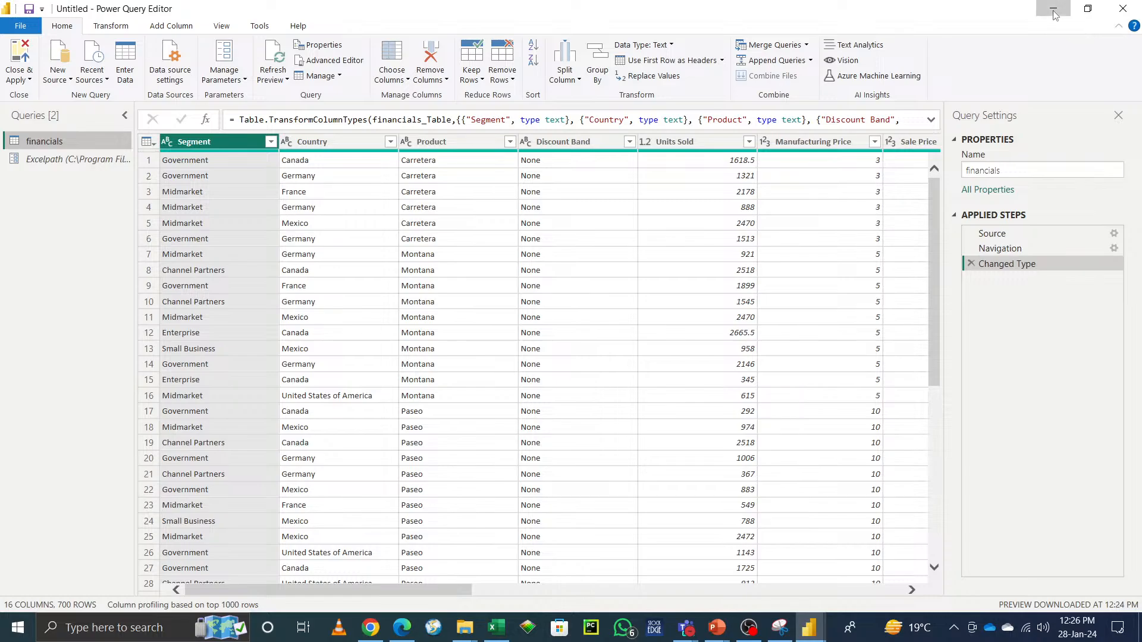
pyautogui.click(408, 100)
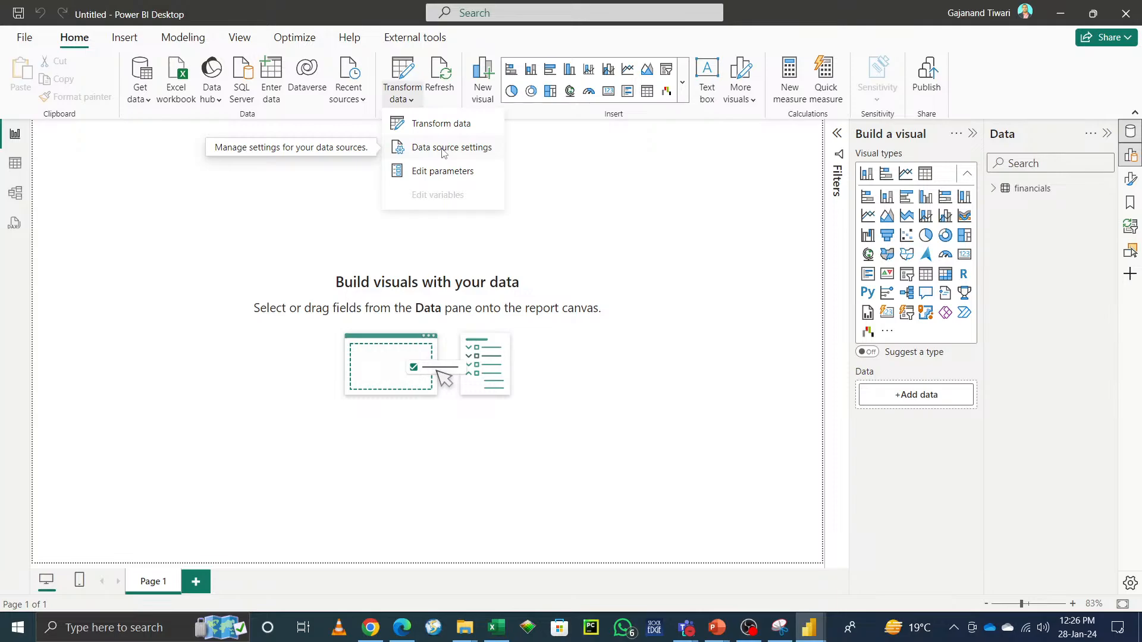
pyautogui.click(443, 148)
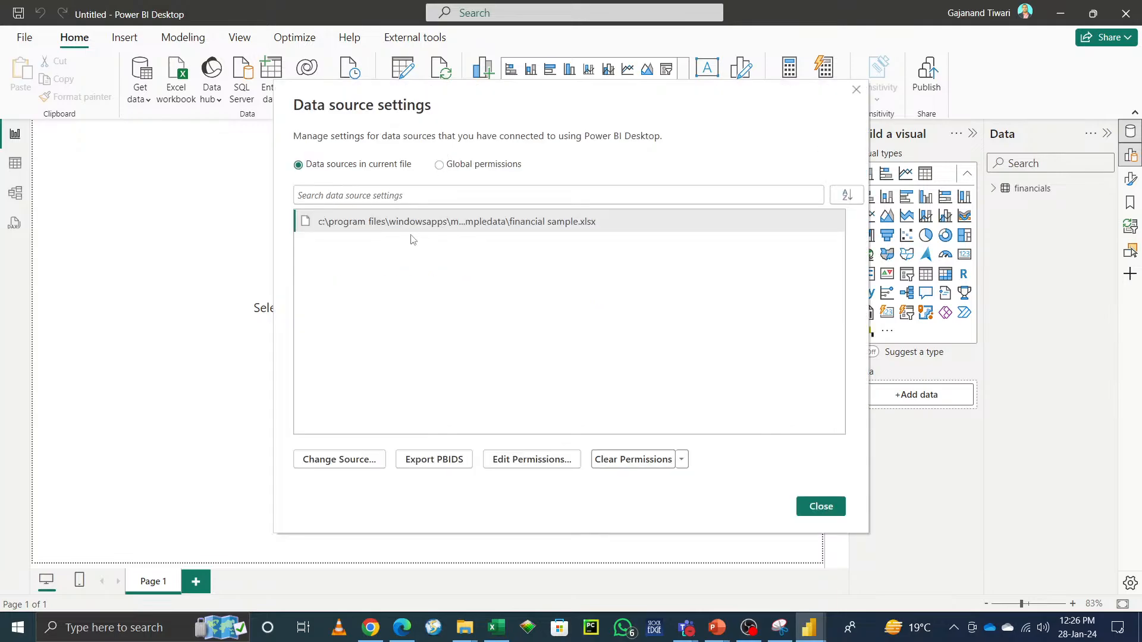
pyautogui.click(828, 507)
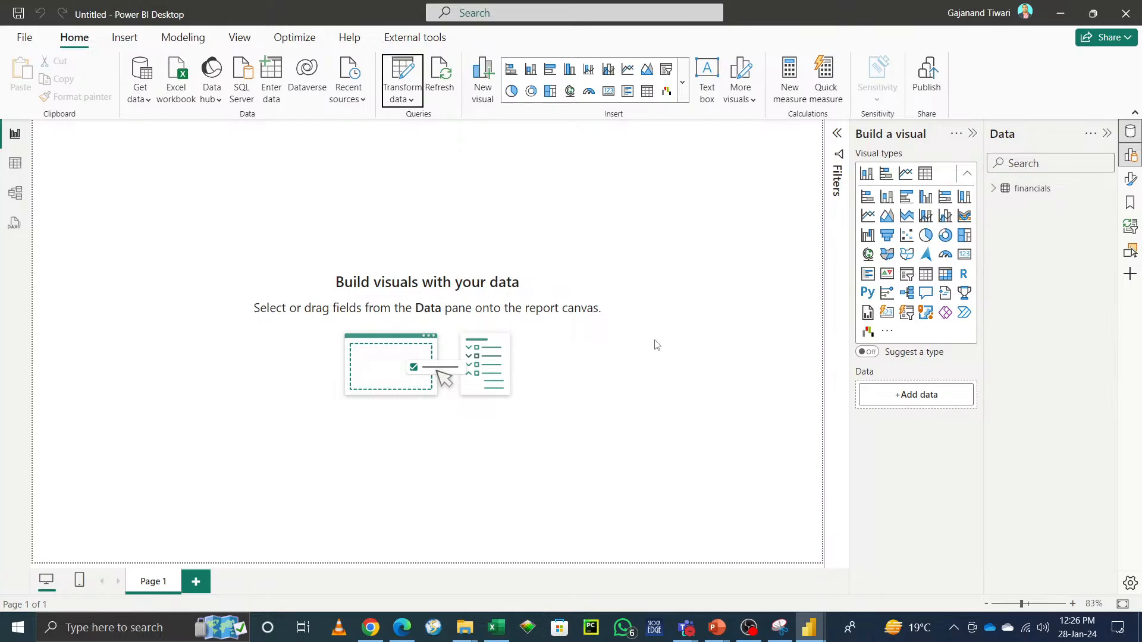
pyautogui.click(413, 100)
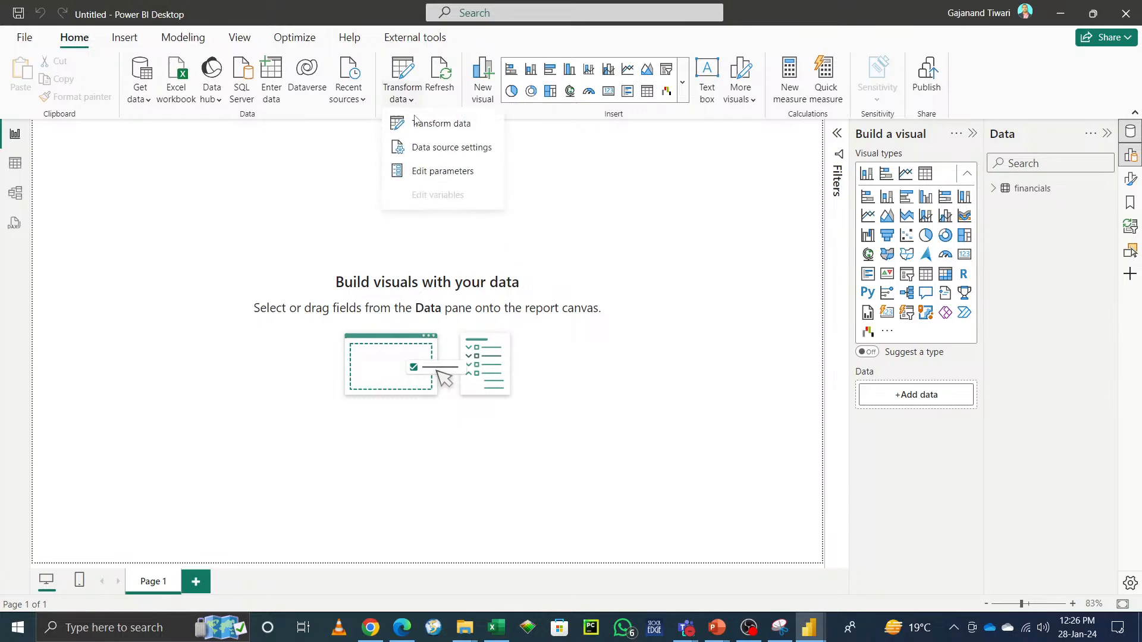
pyautogui.click(416, 124)
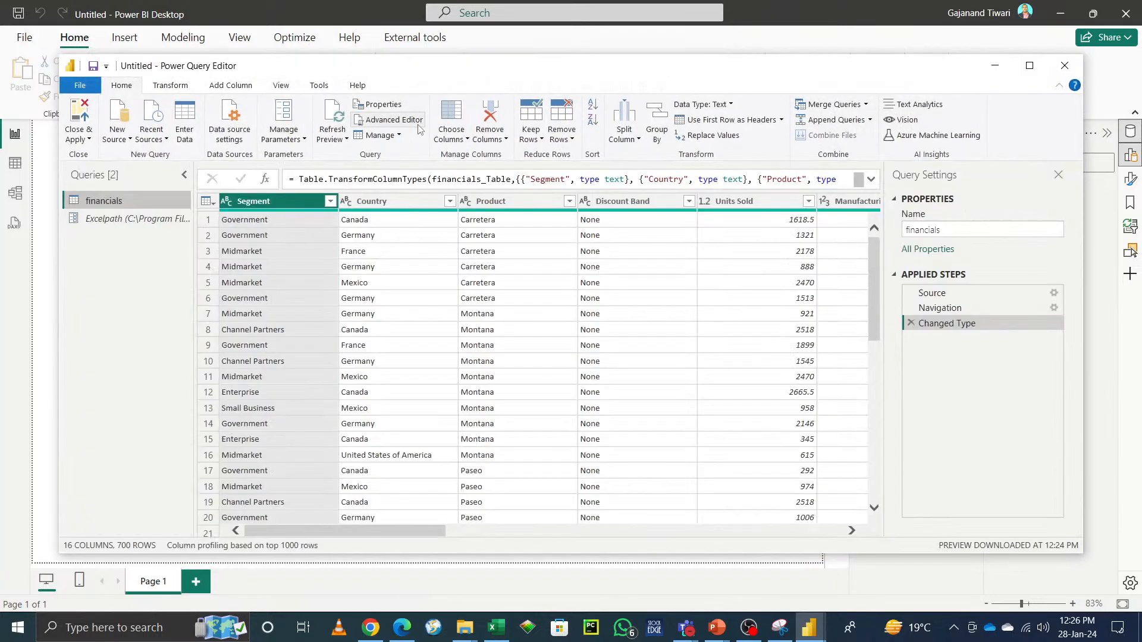
pyautogui.click(1029, 66)
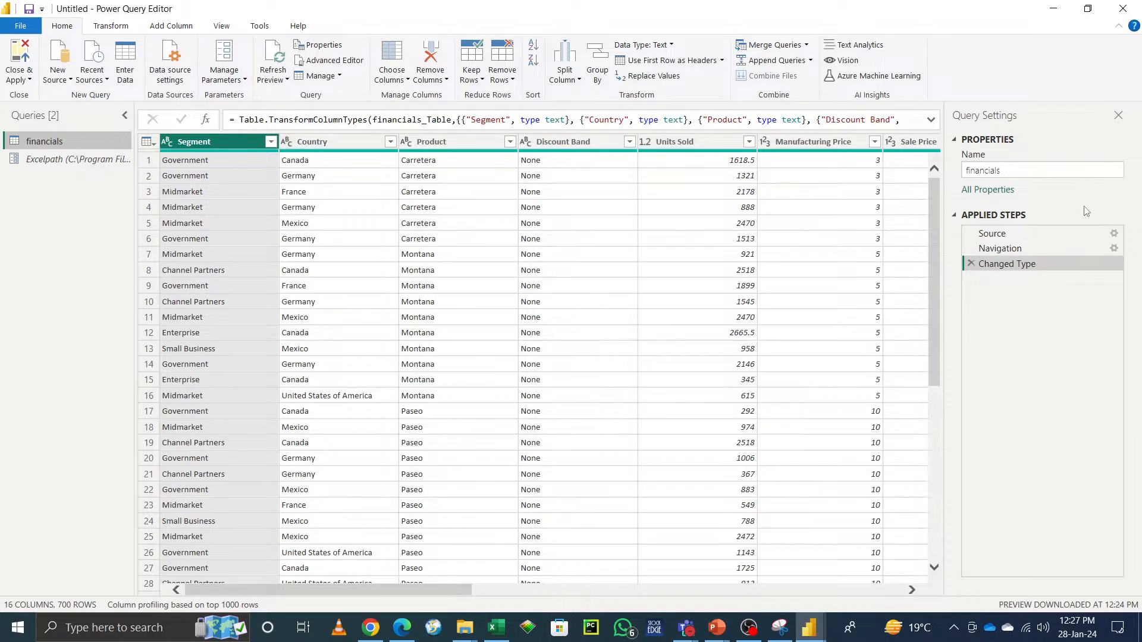
# Step: Inspect the financials query's Source file path in its step settings and in the Advanced Editor code
pyautogui.click(1110, 234)
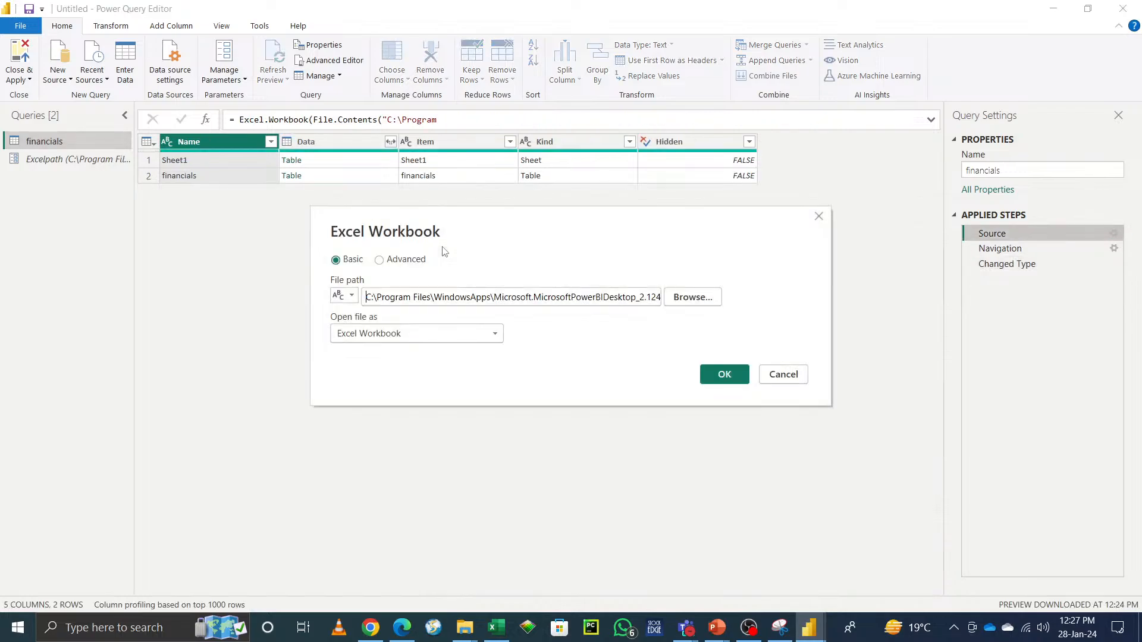
pyautogui.click(786, 377)
pyautogui.click(346, 63)
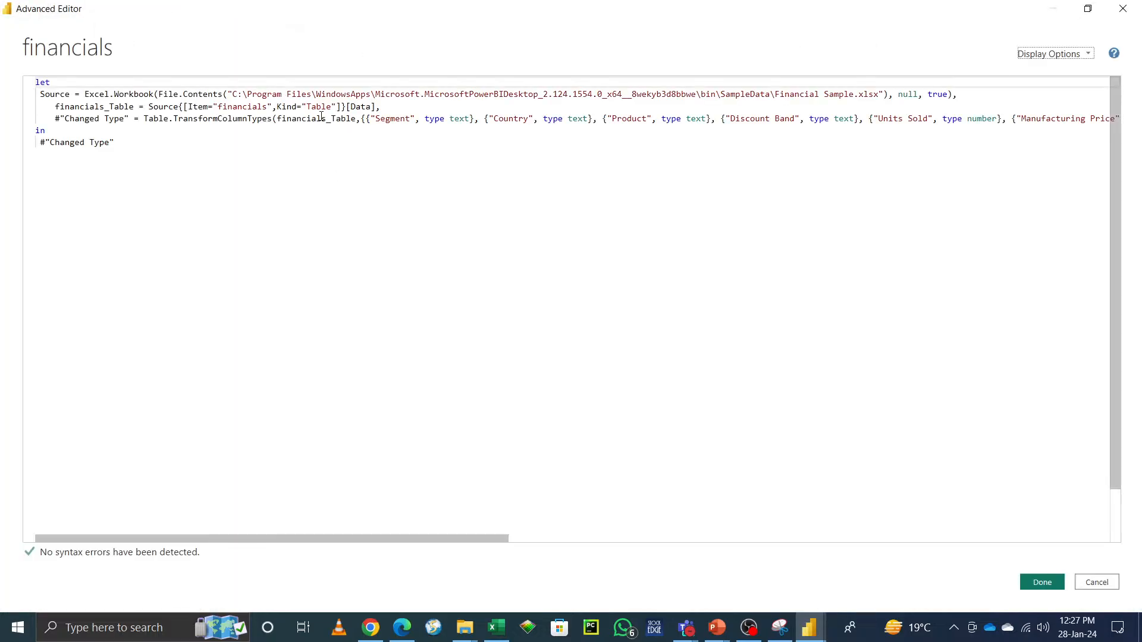
pyautogui.moveTo(232, 95); pyautogui.dragTo(881, 95)
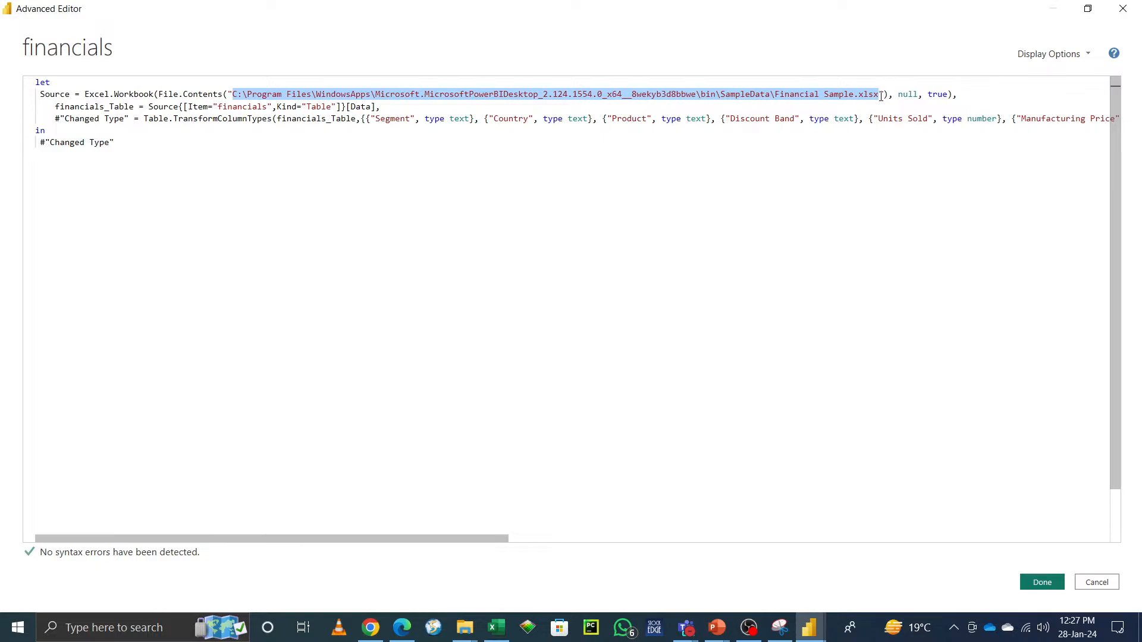
pyautogui.click(974, 98)
pyautogui.press('BackSpace')
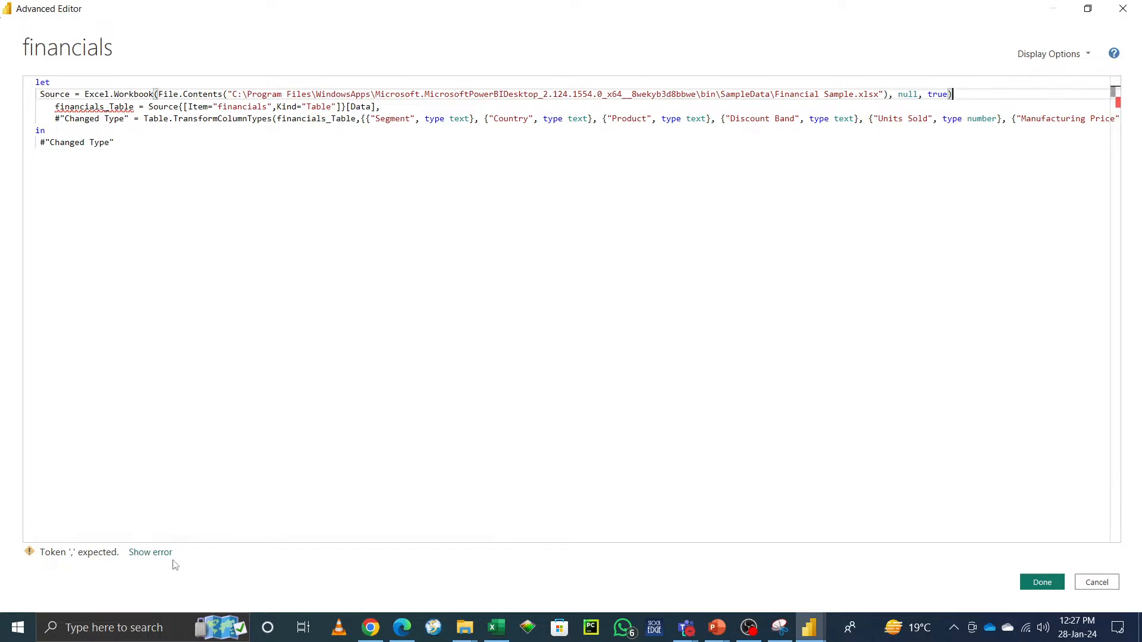
pyautogui.write(',')
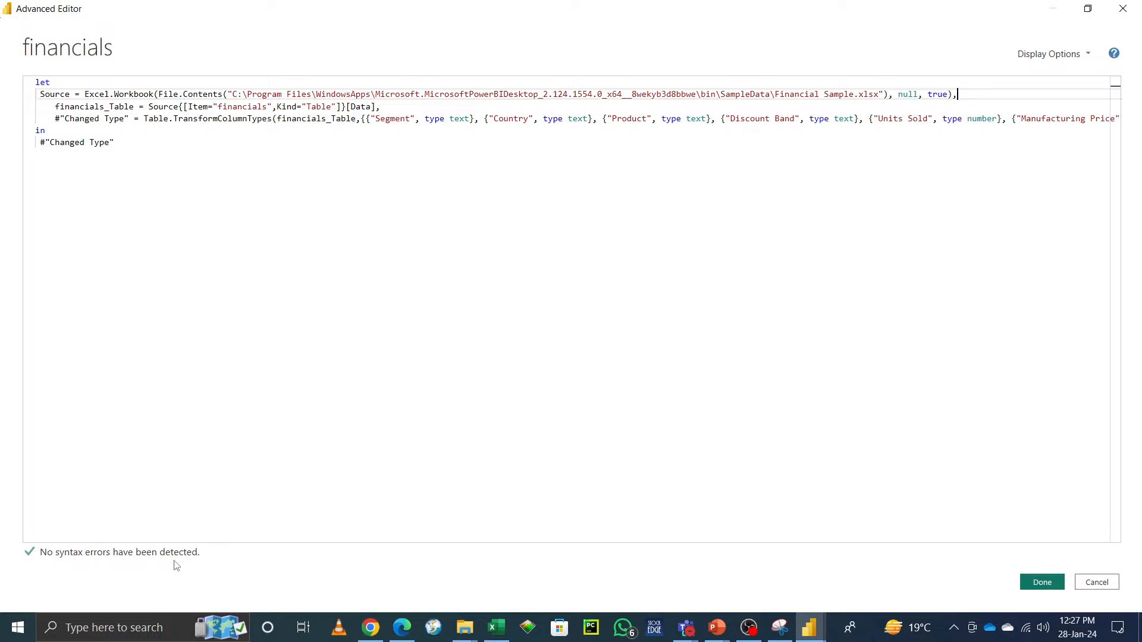
pyautogui.click(1040, 582)
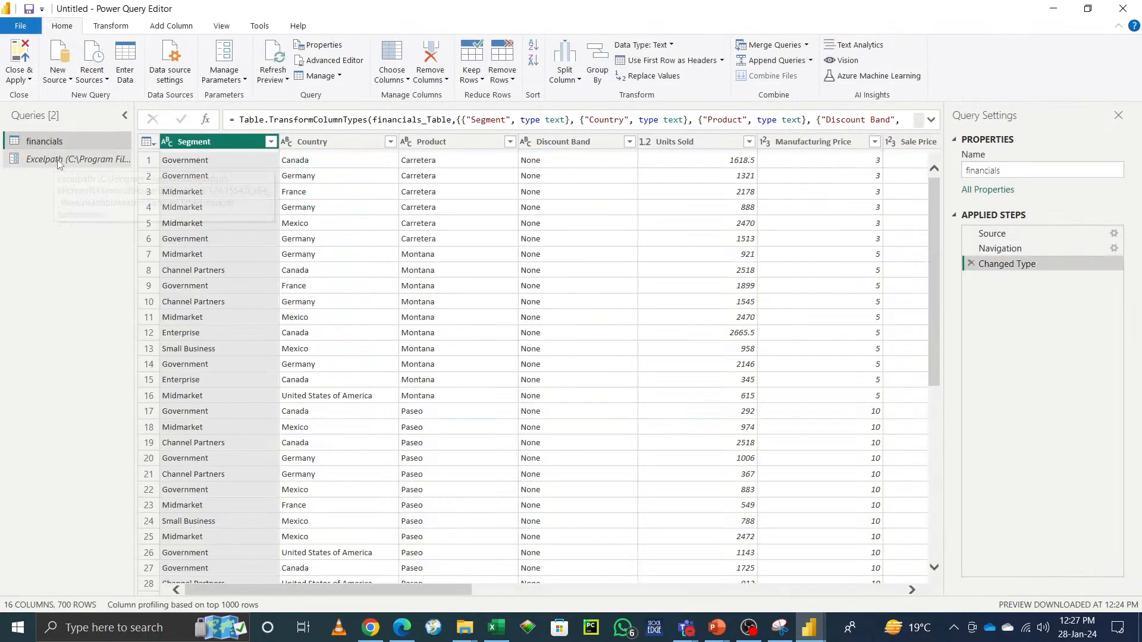
# Step: Review the Excelpath parameter's settings and current value in Manage Parameters and Edit Parameters
pyautogui.click(228, 61)
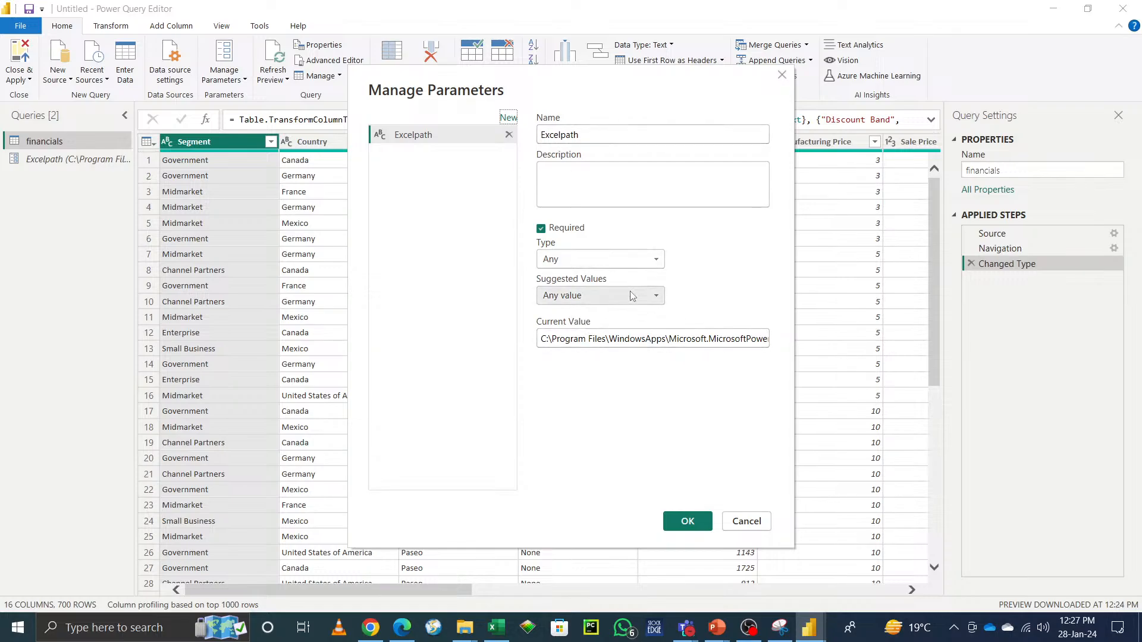
pyautogui.click(687, 522)
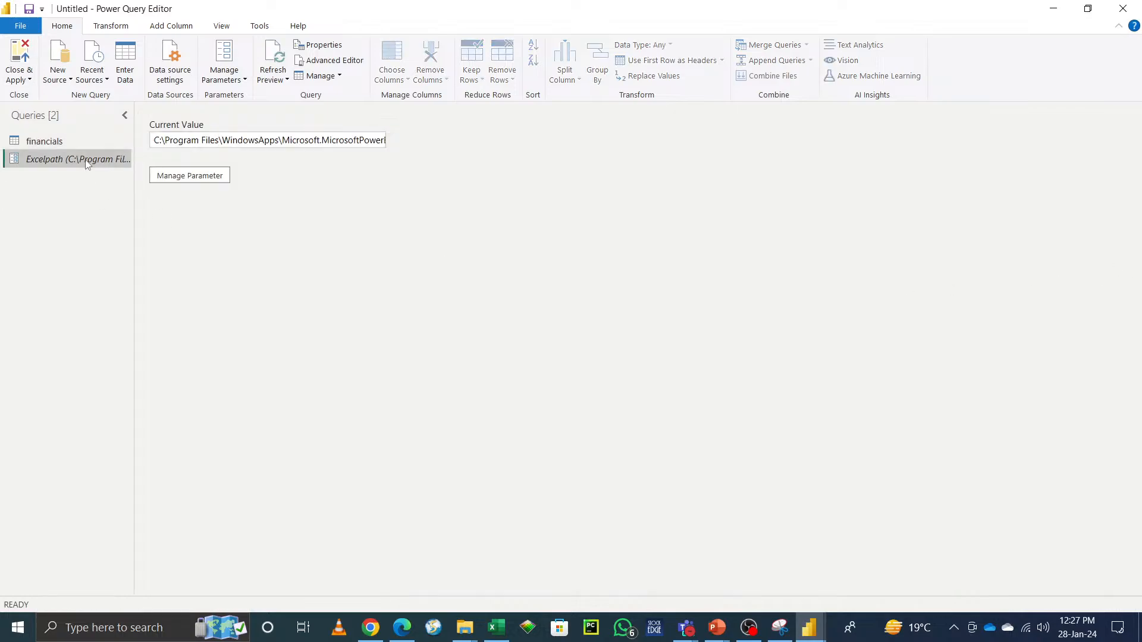
pyautogui.click(67, 143)
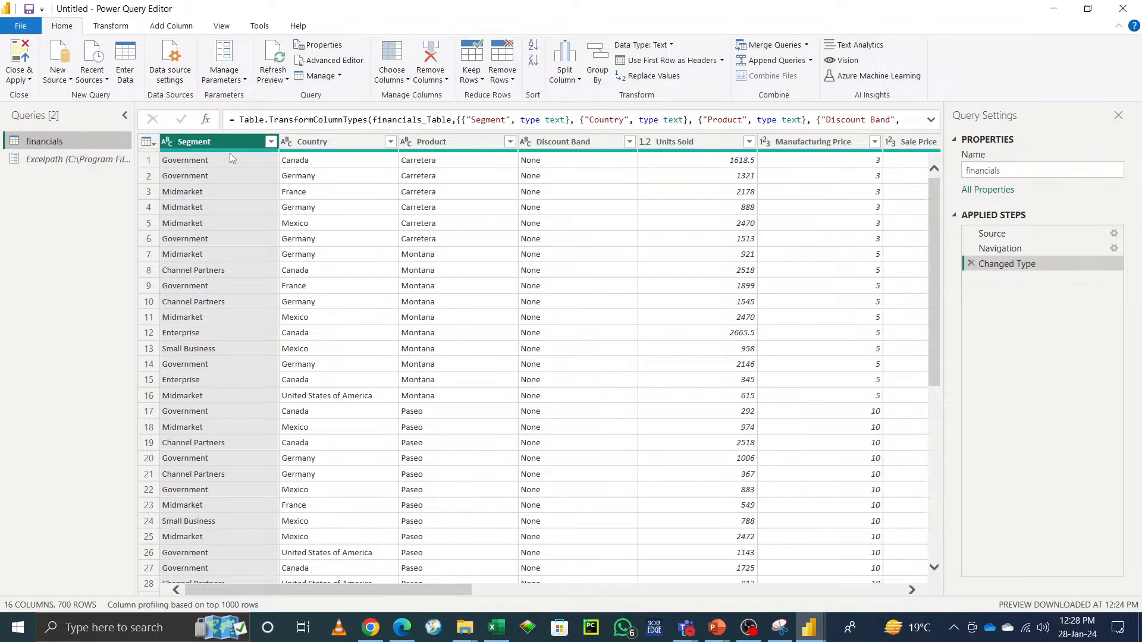
pyautogui.click(225, 56)
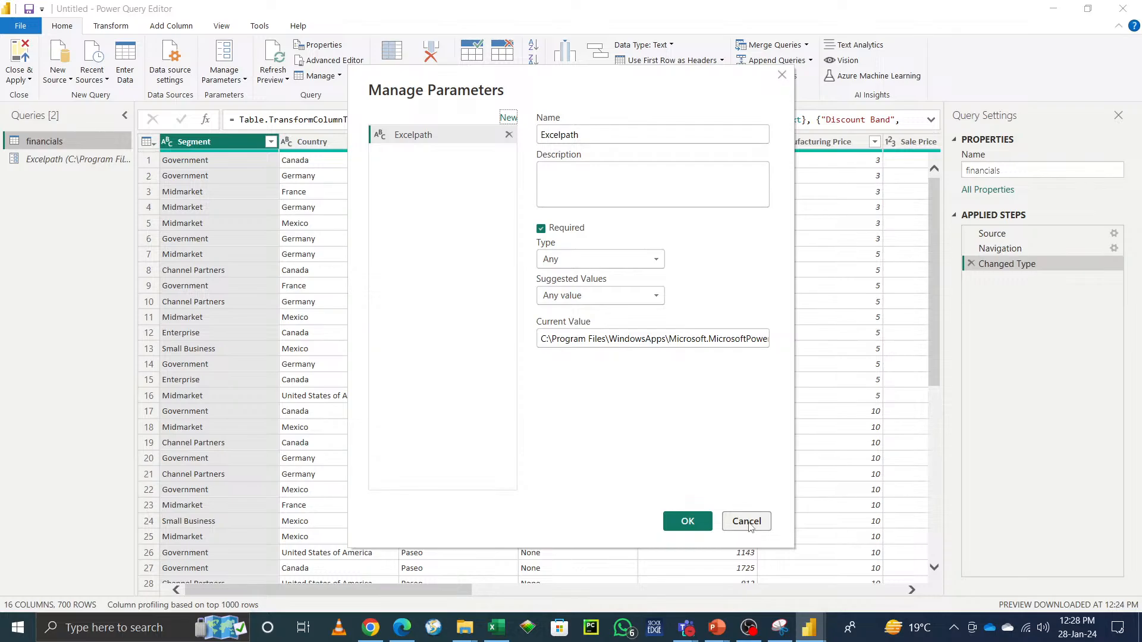
pyautogui.click(747, 521)
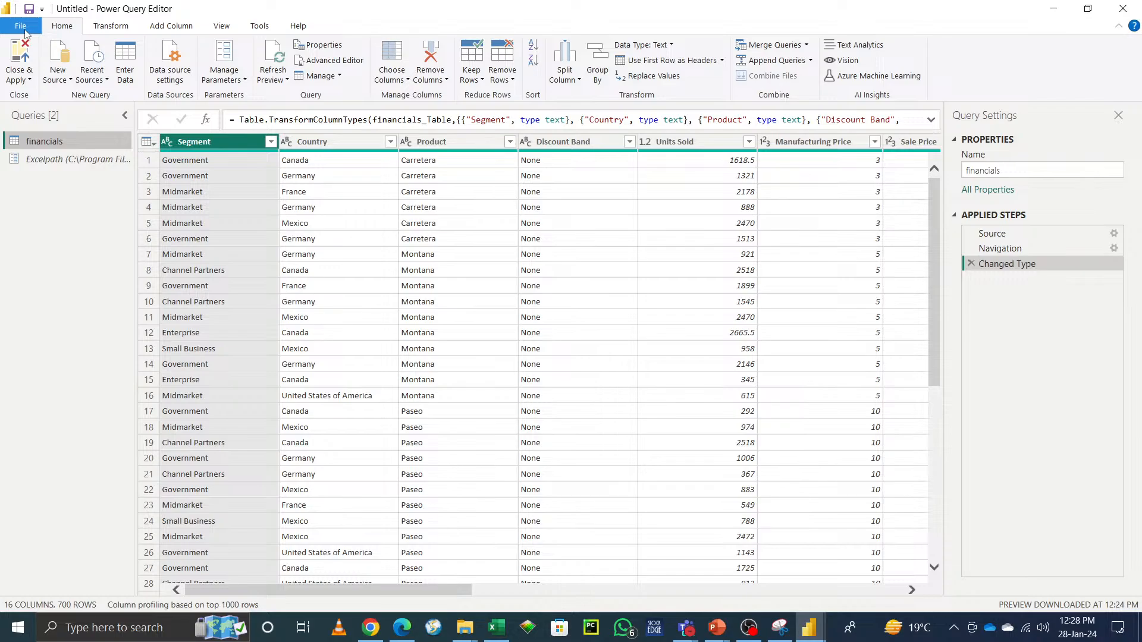
pyautogui.click(243, 87)
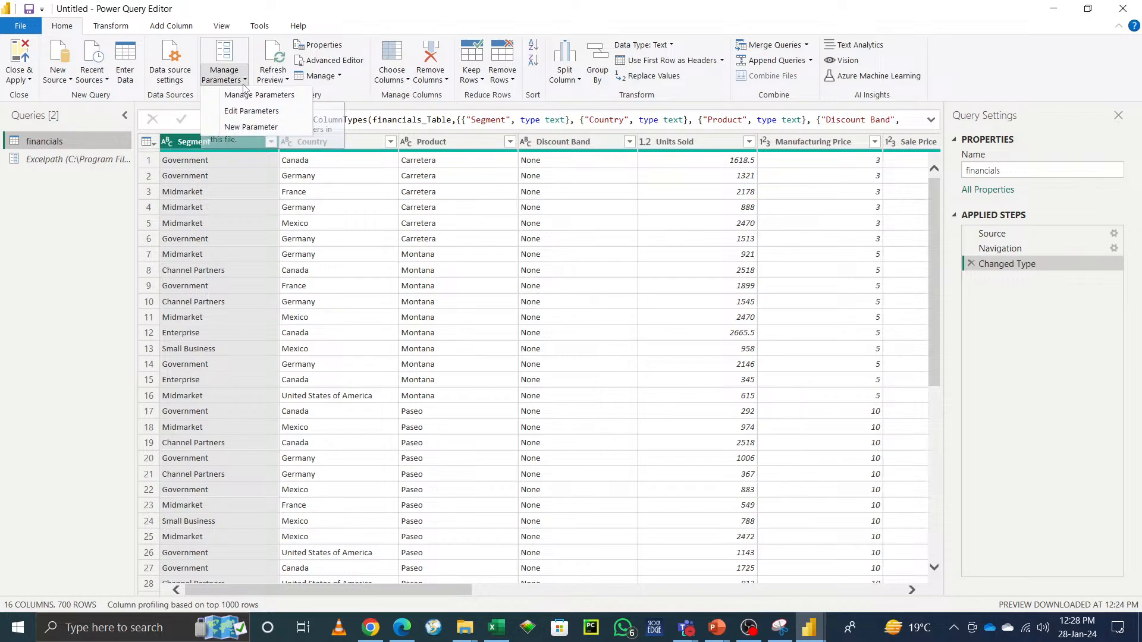
pyautogui.click(258, 113)
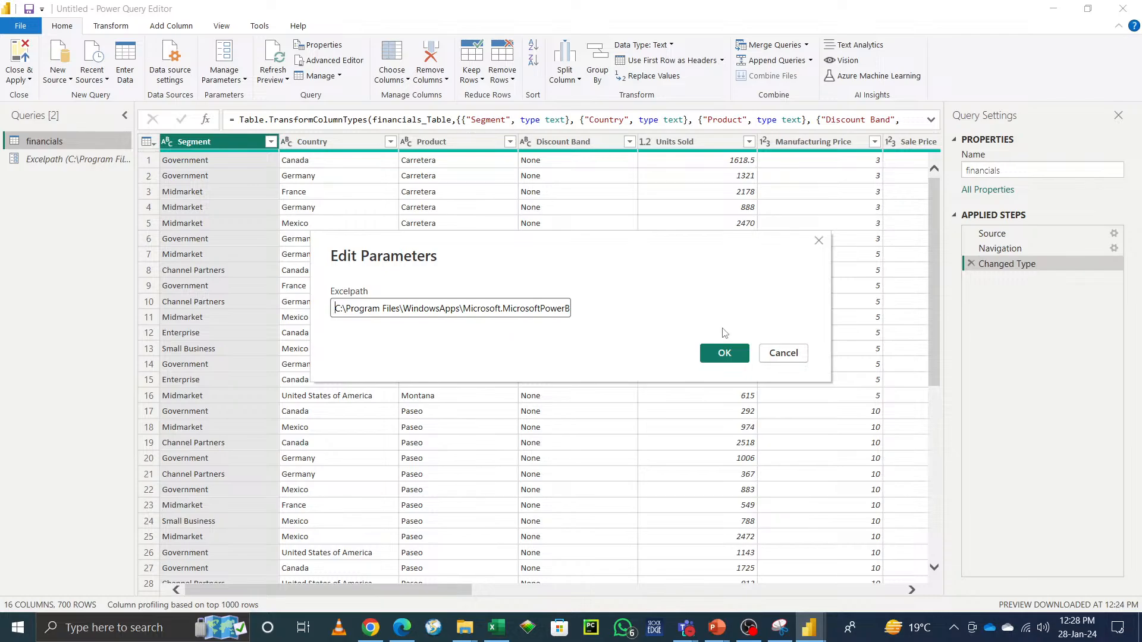
pyautogui.click(796, 353)
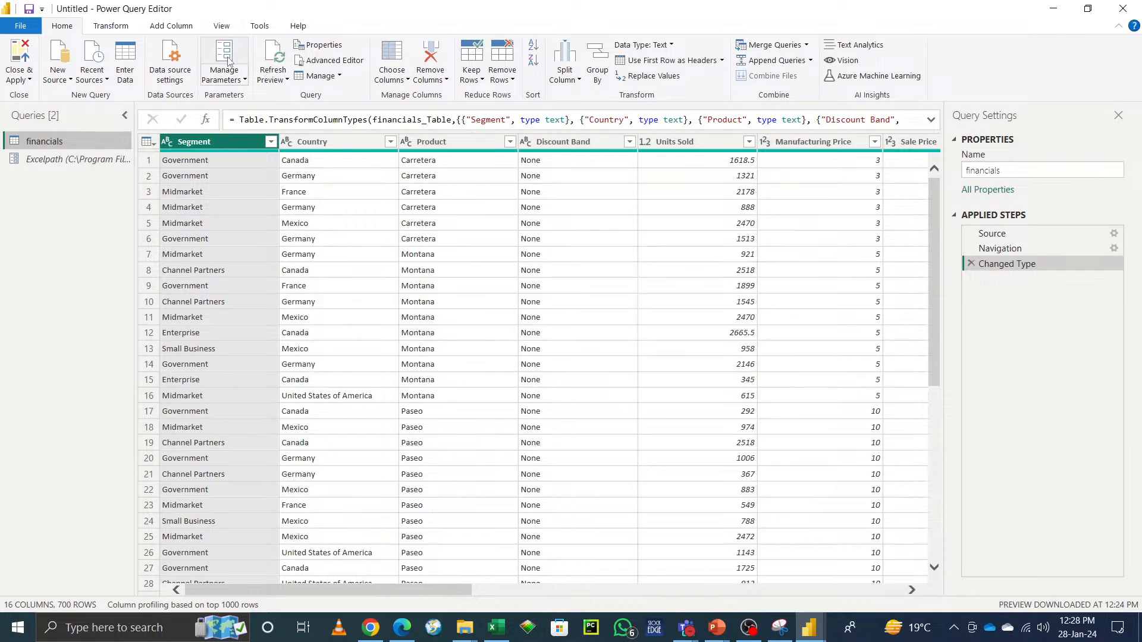
pyautogui.click(243, 66)
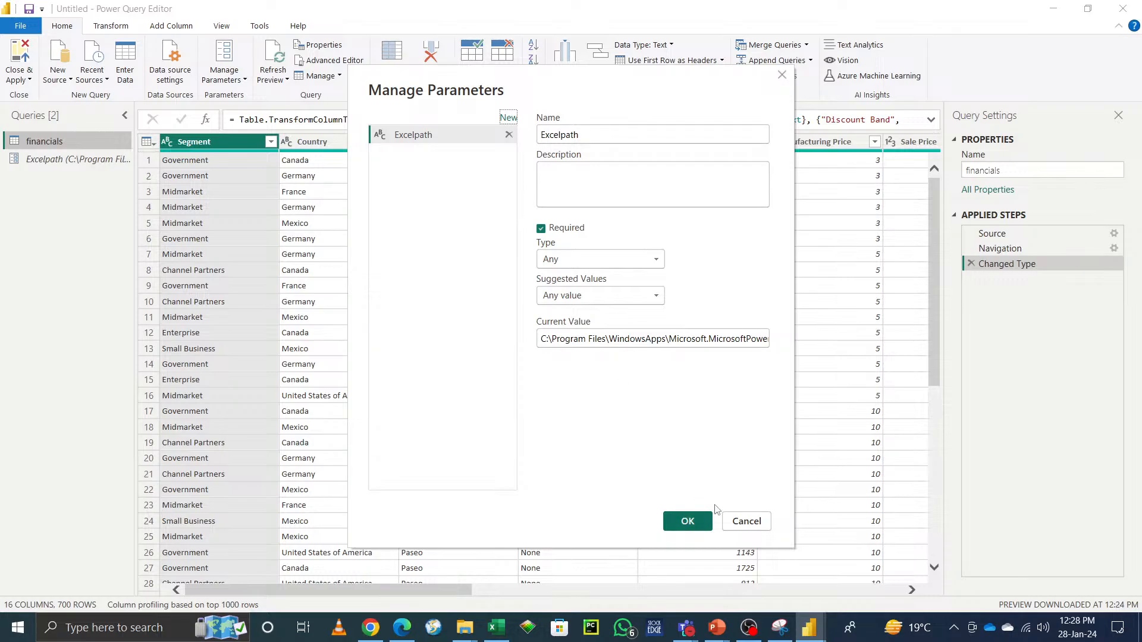
pyautogui.click(760, 525)
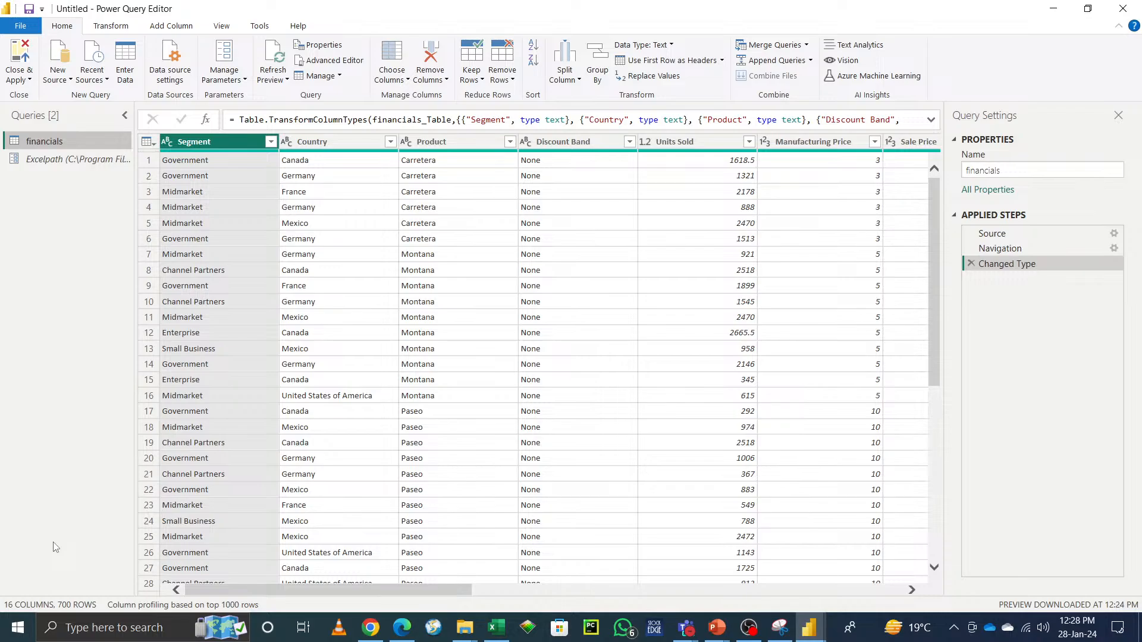
# Step: Change the Source step's file path to use the Excelpath parameter instead of the typed path
pyautogui.click(1113, 234)
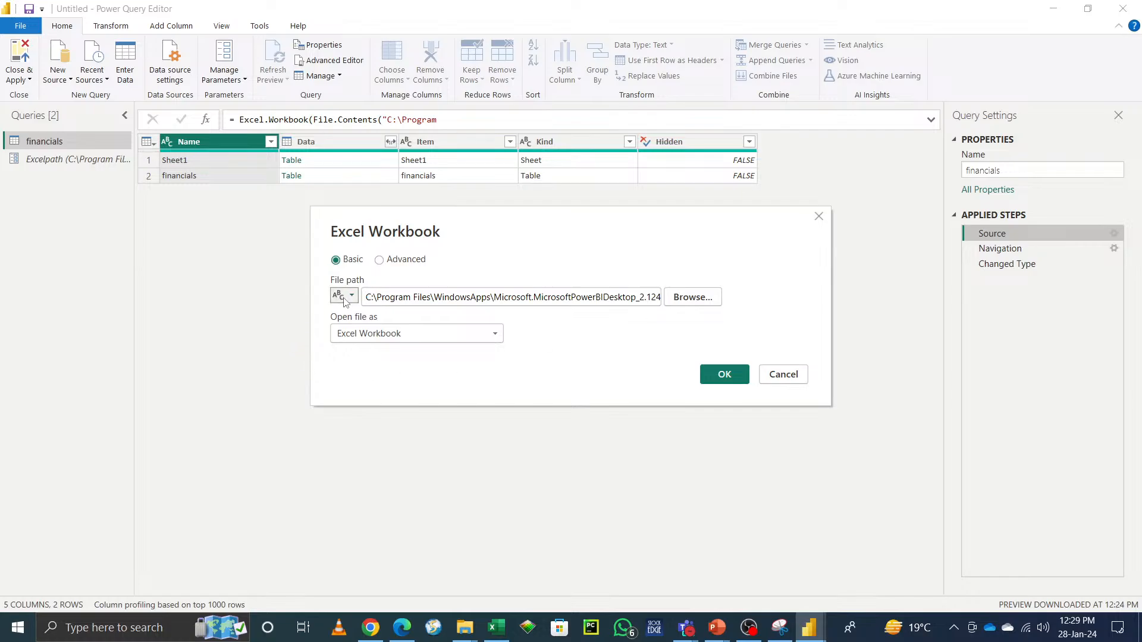
pyautogui.click(345, 301)
pyautogui.click(360, 327)
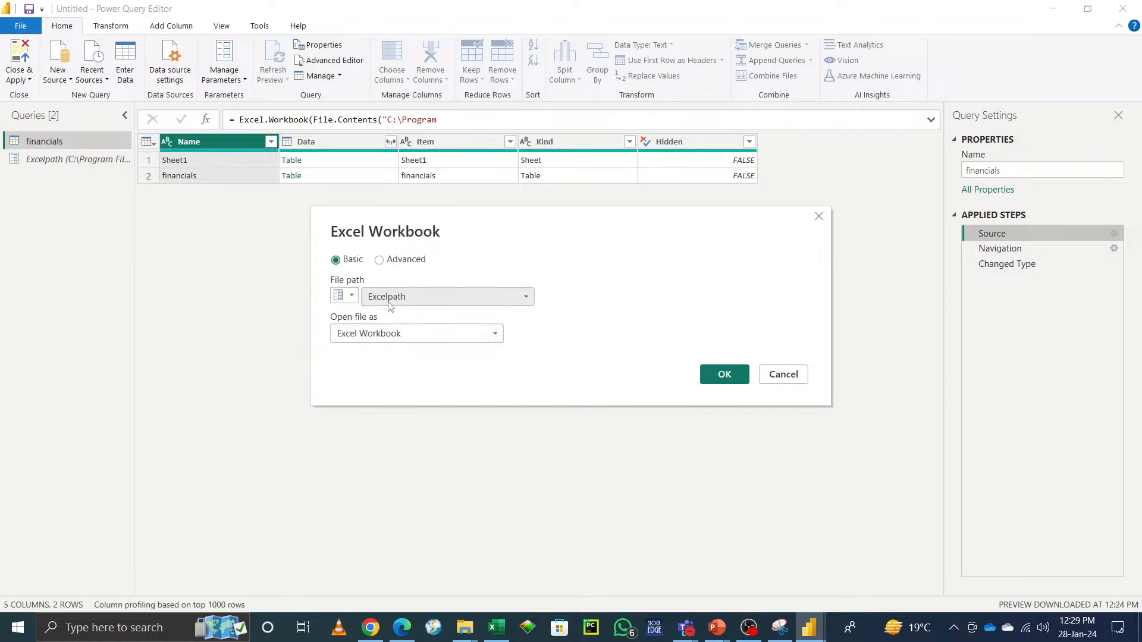
pyautogui.click(390, 302)
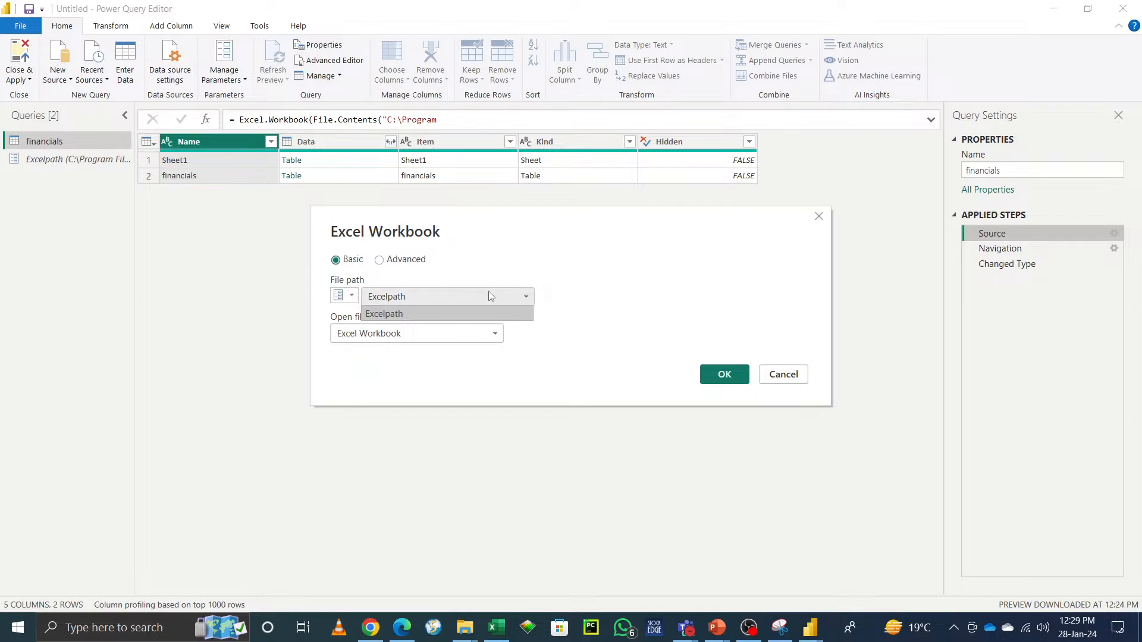
pyautogui.click(689, 290)
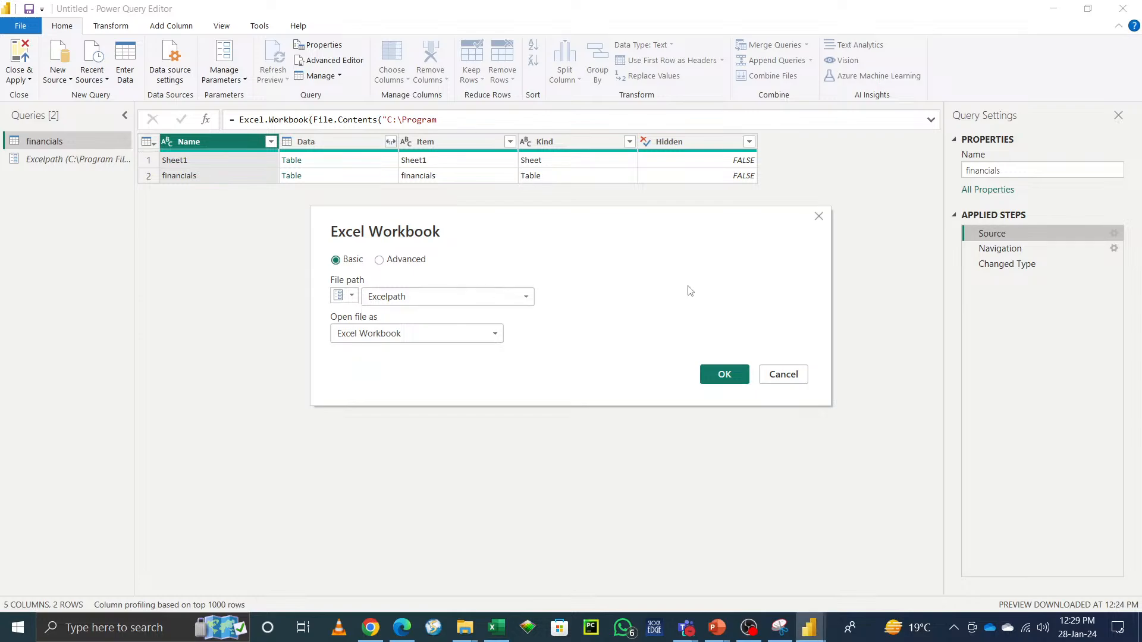
pyautogui.click(727, 377)
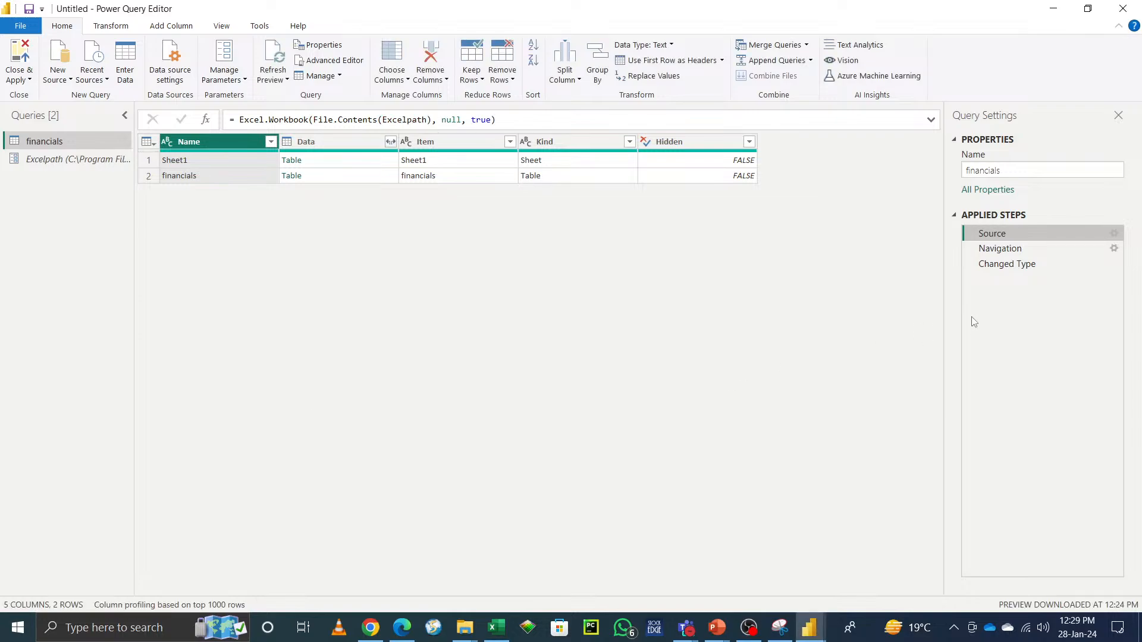
pyautogui.click(999, 264)
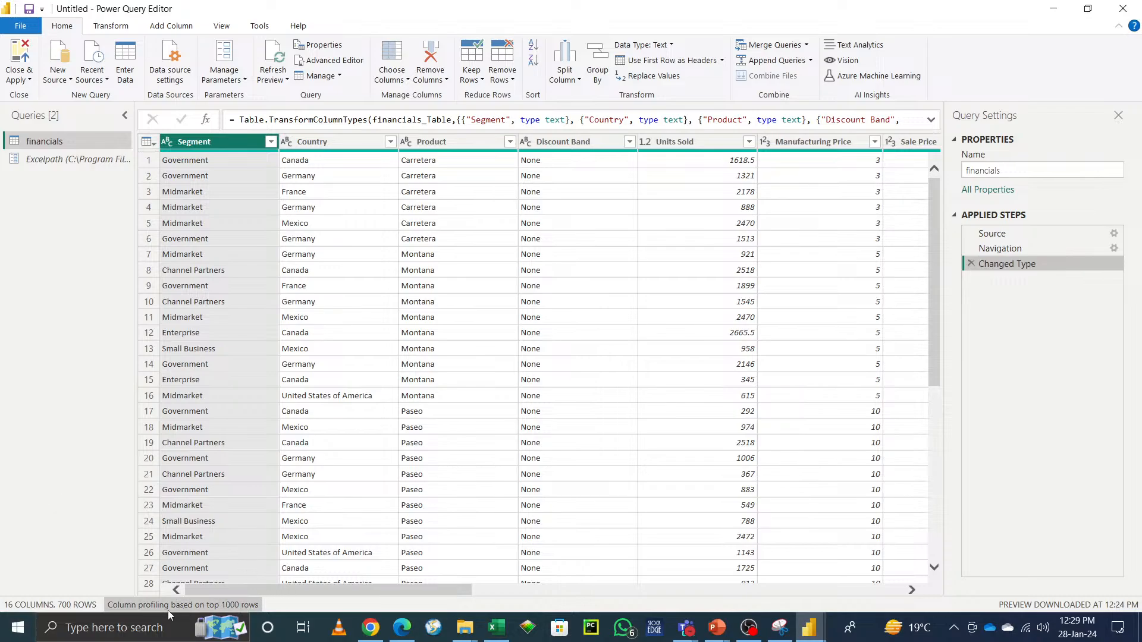
pyautogui.click(193, 607)
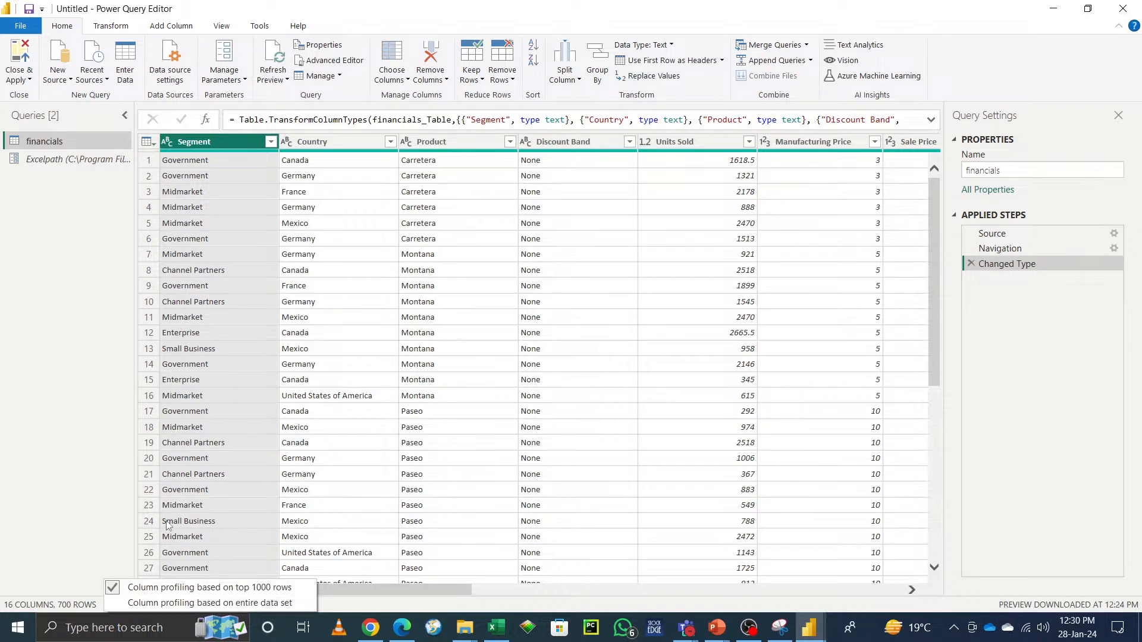
pyautogui.click(3, 401)
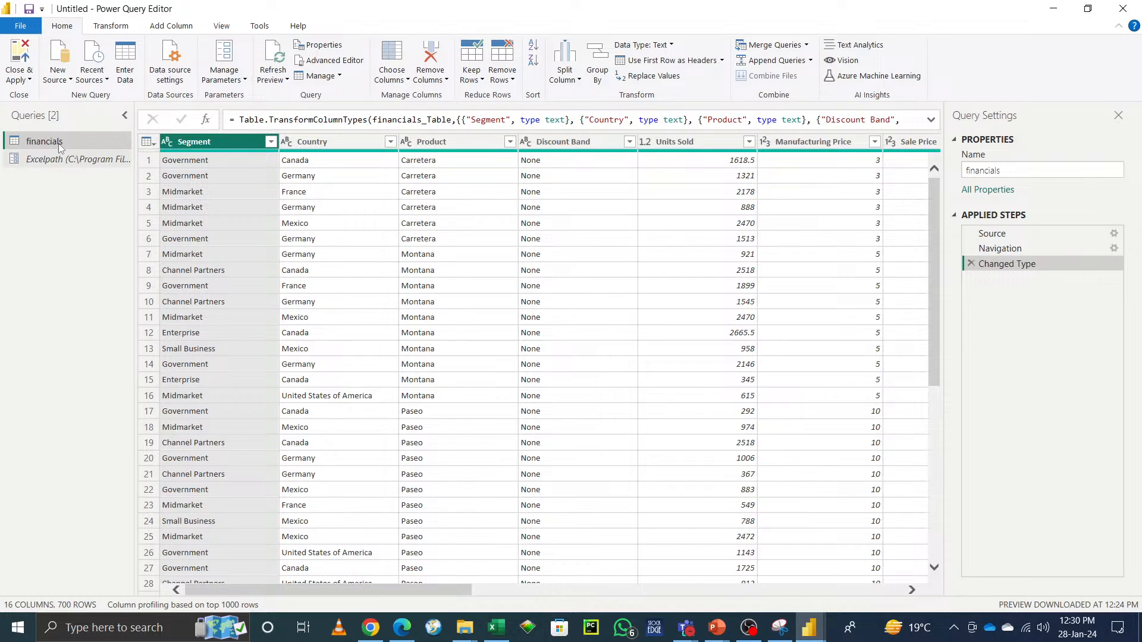
pyautogui.click(18, 79)
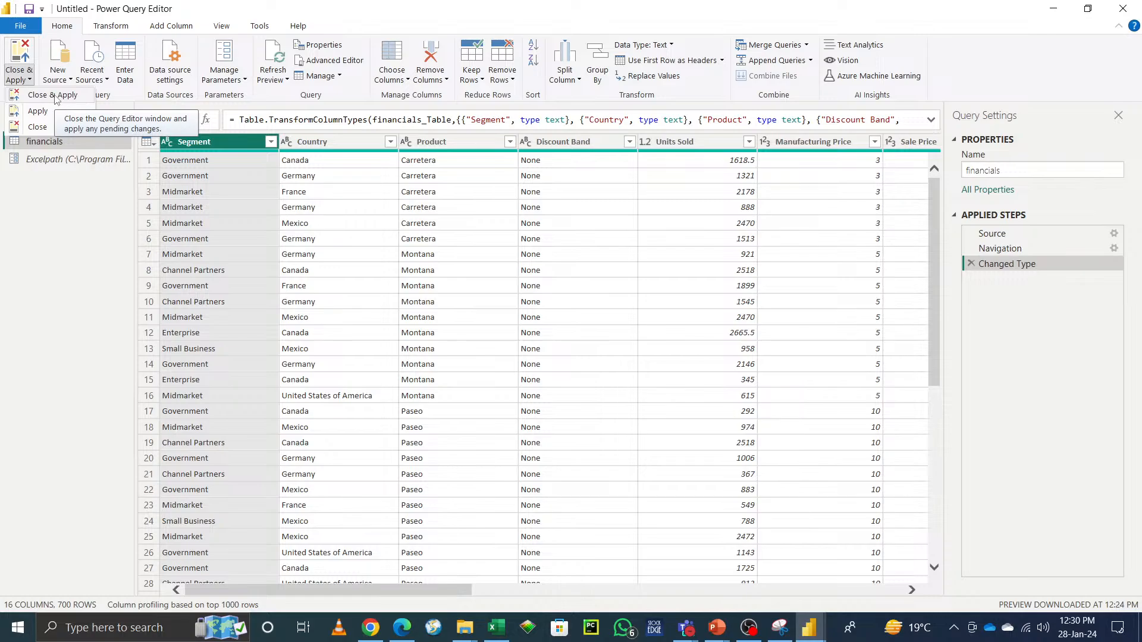
pyautogui.click(64, 268)
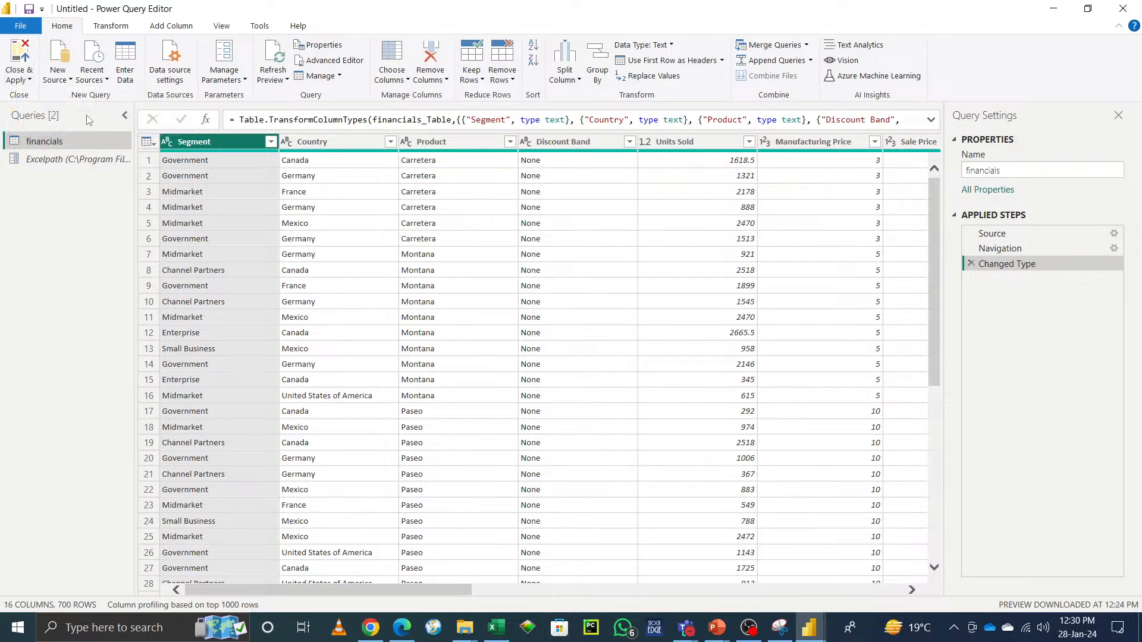
# Step: Open a new SQL Server database source and search the computer for sql
pyautogui.click(69, 79)
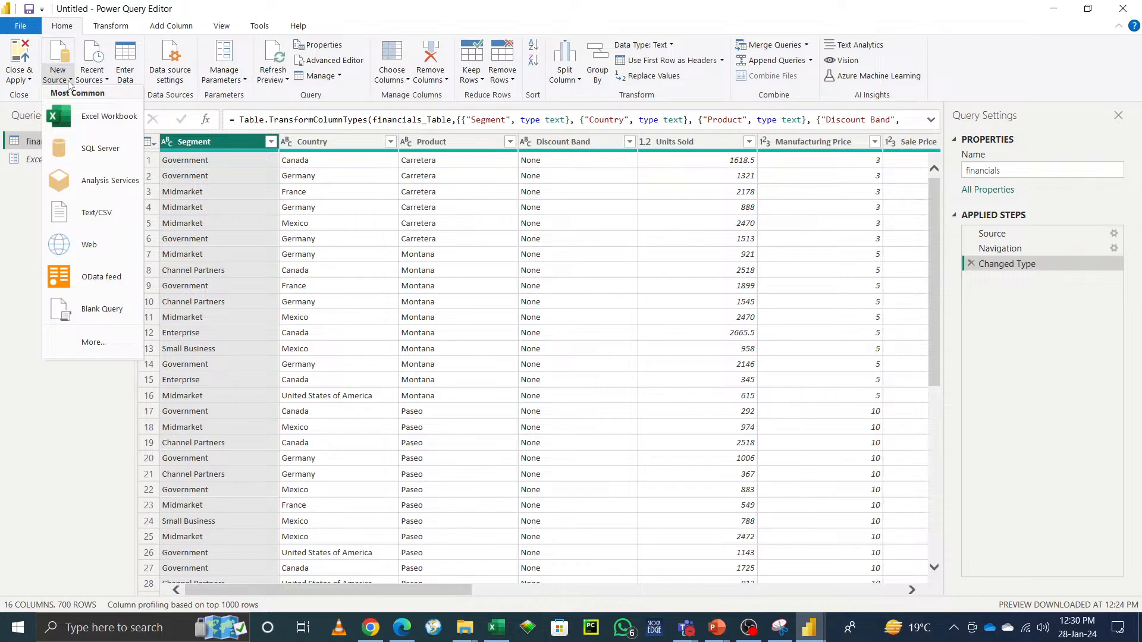
pyautogui.click(79, 156)
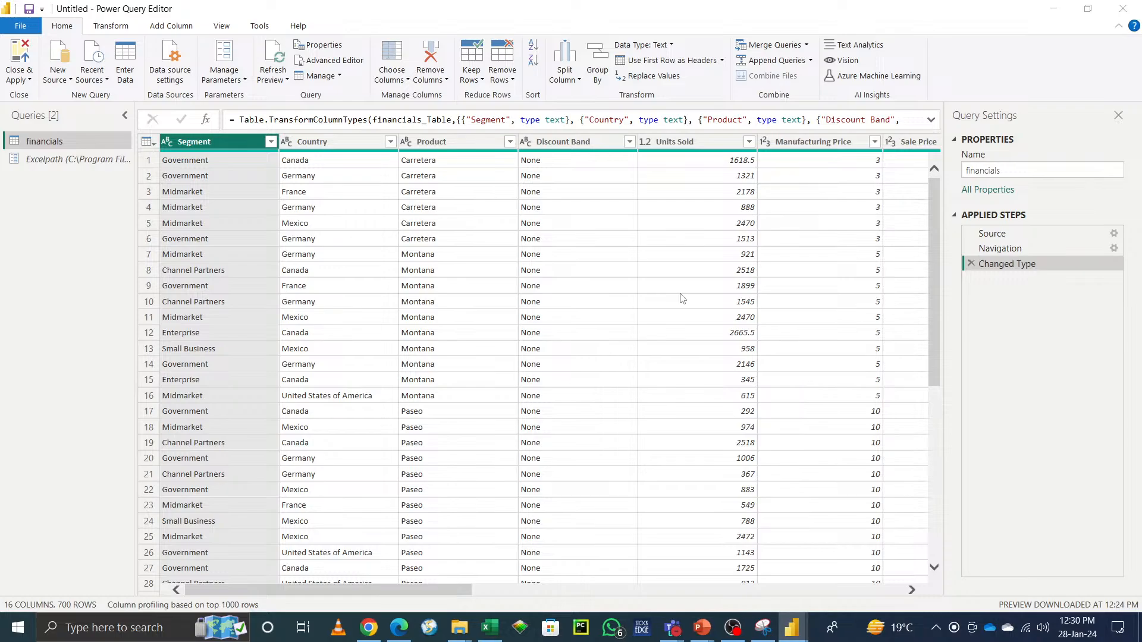
pyautogui.click(133, 626)
pyautogui.write('sql')
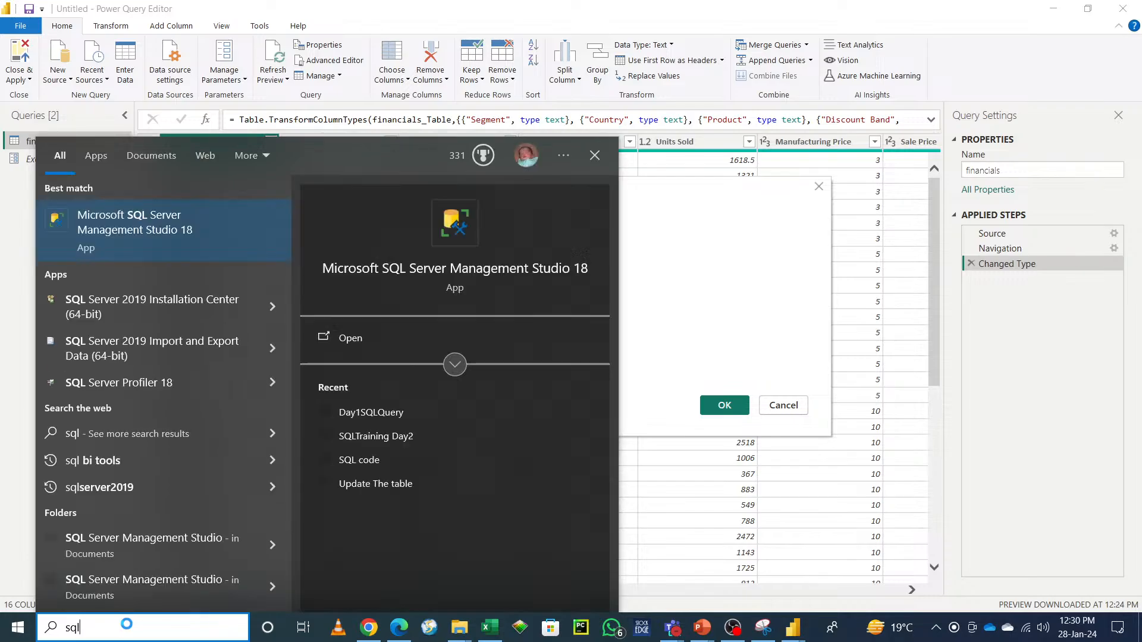
pyautogui.click(348, 340)
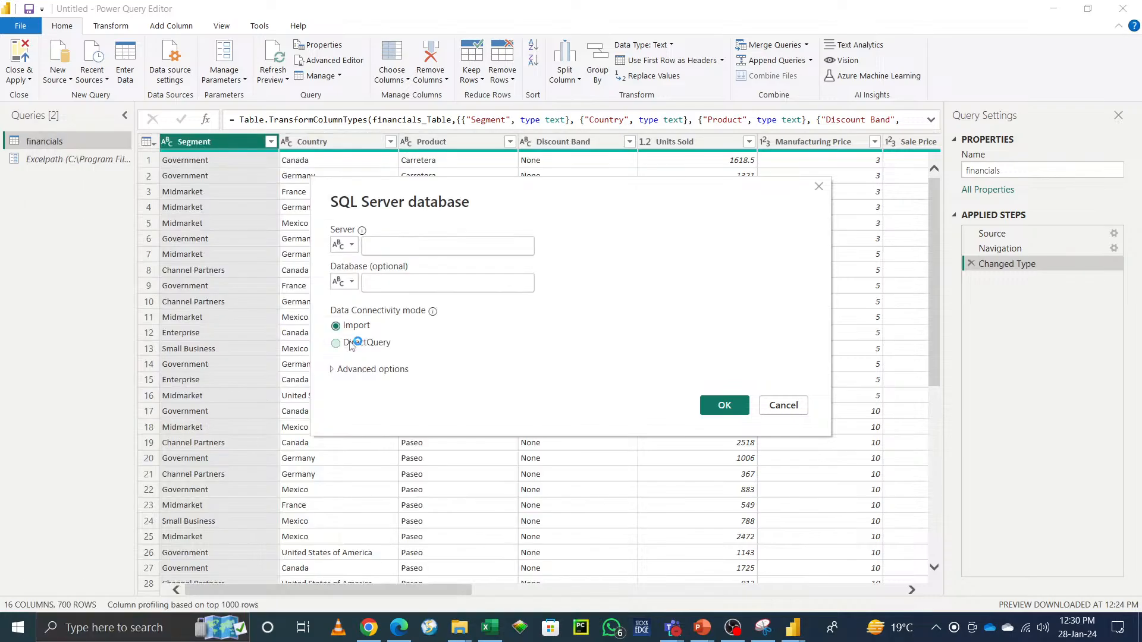
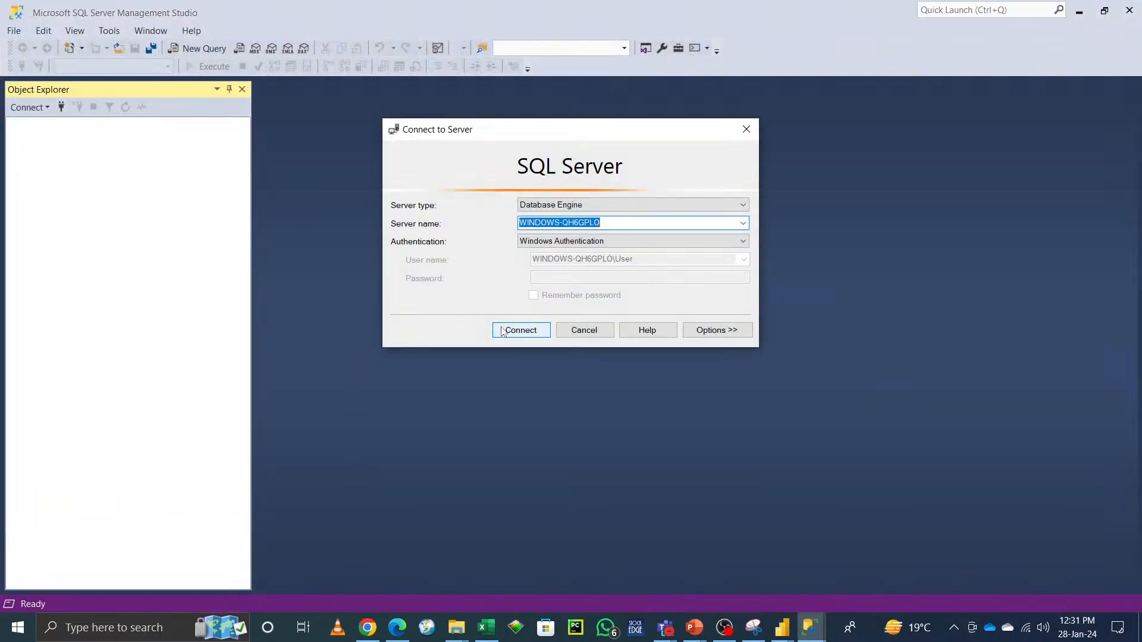
# Step: Connect to the local SQL Server with Windows Authentication, expand Databases, and open a new query window
pyautogui.click(528, 330)
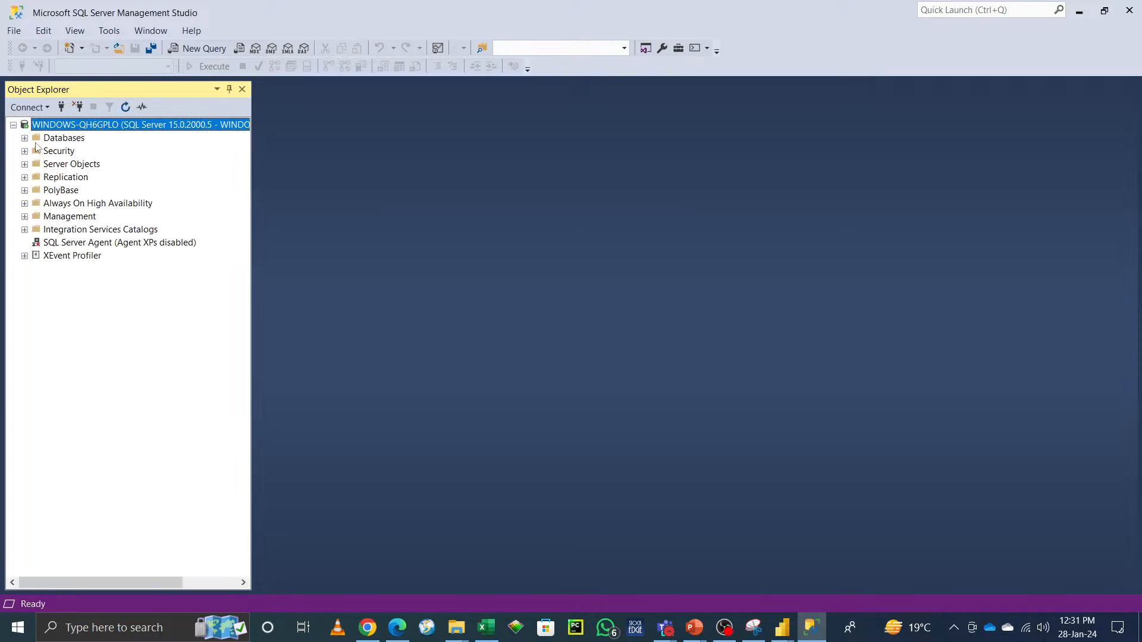
pyautogui.click(25, 138)
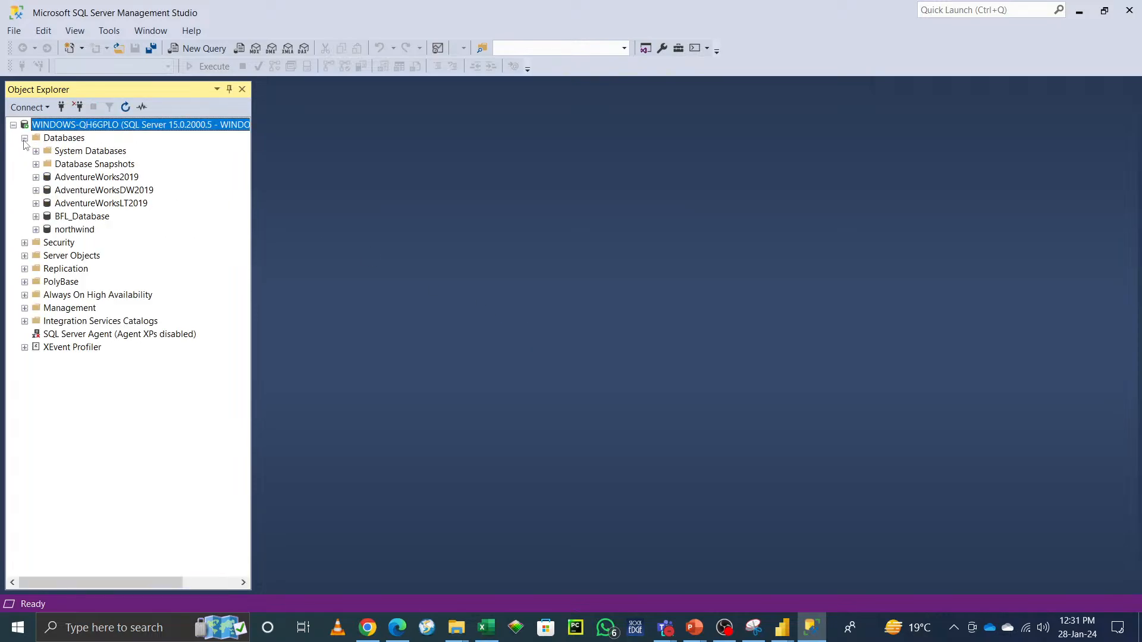
pyautogui.click(201, 50)
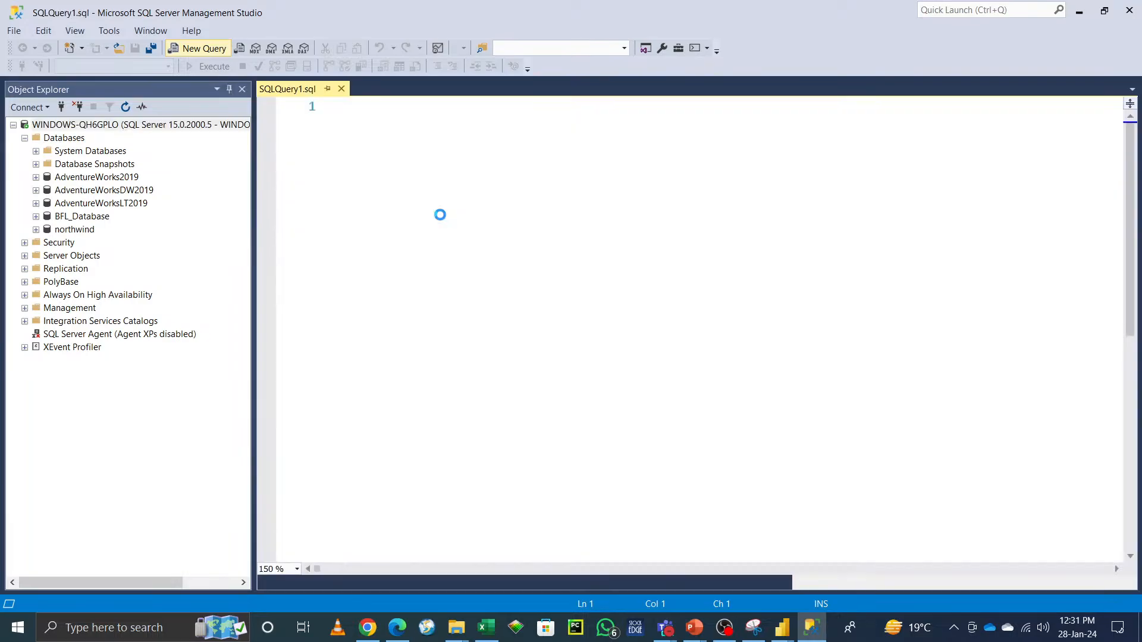
pyautogui.press('Return')
pyautogui.press('Return')
pyautogui.press('Return')
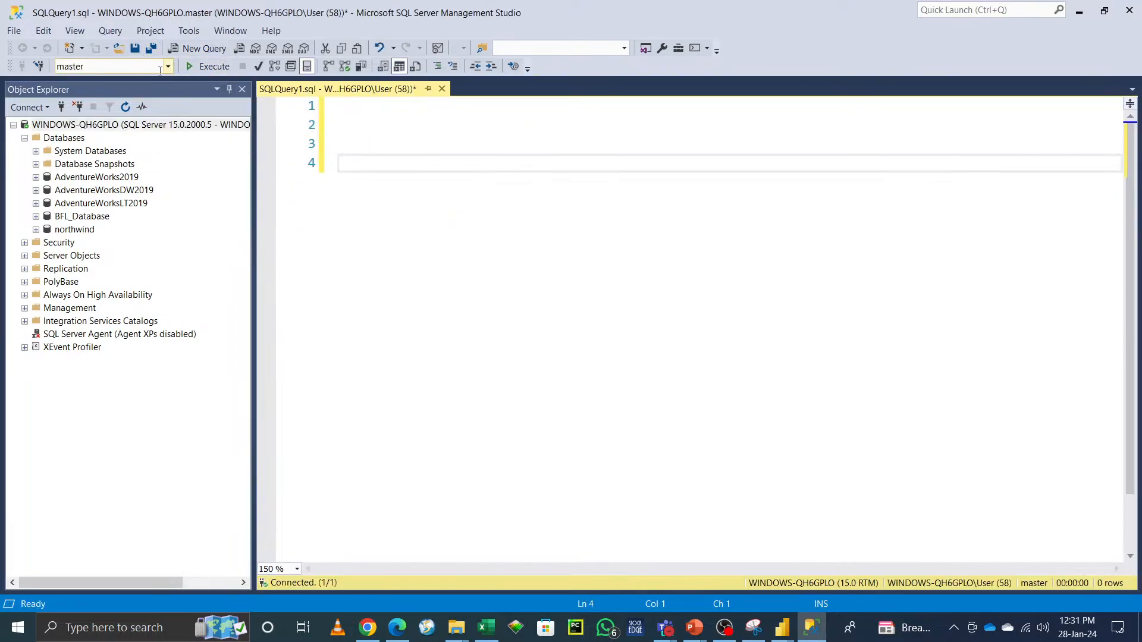
# Step: Switch the query's database to AdventureWorks2019 and expand its Tables folder
pyautogui.click(167, 67)
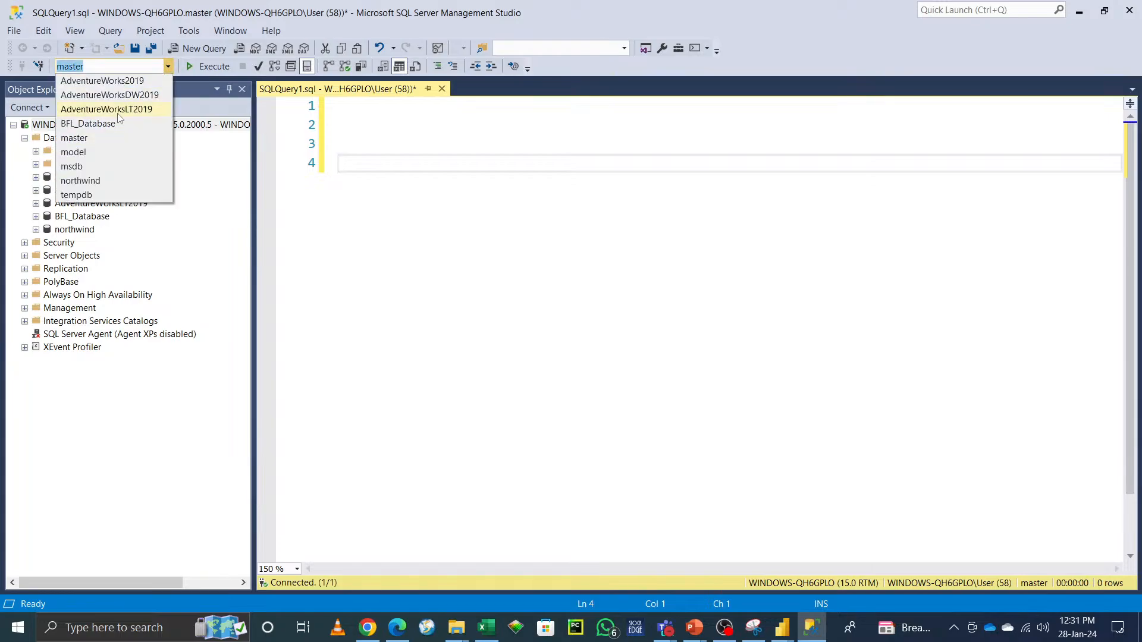
pyautogui.click(123, 82)
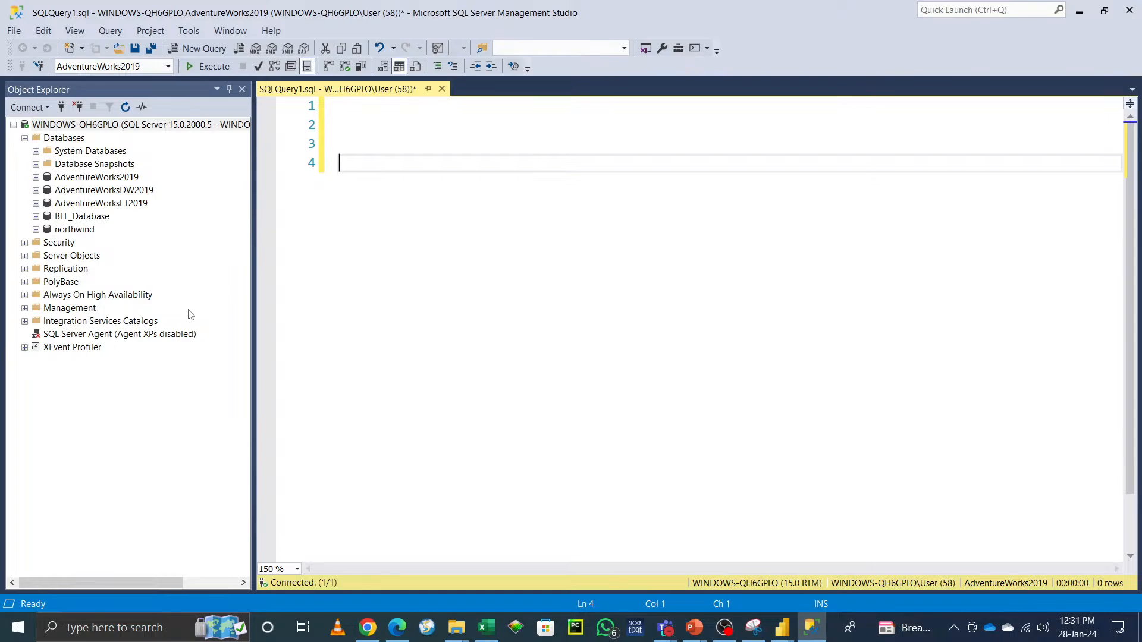
pyautogui.click(36, 178)
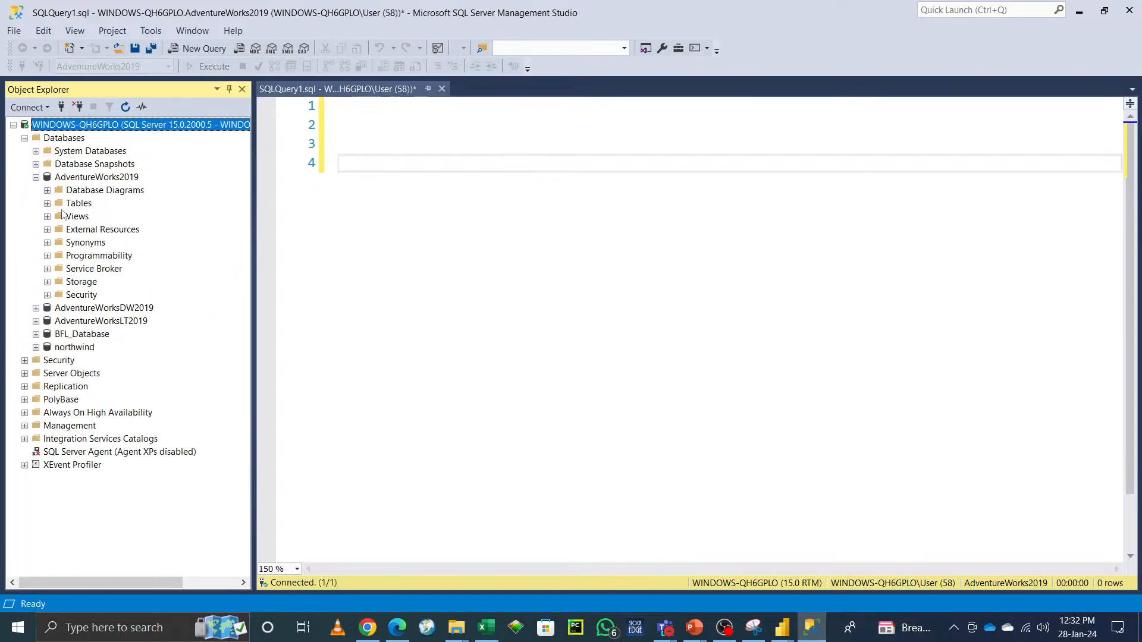
pyautogui.click(47, 204)
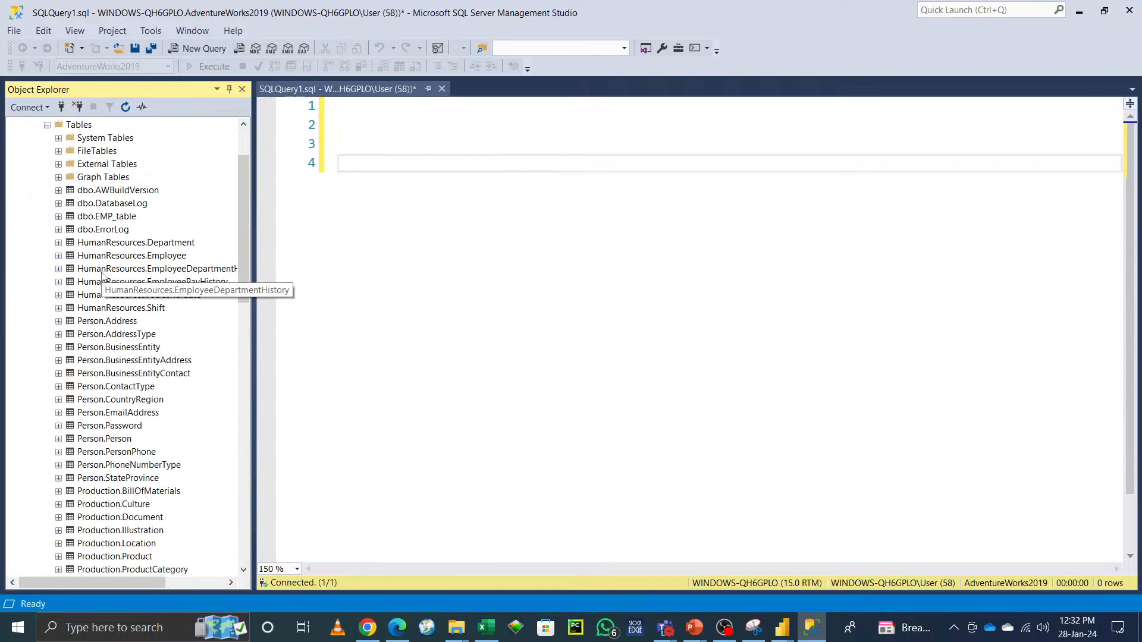
pyautogui.click(379, 176)
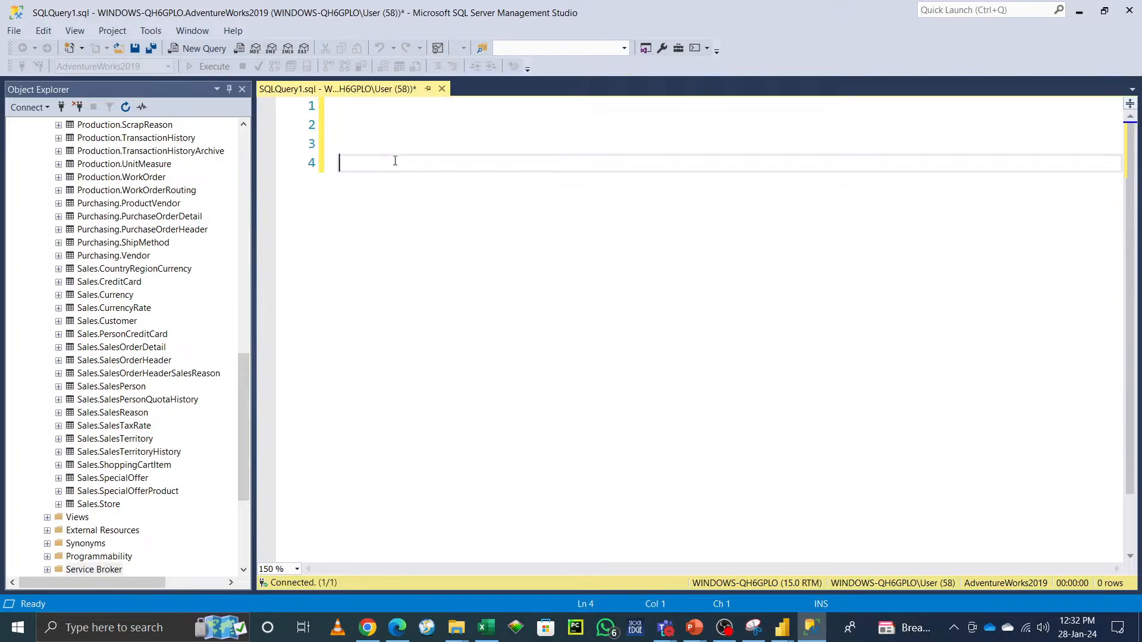
pyautogui.write('SElect ')
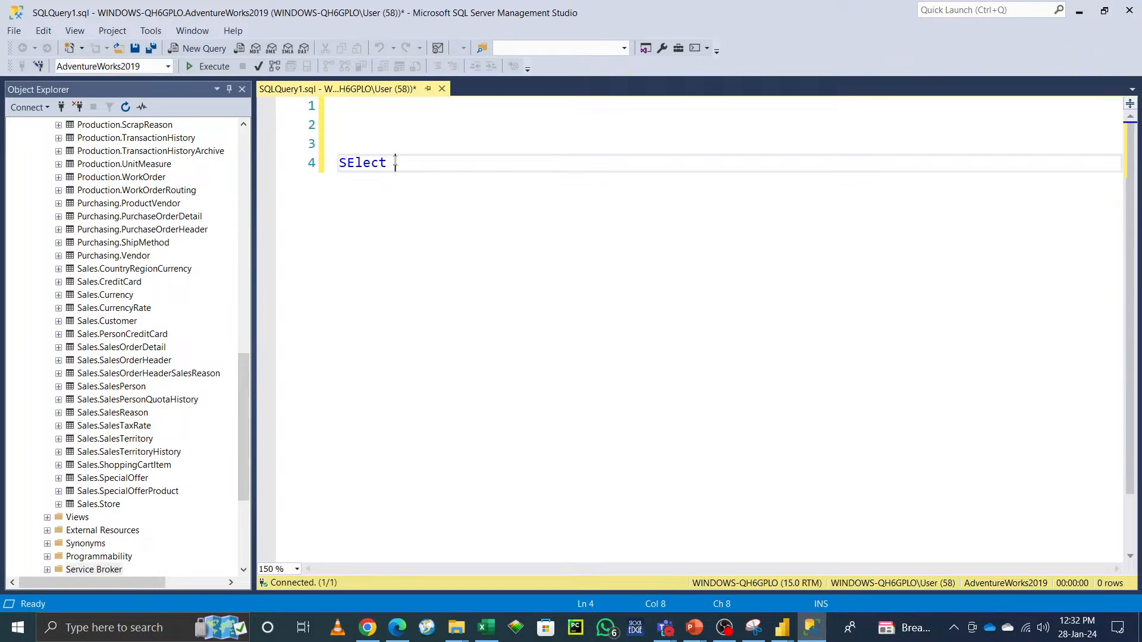
pyautogui.write('@@')
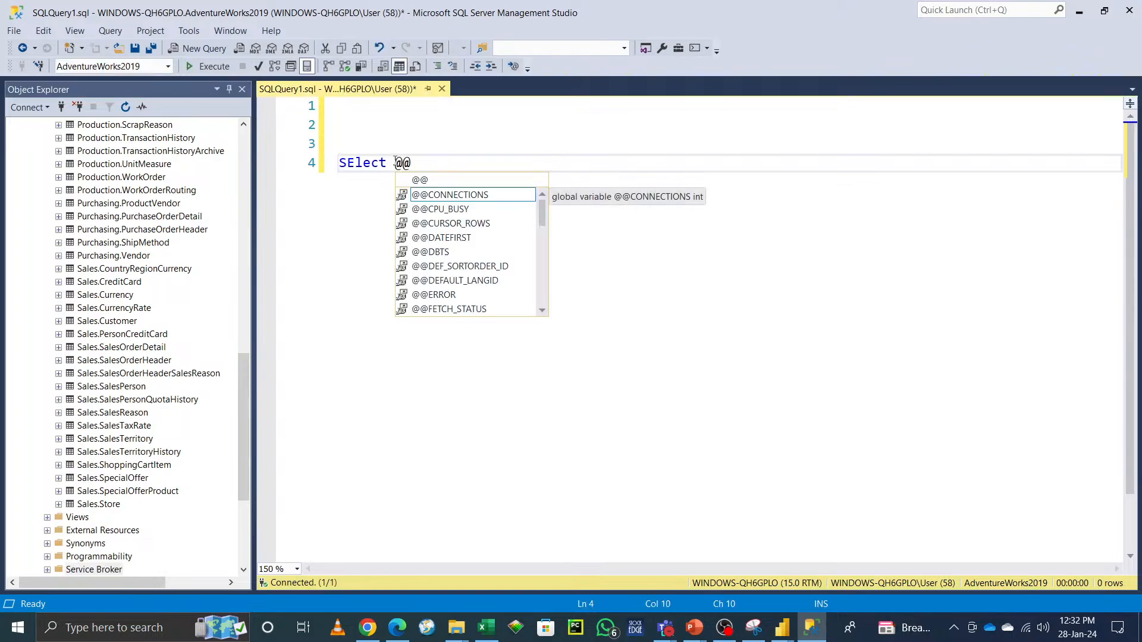
pyautogui.write('ser')
pyautogui.press('Tab')
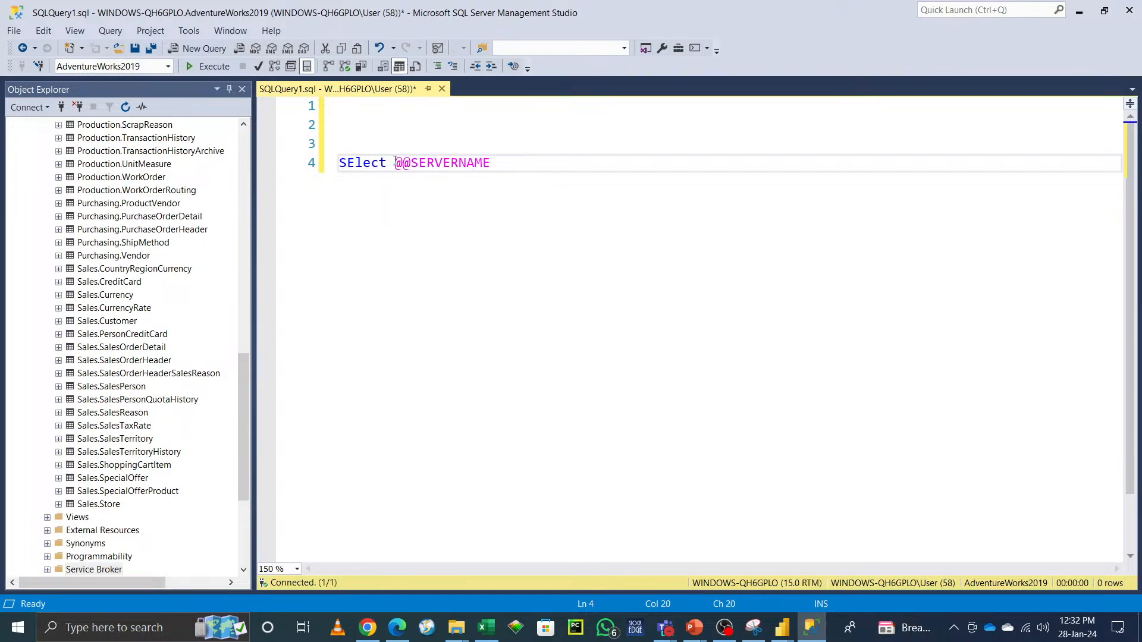
pyautogui.hotkey('ctrl', 'a')
pyautogui.click(203, 66)
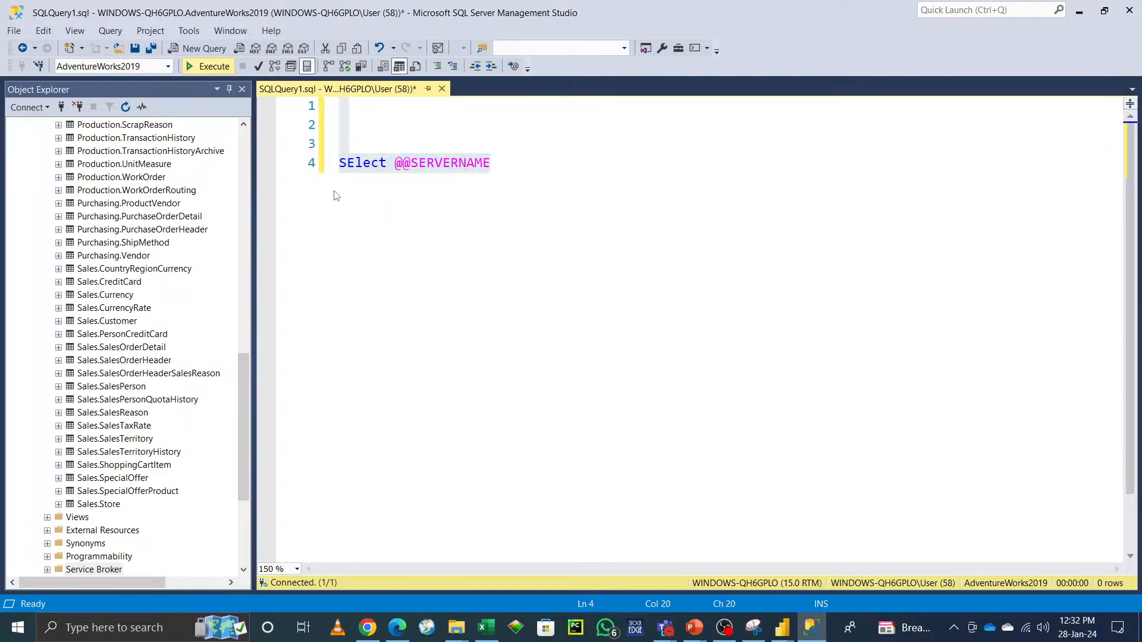
pyautogui.rightClick(320, 381)
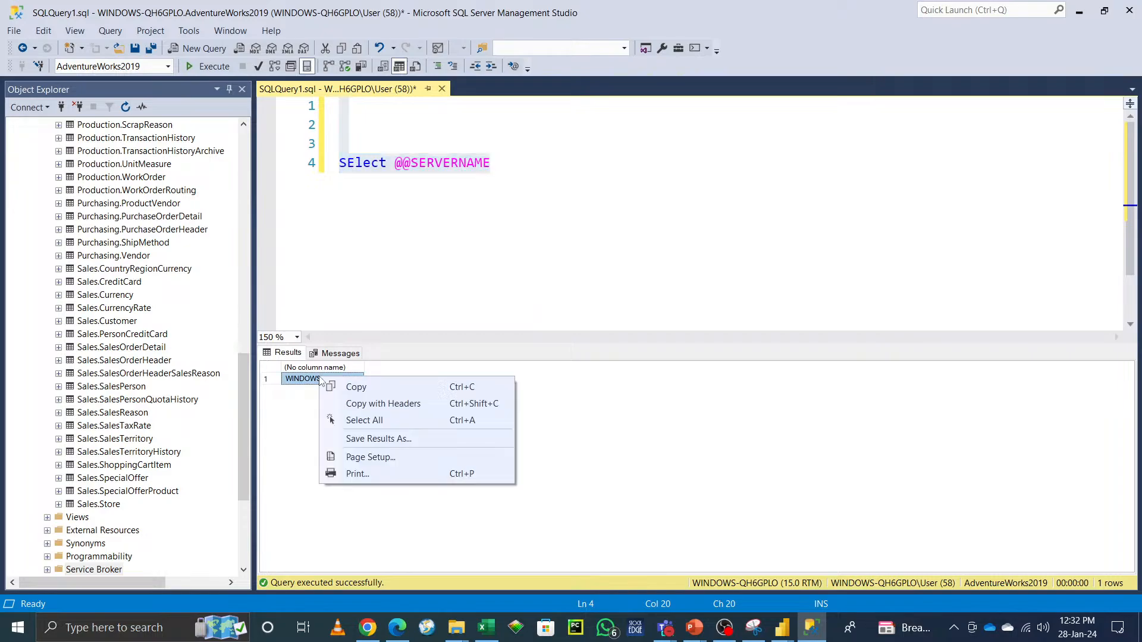
pyautogui.click(359, 387)
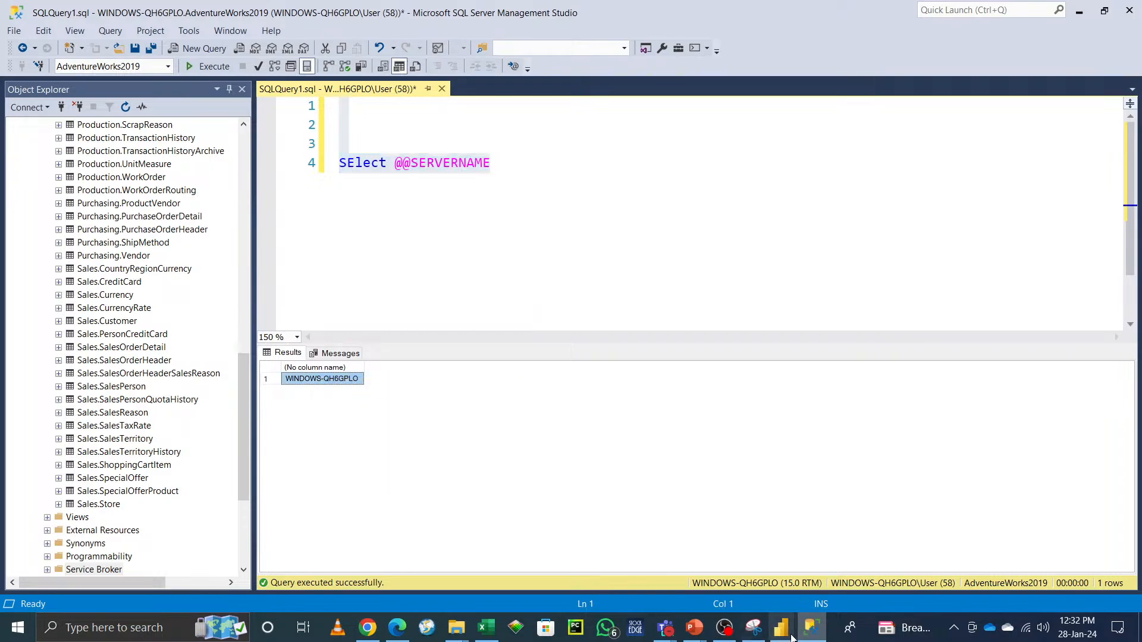
# Step: Back in Power Query, cancel the SQL Server dialog and create a Servername parameter using the copied server name as current value
pyautogui.moveTo(782, 629)
pyautogui.click(845, 554)
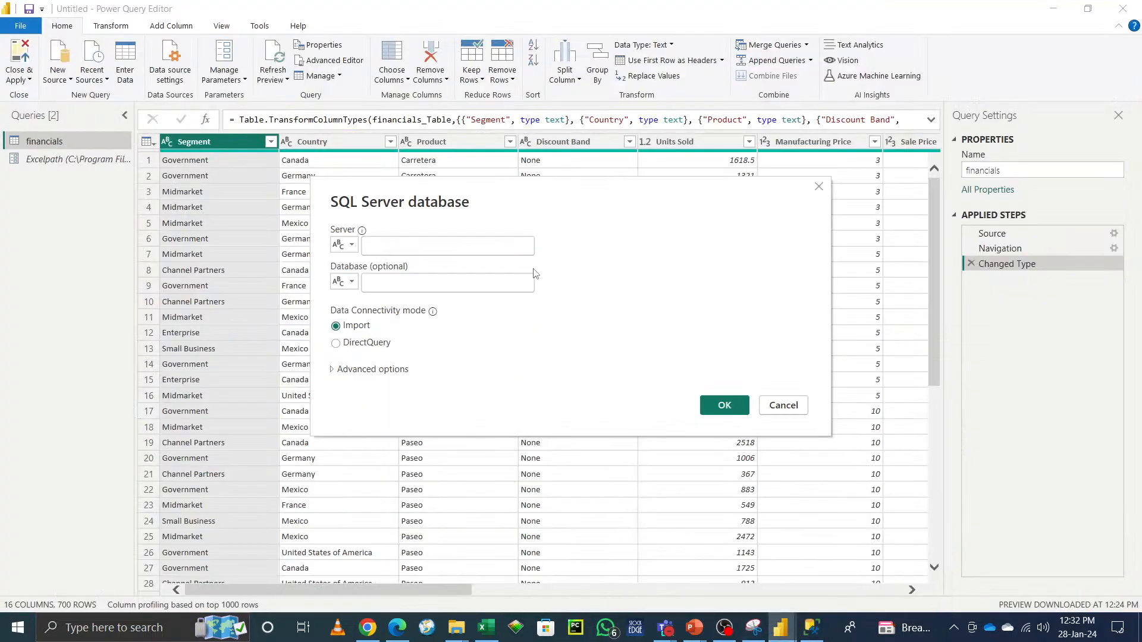
pyautogui.click(788, 409)
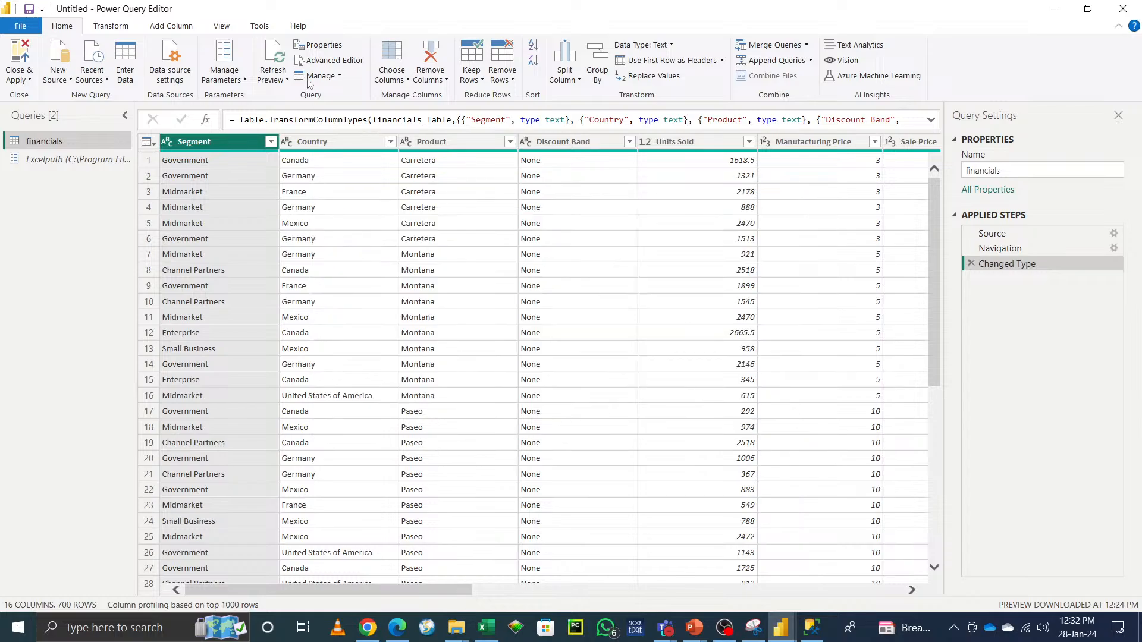
pyautogui.click(224, 57)
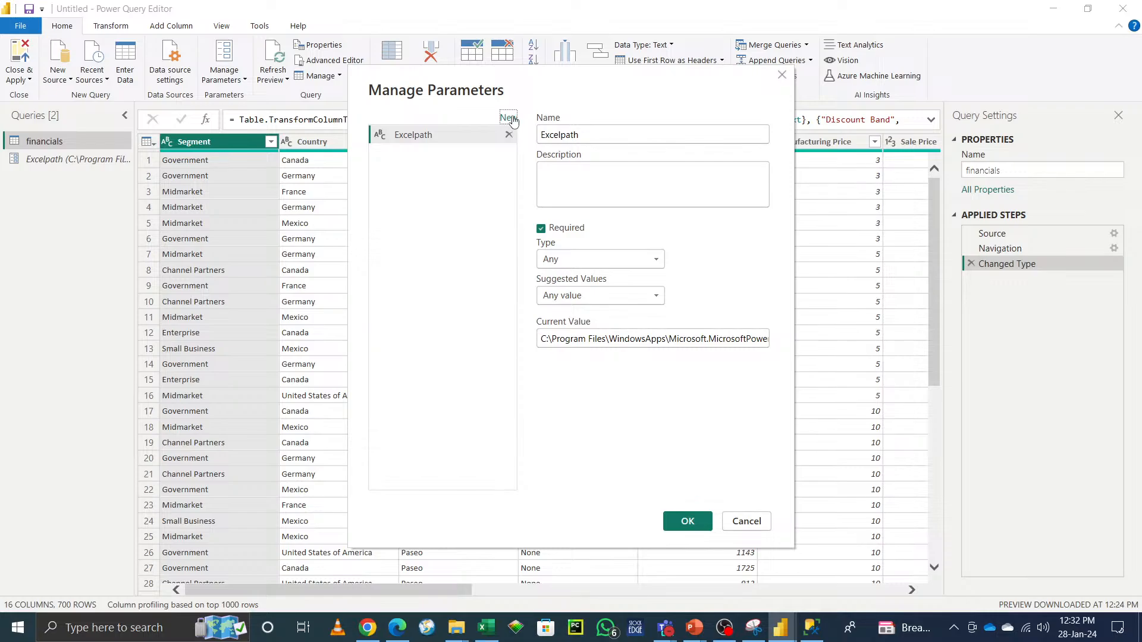
pyautogui.click(508, 117)
pyautogui.doubleClick(620, 136)
pyautogui.write('S')
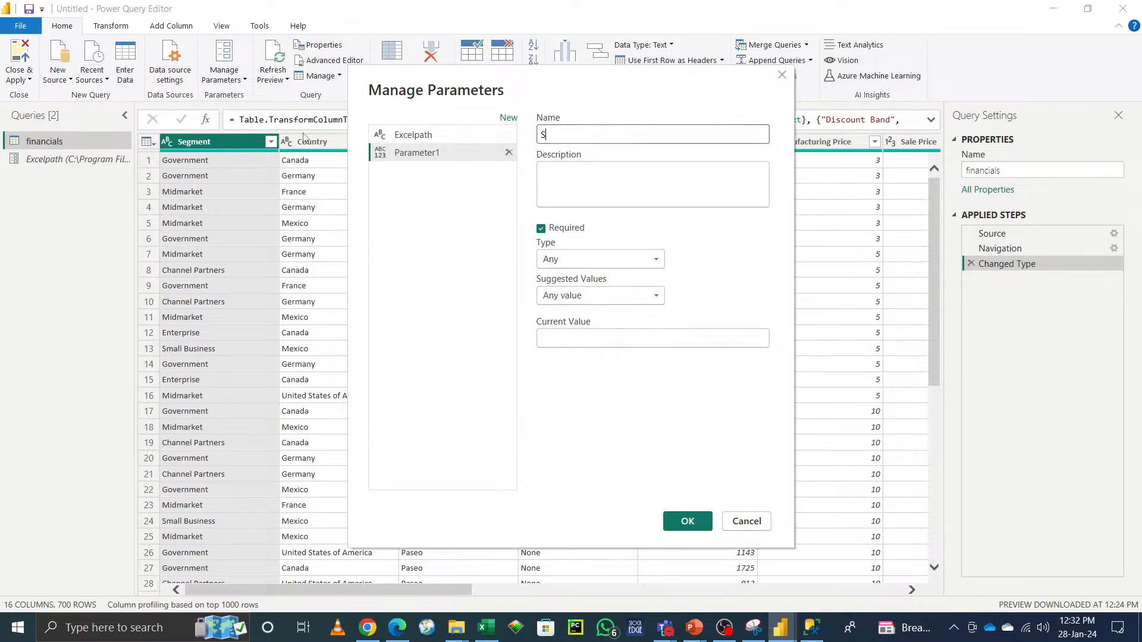
pyautogui.write('ervername')
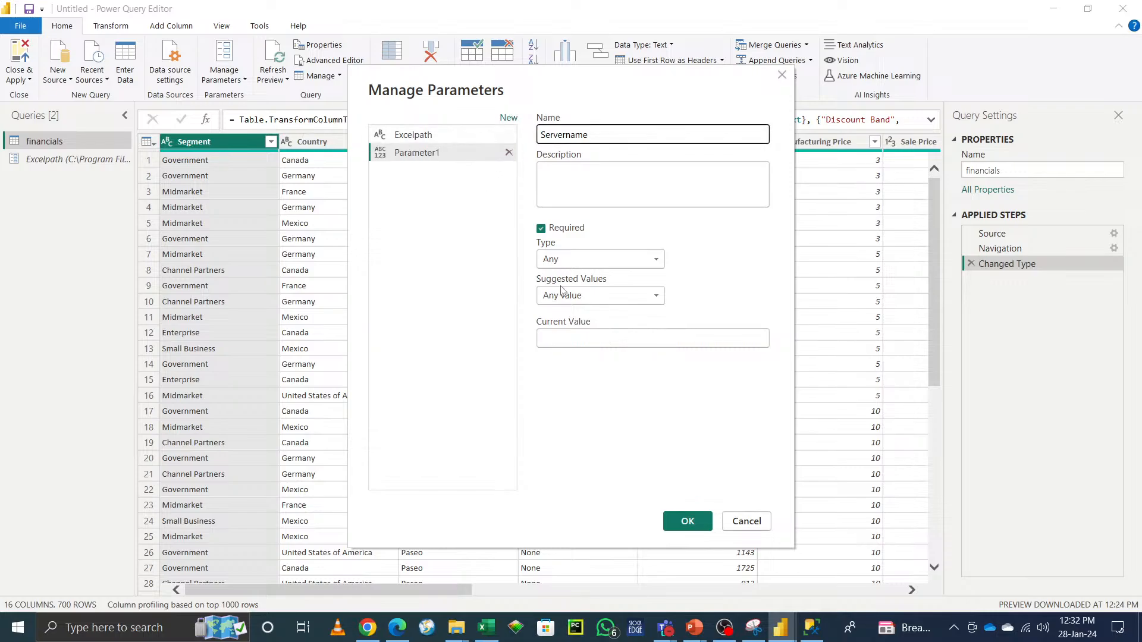
pyautogui.click(593, 338)
pyautogui.hotkey('ctrl', 'v')
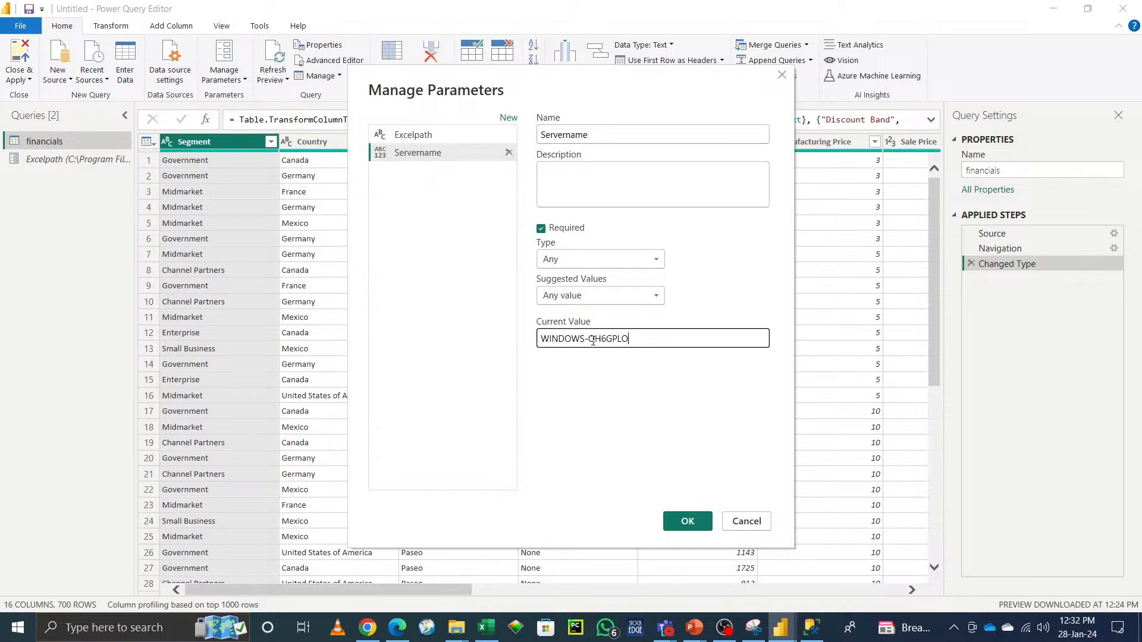
# Step: Add another new parameter and name it DBname
pyautogui.click(509, 118)
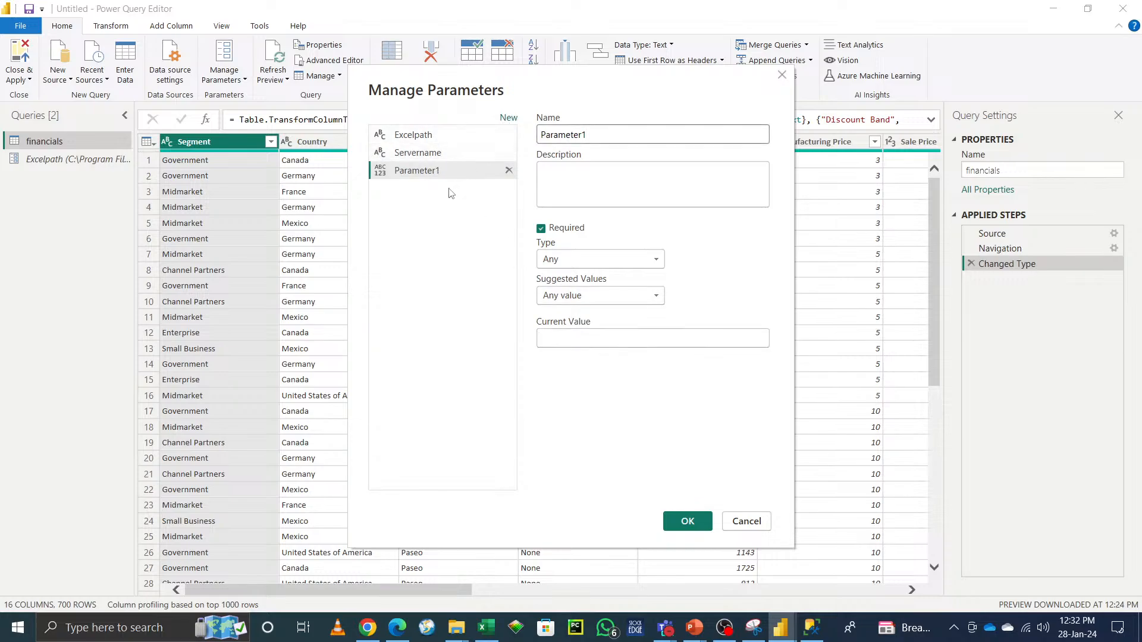
pyautogui.hotkey('ctrl', 'a')
pyautogui.press('BackSpace')
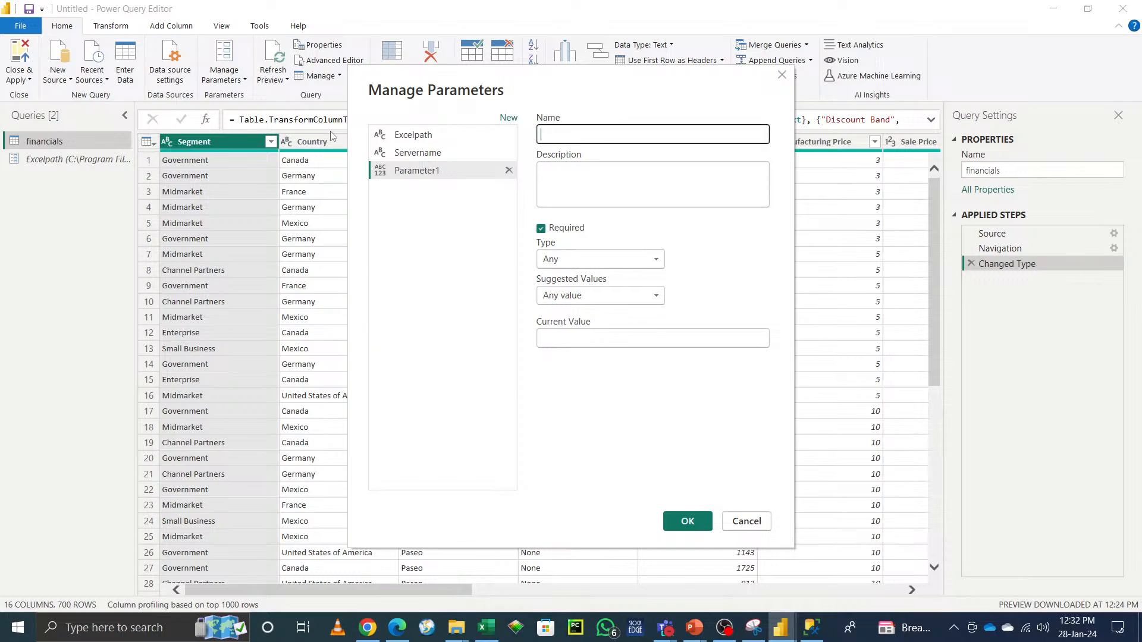
pyautogui.write('DBname')
# Step: Copy the AdventureWorks2019 database name from the Object Explorer by editing its label
pyautogui.click(811, 628)
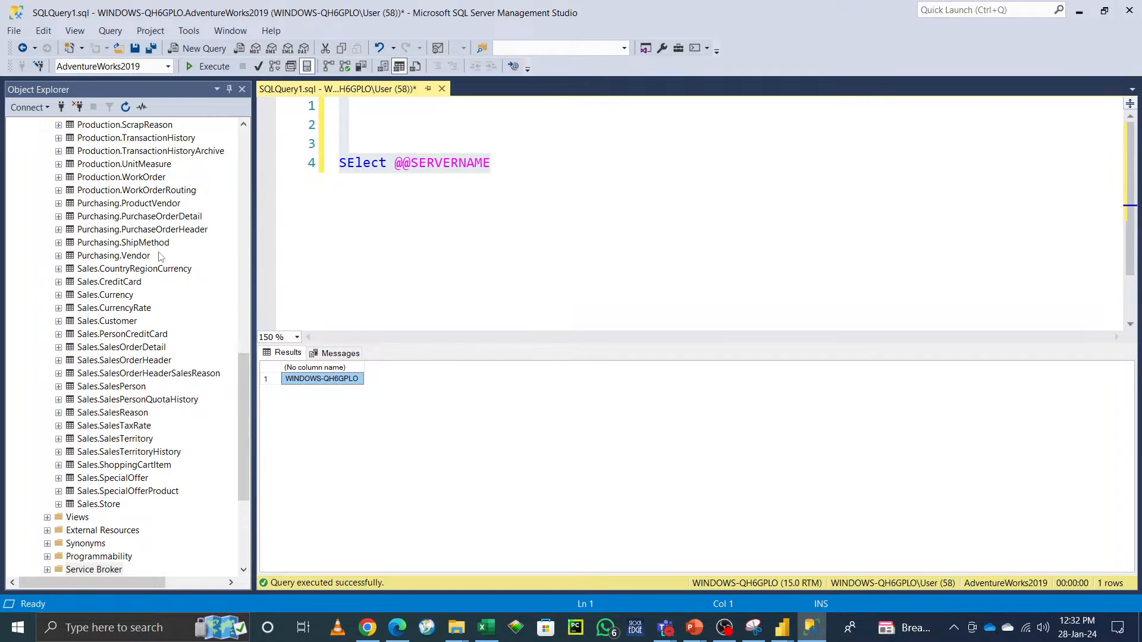
pyautogui.moveTo(237, 381); pyautogui.dragTo(238, 164)
pyautogui.click(94, 153)
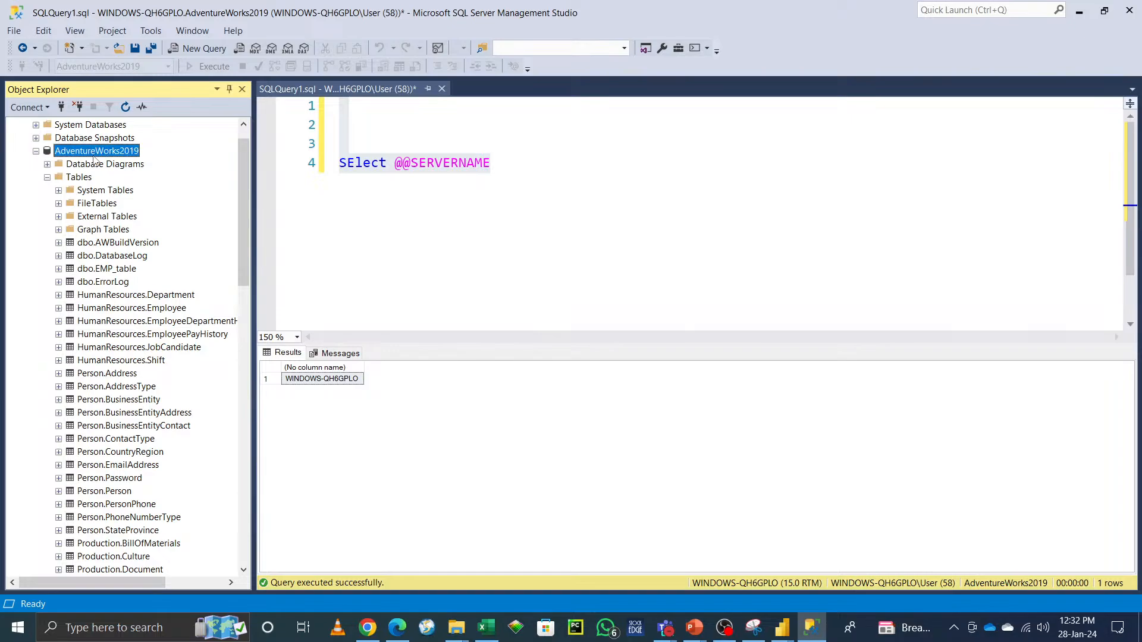
pyautogui.press('XF86AudioLowerVolume')
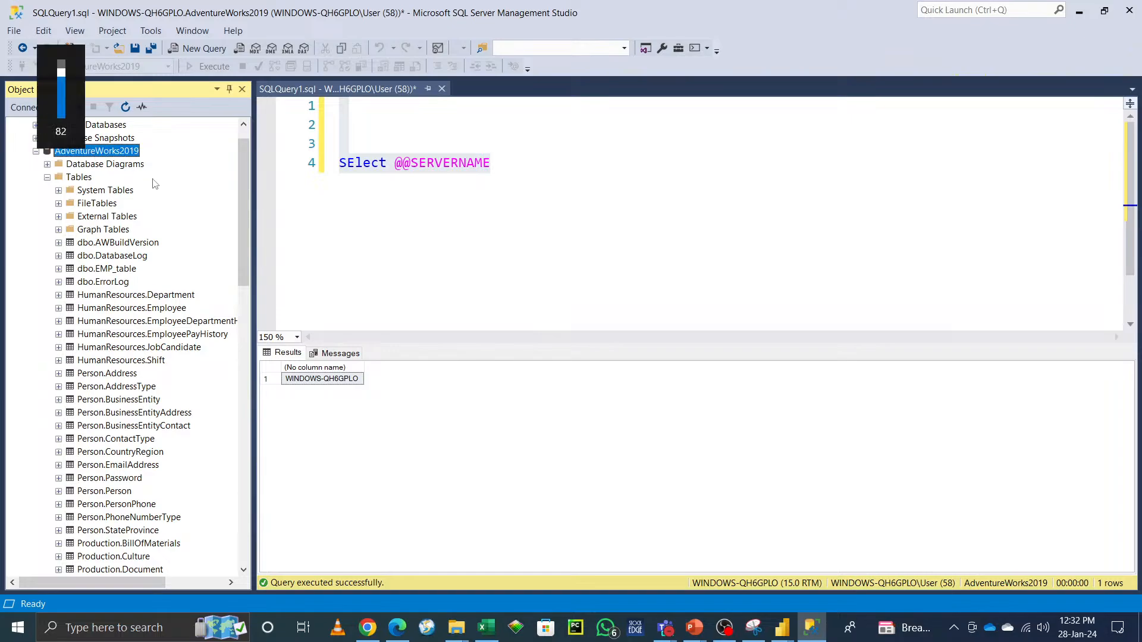
pyautogui.press('F2')
pyautogui.hotkey('ctrl', 'c')
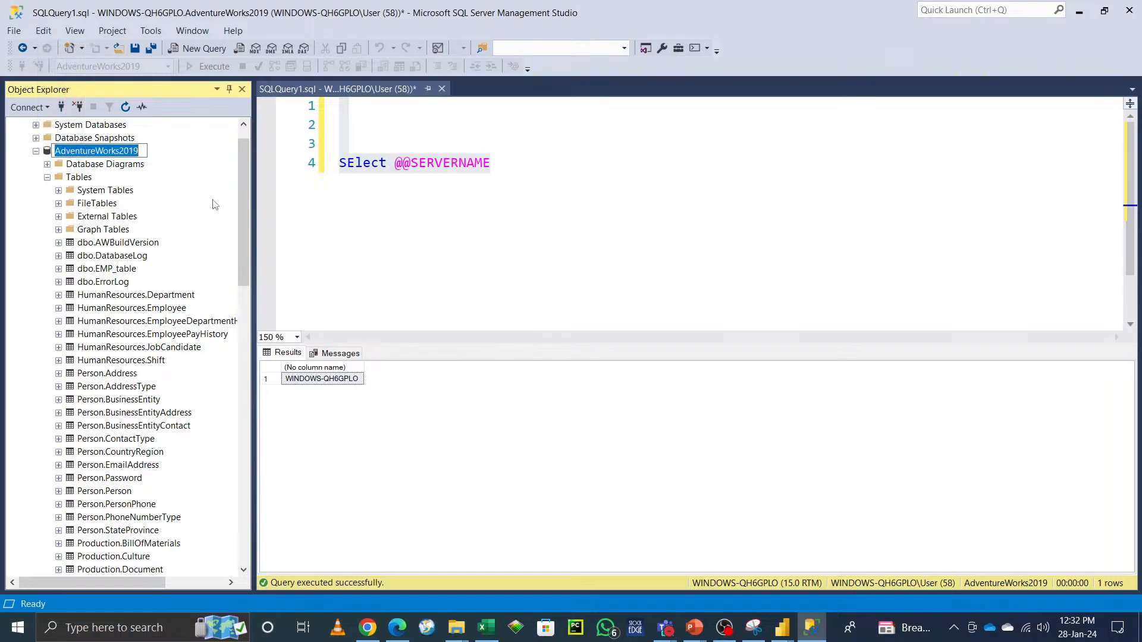
# Step: Set the DBname parameter's current value to AdventureWorks2019 and confirm the parameters
pyautogui.hotkey('alt', 'Tab')
pyautogui.click(632, 341)
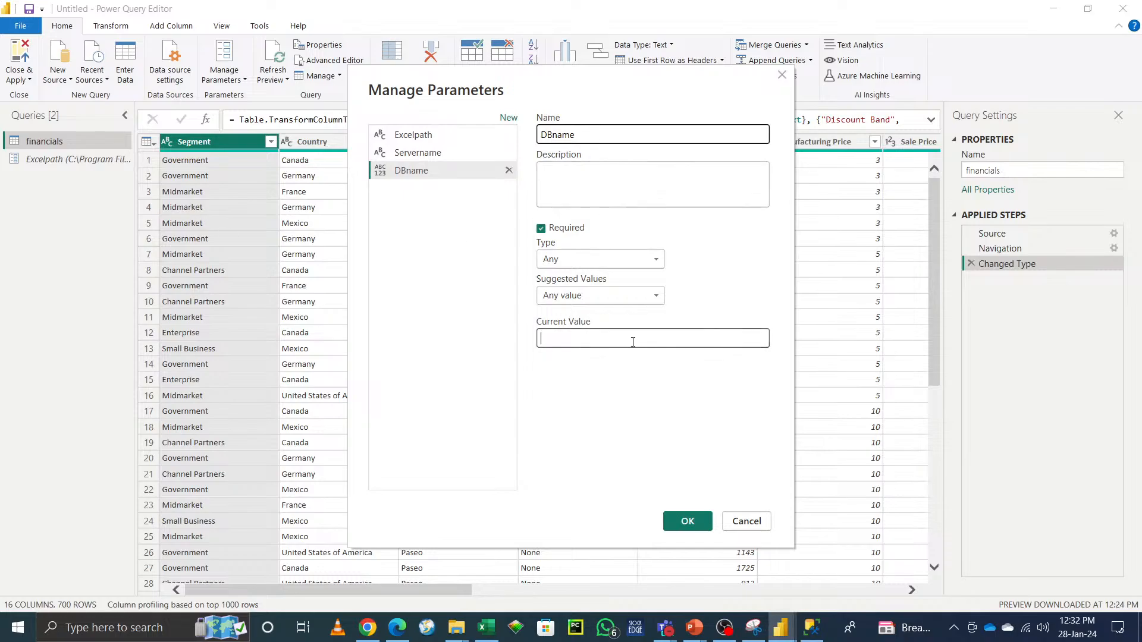
pyautogui.hotkey('ctrl', 'v')
pyautogui.click(643, 424)
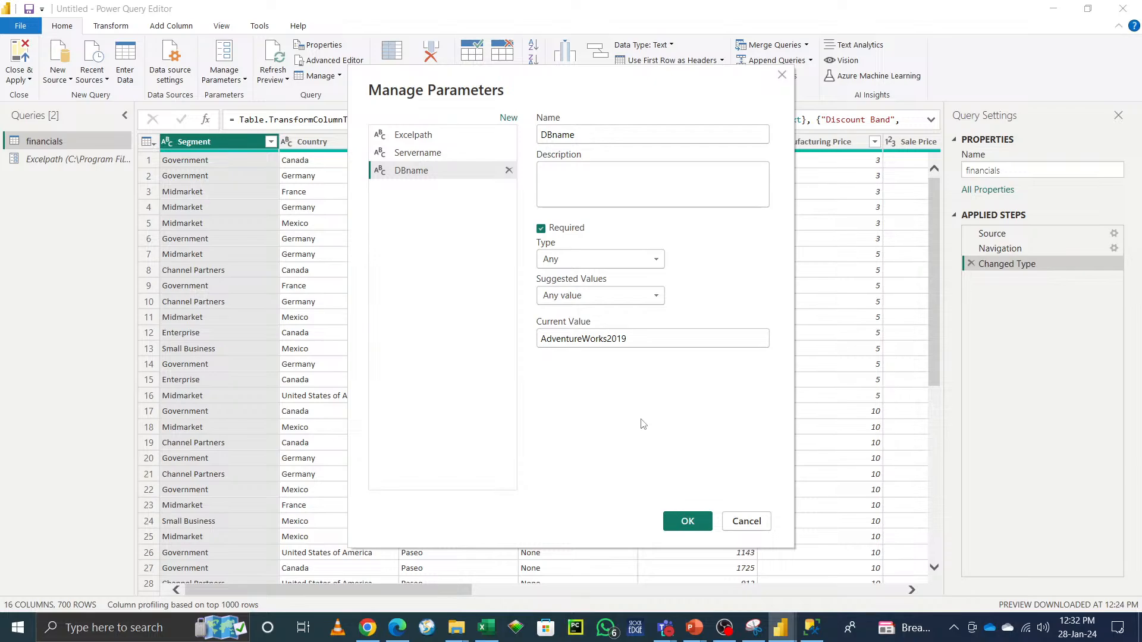
pyautogui.click(691, 522)
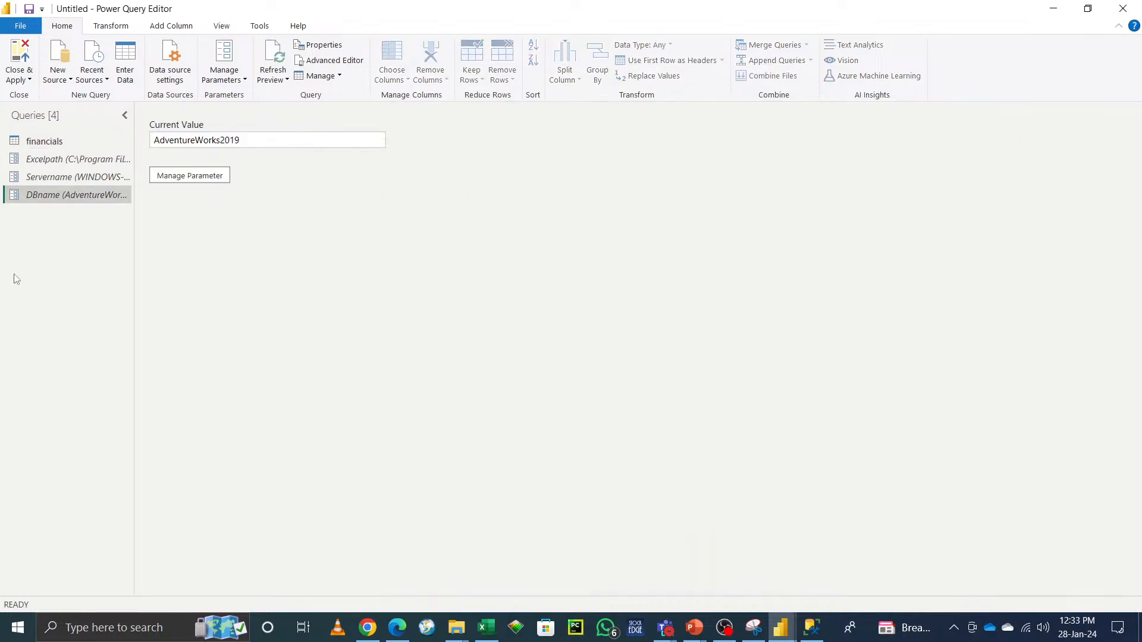
# Step: Open a new SQL Server database source and paste AdventureWorks2019 into the database field
pyautogui.click(57, 70)
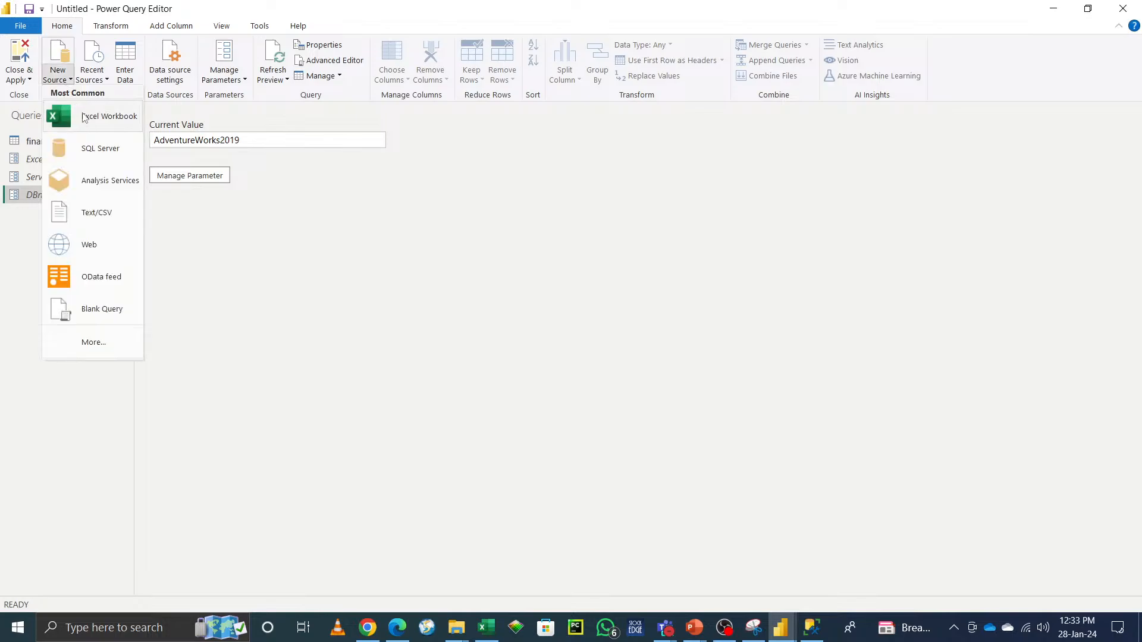
pyautogui.click(94, 152)
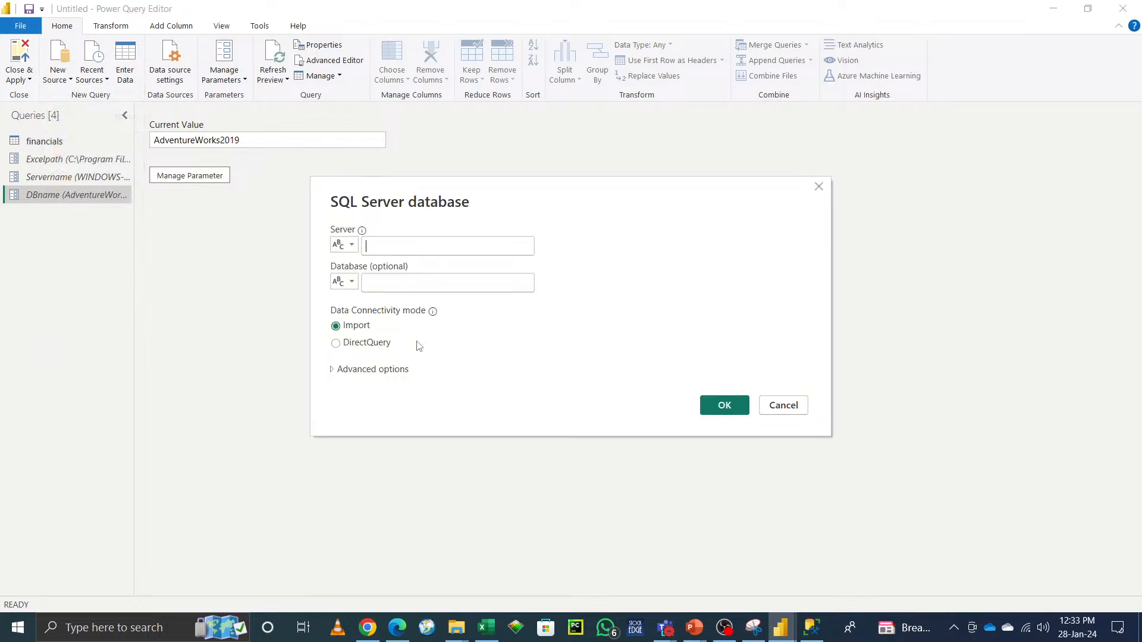
pyautogui.click(348, 245)
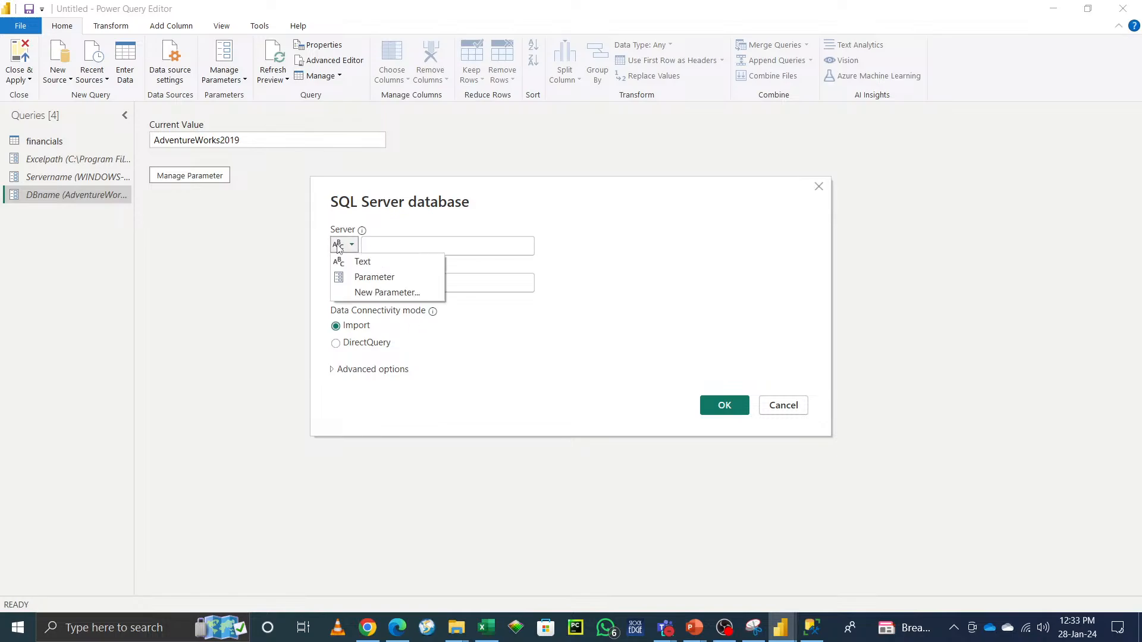
pyautogui.click(494, 249)
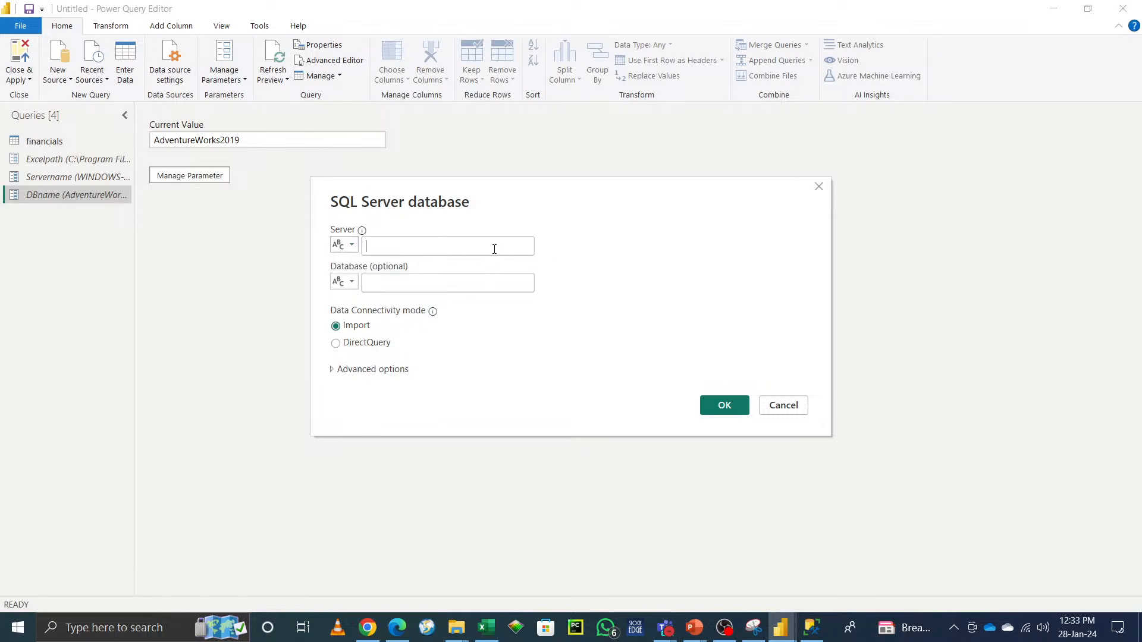
pyautogui.click(462, 283)
pyautogui.write('AdventureWorks2019')
# Step: Switch Server and Database to parameter inputs using Servername and DBname, and expand the advanced options
pyautogui.click(446, 244)
pyautogui.click(351, 244)
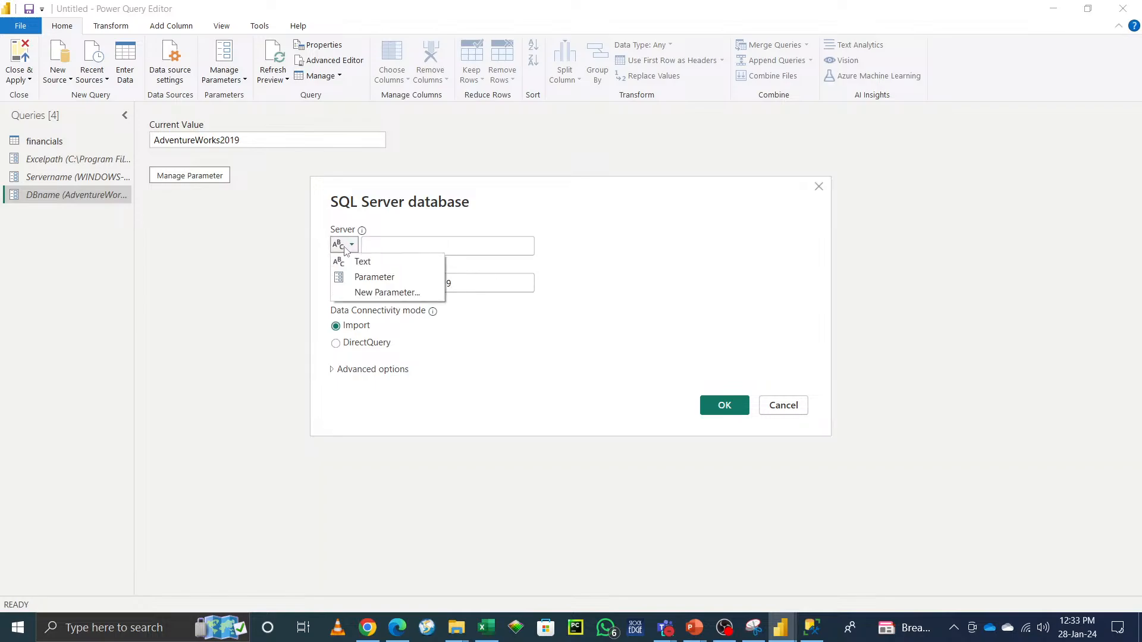
pyautogui.click(355, 275)
pyautogui.click(352, 284)
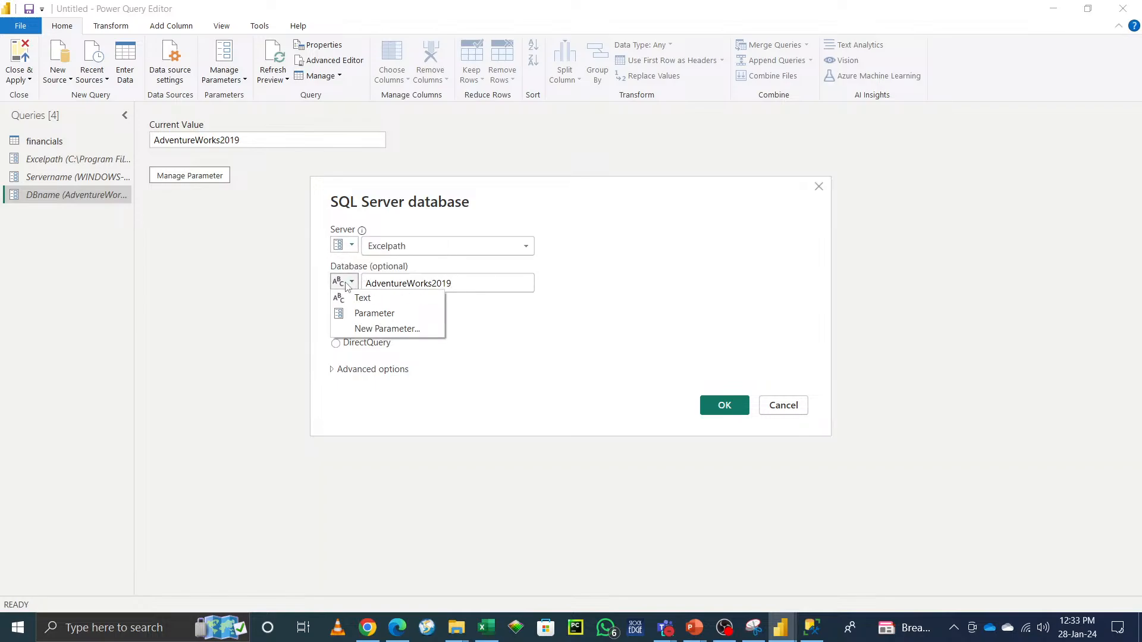
pyautogui.click(357, 312)
pyautogui.click(408, 247)
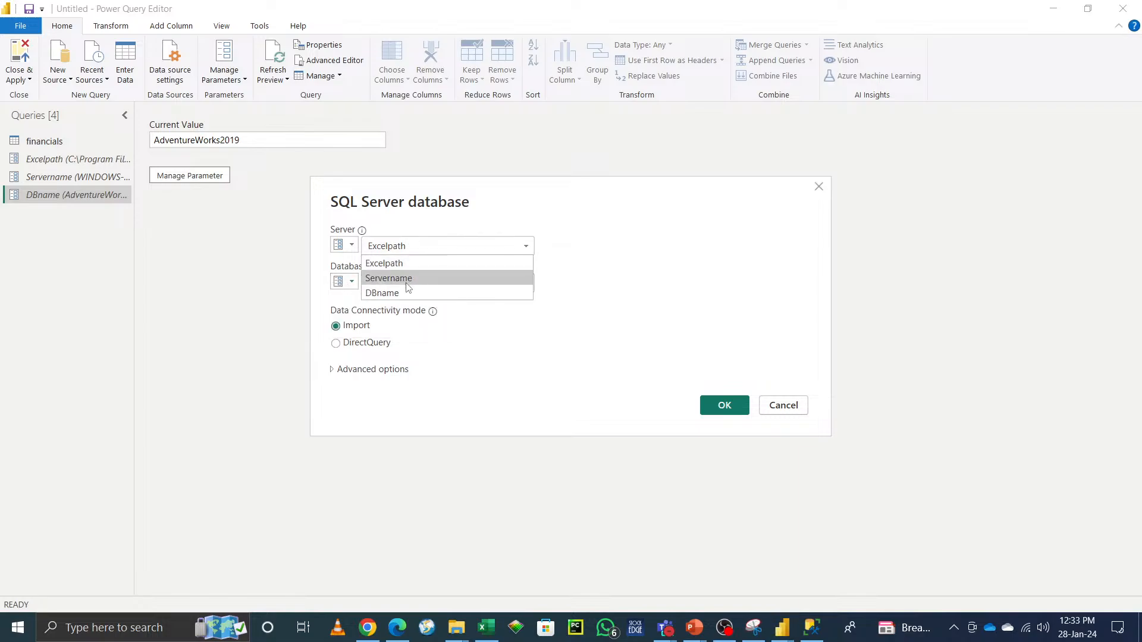
pyautogui.click(409, 278)
pyautogui.click(393, 289)
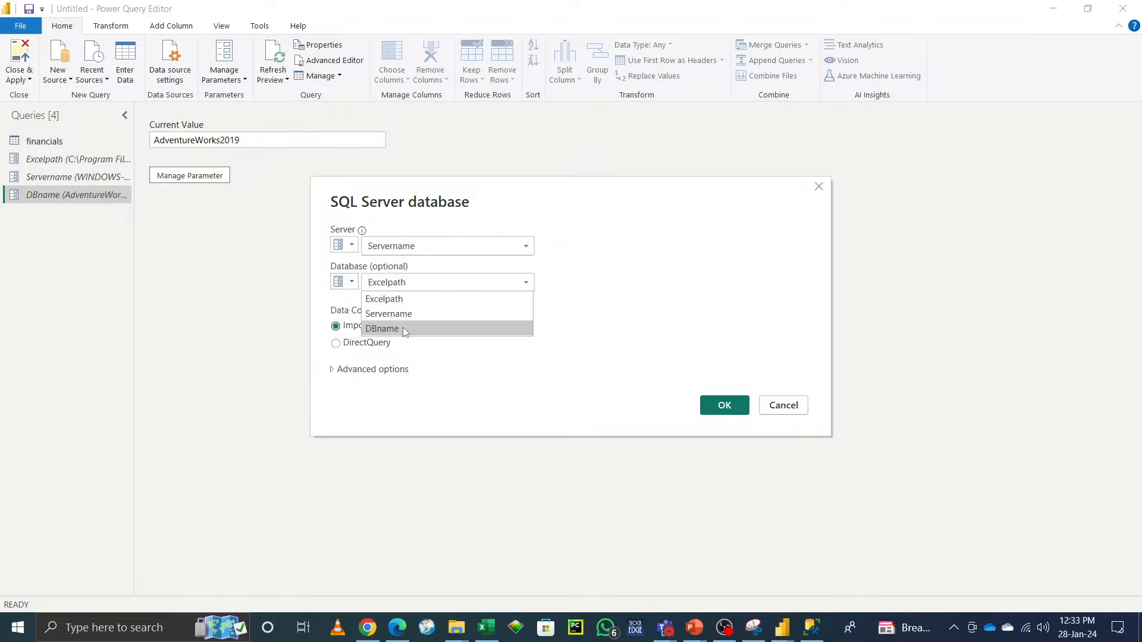
pyautogui.click(402, 327)
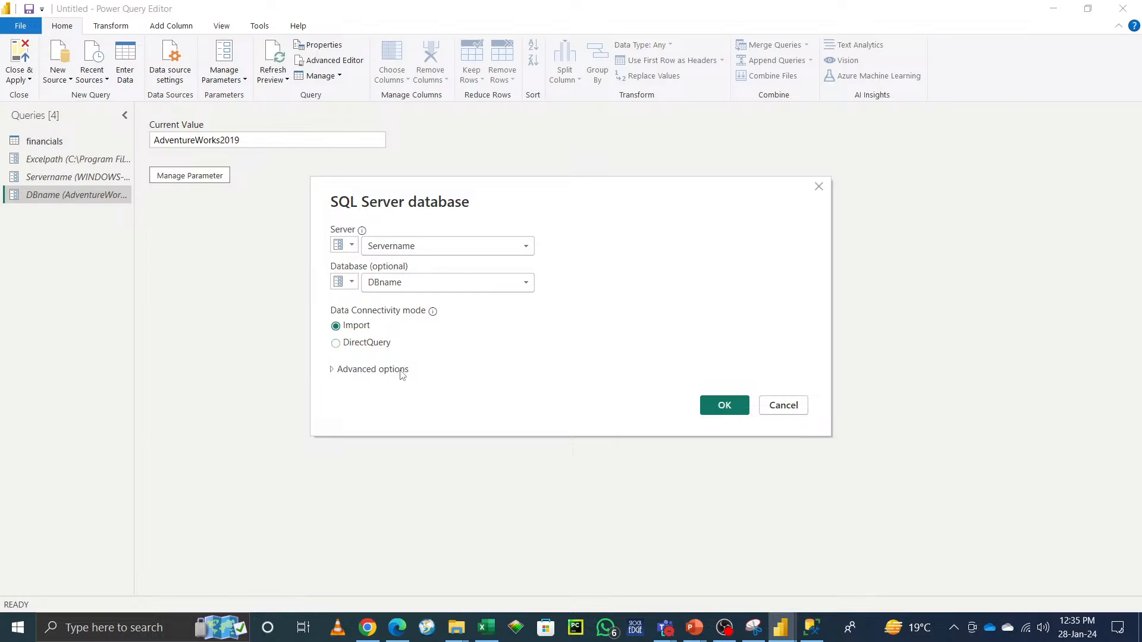
pyautogui.click(372, 370)
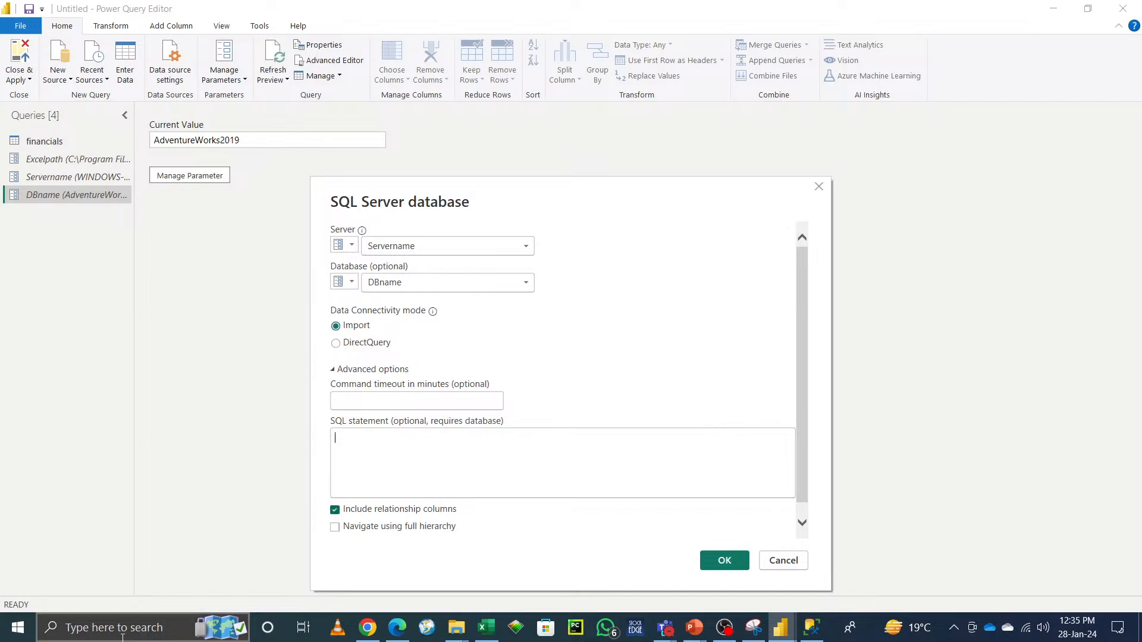
pyautogui.click(953, 628)
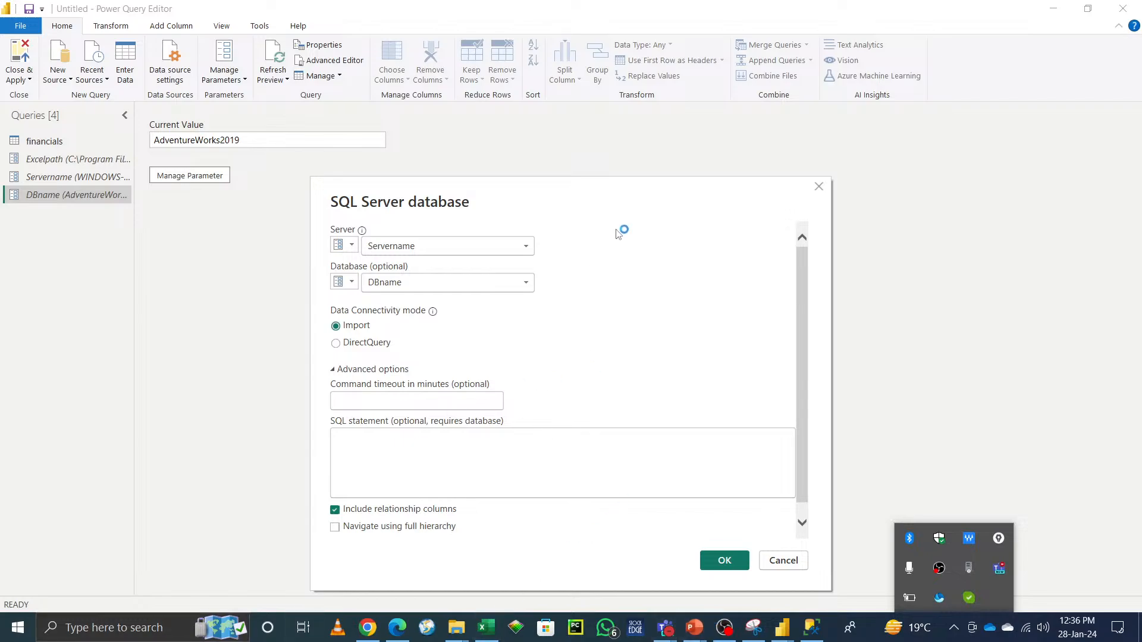
pyautogui.click(598, 198)
pyautogui.moveTo(599, 198); pyautogui.dragTo(592, 145)
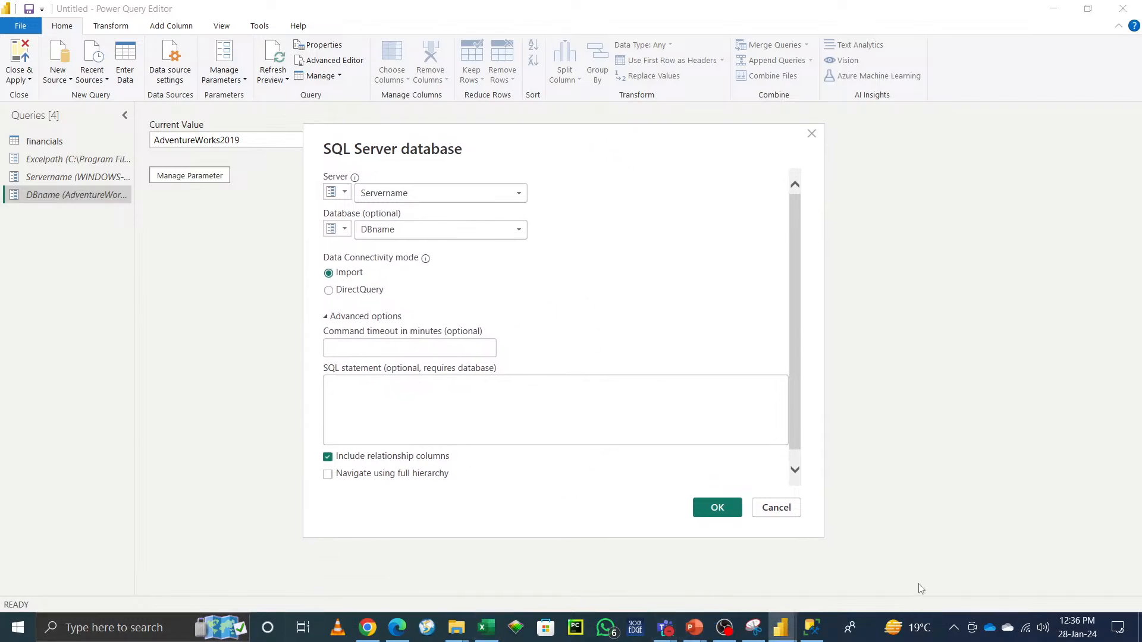
pyautogui.click(954, 626)
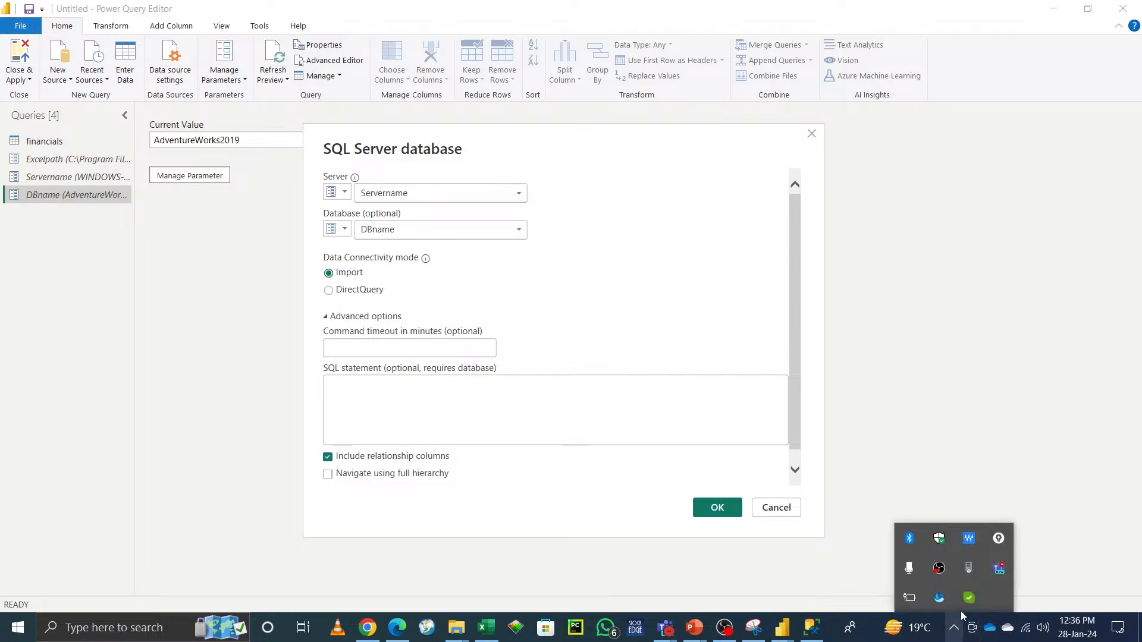
pyautogui.click(935, 315)
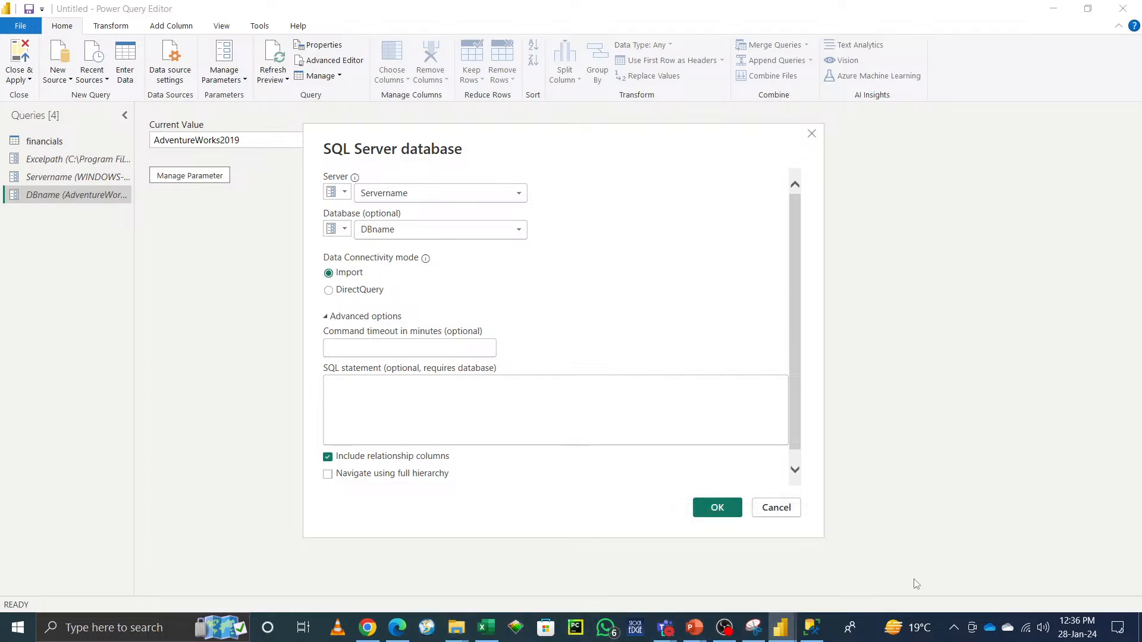
# Step: Switch to the Epic Pen annotation app by searching for it and opening it
pyautogui.click(102, 626)
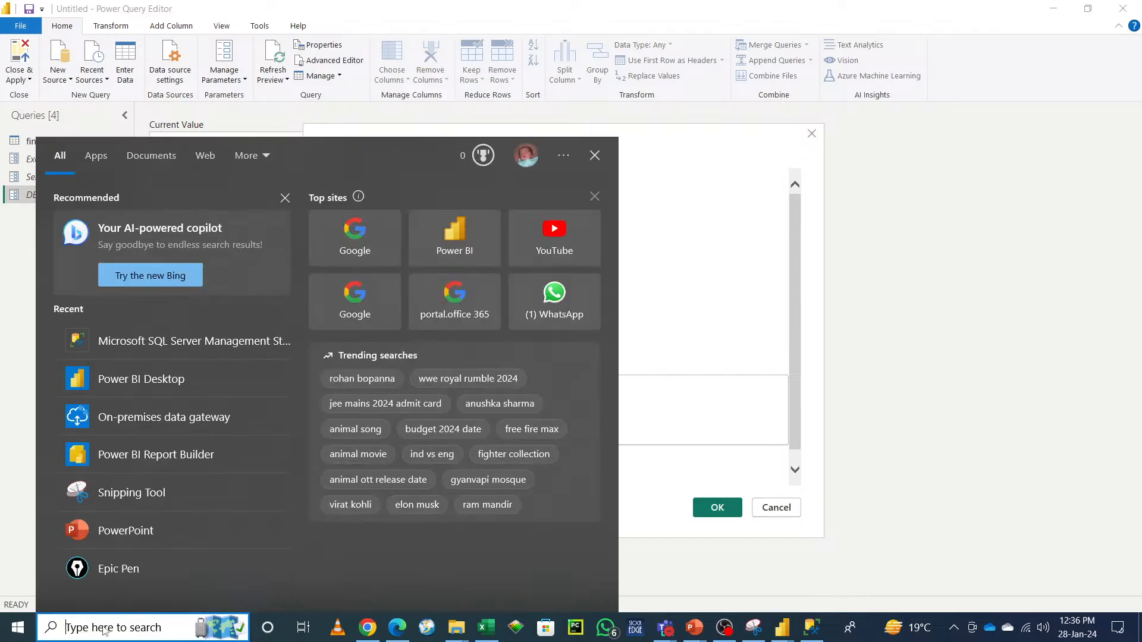
pyautogui.write('epi')
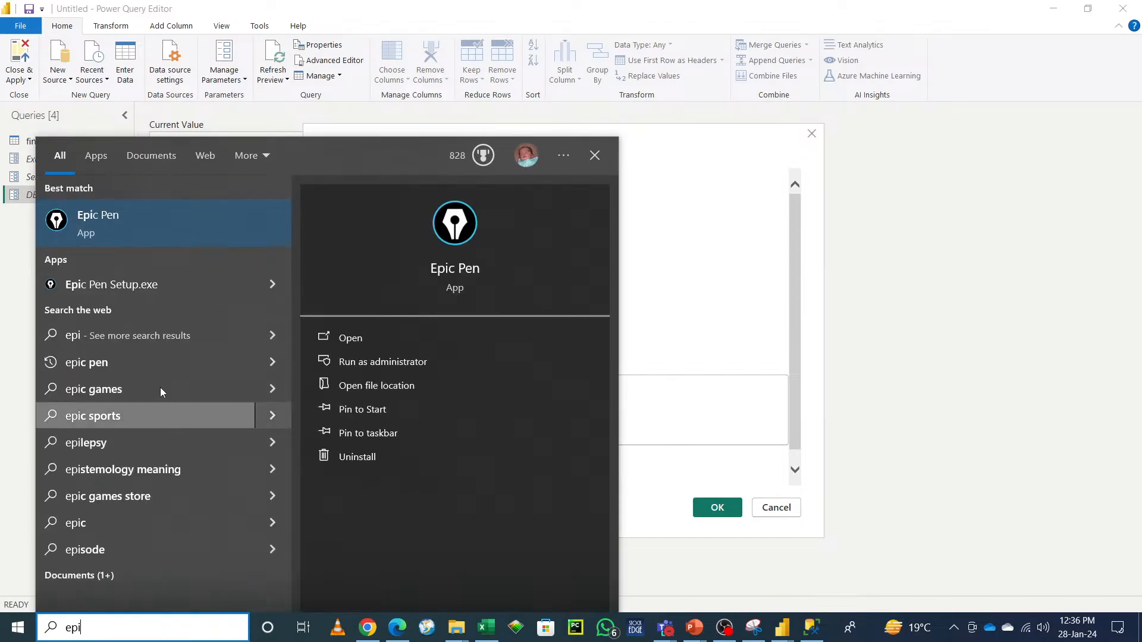
pyautogui.click(346, 345)
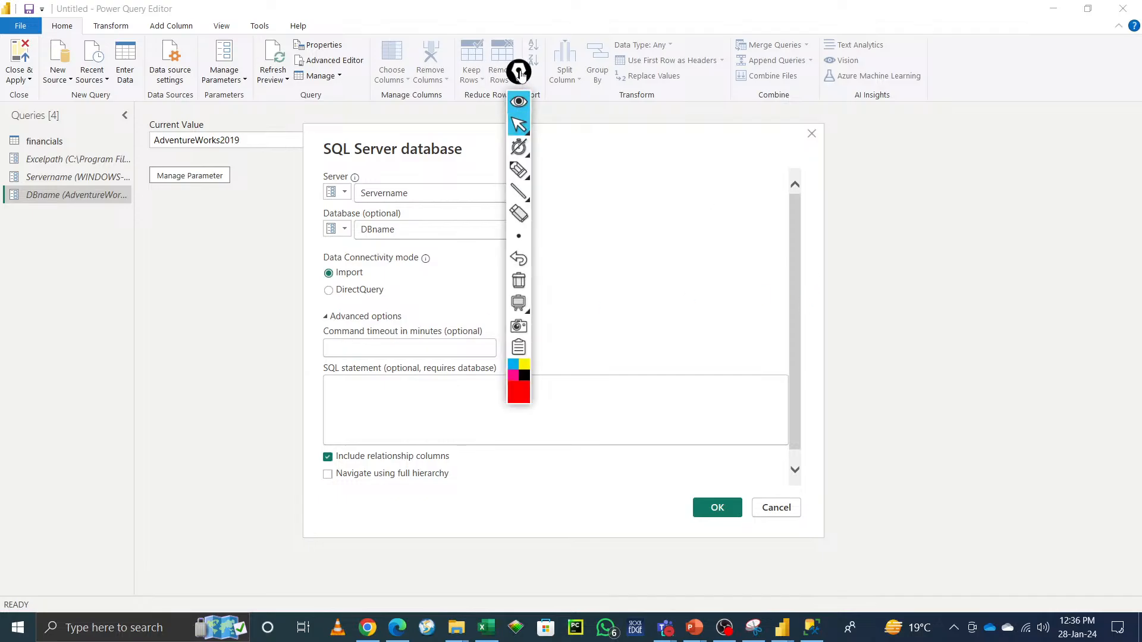
# Step: Set up the Epic Pen toolbar, selecting the pen tool and a stroke thickness
pyautogui.moveTo(519, 72); pyautogui.dragTo(1029, 61)
pyautogui.moveTo(1028, 292)
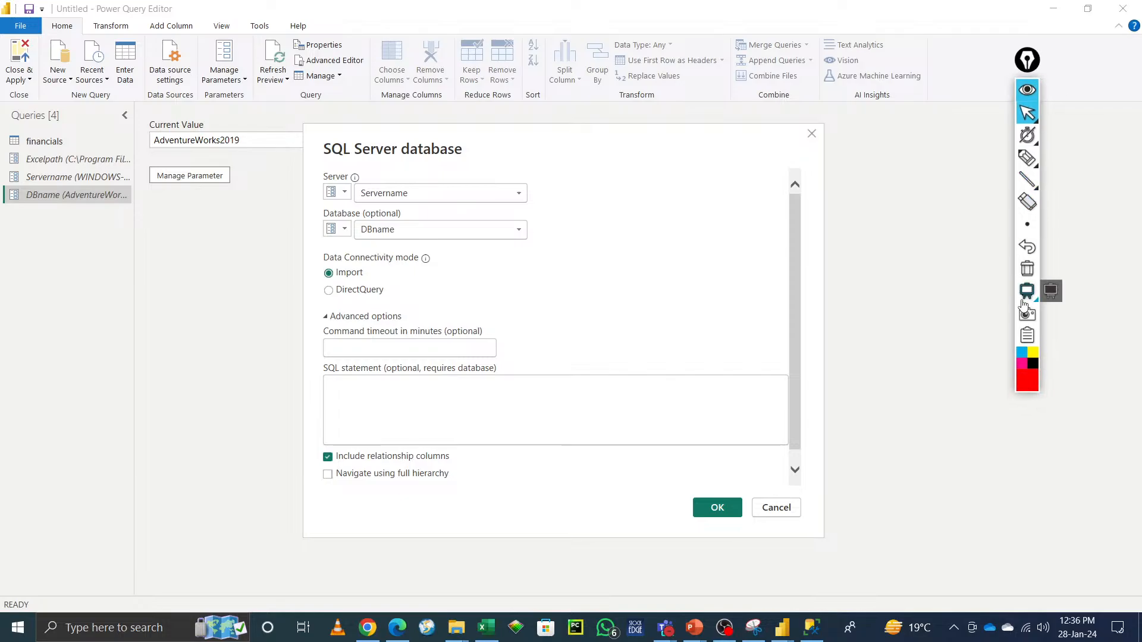
pyautogui.click(1051, 293)
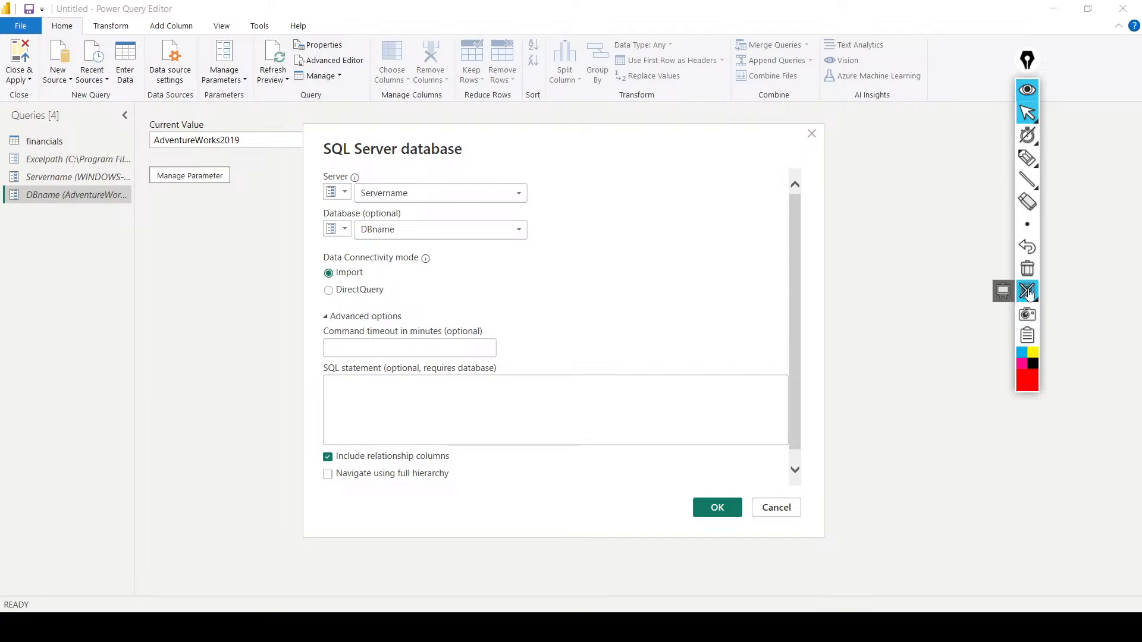
pyautogui.click(1034, 293)
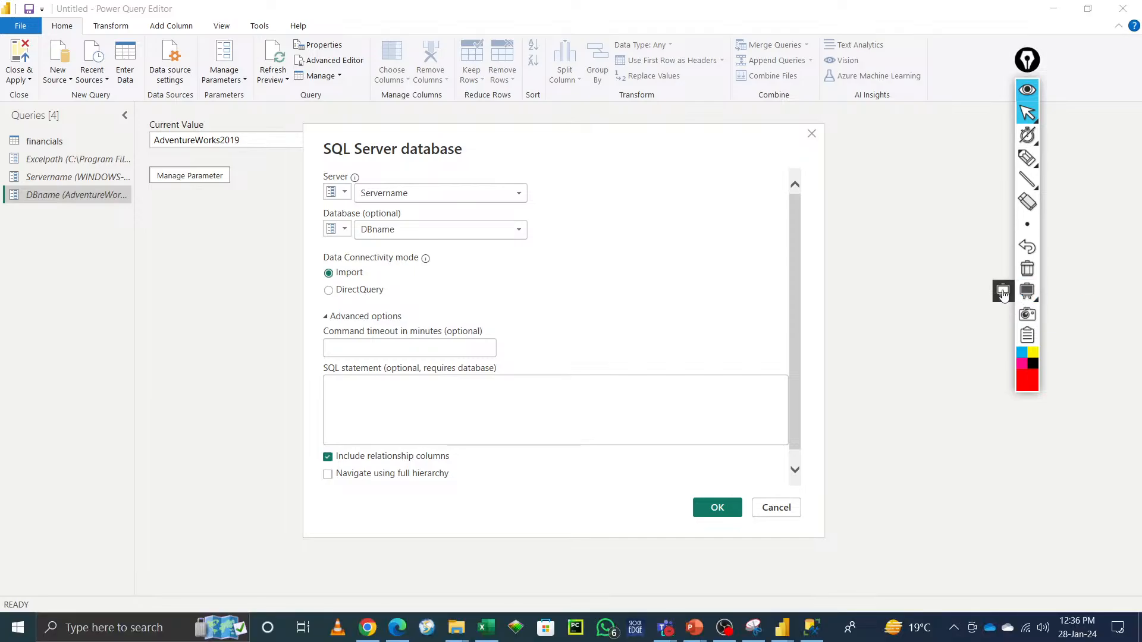
pyautogui.click(1029, 295)
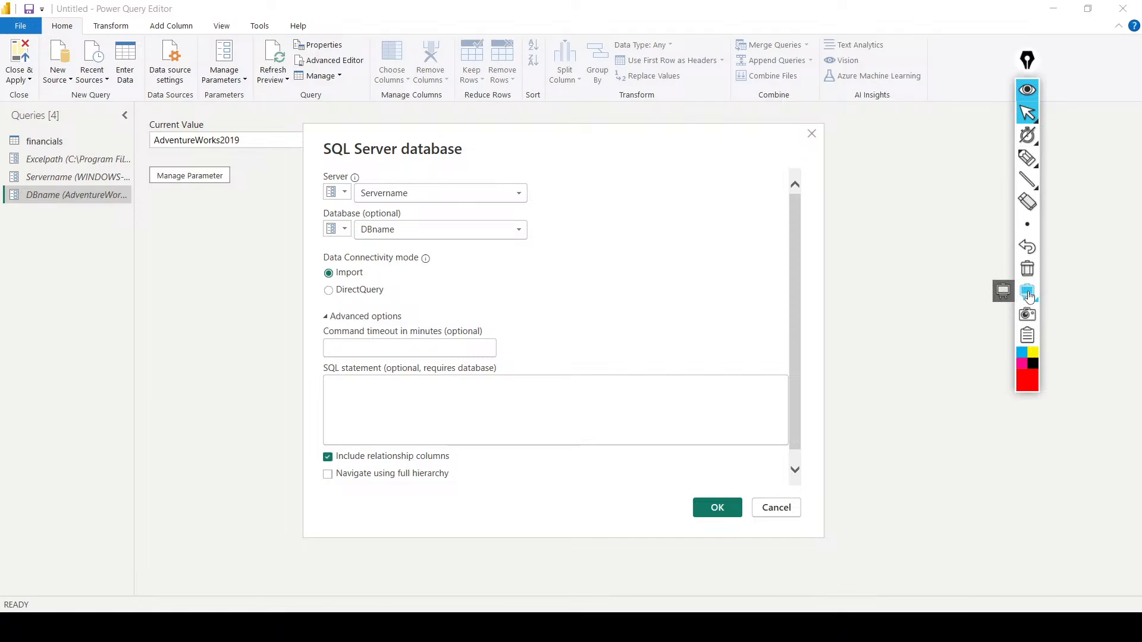
pyautogui.click(1030, 296)
pyautogui.click(1004, 293)
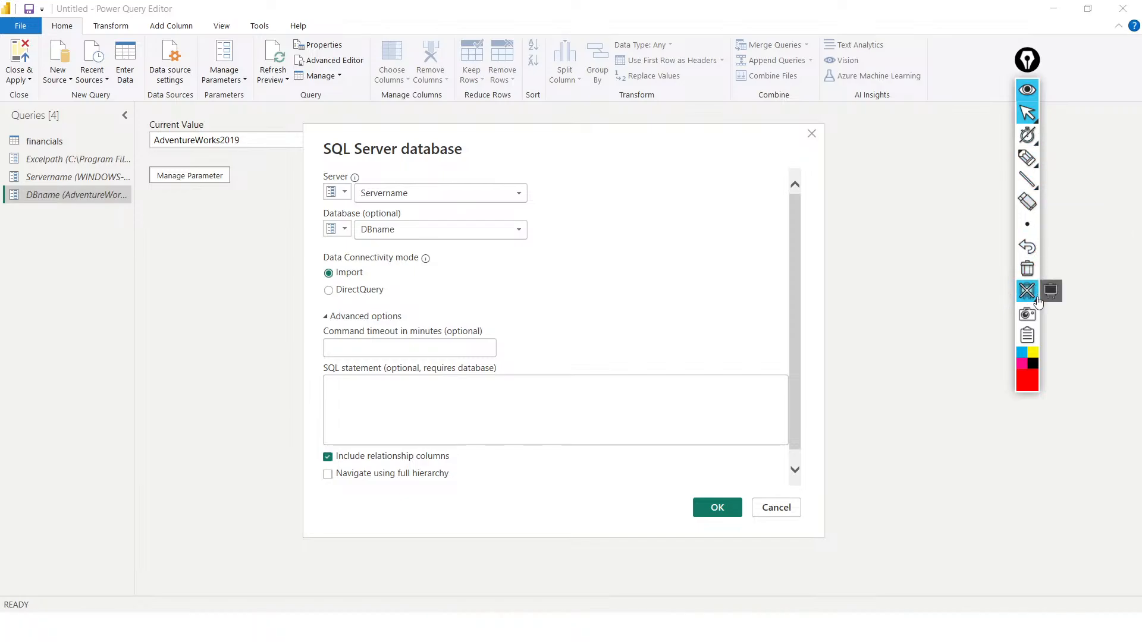
pyautogui.click(1053, 295)
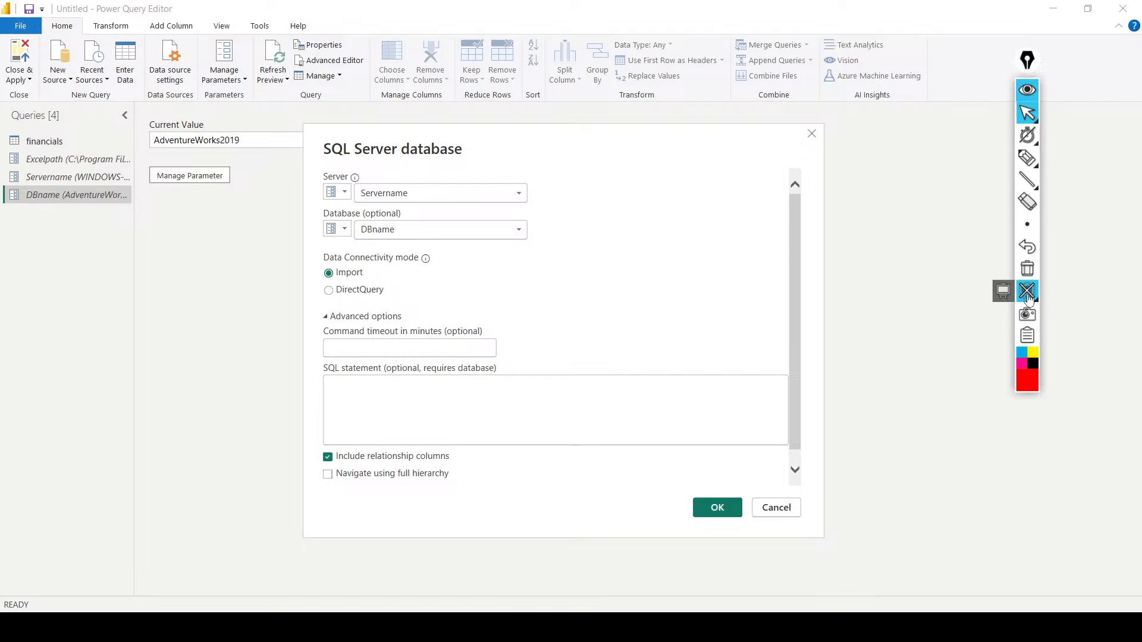
pyautogui.click(1030, 299)
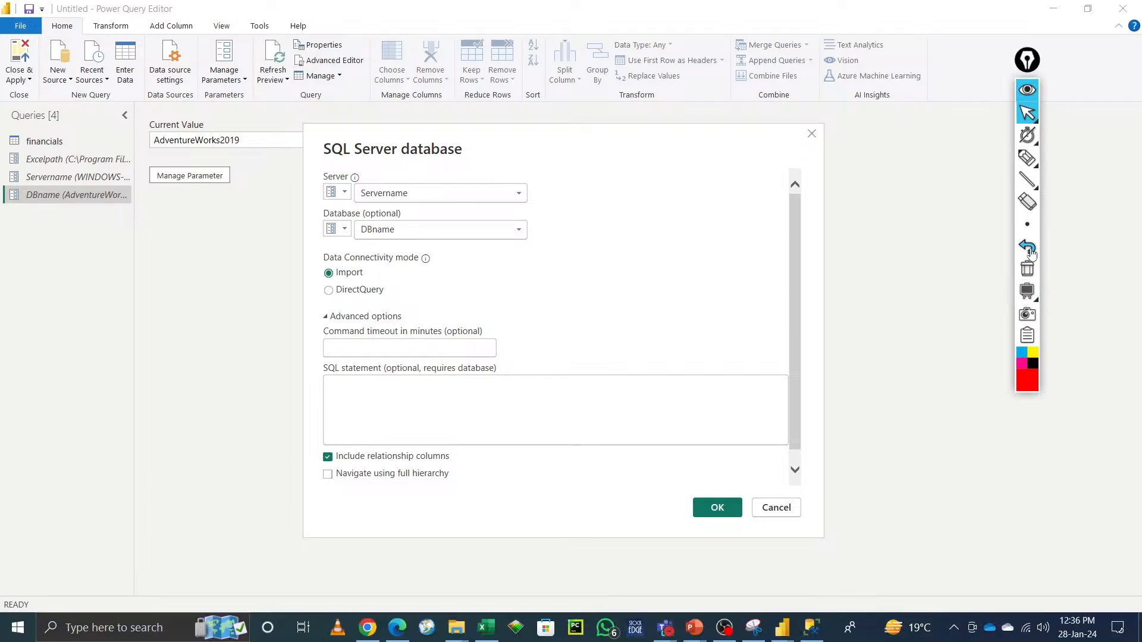
pyautogui.moveTo(1026, 163)
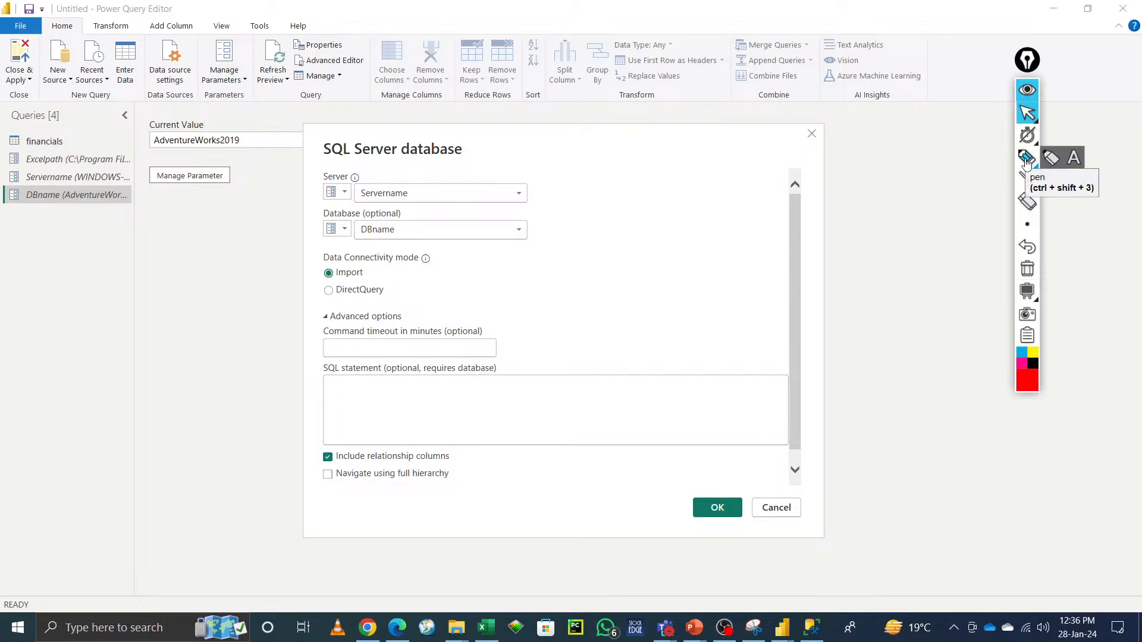
pyautogui.click(1026, 162)
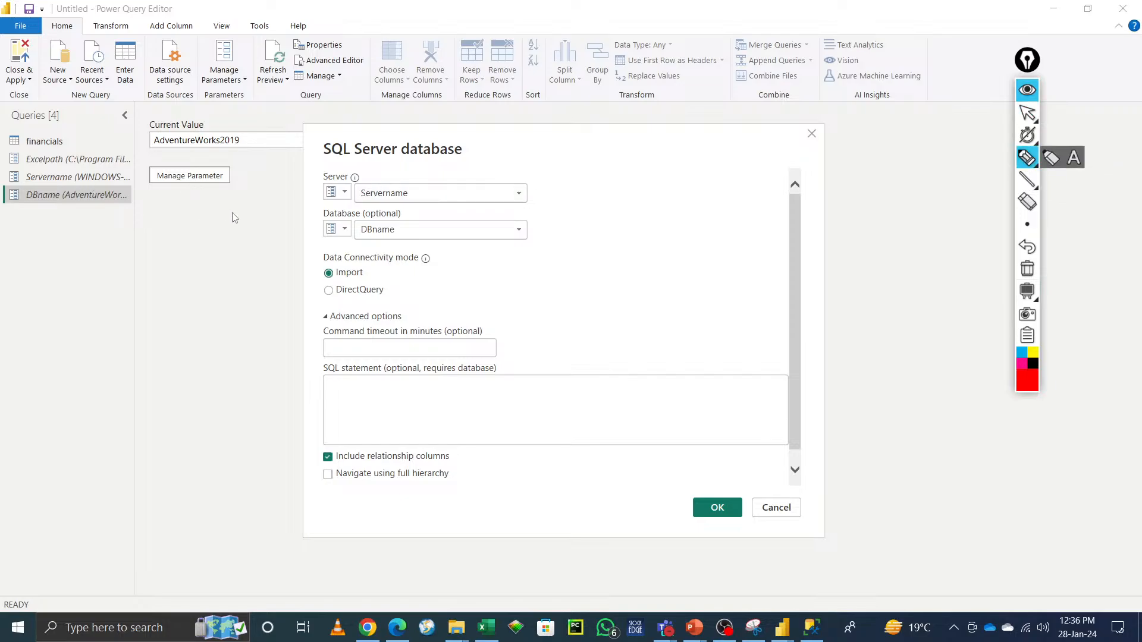
pyautogui.click(1052, 160)
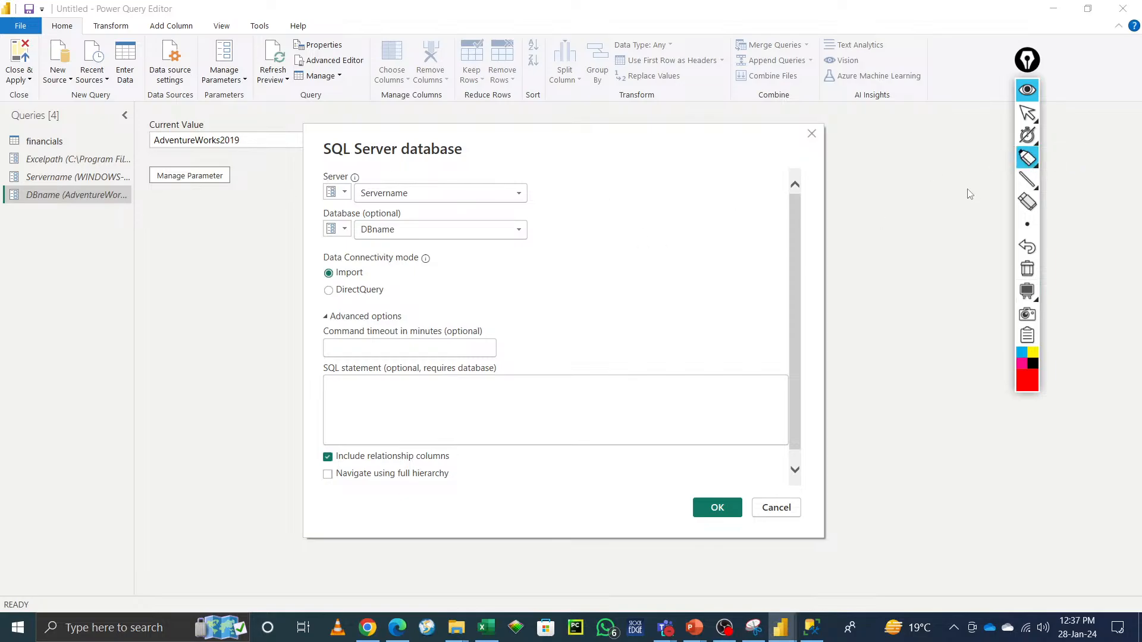
pyautogui.moveTo(1027, 136)
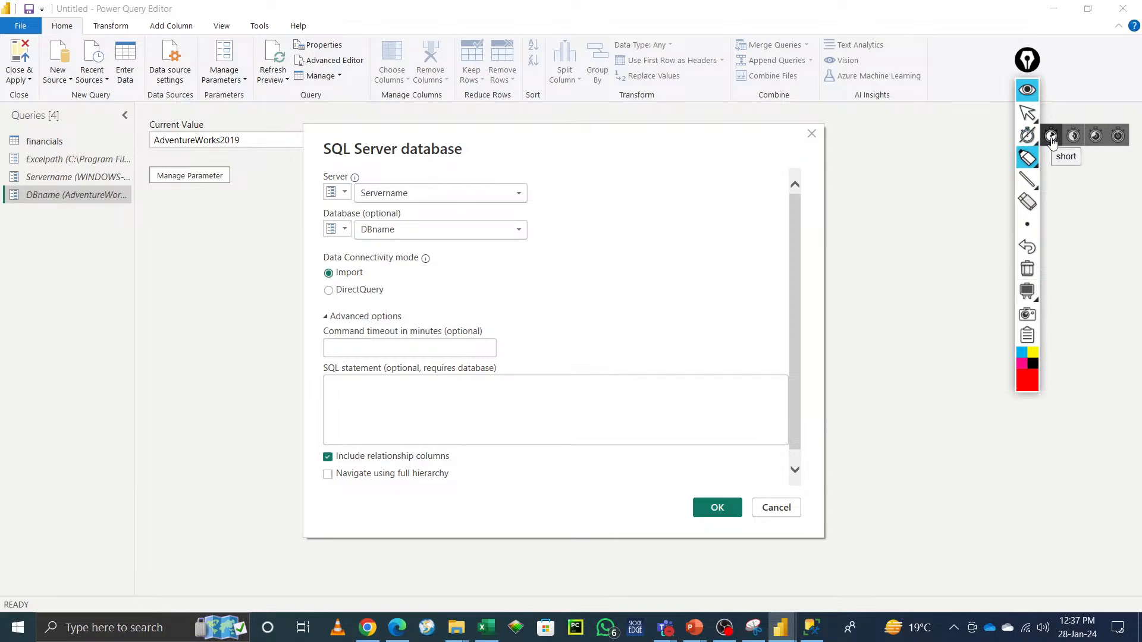
pyautogui.click(1118, 139)
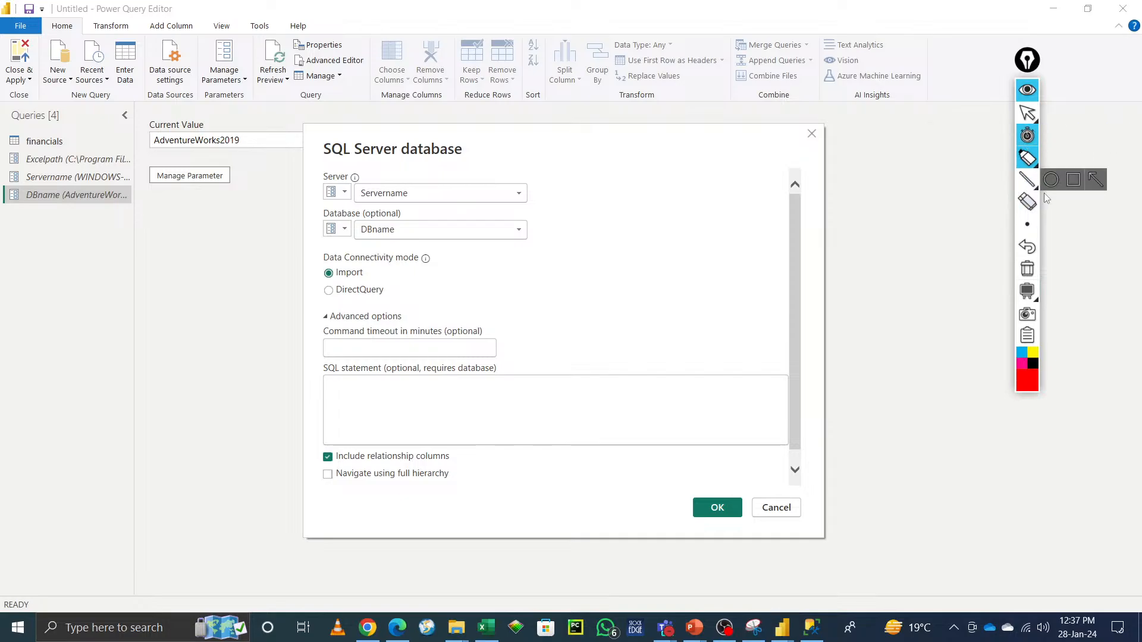
pyautogui.click(1028, 291)
pyautogui.click(1029, 297)
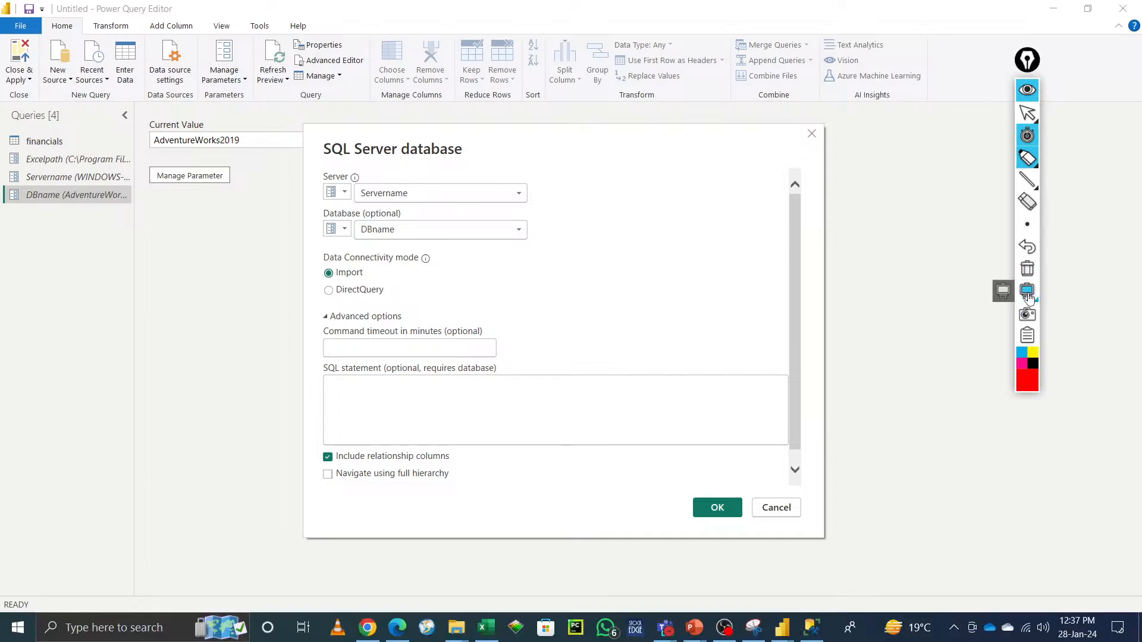
pyautogui.click(1029, 297)
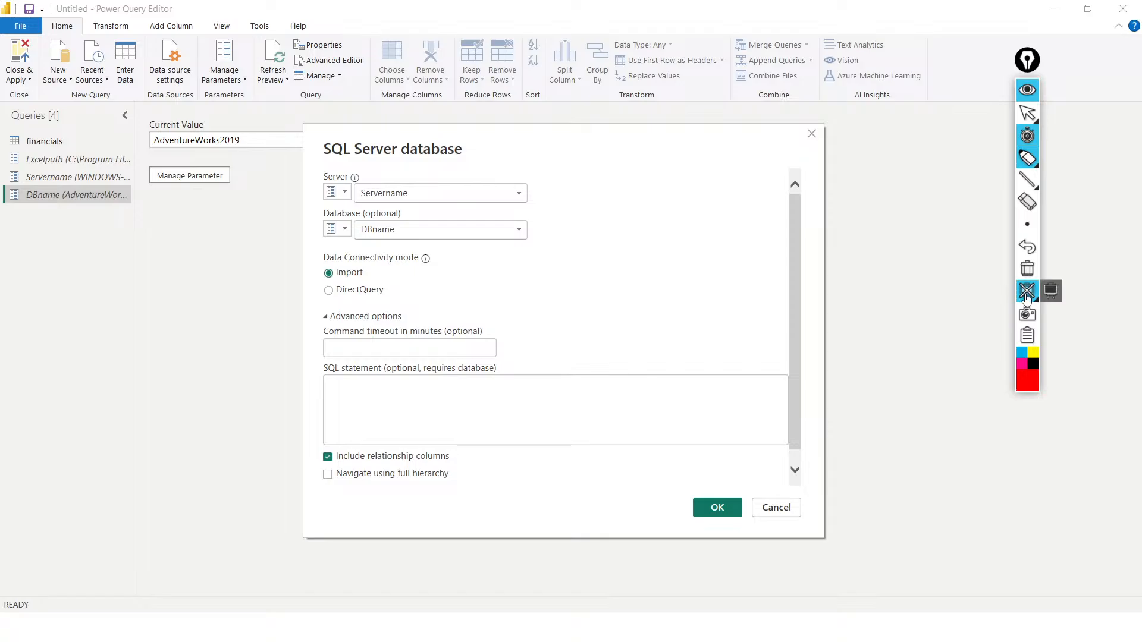
pyautogui.click(1054, 294)
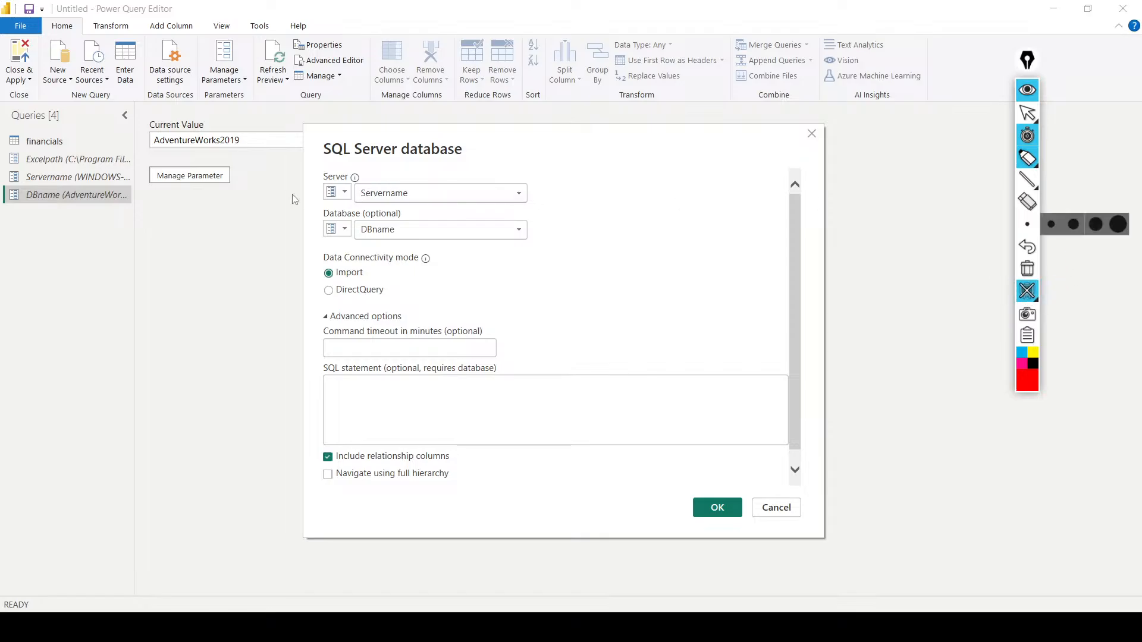
pyautogui.click(1027, 157)
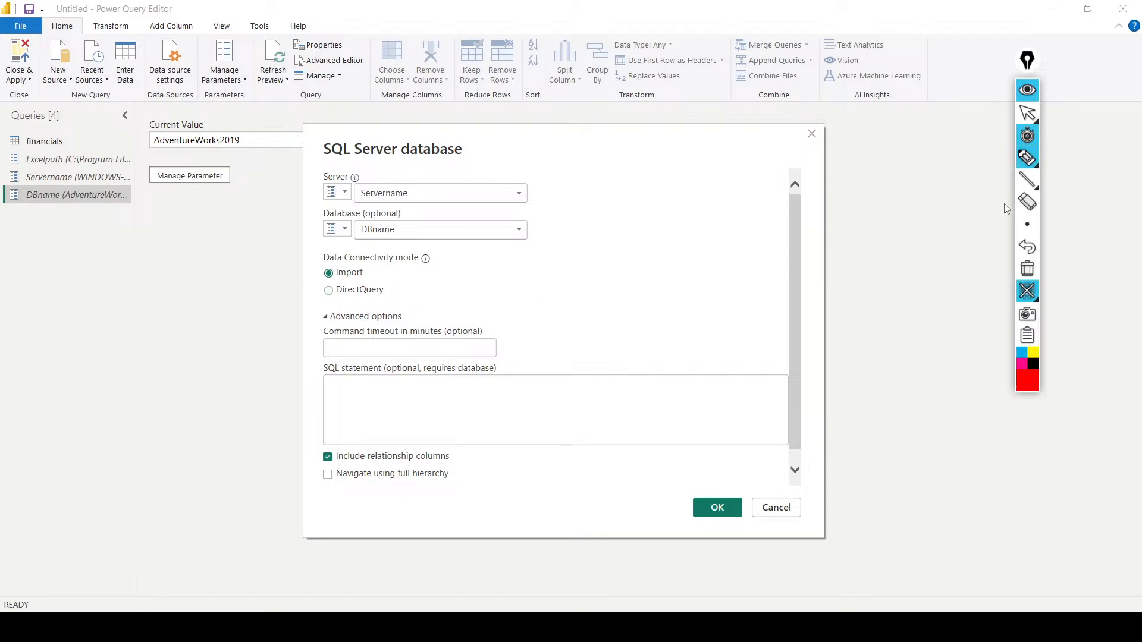
pyautogui.moveTo(1045, 169)
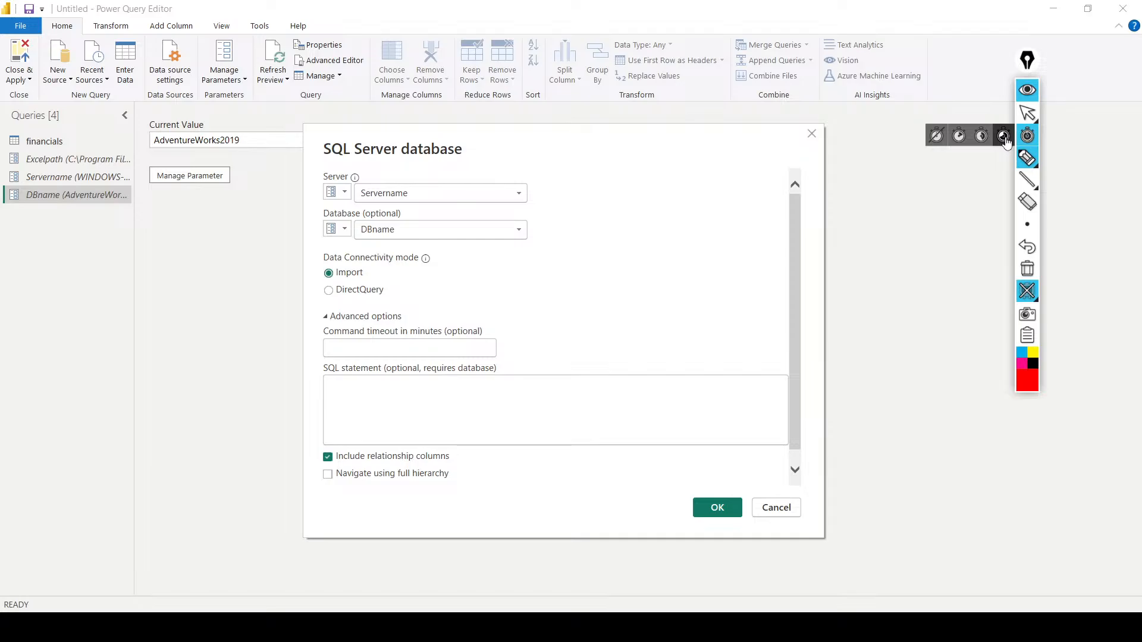
pyautogui.click(935, 138)
pyautogui.moveTo(1034, 139)
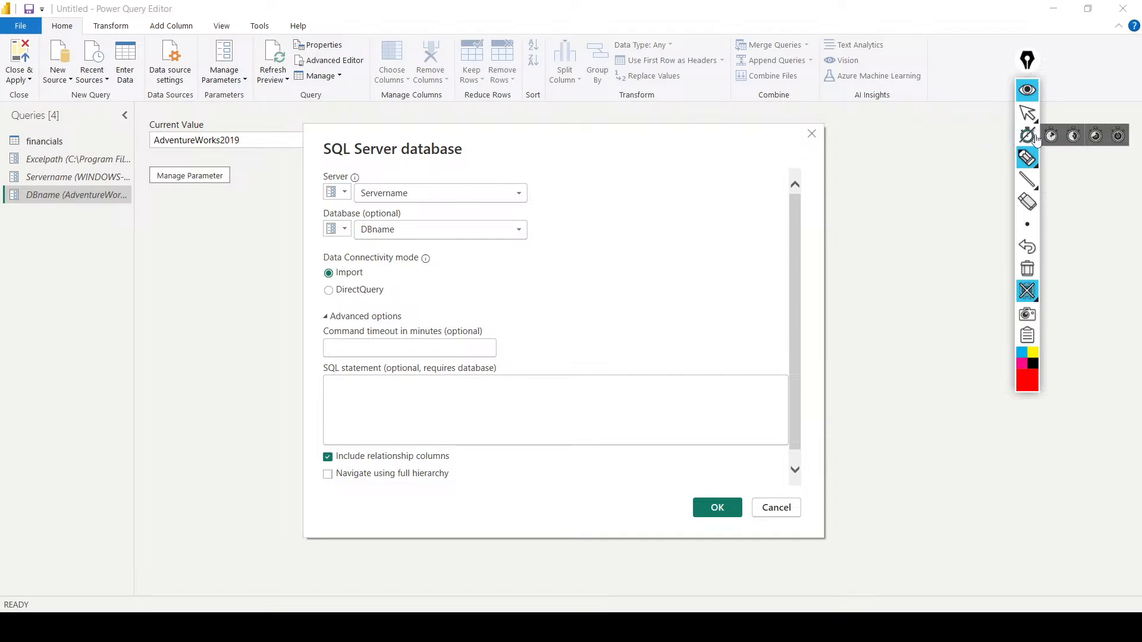
# Step: Switch the annotation toolbar to pointer mode and move the SQL Server database dialog higher on screen
pyautogui.click(1029, 116)
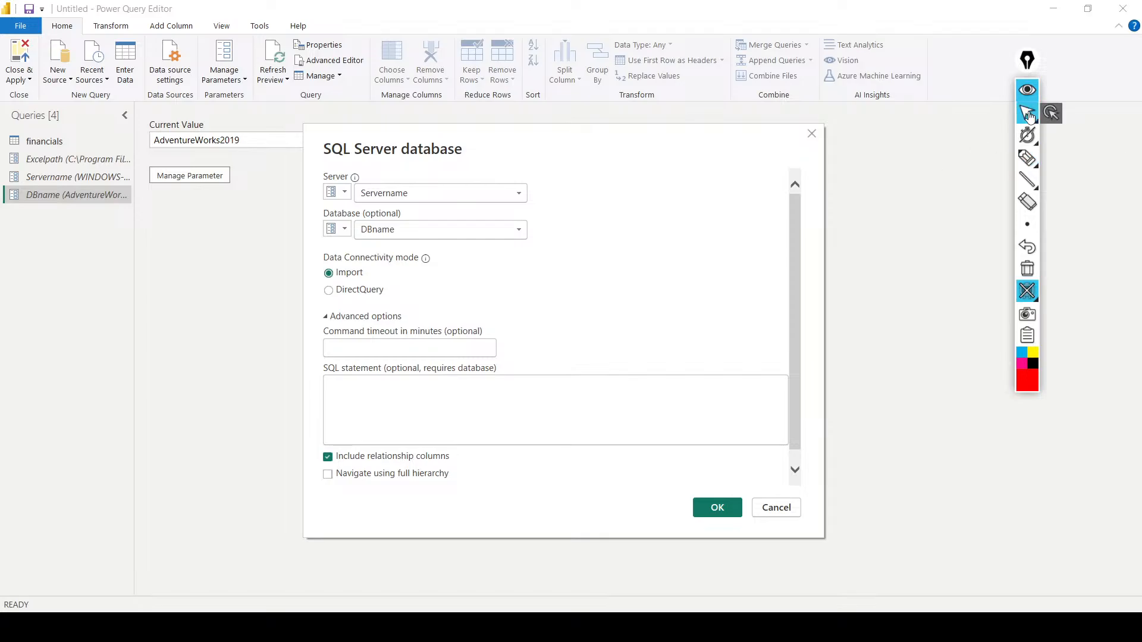
pyautogui.moveTo(700, 149)
pyautogui.mouseDown()
pyautogui.moveTo(780, 184)
pyautogui.moveTo(685, 114)
pyautogui.mouseUp()
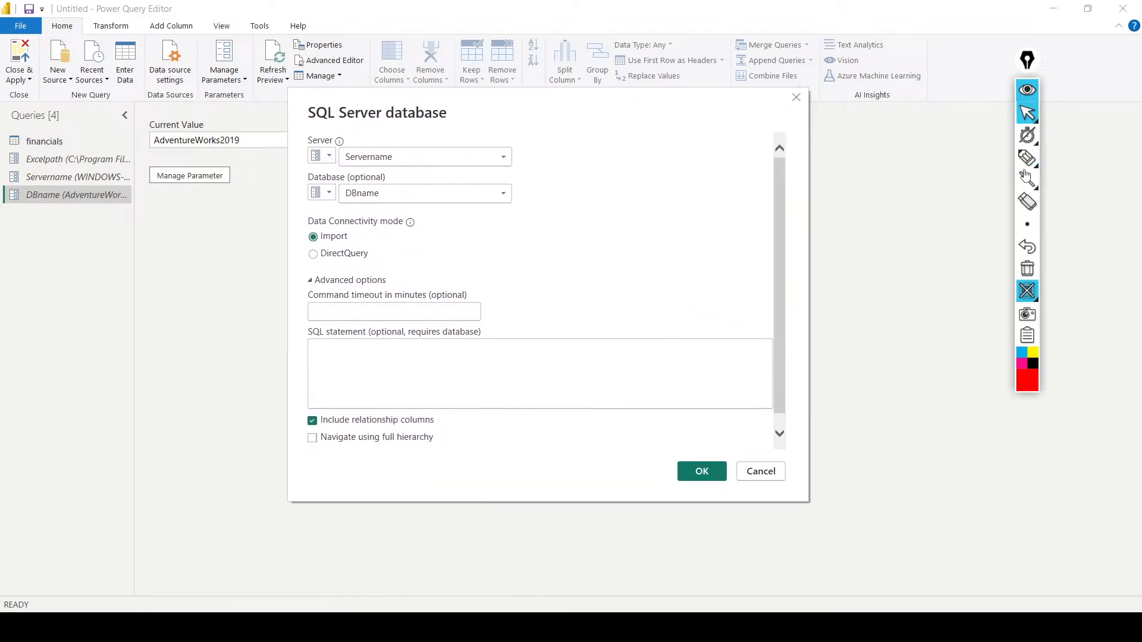
# Step: Configure the Epic Pen tools, choosing the circle shape and the largest stroke thickness
pyautogui.moveTo(1023, 156)
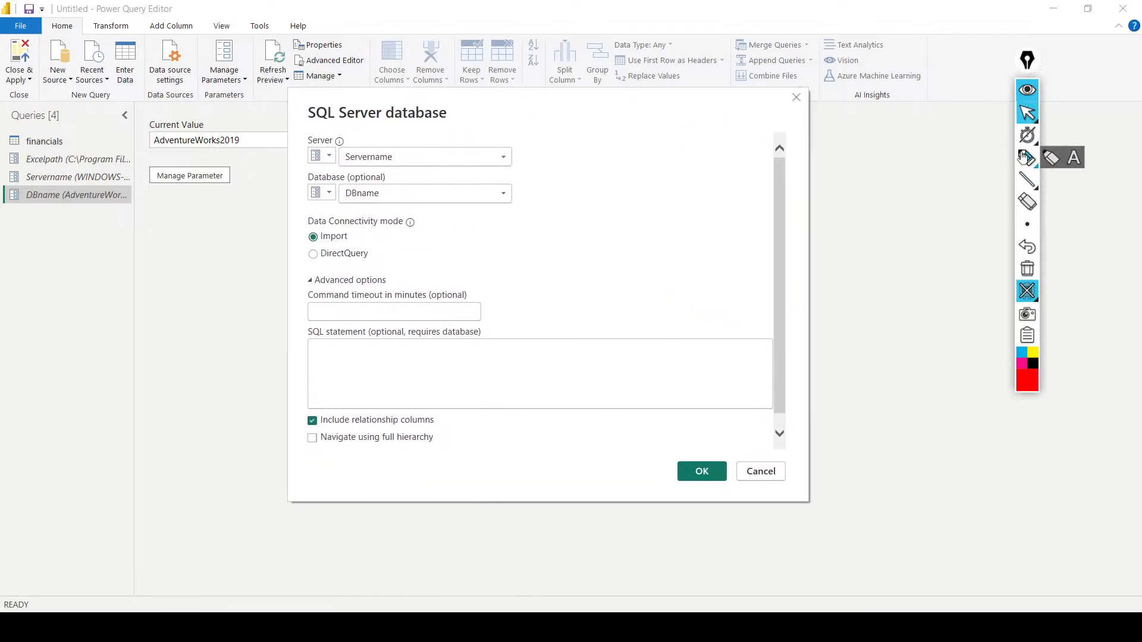
pyautogui.click(1074, 158)
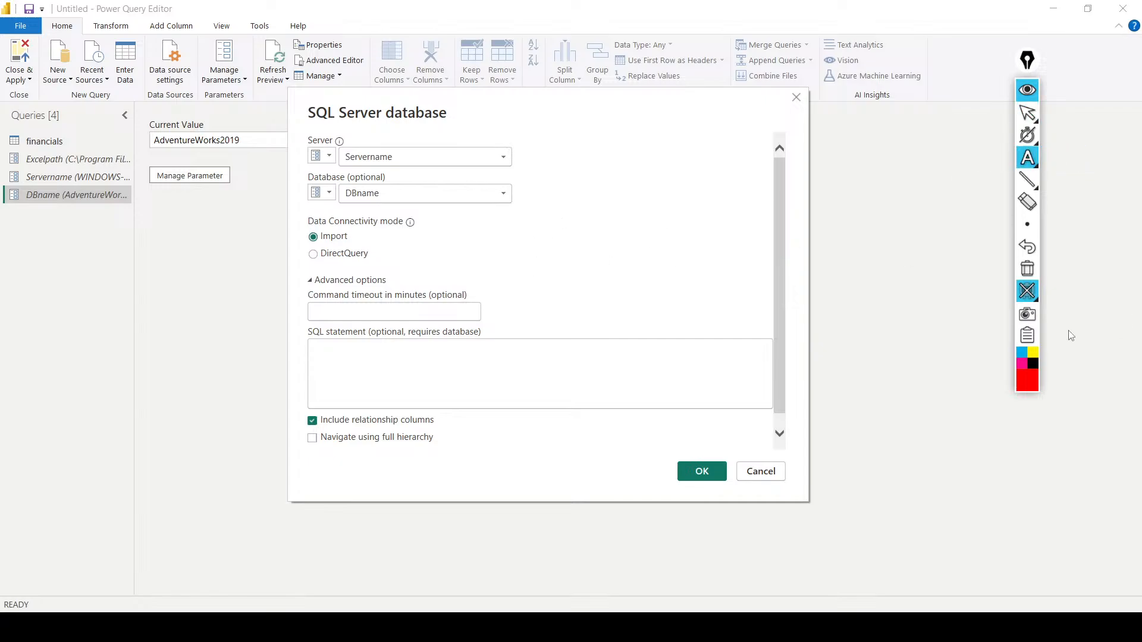
pyautogui.moveTo(1030, 226)
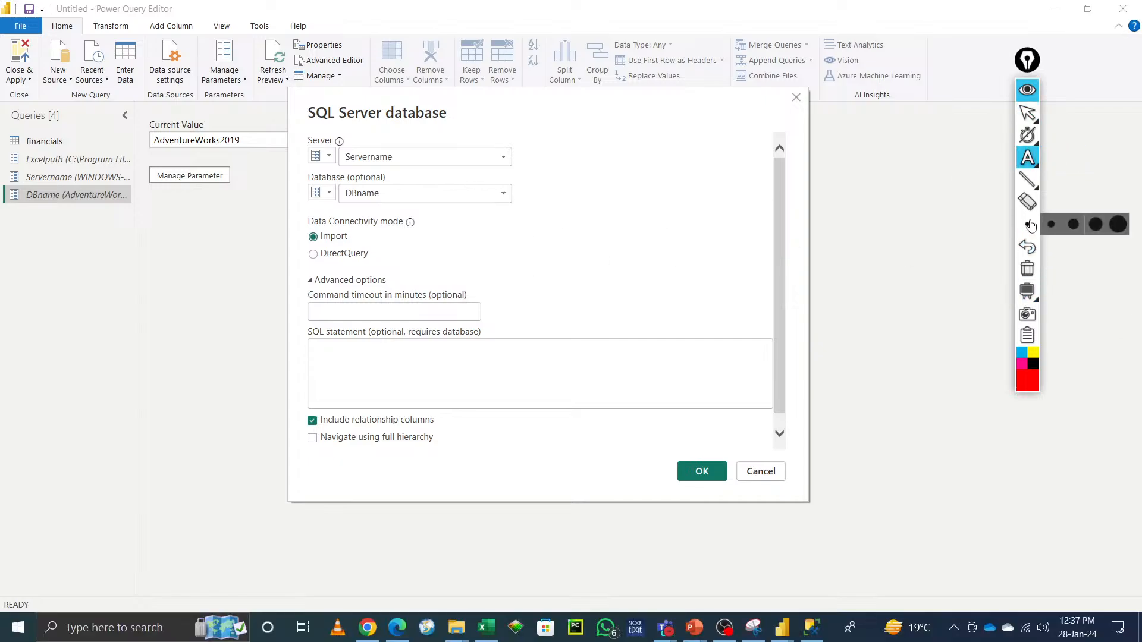
pyautogui.moveTo(1025, 158)
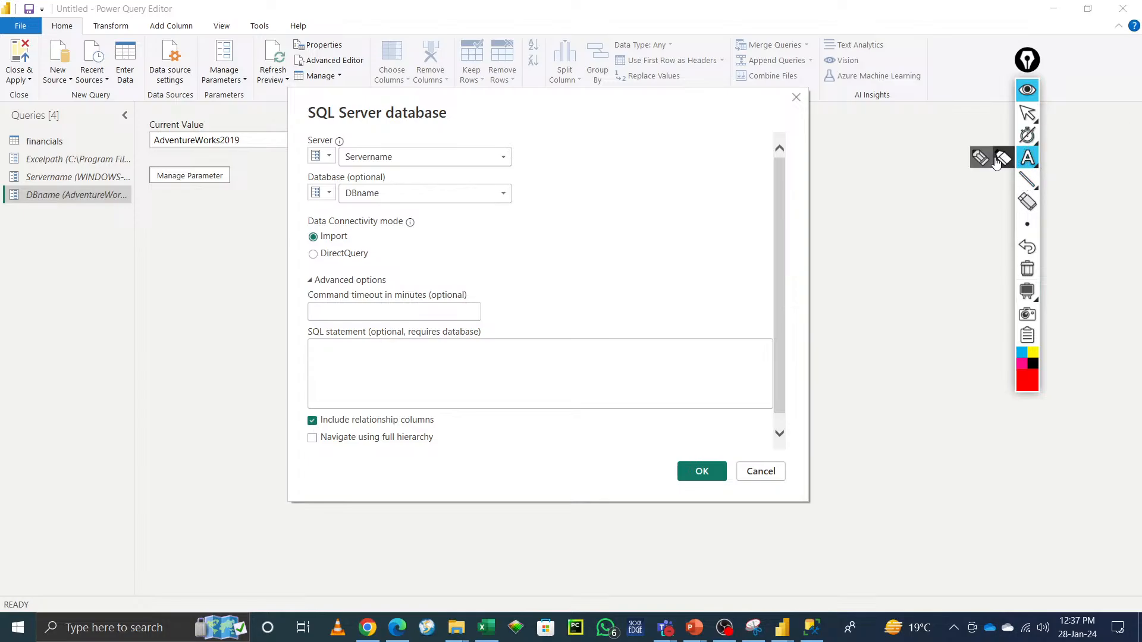
pyautogui.click(979, 159)
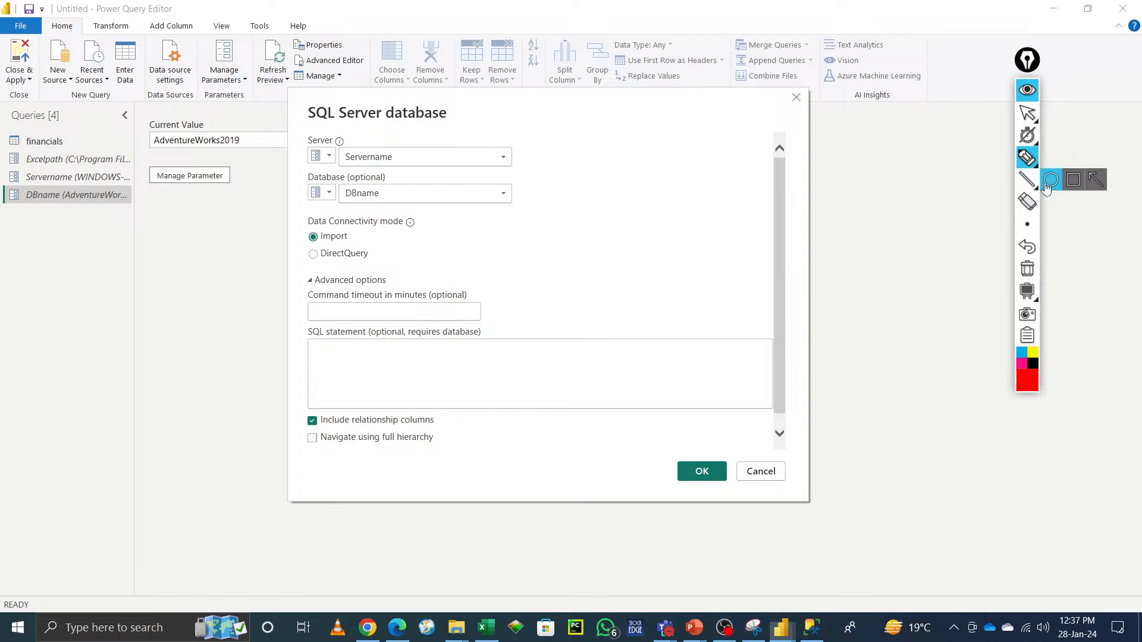
pyautogui.click(1051, 179)
pyautogui.moveTo(1027, 158)
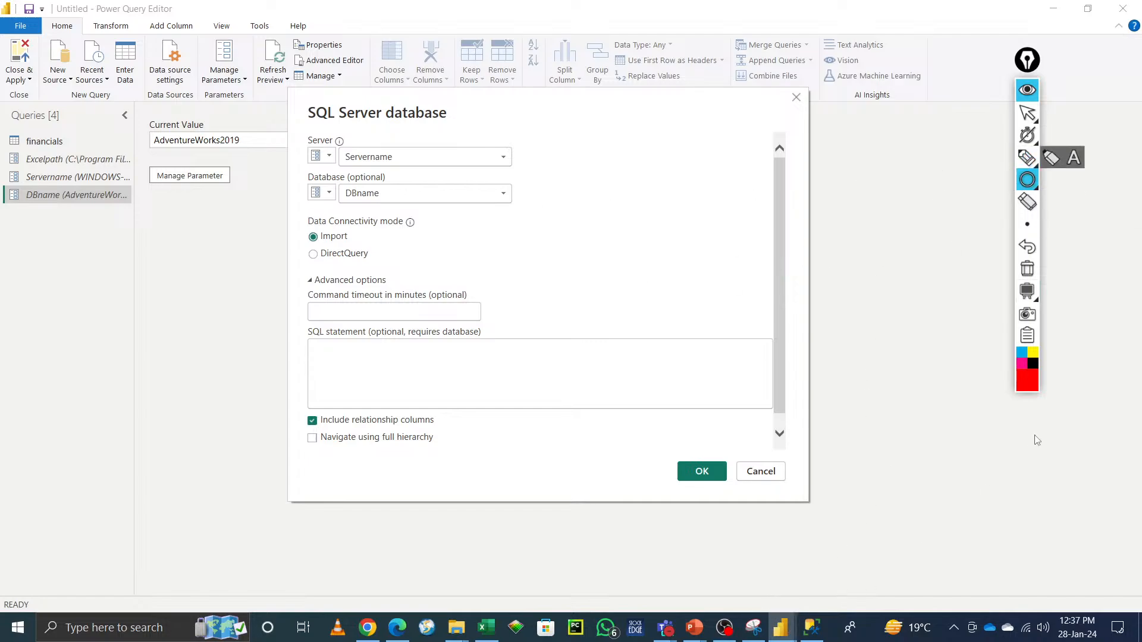
pyautogui.moveTo(1028, 295)
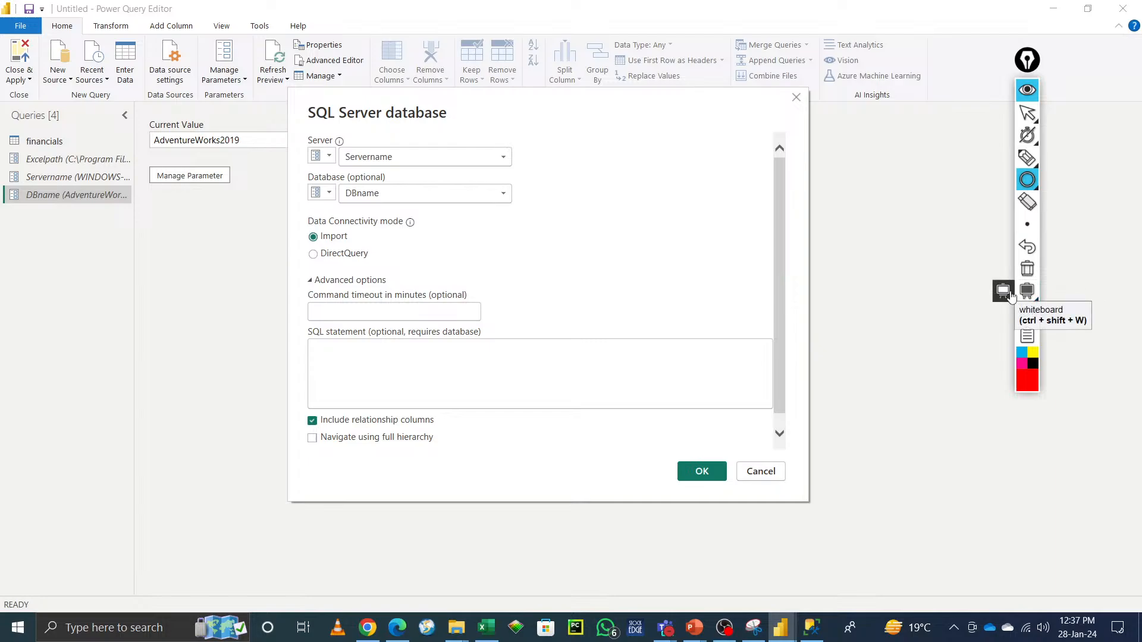
pyautogui.click(1011, 295)
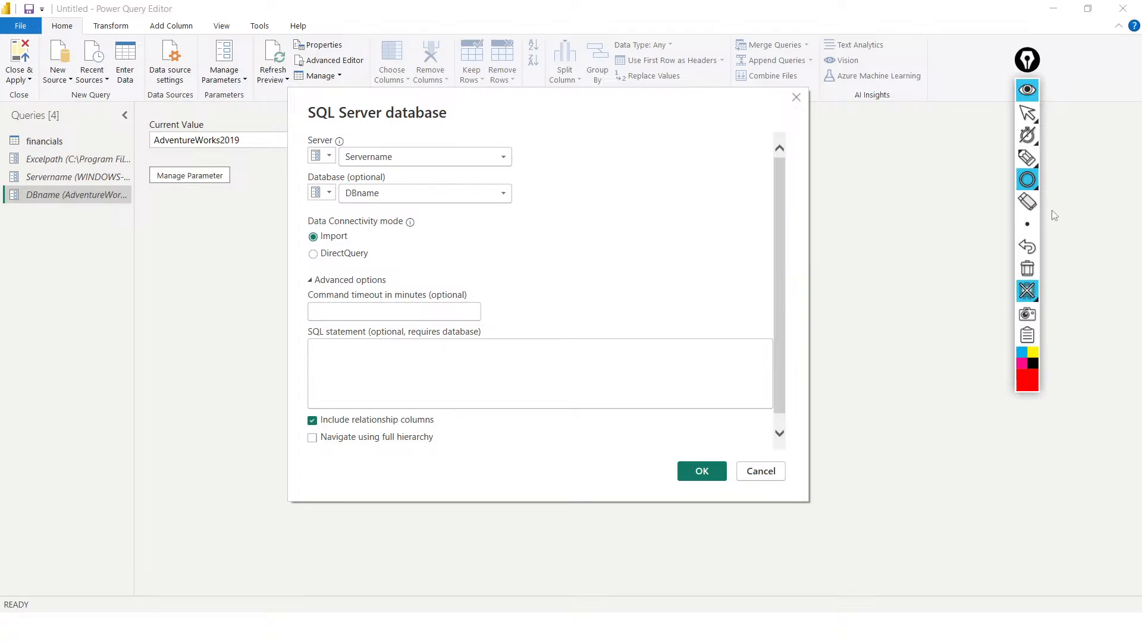
pyautogui.moveTo(1027, 224)
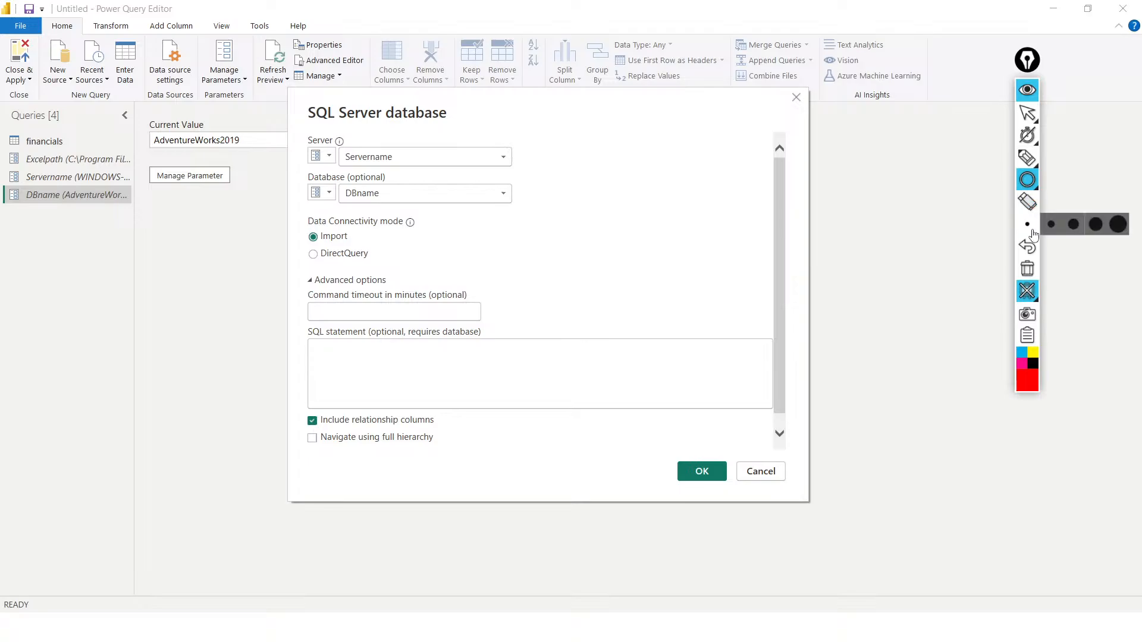
pyautogui.click(1118, 227)
pyautogui.moveTo(1029, 296)
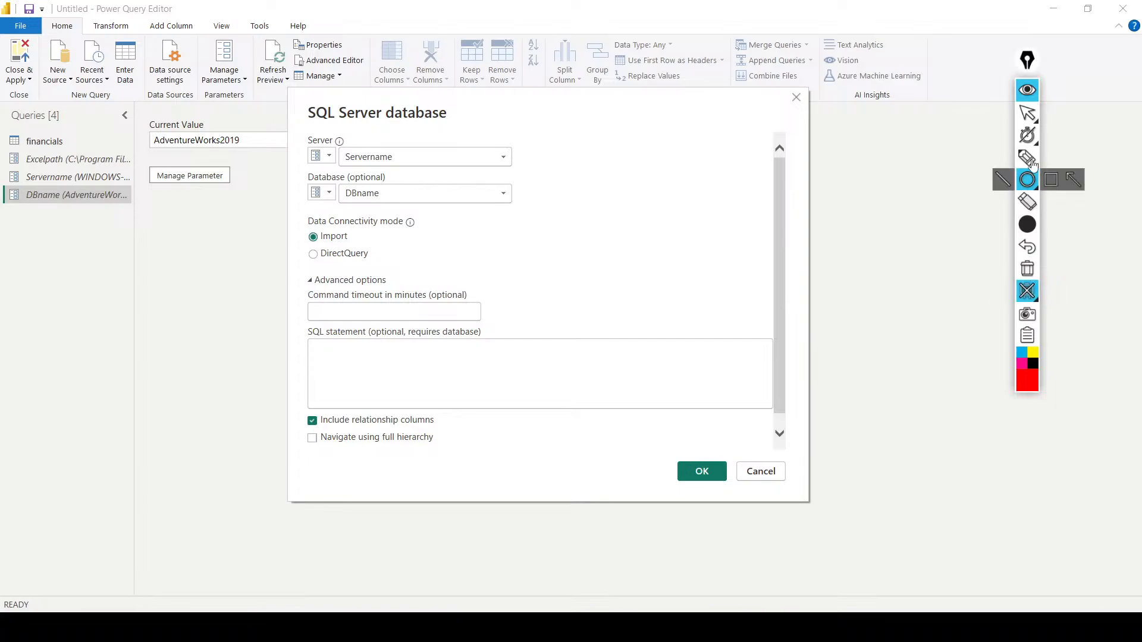
pyautogui.click(1027, 291)
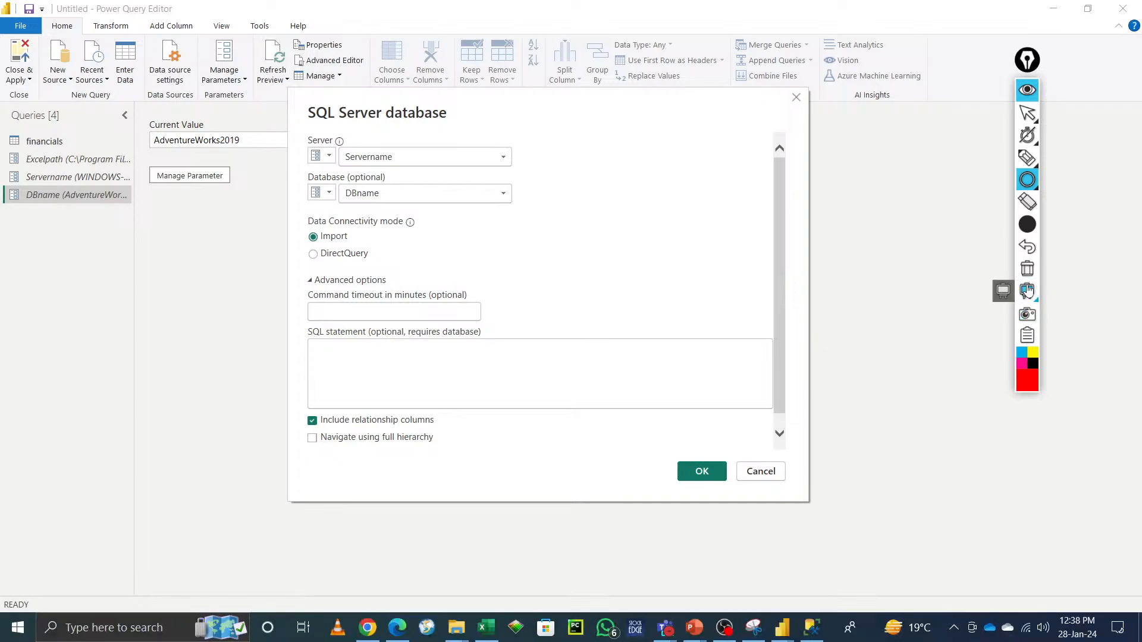
# Step: Open Paint by searching for paint from the taskbar search
pyautogui.click(94, 634)
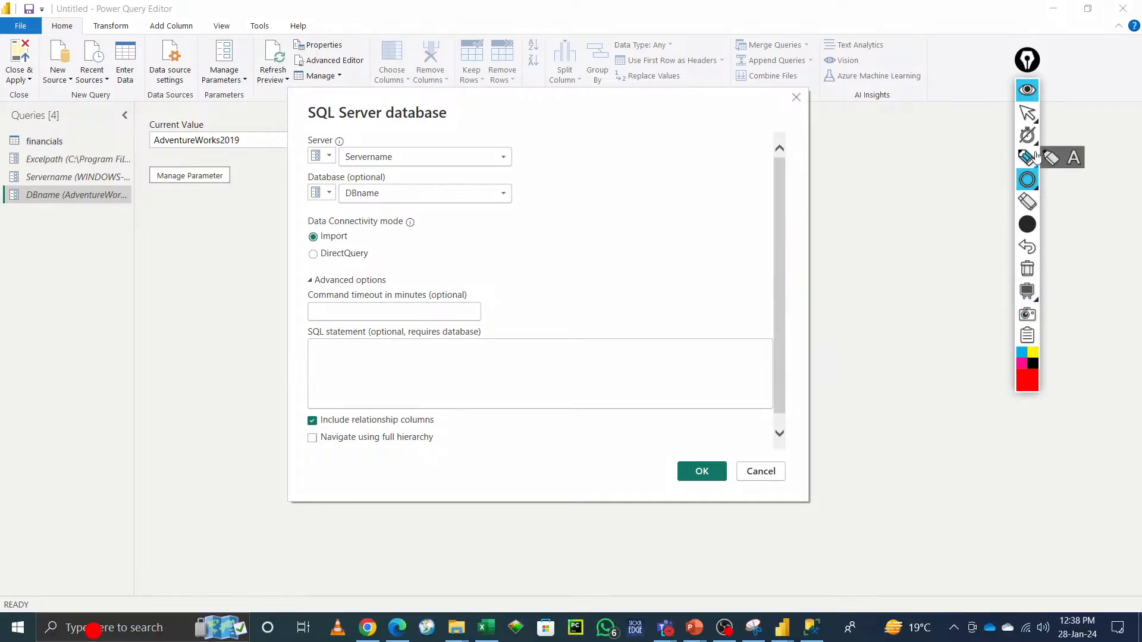
pyautogui.click(1027, 113)
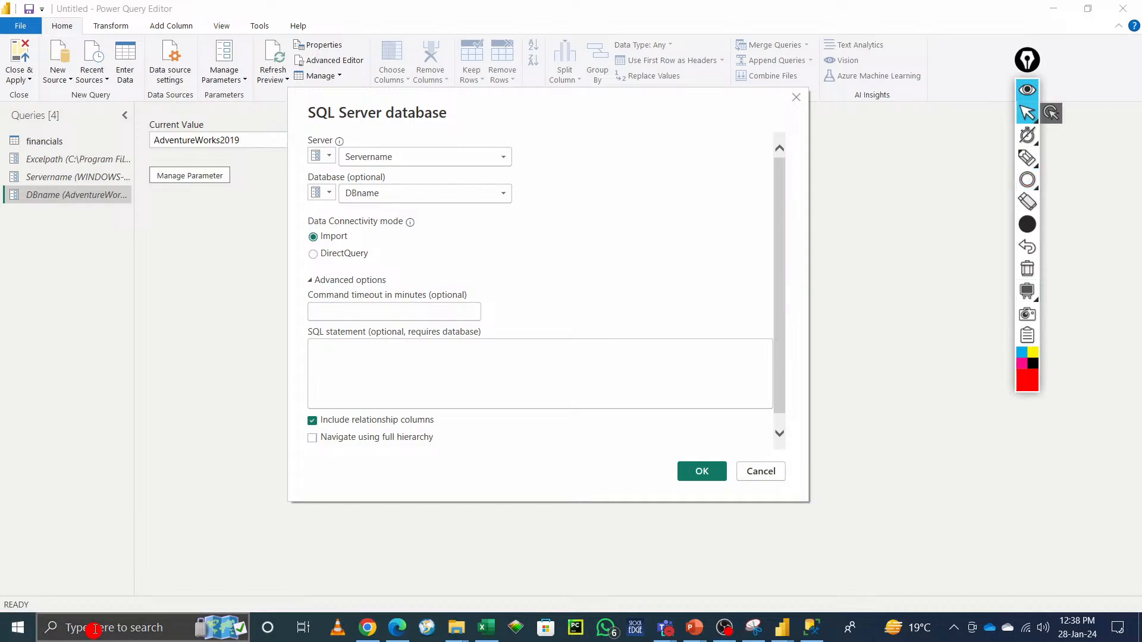
pyautogui.click(93, 629)
pyautogui.write('paint')
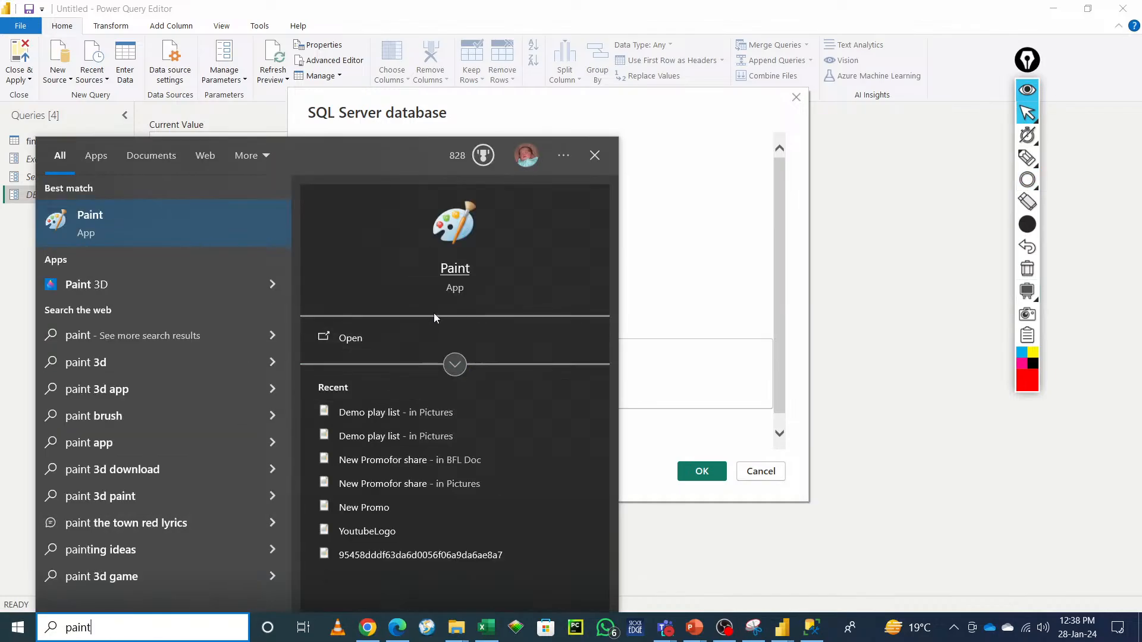
pyautogui.click(362, 339)
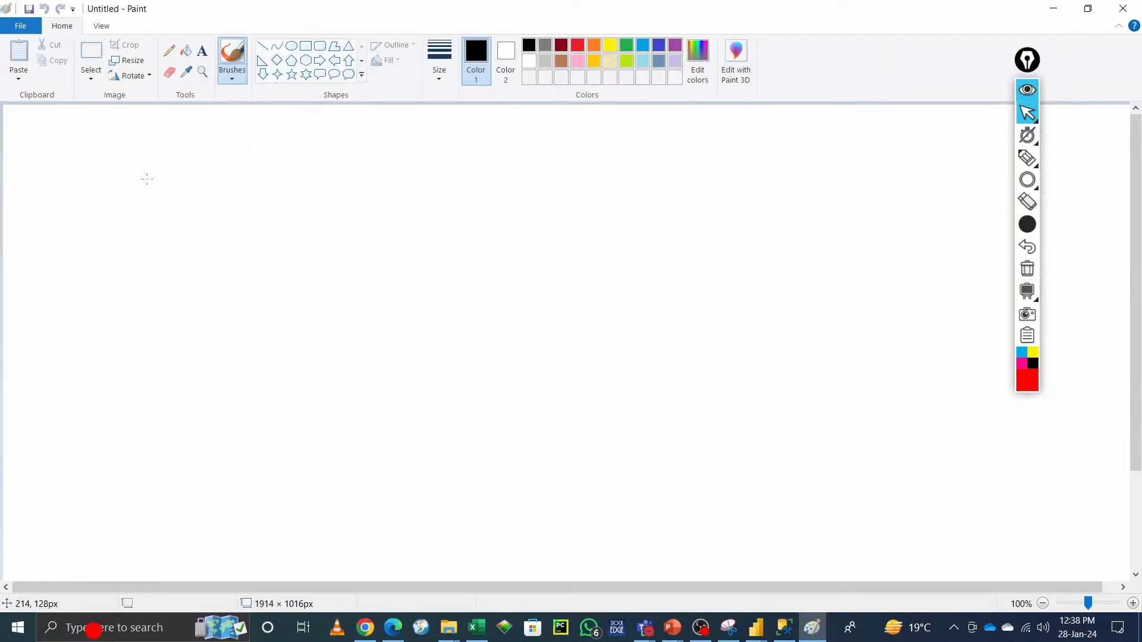
# Step: With the Pencil tool, sketch two circles labelled S and D joined by a connecting line
pyautogui.click(169, 51)
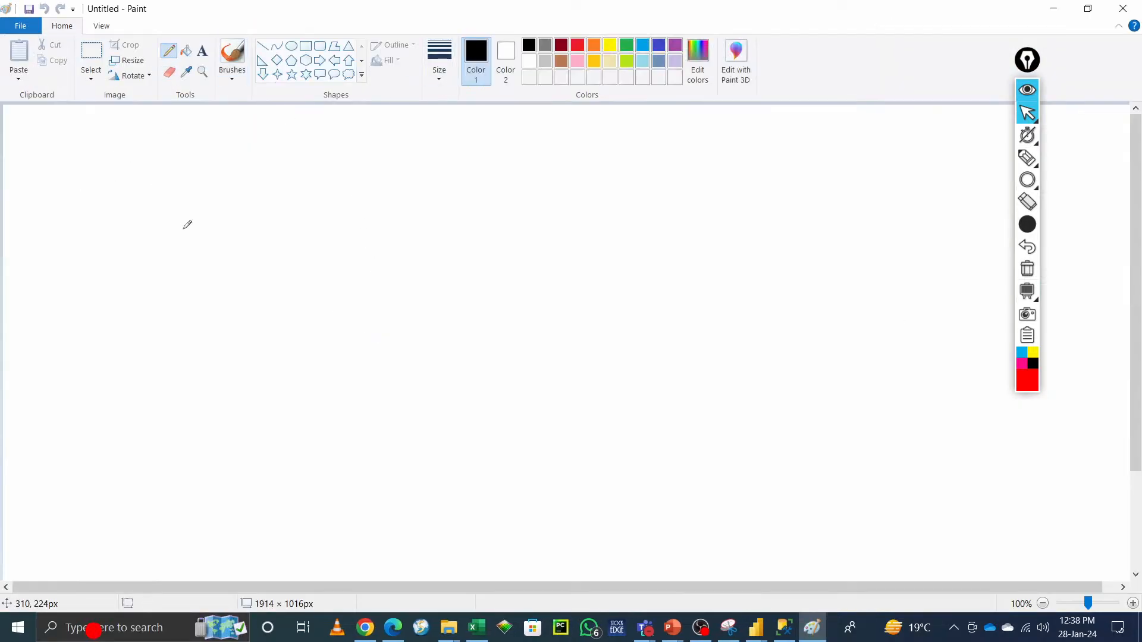
pyautogui.moveTo(197, 210)
pyautogui.mouseDown()
pyautogui.moveTo(200, 289)
pyautogui.moveTo(197, 208)
pyautogui.mouseUp()
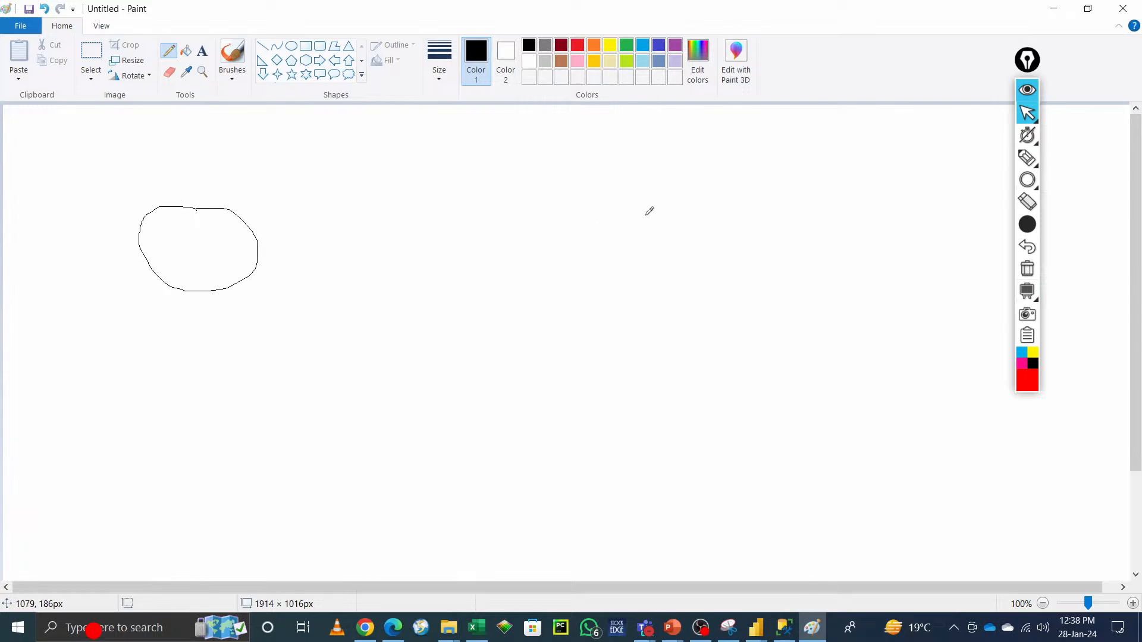
pyautogui.moveTo(635, 208)
pyautogui.mouseDown()
pyautogui.moveTo(540, 220)
pyautogui.moveTo(658, 219)
pyautogui.moveTo(635, 205)
pyautogui.mouseUp()
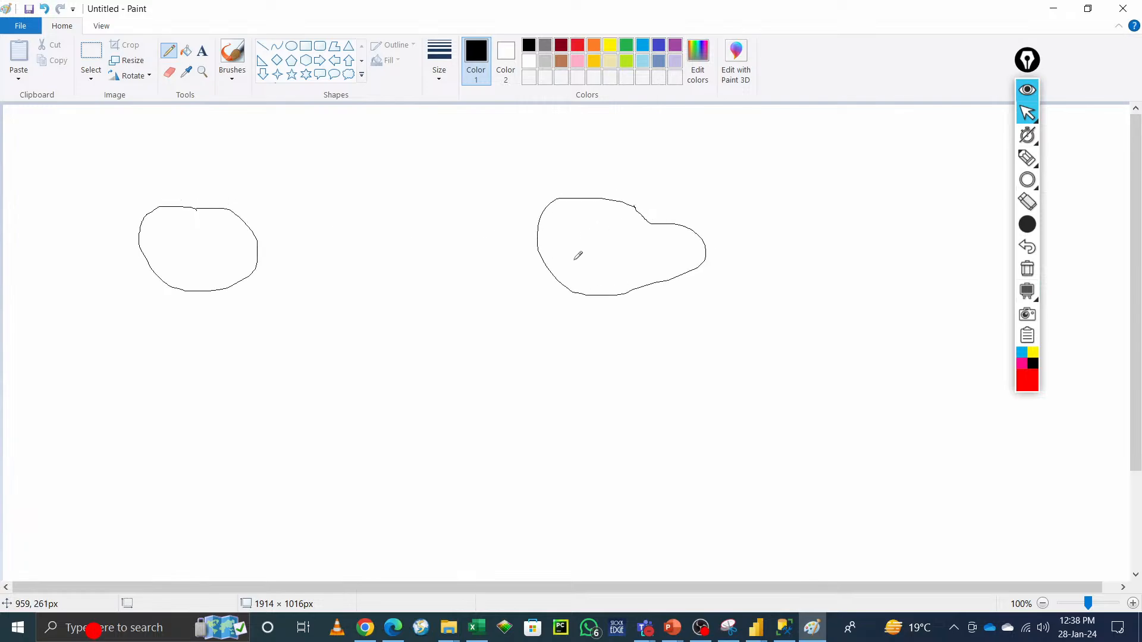
pyautogui.moveTo(578, 260); pyautogui.dragTo(571, 229)
pyautogui.moveTo(217, 228)
pyautogui.mouseDown()
pyautogui.moveTo(210, 267)
pyautogui.moveTo(292, 210)
pyautogui.moveTo(347, 234)
pyautogui.moveTo(409, 205)
pyautogui.moveTo(425, 215)
pyautogui.mouseUp()
pyautogui.moveTo(456, 209)
pyautogui.mouseDown()
pyautogui.moveTo(491, 228)
pyautogui.moveTo(474, 238)
pyautogui.moveTo(599, 243)
pyautogui.mouseUp()
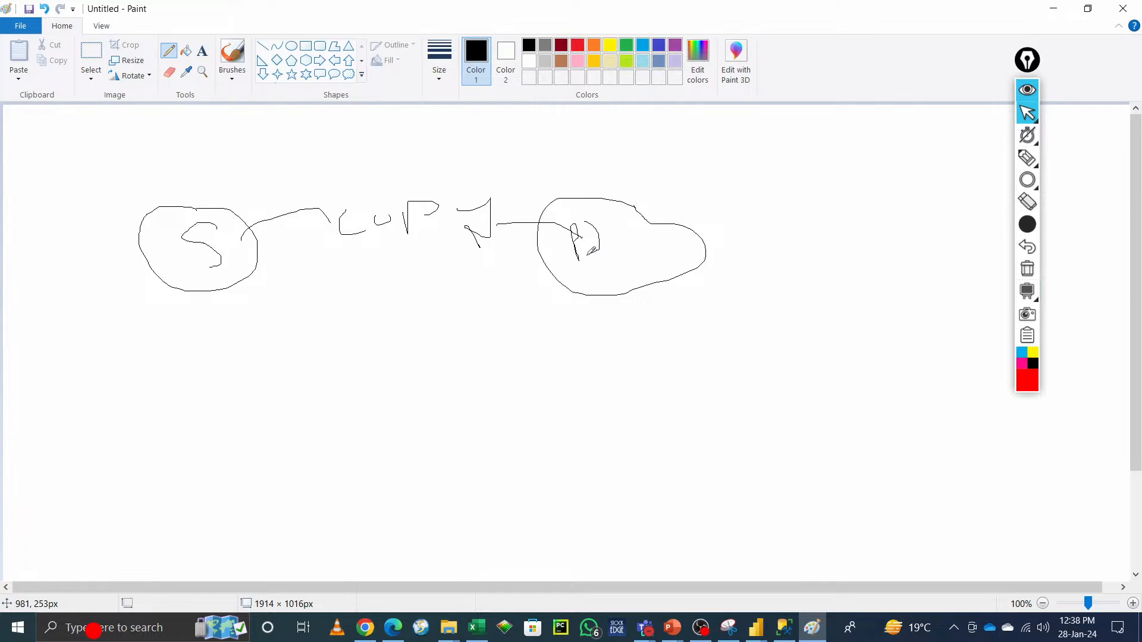
# Step: Add an Imp heading and further sketched circles and lines linking S to a P circle and other labelled groups
pyautogui.moveTo(244, 136)
pyautogui.mouseDown()
pyautogui.moveTo(283, 151)
pyautogui.moveTo(282, 161)
pyautogui.moveTo(445, 149)
pyautogui.mouseUp()
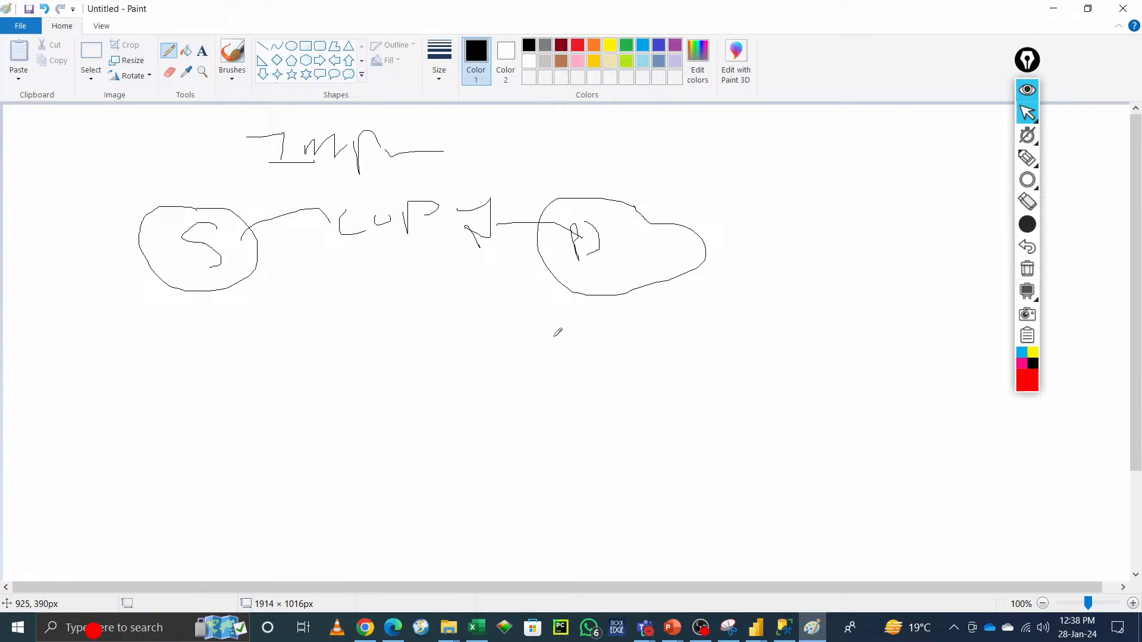
pyautogui.moveTo(553, 336)
pyautogui.mouseDown()
pyautogui.moveTo(592, 458)
pyautogui.moveTo(526, 332)
pyautogui.mouseUp()
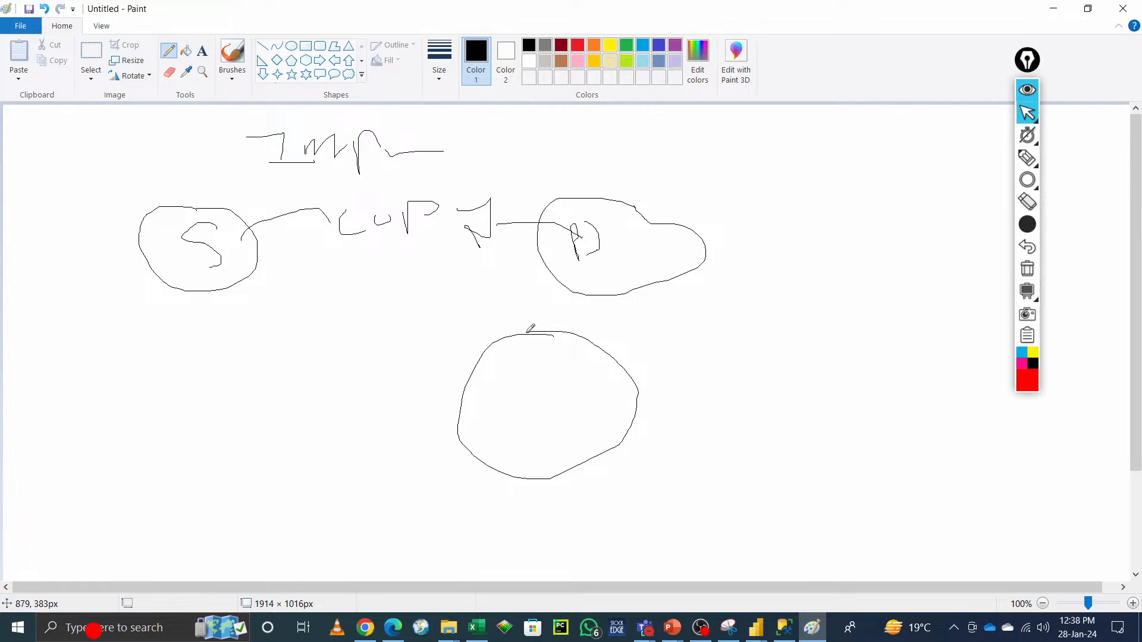
pyautogui.moveTo(546, 381)
pyautogui.mouseDown()
pyautogui.moveTo(544, 435)
pyautogui.moveTo(552, 367)
pyautogui.moveTo(540, 408)
pyautogui.moveTo(402, 411)
pyautogui.mouseUp()
pyautogui.moveTo(300, 448)
pyautogui.mouseDown()
pyautogui.moveTo(327, 433)
pyautogui.moveTo(316, 474)
pyautogui.mouseUp()
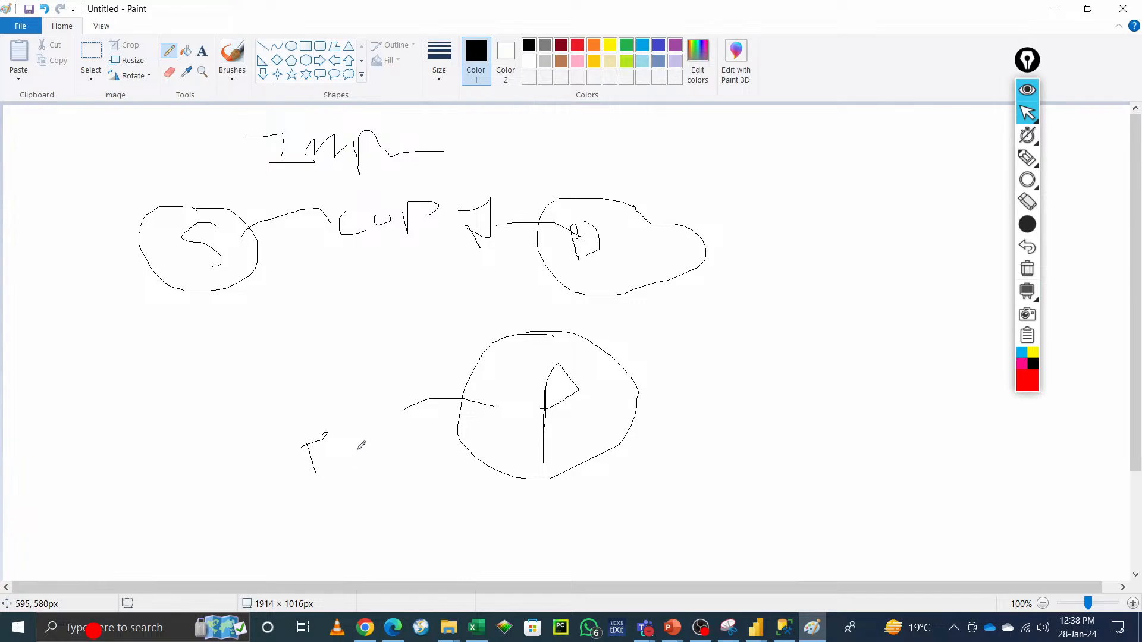
pyautogui.moveTo(356, 442)
pyautogui.mouseDown()
pyautogui.moveTo(357, 467)
pyautogui.moveTo(400, 501)
pyautogui.moveTo(418, 462)
pyautogui.moveTo(437, 493)
pyautogui.mouseUp()
pyautogui.moveTo(505, 371)
pyautogui.mouseDown()
pyautogui.moveTo(519, 374)
pyautogui.moveTo(478, 380)
pyautogui.mouseUp()
pyautogui.moveTo(245, 259)
pyautogui.mouseDown()
pyautogui.moveTo(467, 384)
pyautogui.moveTo(463, 367)
pyautogui.moveTo(469, 388)
pyautogui.moveTo(446, 386)
pyautogui.mouseUp()
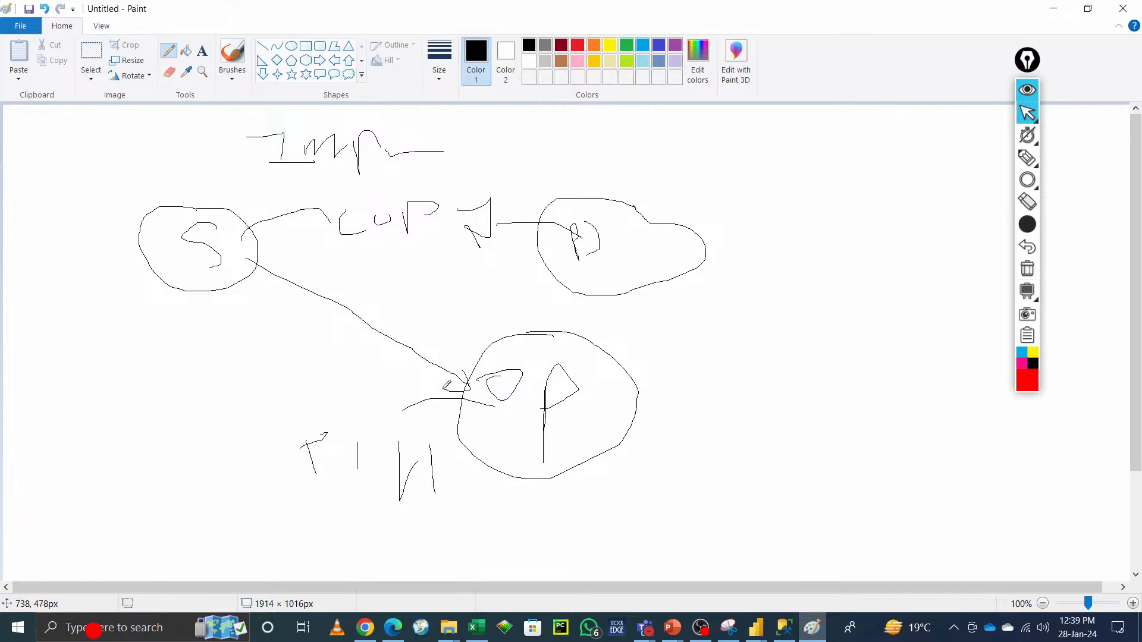
pyautogui.moveTo(248, 352)
pyautogui.mouseDown()
pyautogui.moveTo(264, 387)
pyautogui.moveTo(288, 367)
pyautogui.moveTo(364, 379)
pyautogui.moveTo(366, 365)
pyautogui.mouseUp()
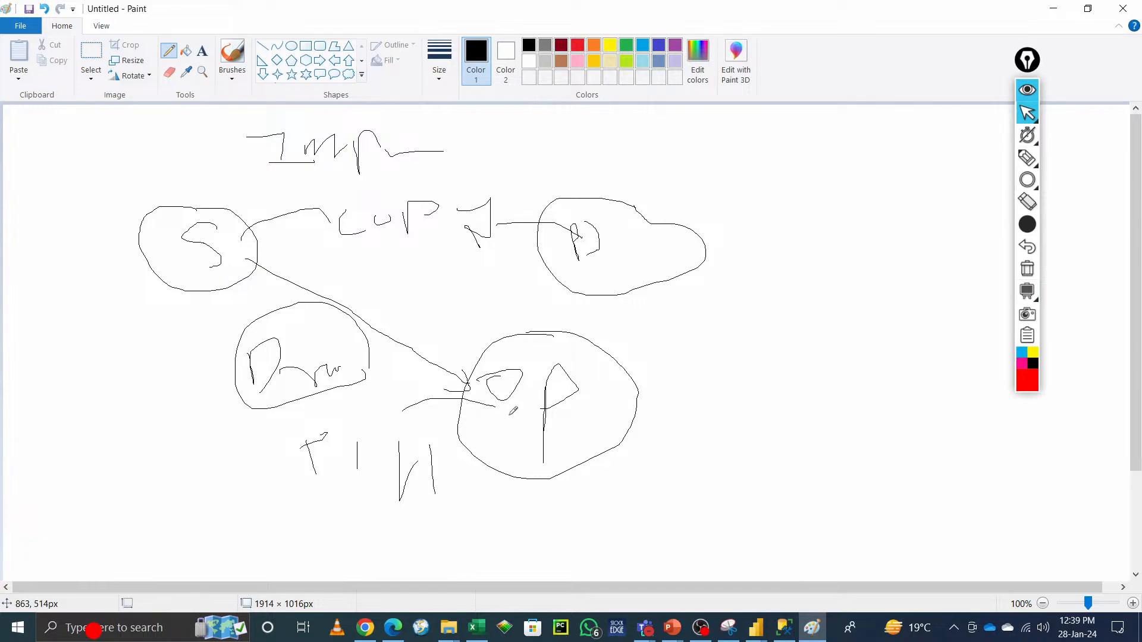
pyautogui.moveTo(431, 423); pyautogui.dragTo(520, 497)
pyautogui.moveTo(568, 467); pyautogui.dragTo(429, 433)
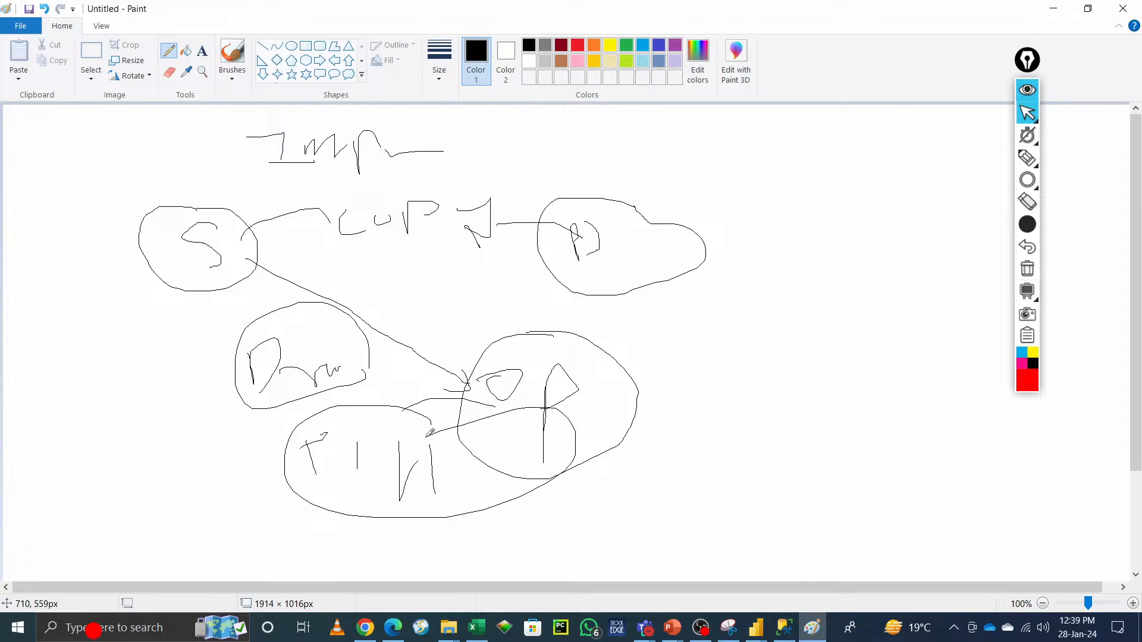
# Step: Scribble extra circles around the P circle in the sketch and minimise Paint
pyautogui.click(1027, 91)
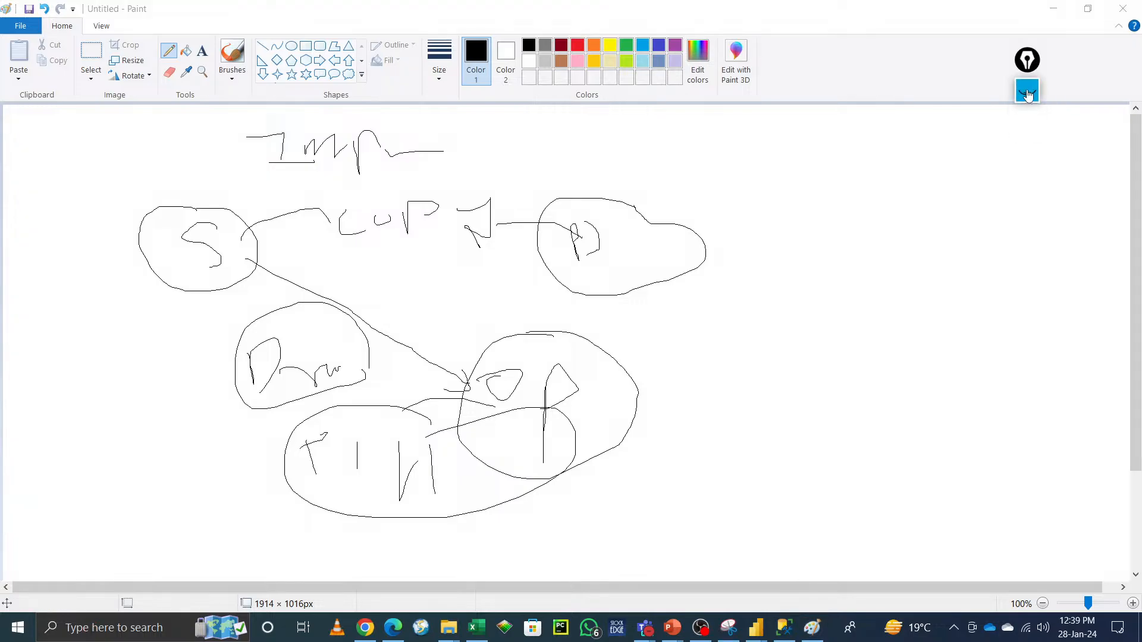
pyautogui.click(1027, 92)
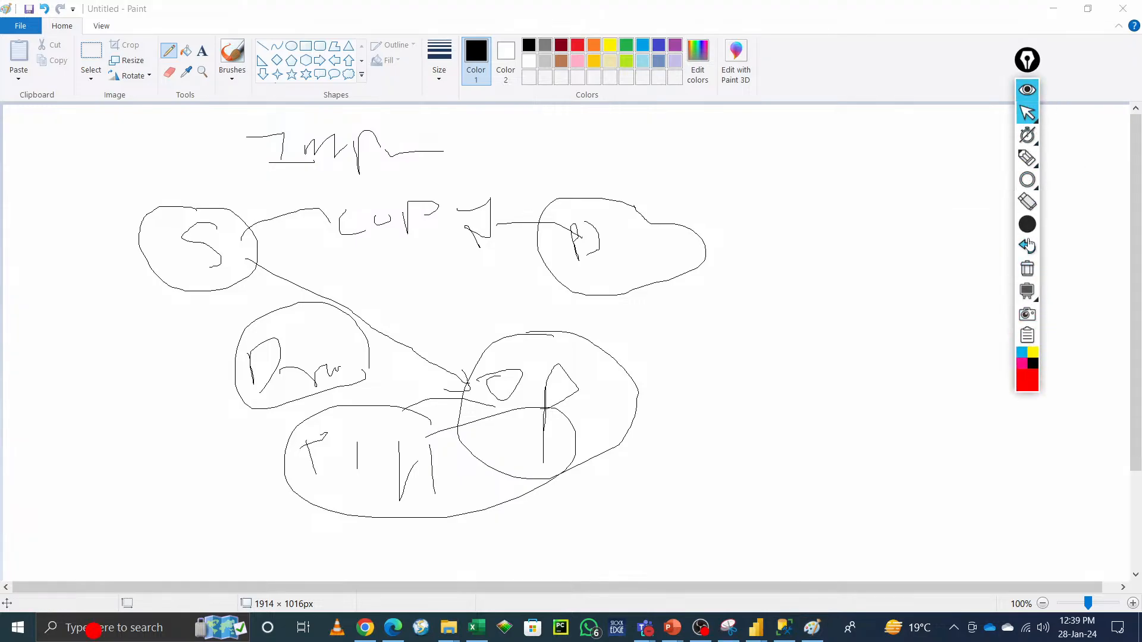
pyautogui.moveTo(1029, 165)
pyautogui.moveTo(462, 333)
pyautogui.mouseDown()
pyautogui.moveTo(531, 382)
pyautogui.moveTo(606, 381)
pyautogui.moveTo(587, 396)
pyautogui.mouseUp()
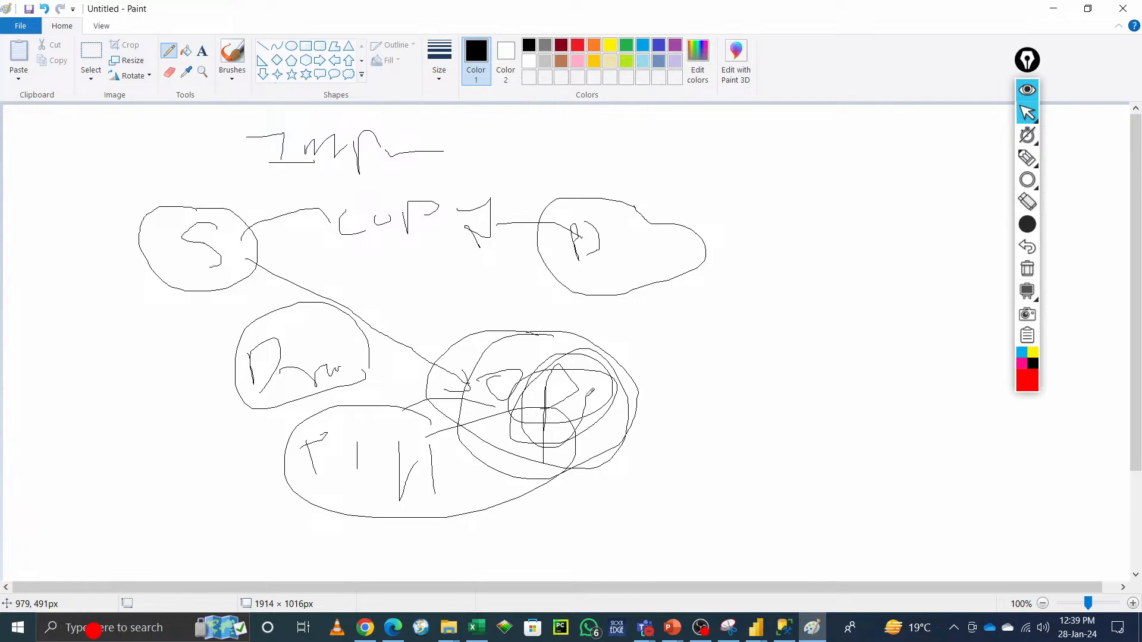
pyautogui.click(1031, 277)
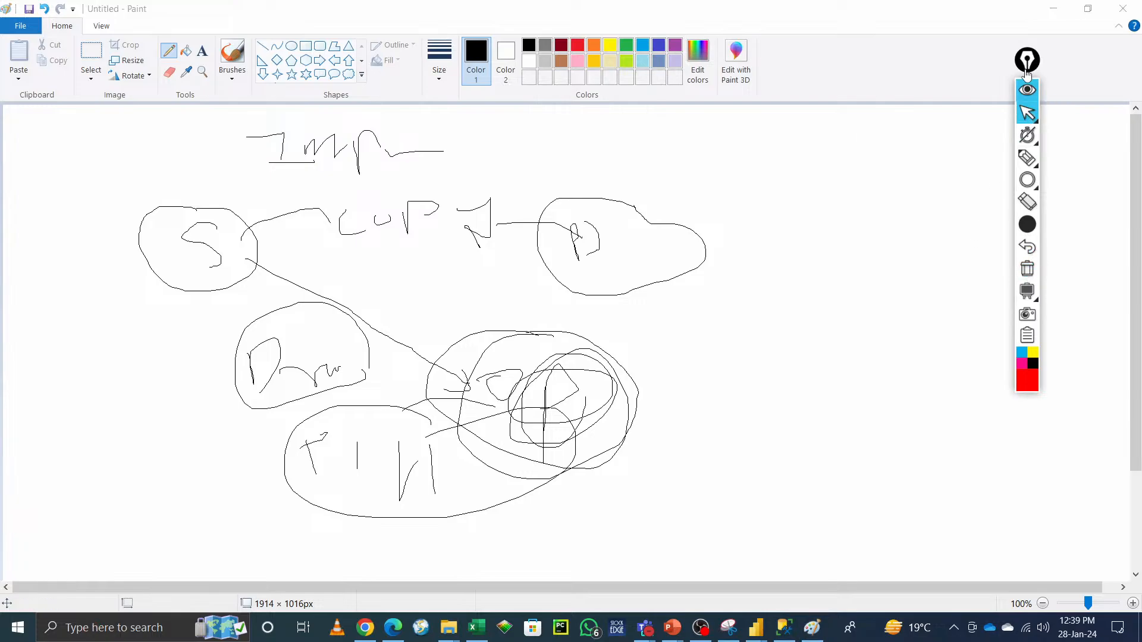
pyautogui.click(1053, 8)
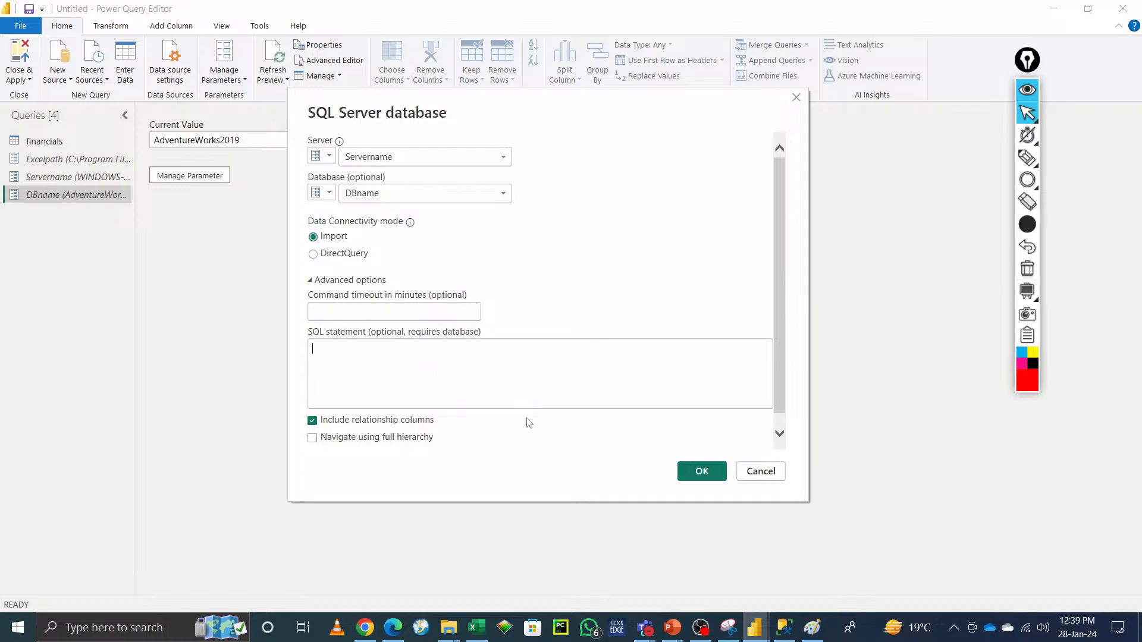
# Step: Confirm the parameterised SQL Server connection and tick the Person.Address table in the Navigator
pyautogui.click(704, 470)
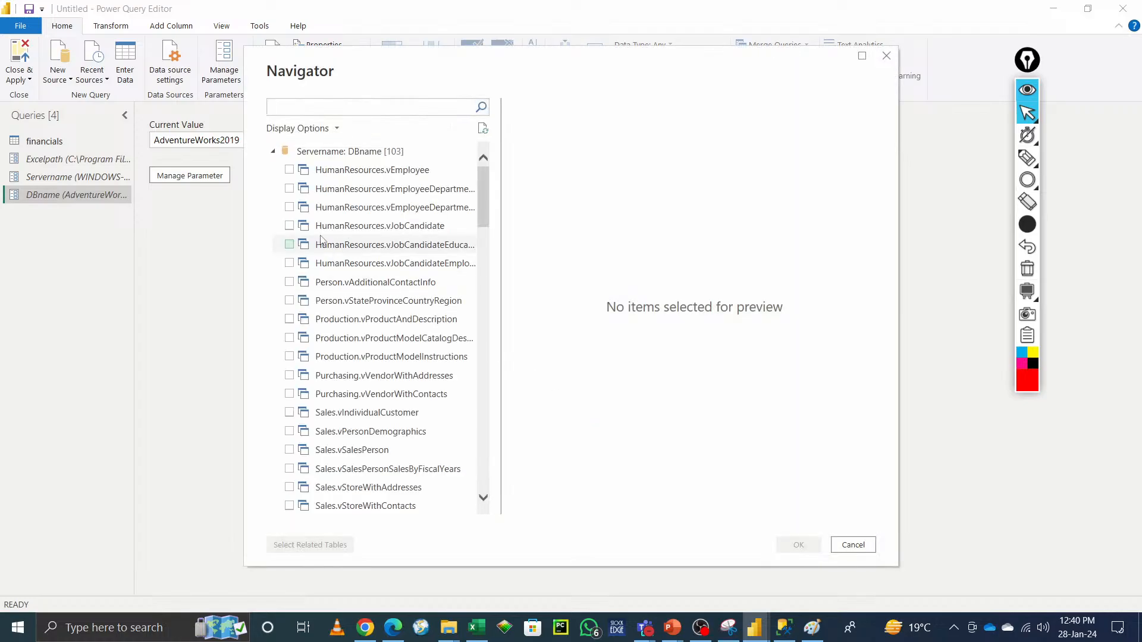
pyautogui.scroll(-5, 307, 250)
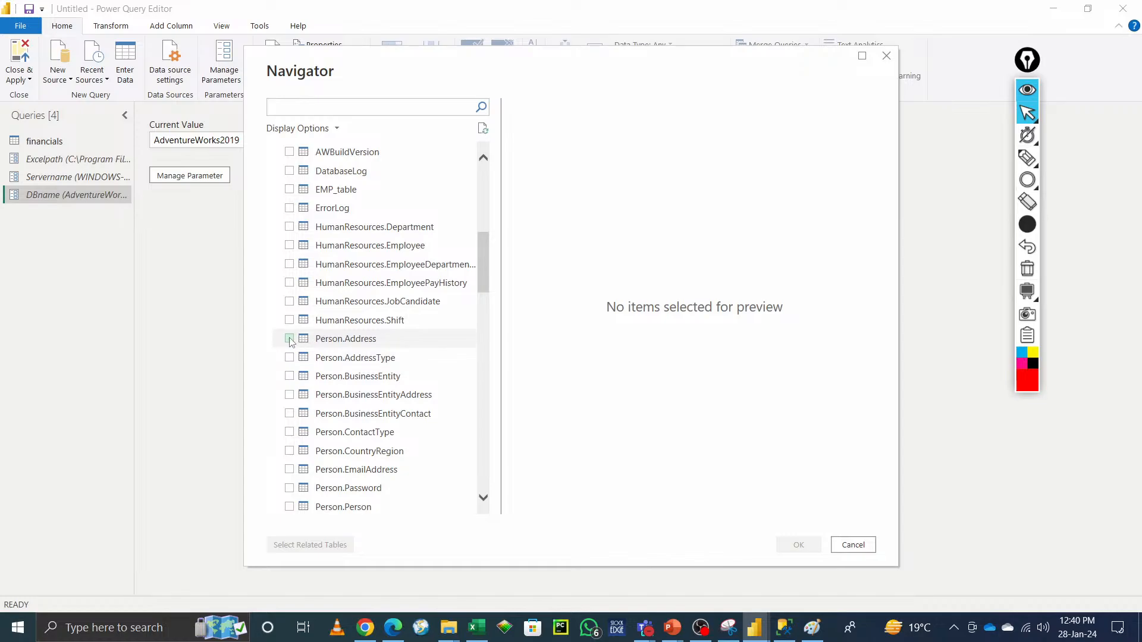
pyautogui.click(290, 338)
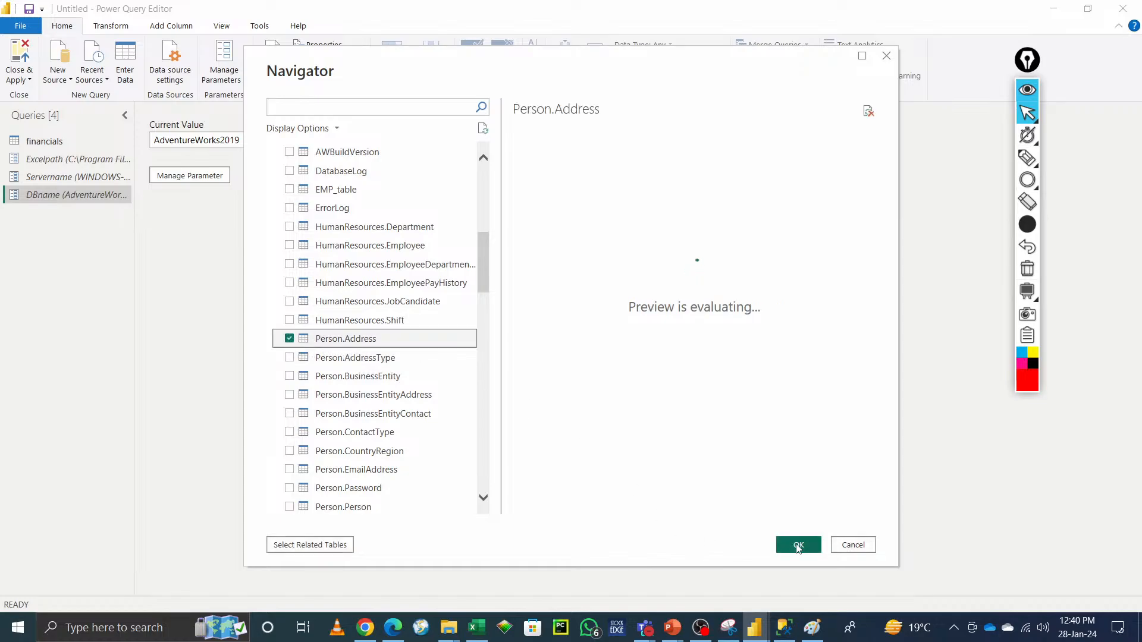
# Step: Load the Person.Address table into the Power Query Editor and refresh its outdated preview
pyautogui.click(798, 545)
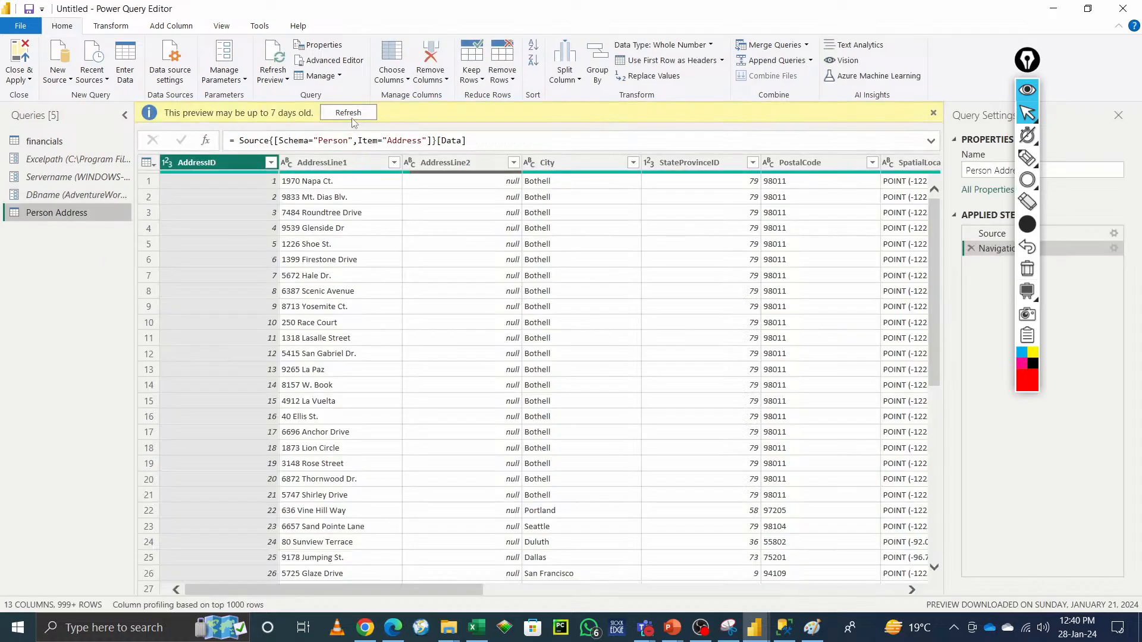
pyautogui.click(348, 112)
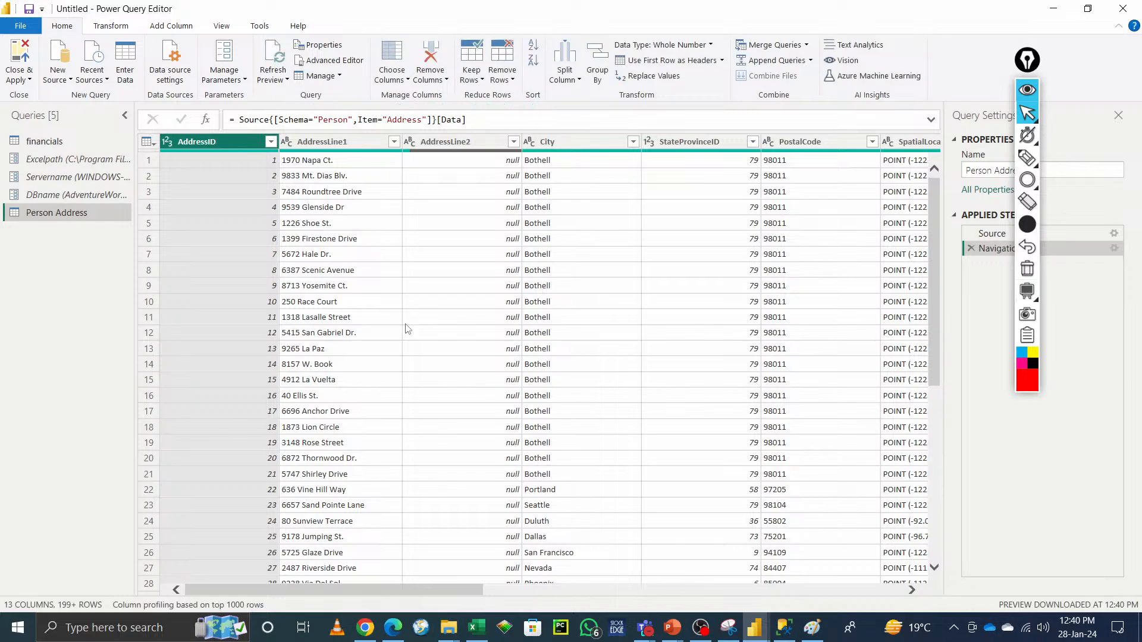
# Step: Start a new SQL Server Analysis Services database source and switch to SQL Server Management Studio
pyautogui.click(65, 83)
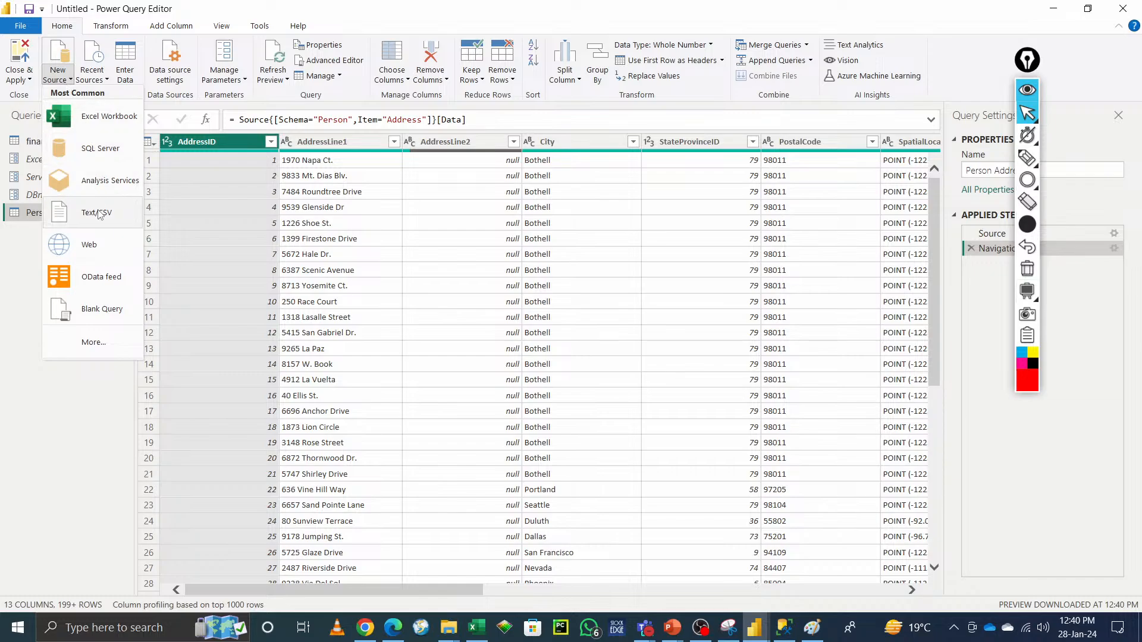
pyautogui.click(103, 185)
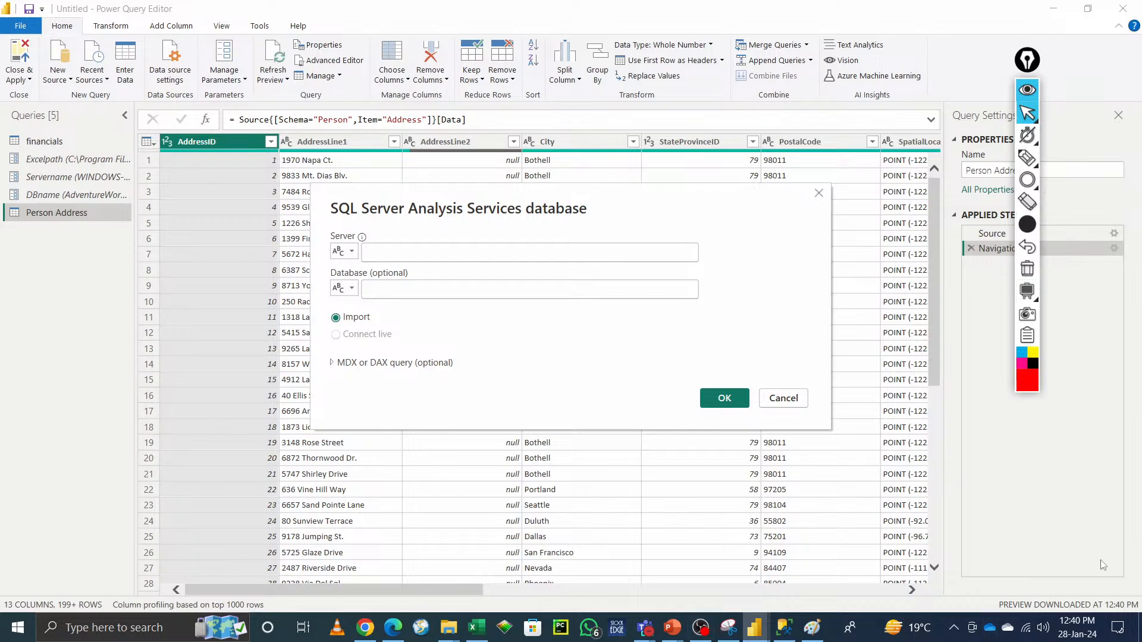
pyautogui.click(786, 632)
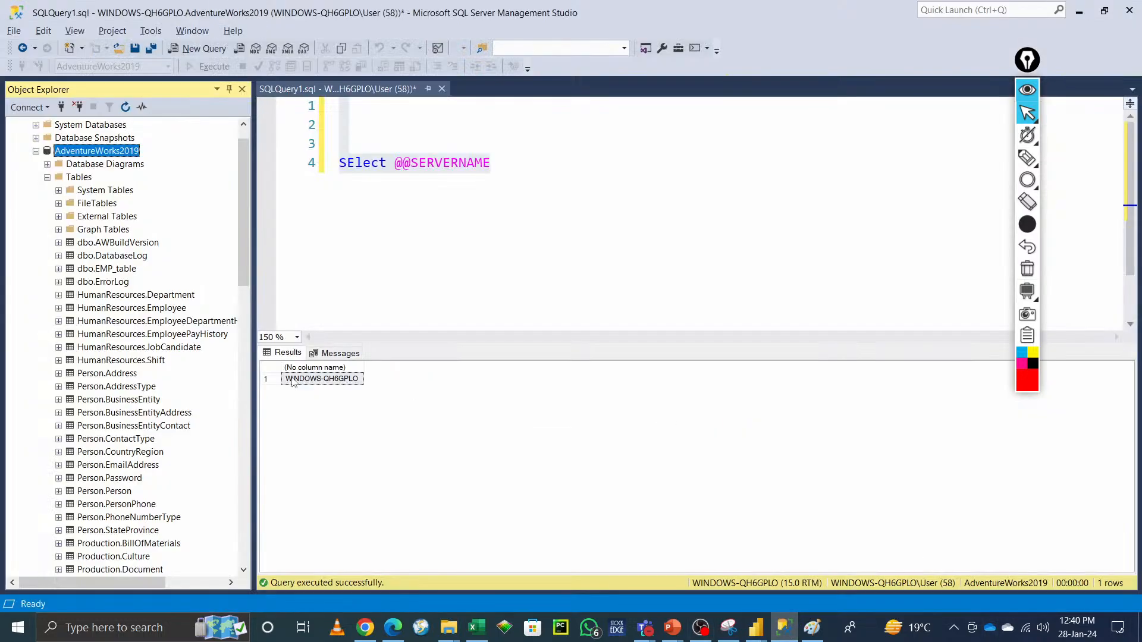
# Step: Browse the table lists of the AdventureWorks2019 and AdventureWorksDW2019 databases in Object Explorer
pyautogui.click(47, 177)
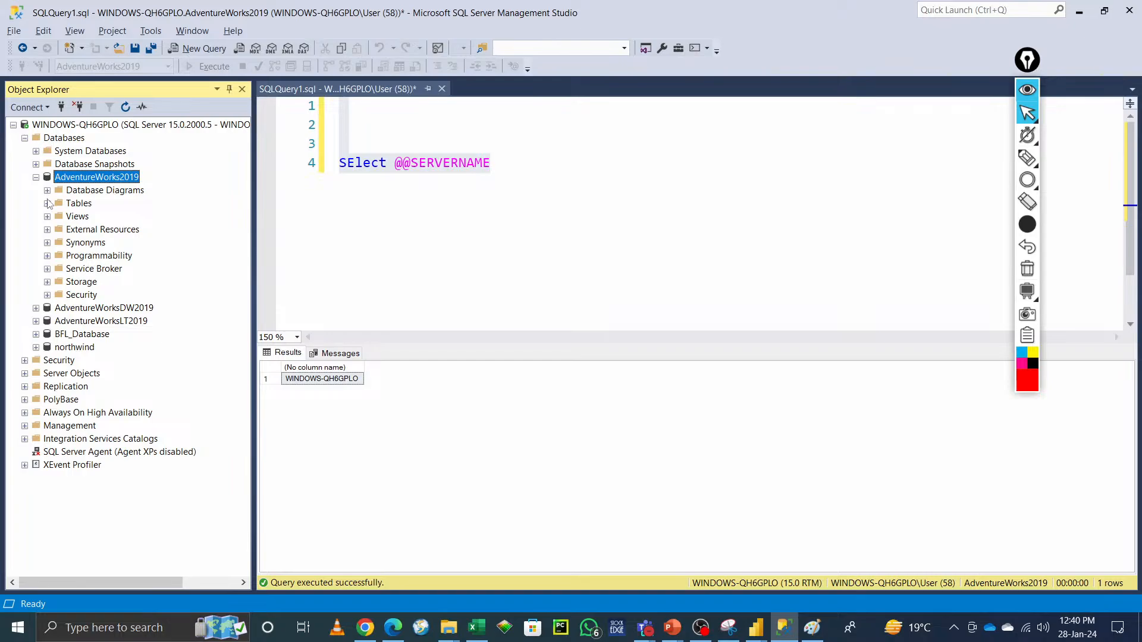
pyautogui.click(35, 177)
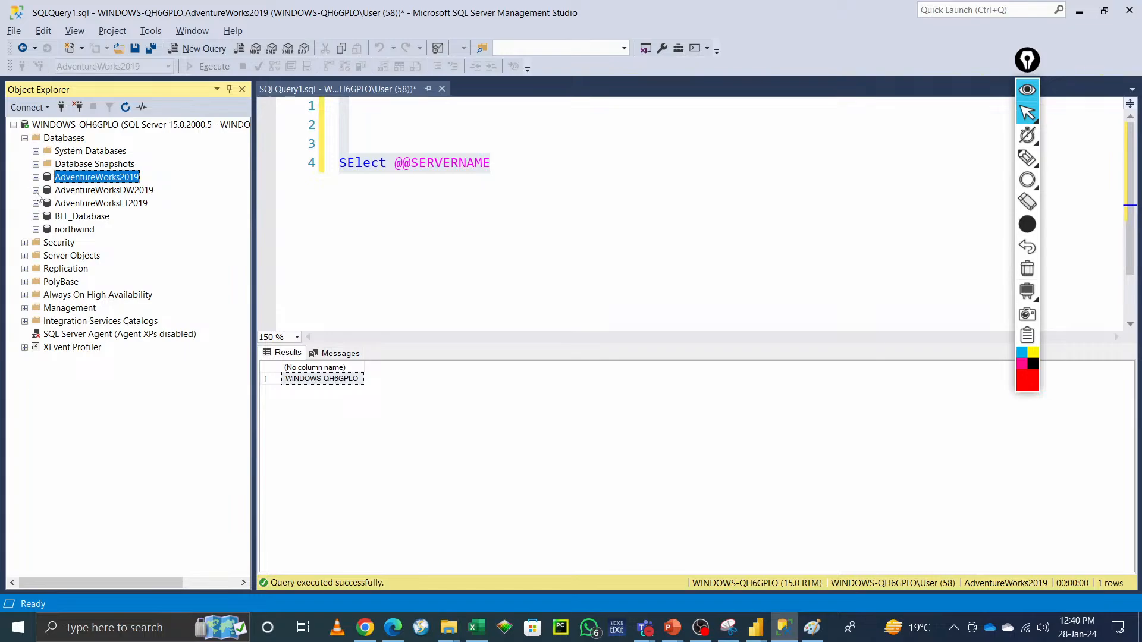
pyautogui.click(36, 191)
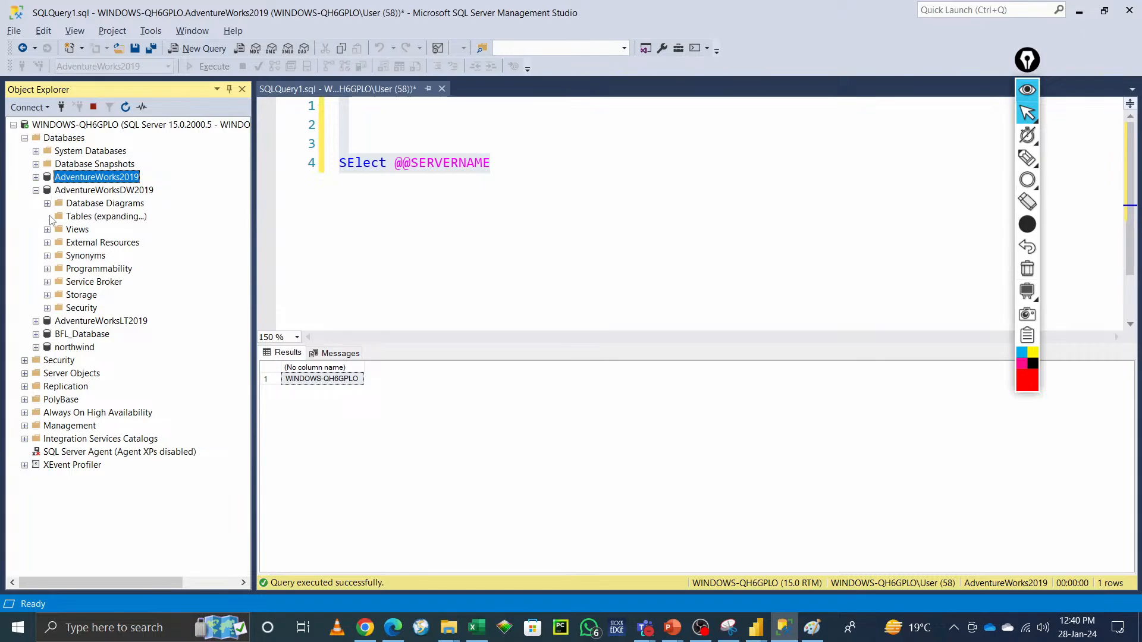
pyautogui.scroll(-6, 148, 401)
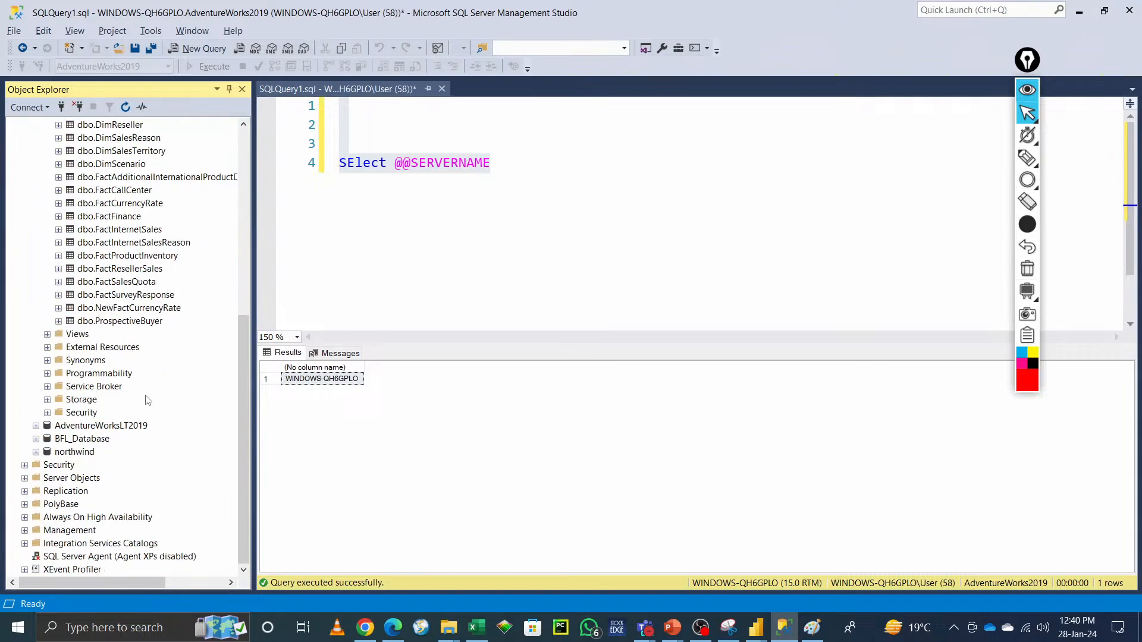
pyautogui.scroll(3, 143, 381)
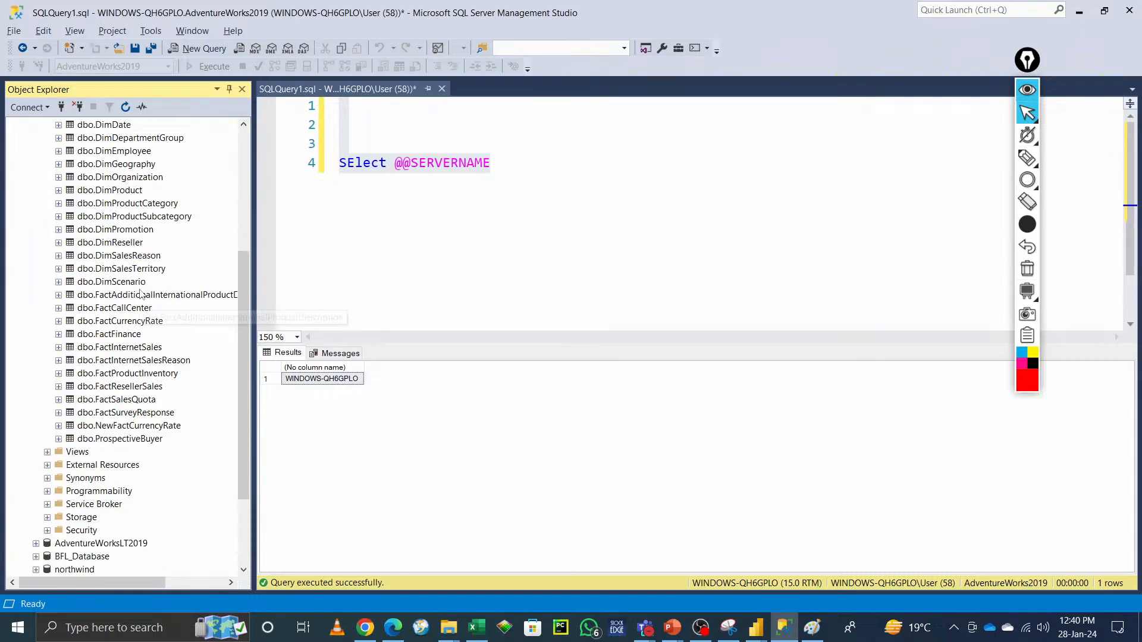
pyautogui.scroll(3, 142, 297)
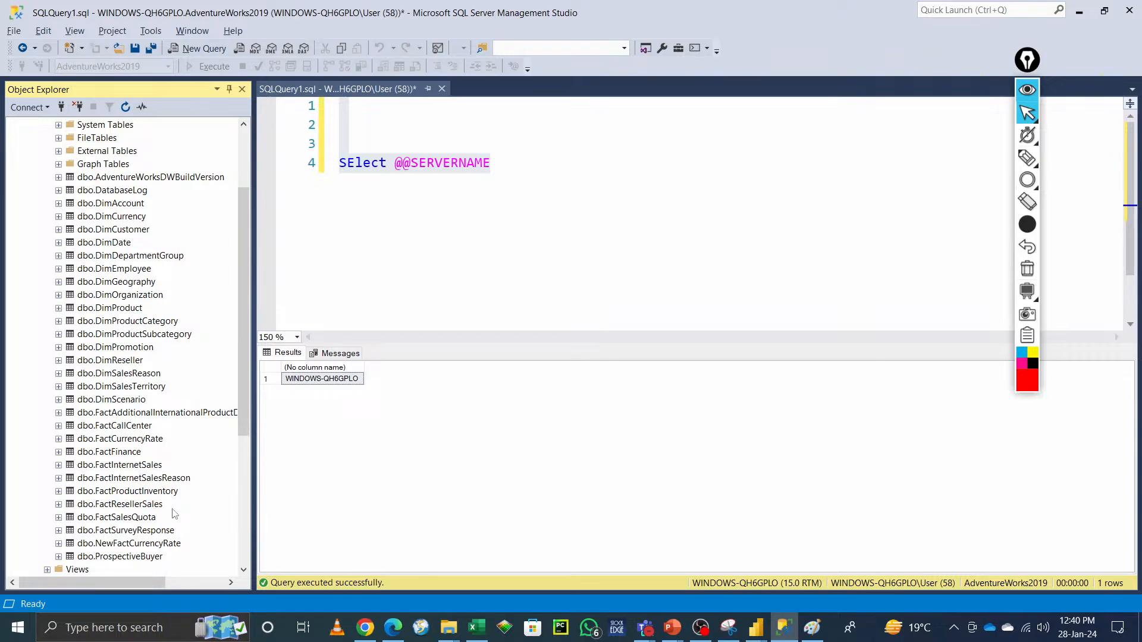
pyautogui.scroll(3, 174, 514)
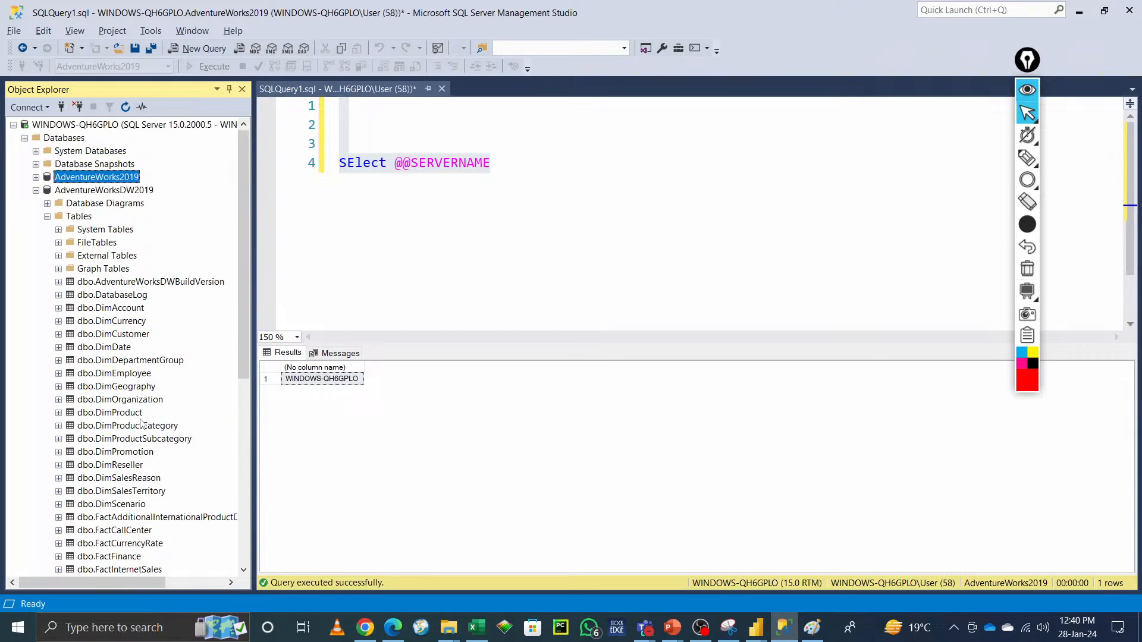
pyautogui.click(36, 191)
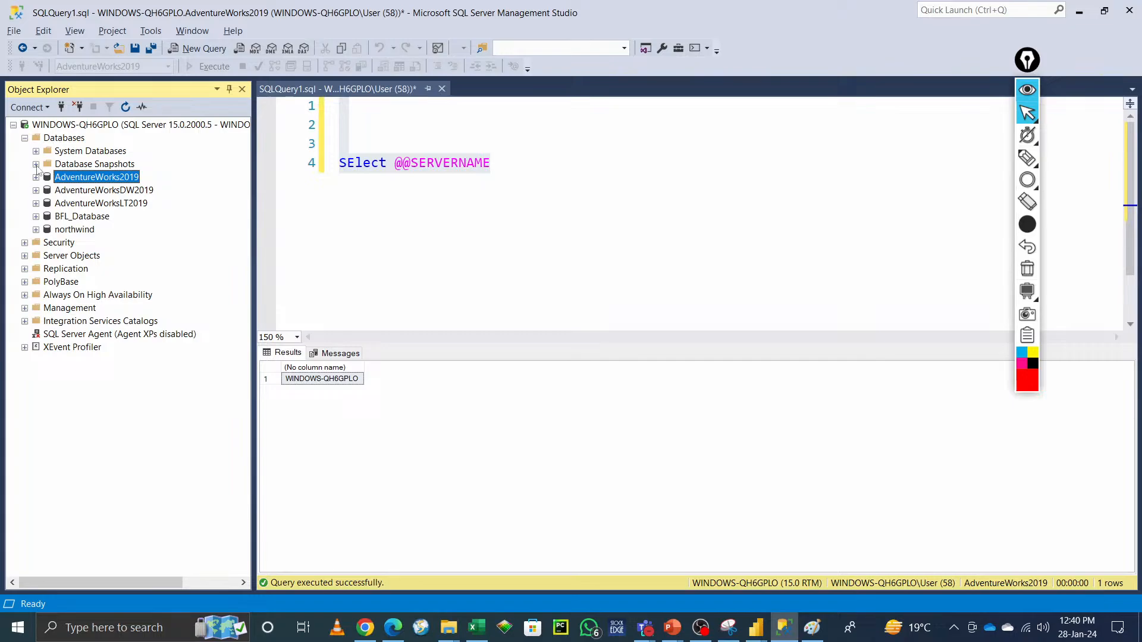
pyautogui.click(35, 177)
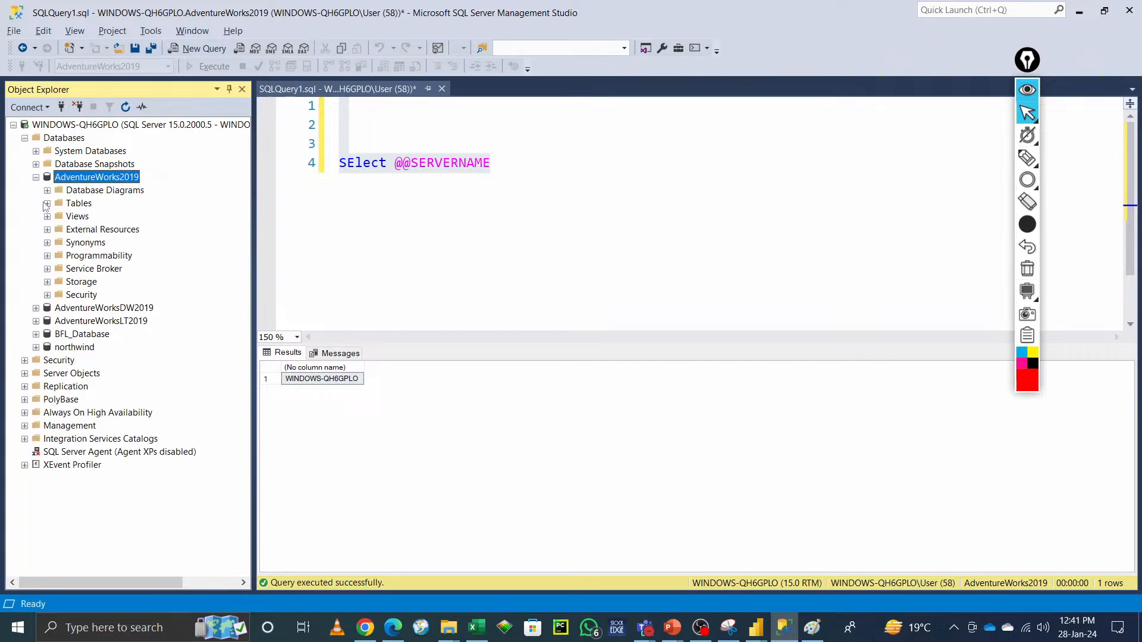
pyautogui.click(47, 204)
pyautogui.scroll(-13, 152, 356)
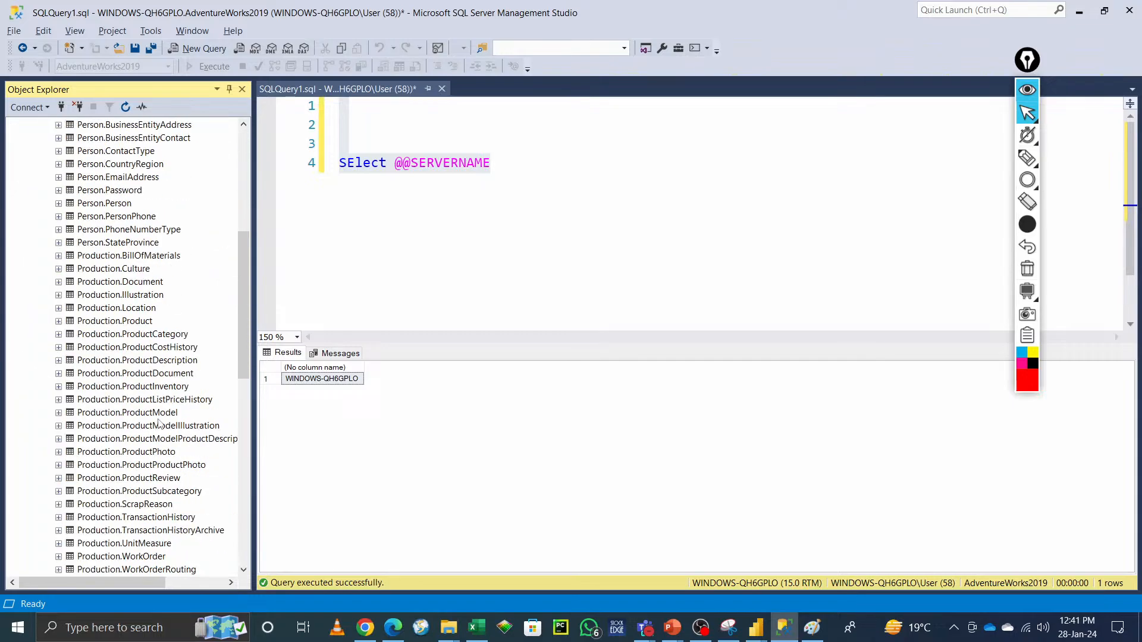
pyautogui.scroll(13, 160, 424)
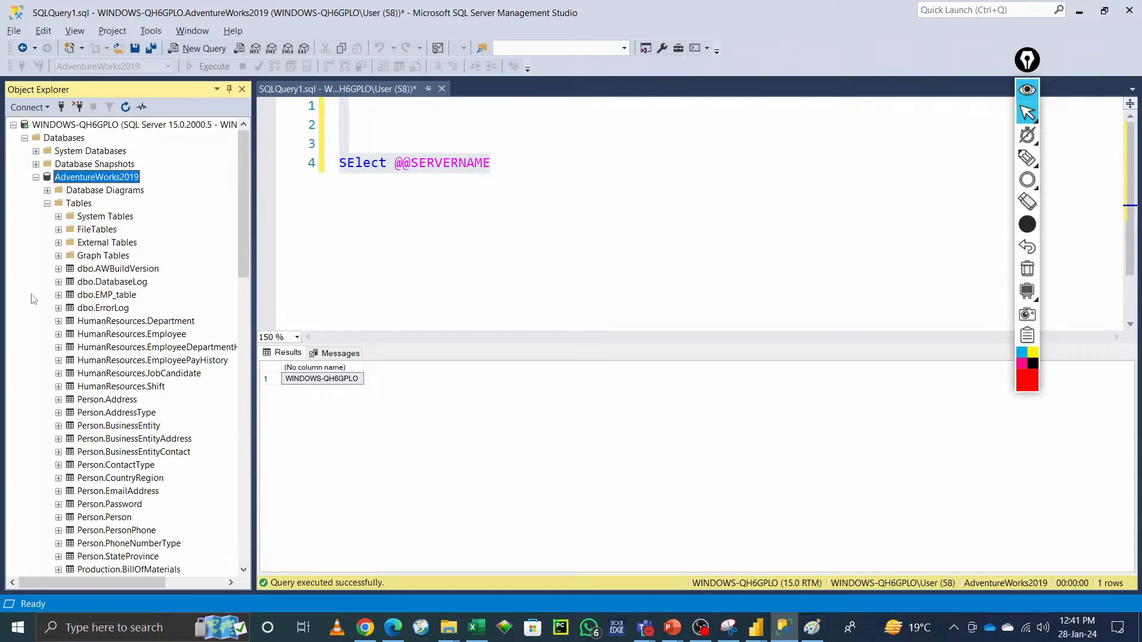
pyautogui.click(36, 178)
pyautogui.click(37, 190)
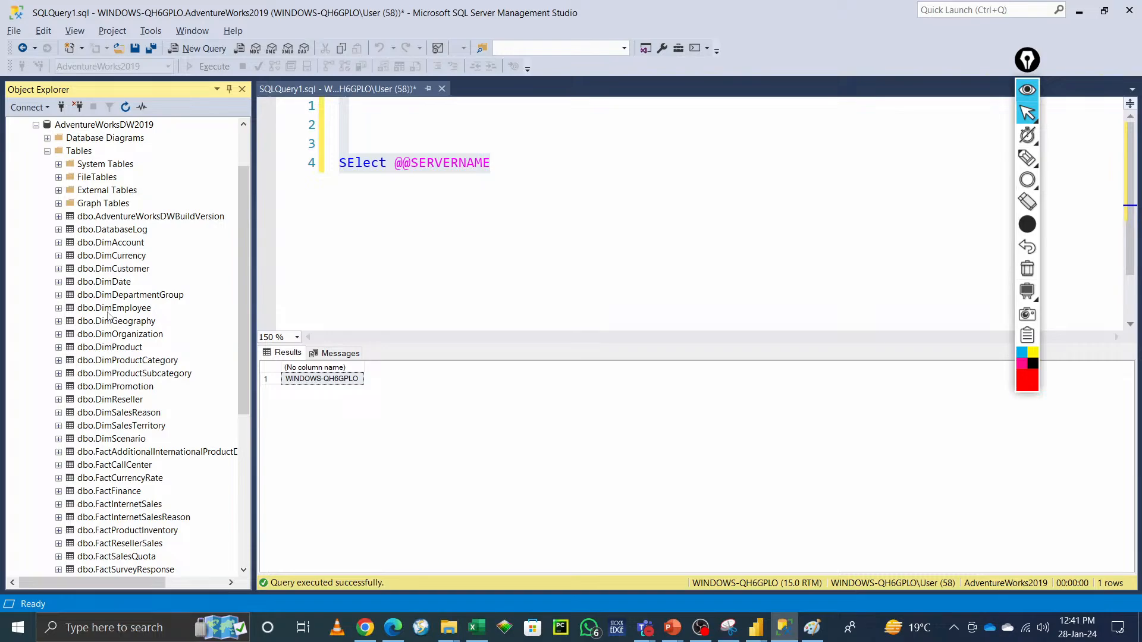
pyautogui.scroll(-2, 118, 466)
pyautogui.scroll(-1, 119, 466)
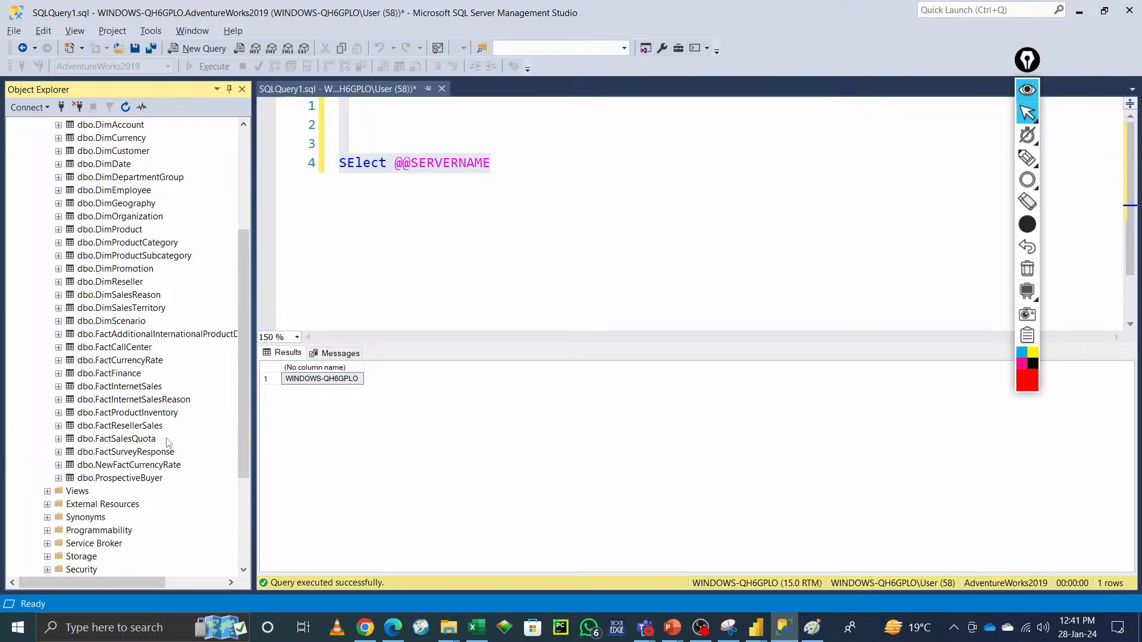
pyautogui.scroll(3, 162, 447)
pyautogui.scroll(1, 161, 447)
pyautogui.scroll(-7, 137, 261)
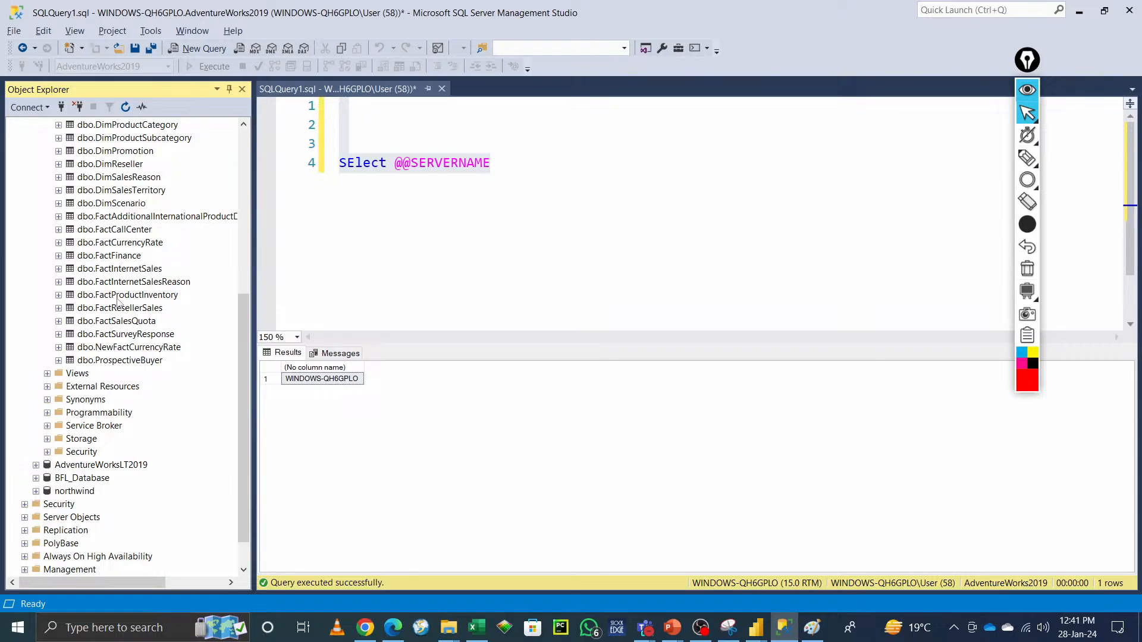
pyautogui.scroll(4, 113, 374)
pyautogui.scroll(1, 112, 376)
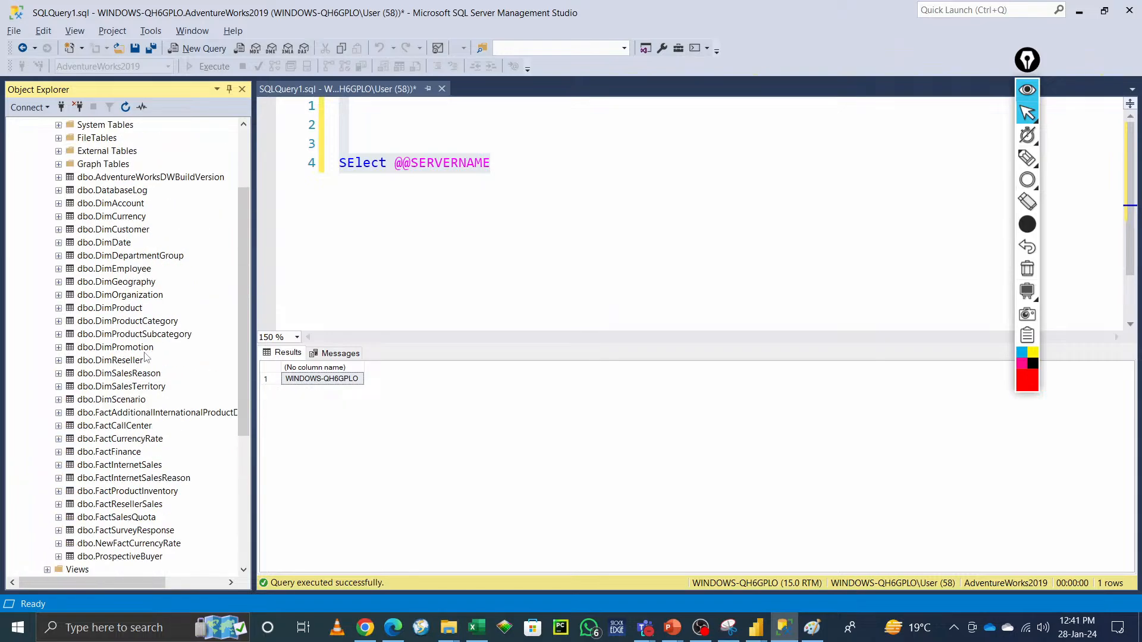
pyautogui.scroll(3, 145, 355)
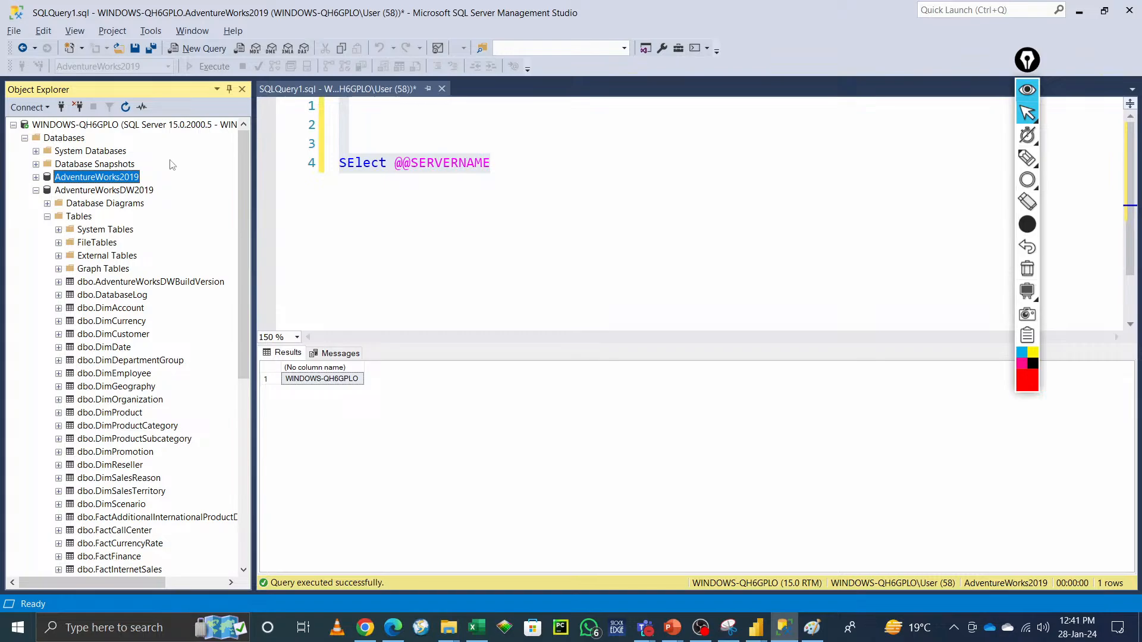
# Step: Inspect the server name in the server's Properties, minimise the window and cancel the Analysis Services source dialog
pyautogui.rightClick(116, 128)
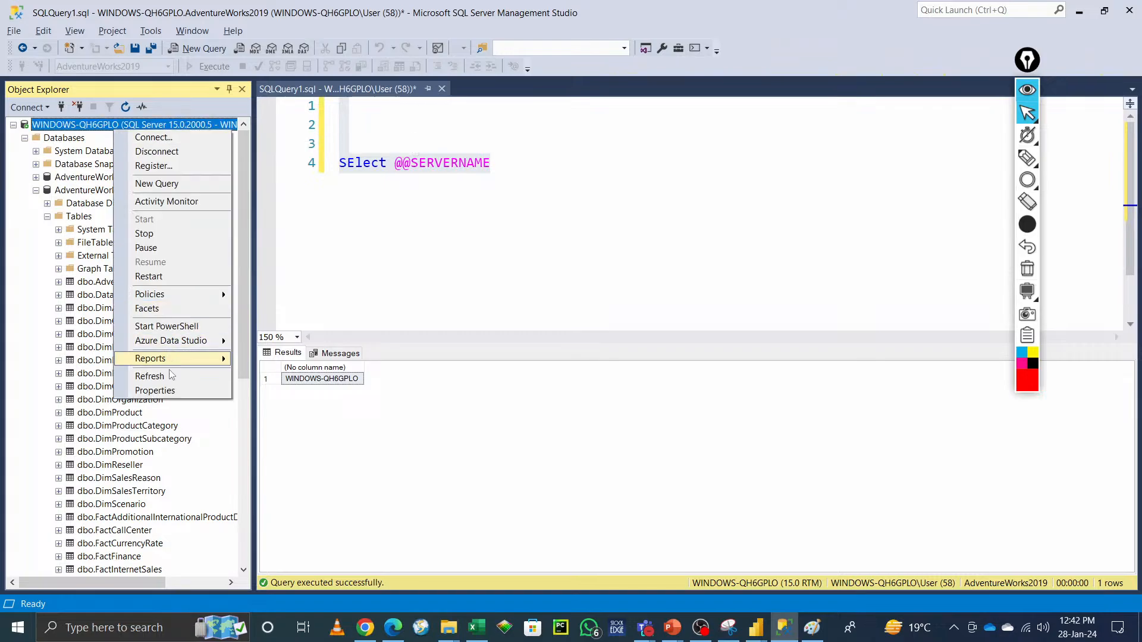
pyautogui.click(170, 393)
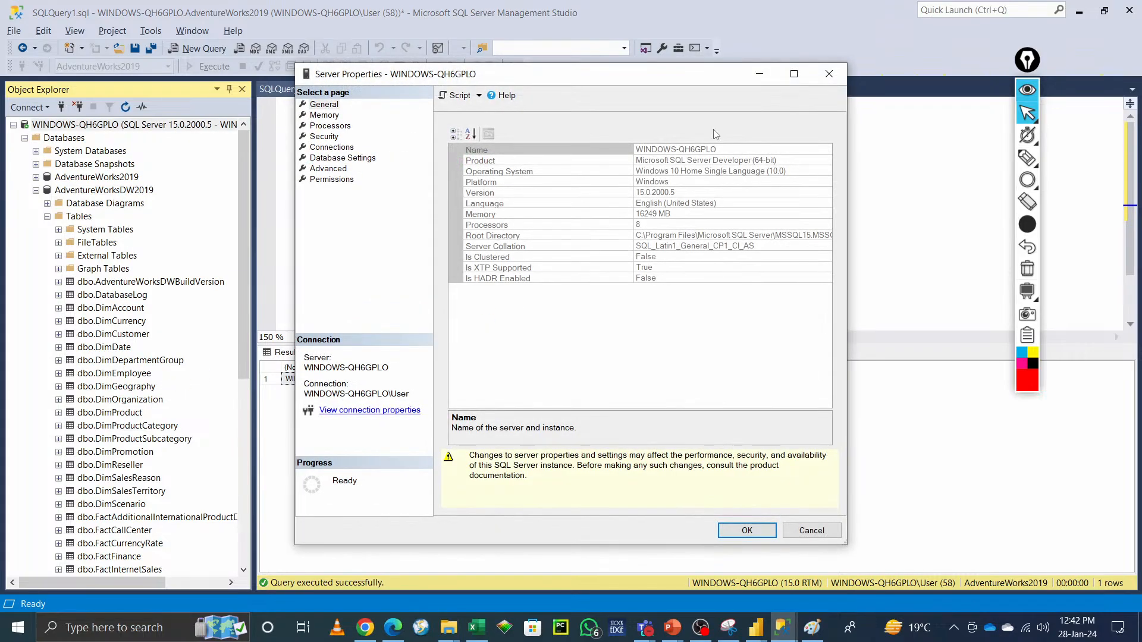
pyautogui.click(719, 153)
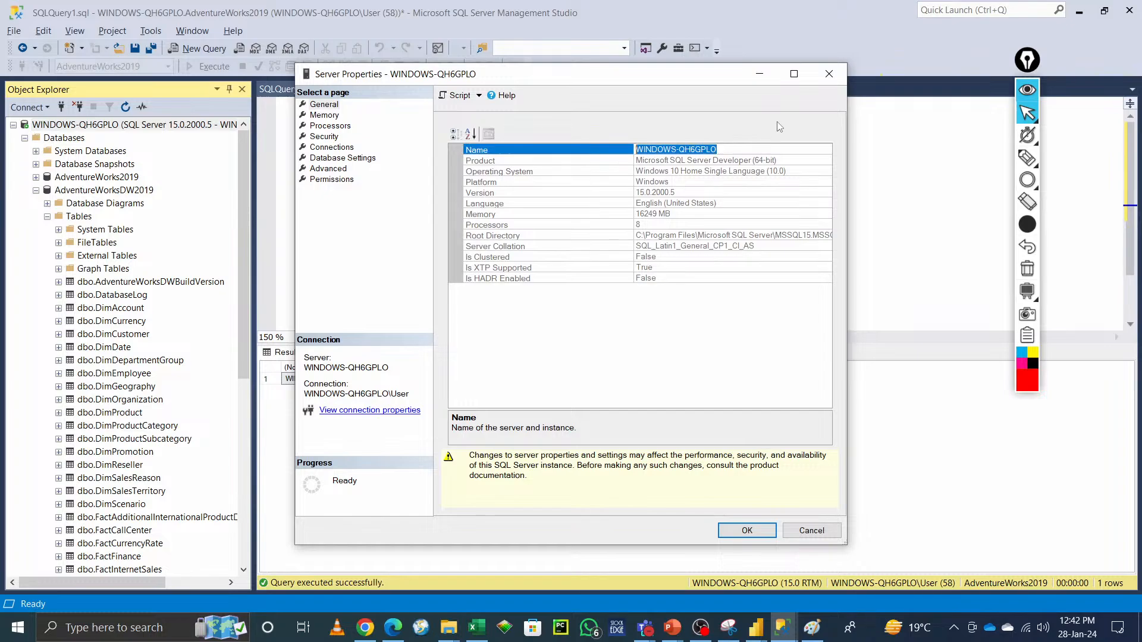
pyautogui.click(832, 77)
pyautogui.click(1080, 12)
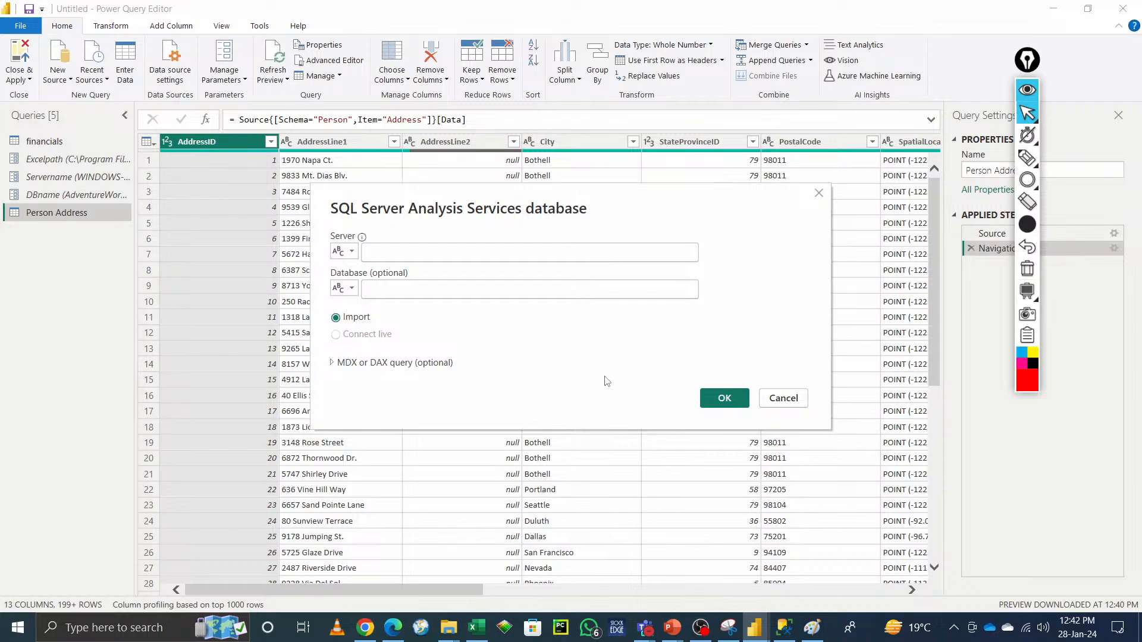
pyautogui.click(782, 399)
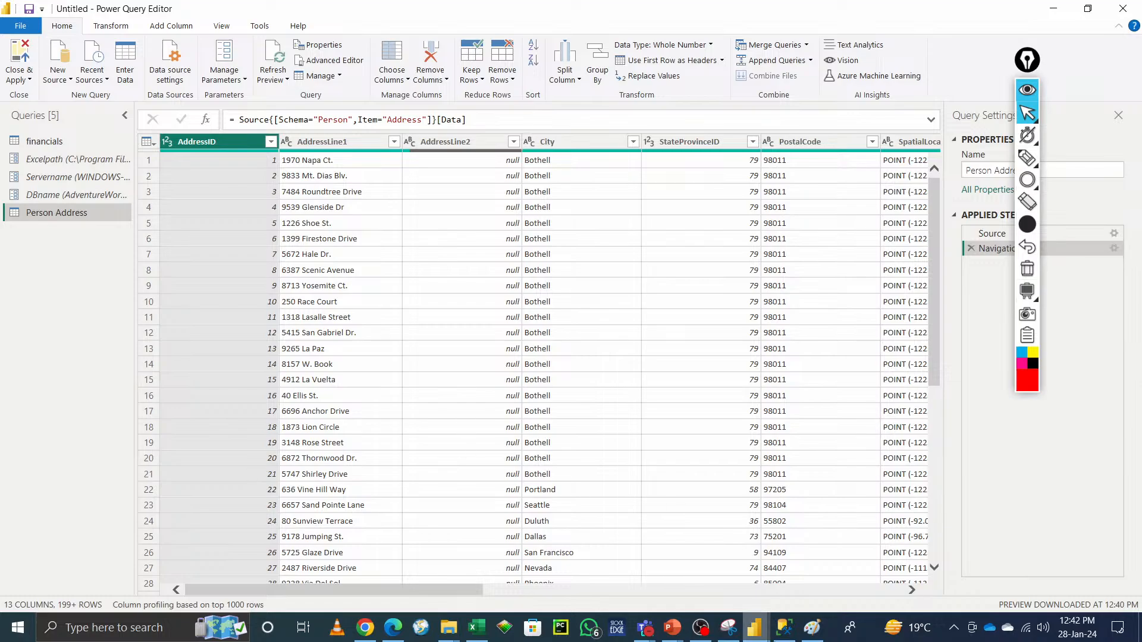
pyautogui.moveTo(782, 635)
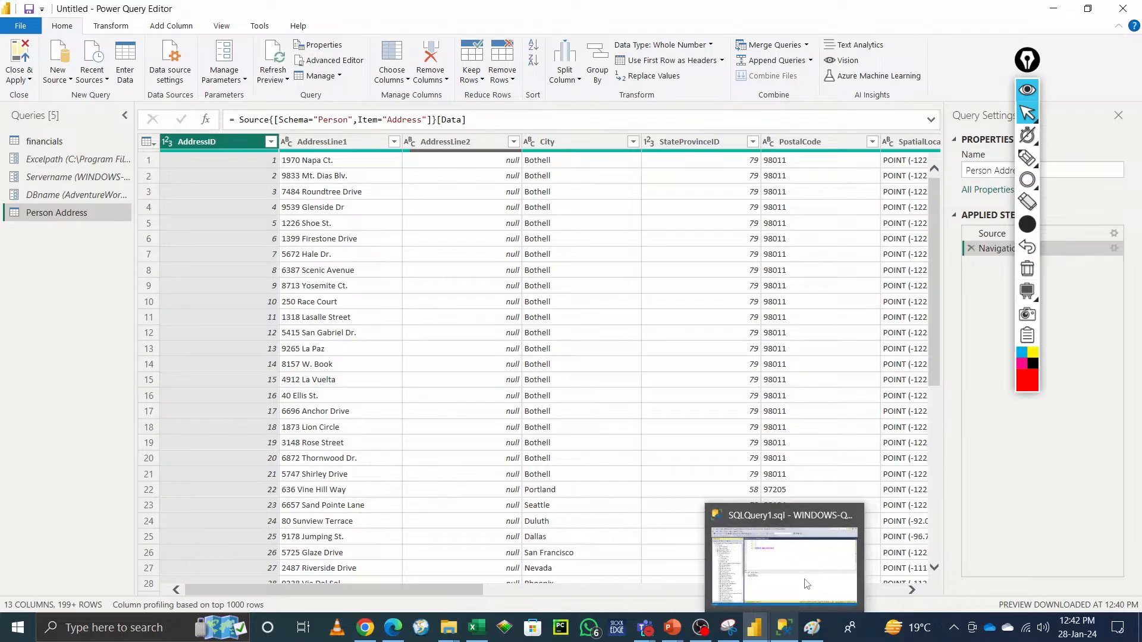
pyautogui.click(791, 483)
pyautogui.moveTo(533, 160); pyautogui.dragTo(306, 160)
pyautogui.click(198, 67)
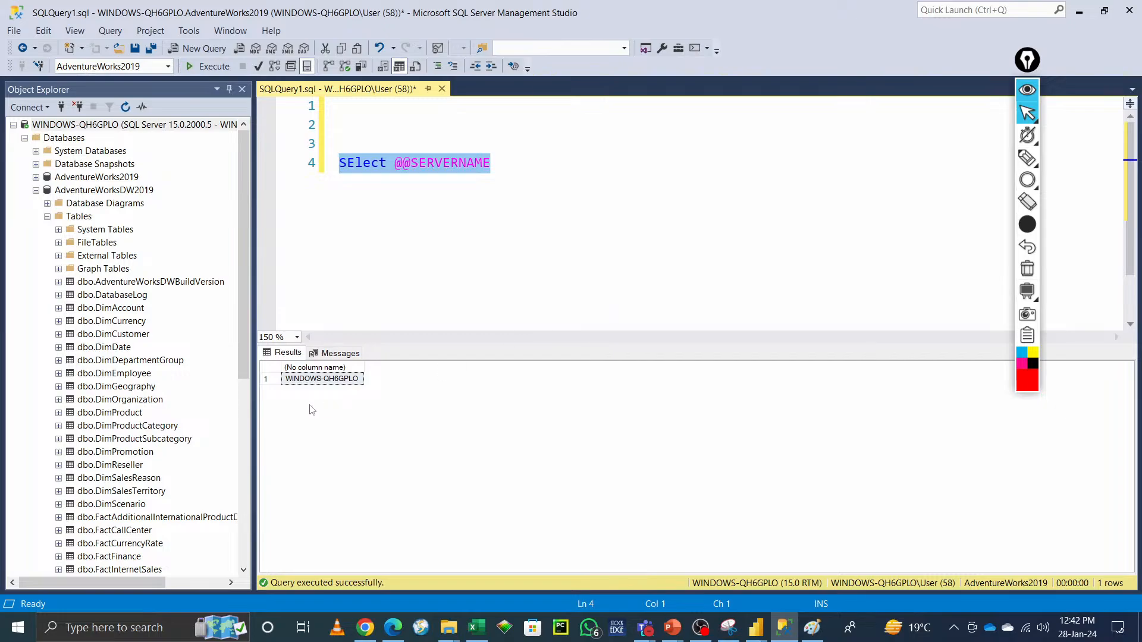
# Step: Open the Connect to Server dialog from the server node to view its server name, then close it and minimise
pyautogui.rightClick(89, 126)
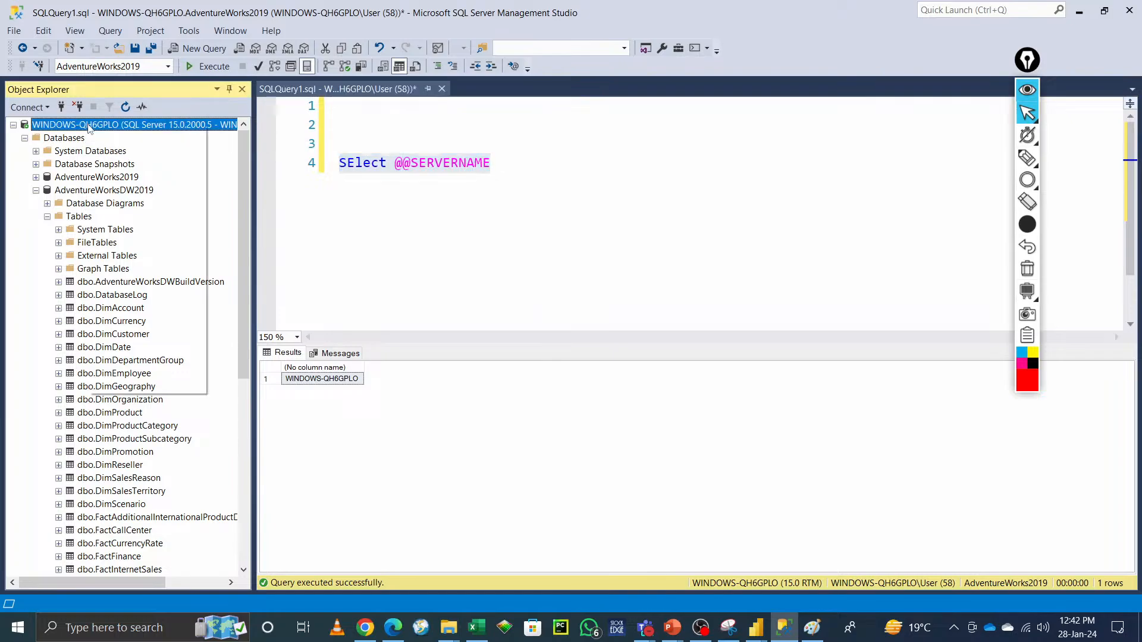
pyautogui.click(130, 134)
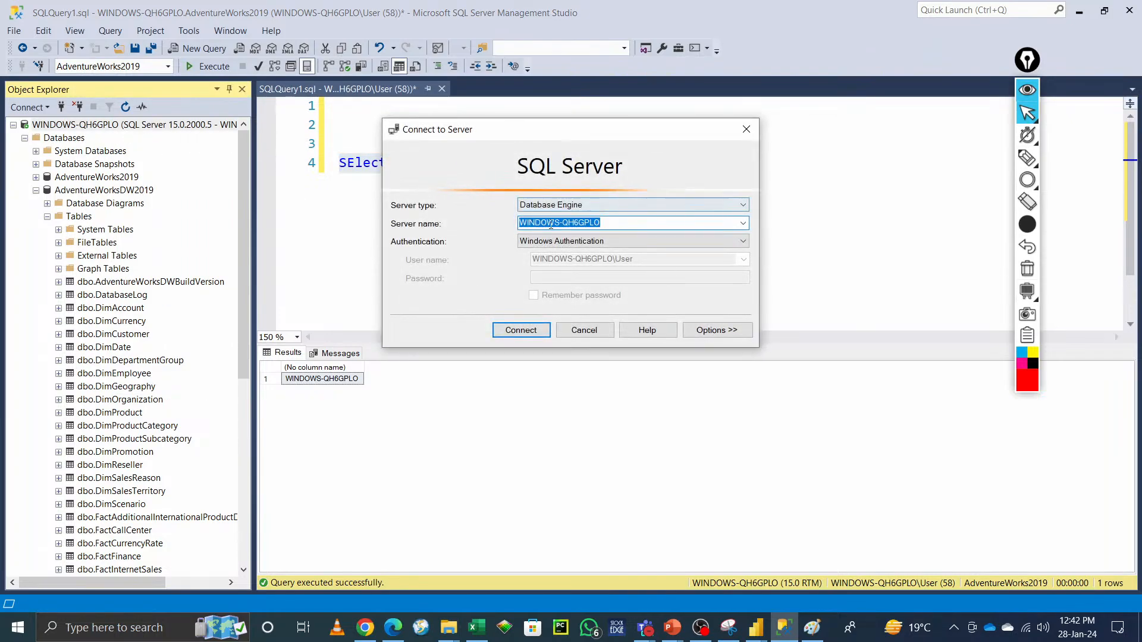
pyautogui.click(746, 129)
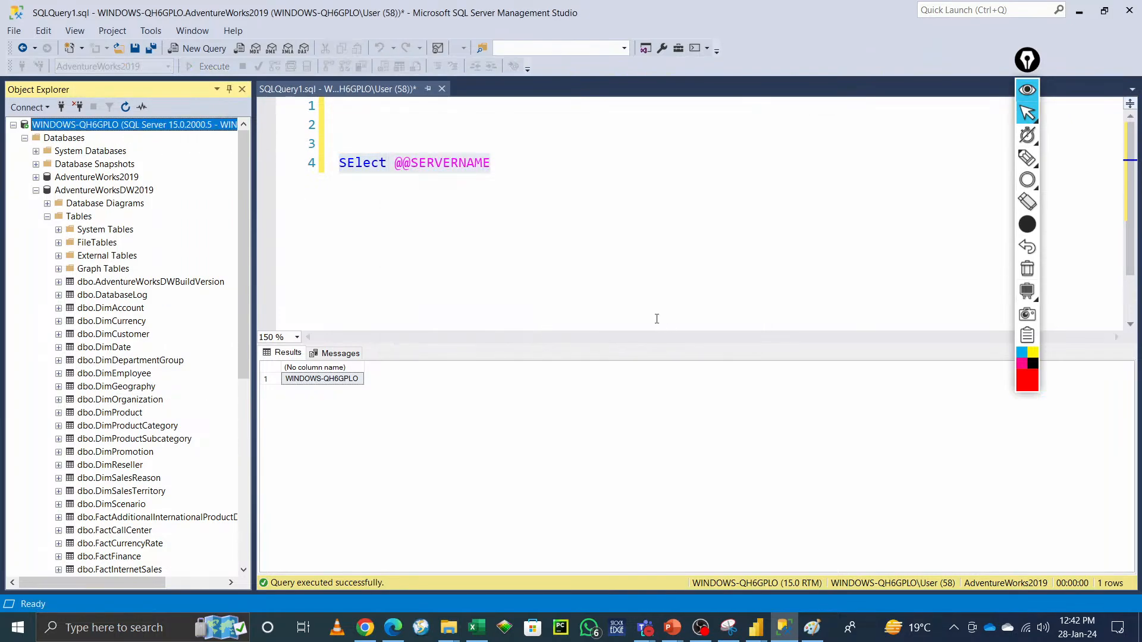
pyautogui.click(1078, 12)
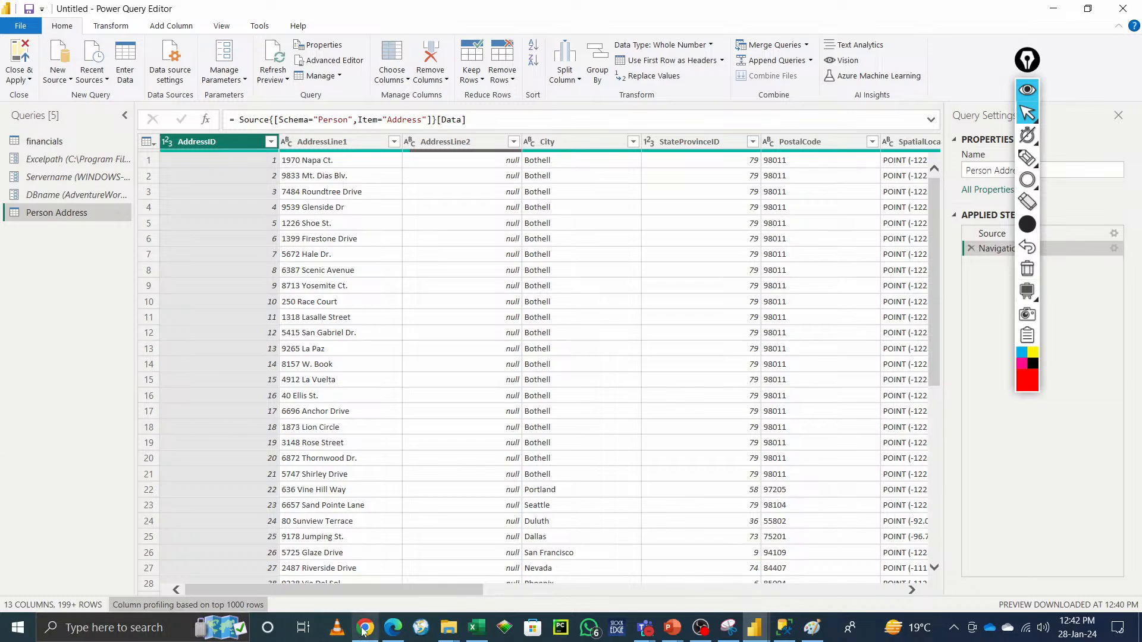
# Step: Browse File Explorer to the Power BI\New\HTML folder in OneDrive Documents and view its full path
pyautogui.moveTo(447, 627)
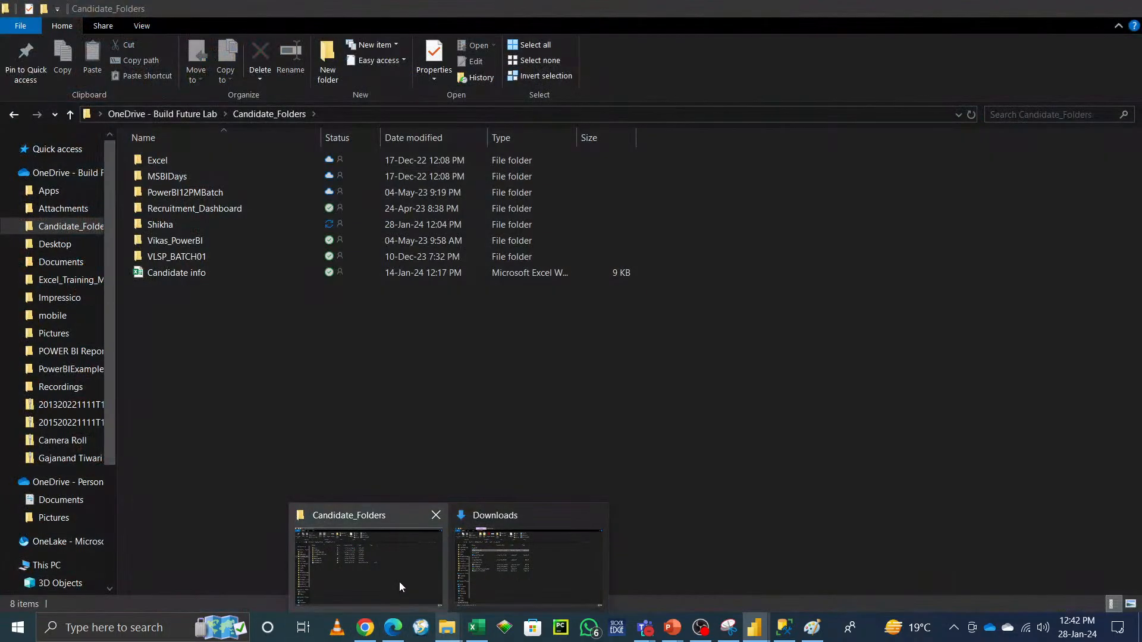
pyautogui.click(399, 581)
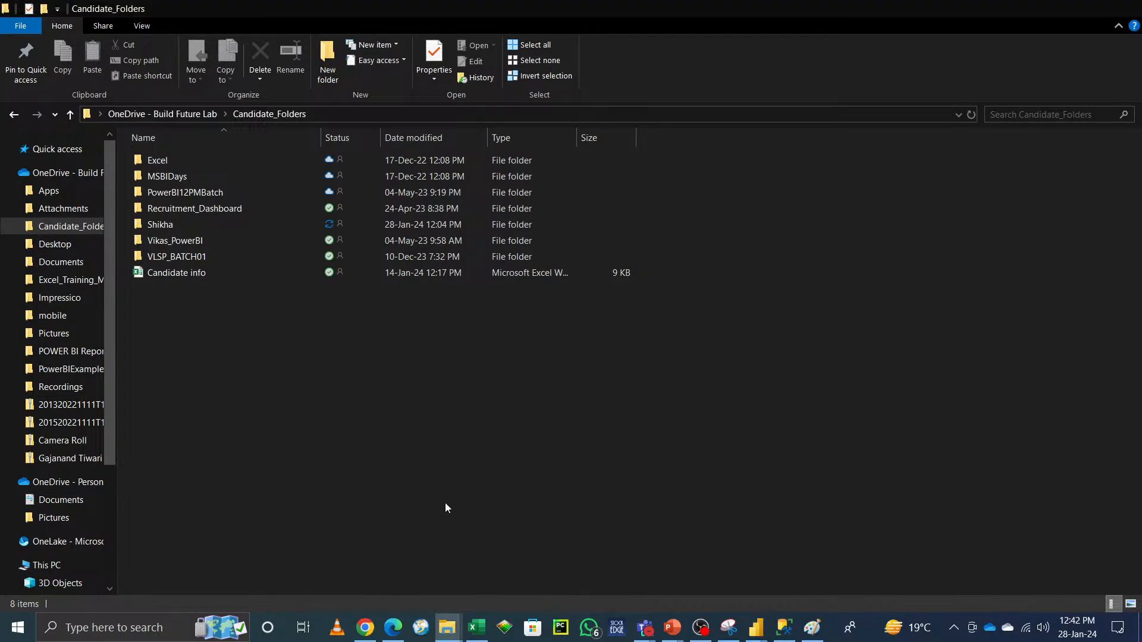
pyautogui.click(59, 501)
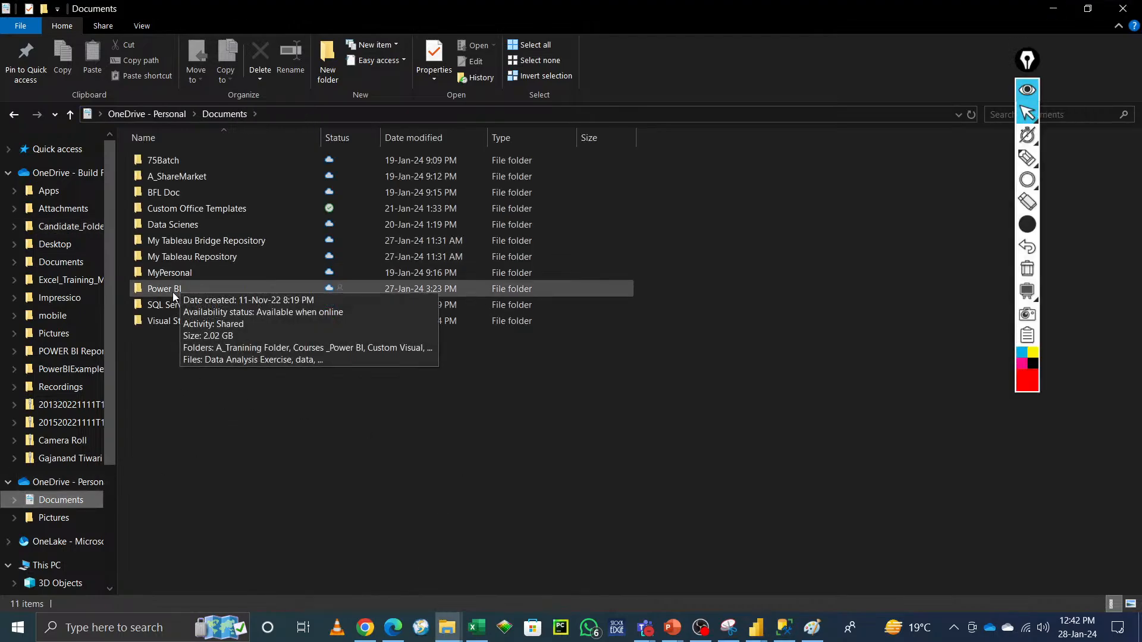
pyautogui.doubleClick(185, 288)
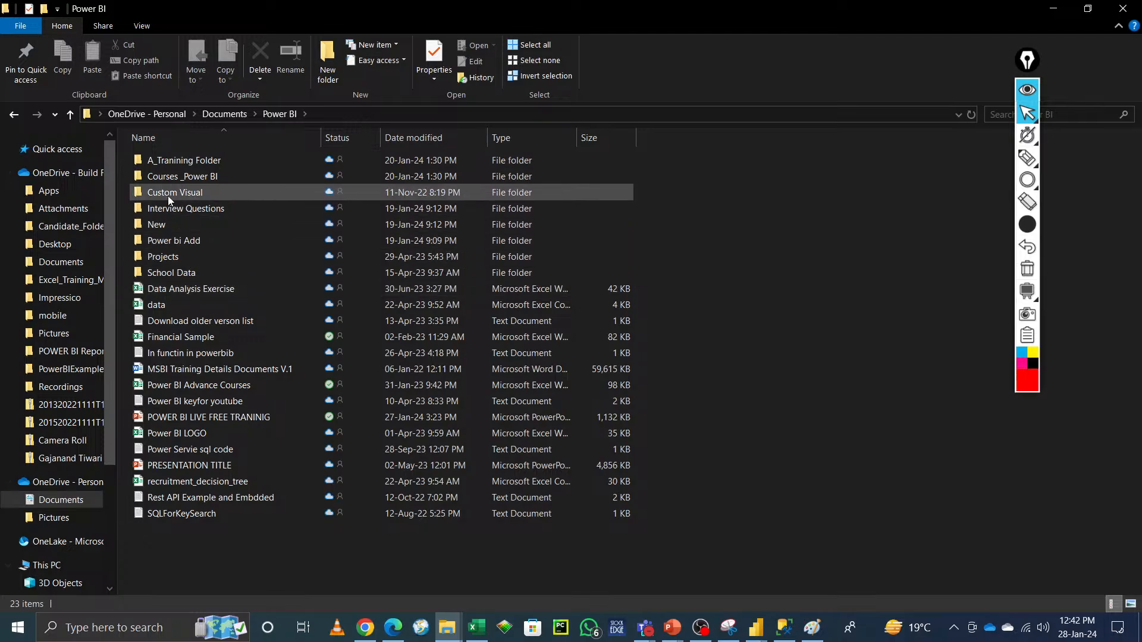
pyautogui.doubleClick(177, 224)
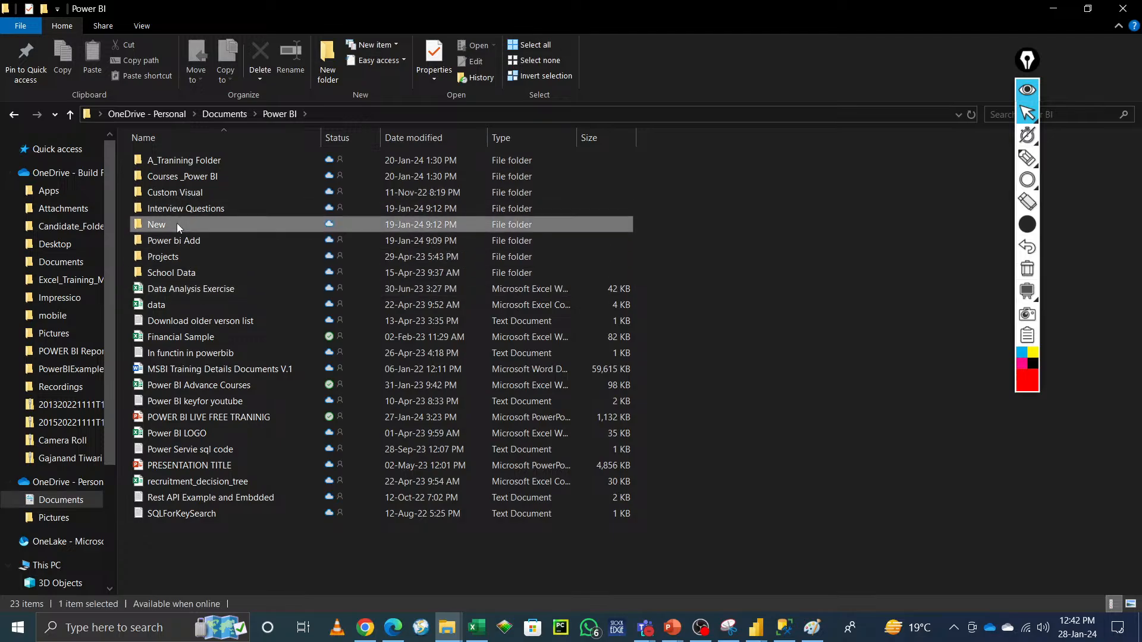
pyautogui.doubleClick(153, 159)
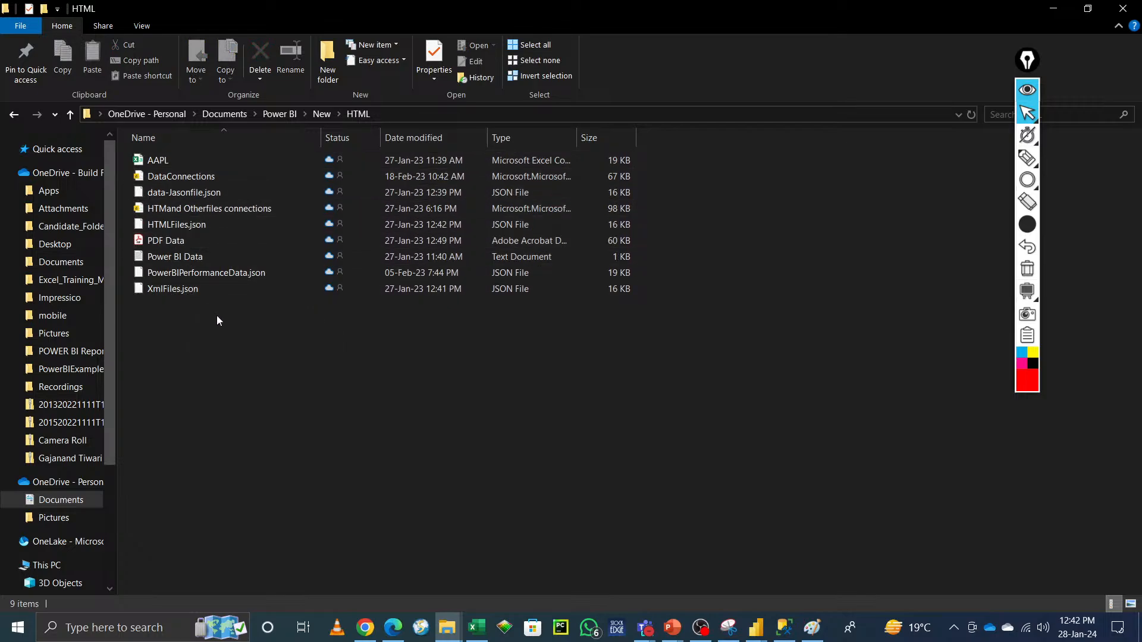
pyautogui.click(466, 112)
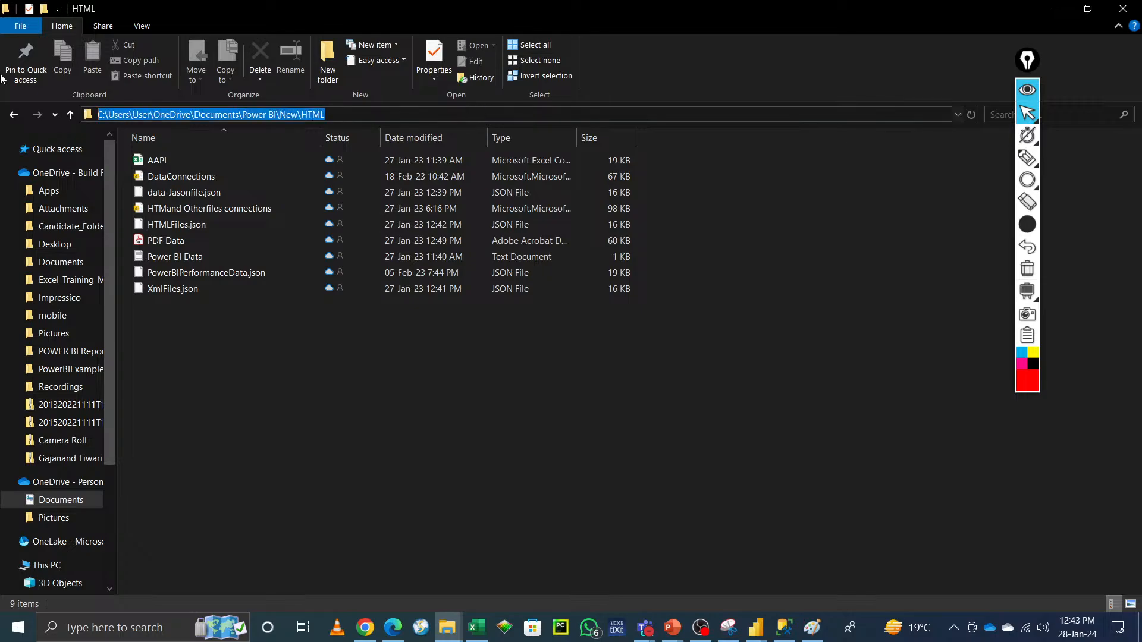
pyautogui.hotkey('alt', 'Tab')
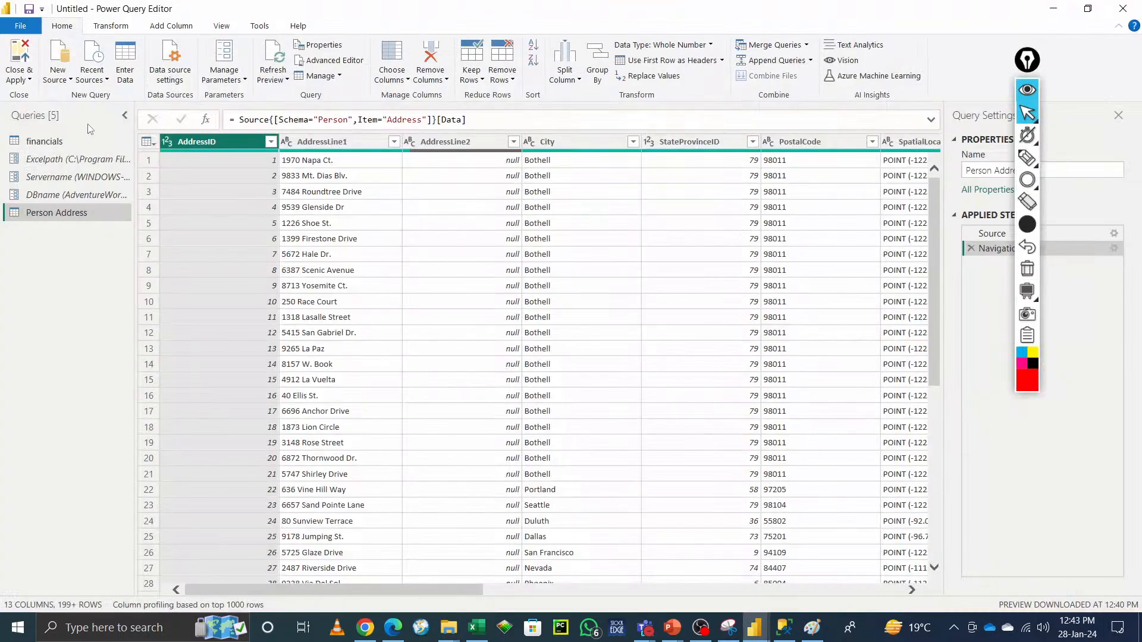
# Step: Import the Videoslinks.txt file from the Shikha folder as a new Text/CSV query
pyautogui.click(63, 76)
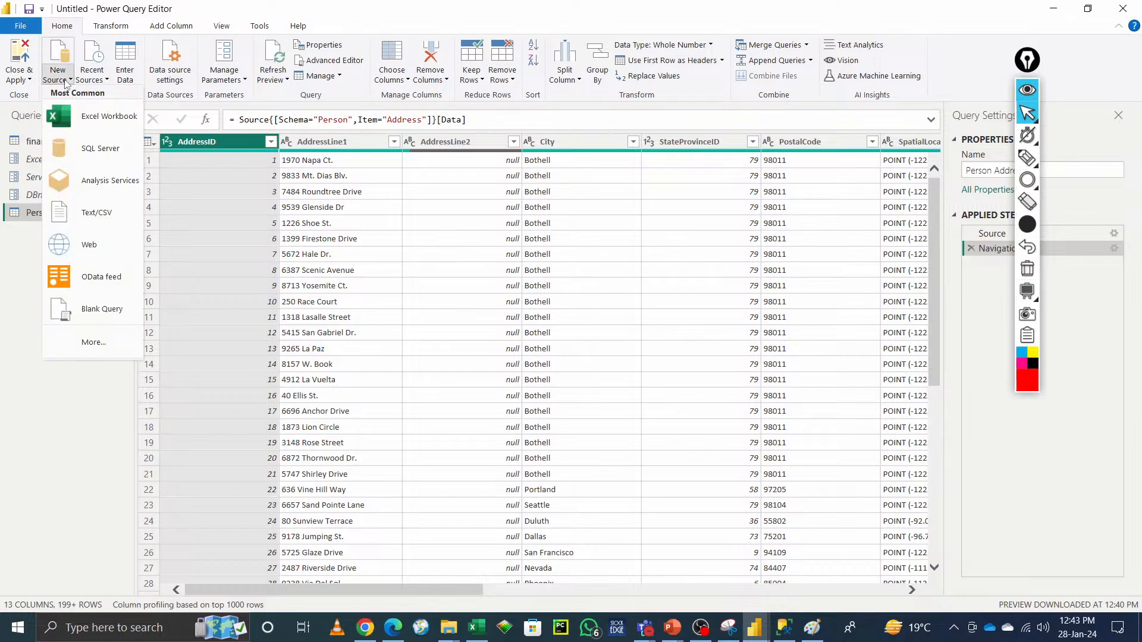
pyautogui.click(95, 224)
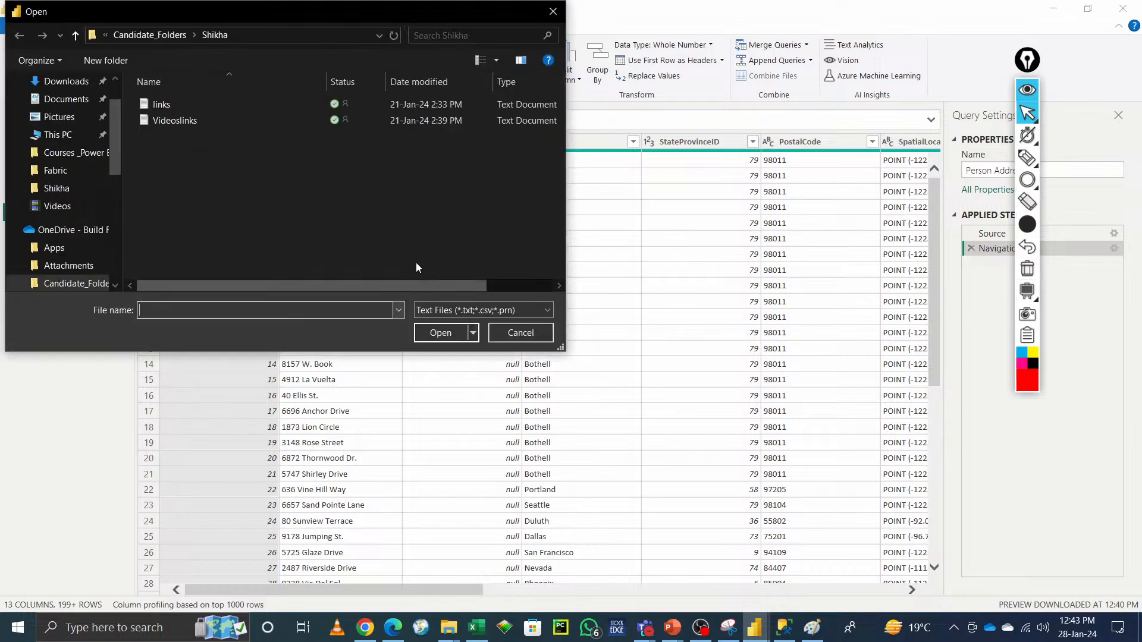
pyautogui.click(169, 120)
pyautogui.click(441, 331)
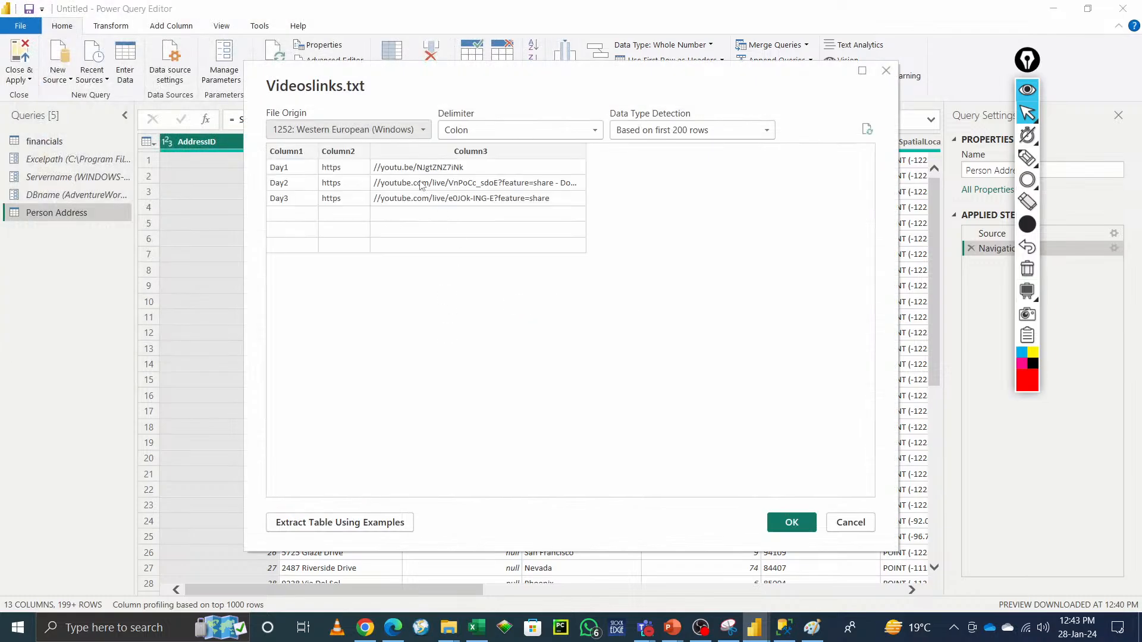
pyautogui.click(793, 524)
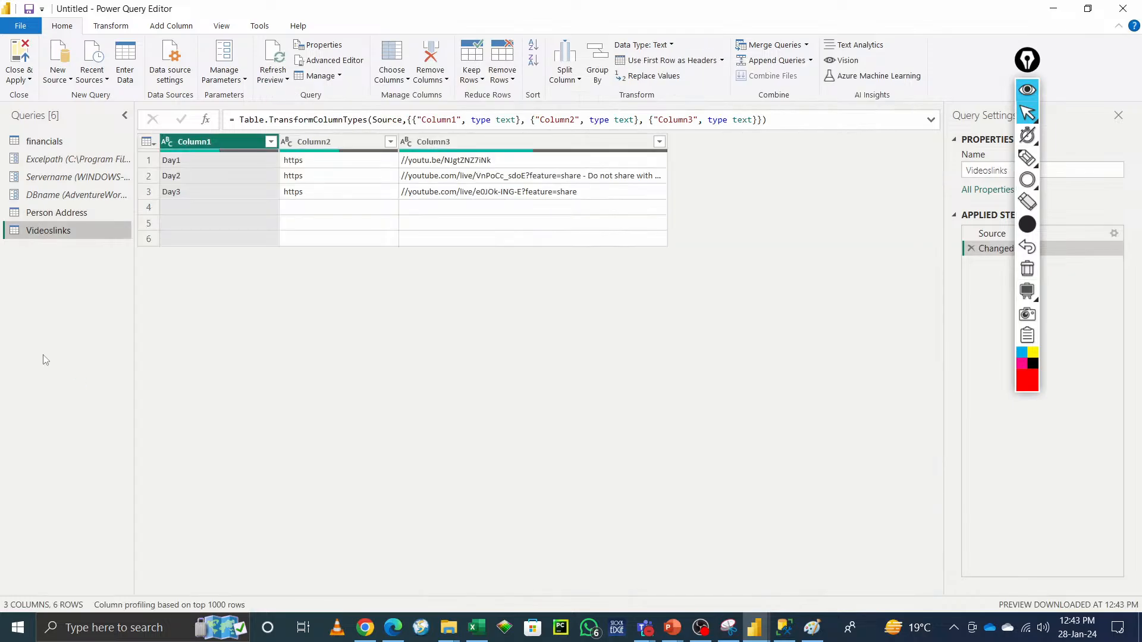
pyautogui.click(59, 76)
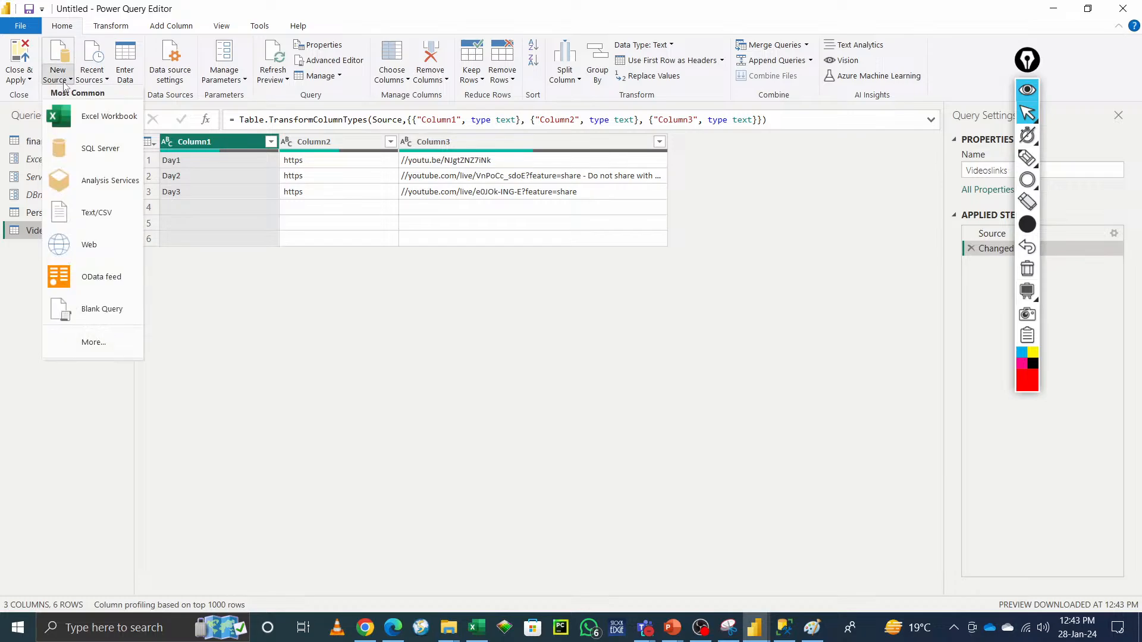
pyautogui.click(87, 252)
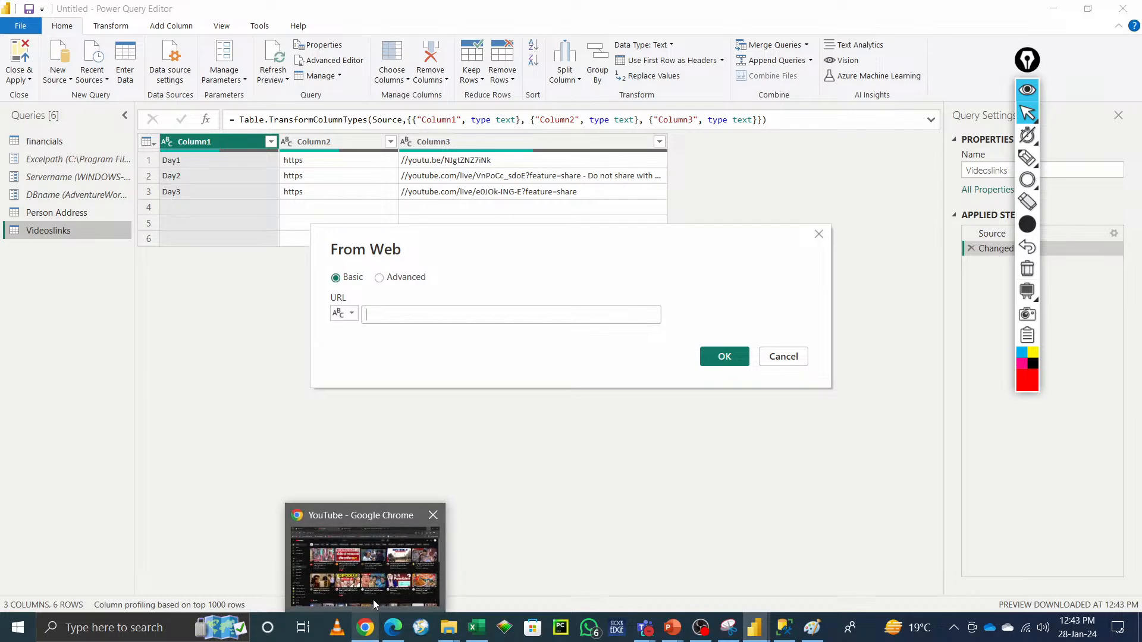
pyautogui.click(373, 598)
pyautogui.hotkey('ctrl', 'l')
pyautogui.hotkey('ctrl', 'c')
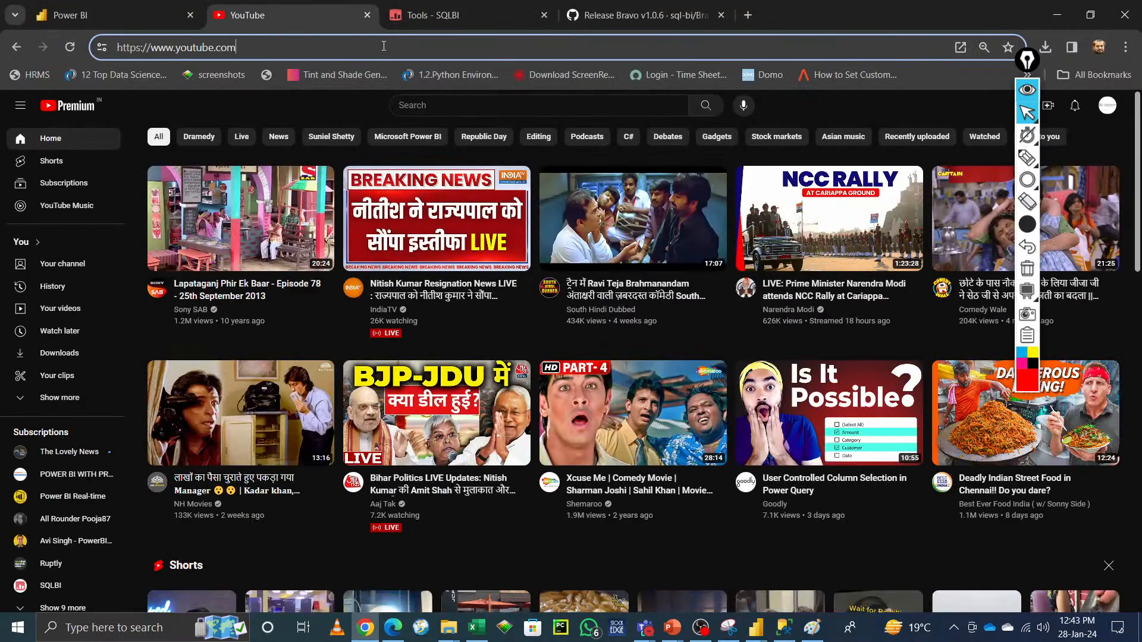
pyautogui.hotkey('alt', 'Tab')
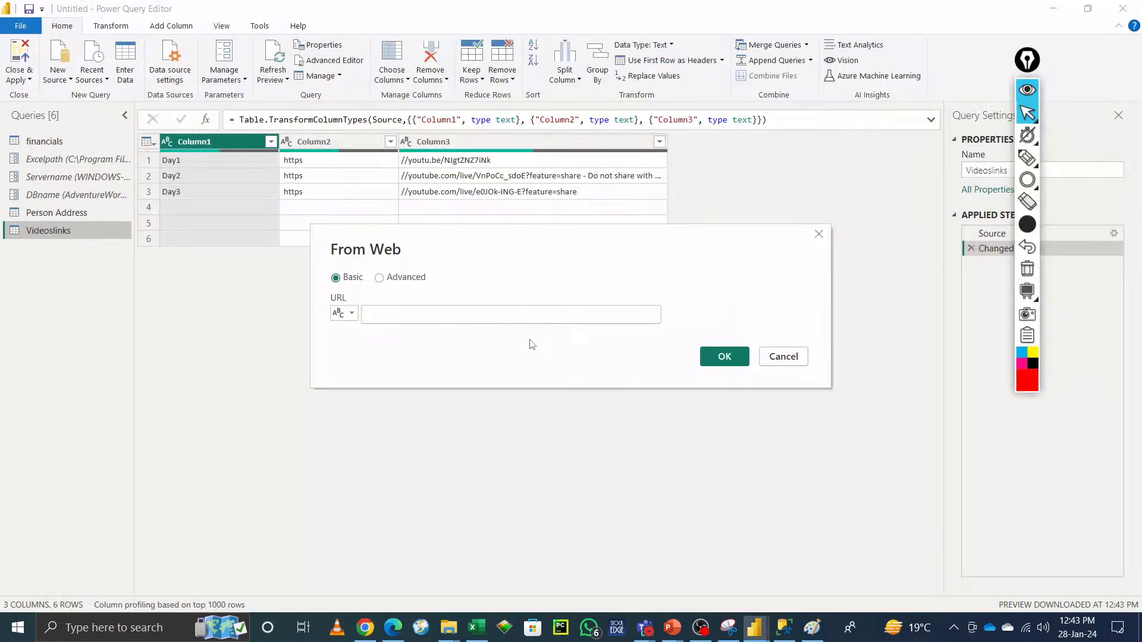
pyautogui.hotkey('ctrl', 'v')
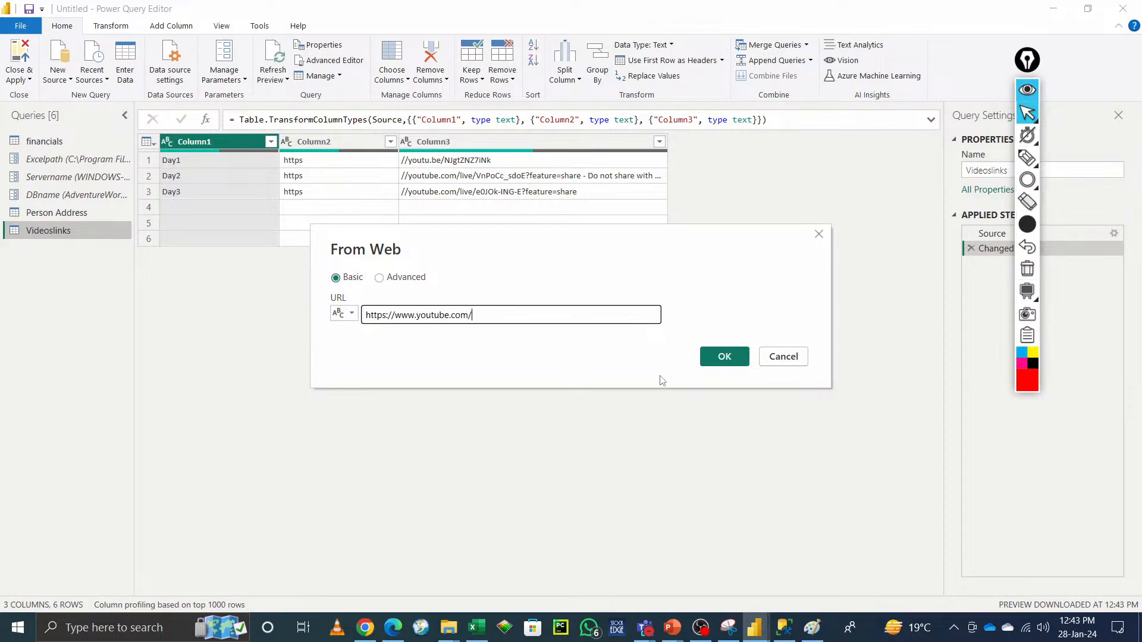
pyautogui.click(737, 358)
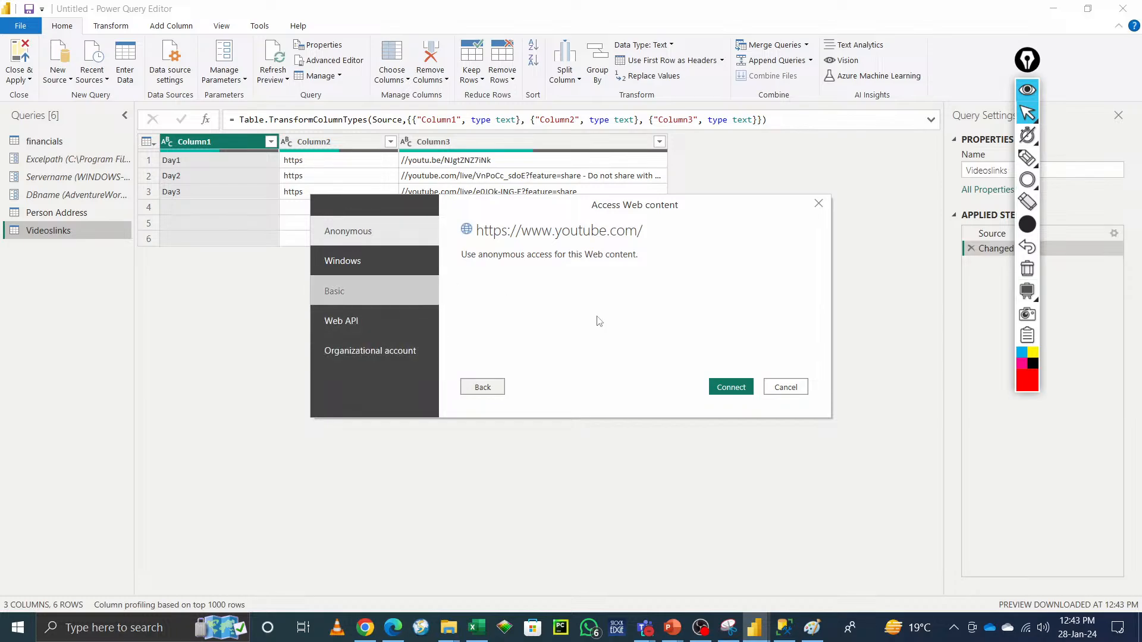
pyautogui.click(735, 388)
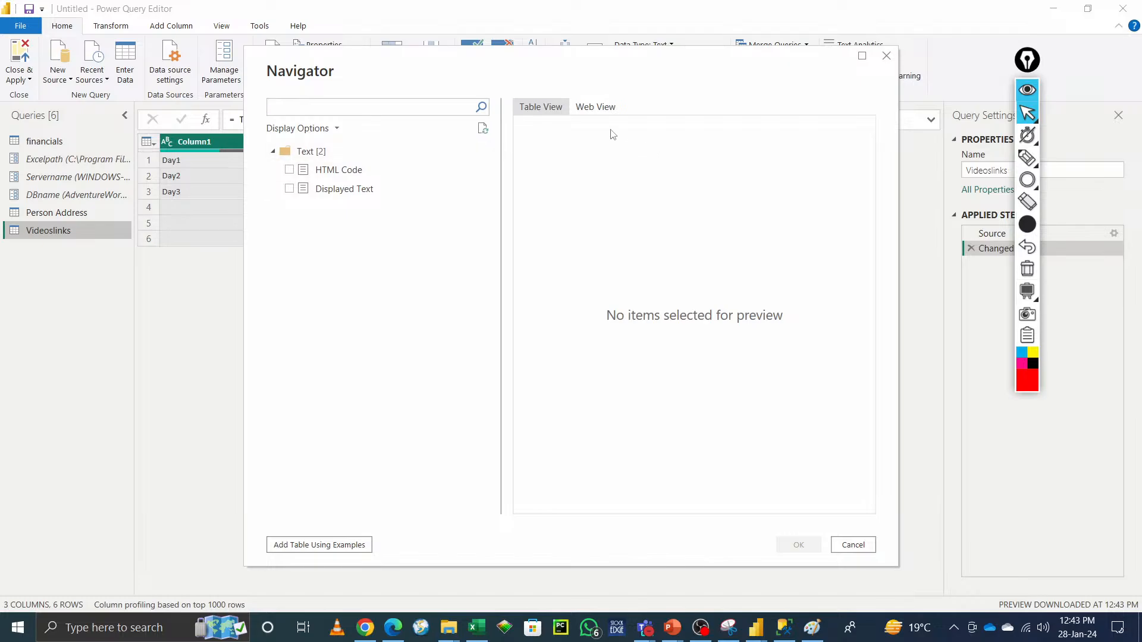
# Step: Preview the page in the Navigator's Web View and select HTML Code
pyautogui.click(597, 111)
pyautogui.scroll(-3, 719, 390)
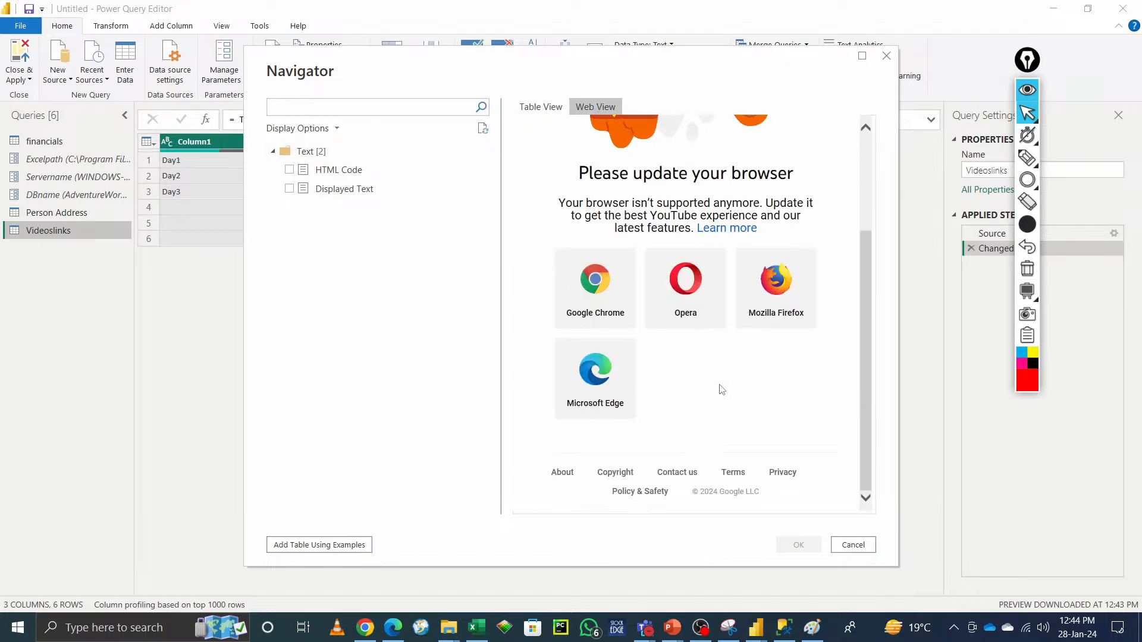
pyautogui.scroll(2, 702, 446)
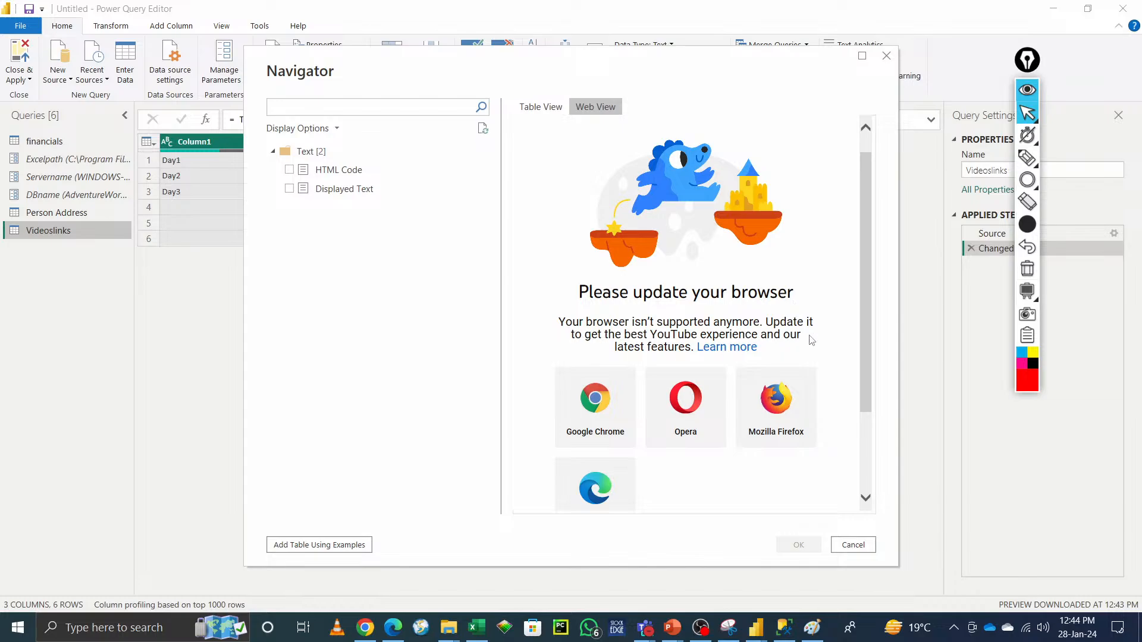
pyautogui.click(289, 170)
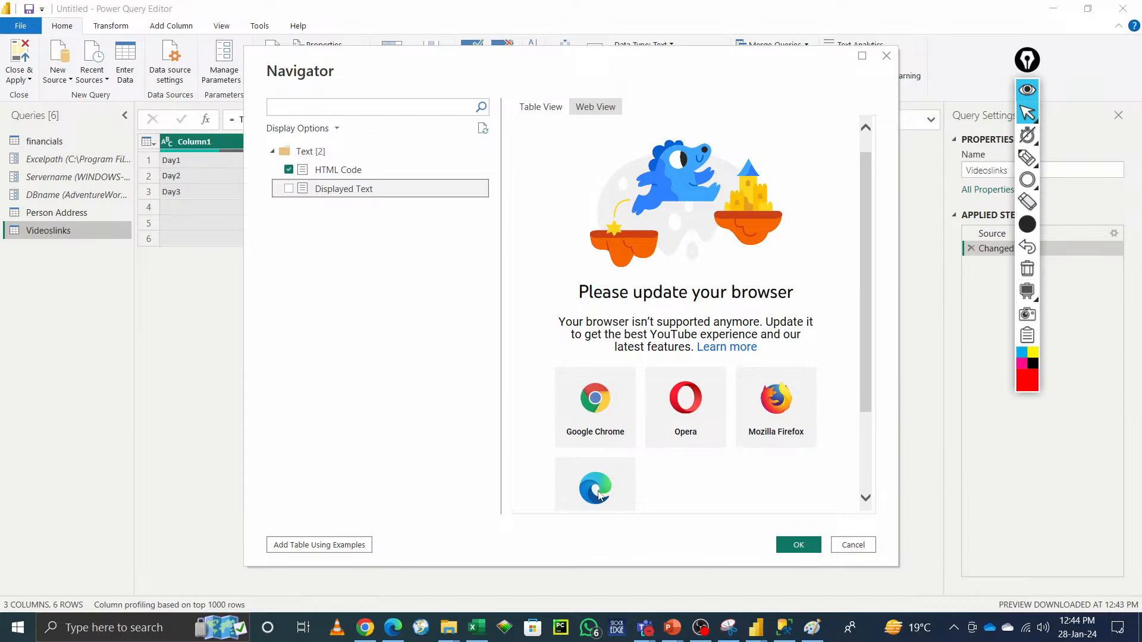
# Step: Copy the YouTube address from the browser and open it again as a Web source, then cancel the Navigator
pyautogui.hotkey('alt', 'Tab')
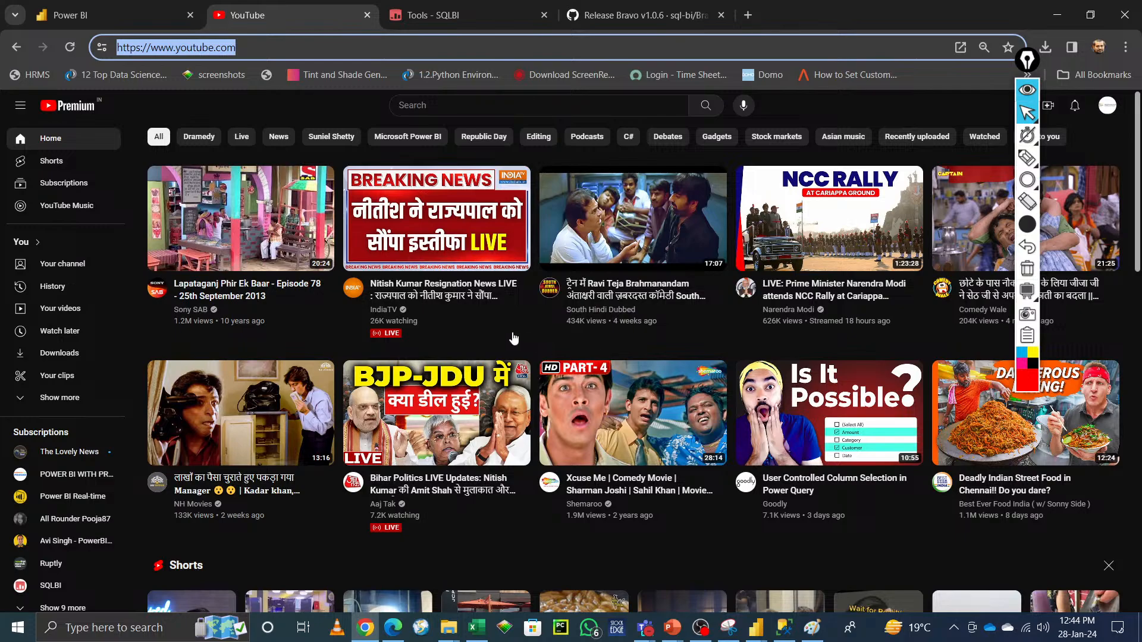
pyautogui.click(289, 54)
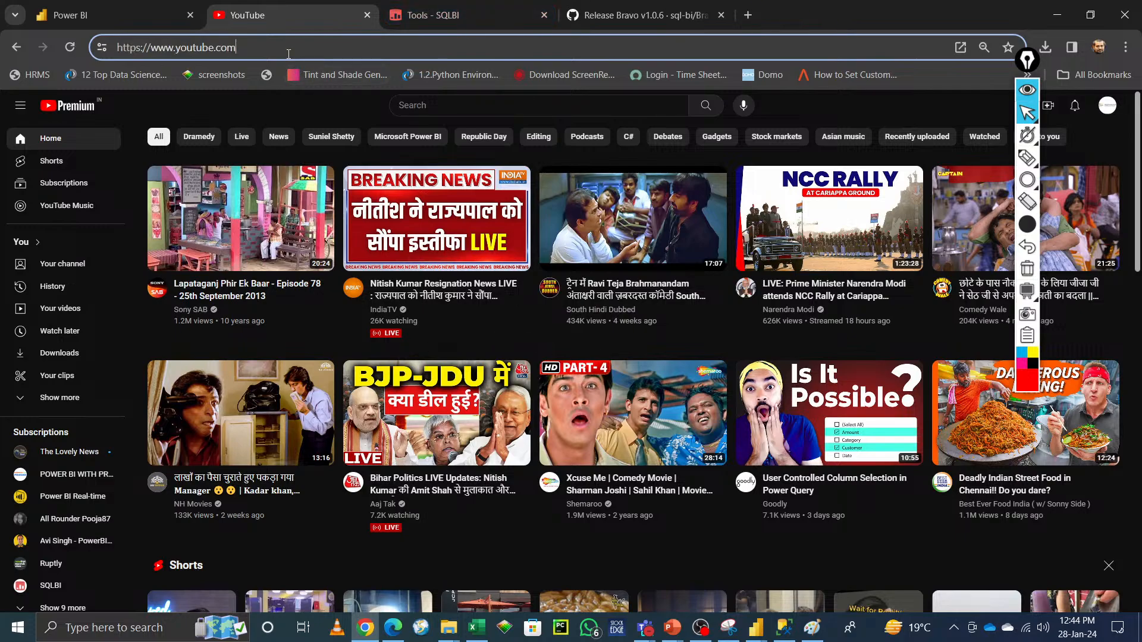
pyautogui.moveTo(317, 53); pyautogui.dragTo(5, 54)
pyautogui.hotkey('ctrl', 'c')
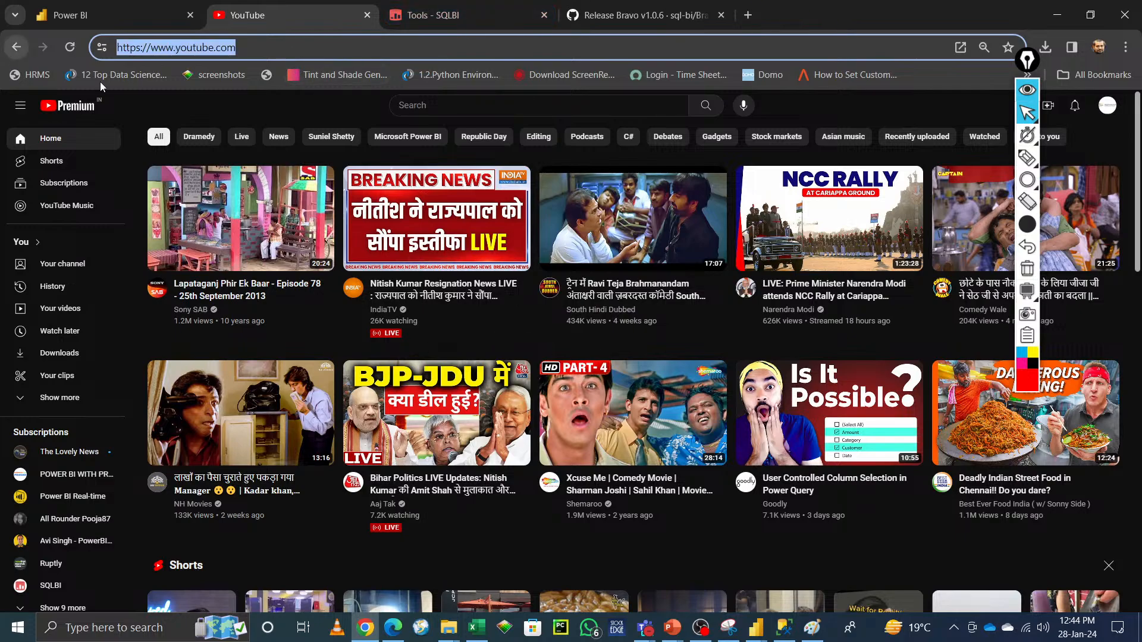
pyautogui.hotkey('alt', 'Tab')
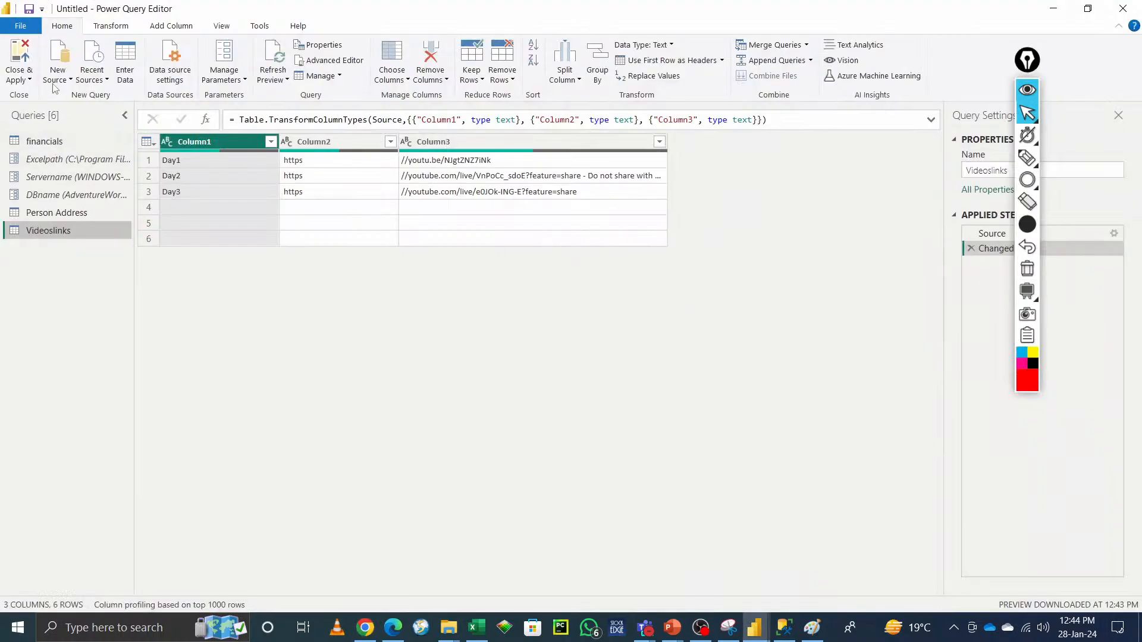
pyautogui.click(54, 88)
pyautogui.click(532, 380)
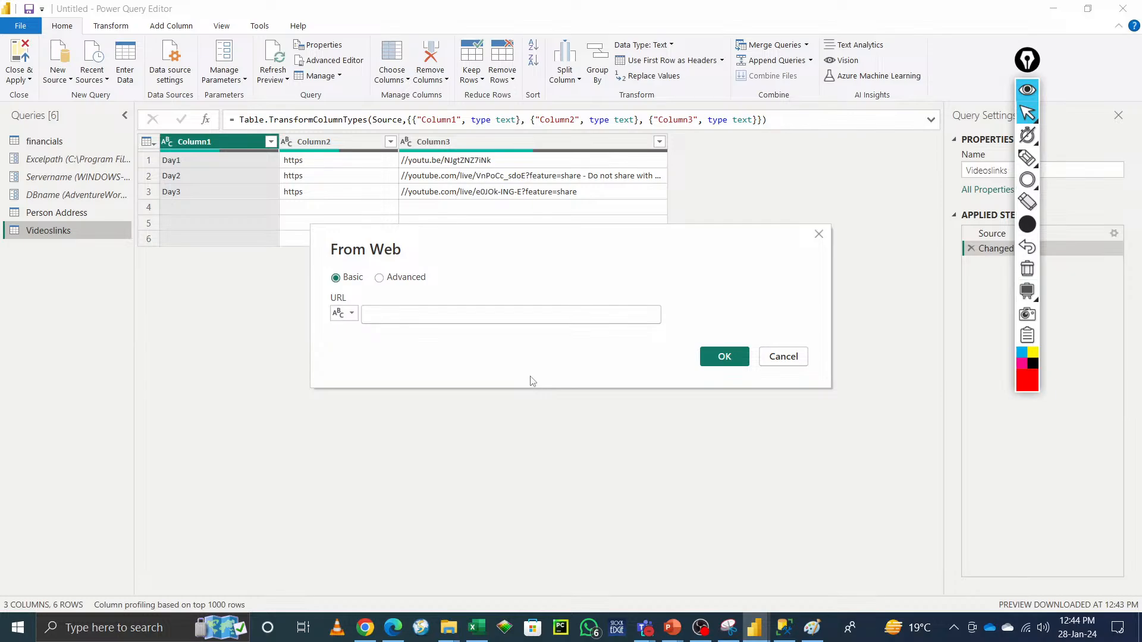
pyautogui.hotkey('ctrl', 'v')
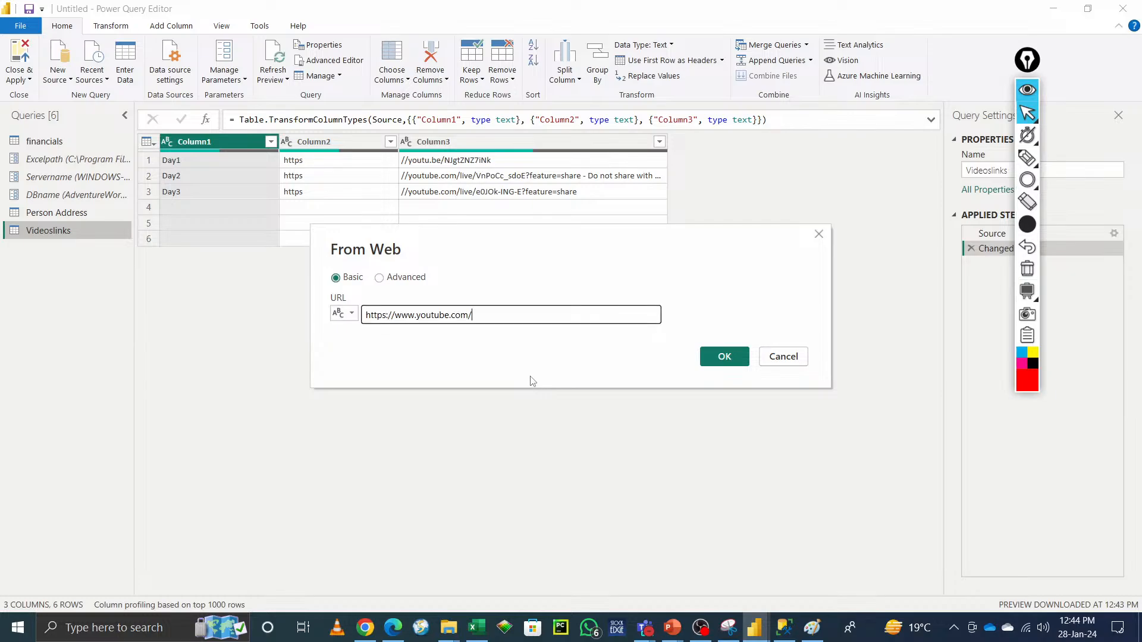
pyautogui.click(727, 357)
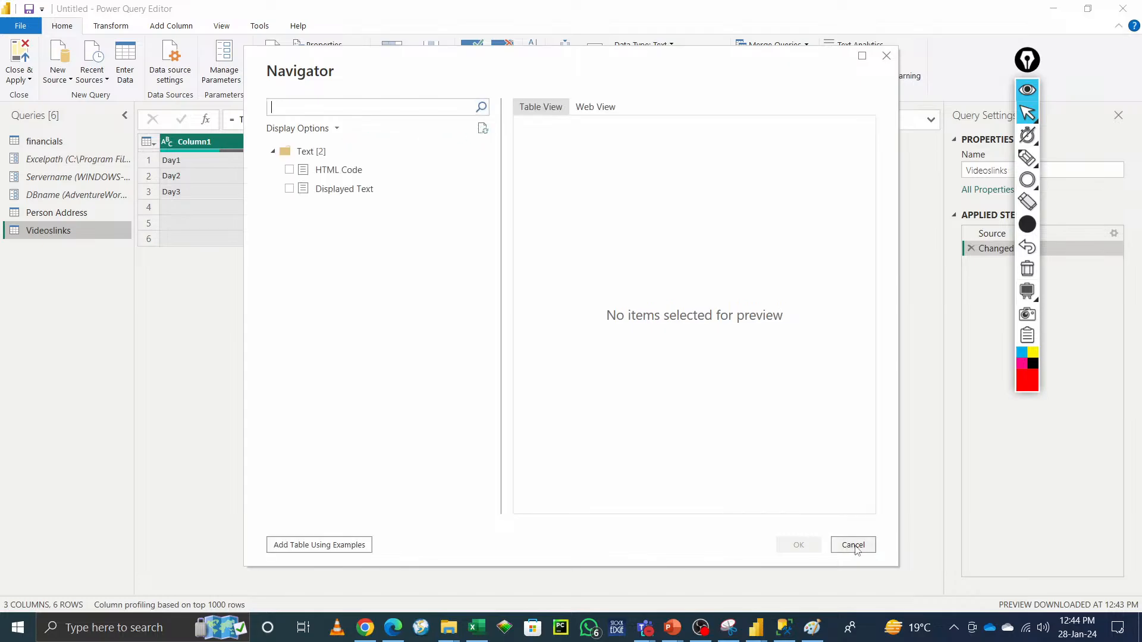
# Step: Switch to the YouTube browser window and close it
pyautogui.hotkey('alt', 'Tab')
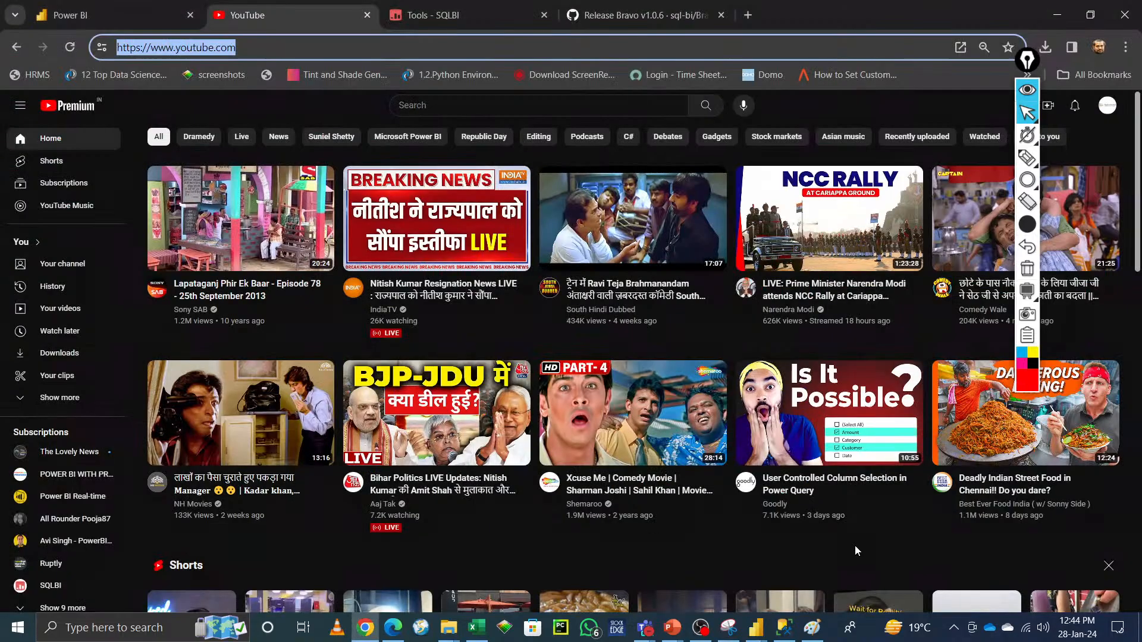
pyautogui.hotkey('alt', 'Tab')
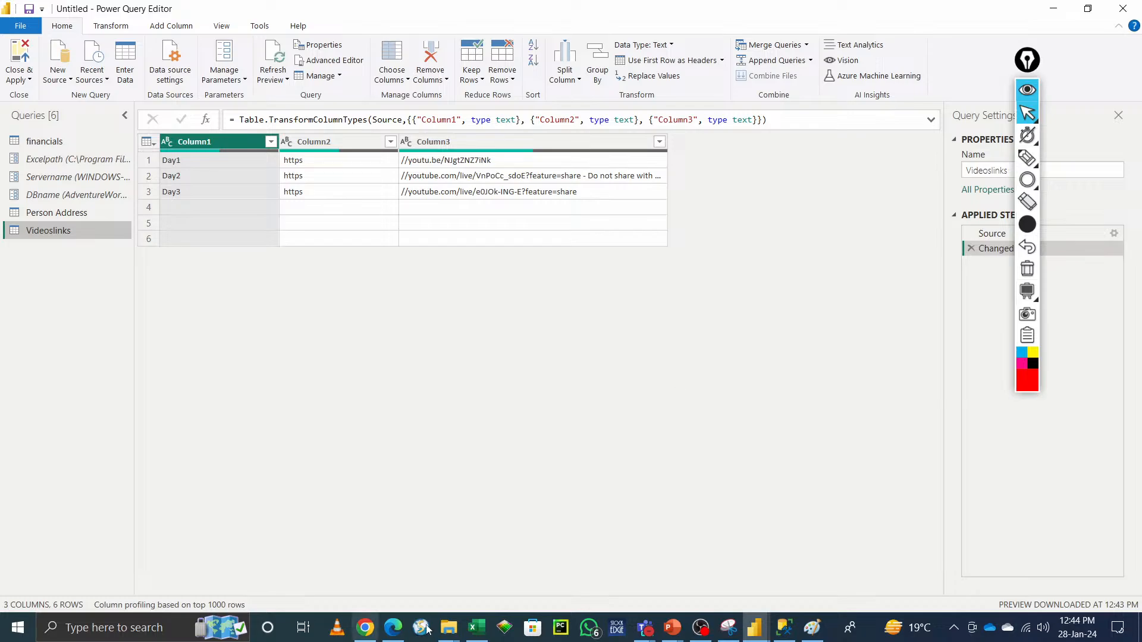
pyautogui.moveTo(366, 627)
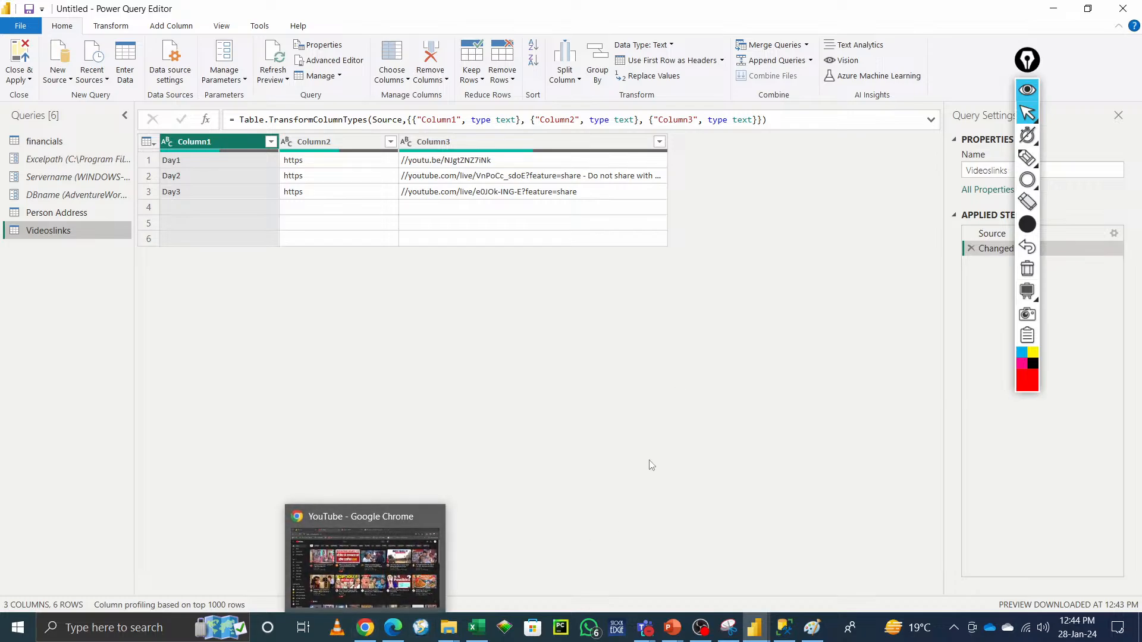
pyautogui.click(361, 630)
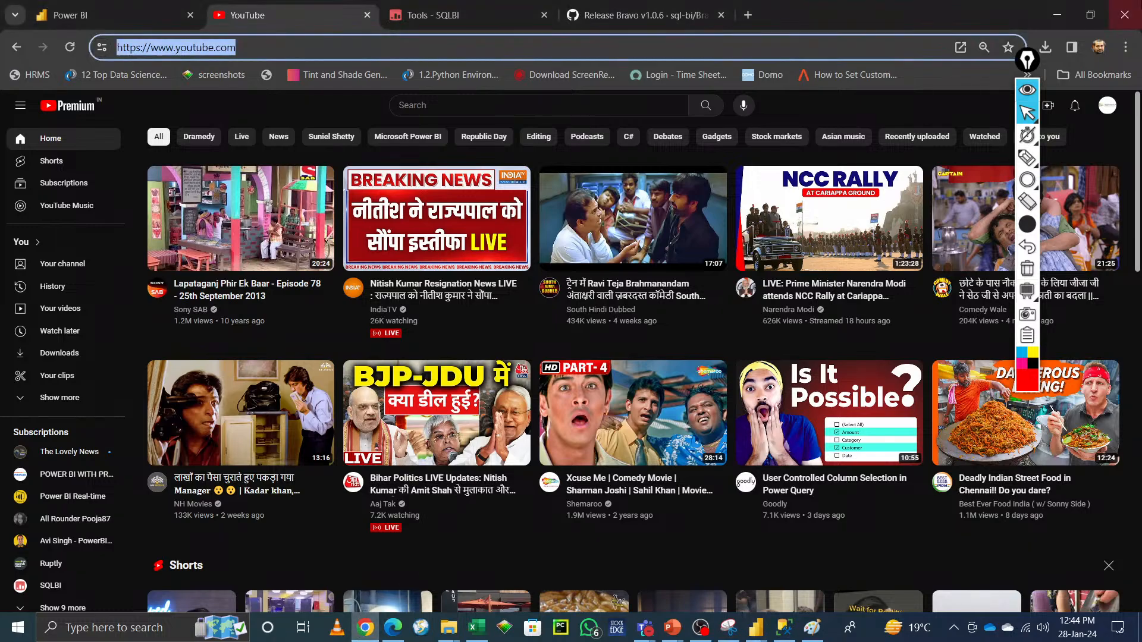
pyautogui.click(1122, 18)
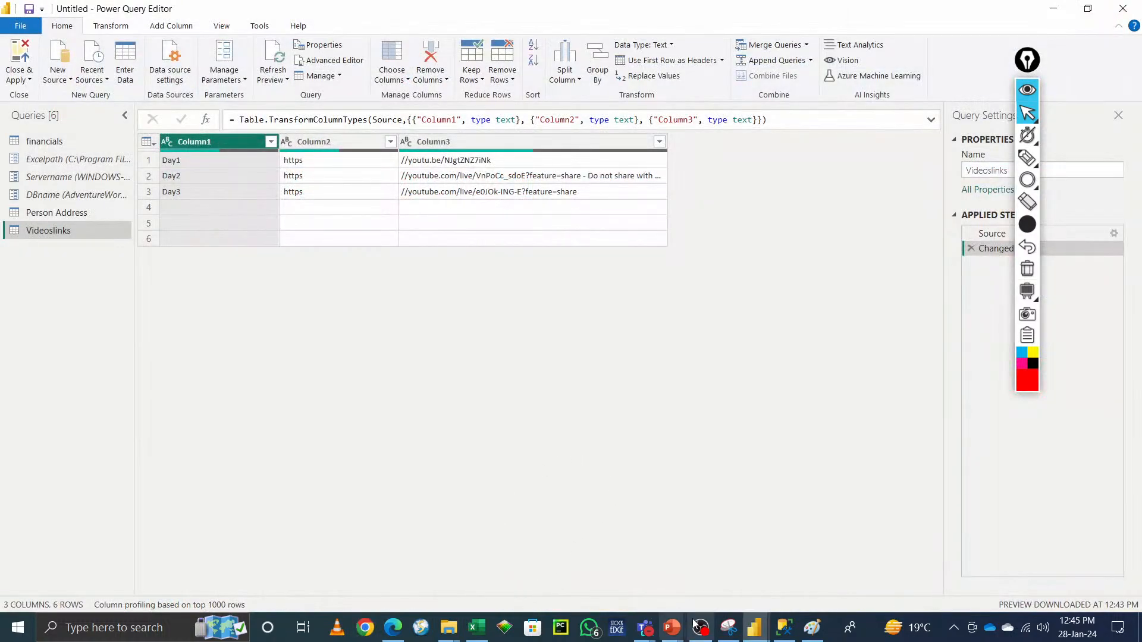
# Step: Open the full Get Data connector list, browse its source categories, and cancel the dialog
pyautogui.click(67, 83)
pyautogui.click(99, 346)
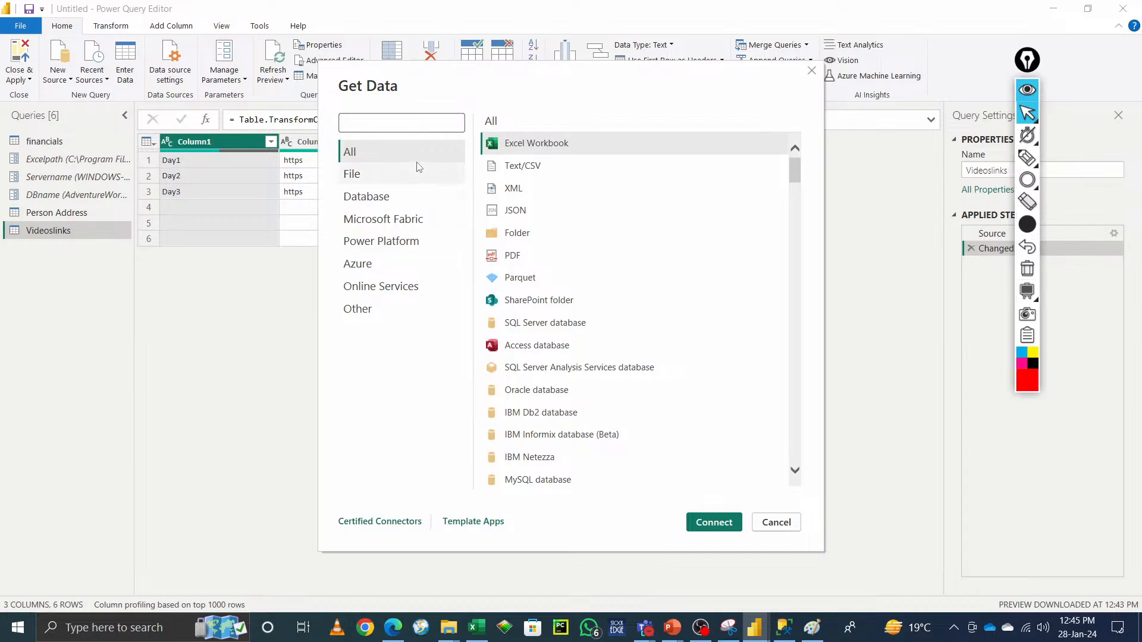
pyautogui.click(368, 200)
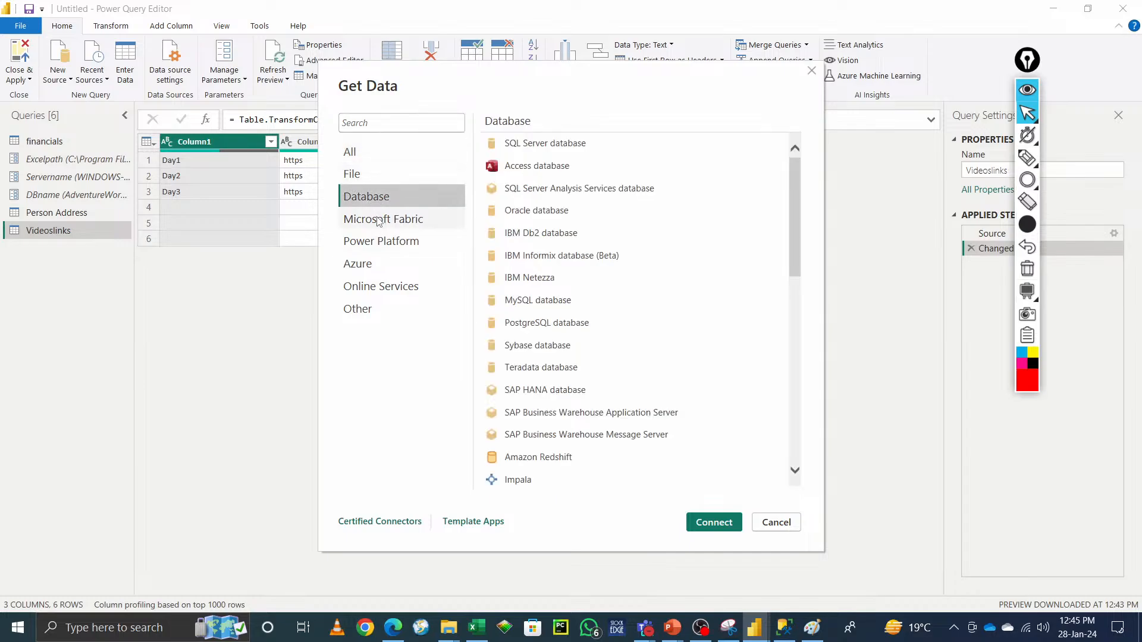
pyautogui.click(379, 220)
pyautogui.click(375, 244)
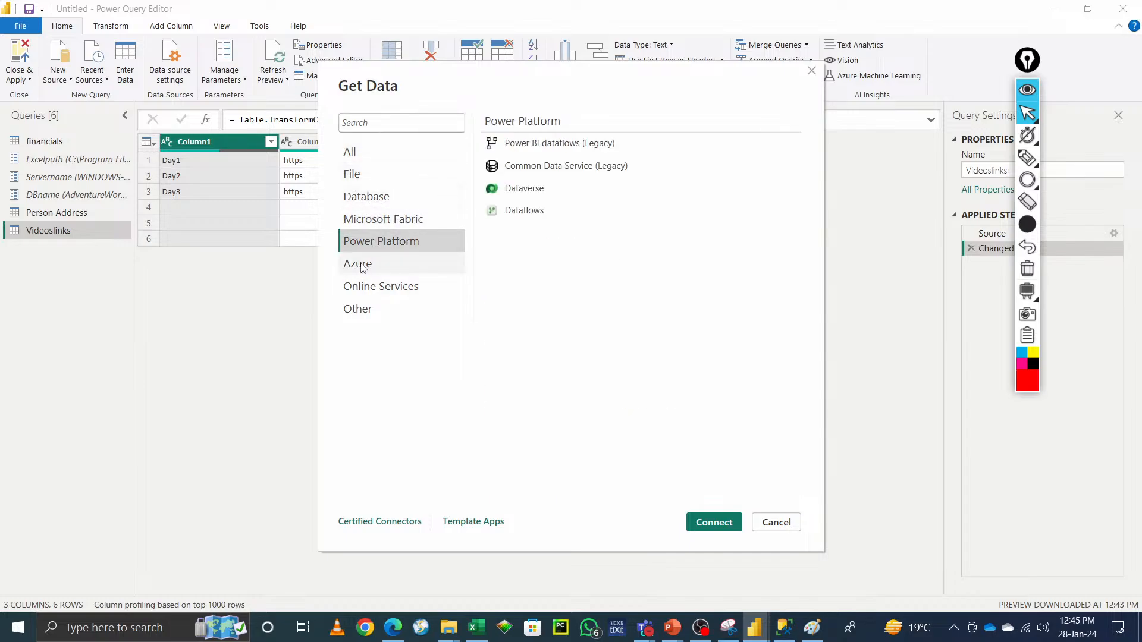
pyautogui.click(360, 265)
pyautogui.click(367, 295)
pyautogui.click(366, 308)
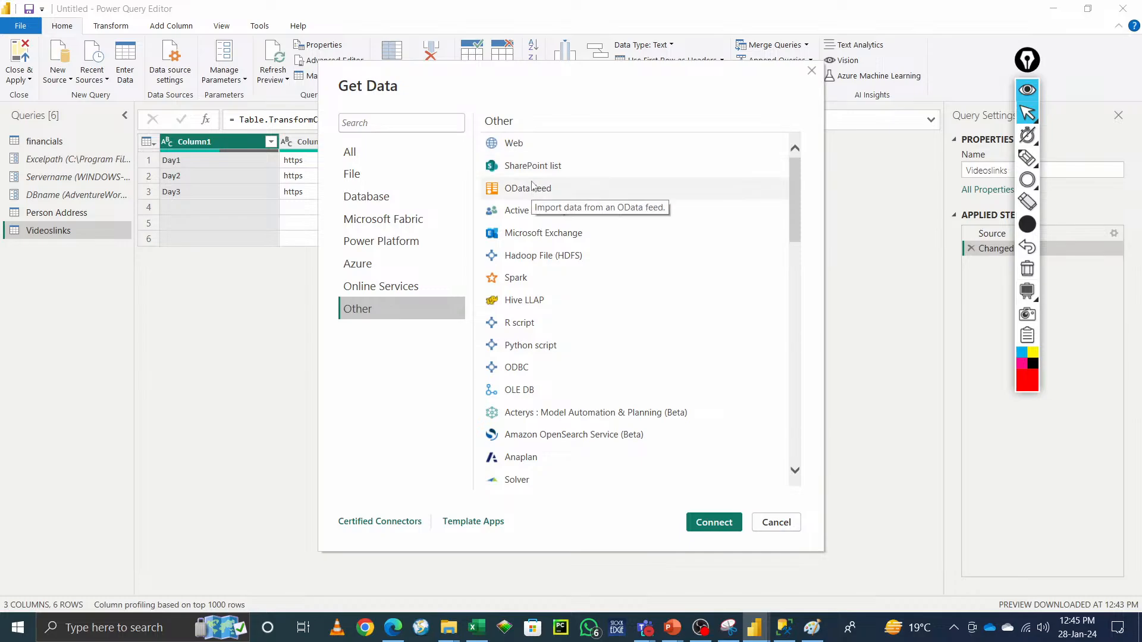
pyautogui.click(776, 524)
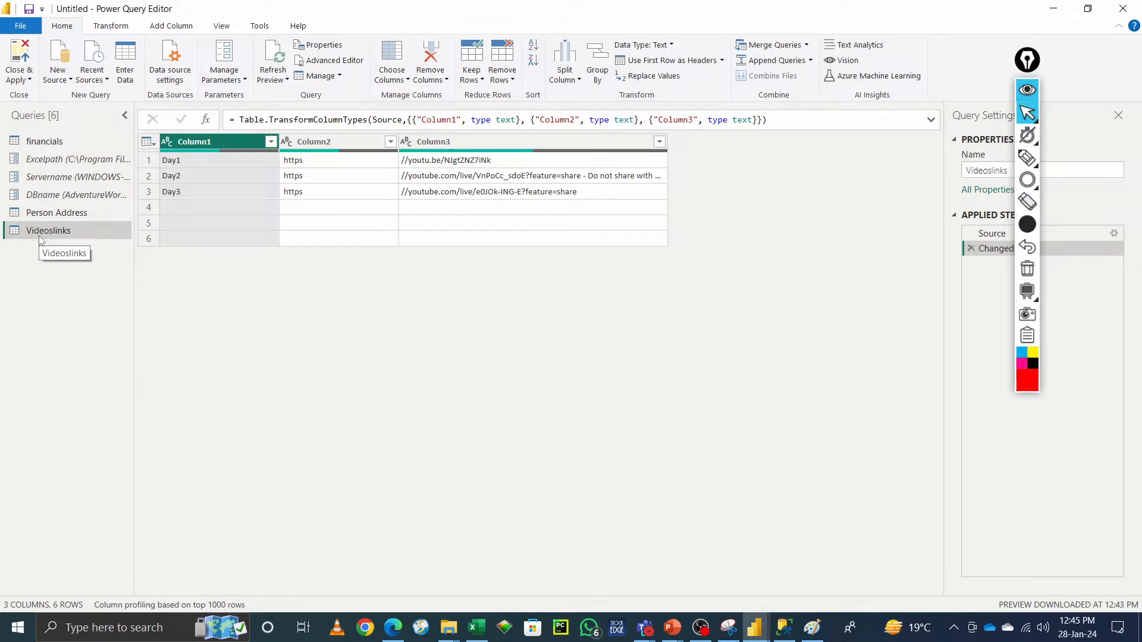
# Step: Reopen the Get Data connector list and browse the File, Database, Fabric, Power Platform, Azure, Online Services and Other connectors
pyautogui.click(58, 71)
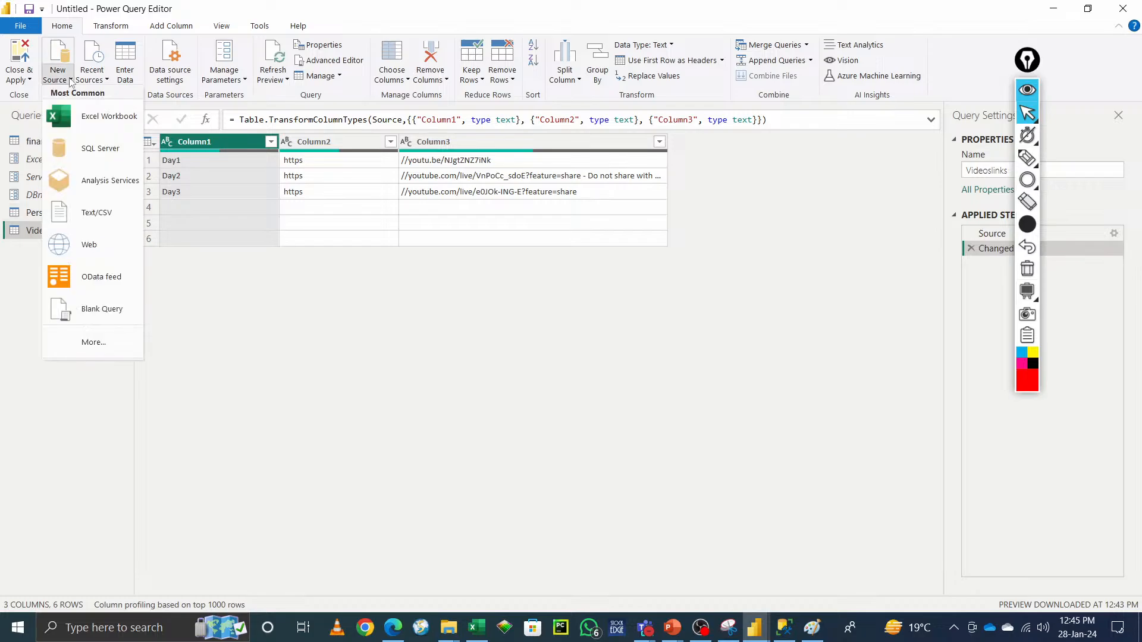
pyautogui.click(94, 344)
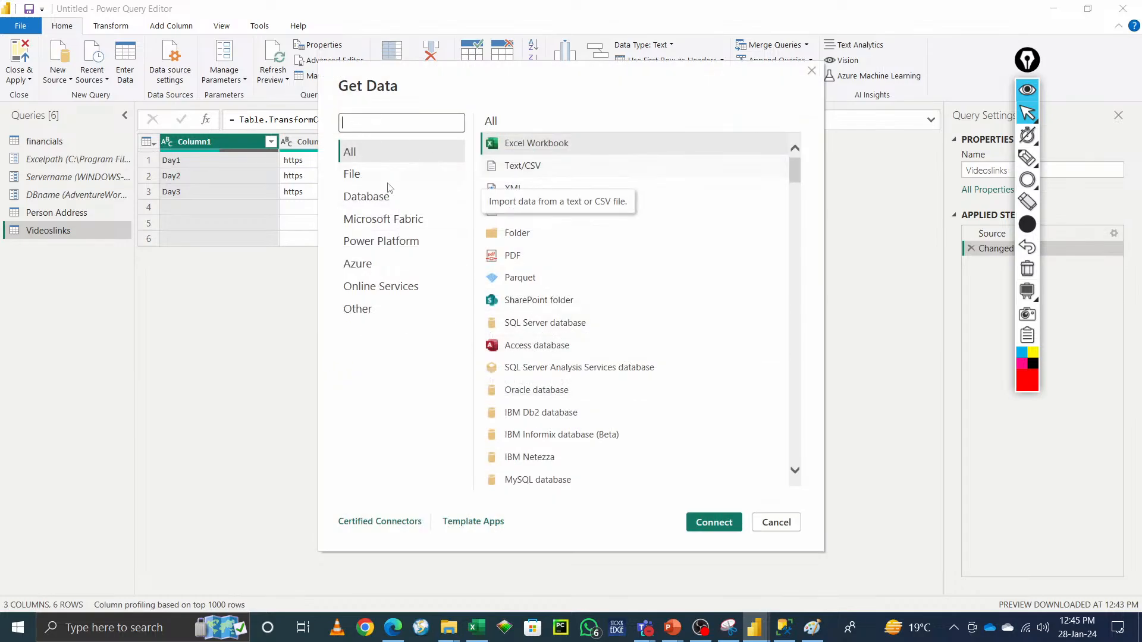
pyautogui.click(348, 178)
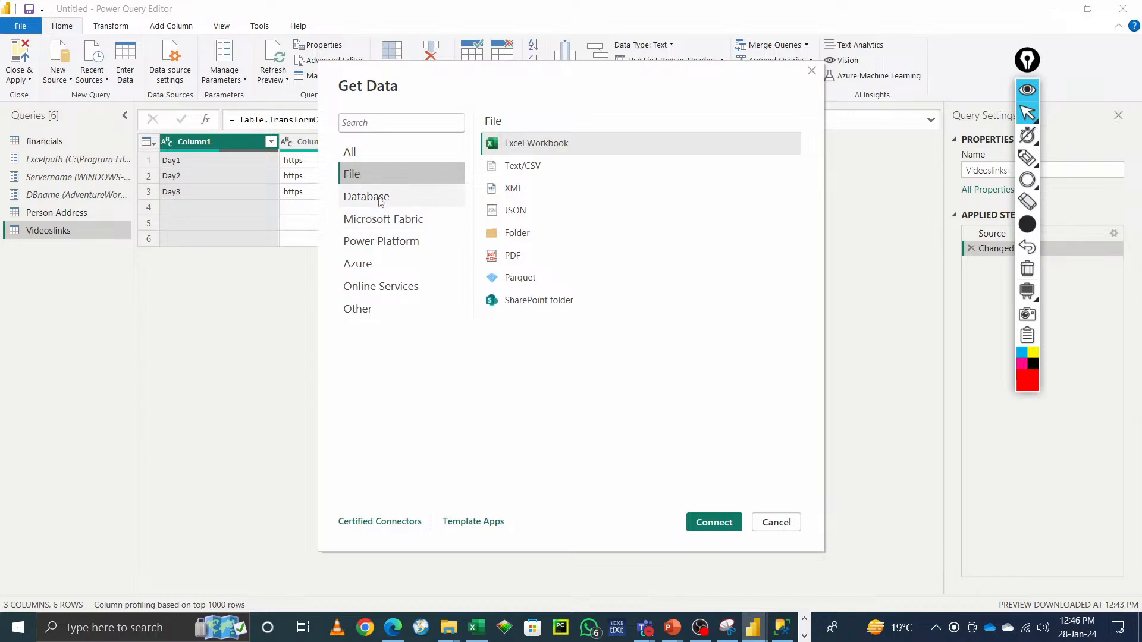
pyautogui.click(404, 200)
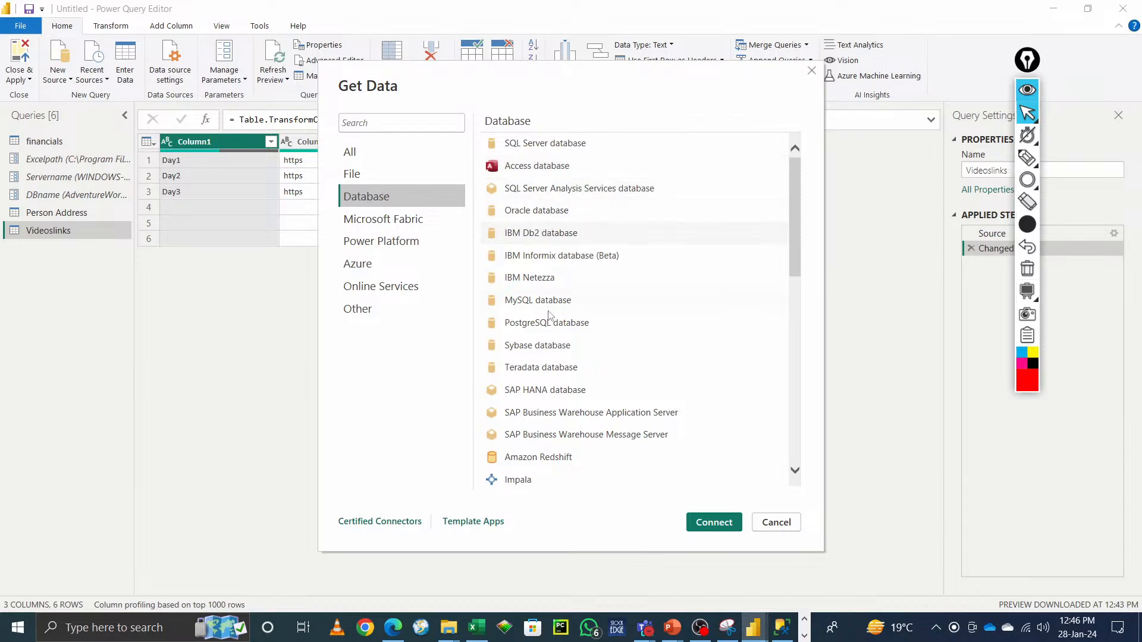
pyautogui.scroll(-2, 560, 395)
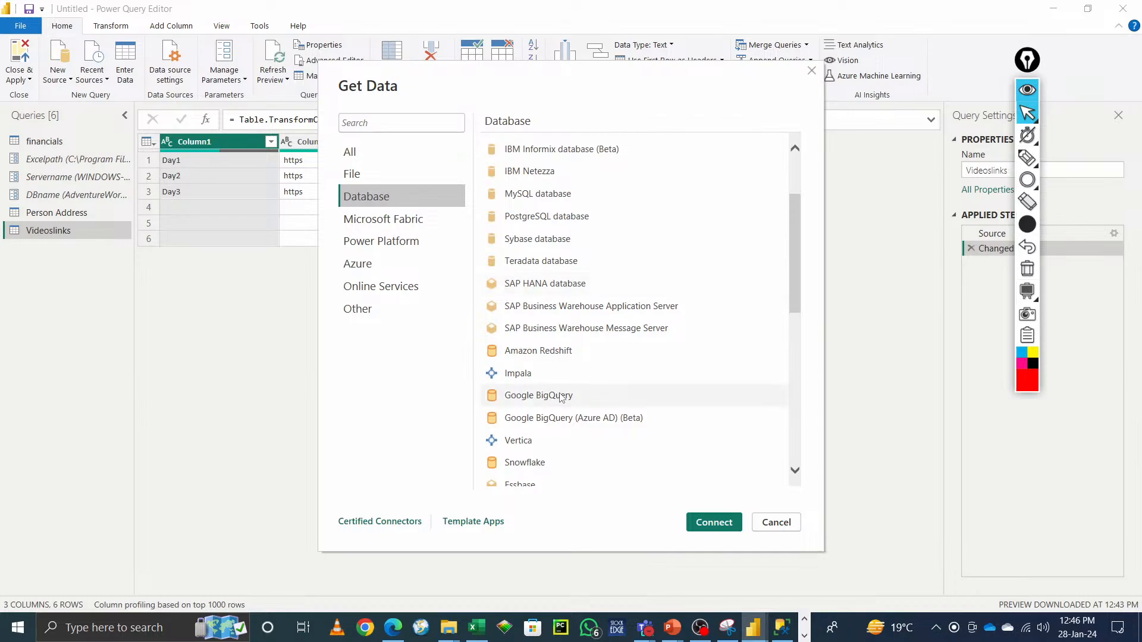
pyautogui.scroll(-6, 560, 395)
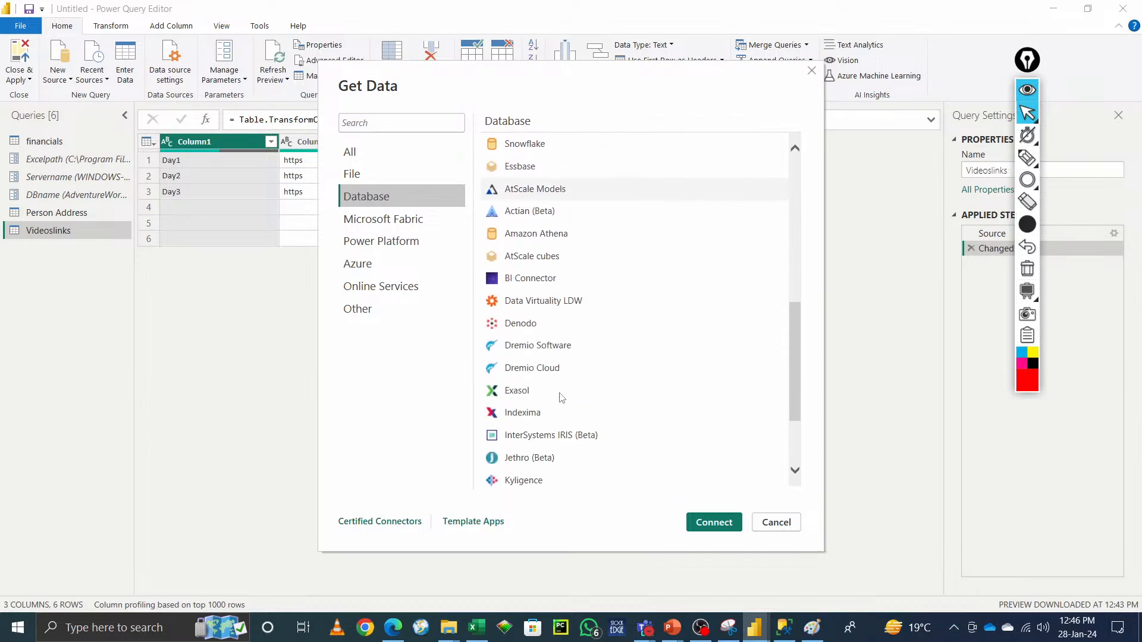
pyautogui.scroll(-2, 561, 398)
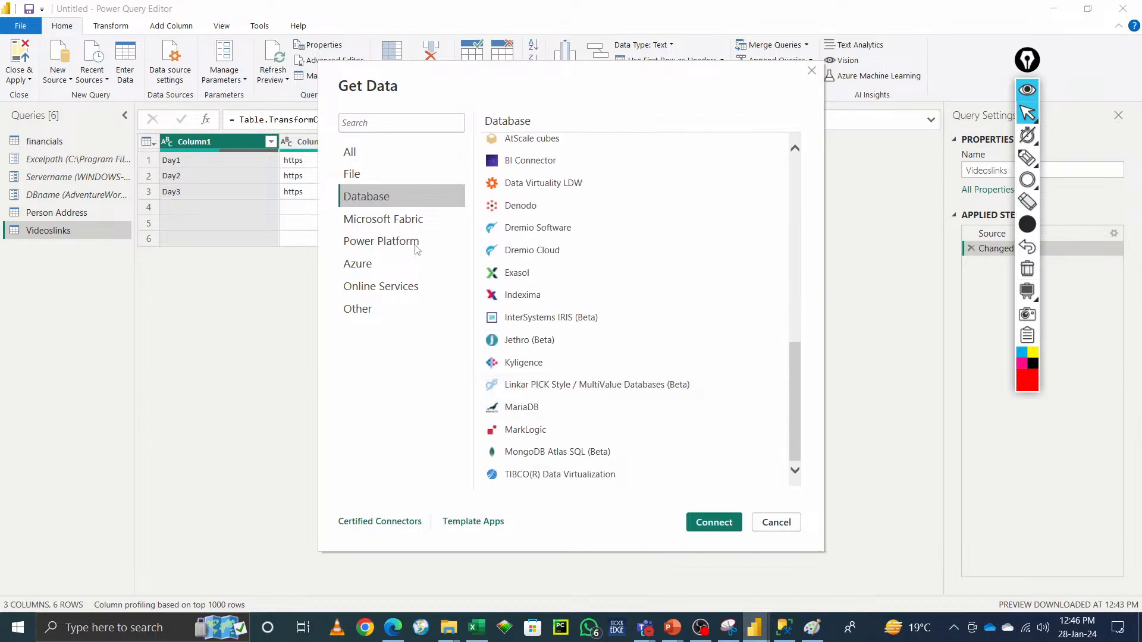
pyautogui.click(399, 223)
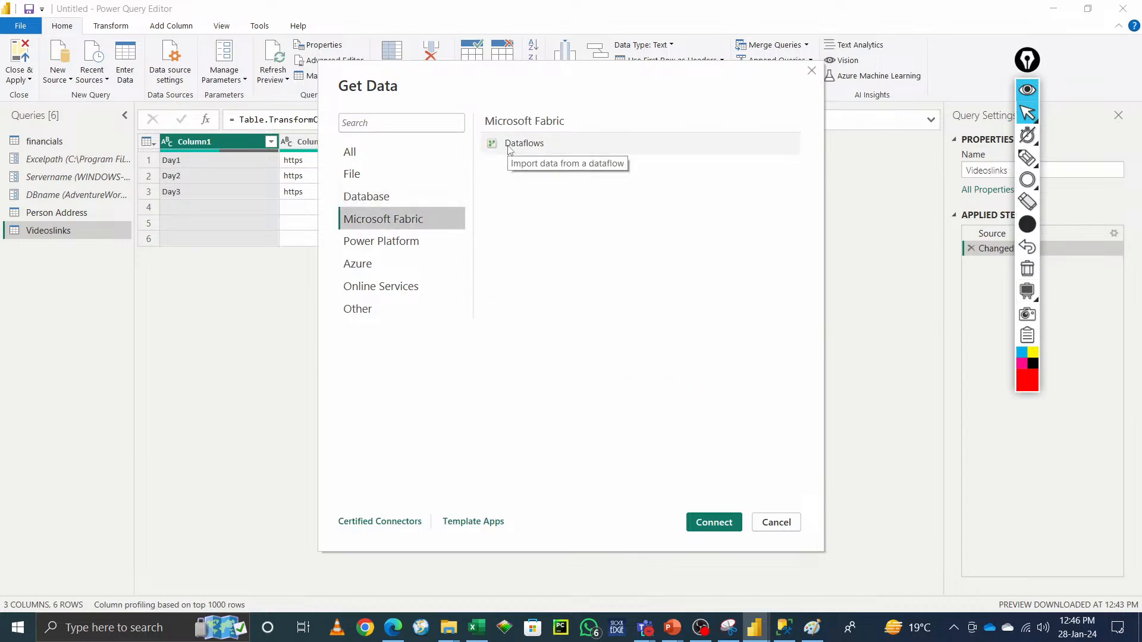
pyautogui.click(397, 242)
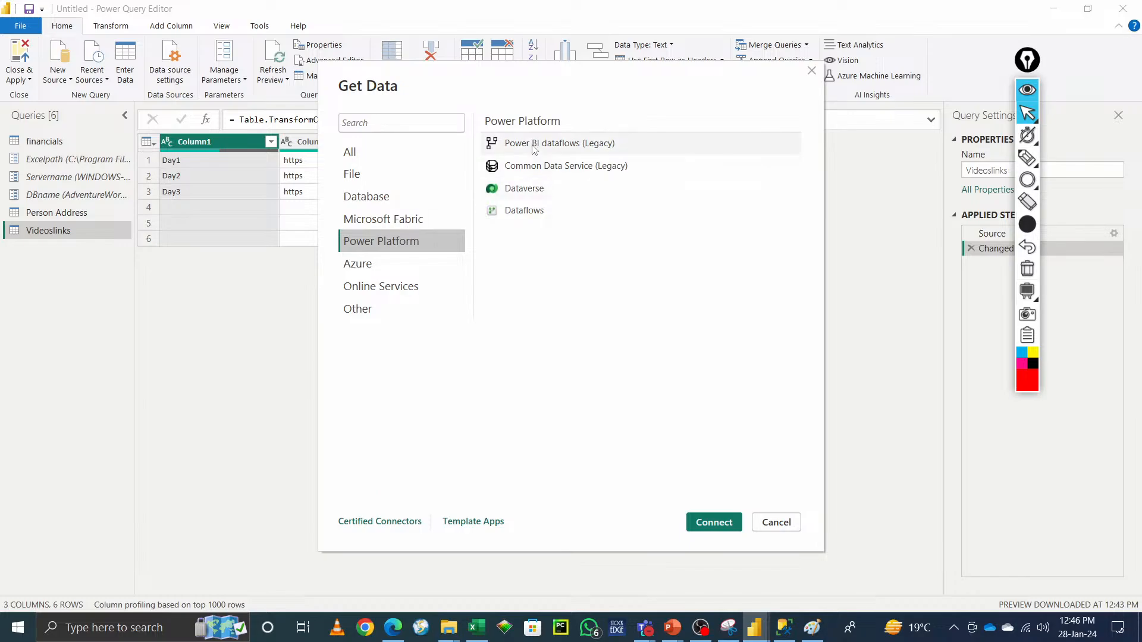
pyautogui.click(359, 266)
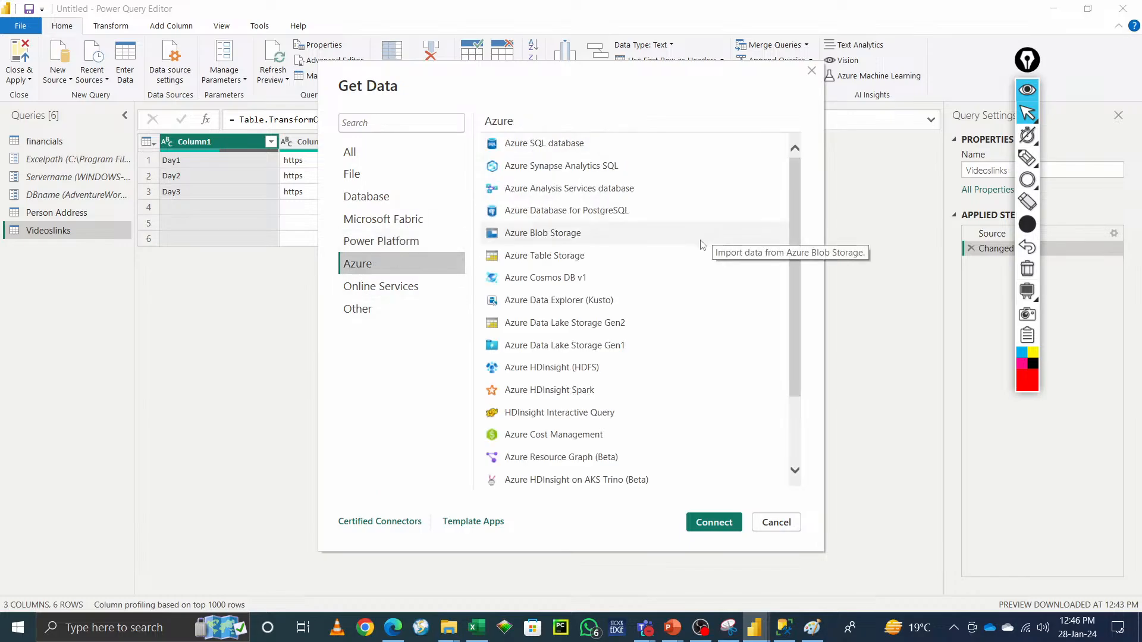
pyautogui.click(412, 285)
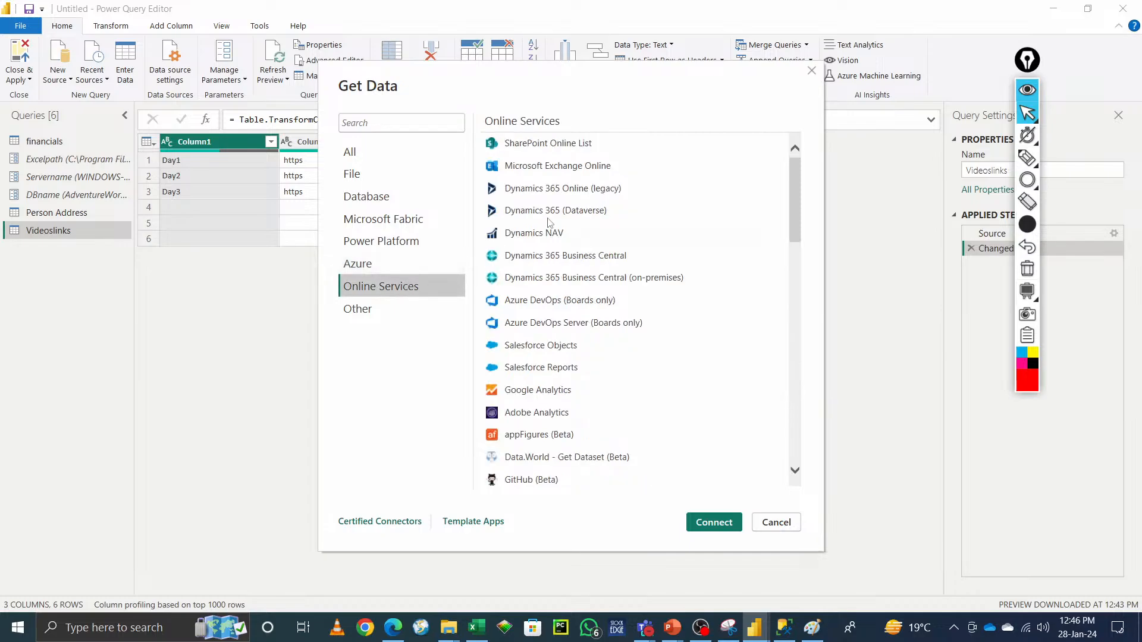
pyautogui.scroll(-3, 629, 386)
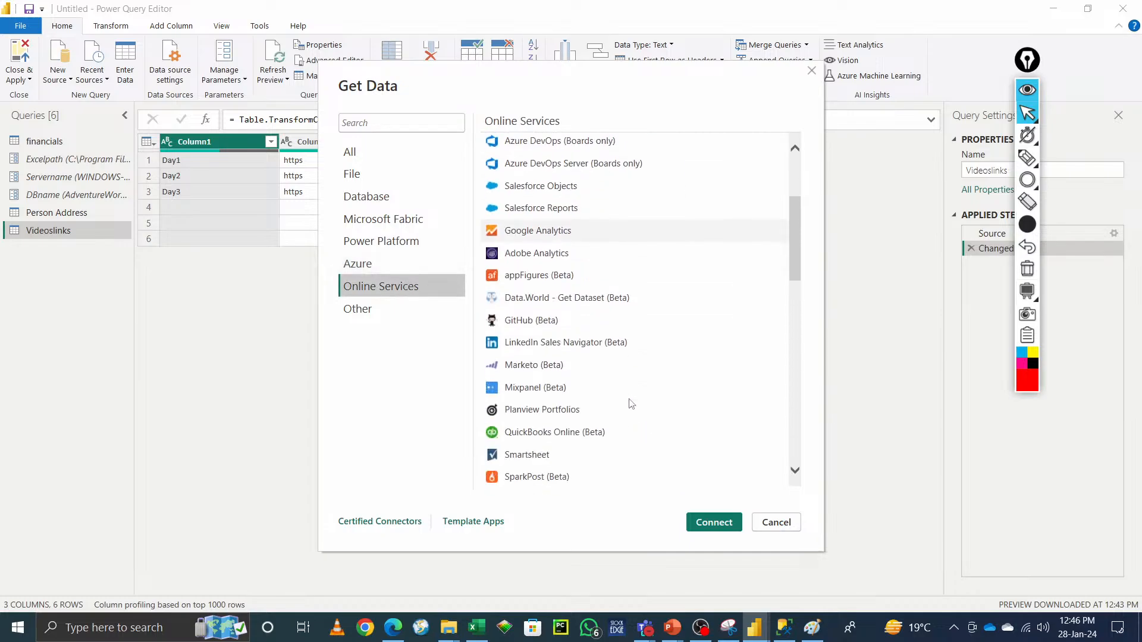
pyautogui.scroll(3, 631, 403)
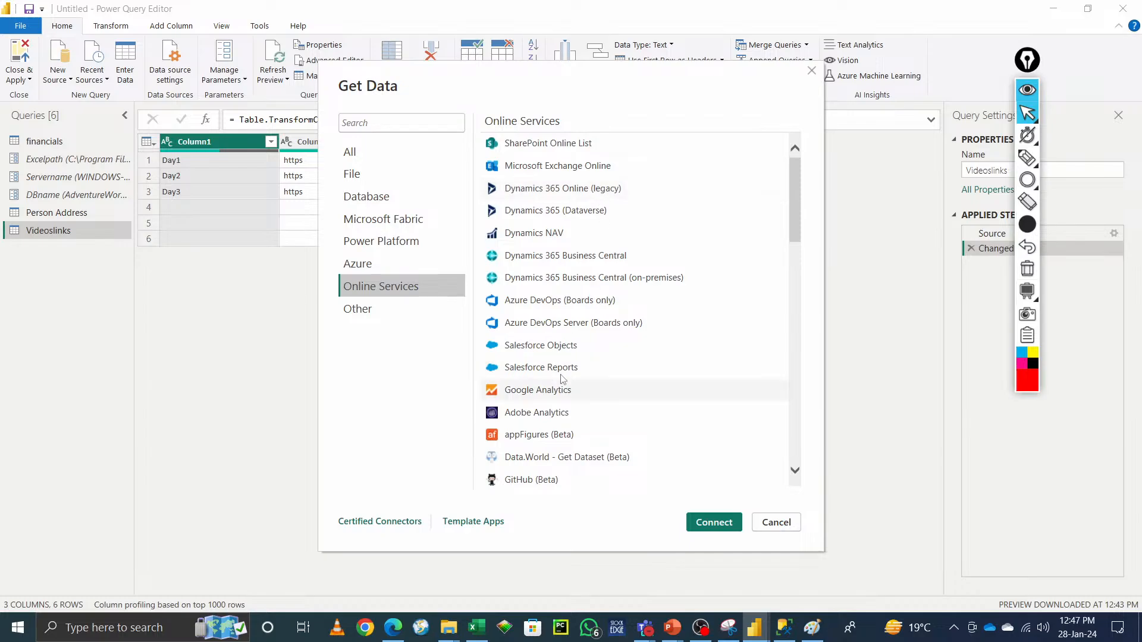
pyautogui.scroll(-10, 545, 450)
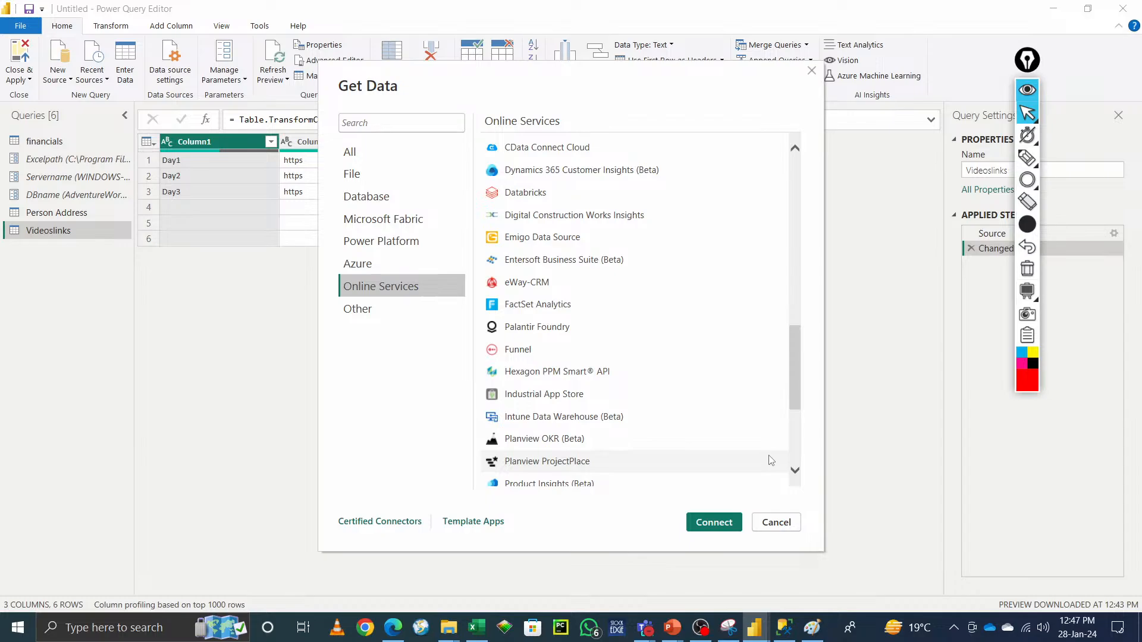
pyautogui.click(361, 316)
pyautogui.scroll(-1, 609, 487)
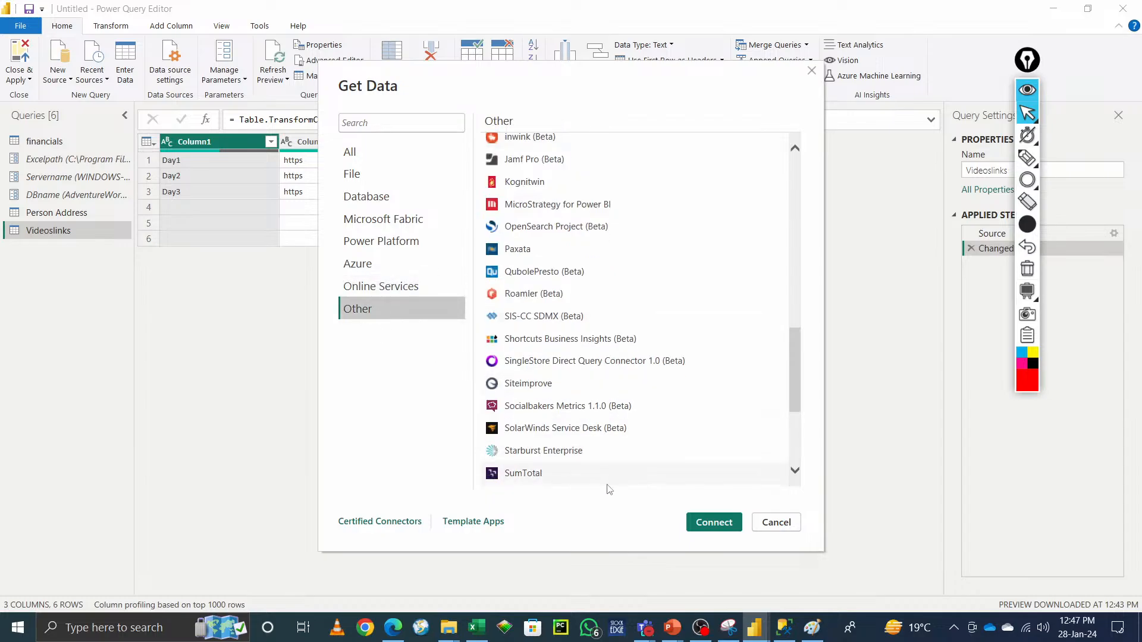
pyautogui.scroll(-3, 609, 489)
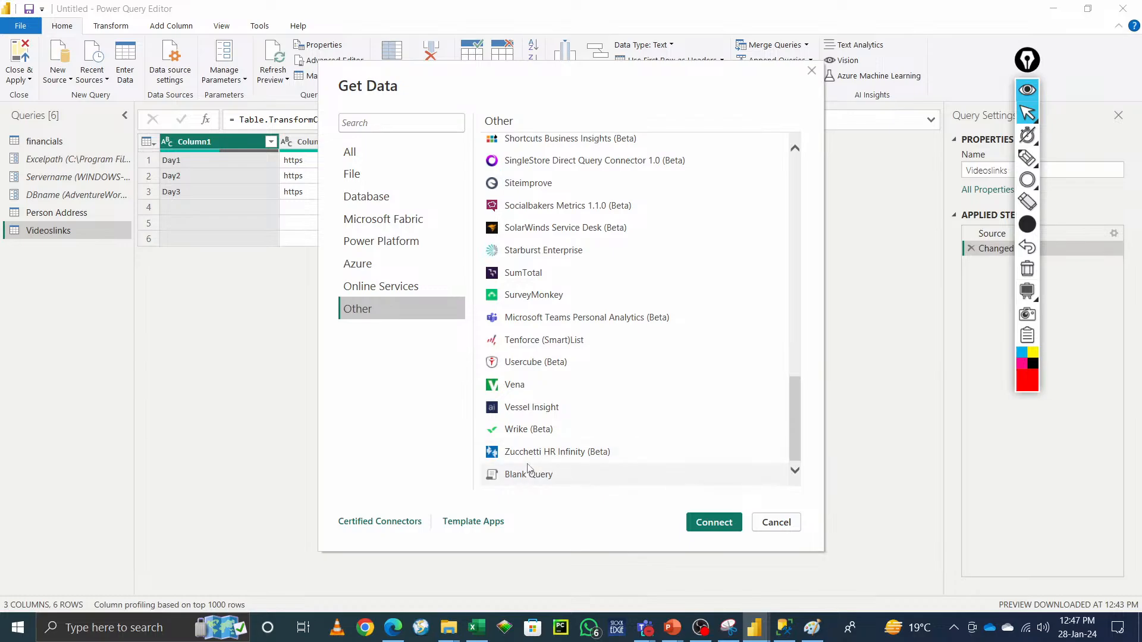
# Step: Search the connector list for kafaka and cdata, clear the search, and cancel the Get Data dialog
pyautogui.click(414, 122)
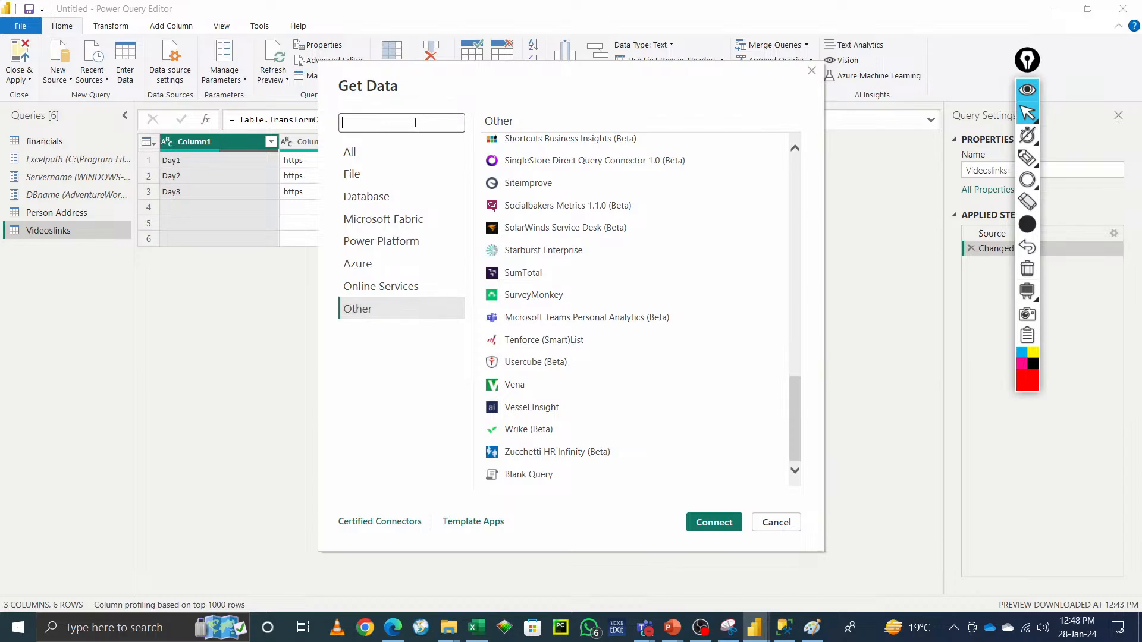
pyautogui.write('kafaka')
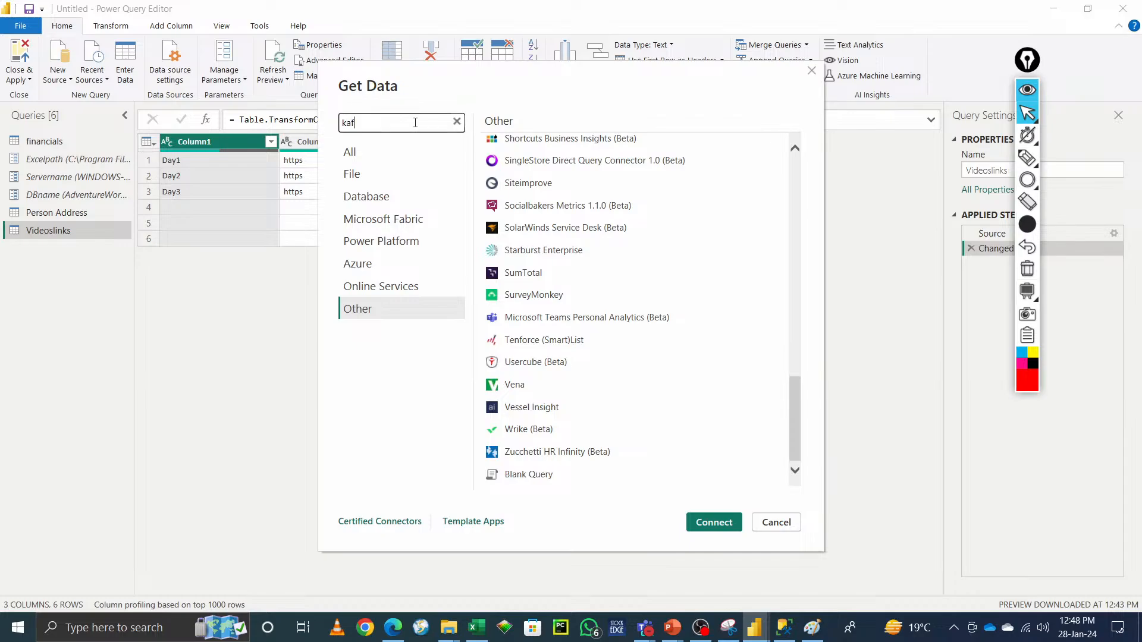
pyautogui.press('BackSpace')
pyautogui.press('BackSpace')
pyautogui.press('BackSpace')
pyautogui.press('BackSpace')
pyautogui.press('BackSpace')
pyautogui.press('BackSpace')
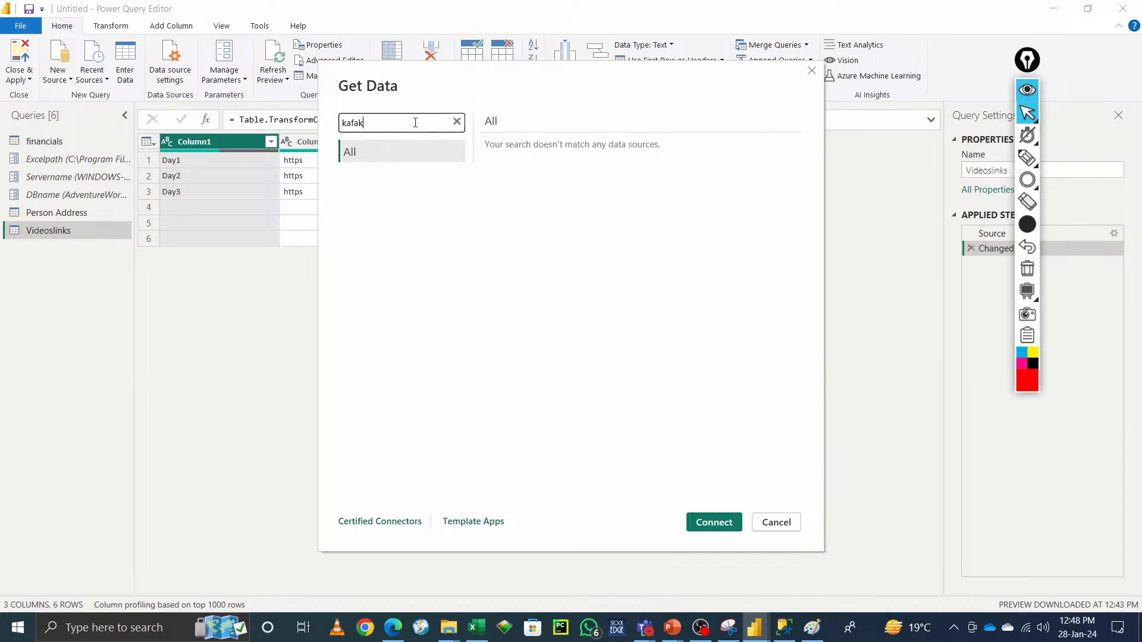
pyautogui.write('cdata')
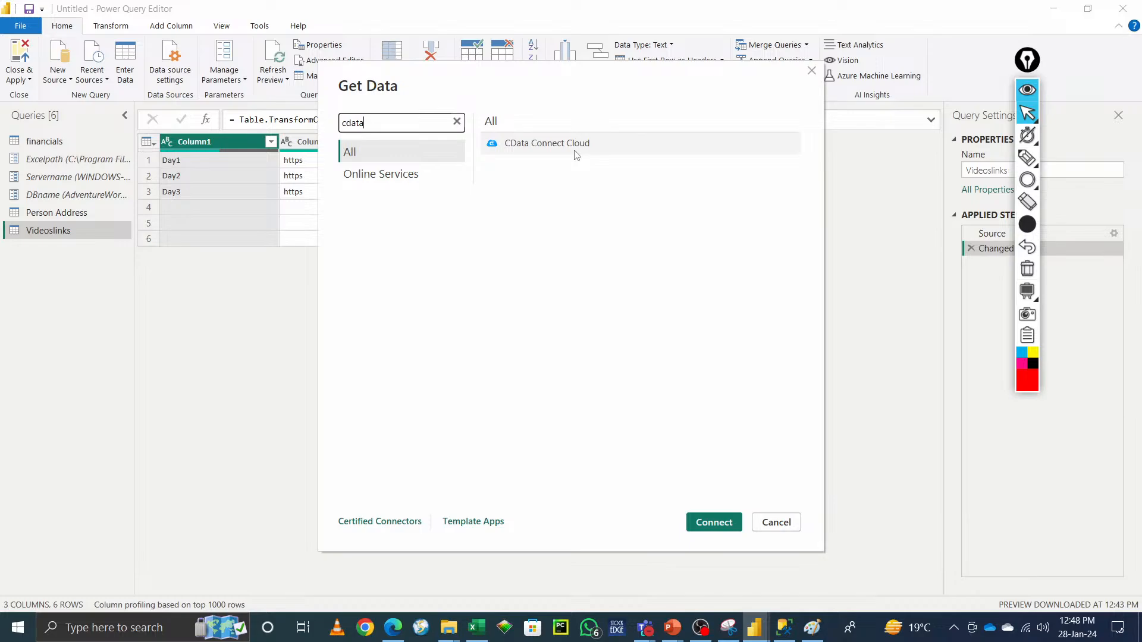
pyautogui.press('BackSpace')
pyautogui.press('BackSpace')
pyautogui.press('BackSpace')
pyautogui.press('BackSpace')
pyautogui.press('BackSpace')
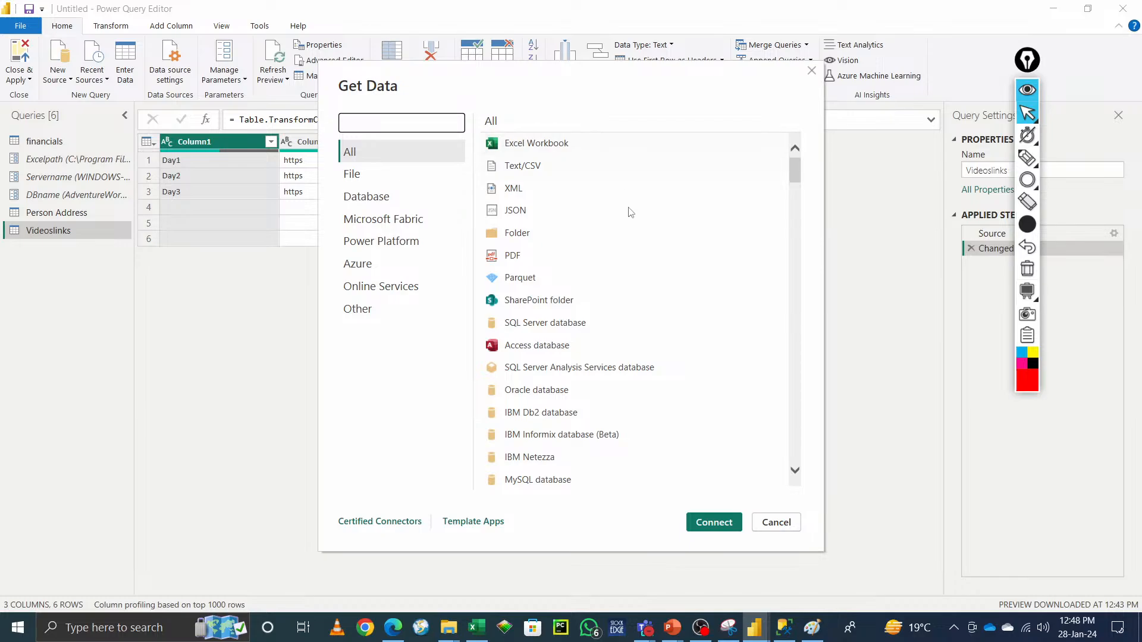
pyautogui.scroll(-6, 709, 464)
pyautogui.scroll(6, 713, 464)
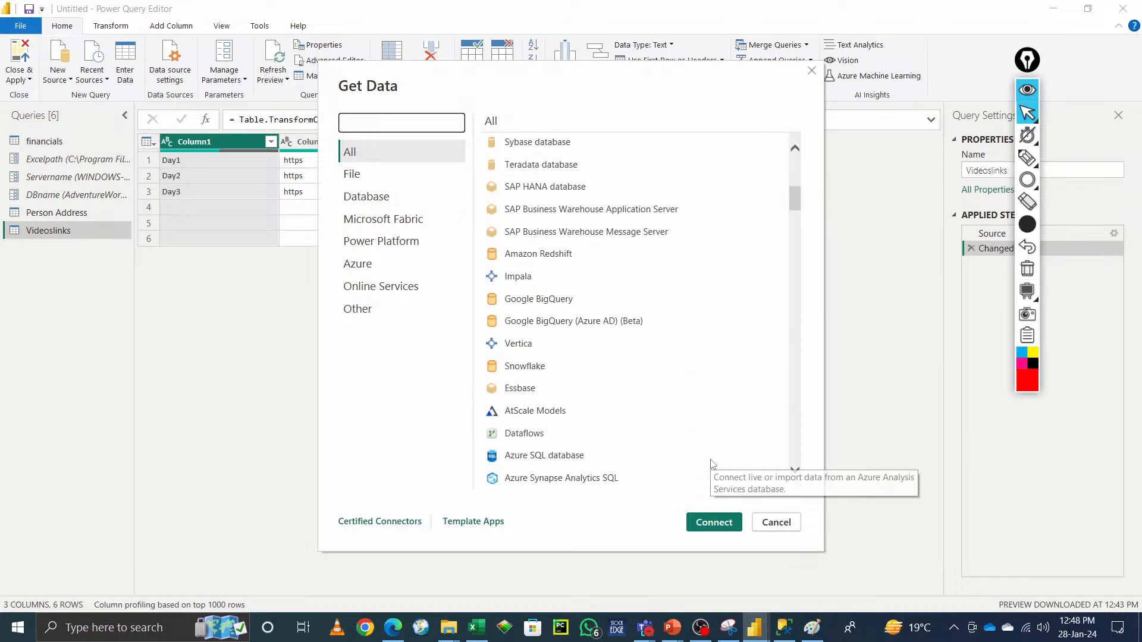
pyautogui.click(429, 370)
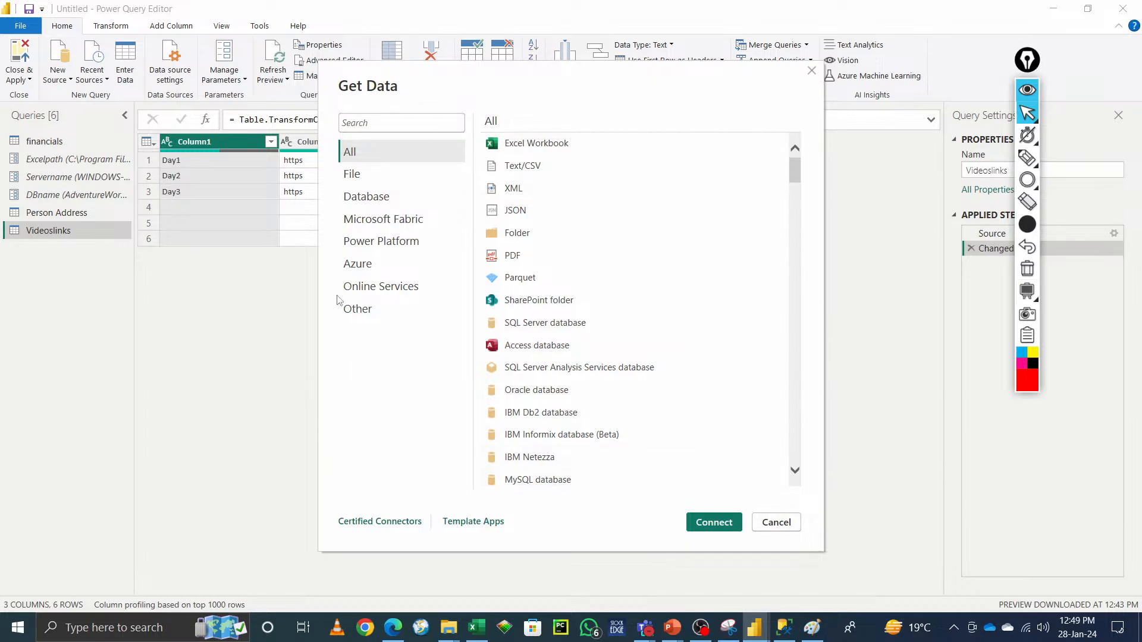
pyautogui.click(781, 527)
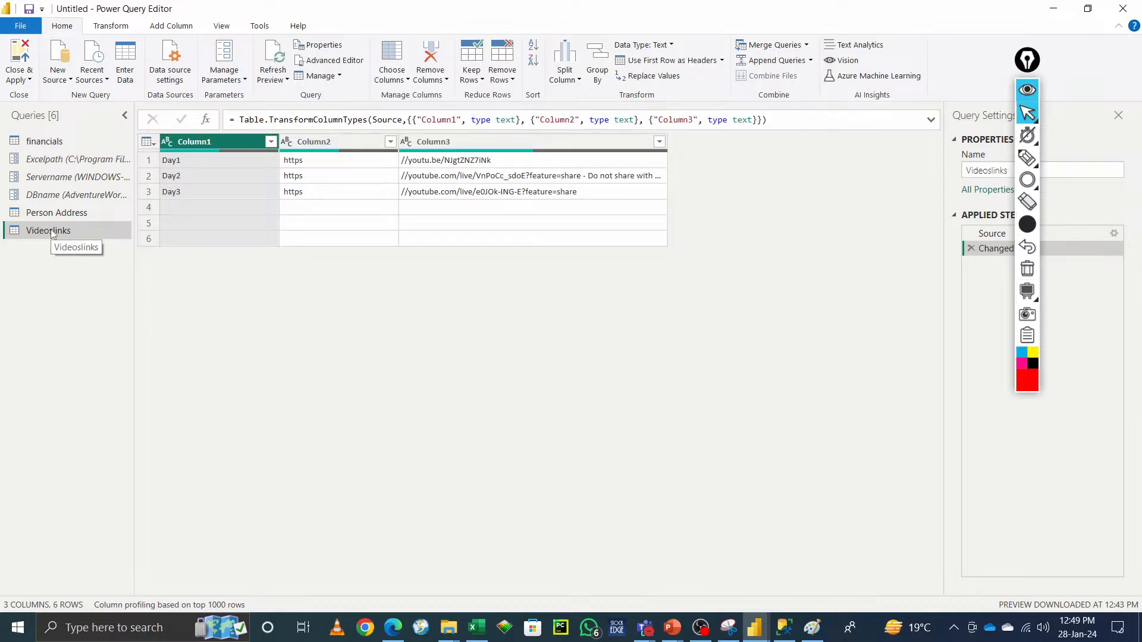
# Step: Close the Power Query Editor and apply the query changes to the report
pyautogui.click(1028, 91)
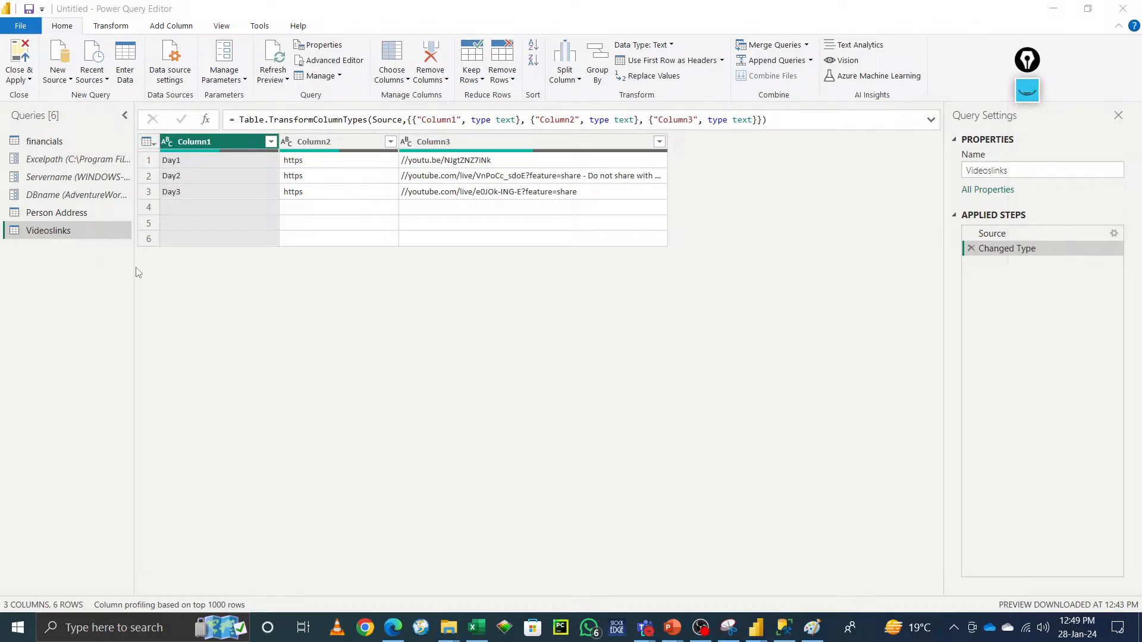
pyautogui.click(29, 80)
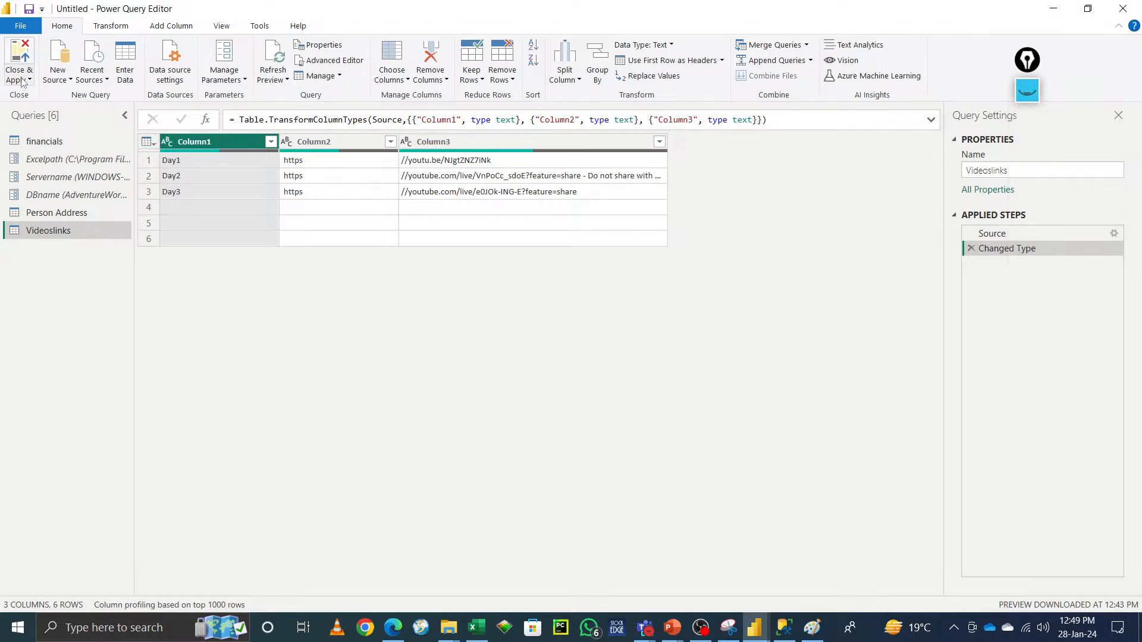
pyautogui.click(62, 95)
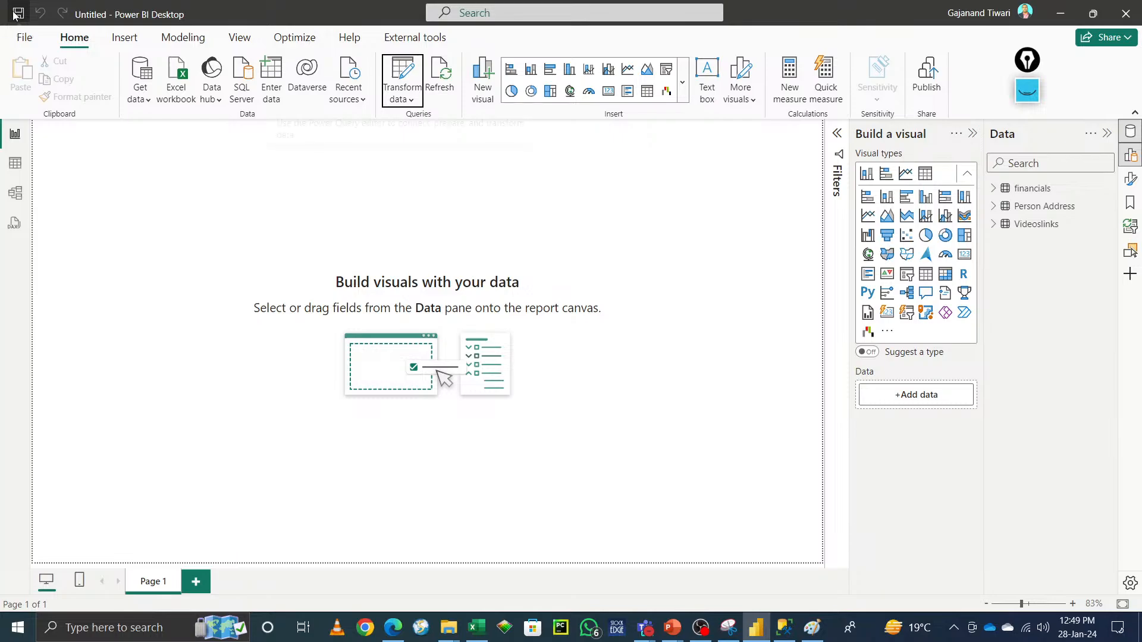
# Step: Save the report on this device as Power BI Data modelling in the Shikha folder
pyautogui.click(31, 45)
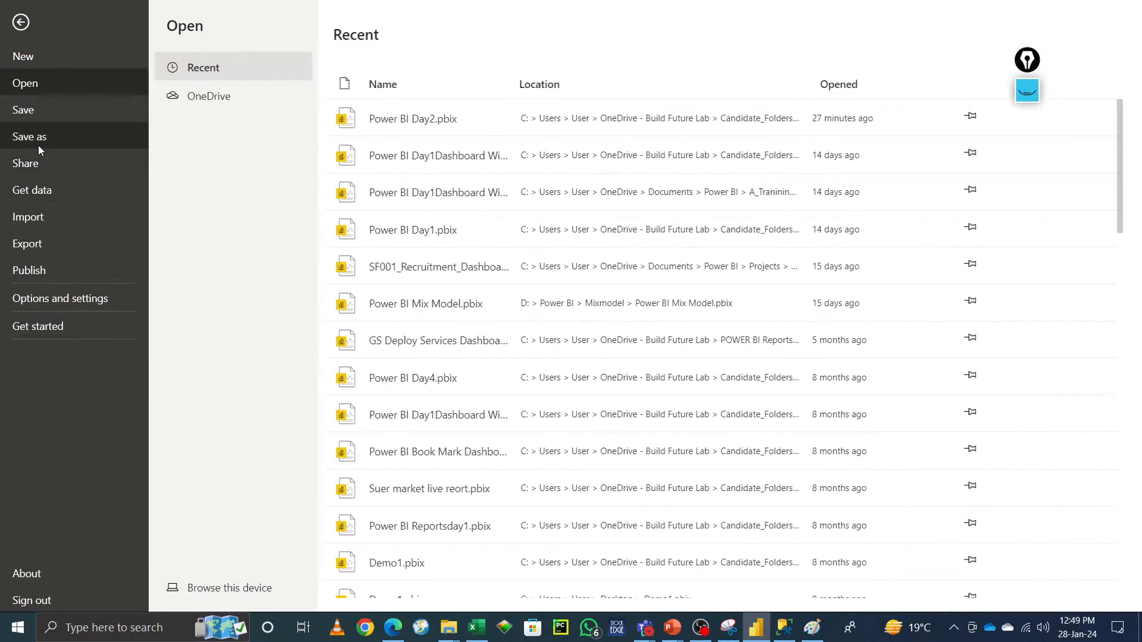
pyautogui.click(37, 139)
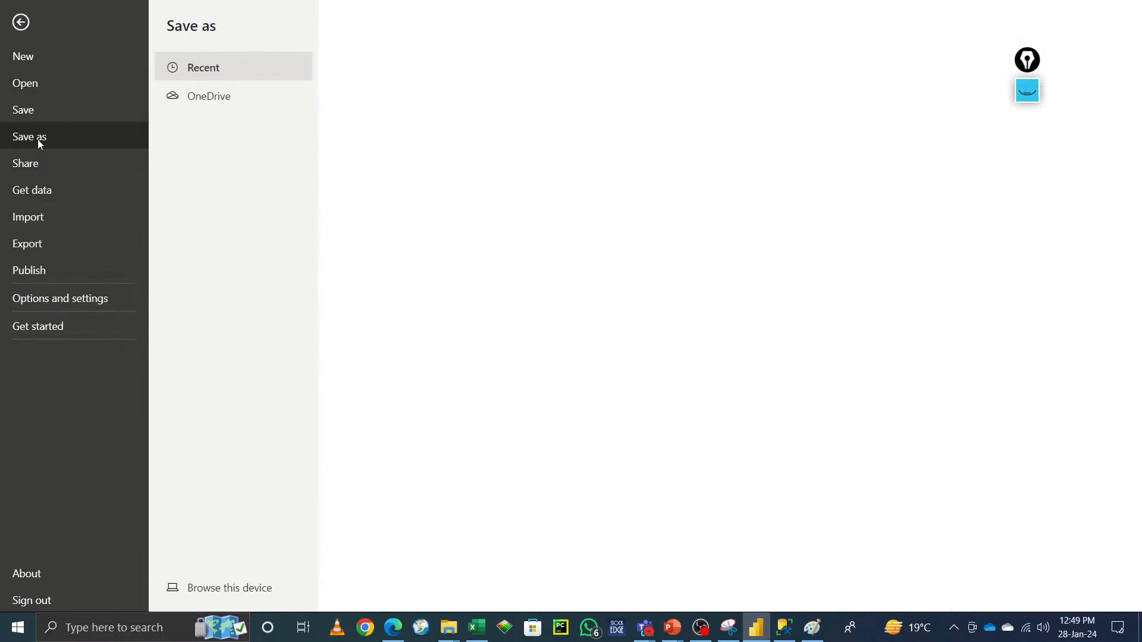
pyautogui.click(229, 588)
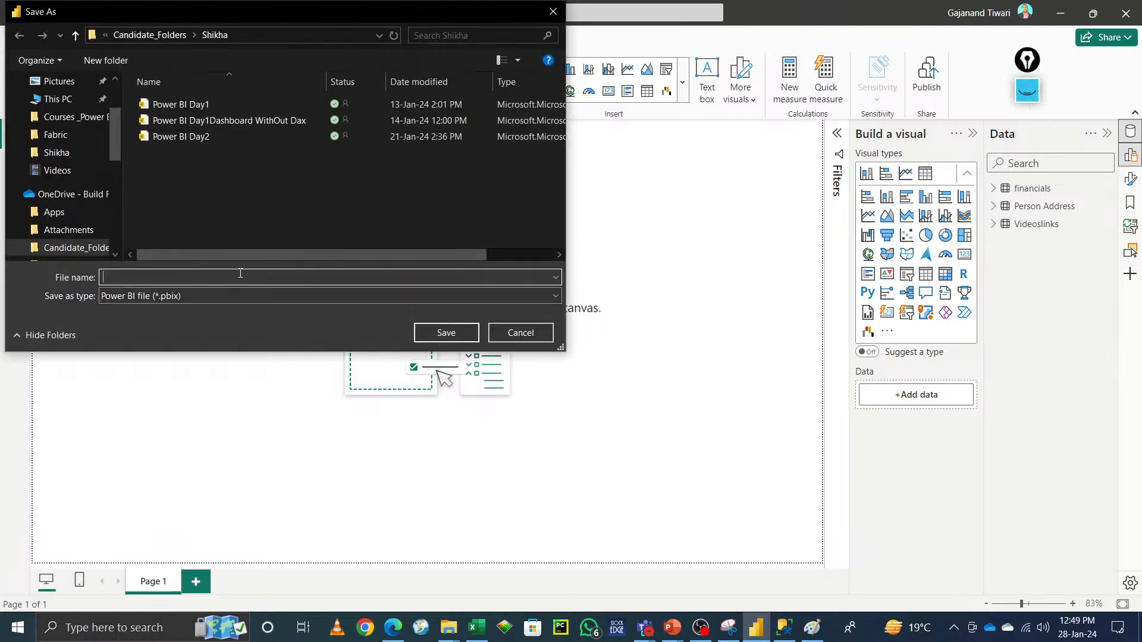
pyautogui.write('Power BI D')
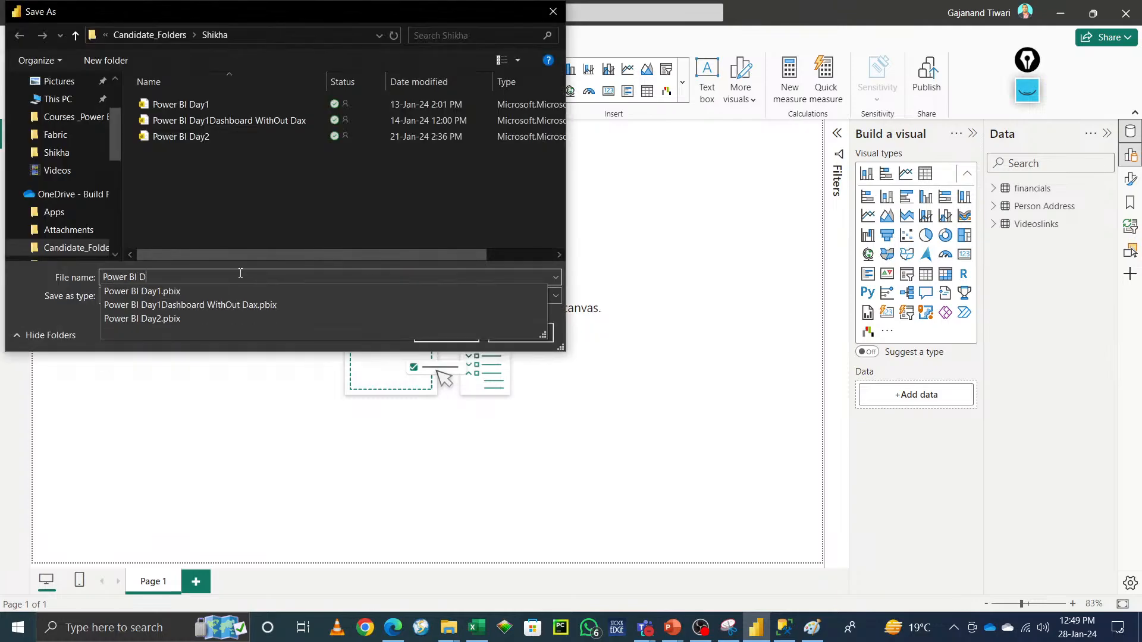
pyautogui.write('atamoel')
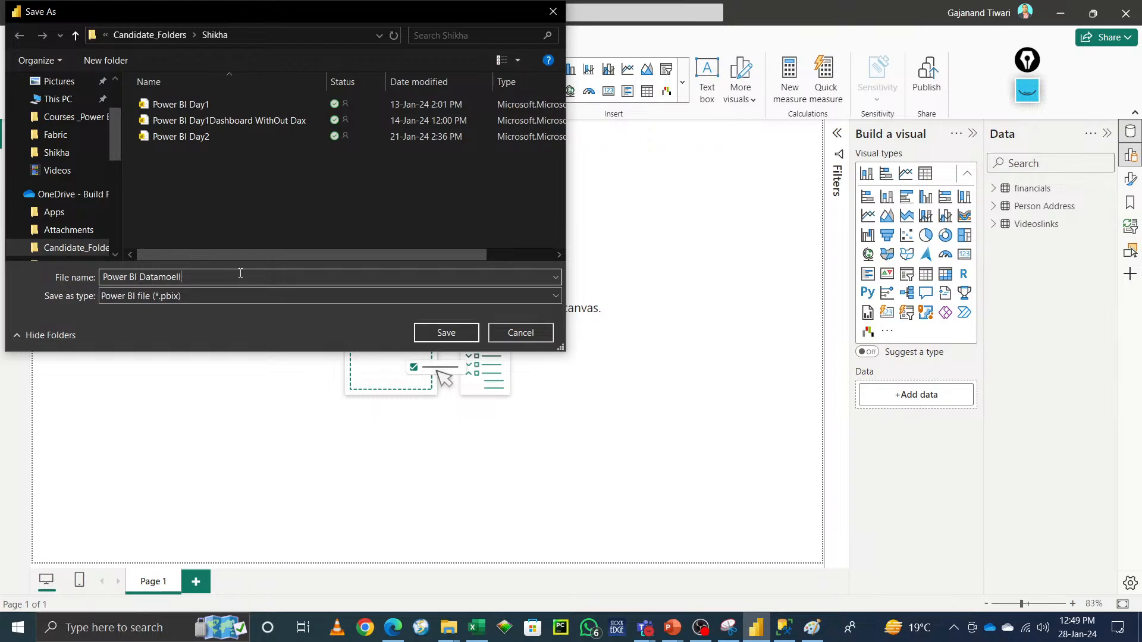
pyautogui.write('d g')
pyautogui.press('BackSpace')
pyautogui.press('BackSpace')
pyautogui.write('ing')
pyautogui.click(451, 336)
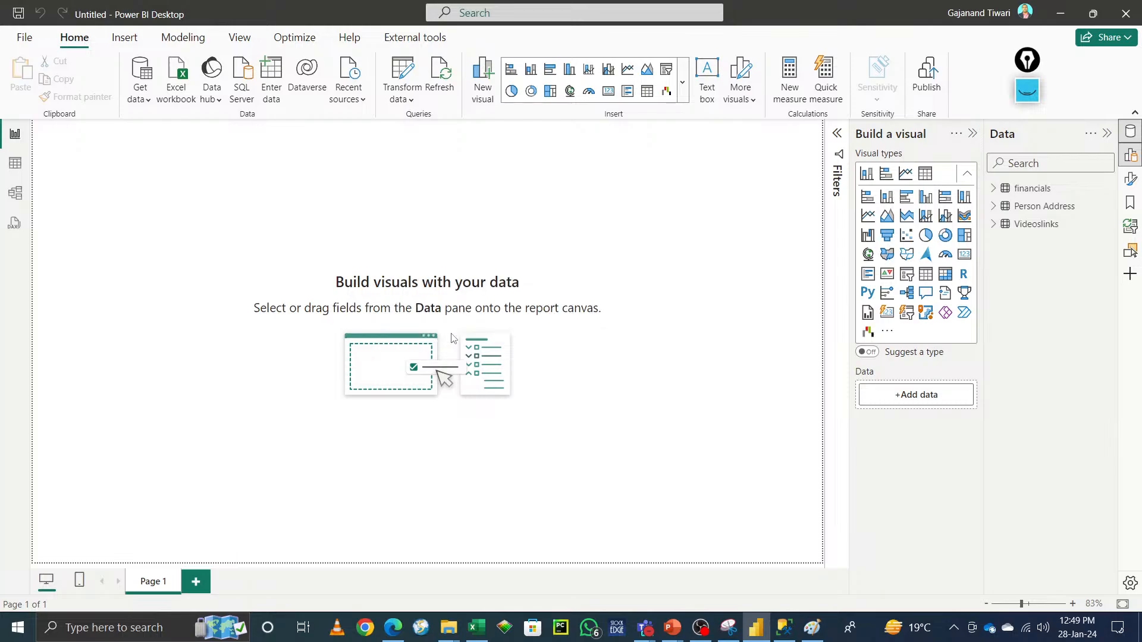
# Step: Open the Power Query Editor and select the Videoslinks query
pyautogui.click(403, 73)
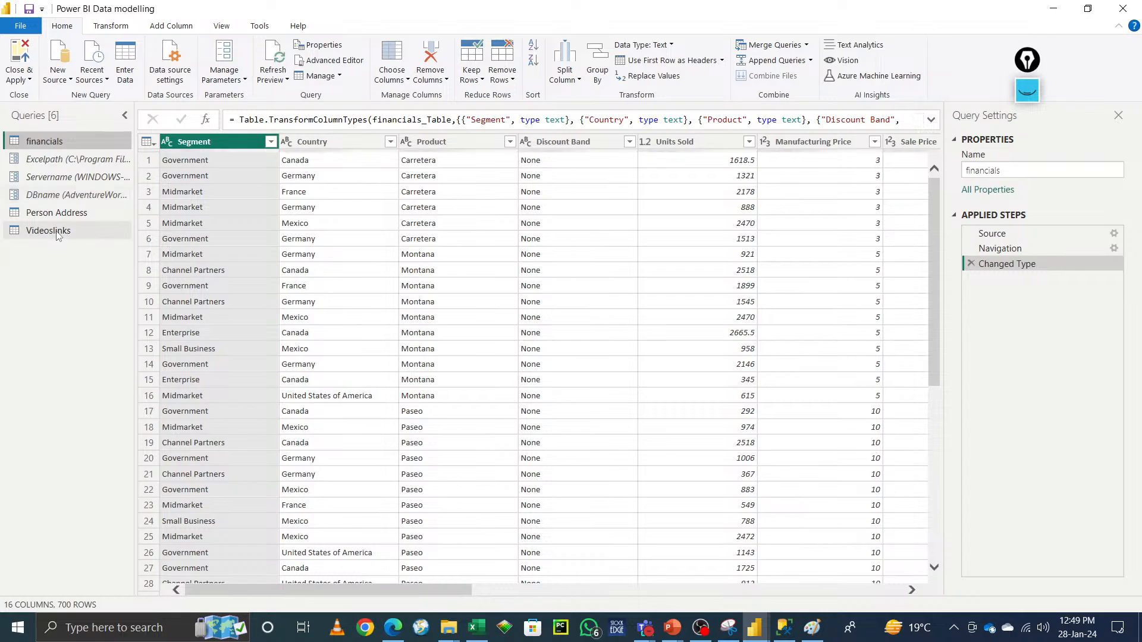
pyautogui.rightClick(58, 234)
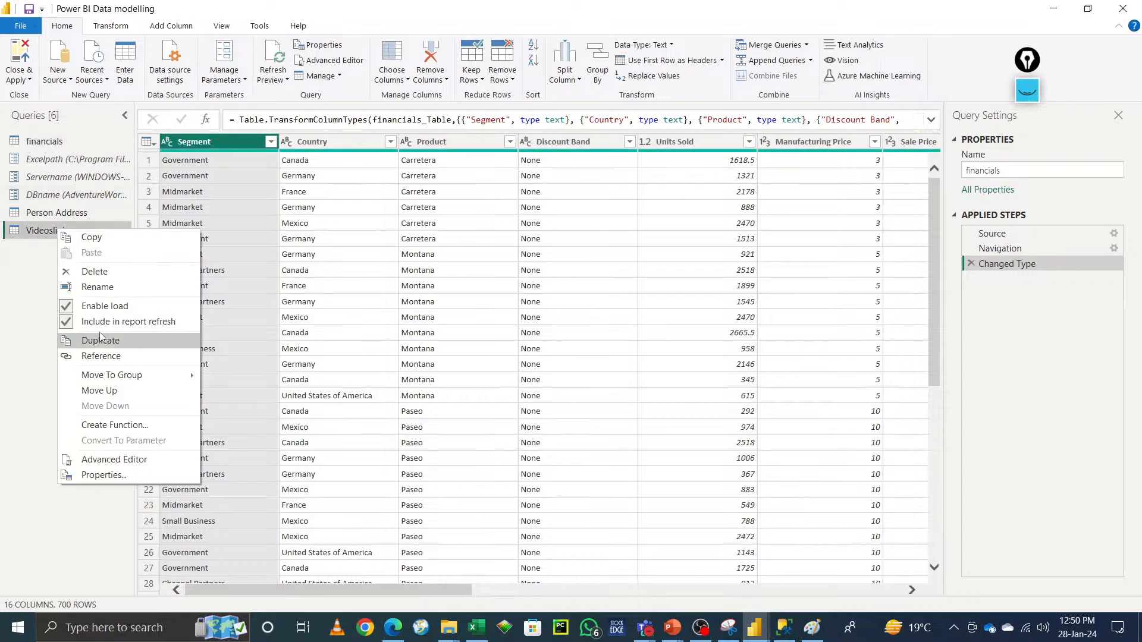
pyautogui.click(10, 277)
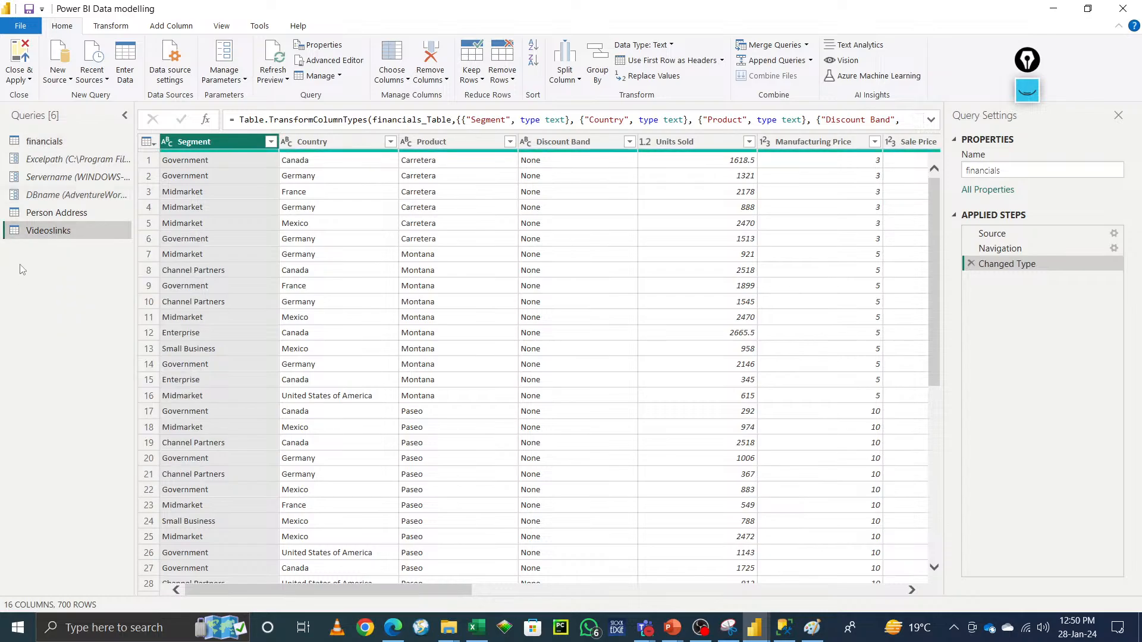
# Step: Copy and paste the Videoslinks query, then delete the pasted Videoslinks (2) copy
pyautogui.rightClick(64, 237)
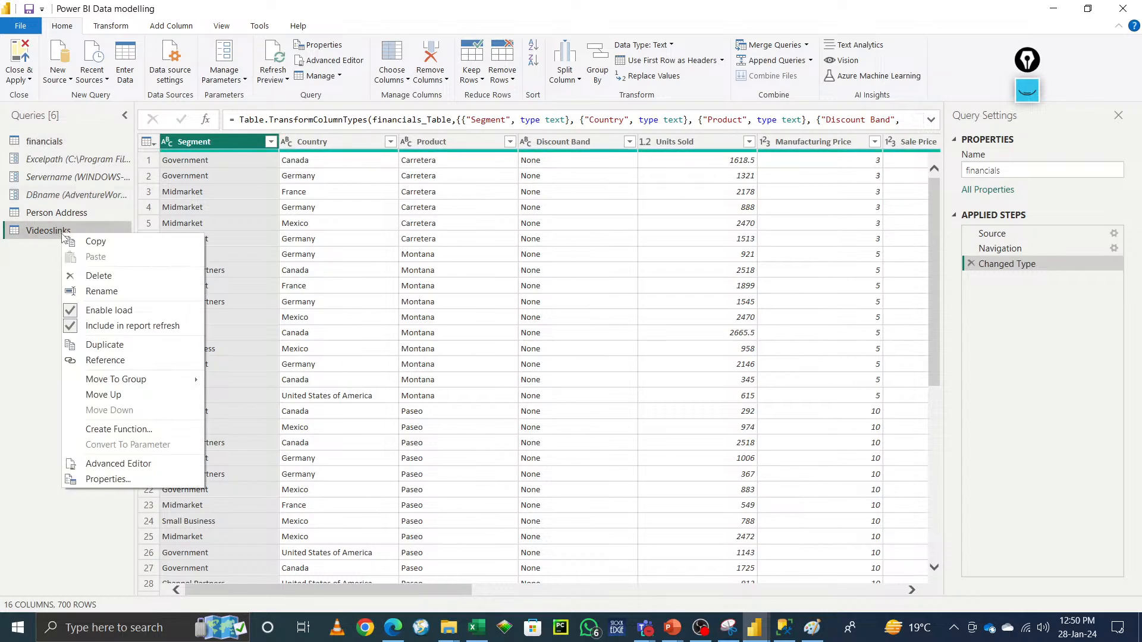
pyautogui.click(97, 242)
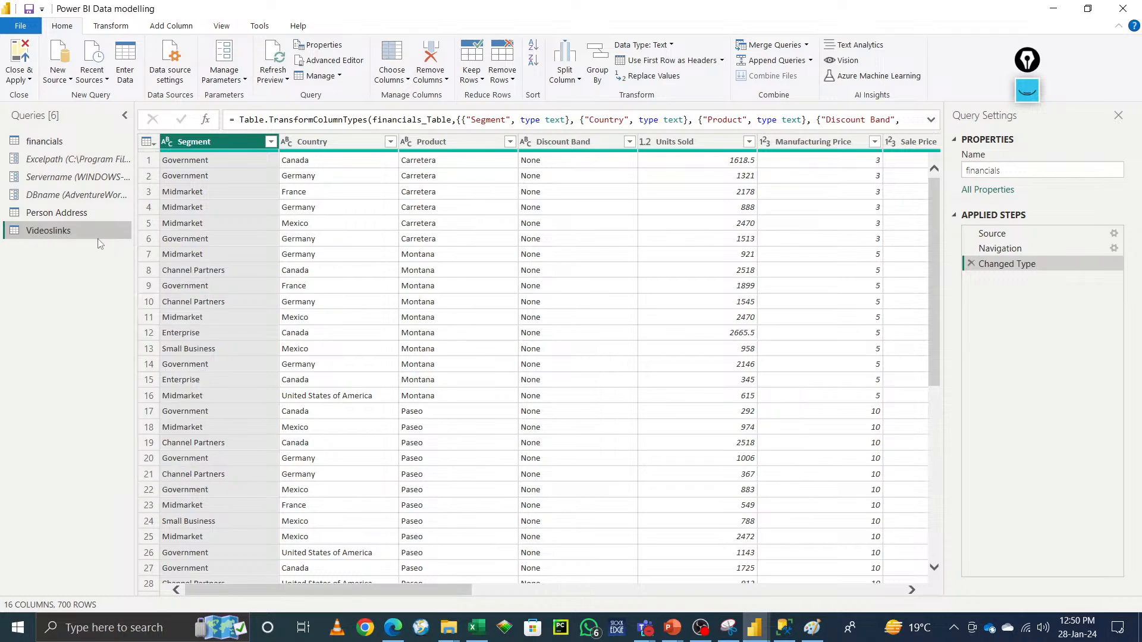
pyautogui.rightClick(44, 269)
pyautogui.click(82, 274)
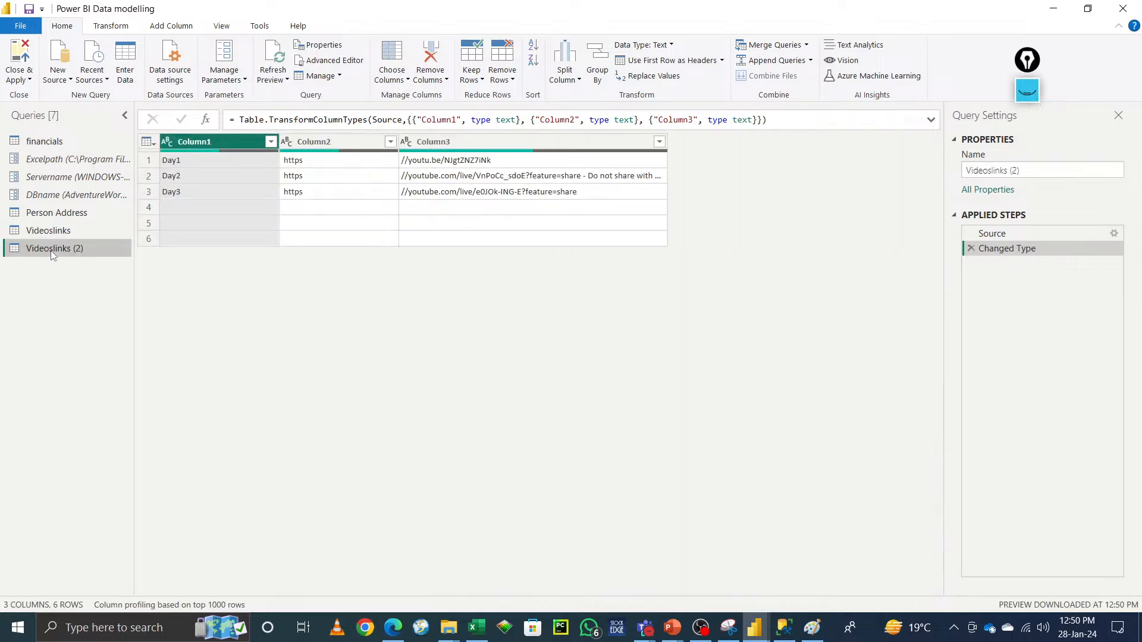
pyautogui.rightClick(51, 250)
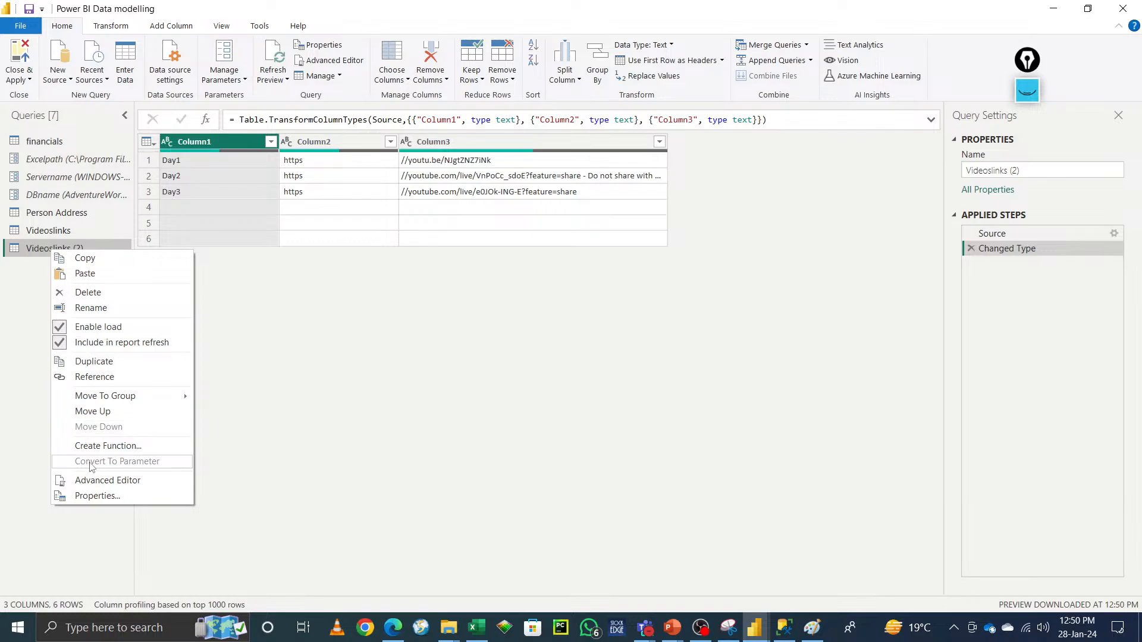
pyautogui.click(89, 292)
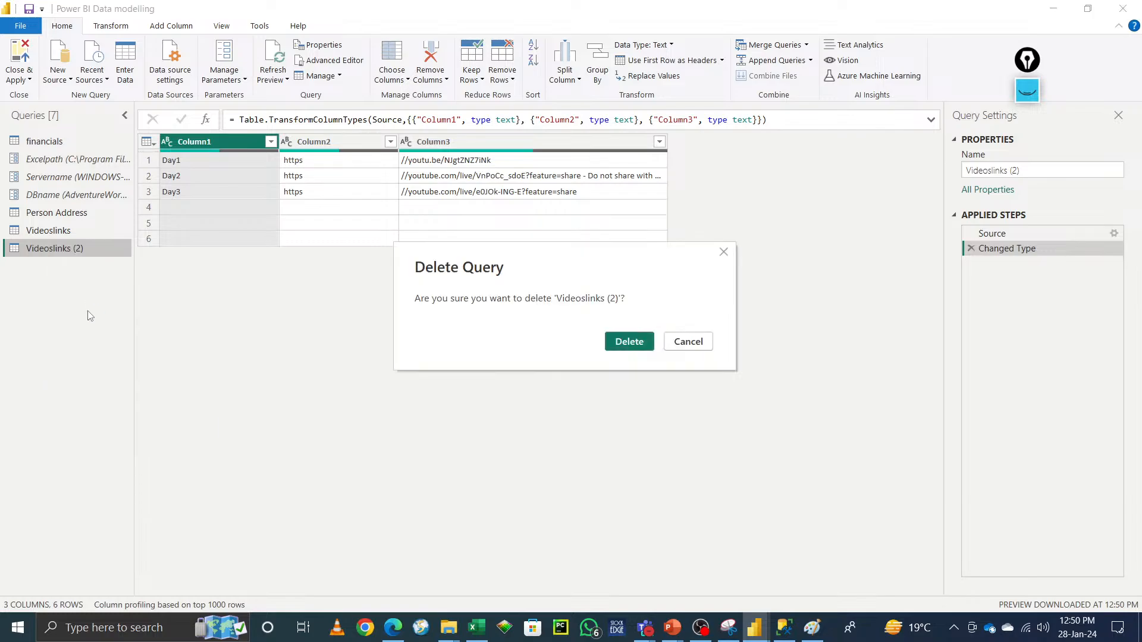
pyautogui.click(632, 346)
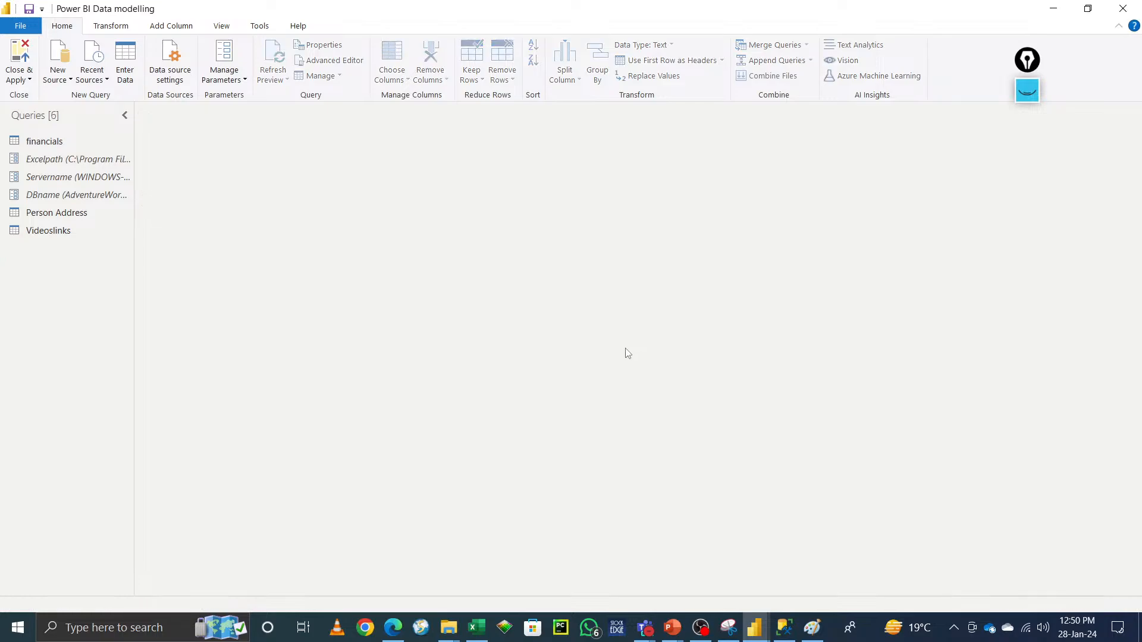
pyautogui.click(57, 229)
pyautogui.click(1054, 172)
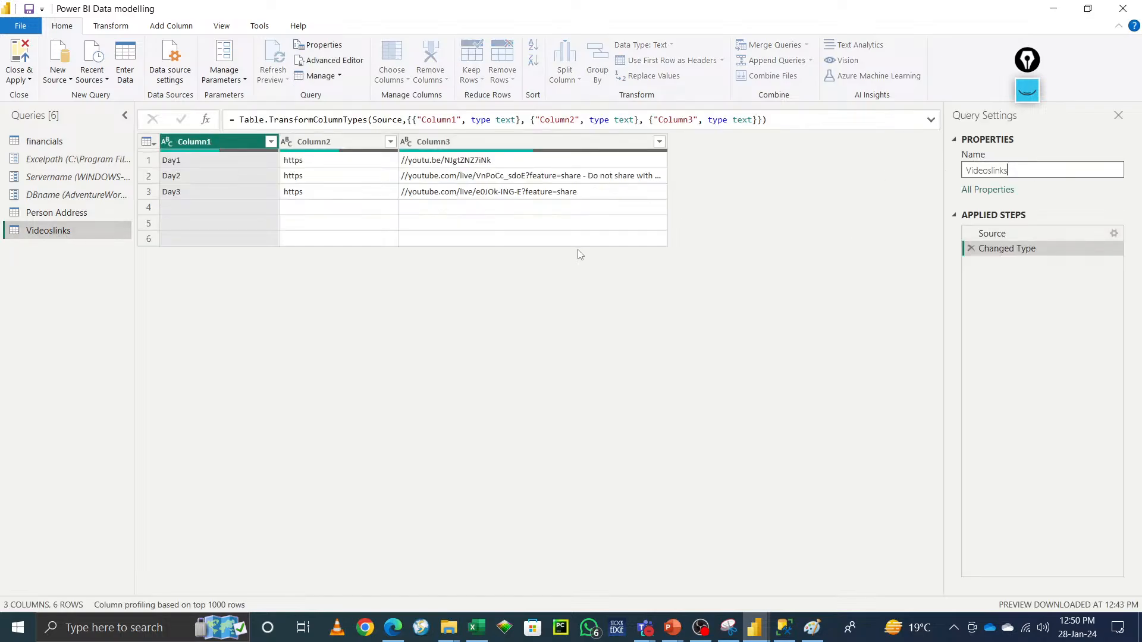
pyautogui.click(60, 359)
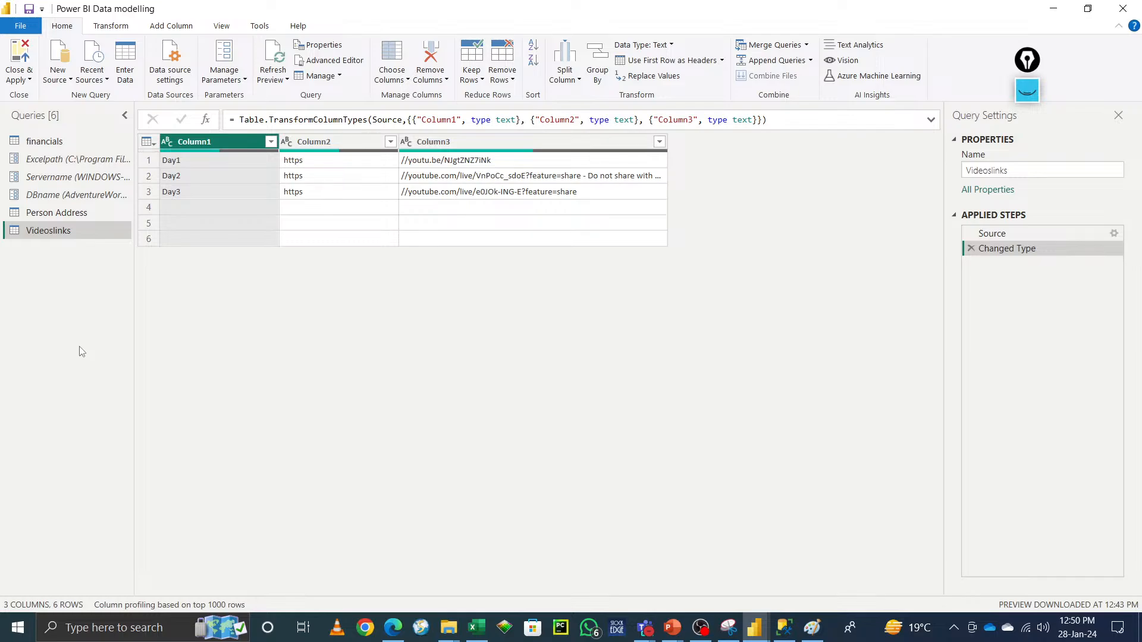
pyautogui.rightClick(52, 236)
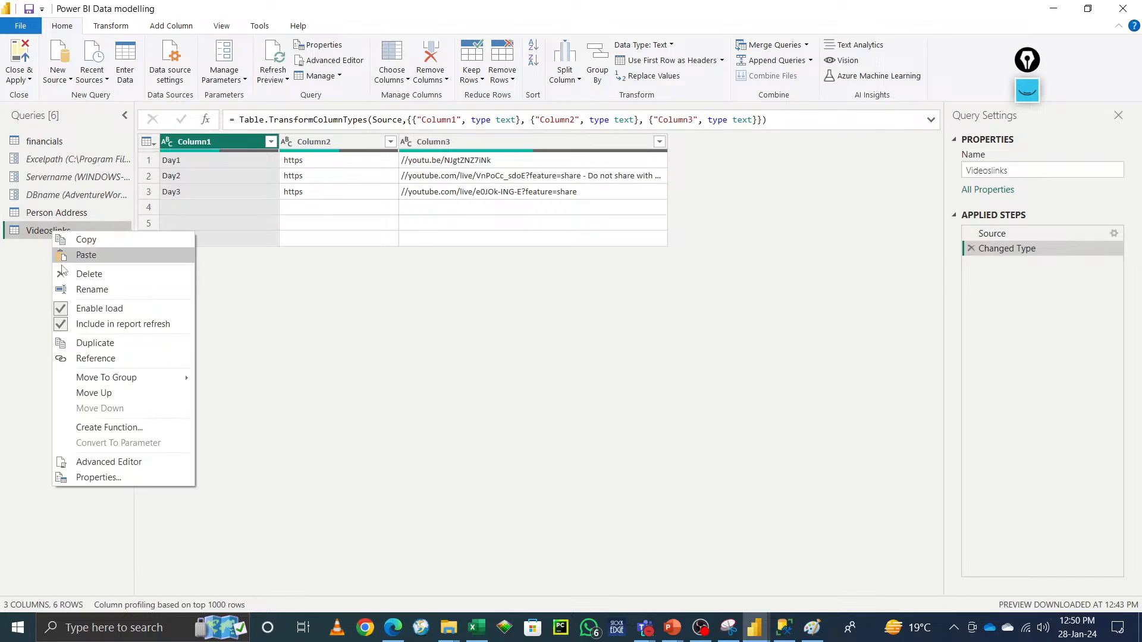
pyautogui.click(76, 290)
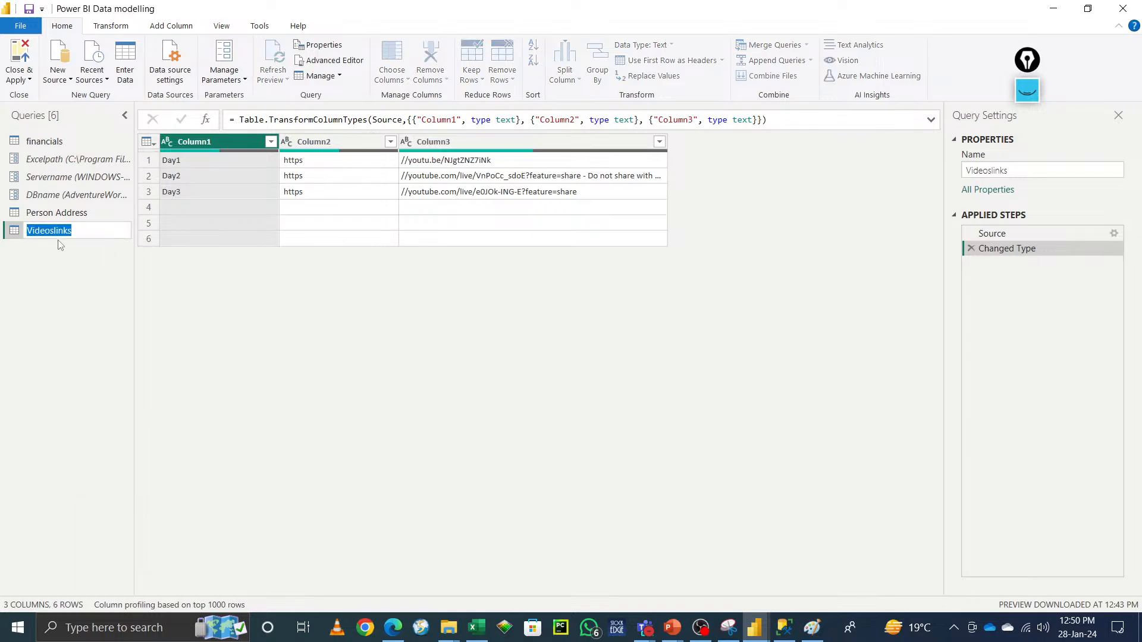
pyautogui.click(1034, 169)
pyautogui.moveTo(1038, 168); pyautogui.dragTo(916, 180)
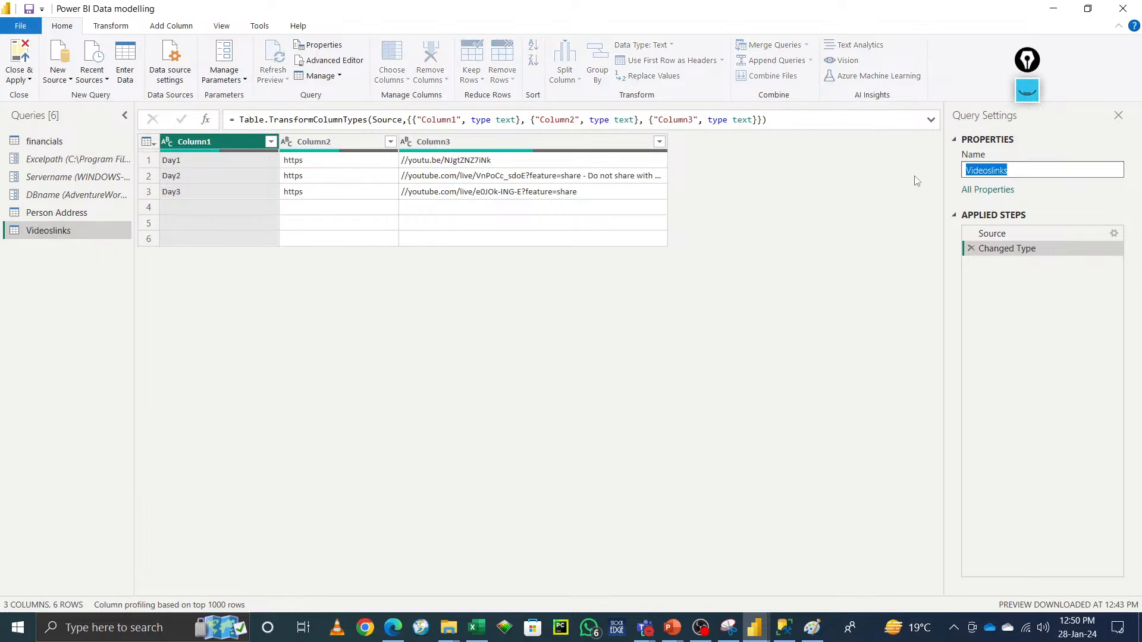
pyautogui.click(887, 226)
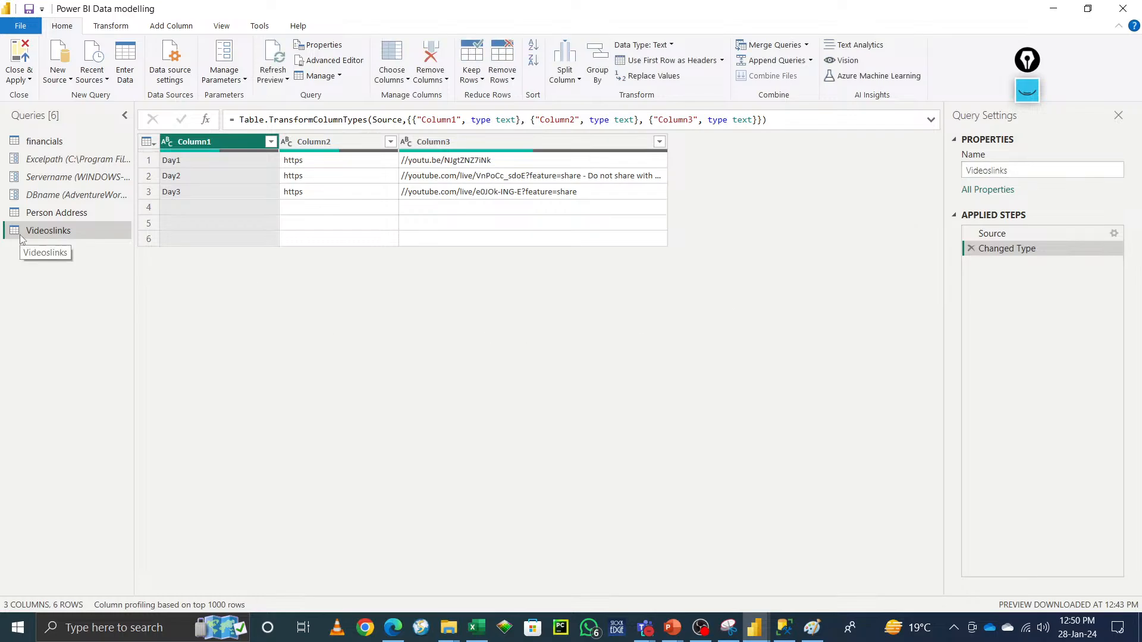
# Step: Move the Videoslinks query into a new query group named Parameters
pyautogui.rightClick(63, 237)
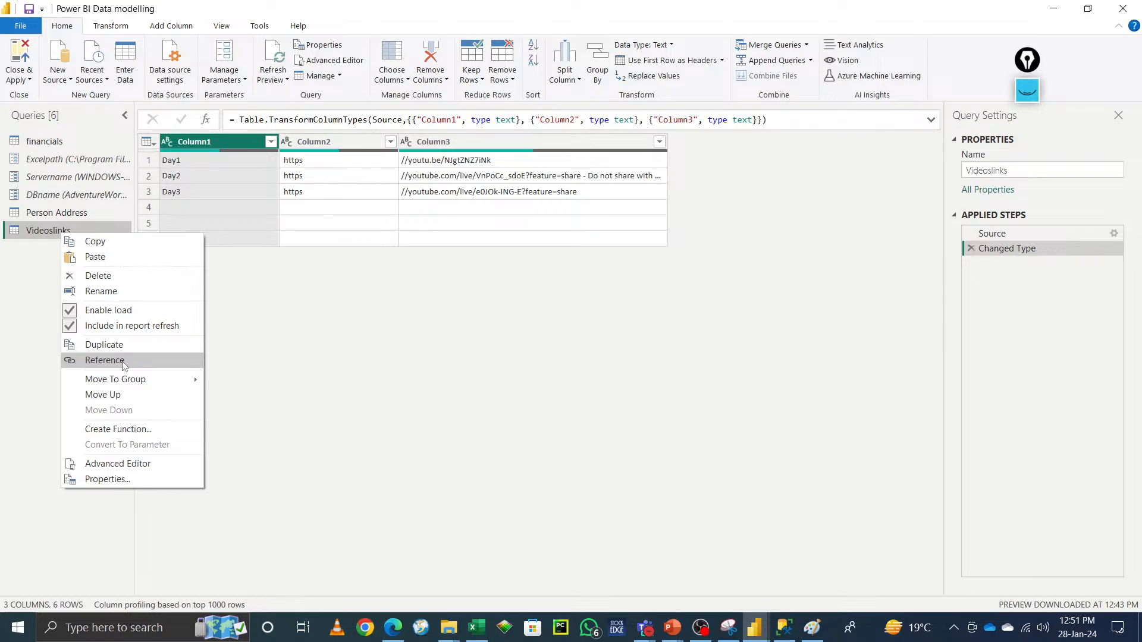
pyautogui.moveTo(140, 380)
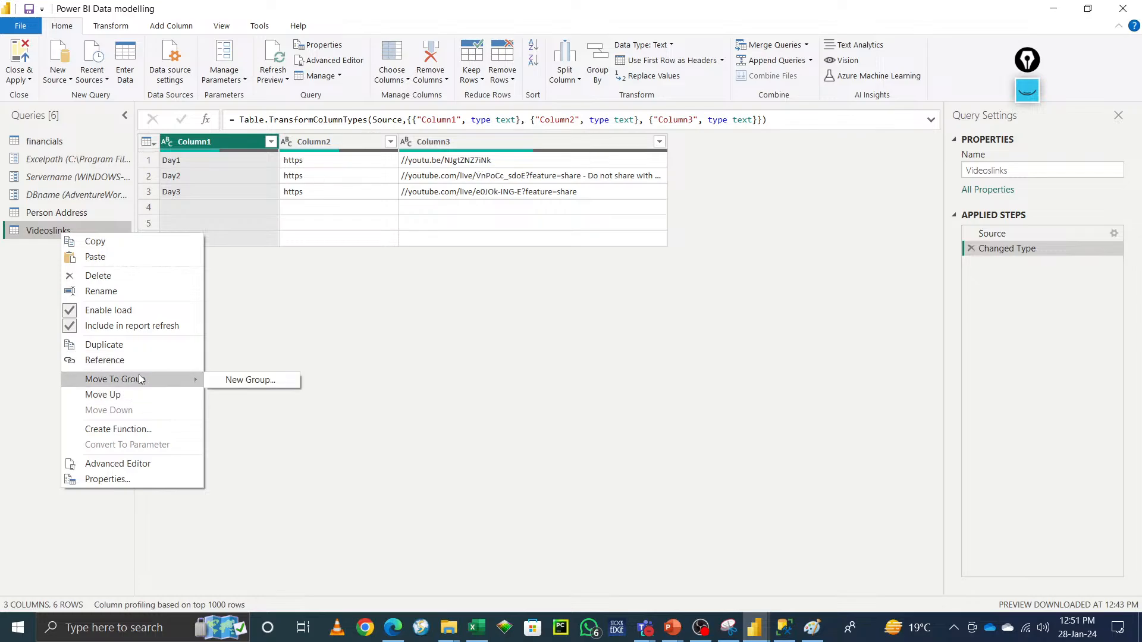
pyautogui.click(250, 380)
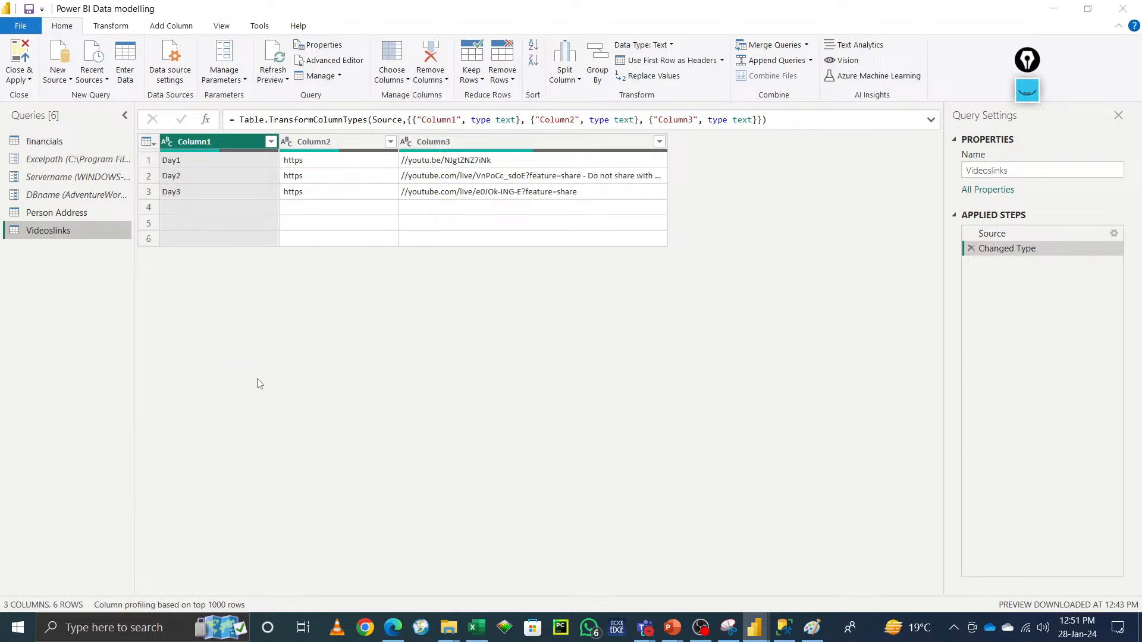
pyautogui.write('PAr')
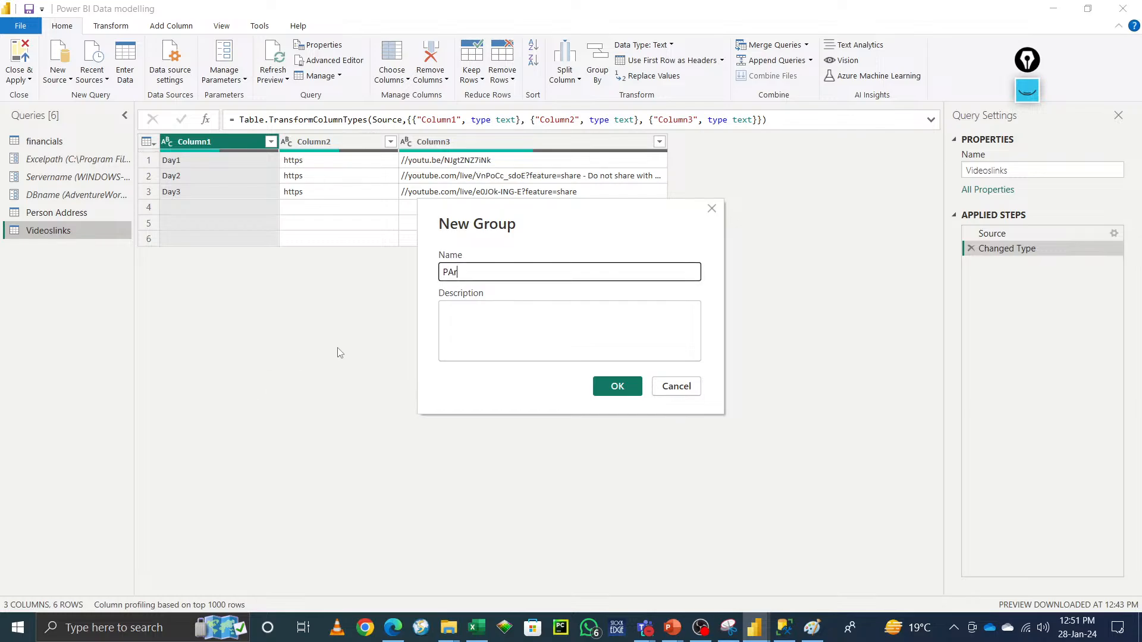
pyautogui.write('a')
pyautogui.press('BackSpace')
pyautogui.press('BackSpace')
pyautogui.press('BackSpace')
pyautogui.write('arameters')
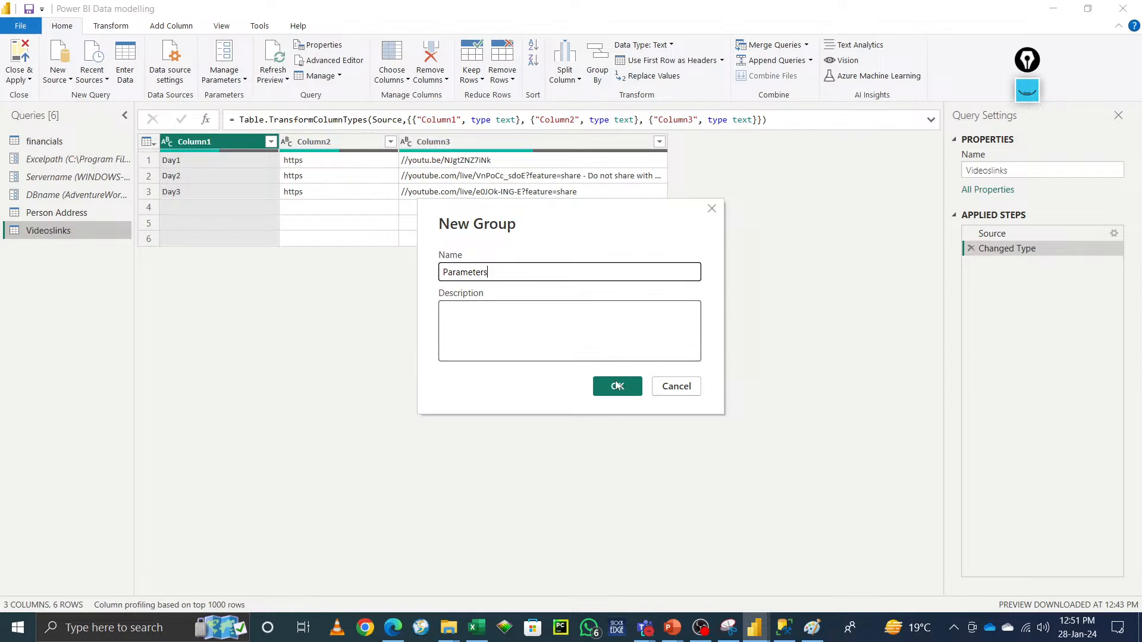
pyautogui.click(619, 389)
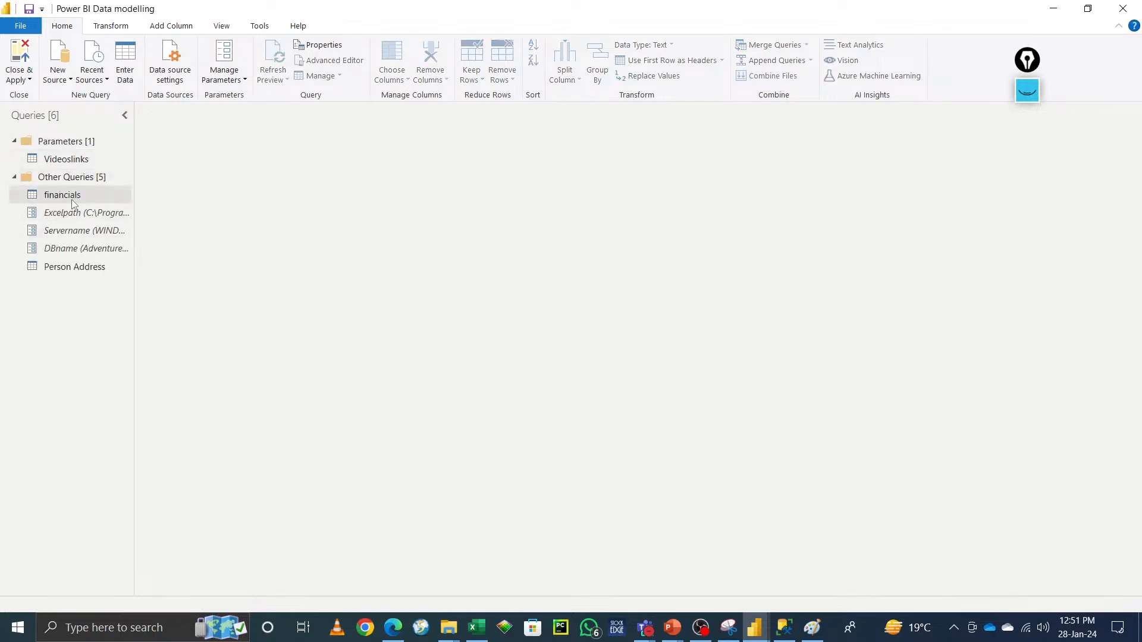
# Step: Move the Excelpath, Servername and DBname parameters into the Parameters group
pyautogui.click(75, 218)
pyautogui.rightClick(74, 214)
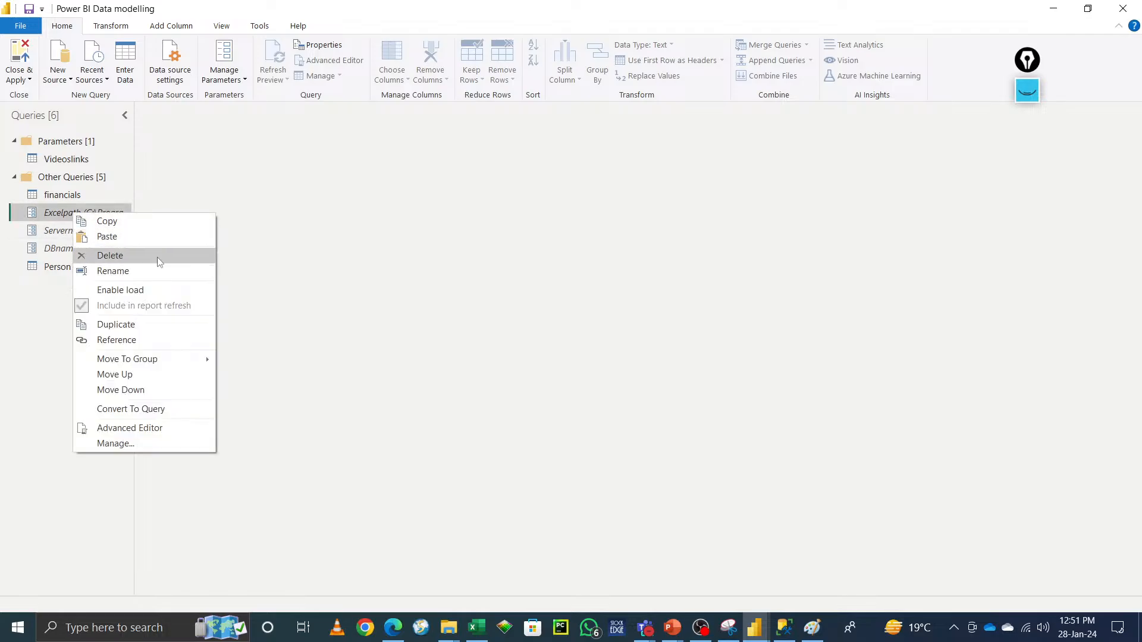
pyautogui.moveTo(157, 358)
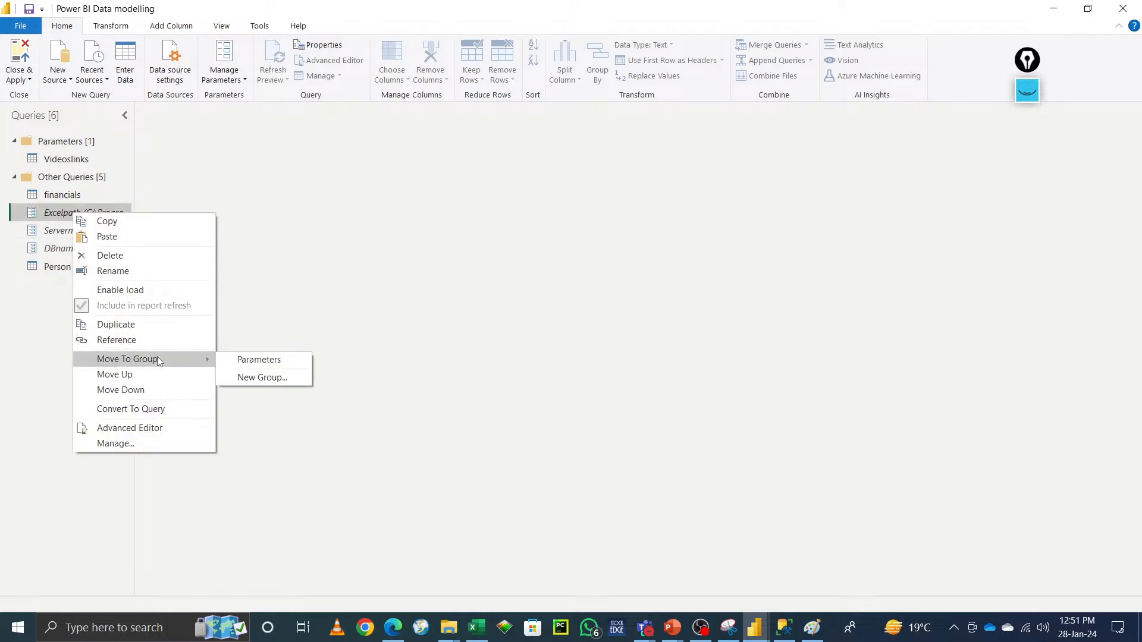
pyautogui.click(277, 358)
pyautogui.rightClick(84, 237)
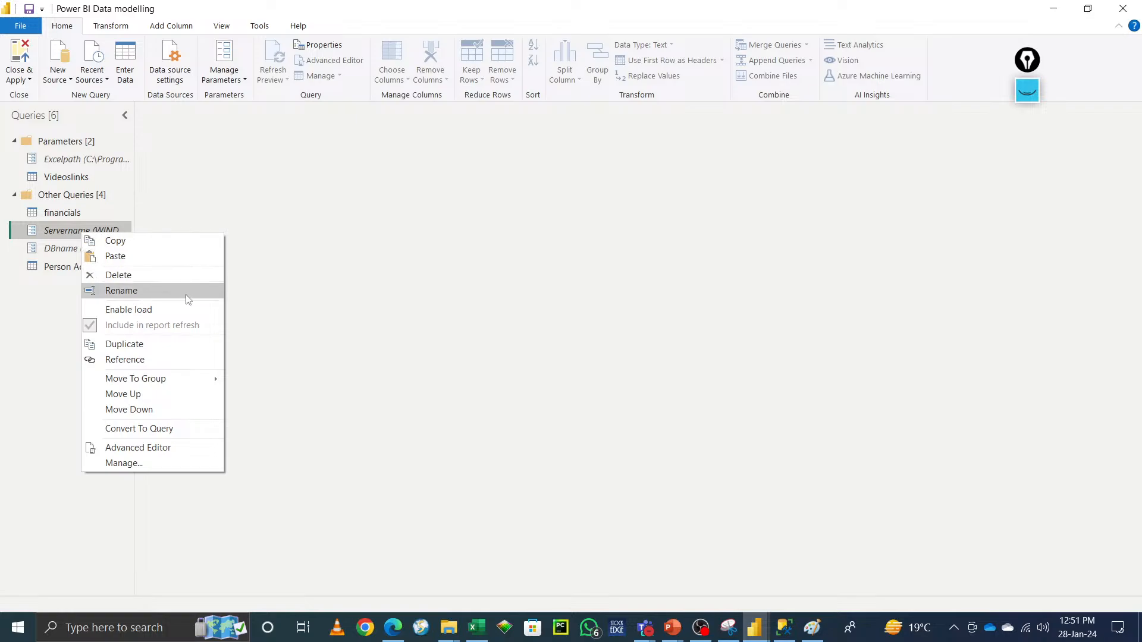
pyautogui.moveTo(202, 374)
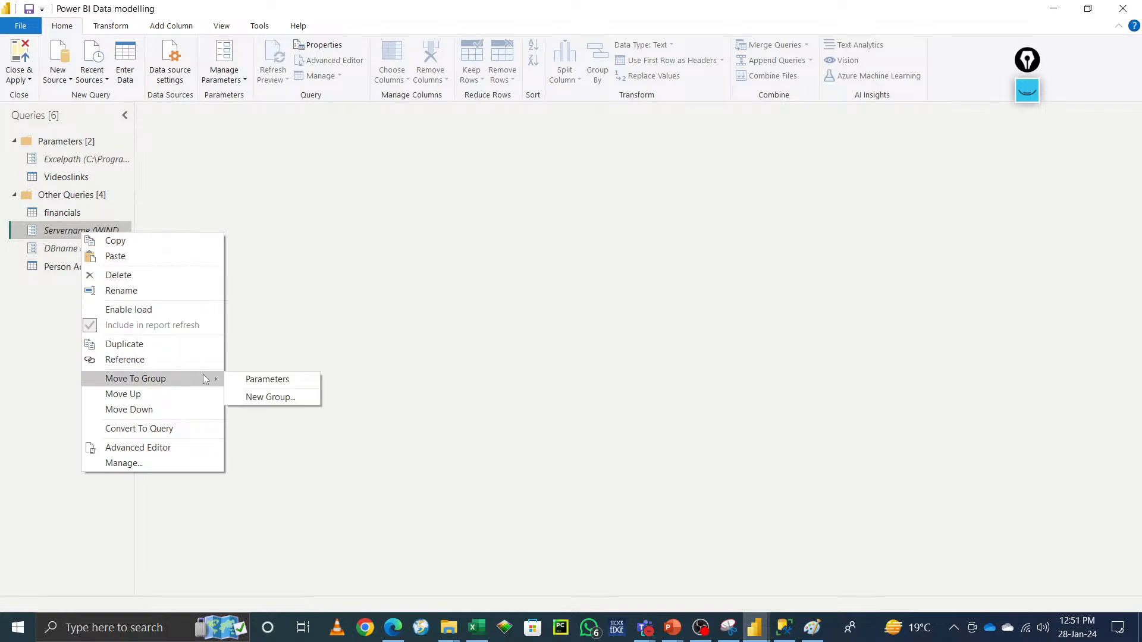
pyautogui.click(283, 381)
pyautogui.rightClick(99, 253)
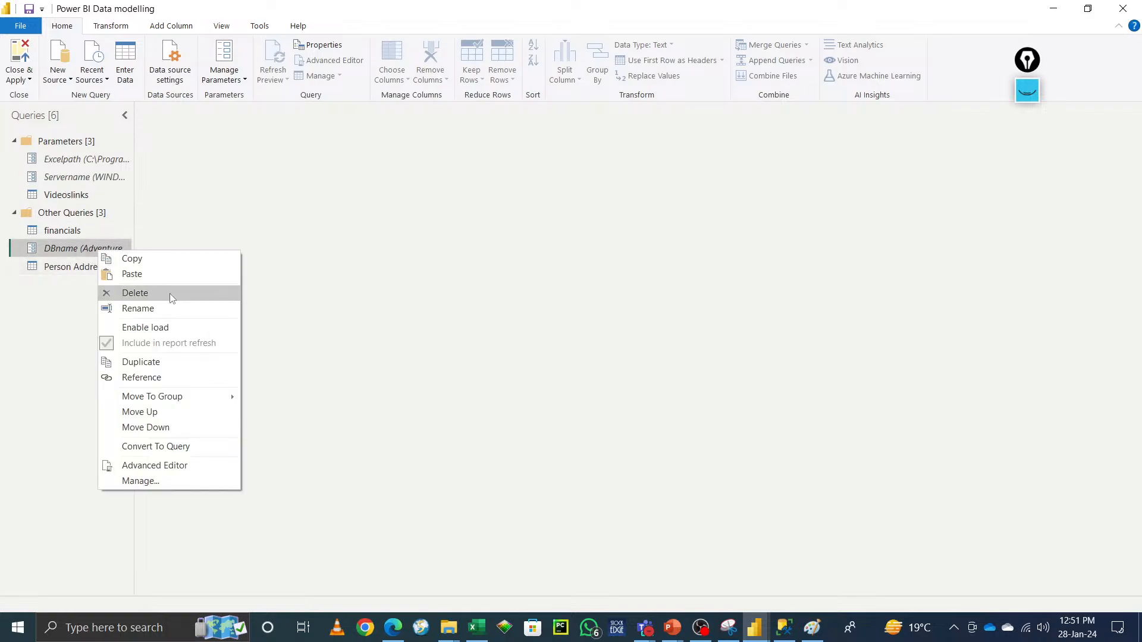
pyautogui.moveTo(202, 396)
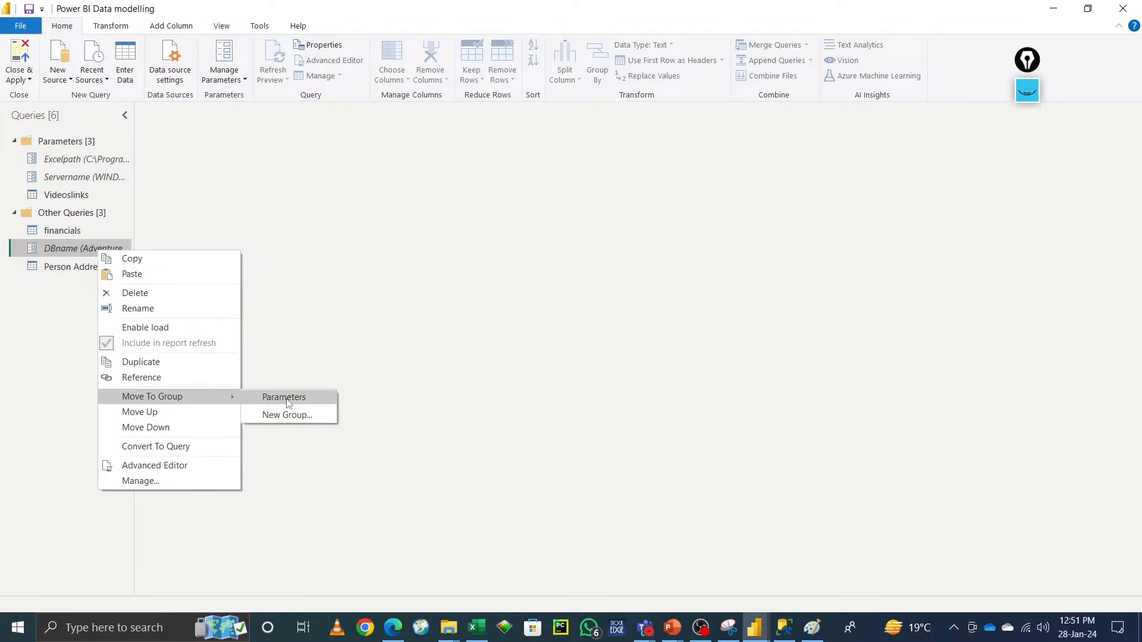
pyautogui.click(282, 396)
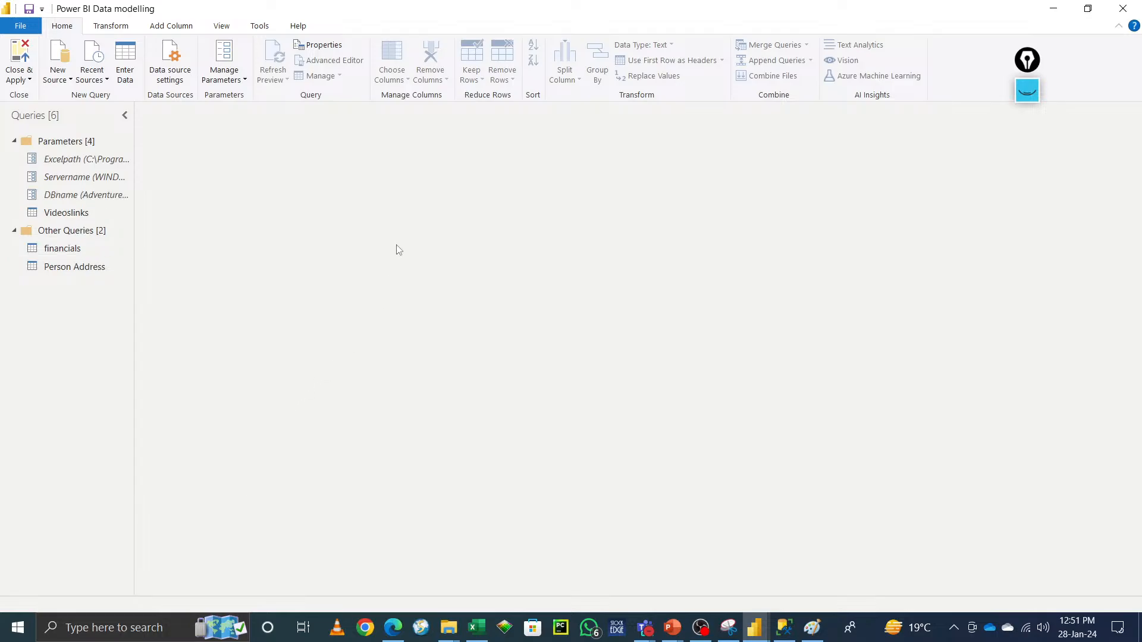
# Step: Move the Videoslinks query back to Other Queries and save the report, applying the pending query changes
pyautogui.rightClick(67, 216)
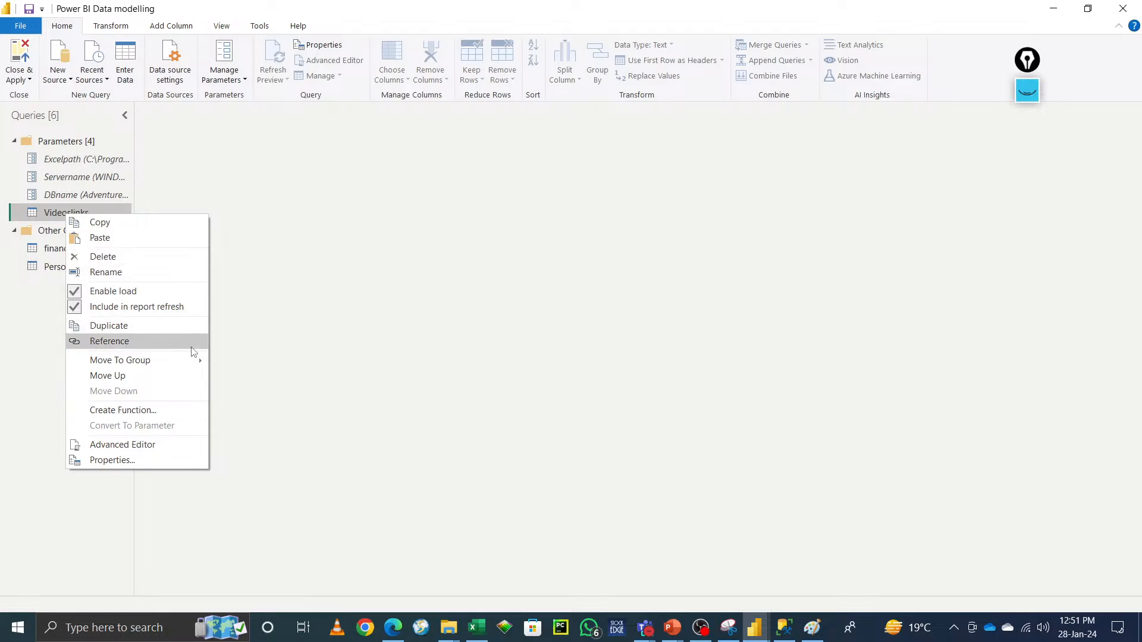
pyautogui.moveTo(198, 364)
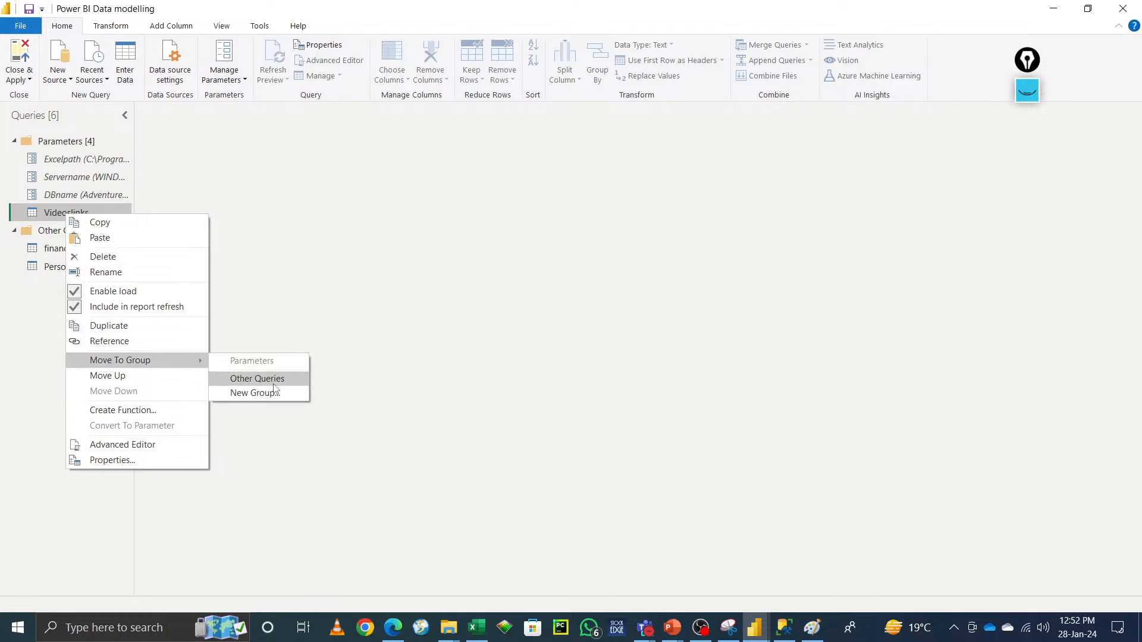
pyautogui.click(252, 379)
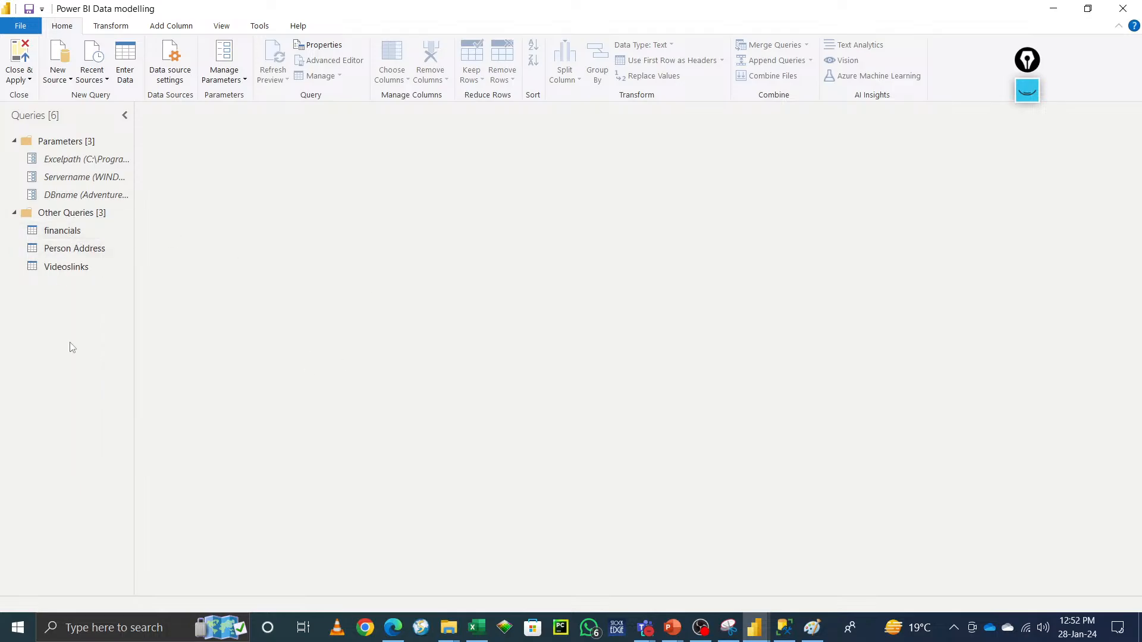
pyautogui.hotkey('ctrl', 's')
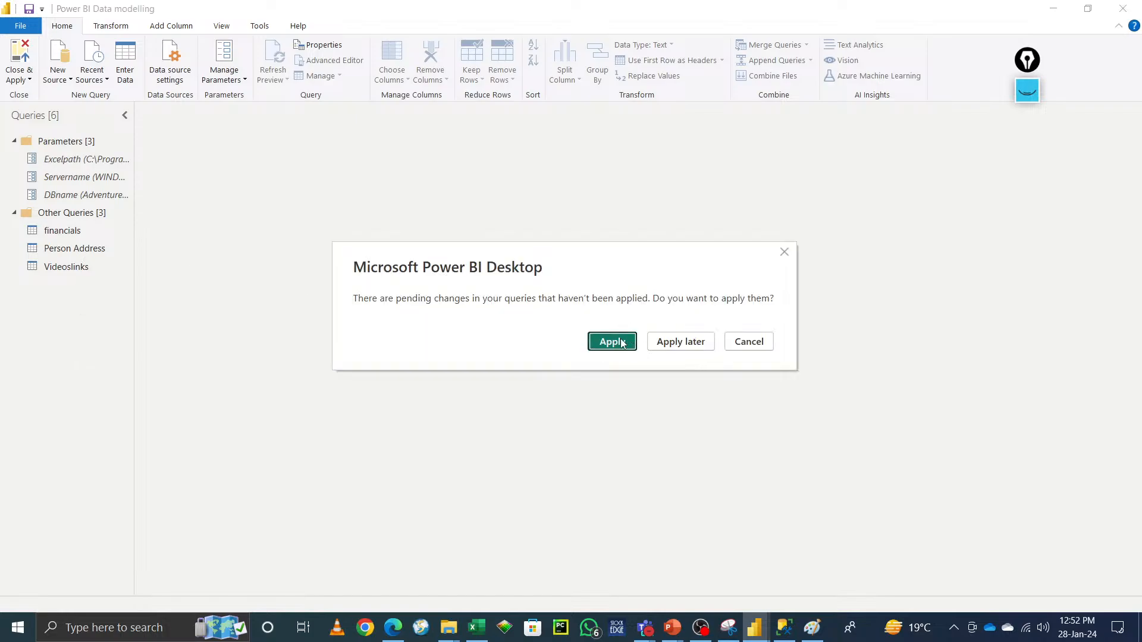
pyautogui.click(613, 342)
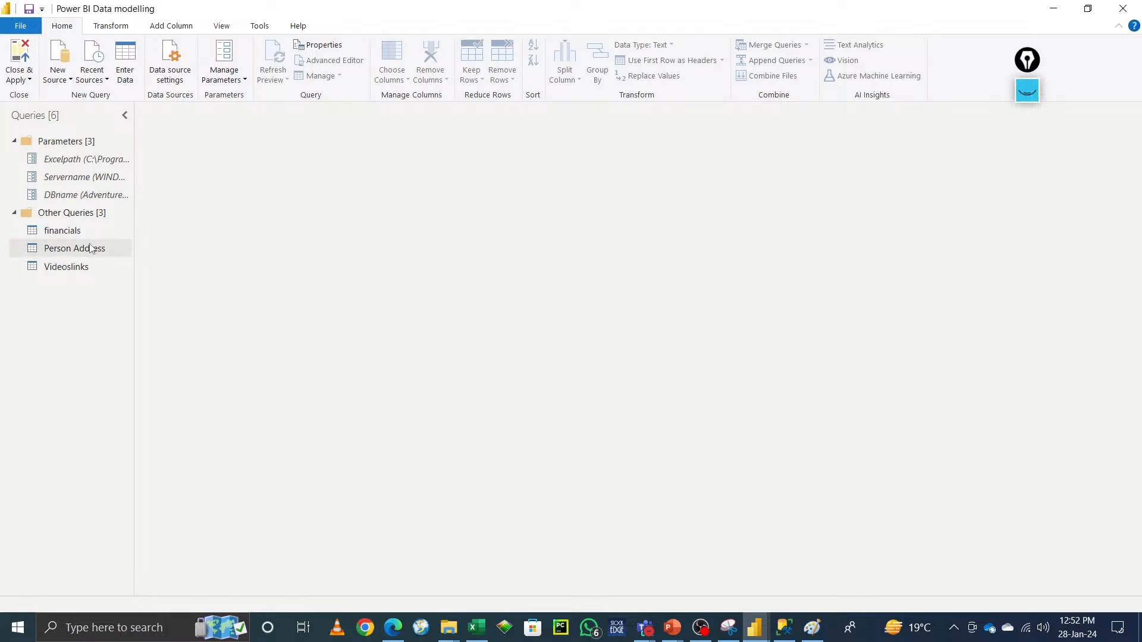
# Step: Open the financials query to preview its data
pyautogui.click(70, 233)
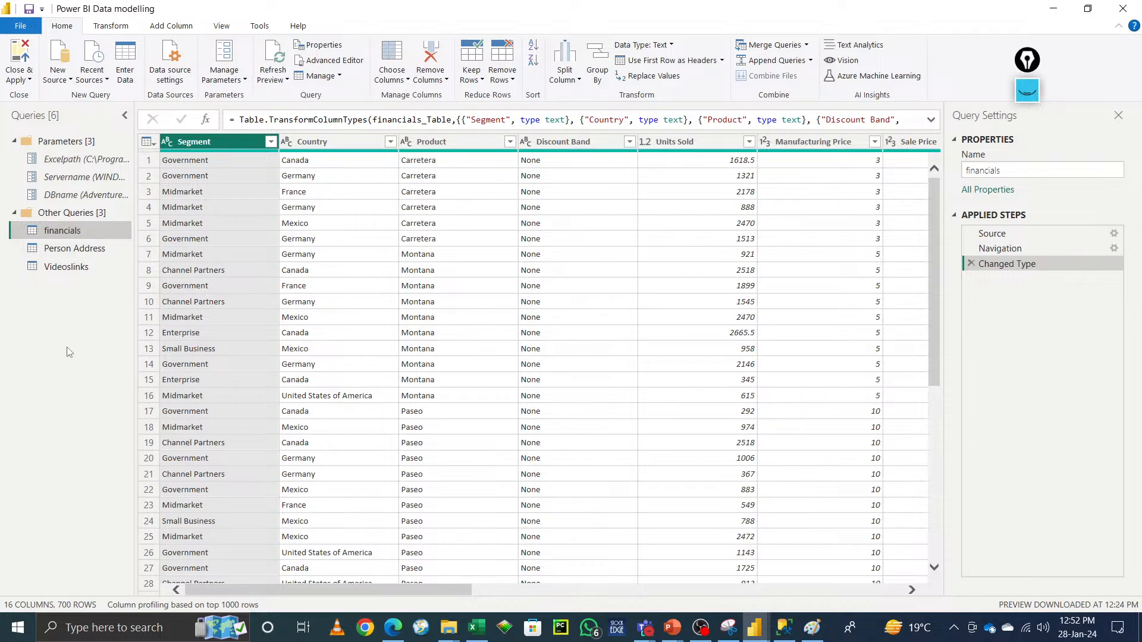
pyautogui.rightClick(48, 326)
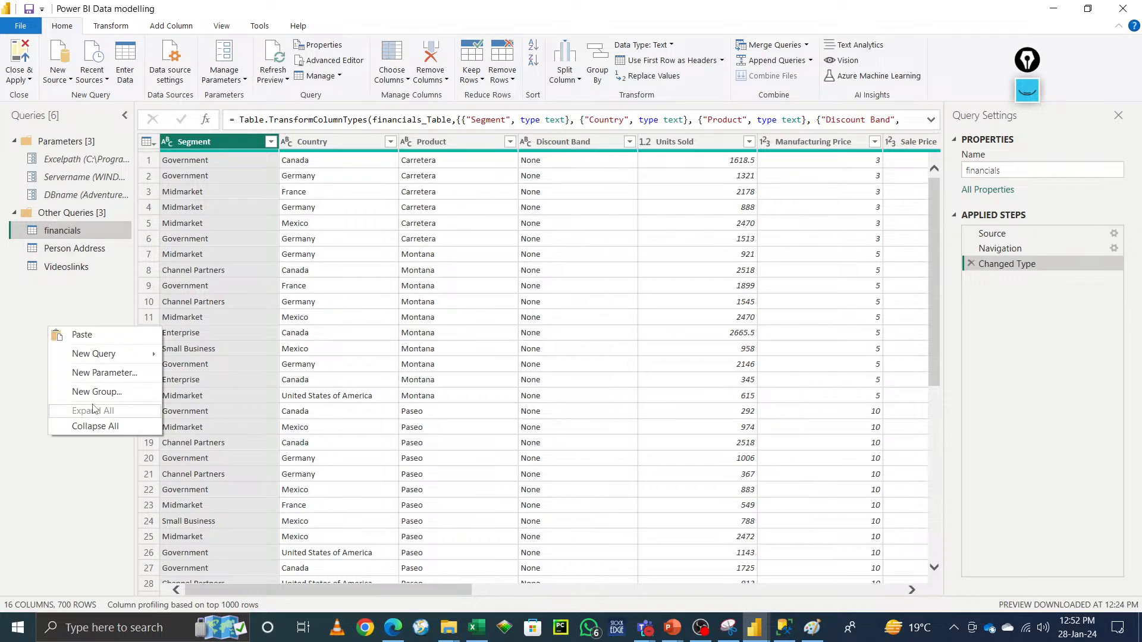
pyautogui.moveTo(116, 355)
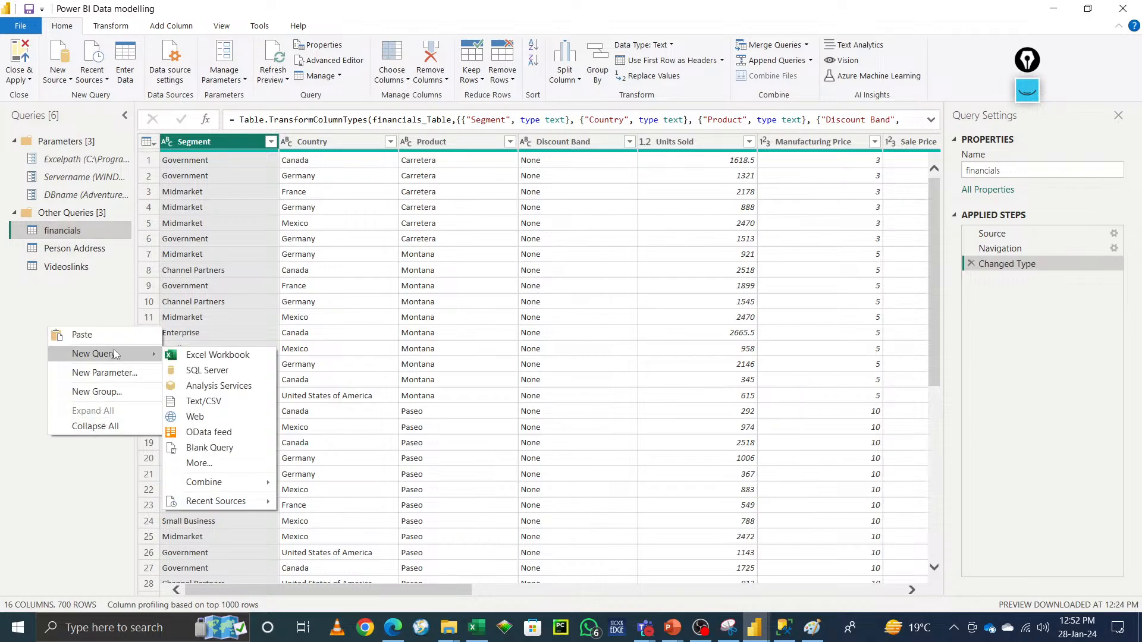
pyautogui.click(5, 389)
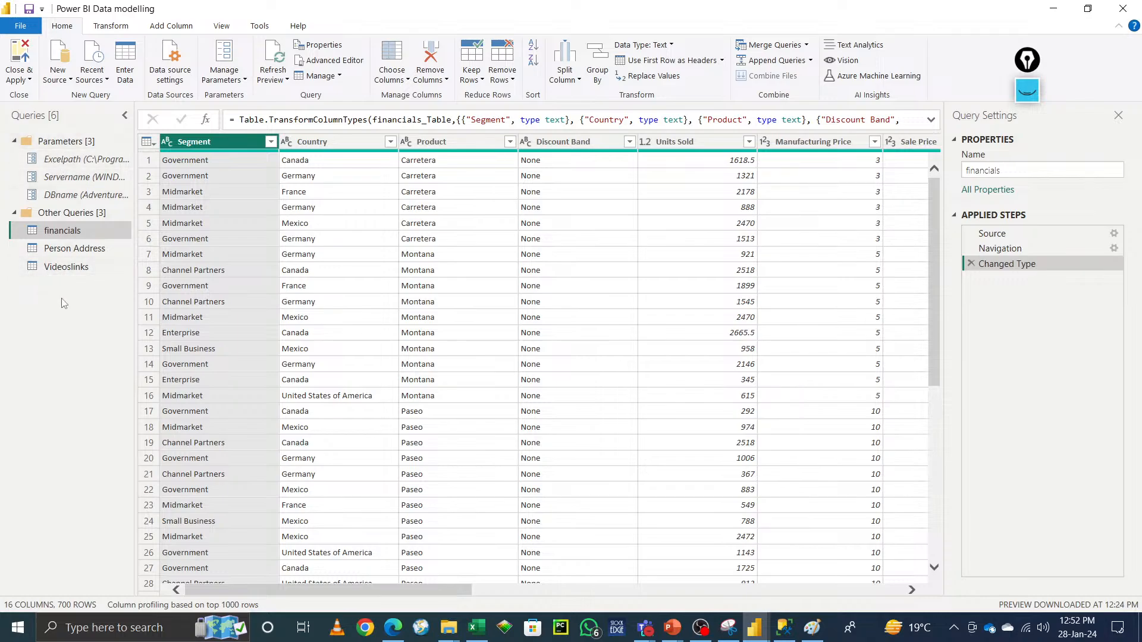
# Step: Disable load for the Videoslinks and Person Address queries, continuing past the data loss warnings
pyautogui.rightClick(76, 269)
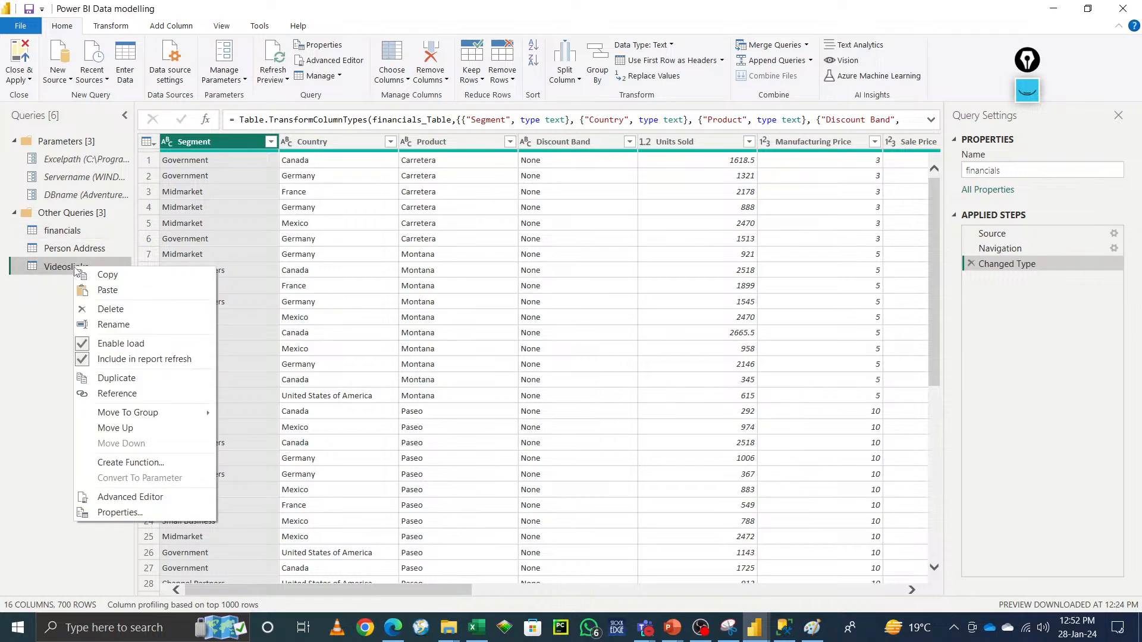
pyautogui.click(85, 346)
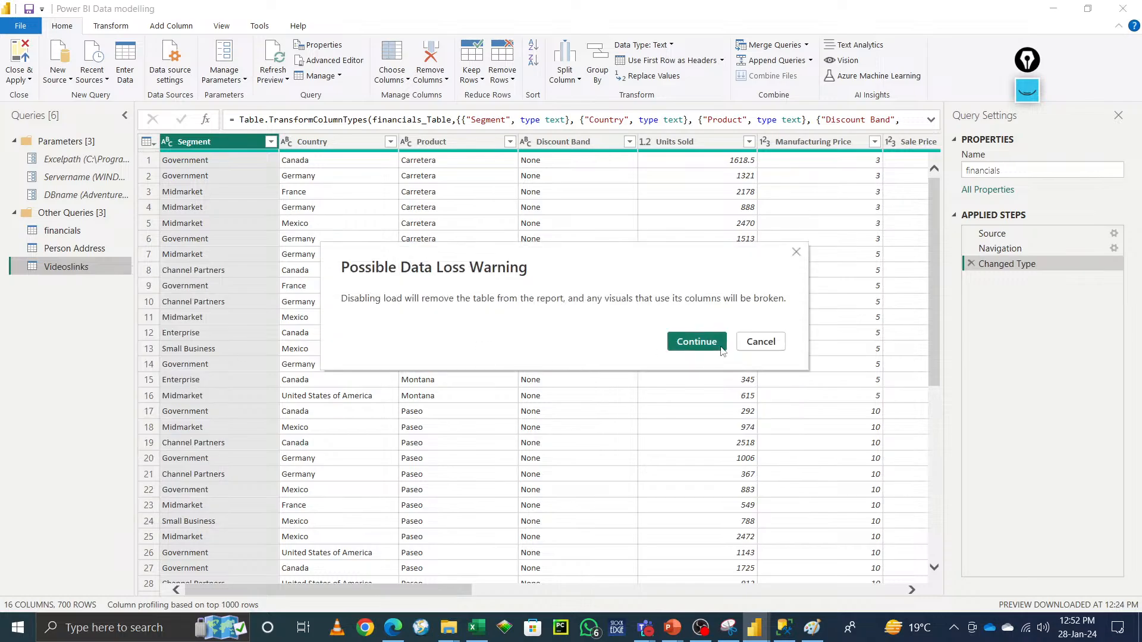
pyautogui.click(704, 344)
pyautogui.rightClick(72, 249)
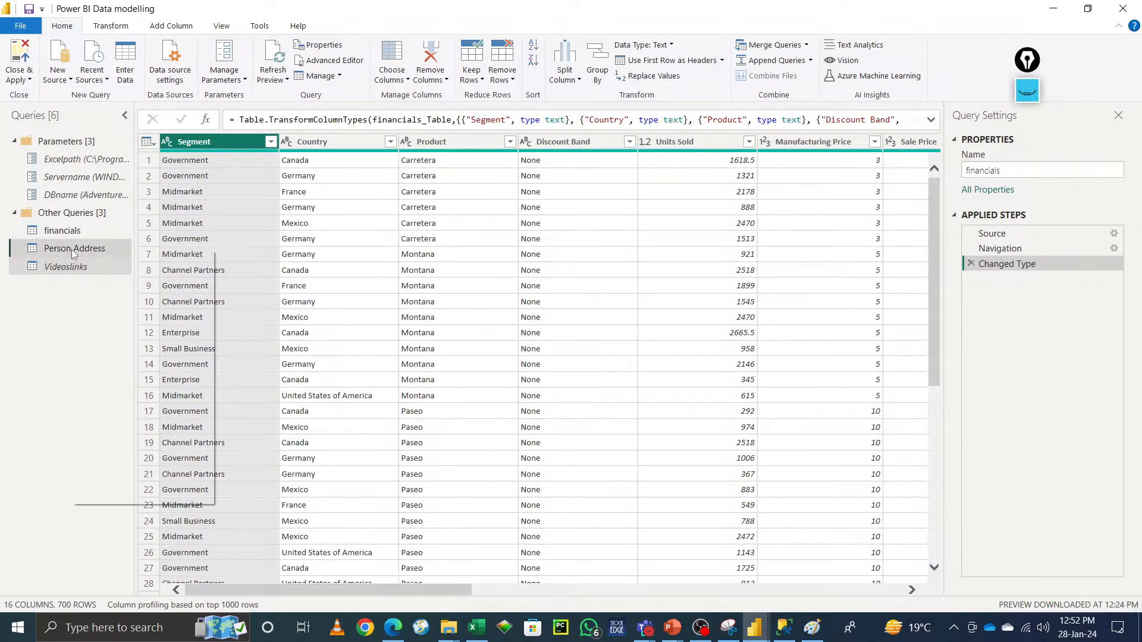
pyautogui.click(87, 330)
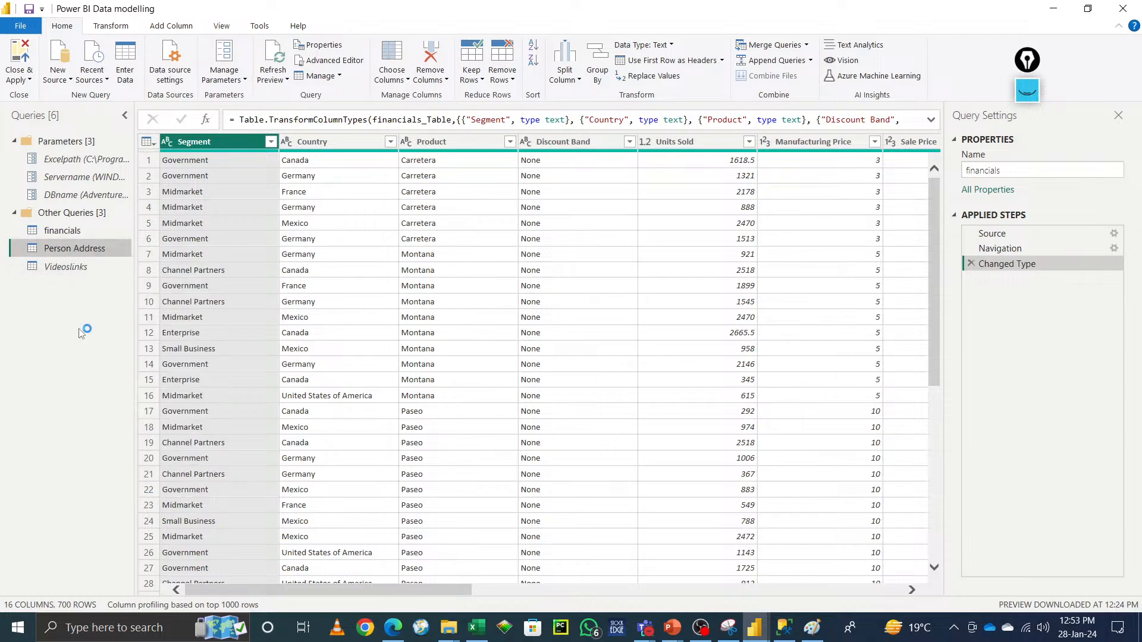
pyautogui.click(694, 344)
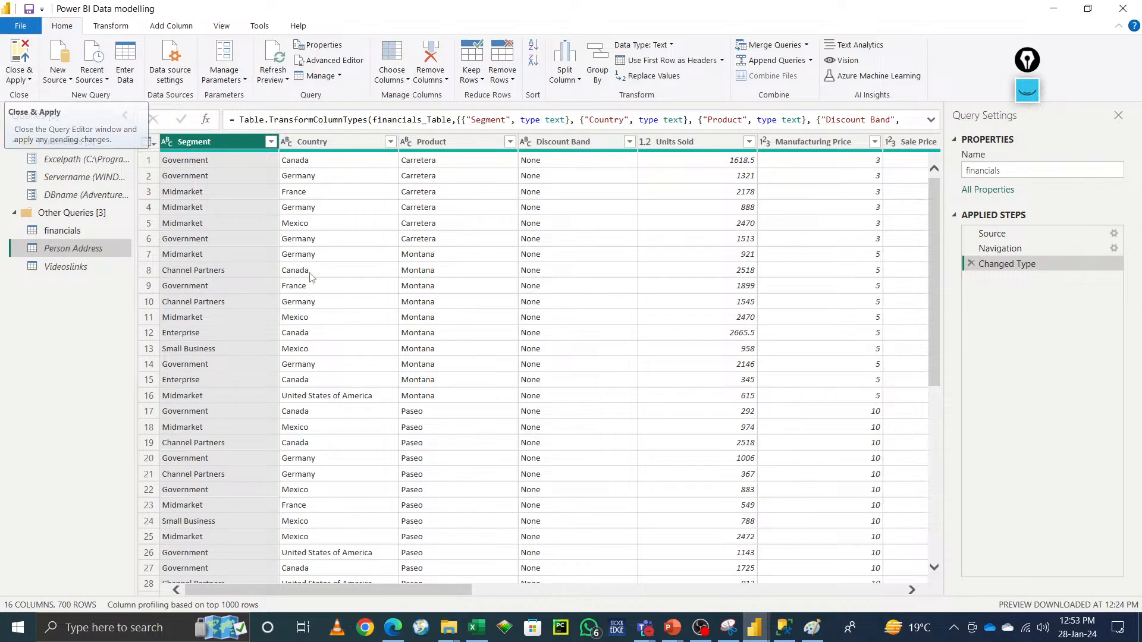
# Step: Switch to the Teams meeting window, toggle the microphone, and minimise the meeting window
pyautogui.moveTo(645, 636)
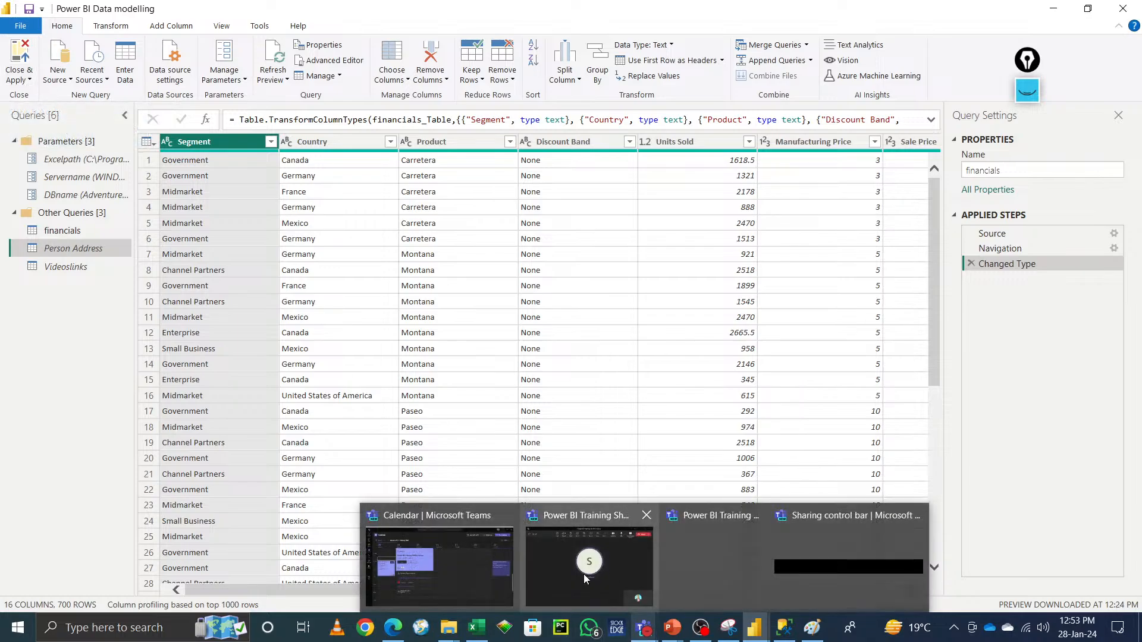
pyautogui.click(589, 559)
pyautogui.click(768, 84)
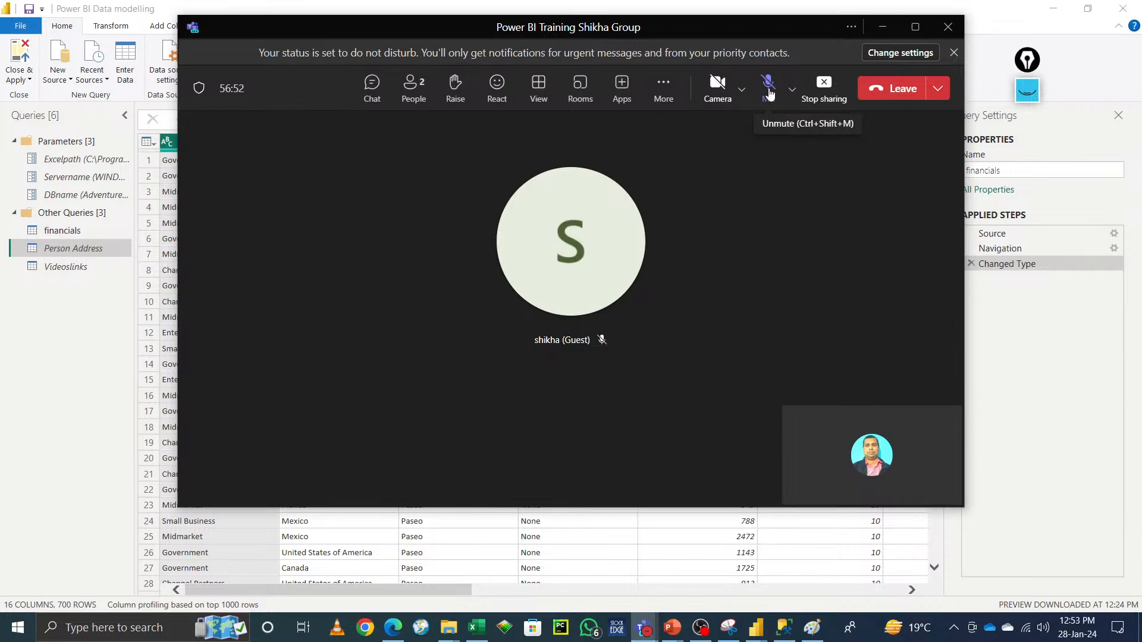
pyautogui.click(885, 28)
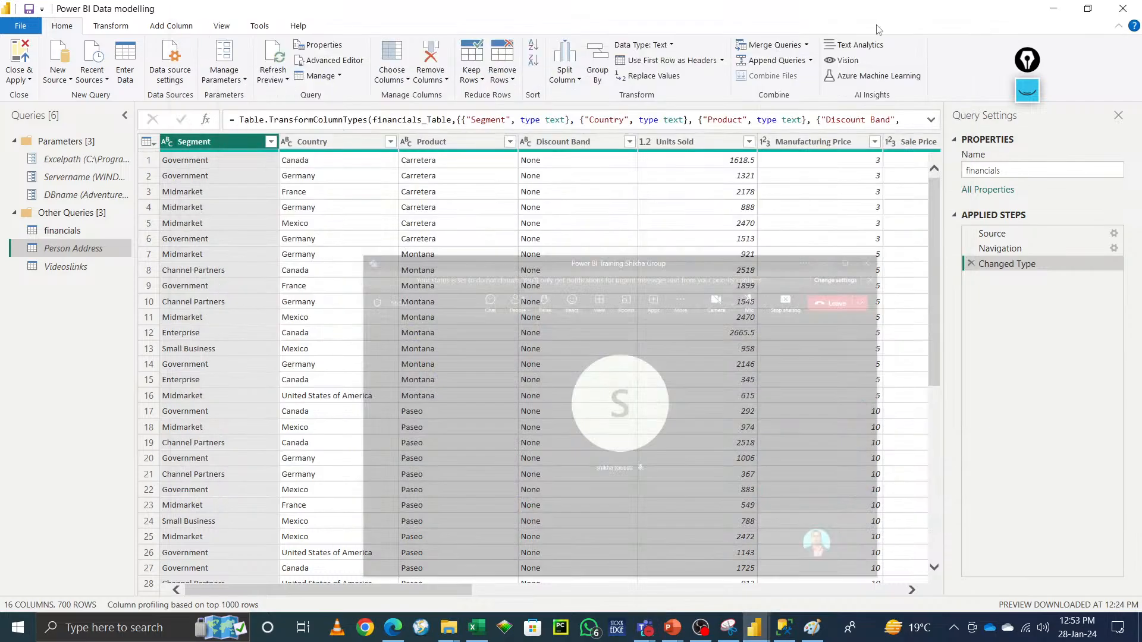
# Step: Close the Power Query Editor and apply the query changes
pyautogui.click(26, 83)
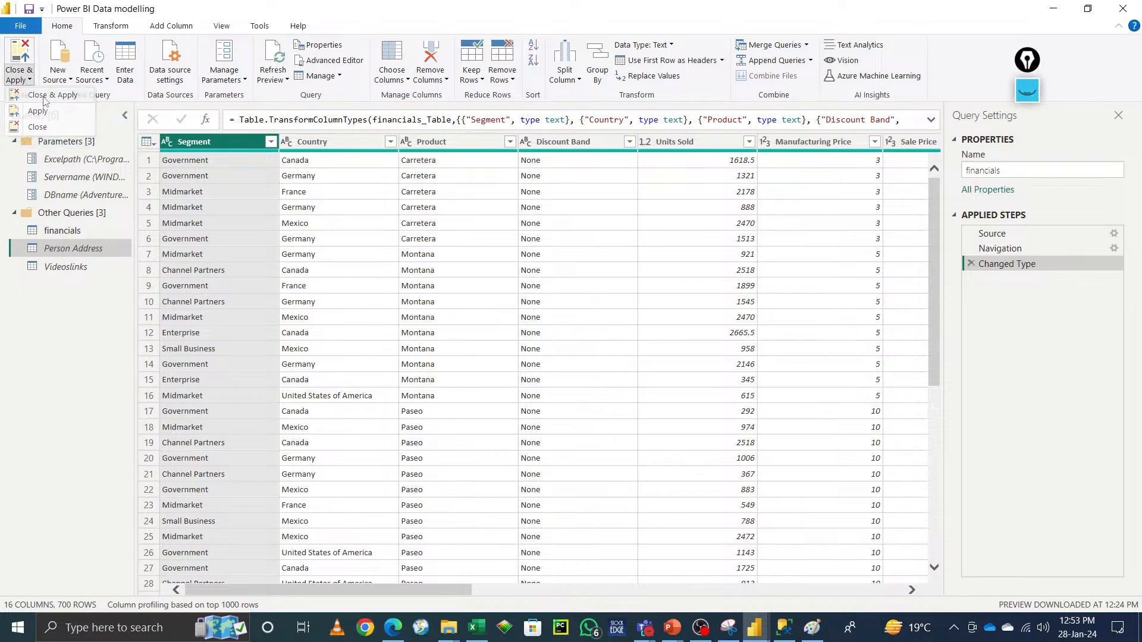
pyautogui.click(42, 96)
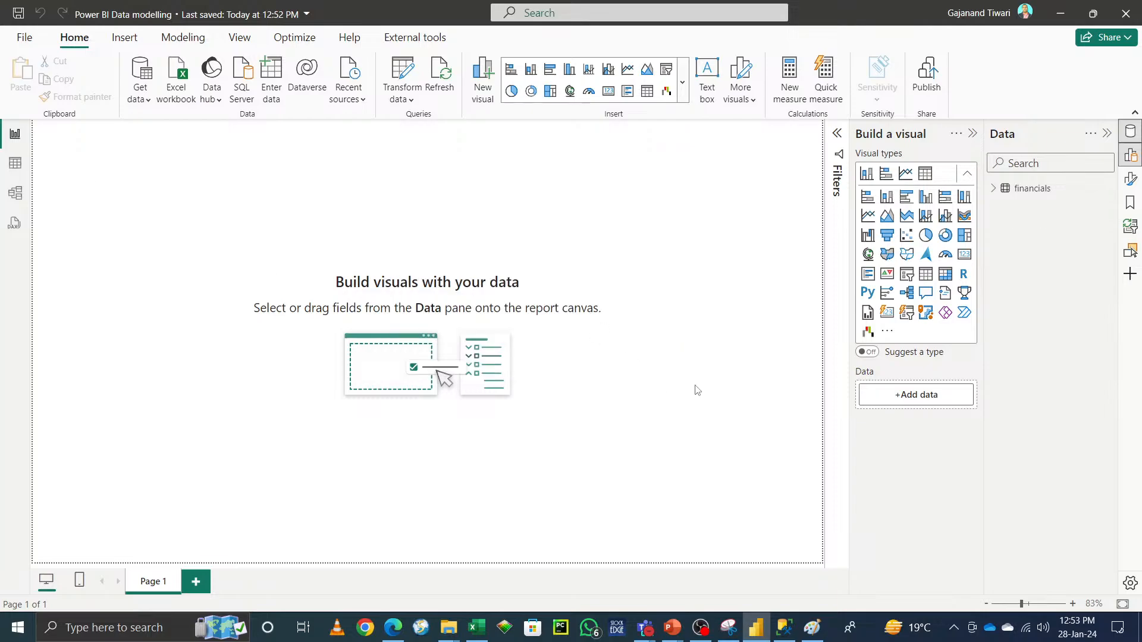
# Step: Check the financials table in the Data pane and reopen the Power Query Editor with Transform data
pyautogui.click(994, 191)
pyautogui.click(994, 190)
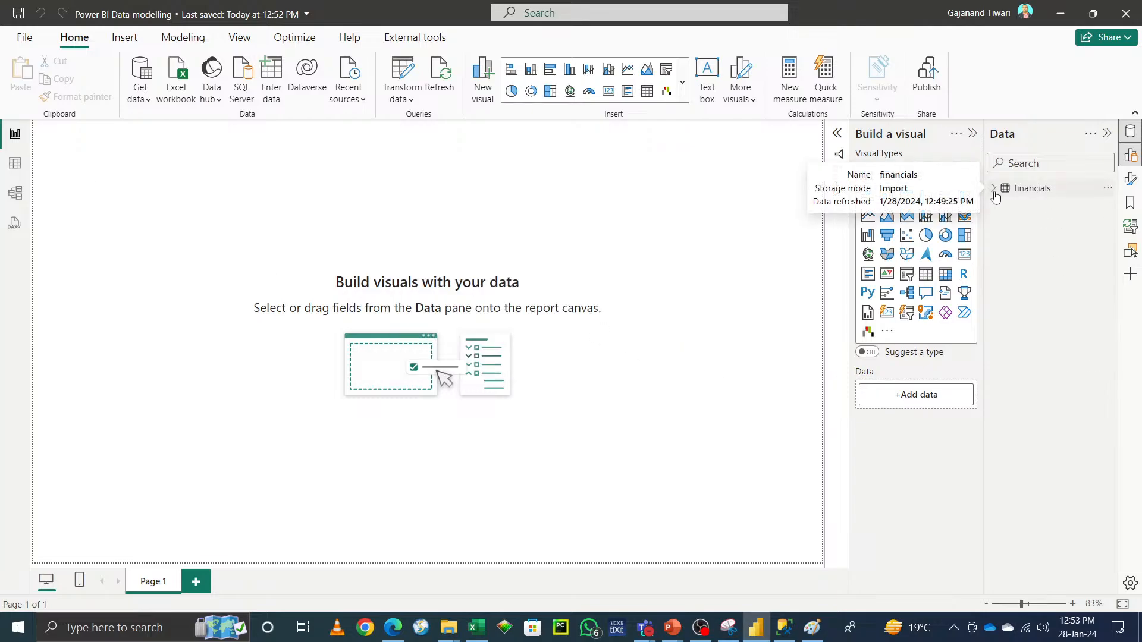
pyautogui.click(401, 72)
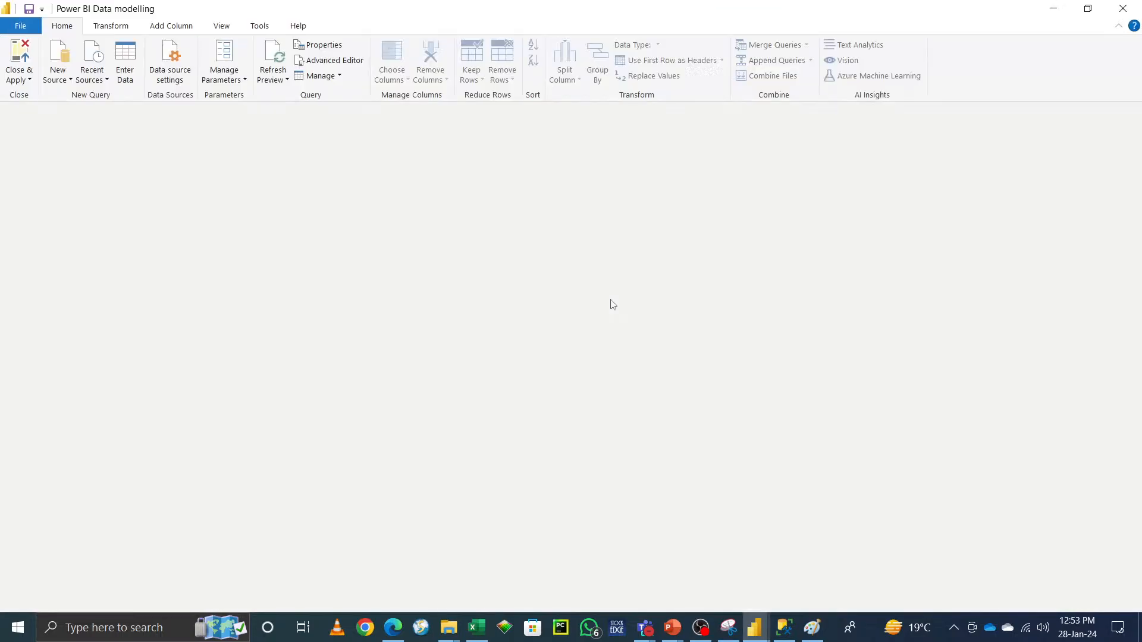
# Step: Switch to the Power BI Training meeting window in Teams
pyautogui.moveTo(644, 627)
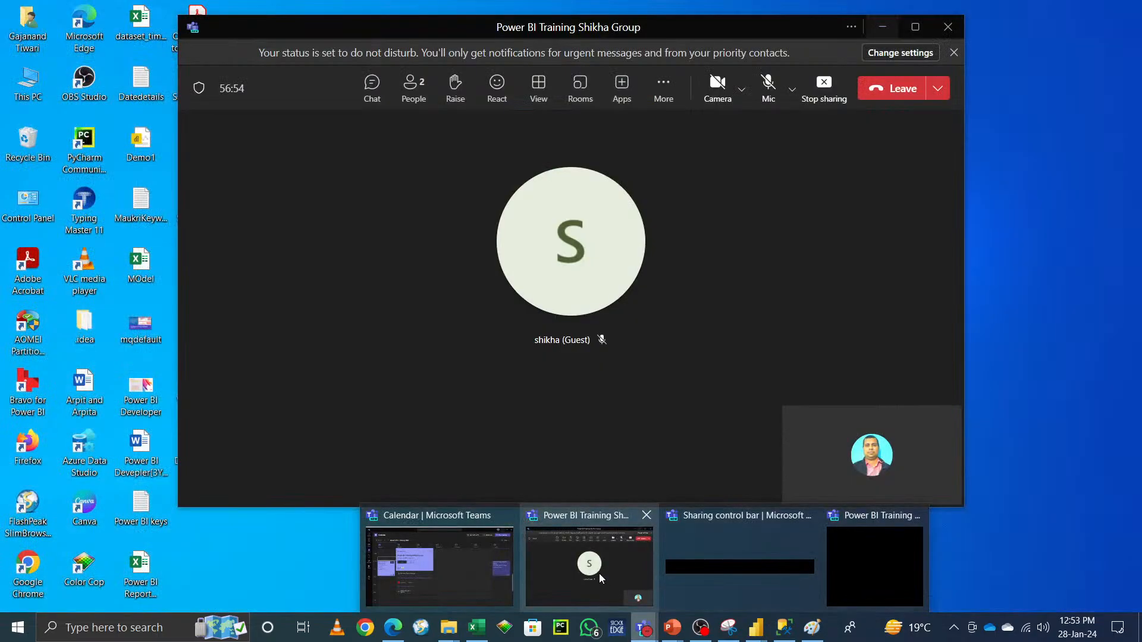
pyautogui.click(599, 573)
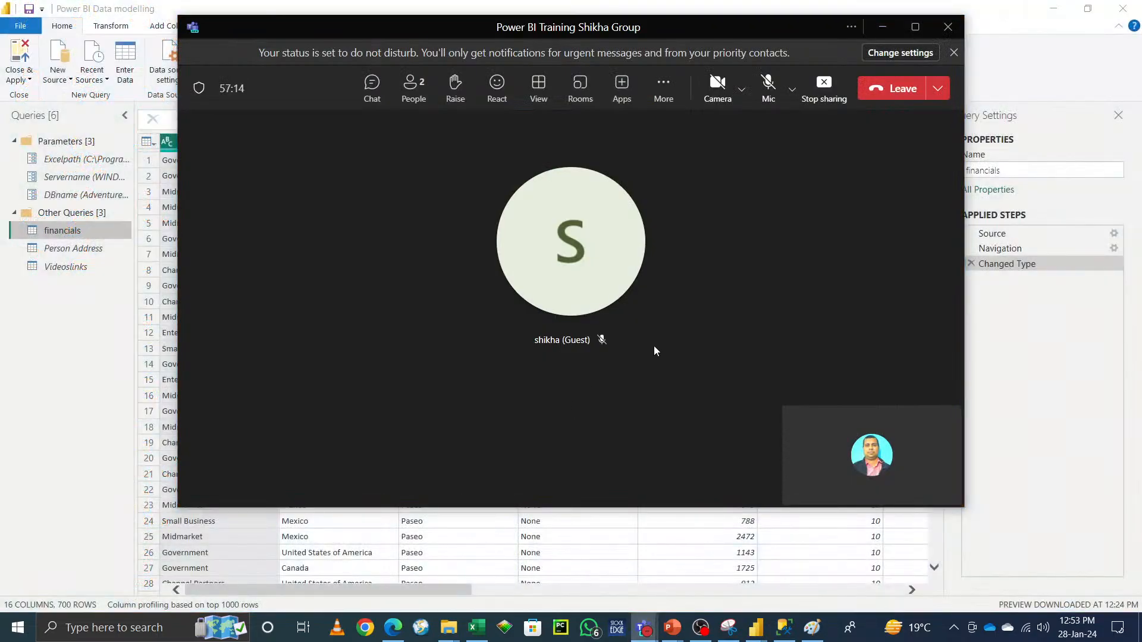
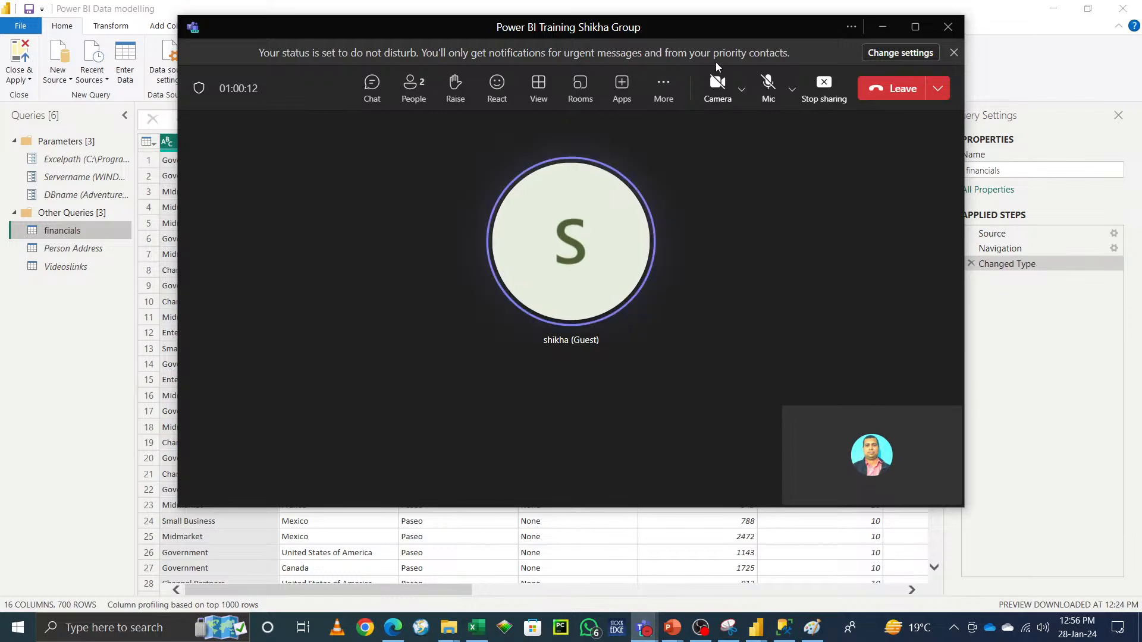
# Step: Toggle the microphone in the Teams meeting, then maximise and minimise the meeting window
pyautogui.click(768, 83)
pyautogui.click(916, 27)
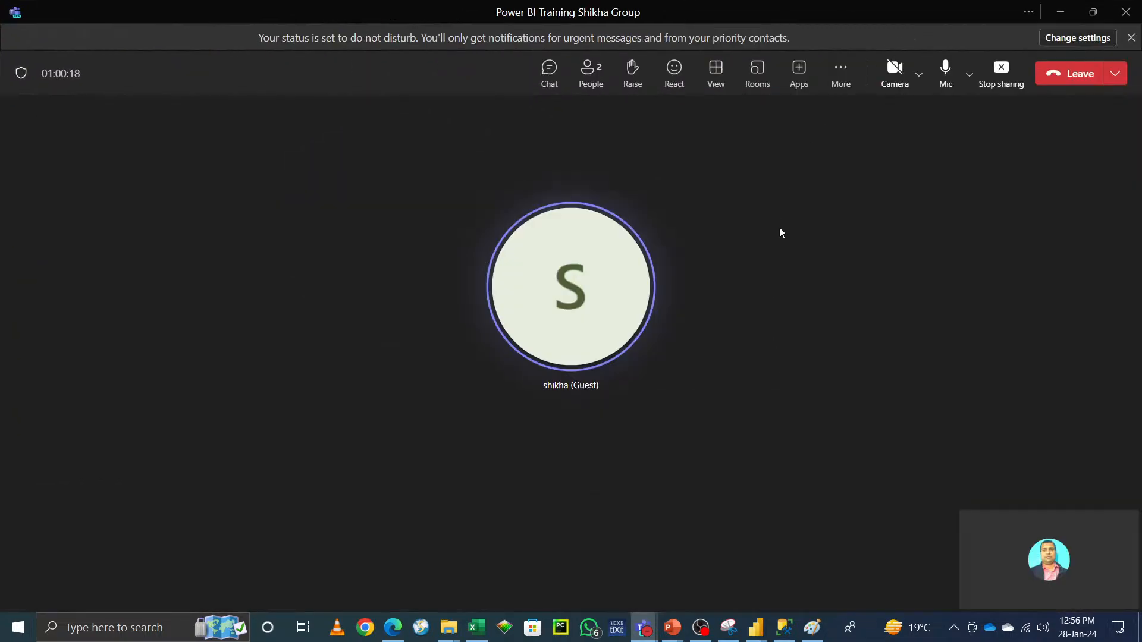
pyautogui.click(1059, 14)
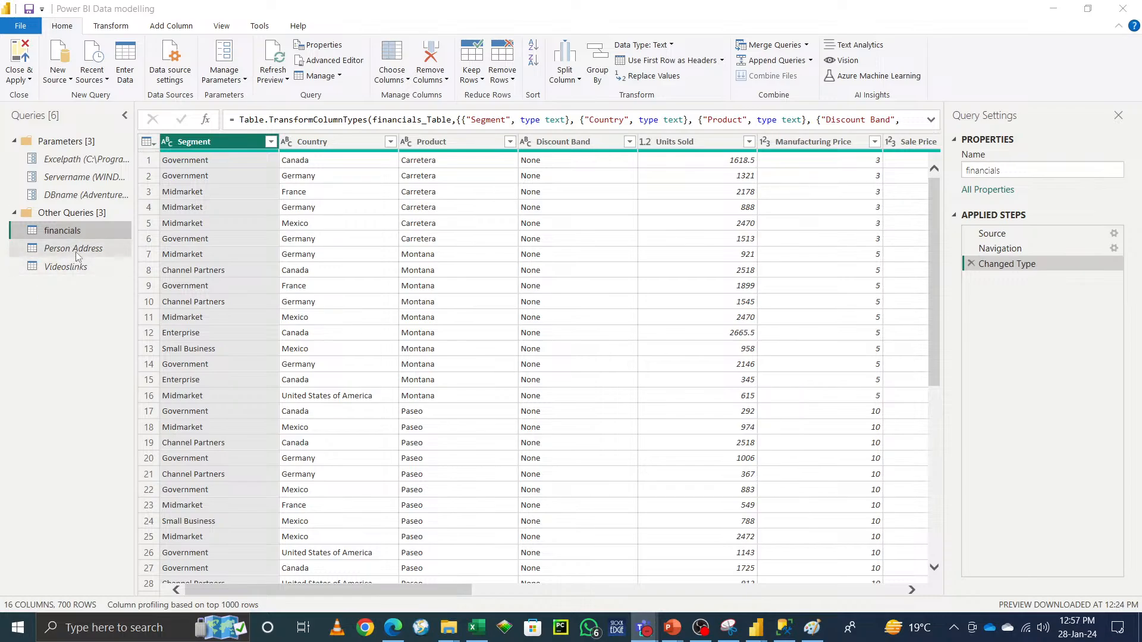
# Step: Enable load for the Person Address and Videoslinks queries in the Power Query Editor
pyautogui.click(1053, 9)
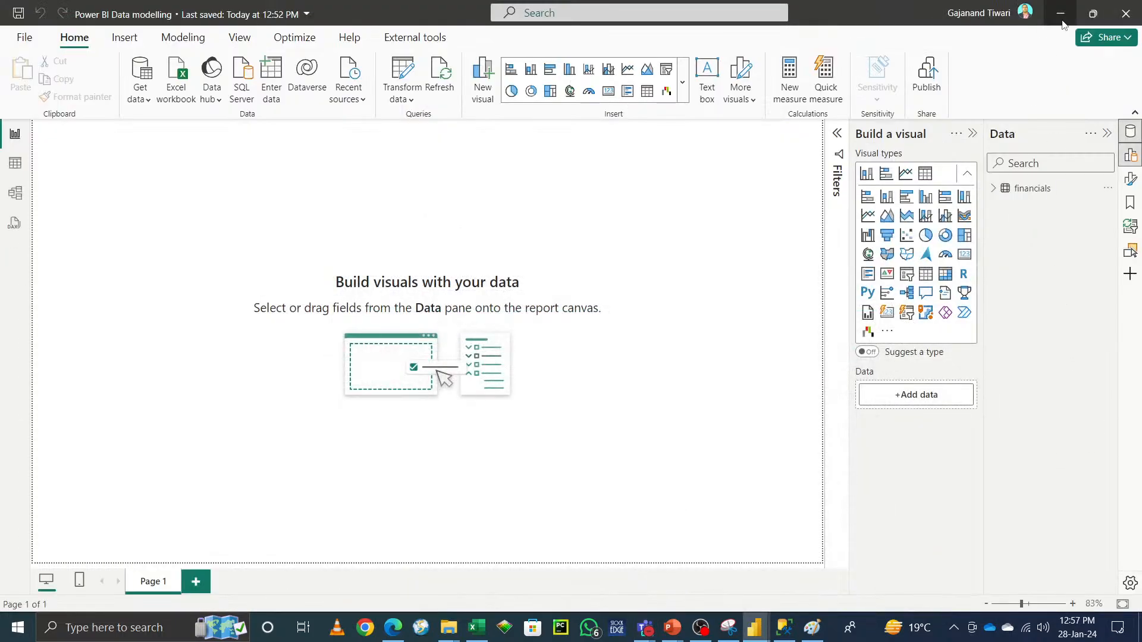
pyautogui.moveTo(758, 631)
pyautogui.click(829, 586)
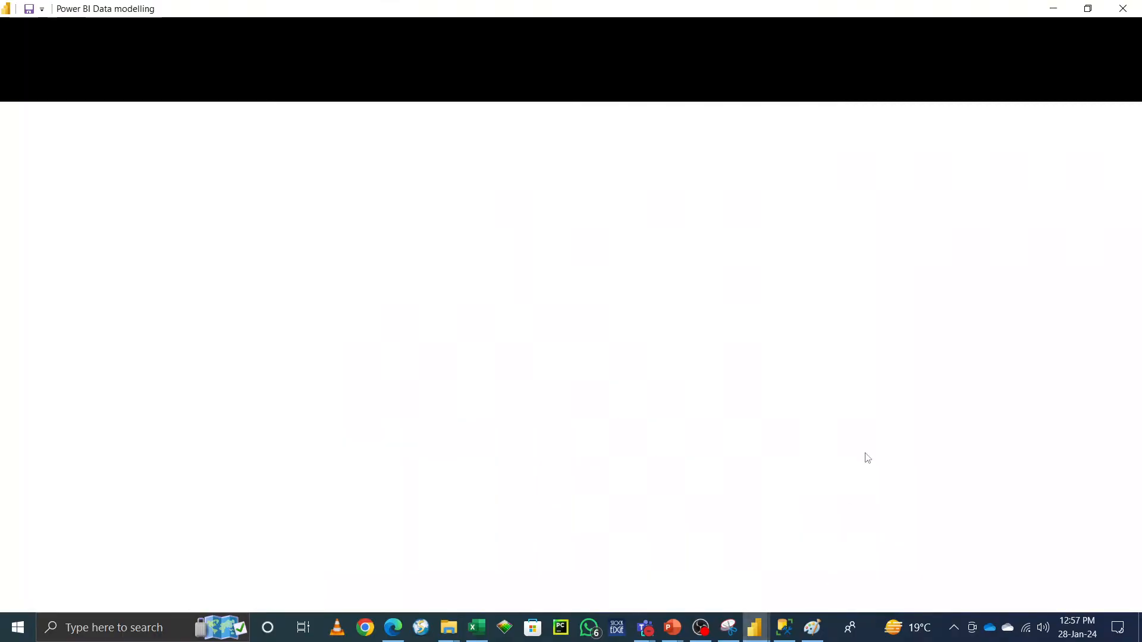
pyautogui.rightClick(80, 248)
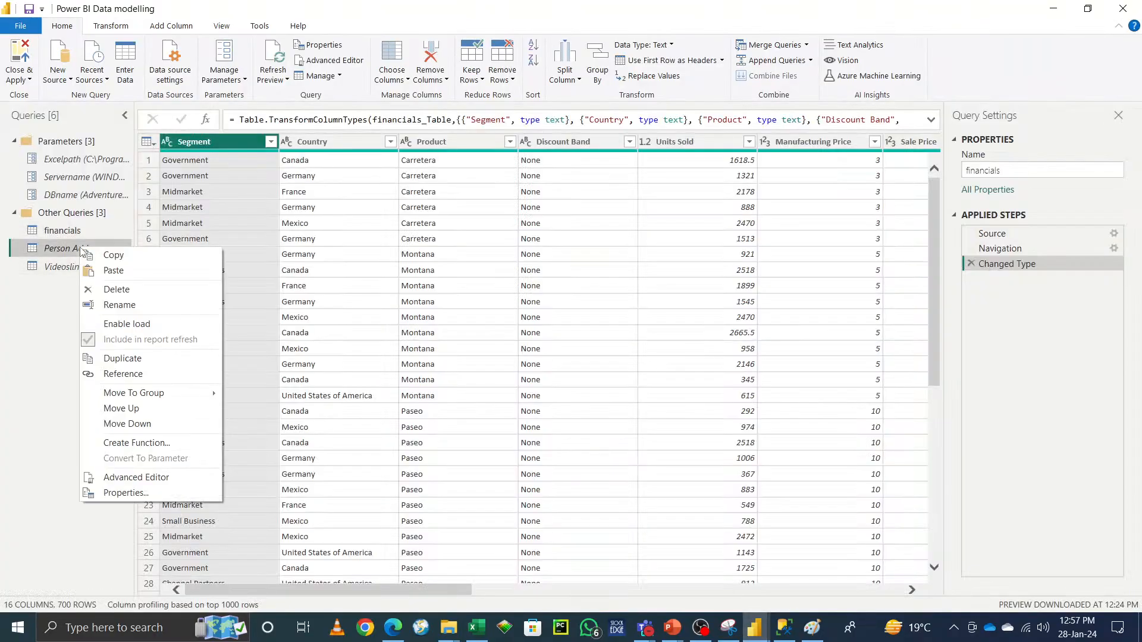
pyautogui.click(126, 324)
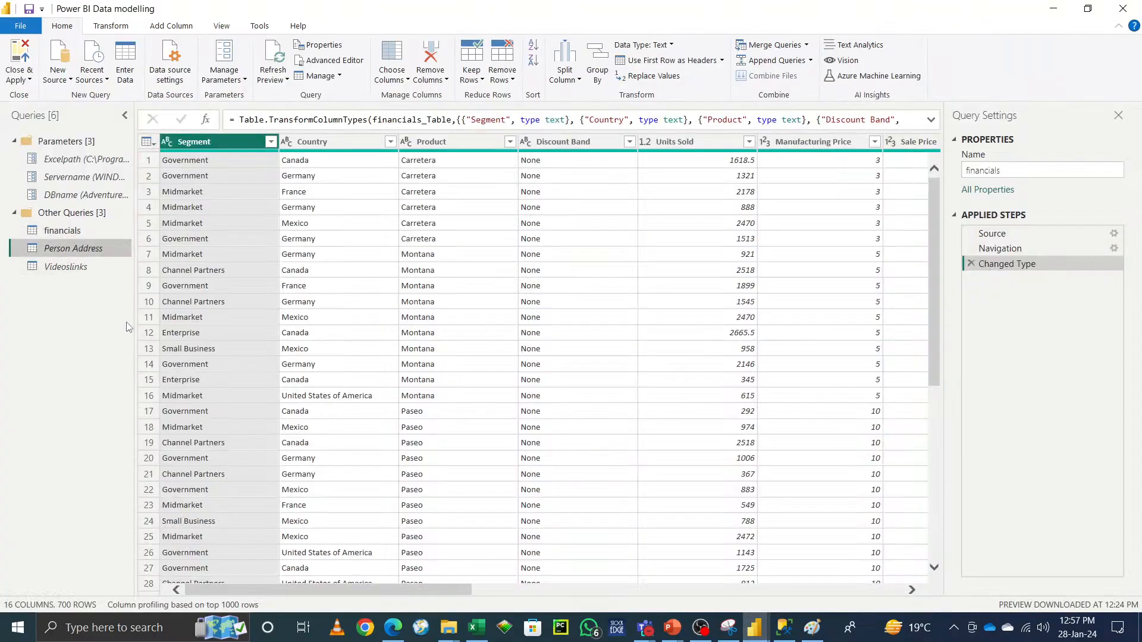
pyautogui.rightClick(63, 270)
pyautogui.click(107, 346)
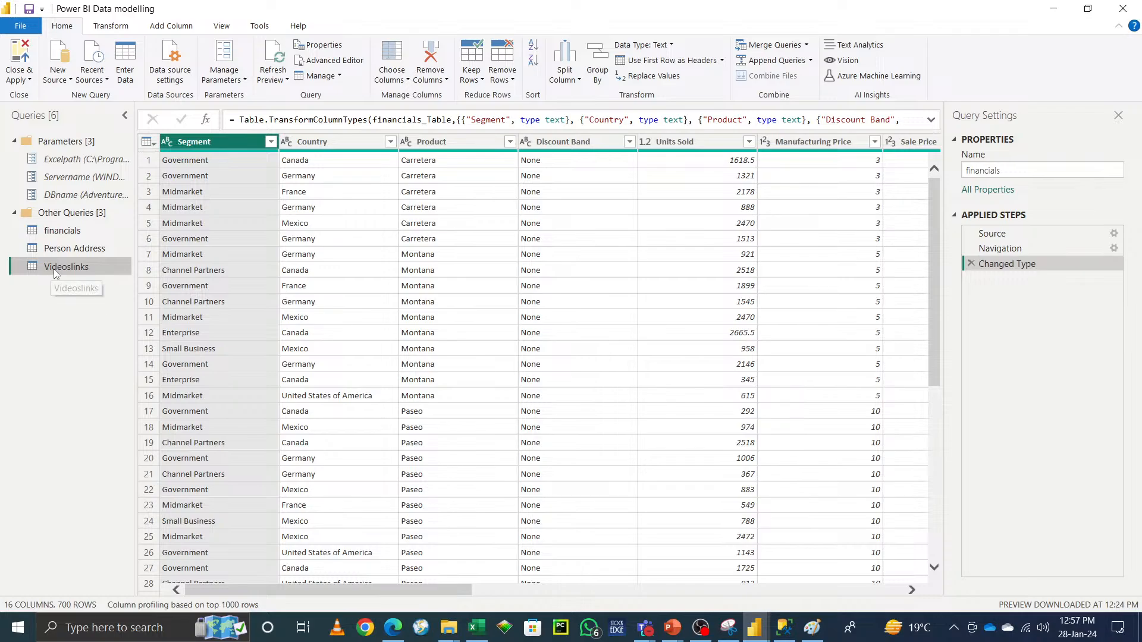
# Step: Apply the query changes and check the loaded tables in the report's Data pane
pyautogui.click(20, 79)
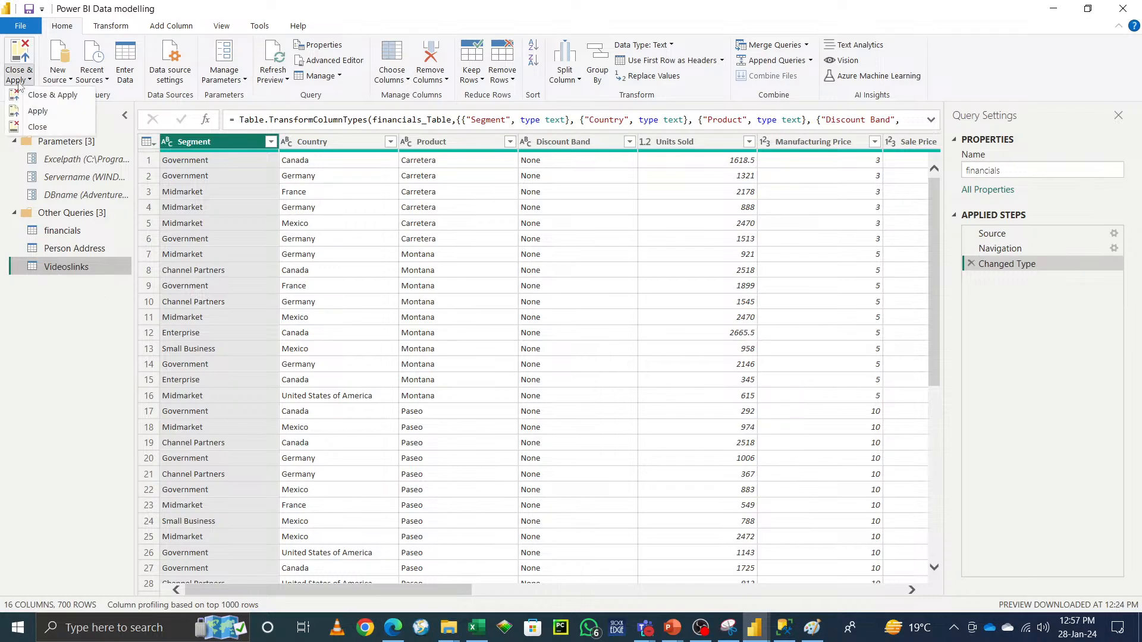
pyautogui.click(39, 111)
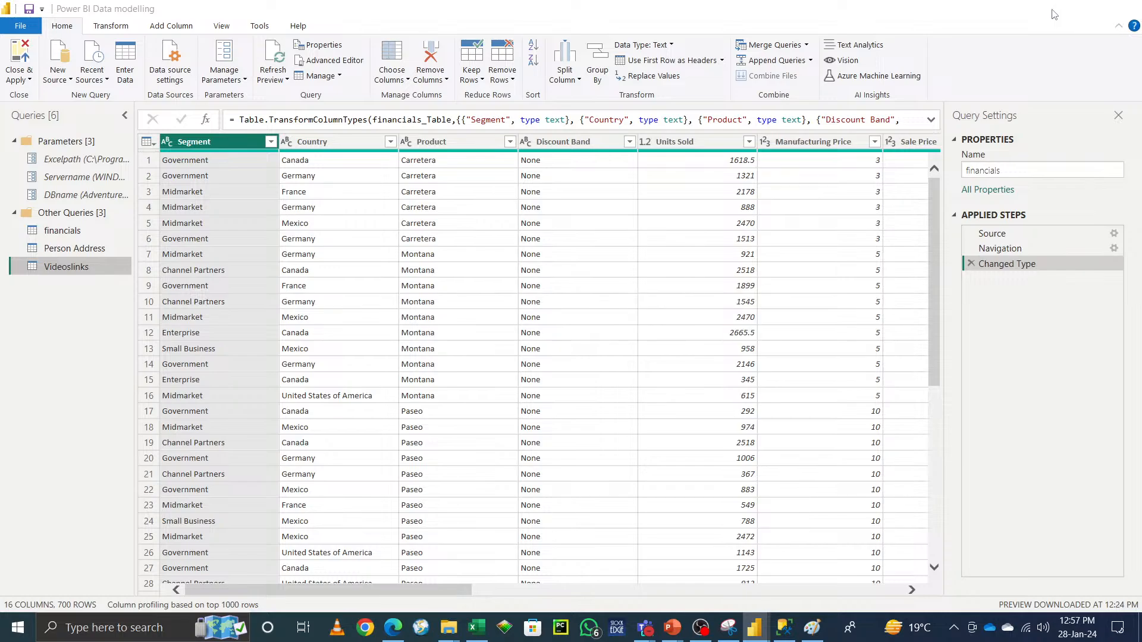
pyautogui.click(1122, 8)
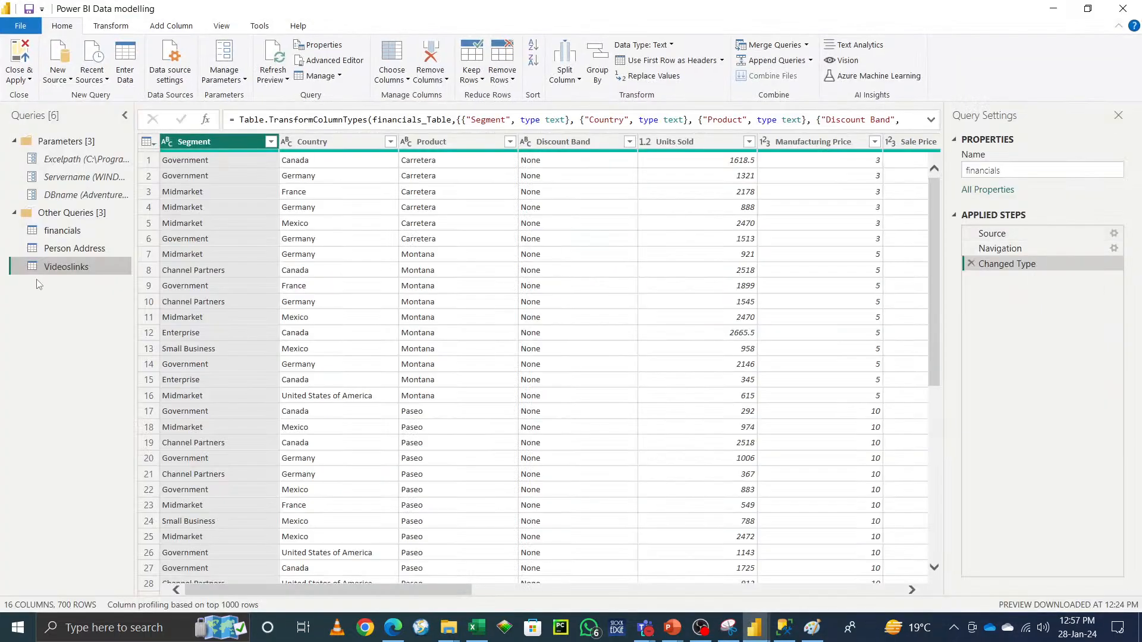
# Step: Disable load for the Videoslinks query, continuing past the data loss warning
pyautogui.rightClick(70, 267)
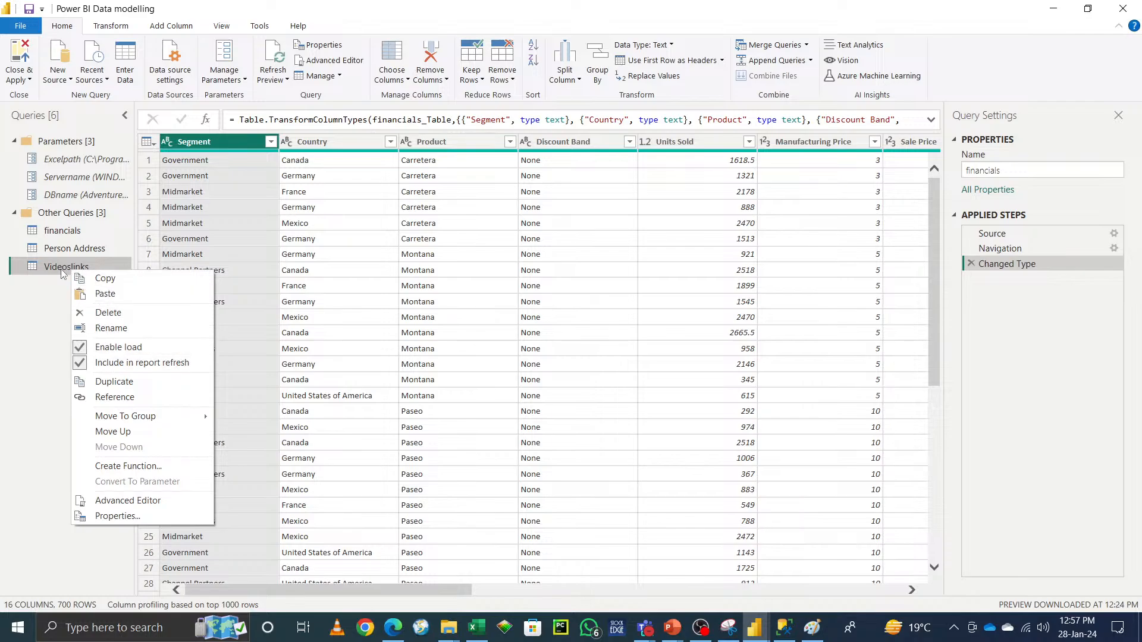
pyautogui.click(83, 351)
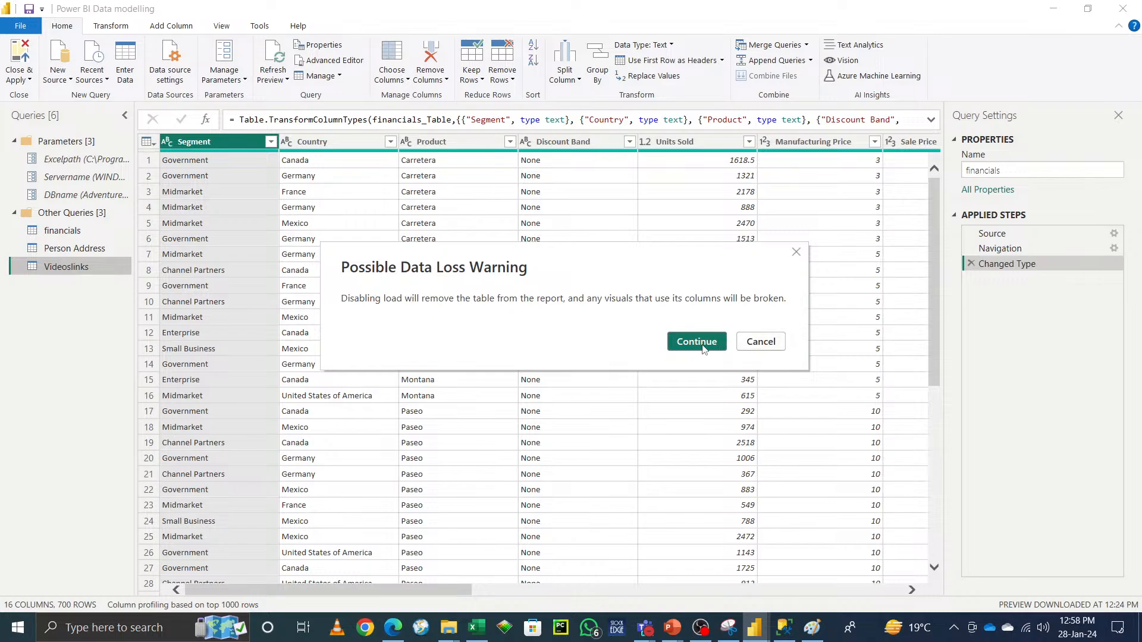
pyautogui.click(696, 342)
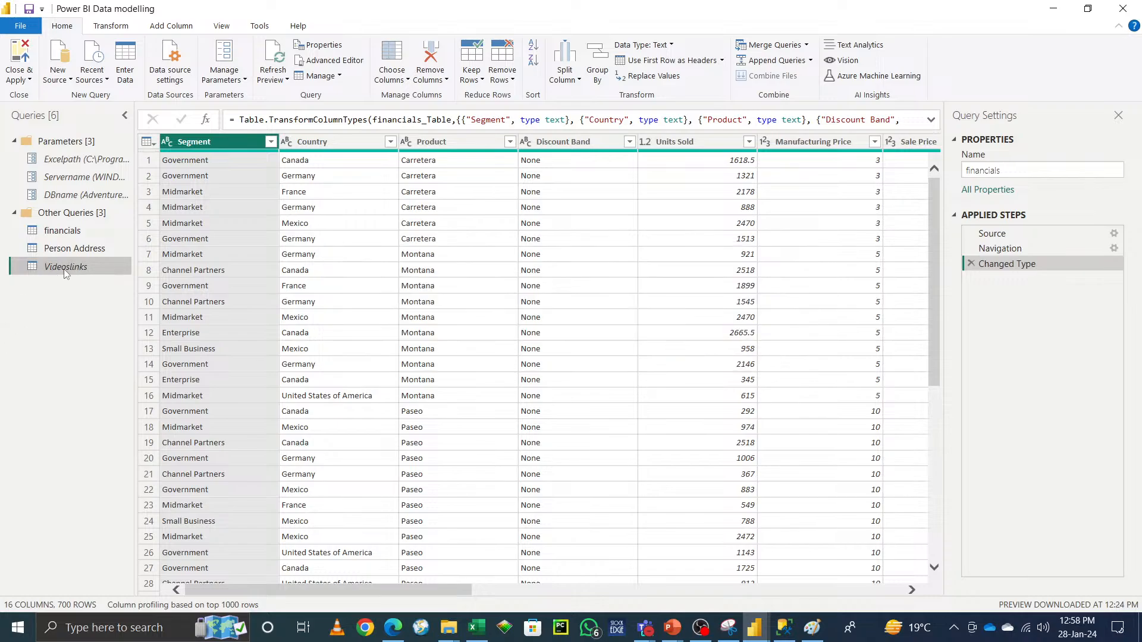
pyautogui.rightClick(66, 247)
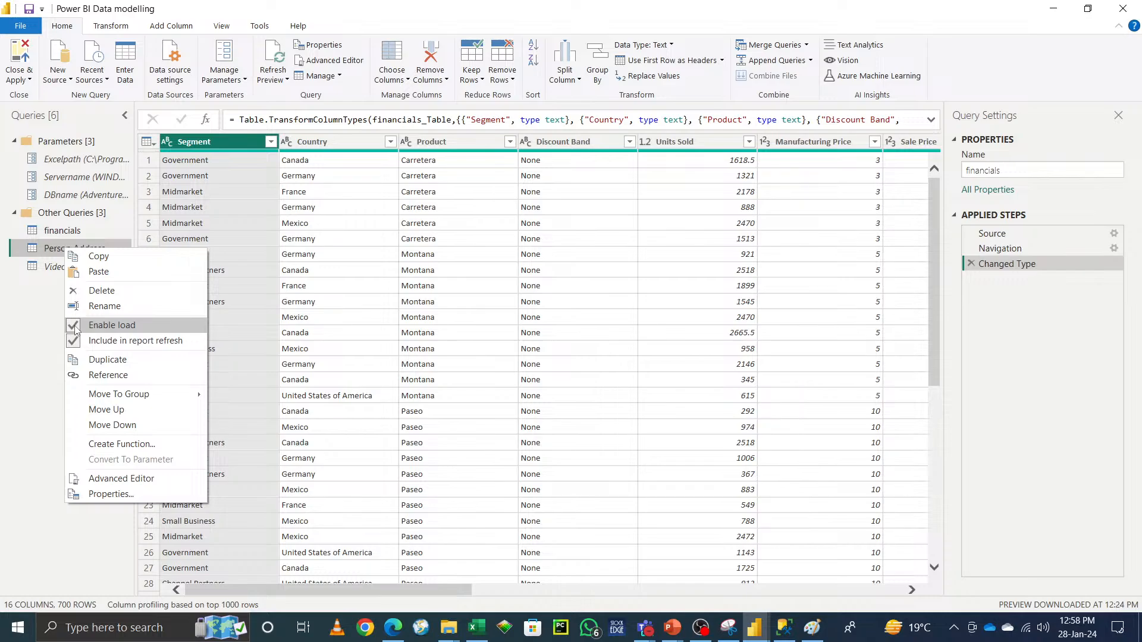
pyautogui.click(60, 266)
pyautogui.rightClick(60, 265)
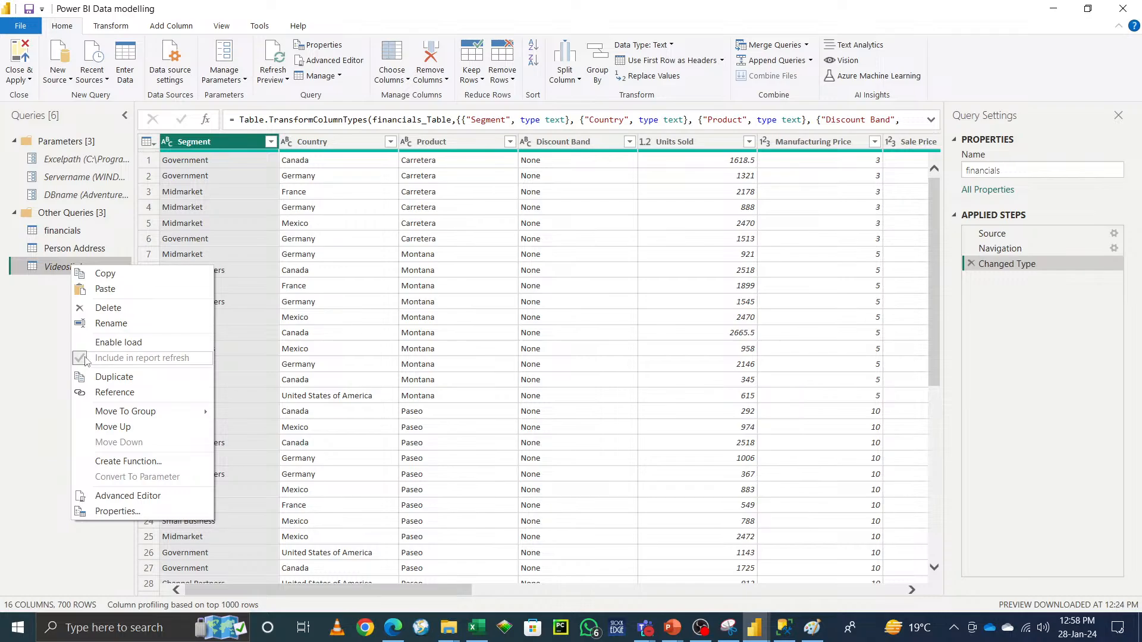
pyautogui.click(45, 338)
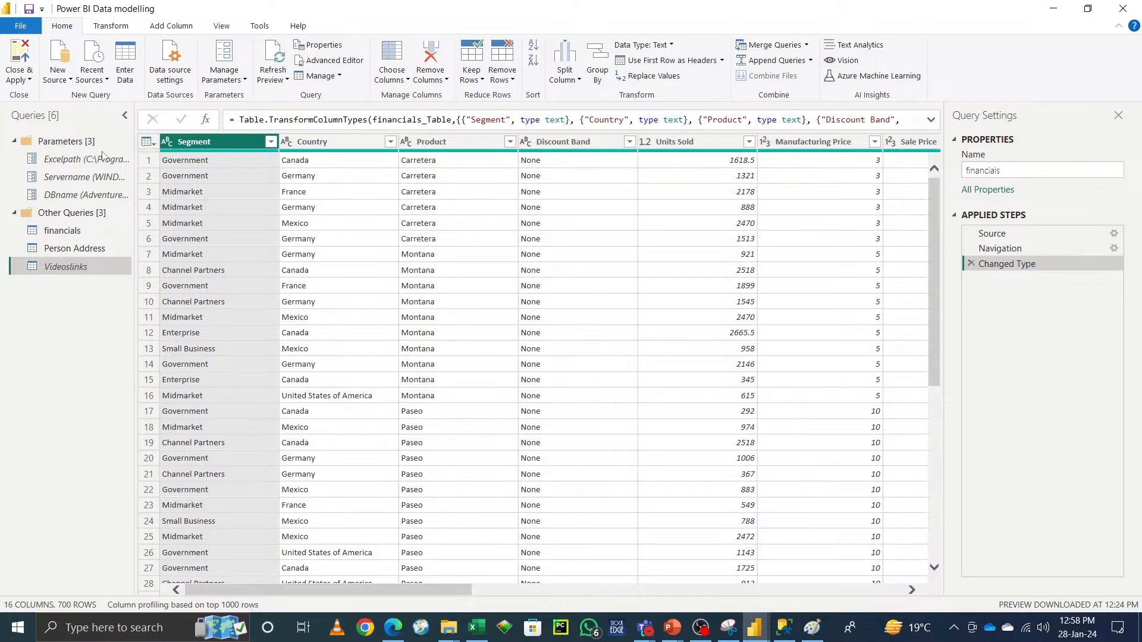
# Step: Close the editor applying the changes, then reopen the Power Query Editor with Transform data
pyautogui.click(20, 76)
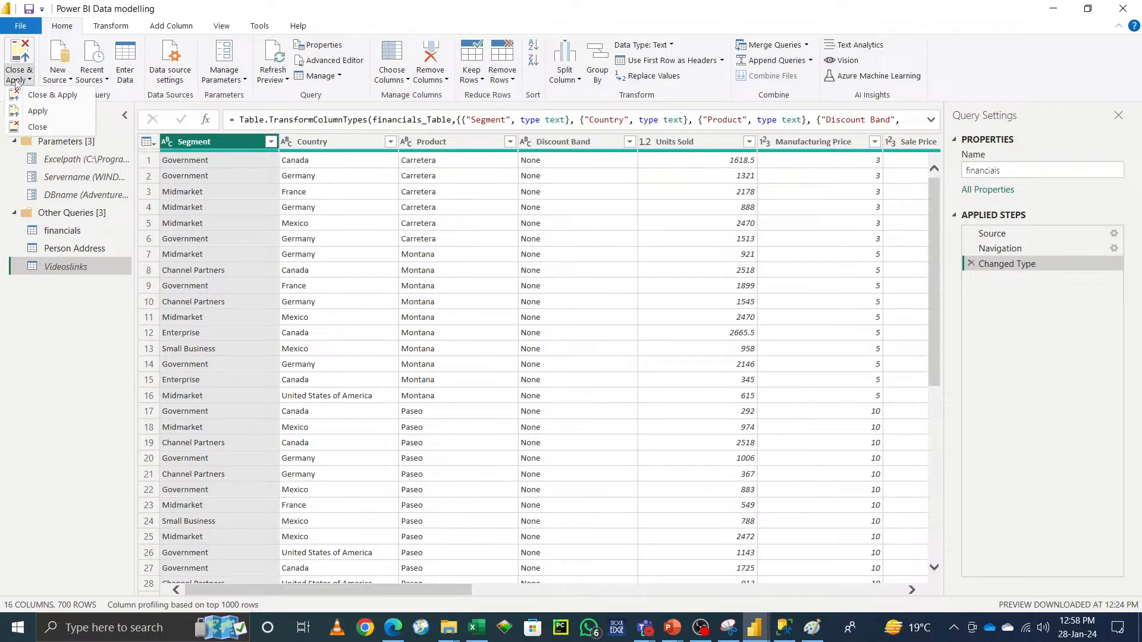
pyautogui.click(47, 98)
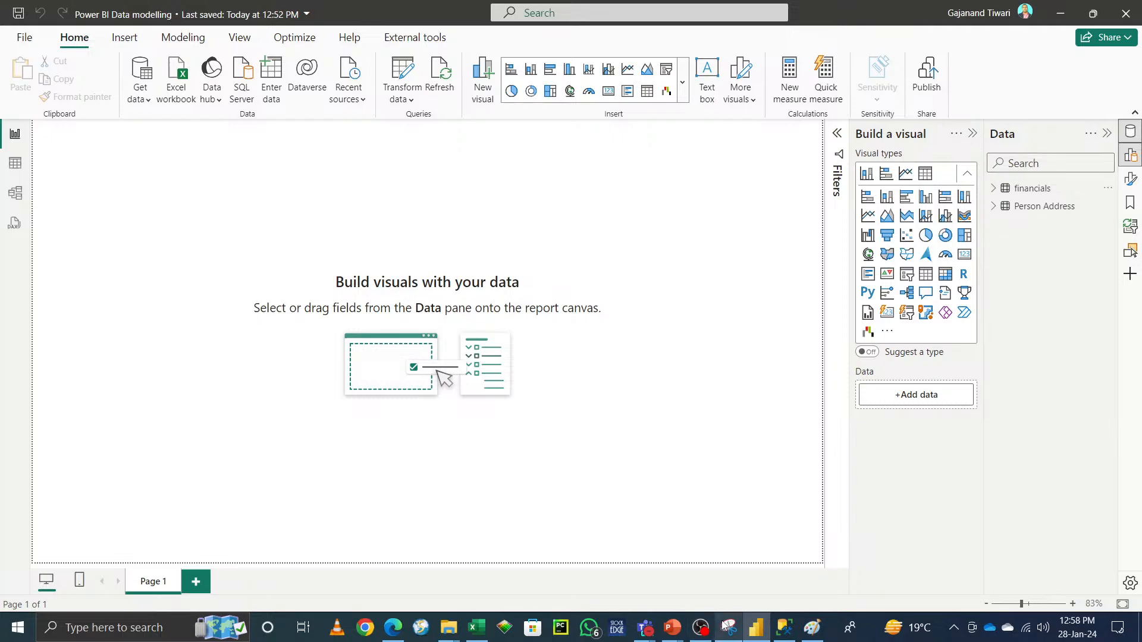
pyautogui.moveTo(725, 626)
pyautogui.moveTo(760, 631)
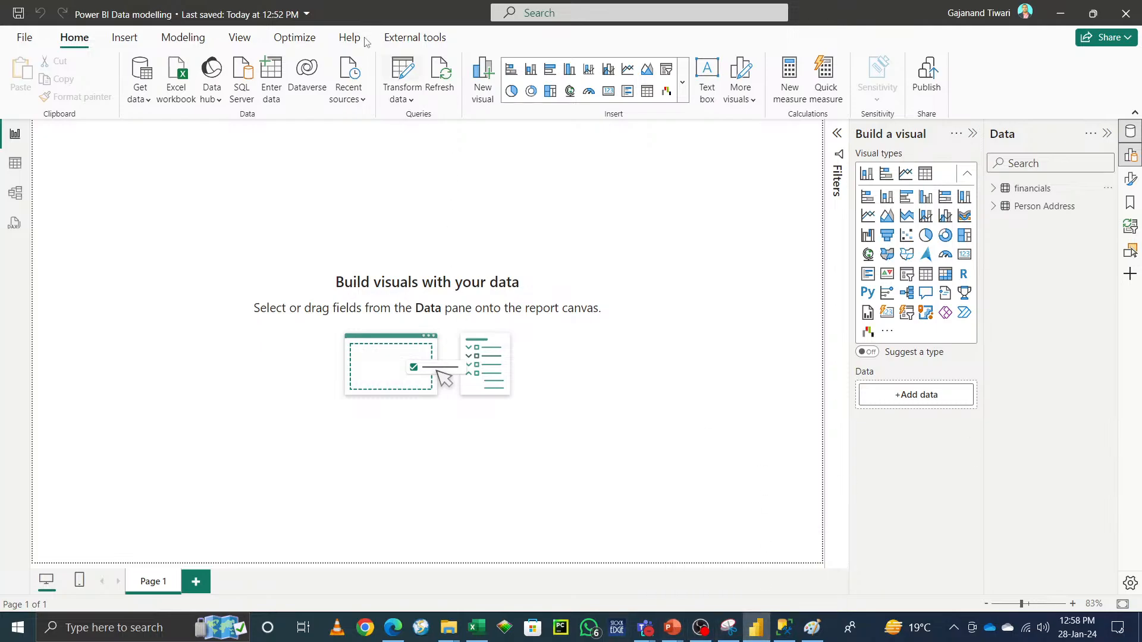
pyautogui.click(404, 71)
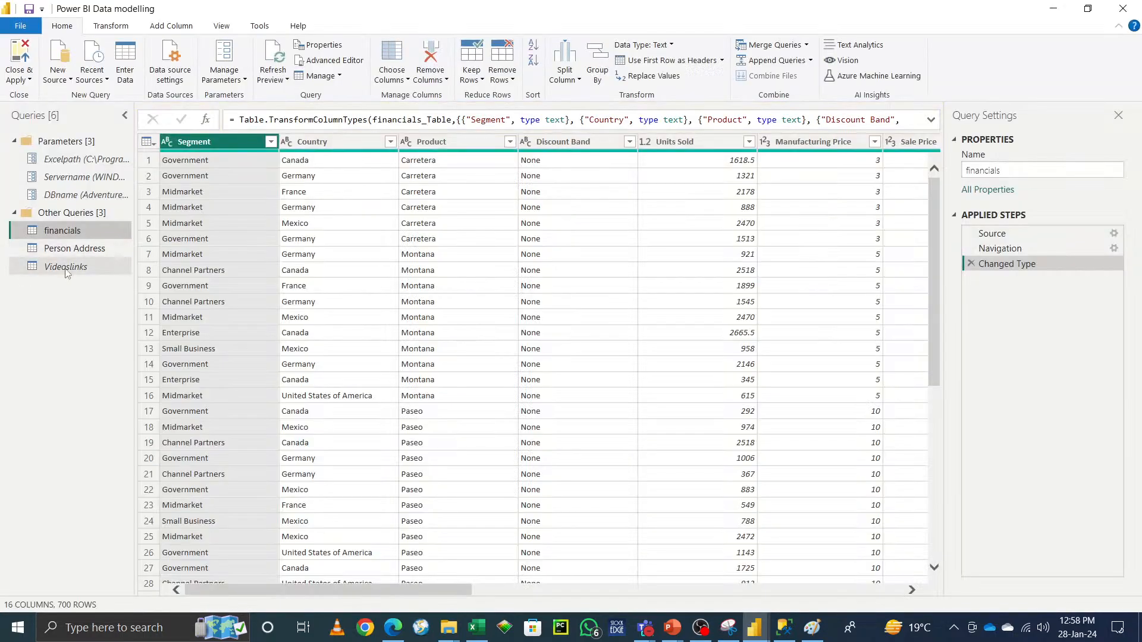
# Step: Enable load again for the Videoslinks query
pyautogui.rightClick(65, 267)
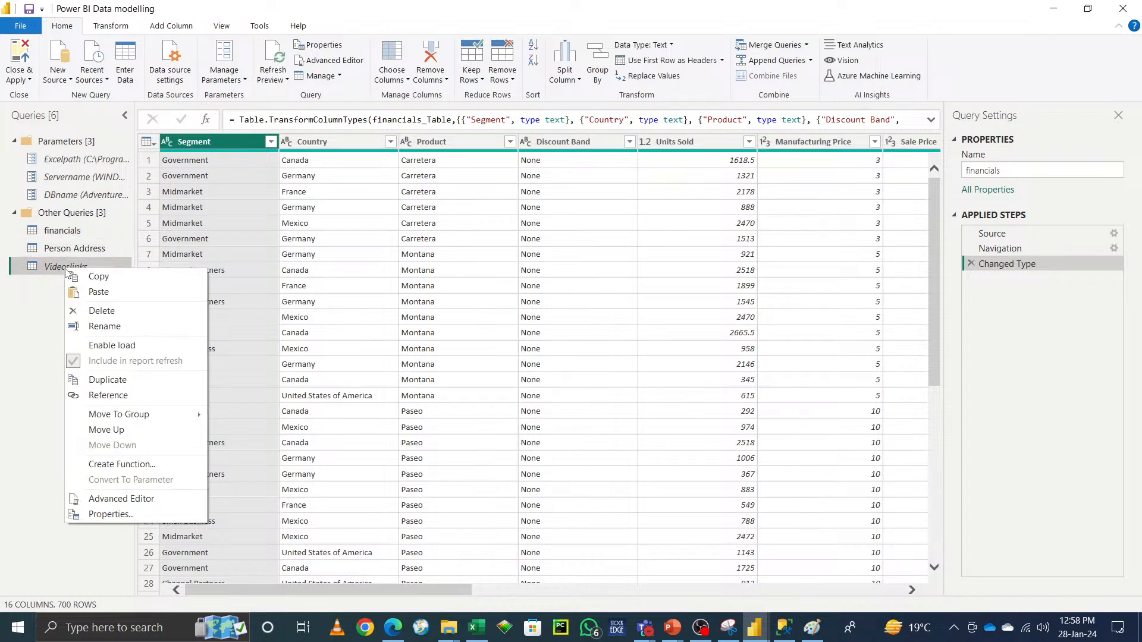
pyautogui.click(101, 346)
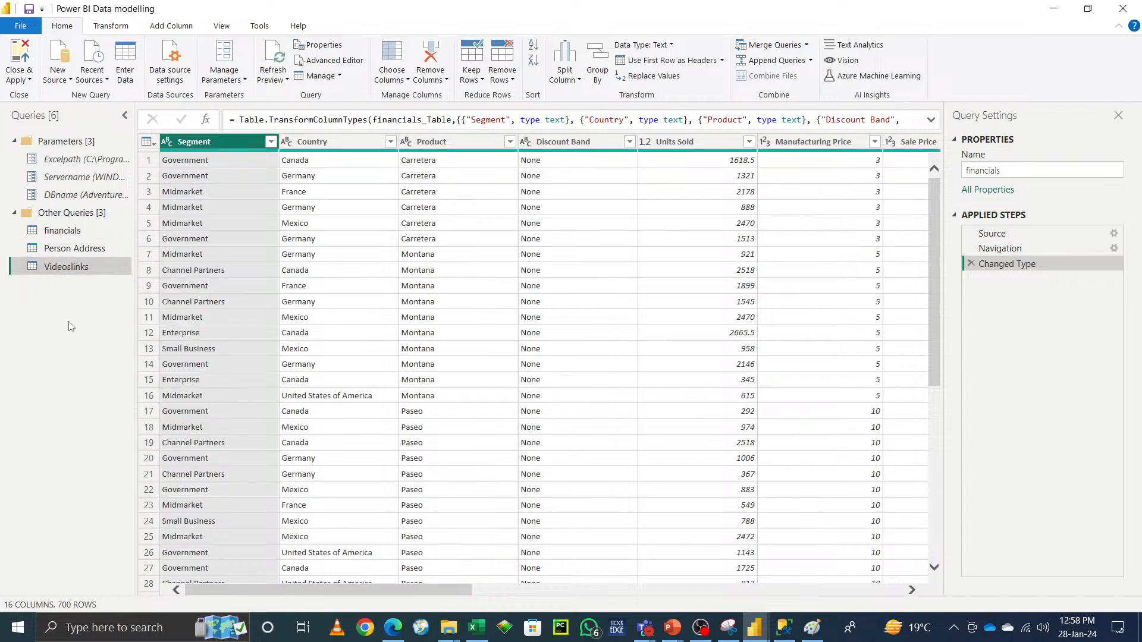
# Step: Duplicate the Person Address query and open its Source step's SQL Server database settings, then cancel
pyautogui.rightClick(91, 249)
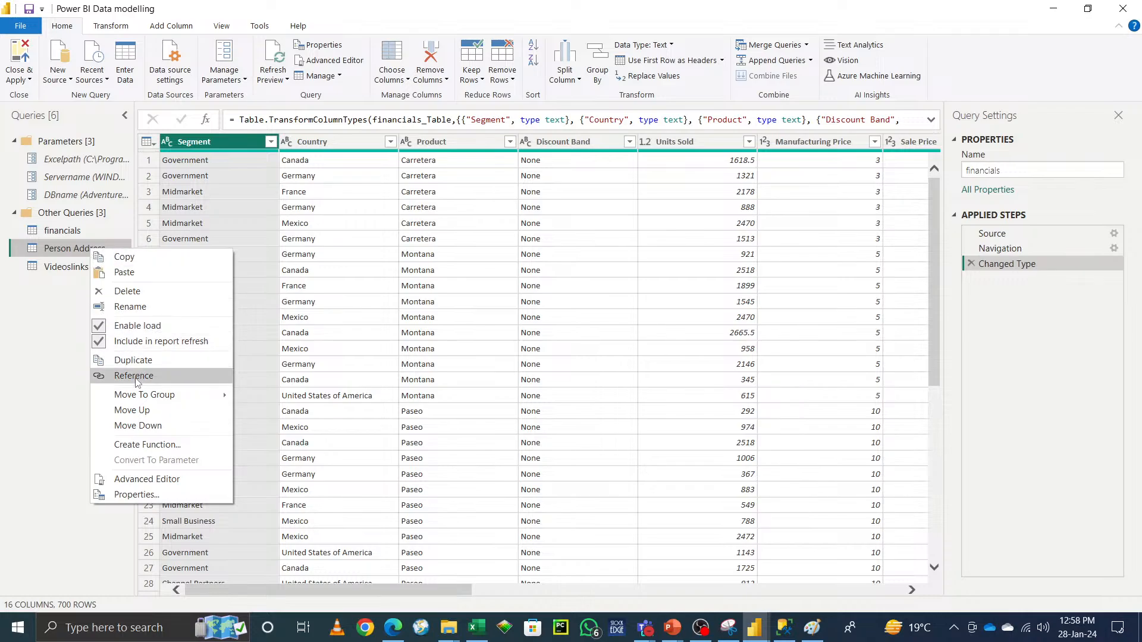
pyautogui.click(134, 360)
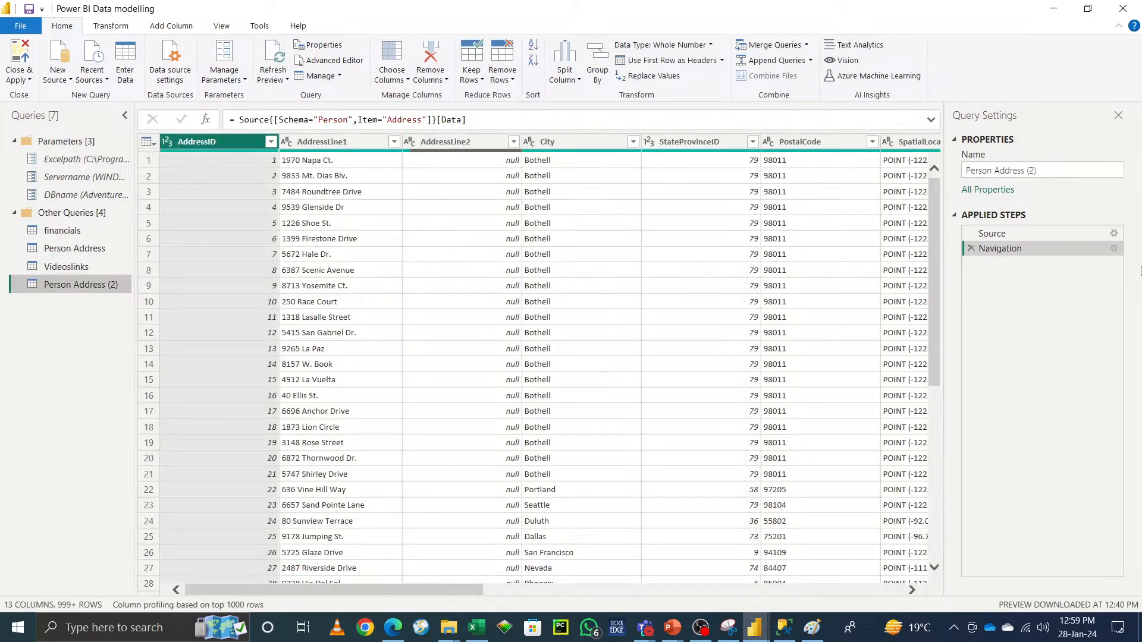
pyautogui.click(1113, 234)
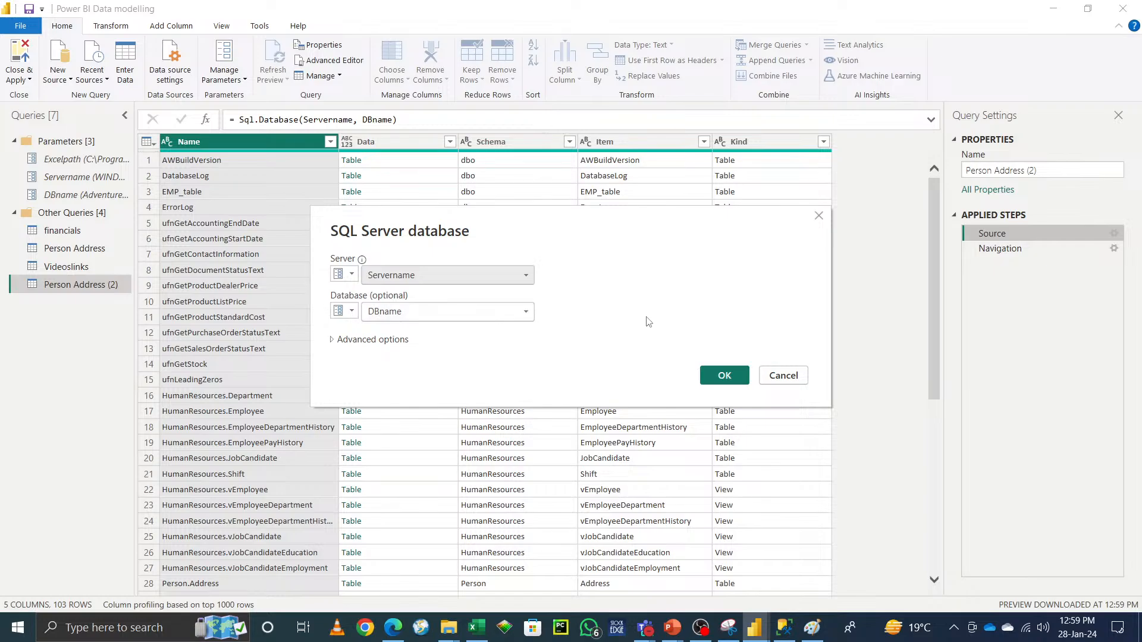
pyautogui.click(784, 377)
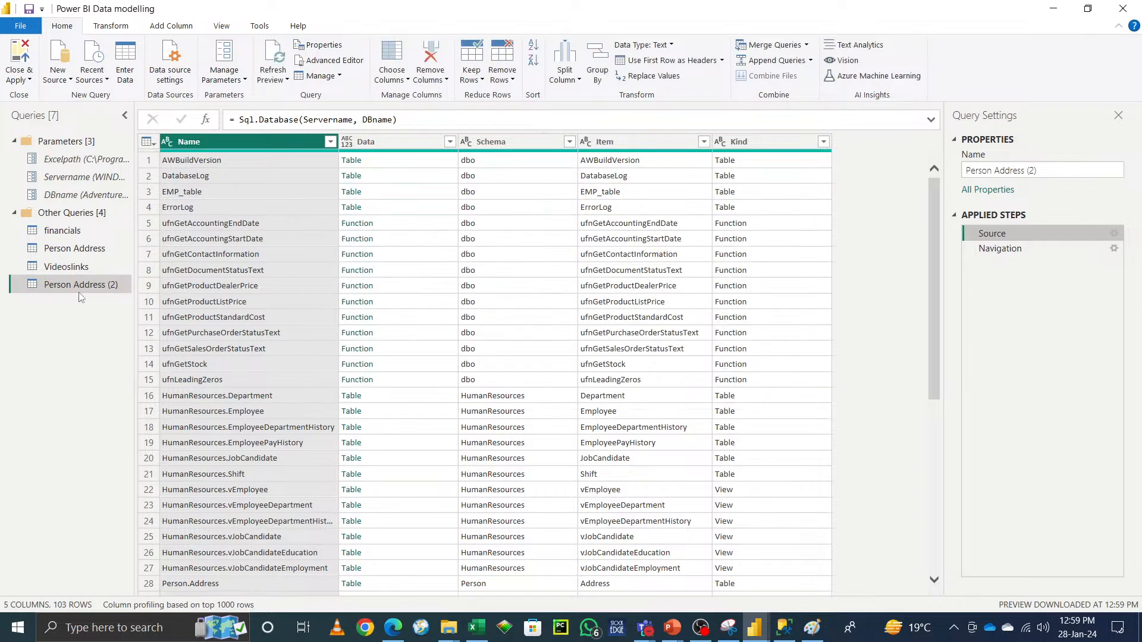
# Step: Create a reference query from Person Address and select its code in the Advanced Editor
pyautogui.rightClick(66, 251)
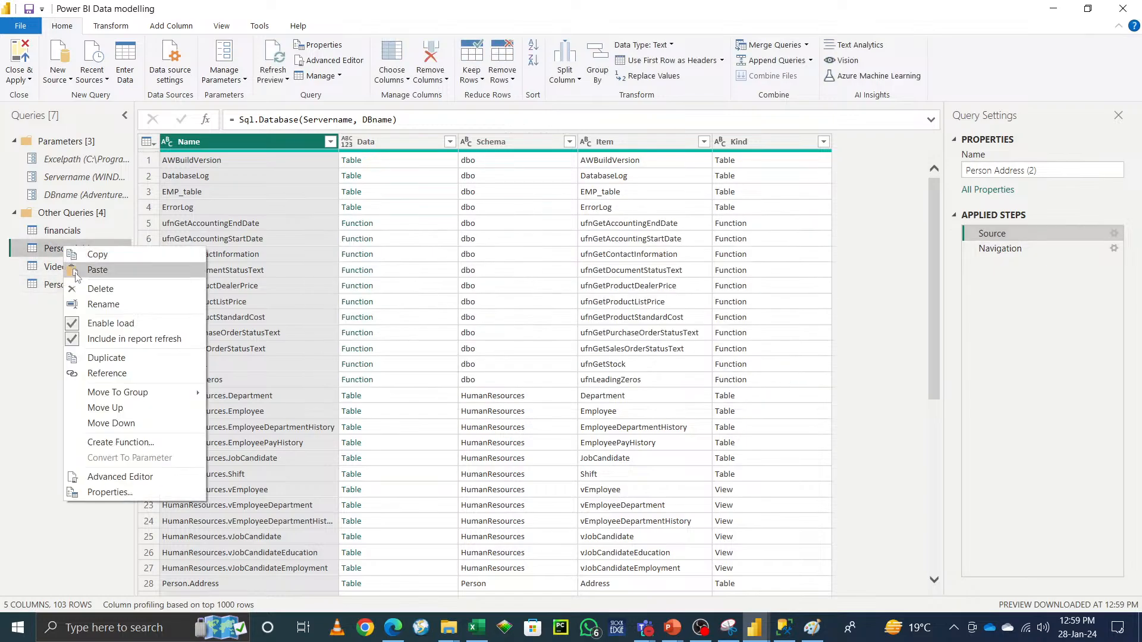
pyautogui.click(107, 373)
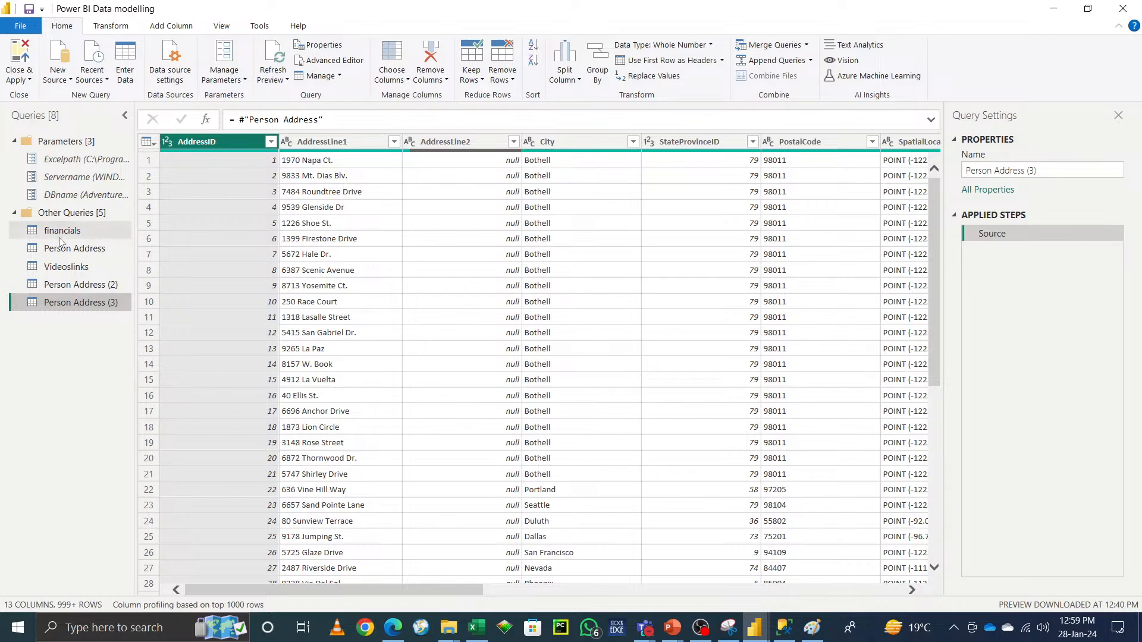
pyautogui.click(322, 61)
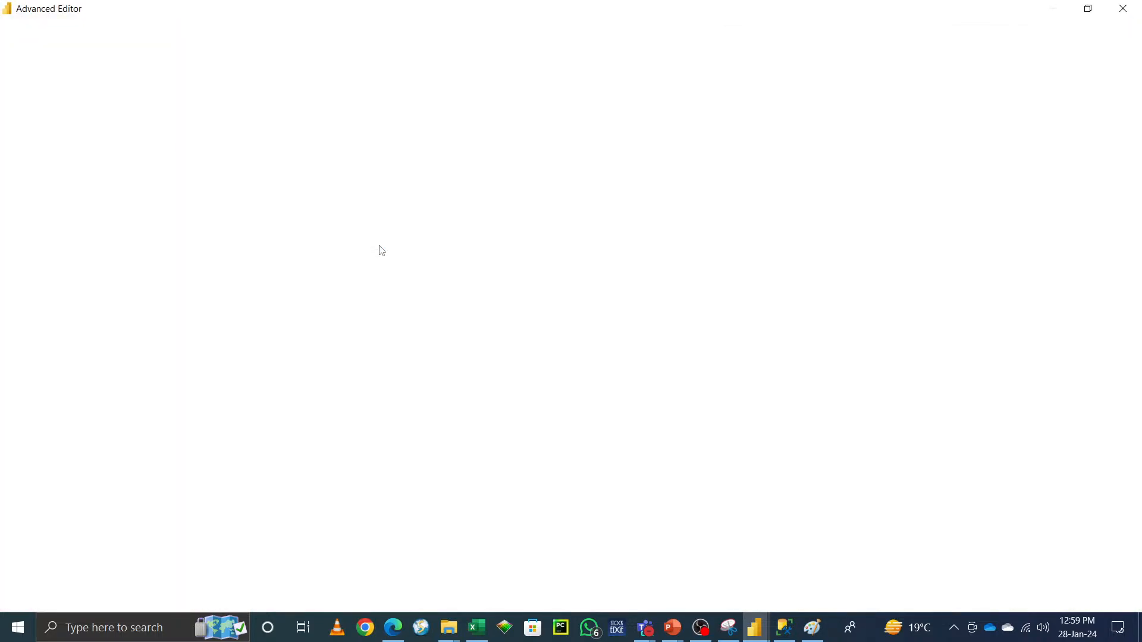
pyautogui.moveTo(55, 94); pyautogui.dragTo(45, 107)
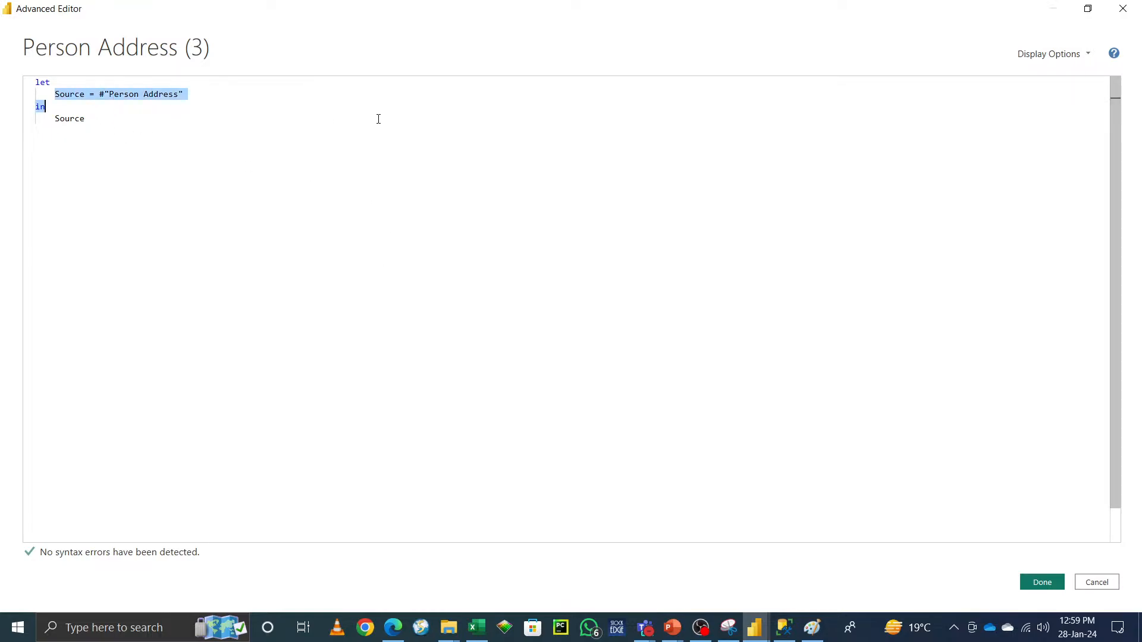
pyautogui.moveTo(378, 119); pyautogui.dragTo(378, 119)
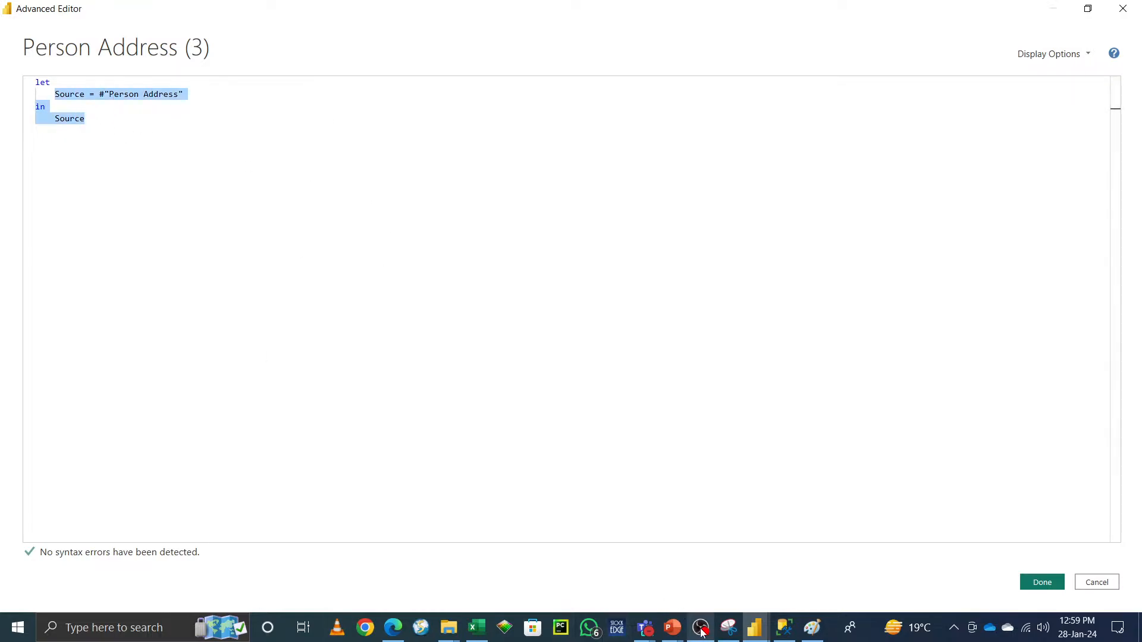
# Step: Toggle the microphone in the Teams meeting, minimise it, and close the Advanced Editor with Done
pyautogui.moveTo(641, 628)
pyautogui.click(622, 537)
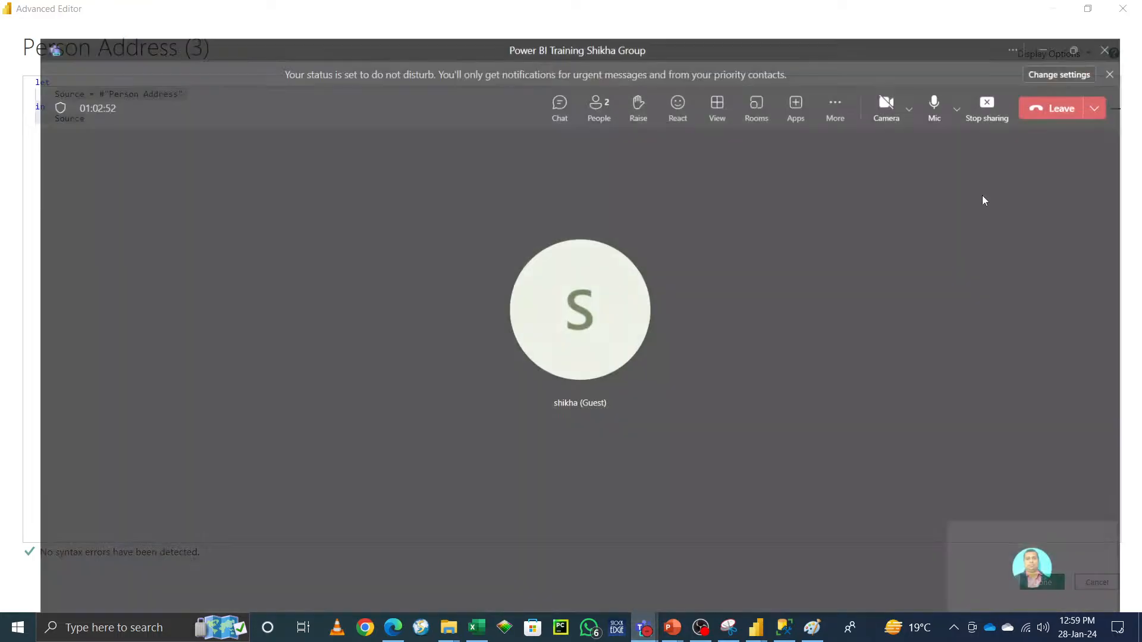
pyautogui.click(947, 74)
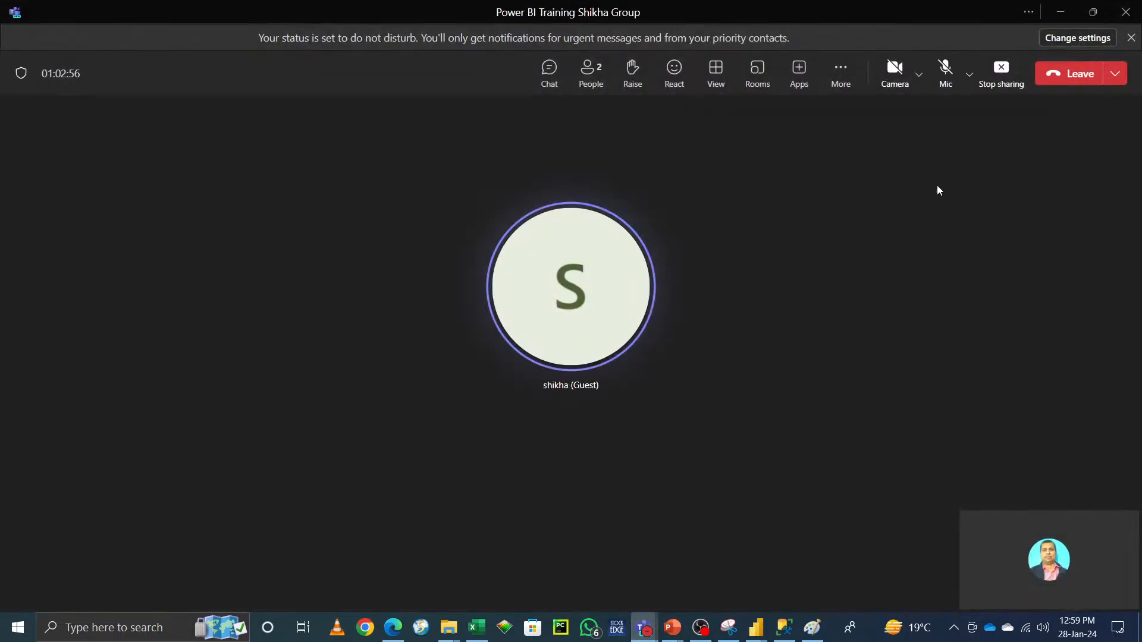
pyautogui.click(947, 69)
pyautogui.click(1061, 12)
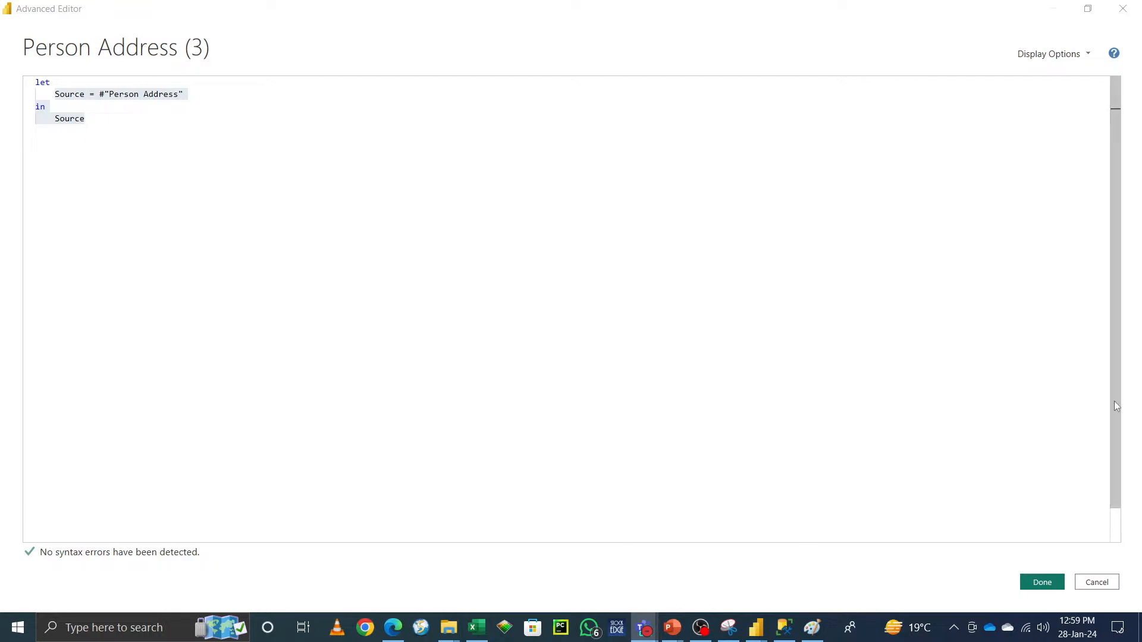
pyautogui.click(1042, 582)
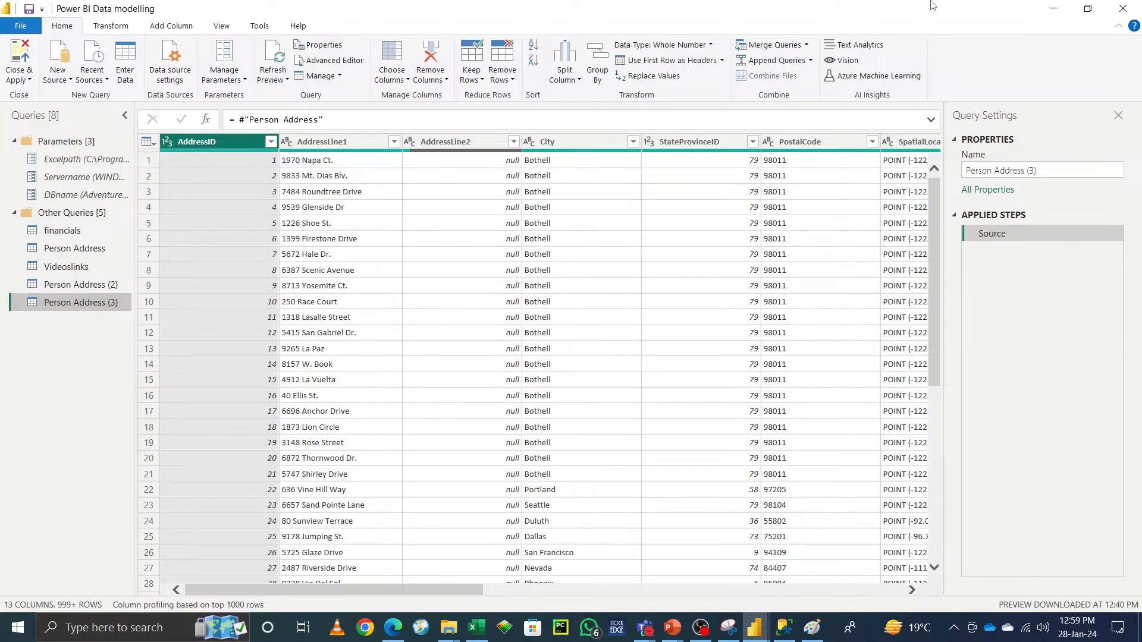
# Step: Minimise the Power Query Editor, reopen it through Transform data, and maximise its window
pyautogui.click(1061, 10)
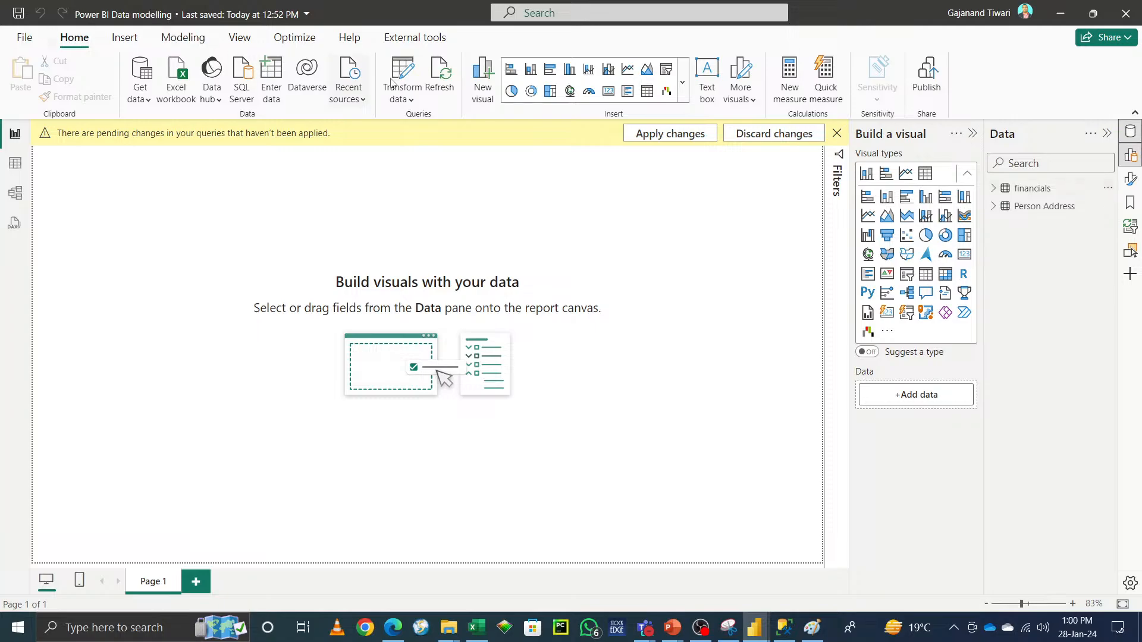
pyautogui.click(408, 83)
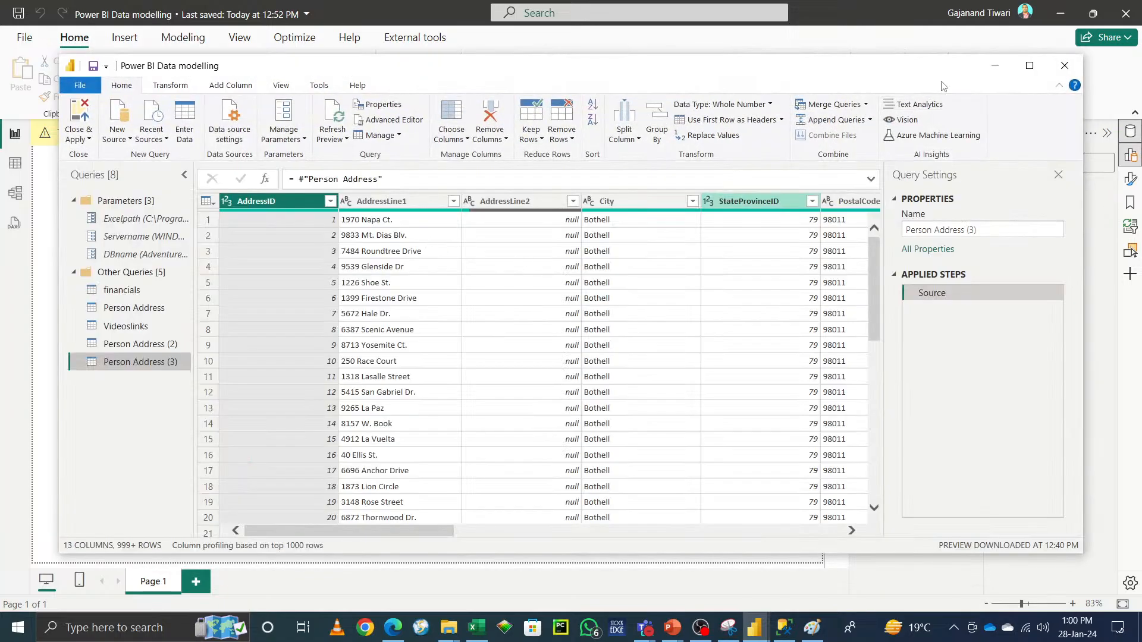
pyautogui.click(1027, 73)
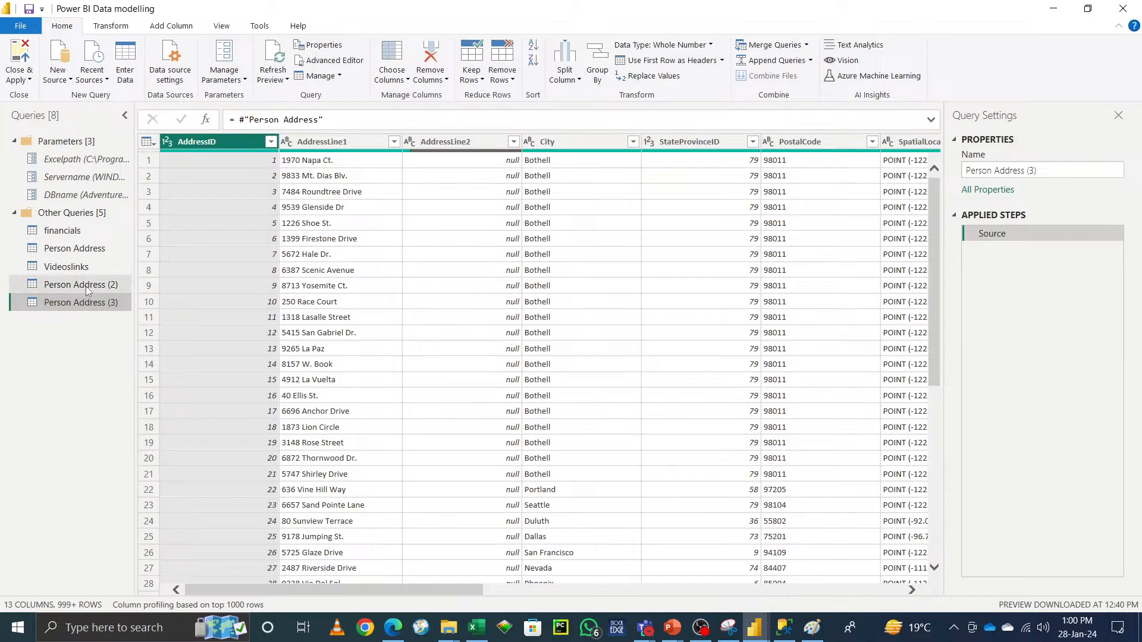
# Step: Review the query options for Person Address (3), then open Person Address (2)'s Source settings and cancel
pyautogui.rightClick(72, 333)
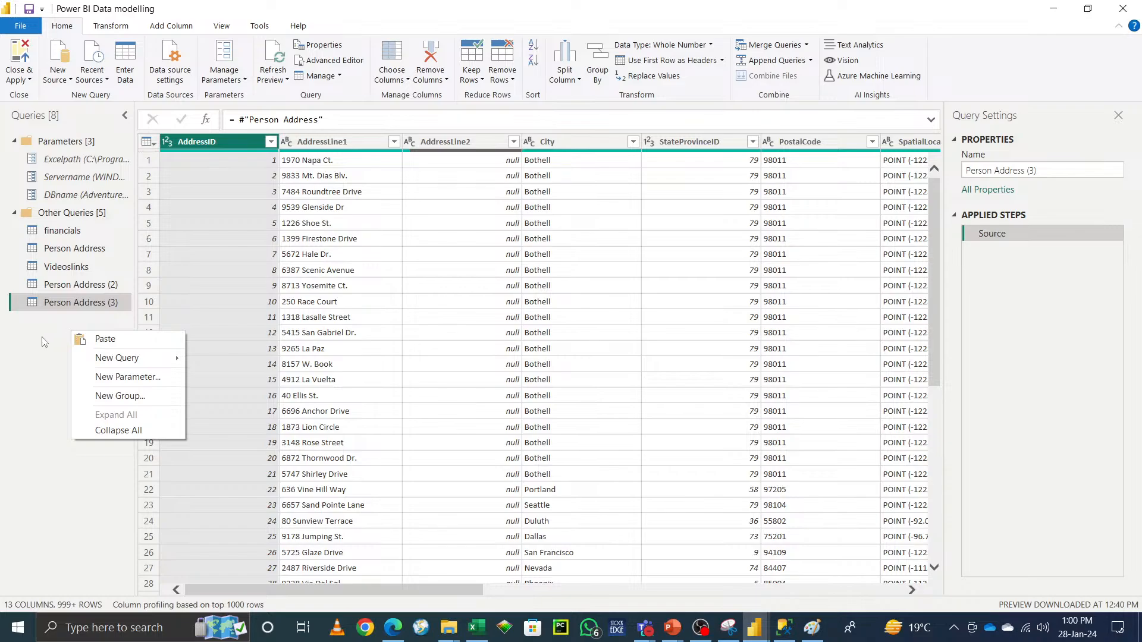
pyautogui.rightClick(60, 302)
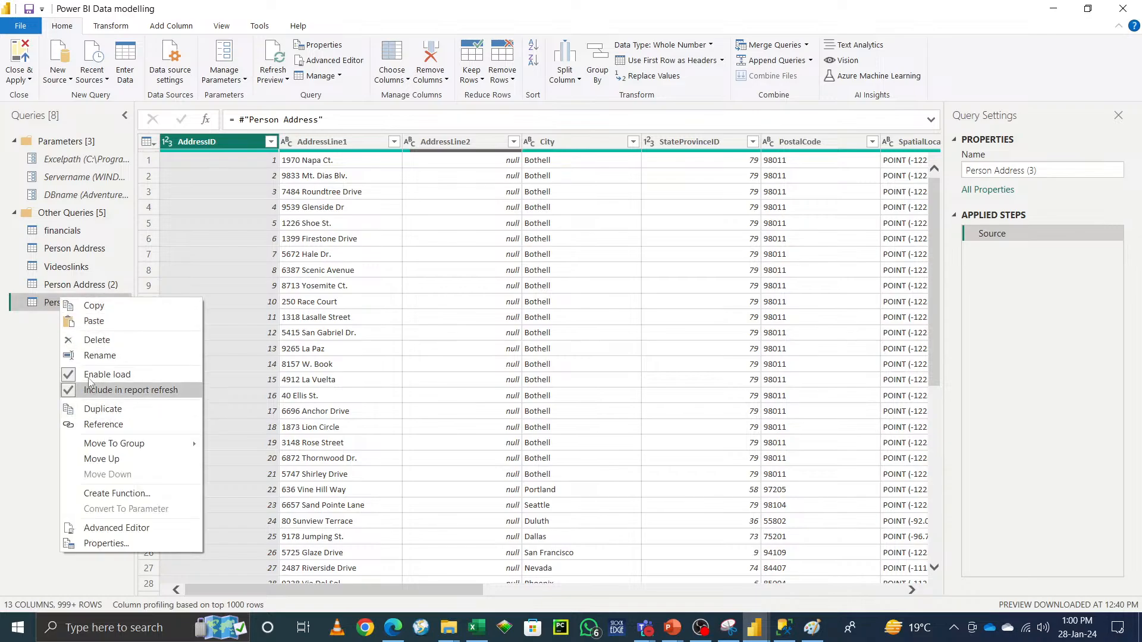
pyautogui.click(66, 289)
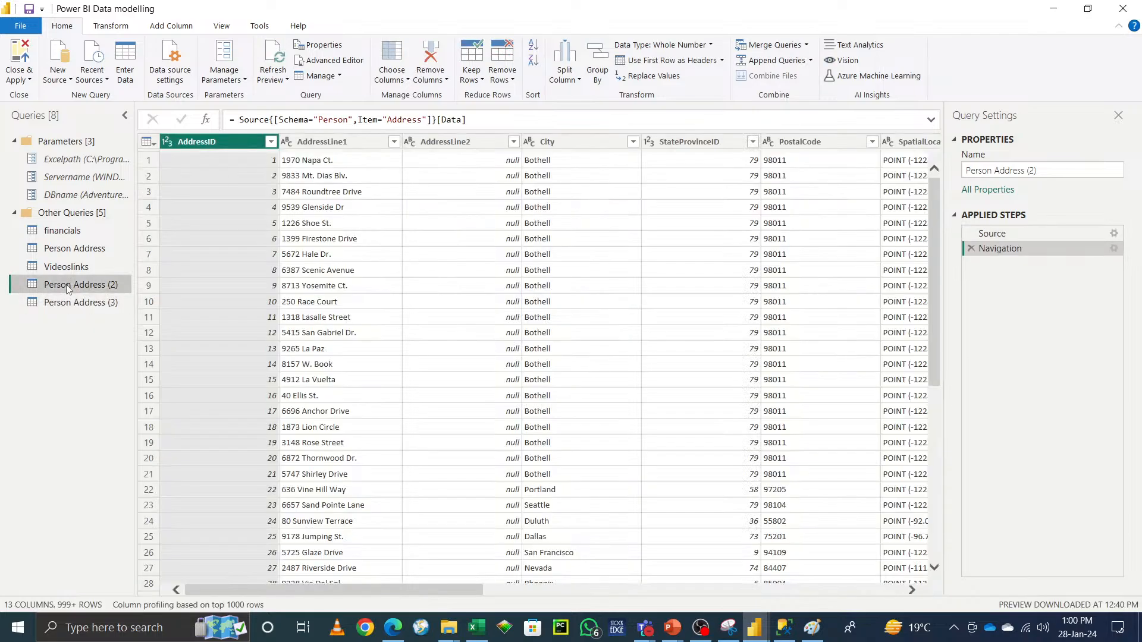
pyautogui.click(1113, 234)
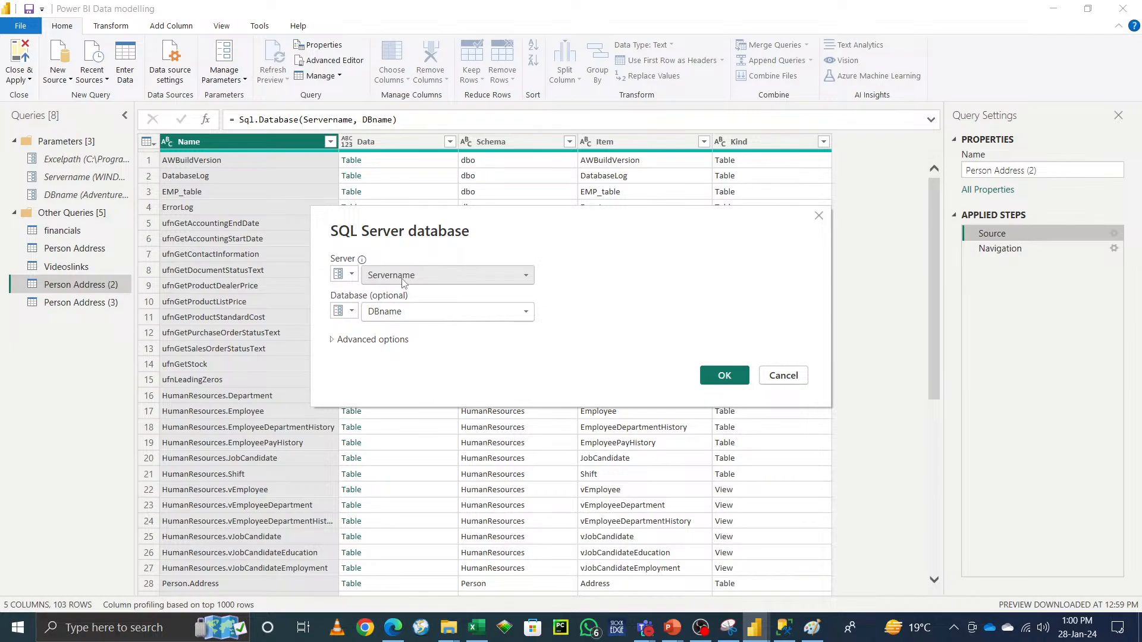
pyautogui.click(782, 375)
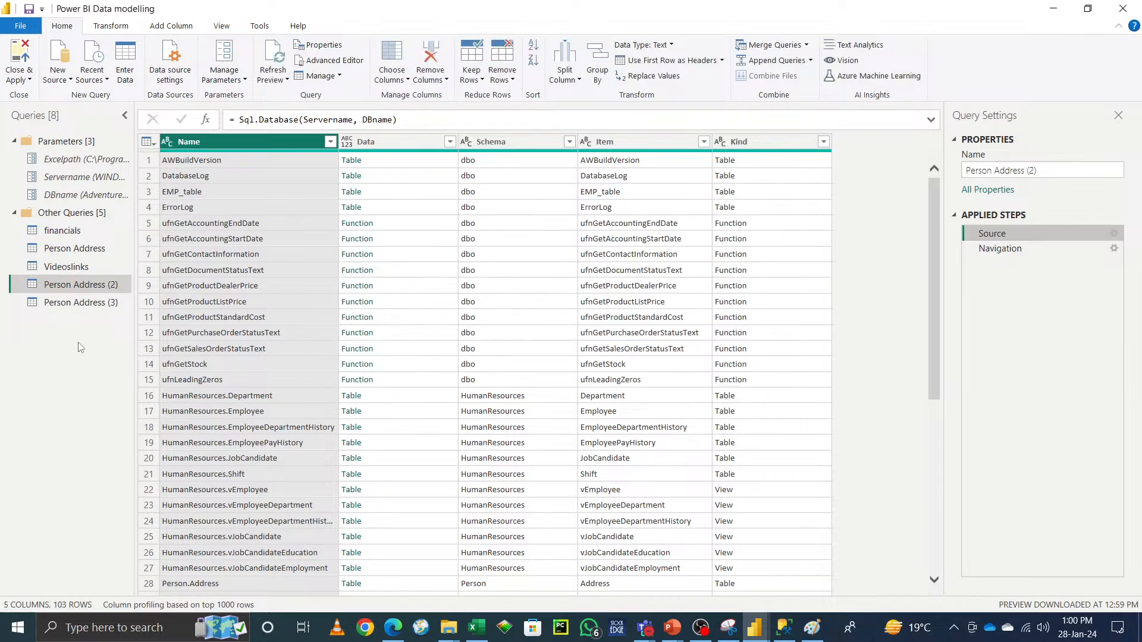
# Step: Rename the Person Address (3) query to Person Address_Refernce
pyautogui.click(79, 303)
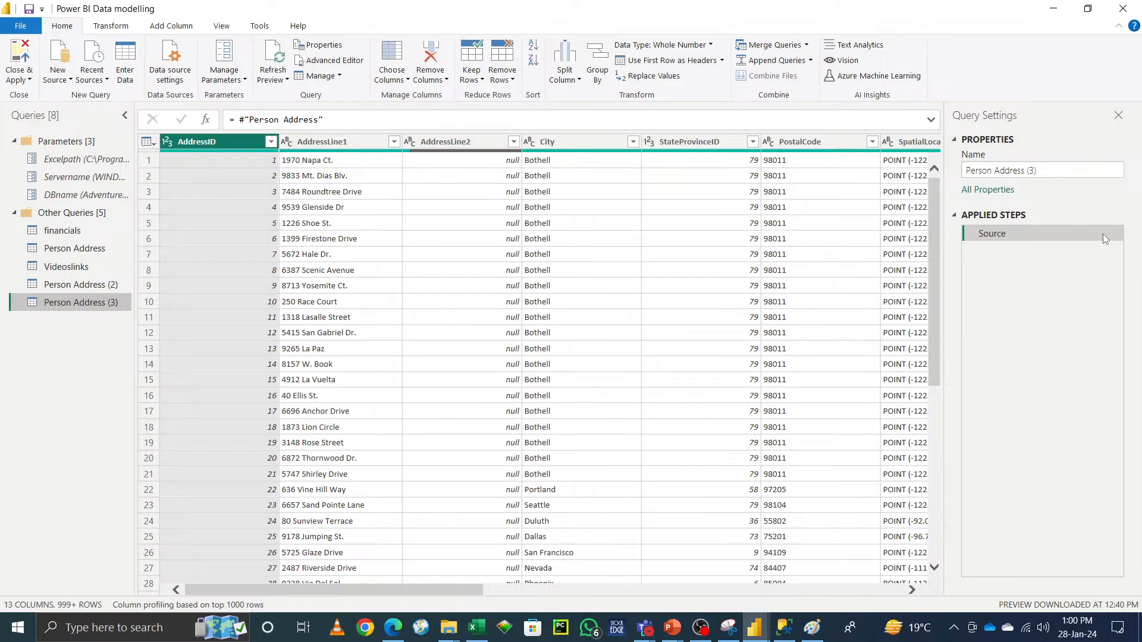
pyautogui.click(1059, 169)
pyautogui.press('BackSpace')
pyautogui.press('BackSpace')
pyautogui.press('BackSpace')
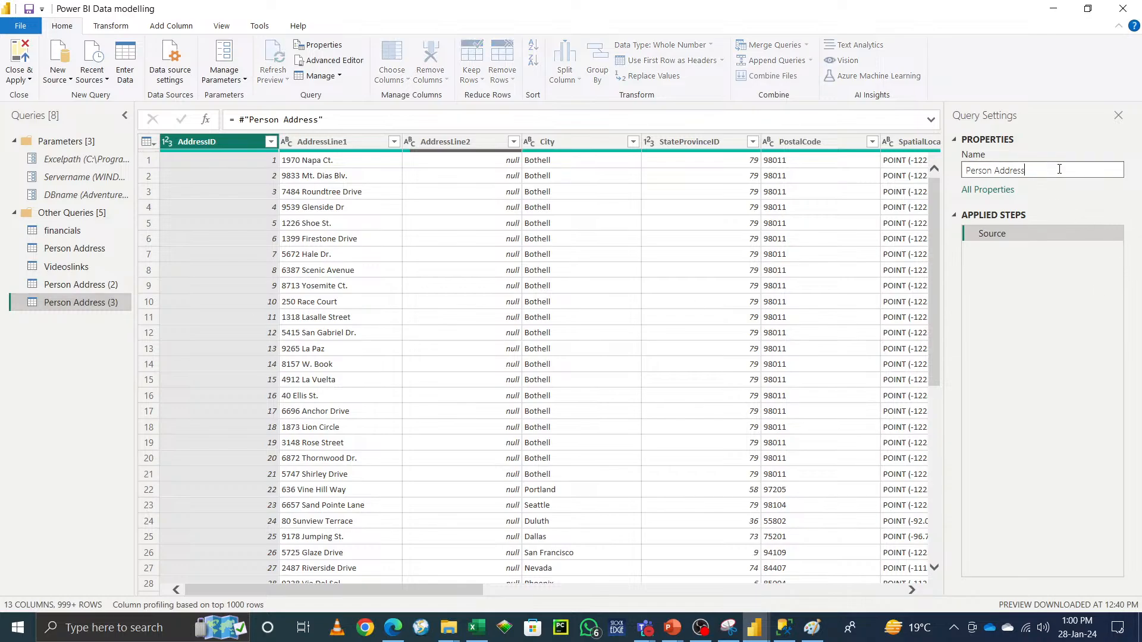
pyautogui.write('_Refernce')
pyautogui.press('Return')
# Step: Rename the Person Address (2) query to Person AddressDuplicatea
pyautogui.click(90, 287)
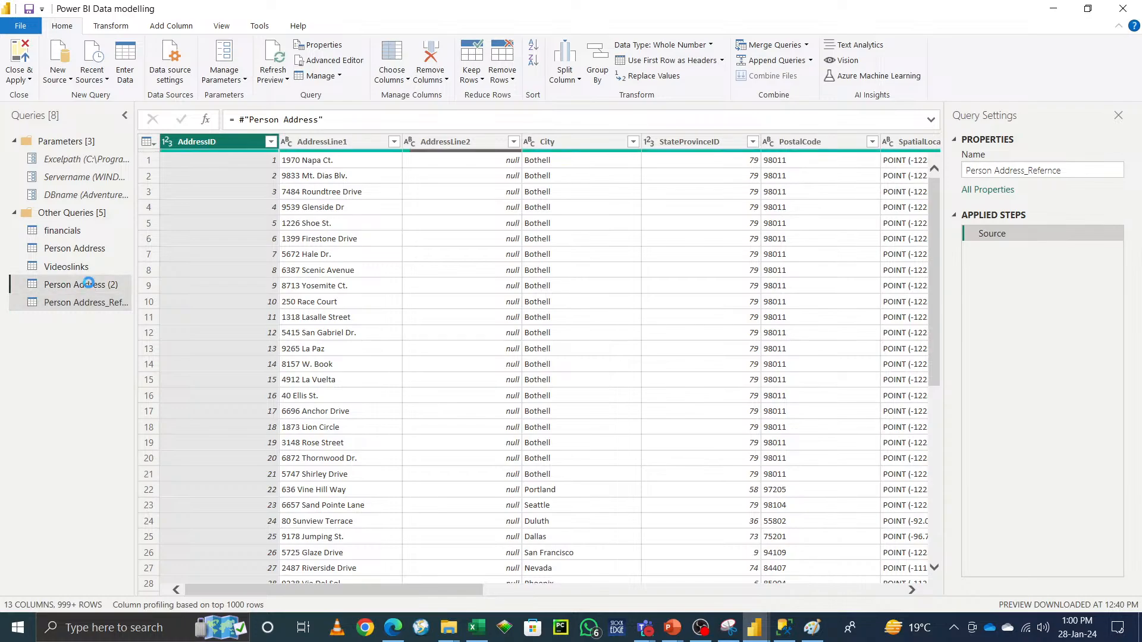
pyautogui.click(1055, 170)
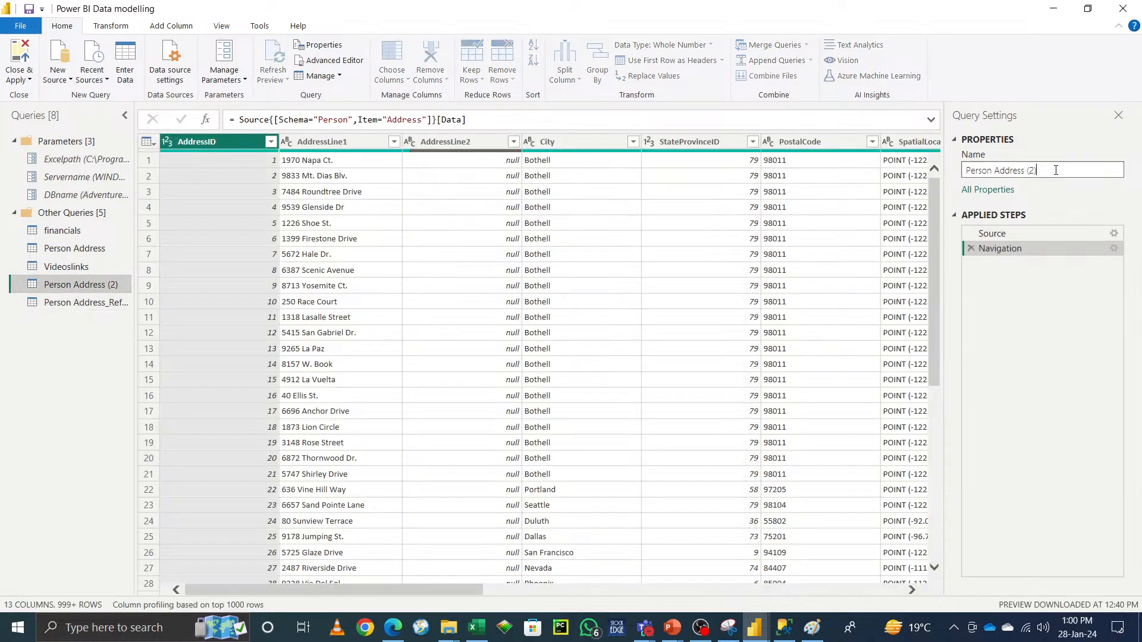
pyautogui.press('BackSpace')
pyautogui.press('BackSpace')
pyautogui.press('BackSpace')
pyautogui.press('BackSpace')
pyautogui.write('Duplicatea')
pyautogui.click(70, 360)
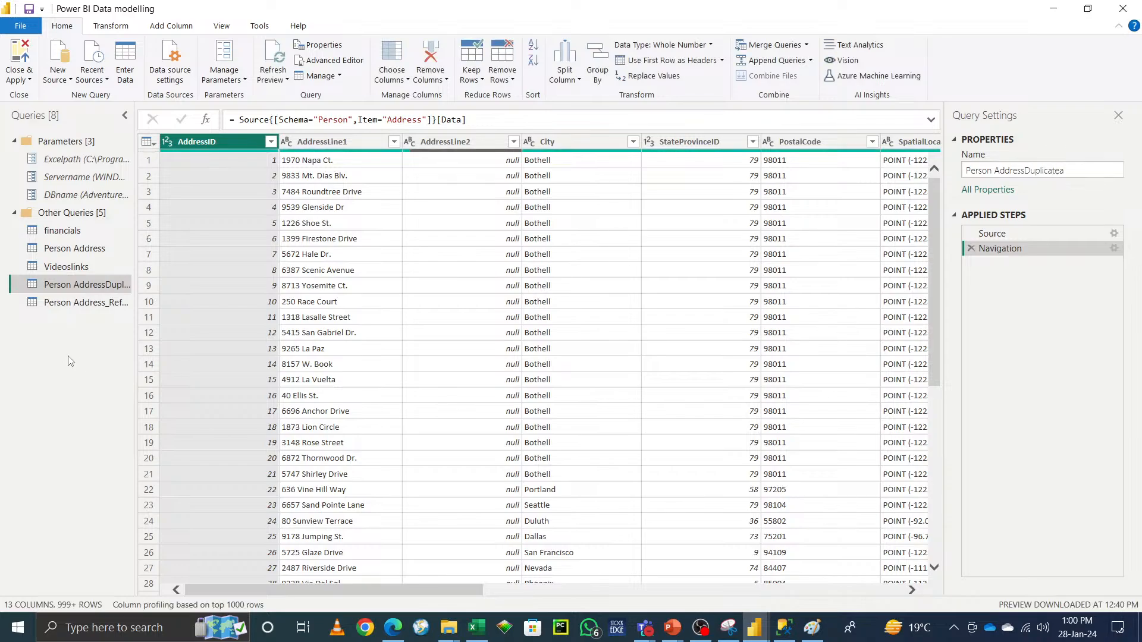
# Step: Review the Person Address query's options and the Manage menu's Delete, Duplicate and Reference commands
pyautogui.rightClick(78, 251)
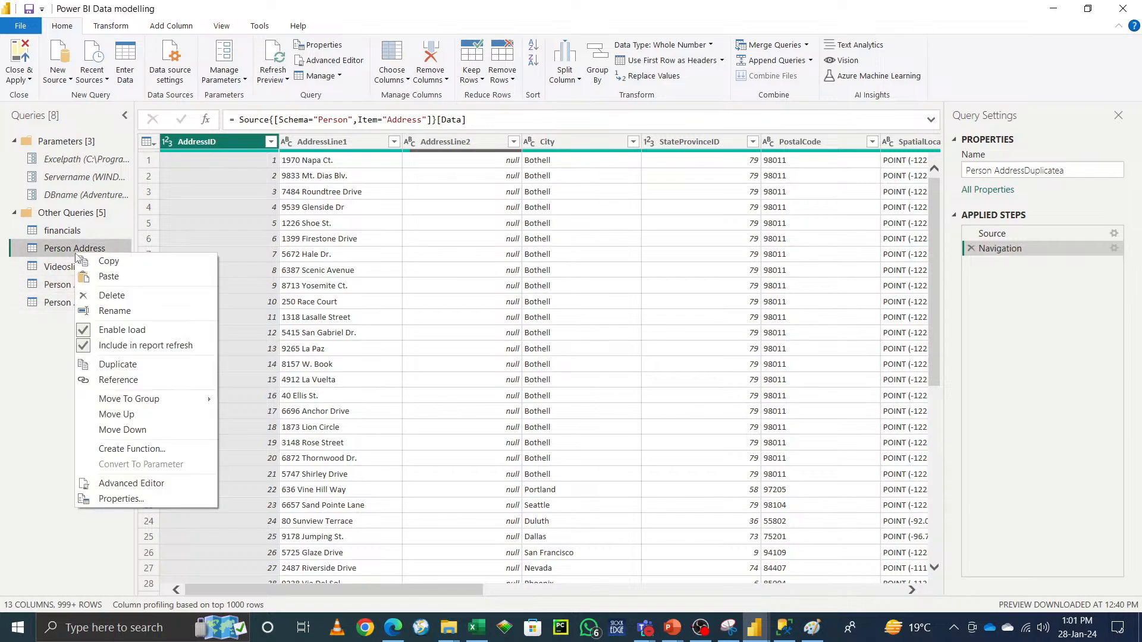
pyautogui.click(338, 78)
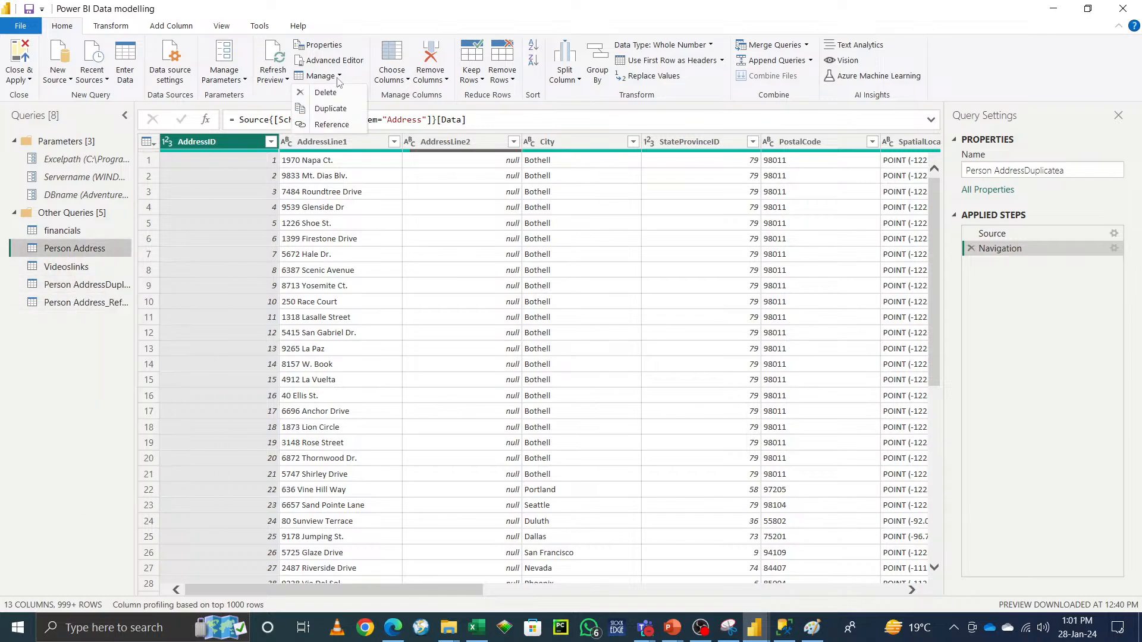
pyautogui.click(367, 79)
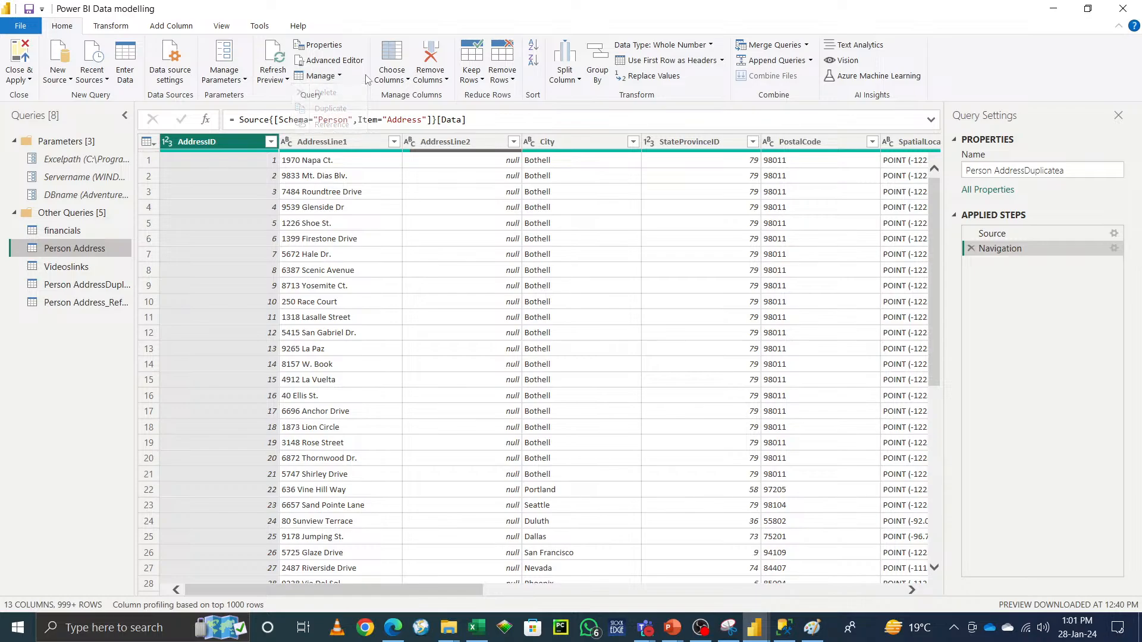
pyautogui.rightClick(91, 255)
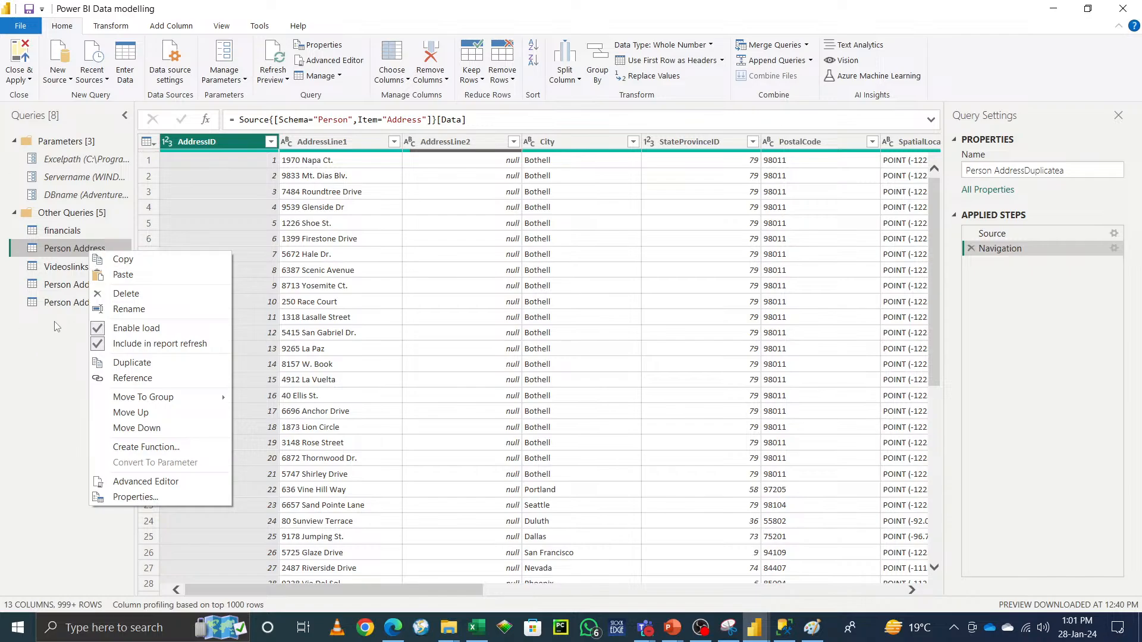
pyautogui.click(1057, 9)
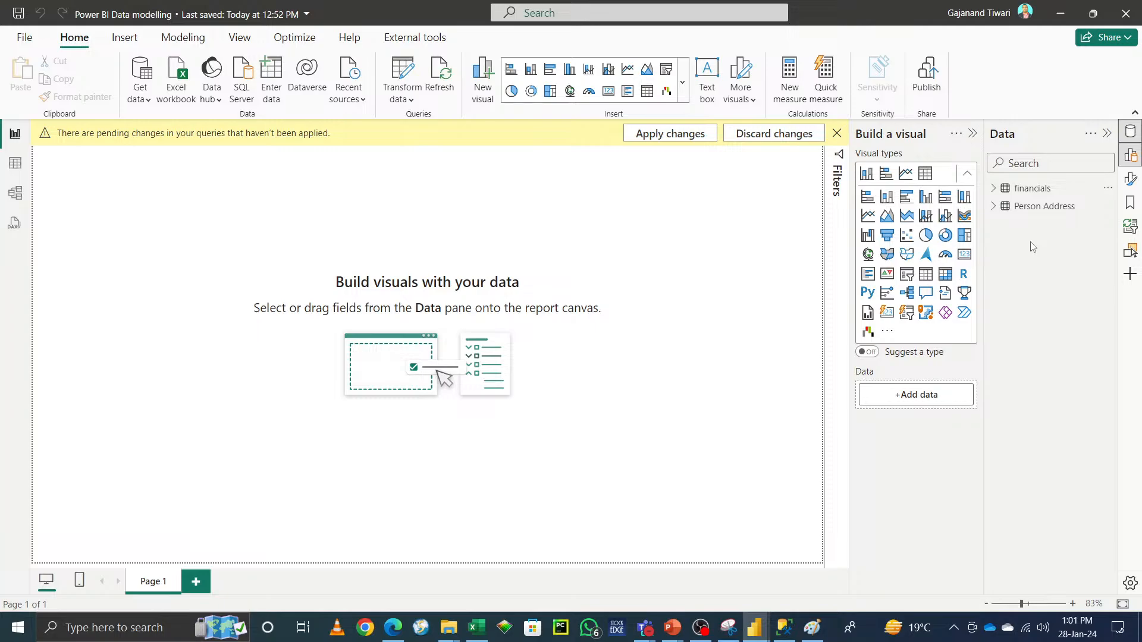
pyautogui.moveTo(756, 637)
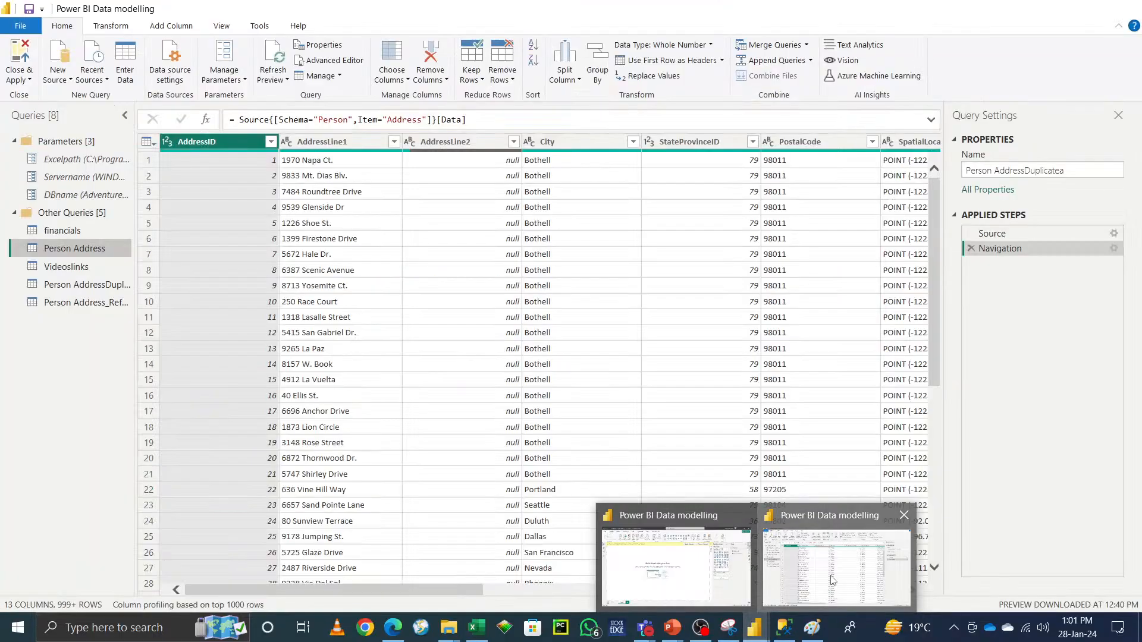
pyautogui.click(800, 559)
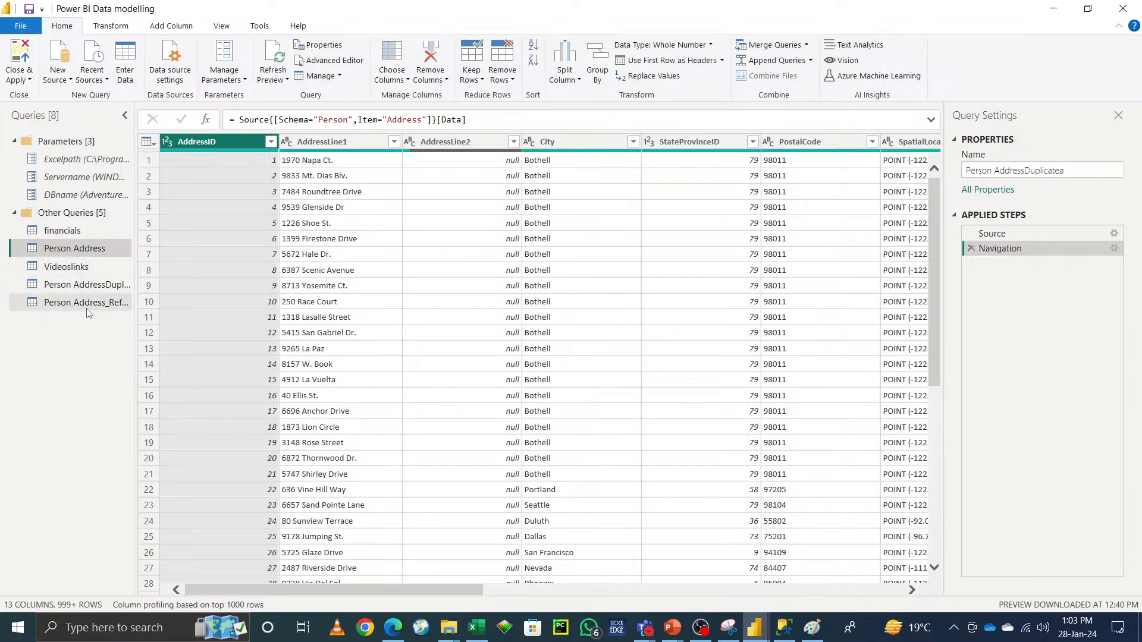
# Step: Create a new query group named FunctionsDatamodel
pyautogui.rightClick(79, 329)
pyautogui.rightClick(57, 305)
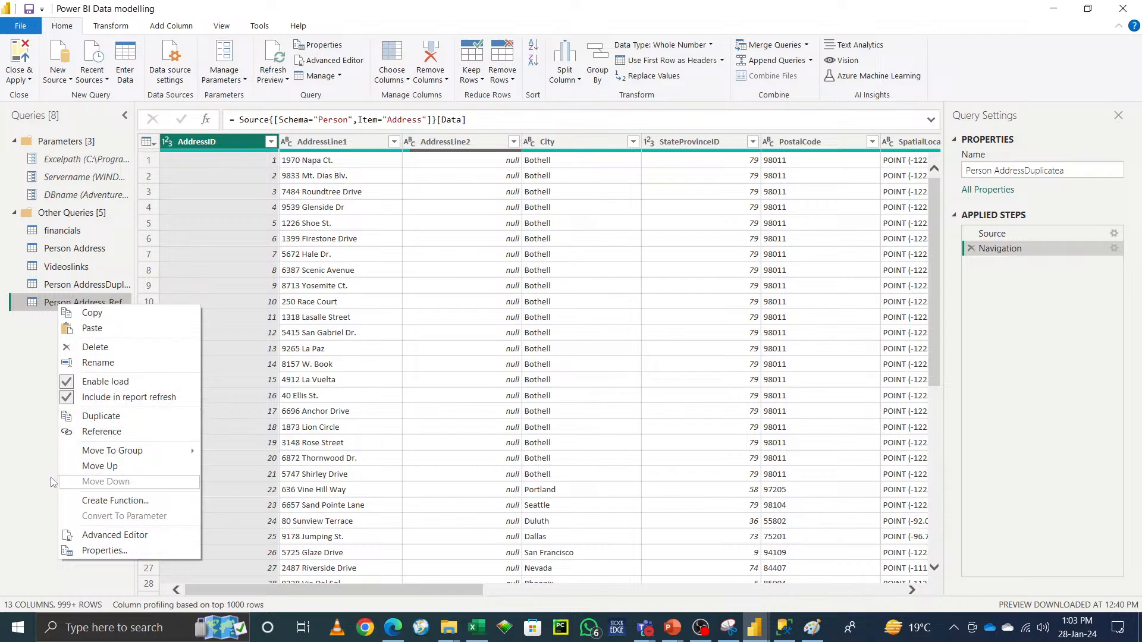
pyautogui.click(19, 460)
pyautogui.rightClick(69, 355)
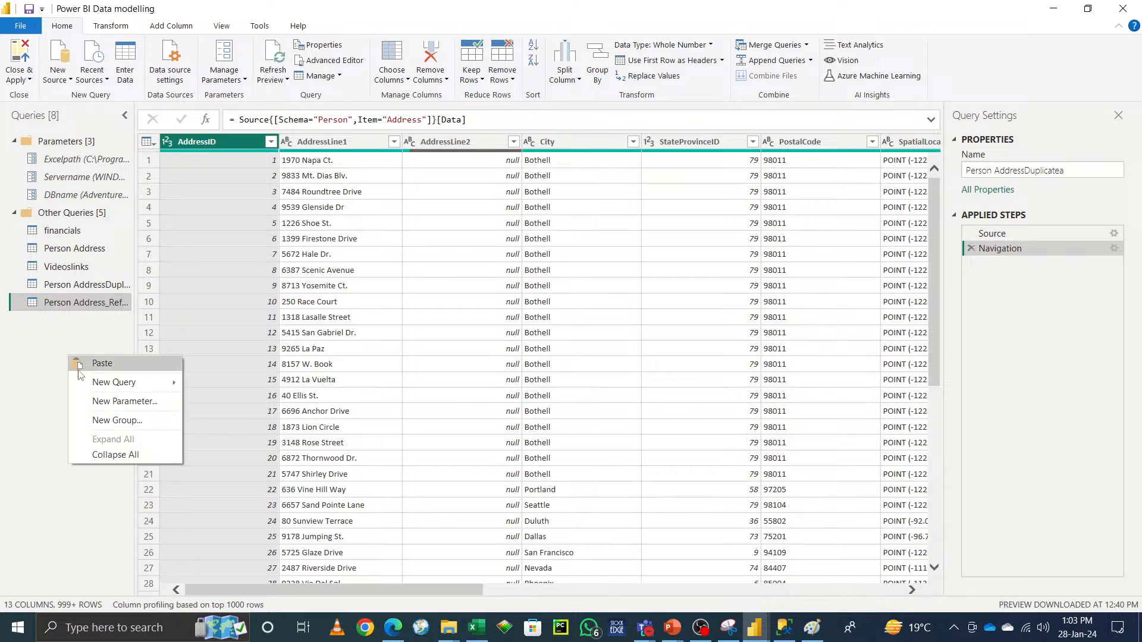
pyautogui.click(104, 421)
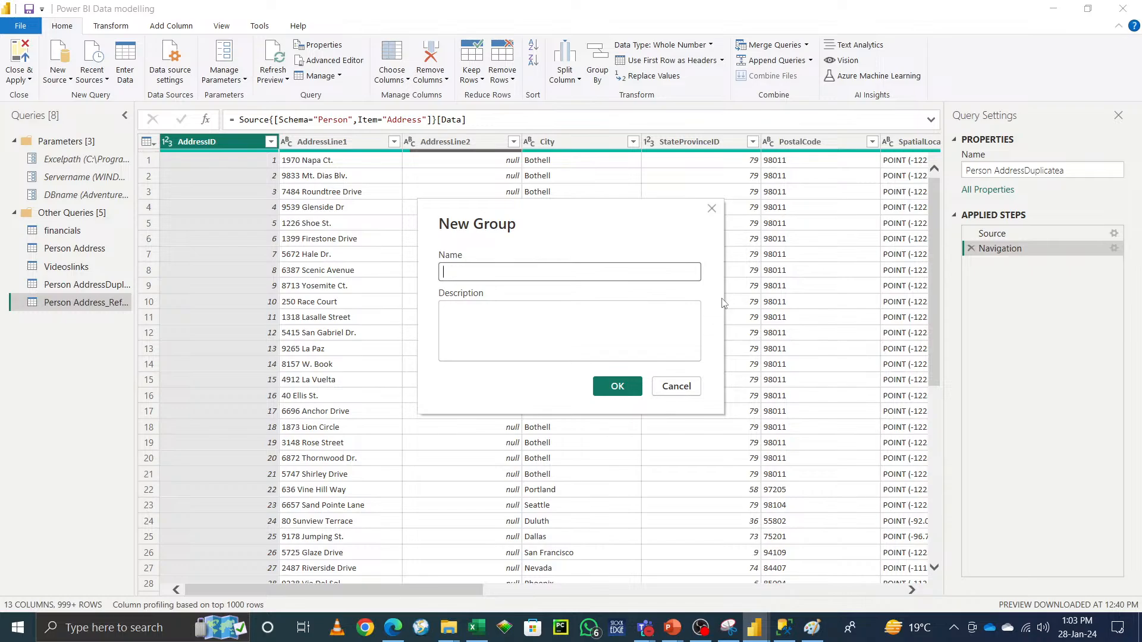
pyautogui.write('D')
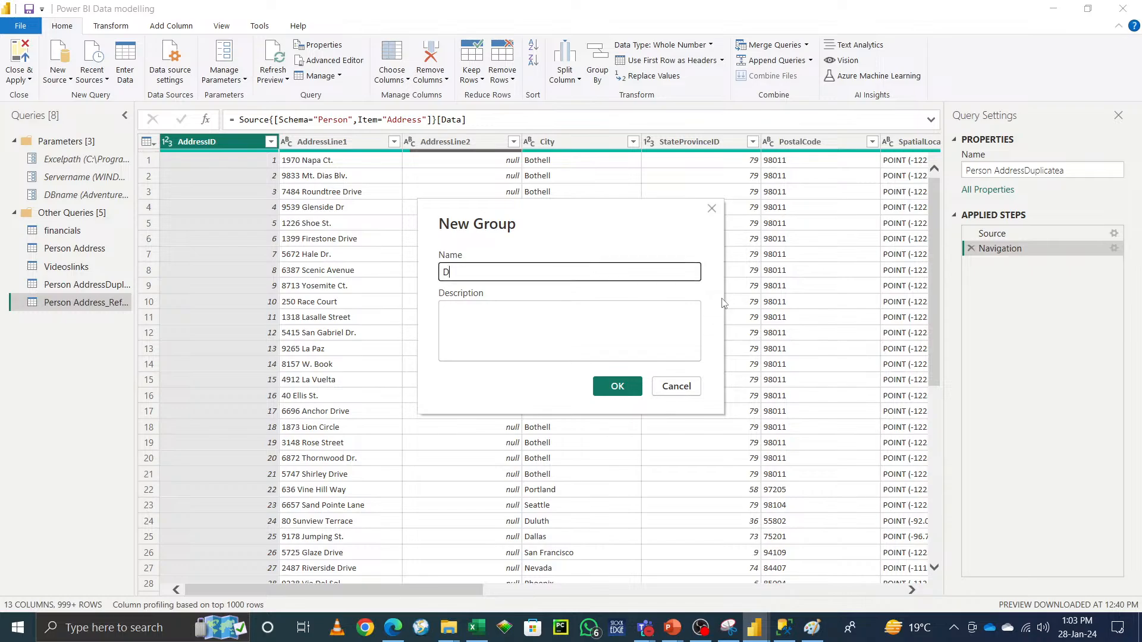
pyautogui.press('BackSpace')
pyautogui.write('Othe')
pyautogui.press('BackSpace')
pyautogui.press('BackSpace')
pyautogui.press('BackSpace')
pyautogui.press('BackSpace')
pyautogui.write('FunctionsDatamodel')
pyautogui.click(629, 387)
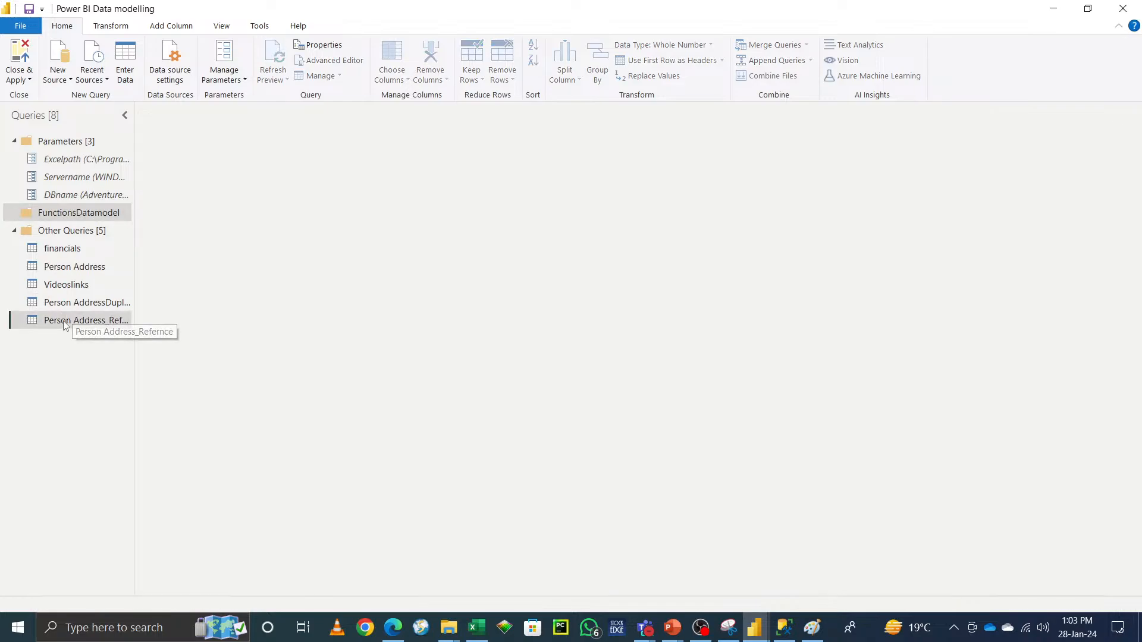
# Step: Move Person Address_Refernce and Person AddressDuplicatea into the FunctionsDatamodel group
pyautogui.rightClick(64, 324)
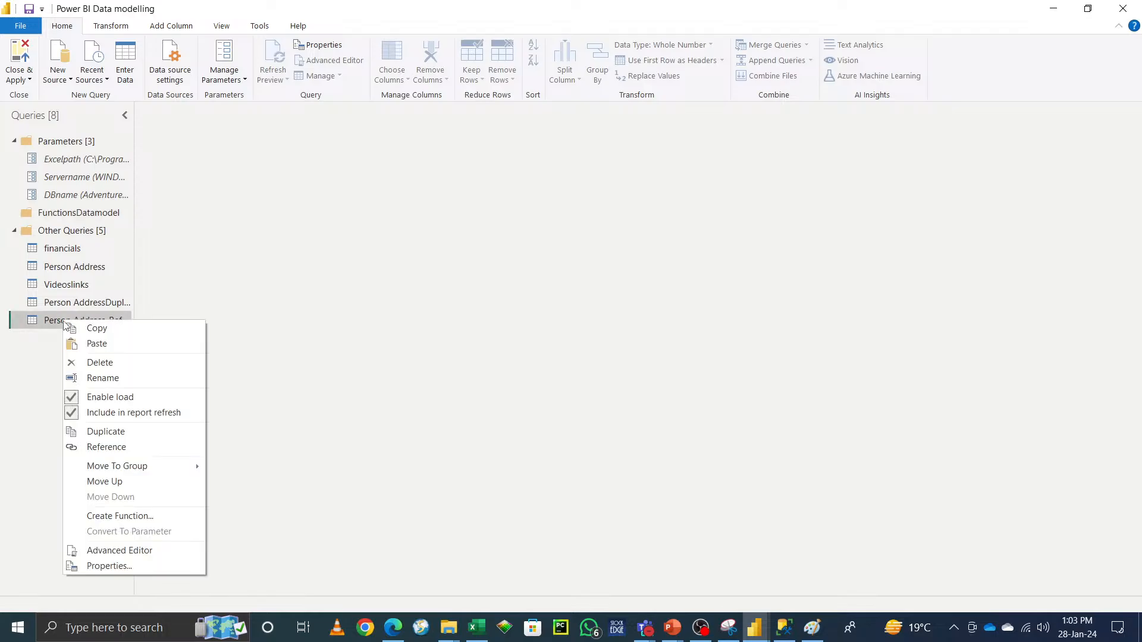
pyautogui.moveTo(150, 466)
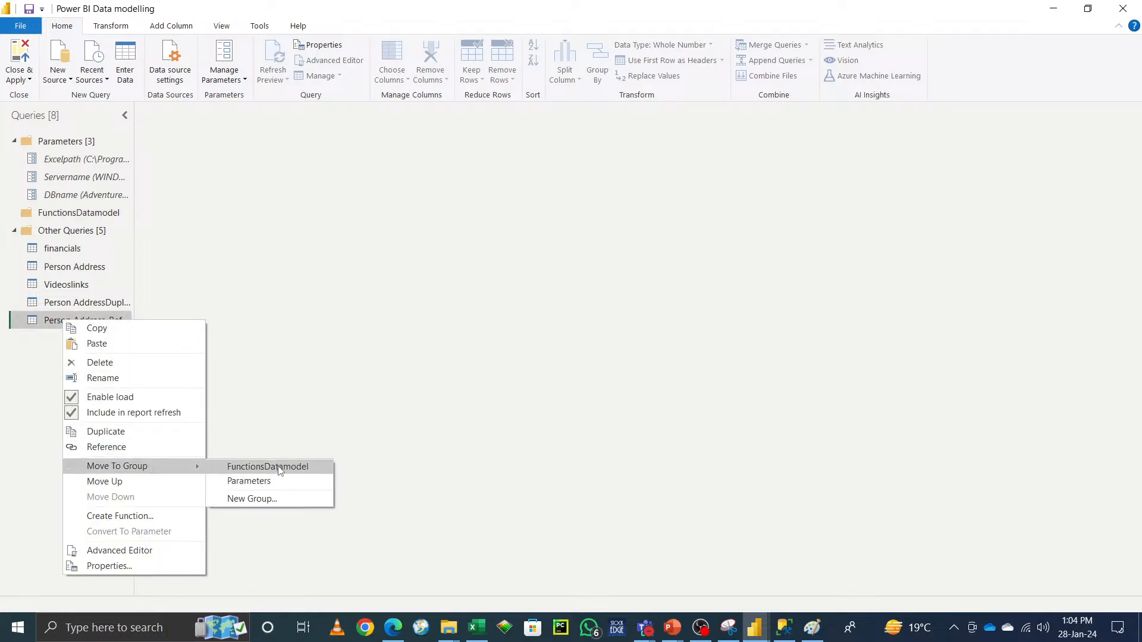
pyautogui.click(262, 467)
pyautogui.rightClick(87, 327)
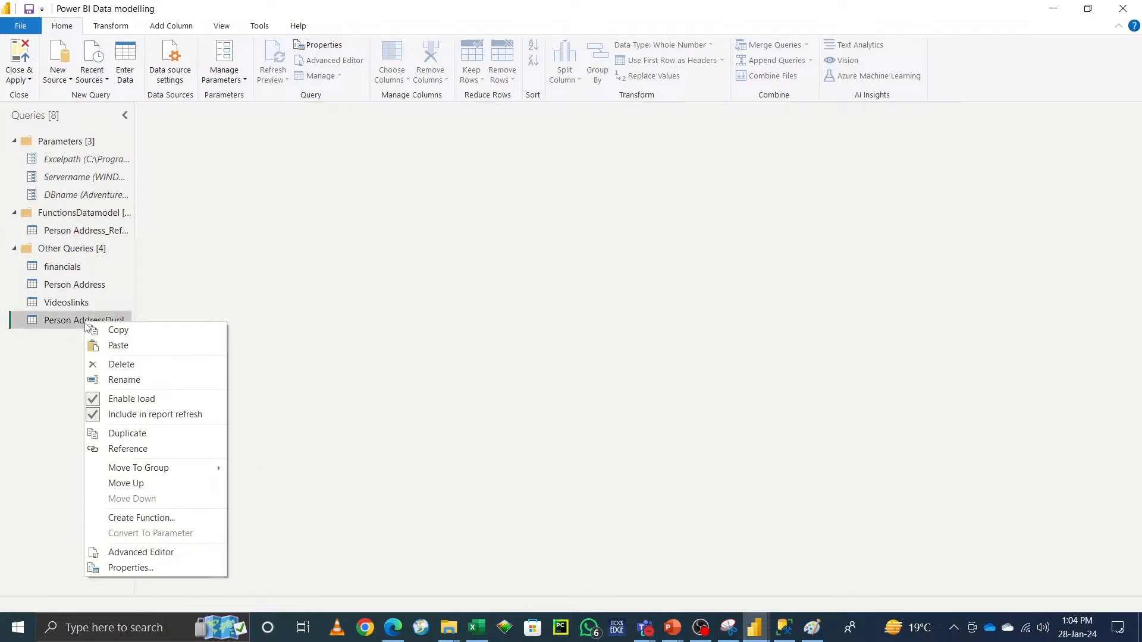
pyautogui.moveTo(196, 475)
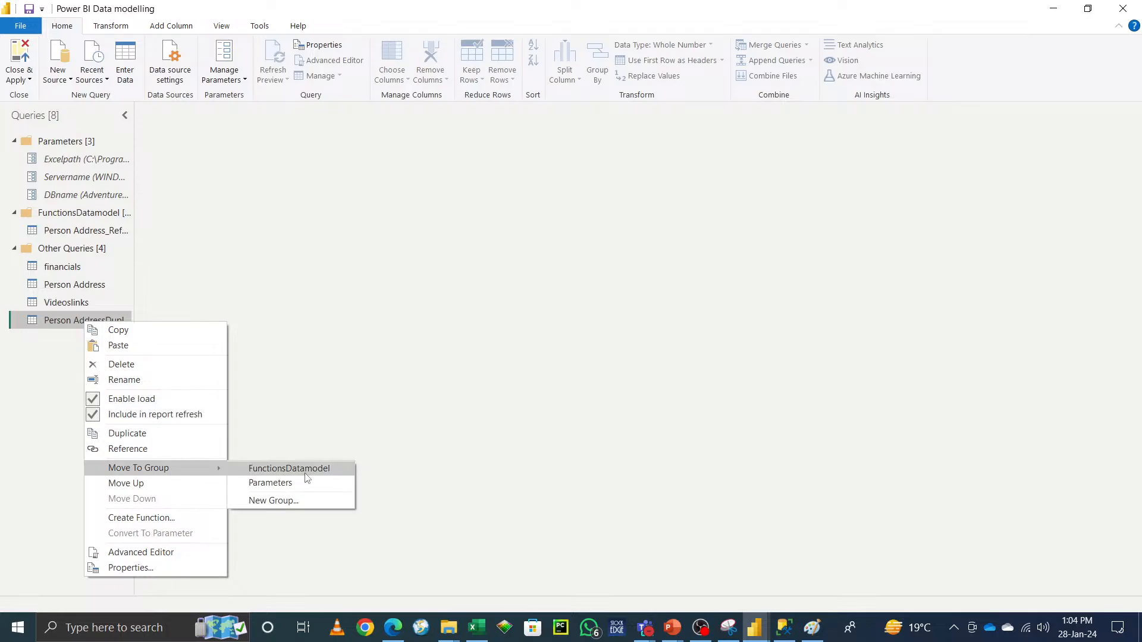
pyautogui.click(256, 468)
# Step: Move the Videoslinks and Person Address queries into the FunctionsDatamodel group
pyautogui.rightClick(67, 327)
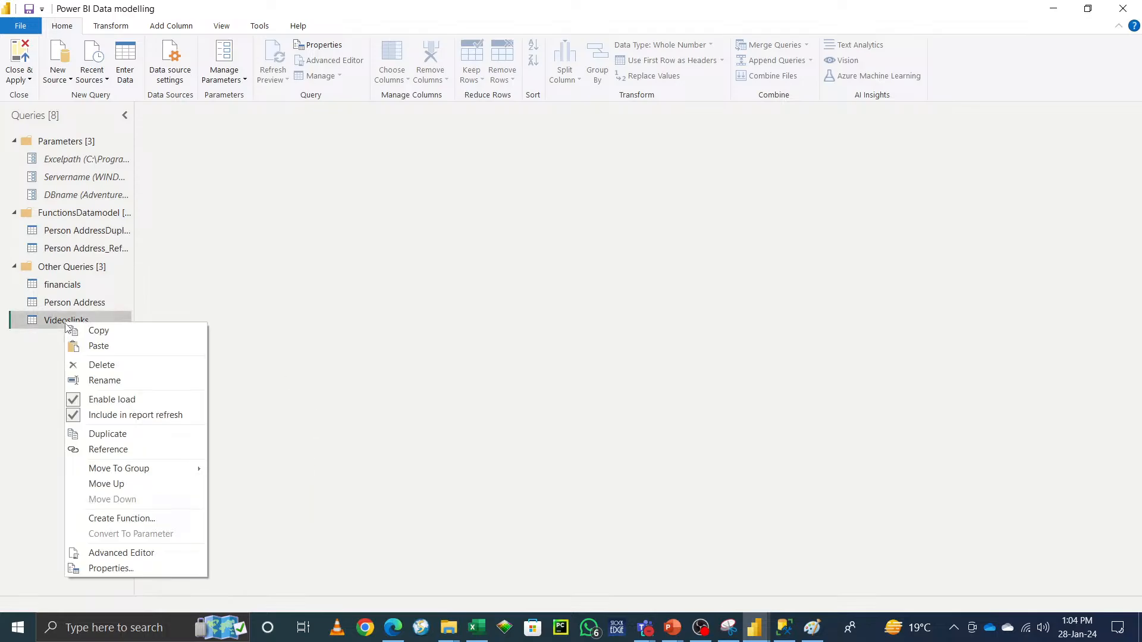
pyautogui.moveTo(179, 469)
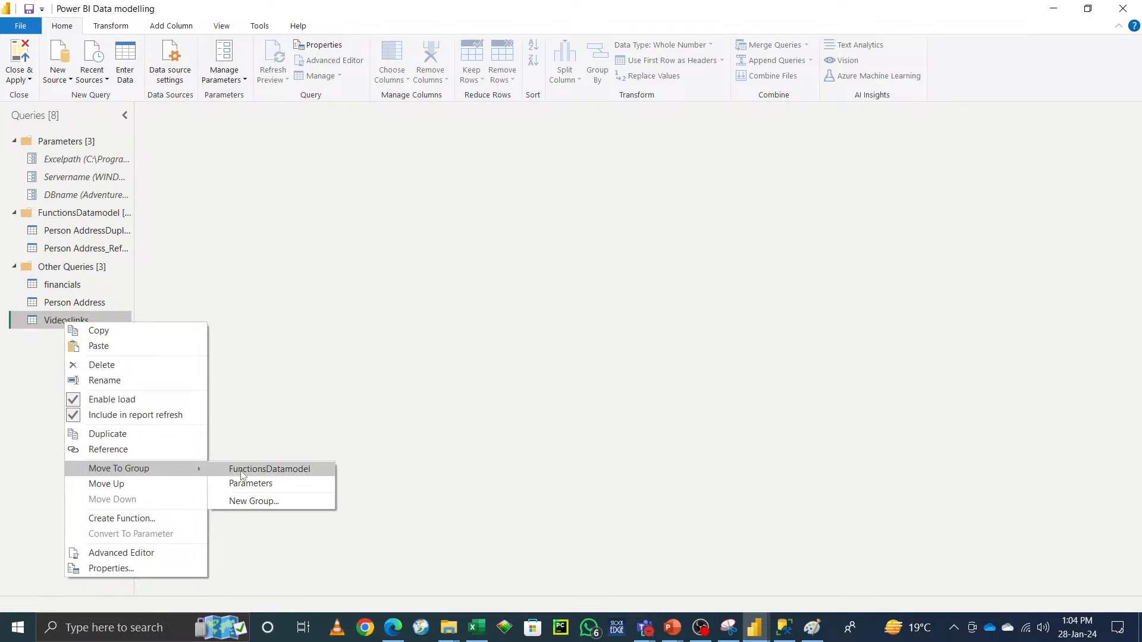
pyautogui.click(256, 469)
pyautogui.rightClick(87, 321)
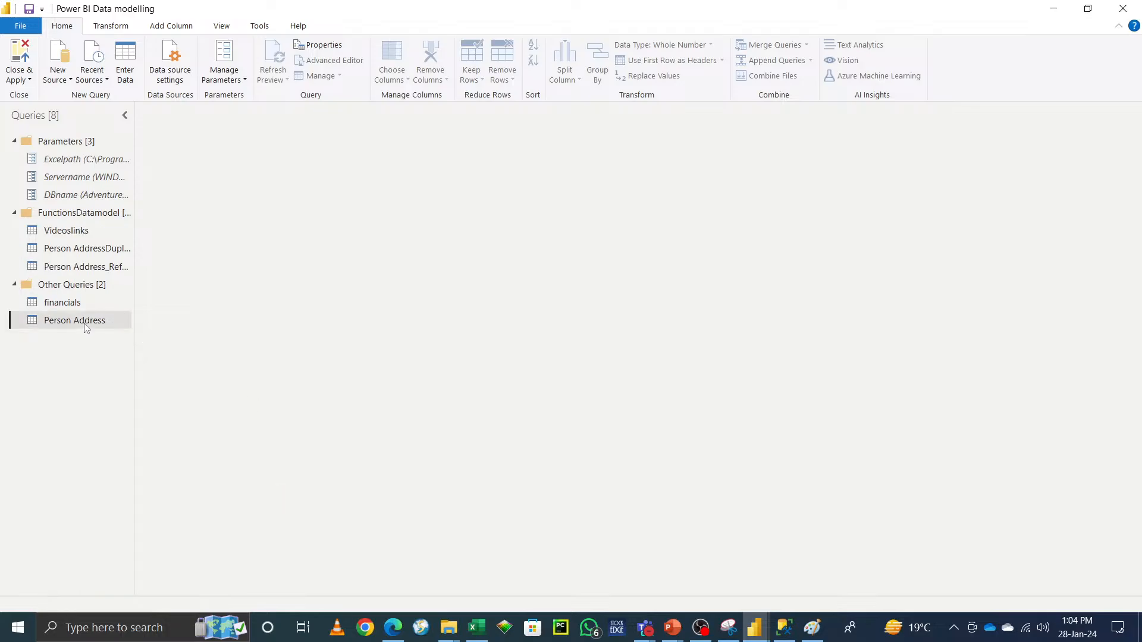
pyautogui.moveTo(179, 468)
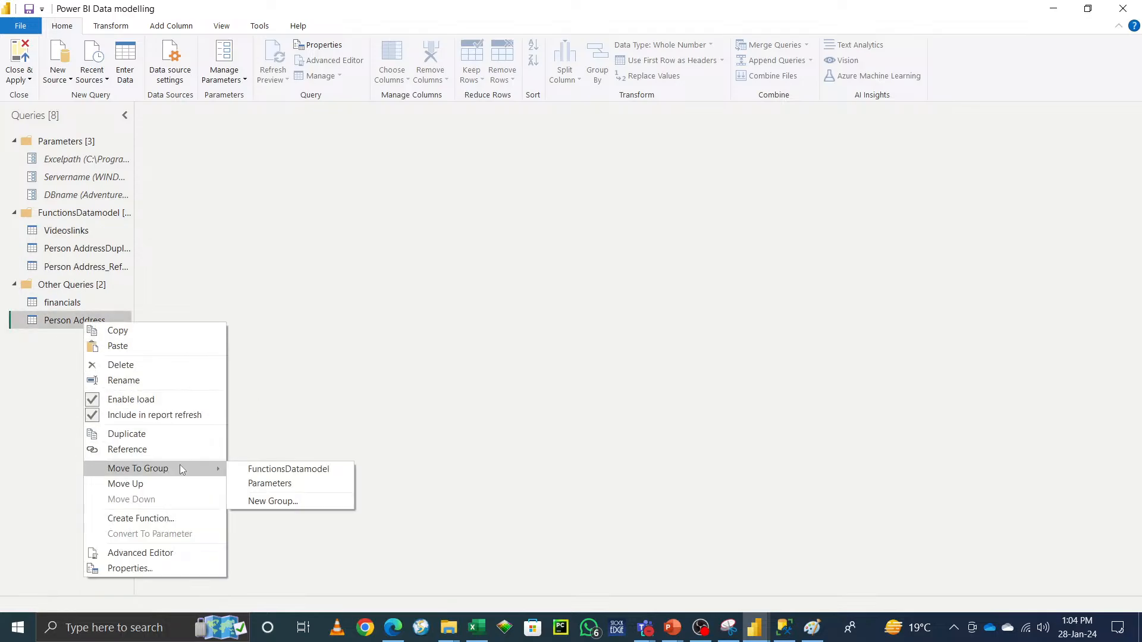
pyautogui.click(261, 468)
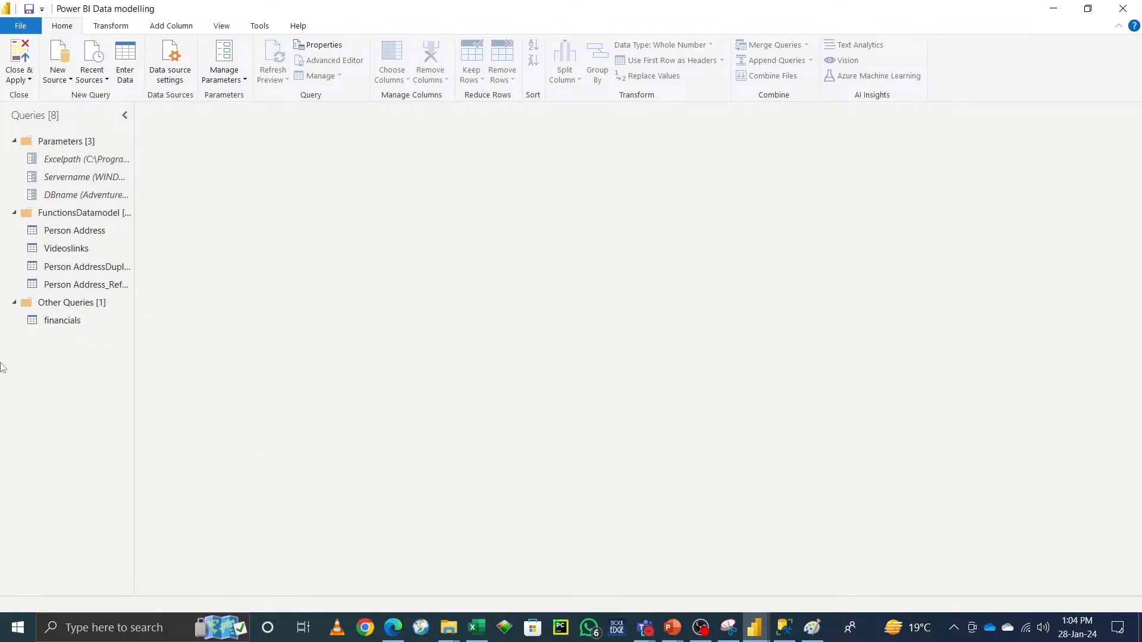
# Step: Create a new query group named Data modelling
pyautogui.rightClick(44, 353)
pyautogui.click(99, 416)
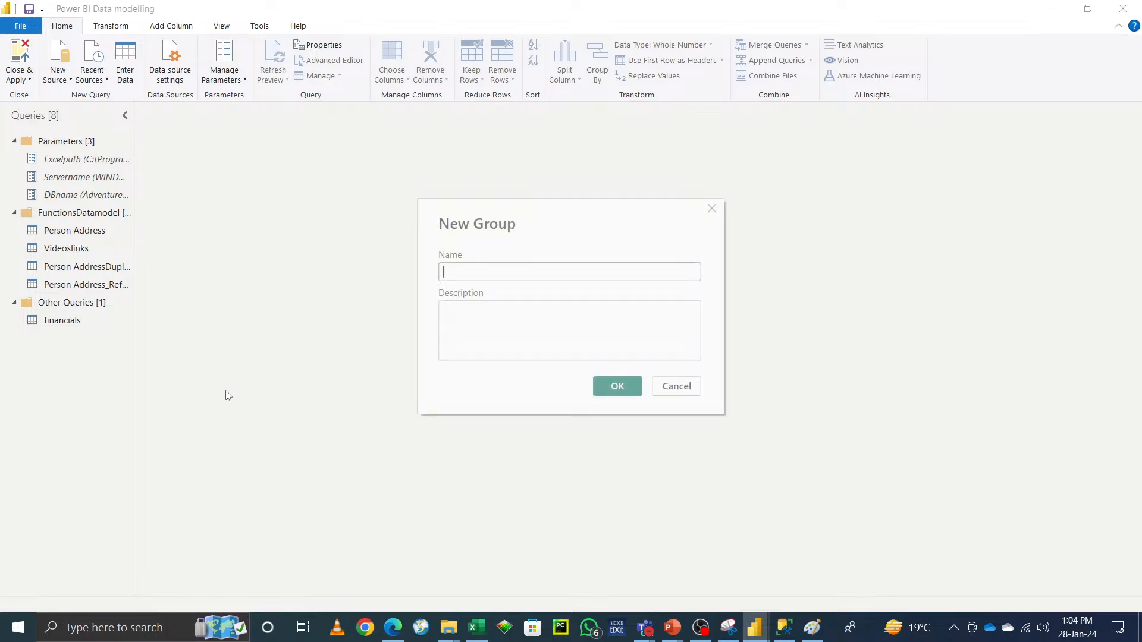
pyautogui.write('Data modelling')
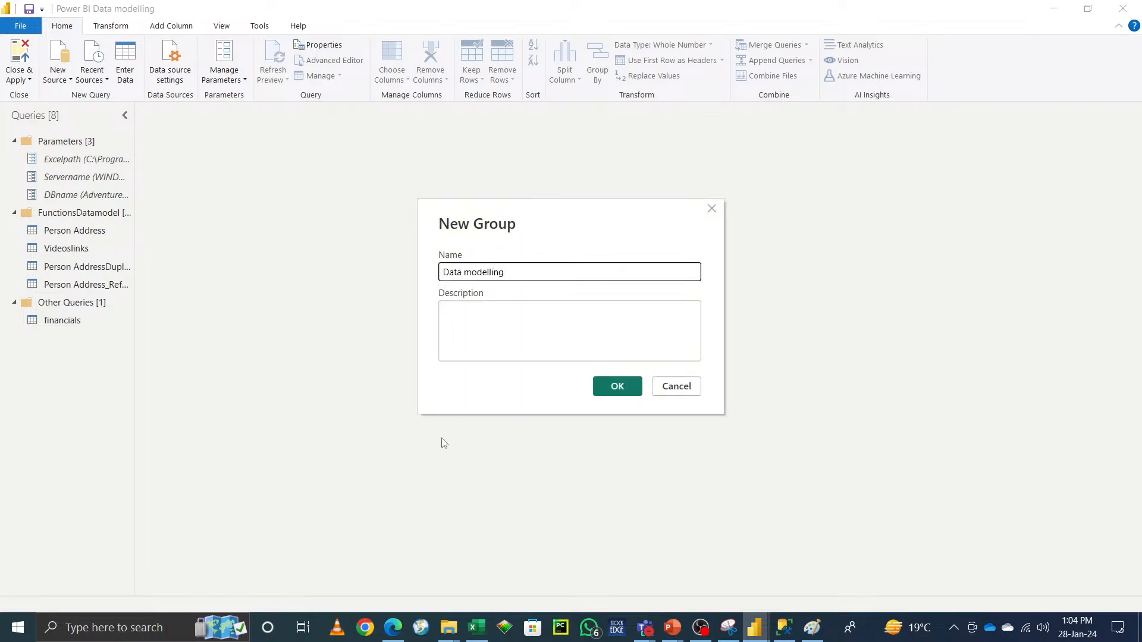
pyautogui.click(614, 384)
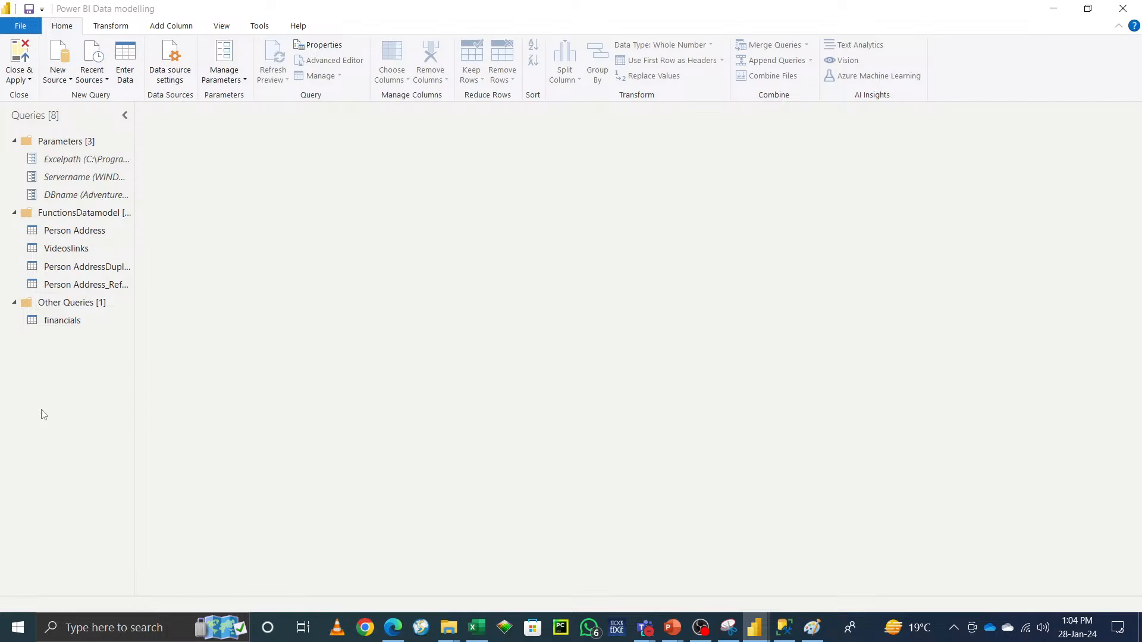
# Step: Disable load for the Person Address and Videoslinks queries
pyautogui.rightClick(77, 232)
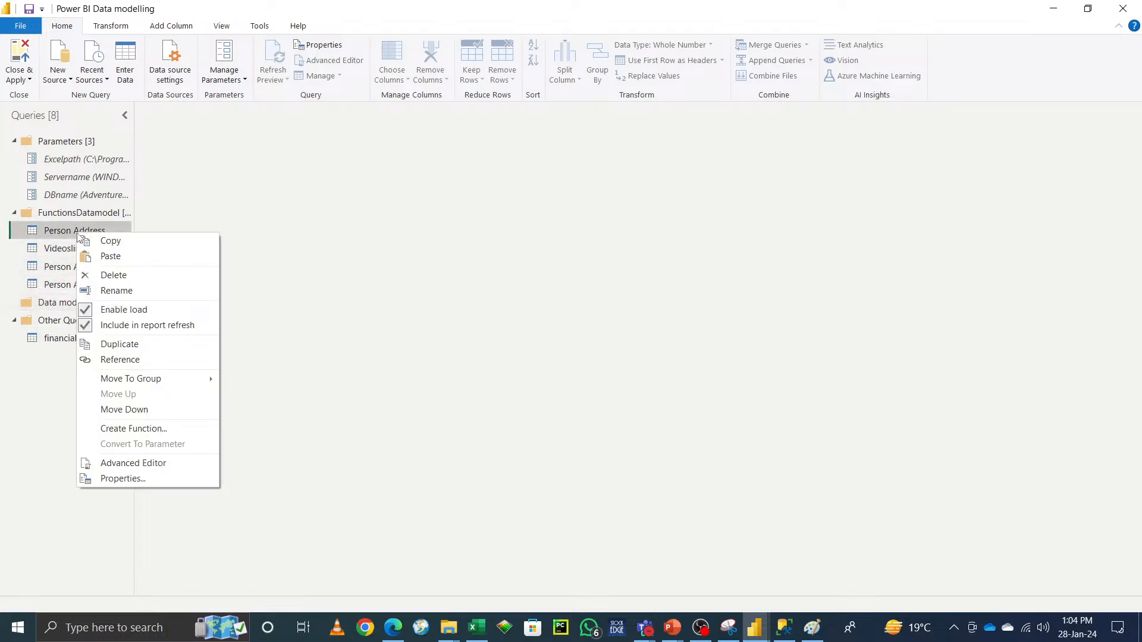
pyautogui.click(104, 310)
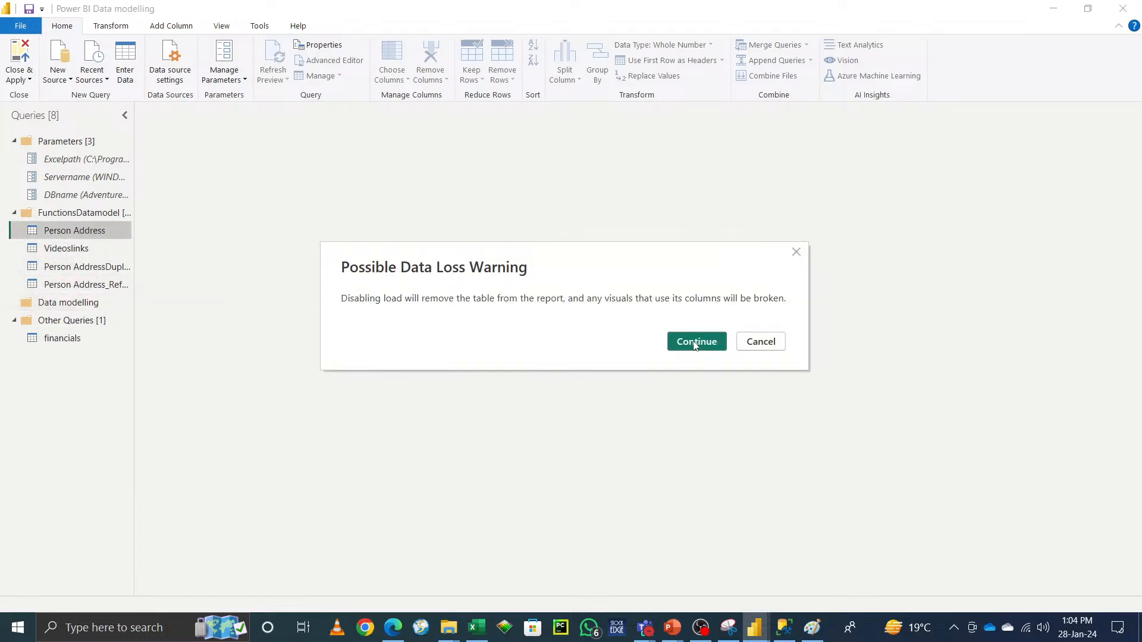
pyautogui.click(694, 341)
pyautogui.rightClick(66, 248)
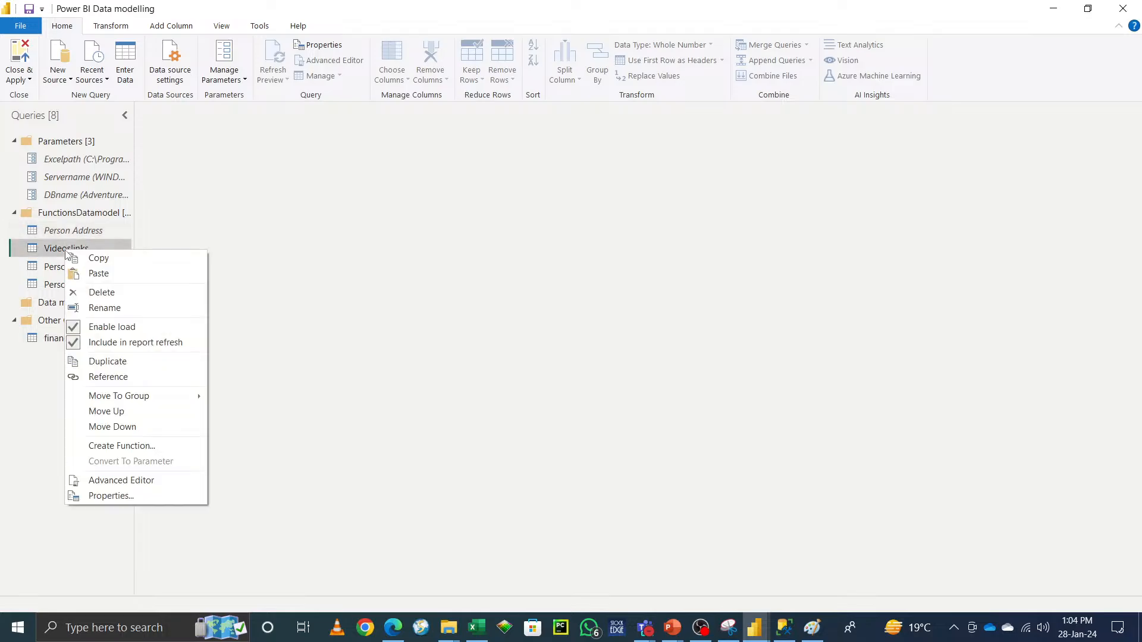
pyautogui.click(99, 325)
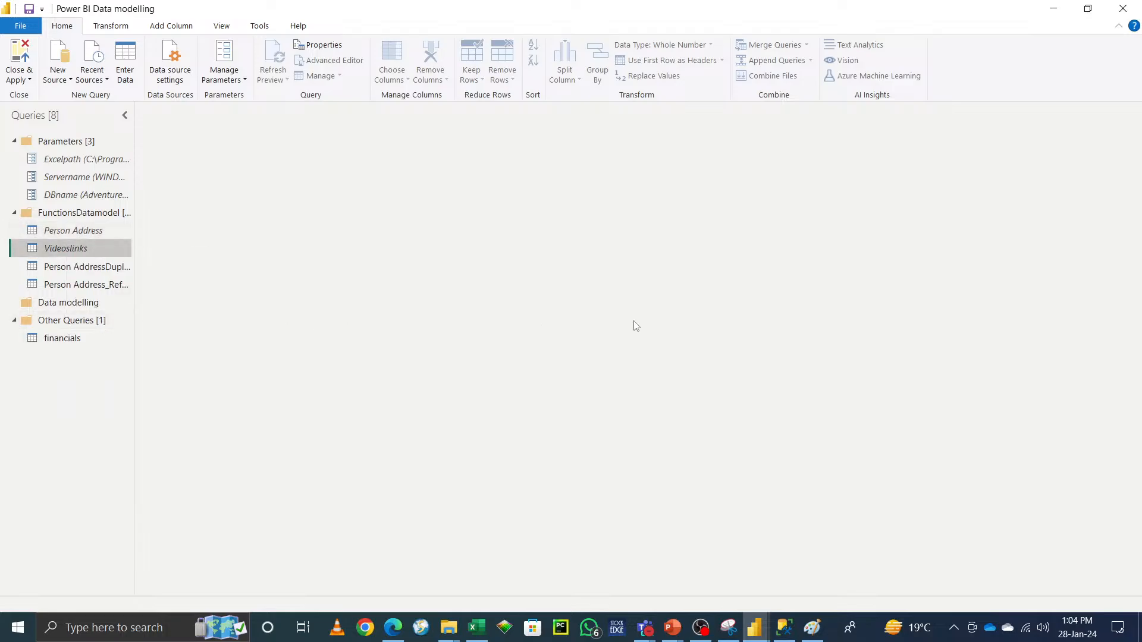
# Step: Disable load for the Person AddressDuplicate and Person Address_Reference queries
pyautogui.rightClick(91, 268)
pyautogui.click(113, 346)
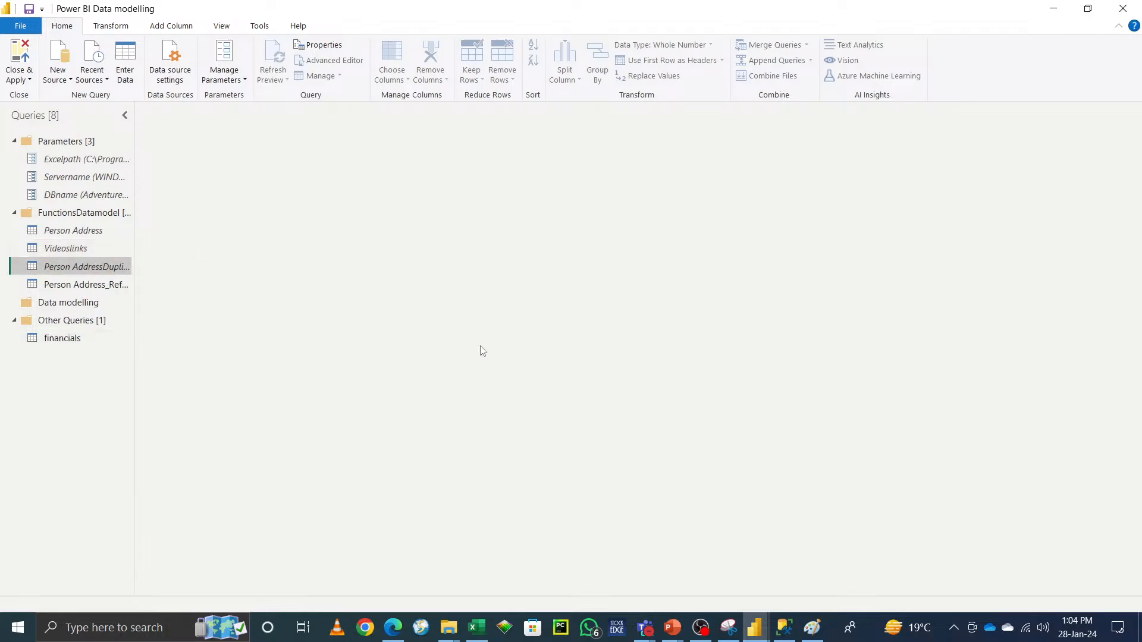
pyautogui.rightClick(73, 290)
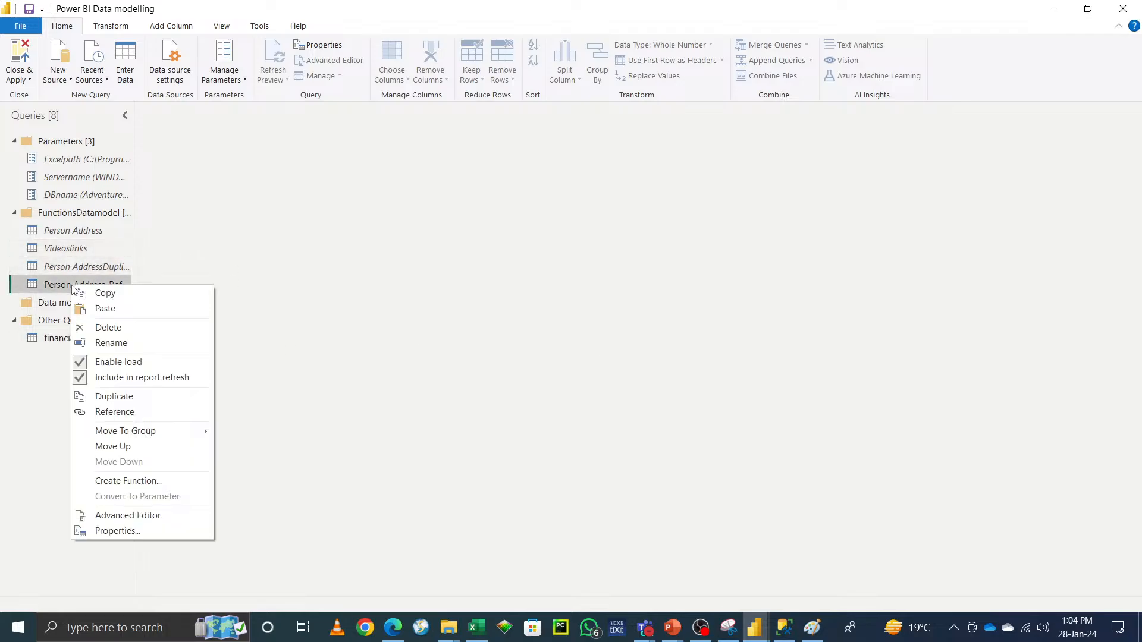
pyautogui.click(113, 361)
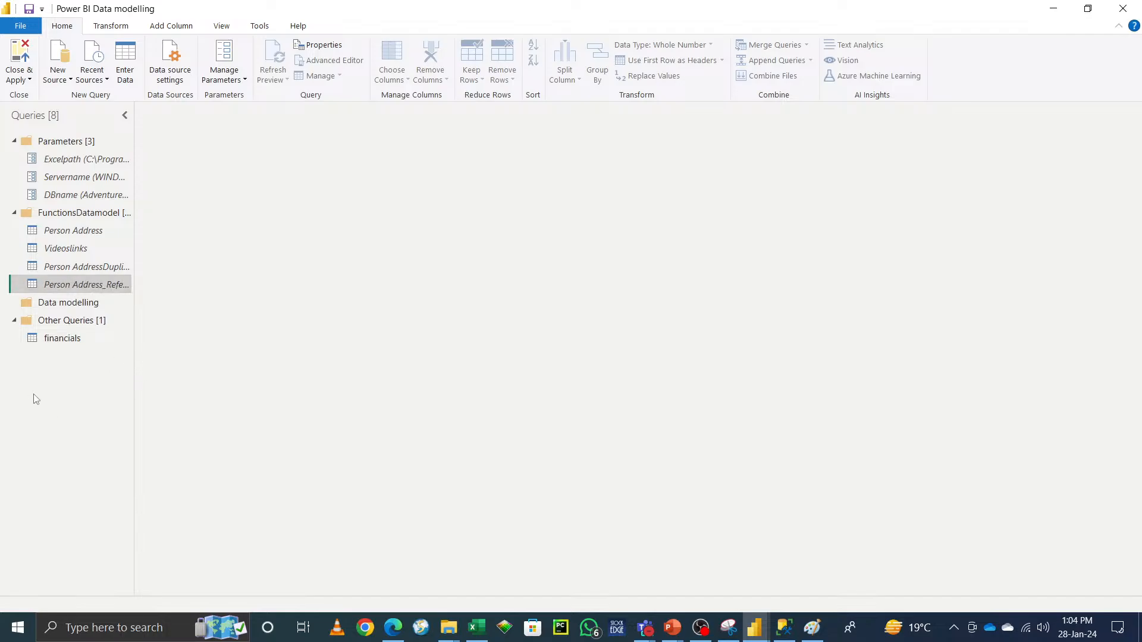
# Step: Move the financials query into the Data modelling group
pyautogui.click(66, 339)
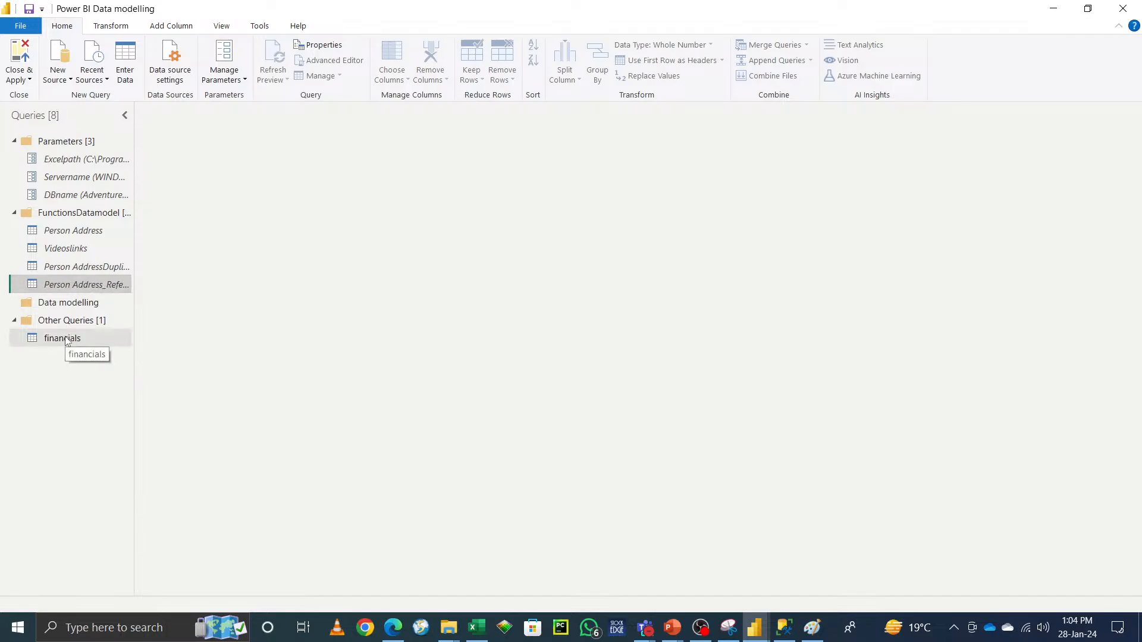
pyautogui.rightClick(64, 340)
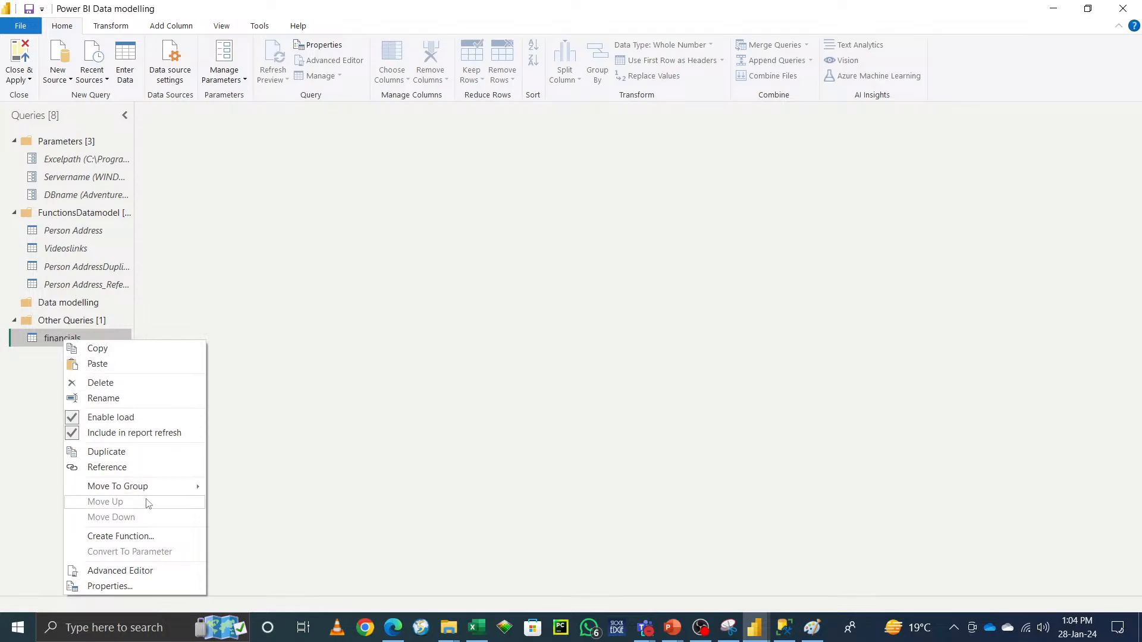
pyautogui.moveTo(159, 486)
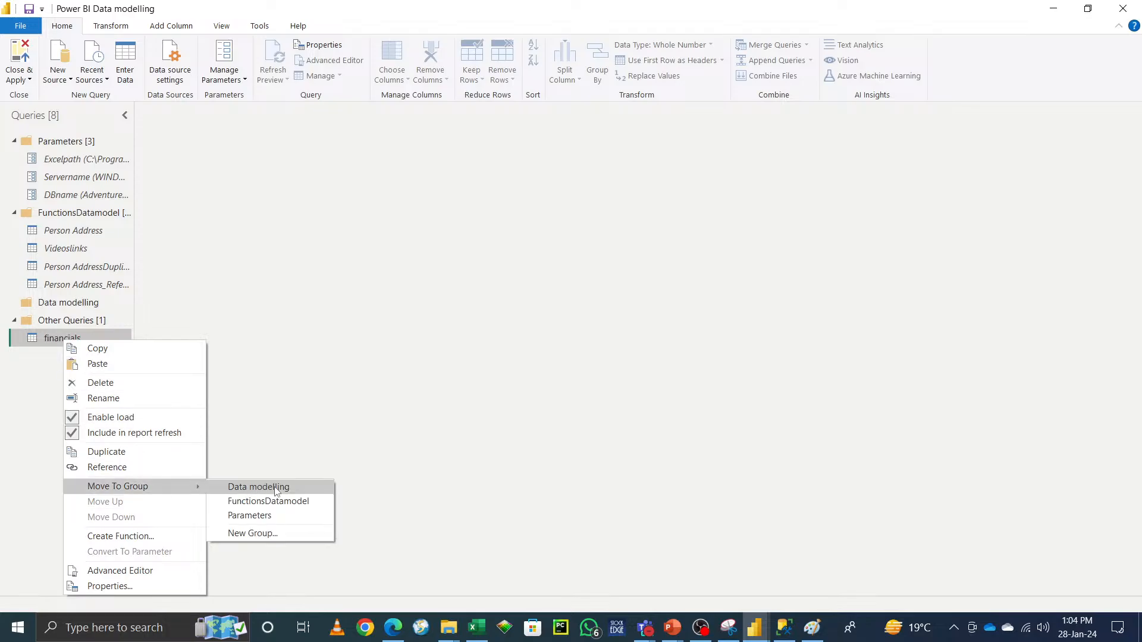
pyautogui.click(275, 491)
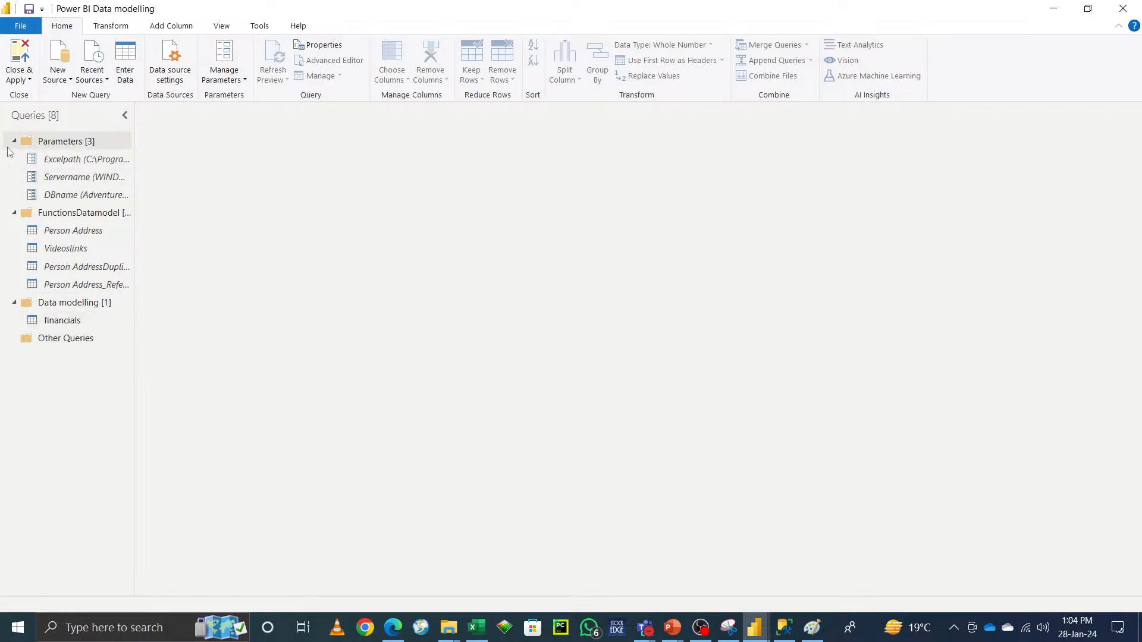
# Step: Collapse the Parameters and FunctionsDatamodel groups and create a reference query of financials
pyautogui.click(13, 141)
pyautogui.click(15, 159)
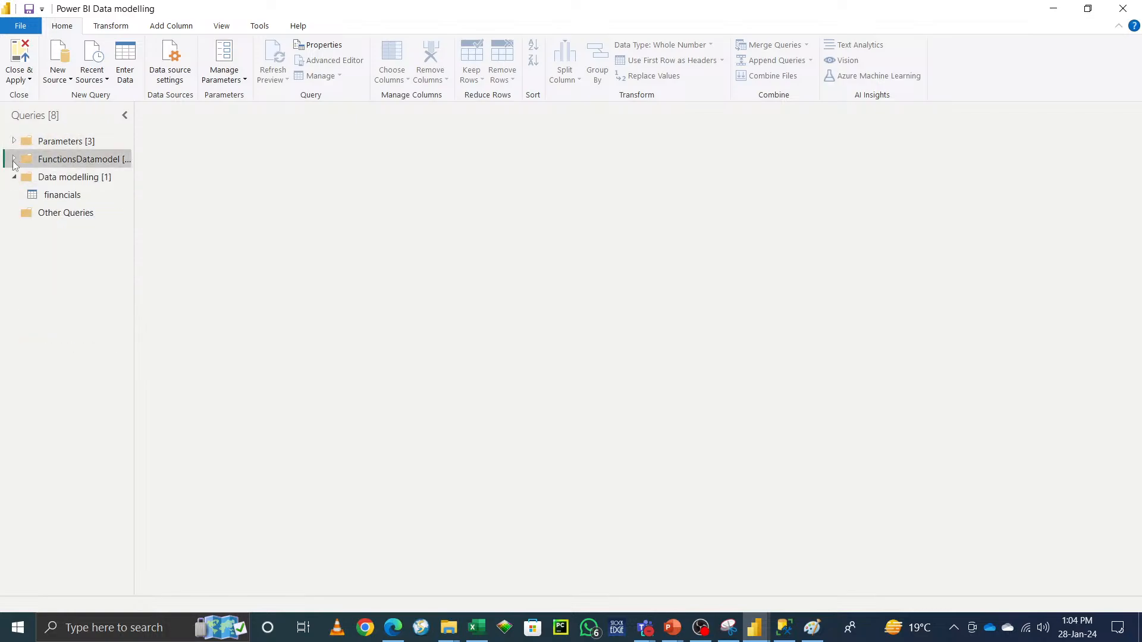
pyautogui.rightClick(66, 198)
pyautogui.click(116, 323)
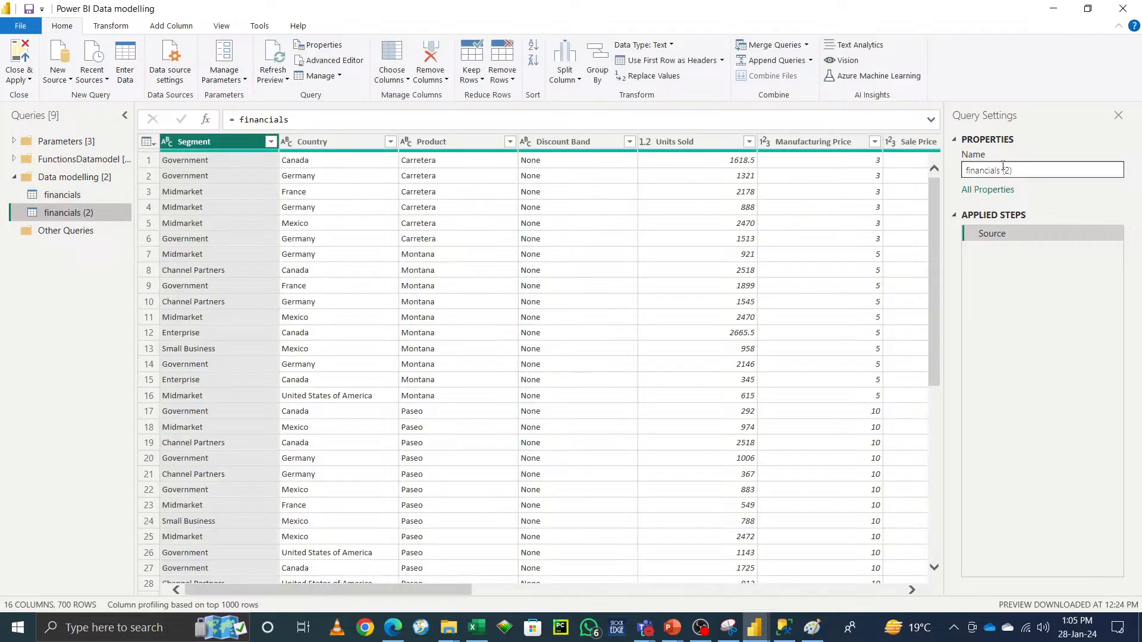
# Step: Rename the new reference query to SegmentTable
pyautogui.click(1026, 169)
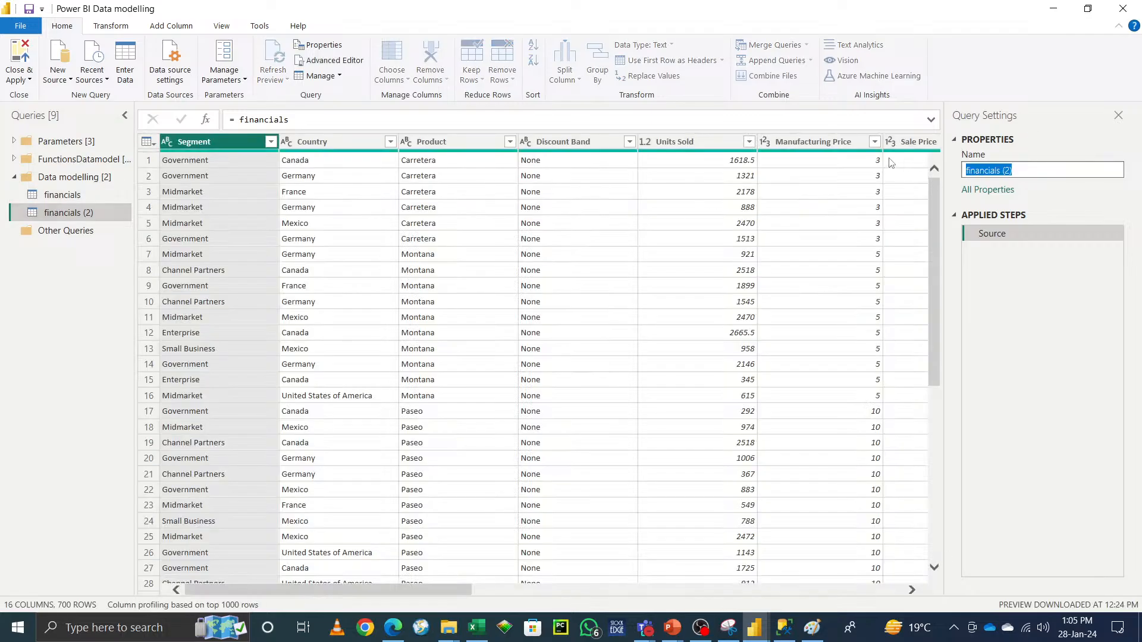
pyautogui.press('BackSpace')
pyautogui.write('SegmentTable')
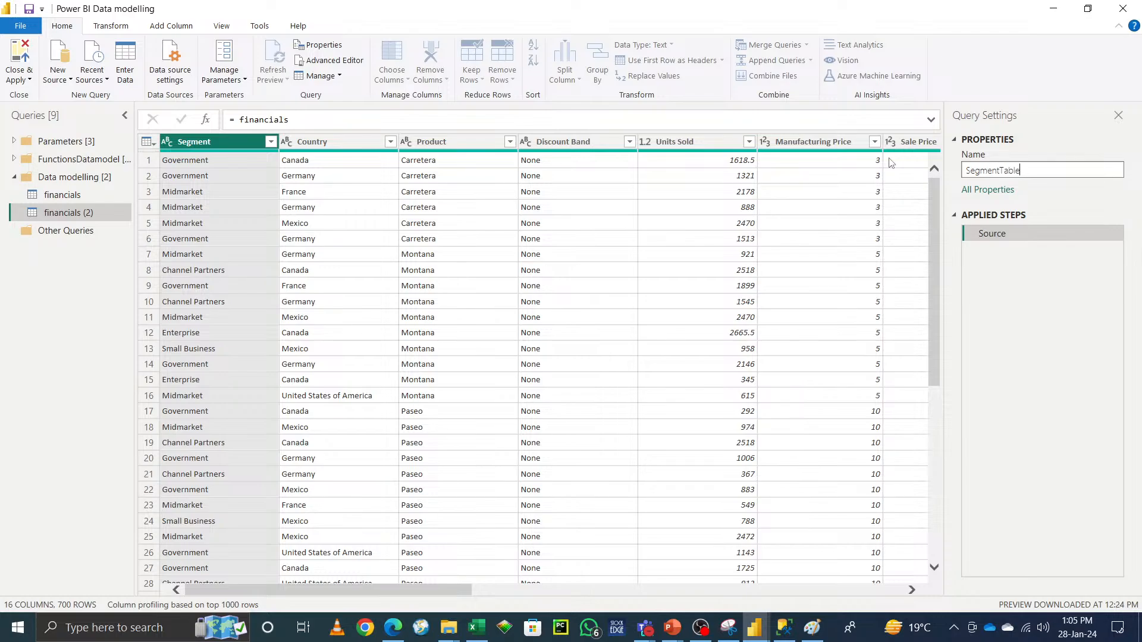
pyautogui.press('Return')
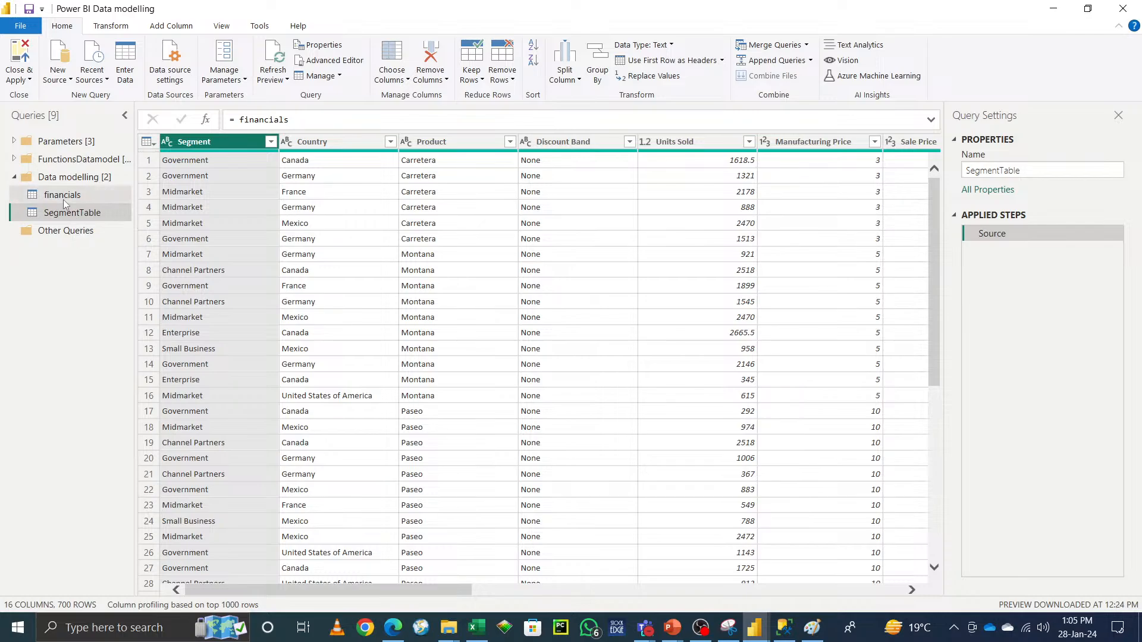
# Step: In financials, replace the value None with z in the Discount Band column
pyautogui.click(62, 195)
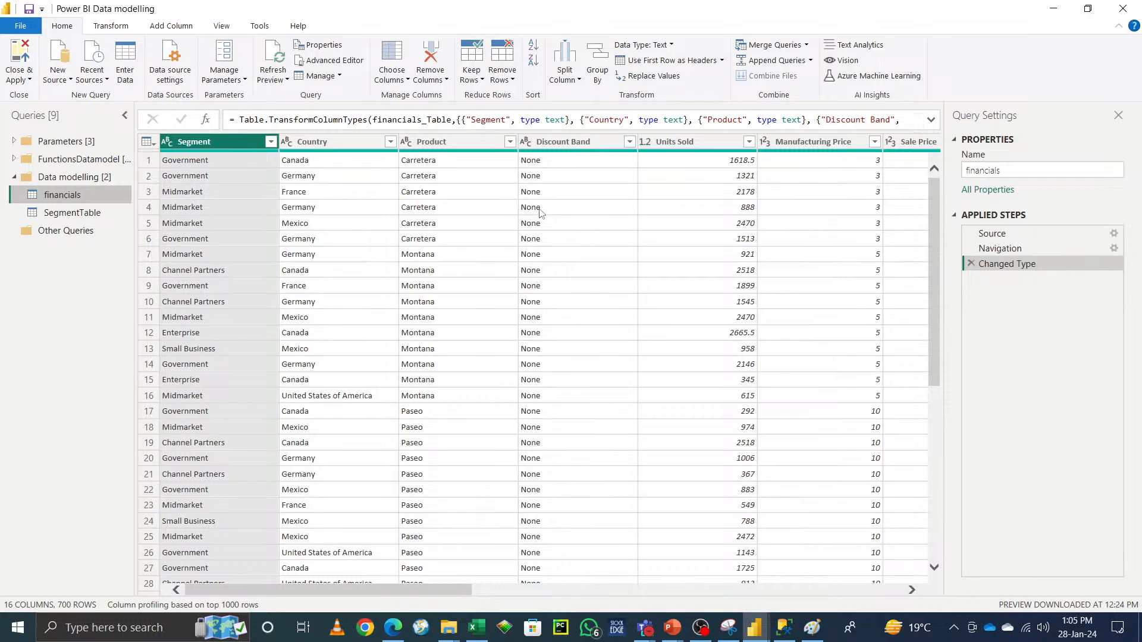
pyautogui.click(539, 210)
pyautogui.rightClick(539, 210)
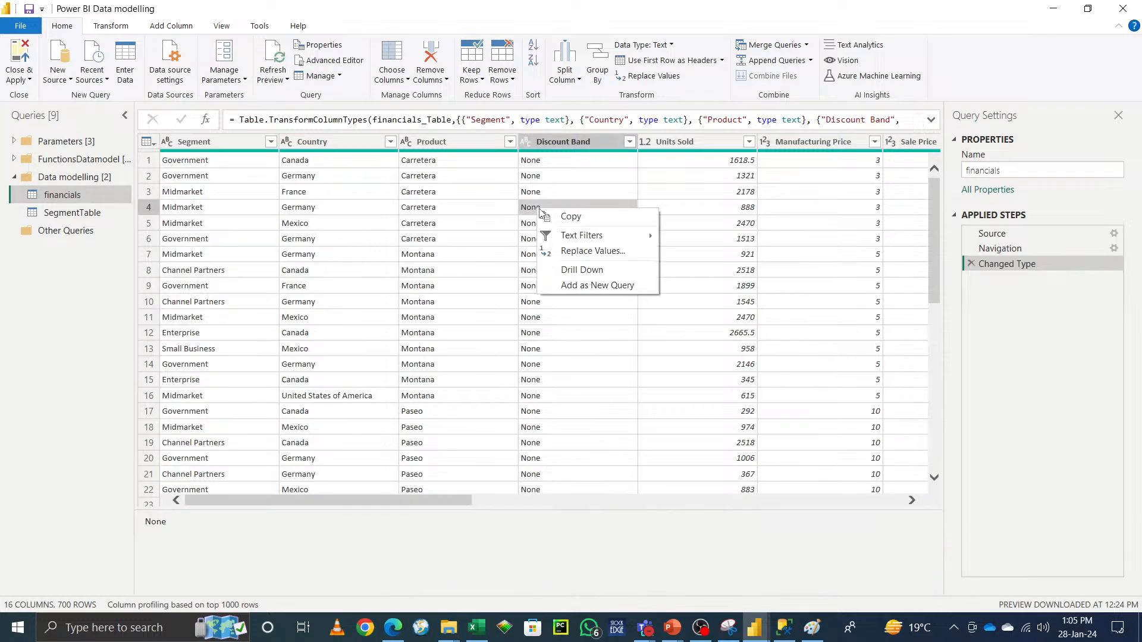
pyautogui.click(588, 251)
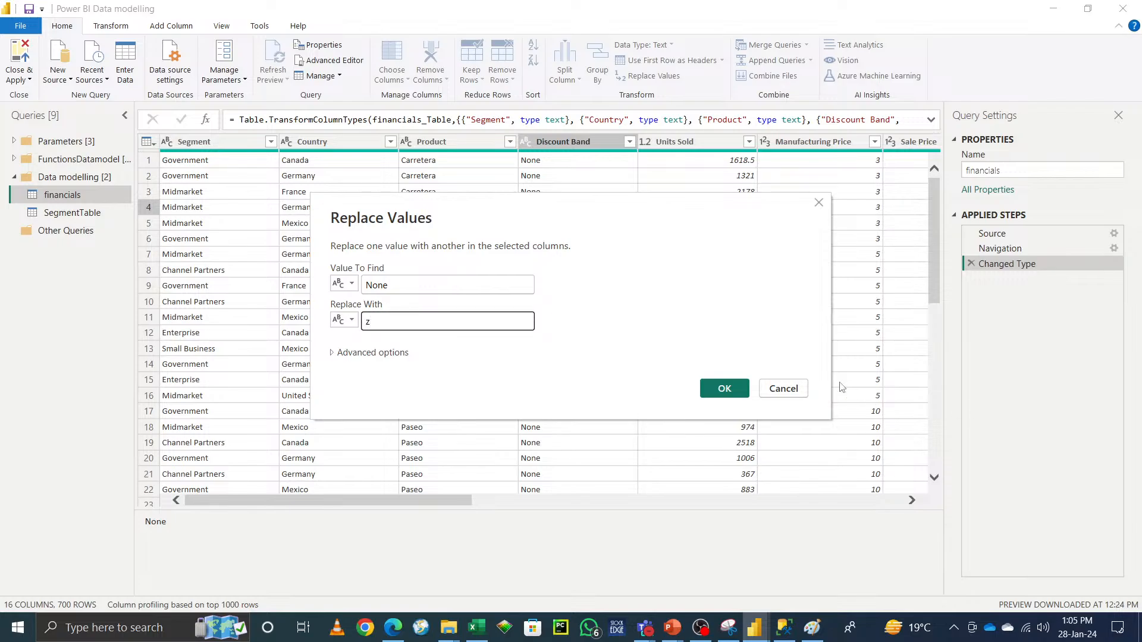
pyautogui.click(726, 388)
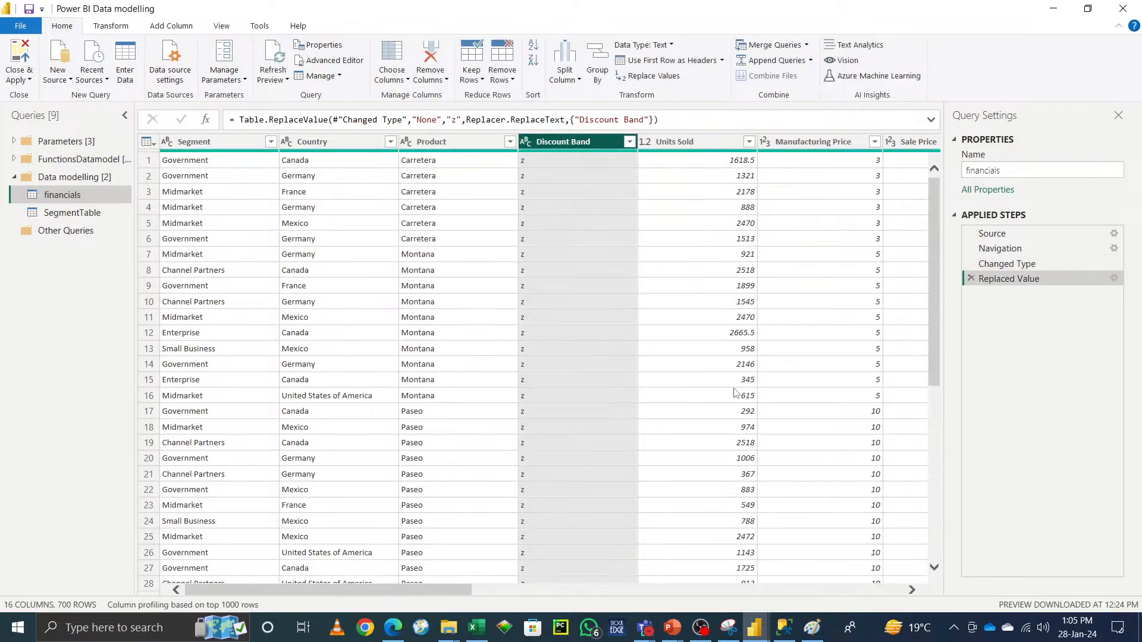
# Step: Compare the SegmentTable query with financials and delete the Replaced Value step from financials
pyautogui.click(68, 216)
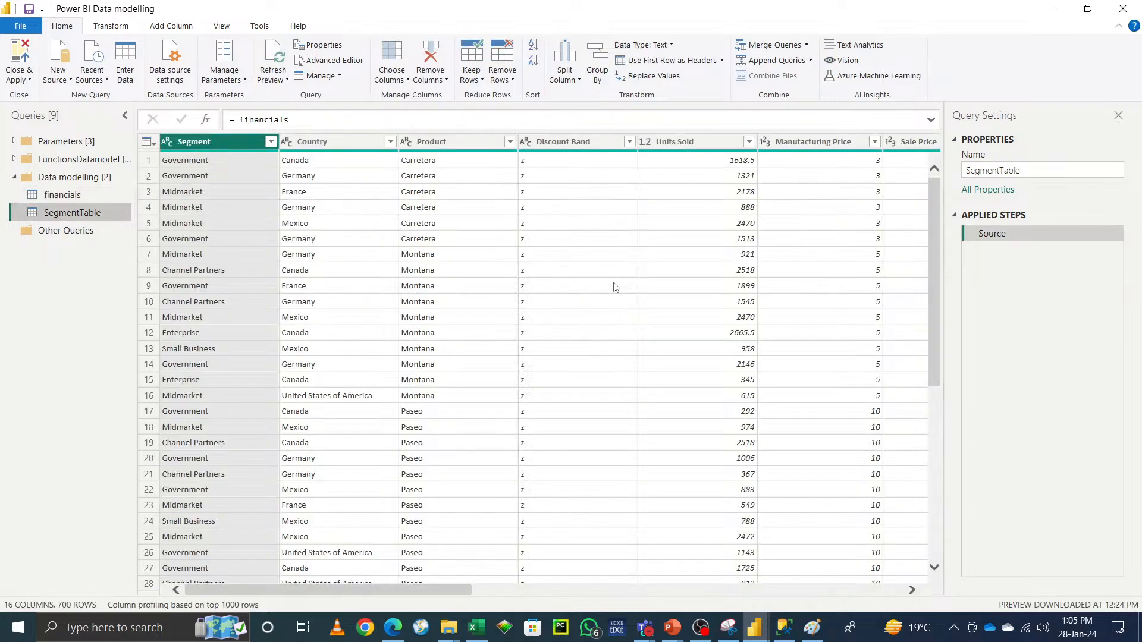
pyautogui.click(52, 194)
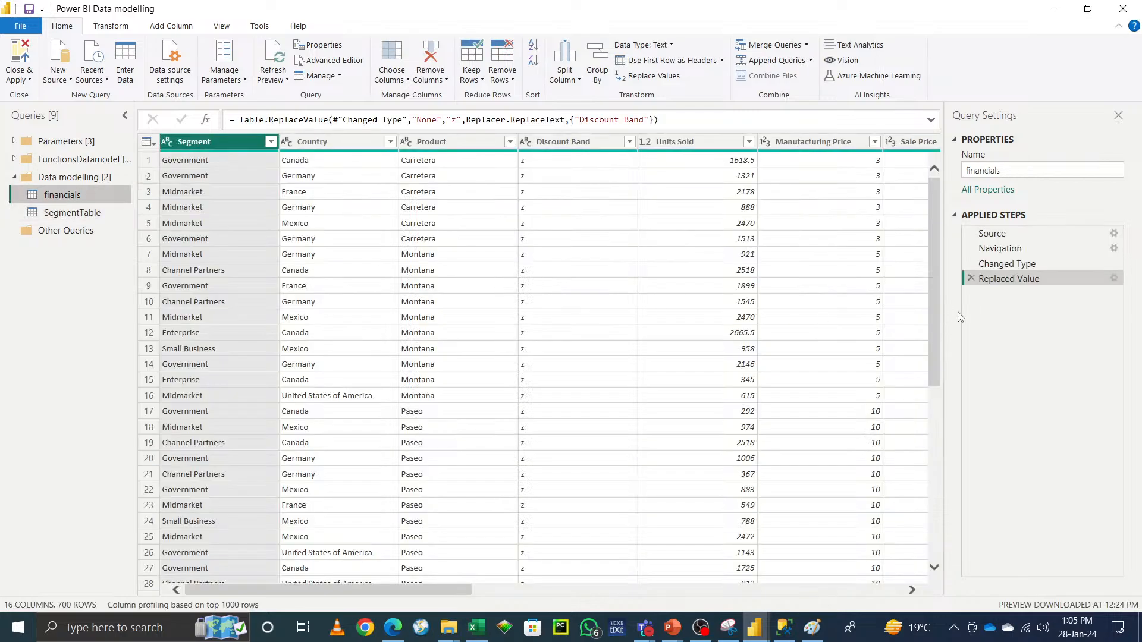
pyautogui.click(972, 279)
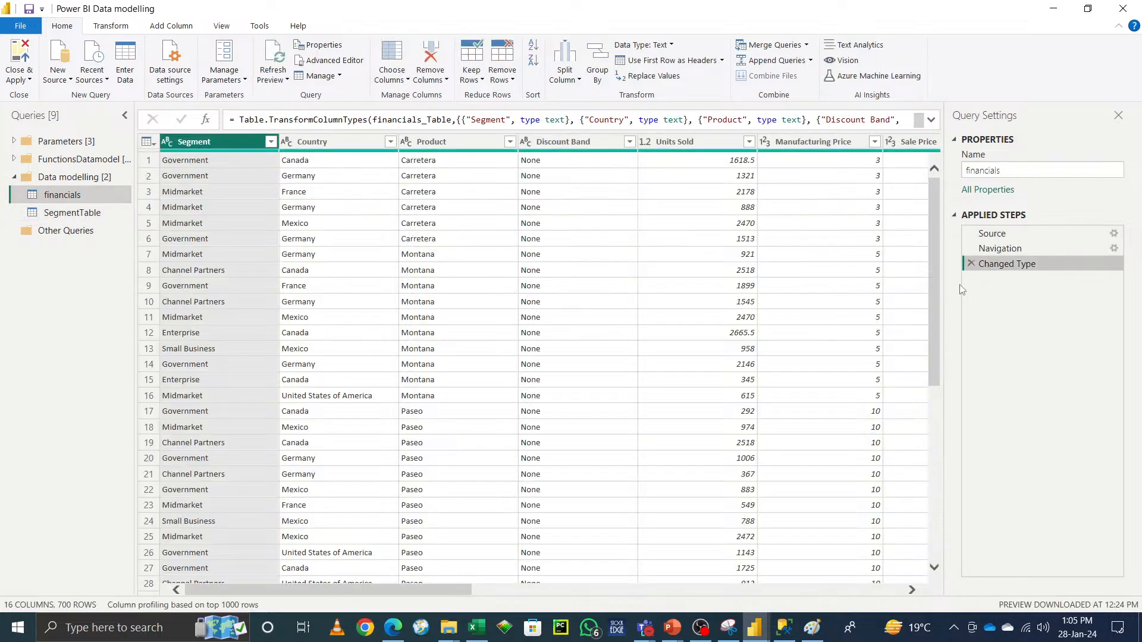
pyautogui.click(72, 215)
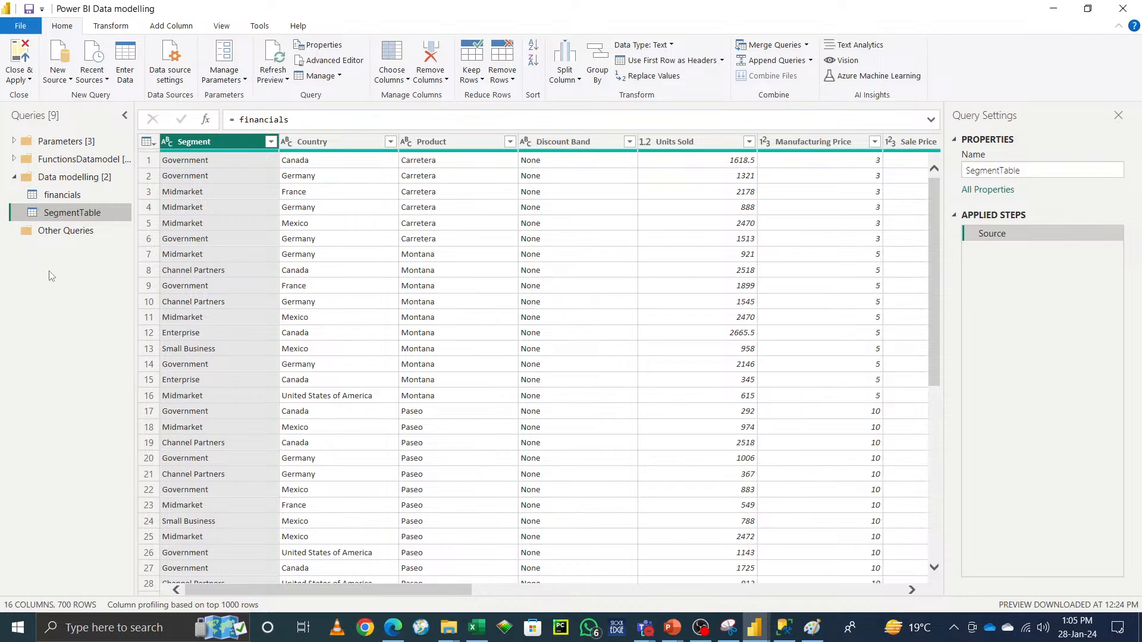
pyautogui.moveTo(73, 199); pyautogui.dragTo(73, 214)
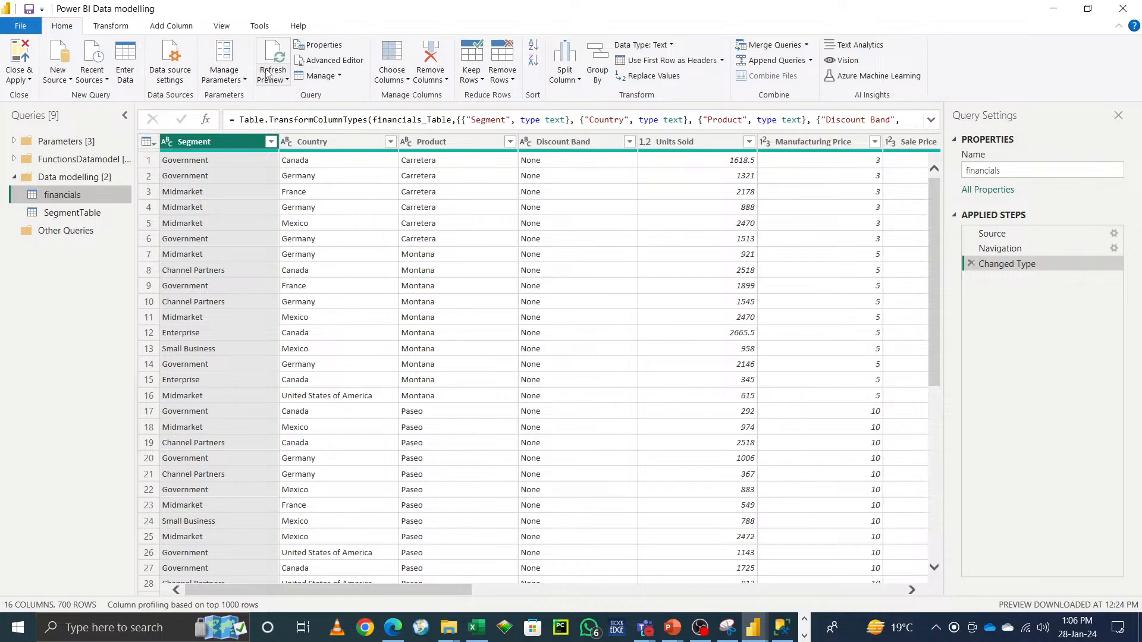
# Step: Open the financials query properties and close the dialog without changes
pyautogui.click(324, 46)
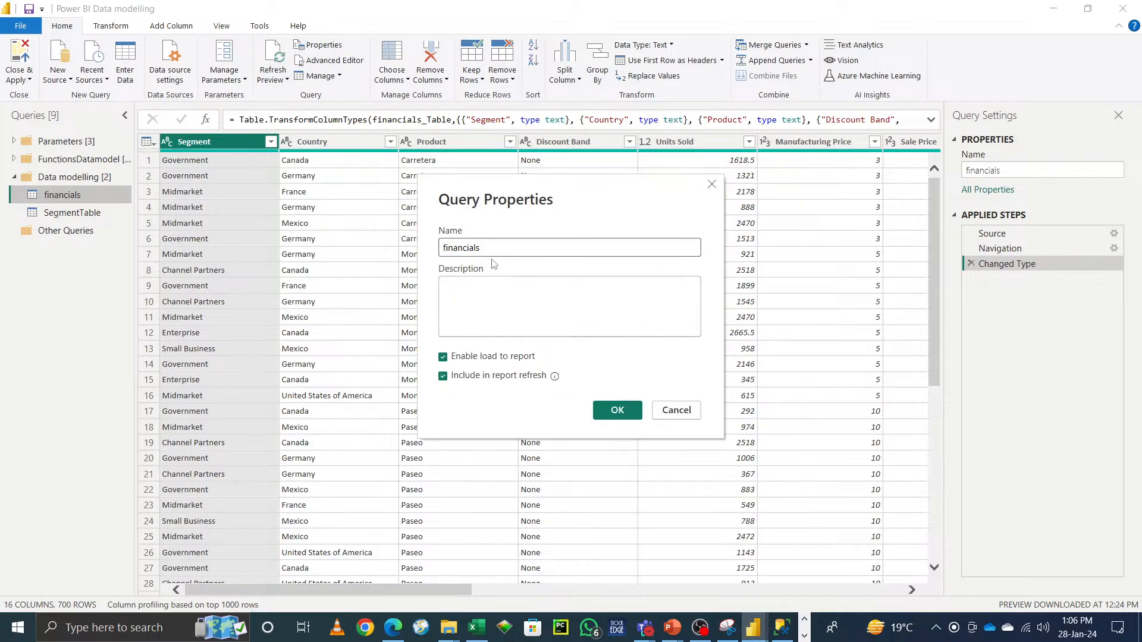
pyautogui.moveTo(502, 247); pyautogui.dragTo(401, 246)
pyautogui.click(480, 298)
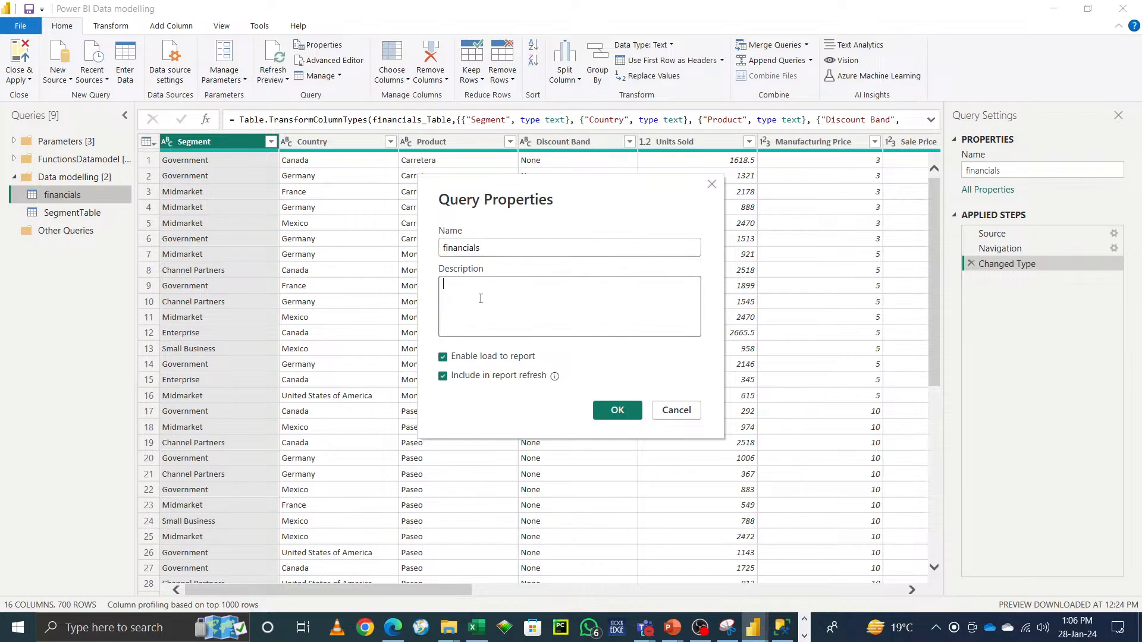
pyautogui.click(681, 415)
# Step: Open financials in the Advanced Editor and inspect the Excelpath parameter used in its source
pyautogui.click(334, 61)
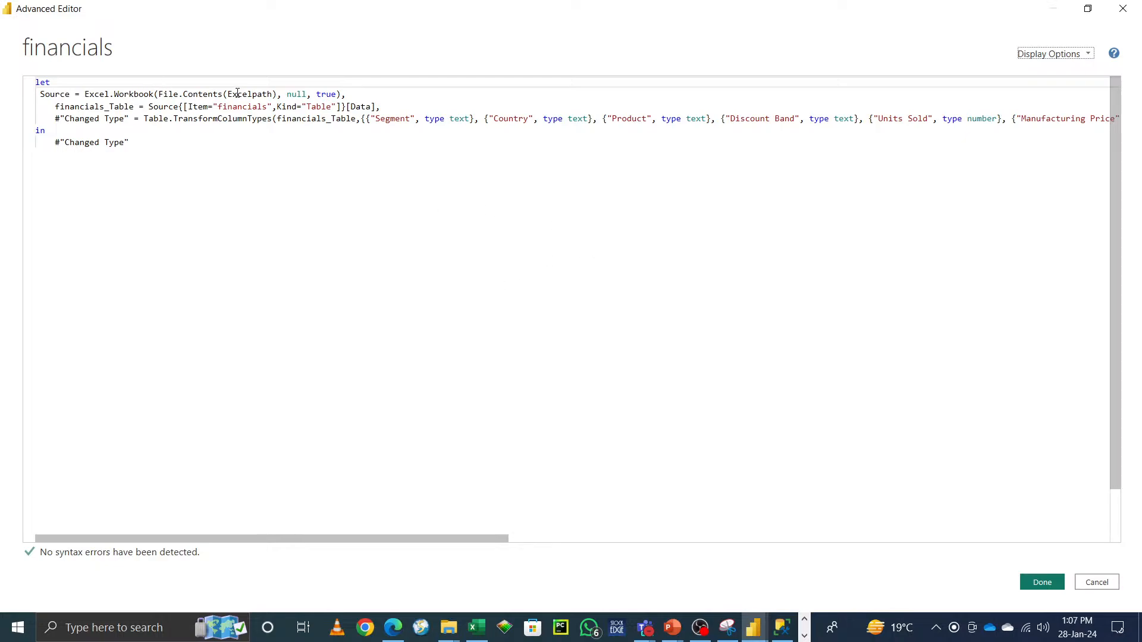
pyautogui.moveTo(229, 95); pyautogui.dragTo(274, 95)
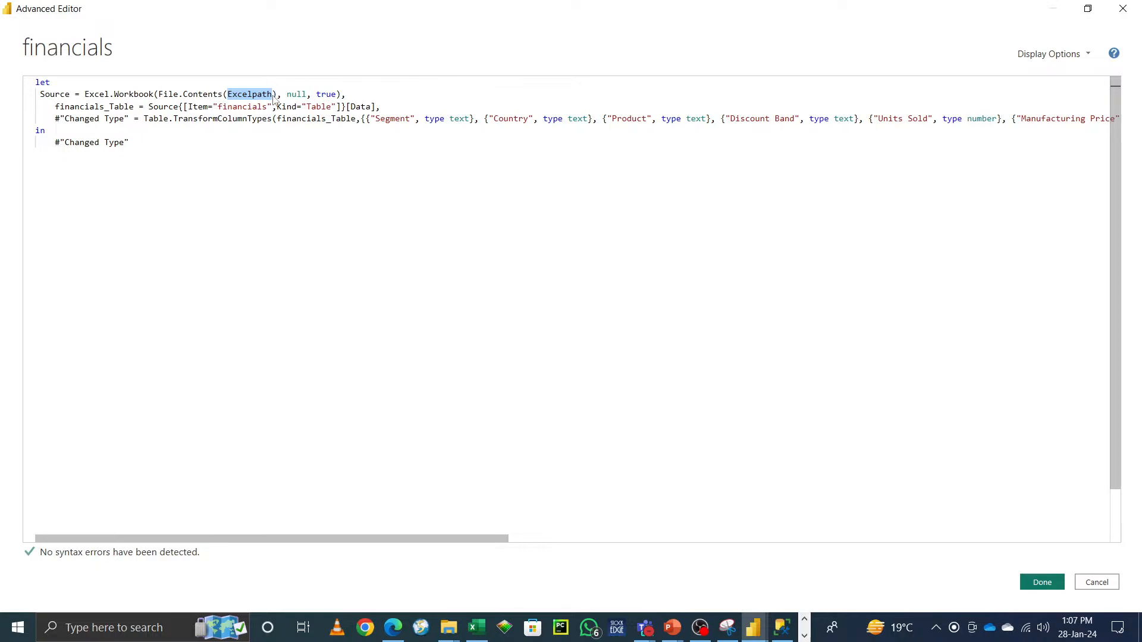
pyautogui.moveTo(273, 95)
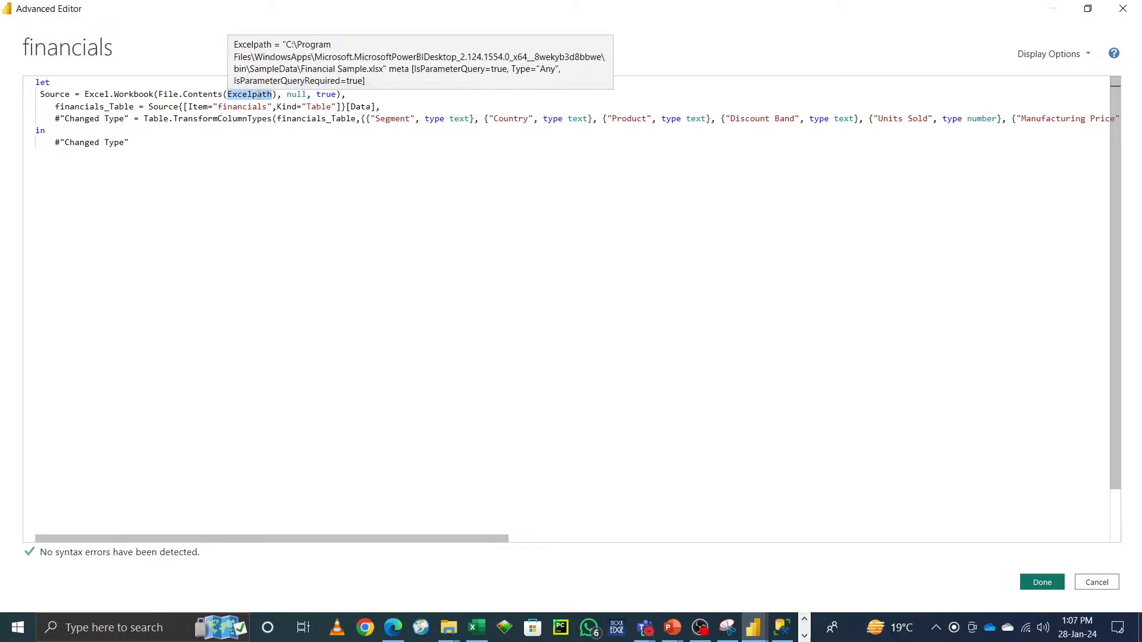
pyautogui.click(1042, 583)
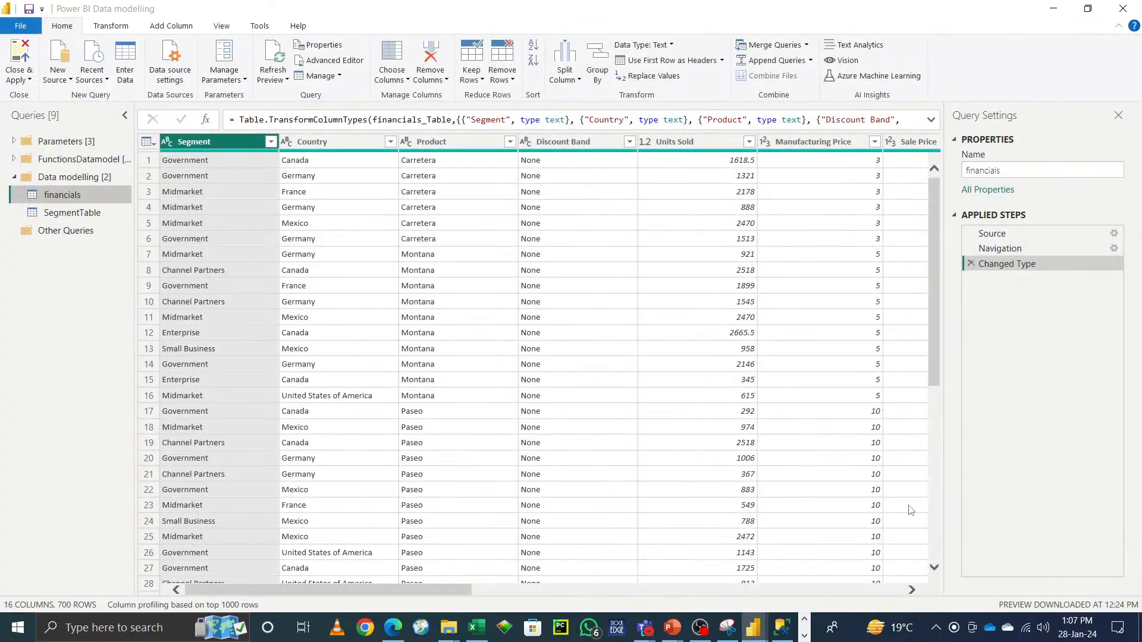
# Step: Use Go to Column to jump to the Segment column in the financials query
pyautogui.click(340, 78)
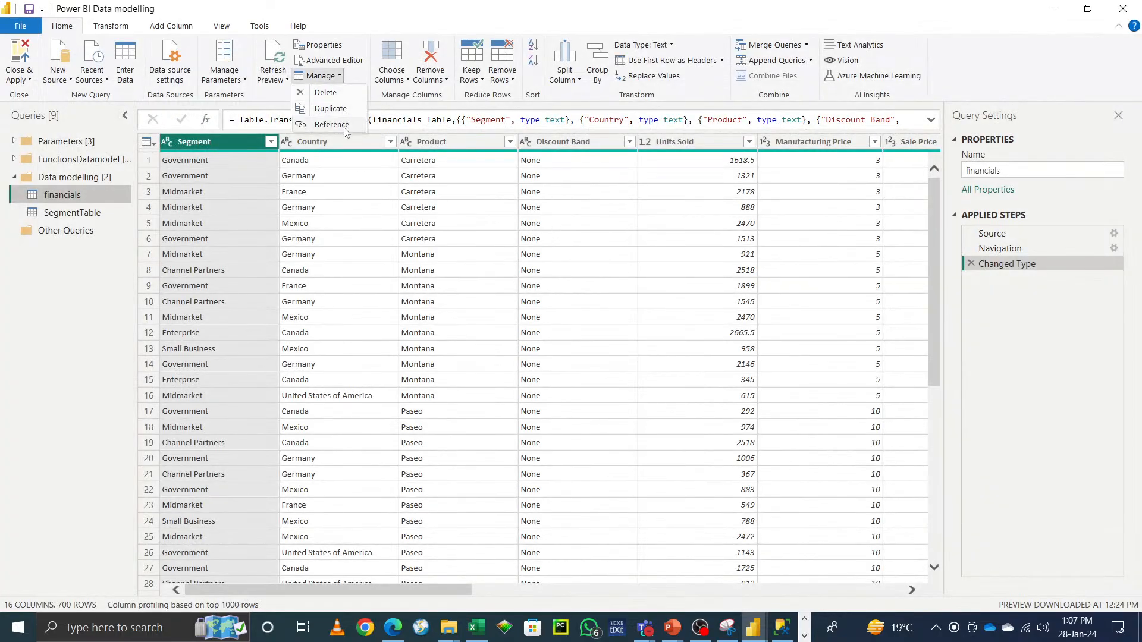
pyautogui.click(375, 96)
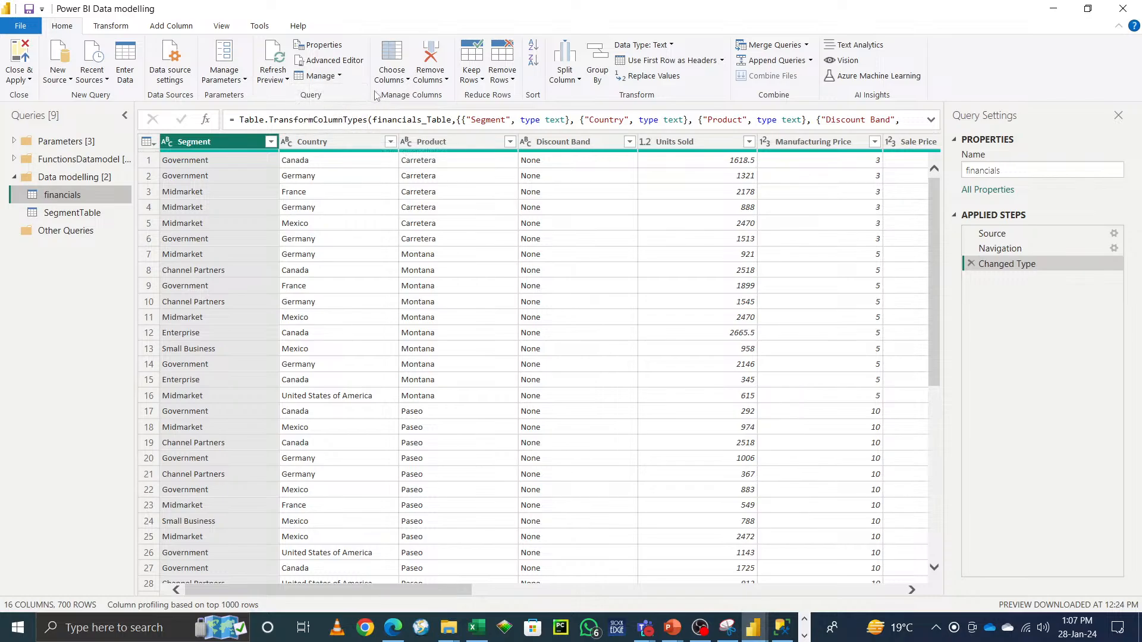
pyautogui.click(407, 82)
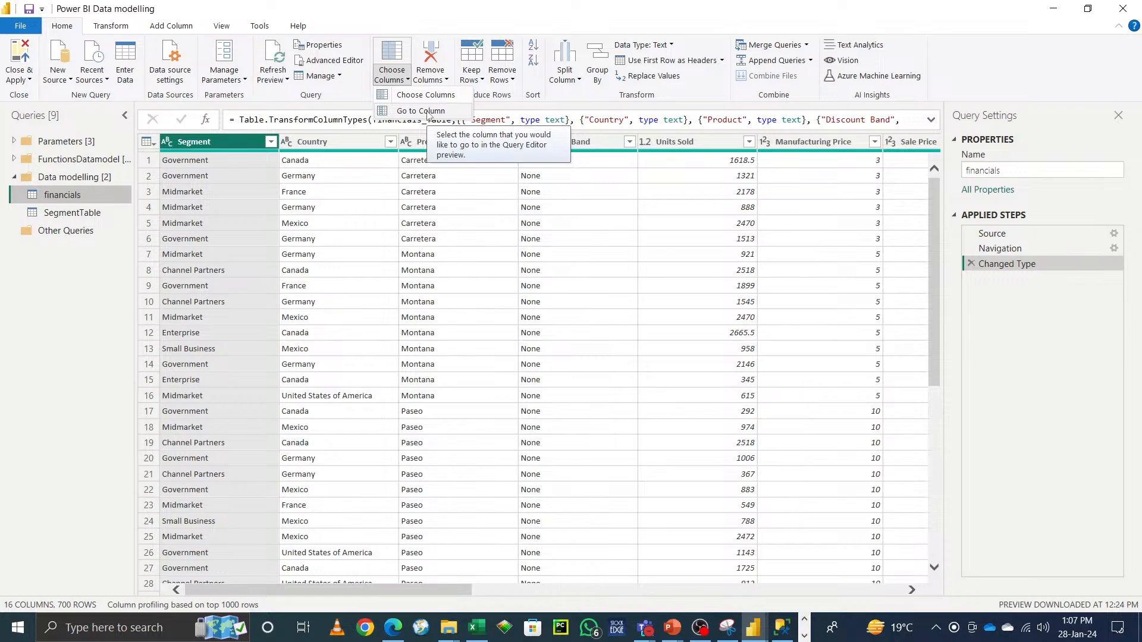
pyautogui.click(429, 111)
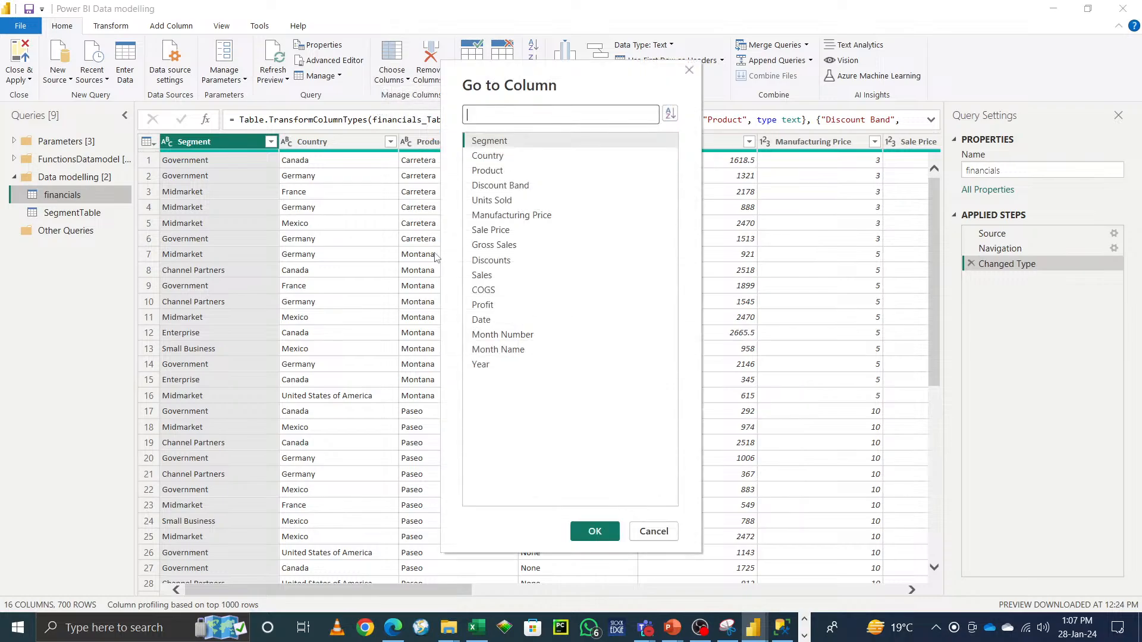
pyautogui.click(505, 141)
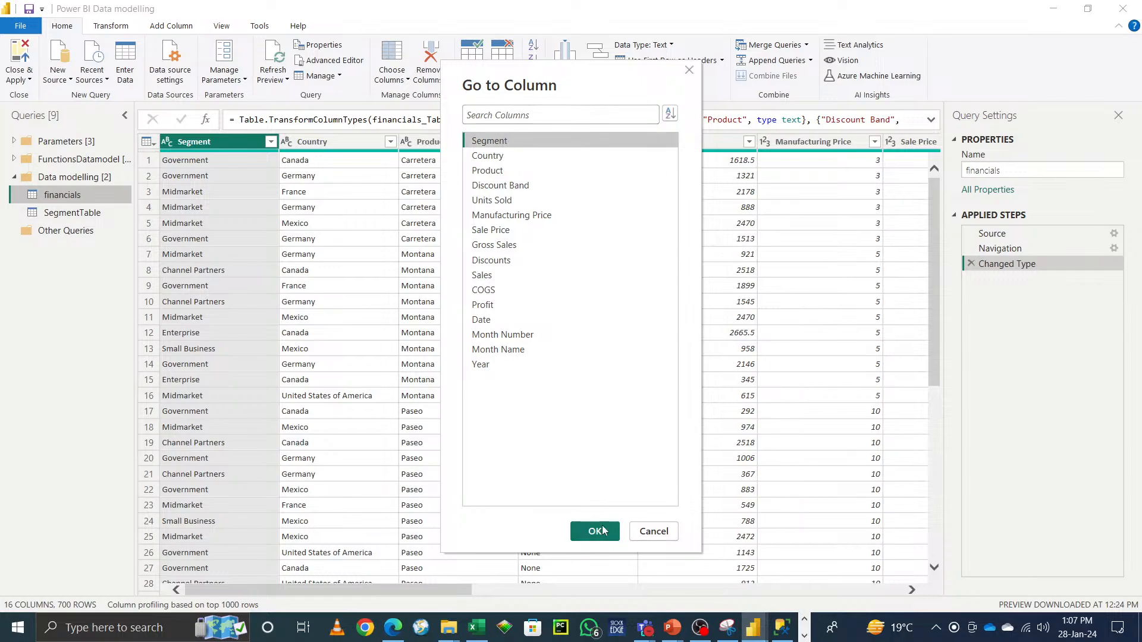
pyautogui.click(596, 531)
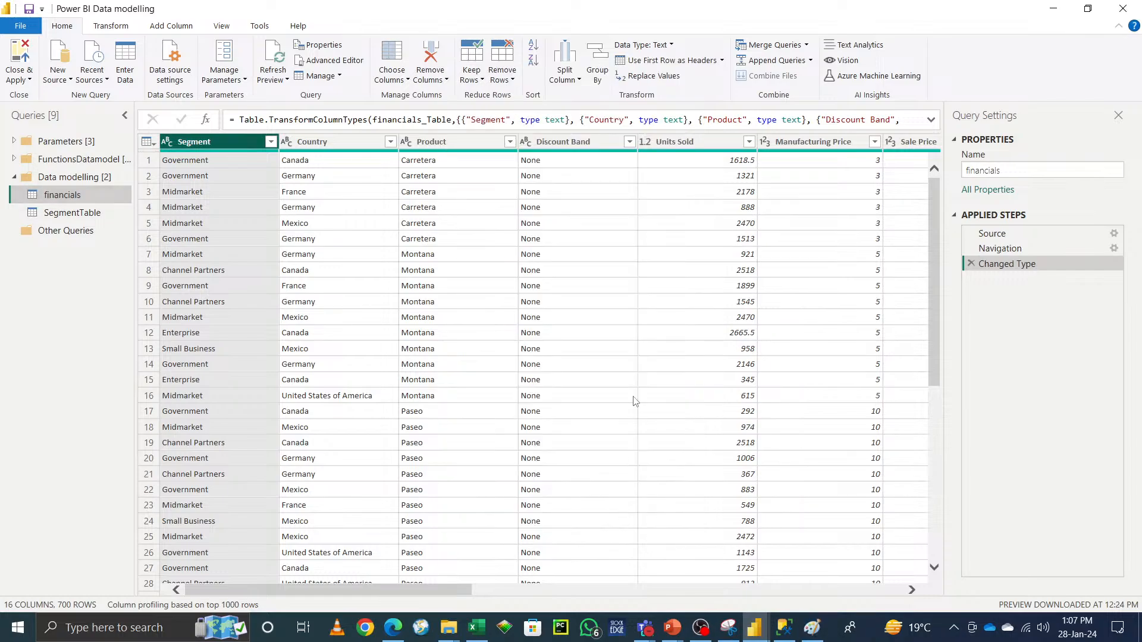
# Step: Use Choose Columns to keep every column except Segment in financials
pyautogui.click(402, 82)
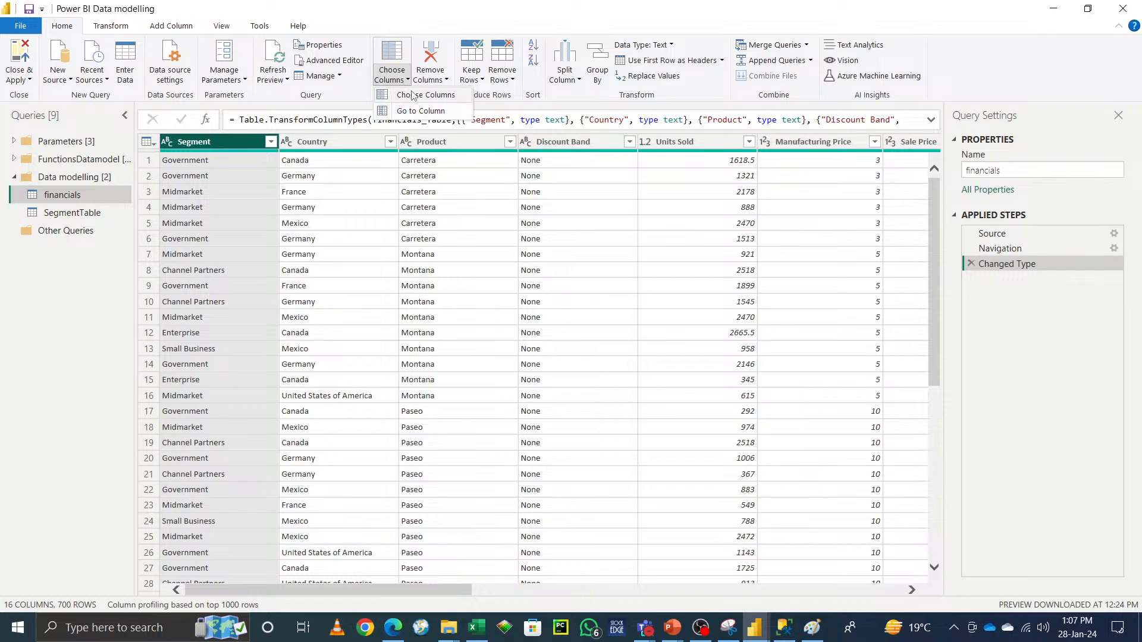
pyautogui.click(412, 94)
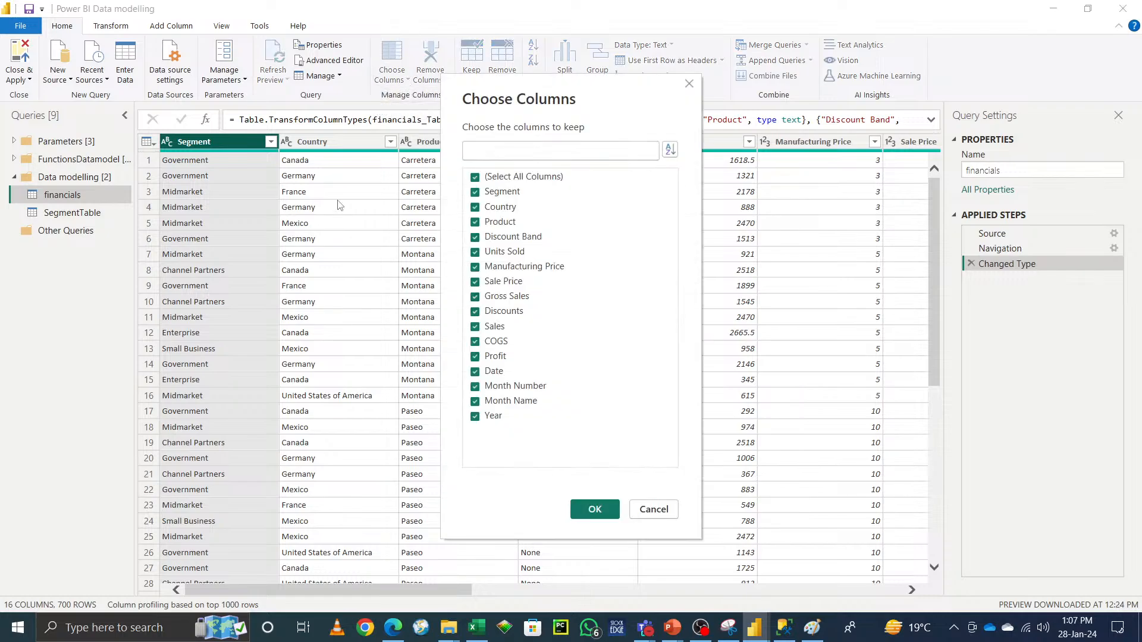
pyautogui.click(475, 193)
pyautogui.click(595, 509)
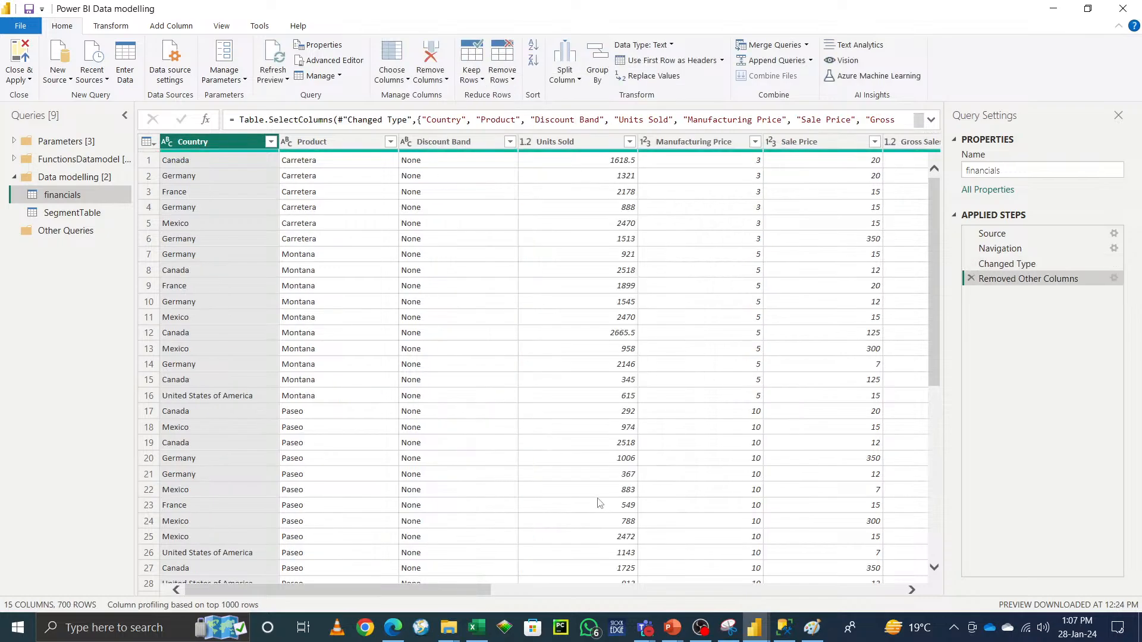
# Step: Reopen Choose Columns and include the Segment column again
pyautogui.click(397, 79)
pyautogui.click(421, 96)
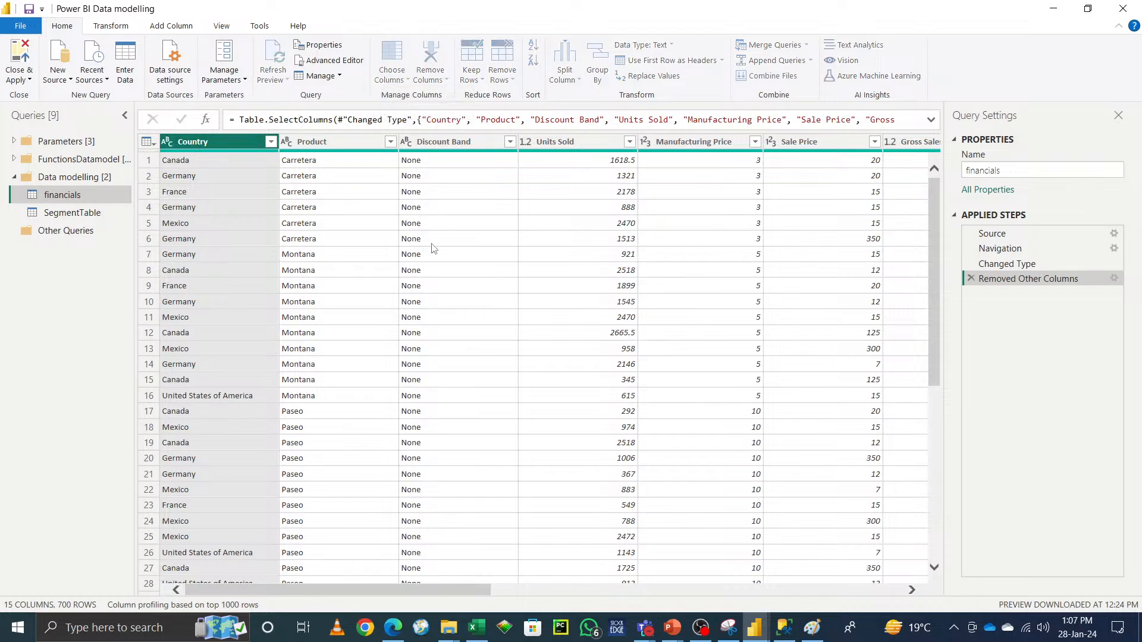
pyautogui.click(475, 192)
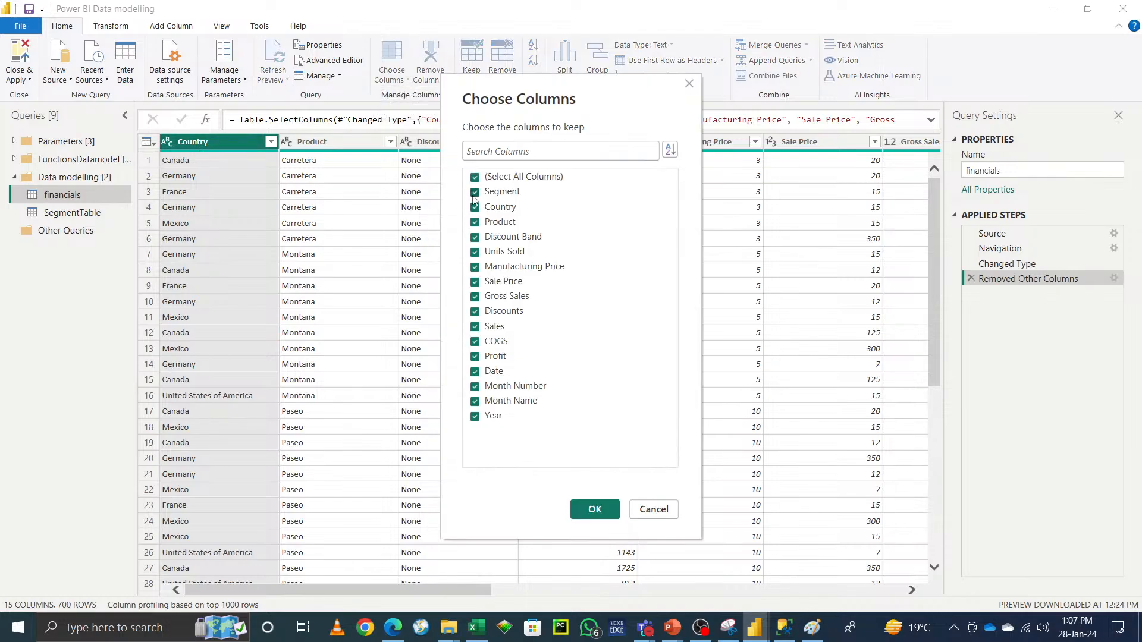
pyautogui.click(593, 508)
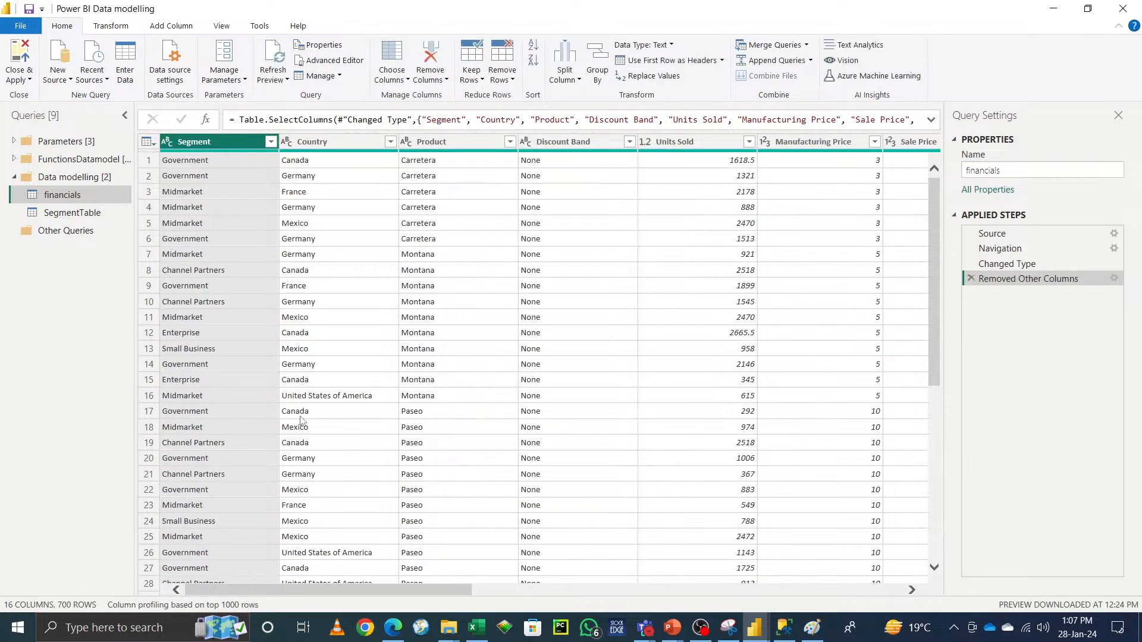
# Step: Keep only the Segment column with Remove Other Columns, then delete the Removed Other Columns step
pyautogui.click(446, 81)
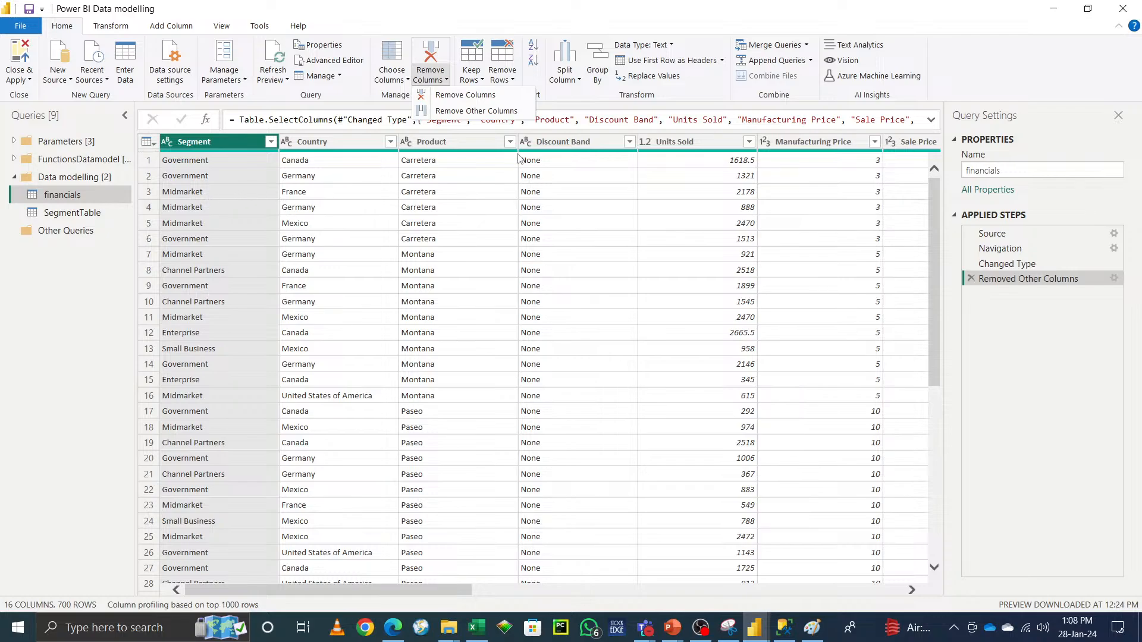
pyautogui.click(494, 113)
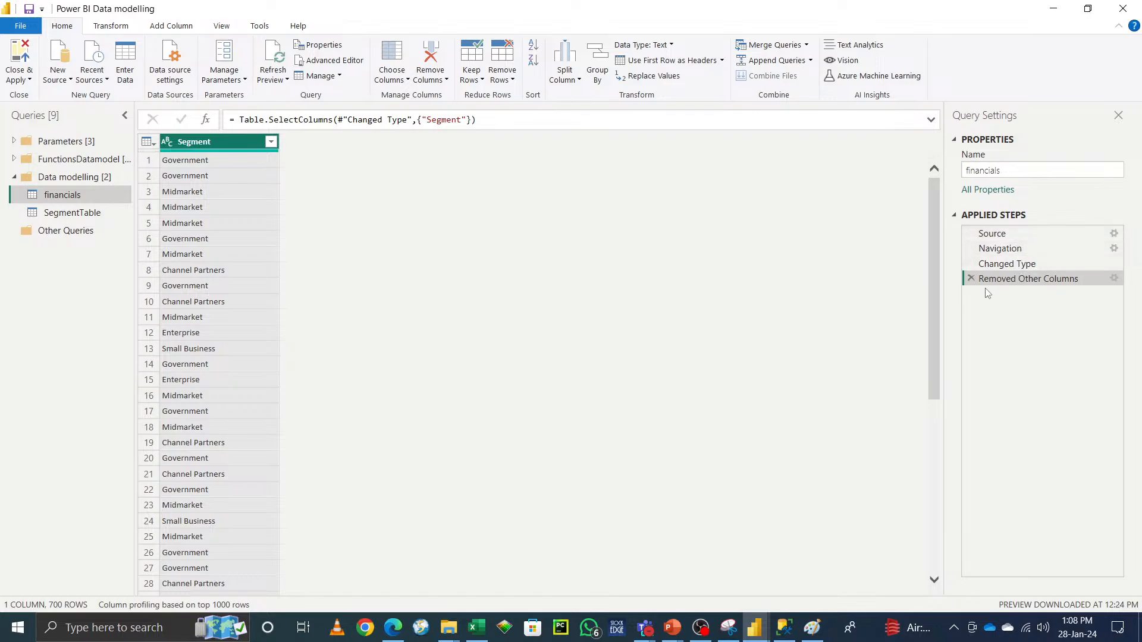
pyautogui.click(972, 278)
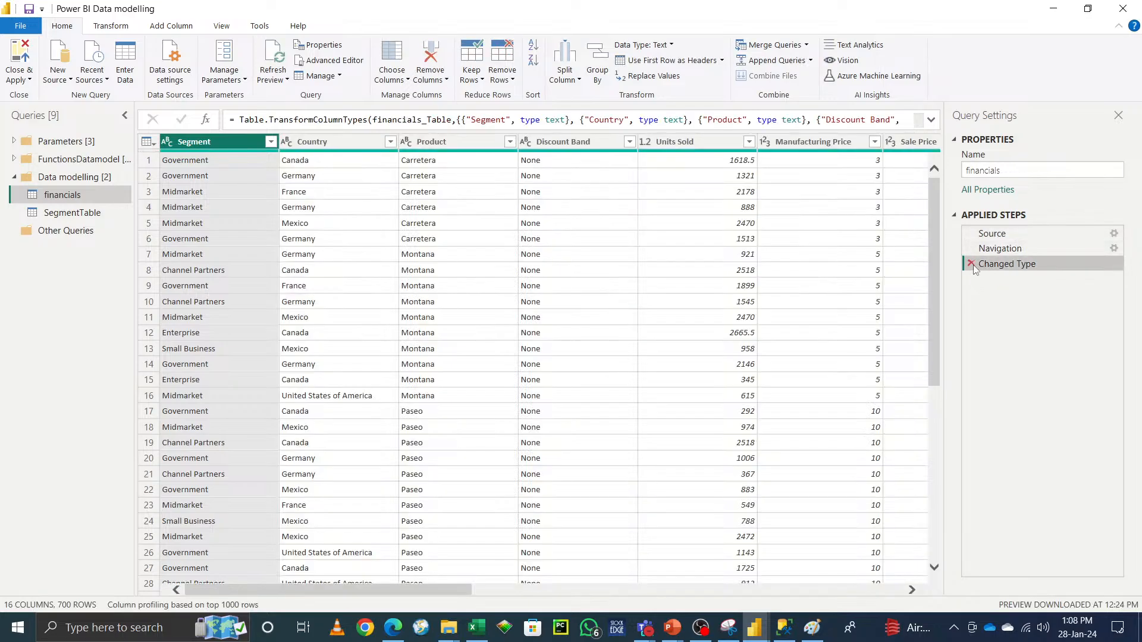
# Step: Open the SegmentTable query and select its Segment column
pyautogui.click(70, 214)
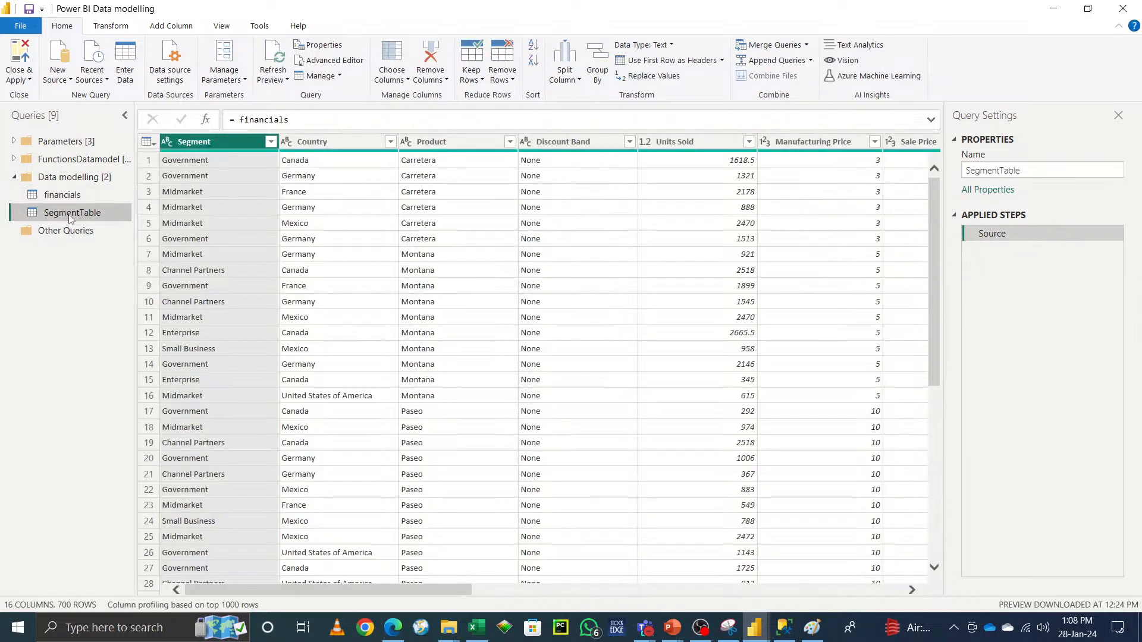
pyautogui.moveTo(425, 590)
pyautogui.mouseDown()
pyautogui.moveTo(873, 590)
pyautogui.moveTo(441, 590)
pyautogui.mouseUp()
pyautogui.click(205, 143)
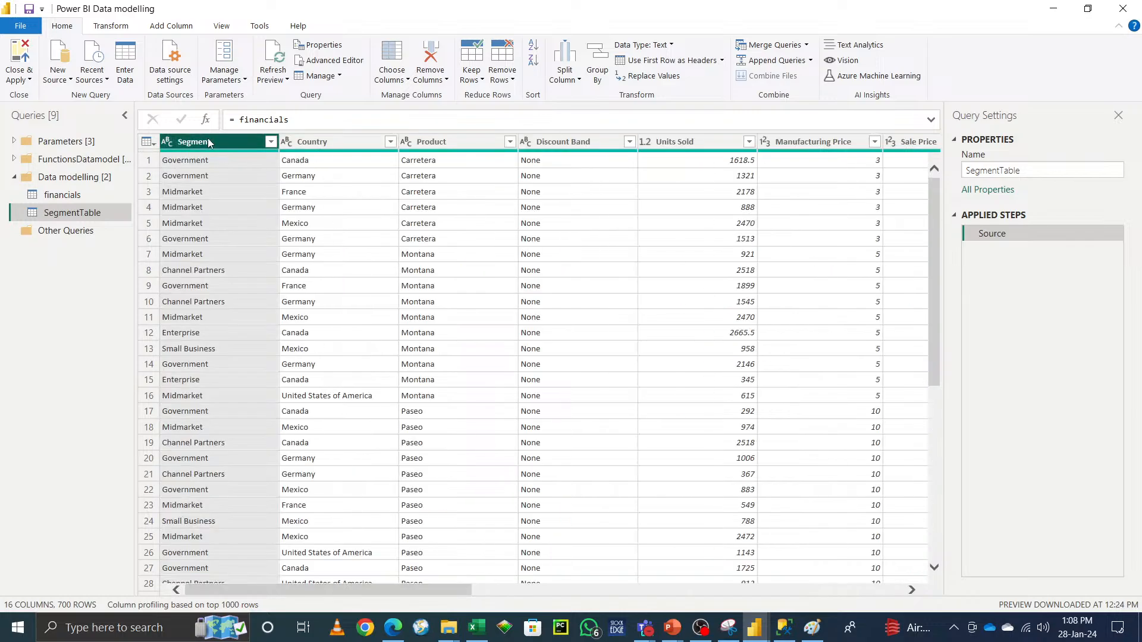
# Step: Try removing the Segment column and keeping only Country, then delete both added steps
pyautogui.click(444, 79)
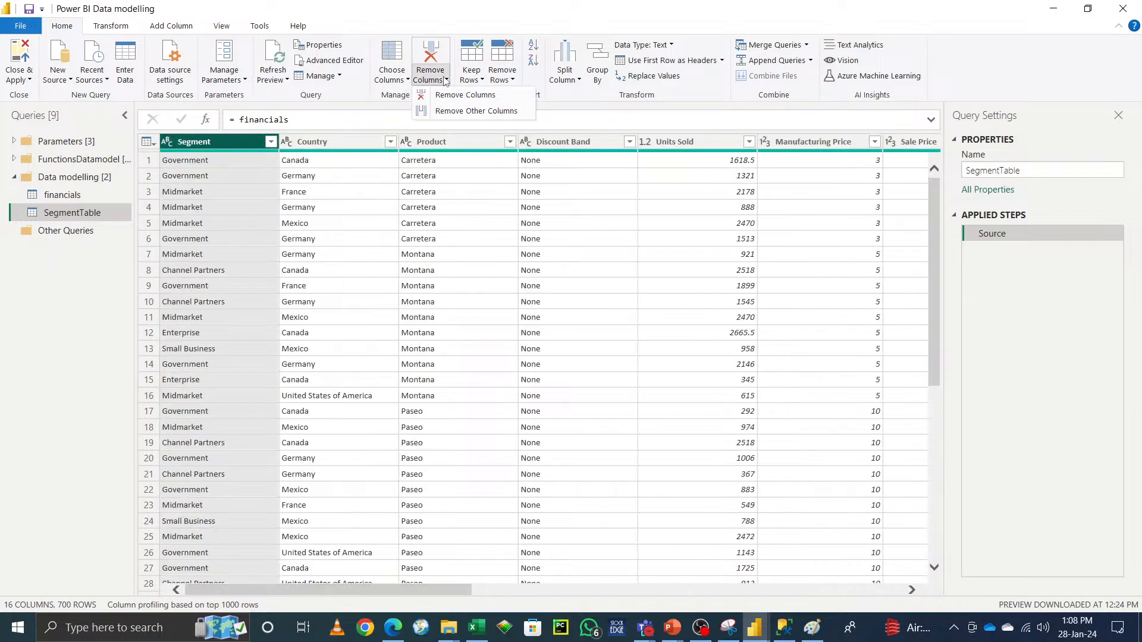
pyautogui.click(473, 96)
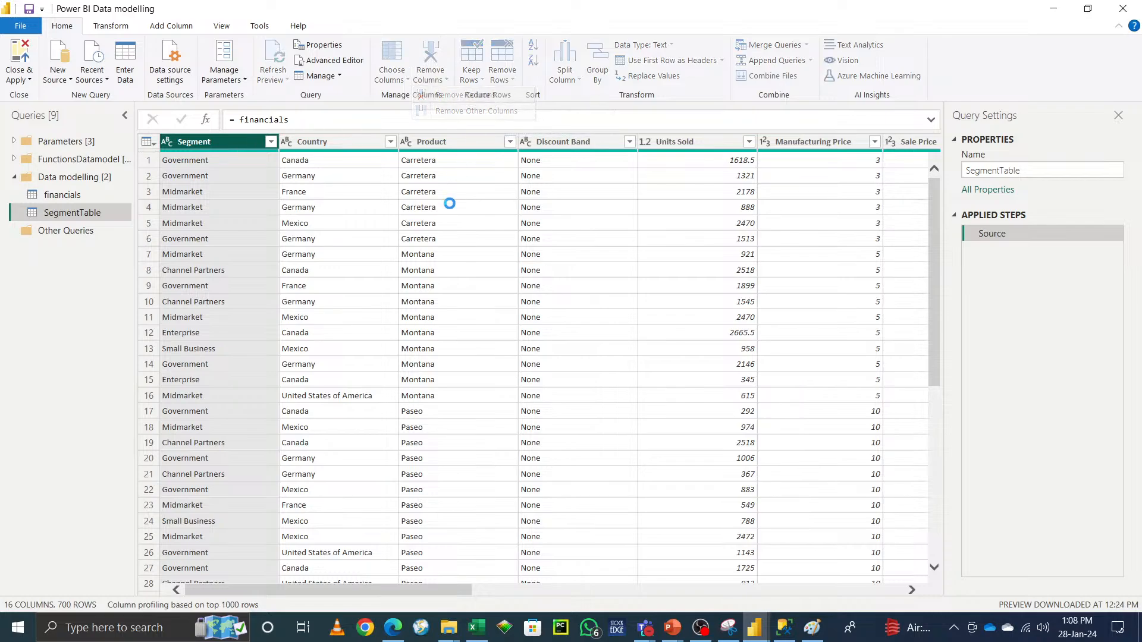
pyautogui.click(446, 83)
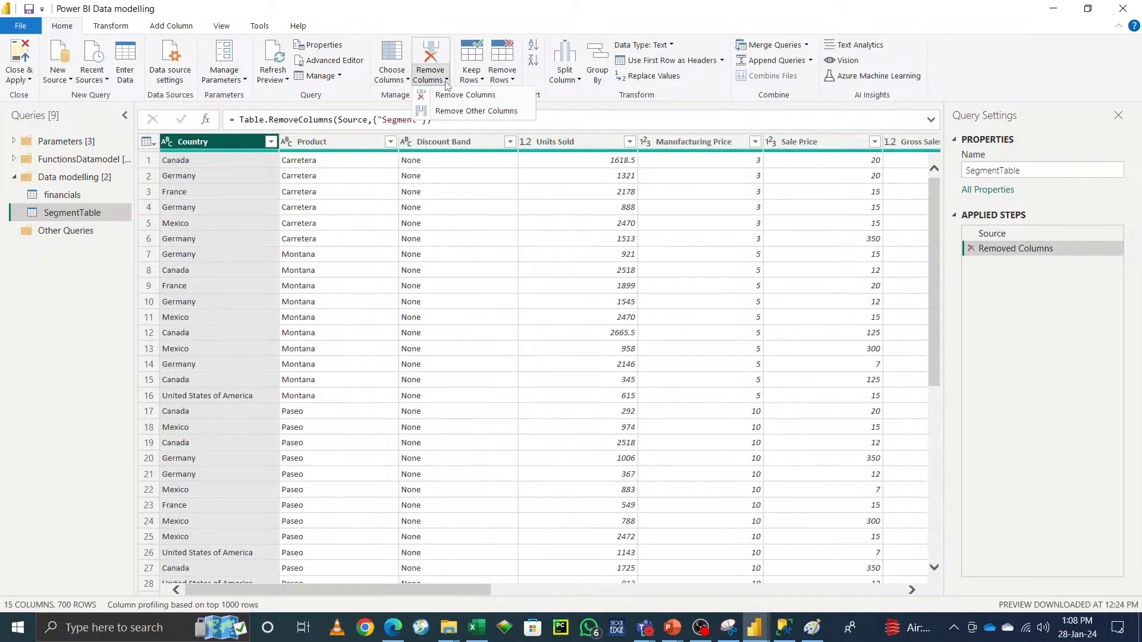
pyautogui.click(497, 112)
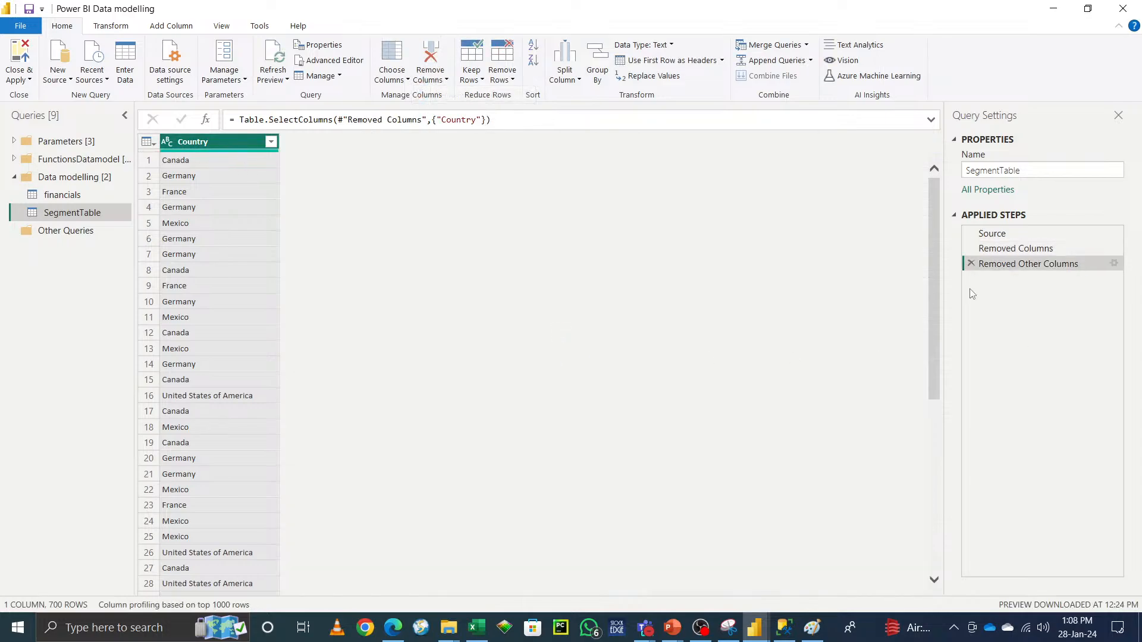
pyautogui.click(971, 264)
pyautogui.click(971, 249)
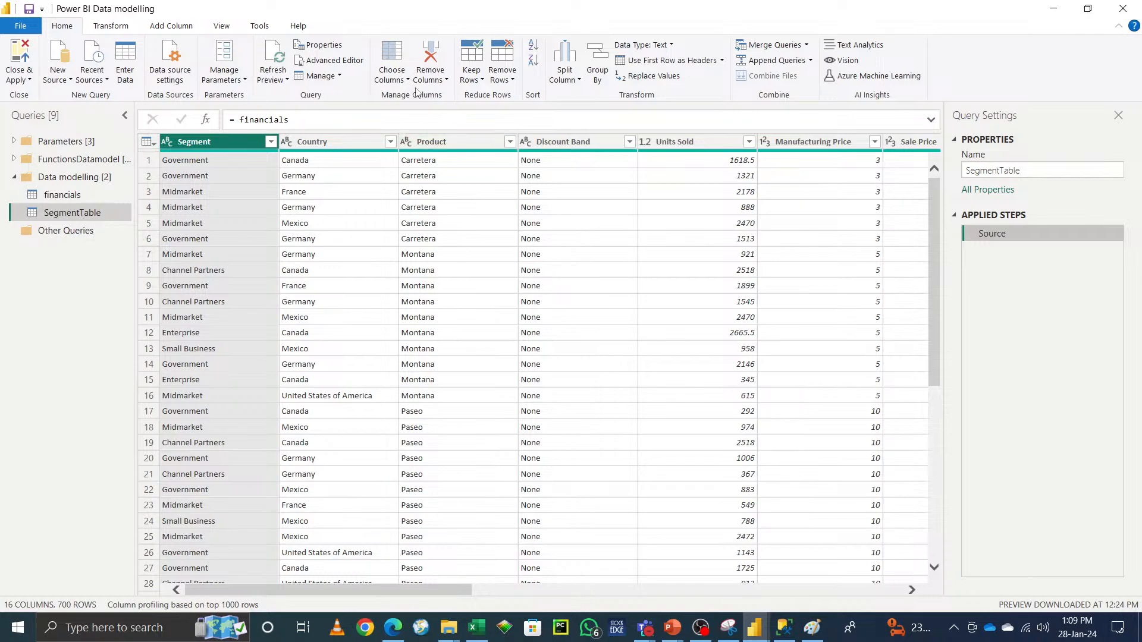
# Step: In SegmentTable, keep only the Segment column and remove duplicate rows
pyautogui.click(444, 81)
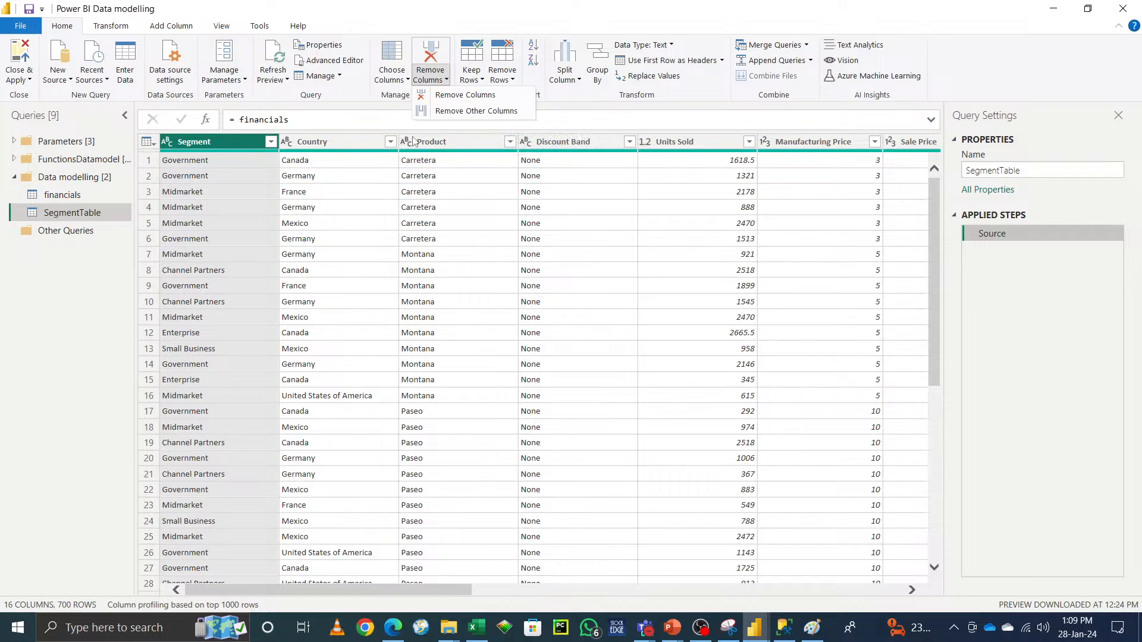
pyautogui.click(473, 115)
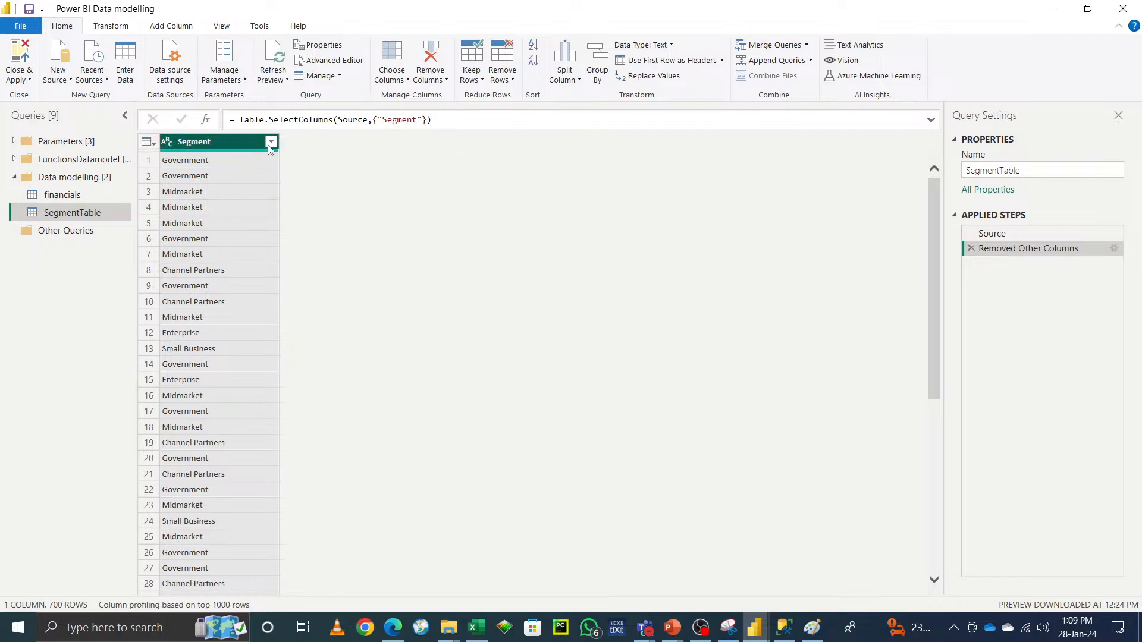
pyautogui.click(509, 77)
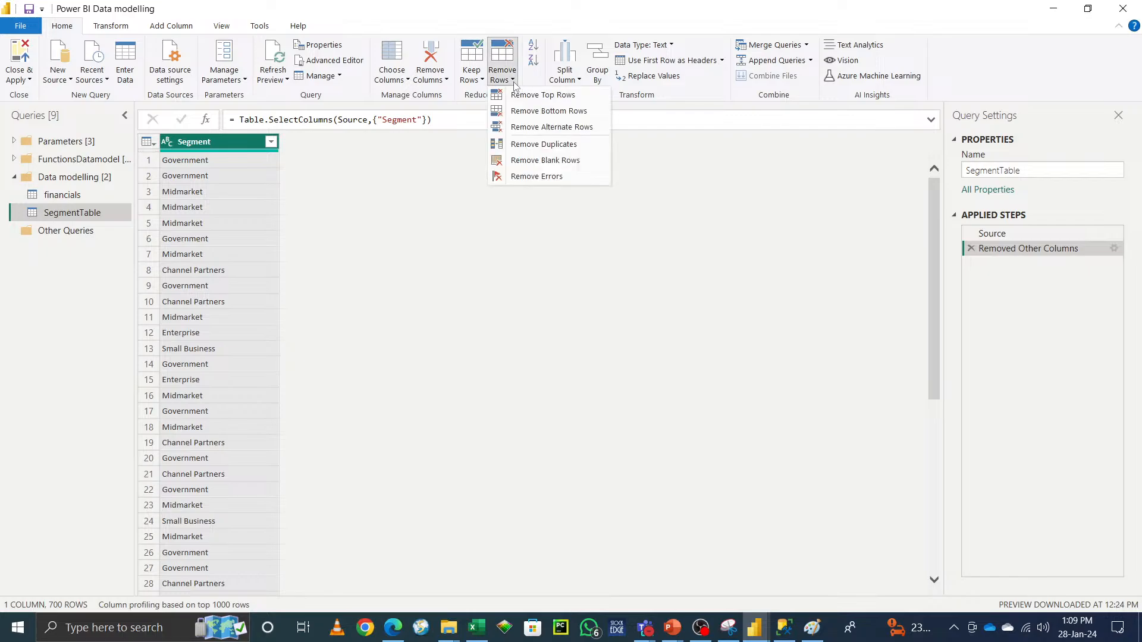
pyautogui.click(542, 146)
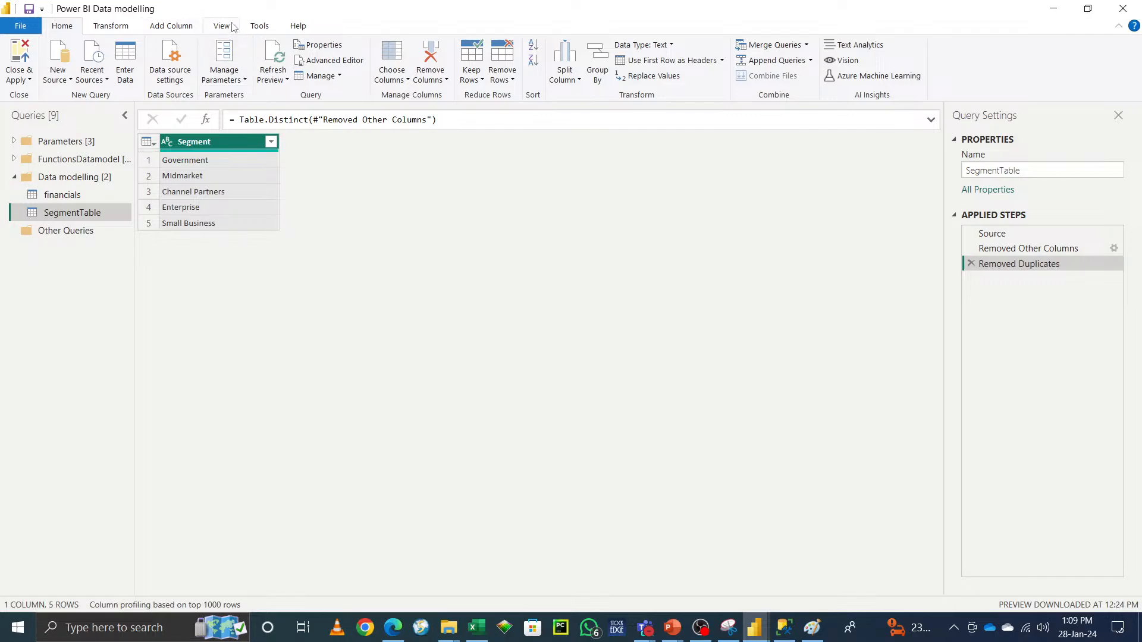
# Step: Add a custom index column with starting index 100 and increment 1
pyautogui.click(175, 29)
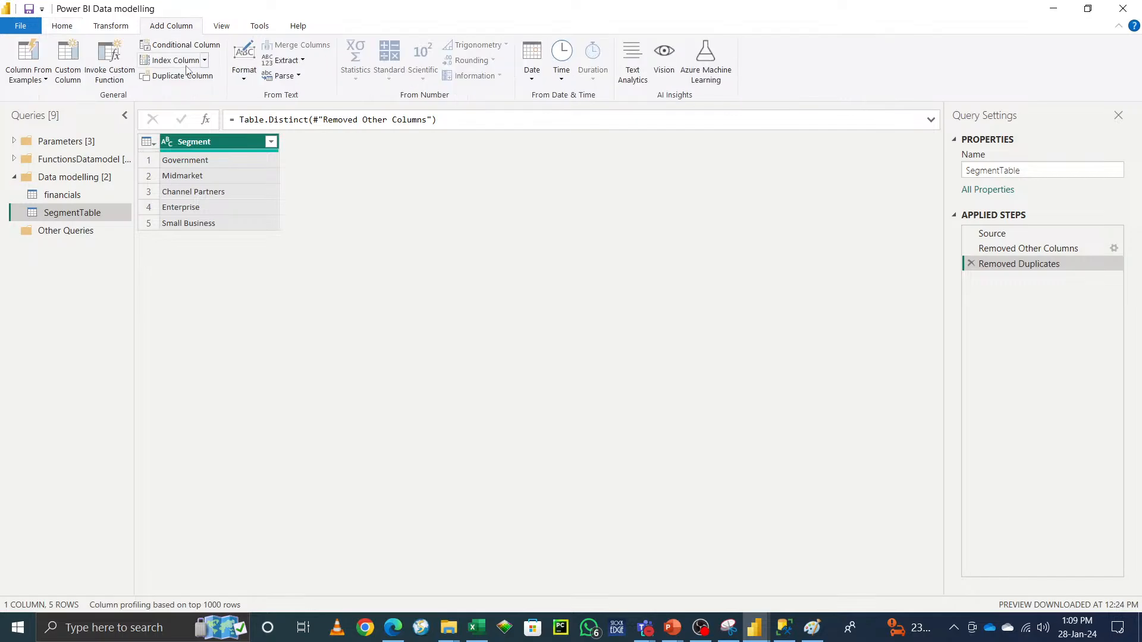
pyautogui.click(204, 61)
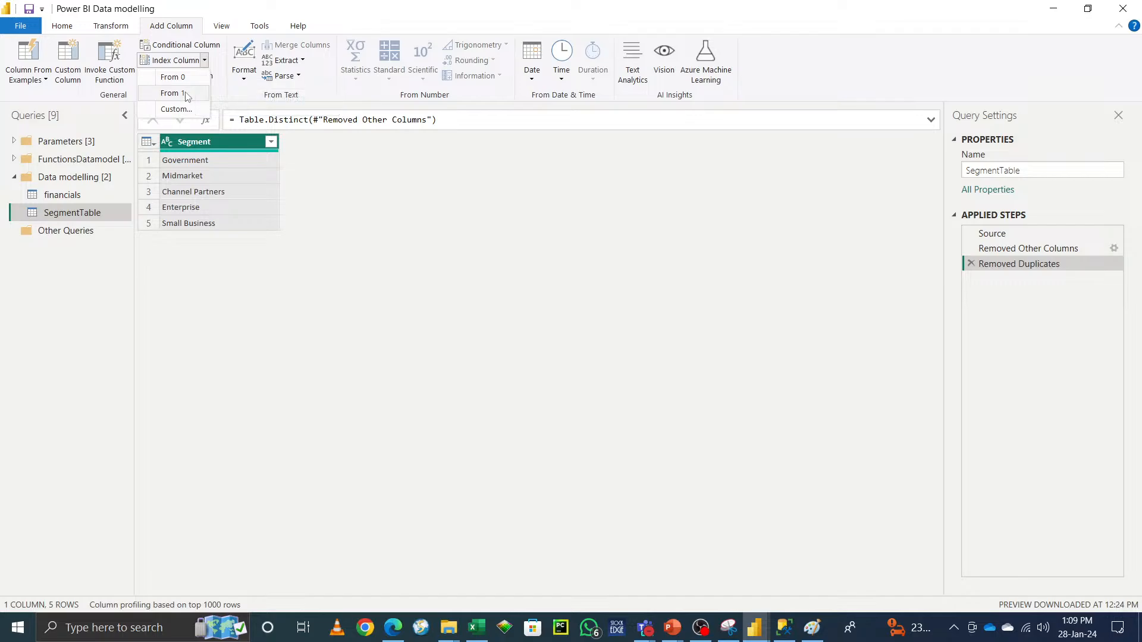
pyautogui.click(184, 113)
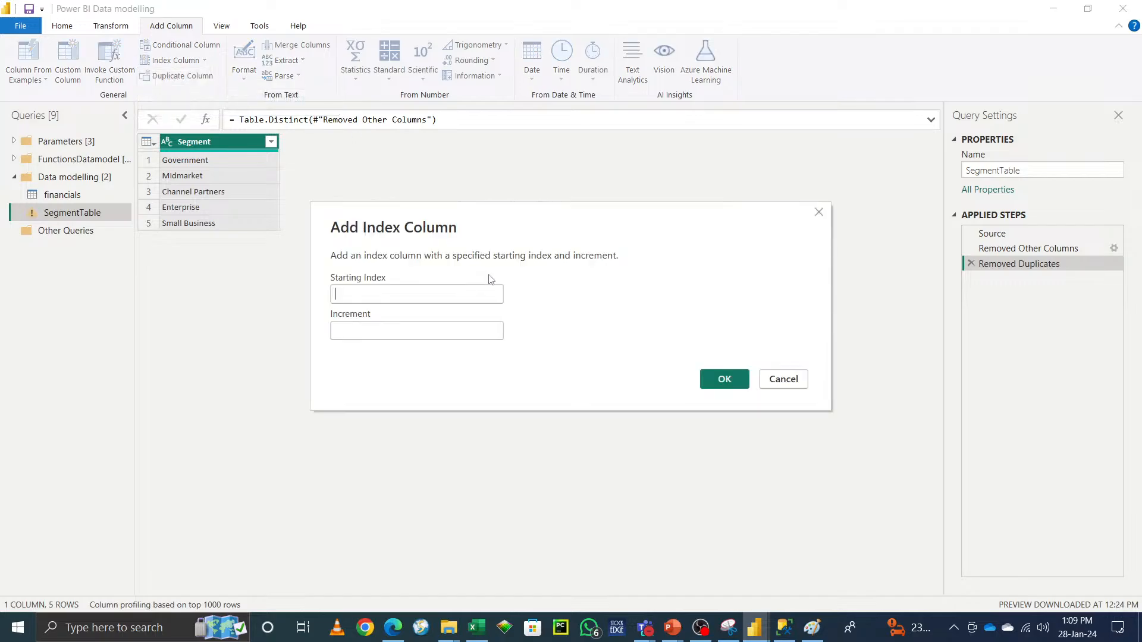
pyautogui.write('100')
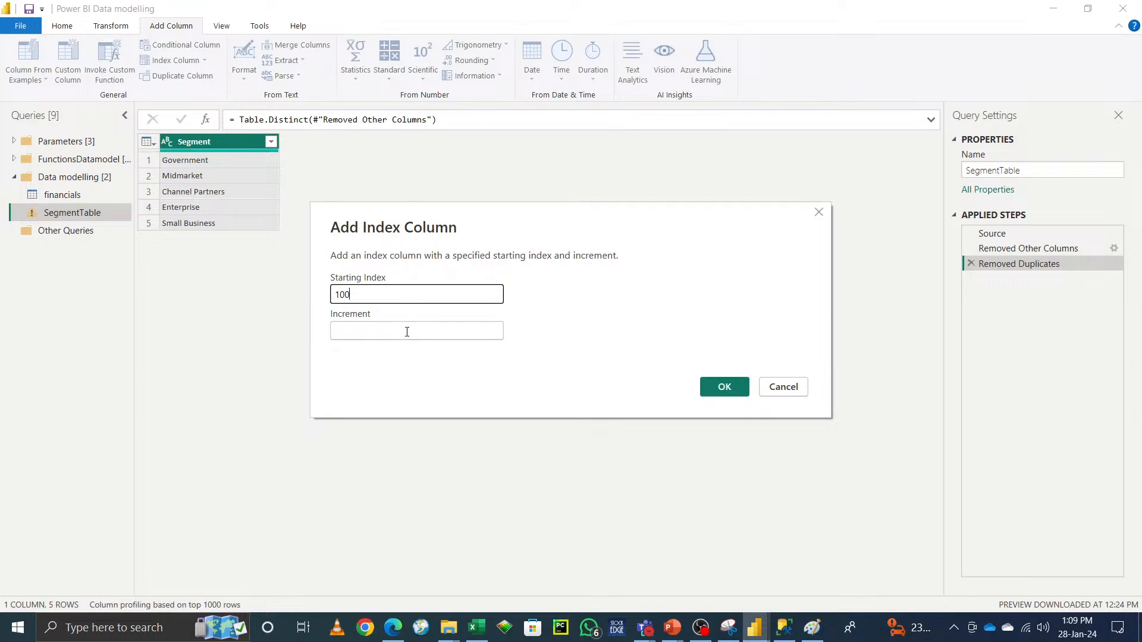
pyautogui.click(407, 332)
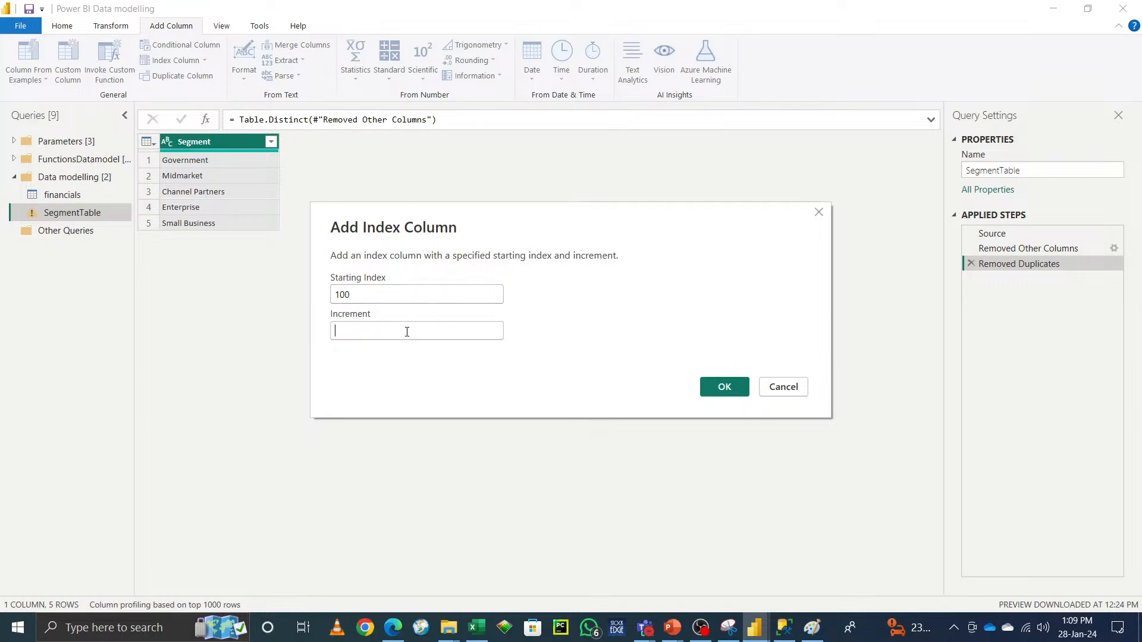
pyautogui.write('1')
pyautogui.click(734, 396)
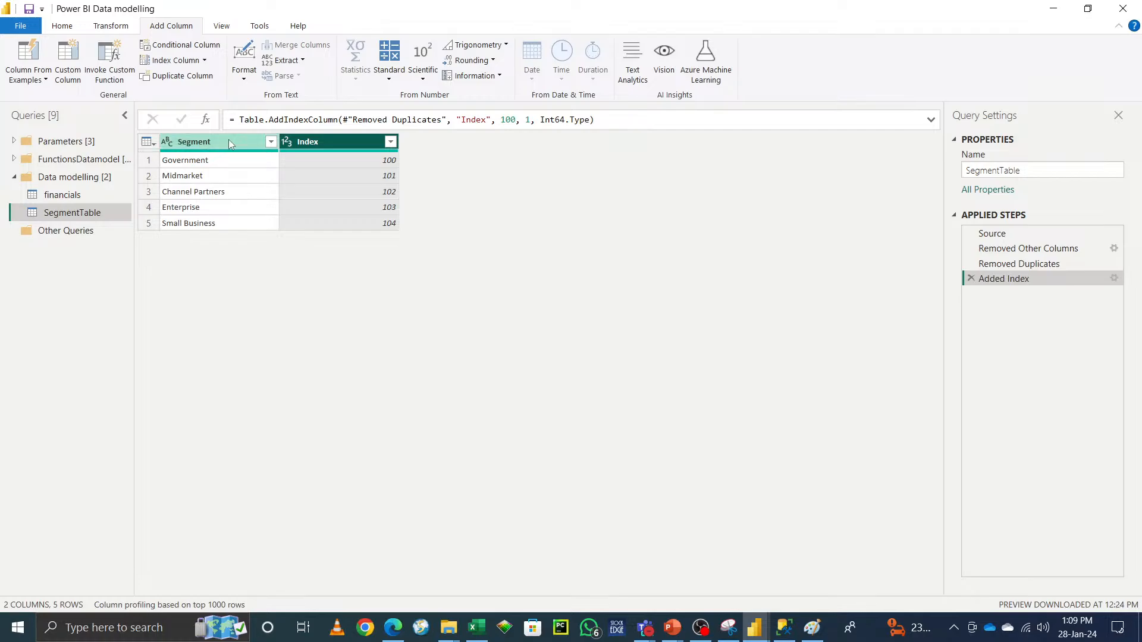
# Step: Rename the Index column to SegmentID
pyautogui.doubleClick(229, 140)
pyautogui.hotkey('ctrl', 'c')
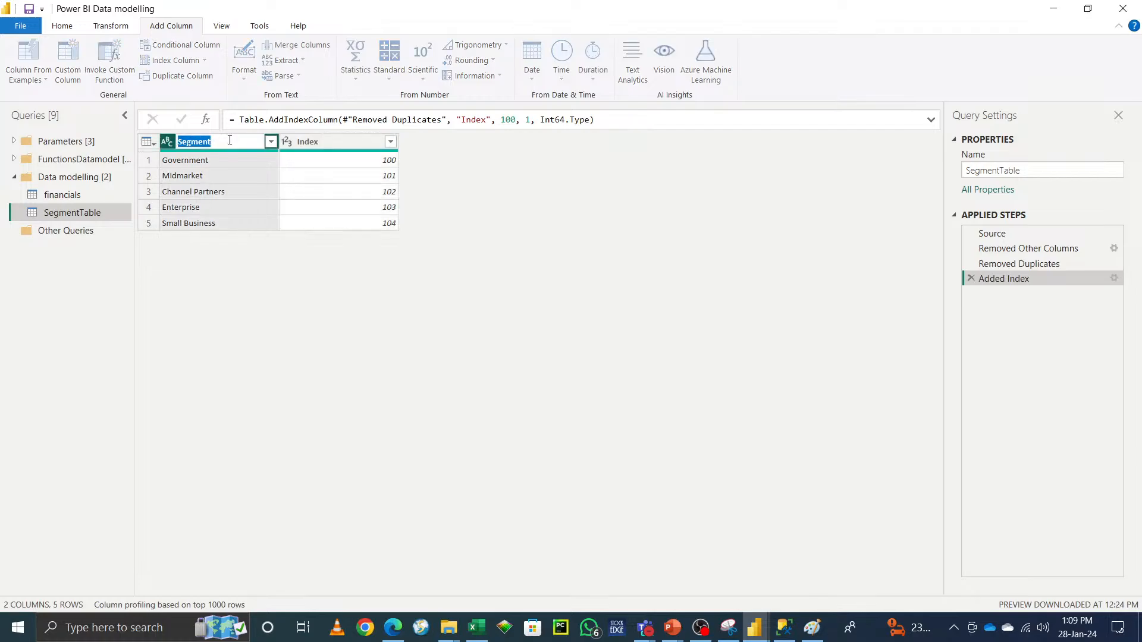
pyautogui.doubleClick(324, 142)
pyautogui.hotkey('ctrl', 'v')
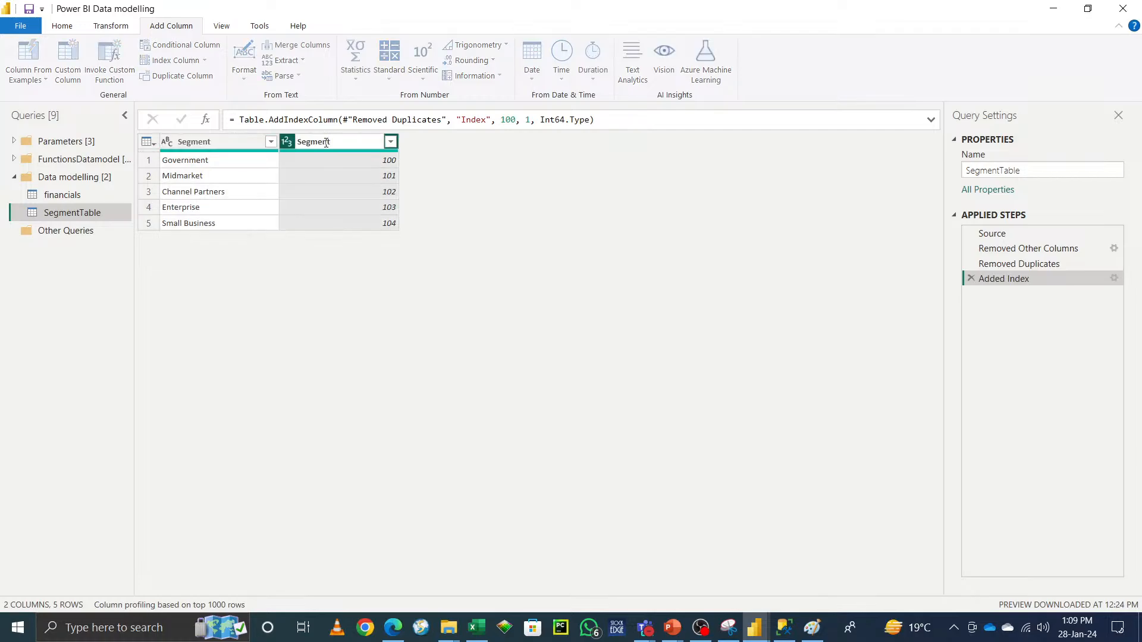
pyautogui.write('ID')
pyautogui.press('Return')
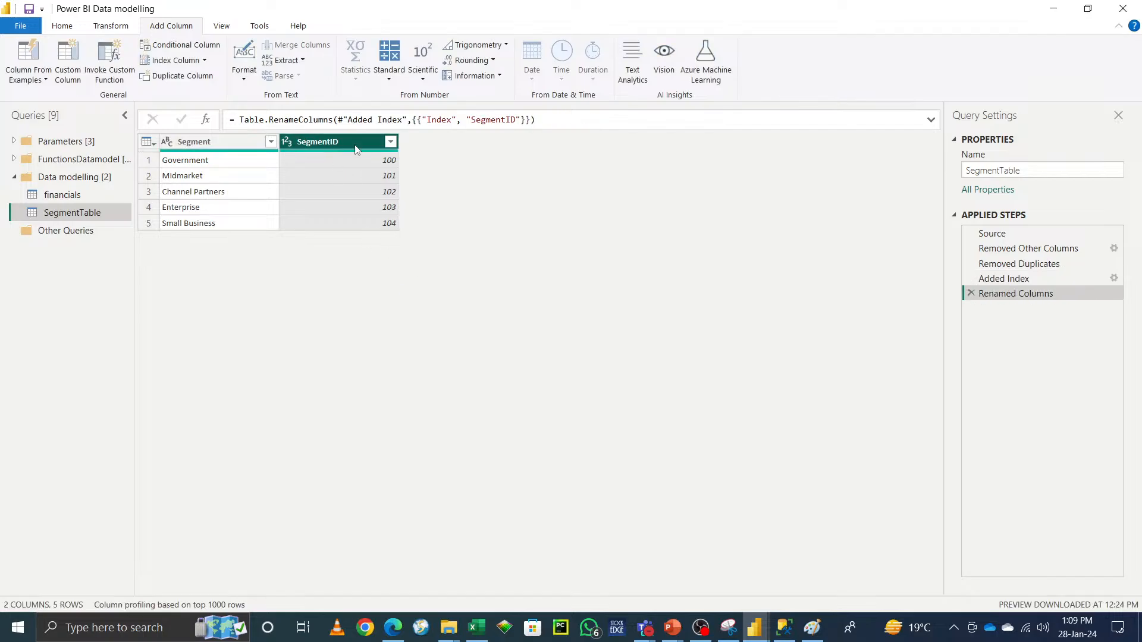
# Step: Move the SegmentID column so it comes before the Segment column
pyautogui.moveTo(356, 148); pyautogui.dragTo(226, 149)
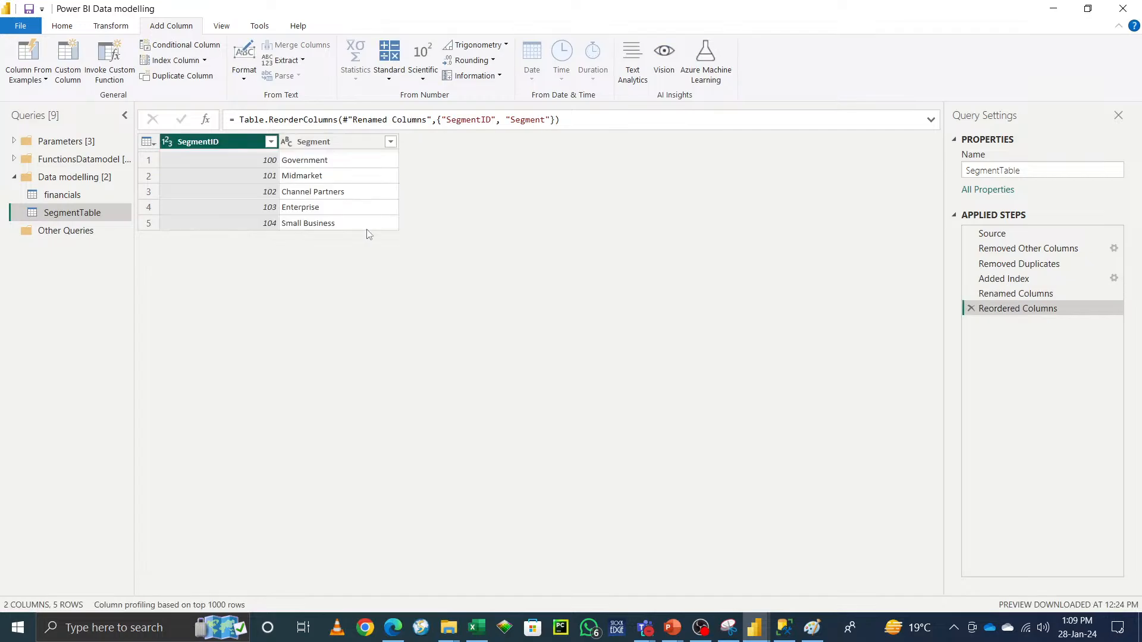
pyautogui.rightClick(357, 141)
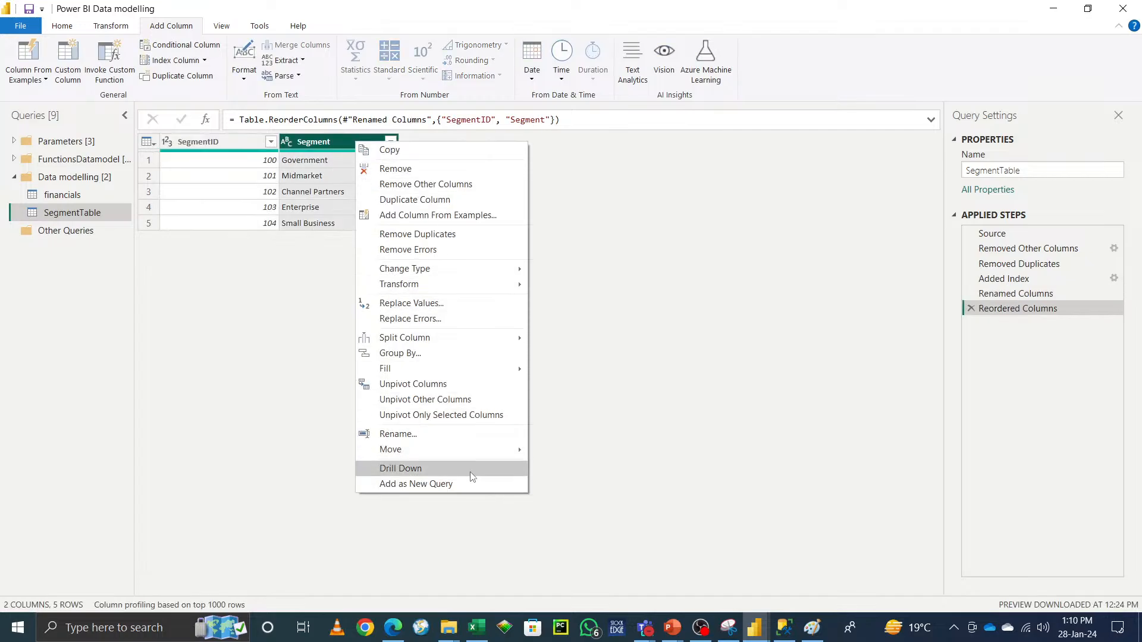
pyautogui.moveTo(487, 450)
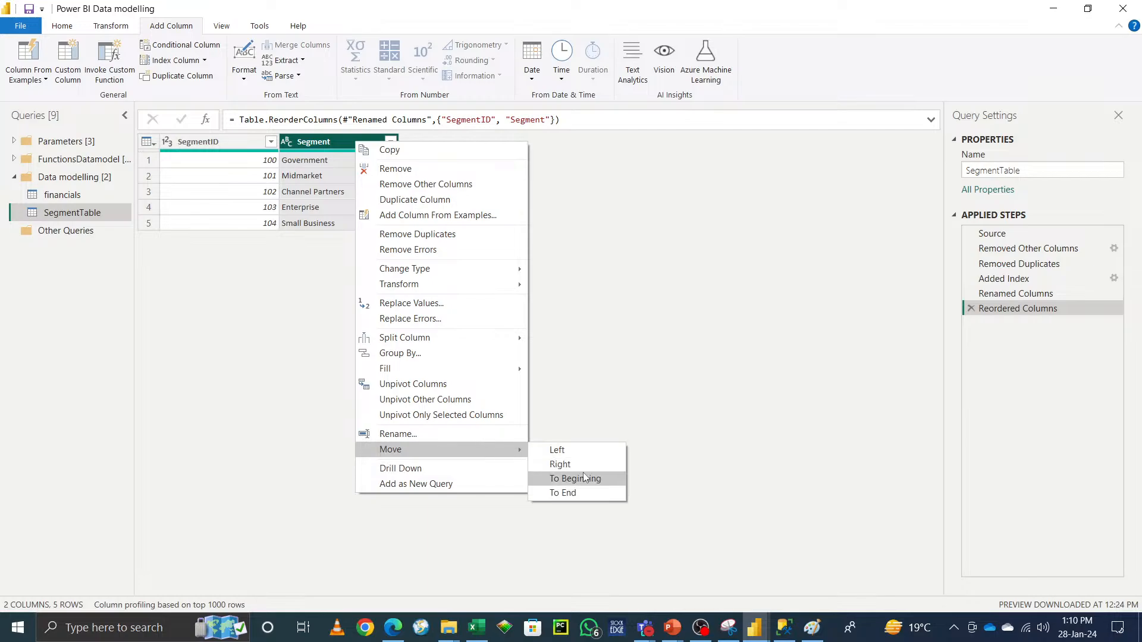
pyautogui.click(274, 321)
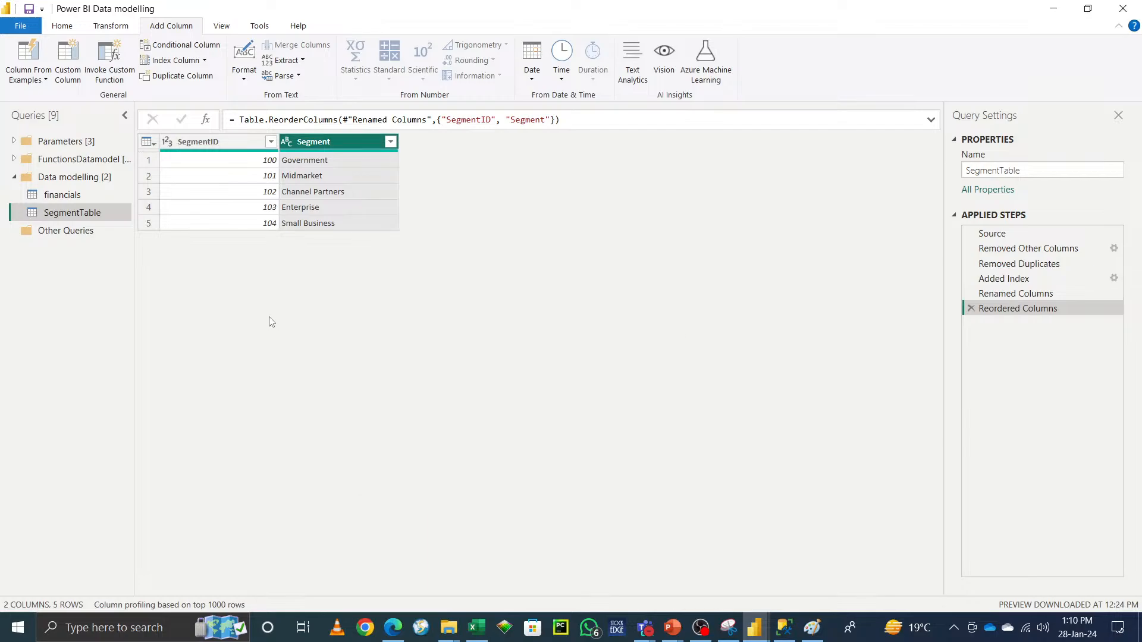
# Step: Rename the SegmentTable query to Dim_Segment
pyautogui.click(361, 211)
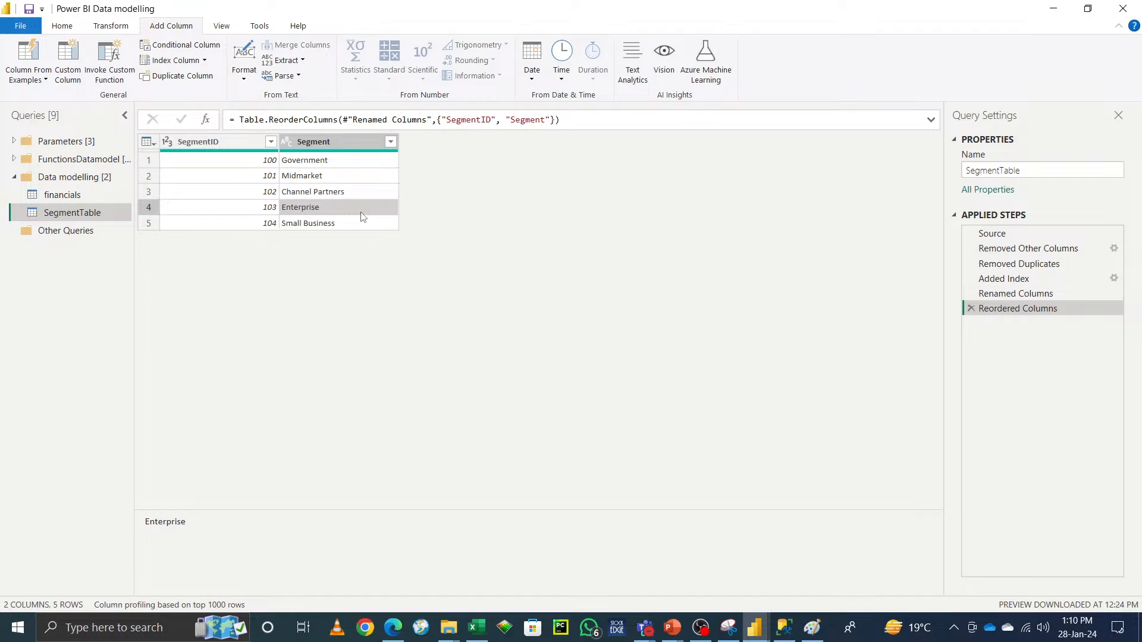
pyautogui.click(1035, 168)
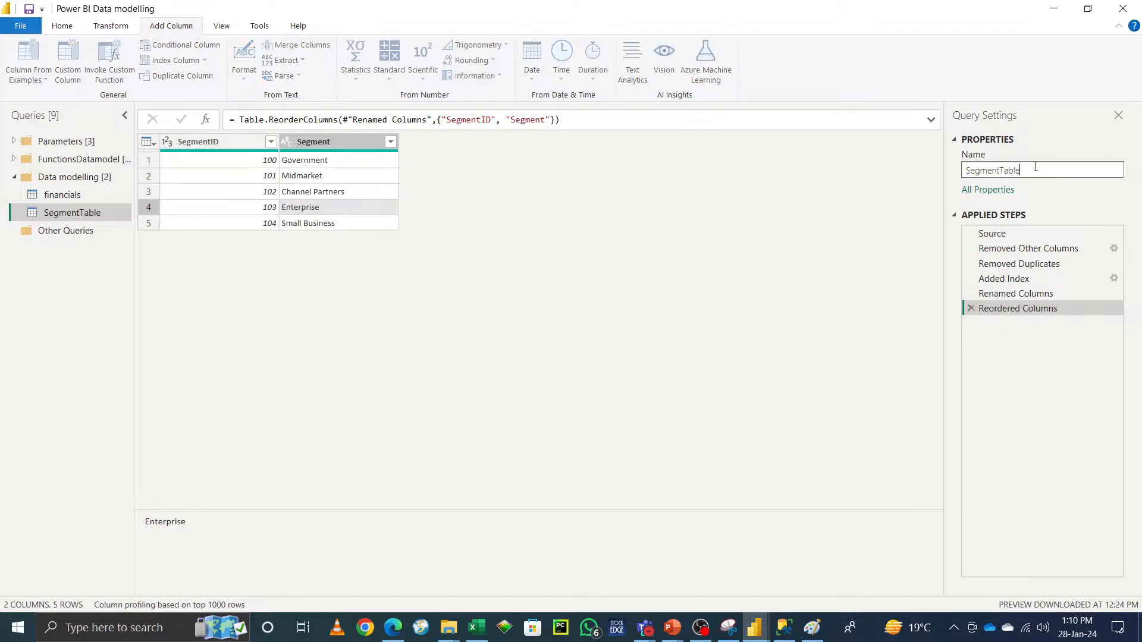
pyautogui.press('BackSpace')
pyautogui.press('BackSpace')
pyautogui.press('BackSpace')
pyautogui.press('BackSpace')
pyautogui.write('Dim_')
pyautogui.press('Return')
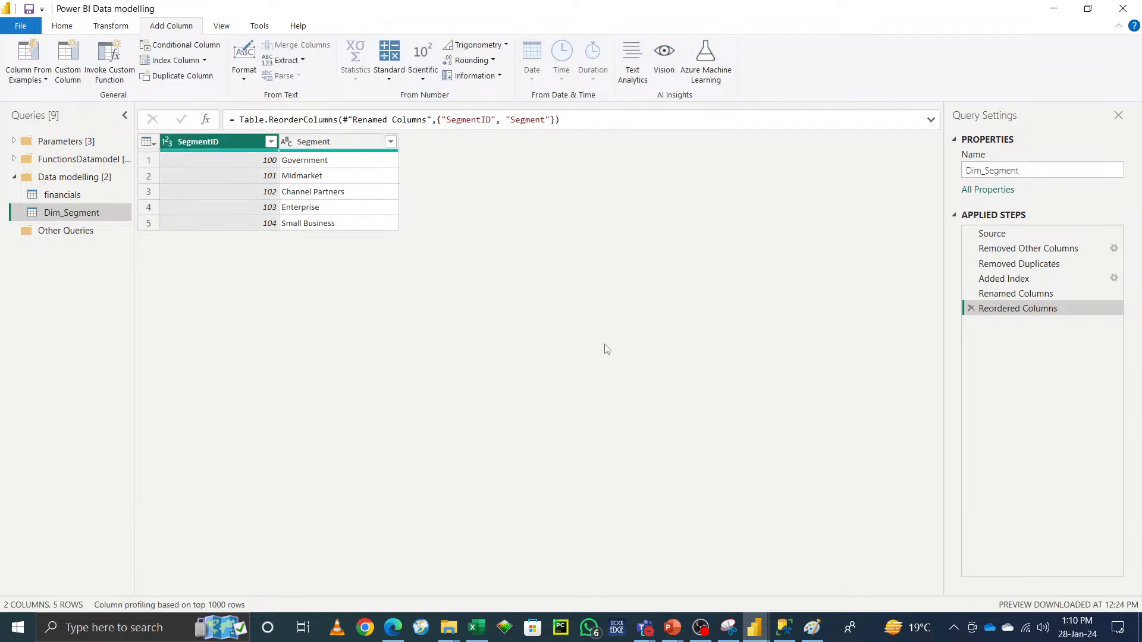
# Step: Create a reference of the financials query and name it Dim_Country
pyautogui.rightClick(57, 195)
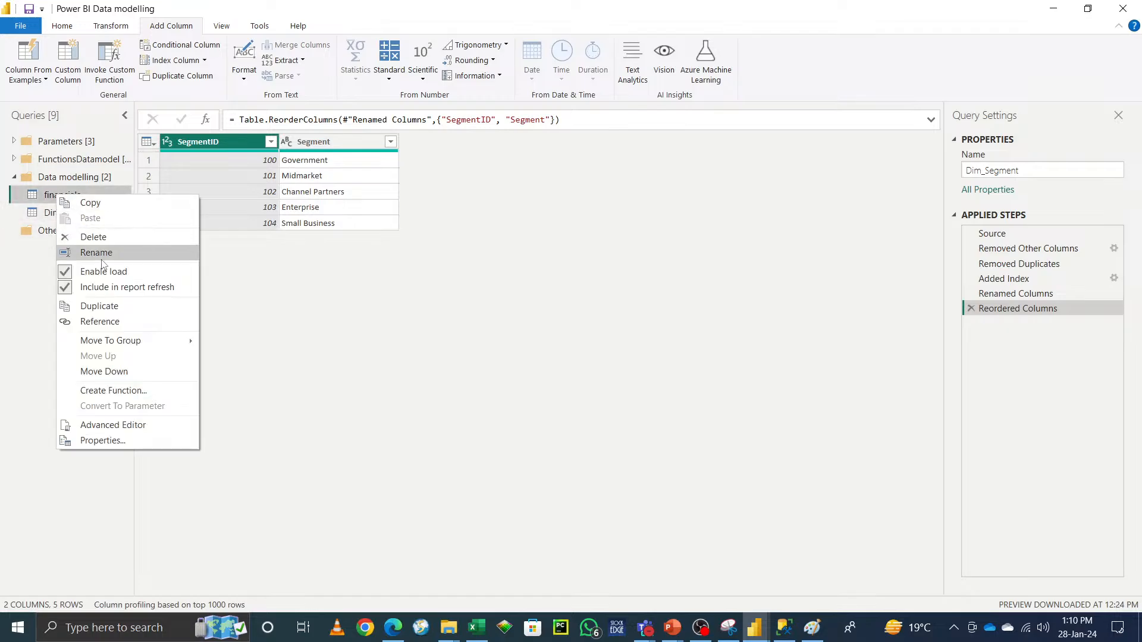
pyautogui.click(108, 321)
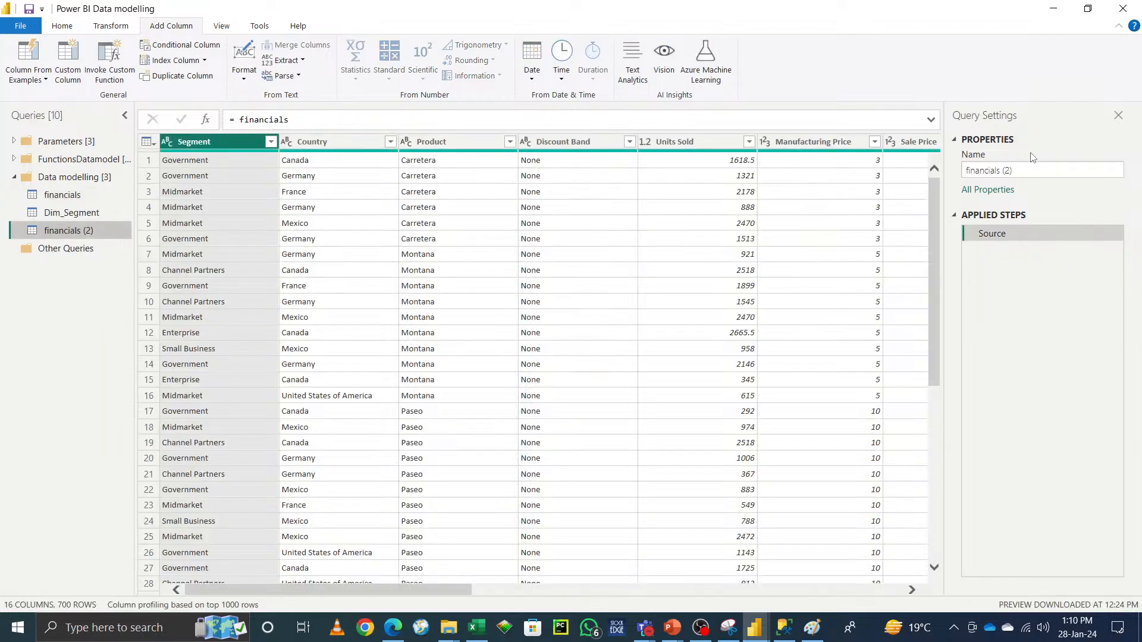
pyautogui.click(1033, 170)
pyautogui.write('Country')
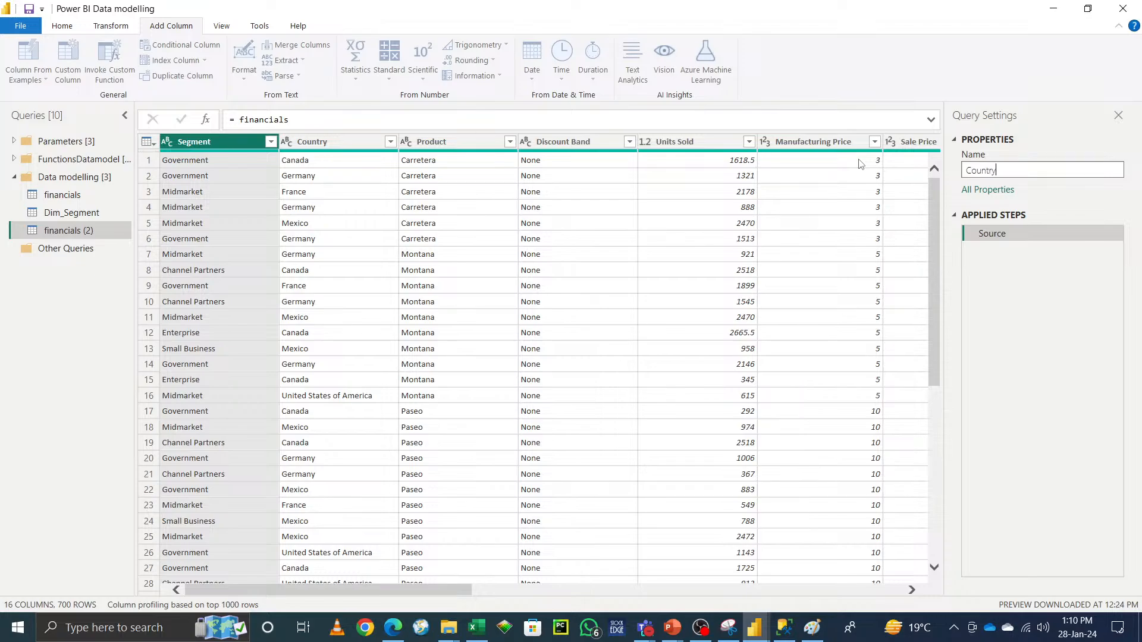
pyautogui.write('Dim_')
pyautogui.click(1103, 442)
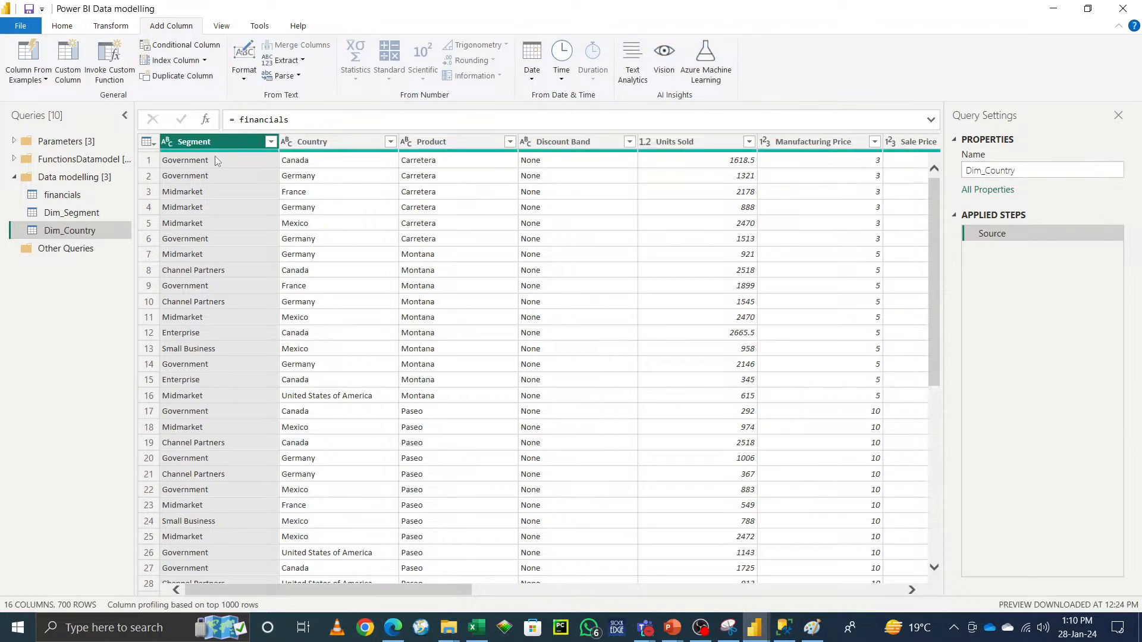
# Step: In Dim_Country, keep only the Segment column and remove duplicate rows
pyautogui.click(62, 25)
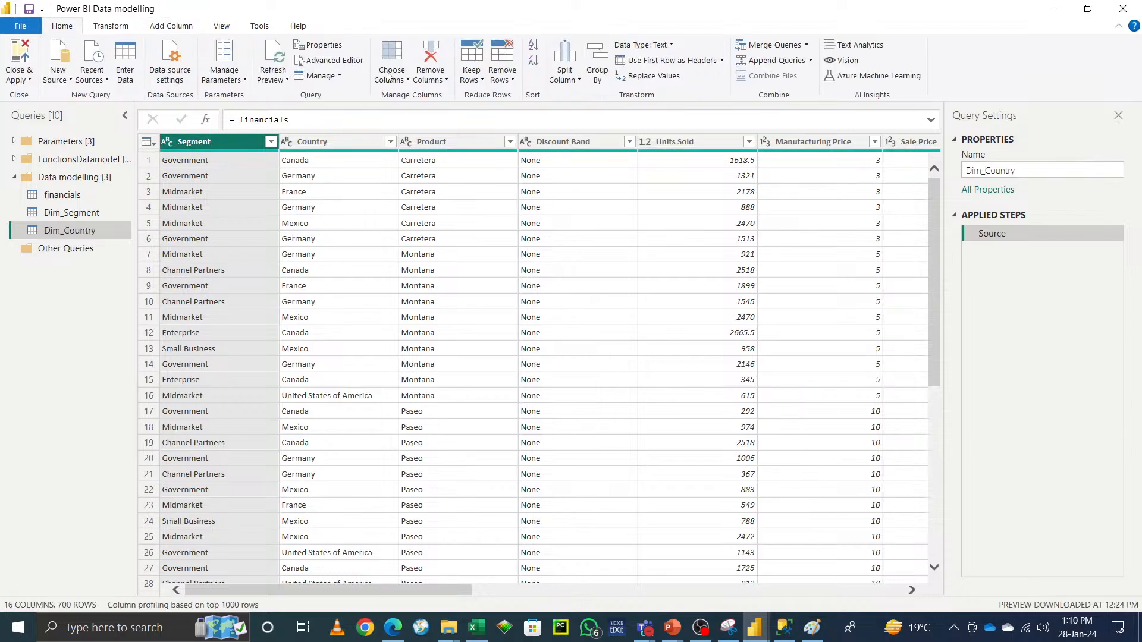
pyautogui.click(431, 77)
pyautogui.click(456, 111)
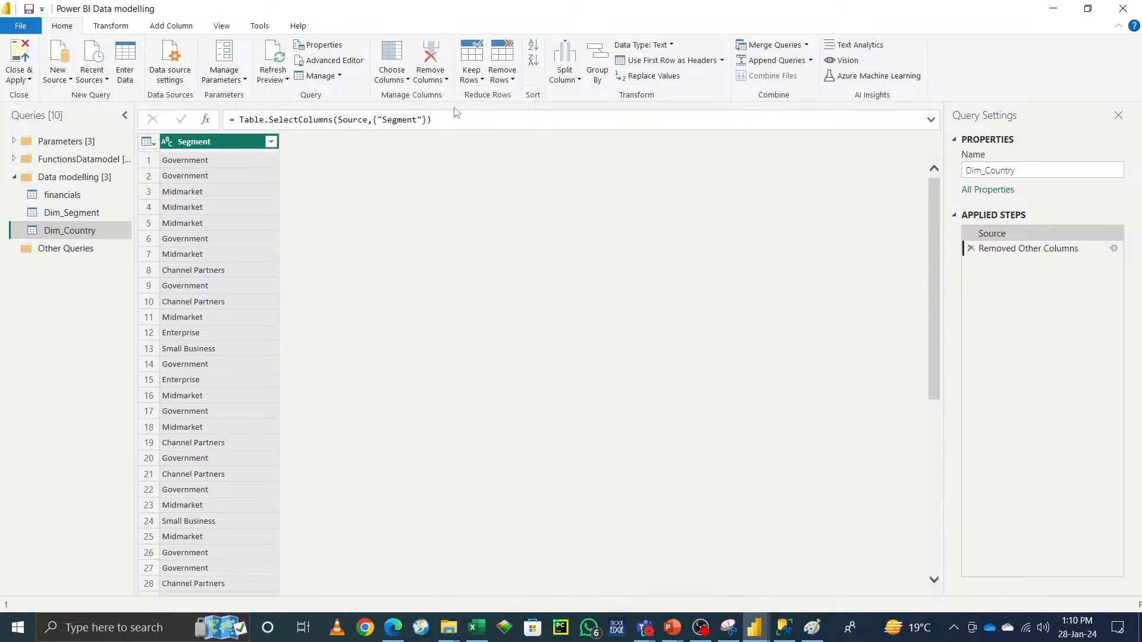
pyautogui.click(503, 77)
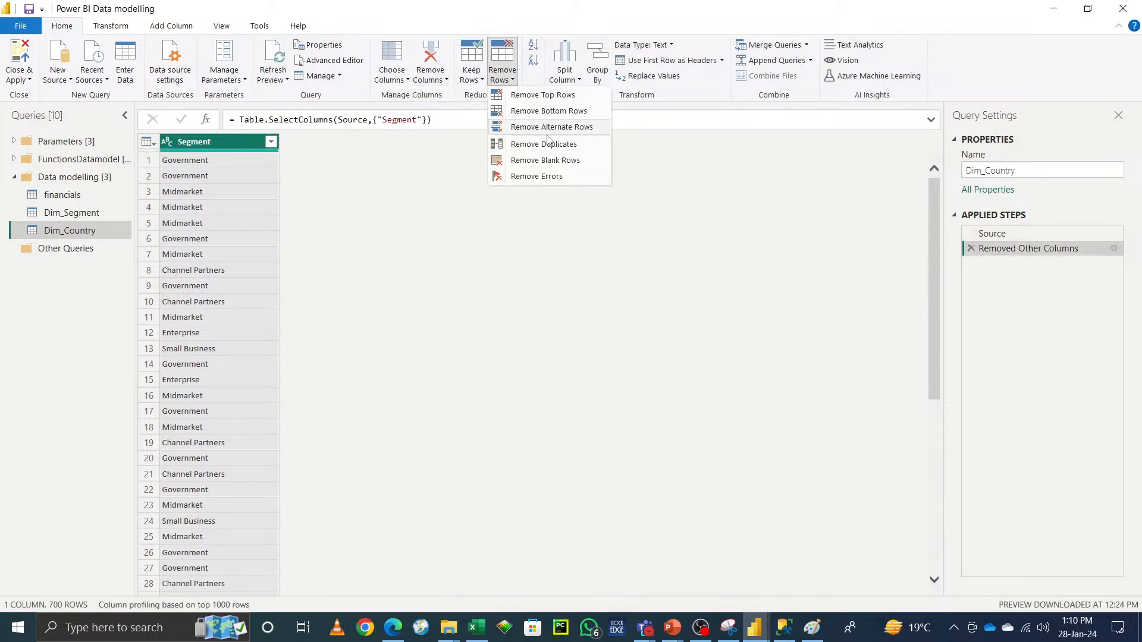
pyautogui.click(543, 144)
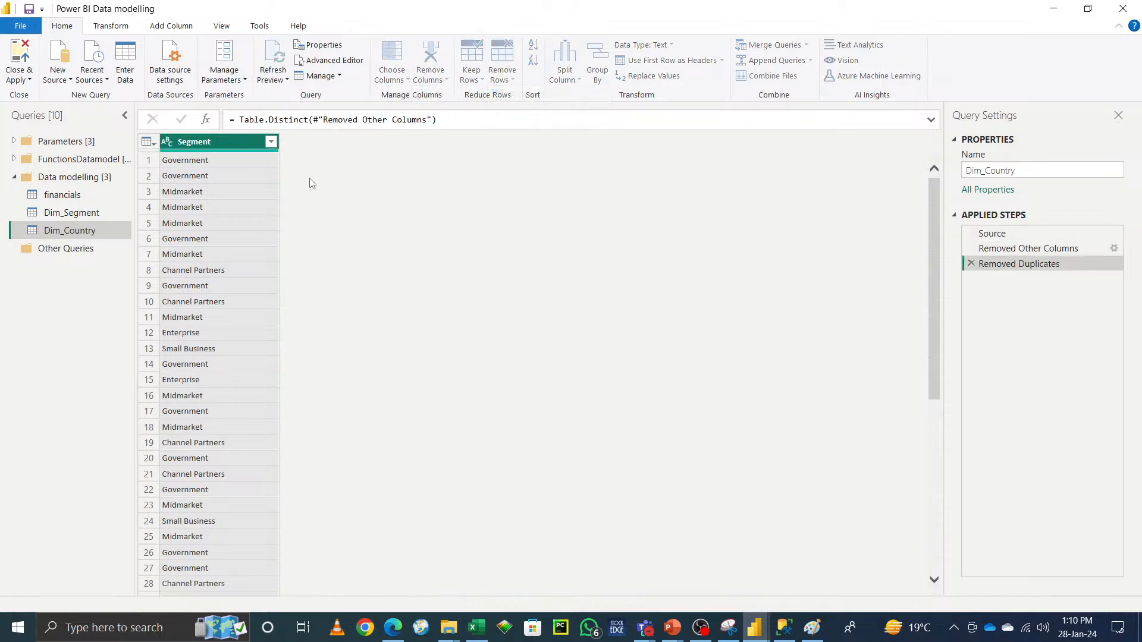
# Step: Add a custom index column to the segment list starting at 200 with increment 1
pyautogui.click(172, 27)
pyautogui.click(204, 60)
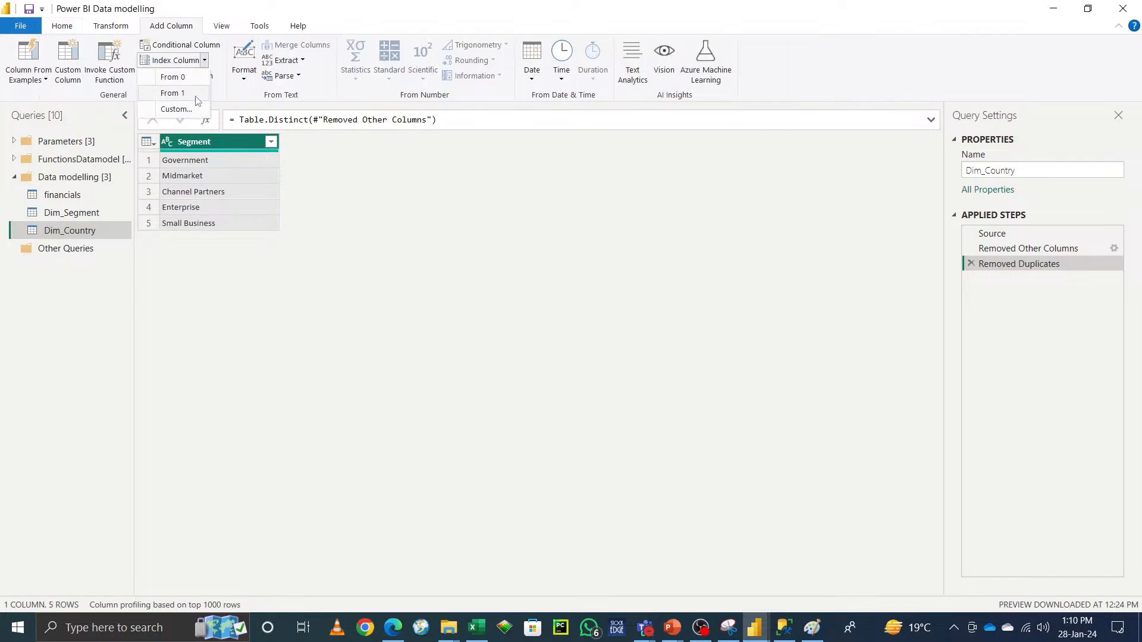
pyautogui.click(179, 109)
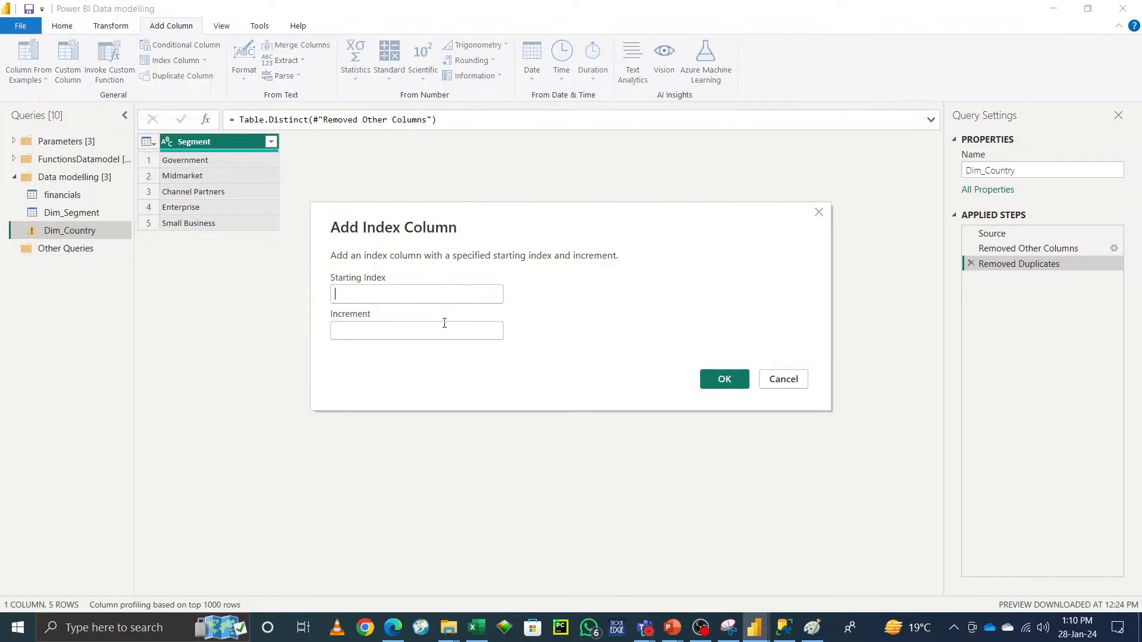
pyautogui.write('200')
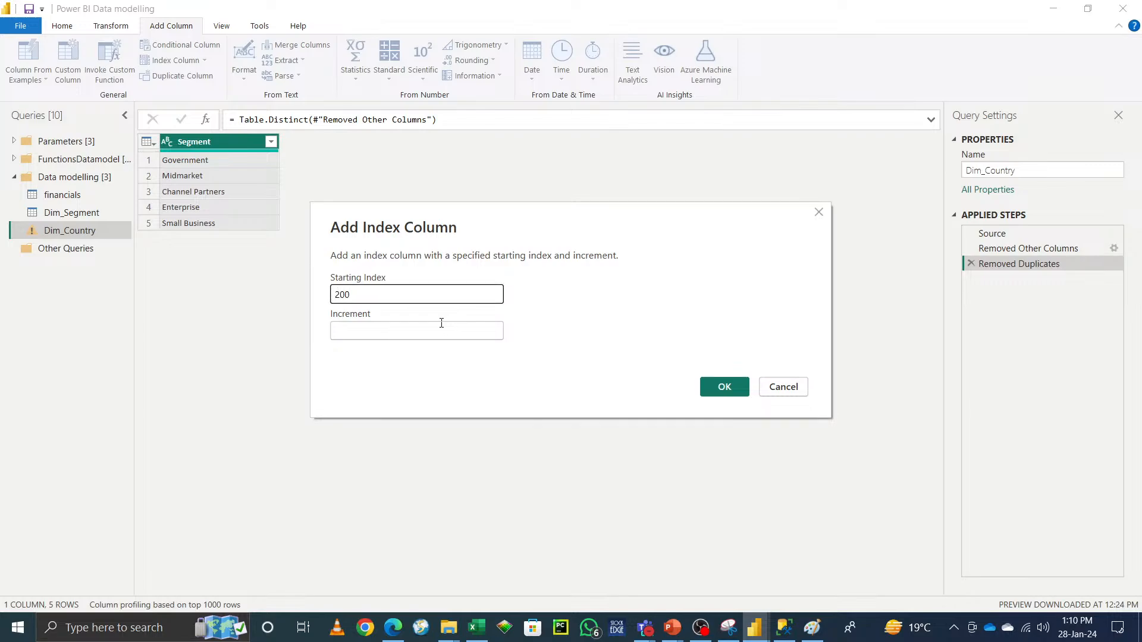
pyautogui.click(405, 326)
pyautogui.write('1')
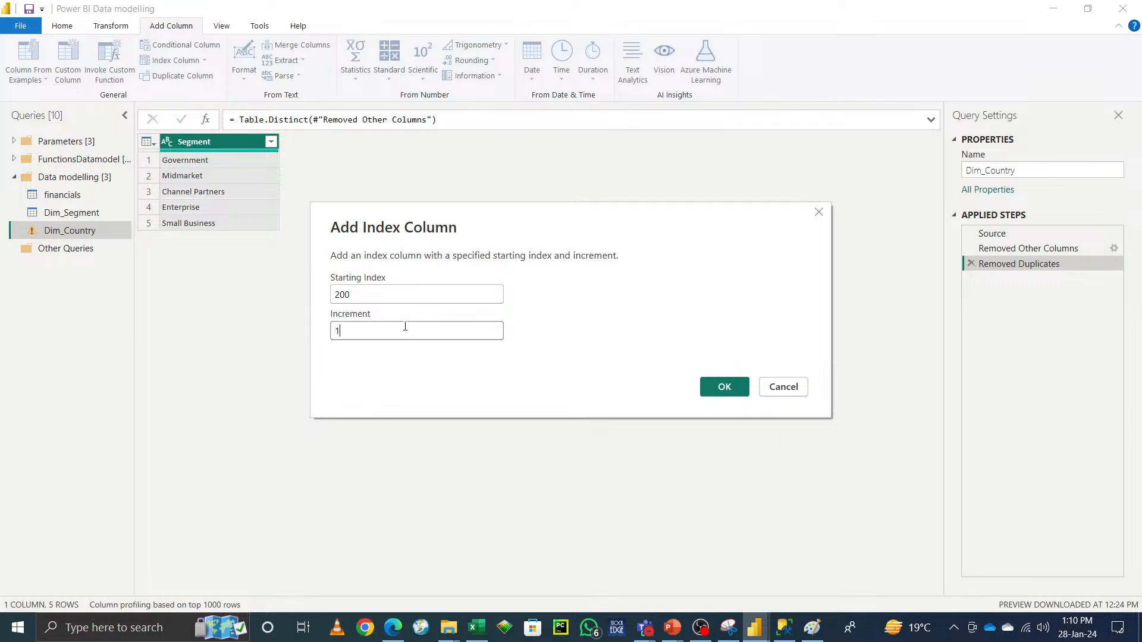
pyautogui.click(725, 387)
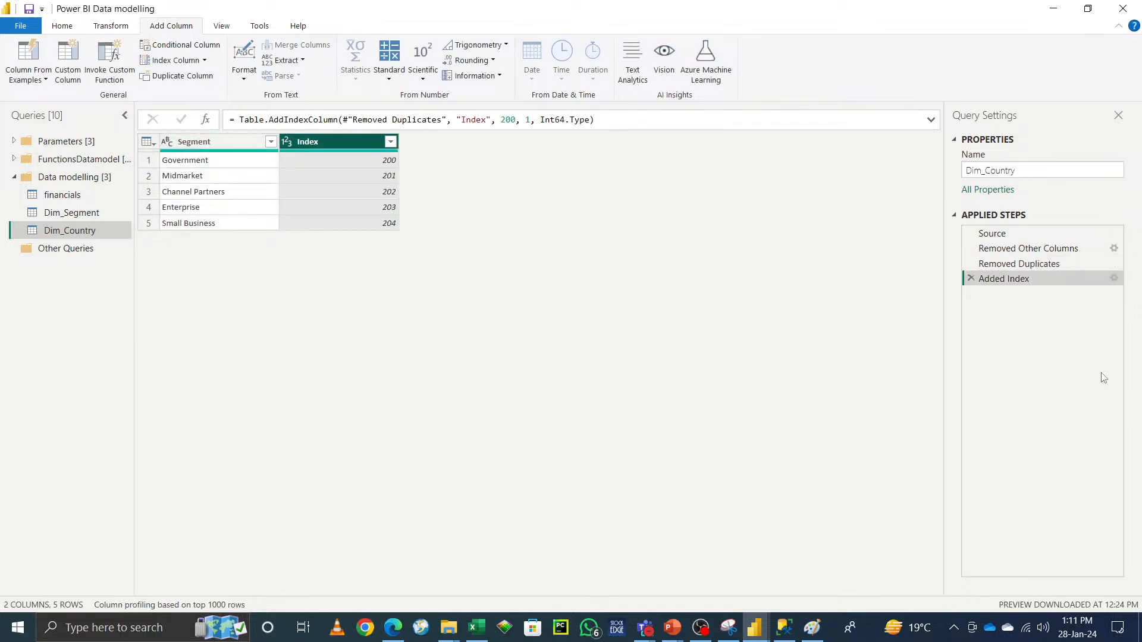
# Step: Delete the Added Index, Removed Duplicates and Removed Other Columns steps from Dim_Country
pyautogui.click(971, 279)
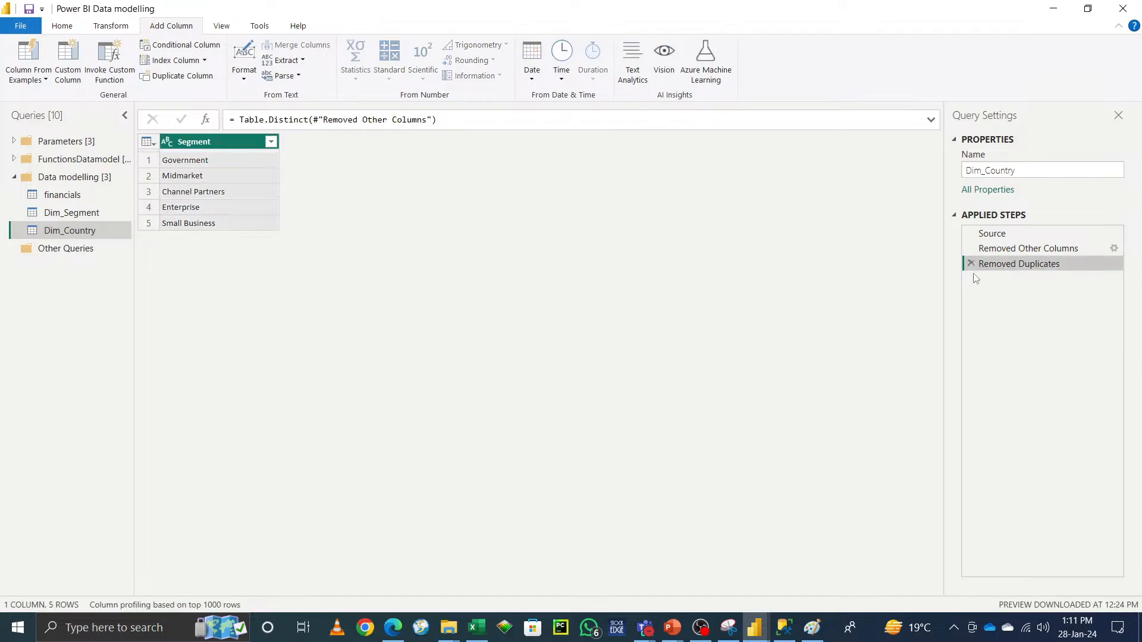
pyautogui.click(970, 264)
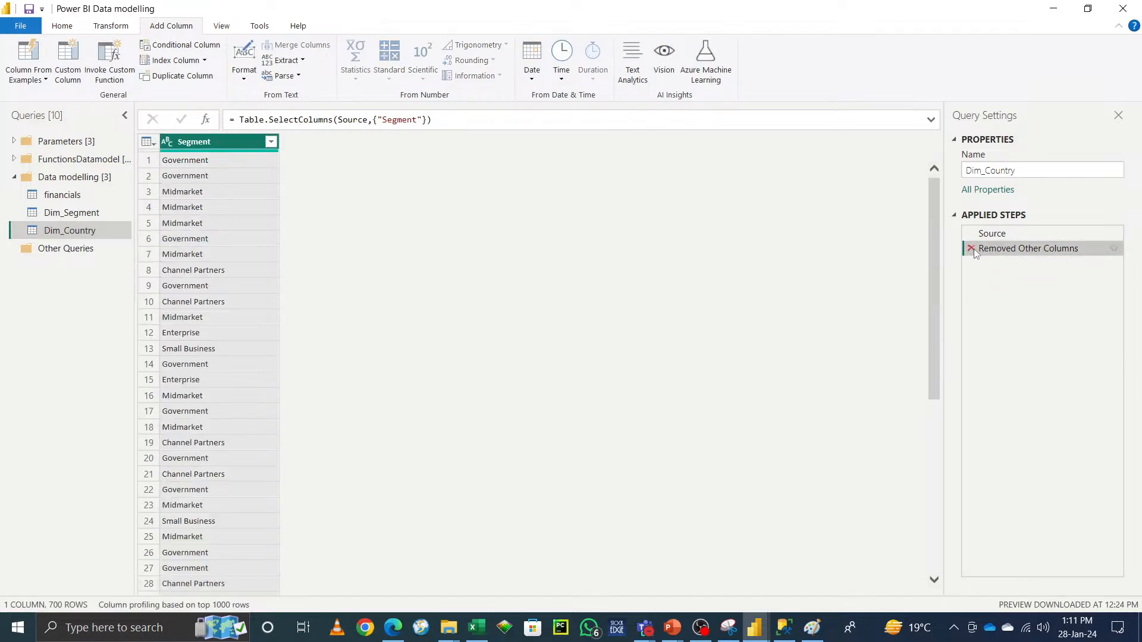
pyautogui.click(970, 247)
# Step: Keep only the Country column in Dim_Country and remove duplicate rows
pyautogui.click(327, 140)
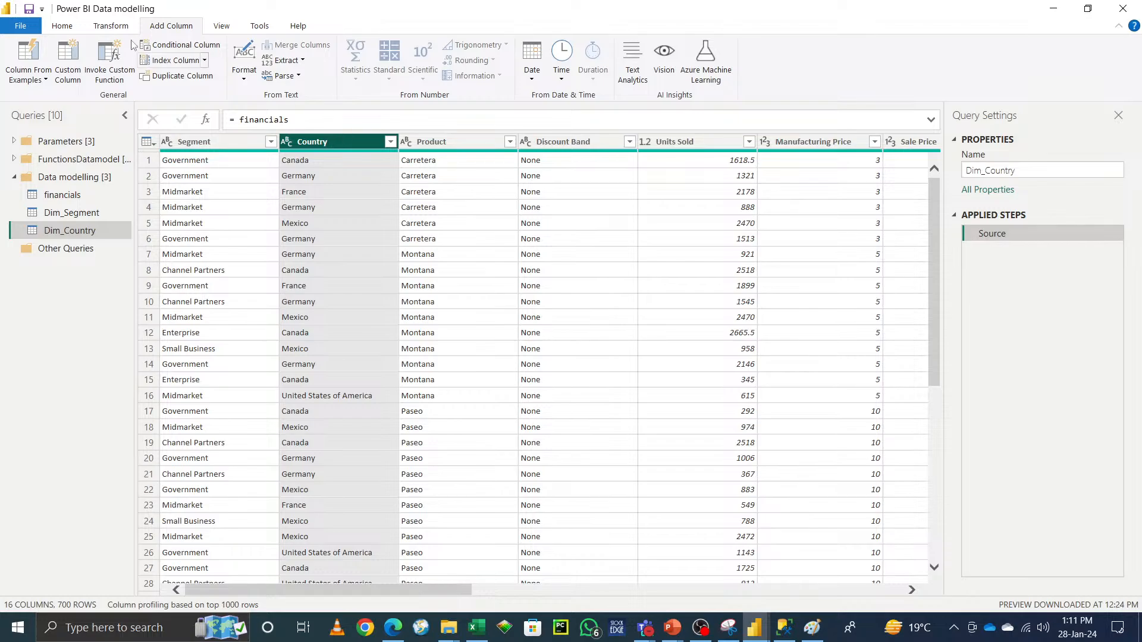
pyautogui.click(62, 25)
pyautogui.click(444, 81)
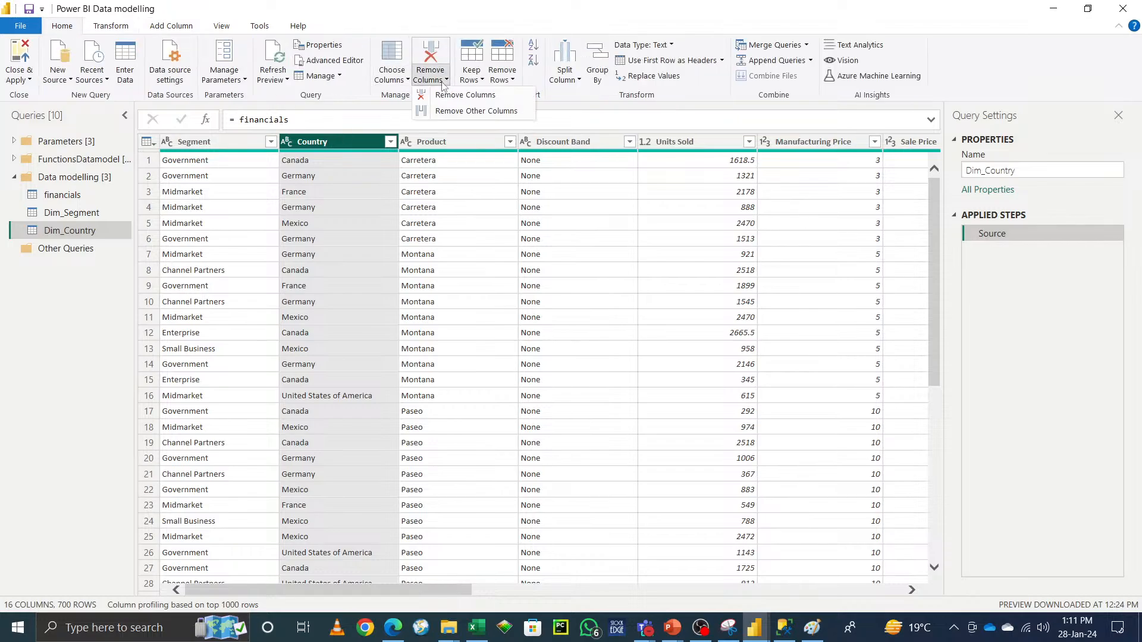
pyautogui.click(475, 112)
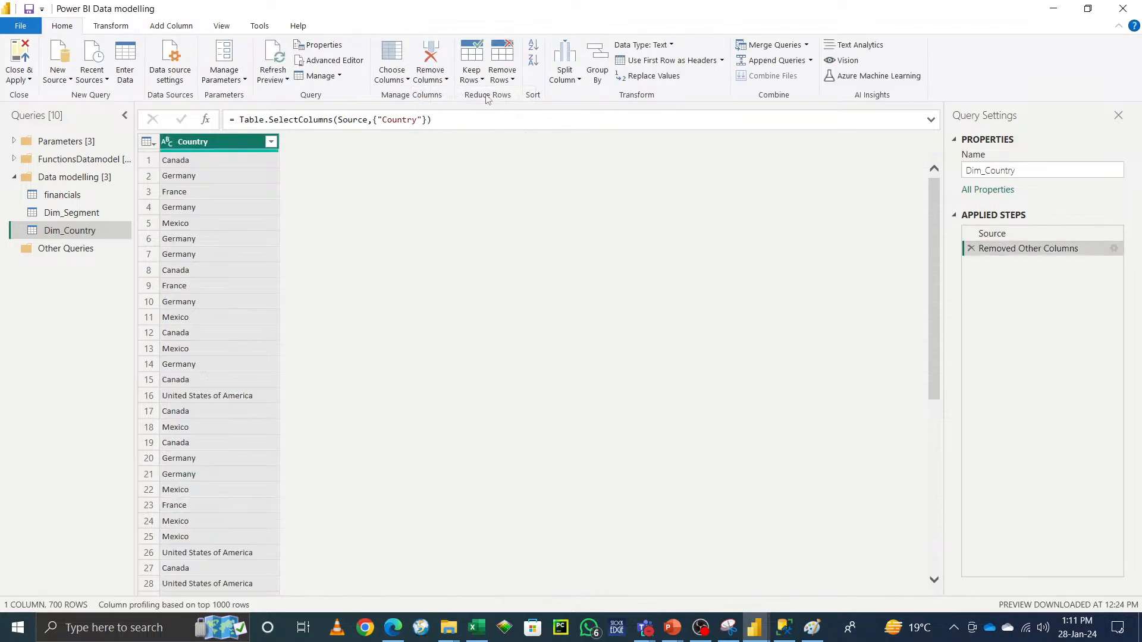
pyautogui.click(502, 73)
pyautogui.click(544, 146)
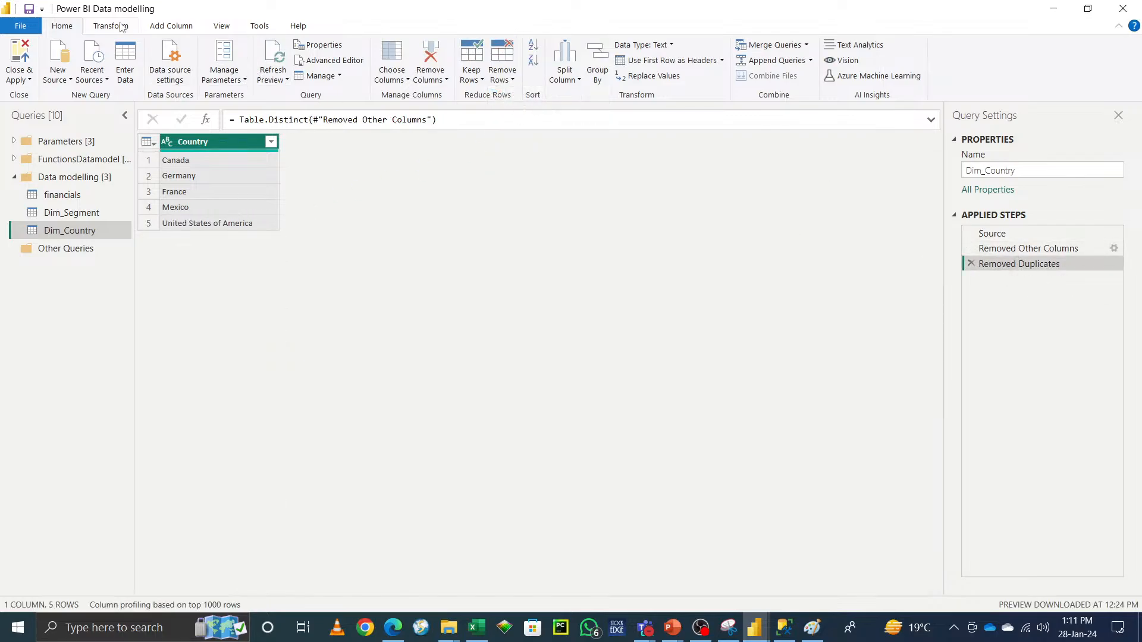
# Step: Add a custom index column to Dim_Country starting at 200 with increment 1
pyautogui.click(170, 26)
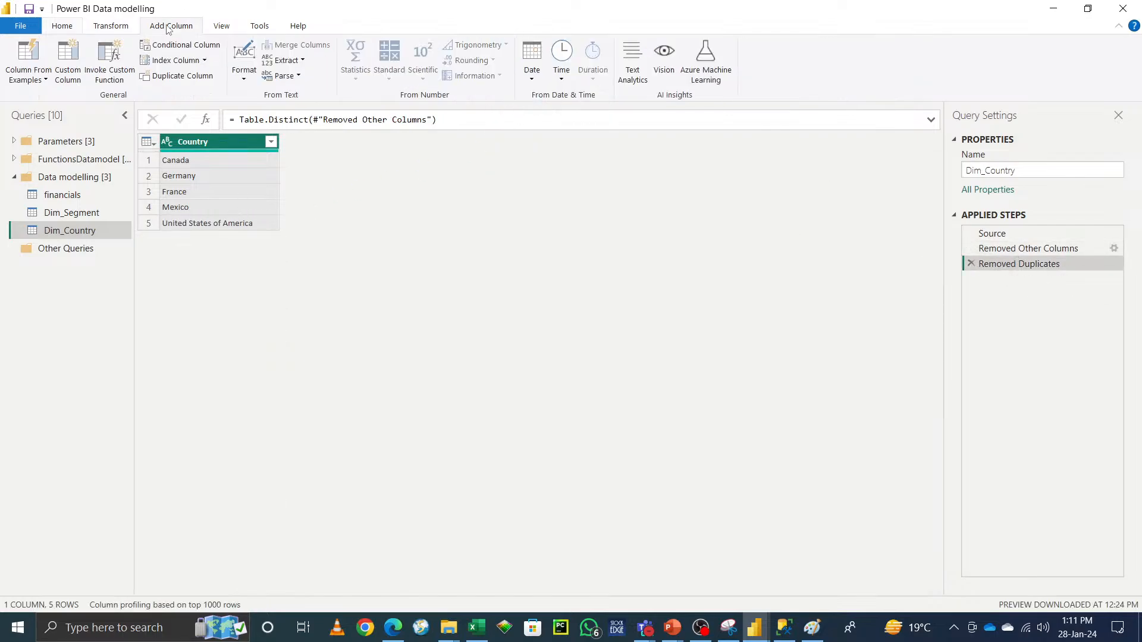
pyautogui.click(204, 60)
pyautogui.click(195, 110)
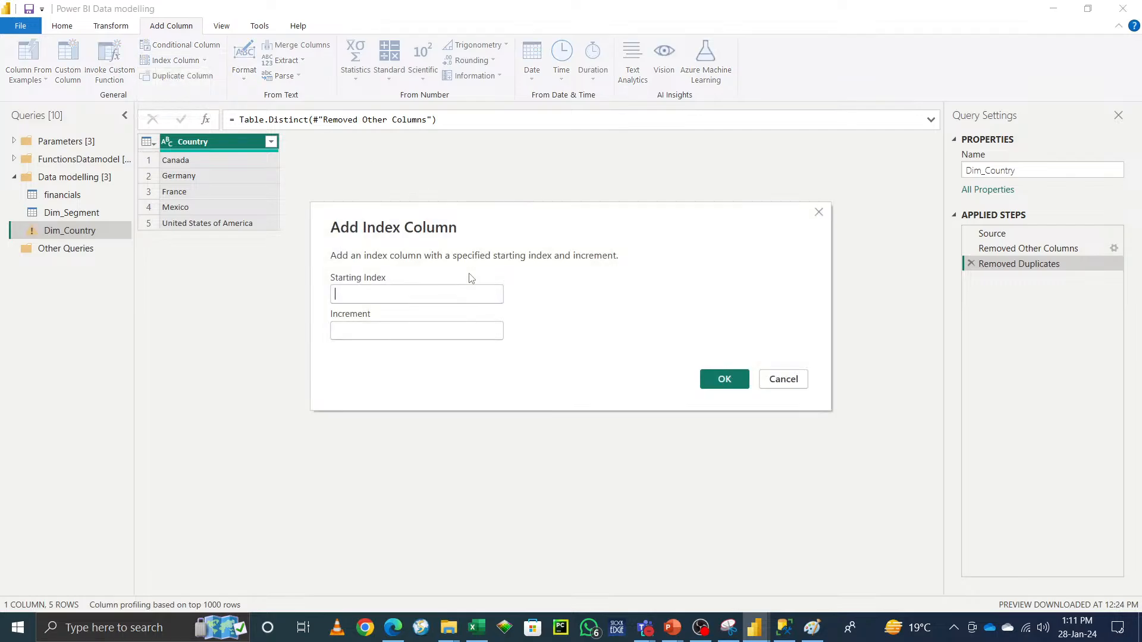
pyautogui.write('200')
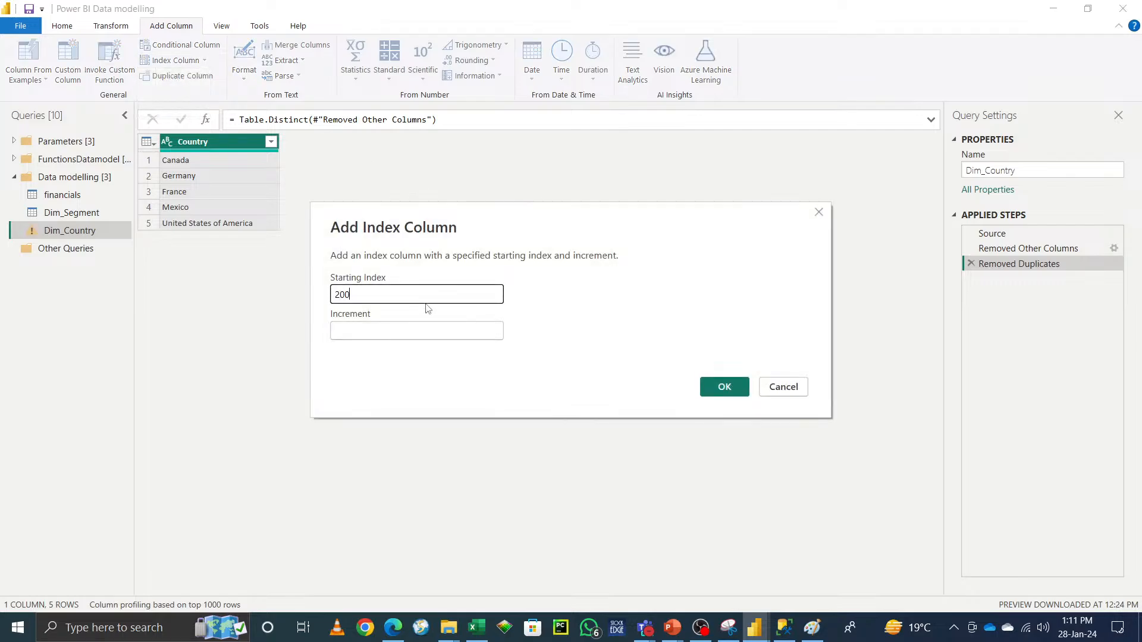
pyautogui.click(438, 333)
pyautogui.write('1')
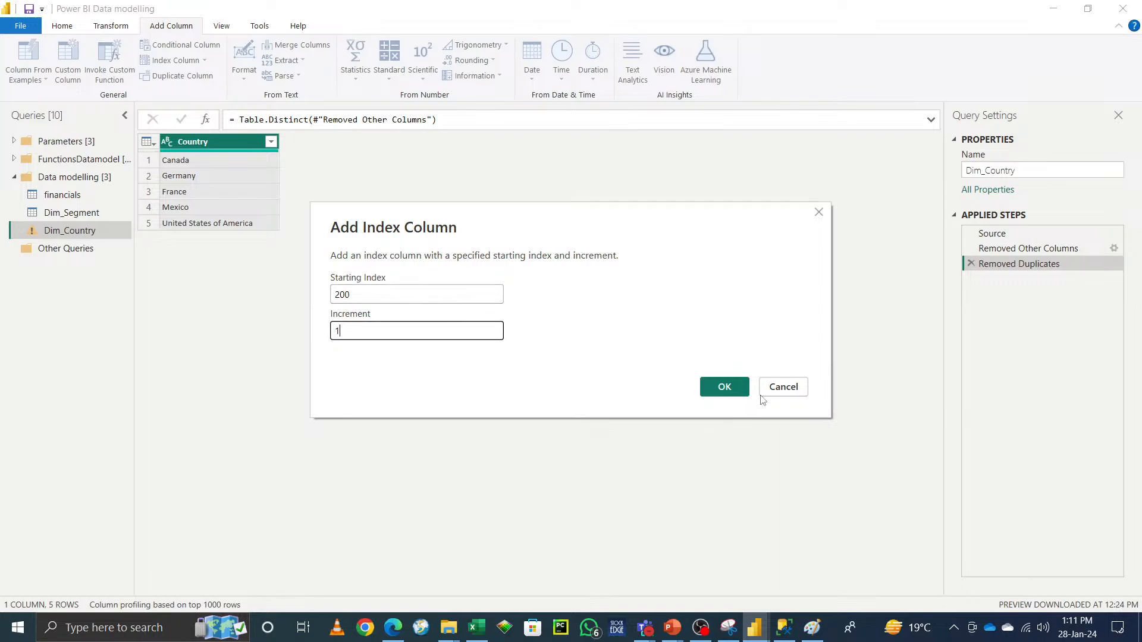
pyautogui.click(725, 386)
# Step: Rename the Index column to Country ID
pyautogui.click(220, 148)
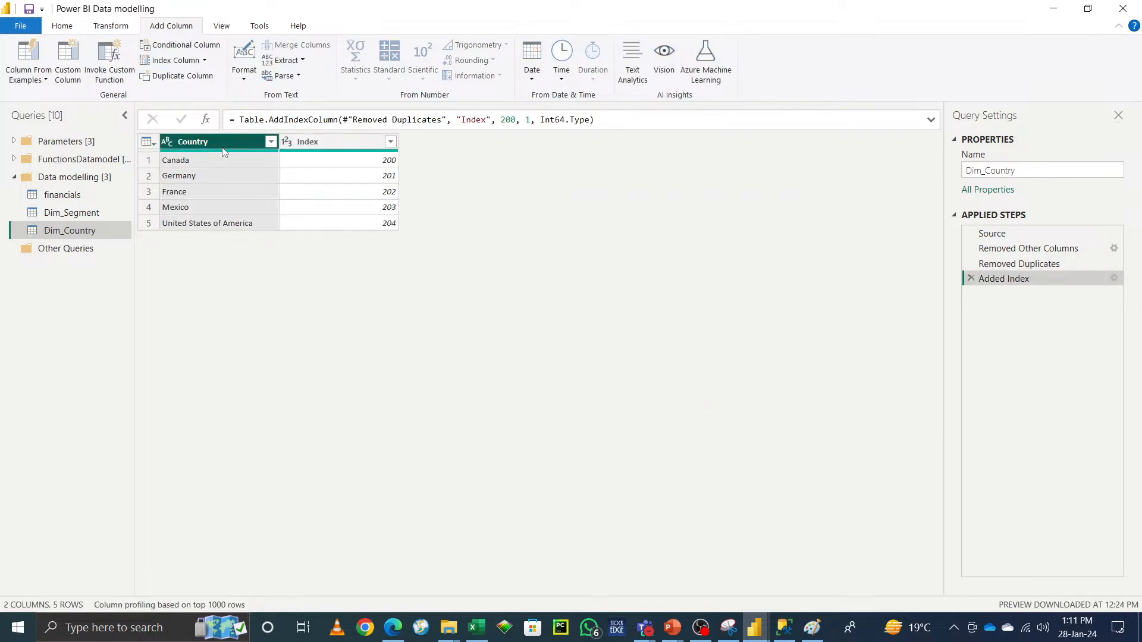
pyautogui.doubleClick(326, 145)
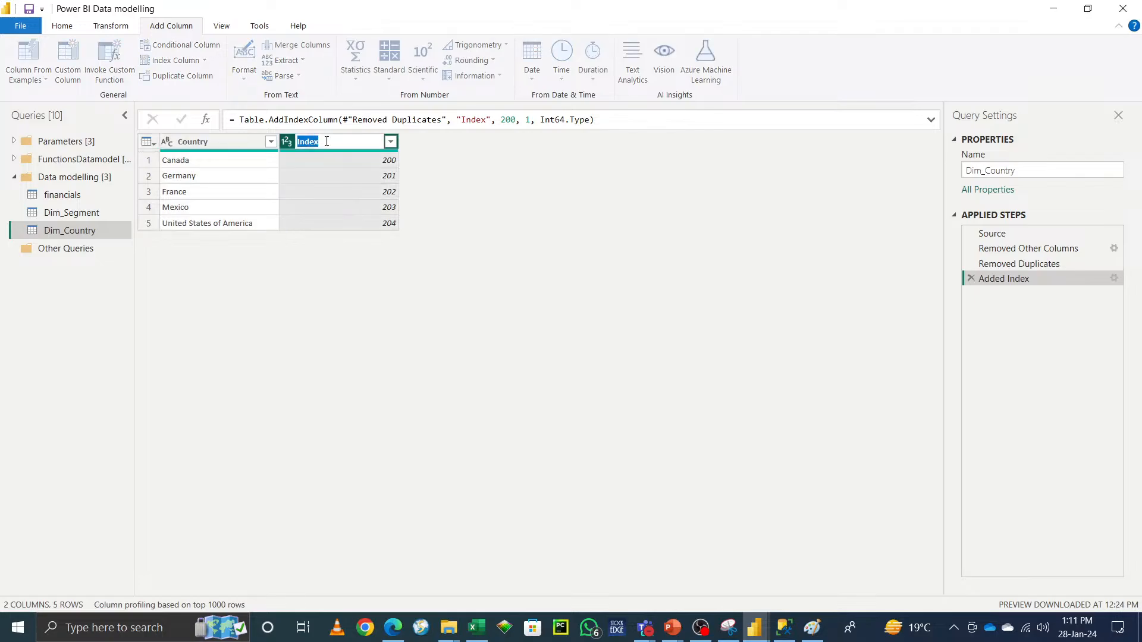
pyautogui.write('Country ID')
pyautogui.press('Return')
# Step: Move the Country ID column to the beginning of Dim_Country
pyautogui.rightClick(332, 142)
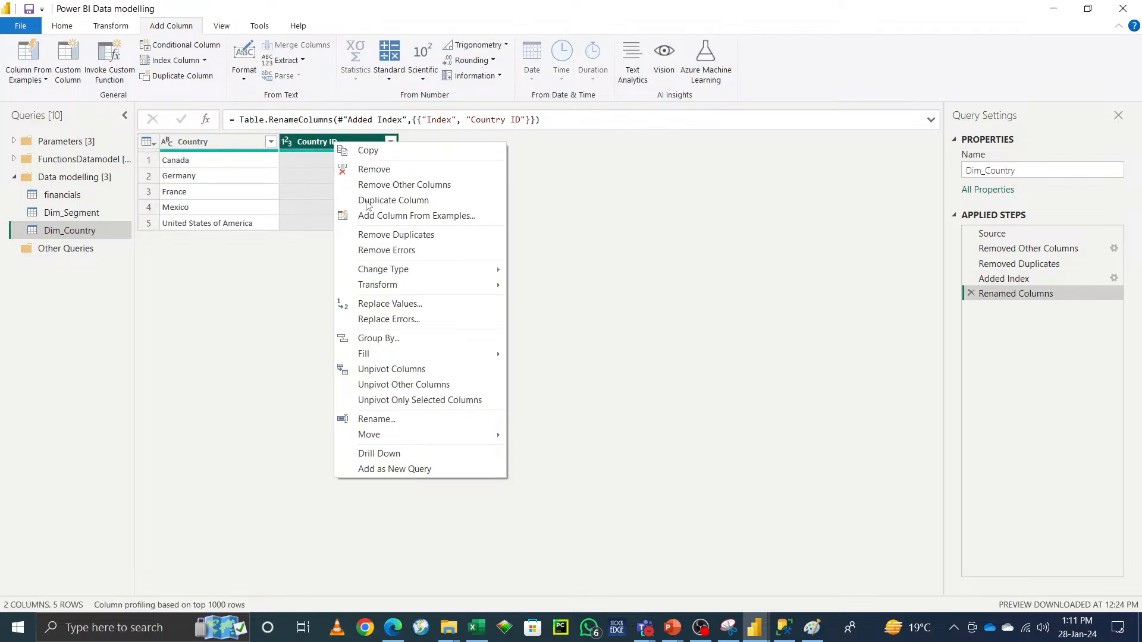
pyautogui.moveTo(426, 437)
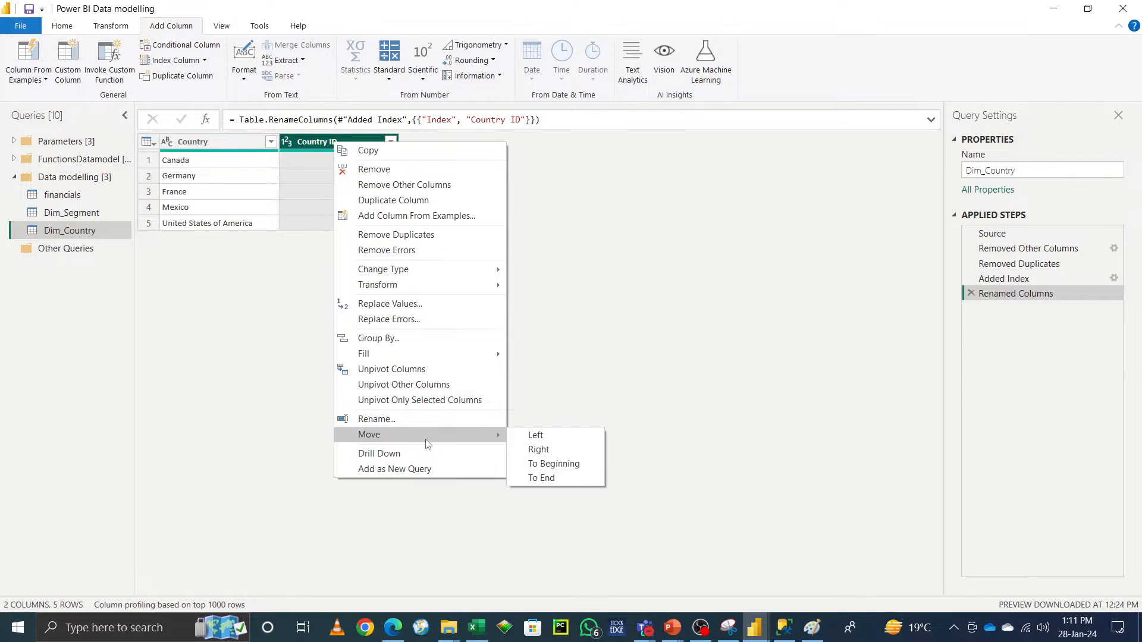
pyautogui.click(552, 464)
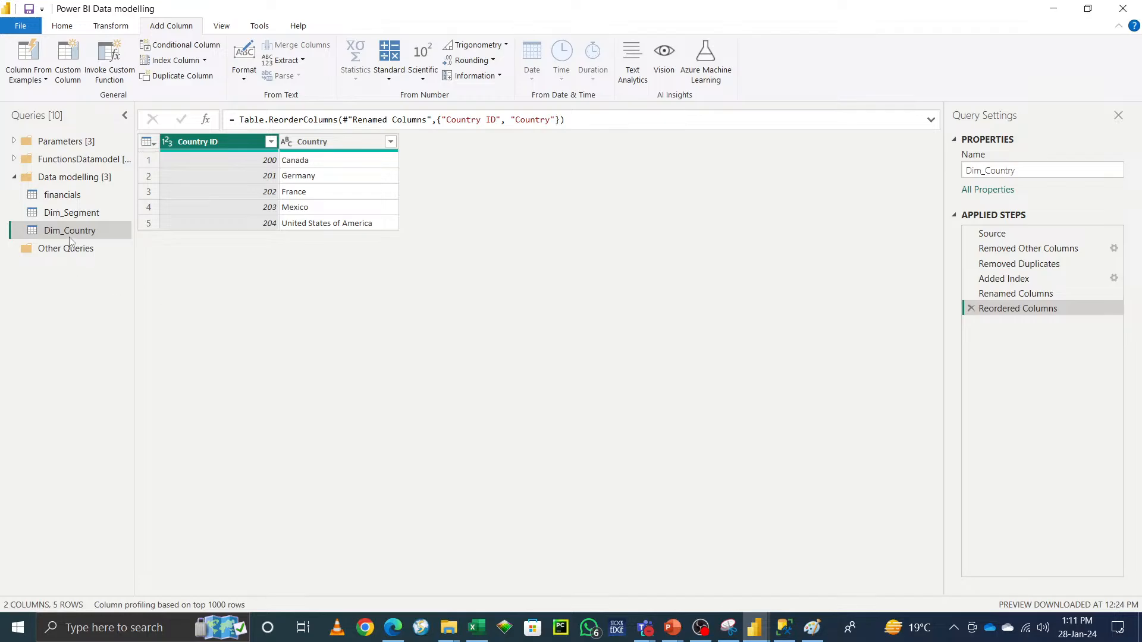
# Step: Duplicate the financials query and rename the copy Dim_Product
pyautogui.rightClick(66, 197)
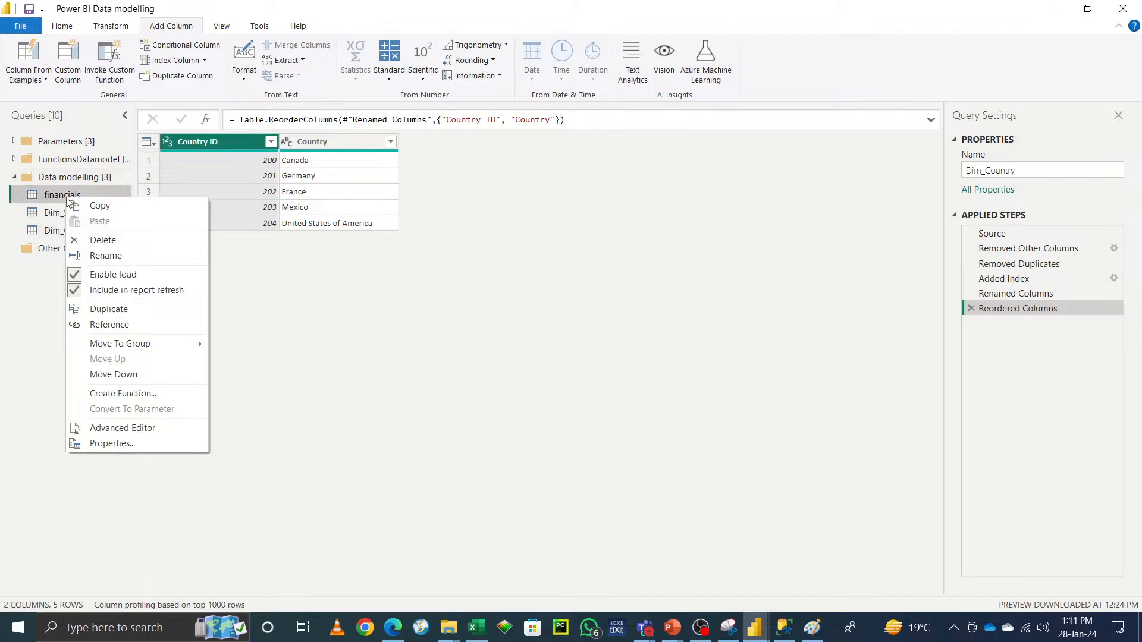
pyautogui.click(145, 314)
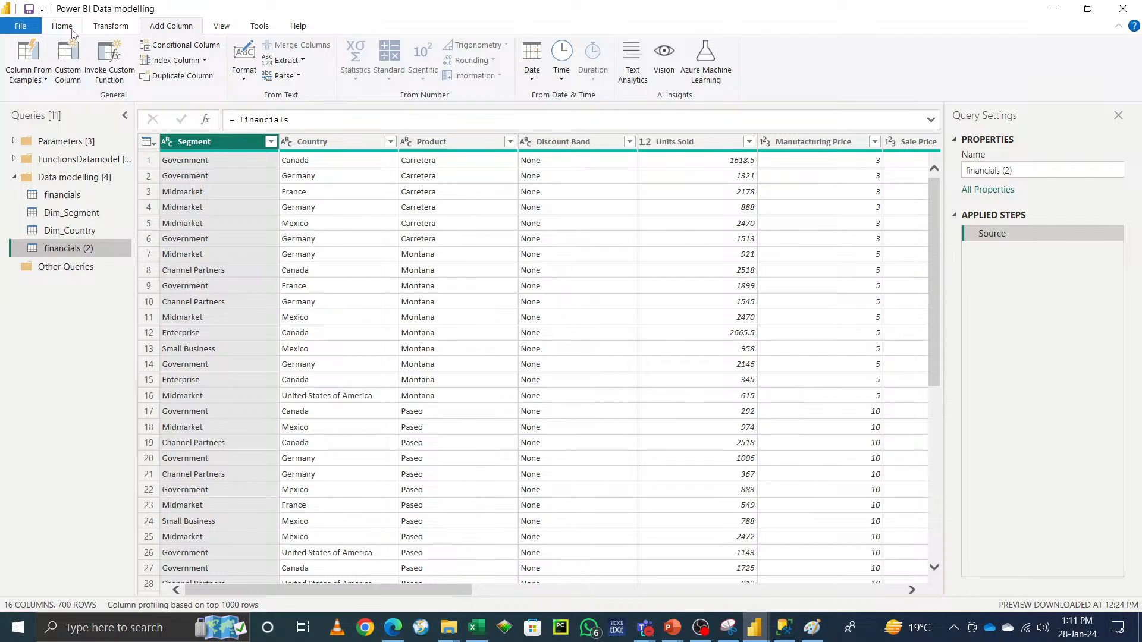
pyautogui.click(1026, 170)
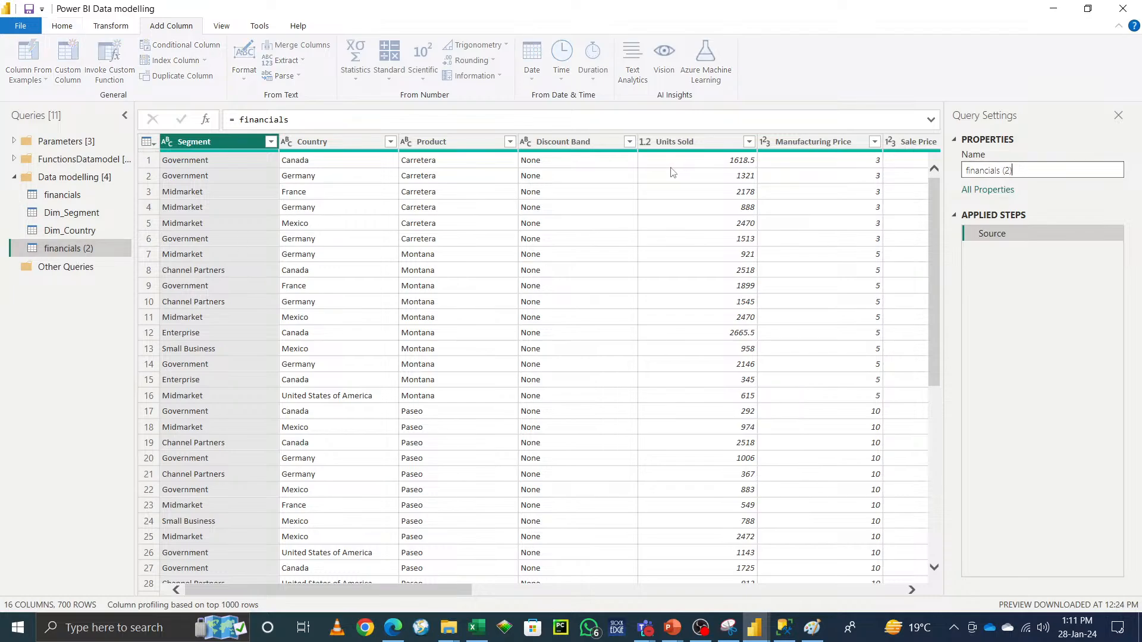
pyautogui.press('BackSpace')
pyautogui.press('BackSpace')
pyautogui.press('BackSpace')
pyautogui.press('BackSpace')
pyautogui.press('BackSpace')
pyautogui.press('BackSpace')
pyautogui.press('BackSpace')
pyautogui.press('BackSpace')
pyautogui.press('BackSpace')
pyautogui.press('BackSpace')
pyautogui.press('BackSpace')
pyautogui.press('BackSpace')
pyautogui.press('BackSpace')
pyautogui.press('BackSpace')
pyautogui.write('Dim')
pyautogui.write(' Prod8ct')
pyautogui.press('BackSpace')
pyautogui.press('BackSpace')
pyautogui.press('BackSpace')
pyautogui.press('BackSpace')
pyautogui.write('_')
pyautogui.click(77, 306)
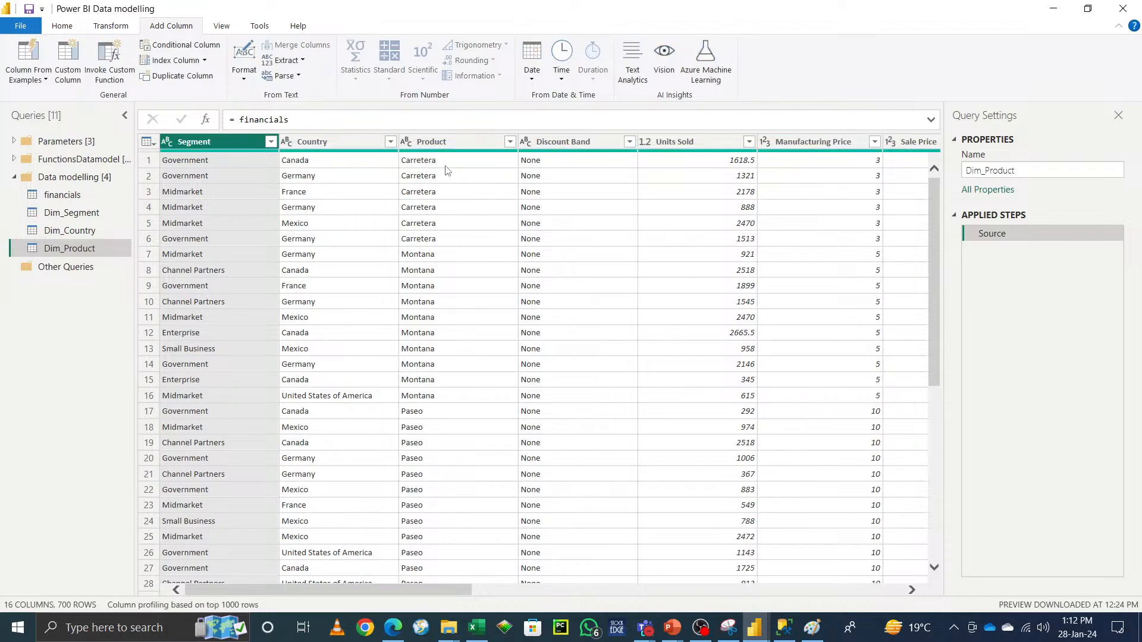
# Step: Keep only the Product column in Dim_Product and remove duplicate rows
pyautogui.click(444, 141)
pyautogui.click(68, 26)
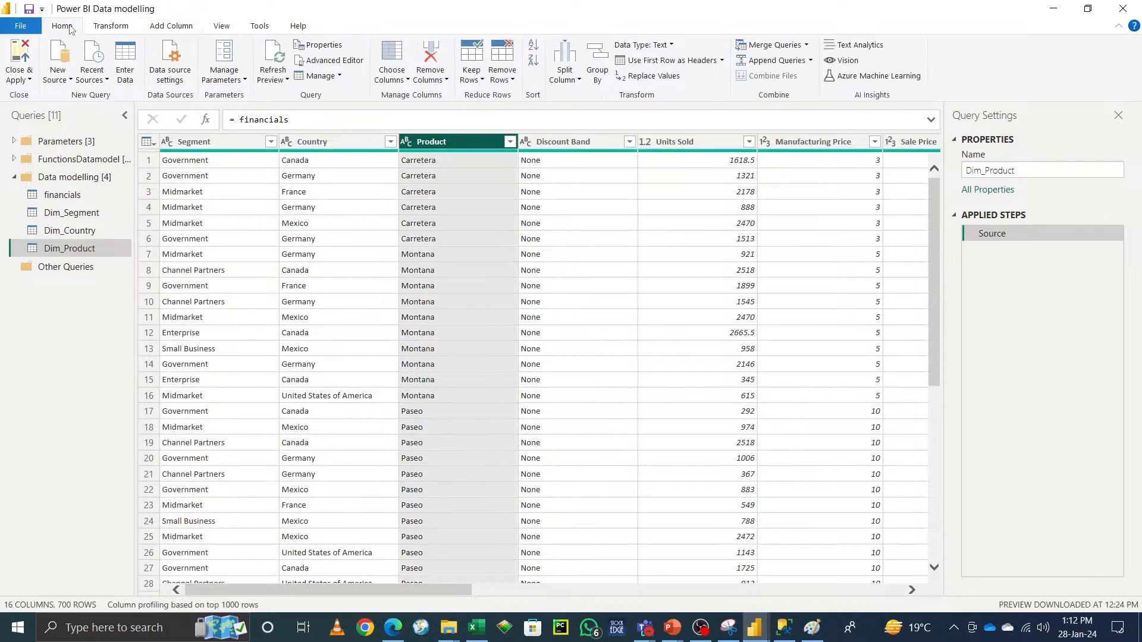
pyautogui.click(446, 83)
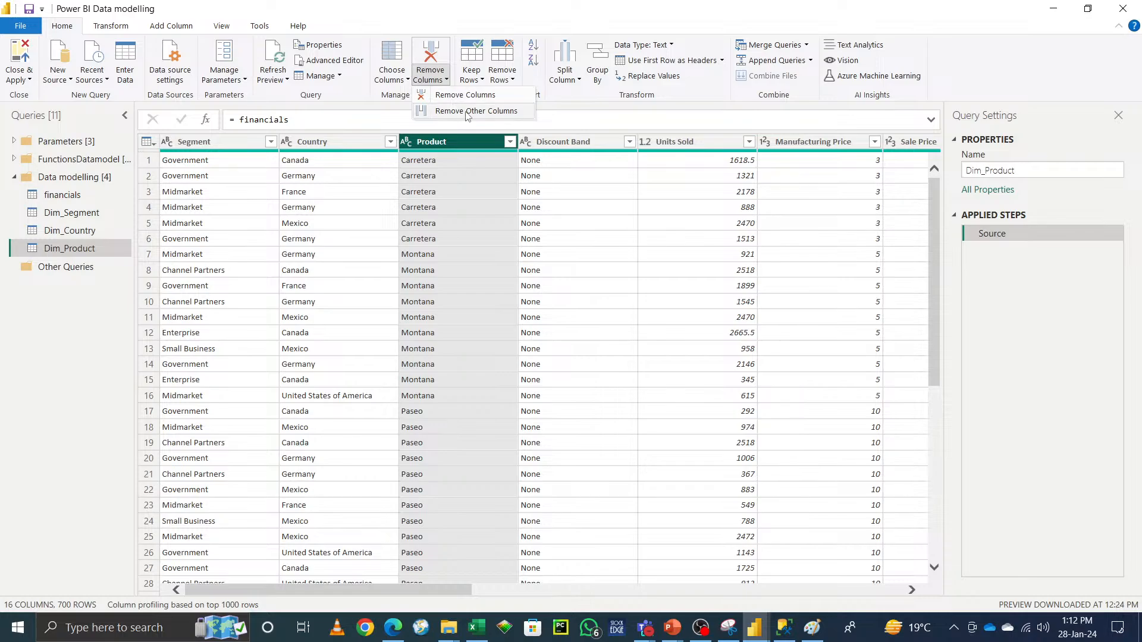
pyautogui.click(465, 111)
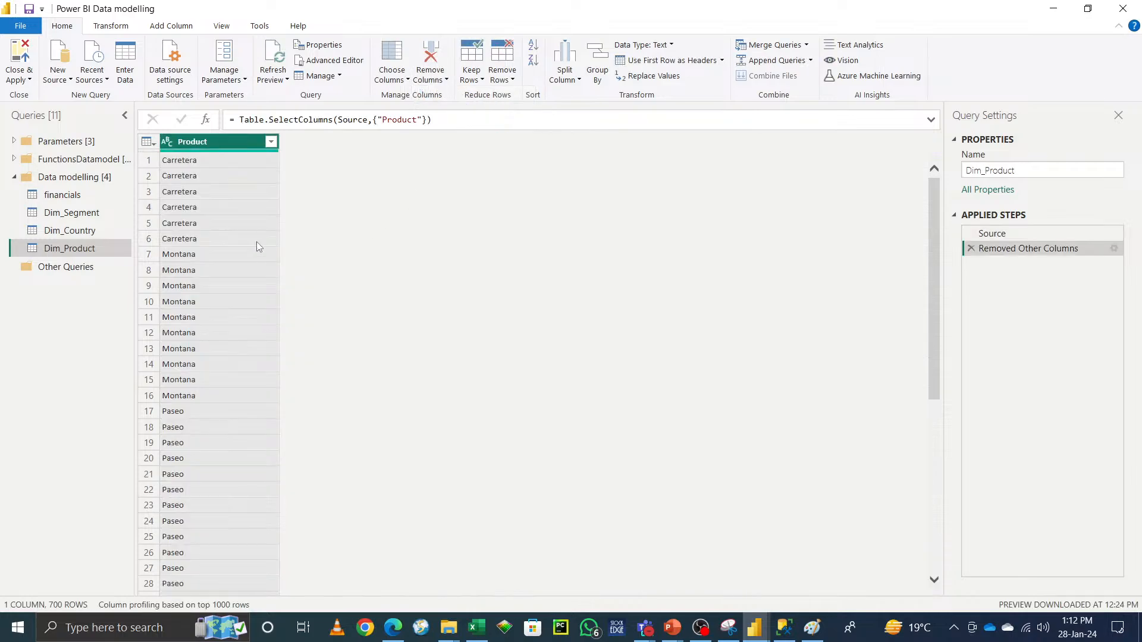
pyautogui.click(505, 82)
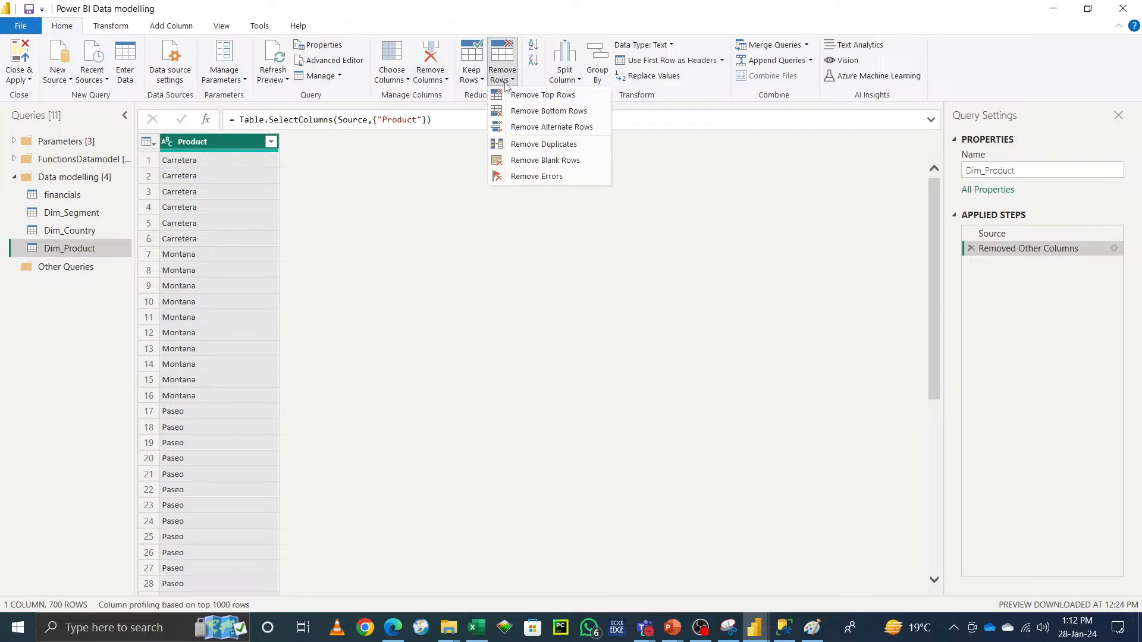
pyautogui.click(542, 146)
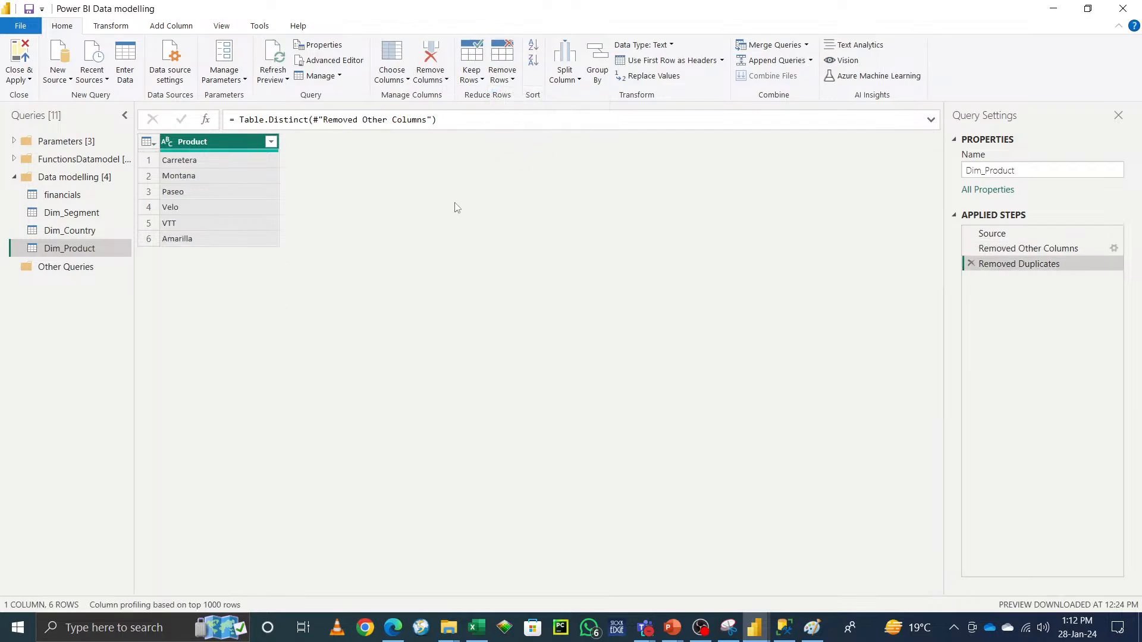
# Step: Add a custom index column to Dim_Product starting at 300 with increment 1
pyautogui.click(176, 28)
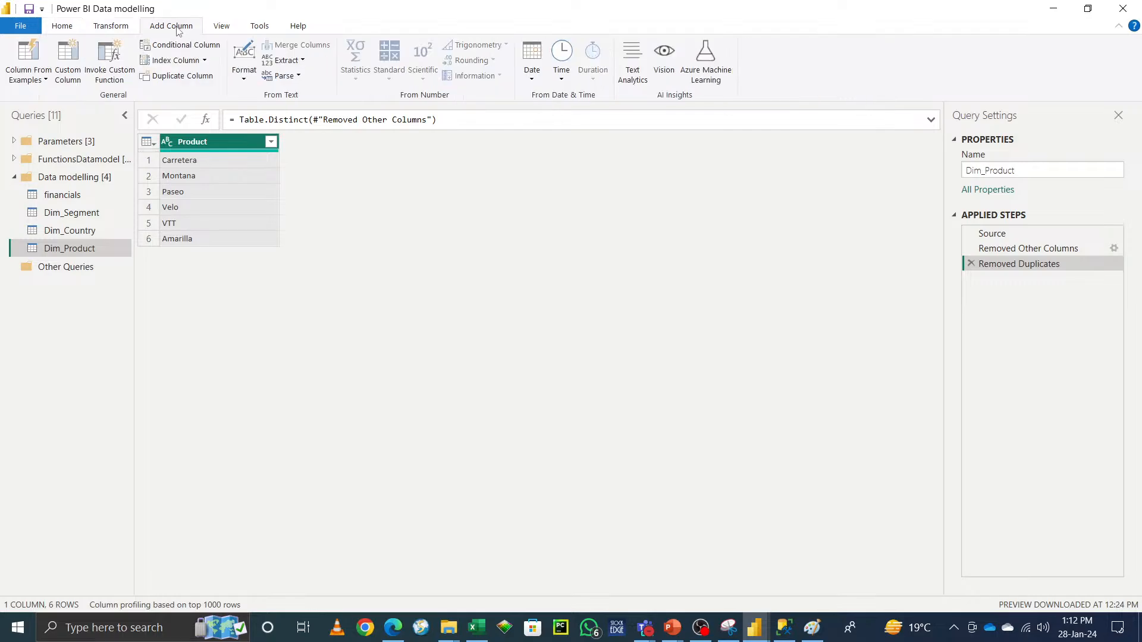
pyautogui.click(204, 60)
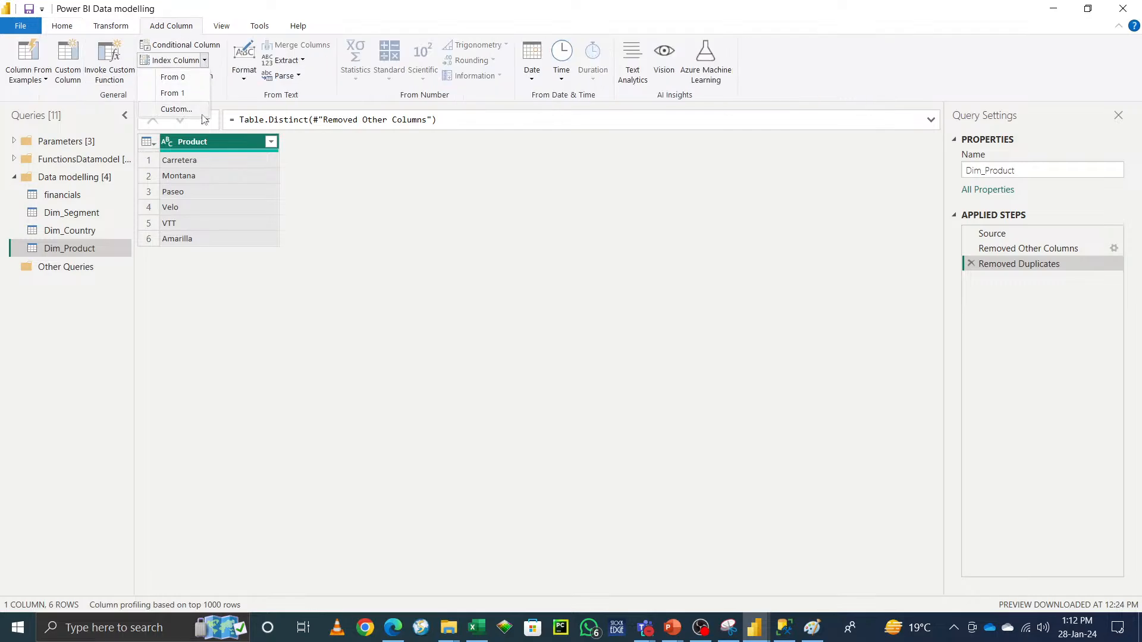
pyautogui.click(195, 110)
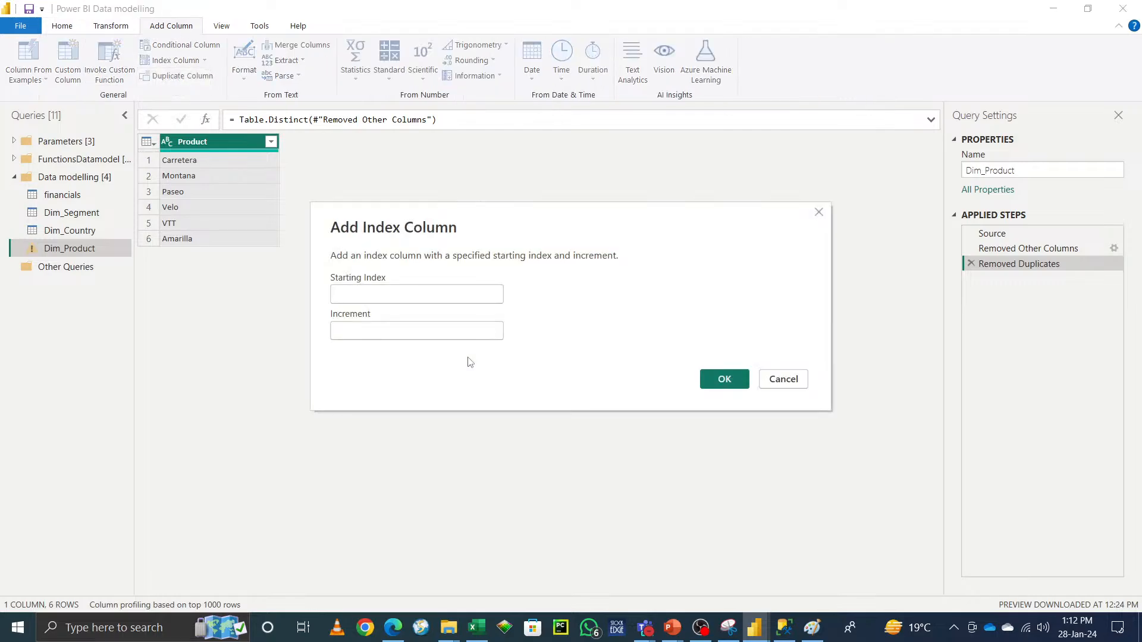
pyautogui.write('300')
pyautogui.click(427, 328)
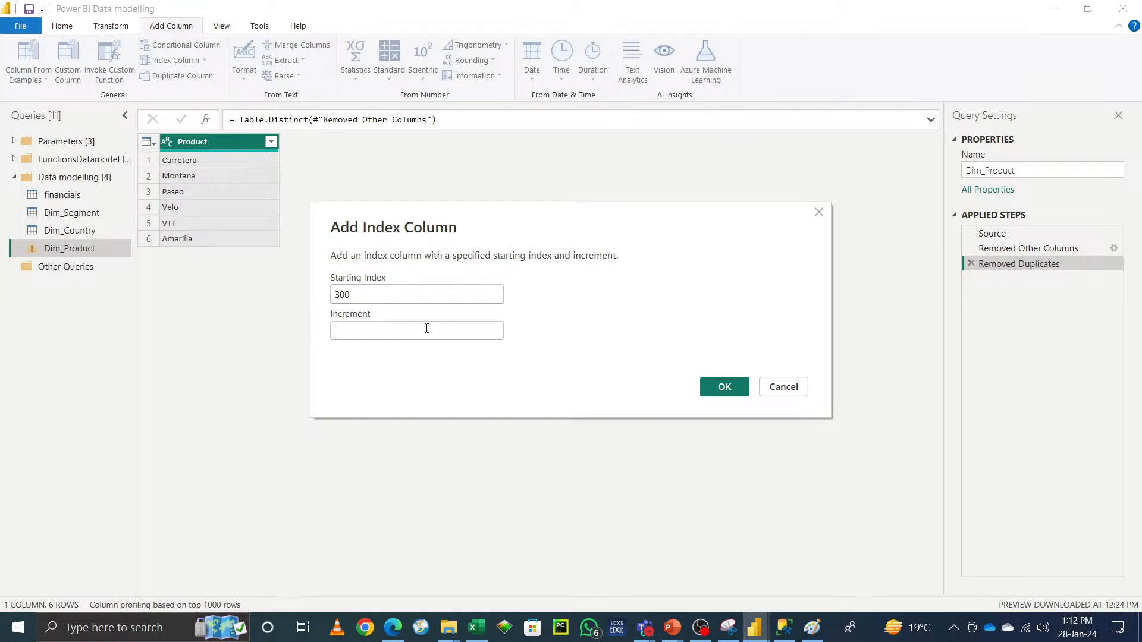
pyautogui.write('1')
pyautogui.click(734, 393)
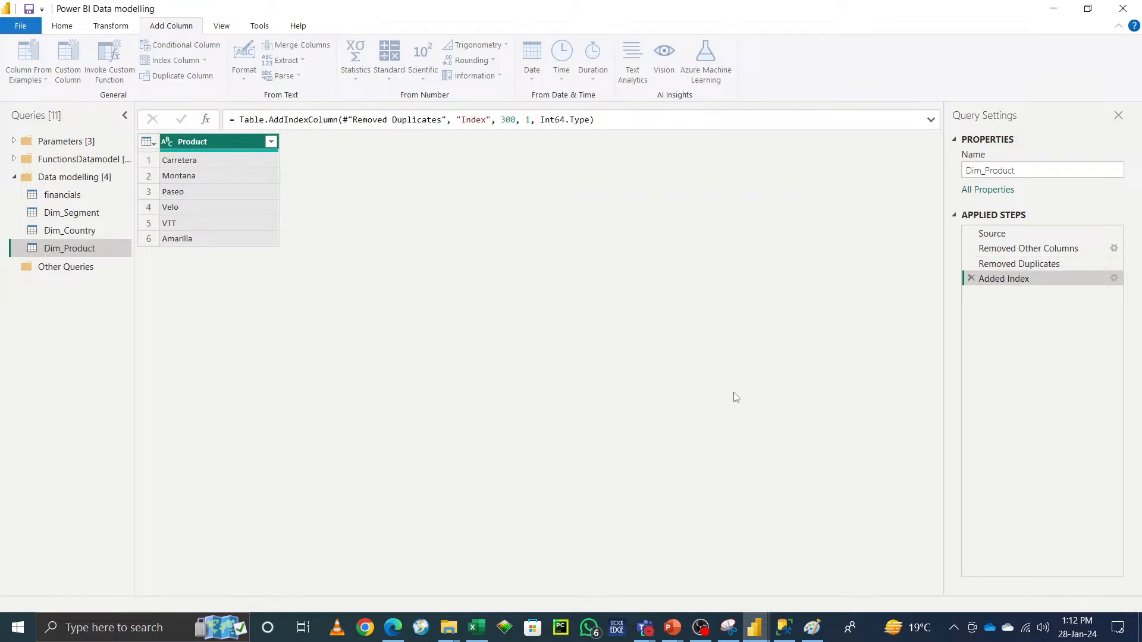
# Step: Rename the Index column to Product ID
pyautogui.doubleClick(209, 143)
pyautogui.hotkey('ctrl', 'c')
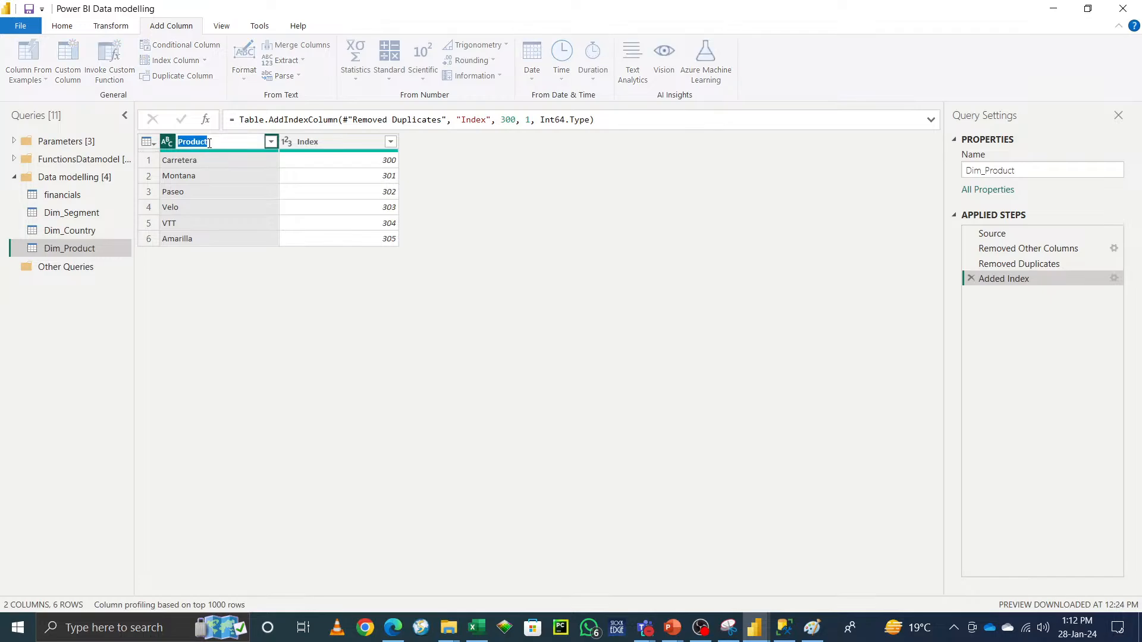
pyautogui.doubleClick(314, 143)
pyautogui.hotkey('ctrl', 'v')
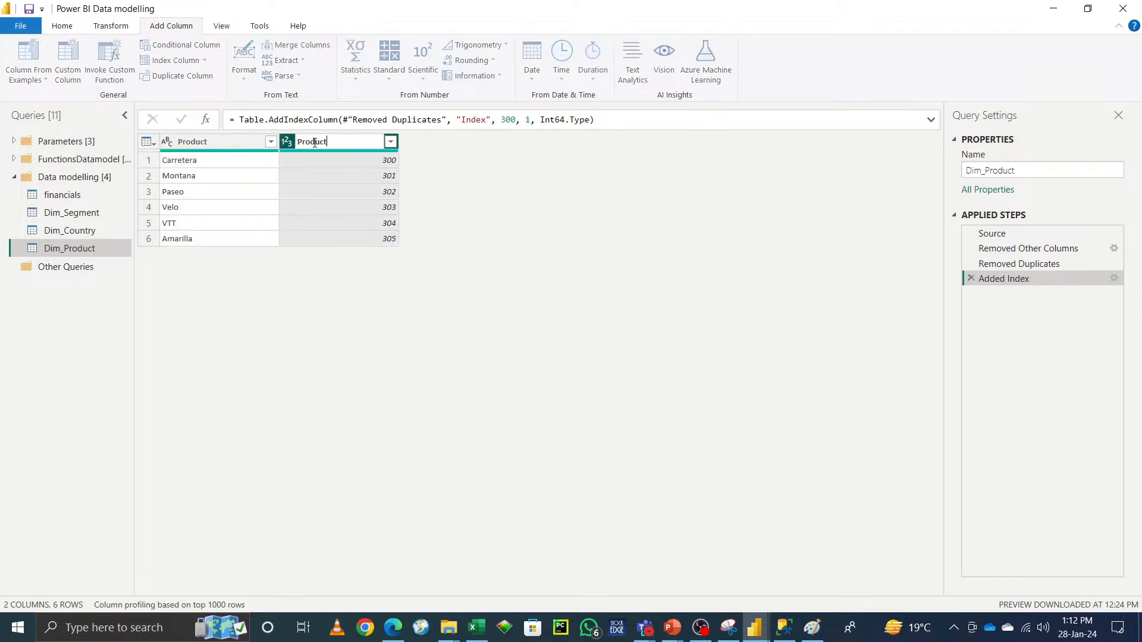
pyautogui.click(437, 333)
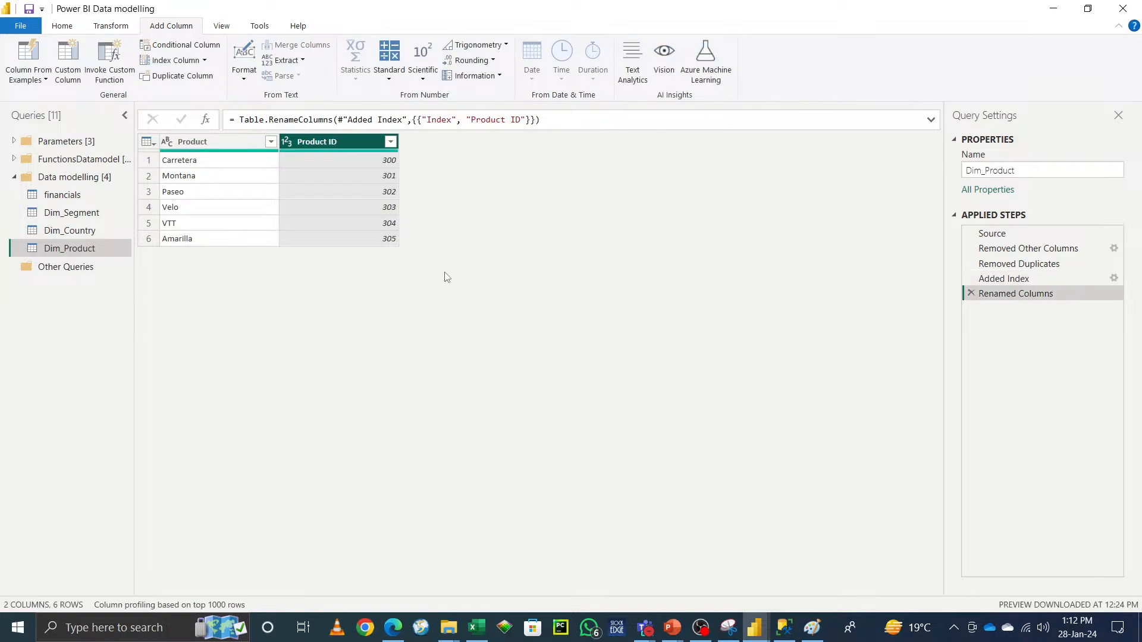
# Step: Move the Product ID column to the beginning of Dim_Product
pyautogui.rightClick(351, 144)
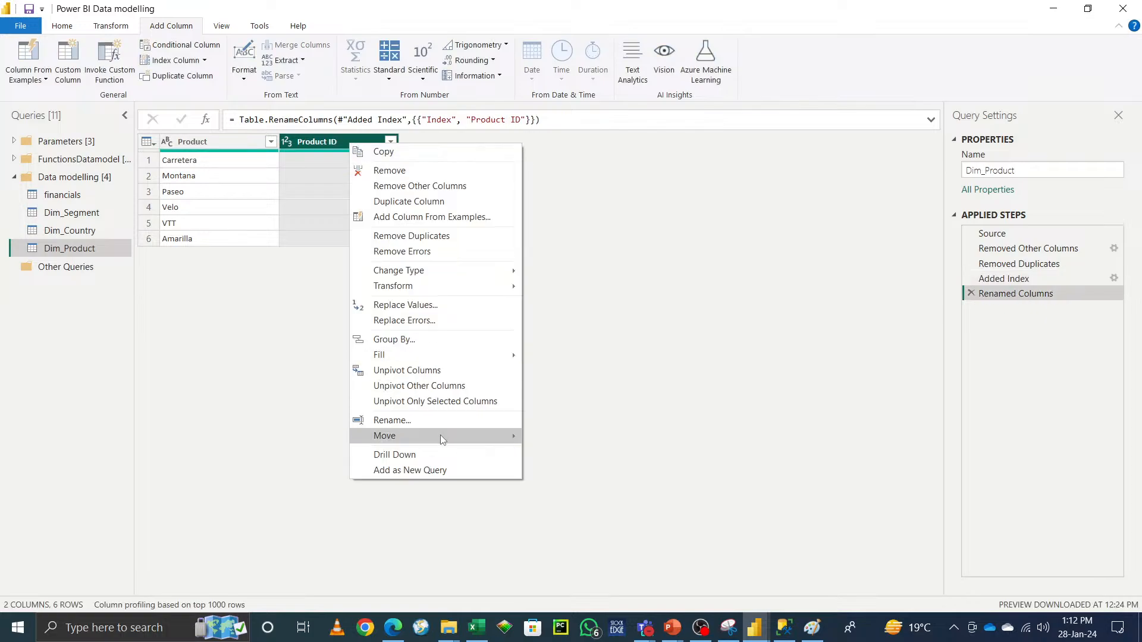
pyautogui.moveTo(459, 437)
pyautogui.click(571, 465)
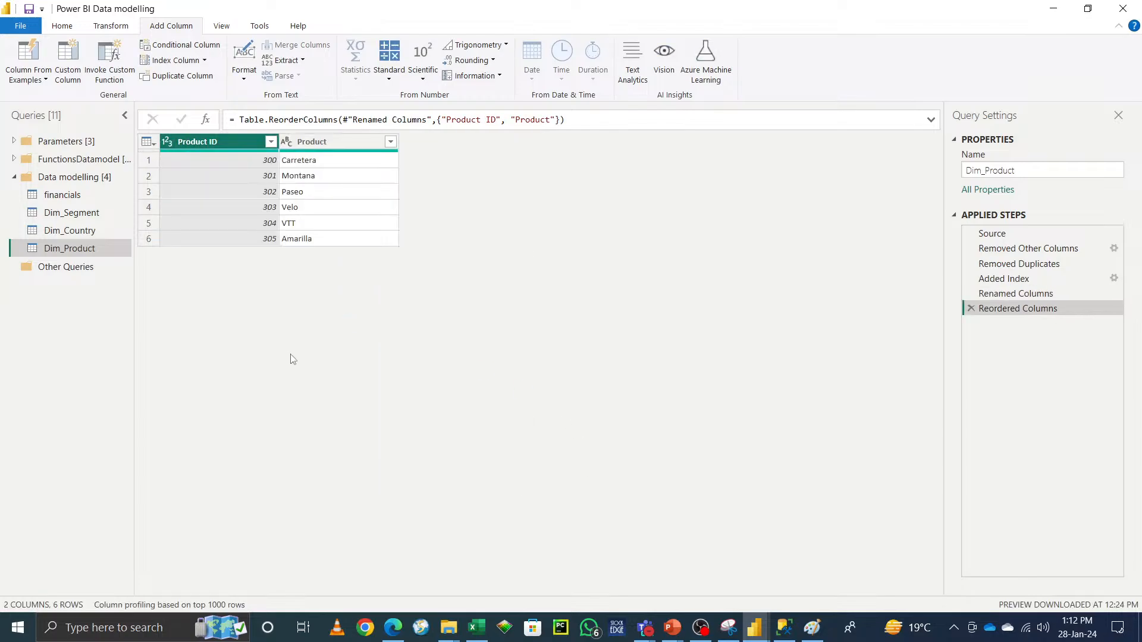
# Step: Create a reference query of financials and disable loading of the original financials query
pyautogui.rightClick(68, 195)
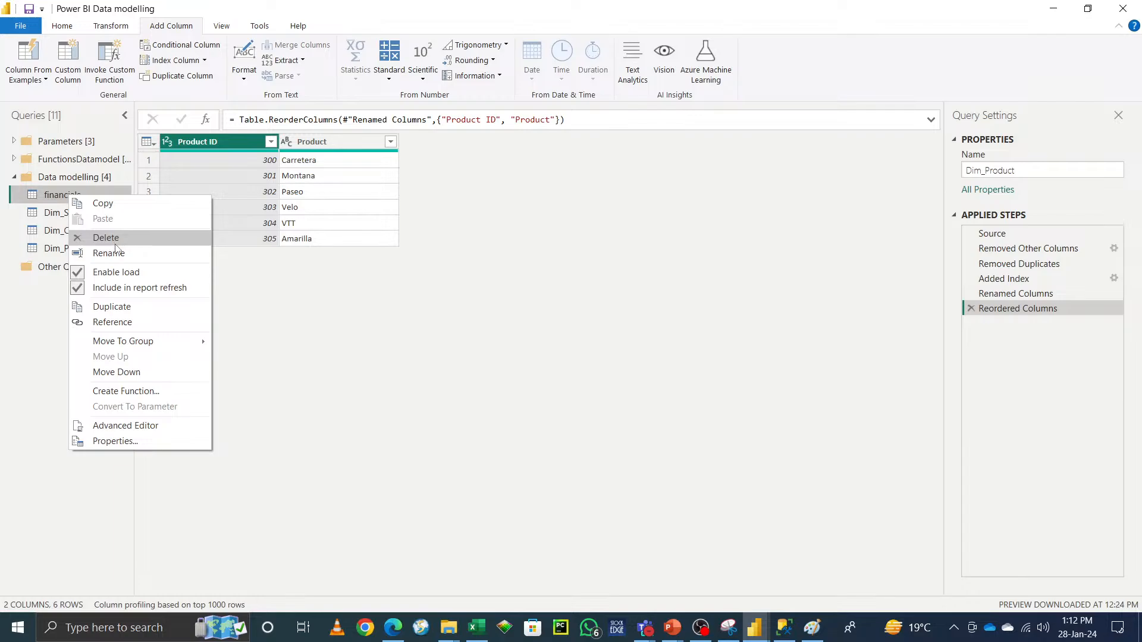
pyautogui.click(124, 322)
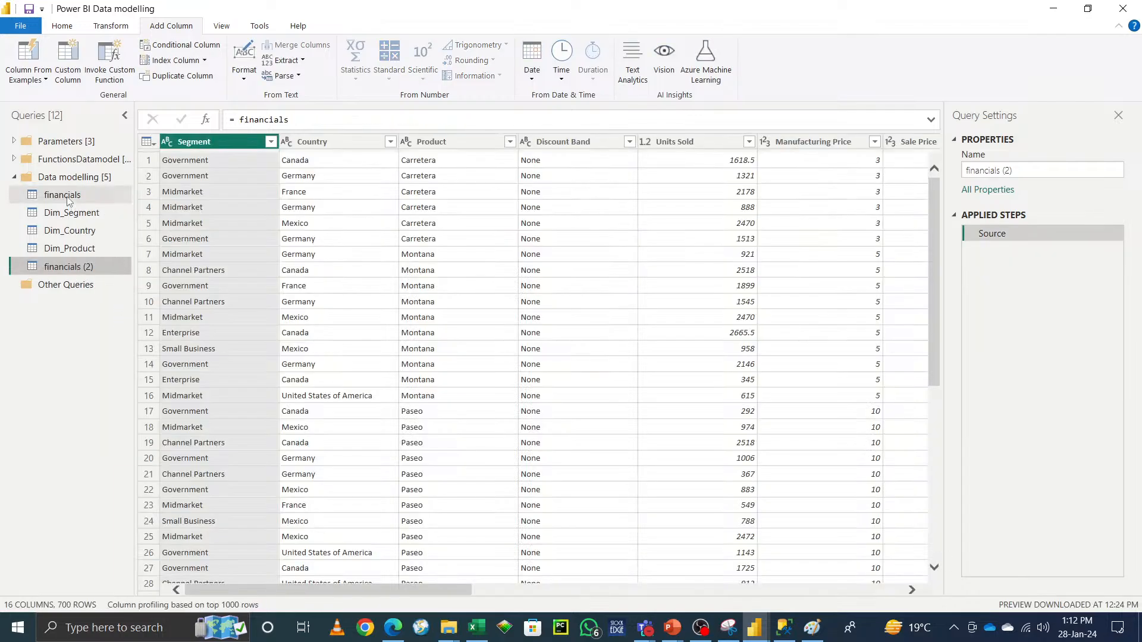
pyautogui.rightClick(68, 197)
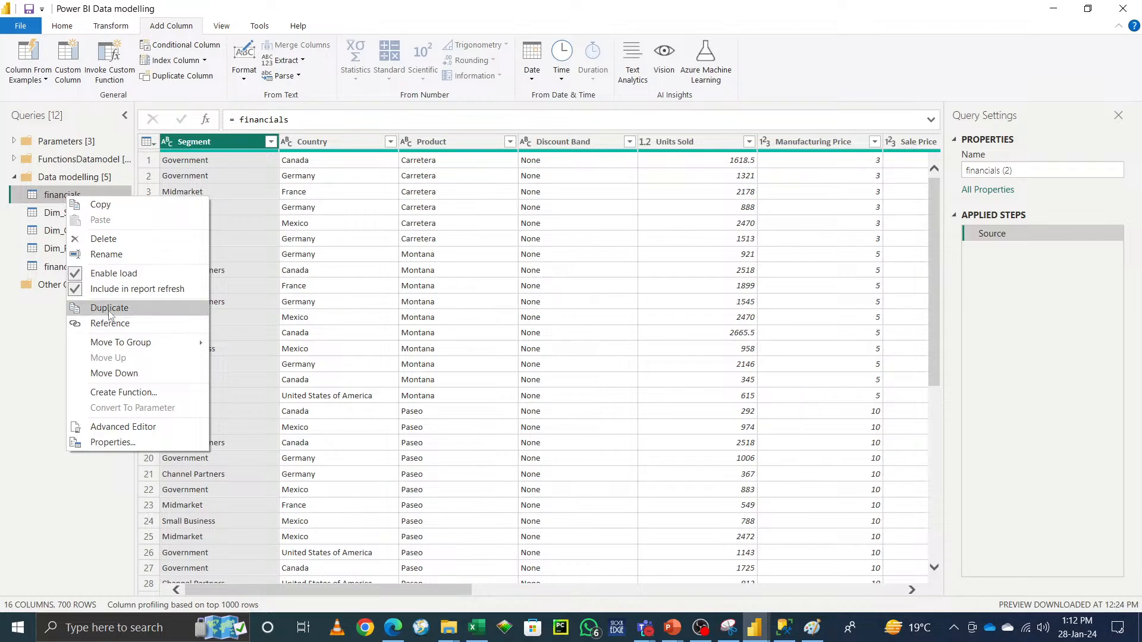
pyautogui.click(106, 275)
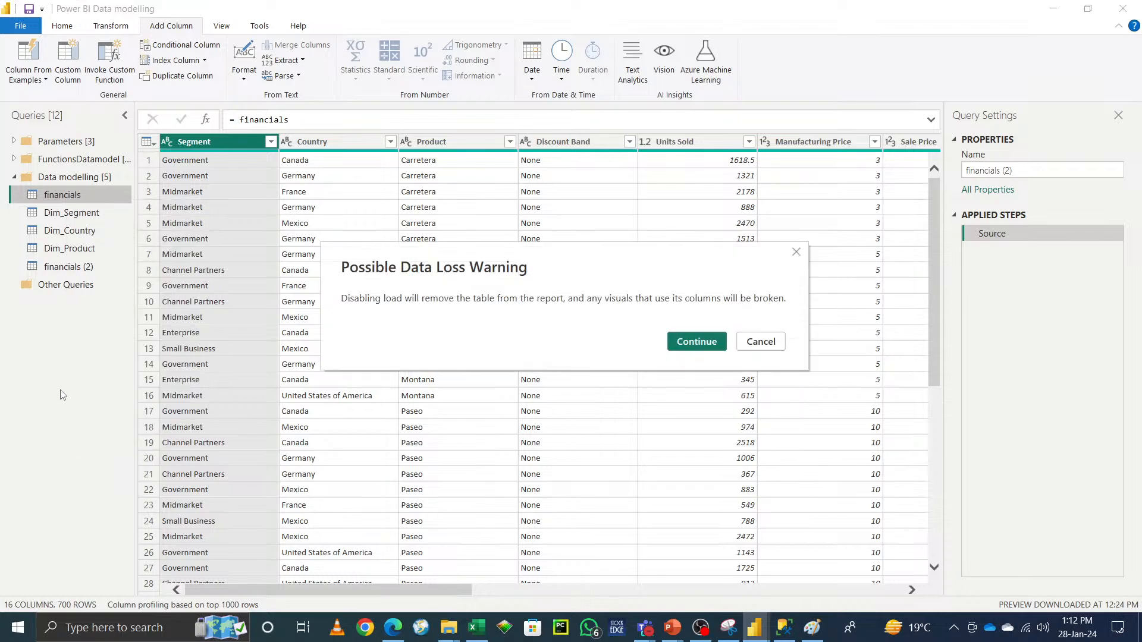
pyautogui.click(697, 342)
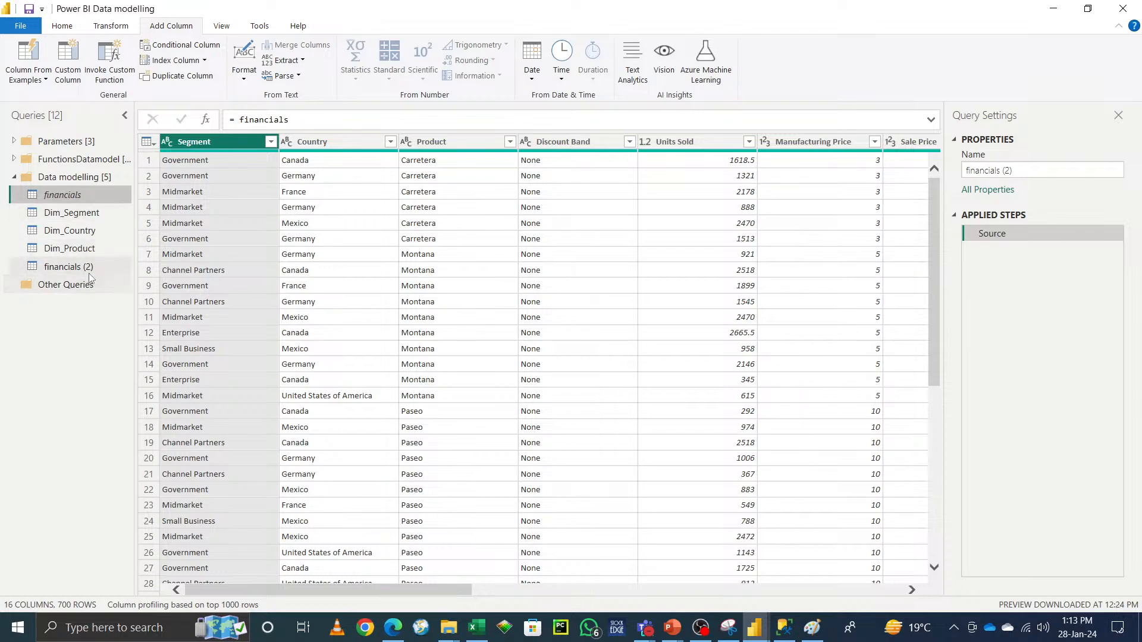
# Step: Rename the referenced query as Fact_financials
pyautogui.click(1033, 169)
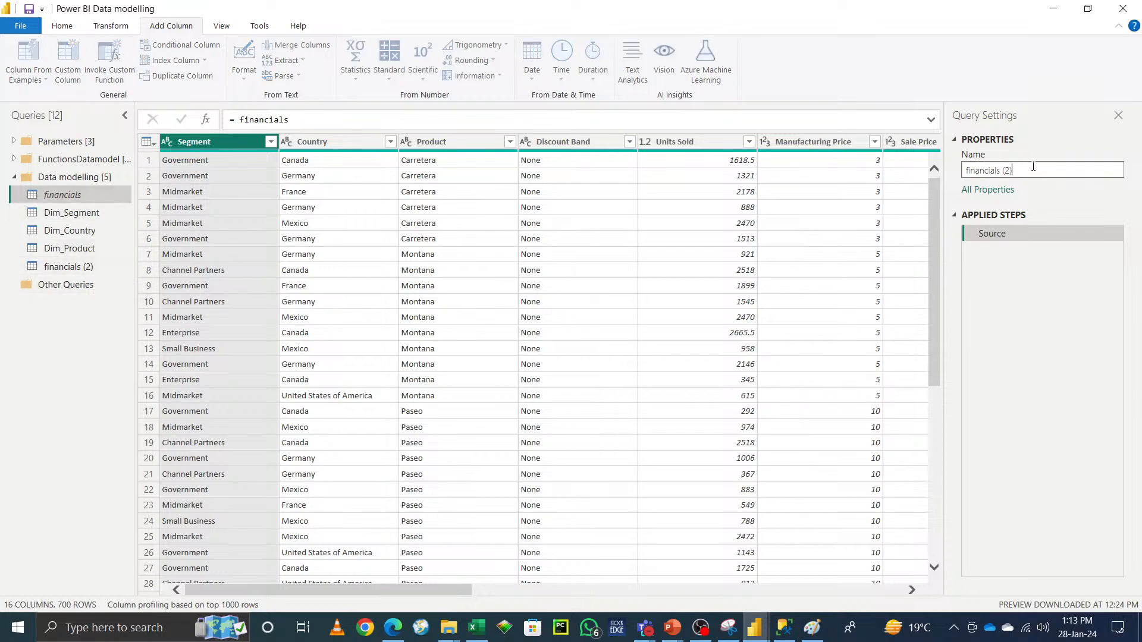
pyautogui.press('BackSpace')
pyautogui.press('BackSpace')
pyautogui.press('BackSpace')
pyautogui.write('FACT')
pyautogui.press('BackSpace')
pyautogui.press('BackSpace')
pyautogui.press('BackSpace')
pyautogui.write('act_')
pyautogui.click(42, 357)
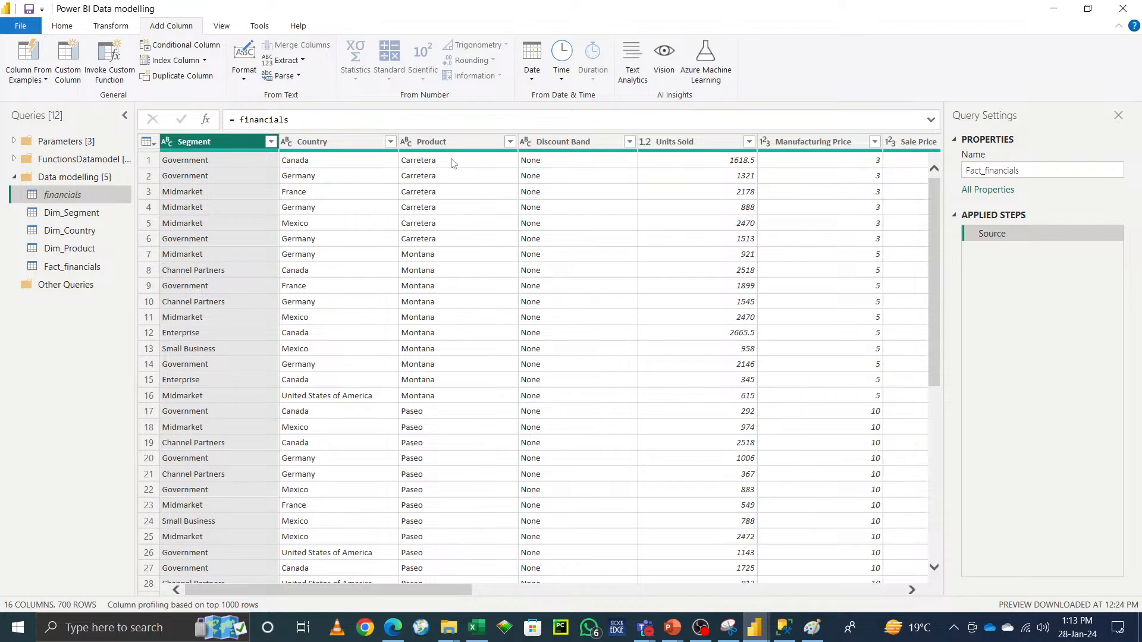
pyautogui.click(63, 28)
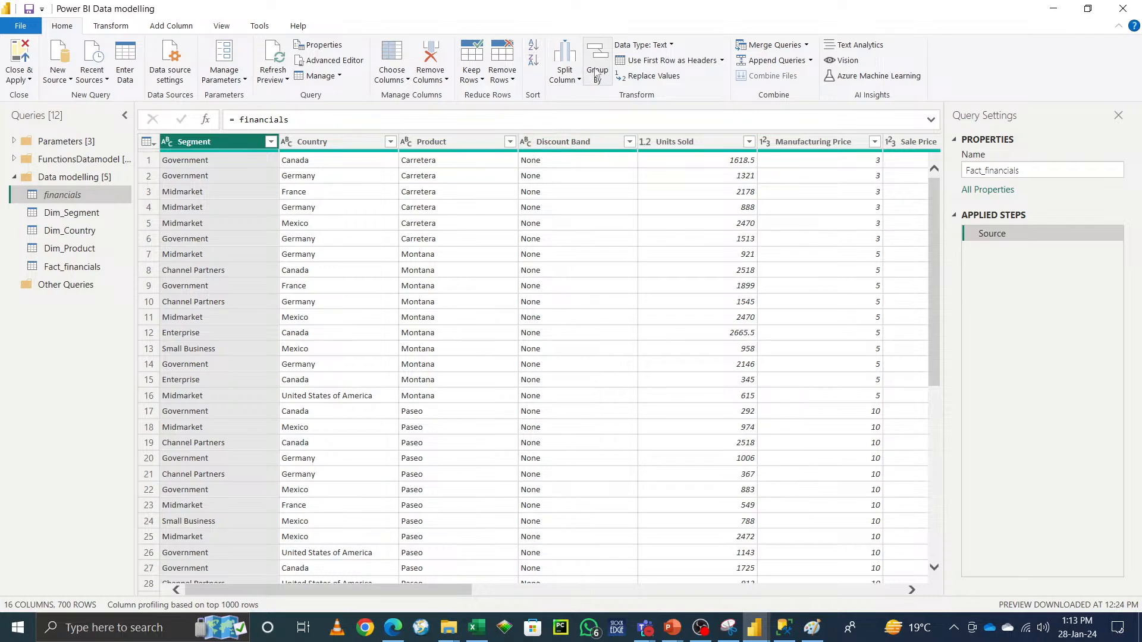
pyautogui.click(564, 74)
pyautogui.click(948, 80)
pyautogui.click(675, 46)
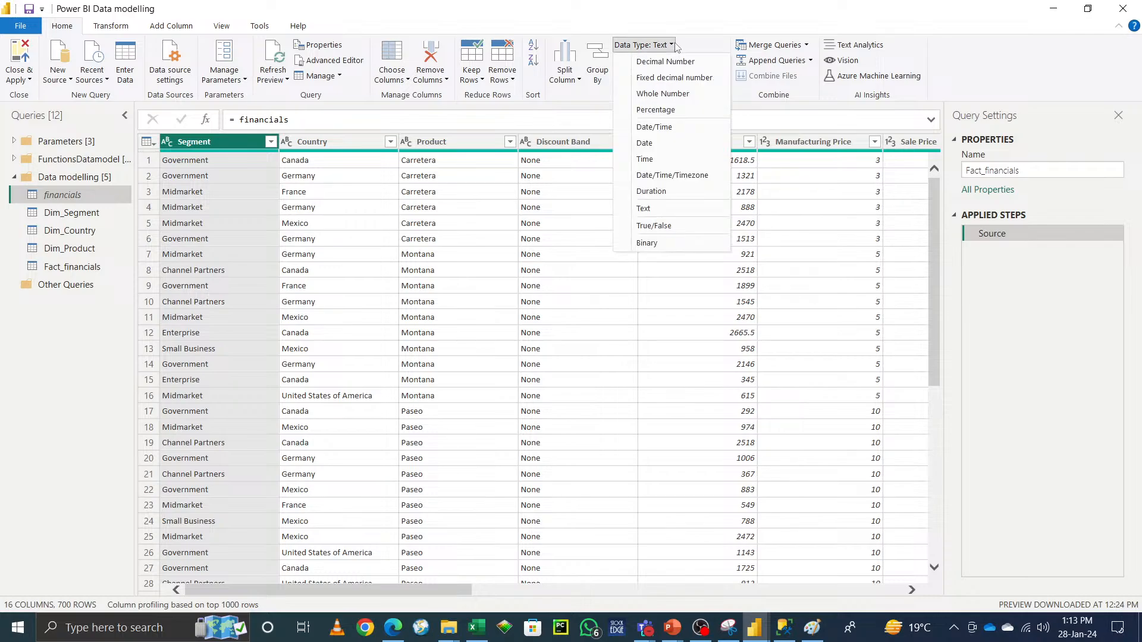
pyautogui.click(965, 69)
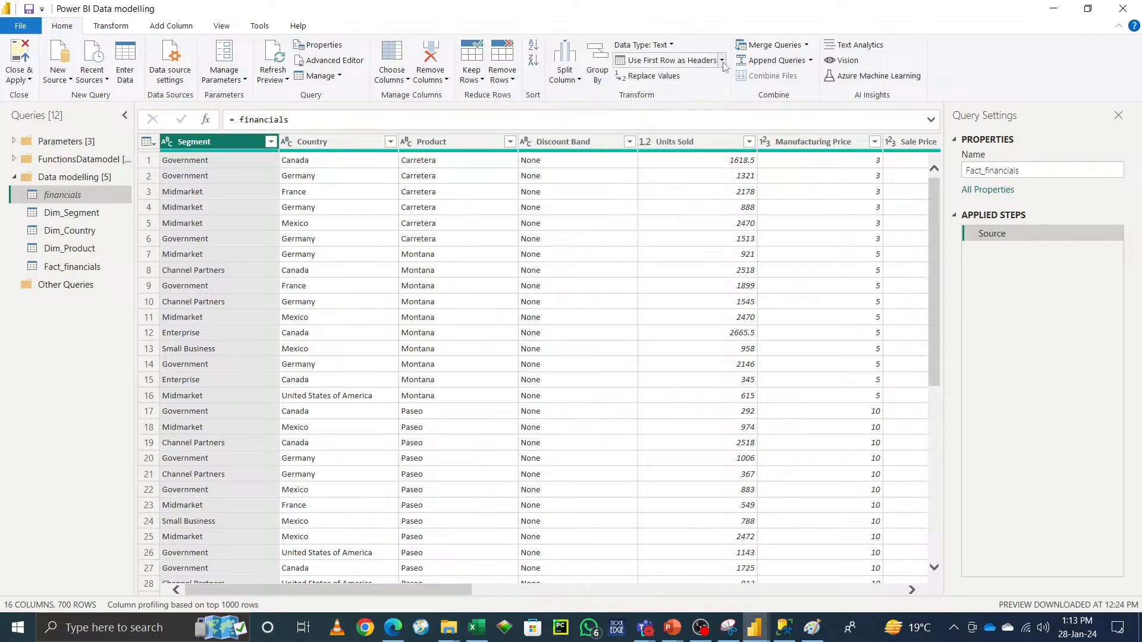
pyautogui.click(722, 61)
pyautogui.click(970, 62)
pyautogui.click(807, 45)
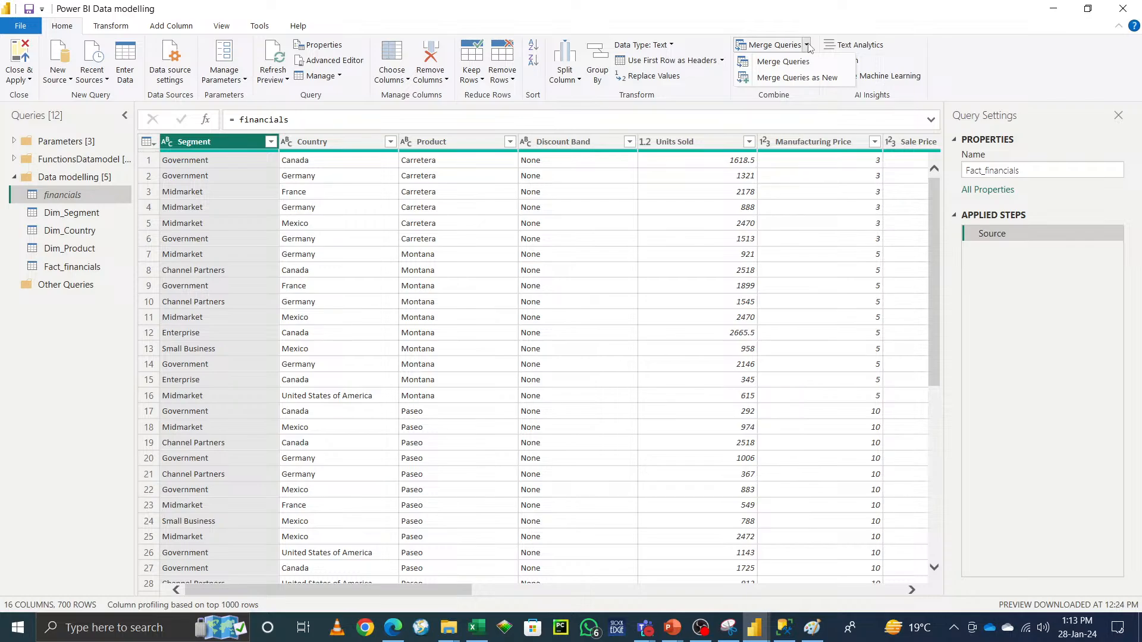
pyautogui.click(976, 54)
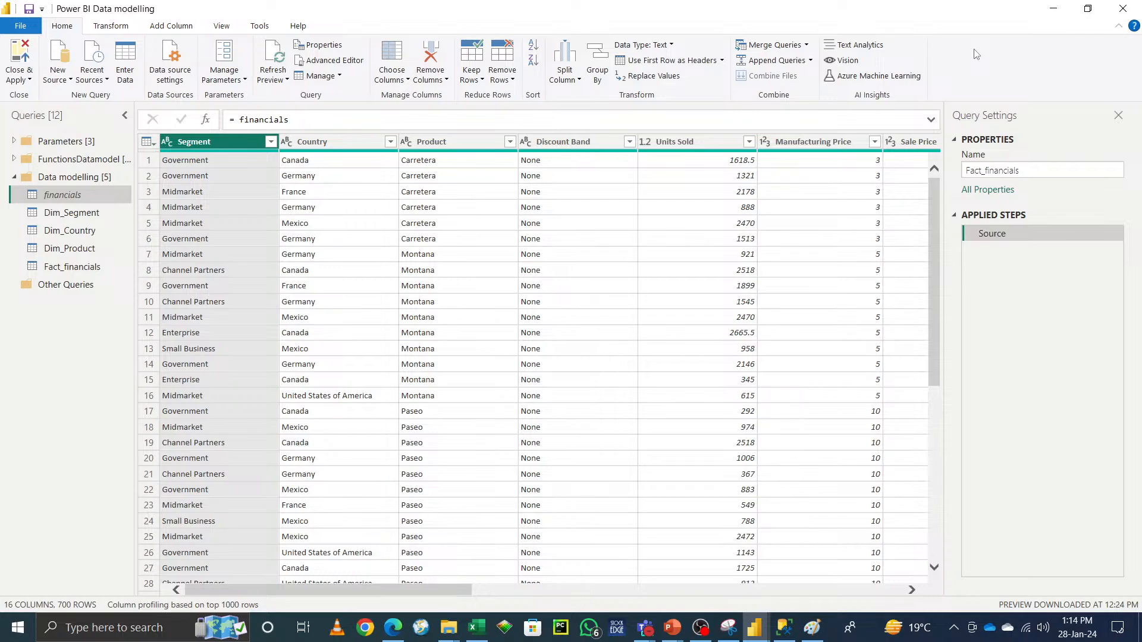
# Step: Switch to Paint to show the hand-drawn data model sketch
pyautogui.click(813, 627)
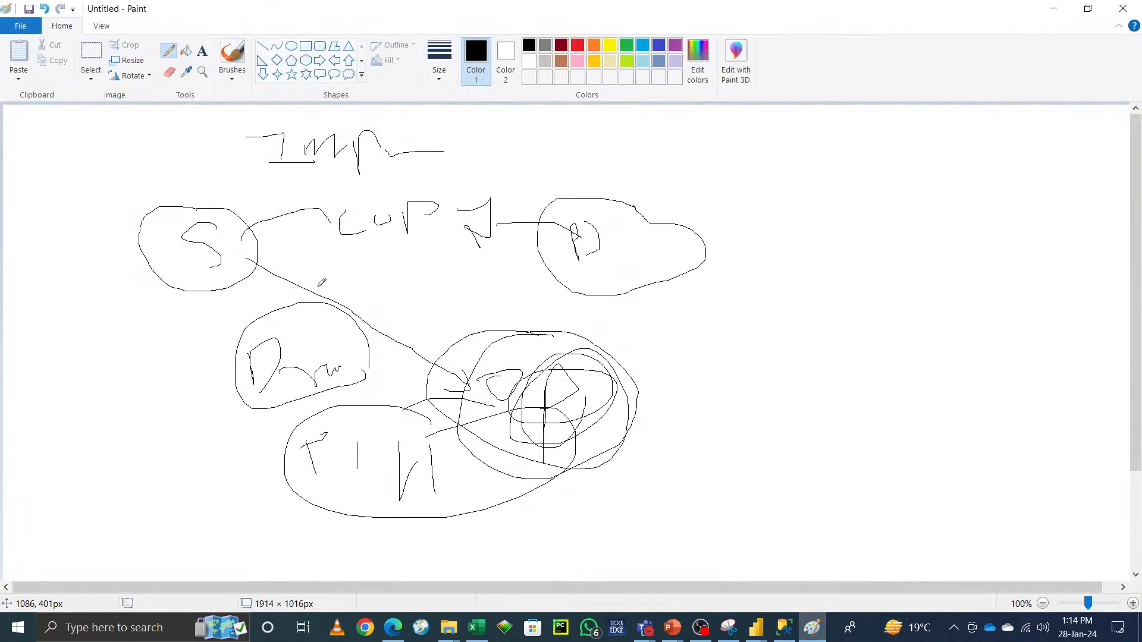
# Step: Clear the canvas by starting a new image without saving the previous data model sketch
pyautogui.click(26, 25)
pyautogui.click(54, 63)
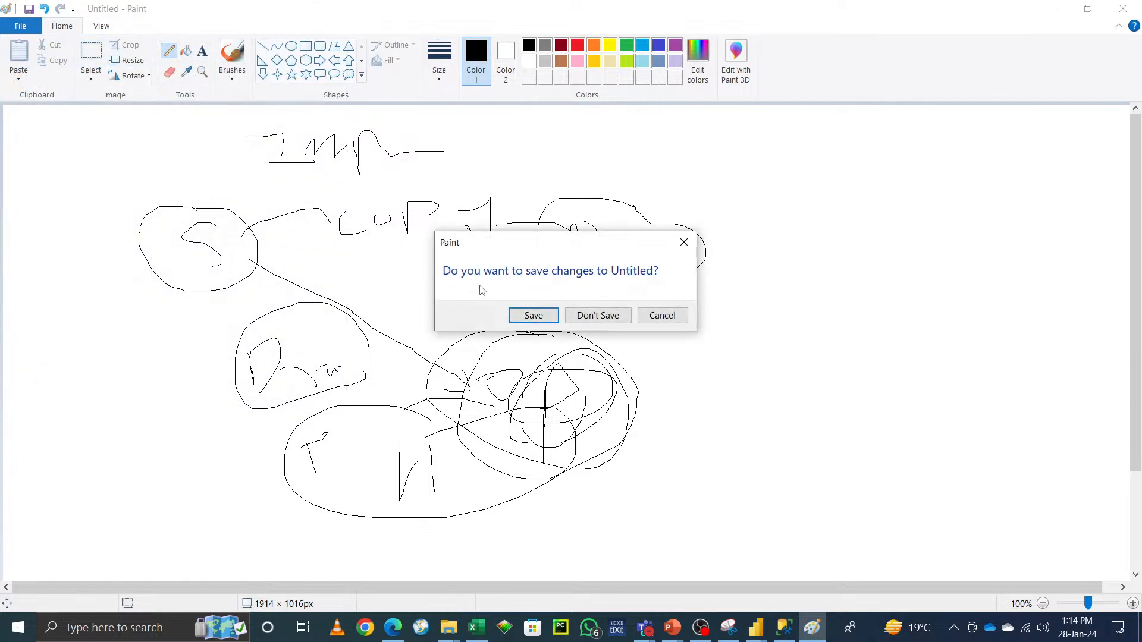
pyautogui.click(605, 313)
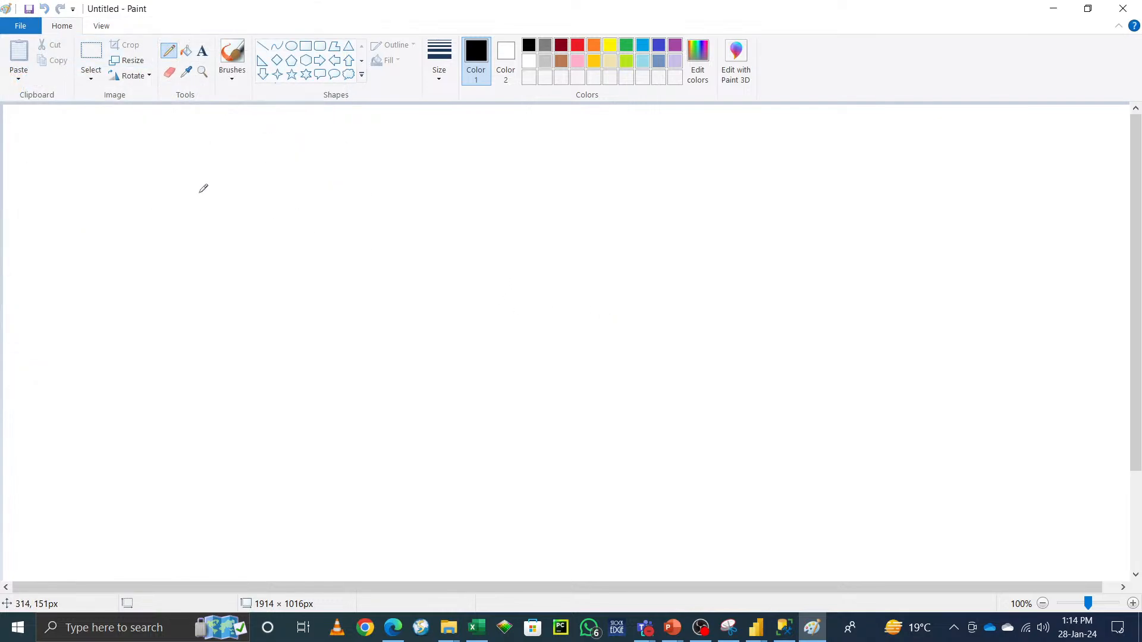
# Step: Sketch handwritten labels, two circles and 2 x 2 notations illustrating table relationships
pyautogui.moveTo(224, 182)
pyautogui.mouseDown()
pyautogui.moveTo(274, 199)
pyautogui.moveTo(340, 190)
pyautogui.mouseUp()
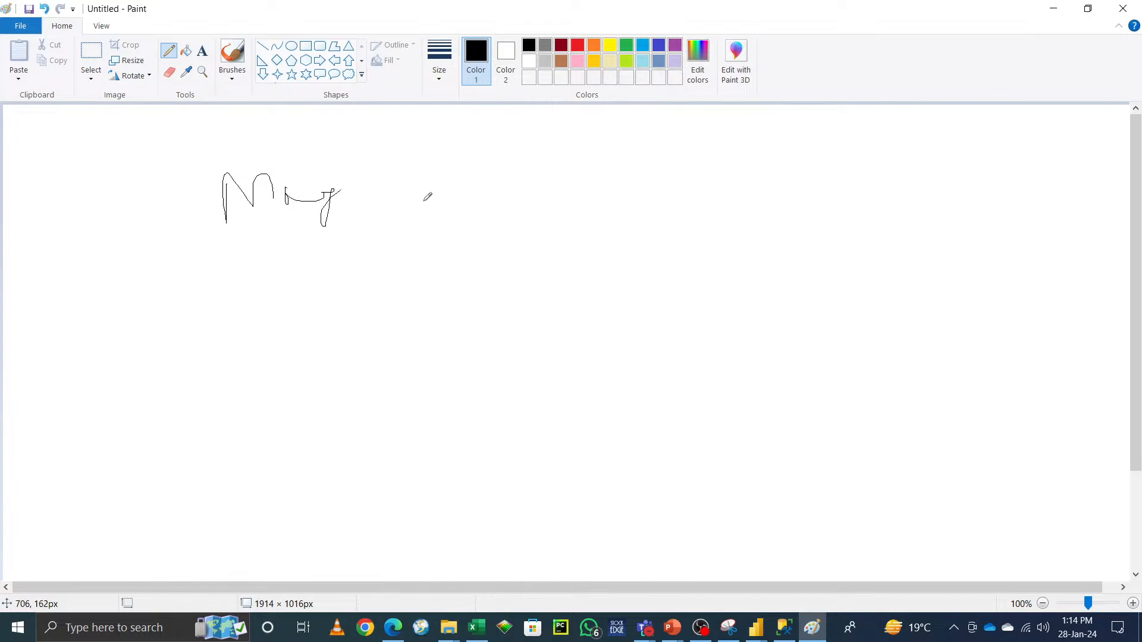
pyautogui.moveTo(585, 168)
pyautogui.mouseDown()
pyautogui.moveTo(510, 203)
pyautogui.moveTo(631, 151)
pyautogui.moveTo(608, 158)
pyautogui.mouseUp()
pyautogui.moveTo(717, 307)
pyautogui.mouseDown()
pyautogui.moveTo(640, 349)
pyautogui.moveTo(710, 320)
pyautogui.mouseUp()
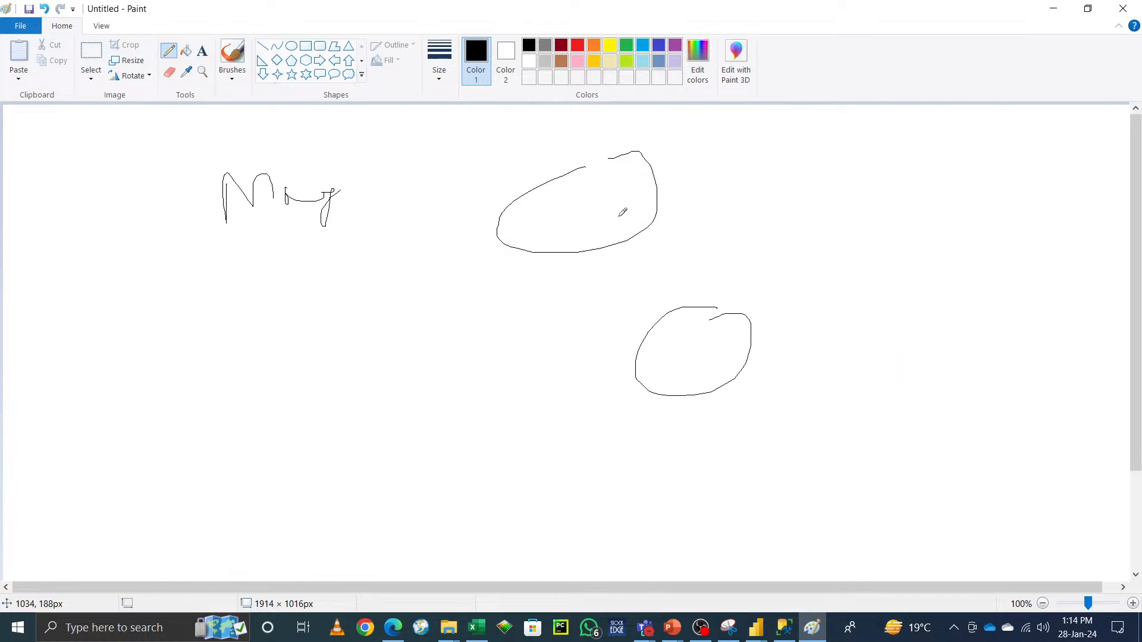
pyautogui.moveTo(681, 183); pyautogui.dragTo(712, 201)
pyautogui.moveTo(774, 157)
pyautogui.mouseDown()
pyautogui.moveTo(755, 189)
pyautogui.moveTo(780, 187)
pyautogui.moveTo(795, 154)
pyautogui.moveTo(852, 191)
pyautogui.mouseUp()
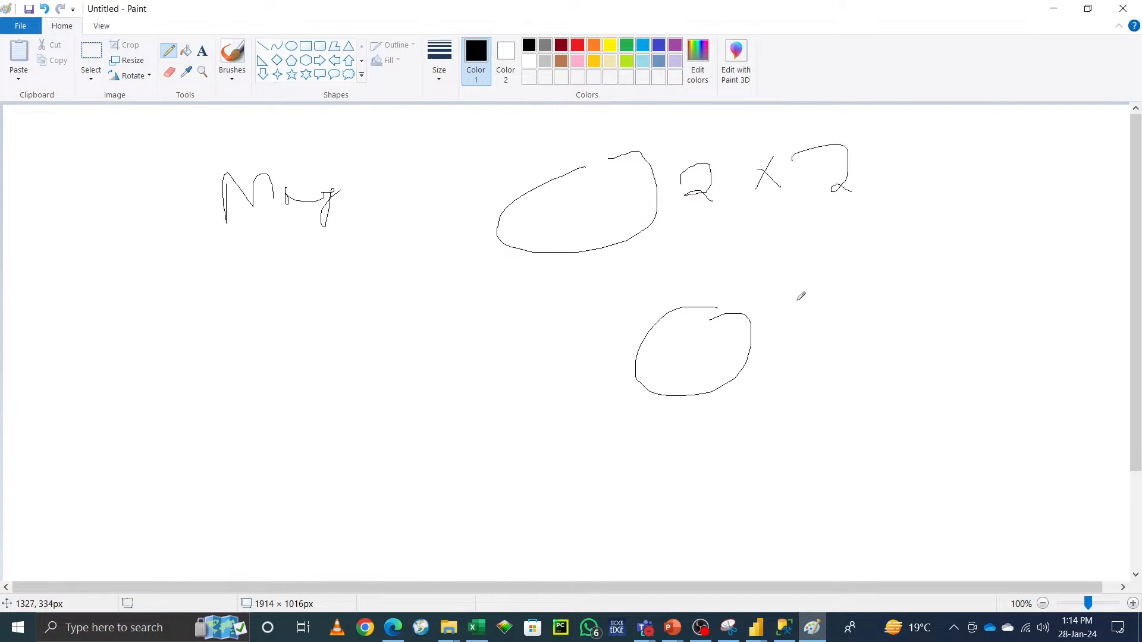
pyautogui.moveTo(798, 301)
pyautogui.mouseDown()
pyautogui.moveTo(778, 331)
pyautogui.moveTo(810, 331)
pyautogui.moveTo(771, 312)
pyautogui.moveTo(777, 348)
pyautogui.mouseUp()
pyautogui.moveTo(821, 295)
pyautogui.mouseDown()
pyautogui.moveTo(835, 289)
pyautogui.moveTo(842, 326)
pyautogui.moveTo(860, 335)
pyautogui.mouseUp()
pyautogui.moveTo(138, 327)
pyautogui.mouseDown()
pyautogui.moveTo(149, 381)
pyautogui.moveTo(214, 341)
pyautogui.moveTo(222, 366)
pyautogui.moveTo(321, 360)
pyautogui.mouseUp()
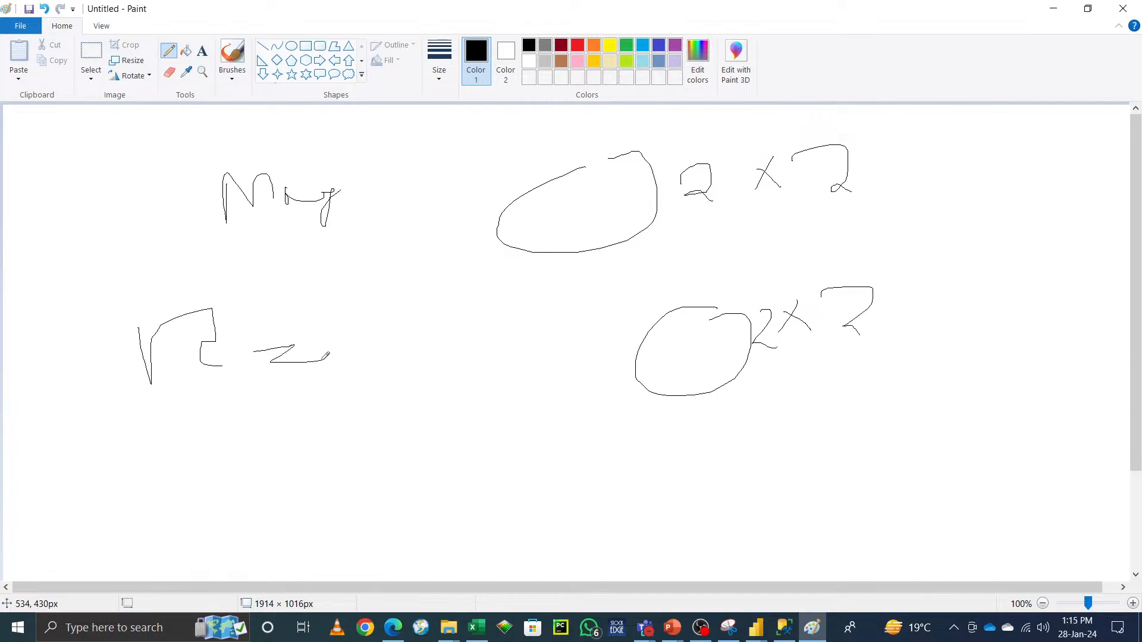
# Step: Add more handwritten letters, a third circle and another 2 x 2 notation to the explanation sketch
pyautogui.moveTo(363, 283); pyautogui.dragTo(399, 307)
pyautogui.moveTo(476, 264)
pyautogui.mouseDown()
pyautogui.moveTo(495, 247)
pyautogui.moveTo(504, 288)
pyautogui.mouseUp()
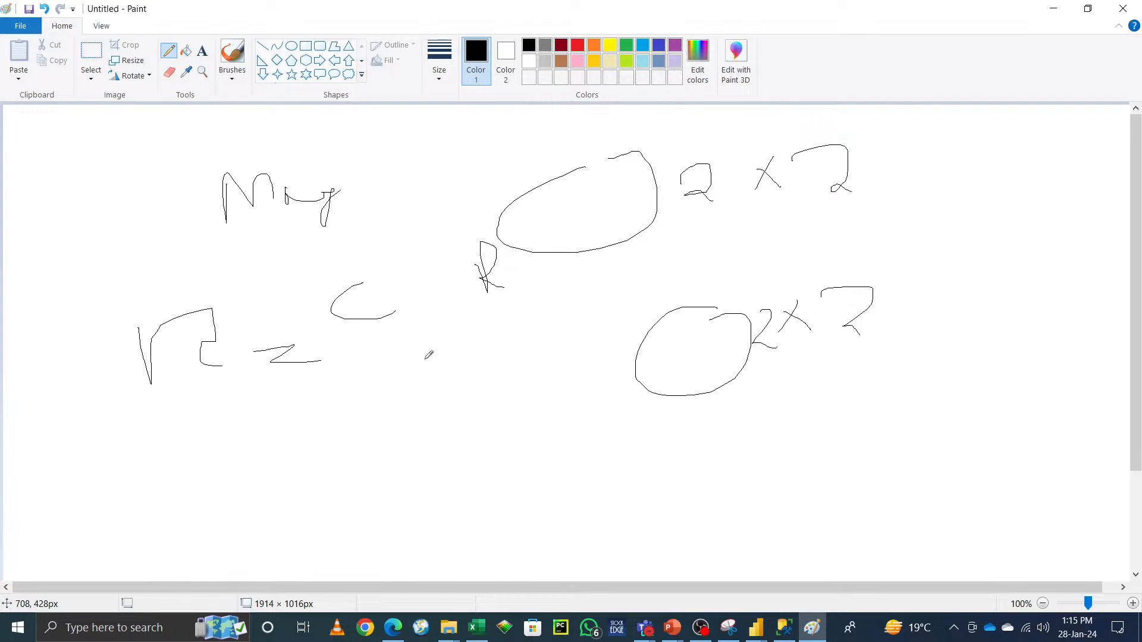
pyautogui.moveTo(360, 347); pyautogui.dragTo(446, 396)
pyautogui.moveTo(483, 310); pyautogui.dragTo(547, 357)
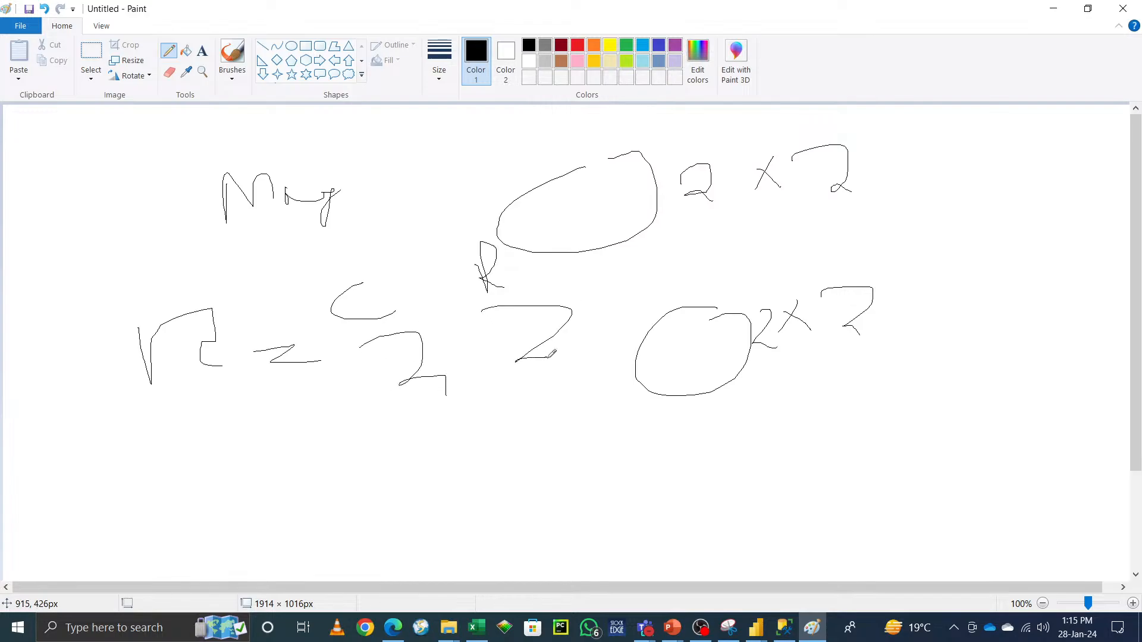
pyautogui.moveTo(172, 505)
pyautogui.mouseDown()
pyautogui.moveTo(185, 459)
pyautogui.moveTo(197, 492)
pyautogui.moveTo(187, 485)
pyautogui.moveTo(204, 483)
pyautogui.mouseUp()
pyautogui.moveTo(565, 410)
pyautogui.mouseDown()
pyautogui.moveTo(578, 451)
pyautogui.moveTo(559, 418)
pyautogui.mouseUp()
pyautogui.moveTo(648, 501)
pyautogui.mouseDown()
pyautogui.moveTo(678, 506)
pyautogui.moveTo(653, 501)
pyautogui.mouseUp()
pyautogui.moveTo(626, 434); pyautogui.dragTo(649, 444)
pyautogui.moveTo(705, 416)
pyautogui.mouseDown()
pyautogui.moveTo(690, 435)
pyautogui.moveTo(738, 450)
pyautogui.moveTo(810, 437)
pyautogui.mouseUp()
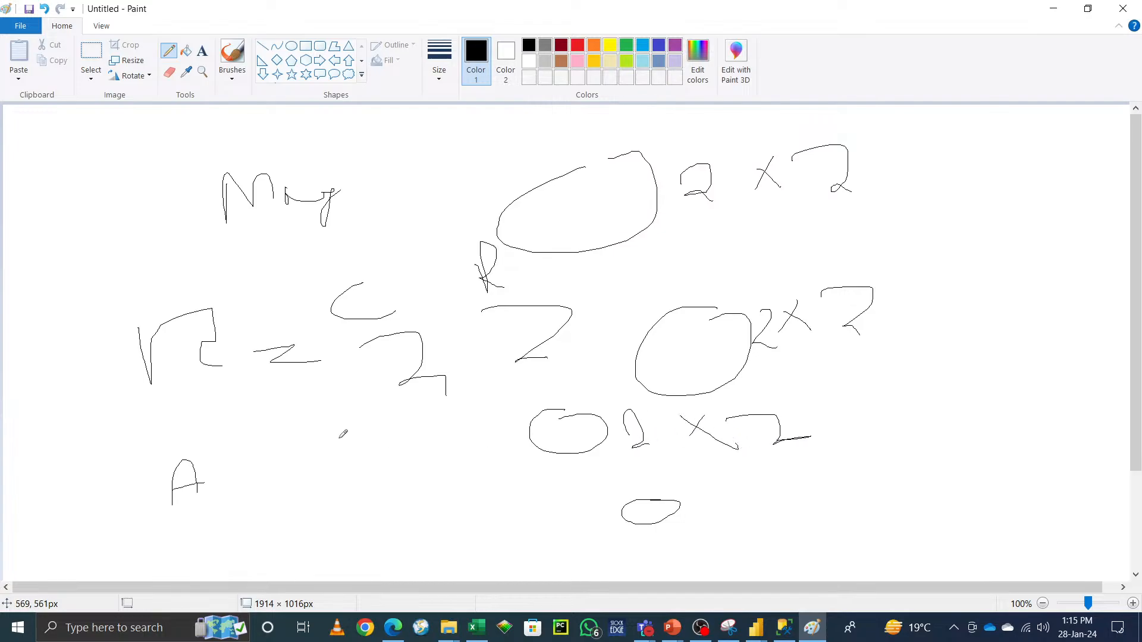
pyautogui.moveTo(322, 440)
pyautogui.mouseDown()
pyautogui.moveTo(295, 467)
pyautogui.moveTo(344, 469)
pyautogui.mouseUp()
pyautogui.moveTo(403, 427)
pyautogui.mouseDown()
pyautogui.moveTo(419, 455)
pyautogui.moveTo(452, 445)
pyautogui.mouseUp()
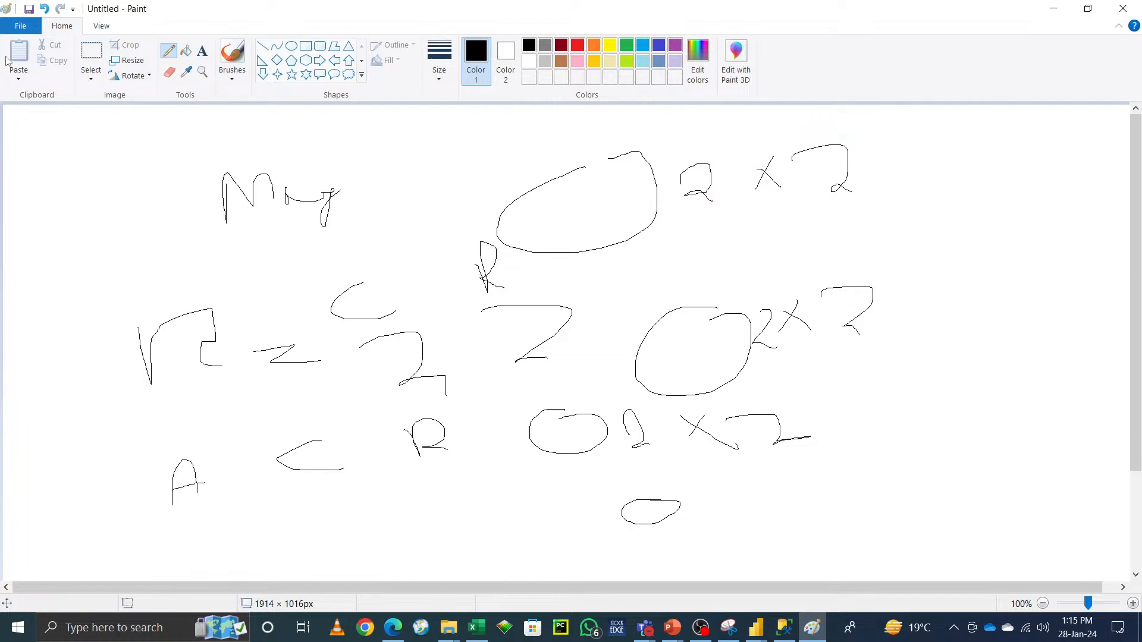
# Step: Start a new blank image, discarding the current sketch without saving
pyautogui.click(20, 28)
pyautogui.click(42, 51)
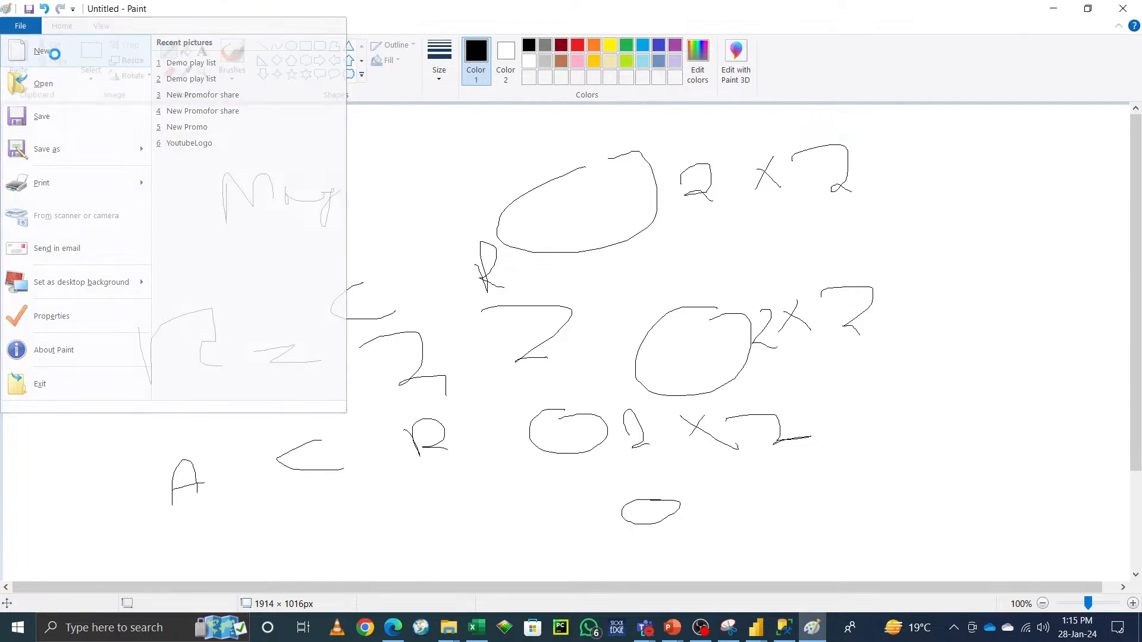
pyautogui.click(612, 314)
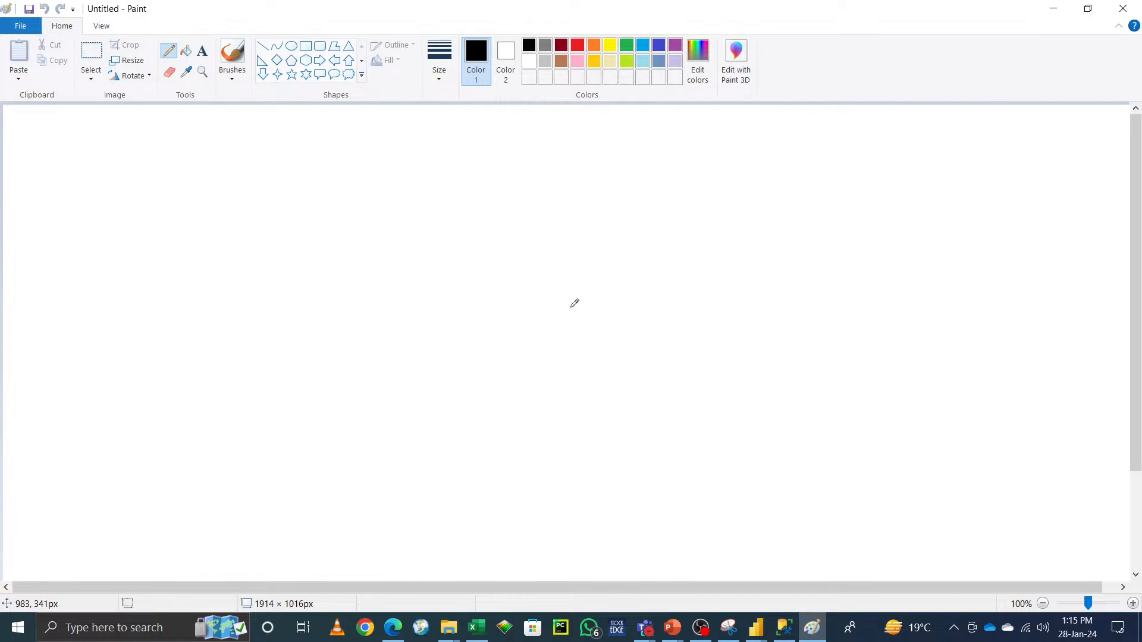
# Step: Sketch an M label, two ellipses with a 2 x 2 notation and handwritten letters below
pyautogui.moveTo(265, 180)
pyautogui.mouseDown()
pyautogui.moveTo(334, 122)
pyautogui.moveTo(342, 198)
pyautogui.mouseUp()
pyautogui.moveTo(565, 157); pyautogui.dragTo(569, 158)
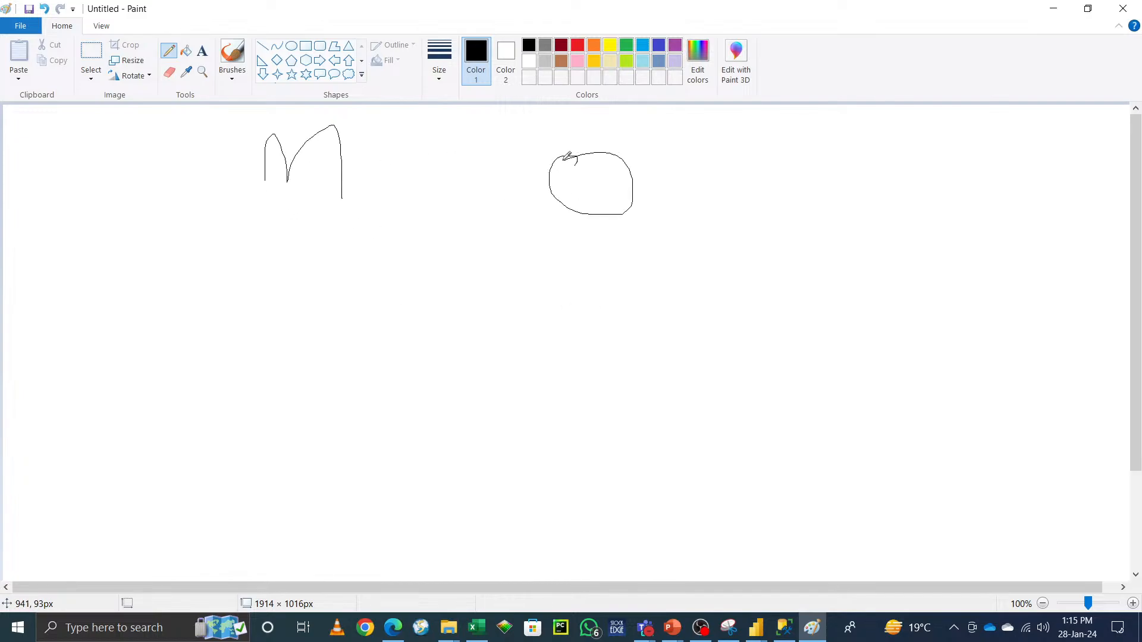
pyautogui.moveTo(672, 255); pyautogui.dragTo(678, 252)
pyautogui.moveTo(661, 179)
pyautogui.mouseDown()
pyautogui.moveTo(663, 168)
pyautogui.moveTo(717, 184)
pyautogui.mouseUp()
pyautogui.moveTo(745, 143)
pyautogui.mouseDown()
pyautogui.moveTo(729, 163)
pyautogui.moveTo(733, 149)
pyautogui.moveTo(759, 169)
pyautogui.mouseUp()
pyautogui.moveTo(765, 146)
pyautogui.mouseDown()
pyautogui.moveTo(778, 135)
pyautogui.moveTo(822, 175)
pyautogui.mouseUp()
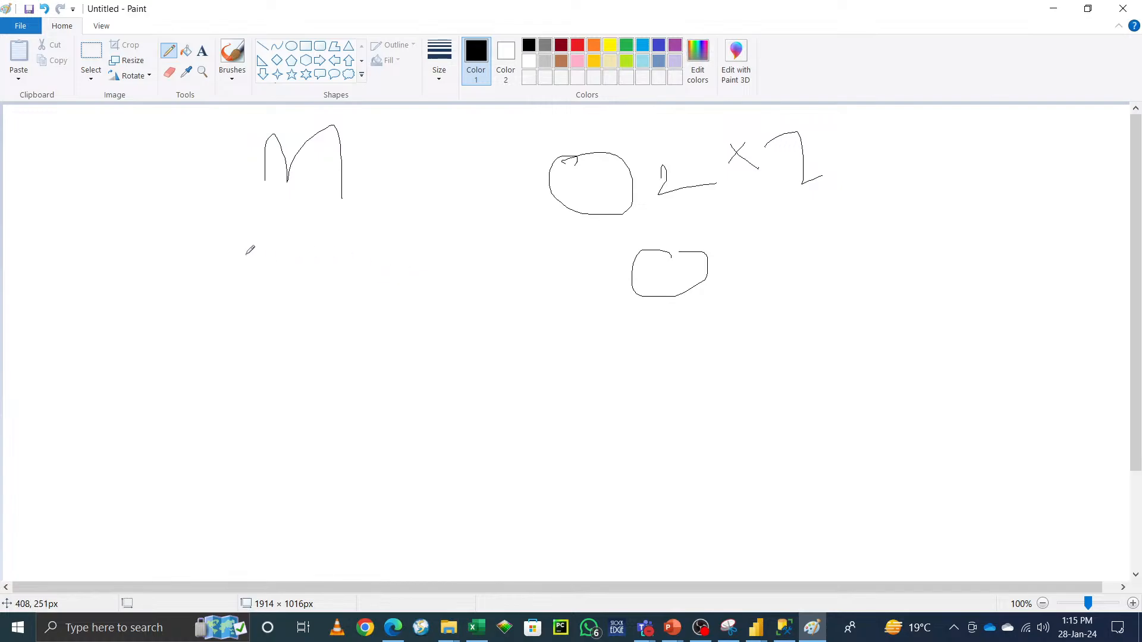
pyautogui.moveTo(246, 255); pyautogui.dragTo(250, 278)
pyautogui.moveTo(242, 345)
pyautogui.mouseDown()
pyautogui.moveTo(236, 315)
pyautogui.moveTo(232, 333)
pyautogui.moveTo(294, 312)
pyautogui.mouseUp()
pyautogui.moveTo(323, 237)
pyautogui.mouseDown()
pyautogui.moveTo(365, 236)
pyautogui.moveTo(358, 260)
pyautogui.moveTo(372, 229)
pyautogui.moveTo(377, 259)
pyautogui.mouseUp()
pyautogui.moveTo(364, 303); pyautogui.dragTo(447, 321)
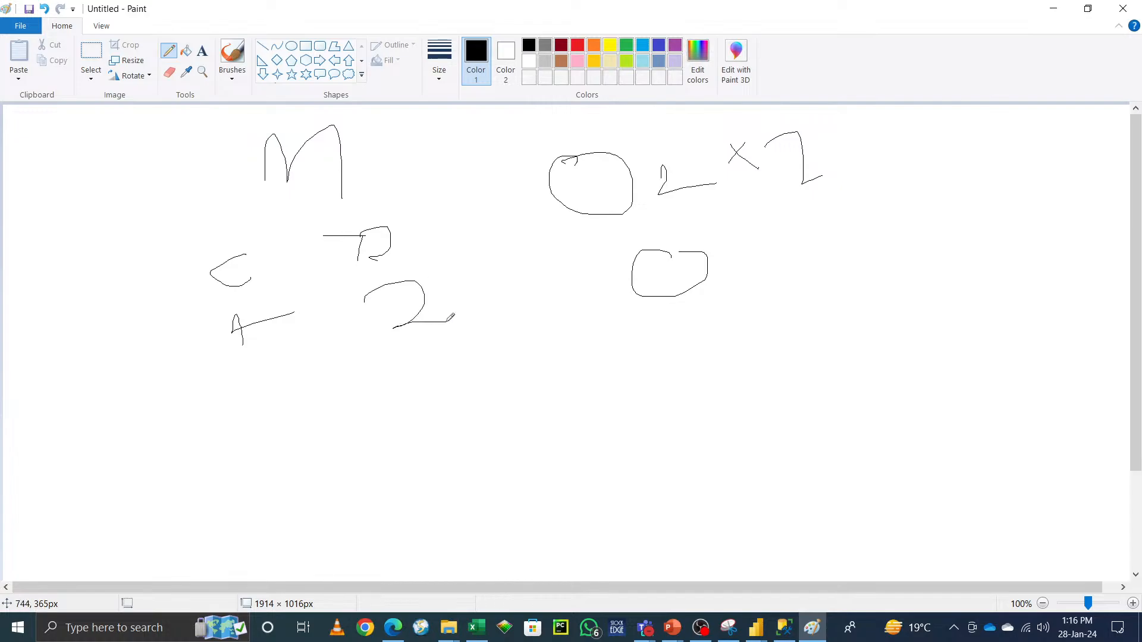
# Step: Draw a row of connected boxes beside the ellipses to illustrate a table
pyautogui.moveTo(778, 274); pyautogui.dragTo(779, 333)
pyautogui.moveTo(774, 274)
pyautogui.mouseDown()
pyautogui.moveTo(843, 312)
pyautogui.moveTo(780, 332)
pyautogui.mouseUp()
pyautogui.moveTo(859, 275)
pyautogui.mouseDown()
pyautogui.moveTo(850, 312)
pyautogui.moveTo(859, 281)
pyautogui.moveTo(845, 281)
pyautogui.moveTo(888, 278)
pyautogui.moveTo(908, 291)
pyautogui.moveTo(864, 313)
pyautogui.mouseUp()
pyautogui.moveTo(923, 267)
pyautogui.mouseDown()
pyautogui.moveTo(943, 267)
pyautogui.moveTo(926, 306)
pyautogui.mouseUp()
pyautogui.moveTo(968, 261)
pyautogui.mouseDown()
pyautogui.moveTo(983, 292)
pyautogui.moveTo(966, 297)
pyautogui.mouseUp()
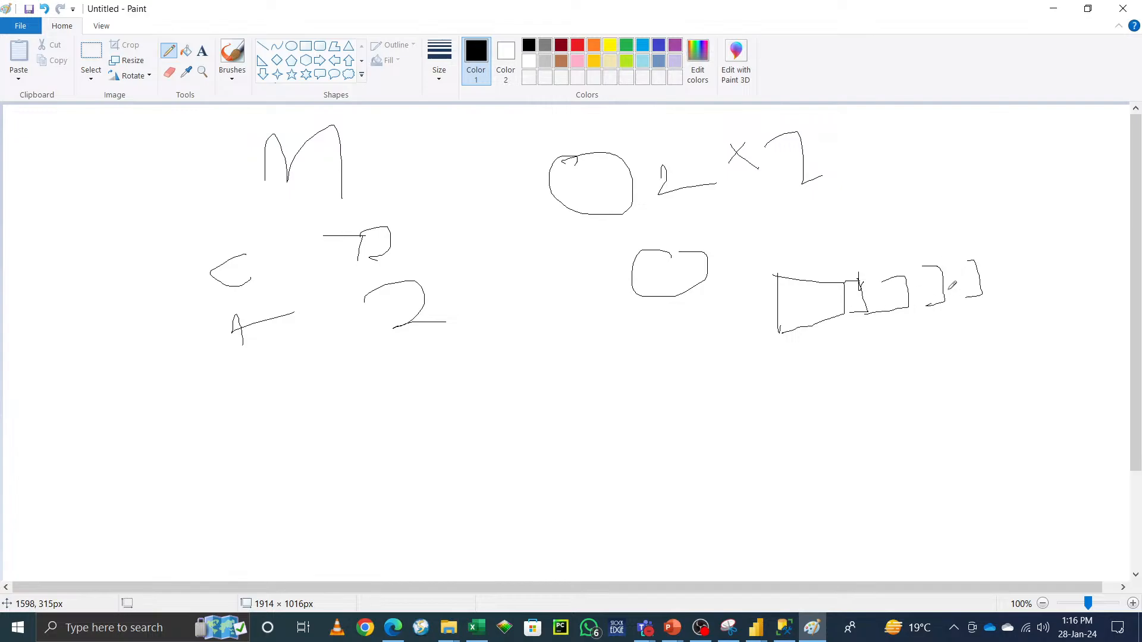
pyautogui.moveTo(847, 283); pyautogui.dragTo(981, 248)
# Step: Start another blank image without saving the current drawing
pyautogui.click(8, 29)
pyautogui.click(62, 52)
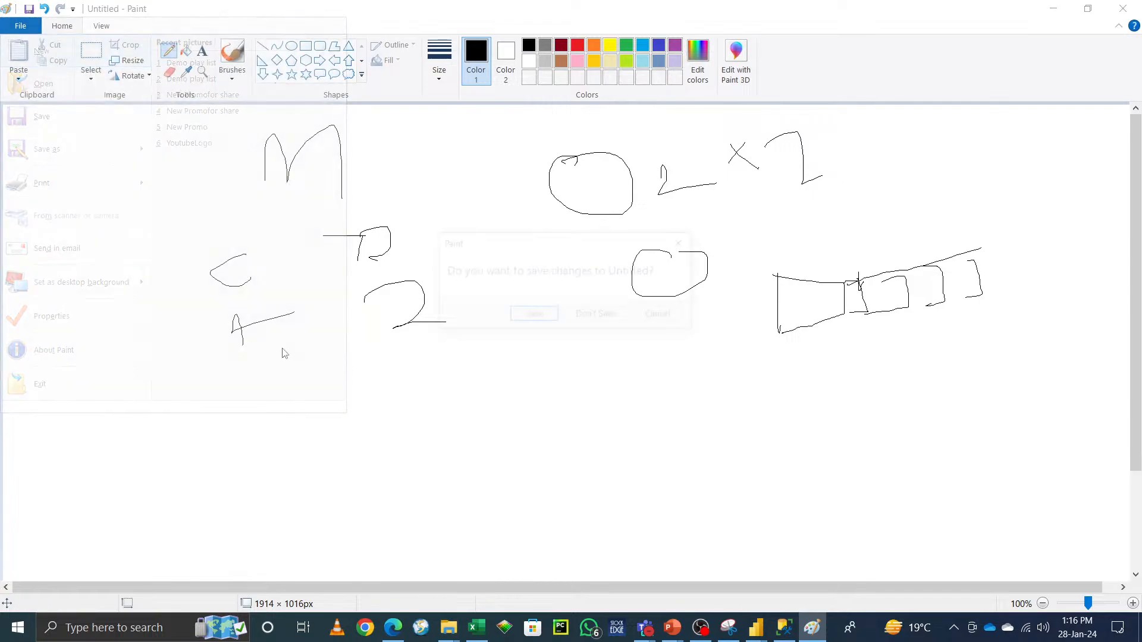
pyautogui.click(595, 321)
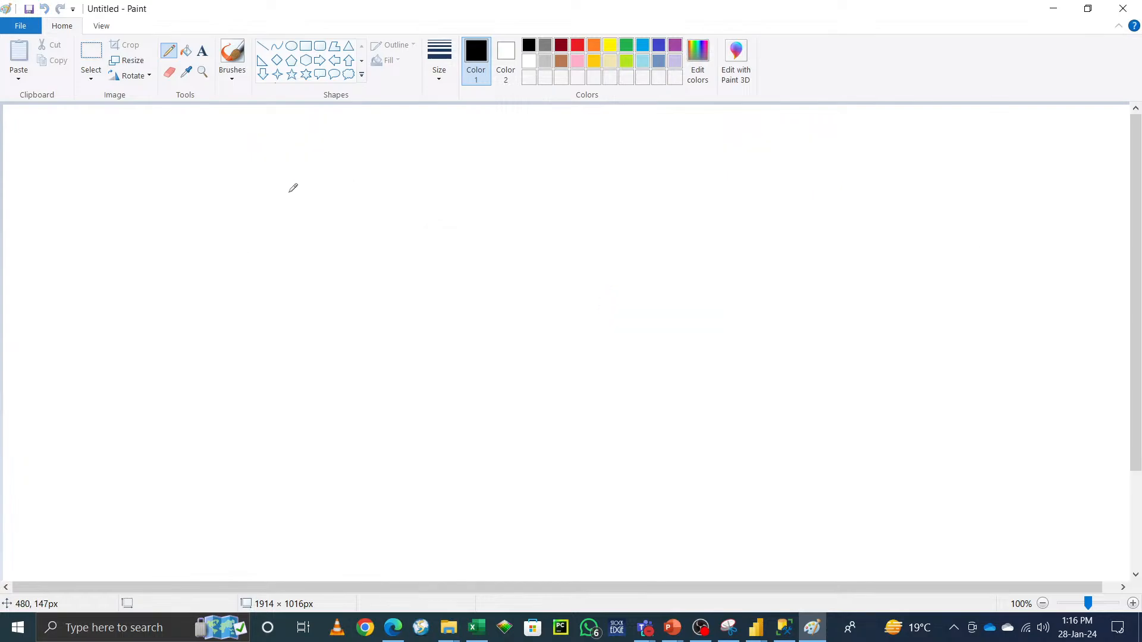
# Step: Sketch an A label, two circles with a 2 x 2 notation, letters below, and a vertical dividing line
pyautogui.moveTo(289, 192)
pyautogui.mouseDown()
pyautogui.moveTo(302, 202)
pyautogui.moveTo(301, 190)
pyautogui.mouseUp()
pyautogui.moveTo(444, 179); pyautogui.dragTo(455, 178)
pyautogui.moveTo(722, 191); pyautogui.dragTo(726, 191)
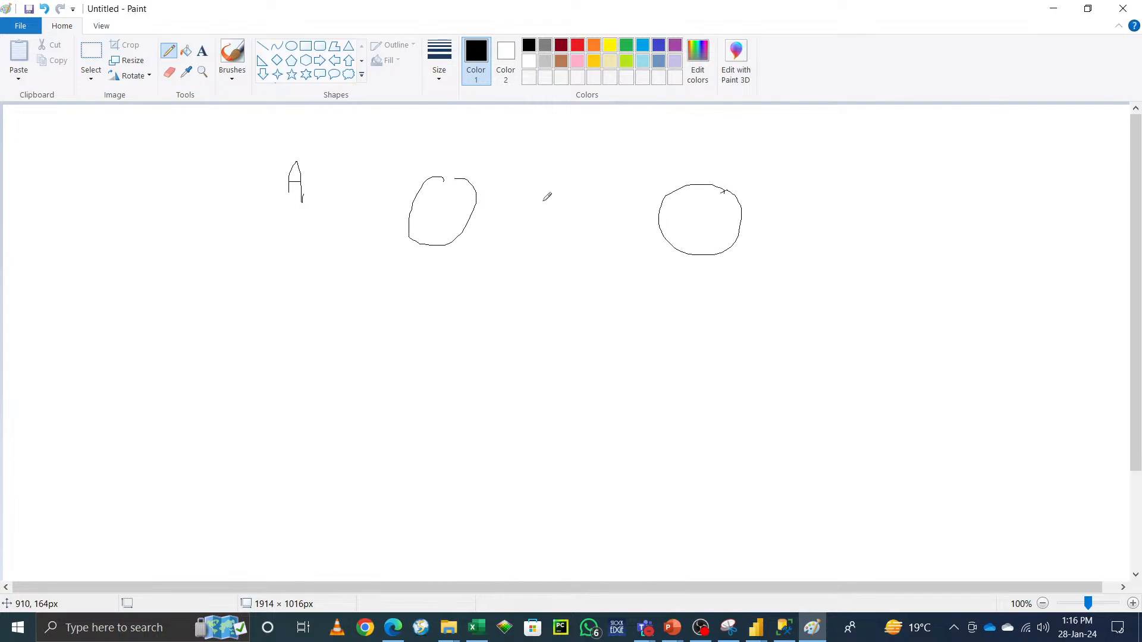
pyautogui.moveTo(517, 199)
pyautogui.mouseDown()
pyautogui.moveTo(553, 232)
pyautogui.moveTo(584, 228)
pyautogui.mouseUp()
pyautogui.moveTo(635, 182)
pyautogui.mouseDown()
pyautogui.moveTo(624, 211)
pyautogui.moveTo(722, 167)
pyautogui.mouseUp()
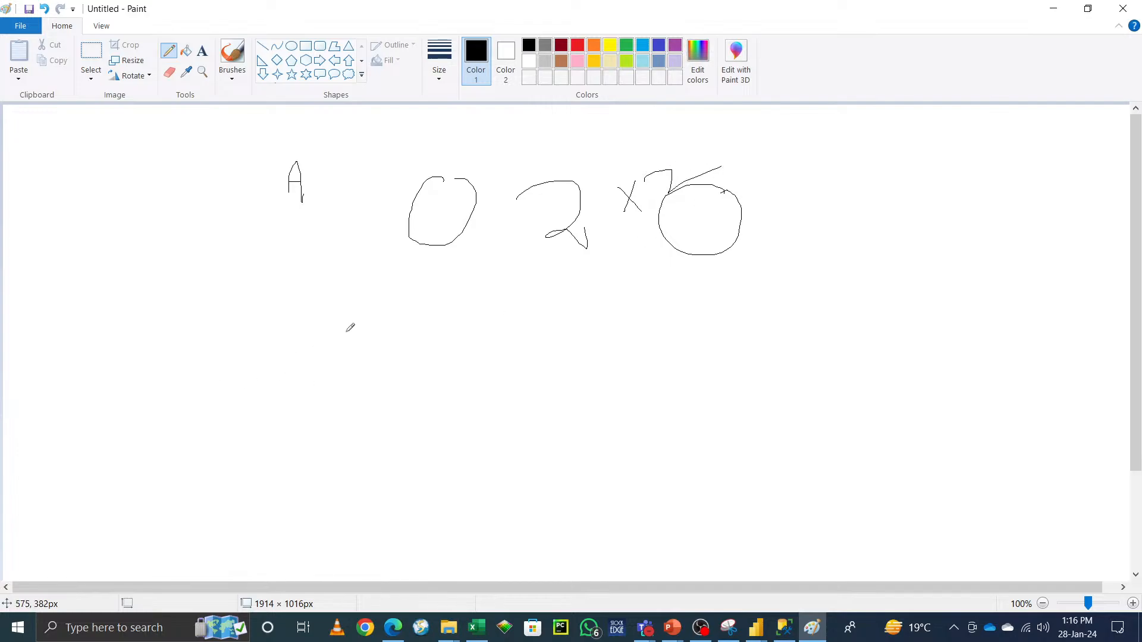
pyautogui.moveTo(352, 319); pyautogui.dragTo(330, 362)
pyautogui.moveTo(280, 412); pyautogui.dragTo(370, 408)
pyautogui.moveTo(455, 320)
pyautogui.mouseDown()
pyautogui.moveTo(467, 362)
pyautogui.moveTo(472, 327)
pyautogui.moveTo(512, 360)
pyautogui.moveTo(484, 436)
pyautogui.mouseUp()
pyautogui.moveTo(484, 386)
pyautogui.mouseDown()
pyautogui.moveTo(476, 409)
pyautogui.moveTo(533, 399)
pyautogui.mouseUp()
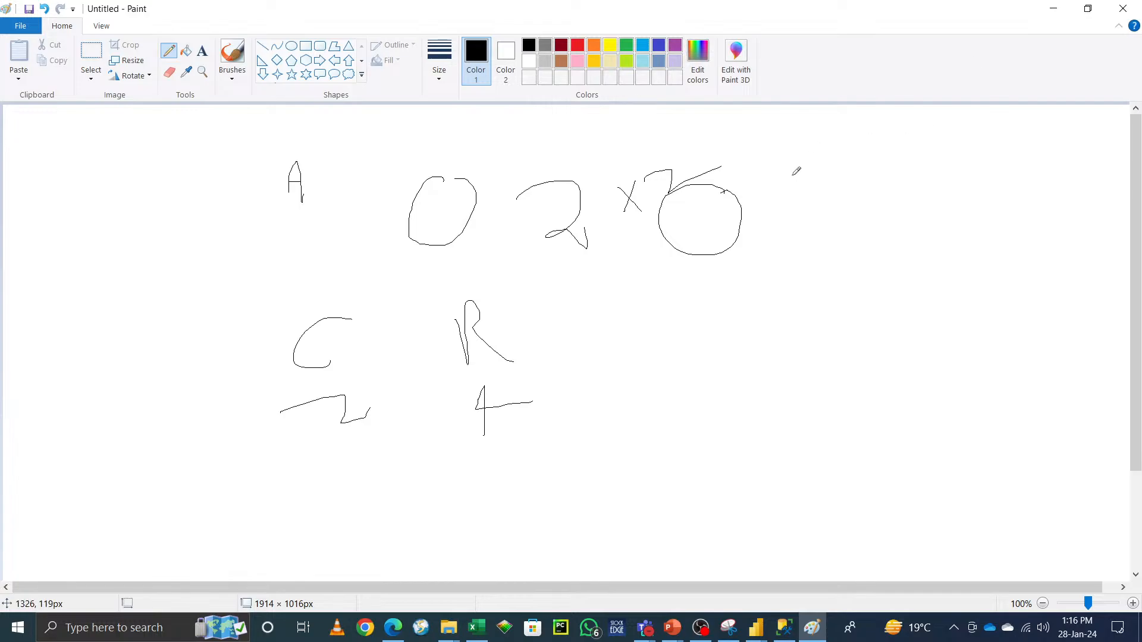
pyautogui.moveTo(783, 127); pyautogui.dragTo(840, 459)
pyautogui.moveTo(856, 145)
pyautogui.mouseDown()
pyautogui.moveTo(871, 171)
pyautogui.moveTo(898, 177)
pyautogui.mouseUp()
pyautogui.moveTo(967, 187); pyautogui.dragTo(1010, 232)
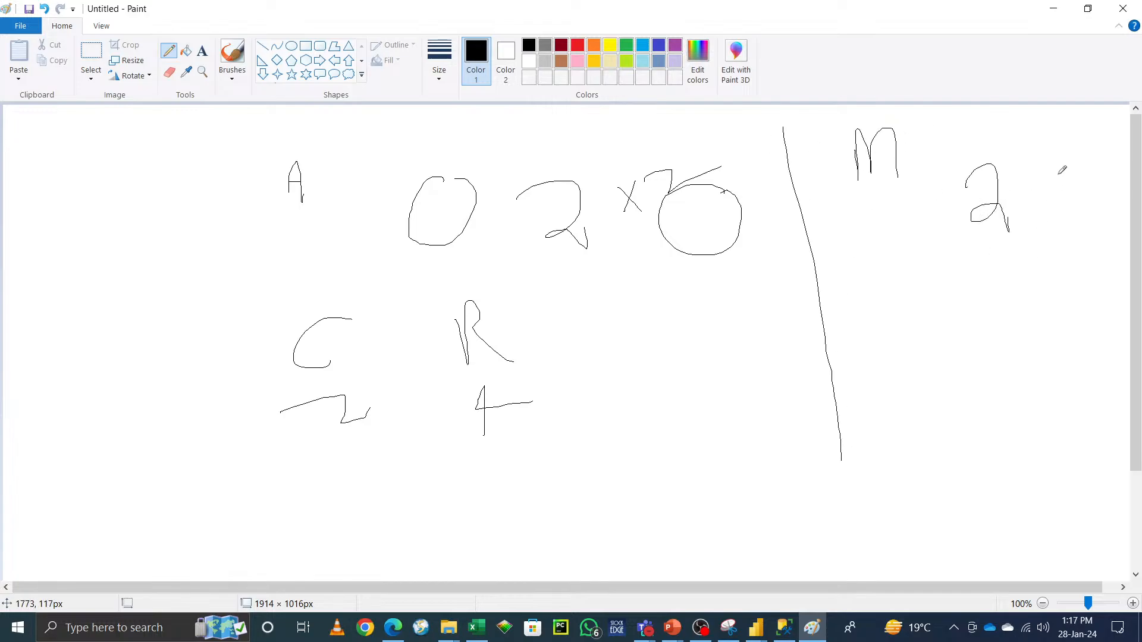
# Step: Add handwritten M, 2 x 2 and letter annotations right of the dividing line, then minimize Paint
pyautogui.moveTo(1058, 174); pyautogui.dragTo(1045, 206)
pyautogui.moveTo(1036, 182)
pyautogui.mouseDown()
pyautogui.moveTo(1062, 205)
pyautogui.moveTo(1106, 167)
pyautogui.moveTo(1127, 202)
pyautogui.mouseUp()
pyautogui.moveTo(849, 300)
pyautogui.mouseDown()
pyautogui.moveTo(861, 297)
pyautogui.moveTo(877, 328)
pyautogui.moveTo(864, 332)
pyautogui.mouseUp()
pyautogui.moveTo(888, 290)
pyautogui.mouseDown()
pyautogui.moveTo(907, 287)
pyautogui.moveTo(905, 324)
pyautogui.mouseUp()
pyautogui.moveTo(891, 369); pyautogui.dragTo(892, 394)
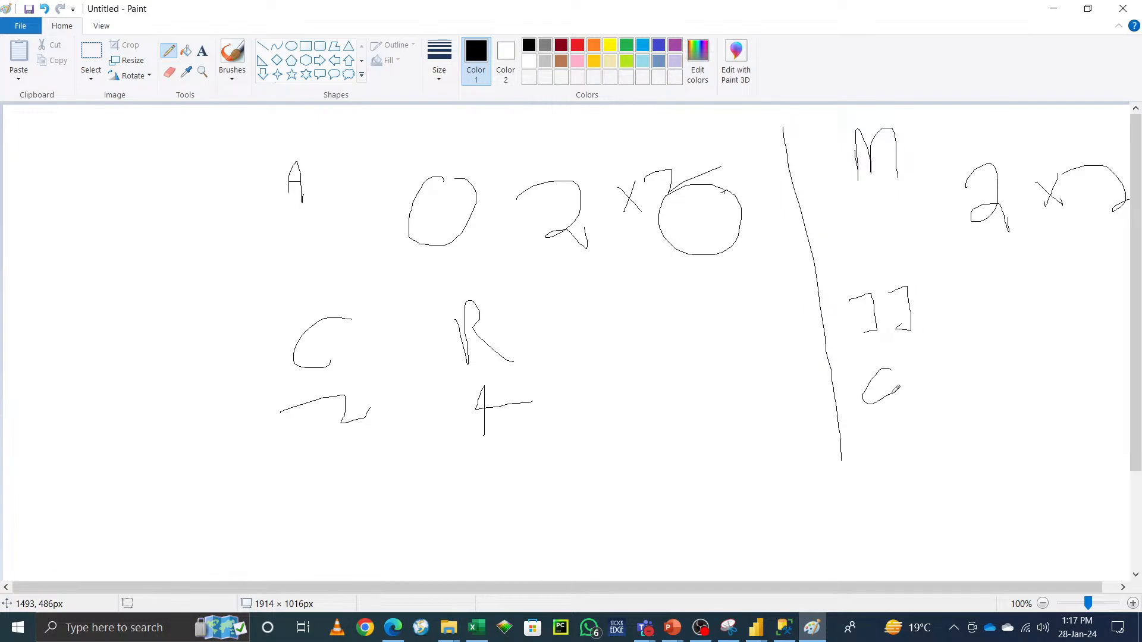
pyautogui.moveTo(882, 446)
pyautogui.mouseDown()
pyautogui.moveTo(880, 467)
pyautogui.moveTo(873, 434)
pyautogui.moveTo(921, 427)
pyautogui.mouseUp()
pyautogui.moveTo(993, 392)
pyautogui.mouseDown()
pyautogui.moveTo(989, 333)
pyautogui.moveTo(1020, 355)
pyautogui.mouseUp()
pyautogui.moveTo(989, 424)
pyautogui.mouseDown()
pyautogui.moveTo(1022, 448)
pyautogui.moveTo(1039, 445)
pyautogui.mouseUp()
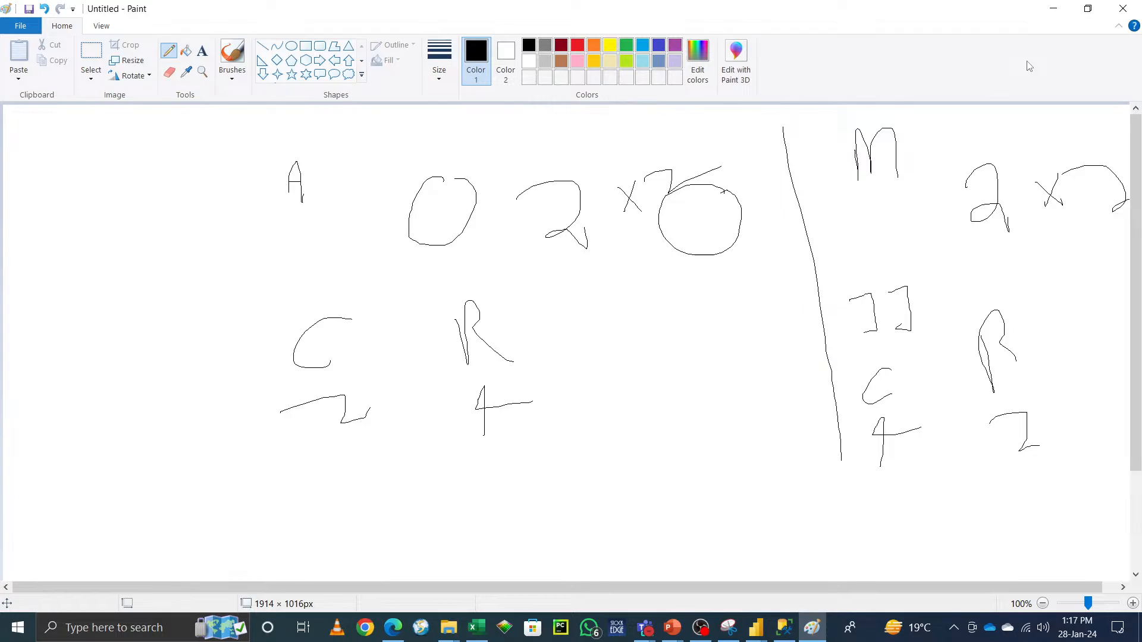
pyautogui.click(1053, 8)
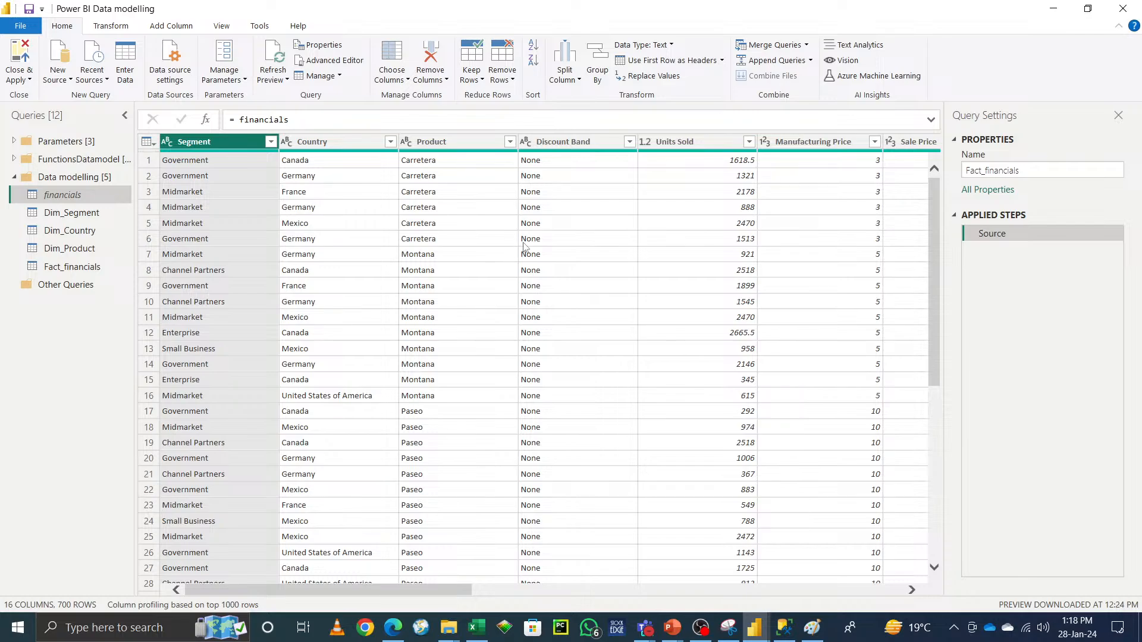
# Step: Merge Fact_financials with Dim_Country, matching the Country columns, and open the join kind options
pyautogui.click(807, 46)
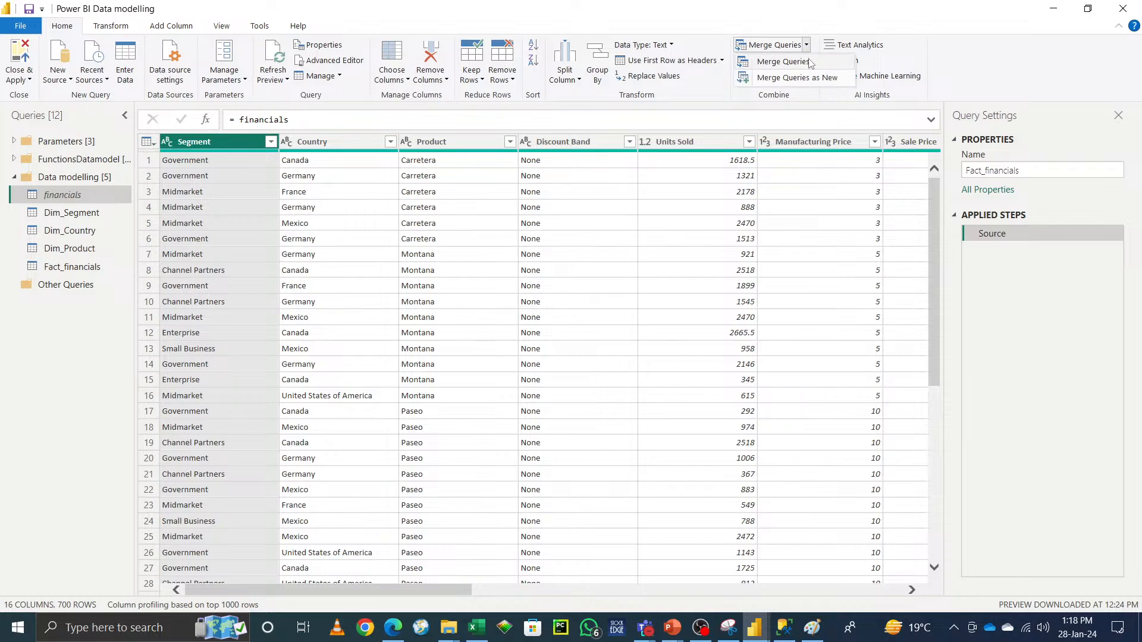
pyautogui.click(58, 272)
pyautogui.click(59, 271)
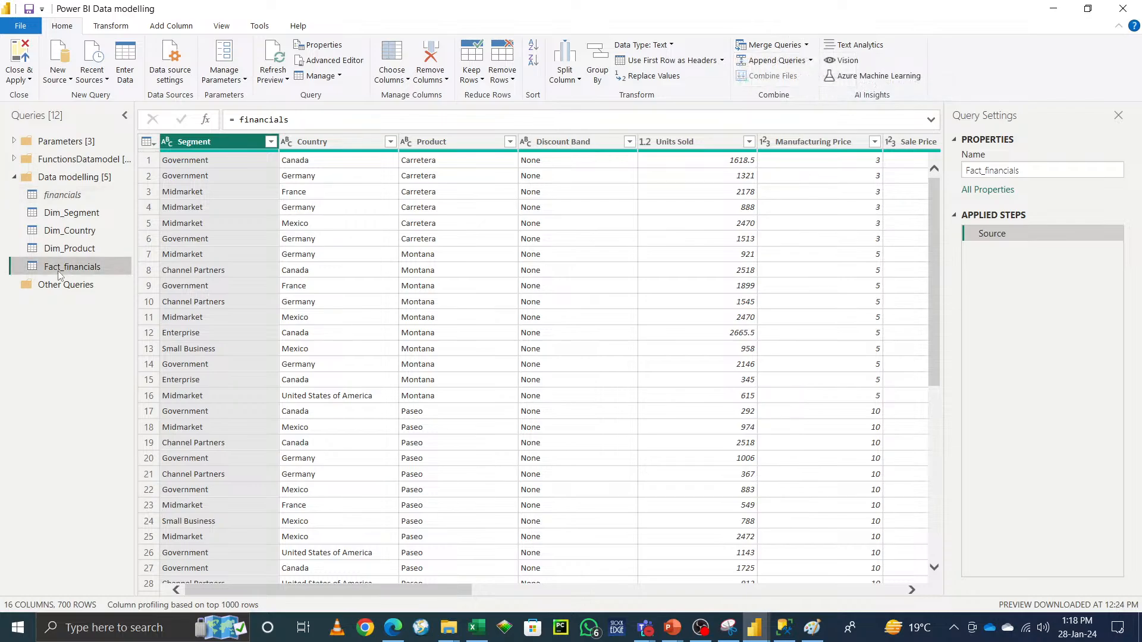
pyautogui.click(807, 45)
pyautogui.click(783, 62)
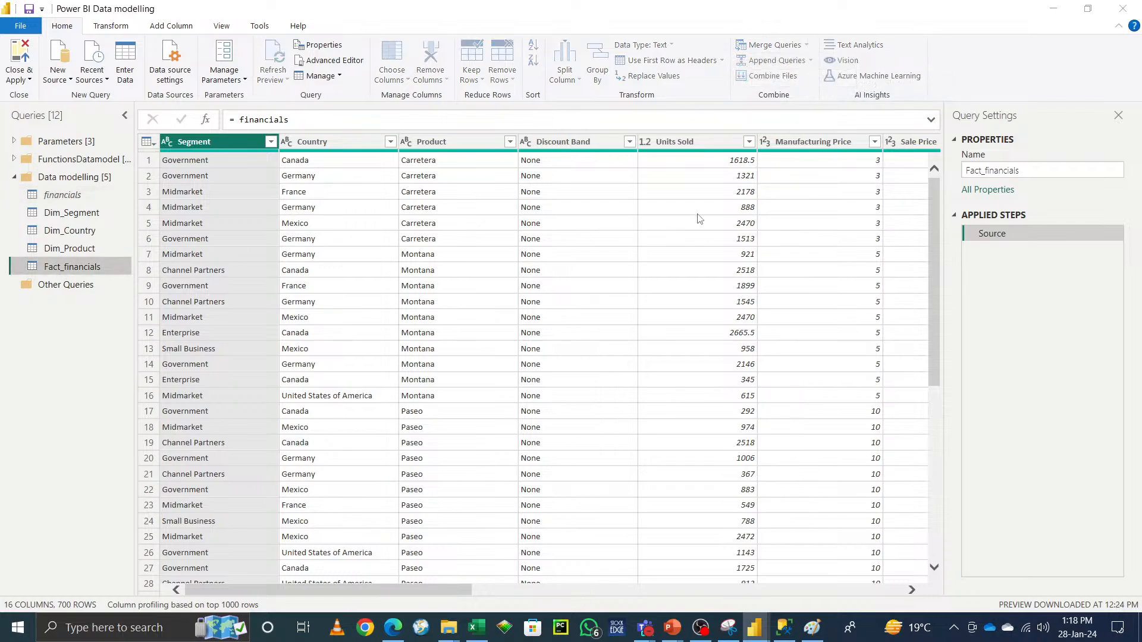
pyautogui.click(462, 291)
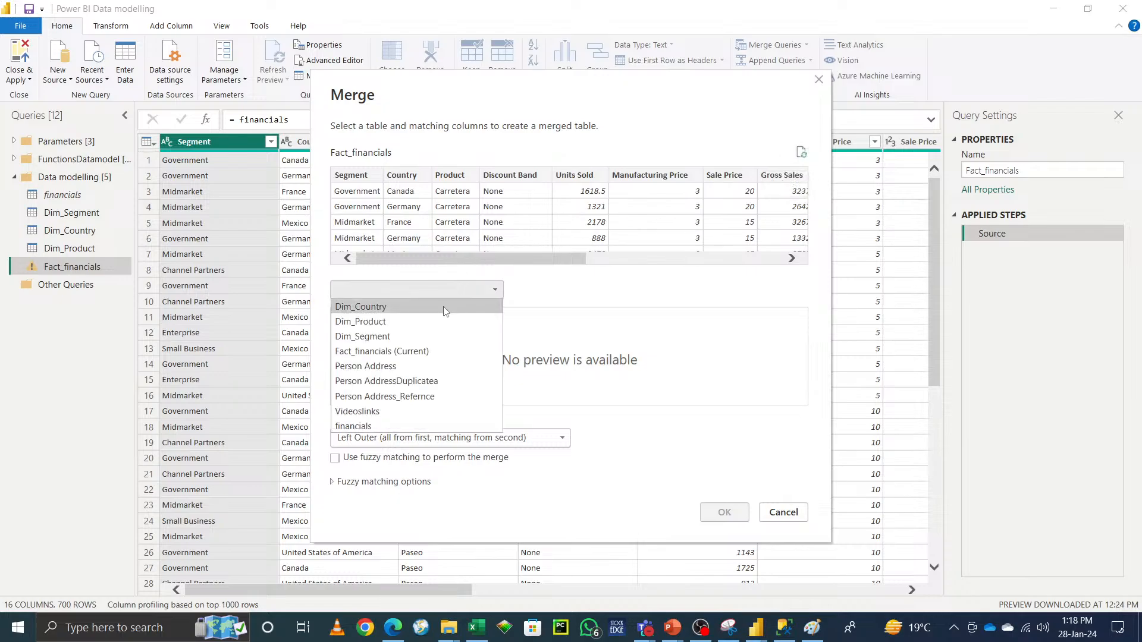
pyautogui.click(445, 310)
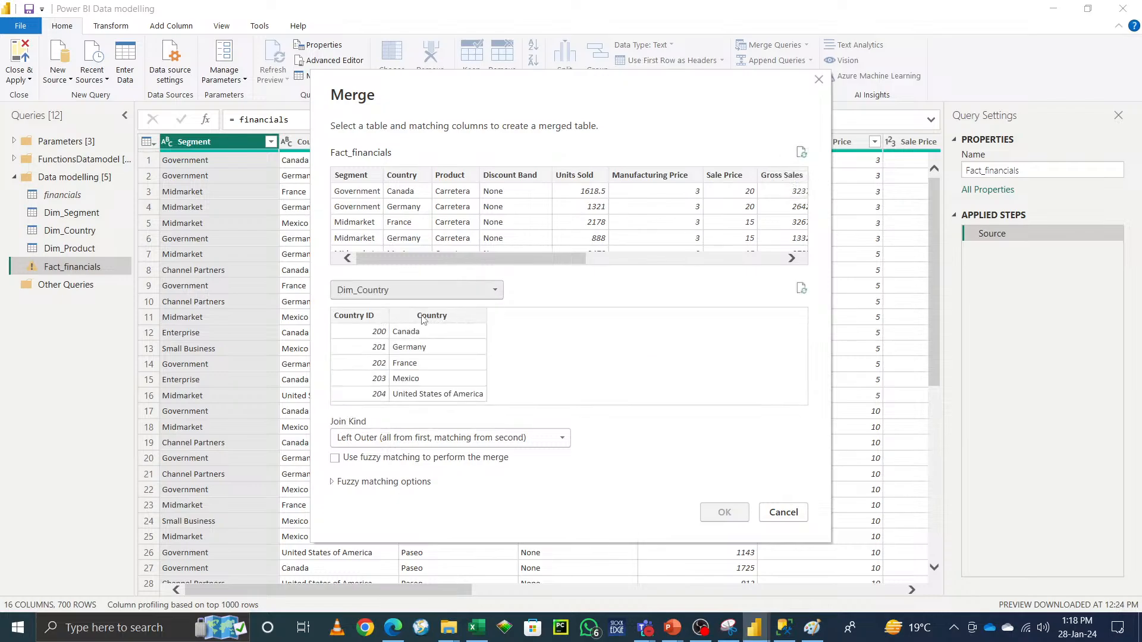
pyautogui.click(427, 316)
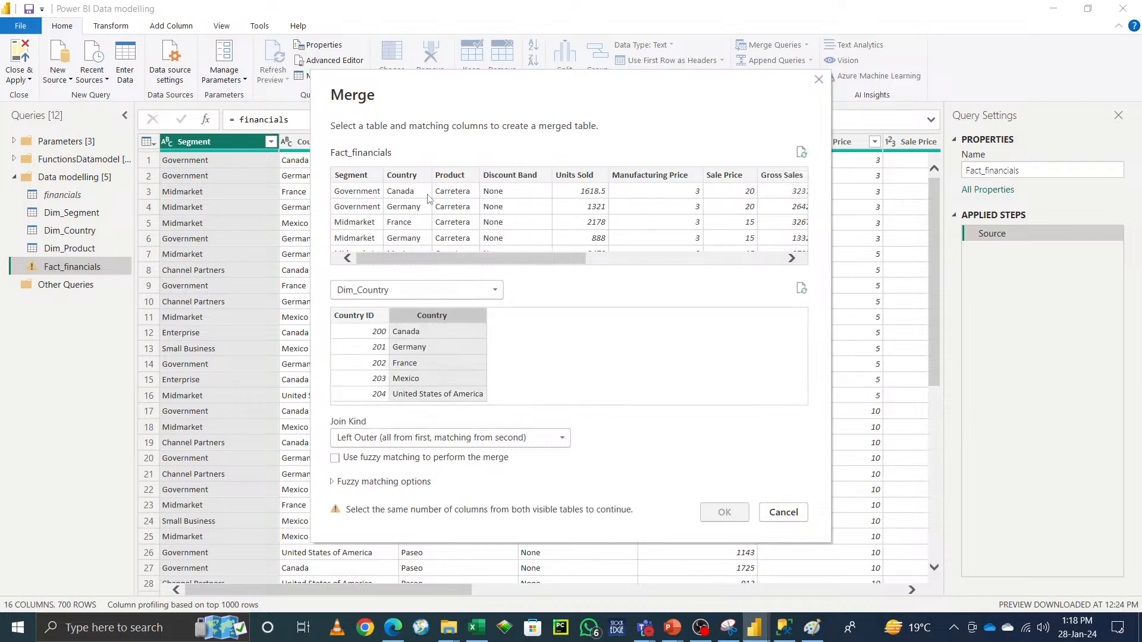
pyautogui.click(400, 174)
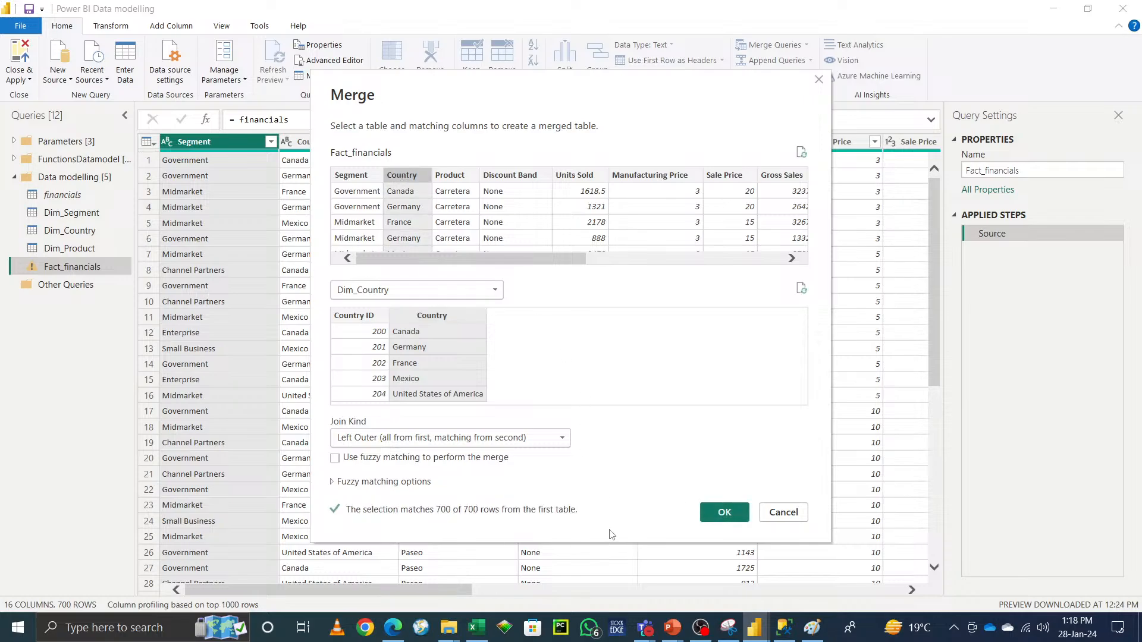
pyautogui.click(568, 440)
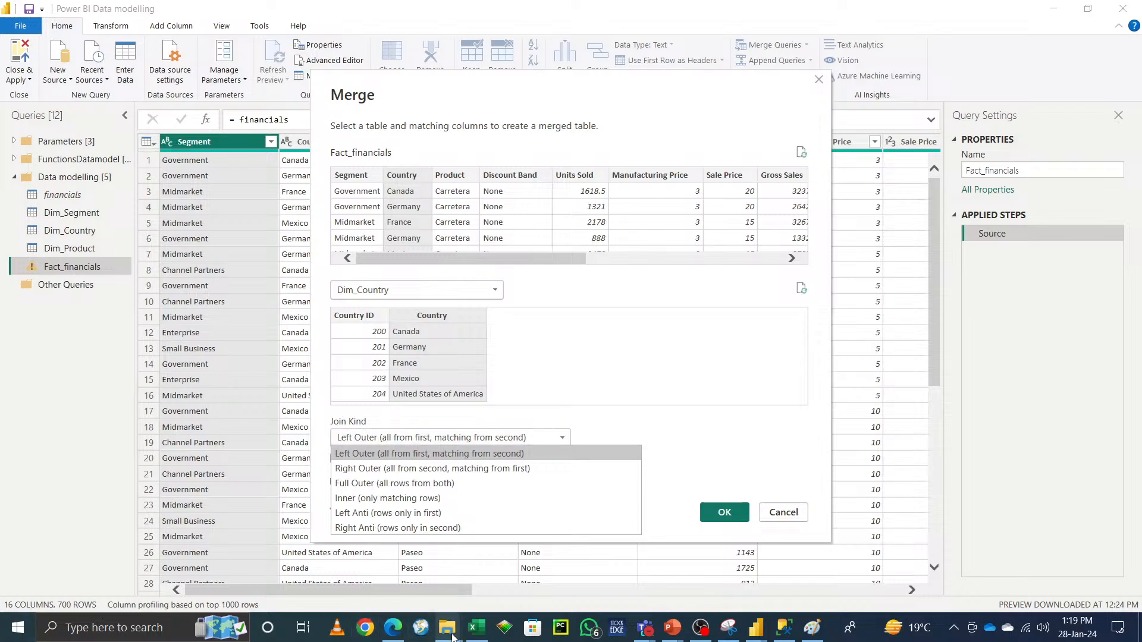
# Step: Switch to File Explorer and browse to the Documents folder
pyautogui.moveTo(452, 636)
pyautogui.click(366, 584)
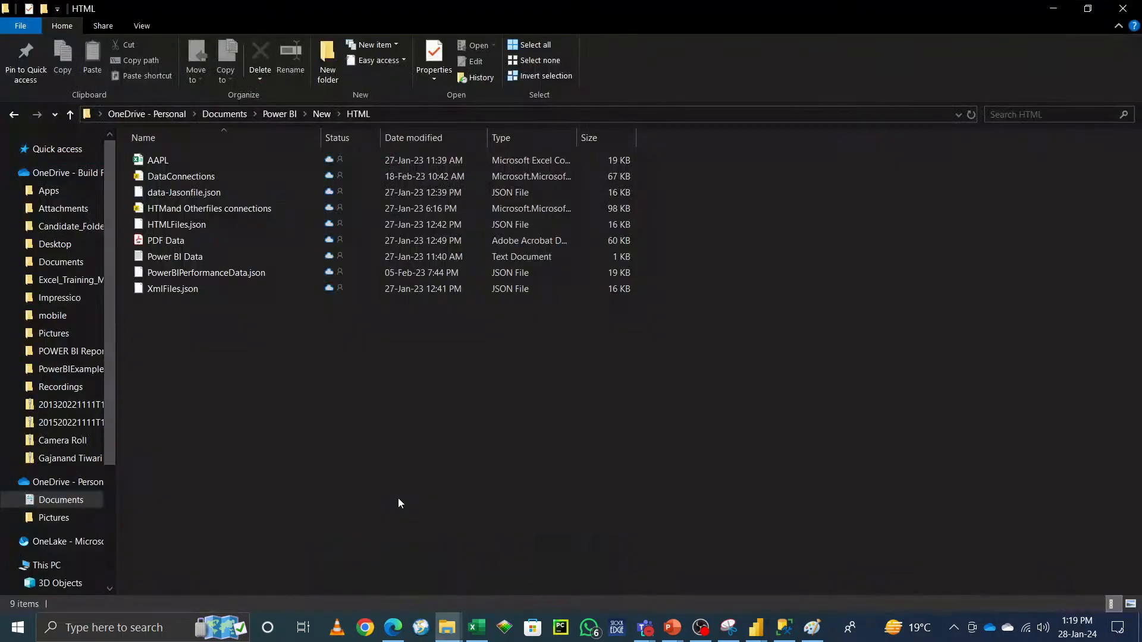
pyautogui.click(66, 504)
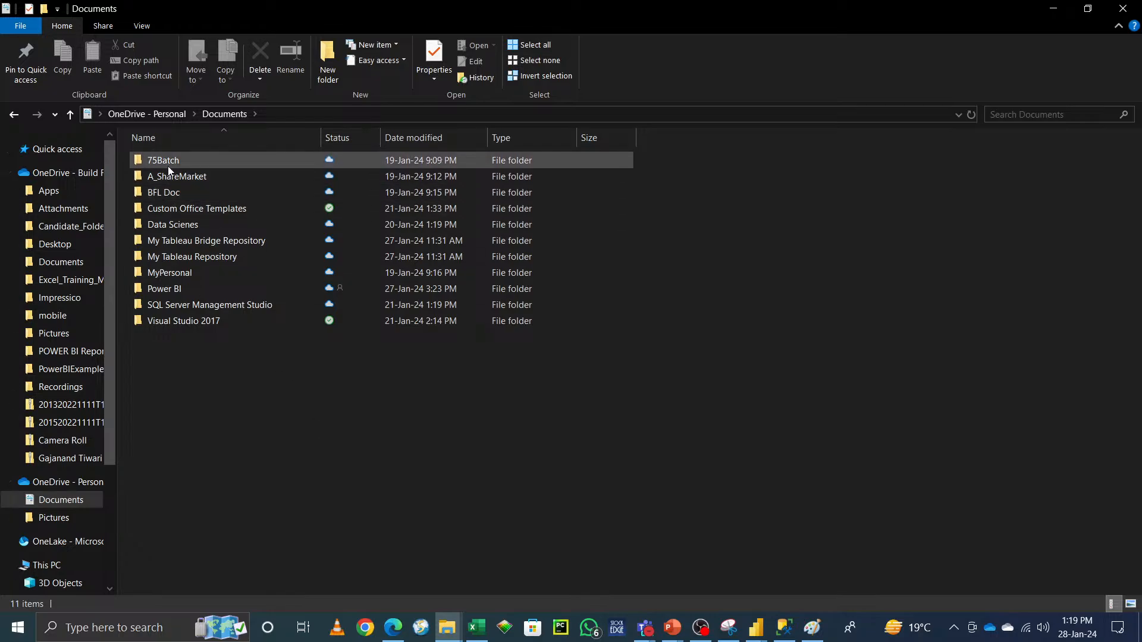
# Step: Browse the Power BI and A_Training Folder directories, opening the Power BI Day1 folder and returning
pyautogui.doubleClick(169, 289)
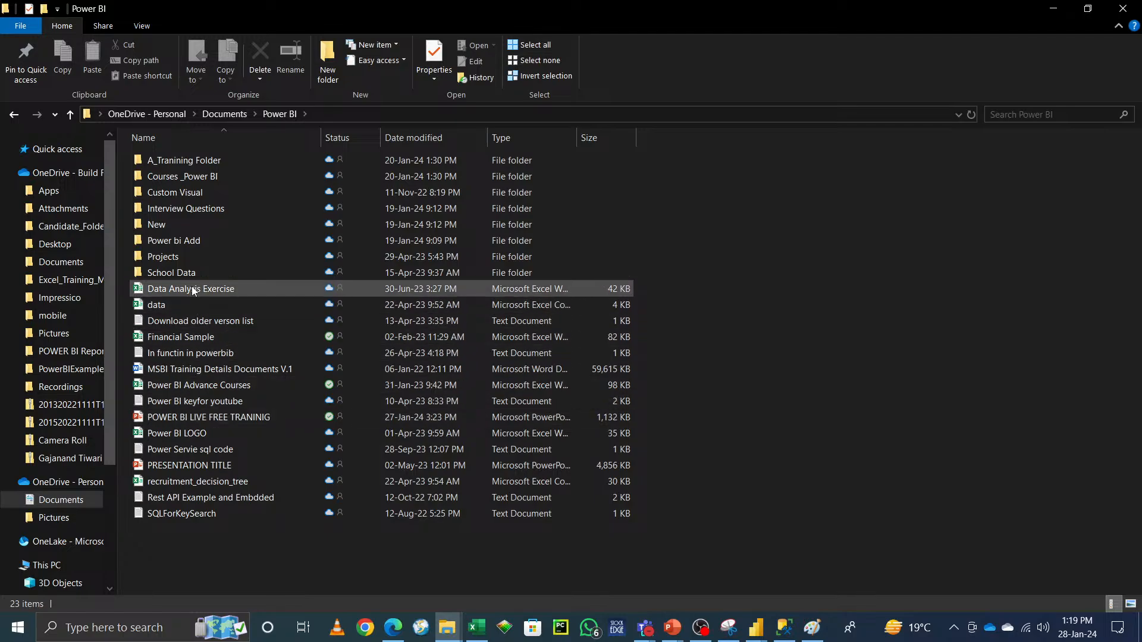
pyautogui.moveTo(193, 291)
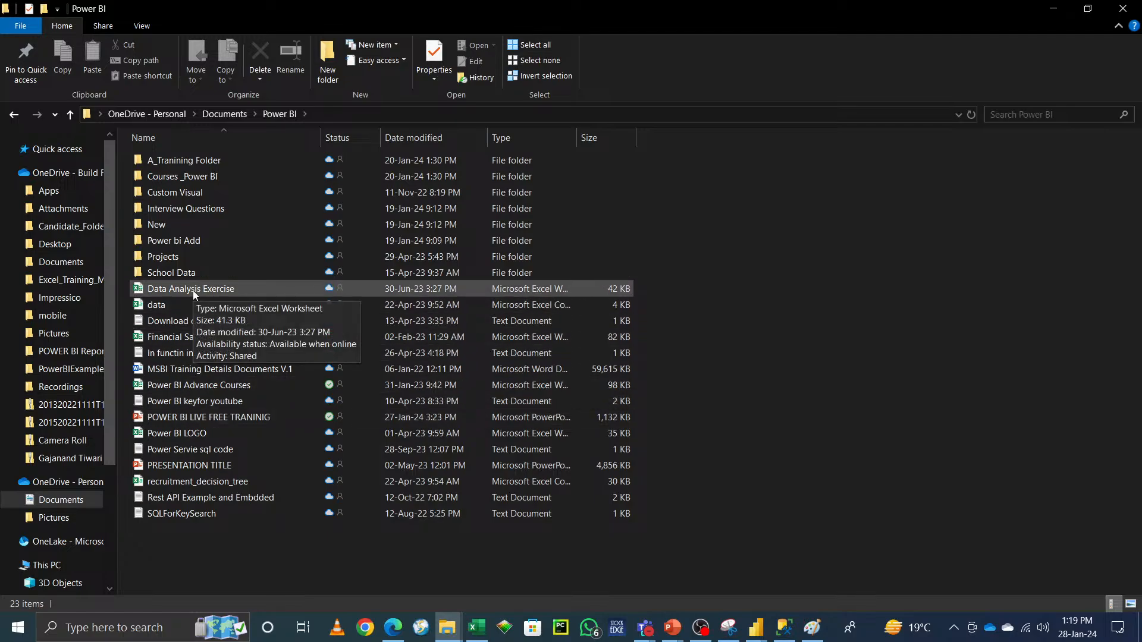
pyautogui.doubleClick(191, 160)
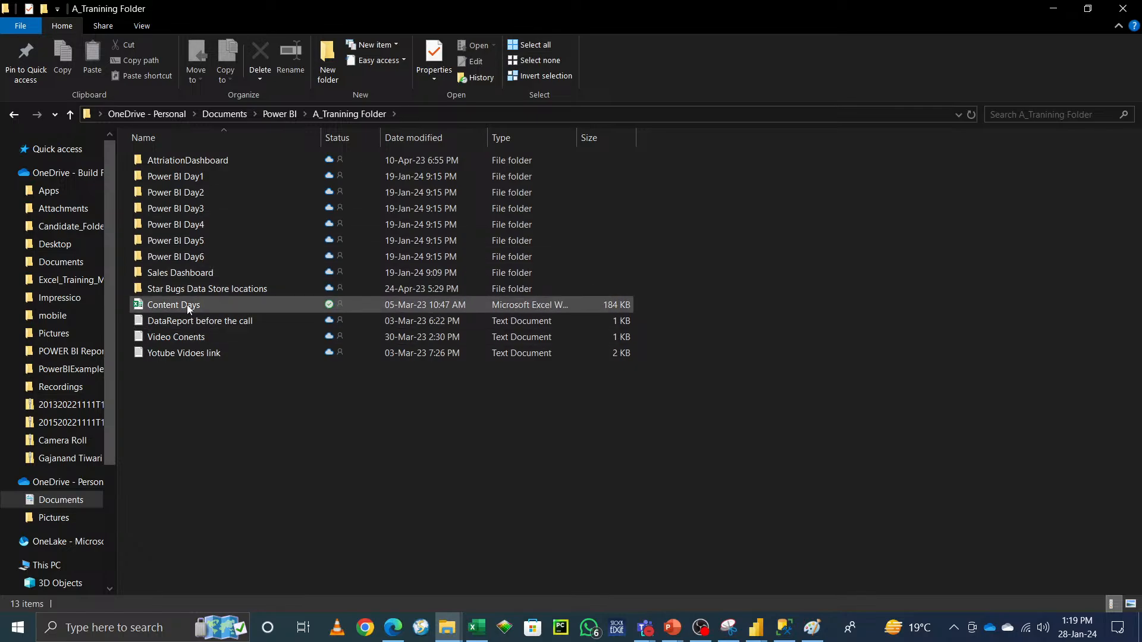
pyautogui.click(196, 178)
pyautogui.doubleClick(195, 177)
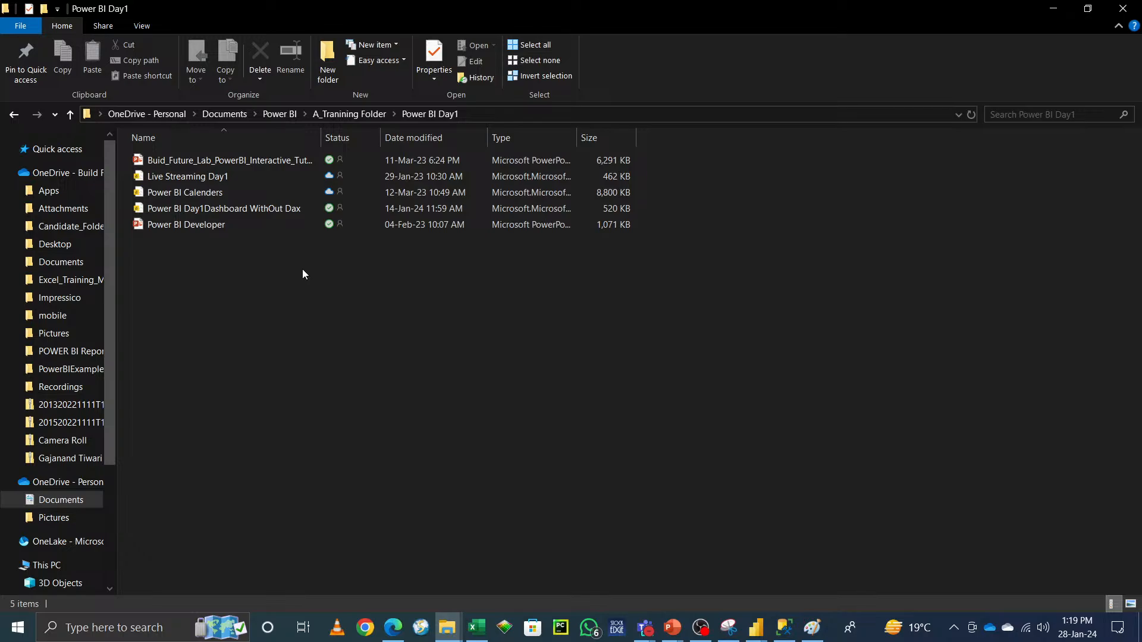
pyautogui.hotkey('alt', 'Left')
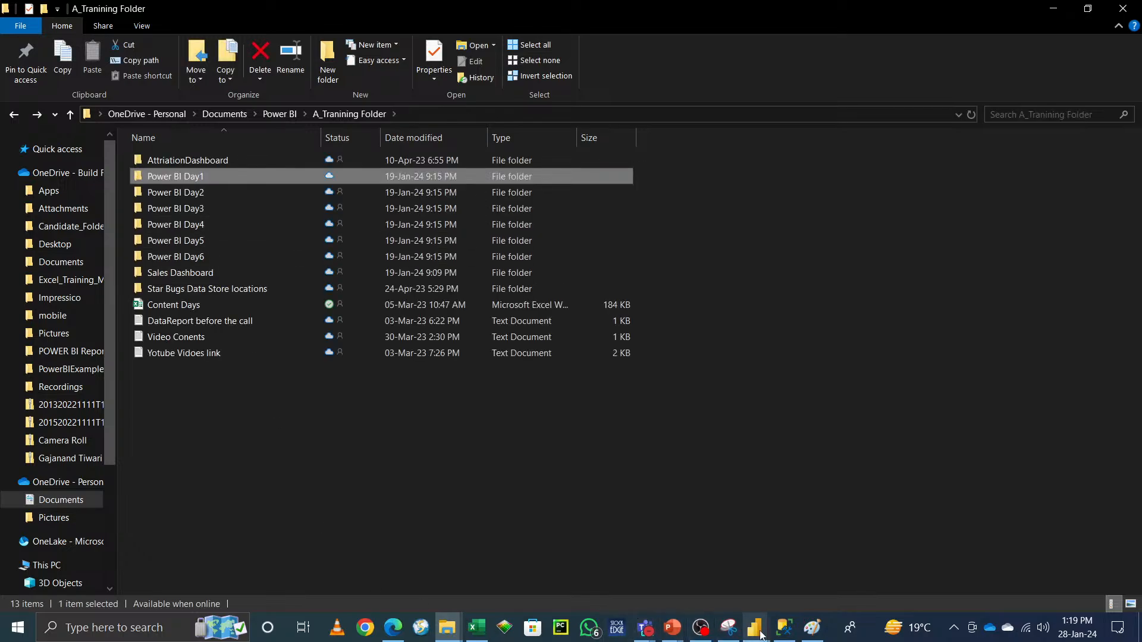
# Step: Return to the Merge dialog and review the available join kind options without changing them
pyautogui.moveTo(756, 627)
pyautogui.click(795, 556)
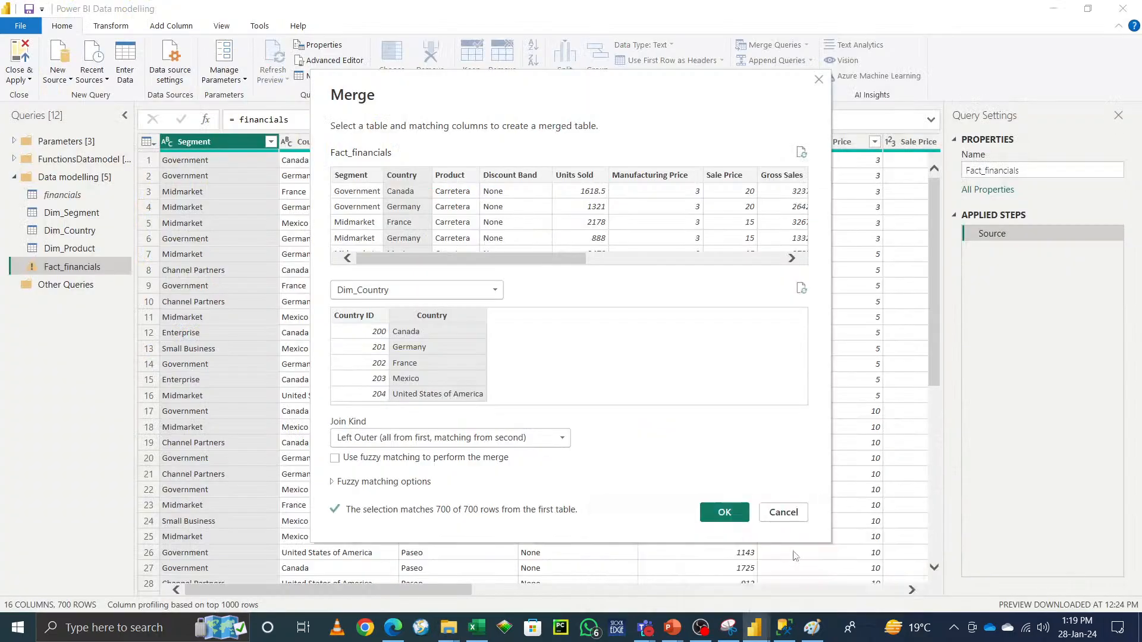
pyautogui.click(506, 440)
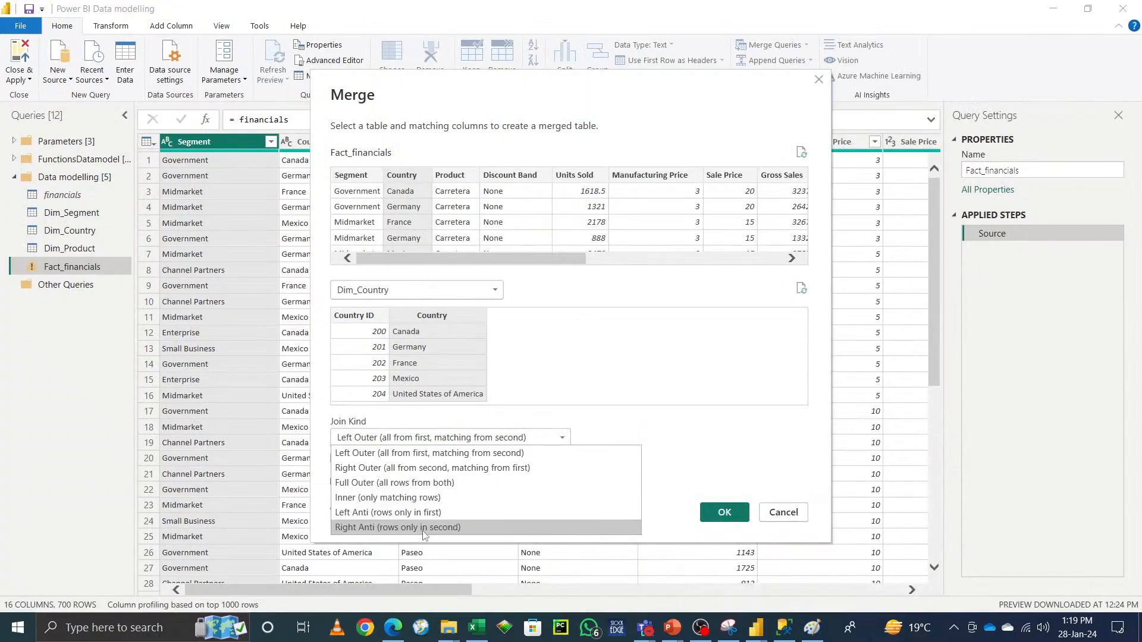
pyautogui.click(767, 455)
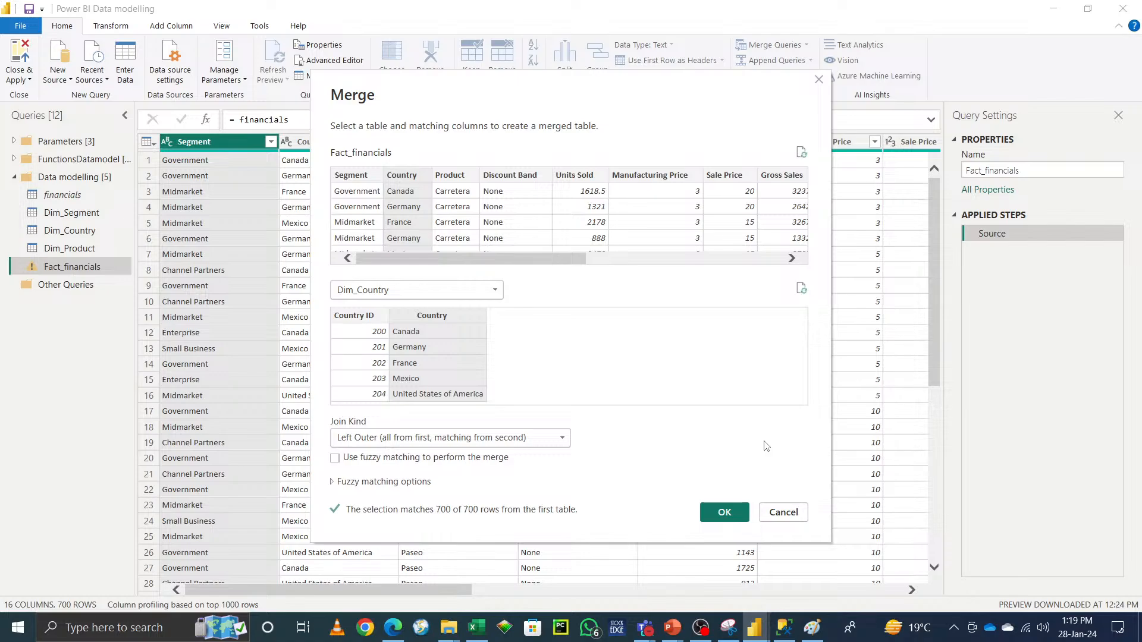
# Step: Browse the Power BI Day2, Power BI Day3 and Sales Dashboard training folders, then return to the Power BI folder
pyautogui.hotkey('alt', 'Tab')
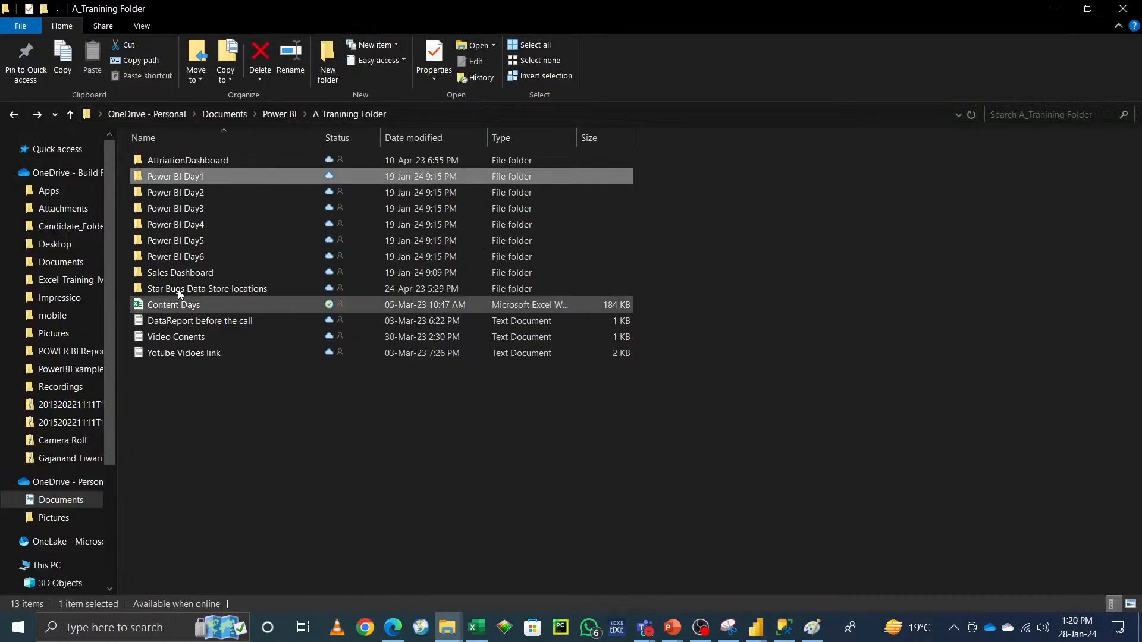
pyautogui.doubleClick(178, 192)
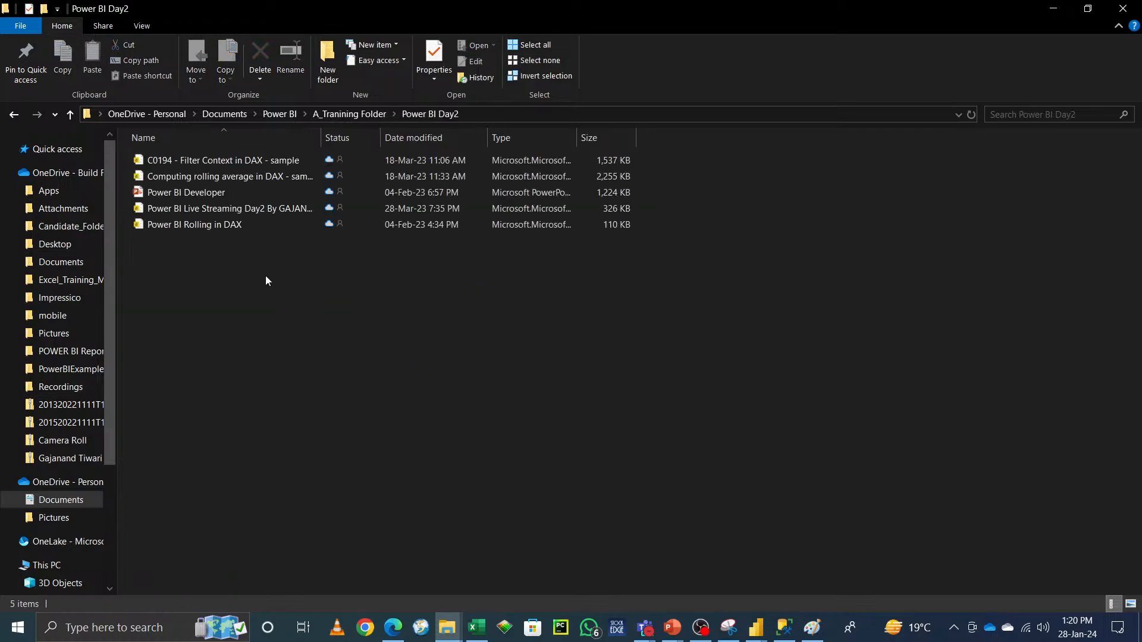
pyautogui.hotkey('alt', 'Left')
pyautogui.doubleClick(187, 209)
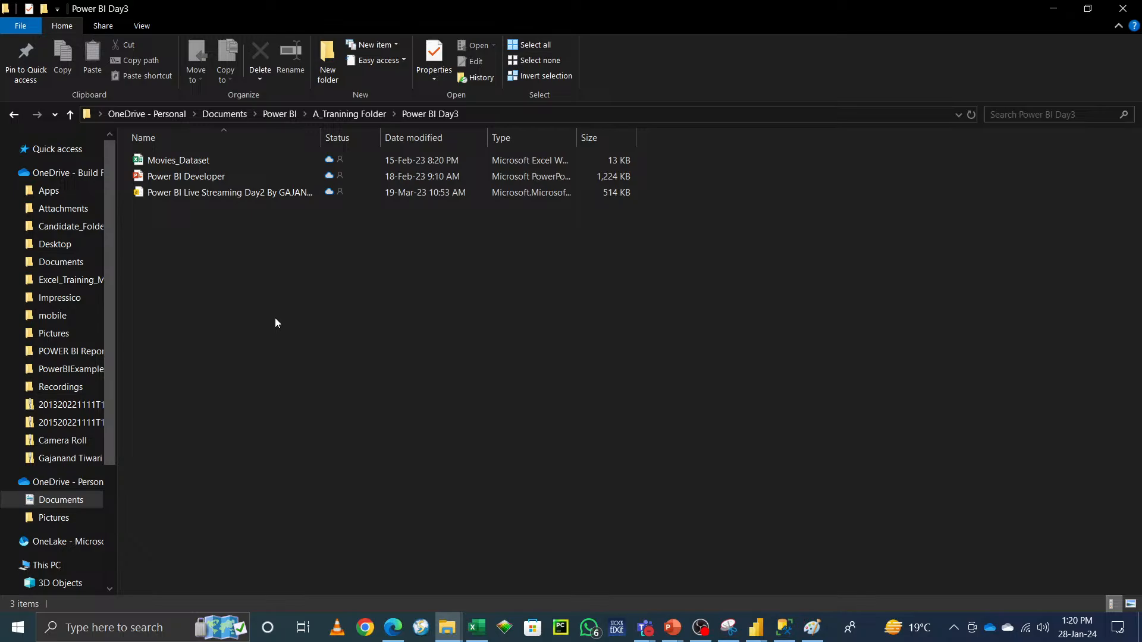
pyautogui.hotkey('alt', 'Left')
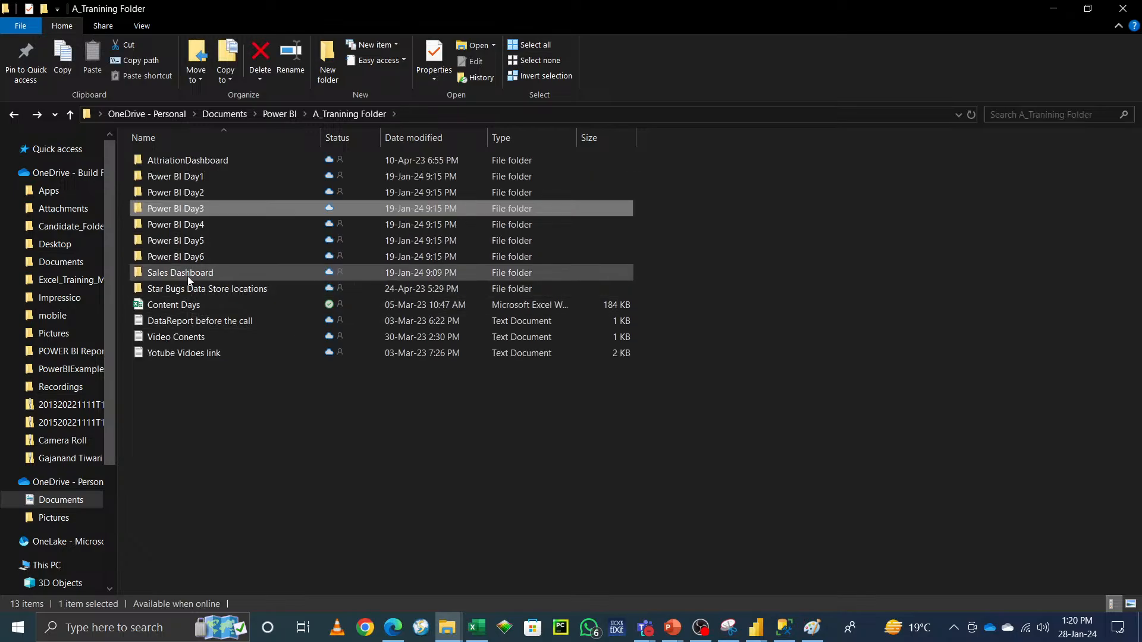
pyautogui.doubleClick(187, 276)
pyautogui.hotkey('alt', 'Left')
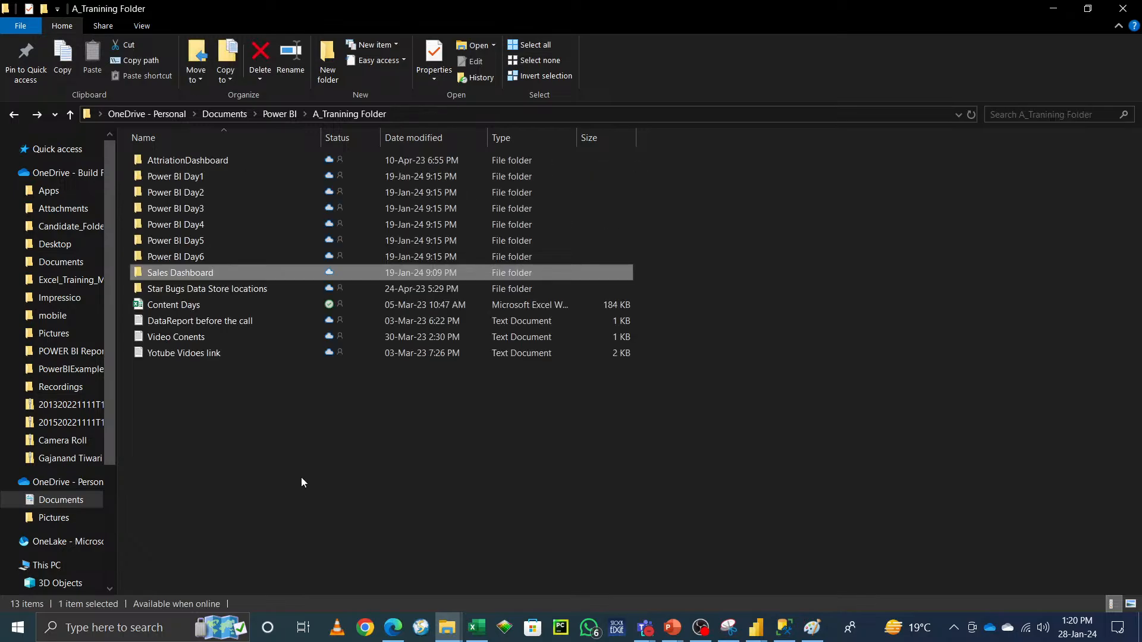
pyautogui.hotkey('alt', 'Left')
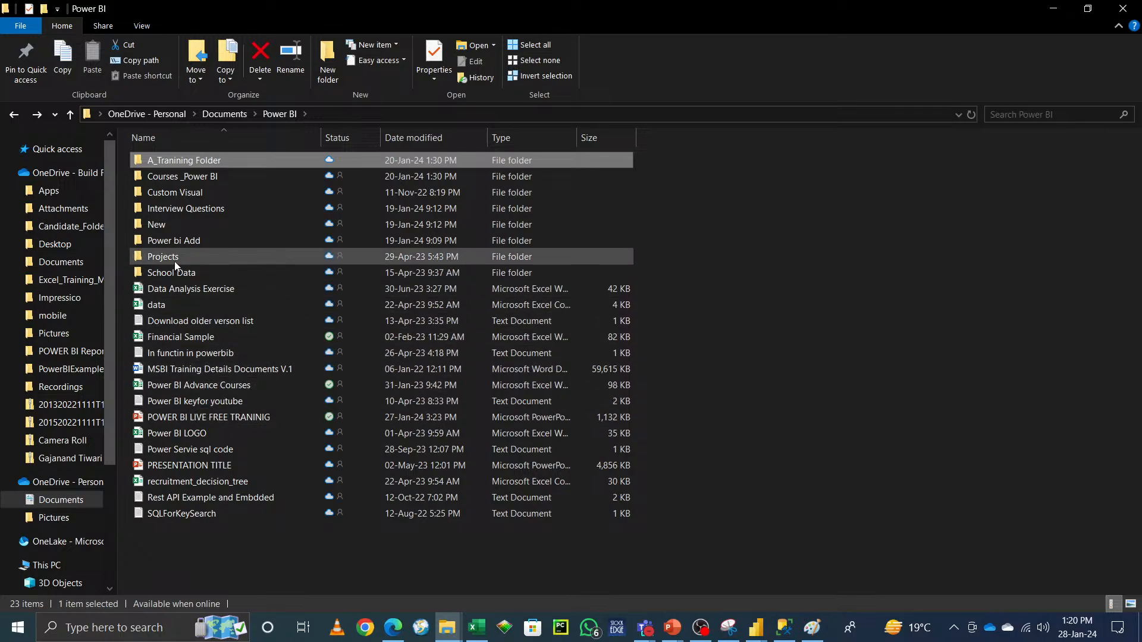
# Step: Open the SQL Couresdays wise workbook from the Courses _Power BI folder
pyautogui.doubleClick(174, 179)
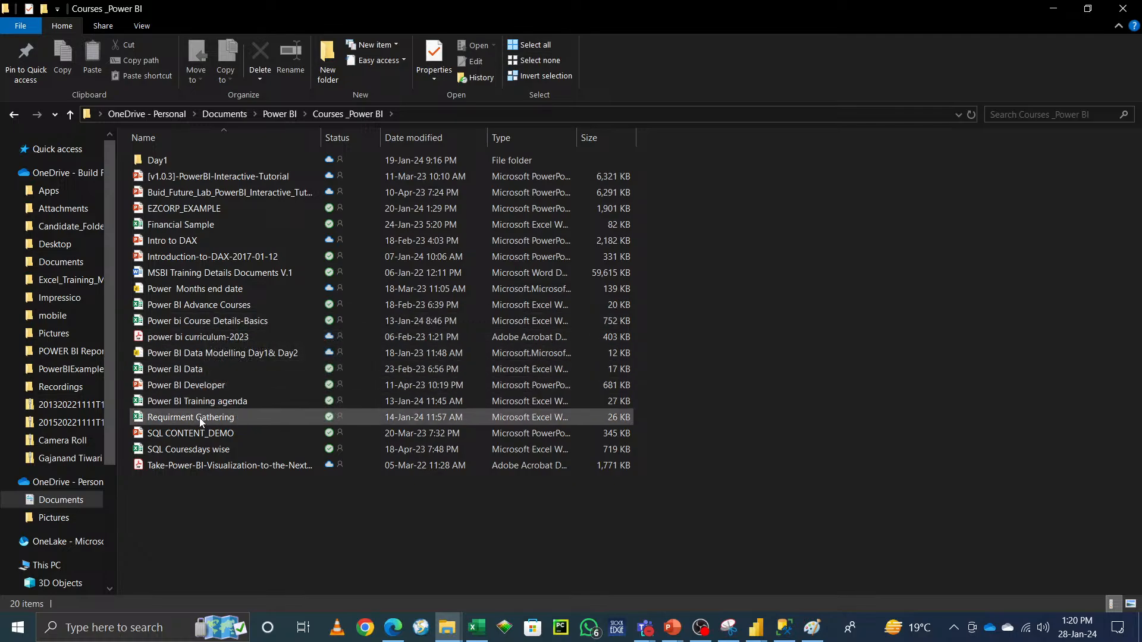
pyautogui.click(245, 451)
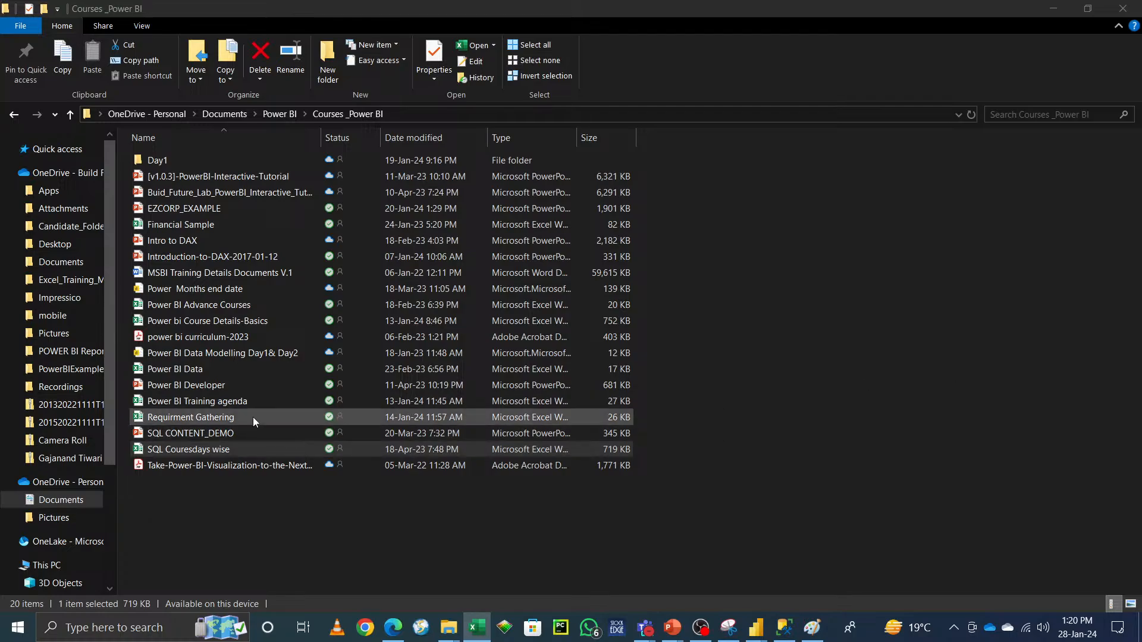
pyautogui.doubleClick(234, 450)
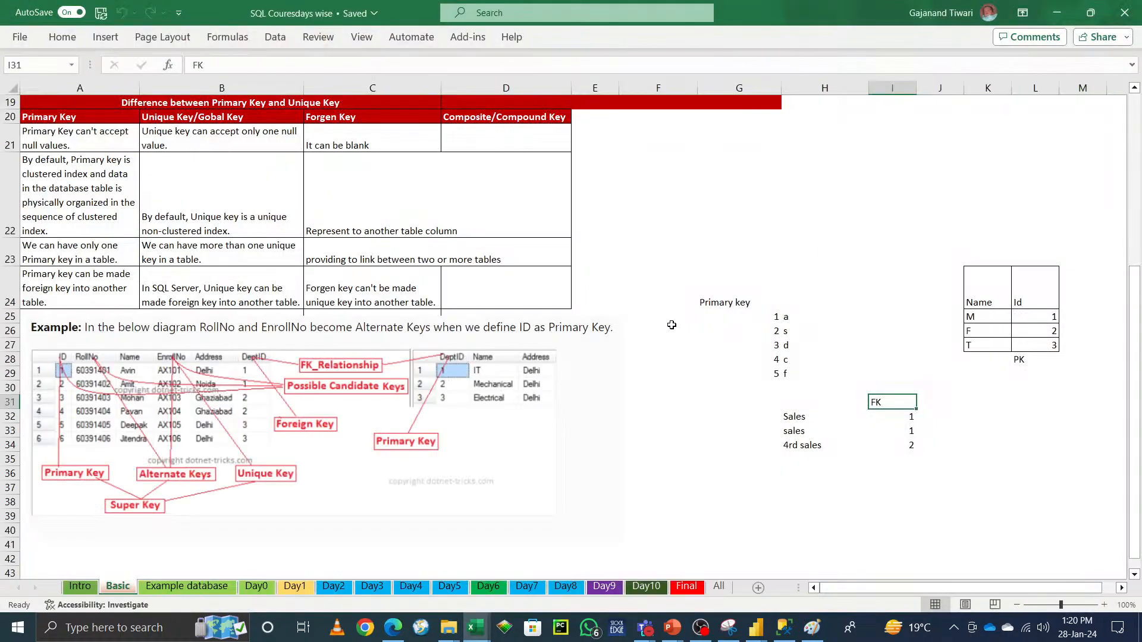
# Step: Page through the workbook's sheets up to the Day6 sheet showing the join diagrams
pyautogui.scroll(6, 684, 410)
pyautogui.scroll(-7, 686, 412)
pyautogui.scroll(-6, 686, 412)
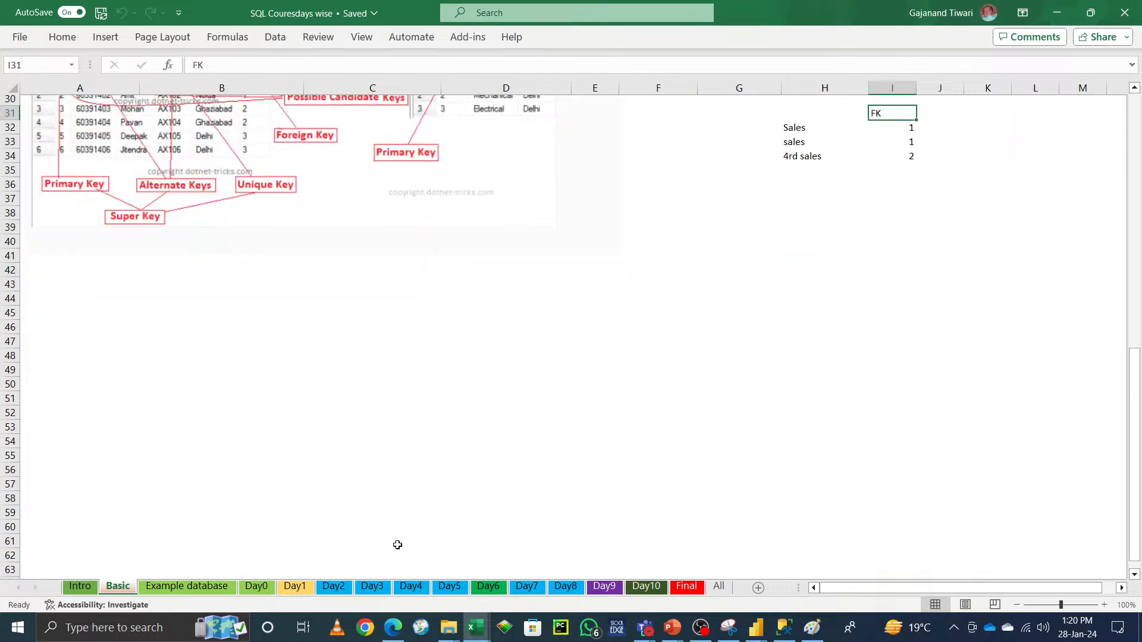
pyautogui.click(197, 590)
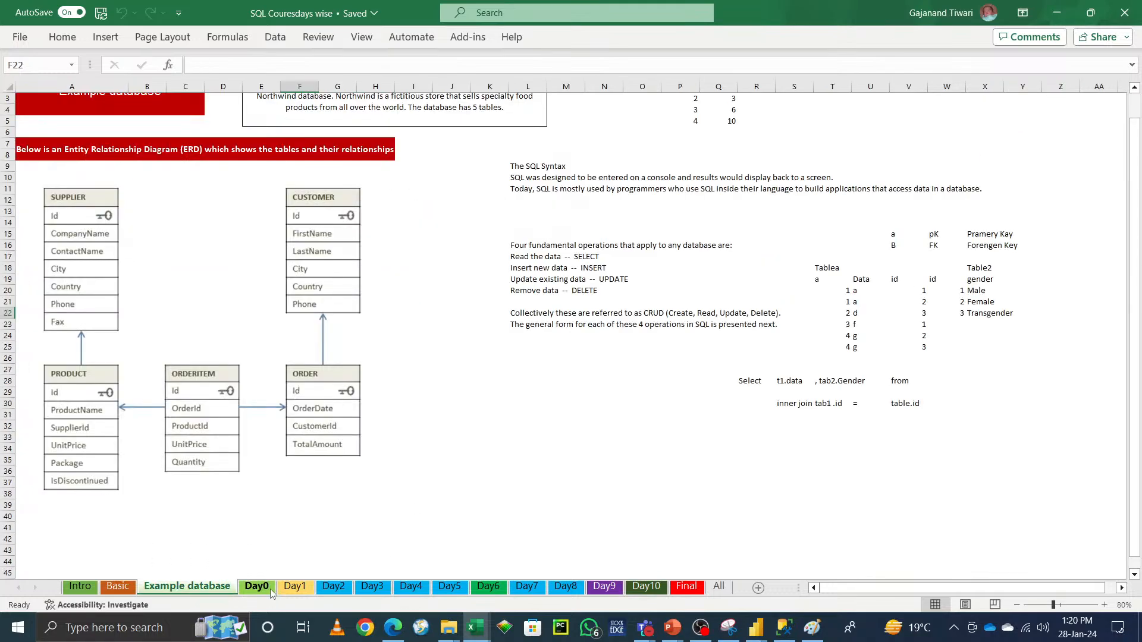
pyautogui.click(270, 588)
pyautogui.click(299, 592)
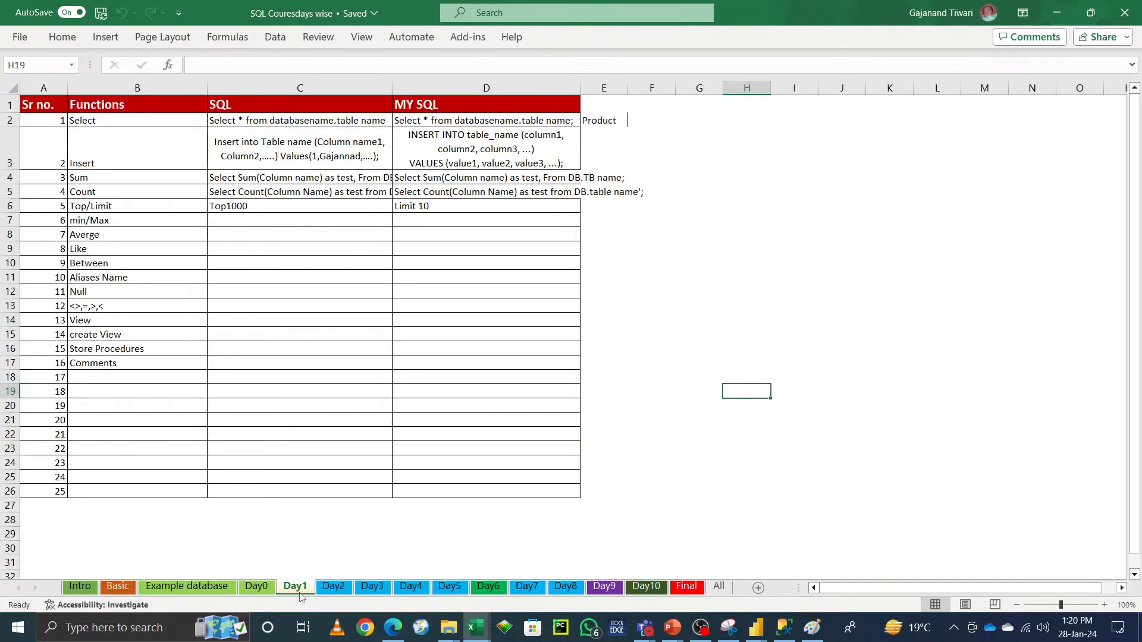
pyautogui.click(334, 590)
pyautogui.click(372, 590)
pyautogui.click(411, 591)
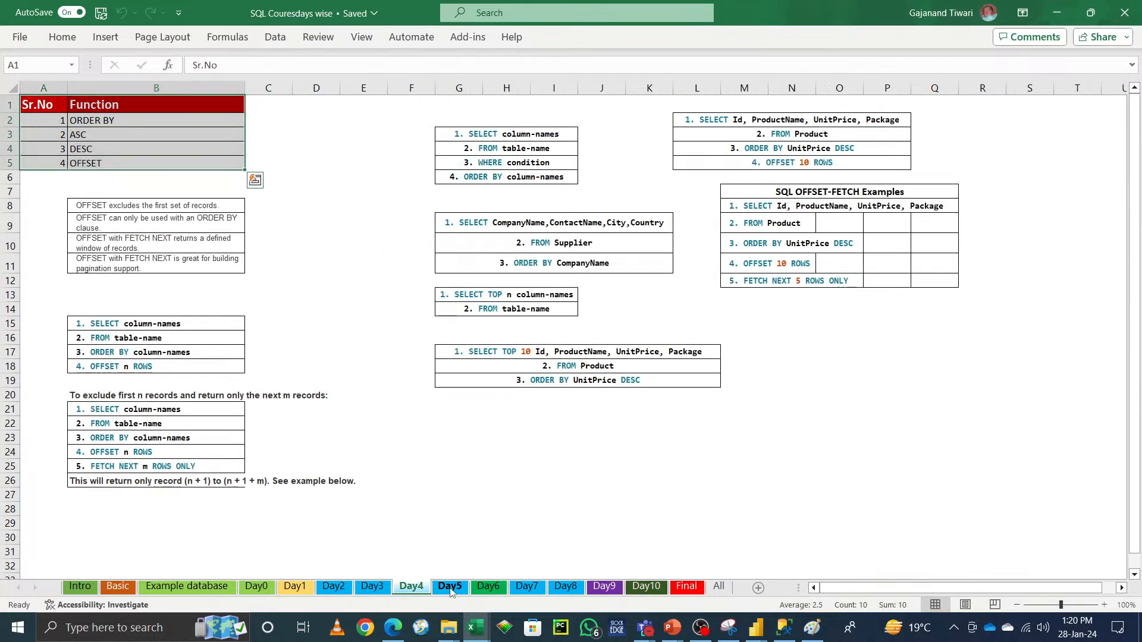
pyautogui.click(450, 588)
pyautogui.click(488, 588)
pyautogui.scroll(4, 563, 463)
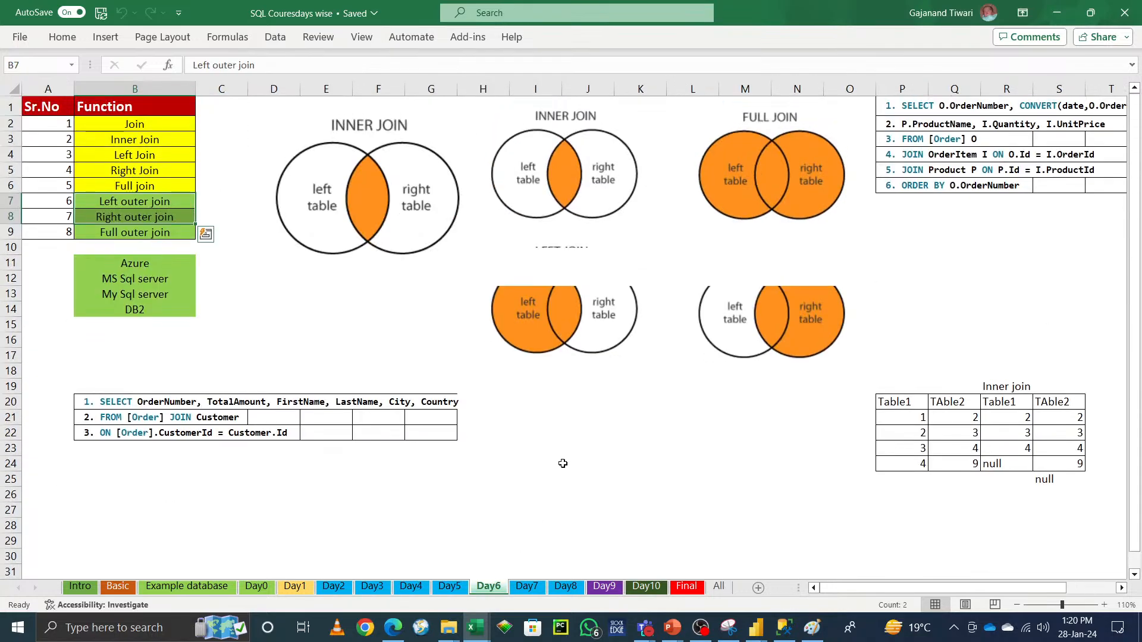
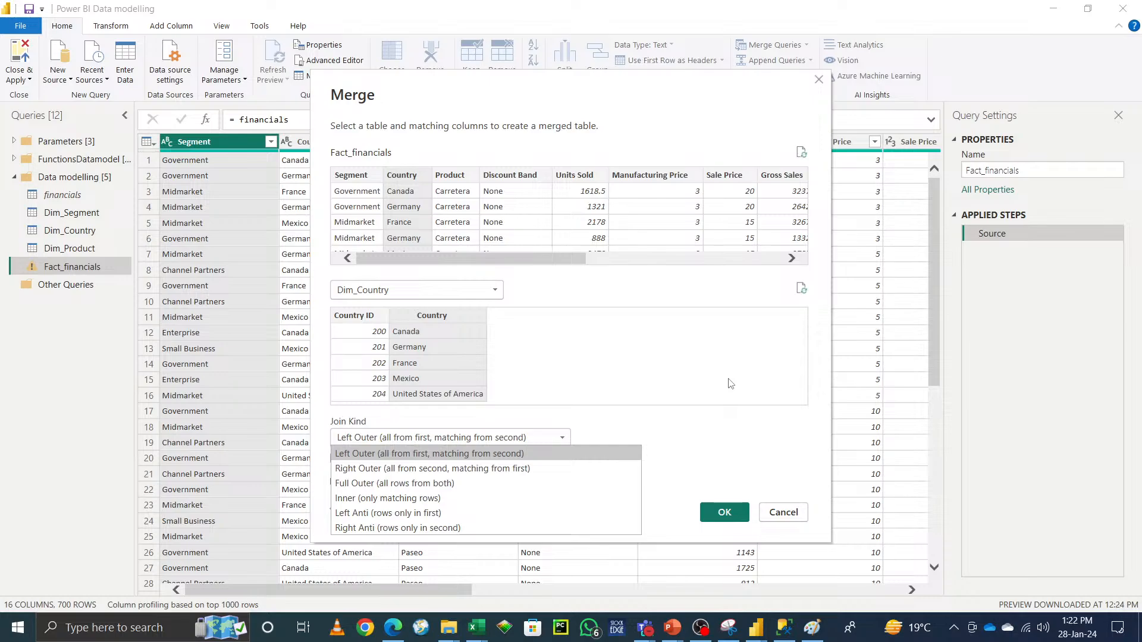
# Step: Finish the left outer merge with Dim_Country, then expand only its Country ID column without the original column name as prefix
pyautogui.click(723, 445)
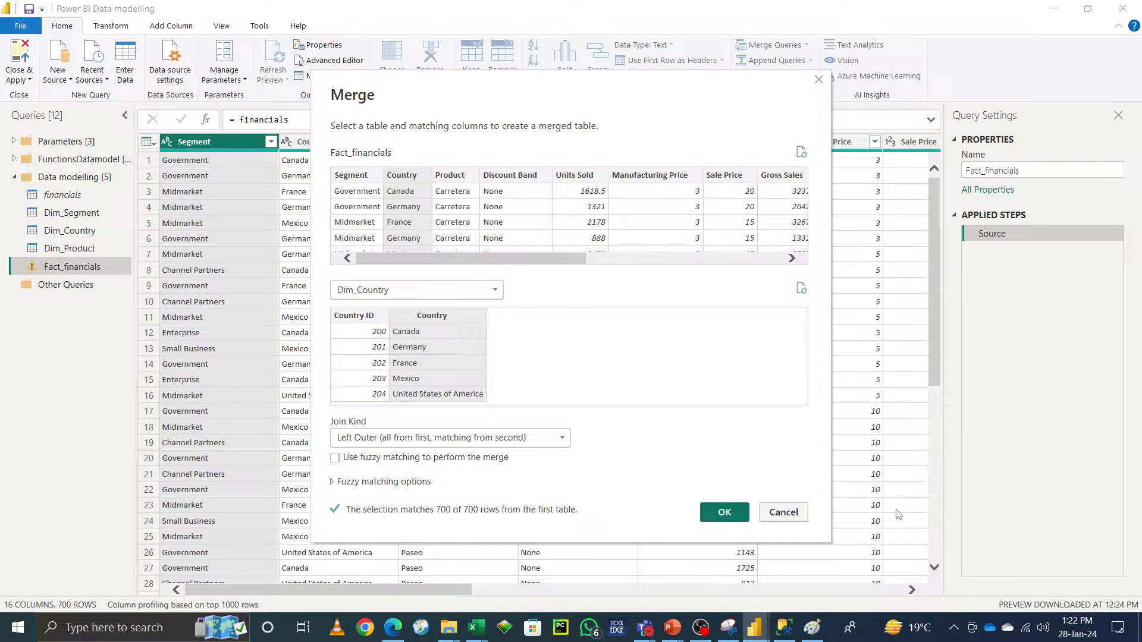
pyautogui.click(731, 517)
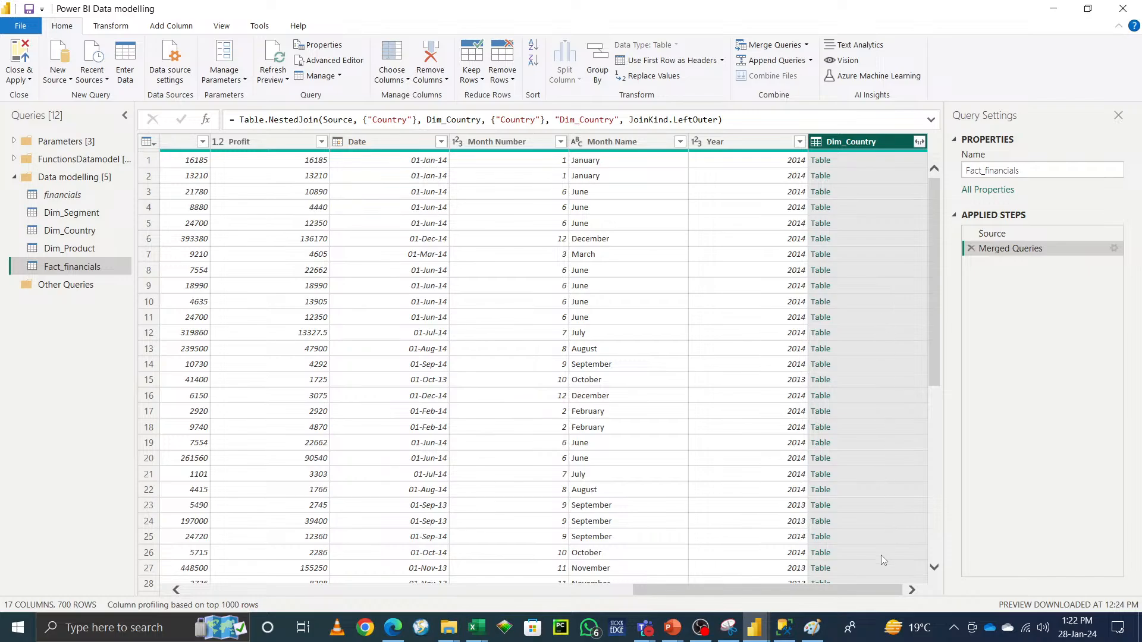
pyautogui.click(921, 144)
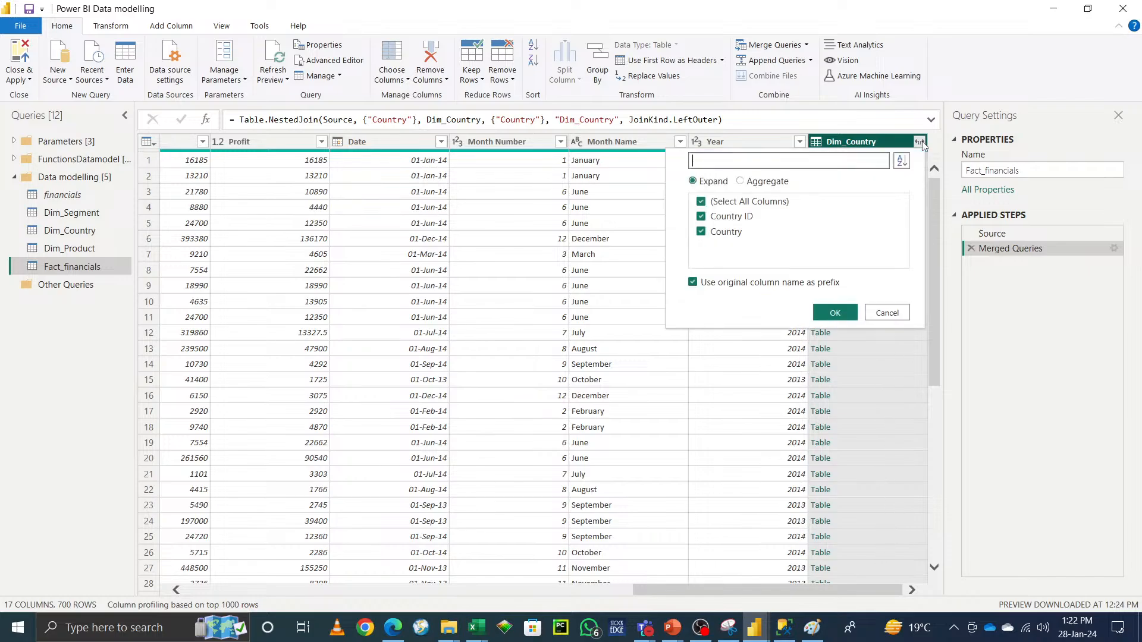
pyautogui.click(693, 284)
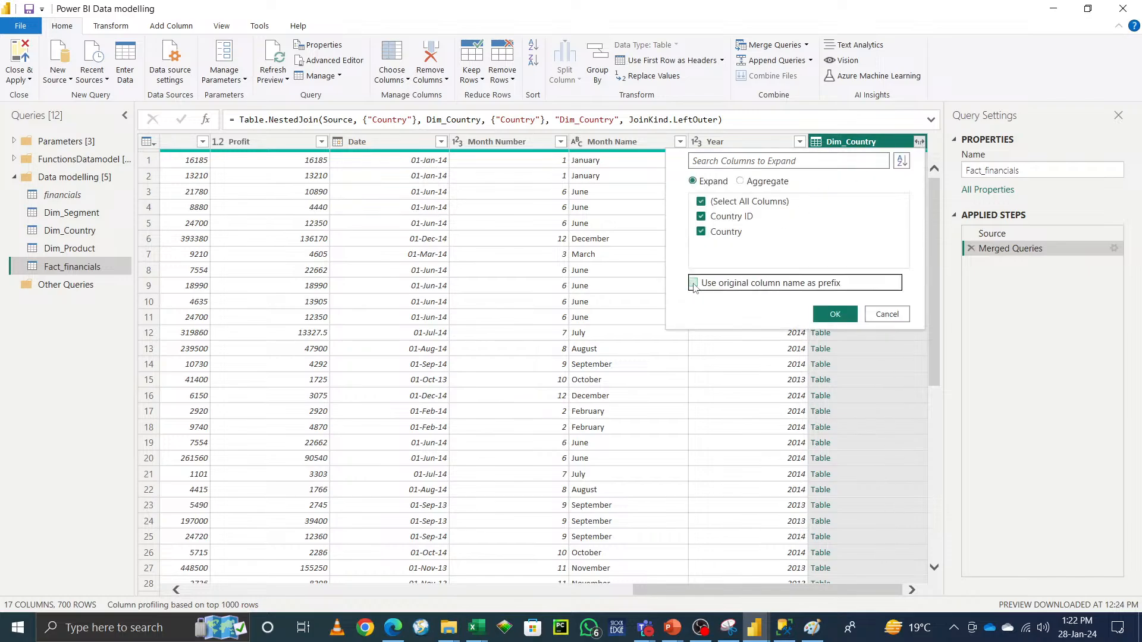
pyautogui.click(702, 232)
pyautogui.click(827, 314)
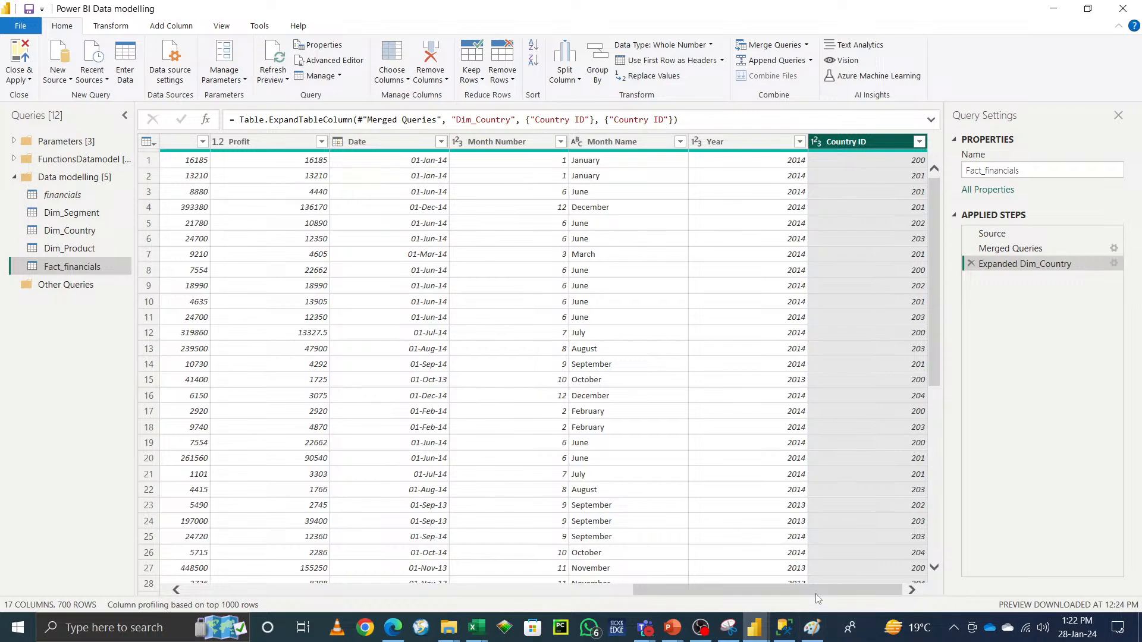
# Step: Remove the original Country text column from Fact_financials
pyautogui.moveTo(815, 593); pyautogui.dragTo(357, 591)
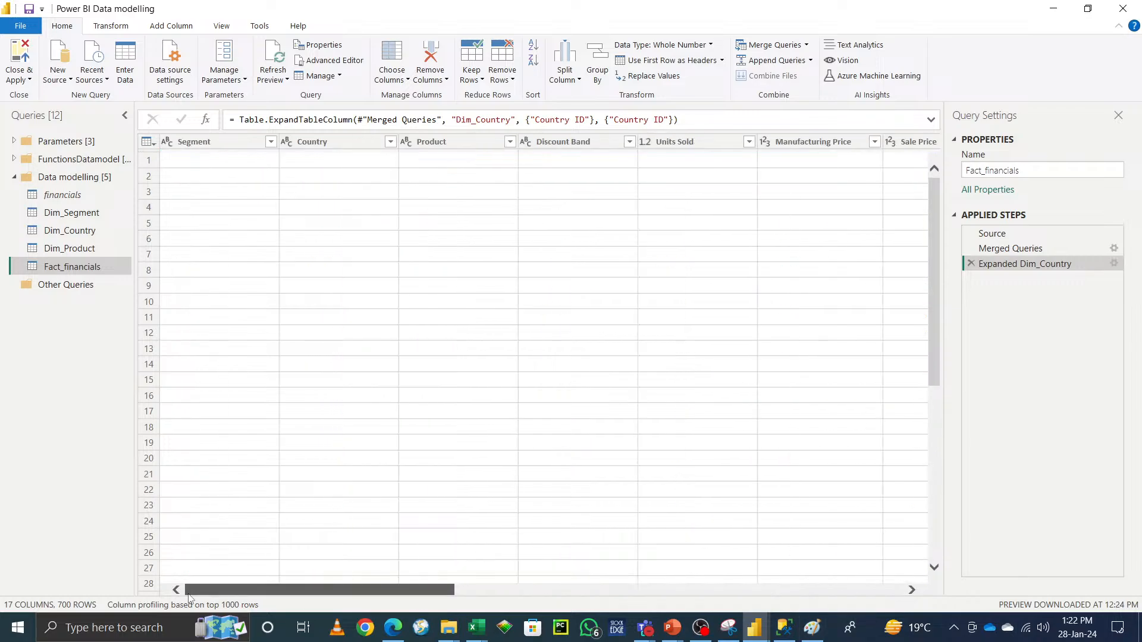
pyautogui.rightClick(332, 148)
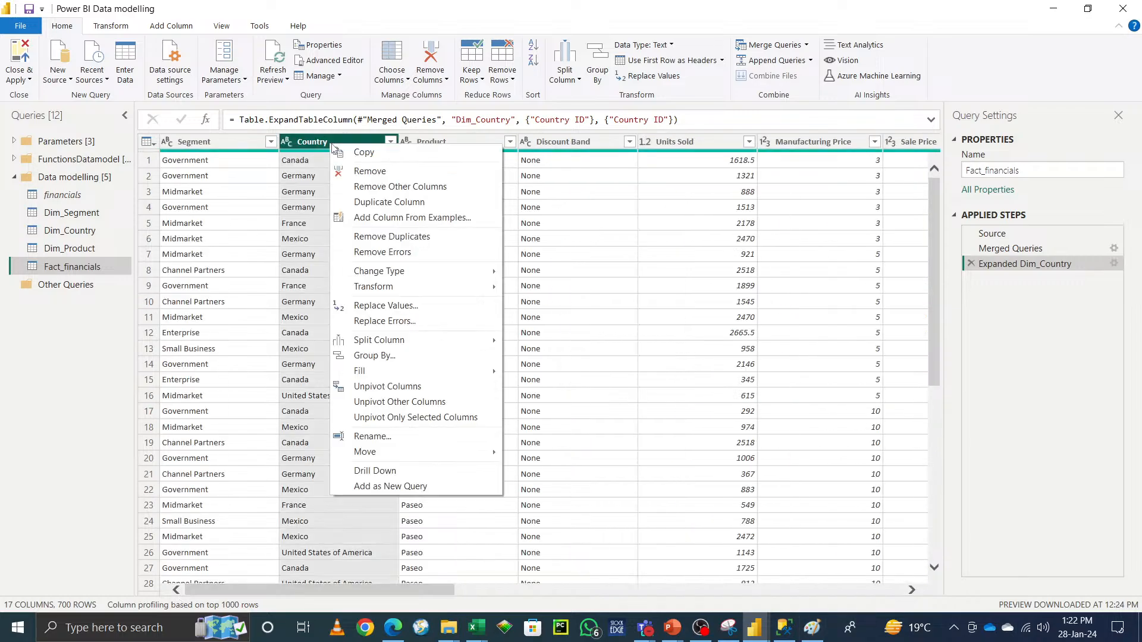
pyautogui.click(317, 175)
pyautogui.rightClick(322, 147)
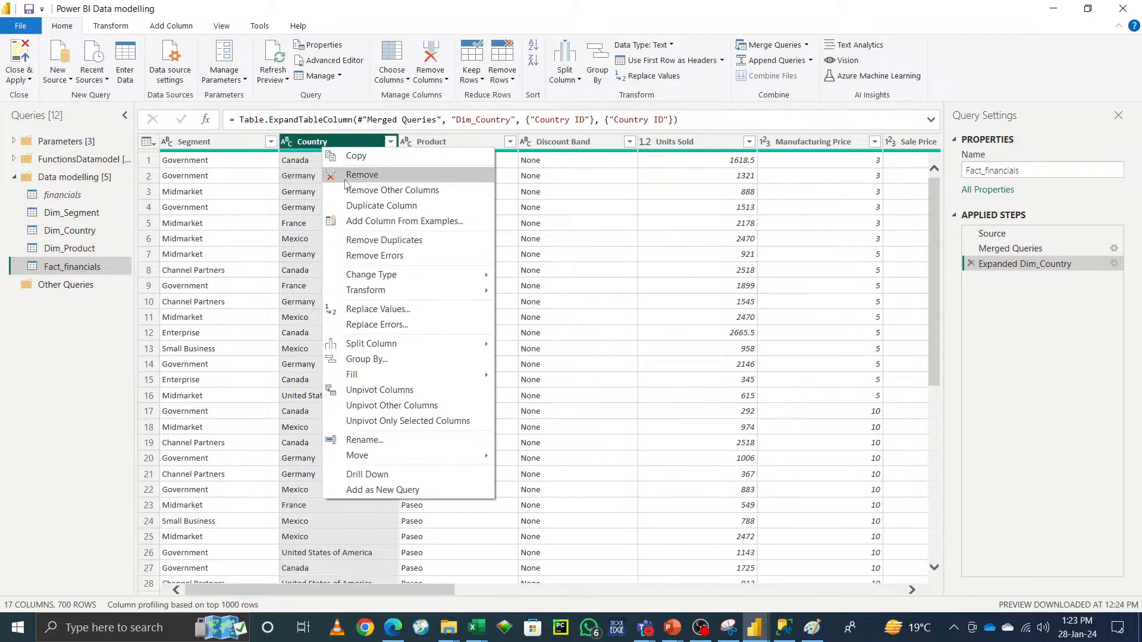
pyautogui.click(341, 176)
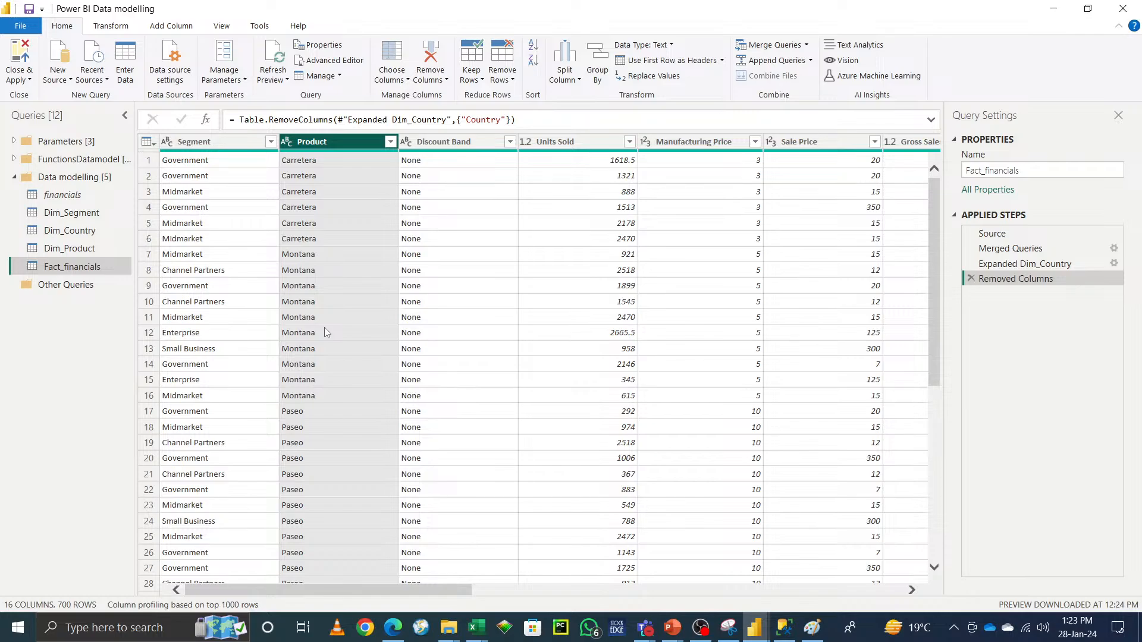
# Step: Merge Fact_financials with Dim_Product on the Product columns using a left outer join
pyautogui.moveTo(376, 591); pyautogui.dragTo(836, 592)
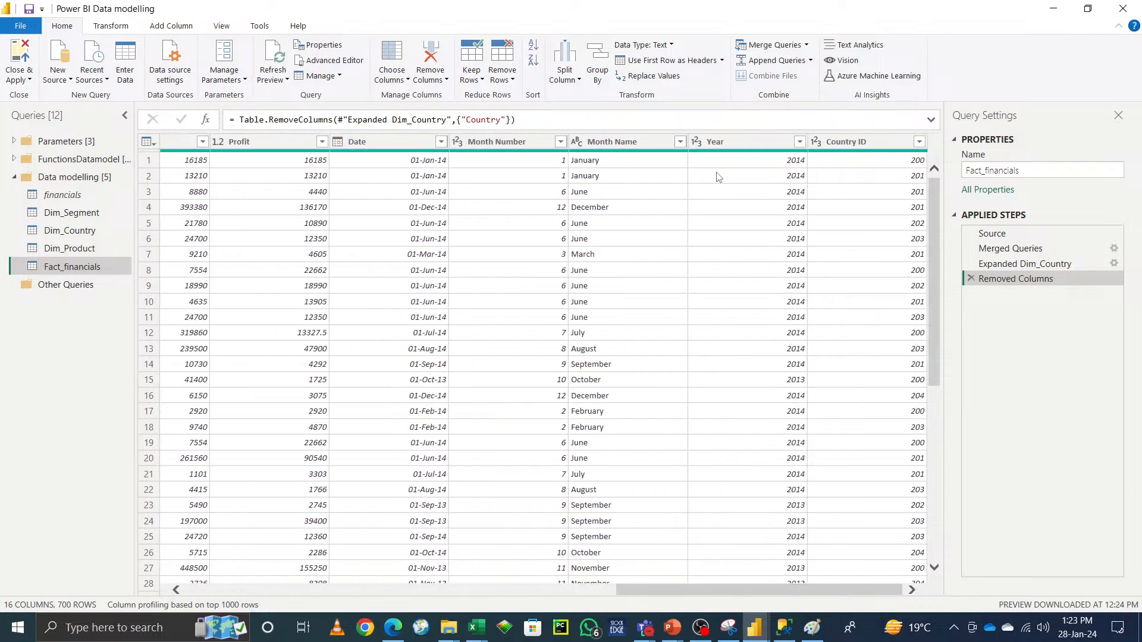
pyautogui.click(807, 46)
pyautogui.click(784, 62)
pyautogui.click(455, 290)
pyautogui.click(426, 322)
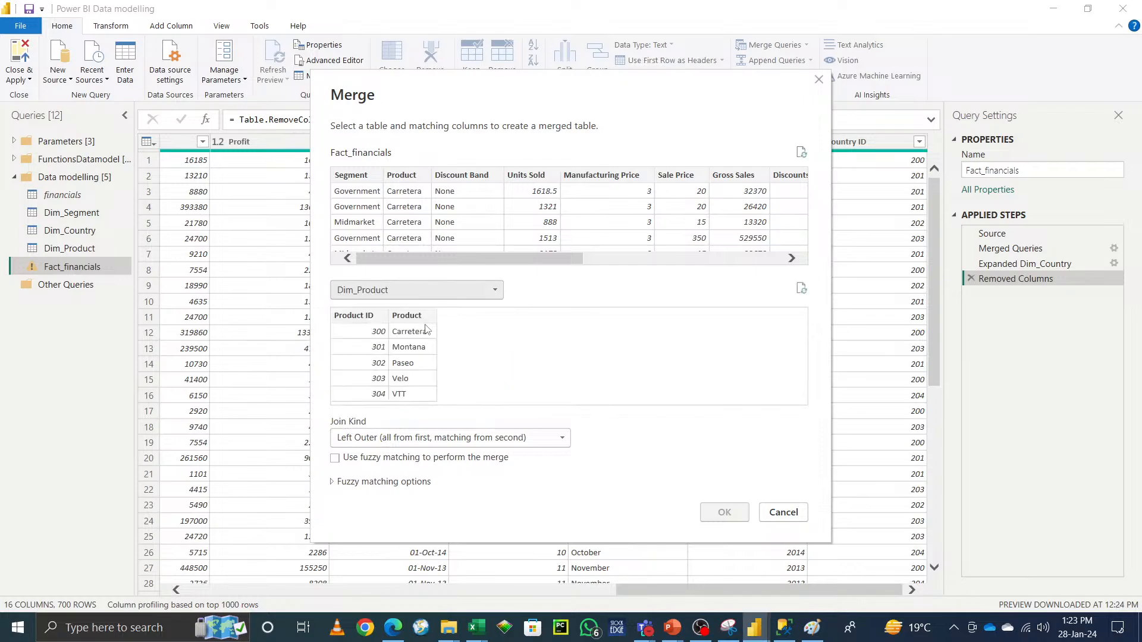
pyautogui.click(409, 315)
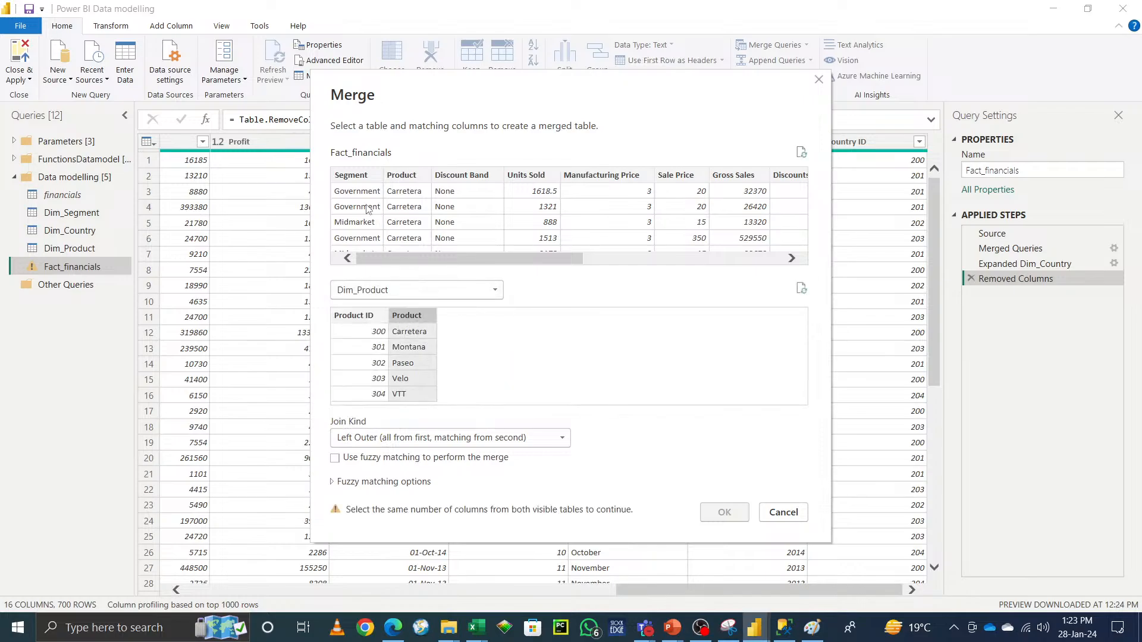
pyautogui.click(393, 176)
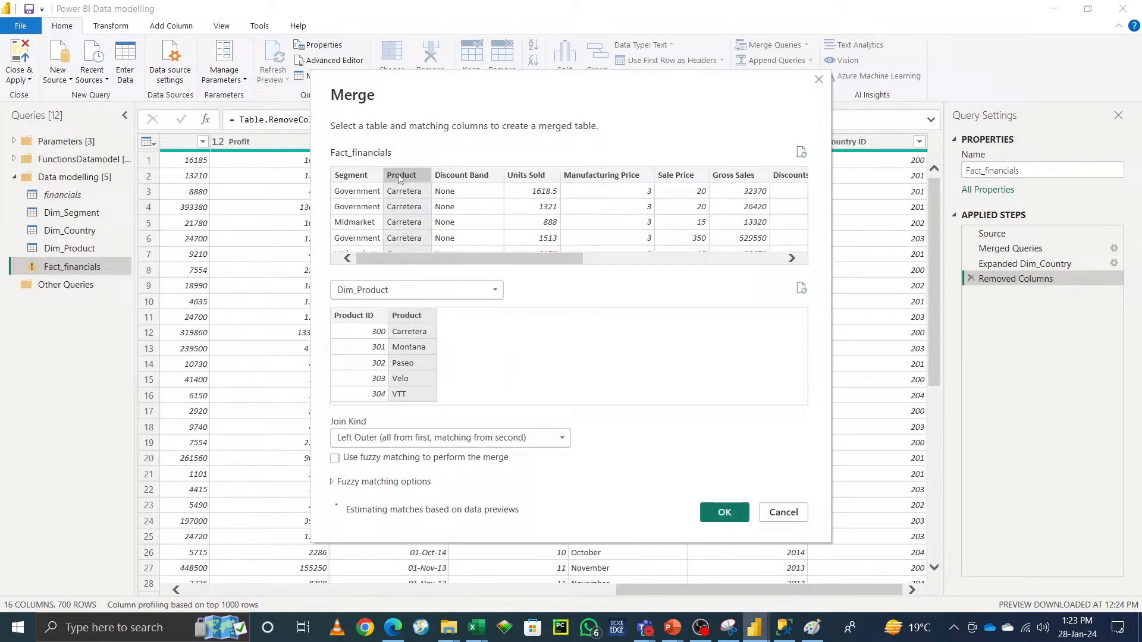
pyautogui.click(724, 513)
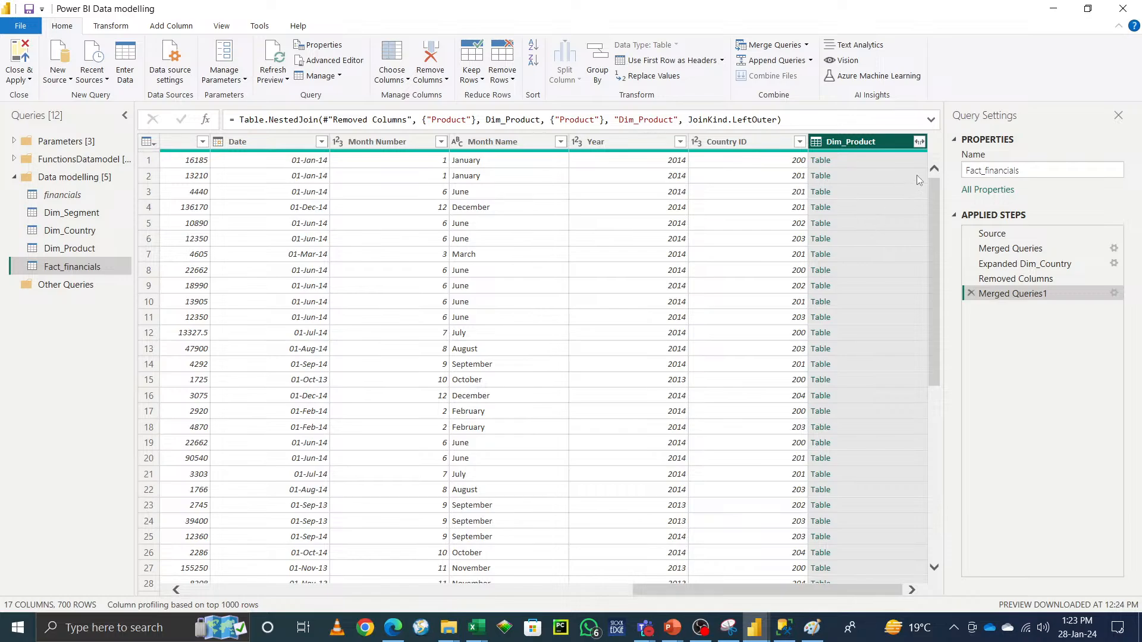
# Step: Expand the Dim_Product column, keeping only Product ID
pyautogui.click(920, 143)
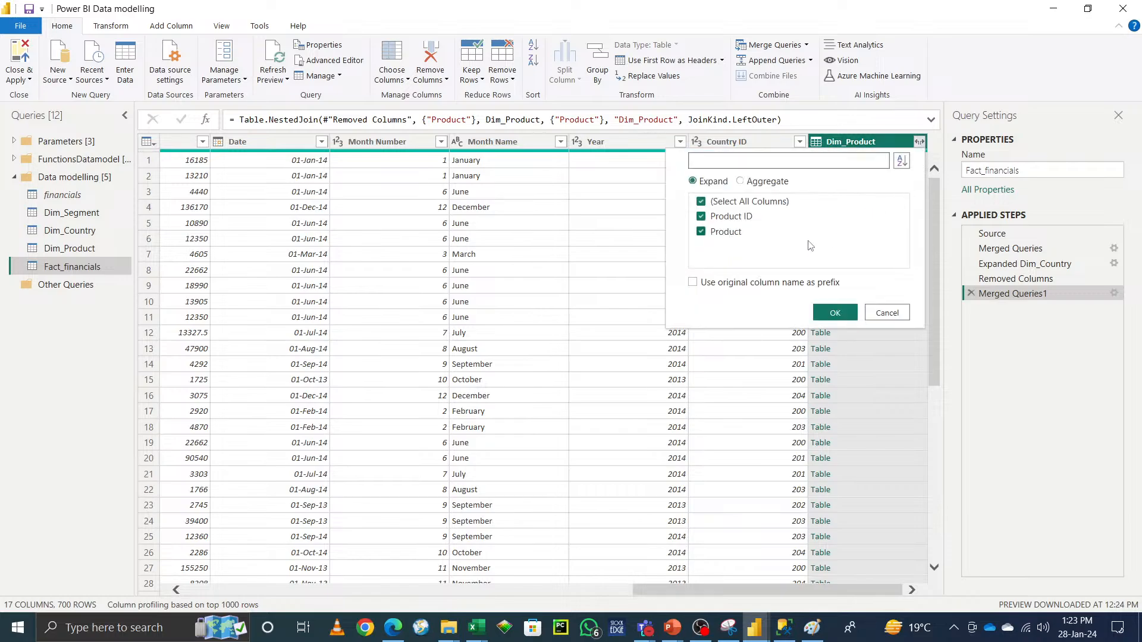
pyautogui.click(702, 233)
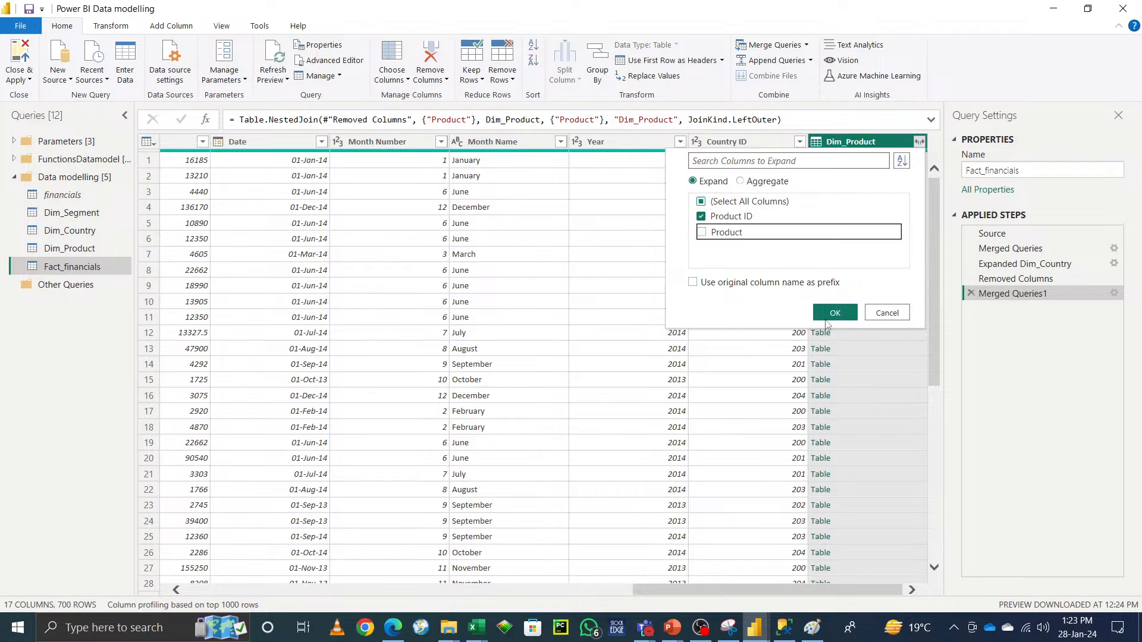
pyautogui.click(693, 284)
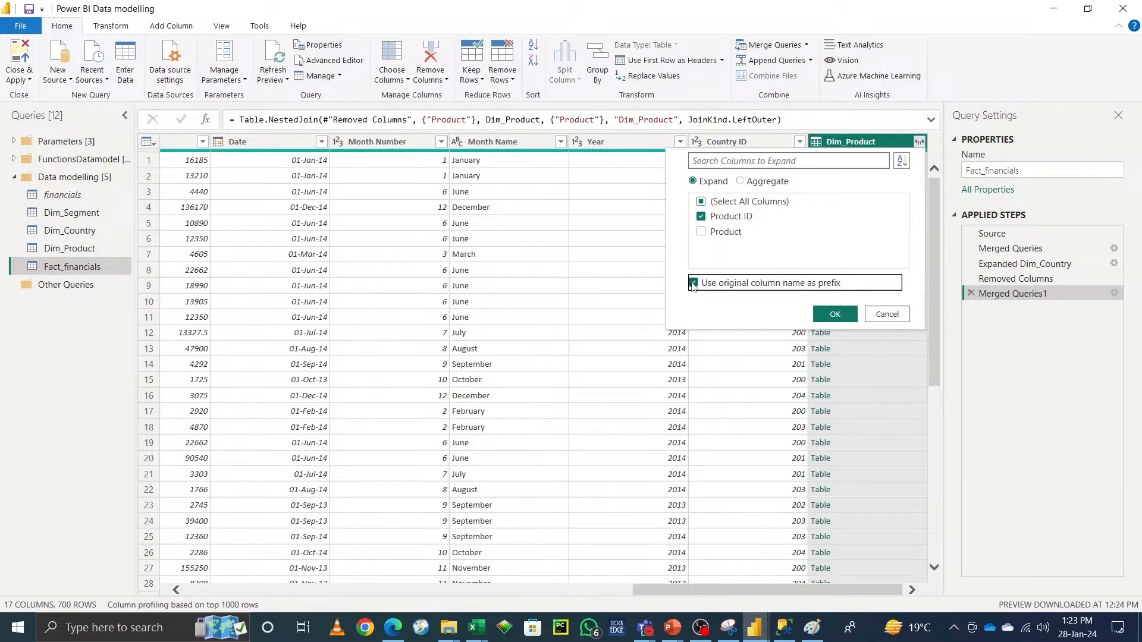
pyautogui.click(843, 316)
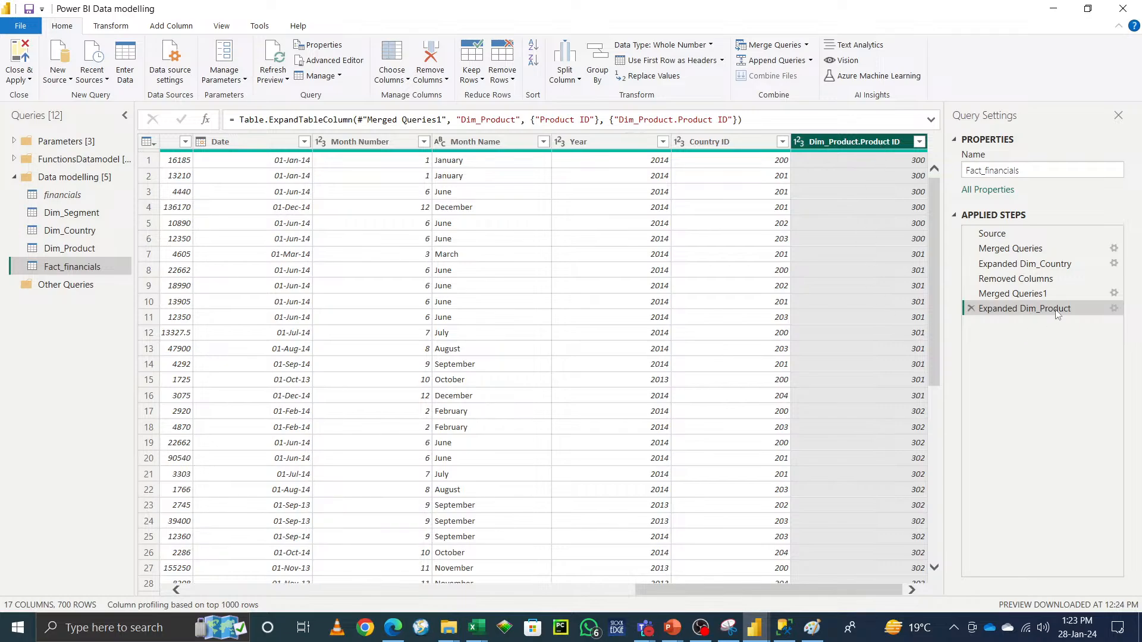
# Step: Edit the Dim_Product expand step to clear the default column name prefix so the column is named Product ID
pyautogui.click(1113, 309)
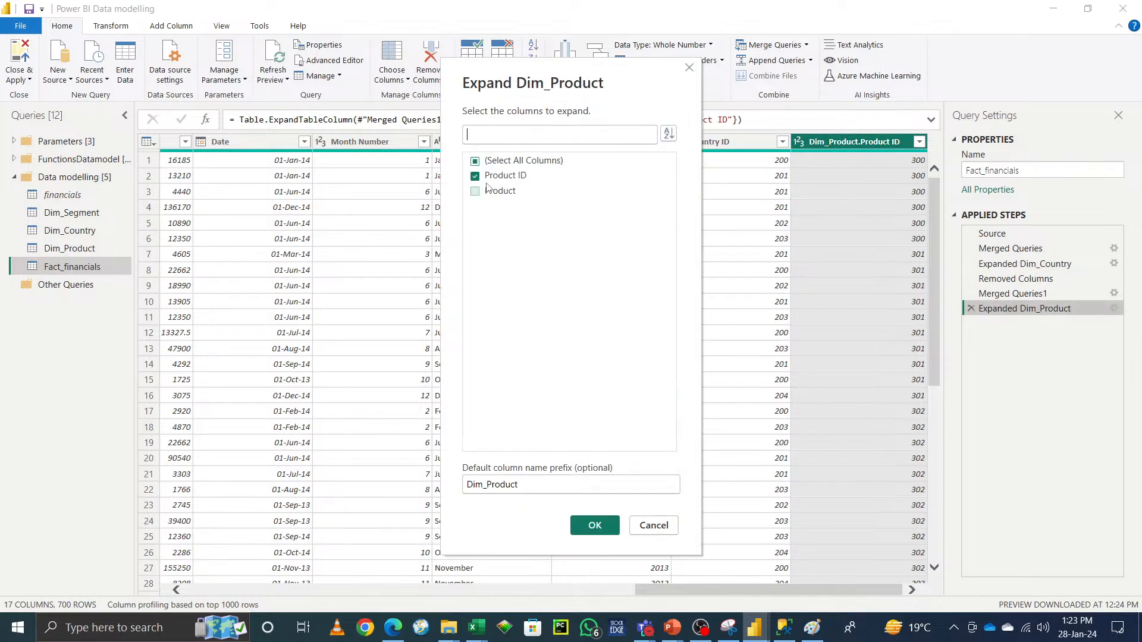
pyautogui.doubleClick(539, 486)
pyautogui.press('BackSpace')
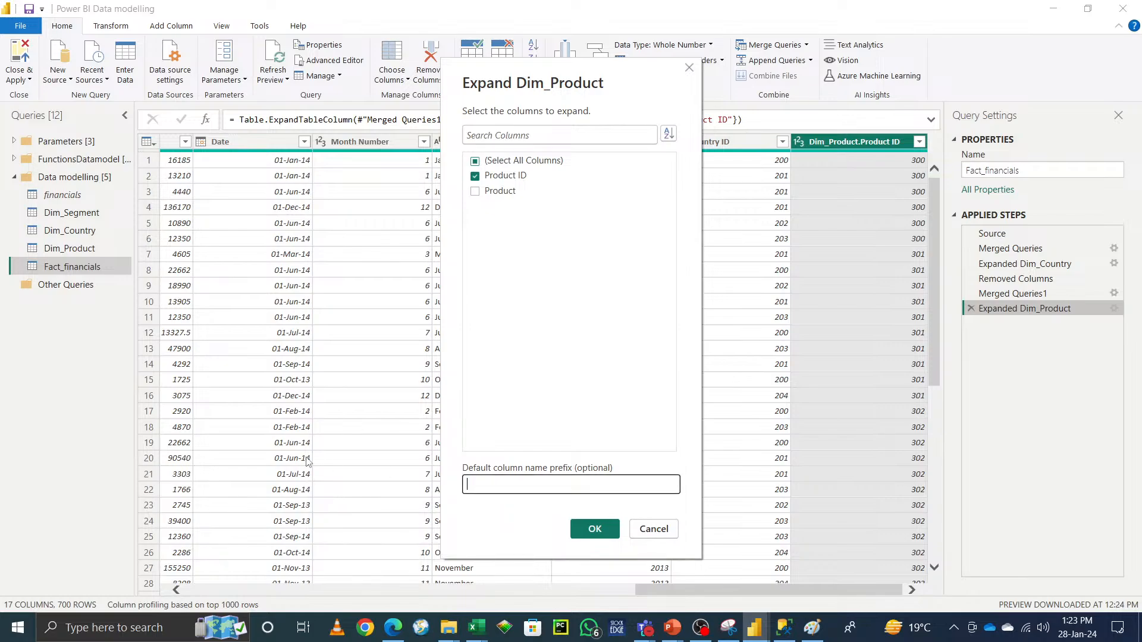
pyautogui.click(593, 531)
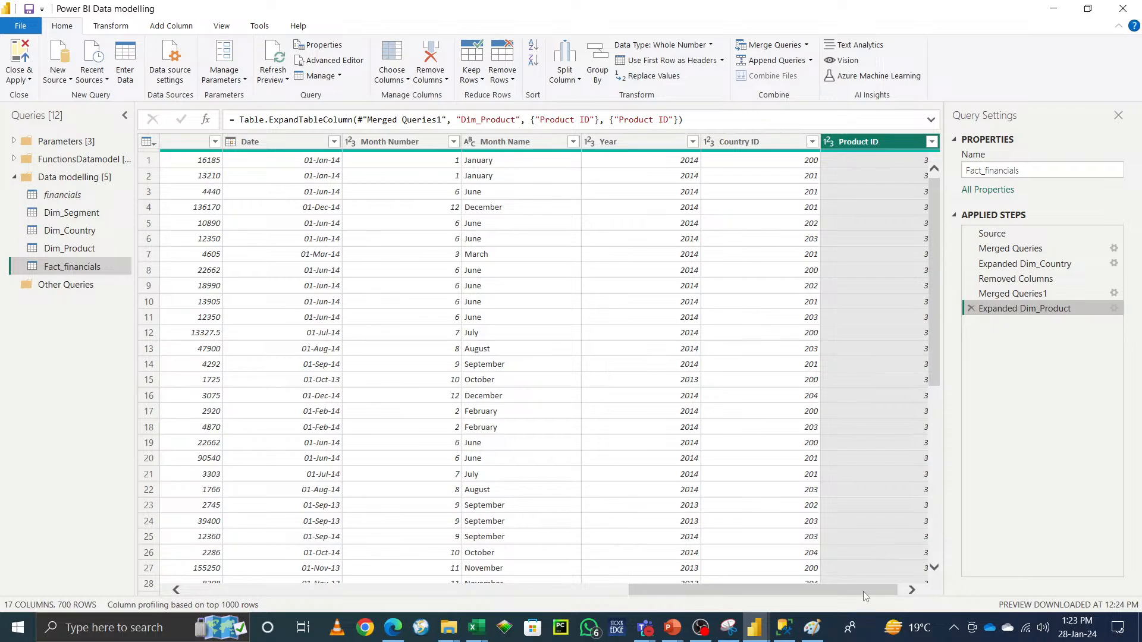
# Step: Remove the original Product text column from Fact_financials
pyautogui.moveTo(864, 594); pyautogui.dragTo(422, 591)
pyautogui.click(321, 142)
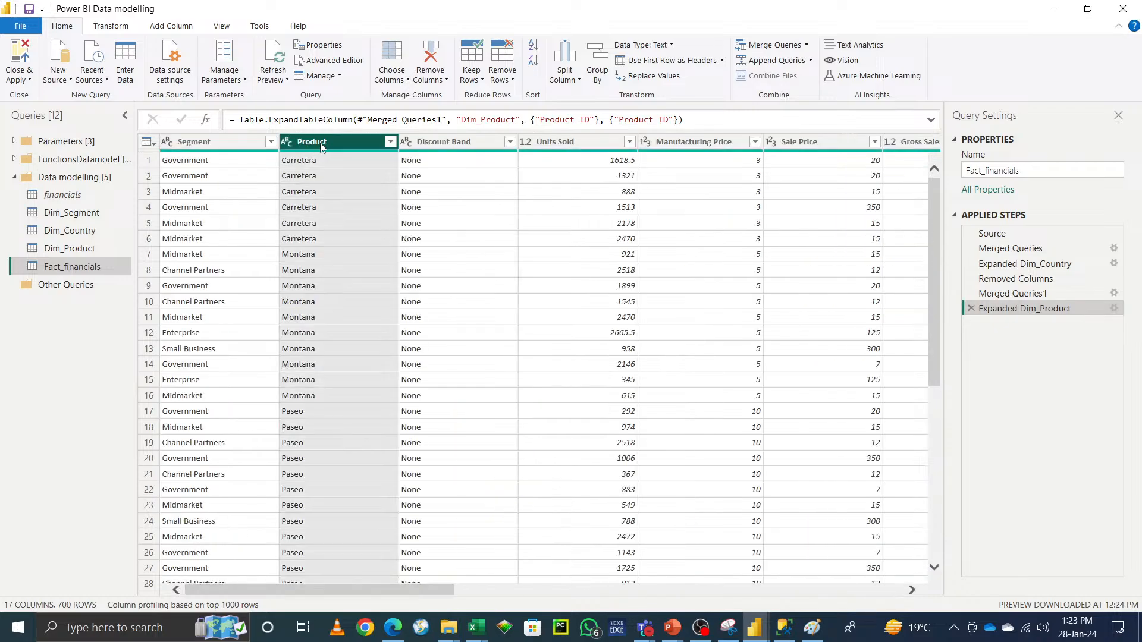
pyautogui.rightClick(321, 146)
pyautogui.click(333, 169)
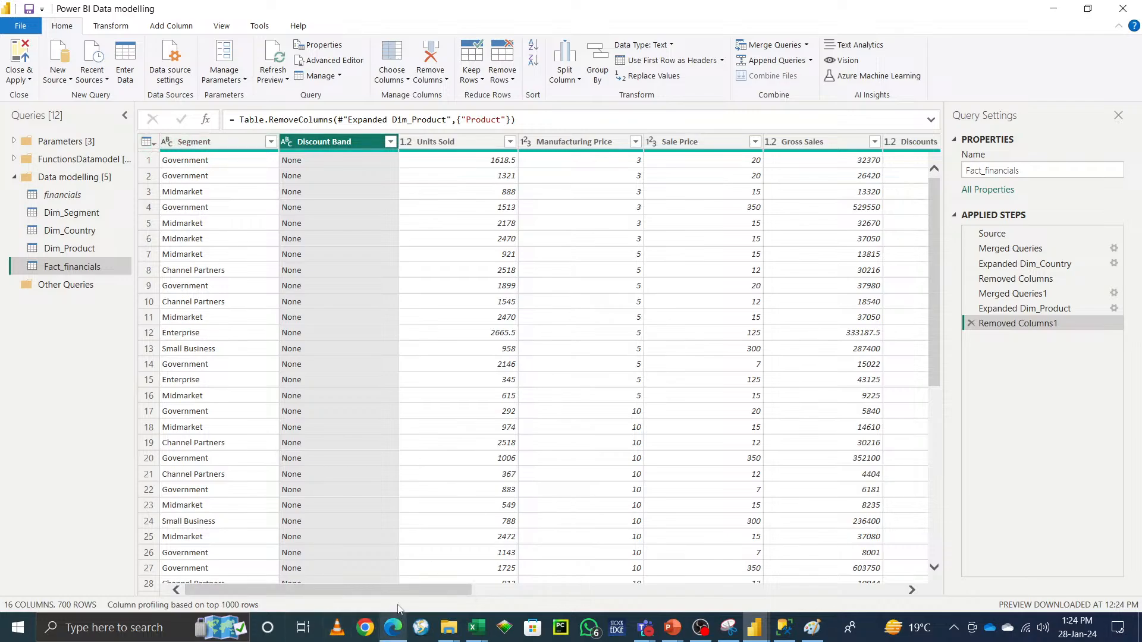
# Step: Merge Fact_financials with Dim_Segment on the Segment columns using a left outer join
pyautogui.moveTo(407, 590); pyautogui.dragTo(925, 589)
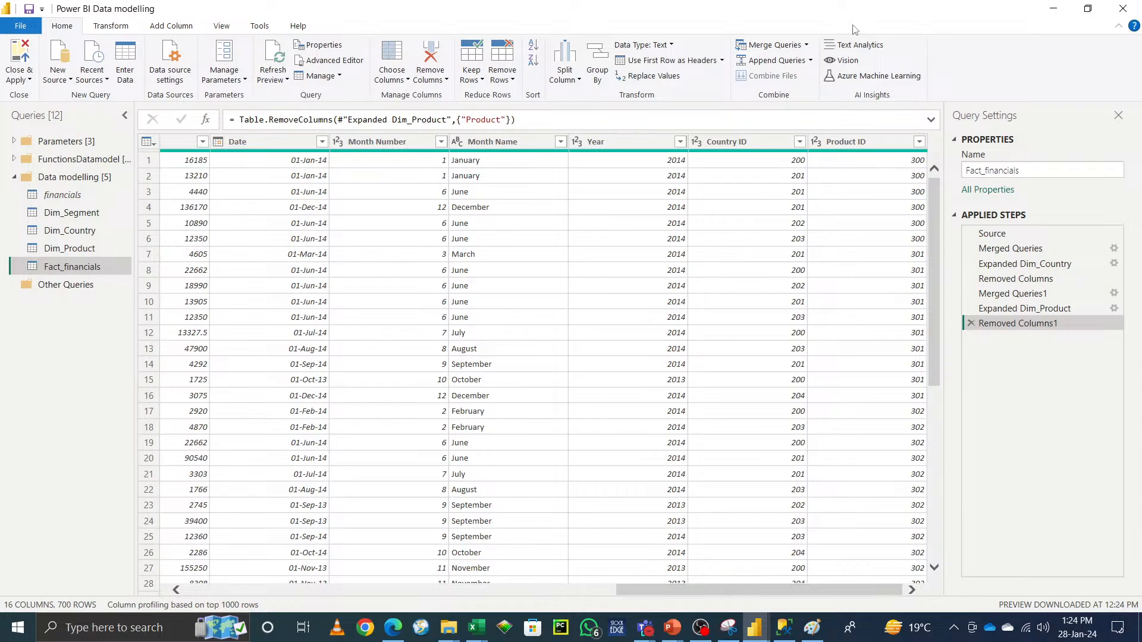
pyautogui.click(806, 45)
pyautogui.click(797, 67)
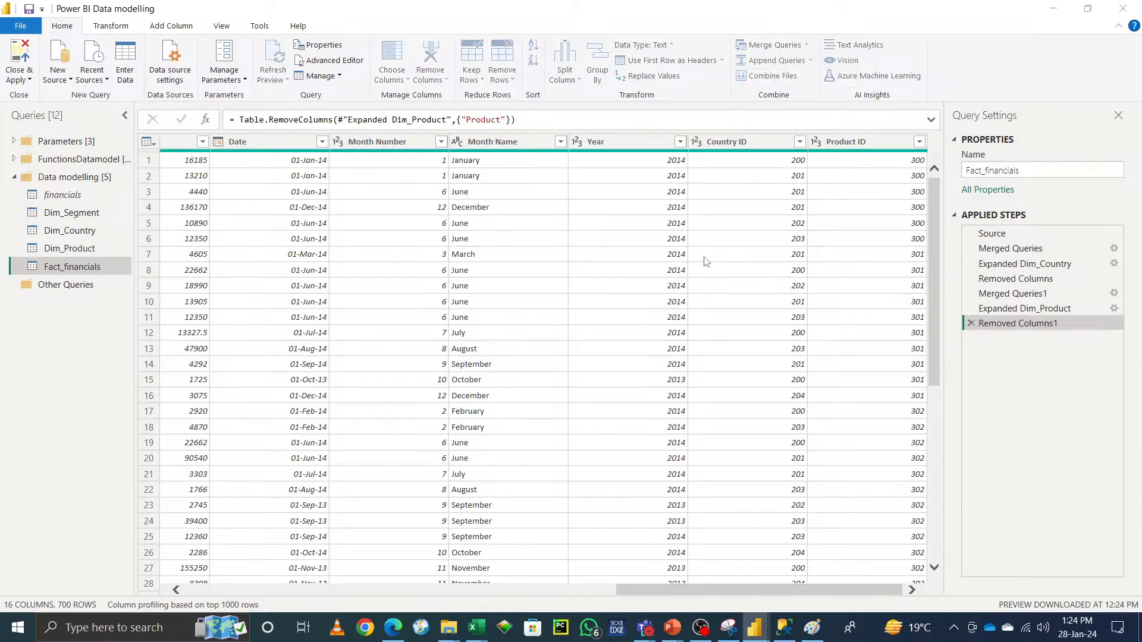
pyautogui.click(433, 290)
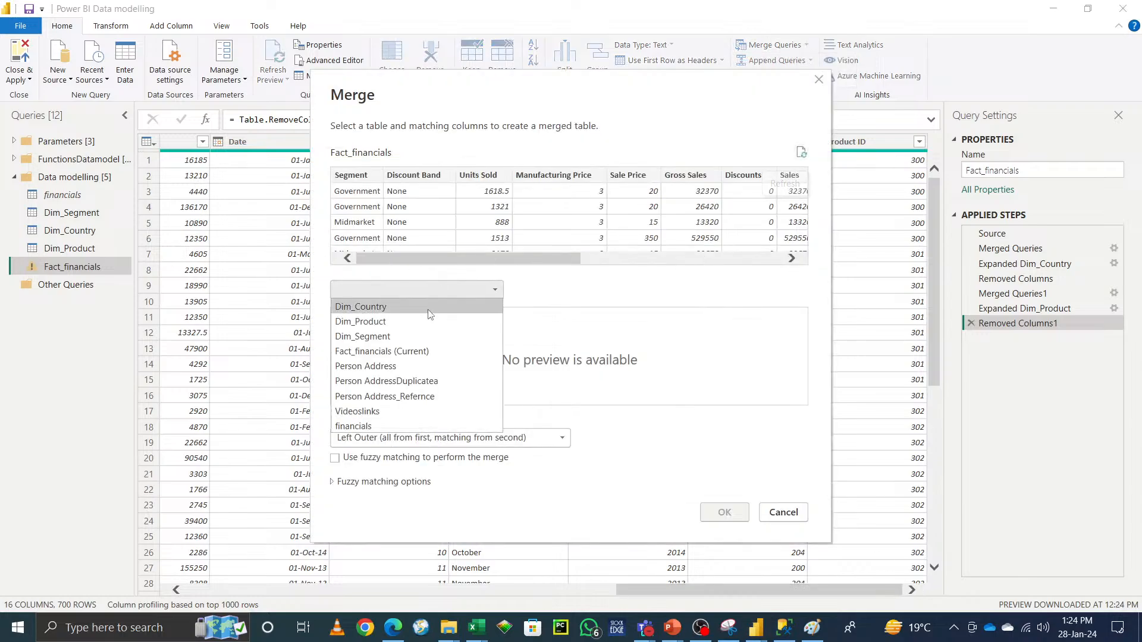
pyautogui.click(416, 339)
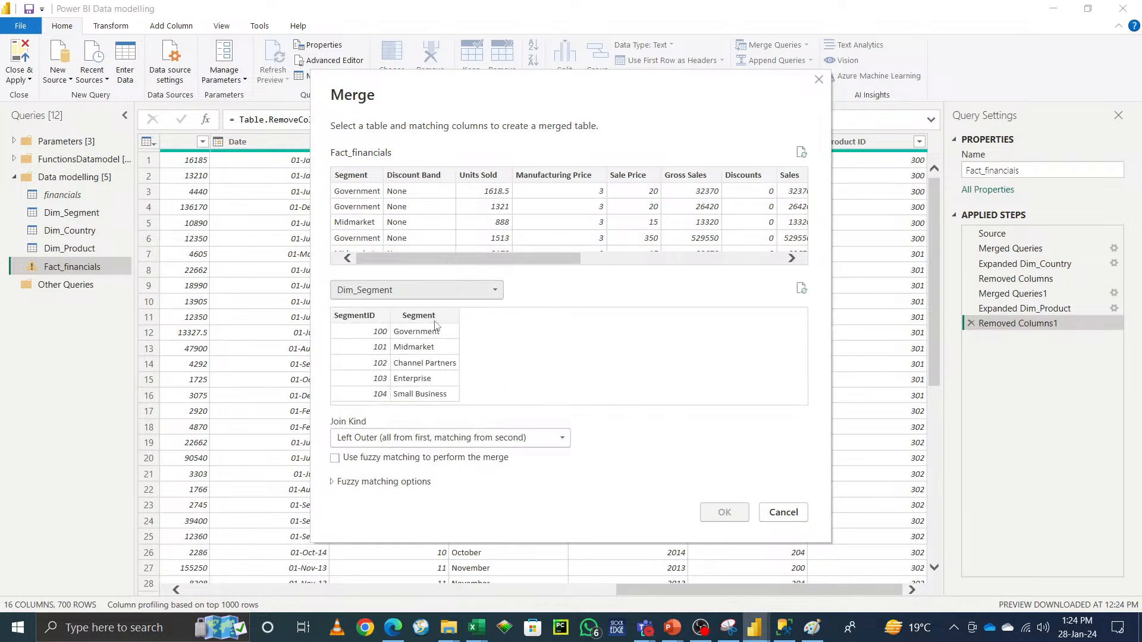
pyautogui.click(429, 317)
pyautogui.click(355, 176)
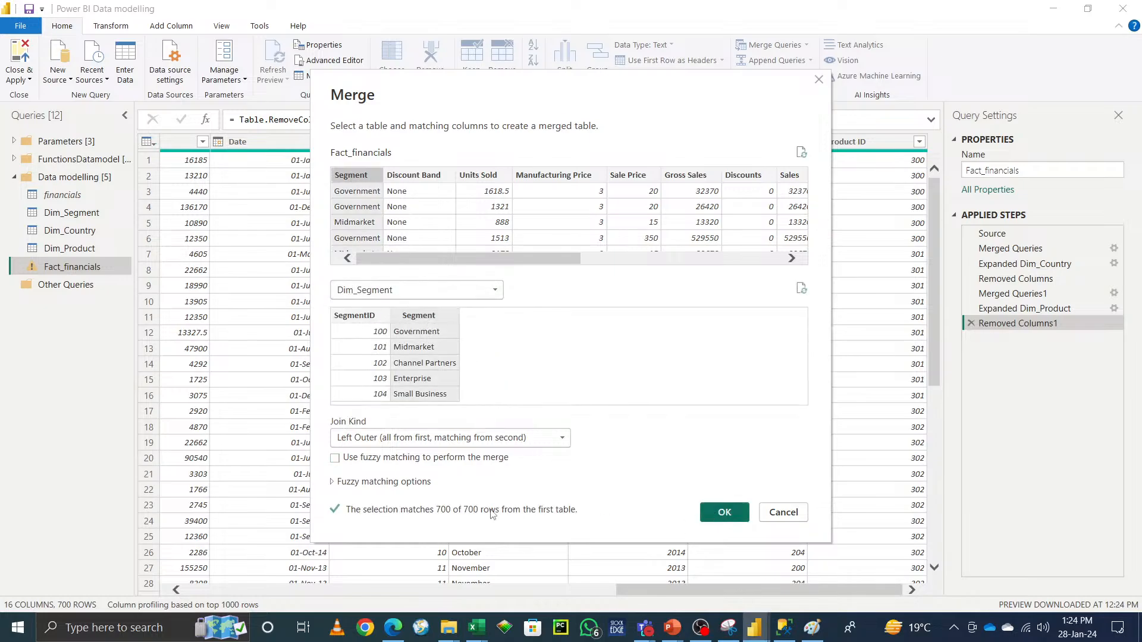
pyautogui.click(731, 512)
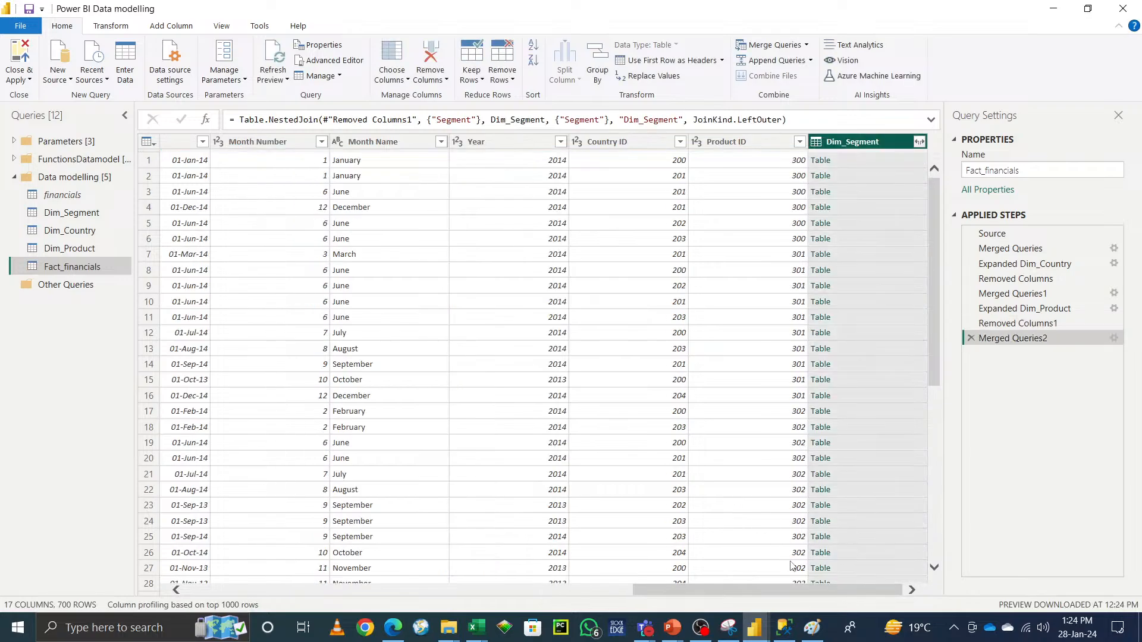
# Step: Expand the Dim_Segment column, keeping only SegmentID without the original column name as prefix
pyautogui.click(919, 142)
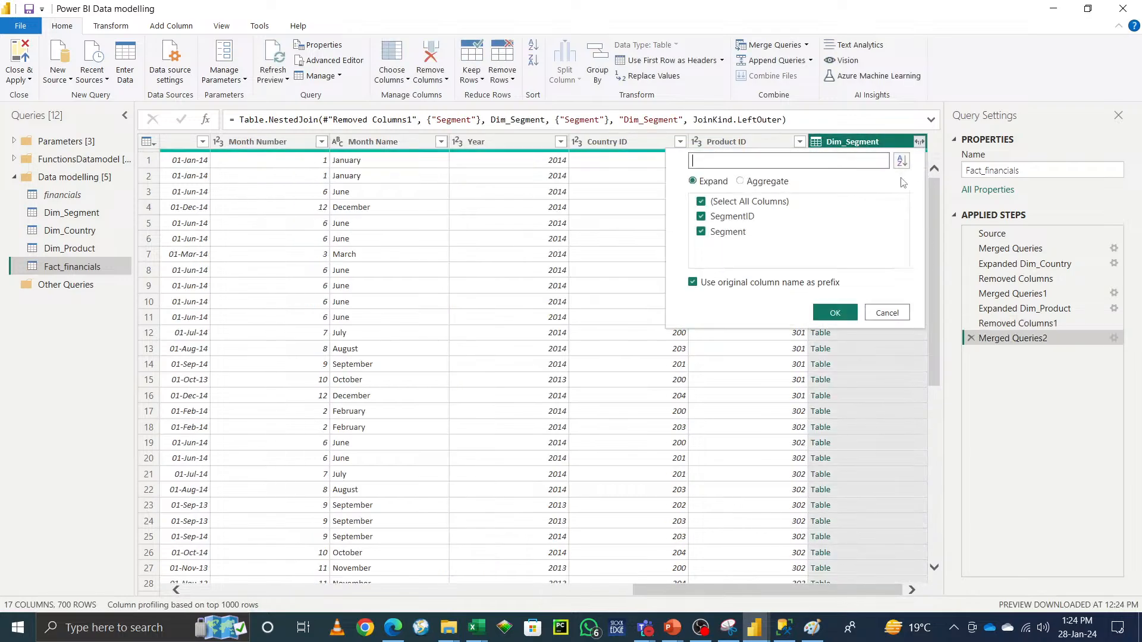
pyautogui.click(694, 283)
pyautogui.click(701, 232)
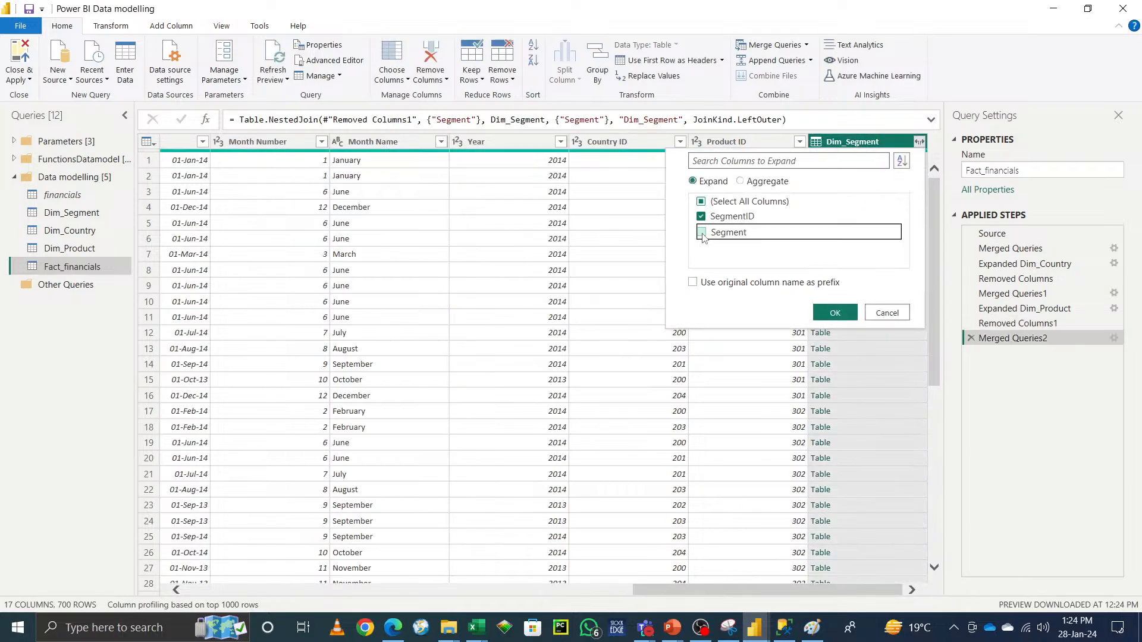
pyautogui.click(835, 313)
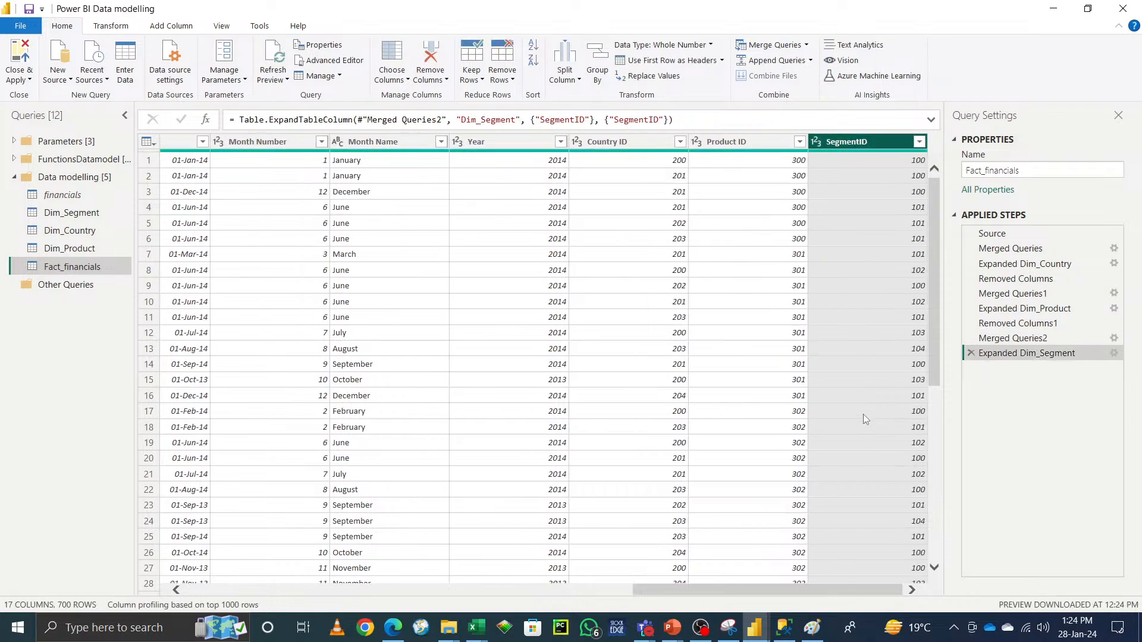
# Step: Remove the original Segment text column from Fact_financials
pyautogui.moveTo(828, 592); pyautogui.dragTo(196, 586)
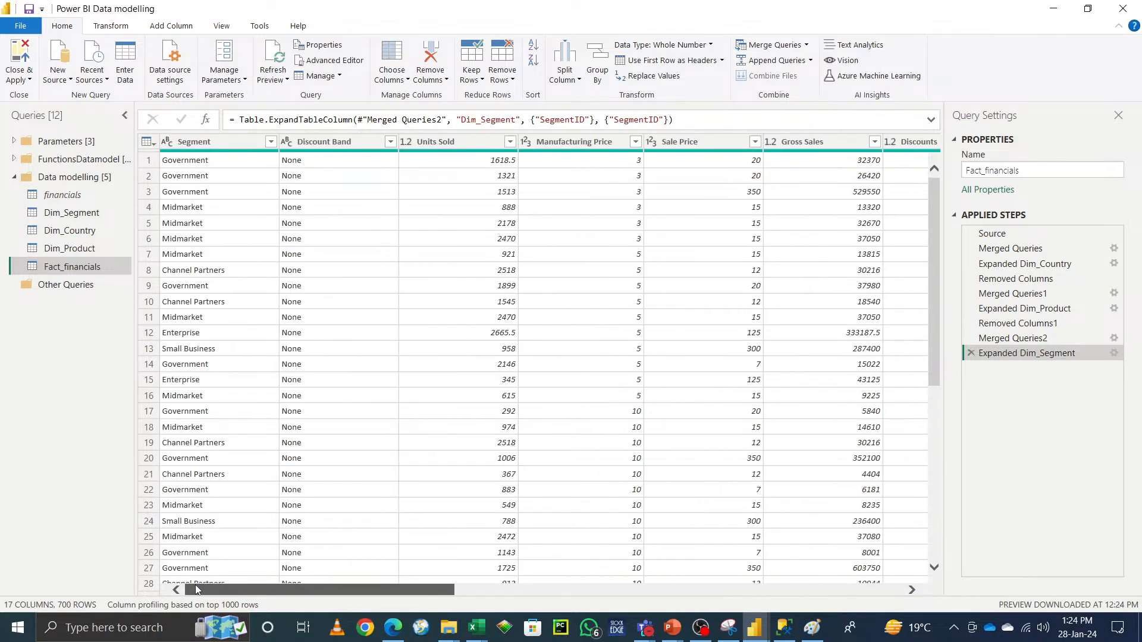
pyautogui.click(215, 146)
pyautogui.rightClick(214, 146)
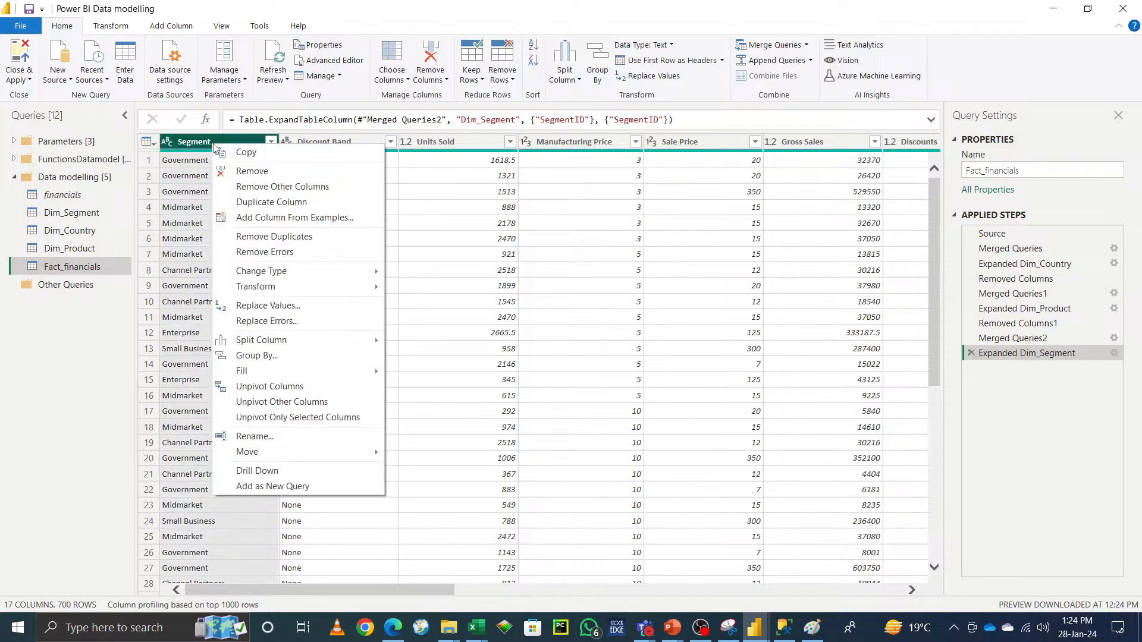
pyautogui.click(245, 173)
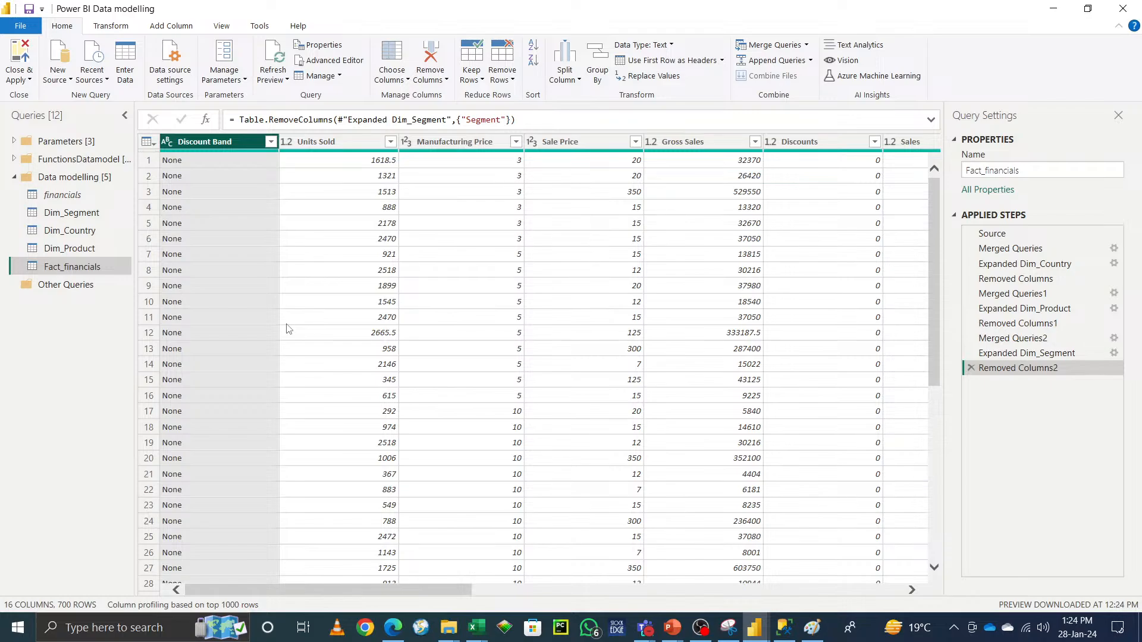
# Step: Delete the Removed Columns2 and Expanded Dim_Segment applied steps of Fact_financials
pyautogui.click(971, 367)
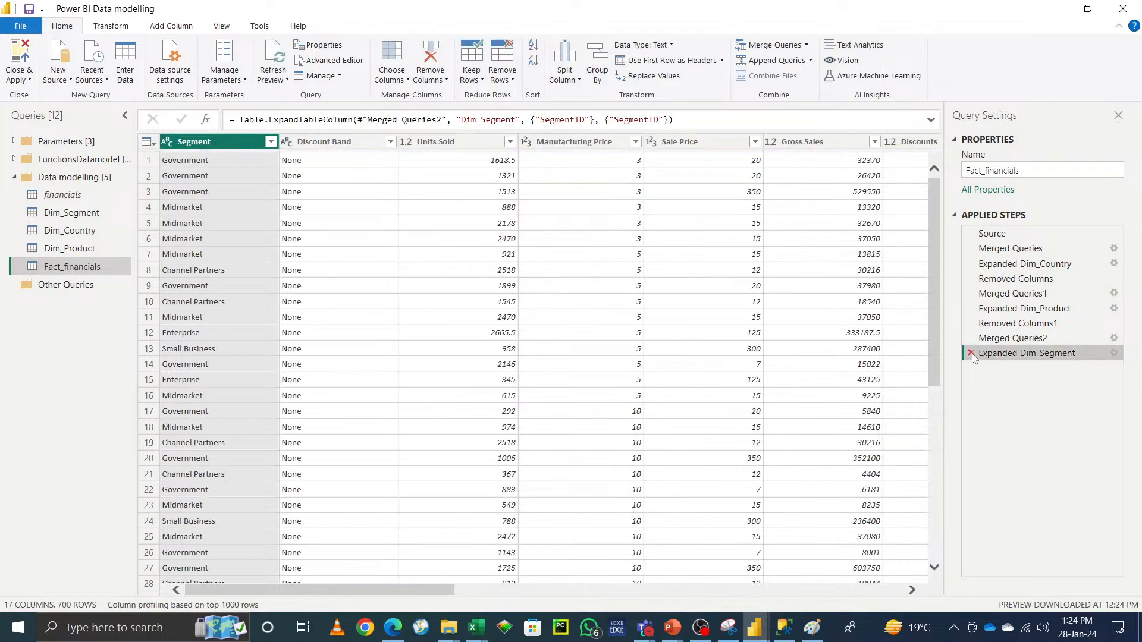
pyautogui.click(970, 353)
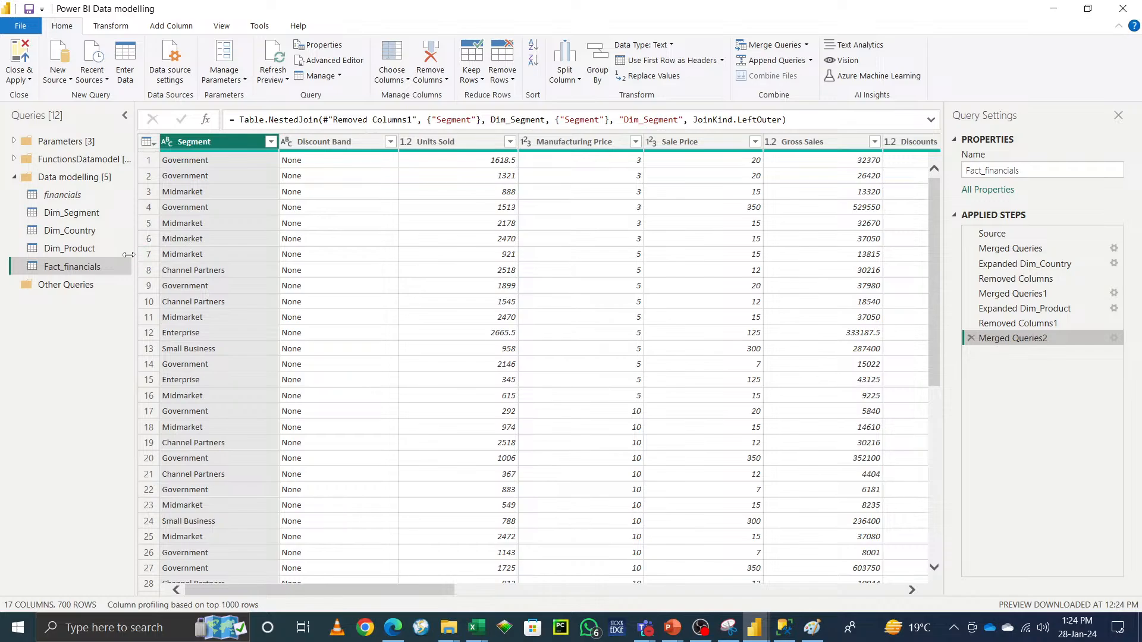
# Step: Examine the Dim_Segment query and the AdventureWorksDW2019 table columns in SQL Server Management Studio
pyautogui.click(72, 212)
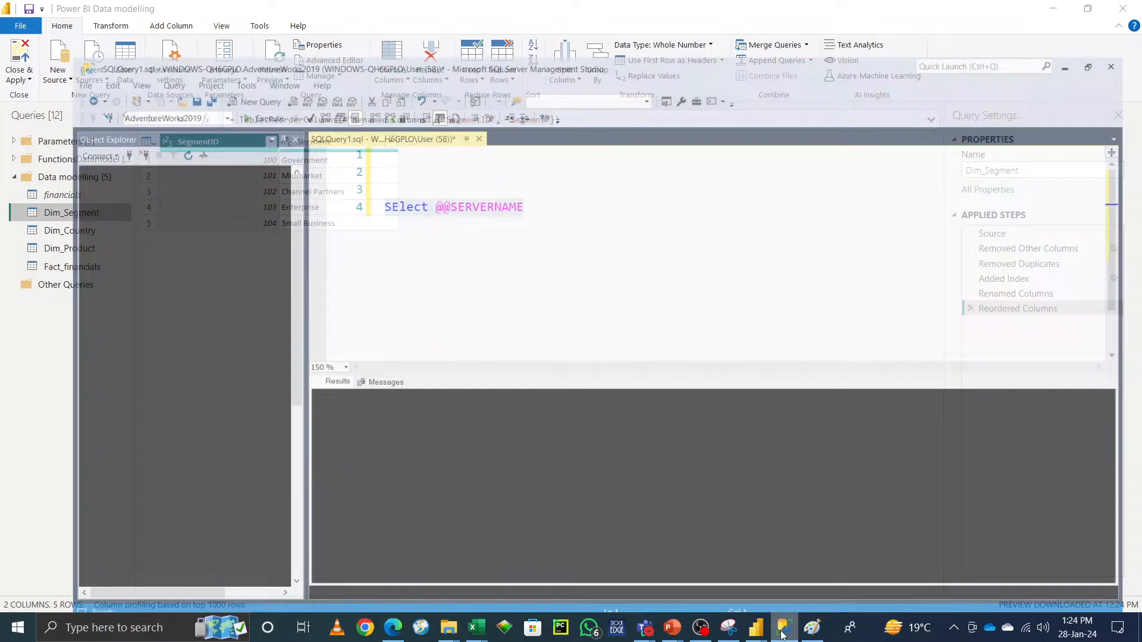
pyautogui.click(784, 627)
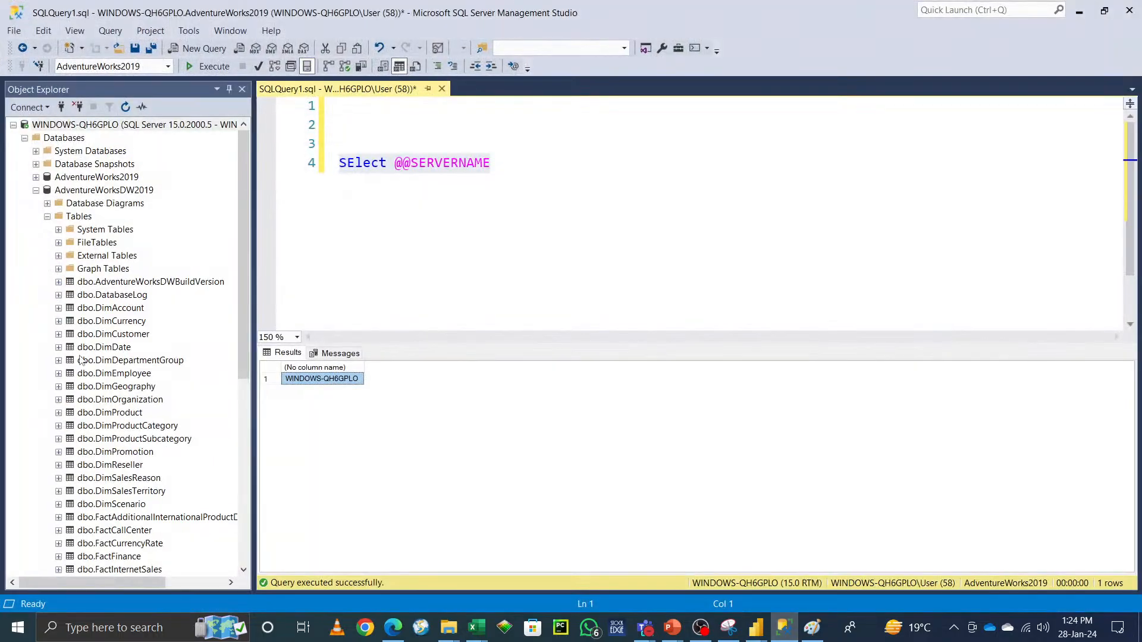
pyautogui.click(59, 308)
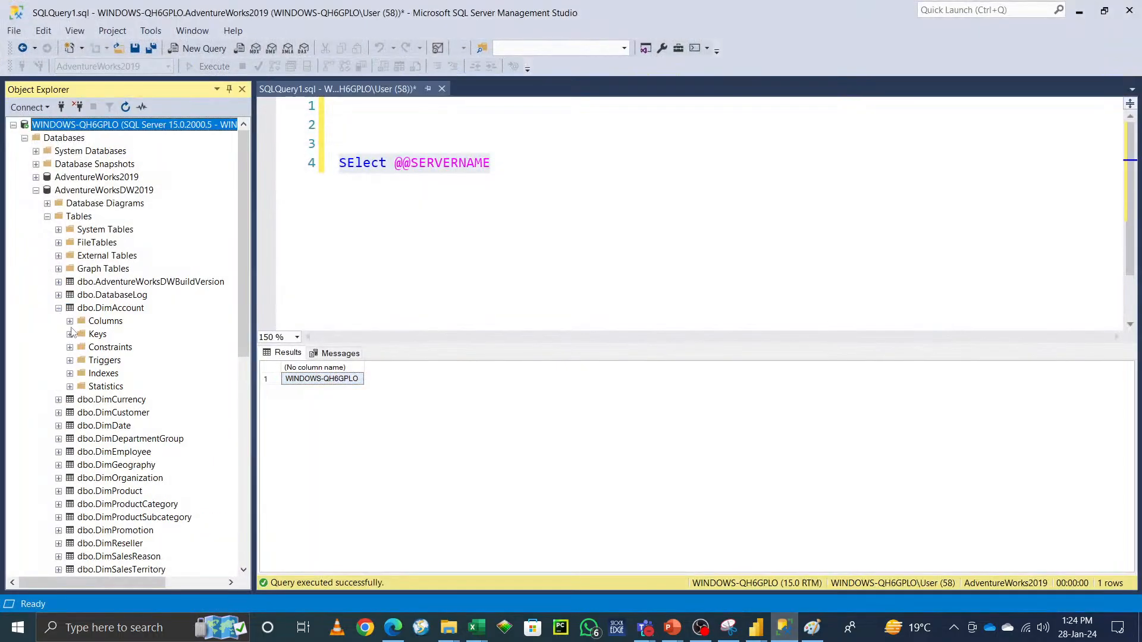
pyautogui.click(69, 321)
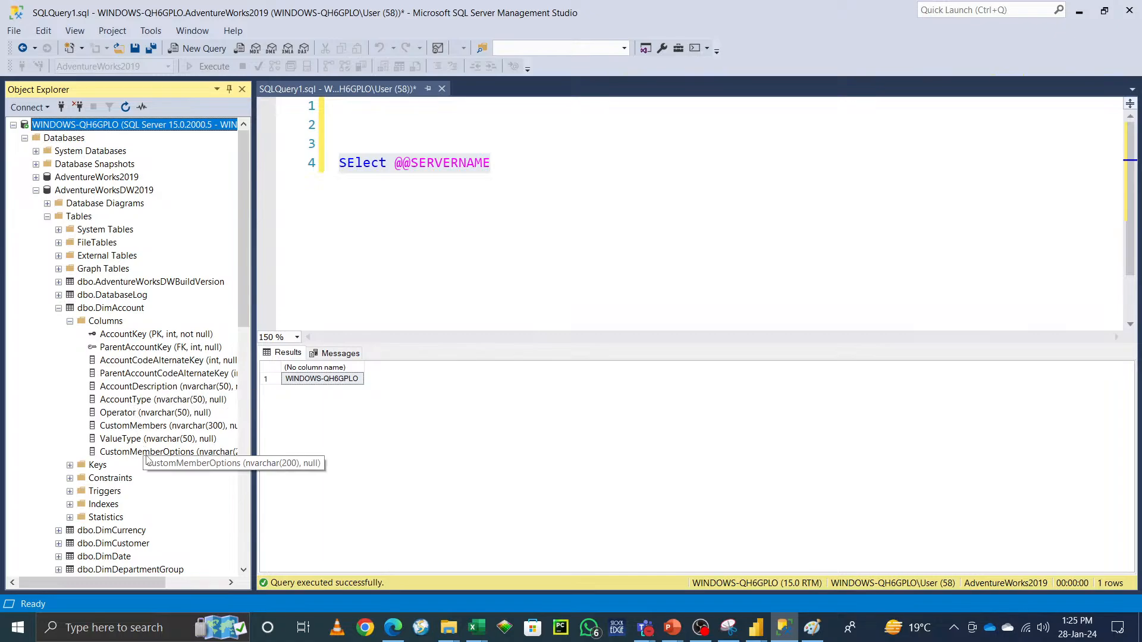
pyautogui.scroll(-13, 147, 459)
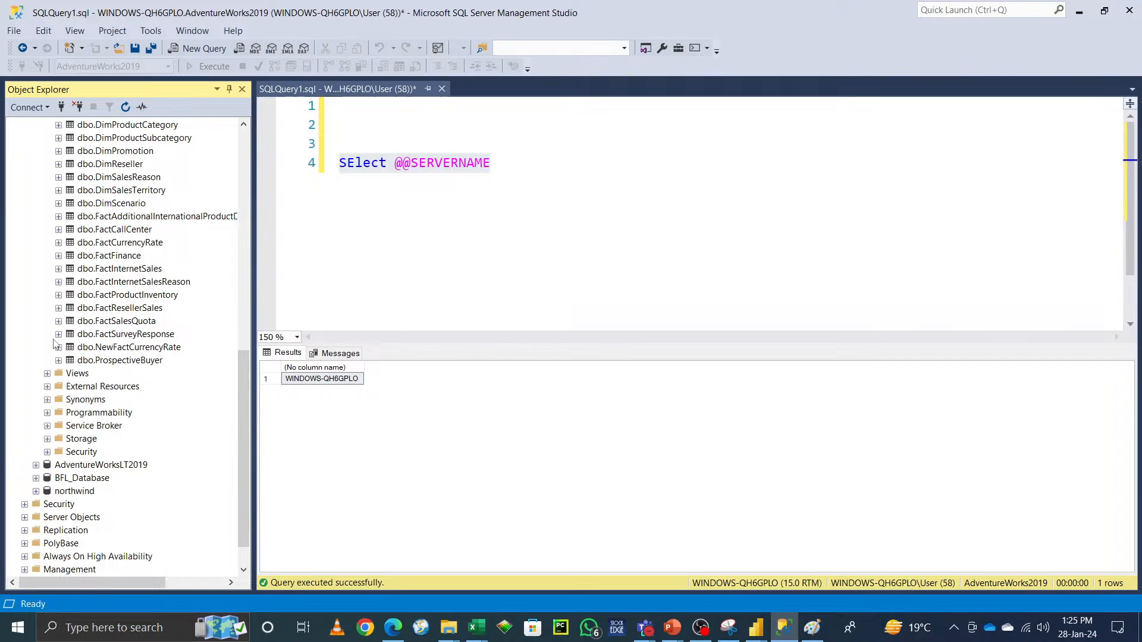
pyautogui.click(59, 334)
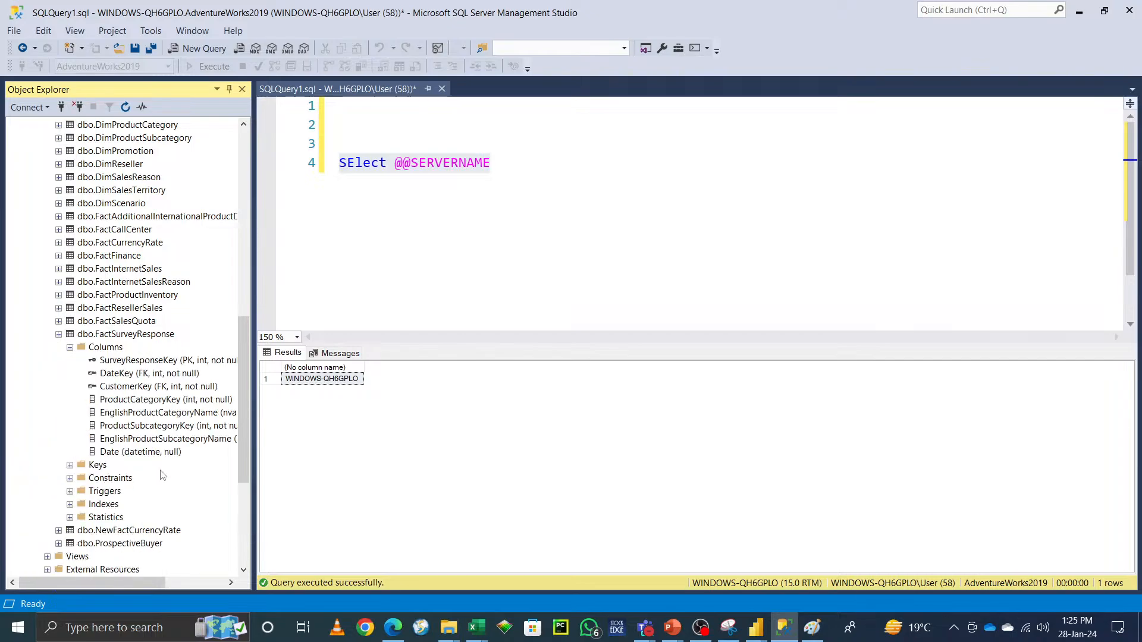
pyautogui.scroll(12, 163, 475)
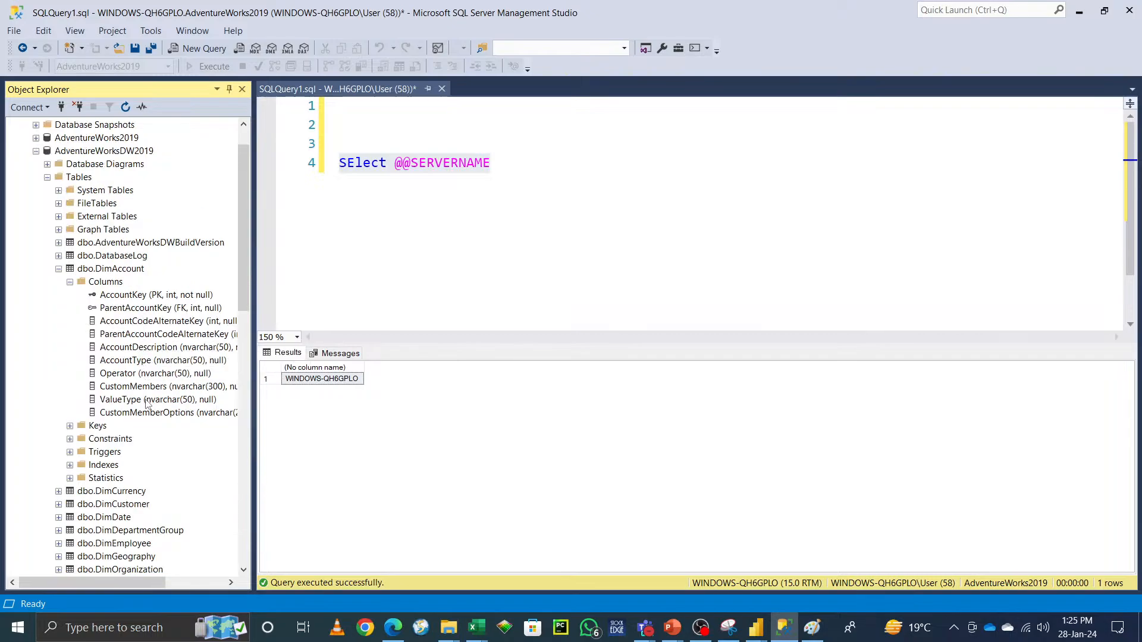
pyautogui.click(1080, 19)
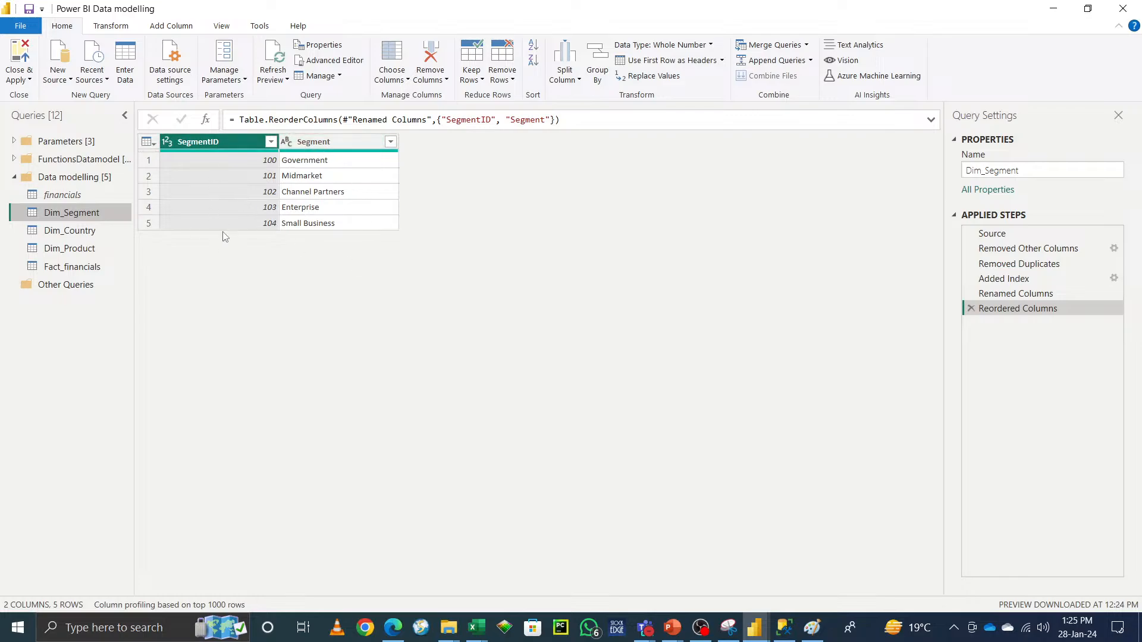
# Step: Merge Fact_financials with Dim_Segment on the Segment columns once more, then delete that extra merge step
pyautogui.click(69, 267)
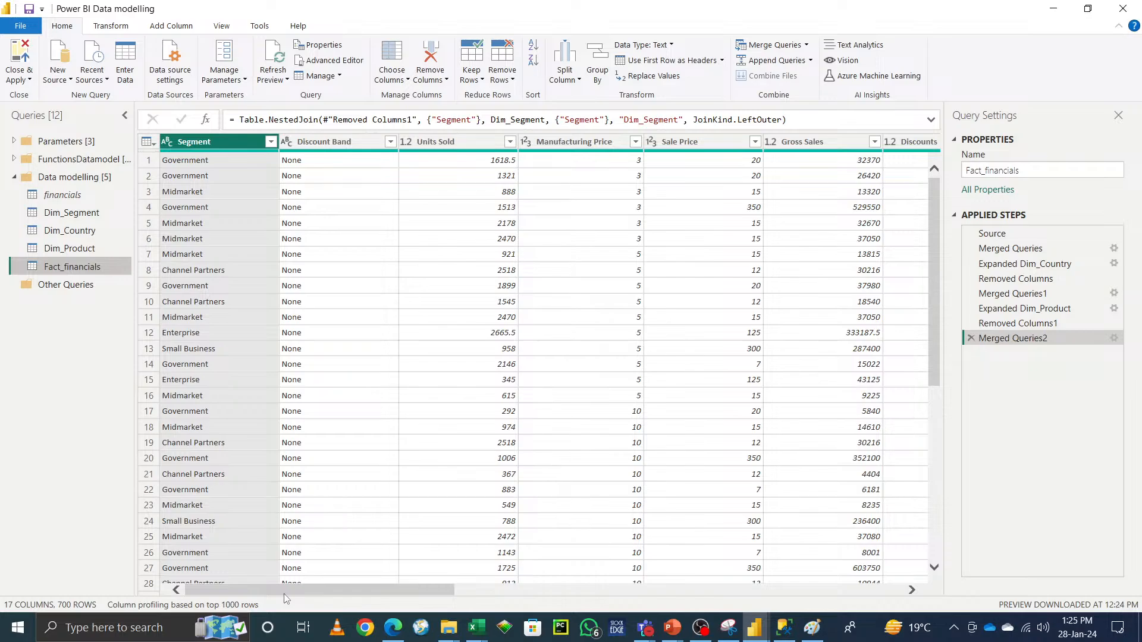
pyautogui.click(807, 45)
pyautogui.click(799, 61)
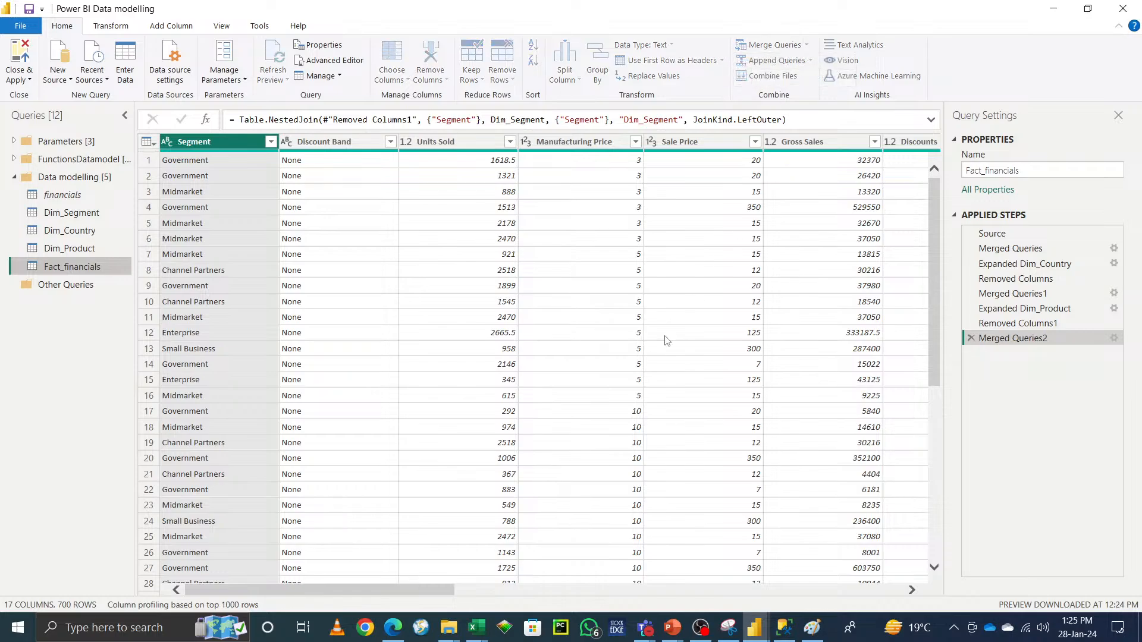
pyautogui.click(493, 290)
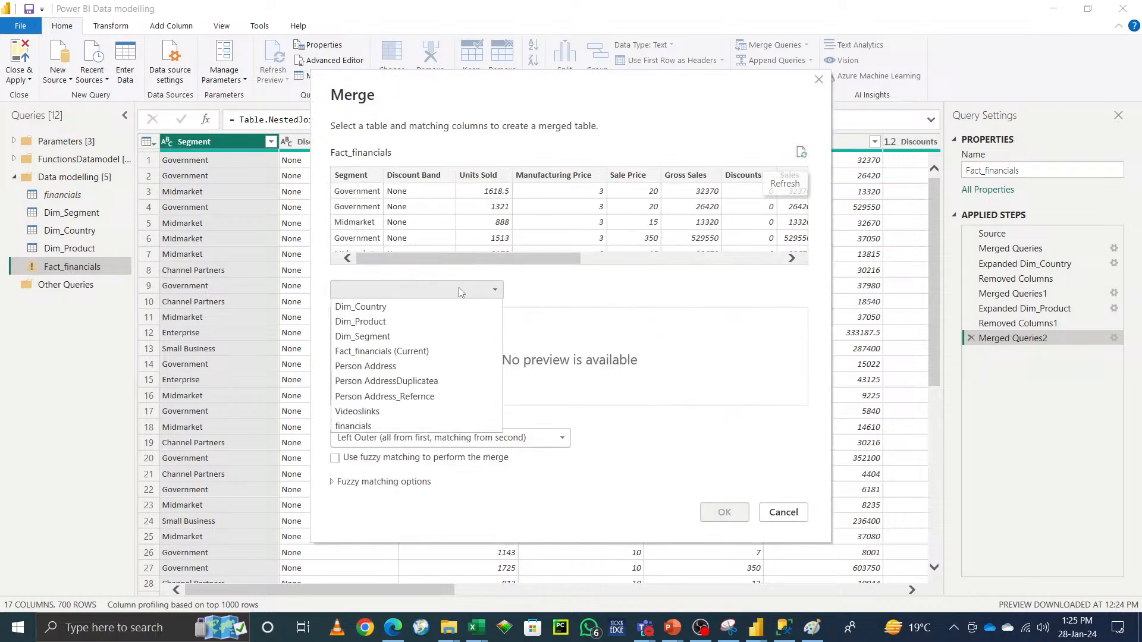
pyautogui.click(405, 333)
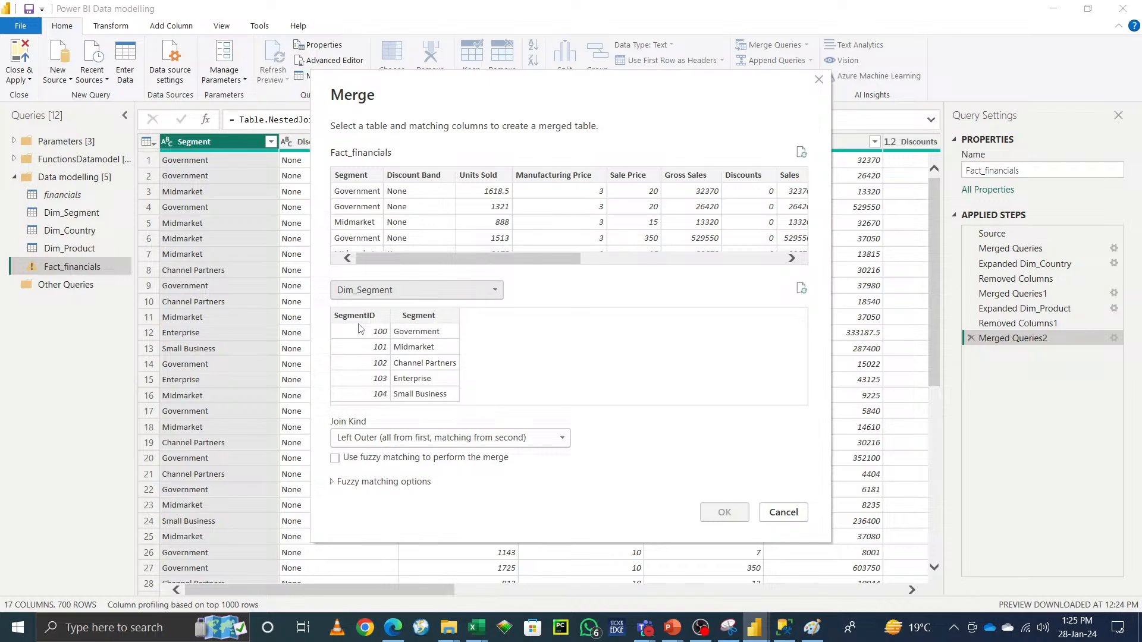
pyautogui.click(422, 316)
pyautogui.click(353, 175)
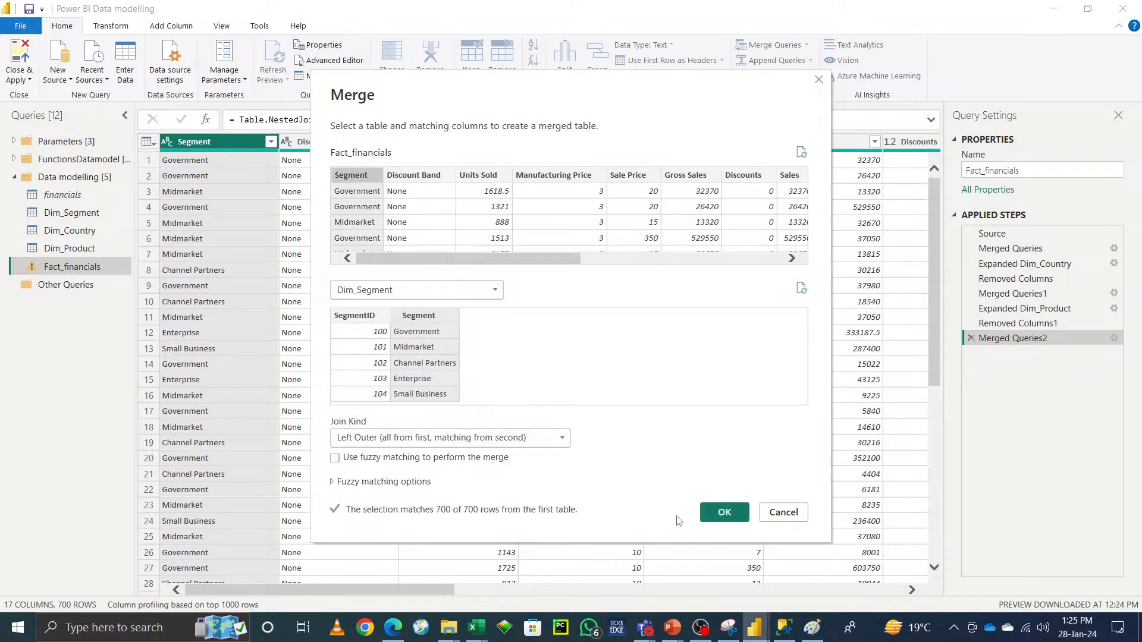
pyautogui.click(720, 515)
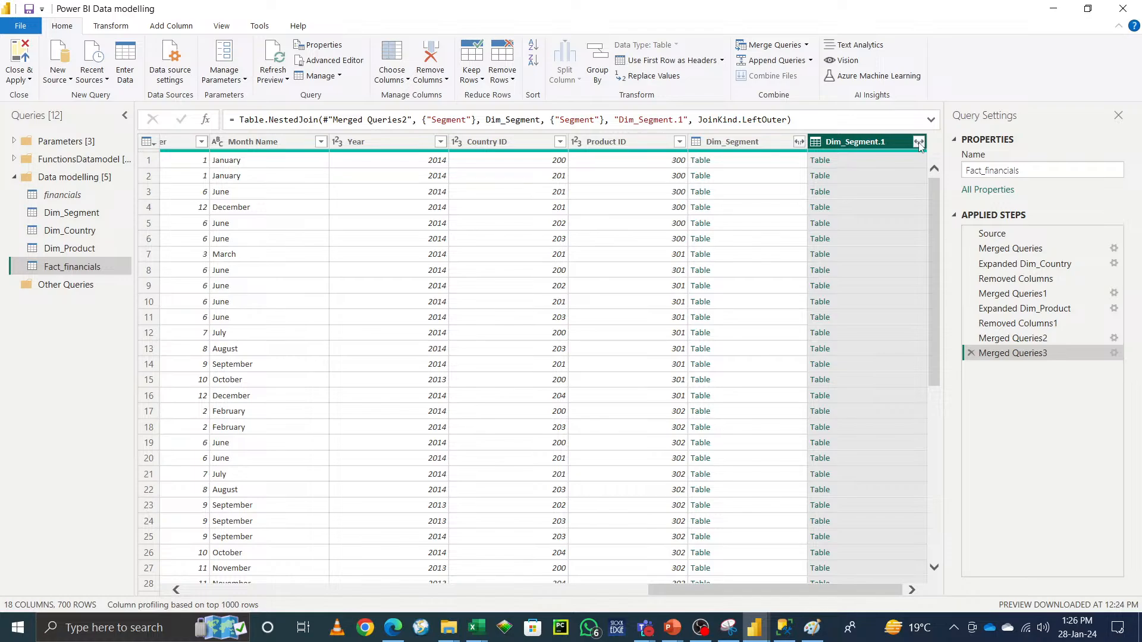
pyautogui.click(806, 45)
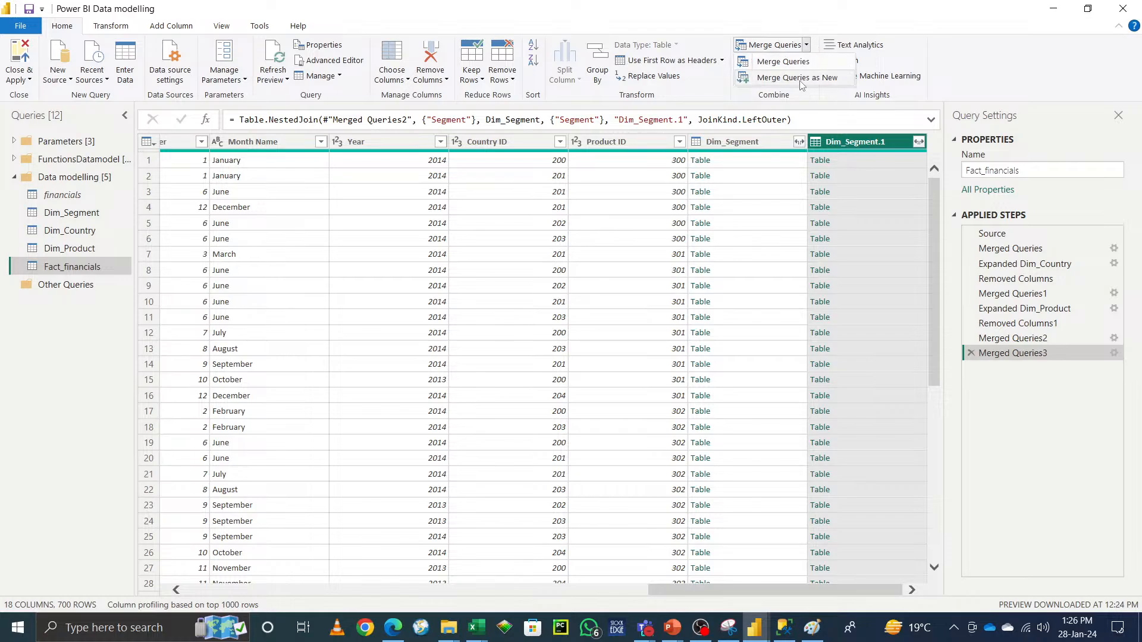
pyautogui.click(800, 80)
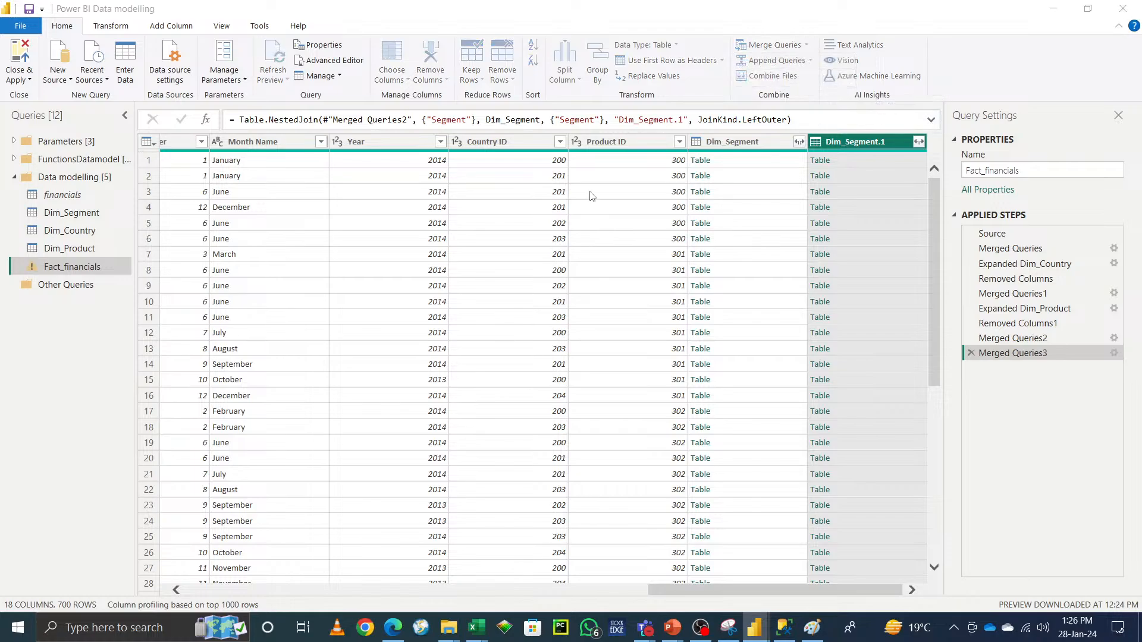
pyautogui.click(782, 514)
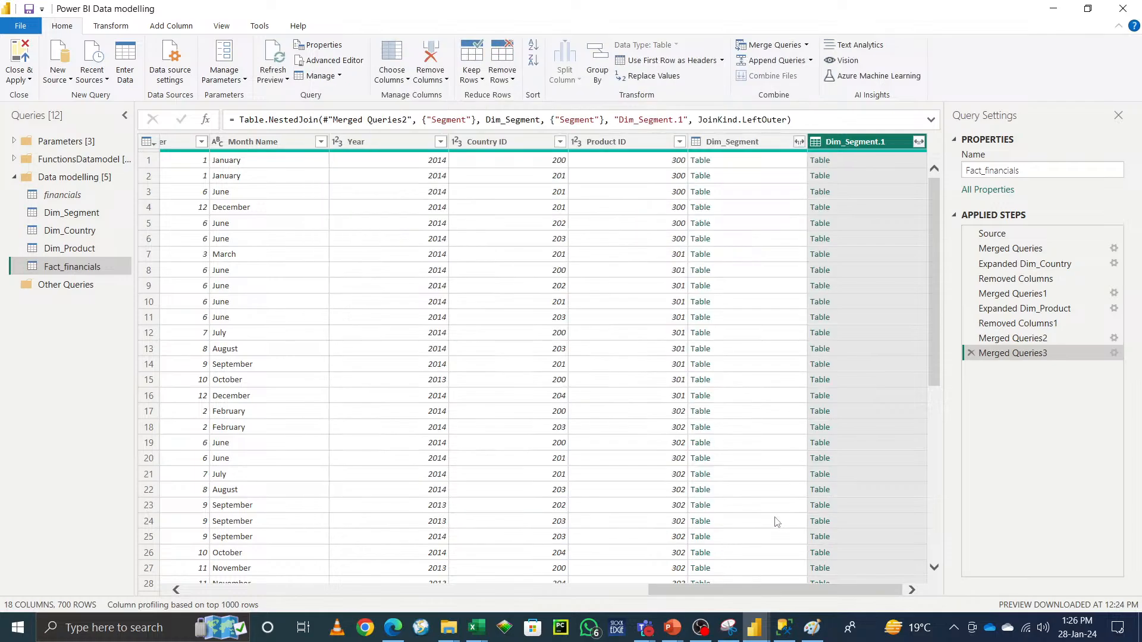
pyautogui.click(971, 353)
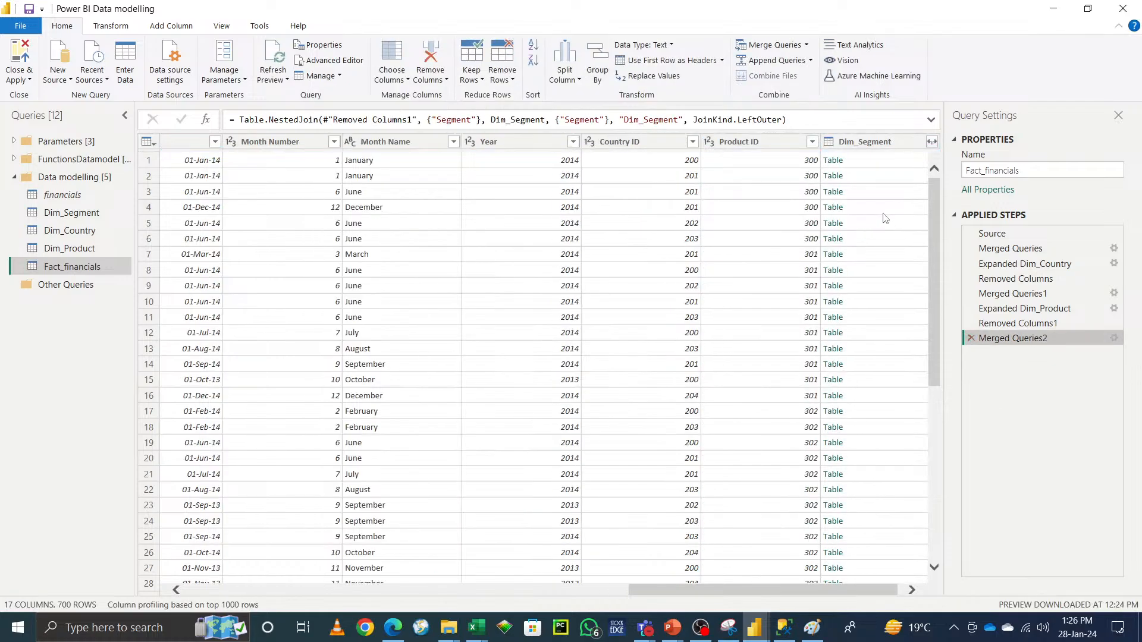
# Step: Expand the Dim_Segment column again, keeping only SegmentID without the original column name as prefix
pyautogui.click(932, 145)
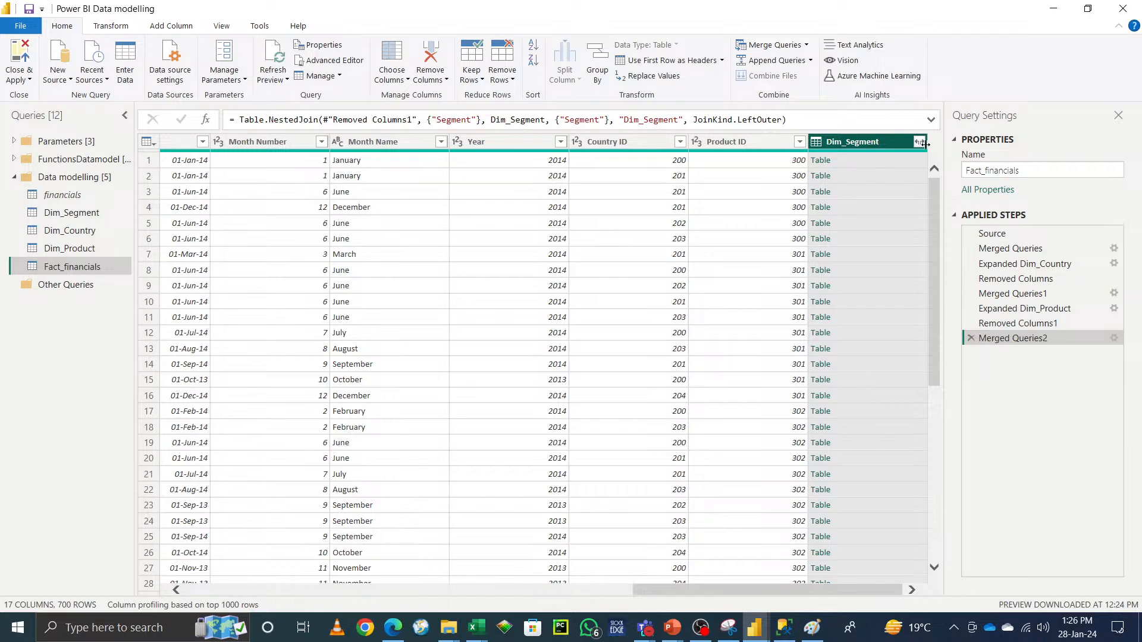
pyautogui.click(919, 142)
pyautogui.click(718, 233)
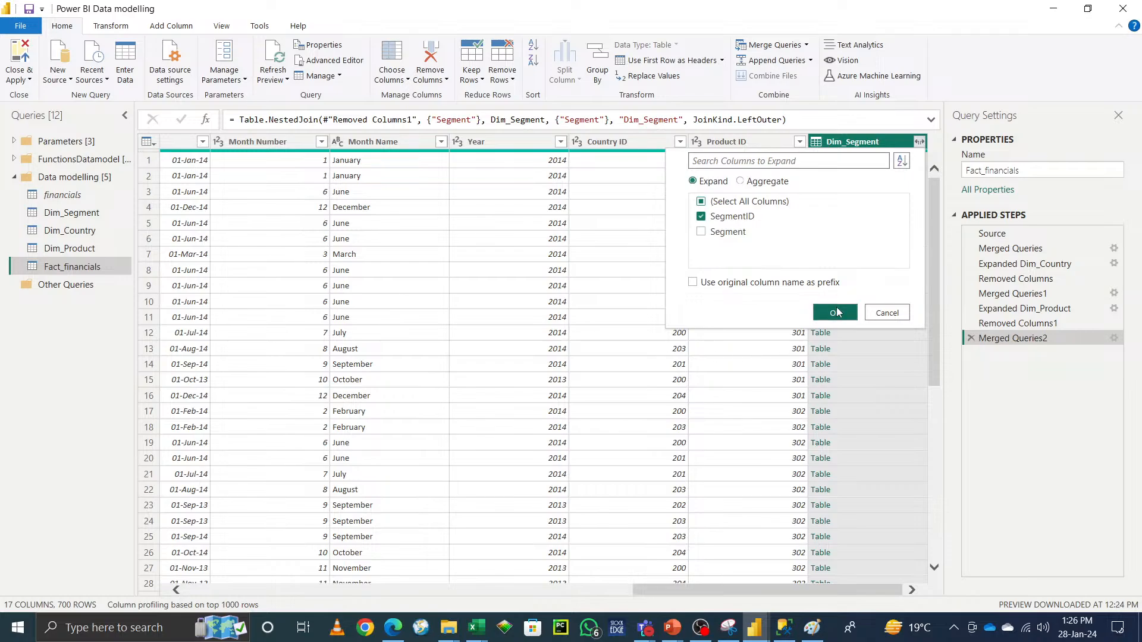
pyautogui.click(836, 313)
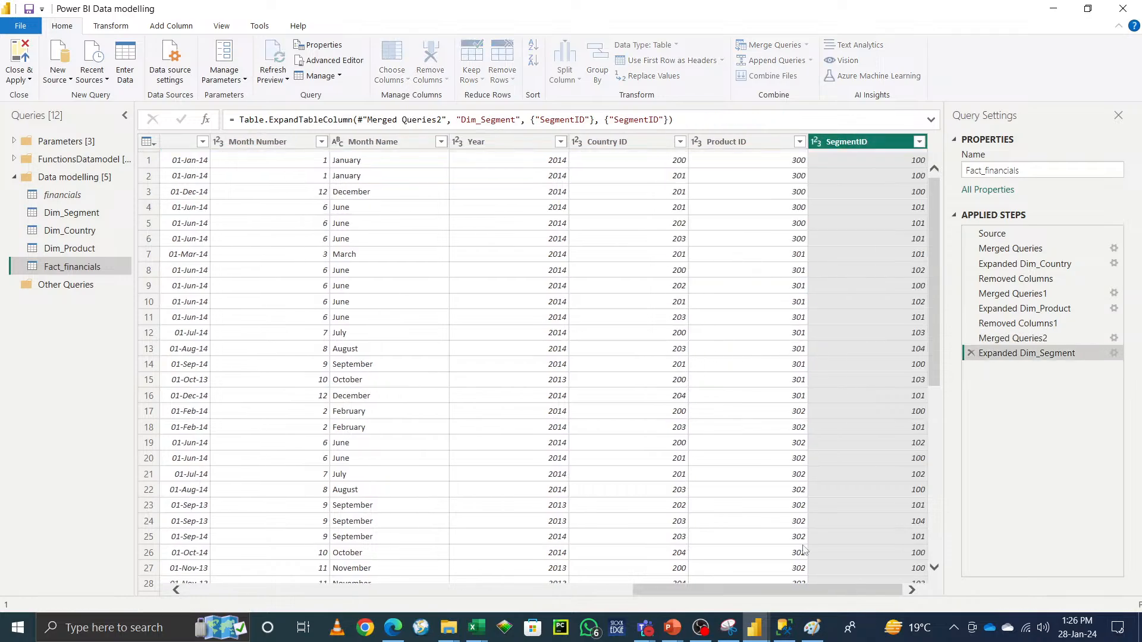
# Step: Remove the original Segment text column from Fact_financials
pyautogui.click(370, 586)
pyautogui.moveTo(369, 585); pyautogui.dragTo(191, 581)
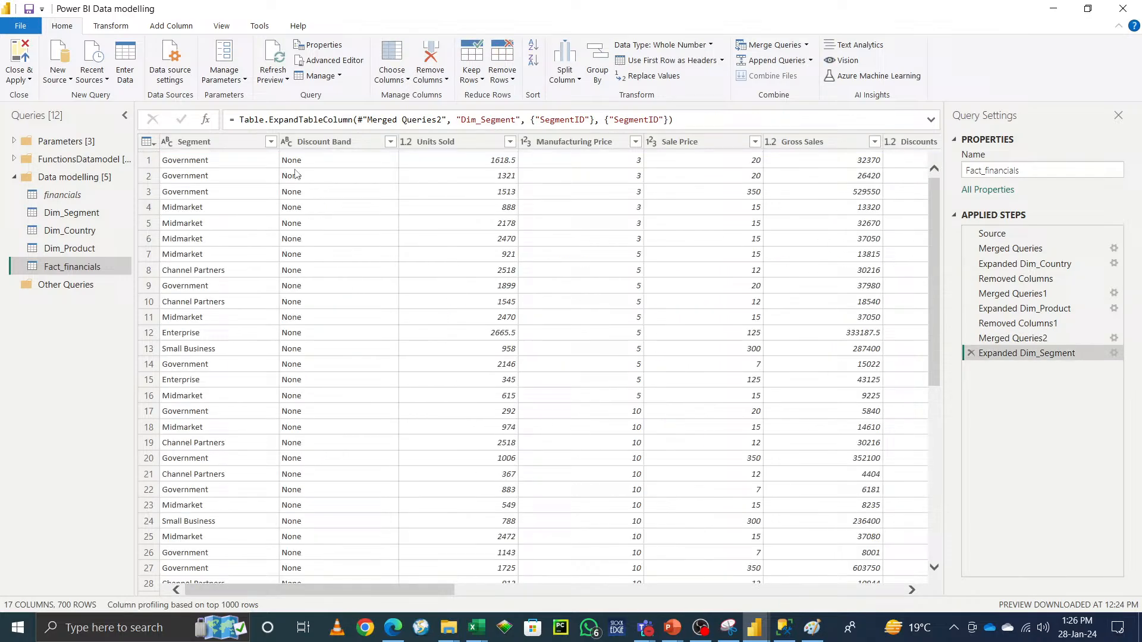
pyautogui.rightClick(213, 143)
pyautogui.click(251, 170)
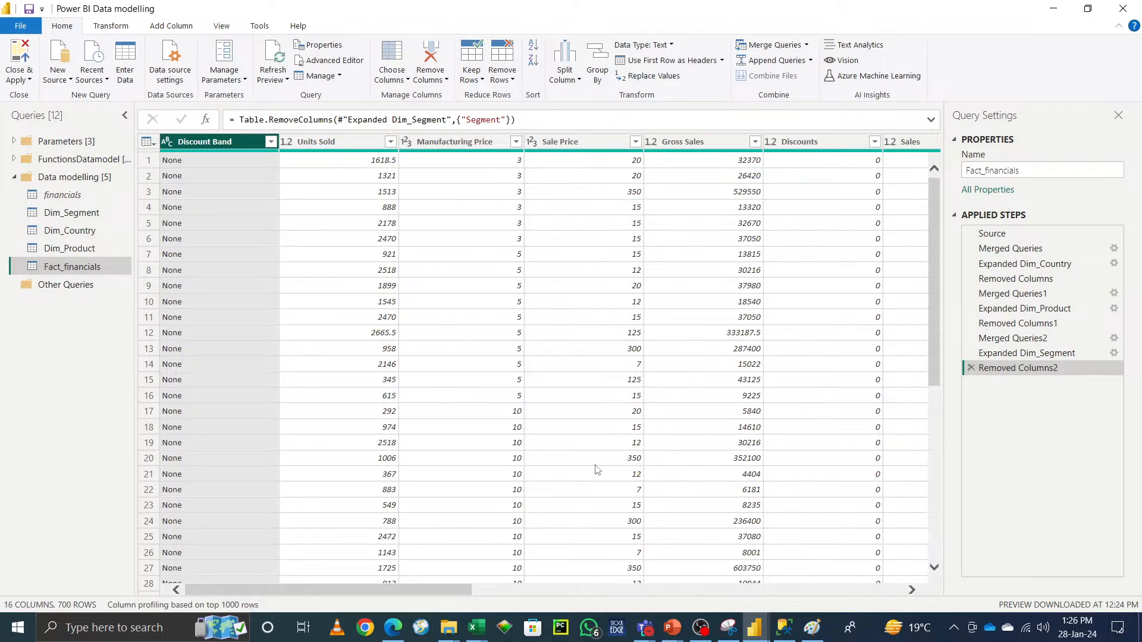
# Step: Review the Fact_financials columns and expand the Parameters and FunctionsDatamodel query groups
pyautogui.moveTo(364, 590); pyautogui.dragTo(872, 585)
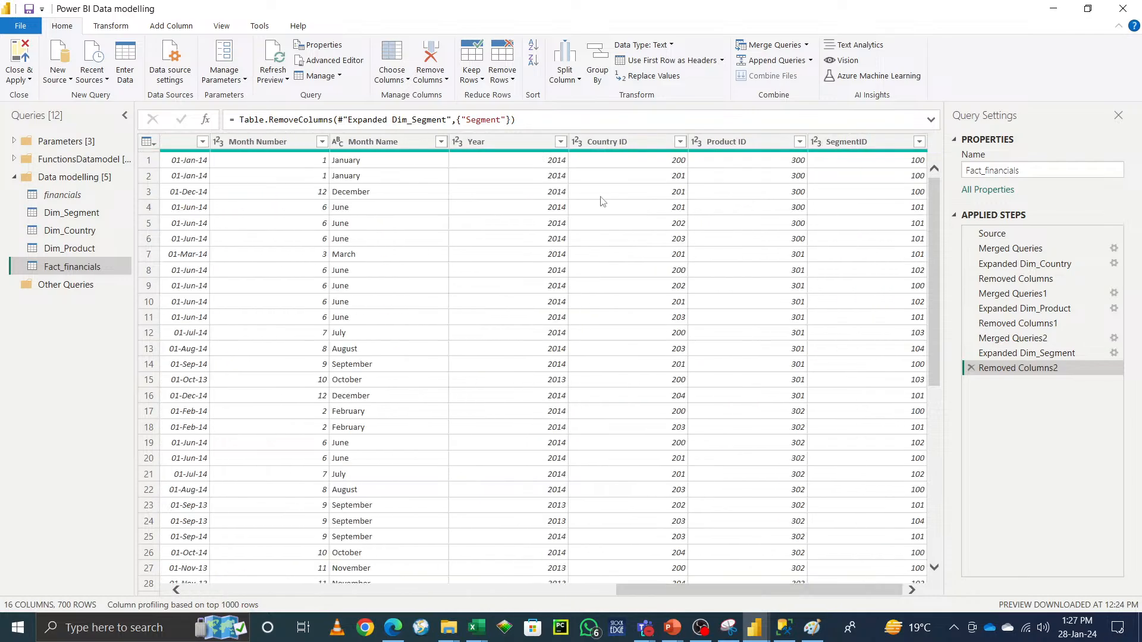
pyautogui.moveTo(754, 590); pyautogui.dragTo(252, 594)
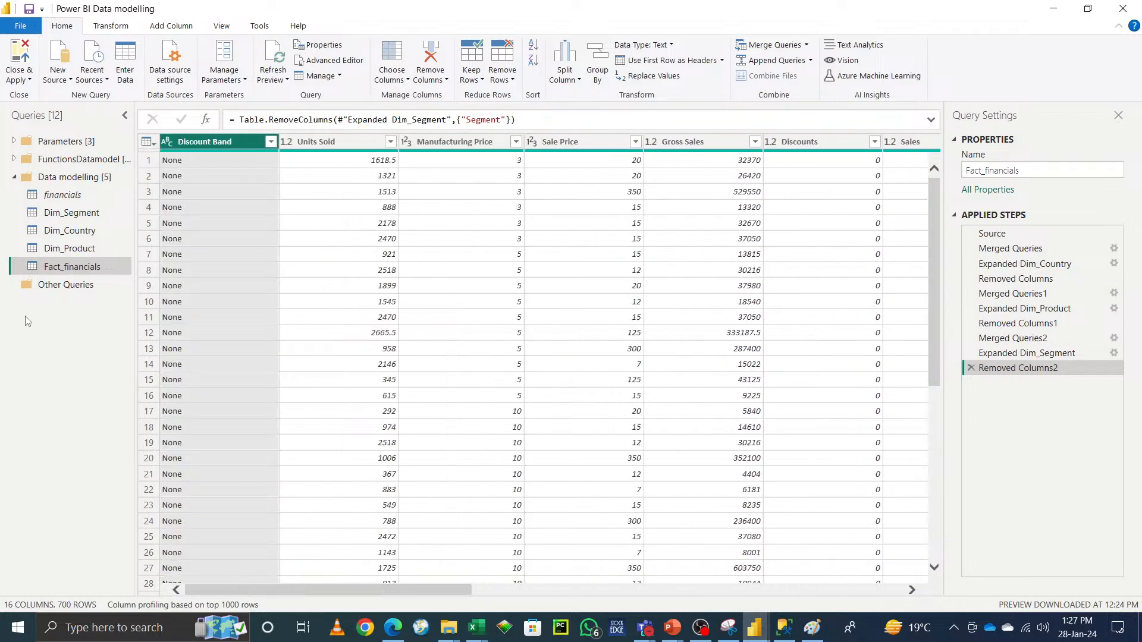
pyautogui.click(13, 143)
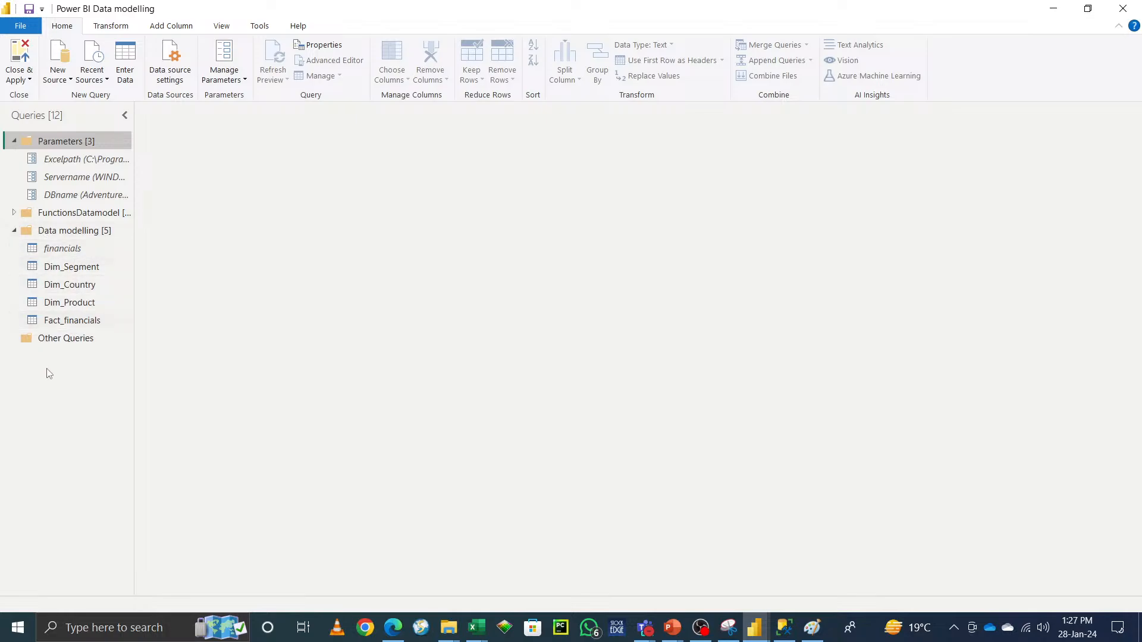
pyautogui.click(15, 217)
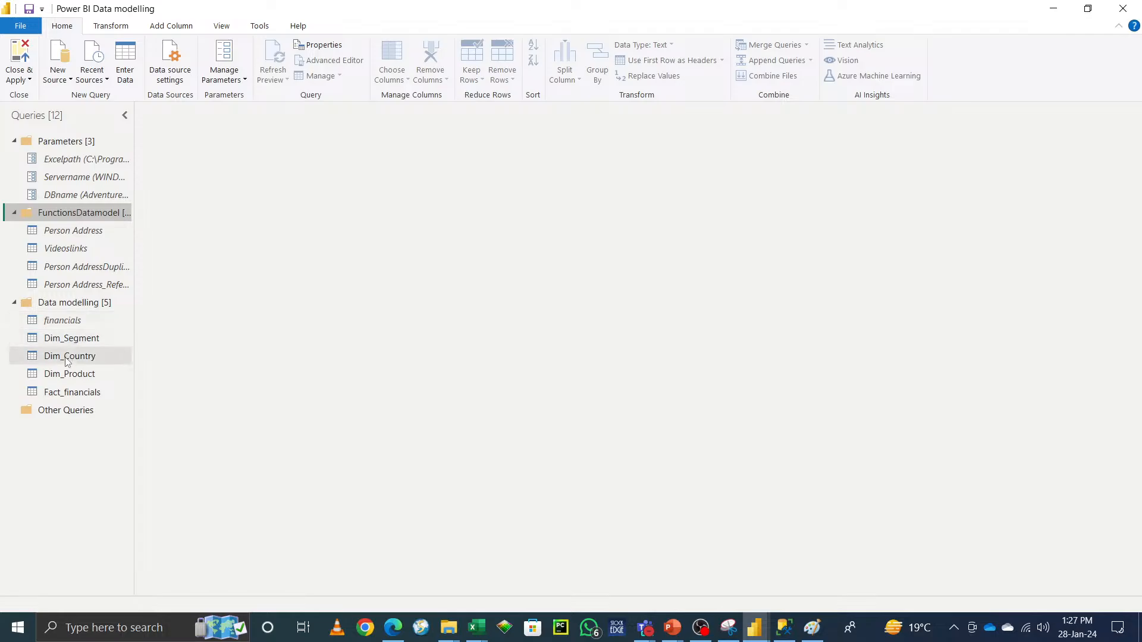
# Step: Close the Power Query Editor and apply the query changes
pyautogui.click(26, 80)
pyautogui.click(31, 94)
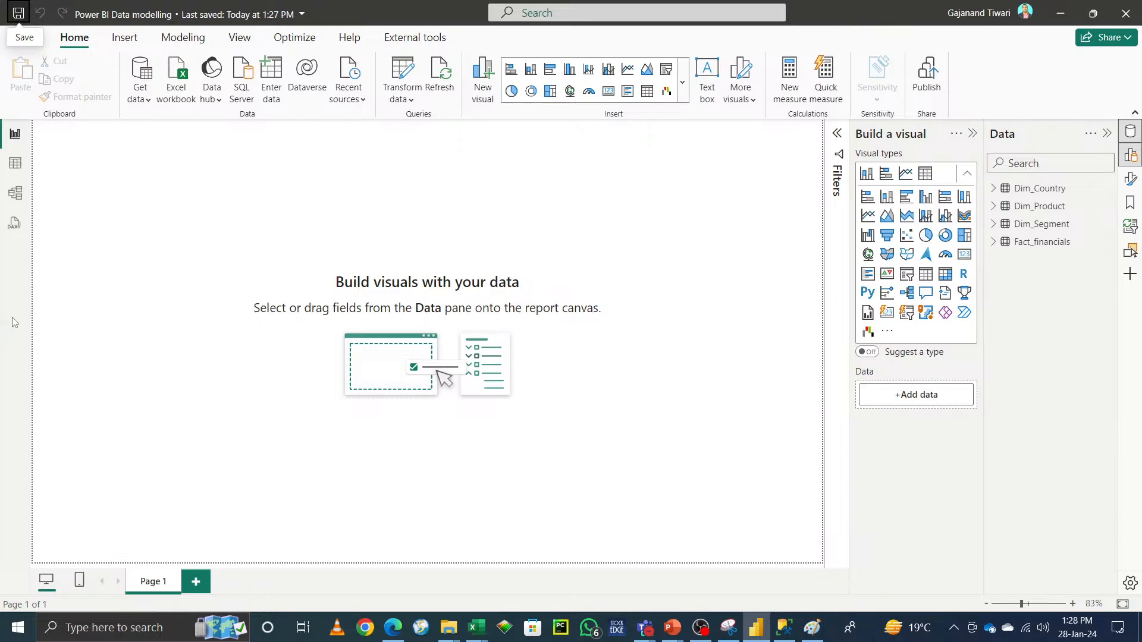
# Step: Switch to table view and inspect the Dim_Country, Dim_Product, Dim_Segment and Fact_financials tables
pyautogui.click(15, 163)
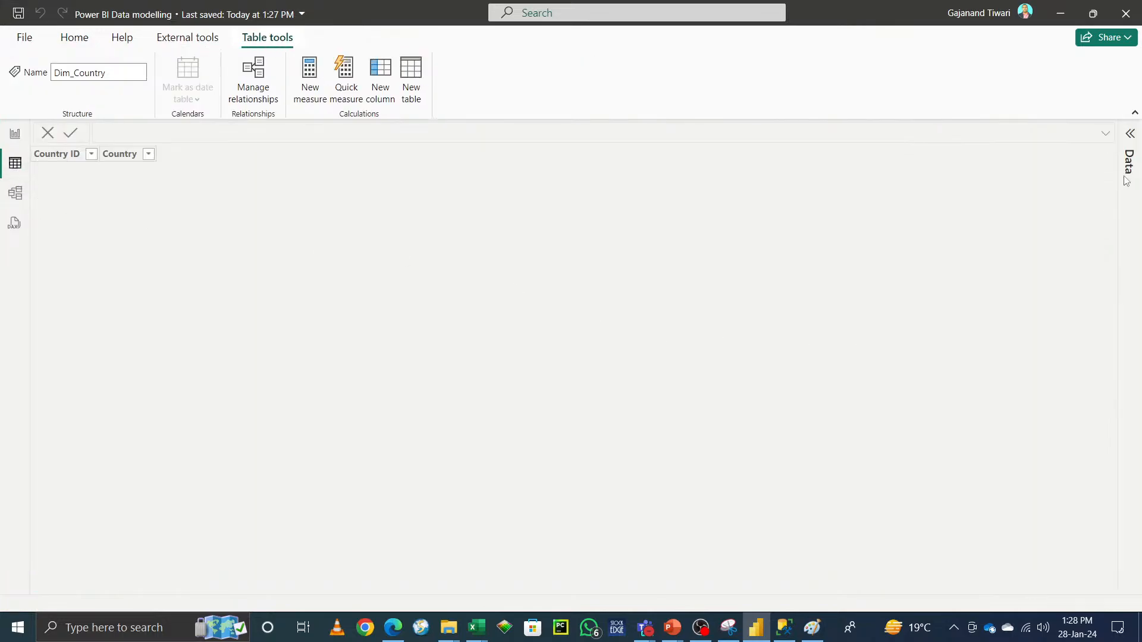
pyautogui.click(1130, 134)
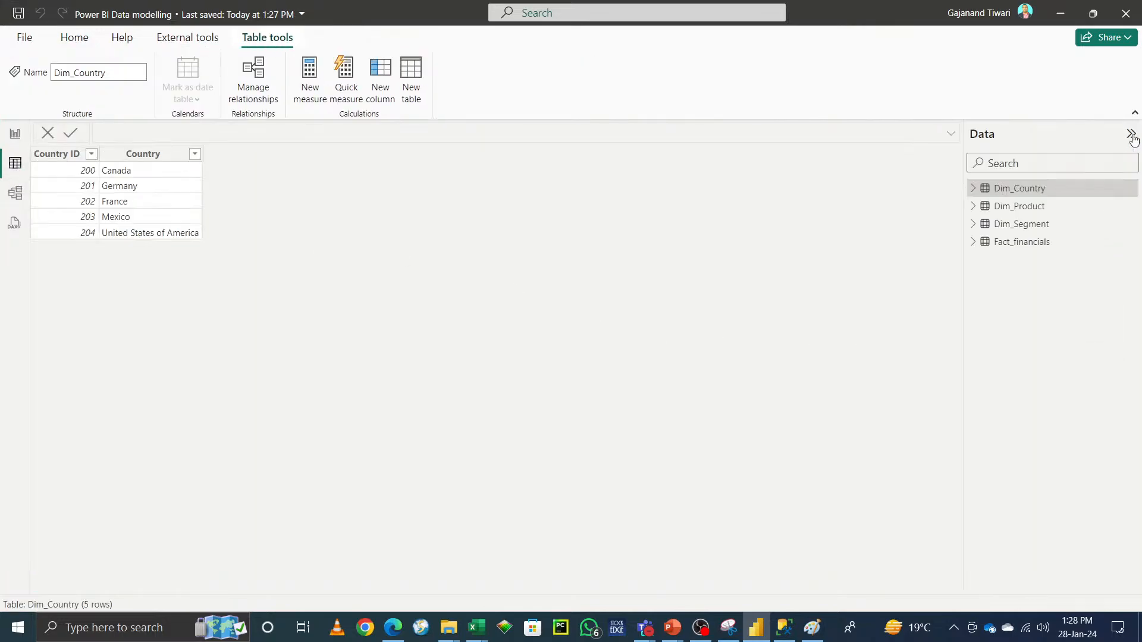
pyautogui.click(1019, 209)
pyautogui.click(1019, 226)
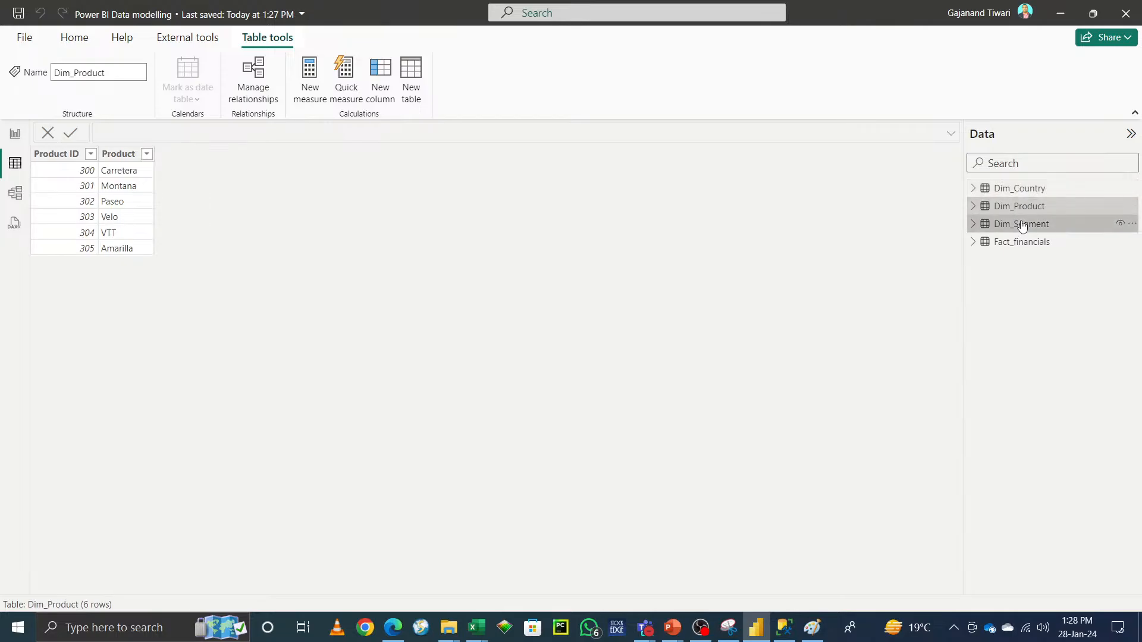
pyautogui.click(1024, 243)
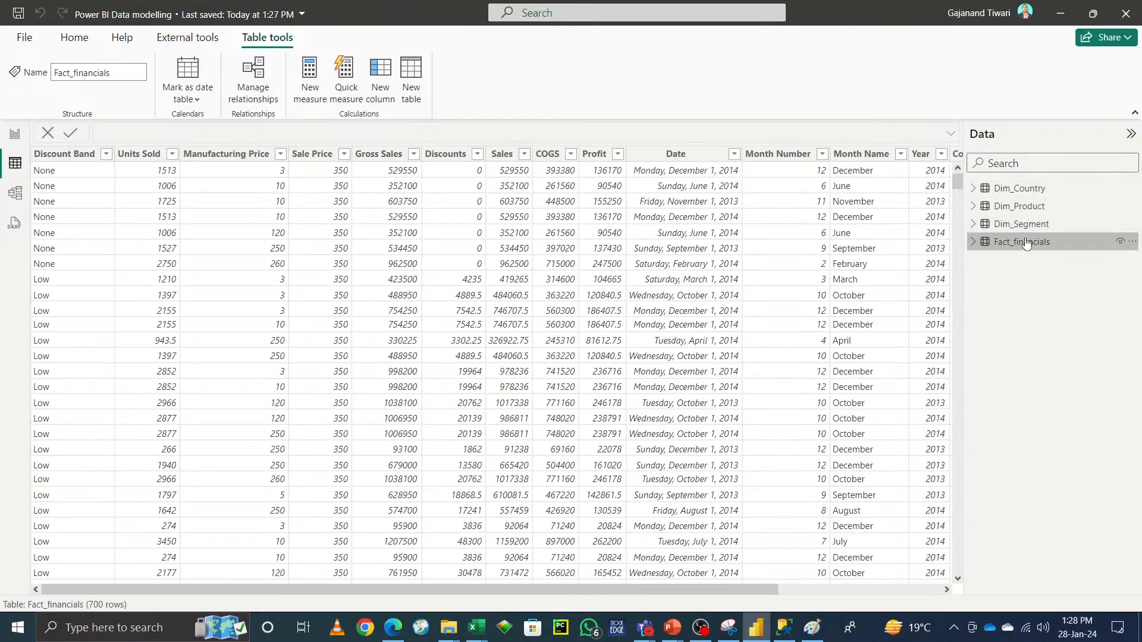
pyautogui.moveTo(209, 590); pyautogui.dragTo(329, 590)
pyautogui.click(911, 590)
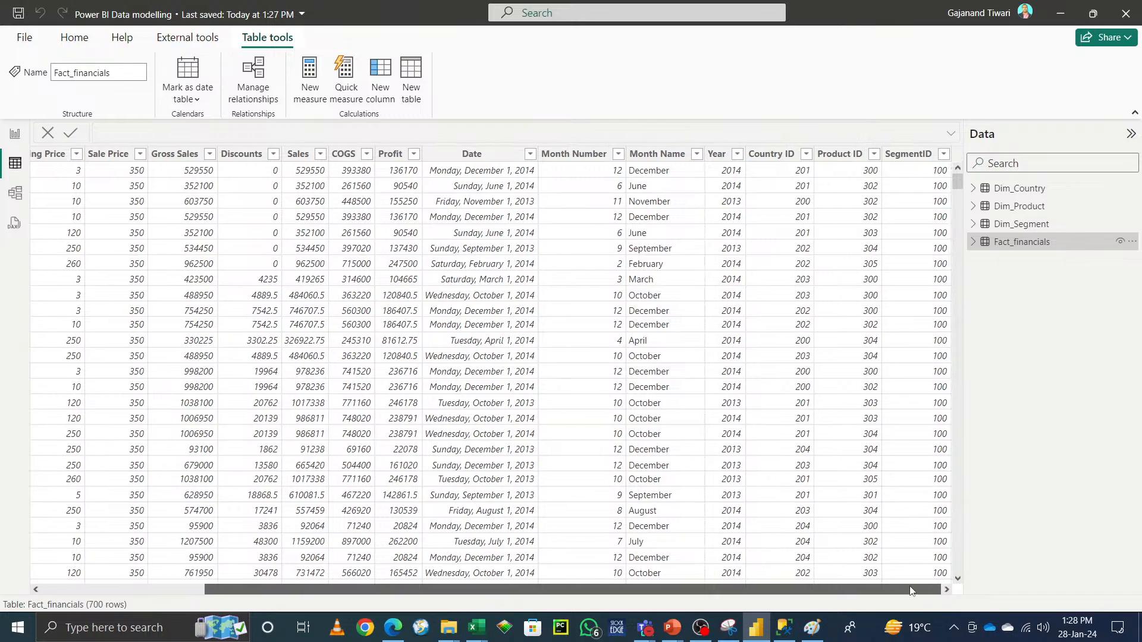
# Step: Switch to the model view and show the properties of the Dim_Segment table
pyautogui.moveTo(912, 591); pyautogui.dragTo(6, 589)
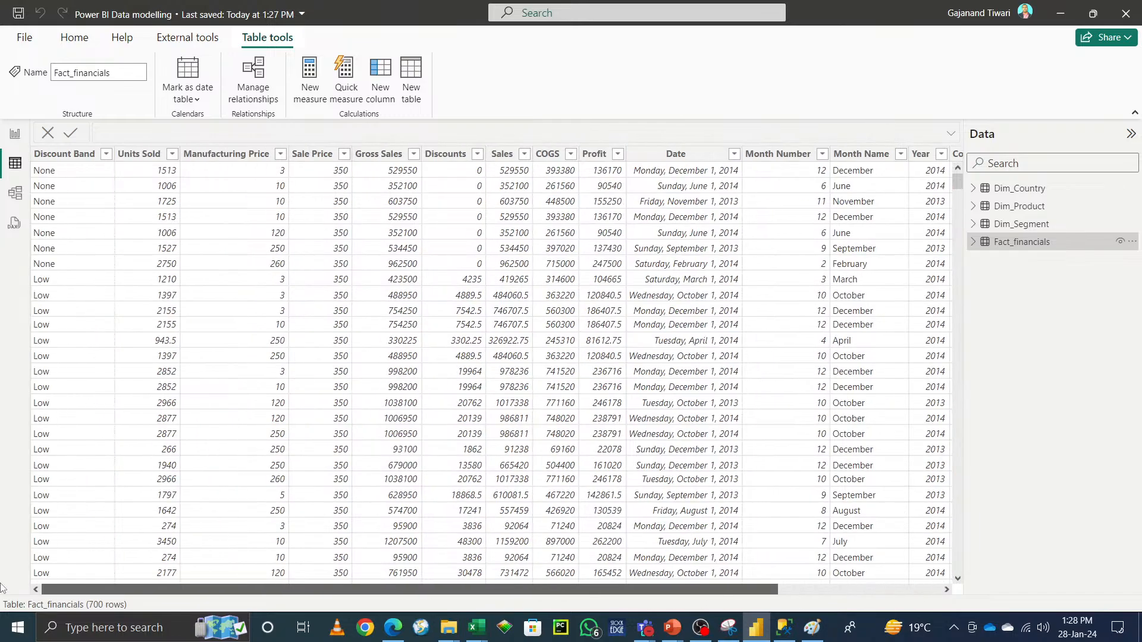
pyautogui.click(12, 195)
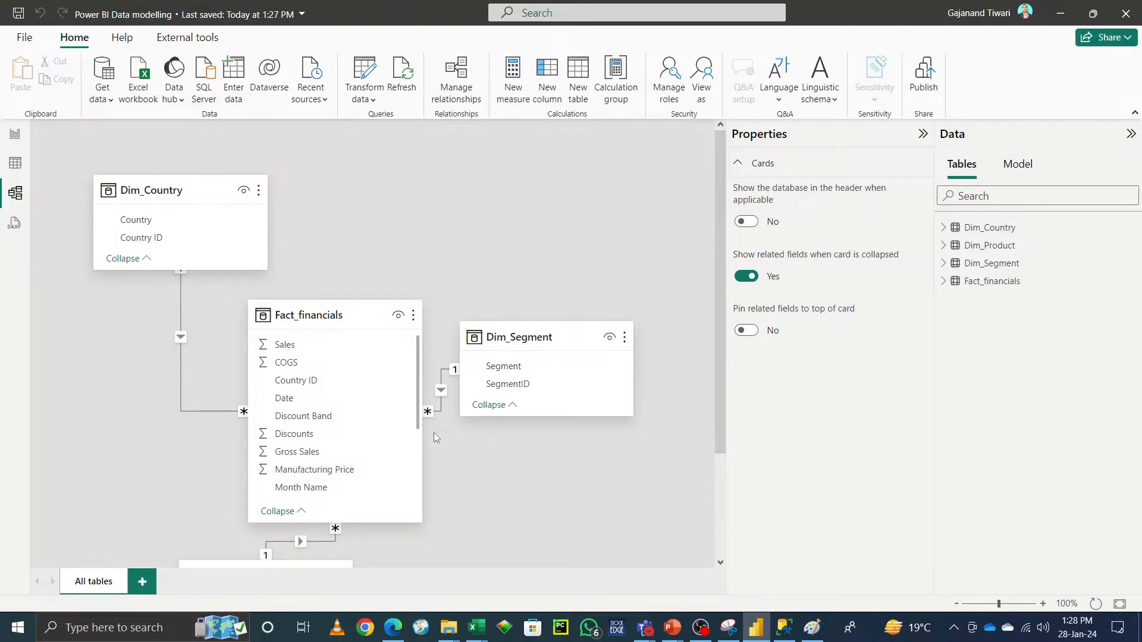
pyautogui.click(923, 134)
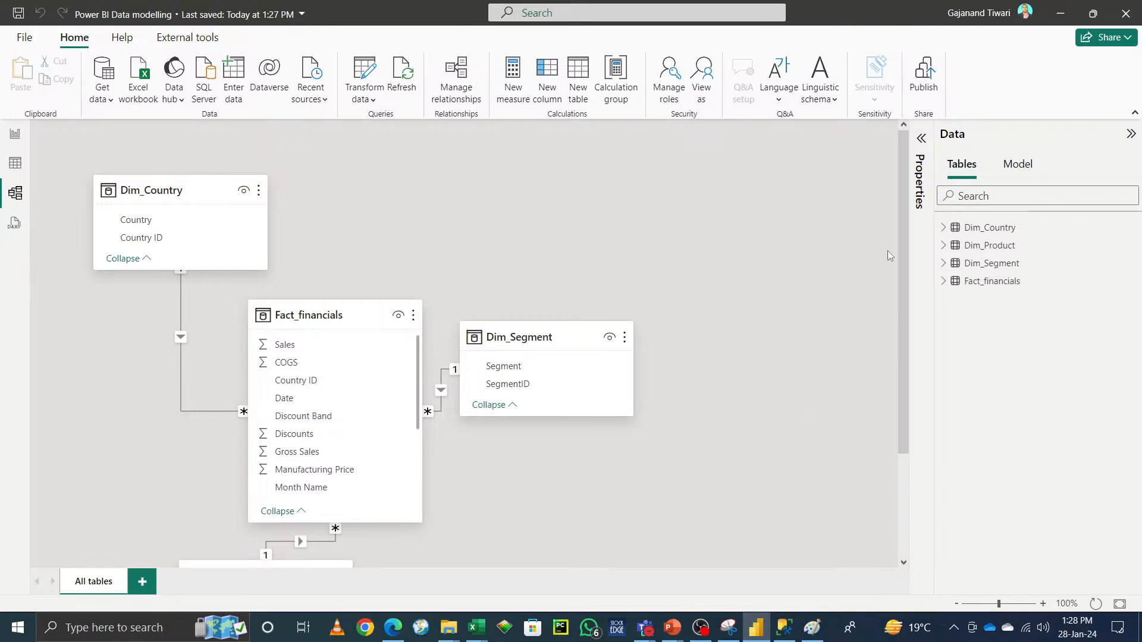
pyautogui.click(534, 336)
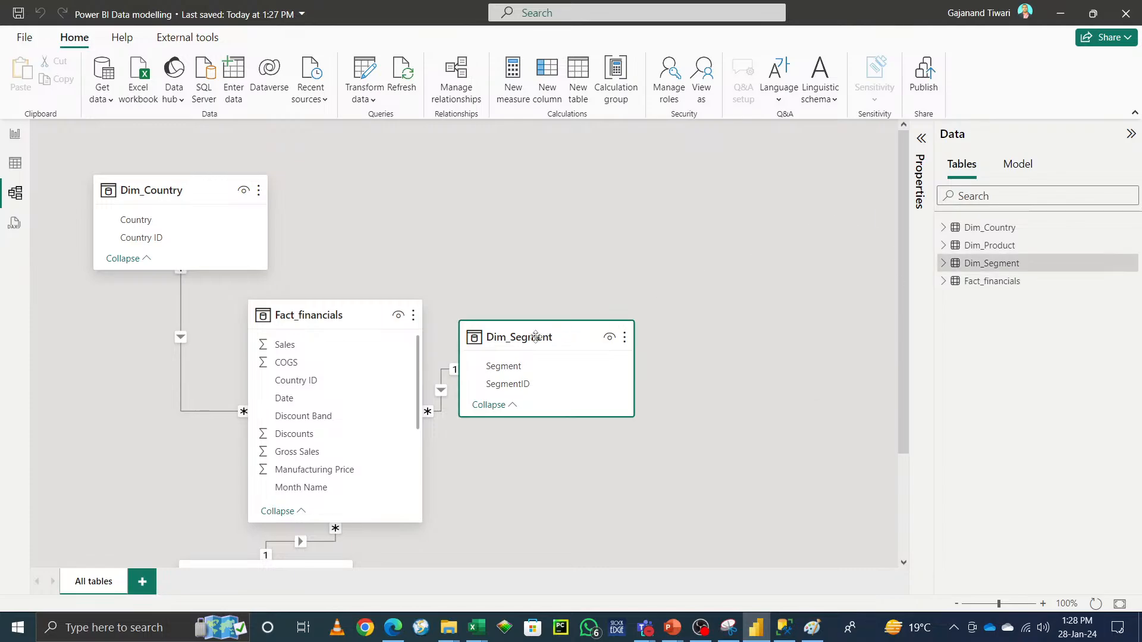
pyautogui.click(921, 138)
pyautogui.scroll(-1, 820, 458)
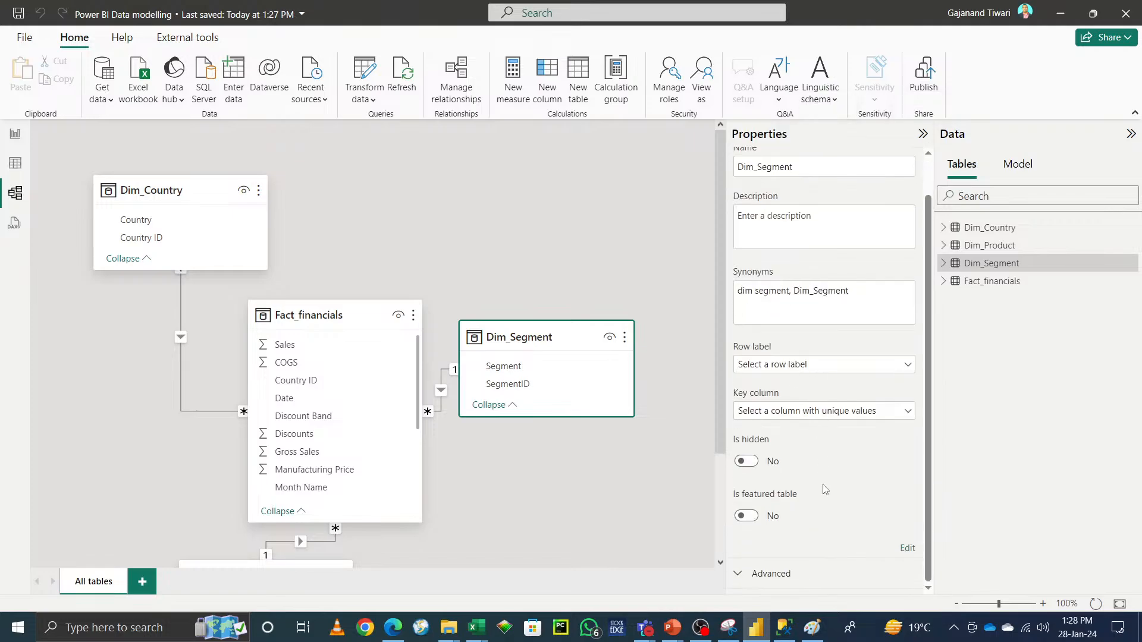
pyautogui.click(907, 548)
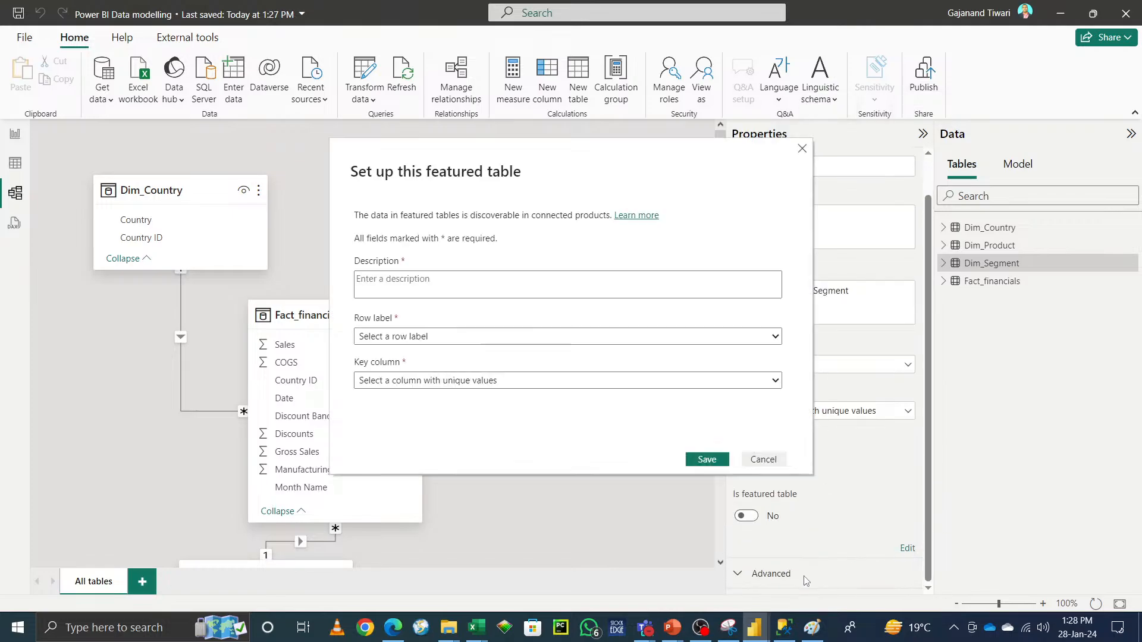
pyautogui.click(763, 459)
pyautogui.click(747, 517)
pyautogui.click(709, 460)
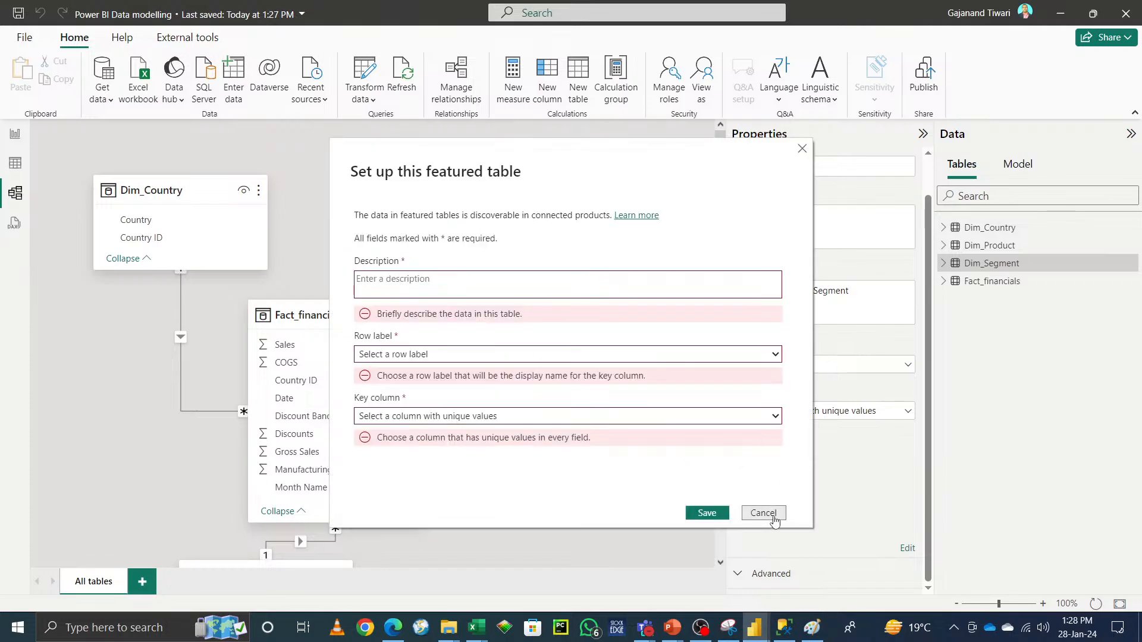
pyautogui.click(774, 517)
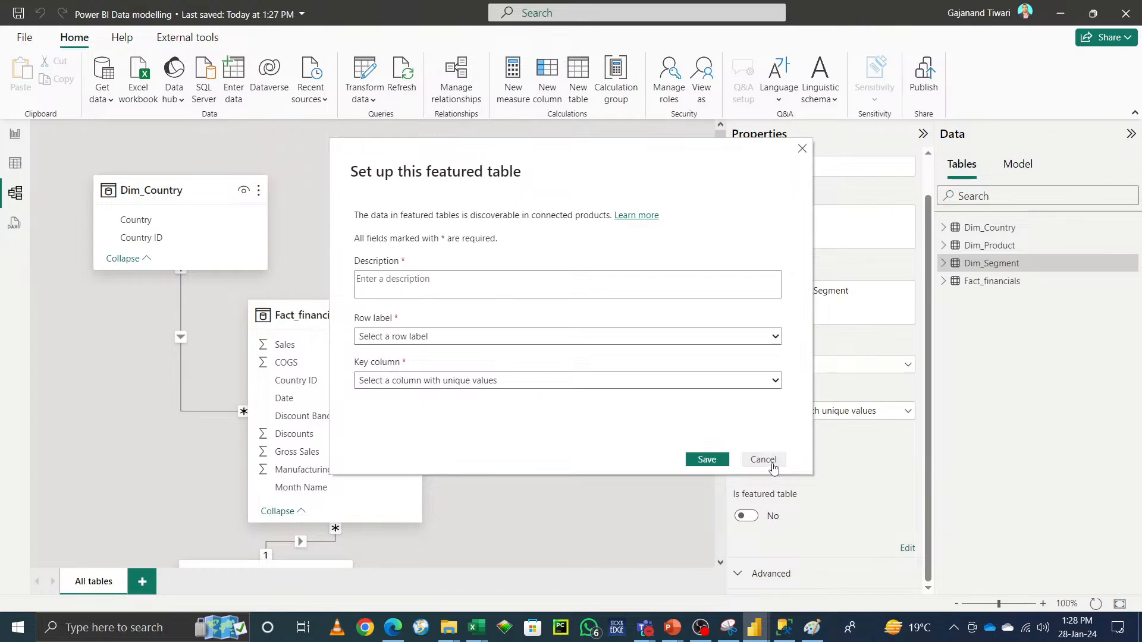
pyautogui.click(707, 460)
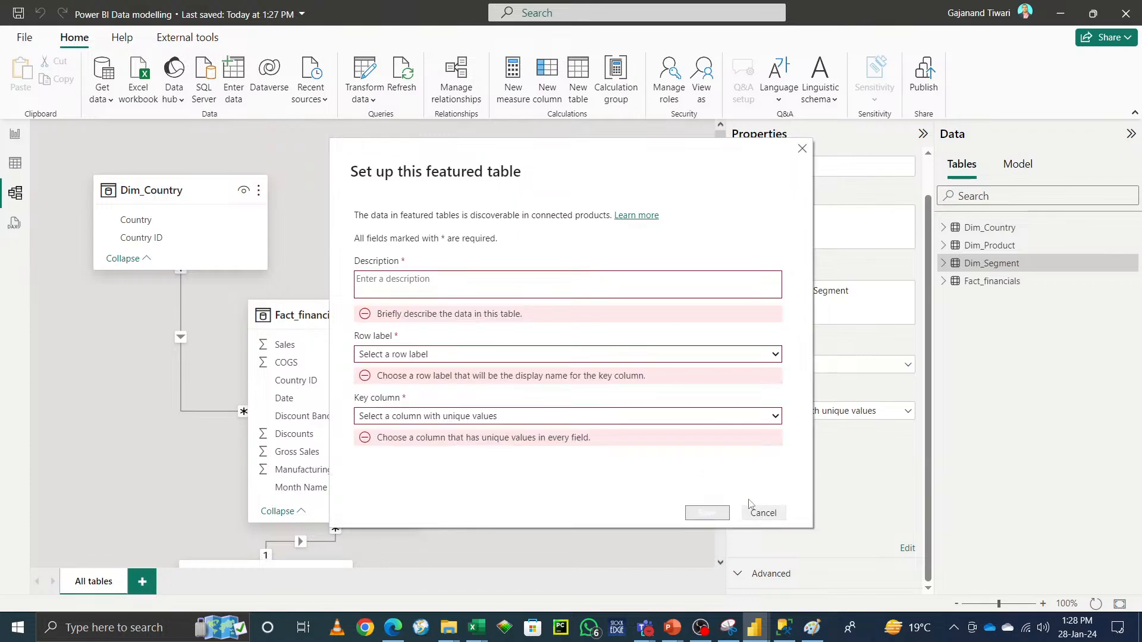
pyautogui.click(762, 514)
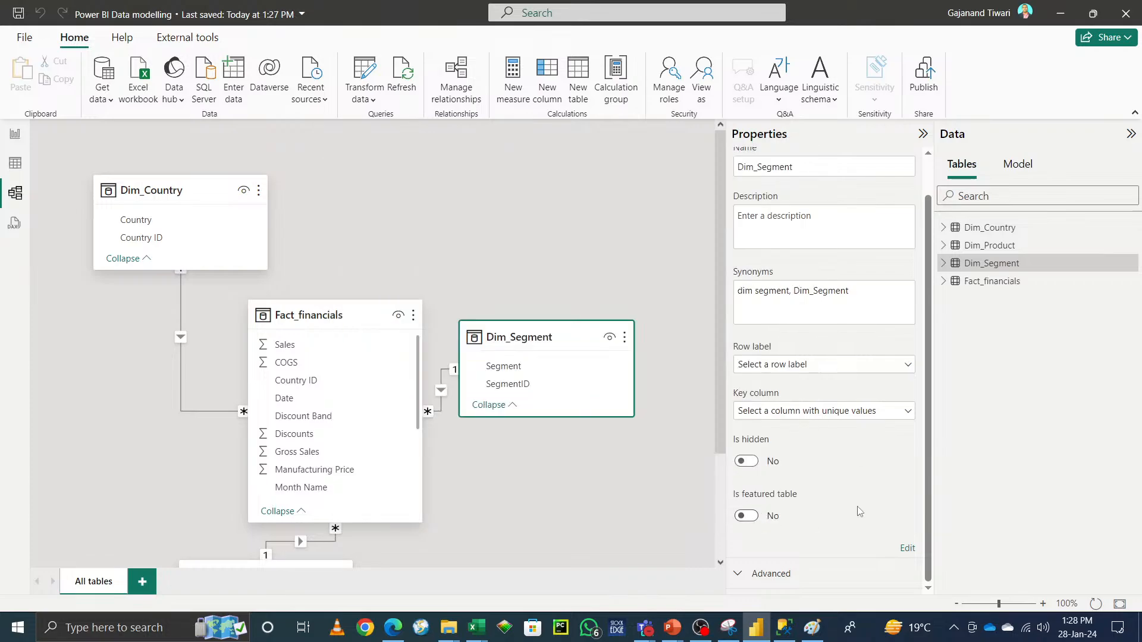
# Step: Set Dim_Segment as a featured table with description sdfsdfsf, row label SegmentID and key column Segment
pyautogui.scroll(1, 860, 512)
pyautogui.scroll(-1, 889, 533)
pyautogui.click(773, 575)
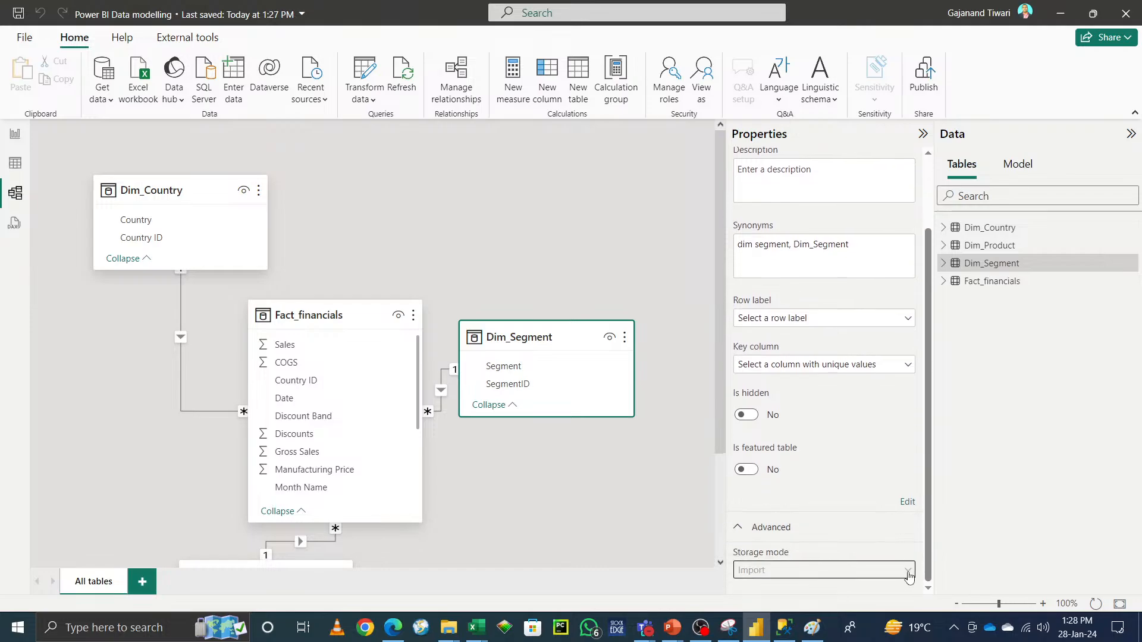
pyautogui.click(908, 502)
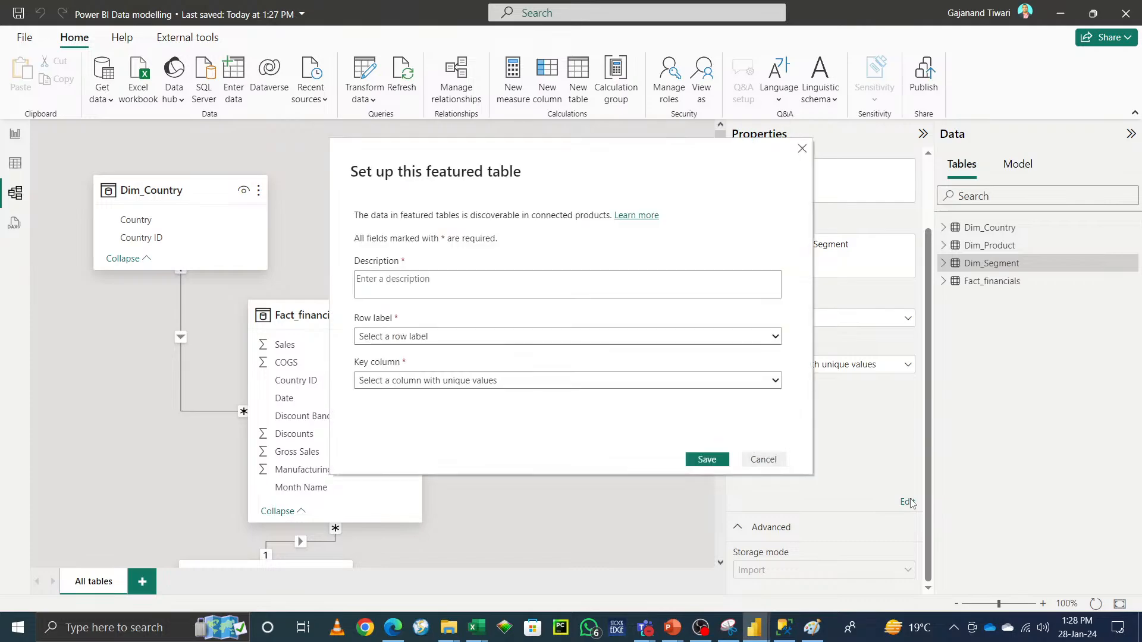
pyautogui.click(426, 336)
pyautogui.click(430, 379)
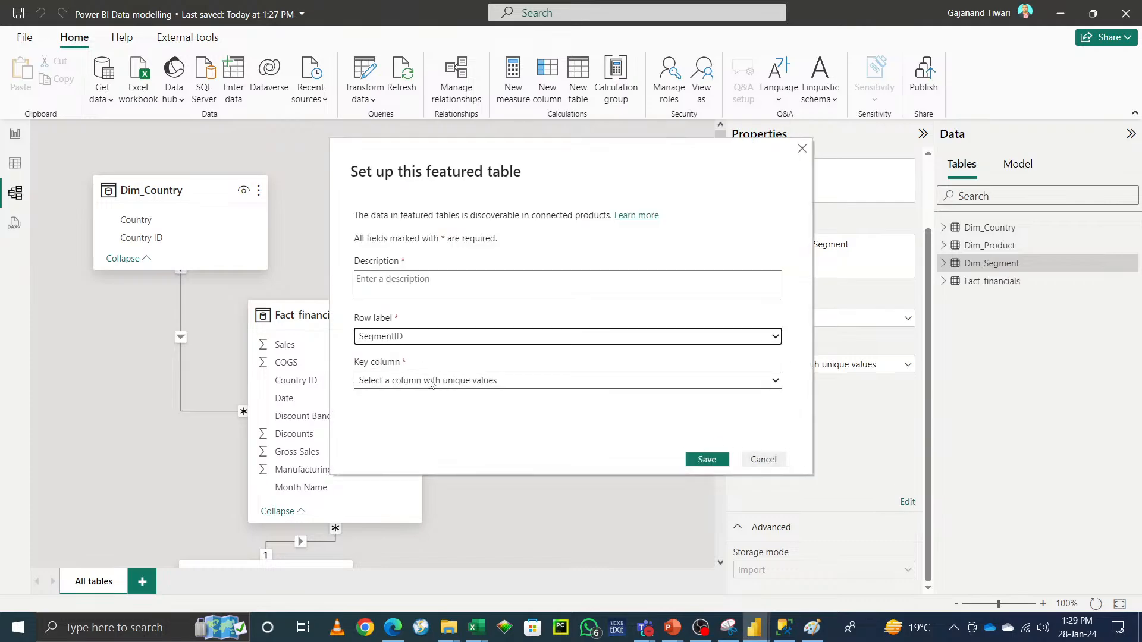
pyautogui.click(429, 381)
pyautogui.click(428, 410)
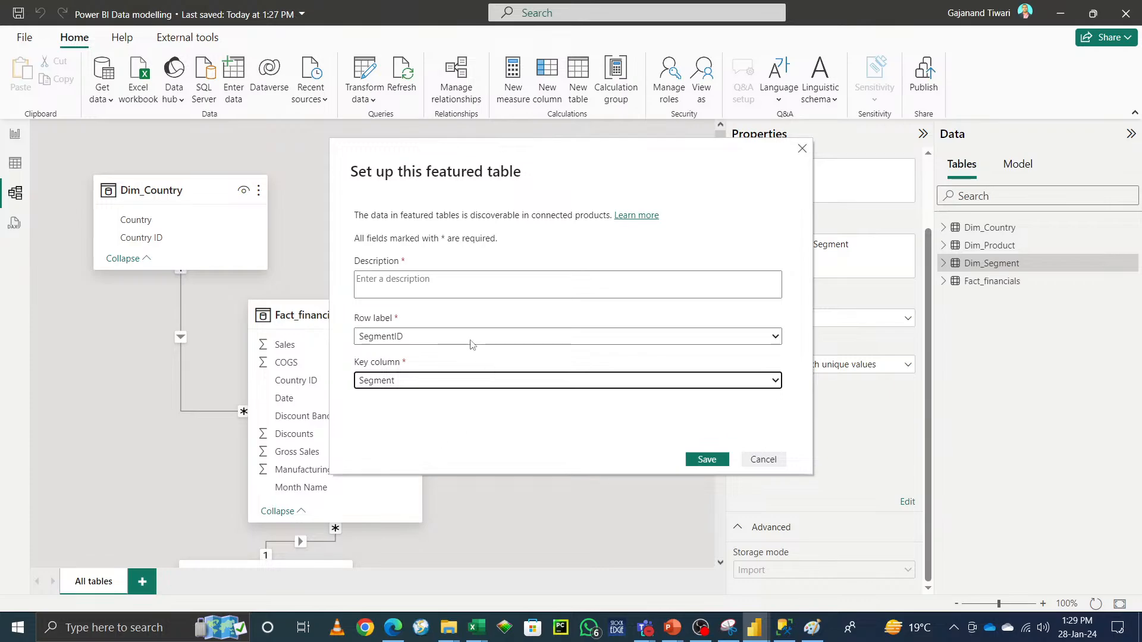
pyautogui.click(475, 290)
pyautogui.write('sdfsdfsf')
pyautogui.click(712, 462)
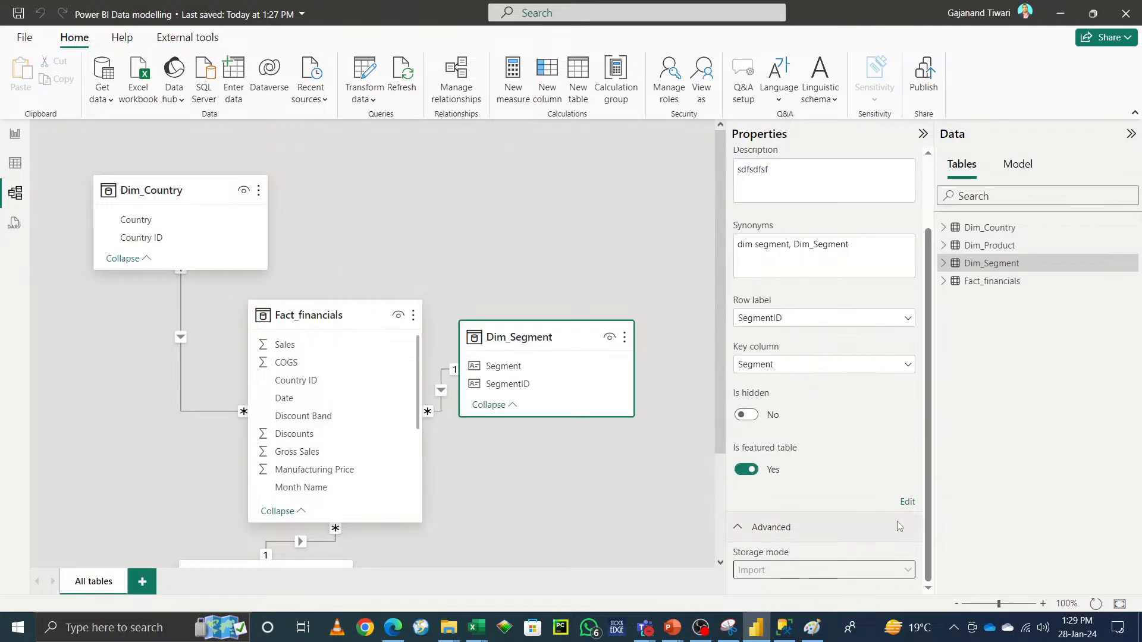
pyautogui.click(907, 503)
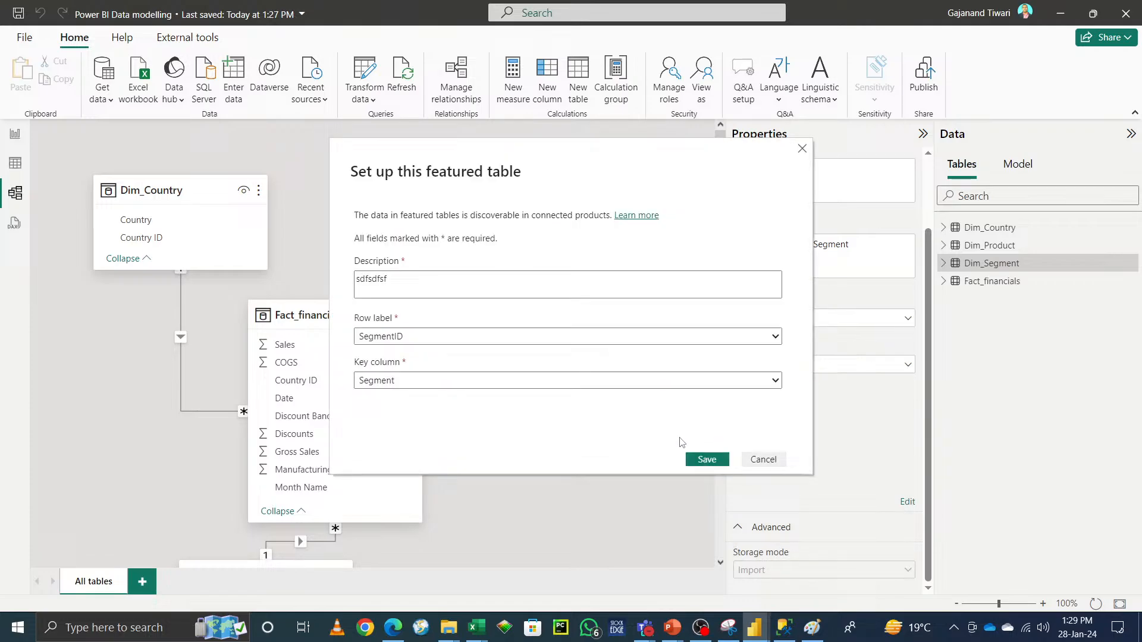
pyautogui.click(769, 462)
# Step: Rearrange the Dim_Country, Dim_Product and Dim_Segment cards closer around Fact_financials in the model diagram
pyautogui.click(322, 314)
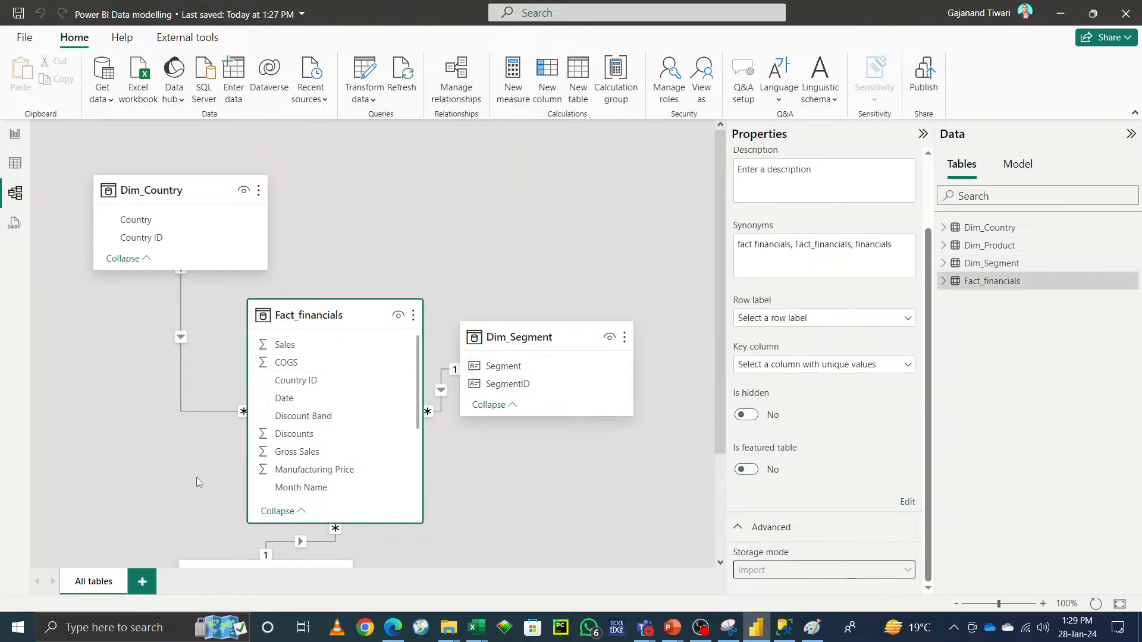
pyautogui.click(923, 134)
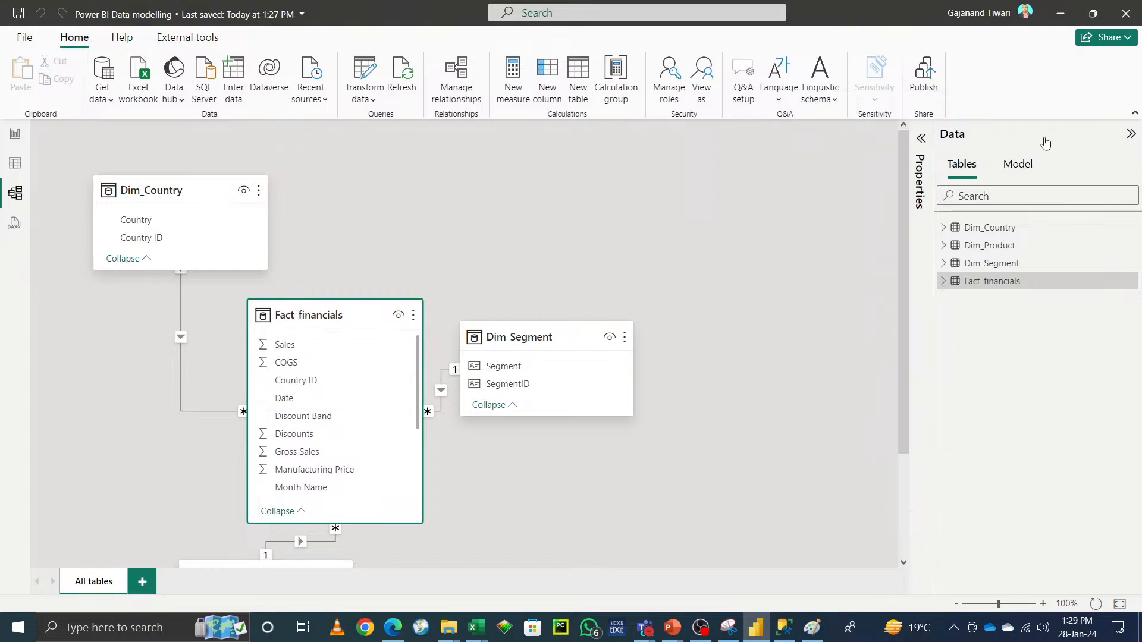
pyautogui.scroll(-3, 448, 508)
pyautogui.scroll(3, 505, 499)
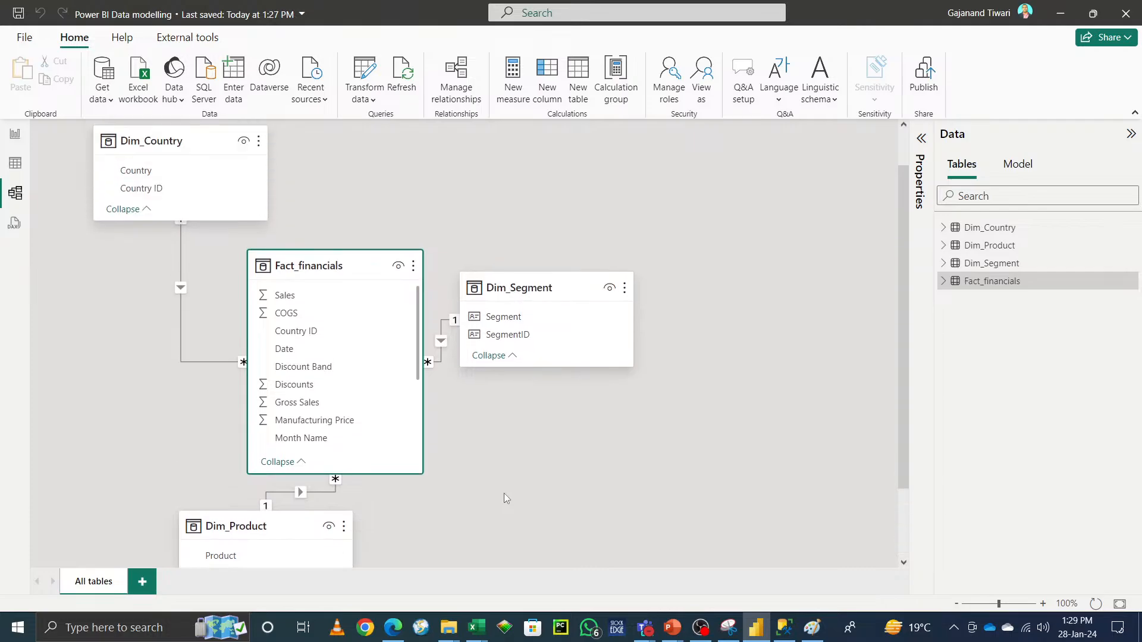
pyautogui.scroll(-3, 505, 498)
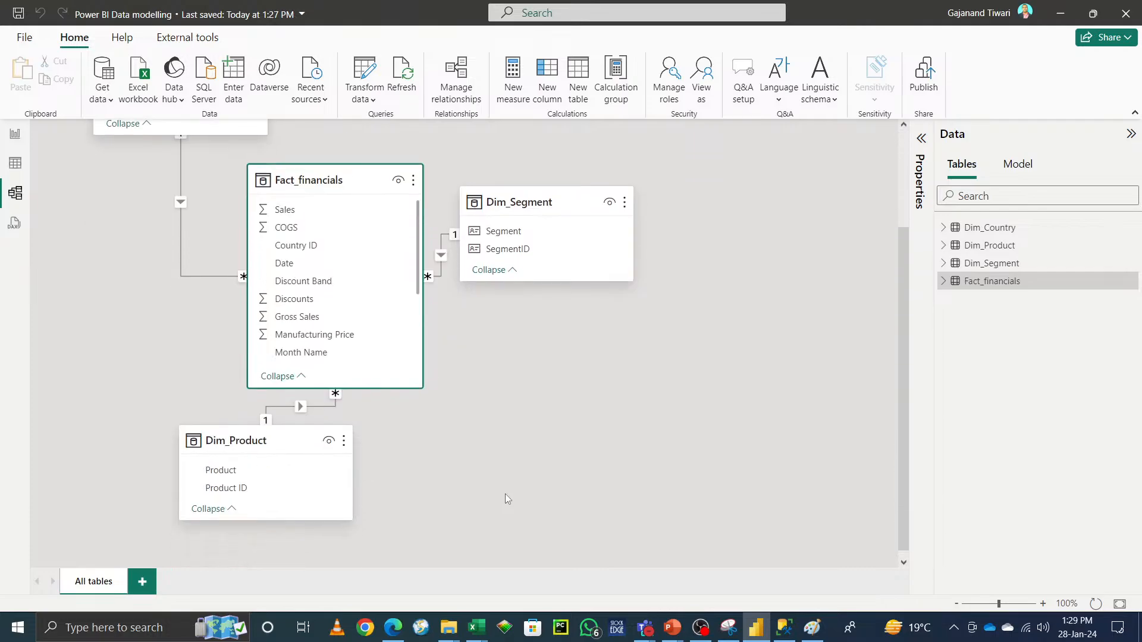
pyautogui.scroll(-1, 506, 498)
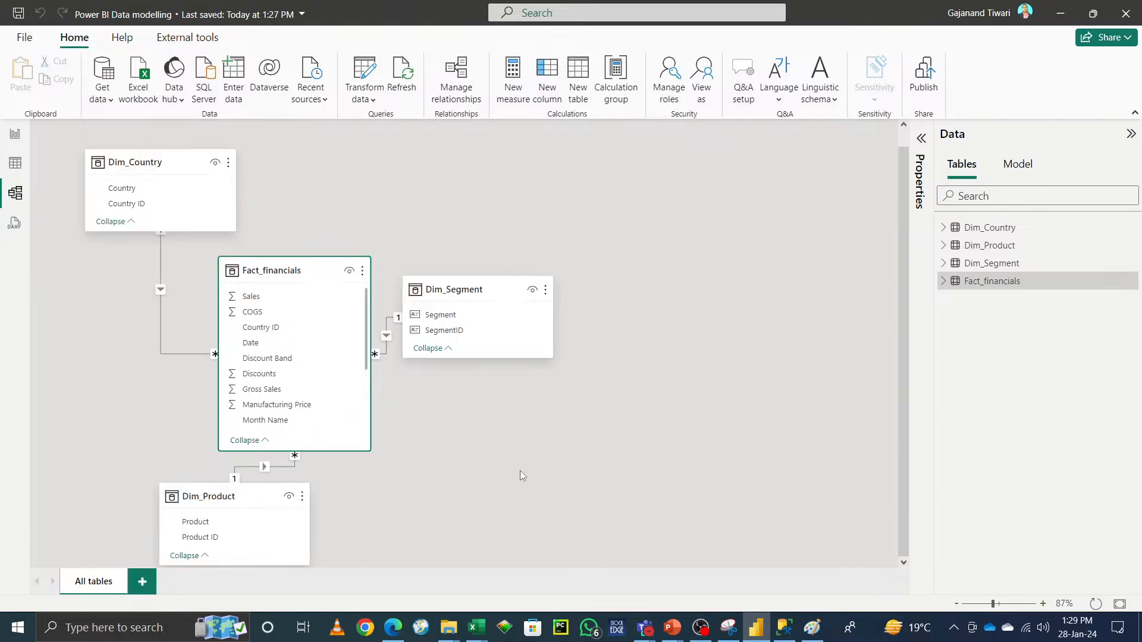
pyautogui.moveTo(468, 284); pyautogui.dragTo(728, 260)
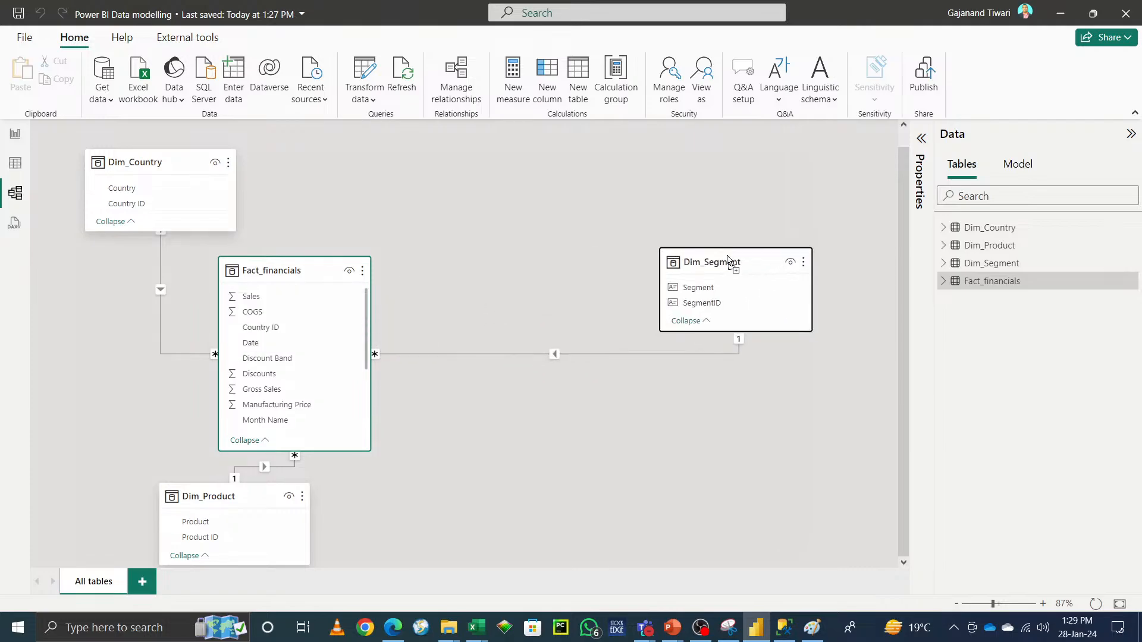
pyautogui.moveTo(300, 269); pyautogui.dragTo(479, 215)
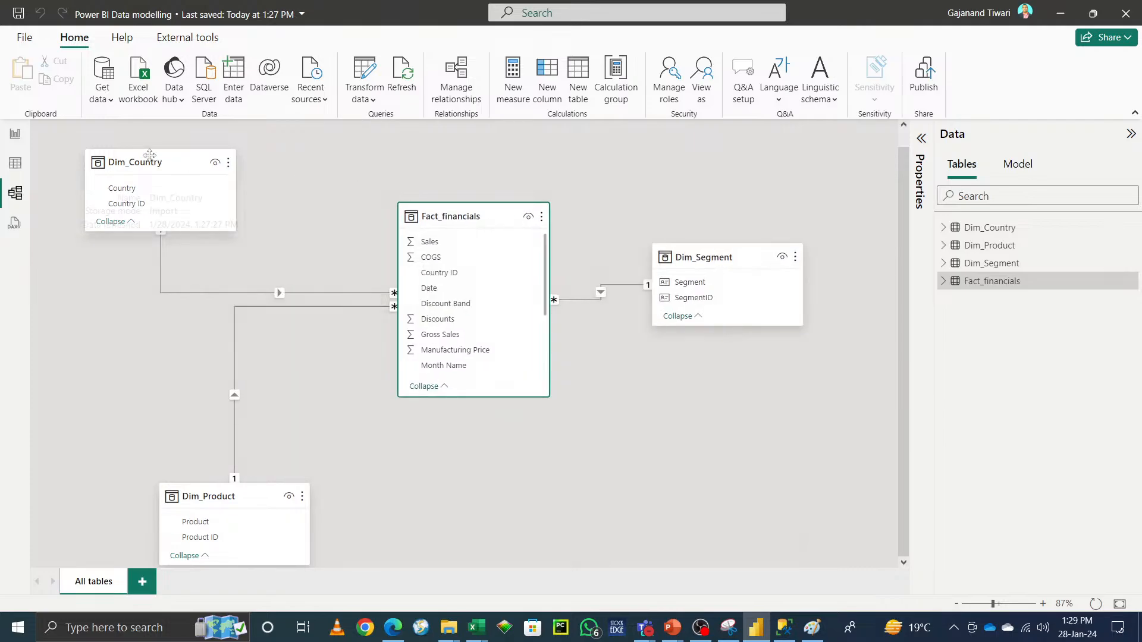
pyautogui.moveTo(152, 159); pyautogui.dragTo(252, 192)
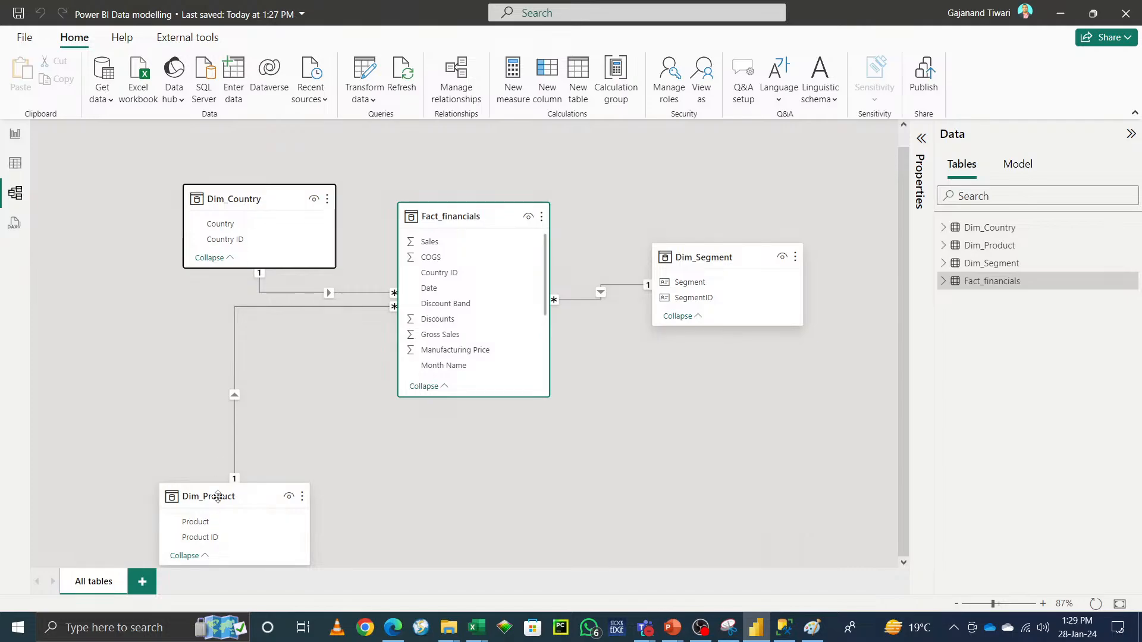
pyautogui.moveTo(218, 501); pyautogui.dragTo(258, 377)
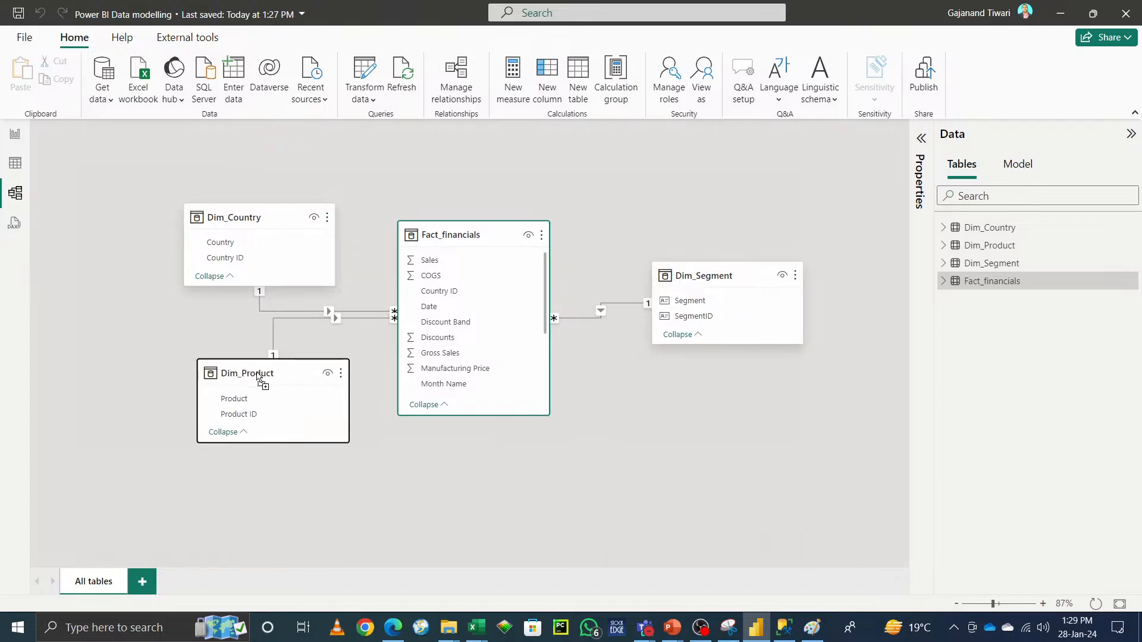
pyautogui.moveTo(732, 286); pyautogui.dragTo(664, 225)
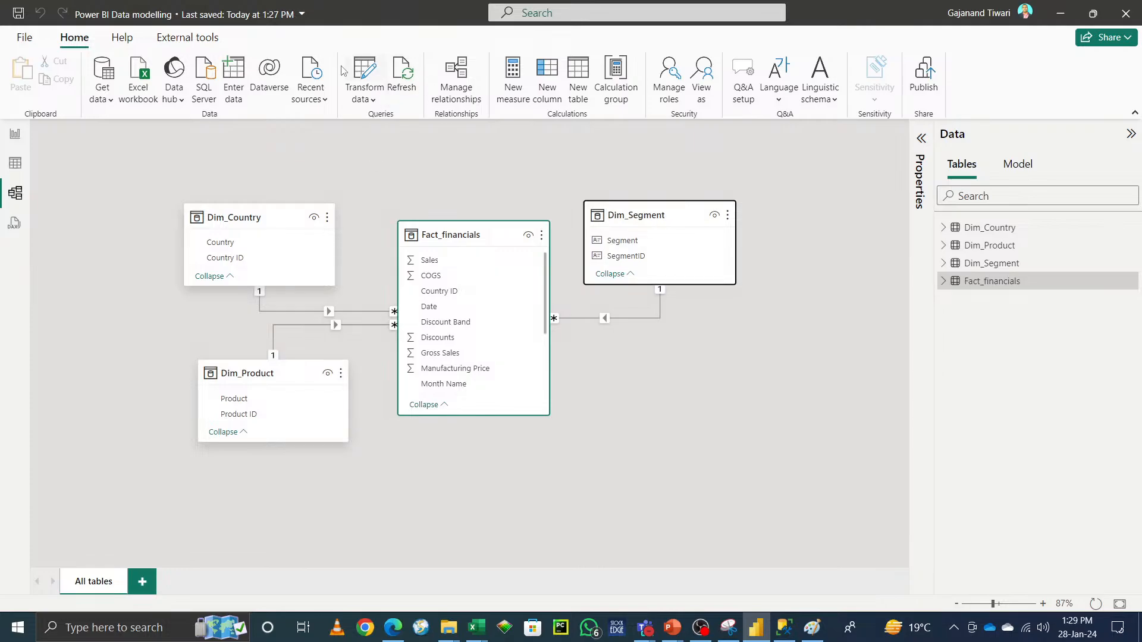
# Step: Open the Power Query Editor and create a new query referencing the financials query
pyautogui.click(377, 69)
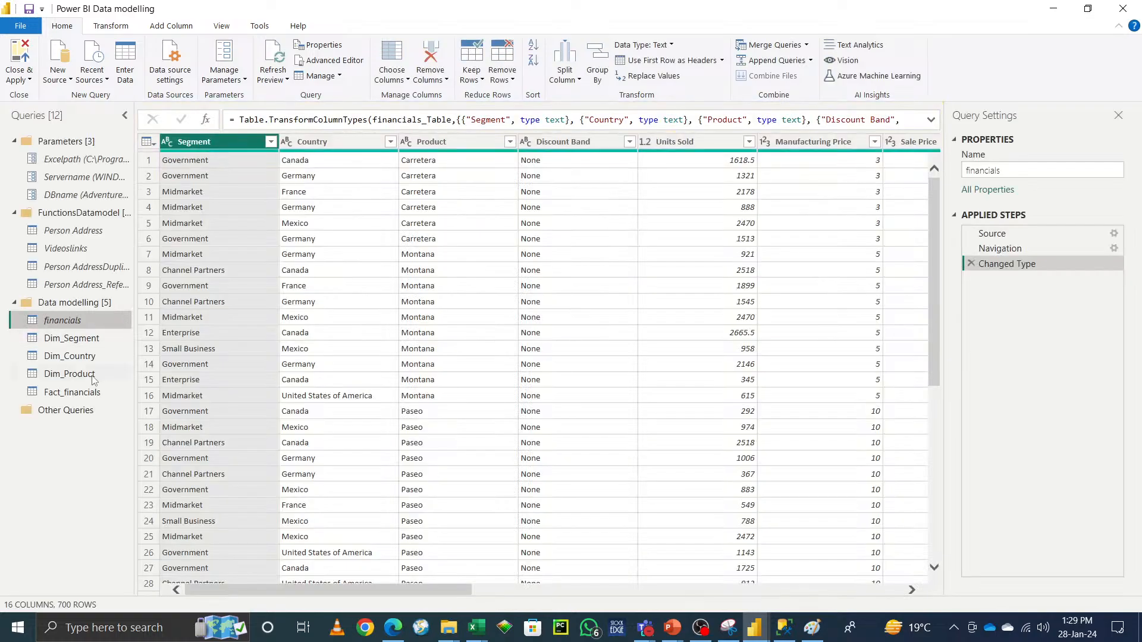
pyautogui.rightClick(62, 327)
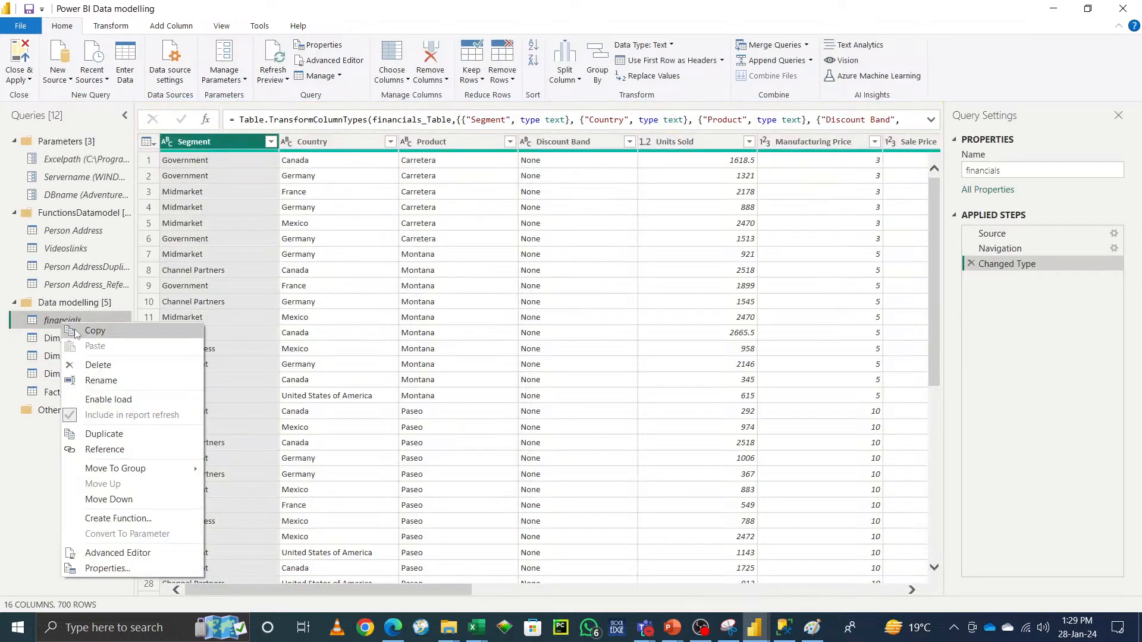
pyautogui.click(121, 449)
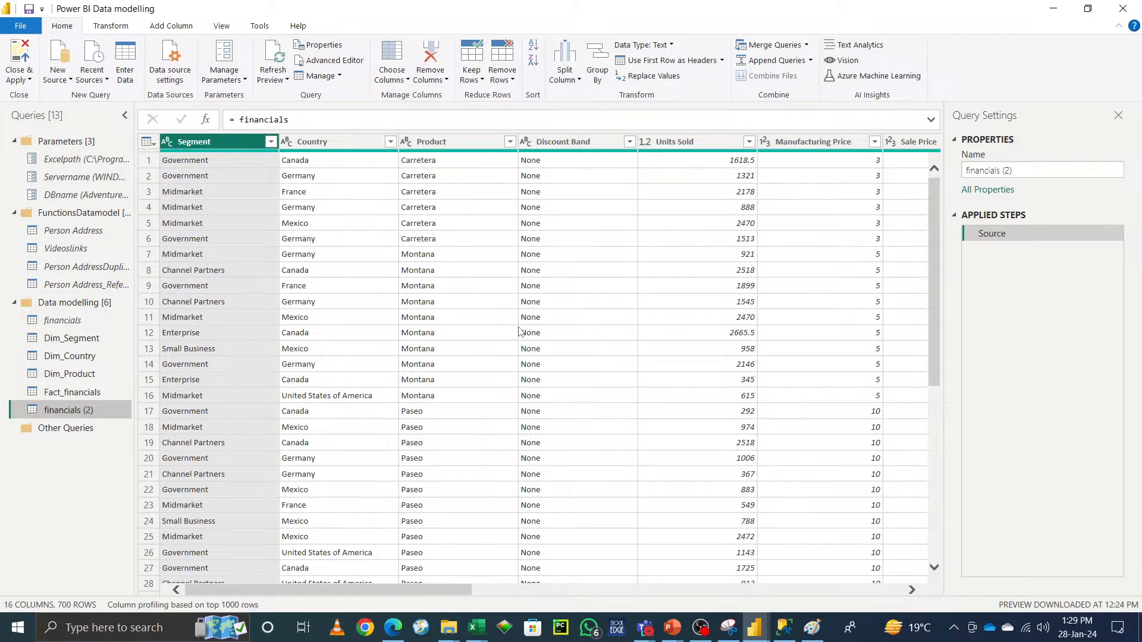
pyautogui.click(628, 141)
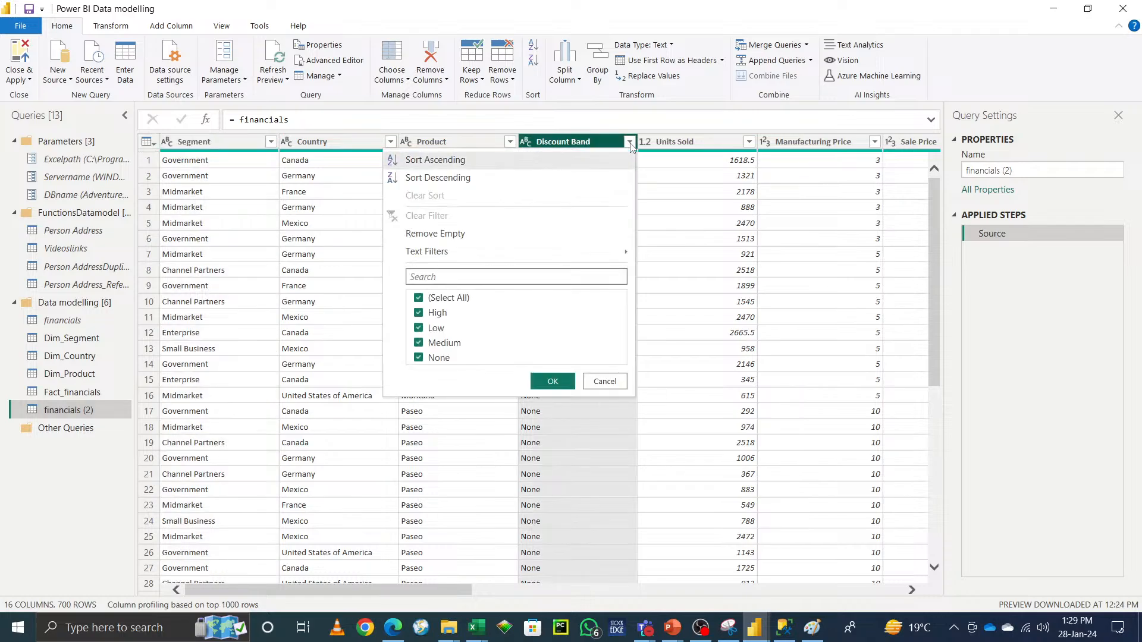
pyautogui.click(214, 428)
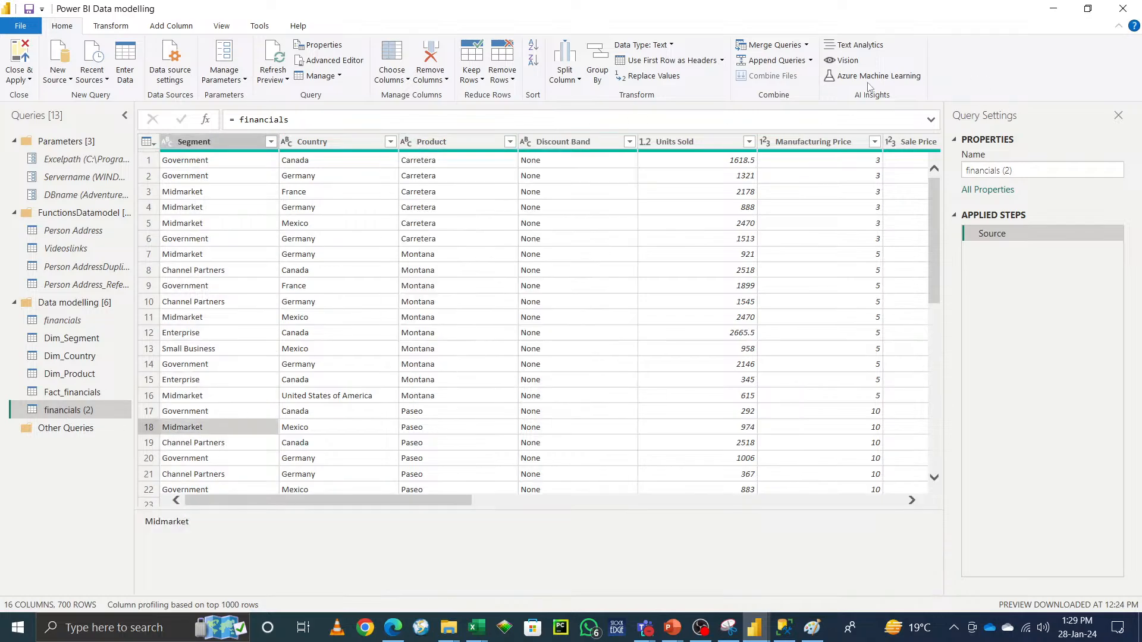
# Step: Rename the new reference query to Dim_Discount
pyautogui.click(1042, 170)
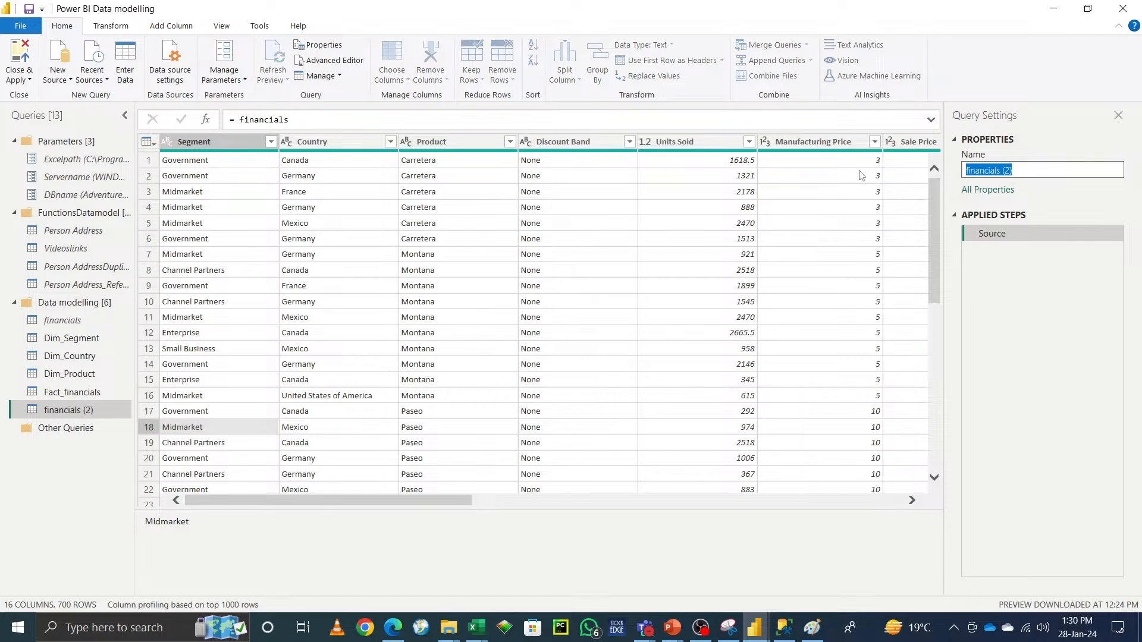
pyautogui.write('D')
pyautogui.write('Dim')
pyautogui.write('_Discount')
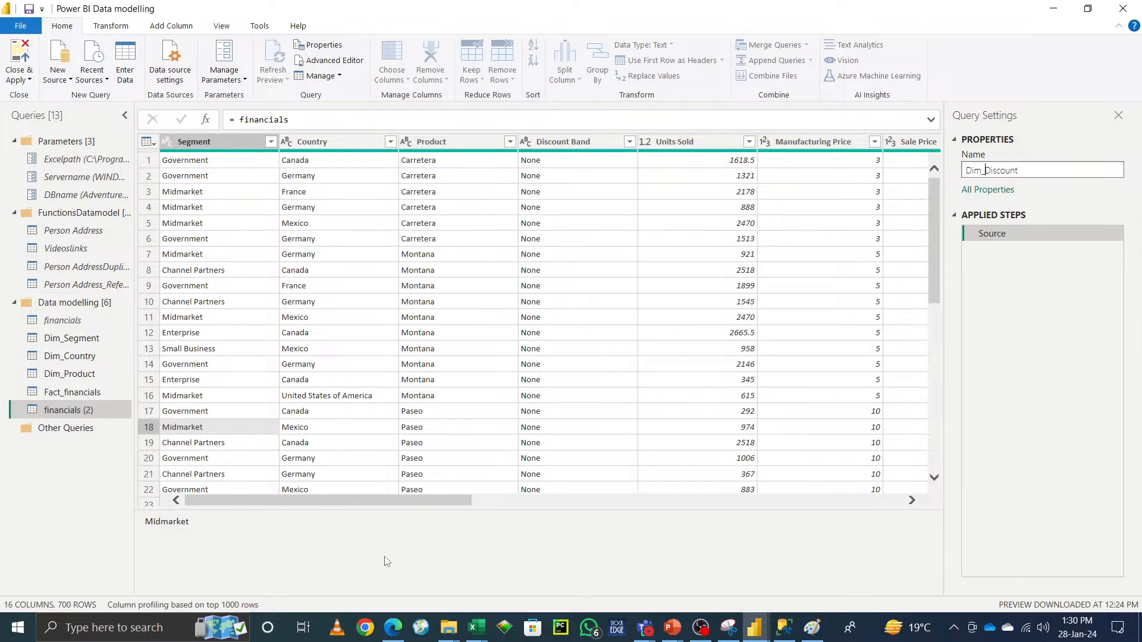
# Step: In the Dim_Discount query, keep only the Discount Band column and remove duplicate rows
pyautogui.click(558, 146)
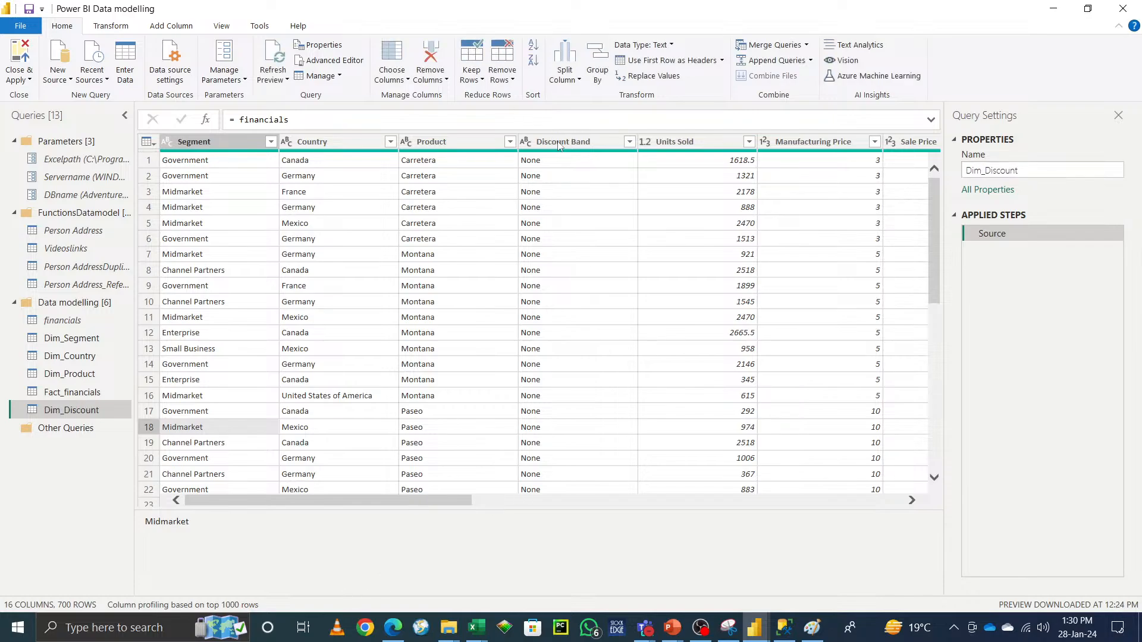
pyautogui.click(428, 82)
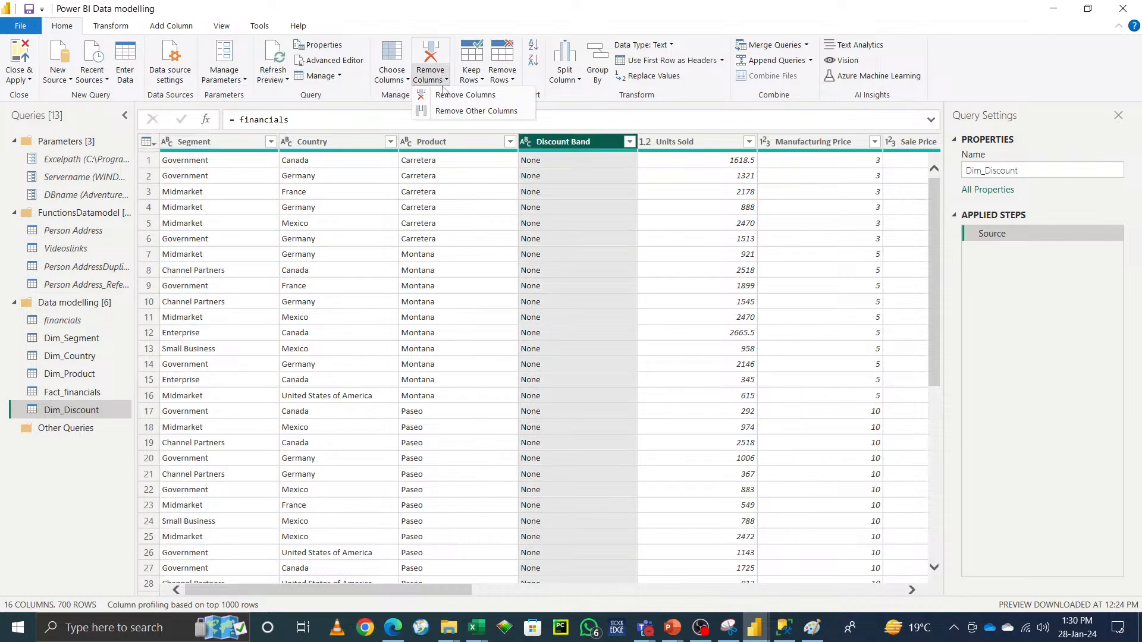
pyautogui.click(455, 111)
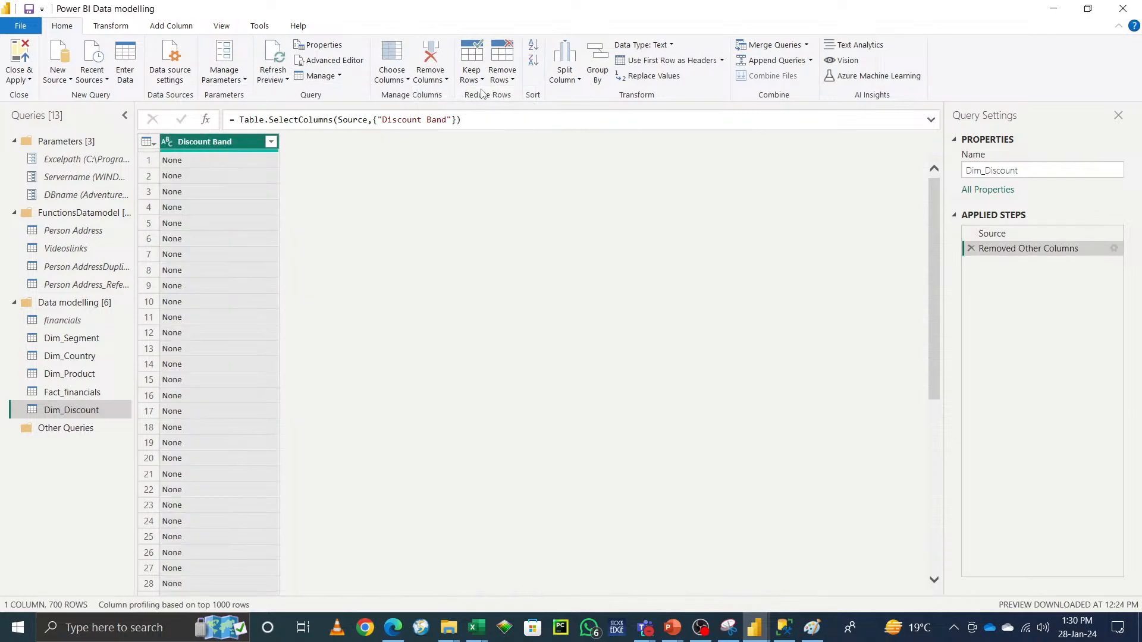
pyautogui.click(502, 78)
pyautogui.click(543, 144)
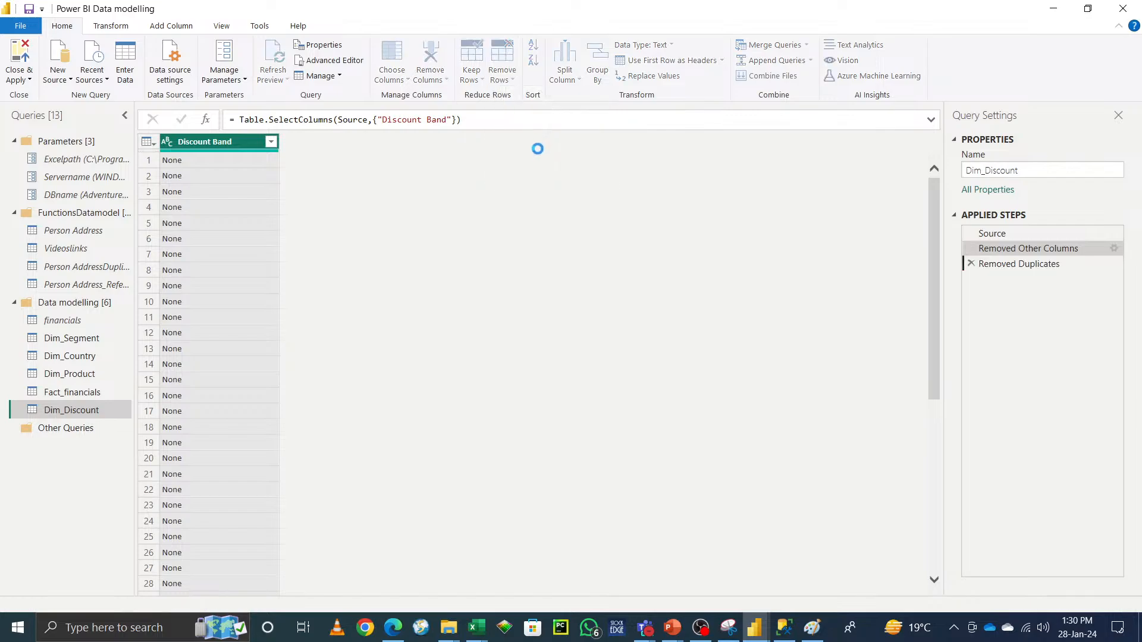
# Step: Add an index column starting at 500 with an increment of 1
pyautogui.click(172, 26)
pyautogui.click(204, 61)
pyautogui.click(176, 109)
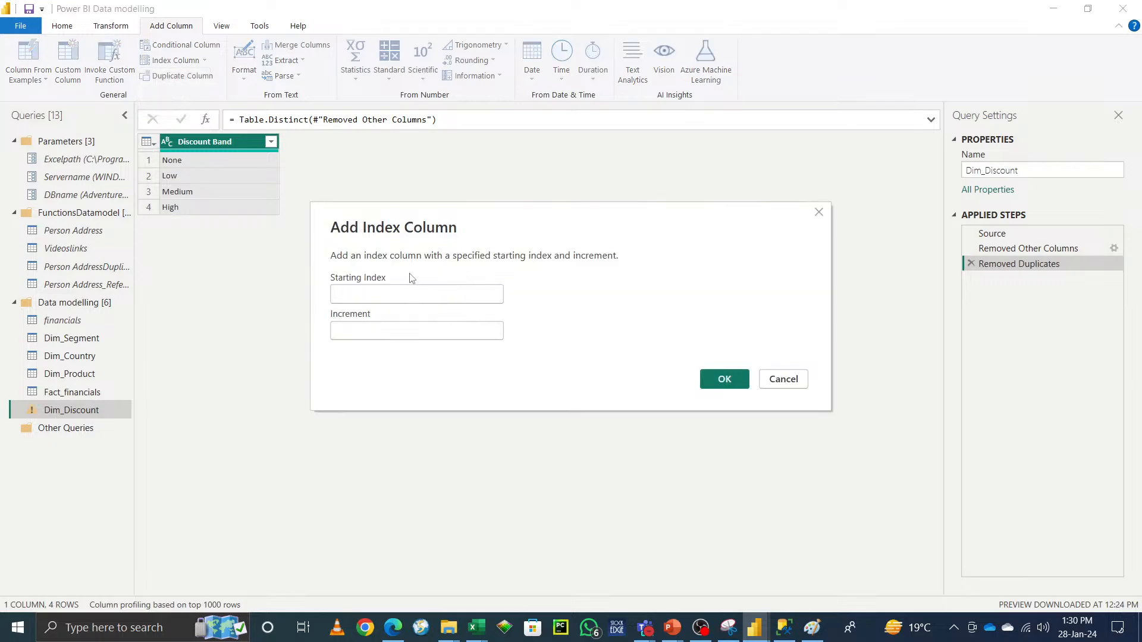
pyautogui.click(390, 295)
pyautogui.write('5')
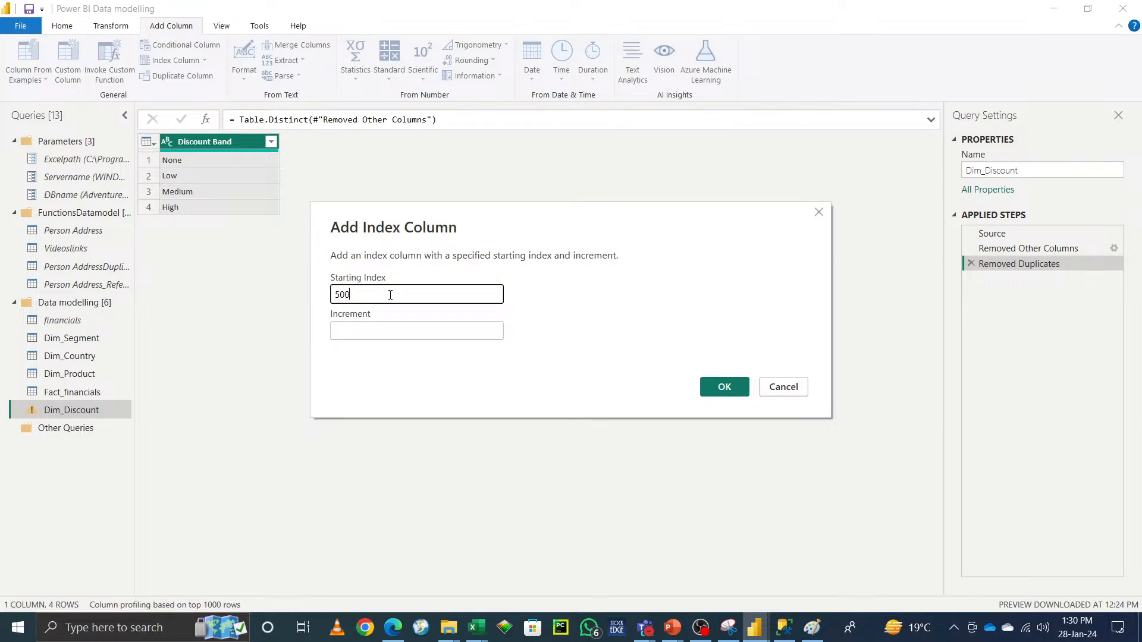
pyautogui.write('00')
pyautogui.click(396, 334)
pyautogui.write('1')
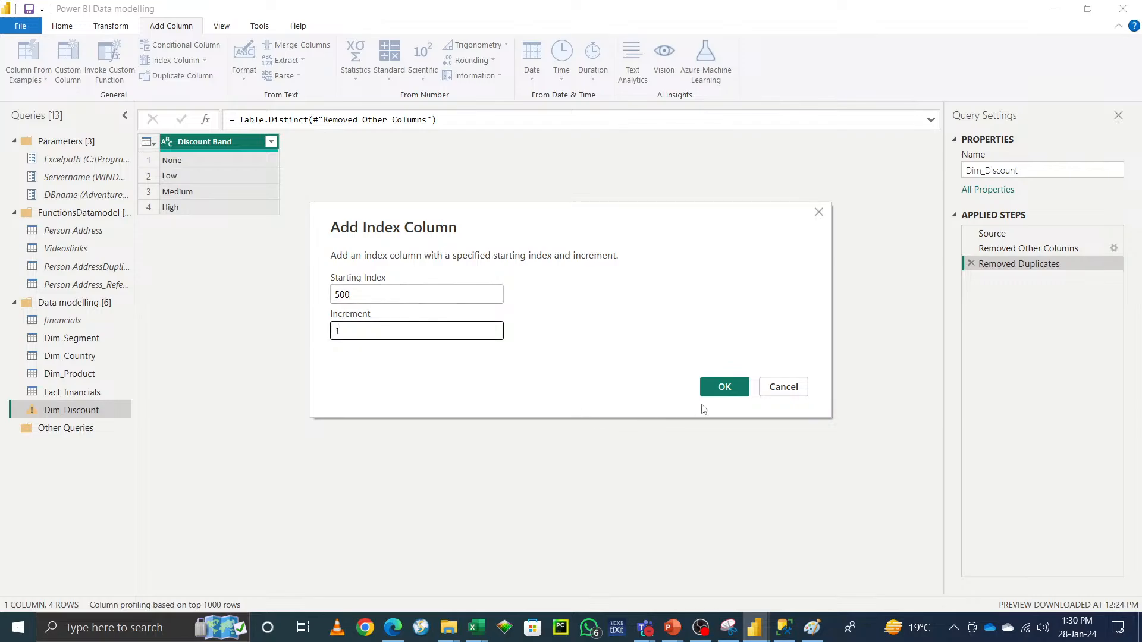
pyautogui.click(723, 389)
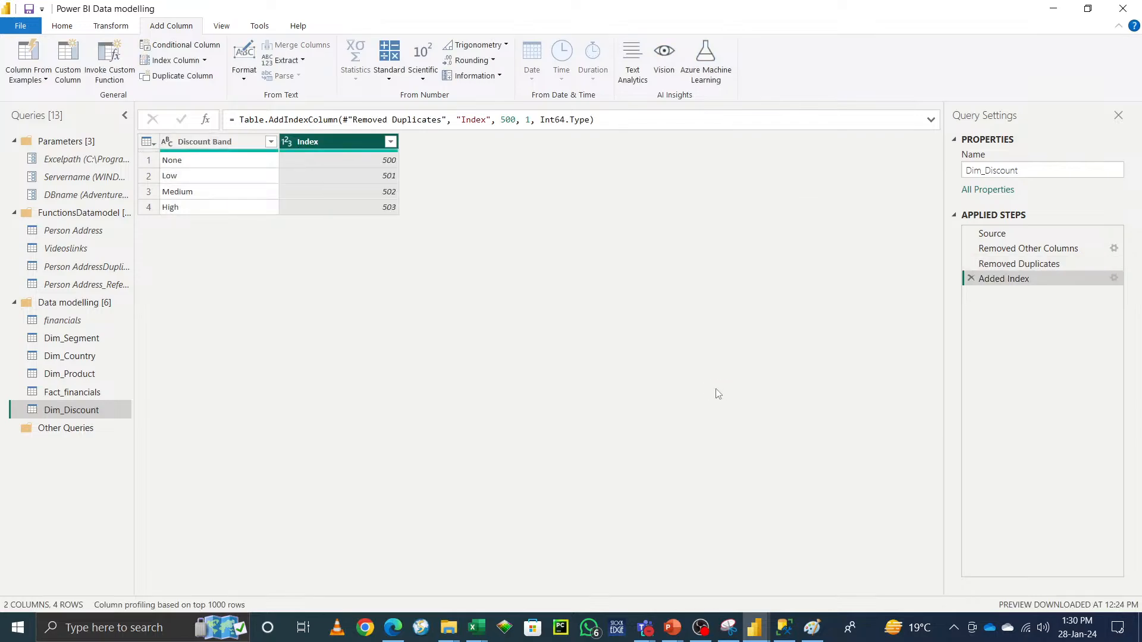
# Step: Rename the Index column to Discount Band ID
pyautogui.doubleClick(204, 142)
pyautogui.hotkey('ctrl', 'c')
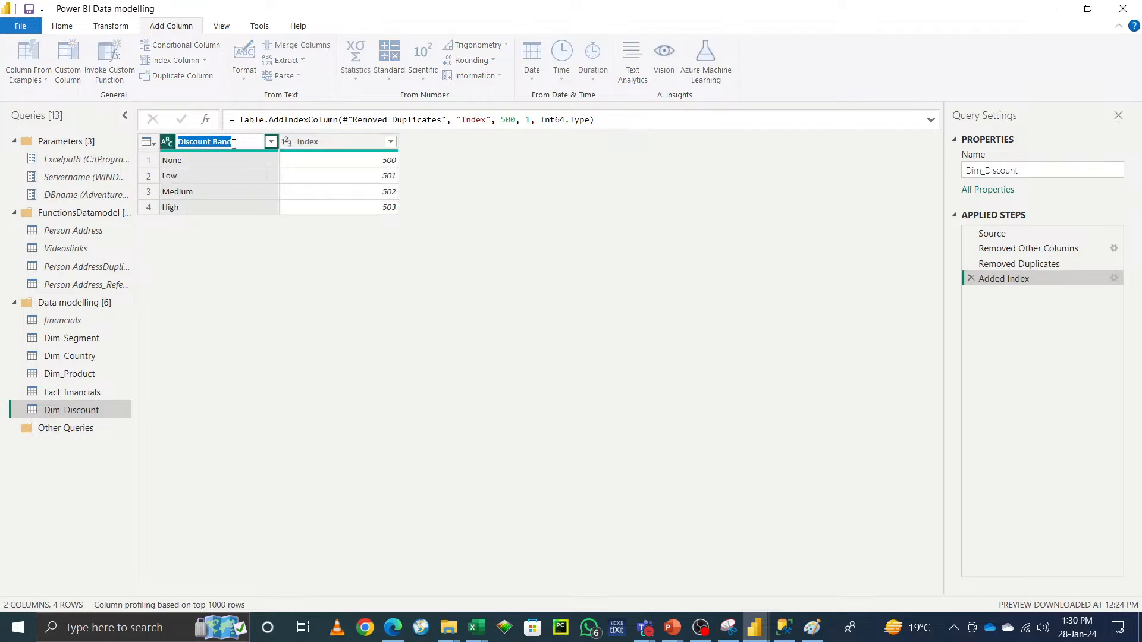
pyautogui.doubleClick(340, 142)
pyautogui.hotkey('ctrl', 'v')
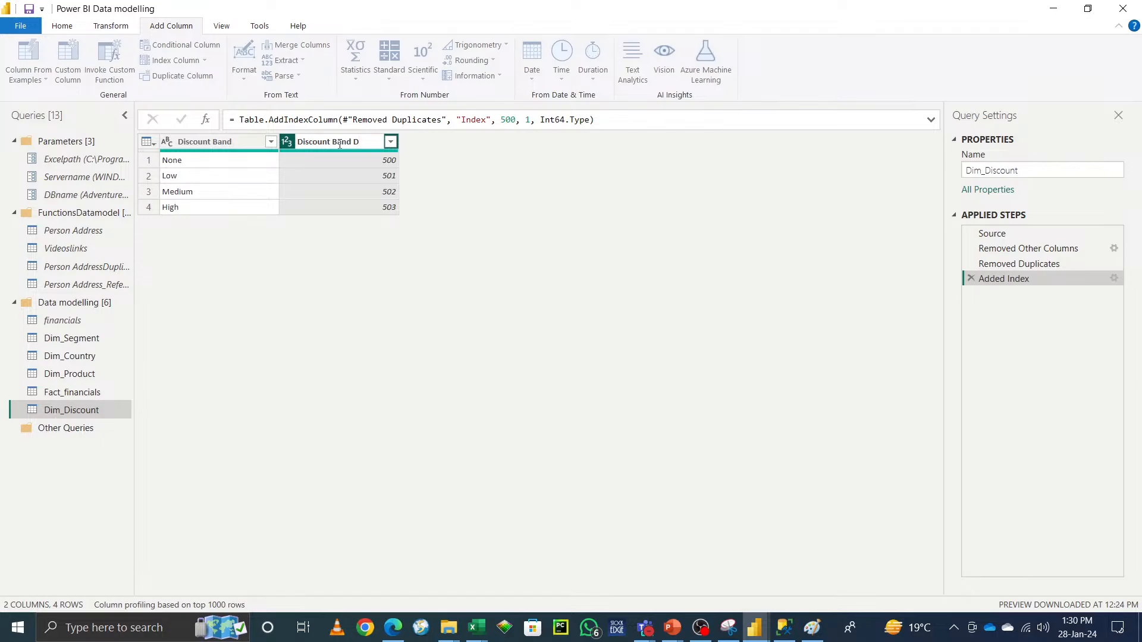
pyautogui.press('Return')
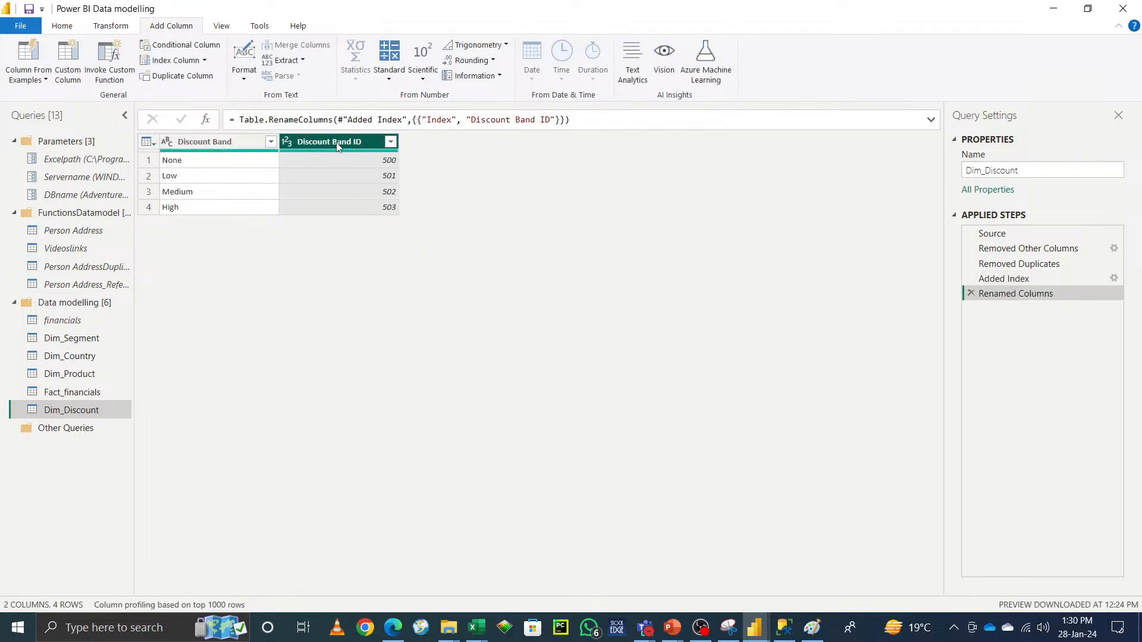
# Step: Move Discount Band ID to the first column position, then close and apply the query changes
pyautogui.moveTo(341, 148); pyautogui.dragTo(187, 146)
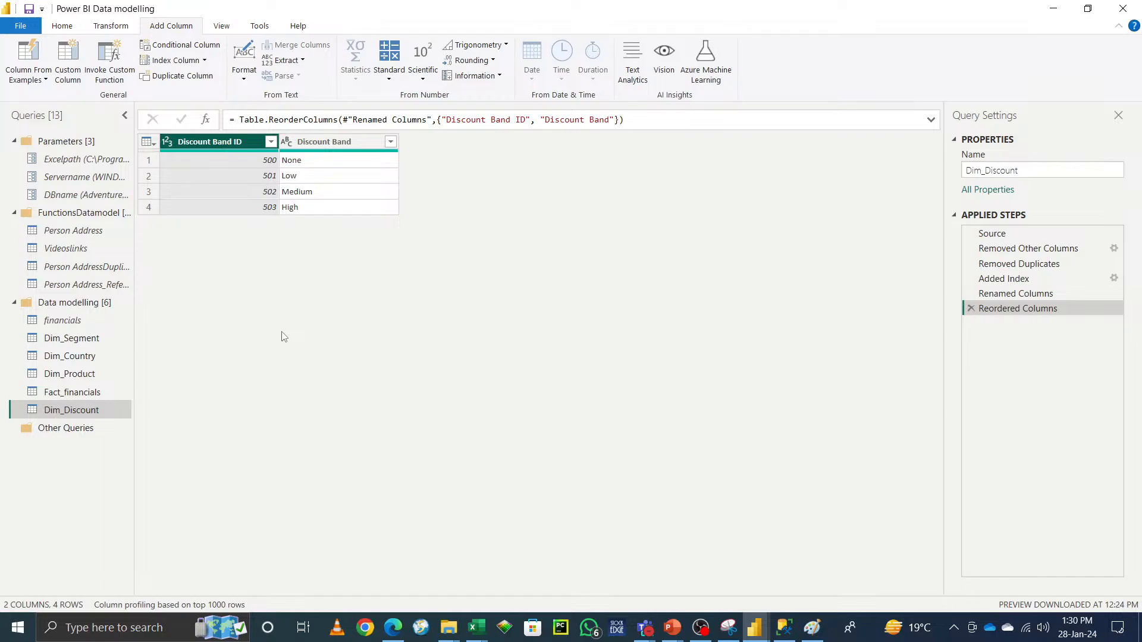
pyautogui.click(63, 26)
pyautogui.click(29, 80)
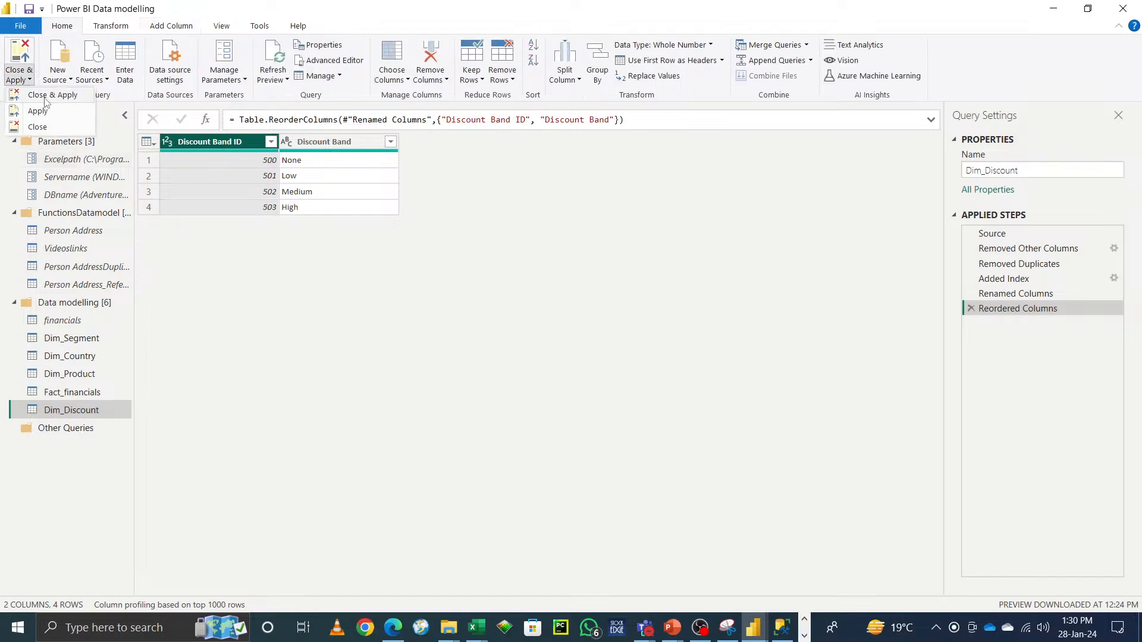
pyautogui.click(581, 438)
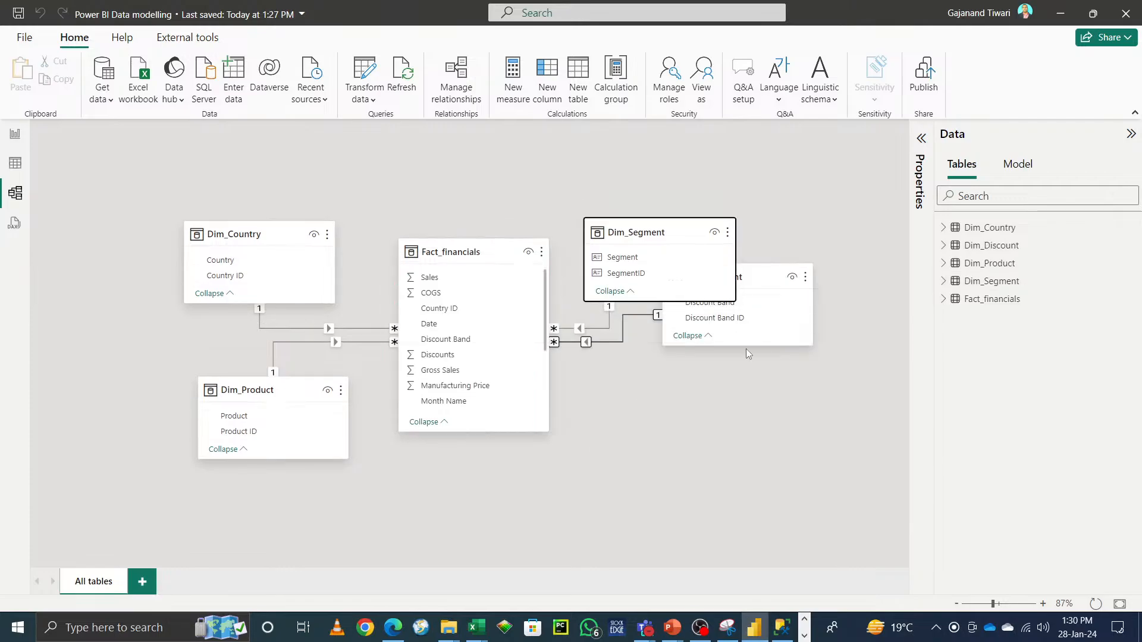
# Step: Place the Dim_Discount card below Dim_Segment, next to Fact_financials in the model diagram
pyautogui.moveTo(770, 271); pyautogui.dragTo(710, 362)
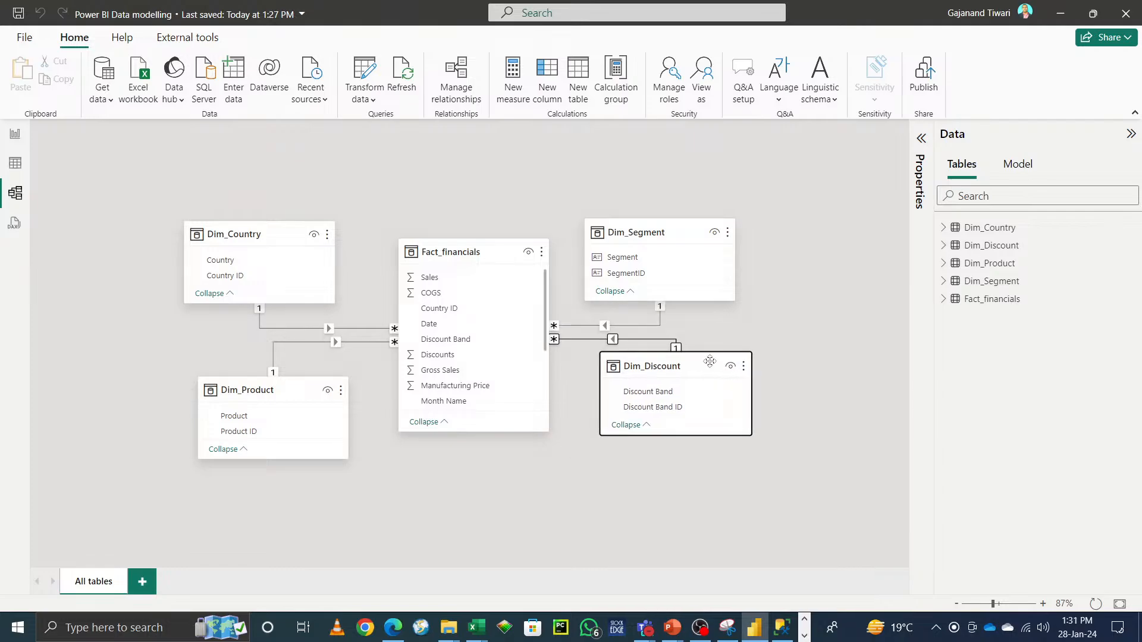
pyautogui.click(807, 331)
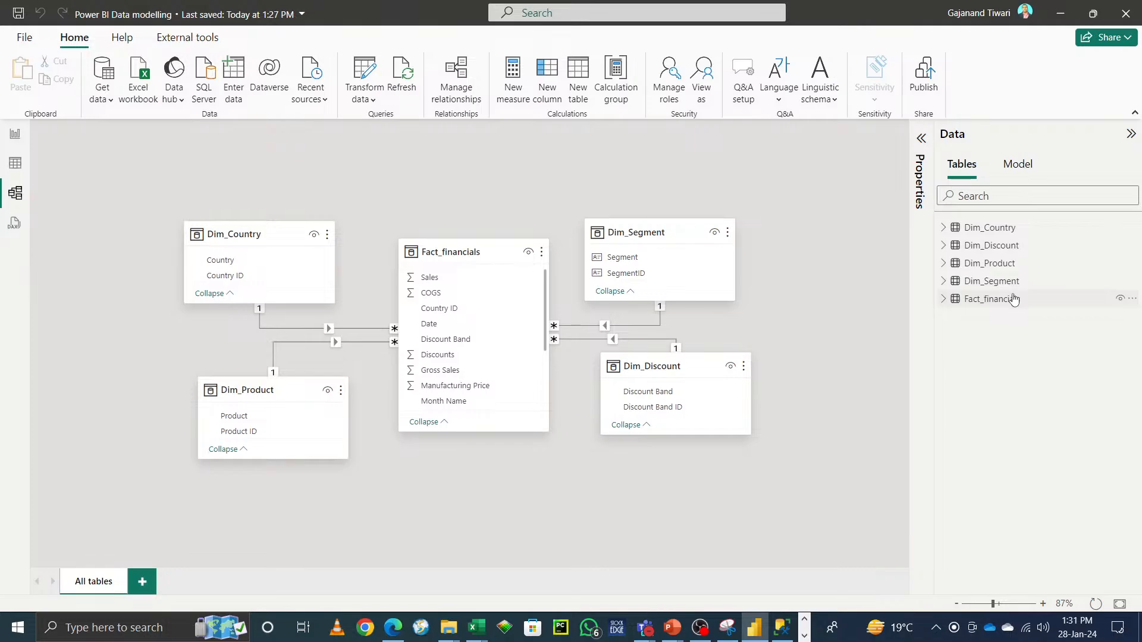
pyautogui.moveTo(1014, 299)
pyautogui.click(1017, 166)
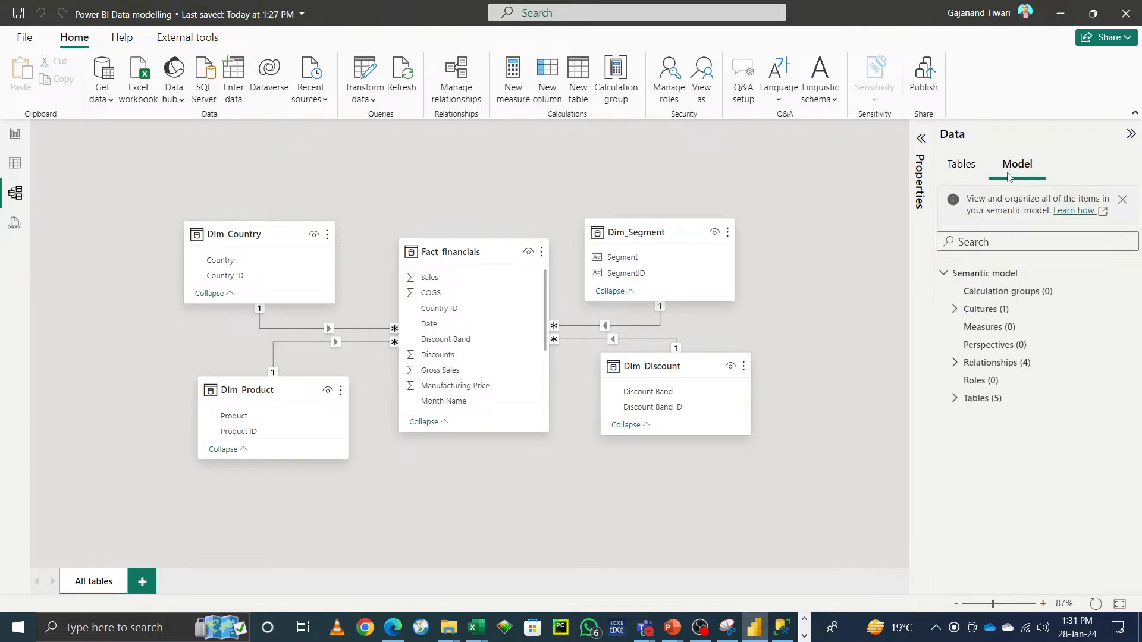
pyautogui.click(959, 169)
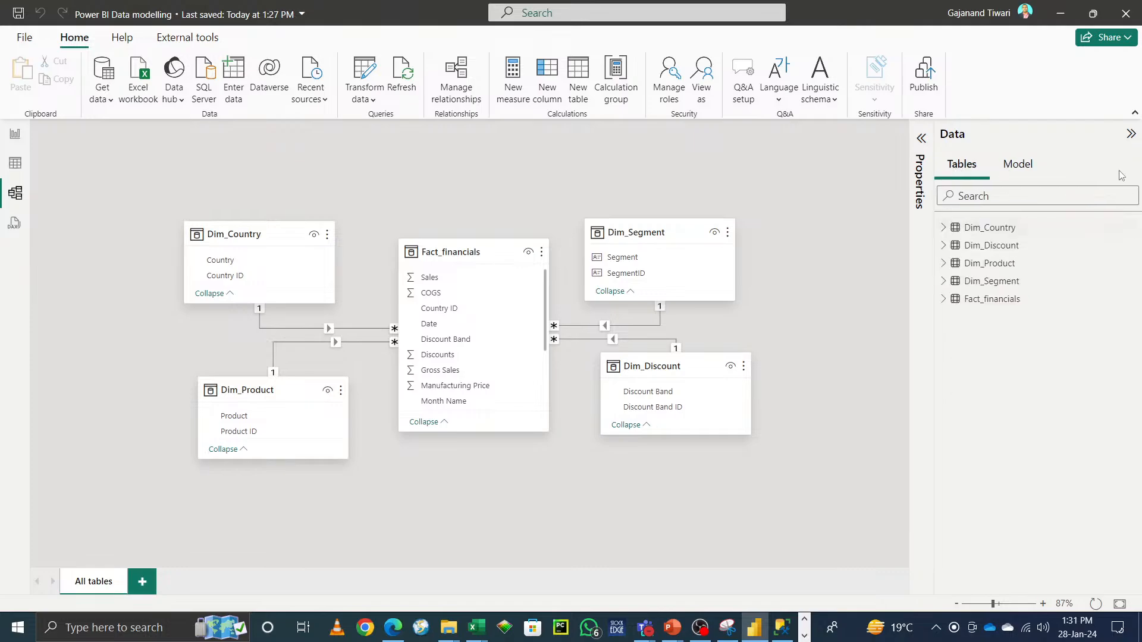
pyautogui.click(1024, 172)
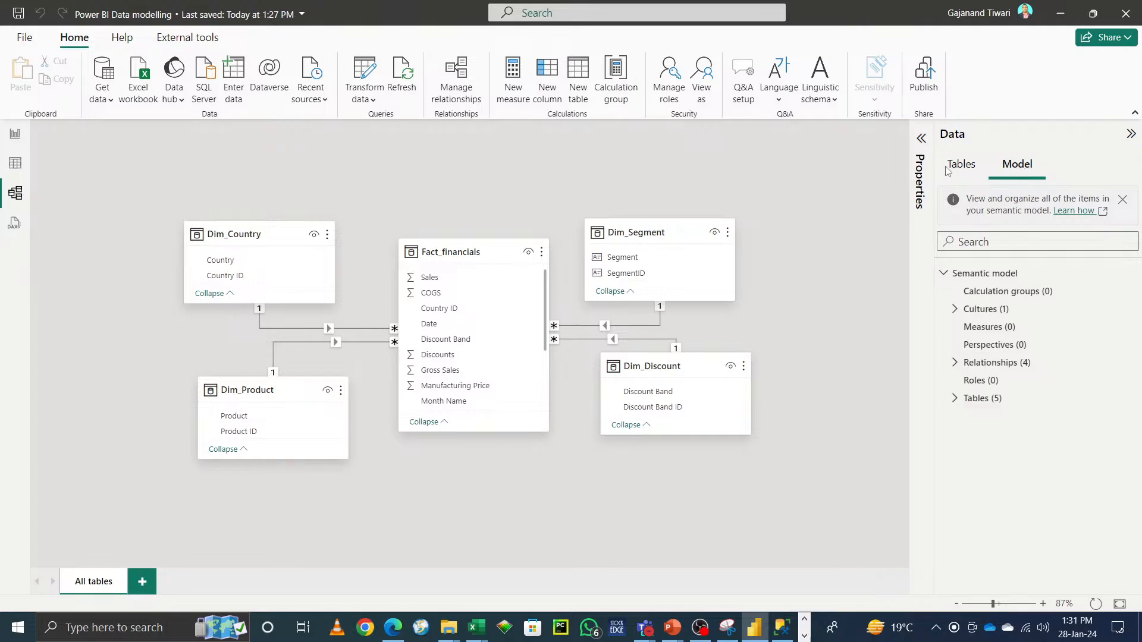
pyautogui.click(975, 170)
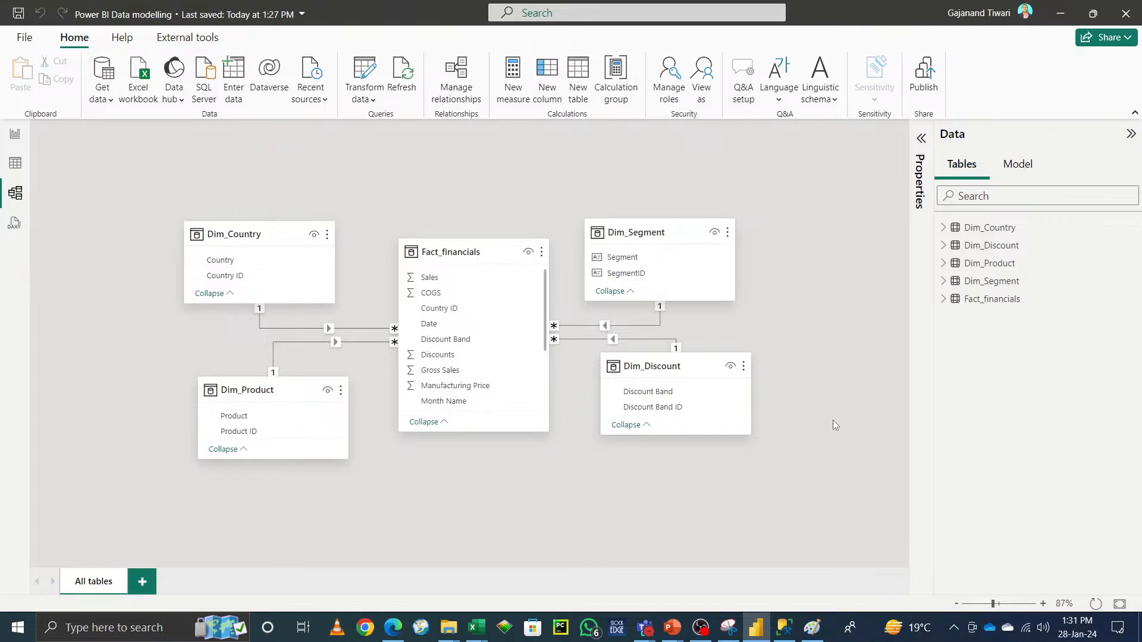
# Step: Realign the Dim_Product, Dim_Segment and Dim_Discount cards around Fact_financials in the diagram
pyautogui.moveTo(258, 396); pyautogui.dragTo(245, 383)
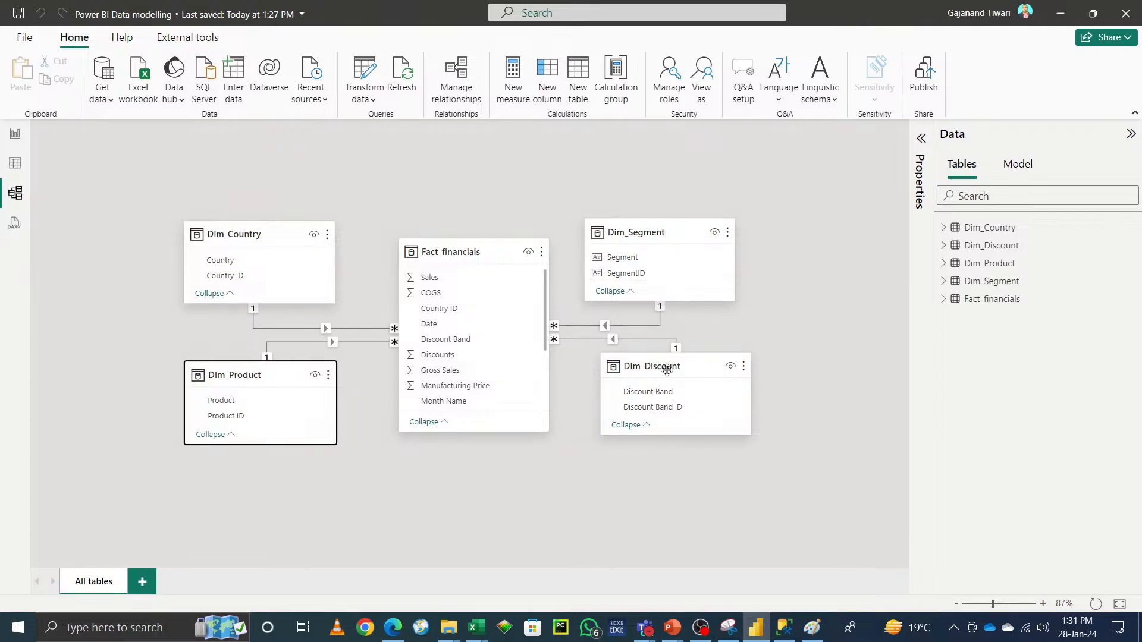
pyautogui.click(674, 368)
pyautogui.moveTo(675, 368); pyautogui.dragTo(679, 365)
pyautogui.moveTo(666, 236); pyautogui.dragTo(685, 255)
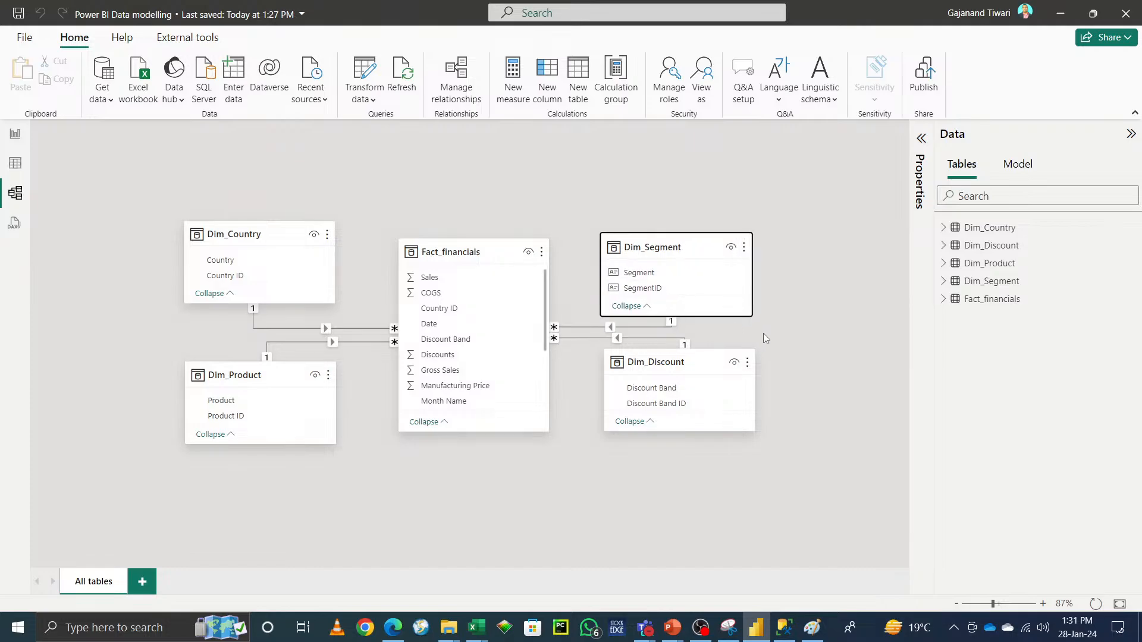
pyautogui.moveTo(703, 367)
pyautogui.mouseDown()
pyautogui.moveTo(683, 373)
pyautogui.moveTo(694, 374)
pyautogui.mouseUp()
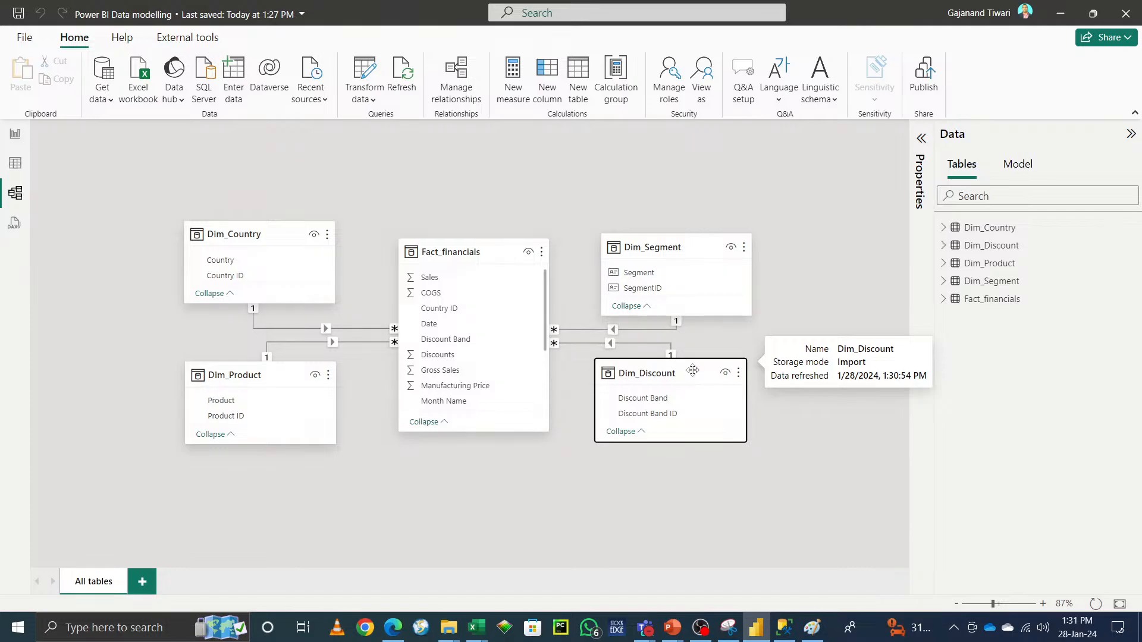
pyautogui.click(318, 329)
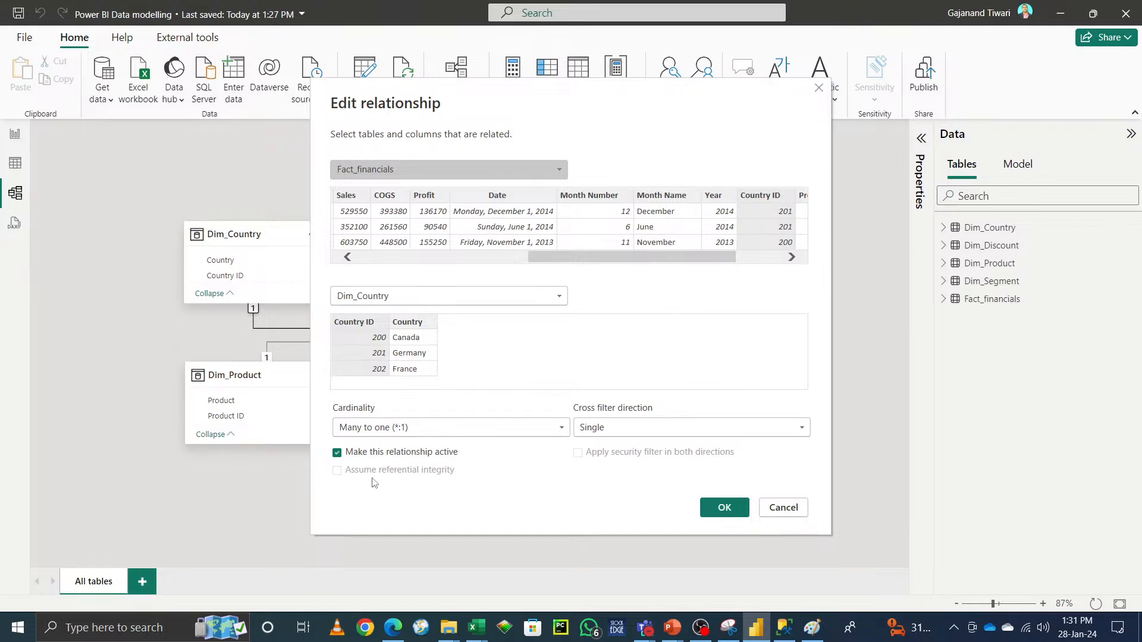
pyautogui.click(636, 434)
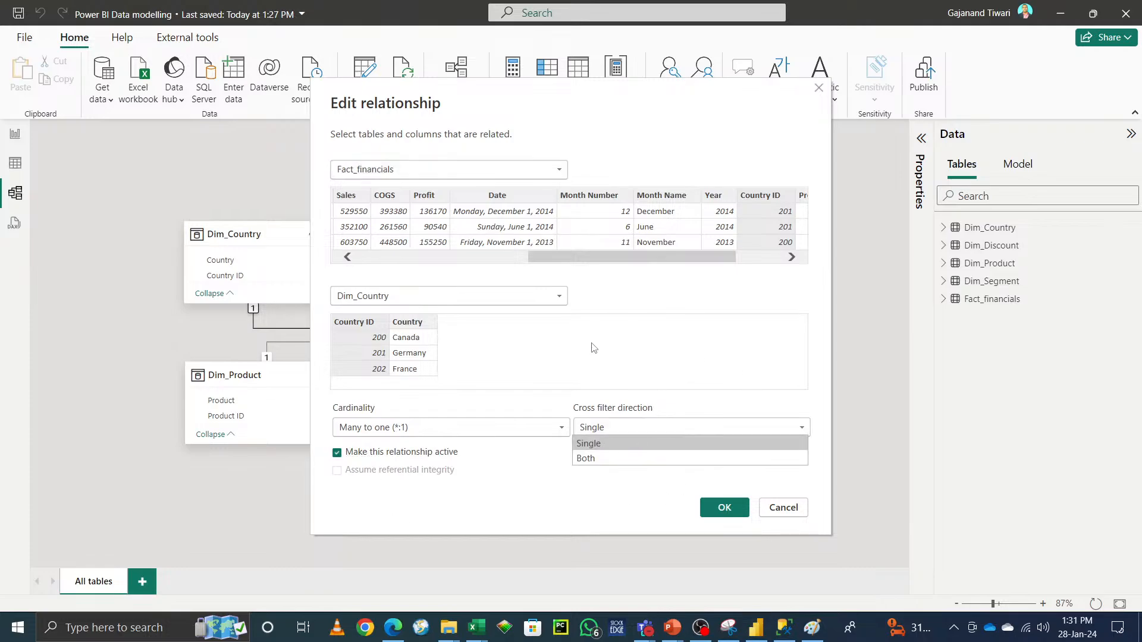
pyautogui.click(528, 482)
pyautogui.click(785, 513)
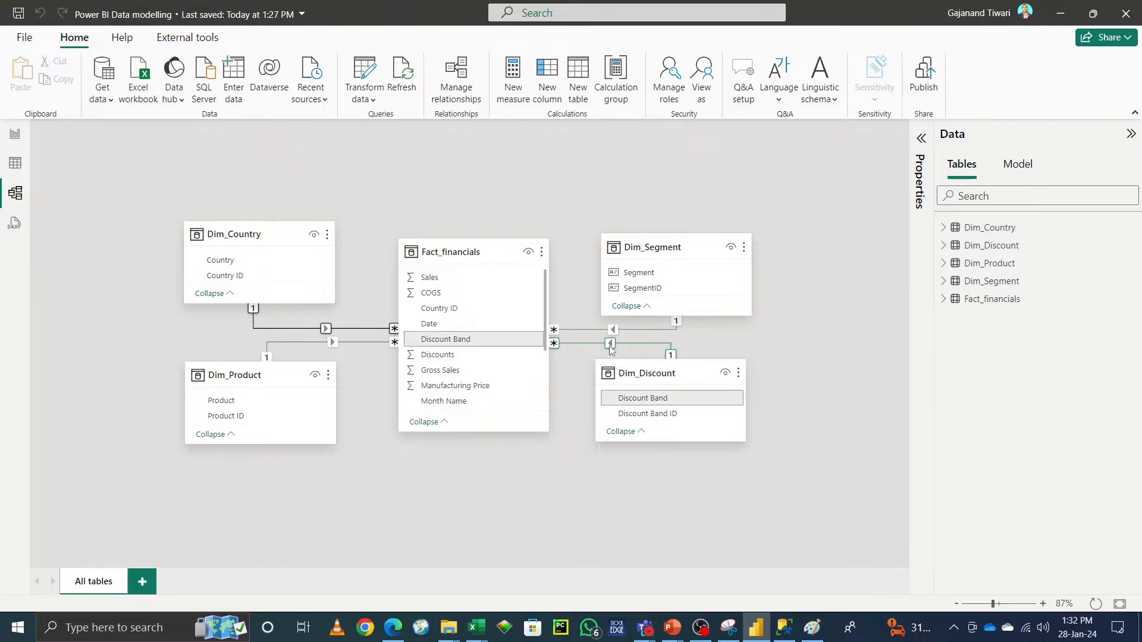
# Step: Try setting the Fact_financials–Dim_Country relationship's cross filter direction to Both, then cancel the dialog
pyautogui.doubleClick(355, 344)
pyautogui.click(633, 428)
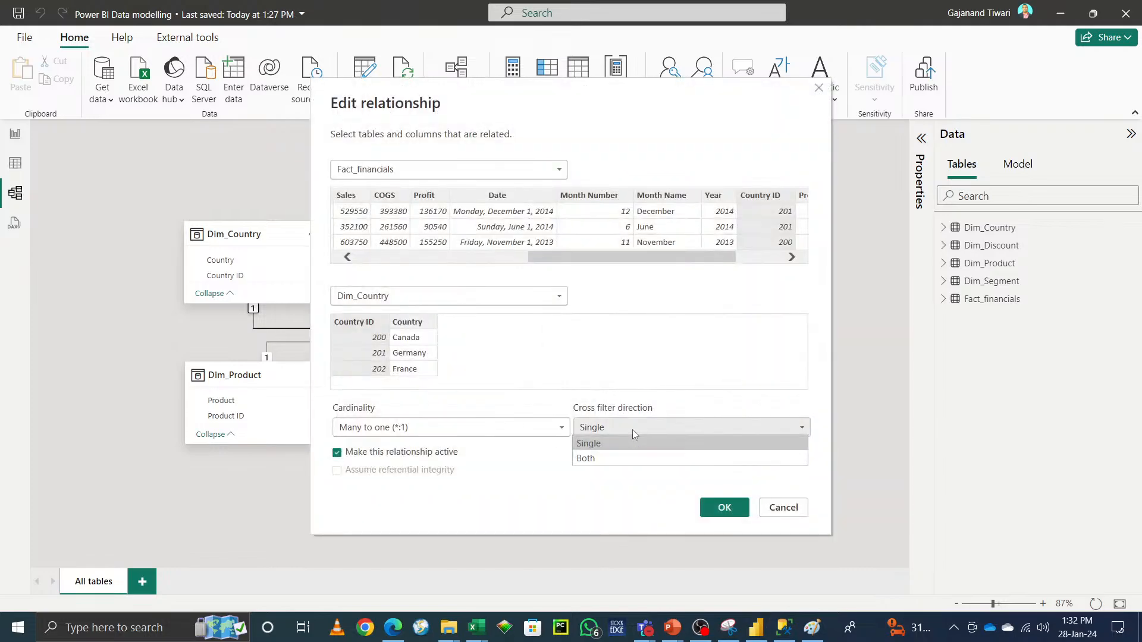
pyautogui.click(596, 459)
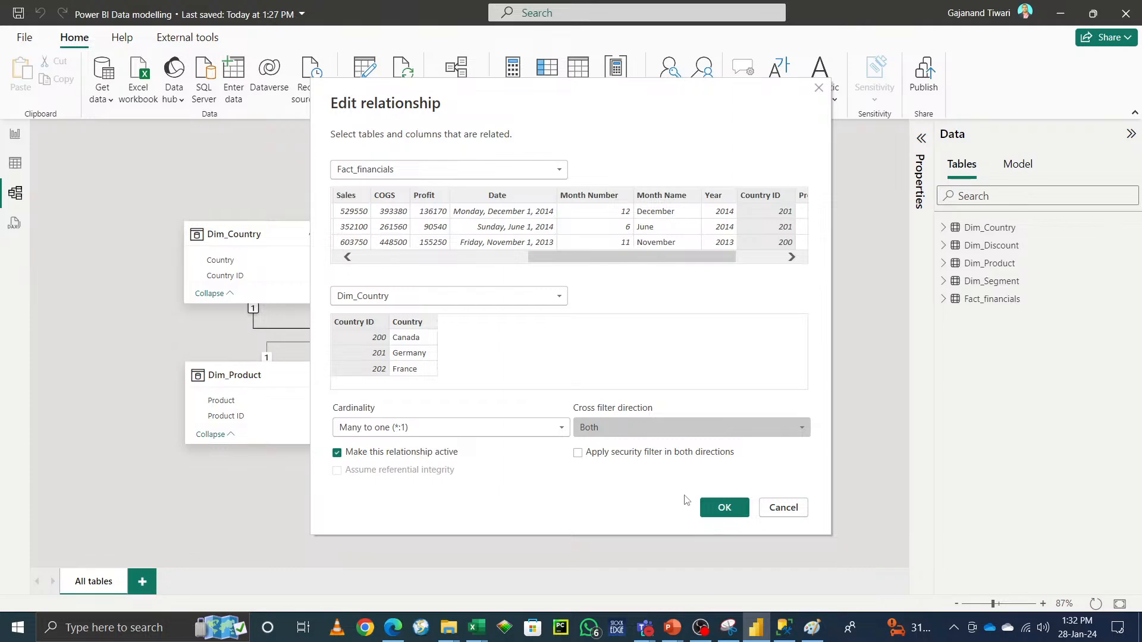
pyautogui.click(538, 428)
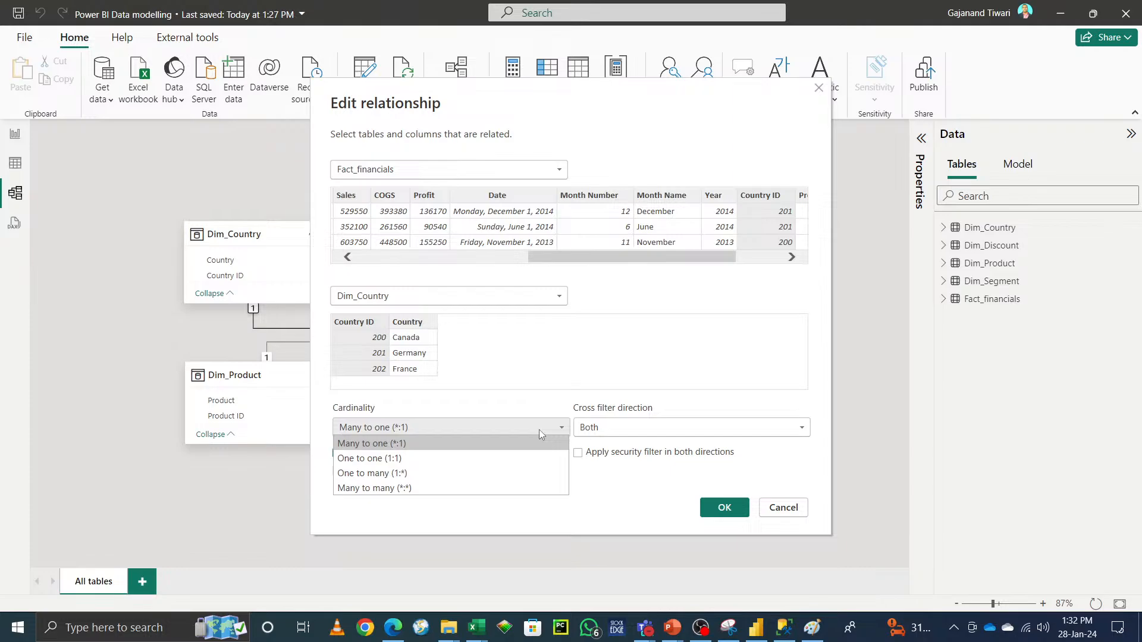
pyautogui.click(690, 395)
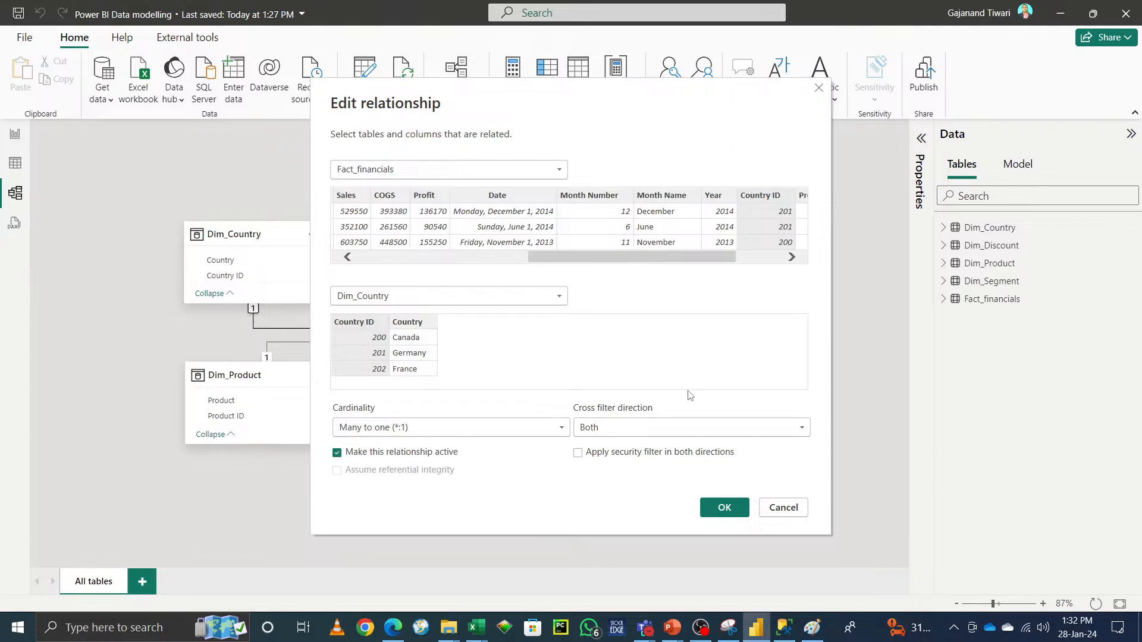
pyautogui.click(780, 509)
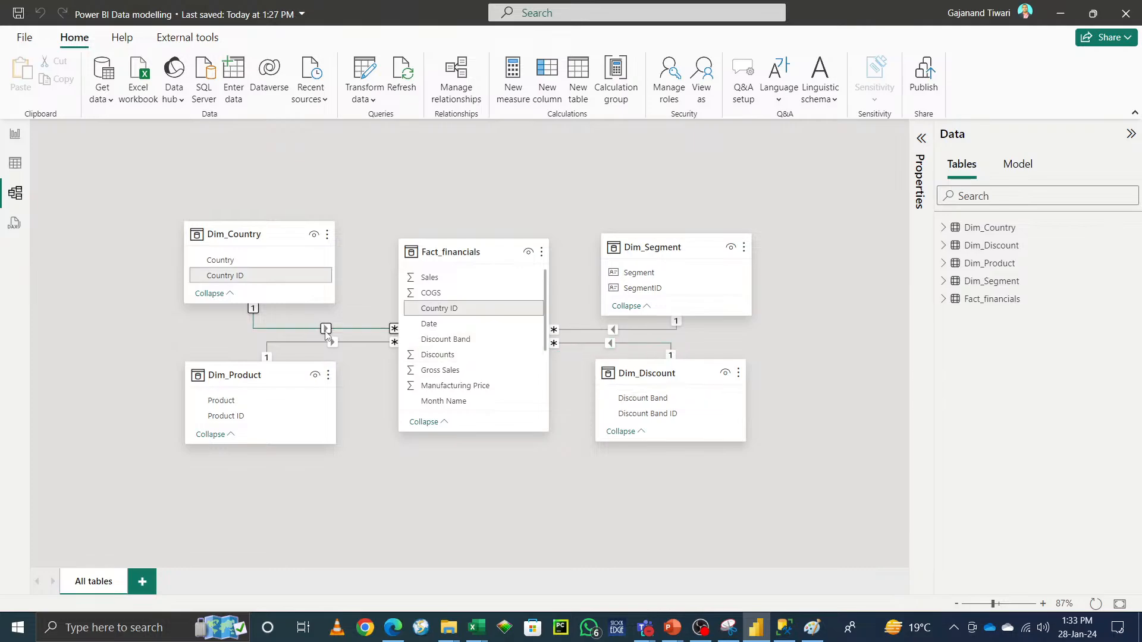
# Step: Open the Fact_financials–Dim_Country relationship and set its cross filter direction to Both
pyautogui.doubleClick(355, 324)
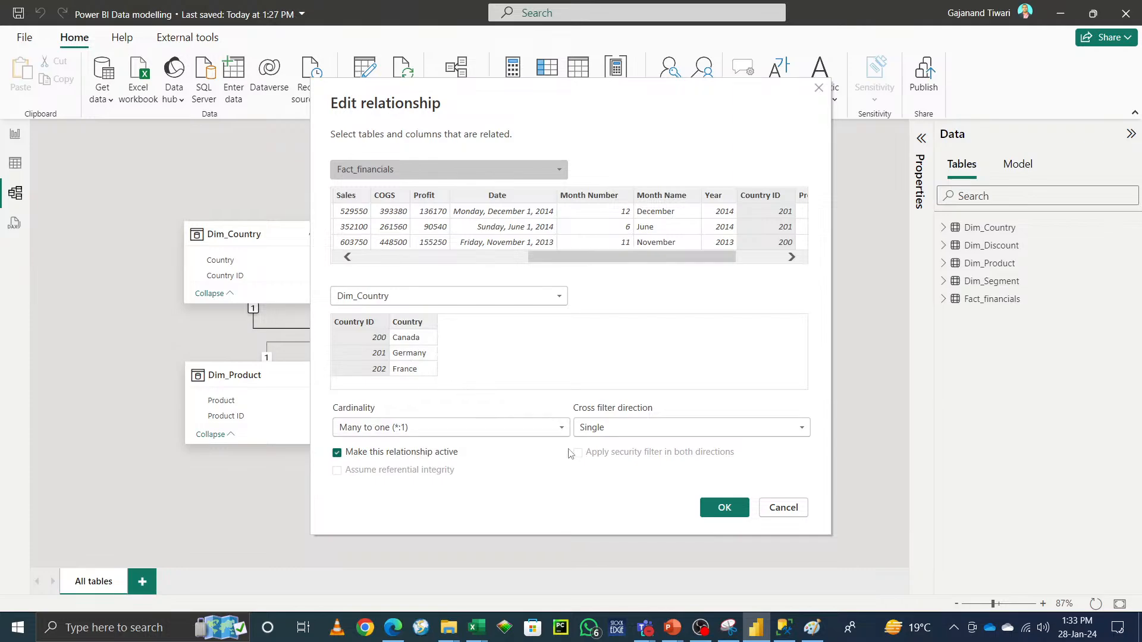
pyautogui.click(594, 428)
pyautogui.click(611, 461)
pyautogui.moveTo(645, 627)
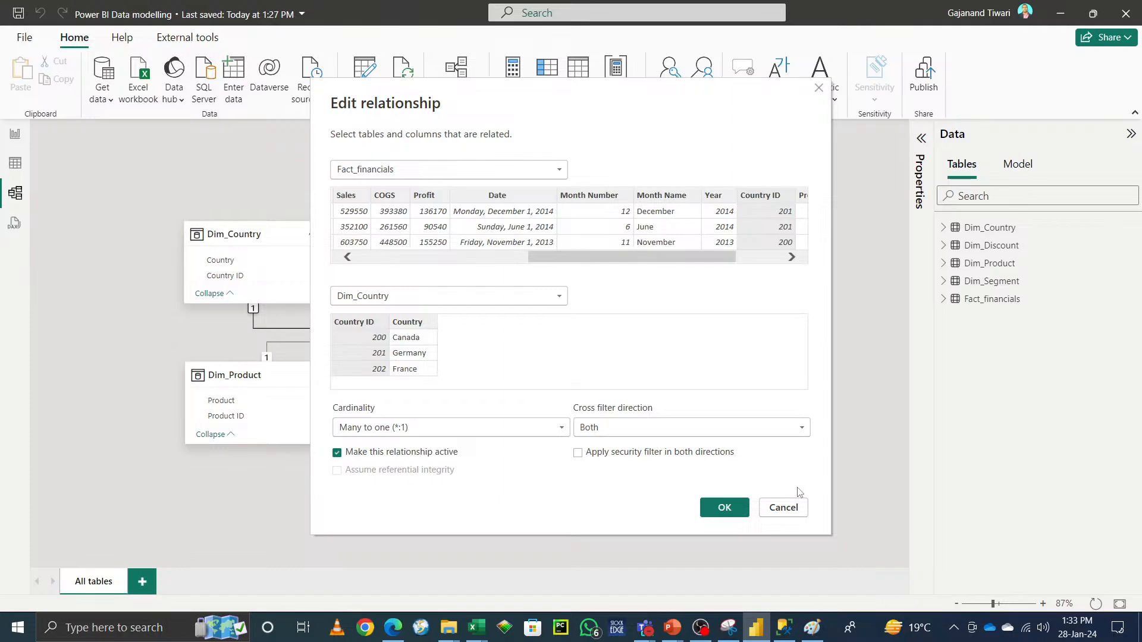
# Step: Examine the cardinality options available for the Fact_financials–Dim_Country relationship
pyautogui.click(562, 428)
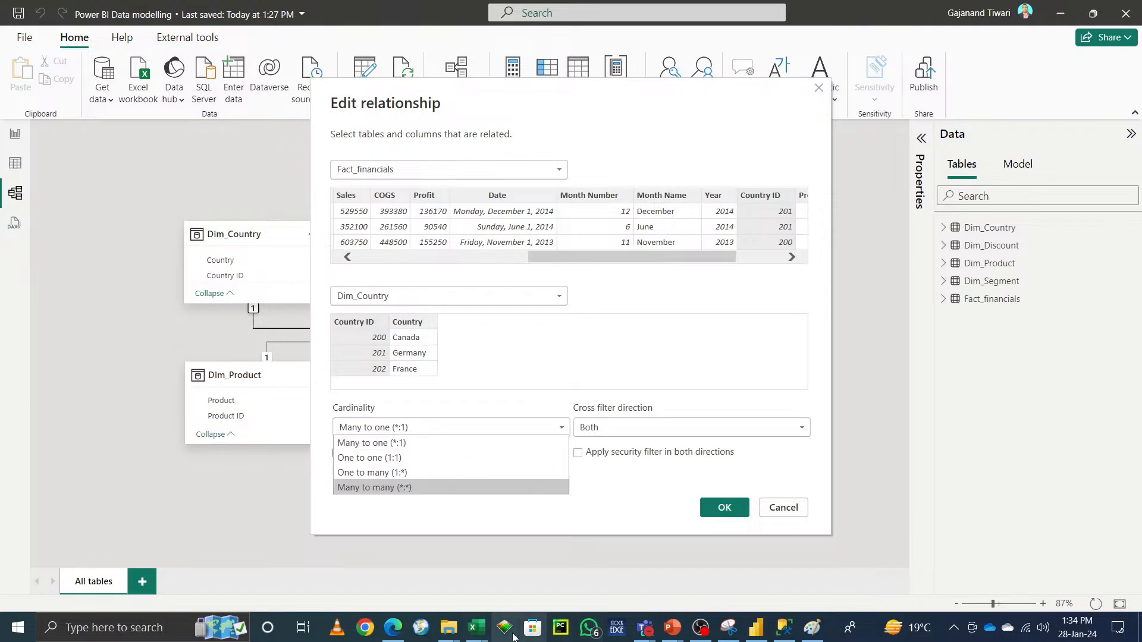
pyautogui.moveTo(476, 631)
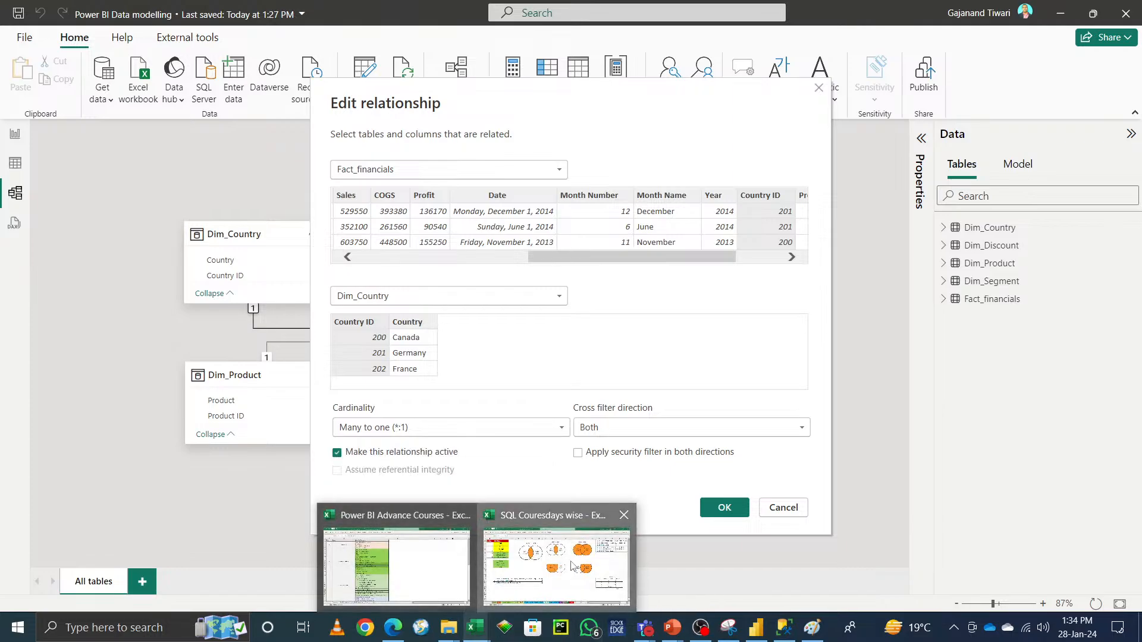
pyautogui.click(550, 553)
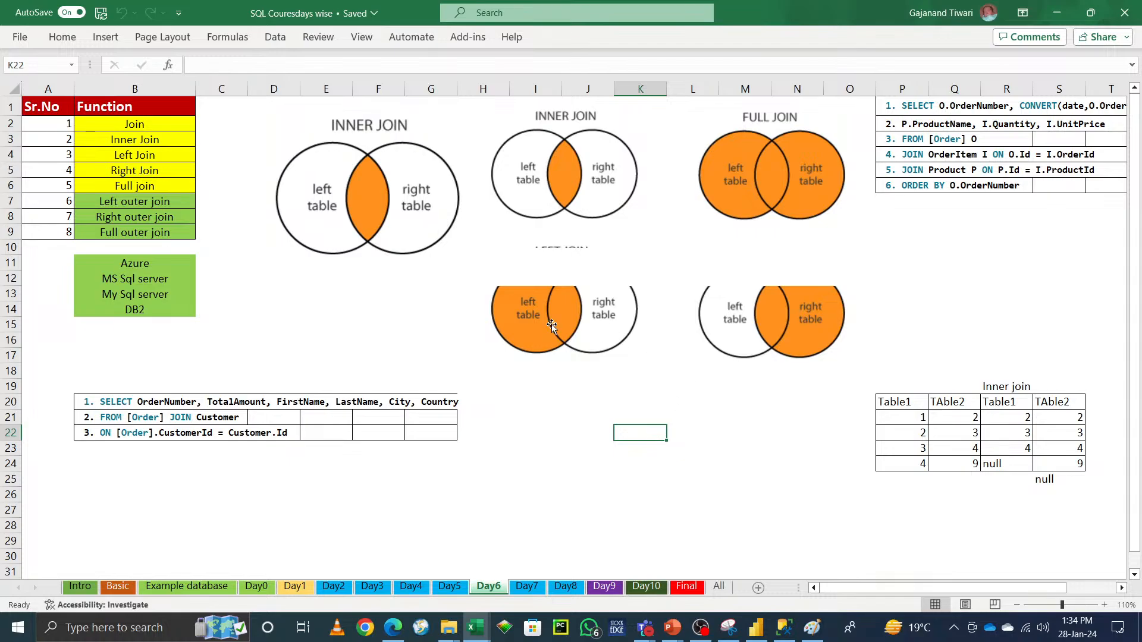
pyautogui.hotkey('alt', 'Tab')
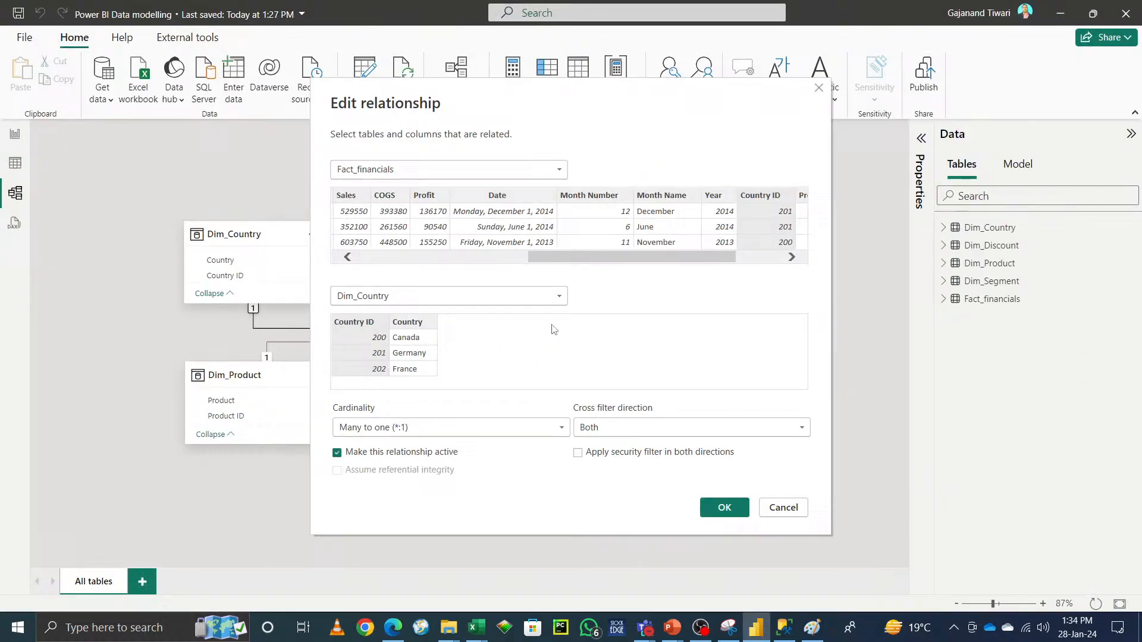
pyautogui.click(417, 426)
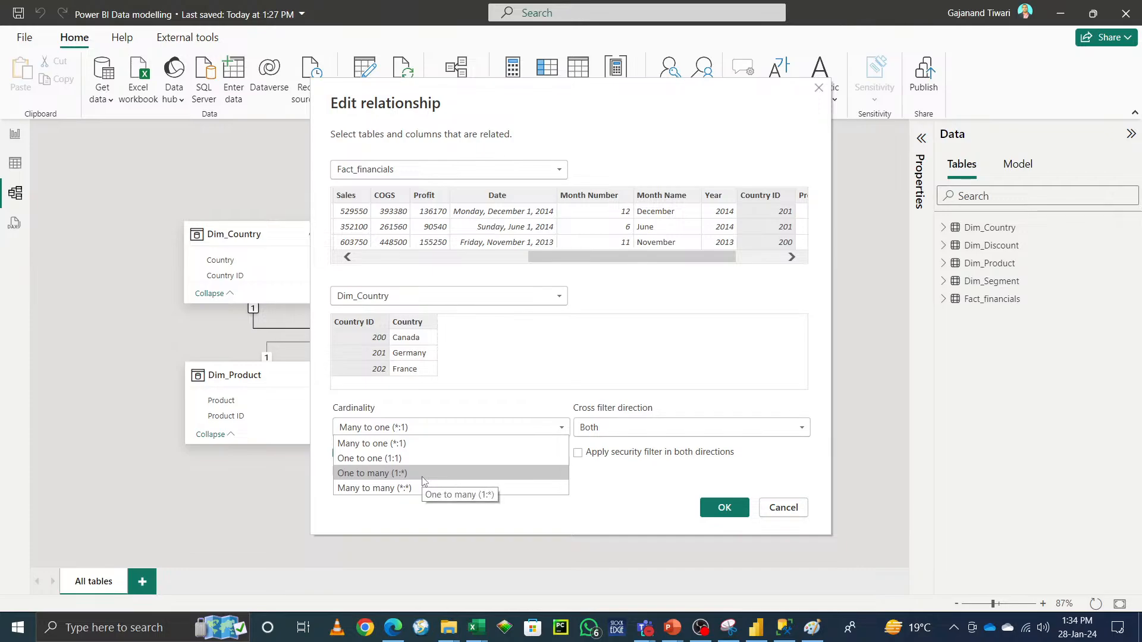
pyautogui.hotkey('alt', 'Tab')
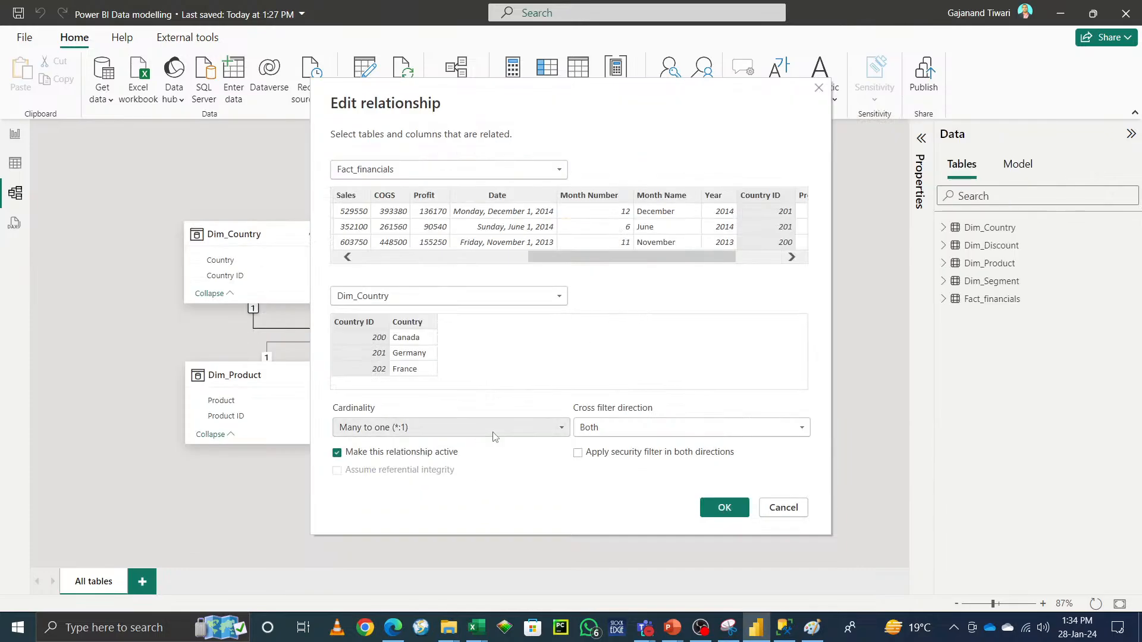
pyautogui.click(493, 437)
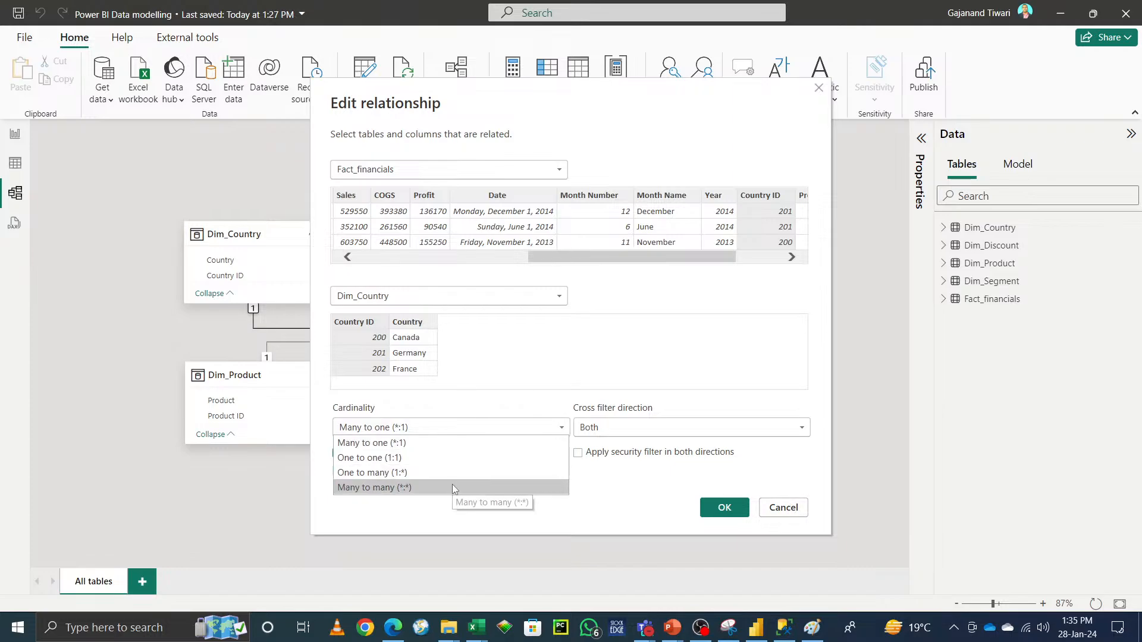
pyautogui.click(461, 395)
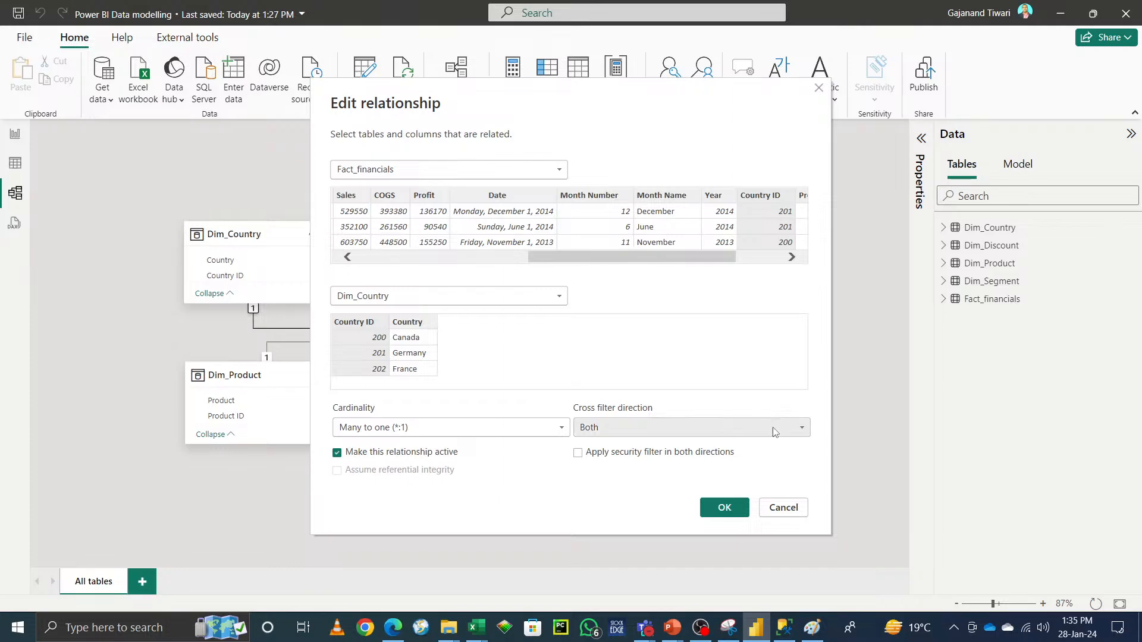
# Step: Set the relationship's cross filter direction to Single, clear Make this relationship active, and apply the change
pyautogui.click(741, 428)
pyautogui.click(726, 444)
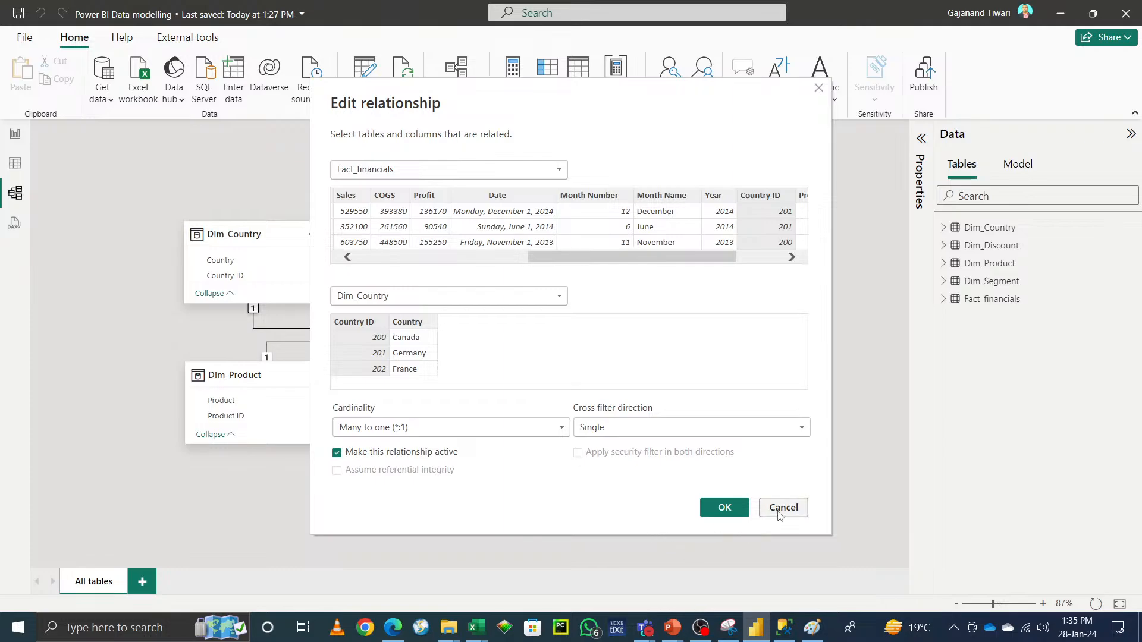
pyautogui.click(336, 452)
pyautogui.click(724, 507)
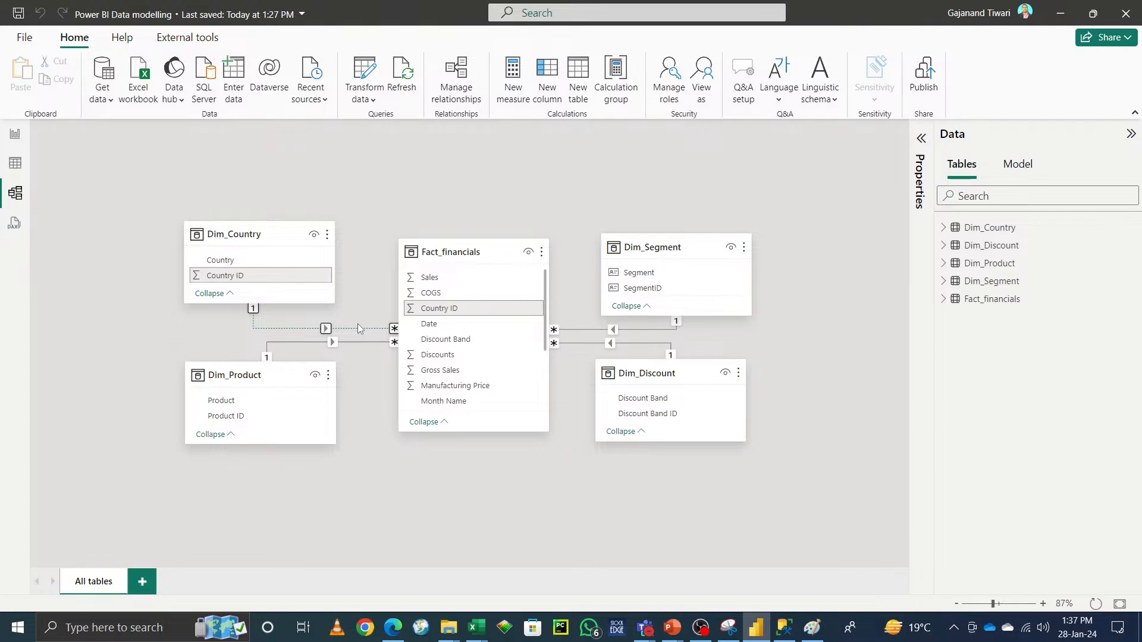
# Step: Reopen the Fact_financials–Dim_Country relationship and tick Make this relationship active
pyautogui.doubleClick(325, 330)
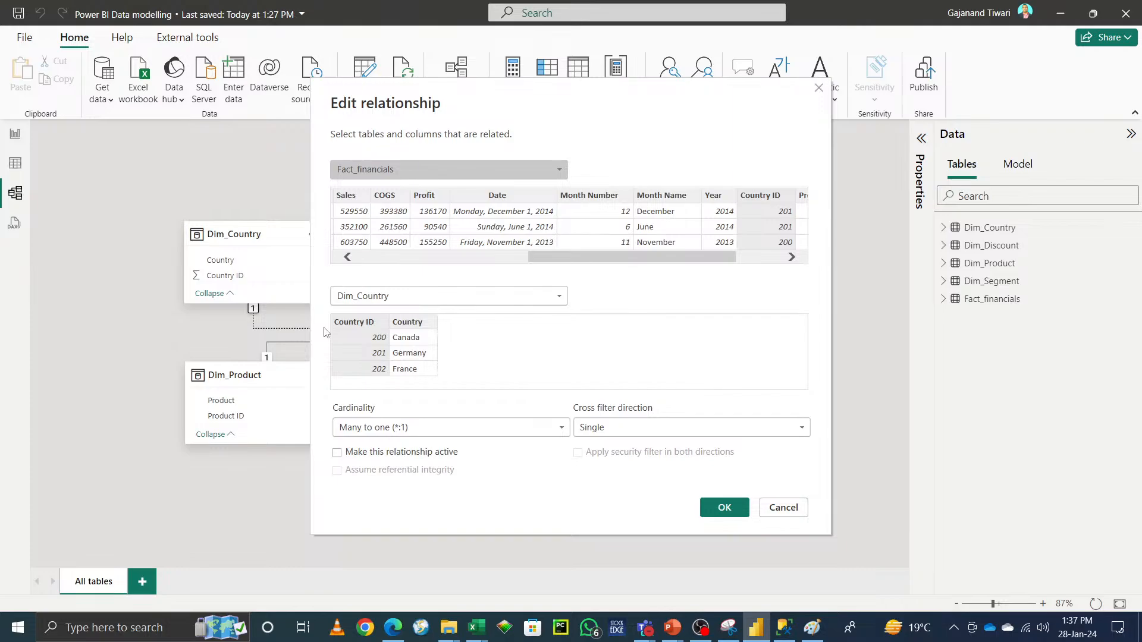
pyautogui.click(337, 453)
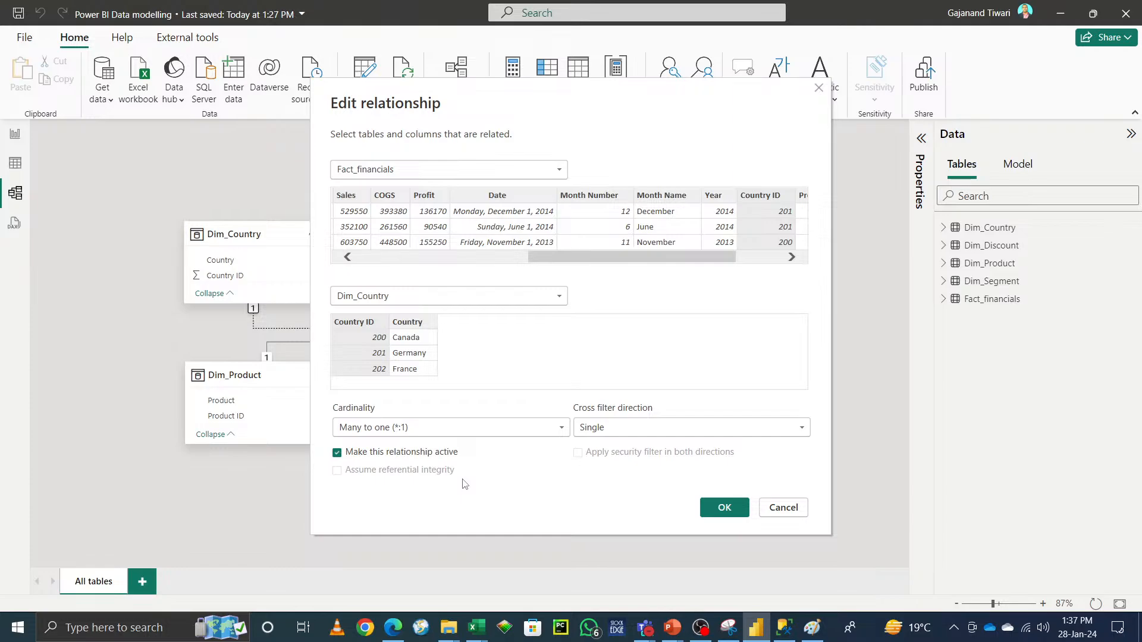
# Step: Switch to Paint and start a new blank canvas without saving the old drawing
pyautogui.click(813, 628)
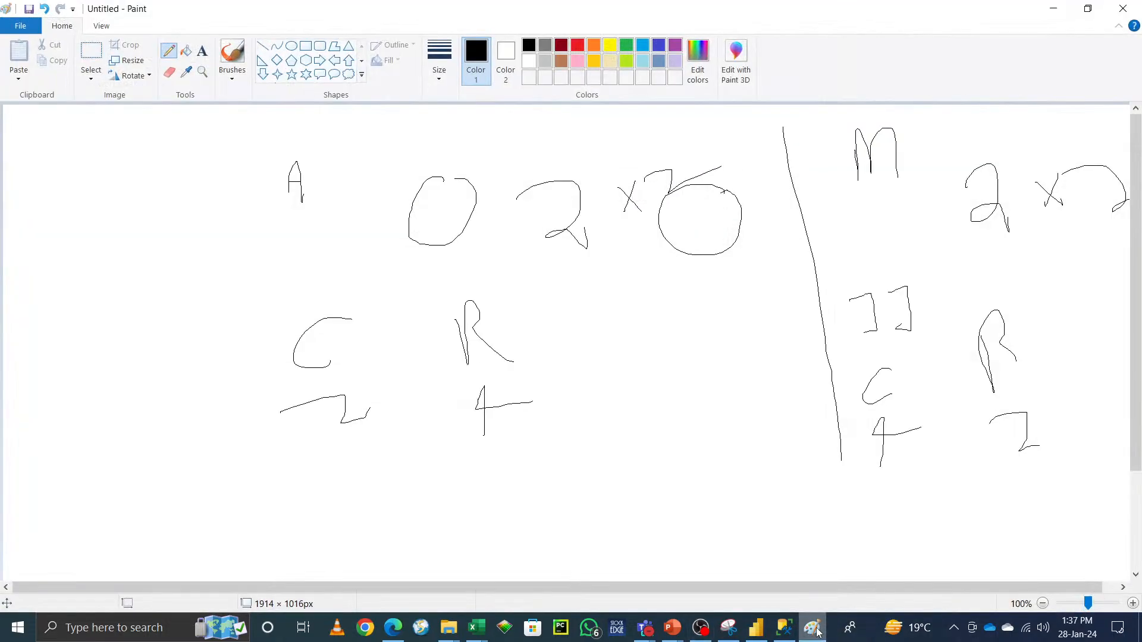
pyautogui.click(20, 26)
pyautogui.click(64, 52)
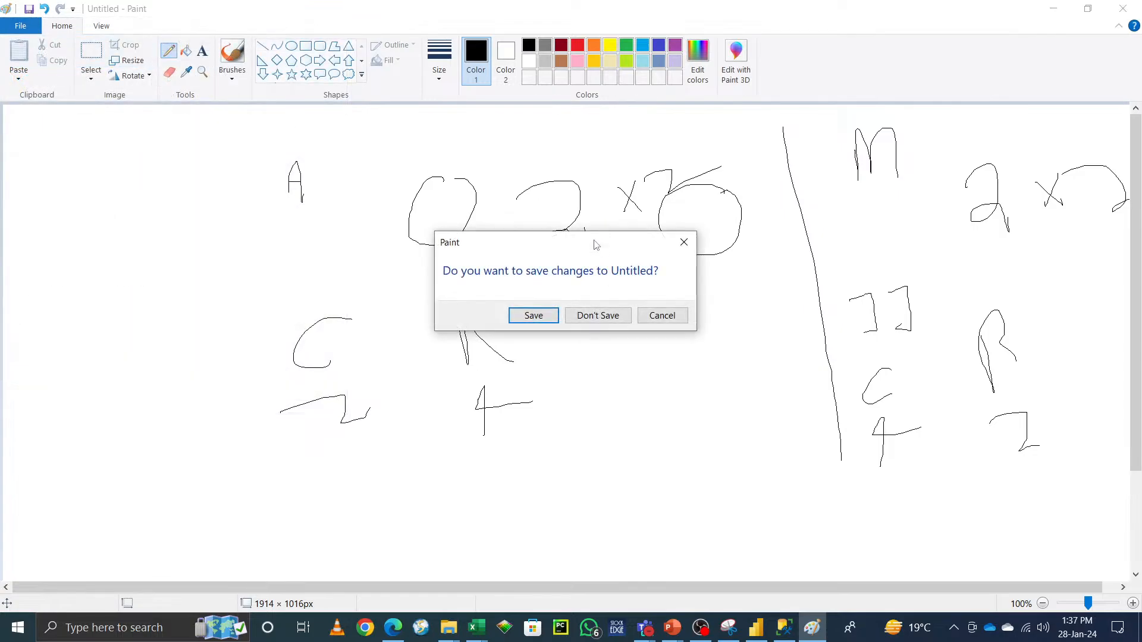
pyautogui.click(601, 316)
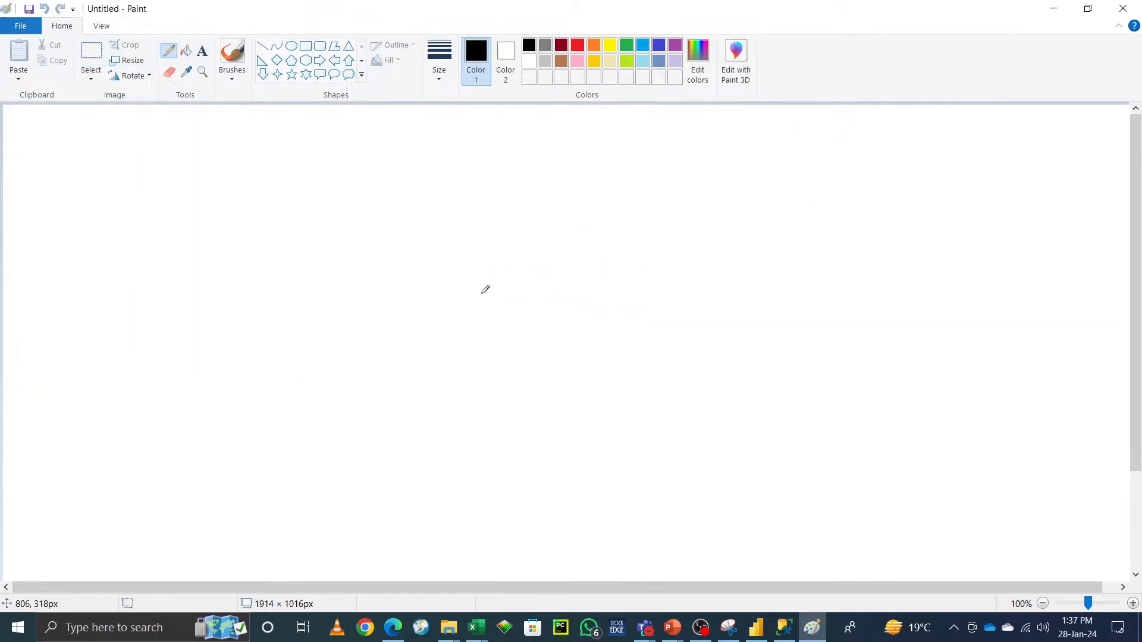
# Step: Sketch a diagram of table circles joined by relationship lines, with a central box labelled Active
pyautogui.moveTo(297, 176)
pyautogui.mouseDown()
pyautogui.moveTo(364, 201)
pyautogui.moveTo(300, 162)
pyautogui.mouseUp()
pyautogui.moveTo(721, 170)
pyautogui.mouseDown()
pyautogui.moveTo(652, 184)
pyautogui.moveTo(694, 160)
pyautogui.mouseUp()
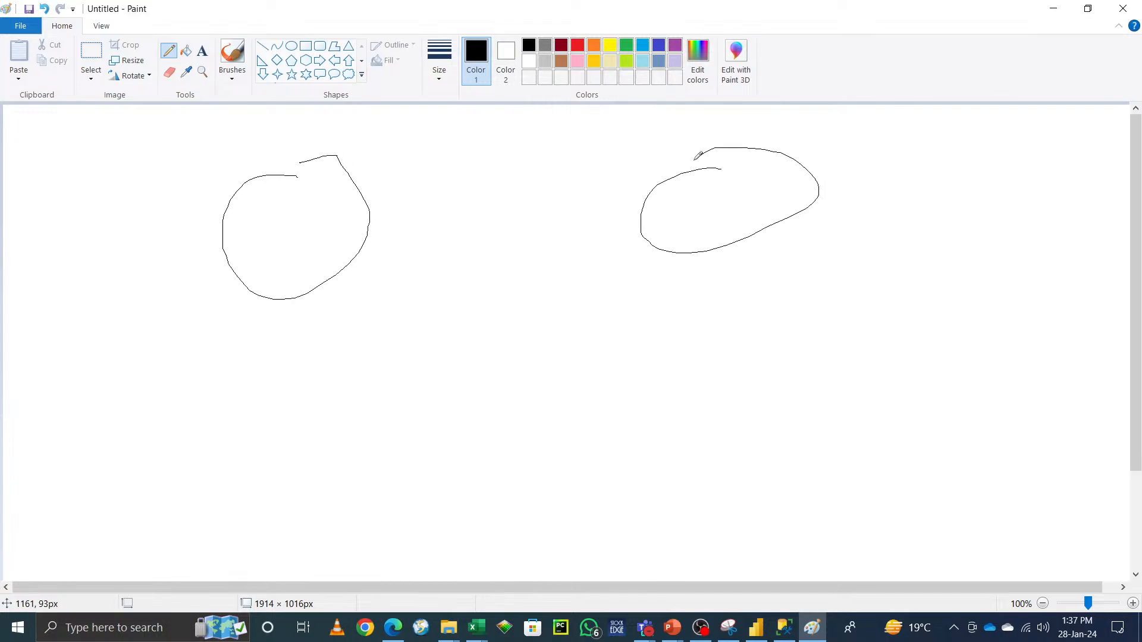
pyautogui.moveTo(286, 380); pyautogui.dragTo(282, 388)
pyautogui.moveTo(419, 383)
pyautogui.mouseDown()
pyautogui.moveTo(441, 380)
pyautogui.moveTo(419, 393)
pyautogui.mouseUp()
pyautogui.moveTo(507, 384)
pyautogui.mouseDown()
pyautogui.moveTo(489, 430)
pyautogui.moveTo(527, 377)
pyautogui.mouseUp()
pyautogui.moveTo(733, 379); pyautogui.dragTo(684, 396)
pyautogui.moveTo(833, 376)
pyautogui.mouseDown()
pyautogui.moveTo(899, 384)
pyautogui.moveTo(790, 390)
pyautogui.mouseUp()
pyautogui.moveTo(205, 351)
pyautogui.mouseDown()
pyautogui.moveTo(1042, 333)
pyautogui.moveTo(79, 475)
pyautogui.moveTo(171, 146)
pyautogui.moveTo(972, 156)
pyautogui.moveTo(1099, 564)
pyautogui.moveTo(935, 545)
pyautogui.moveTo(877, 526)
pyautogui.mouseUp()
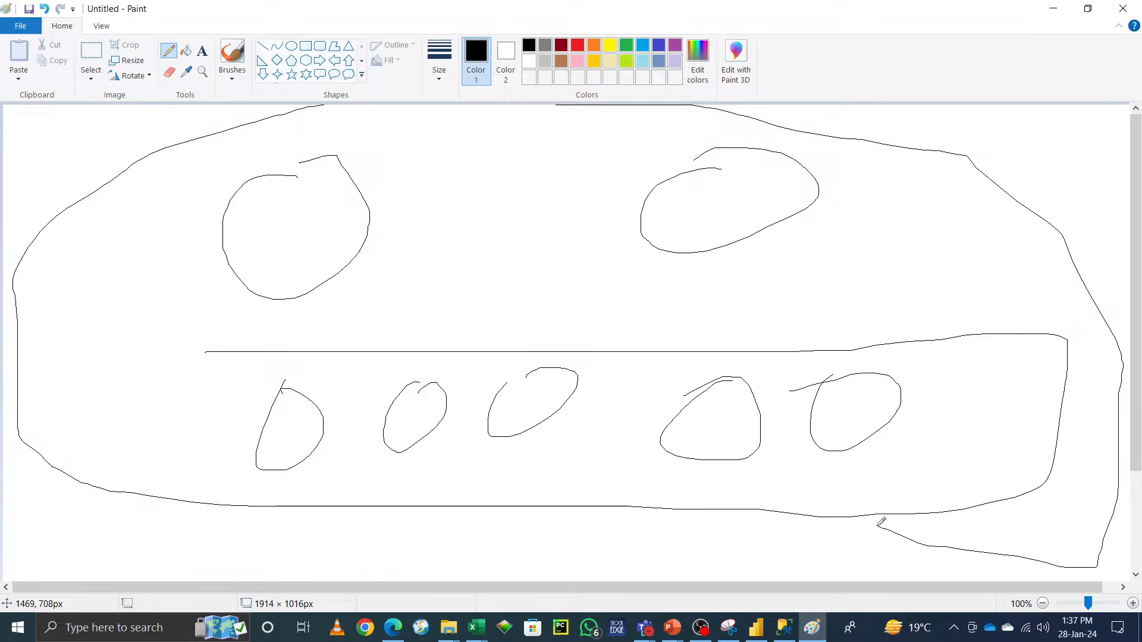
pyautogui.moveTo(331, 276); pyautogui.dragTo(341, 375)
pyautogui.moveTo(672, 250); pyautogui.dragTo(543, 379)
pyautogui.moveTo(782, 242); pyautogui.dragTo(766, 378)
pyautogui.moveTo(722, 253); pyautogui.dragTo(658, 354)
pyautogui.moveTo(304, 278); pyautogui.dragTo(324, 368)
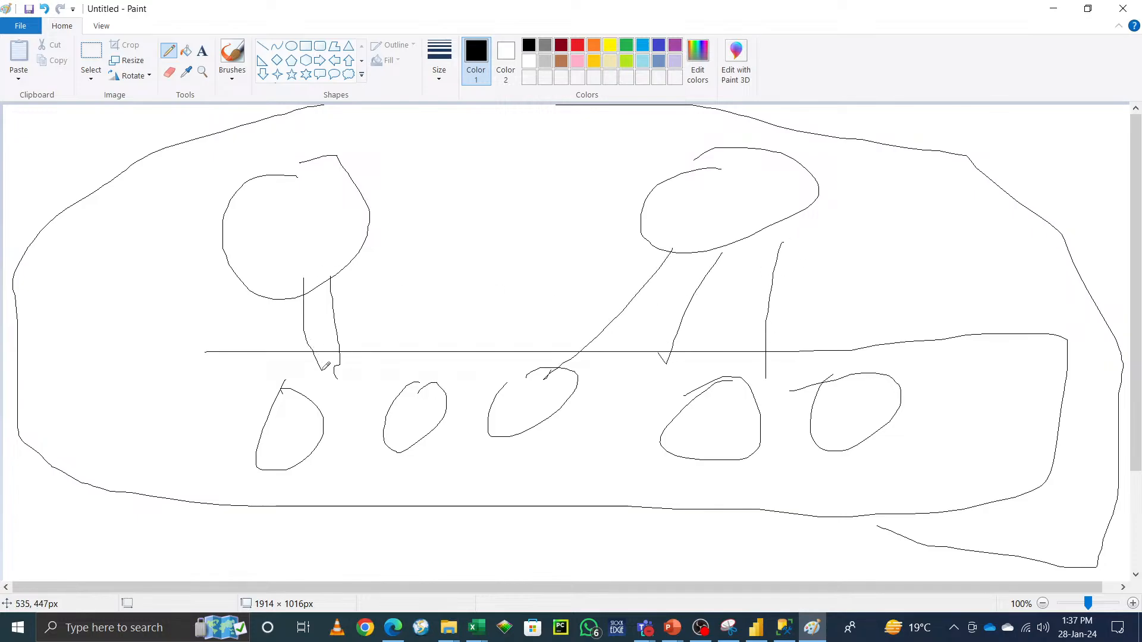
pyautogui.moveTo(349, 202); pyautogui.dragTo(482, 201)
pyautogui.moveTo(676, 195)
pyautogui.mouseDown()
pyautogui.moveTo(500, 207)
pyautogui.moveTo(494, 230)
pyautogui.mouseUp()
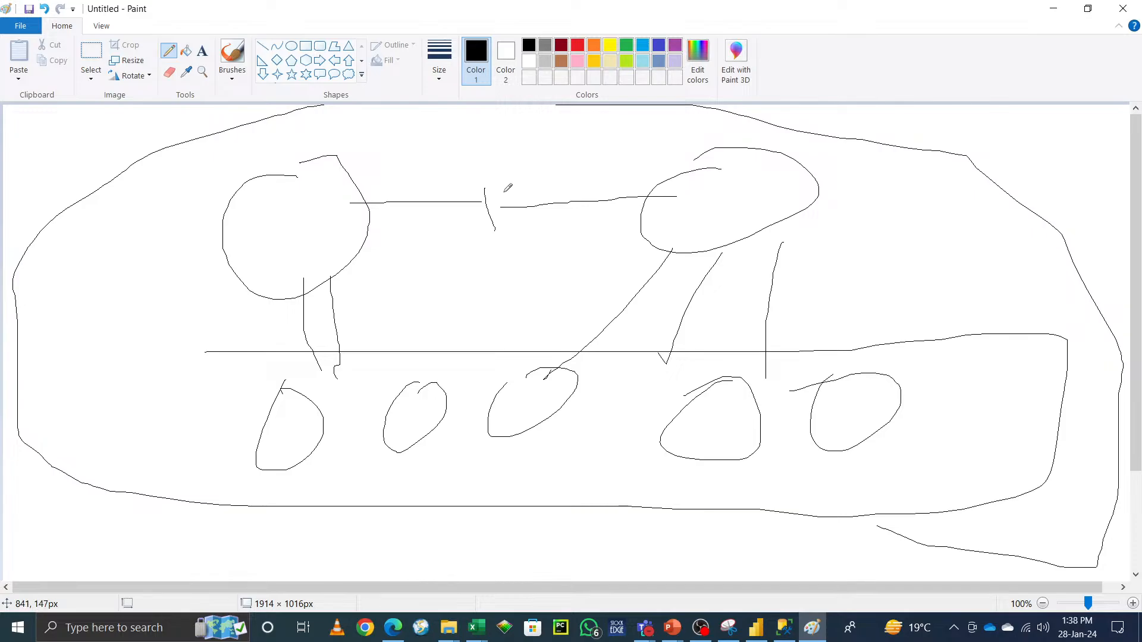
pyautogui.moveTo(474, 192); pyautogui.dragTo(473, 223)
pyautogui.moveTo(533, 183)
pyautogui.mouseDown()
pyautogui.moveTo(498, 208)
pyautogui.moveTo(535, 226)
pyautogui.mouseUp()
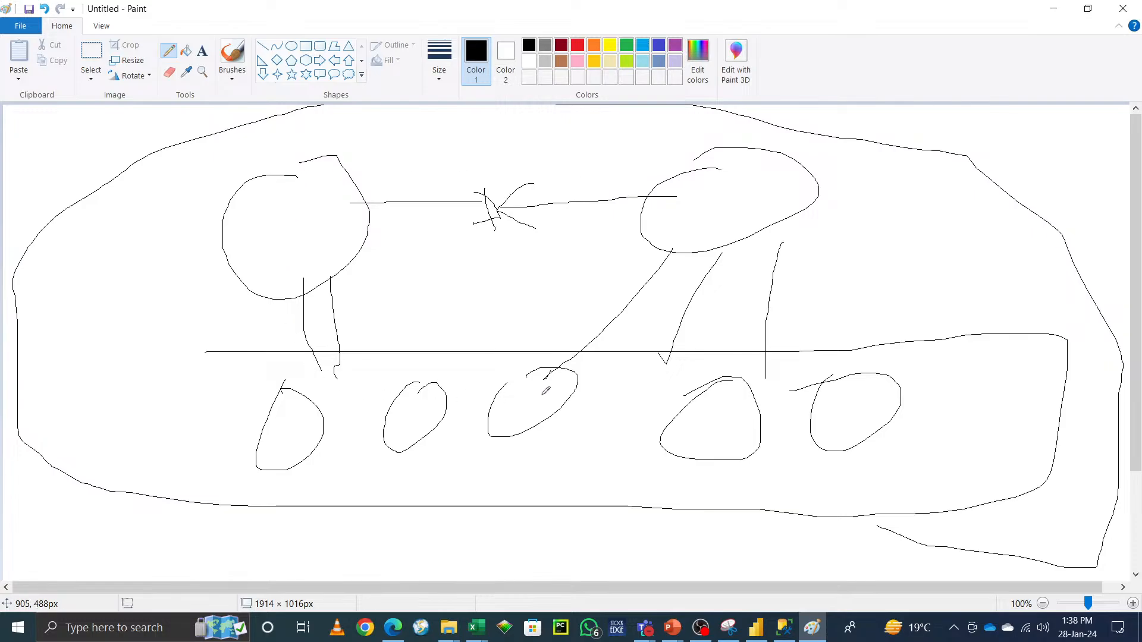
pyautogui.moveTo(406, 361); pyautogui.dragTo(426, 405)
pyautogui.moveTo(342, 362); pyautogui.dragTo(412, 395)
pyautogui.moveTo(537, 195)
pyautogui.mouseDown()
pyautogui.moveTo(443, 166)
pyautogui.moveTo(538, 152)
pyautogui.moveTo(485, 167)
pyautogui.mouseUp()
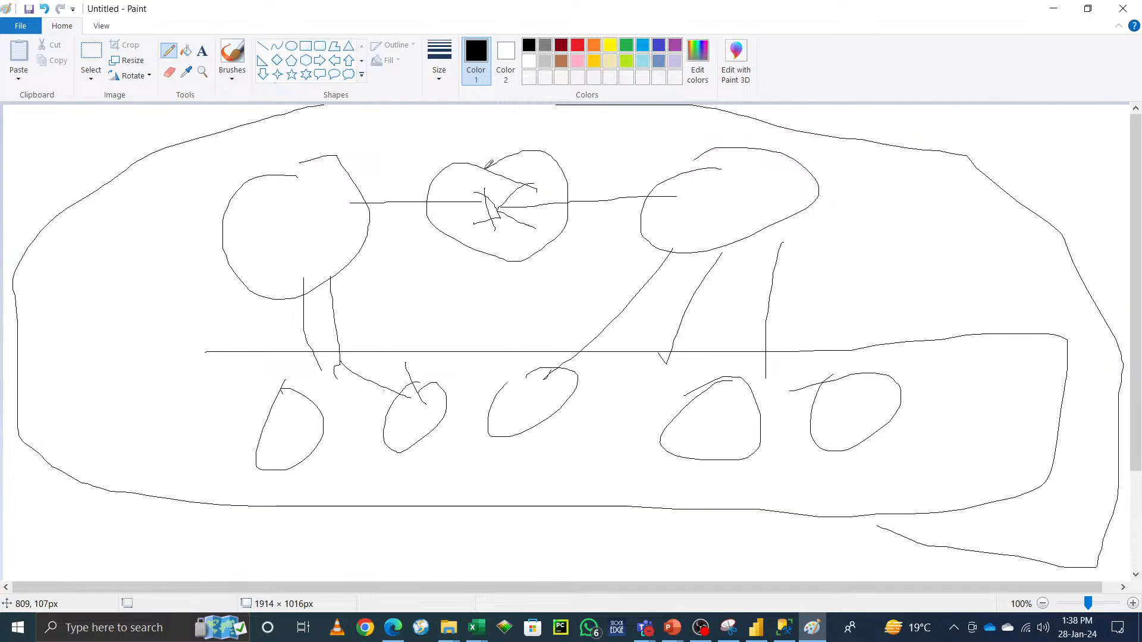
pyautogui.moveTo(568, 161)
pyautogui.mouseDown()
pyautogui.moveTo(568, 151)
pyautogui.moveTo(609, 165)
pyautogui.moveTo(641, 139)
pyautogui.mouseUp()
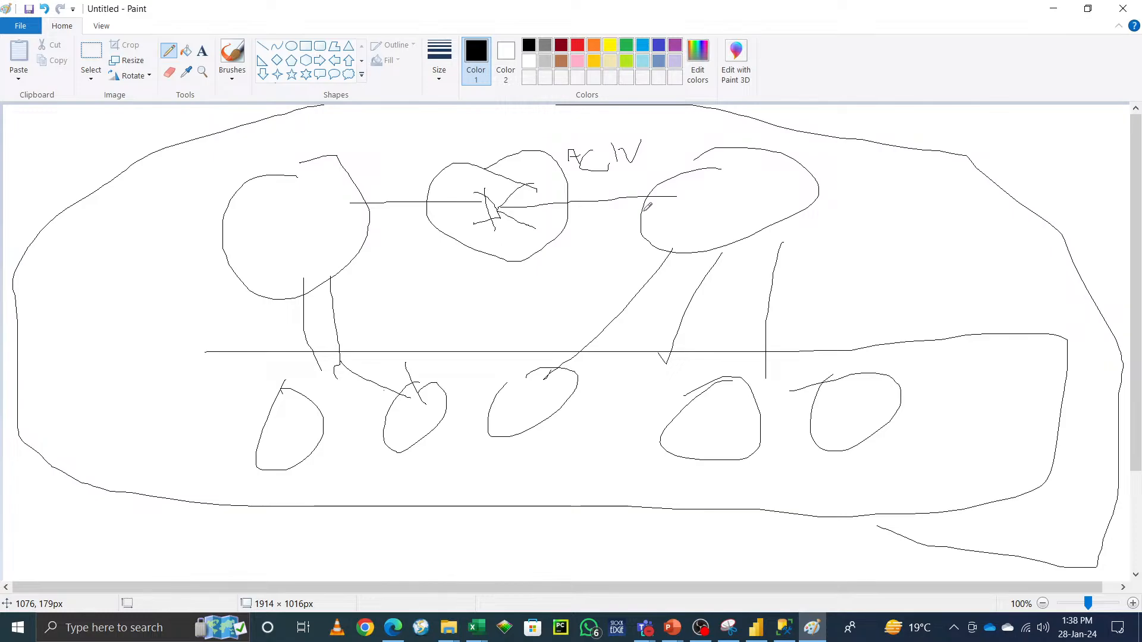
# Step: Return to the relationship dialog, confirm the reactivated relationship, and save the report
pyautogui.click(1053, 11)
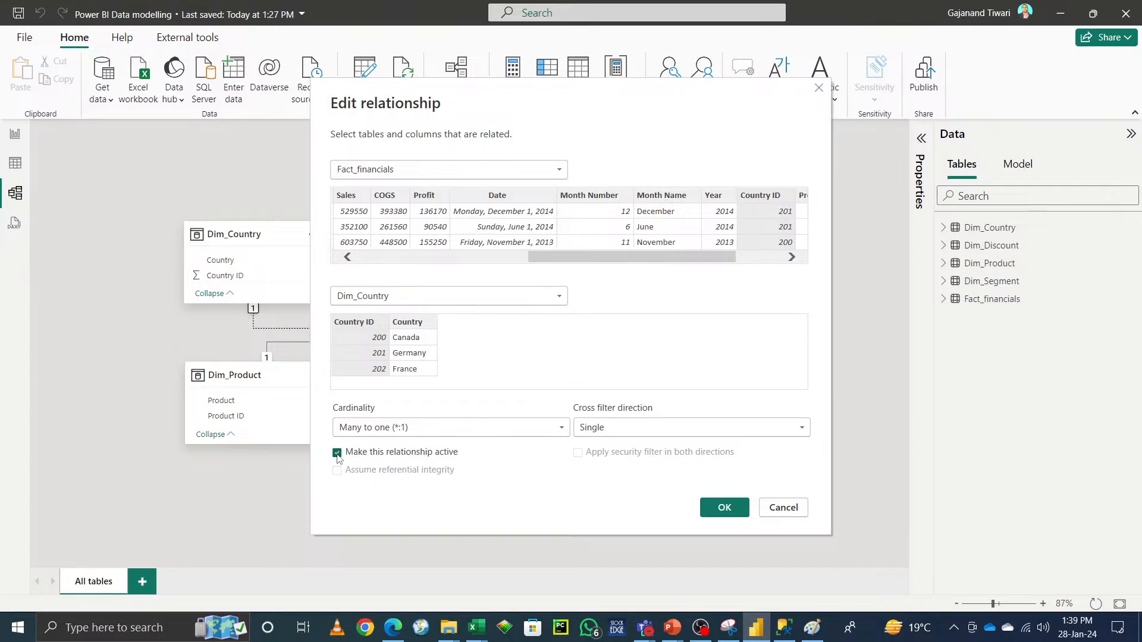
pyautogui.click(725, 508)
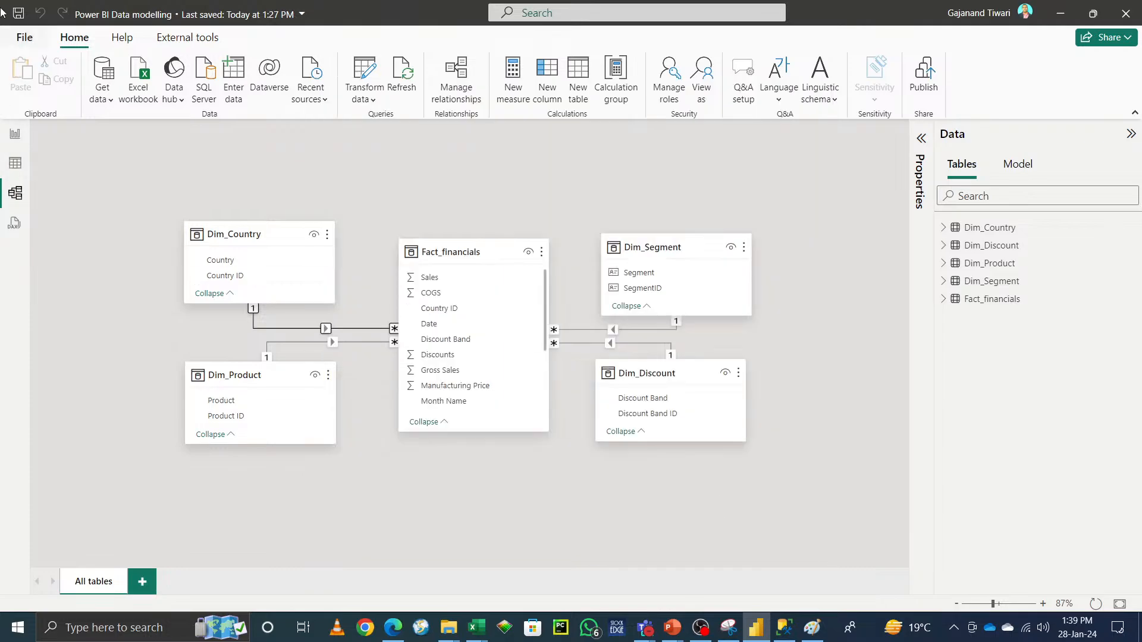
pyautogui.click(18, 15)
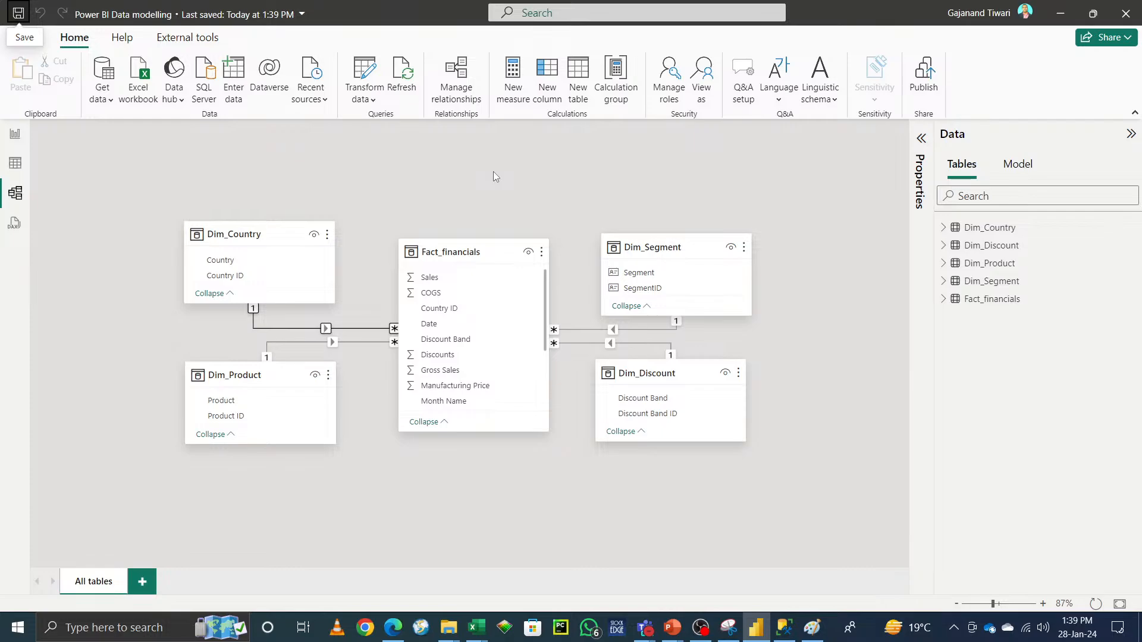
# Step: Switch to the Report view
pyautogui.click(22, 138)
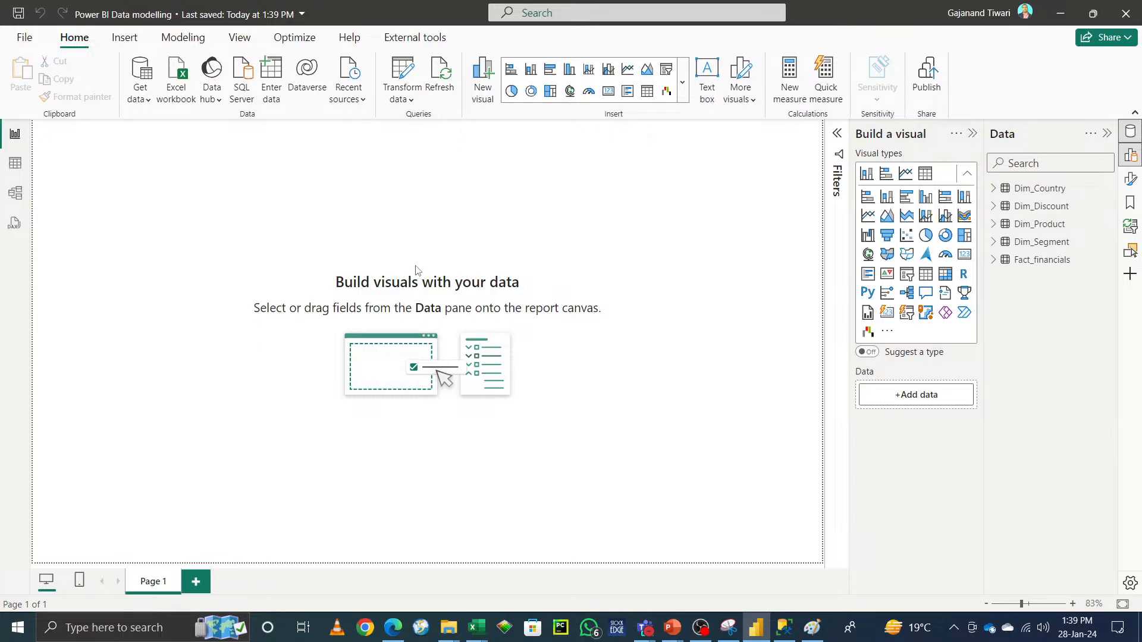
pyautogui.click(813, 632)
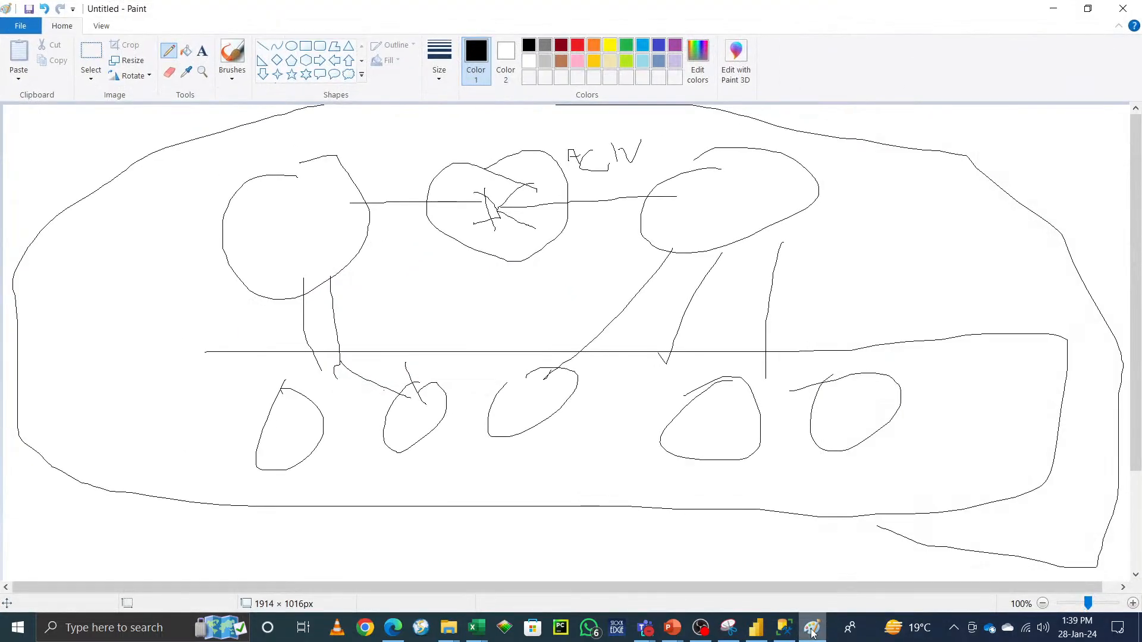
pyautogui.click(1052, 18)
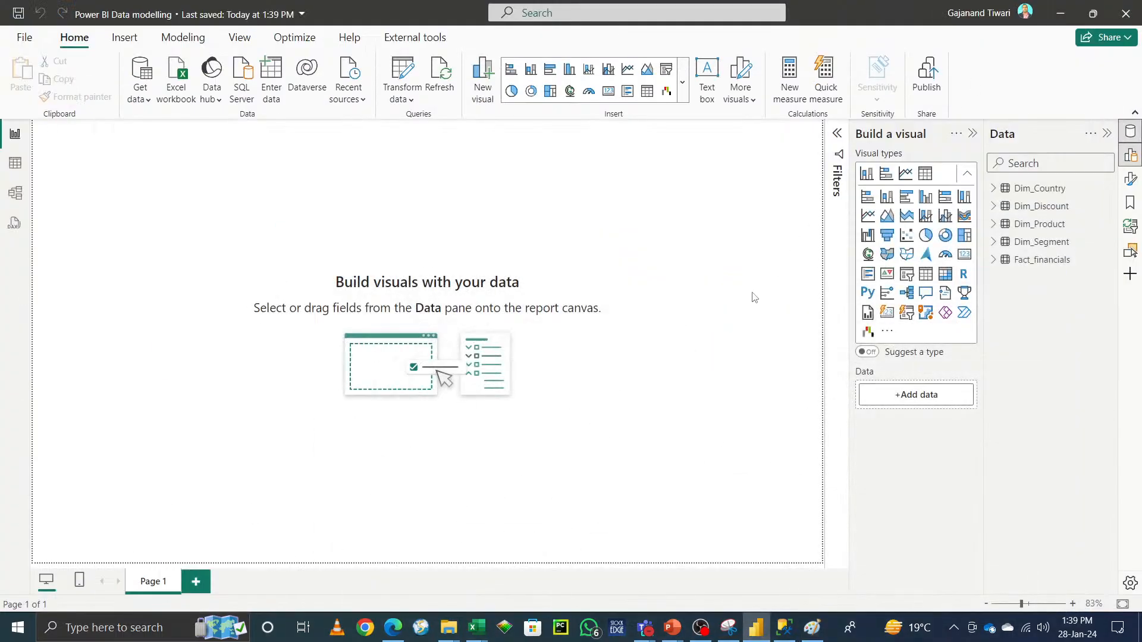
# Step: Build a table visual from Fact_financials with Sales, COGS, Country ID, Date, Discount Band, Discounts, Gross Sales, Manufacturing Price and Month Number
pyautogui.click(995, 260)
pyautogui.click(1016, 277)
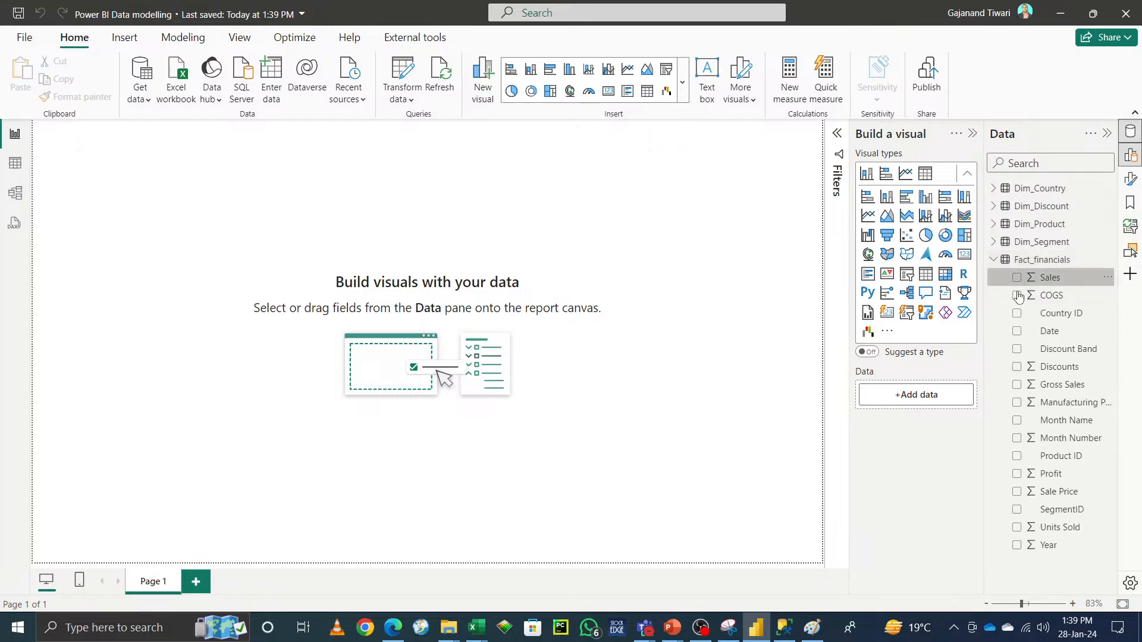
pyautogui.click(1016, 295)
pyautogui.click(1017, 312)
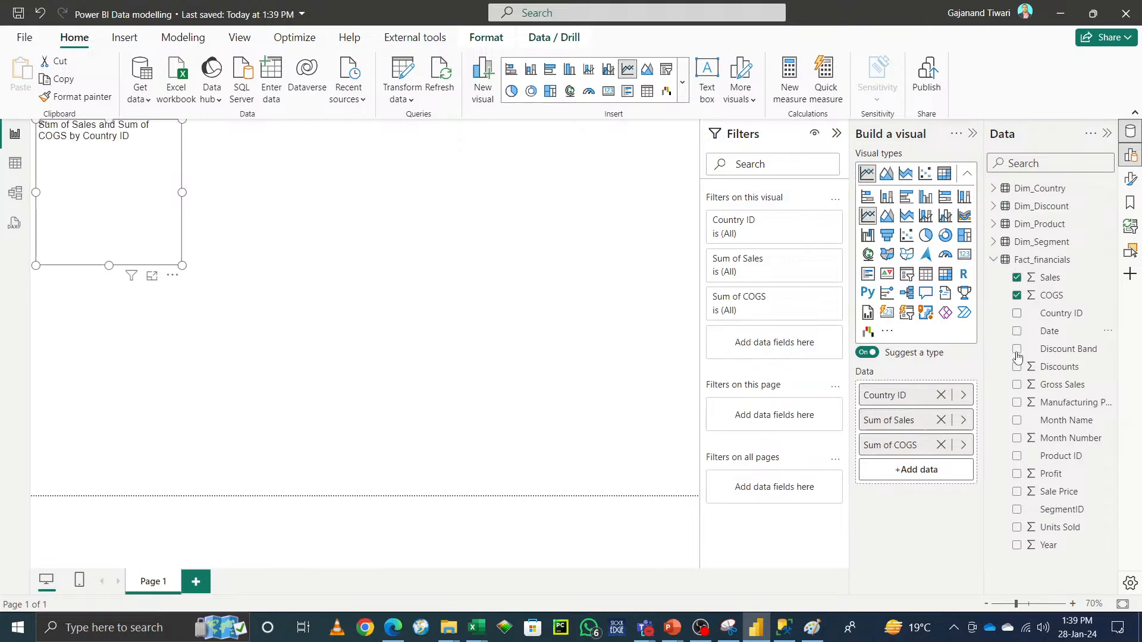
pyautogui.click(1017, 331)
pyautogui.click(1016, 349)
pyautogui.click(1016, 366)
pyautogui.click(1018, 384)
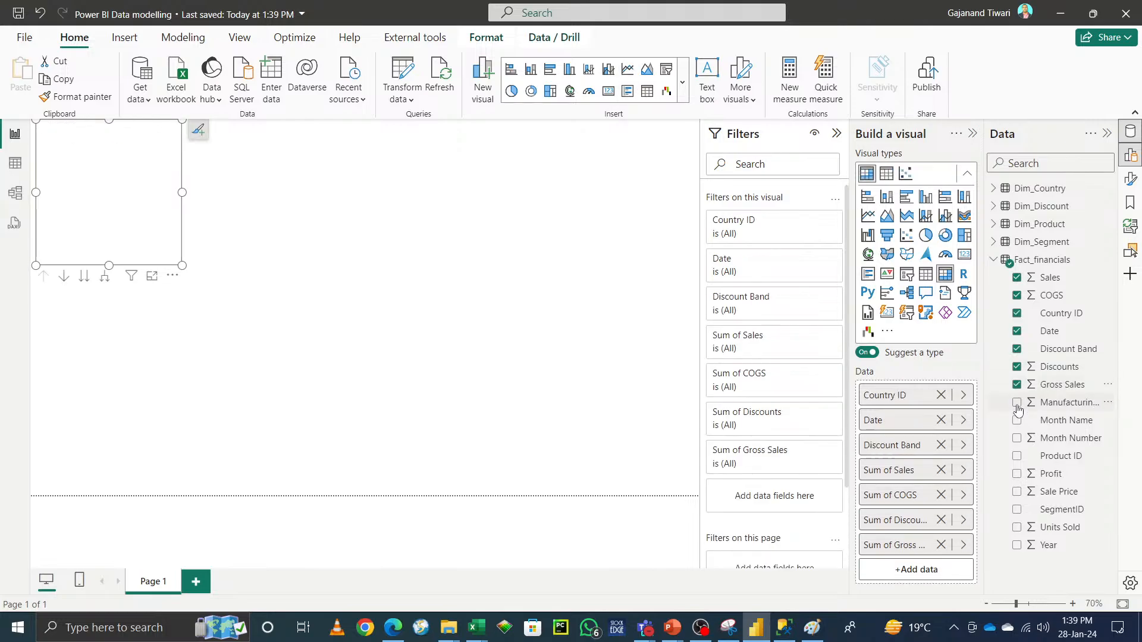
pyautogui.click(1017, 402)
pyautogui.click(1018, 437)
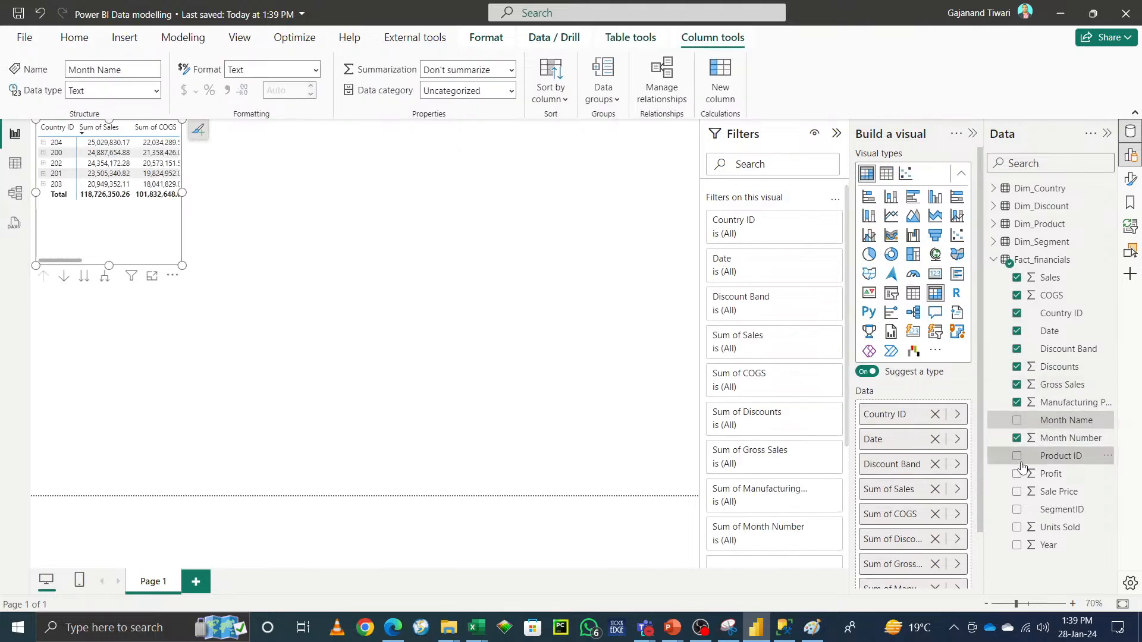
# Step: Widen the table visual to about half the report canvas width
pyautogui.click(1061, 456)
pyautogui.moveTo(181, 194); pyautogui.dragTo(552, 192)
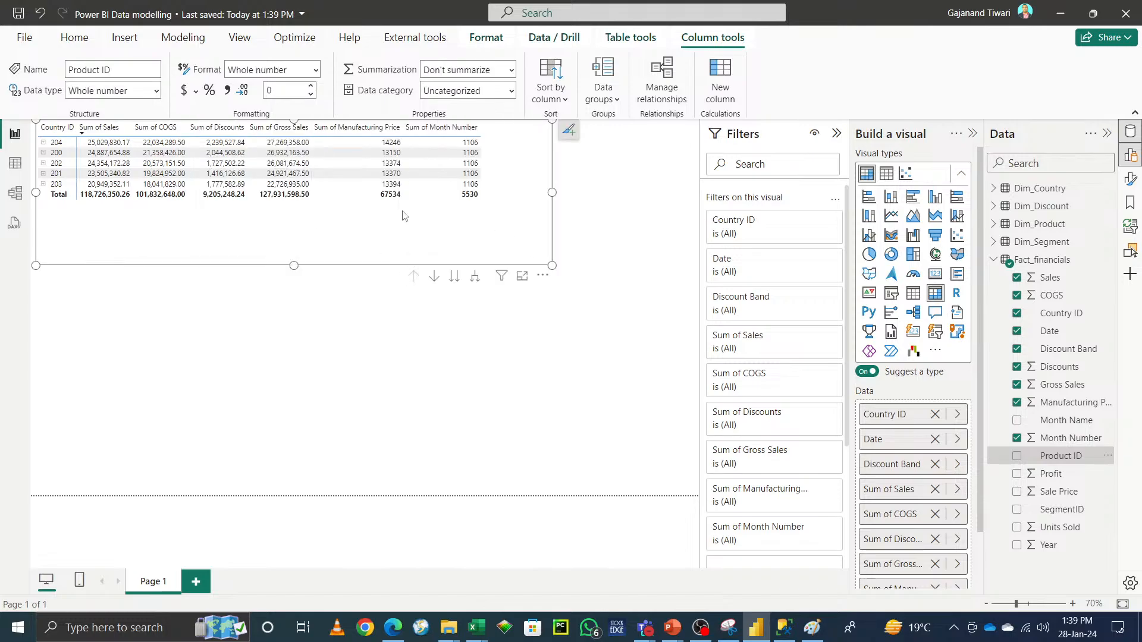
# Step: Move the table visual down to the middle of the report canvas
pyautogui.click(562, 304)
pyautogui.moveTo(544, 262); pyautogui.dragTo(623, 391)
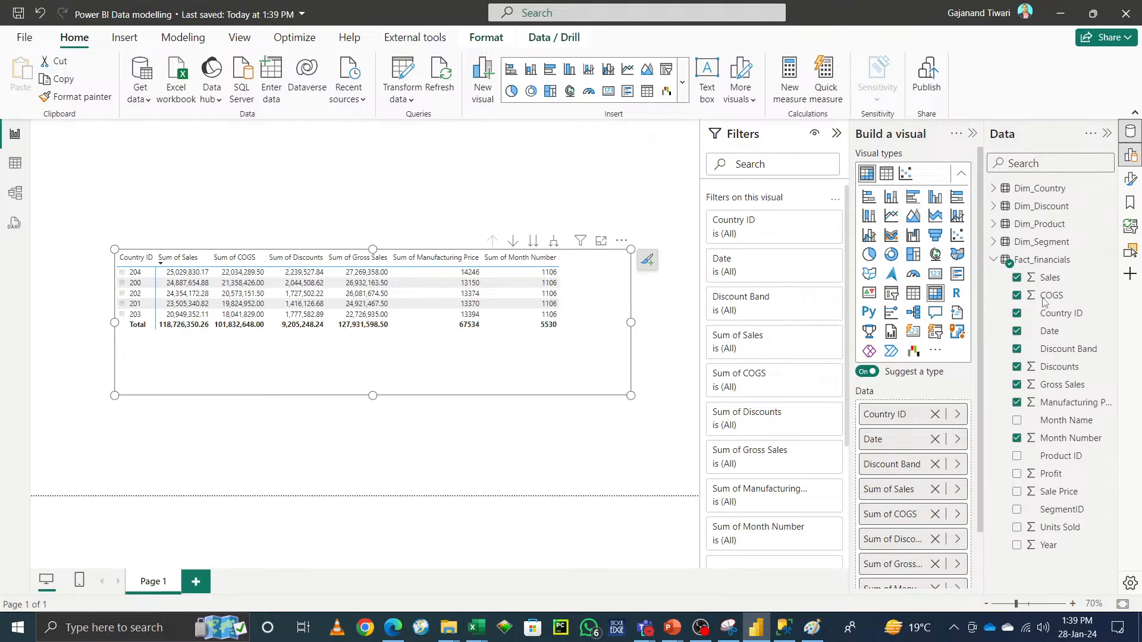
# Step: Add a Country slicer from Dim_Country and shrink it into the canvas's top-left corner above the table
pyautogui.click(993, 261)
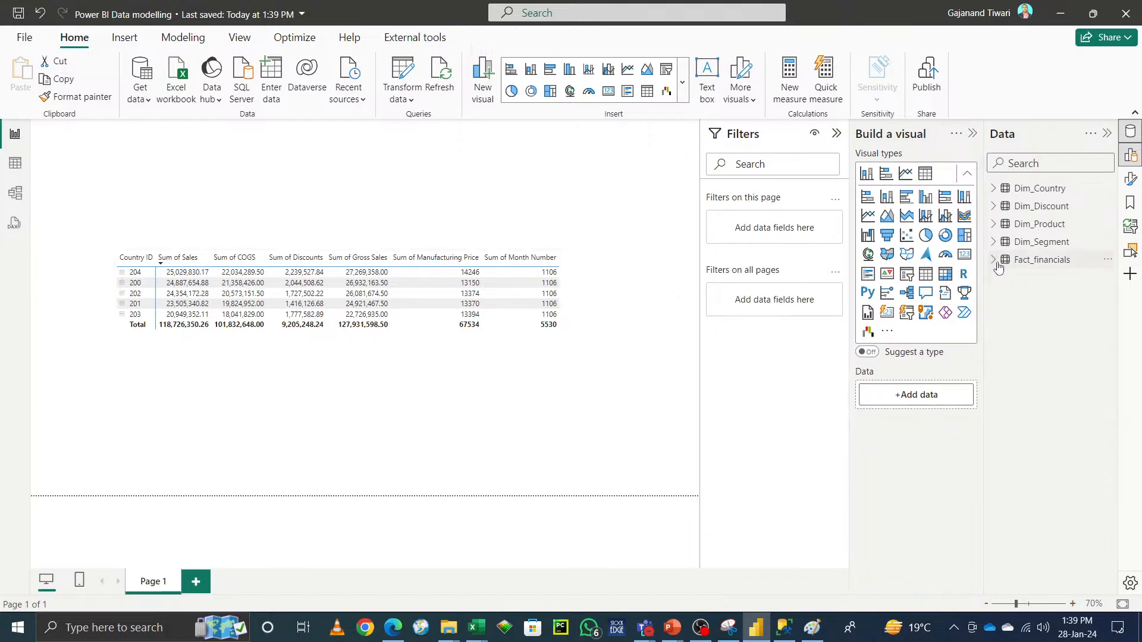
pyautogui.click(993, 188)
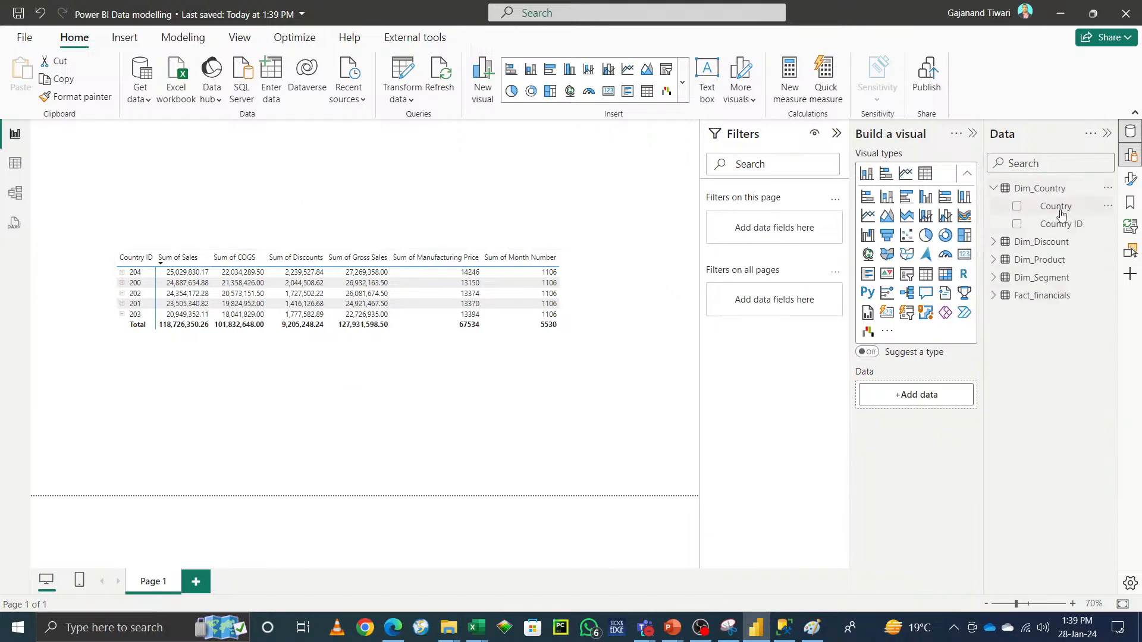
pyautogui.moveTo(1062, 213); pyautogui.dragTo(381, 168)
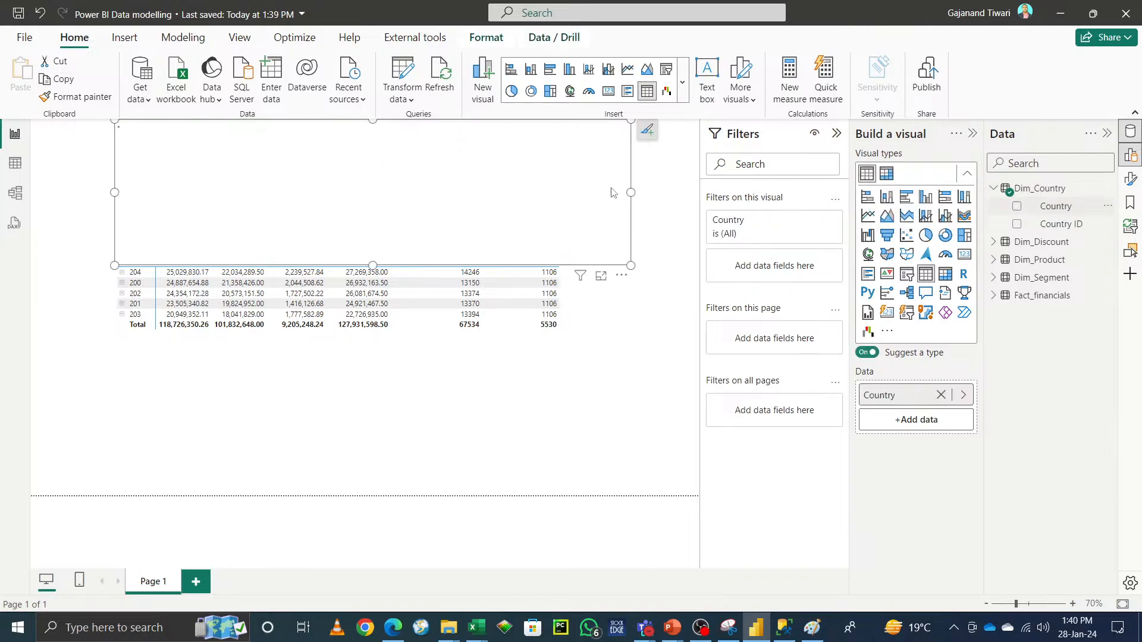
pyautogui.click(906, 274)
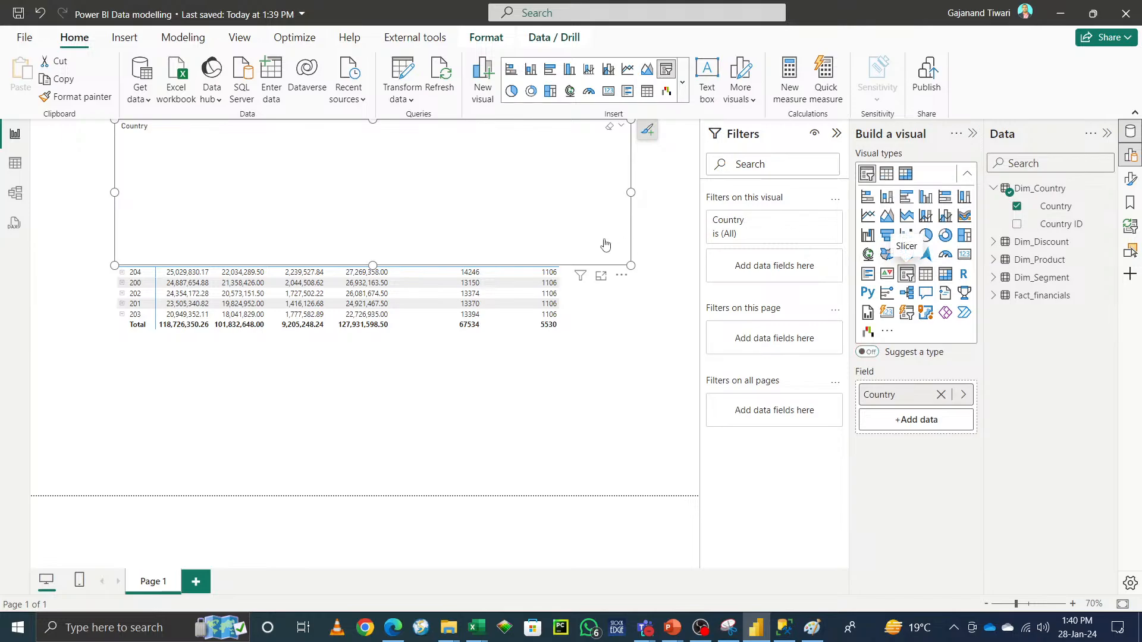
pyautogui.moveTo(631, 266); pyautogui.dragTo(322, 212)
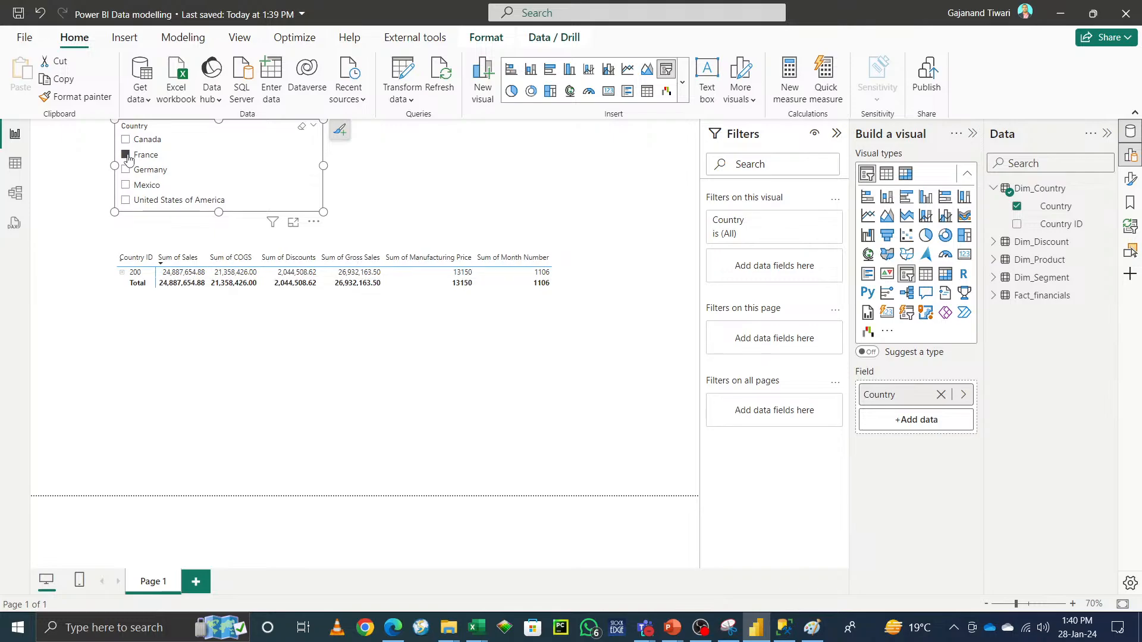
pyautogui.click(441, 353)
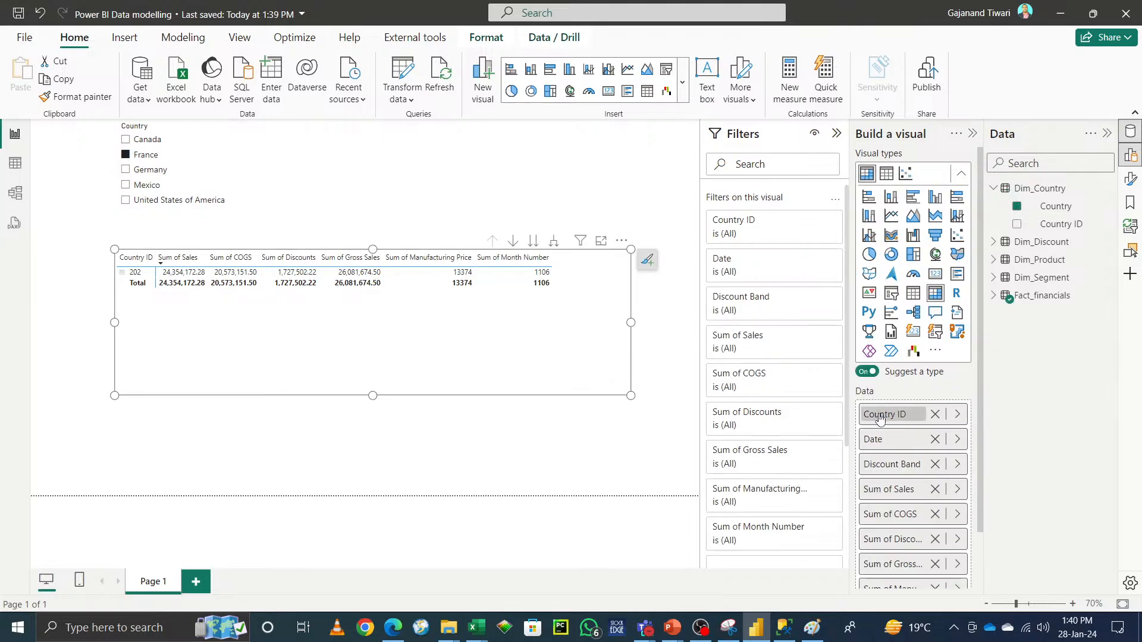
pyautogui.moveTo(1055, 208); pyautogui.dragTo(925, 424)
pyautogui.moveTo(1053, 206); pyautogui.dragTo(936, 476)
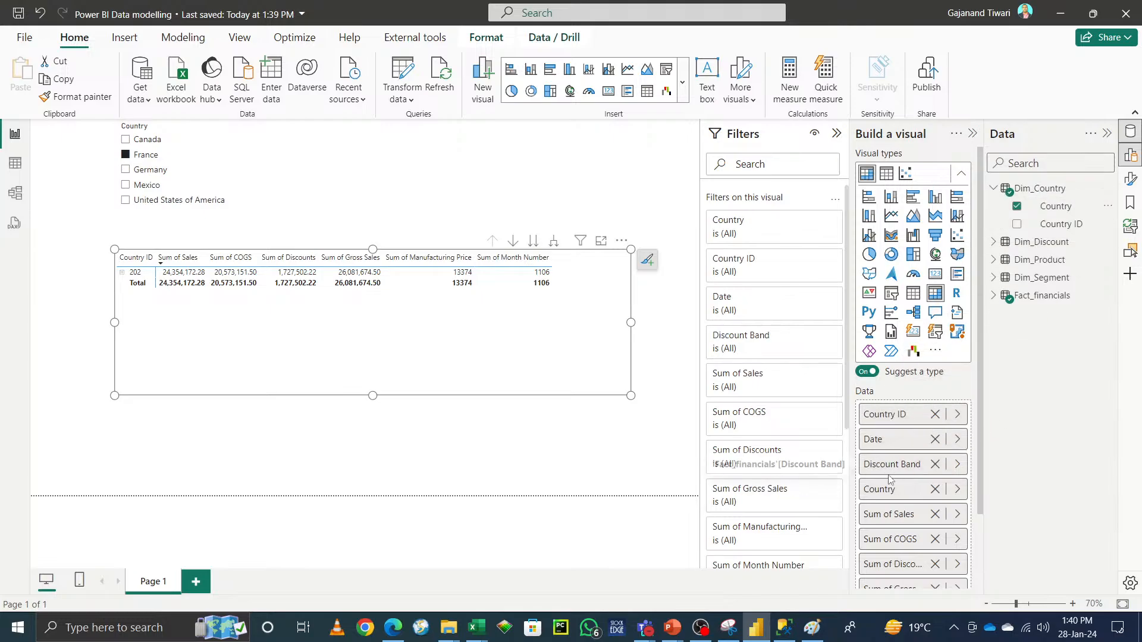
pyautogui.scroll(-3, 928, 476)
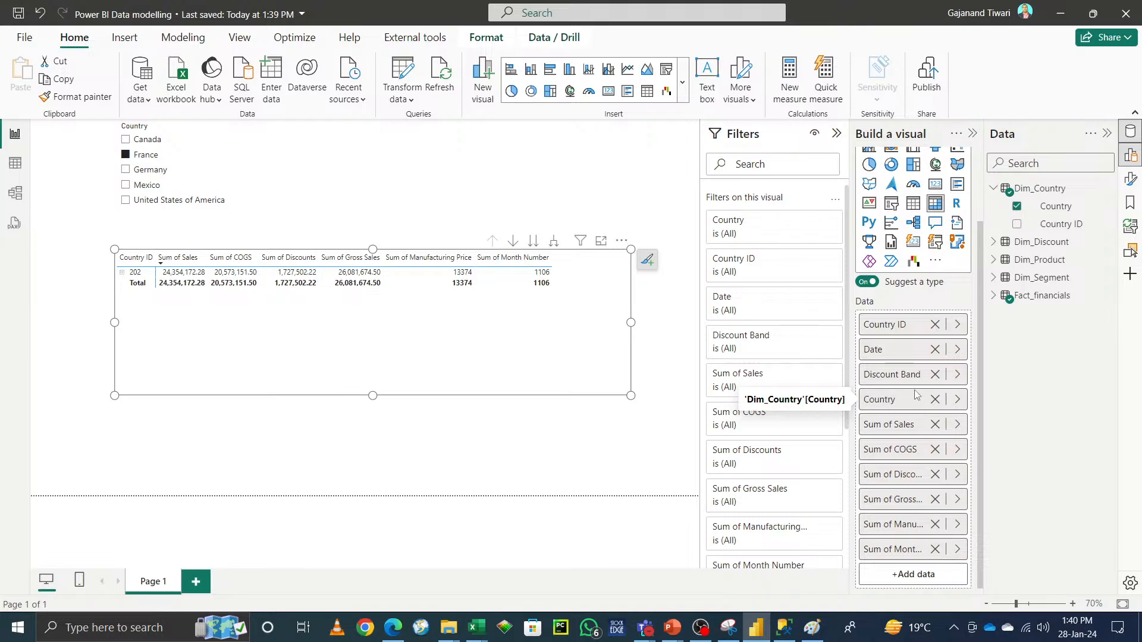
pyautogui.click(957, 401)
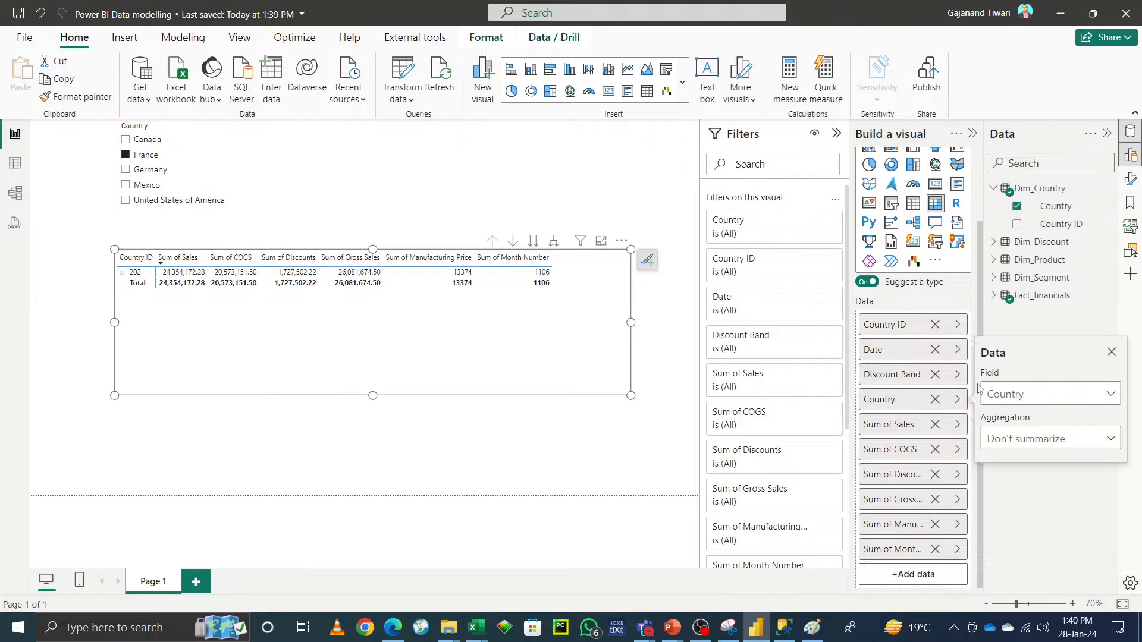
pyautogui.rightClick(902, 398)
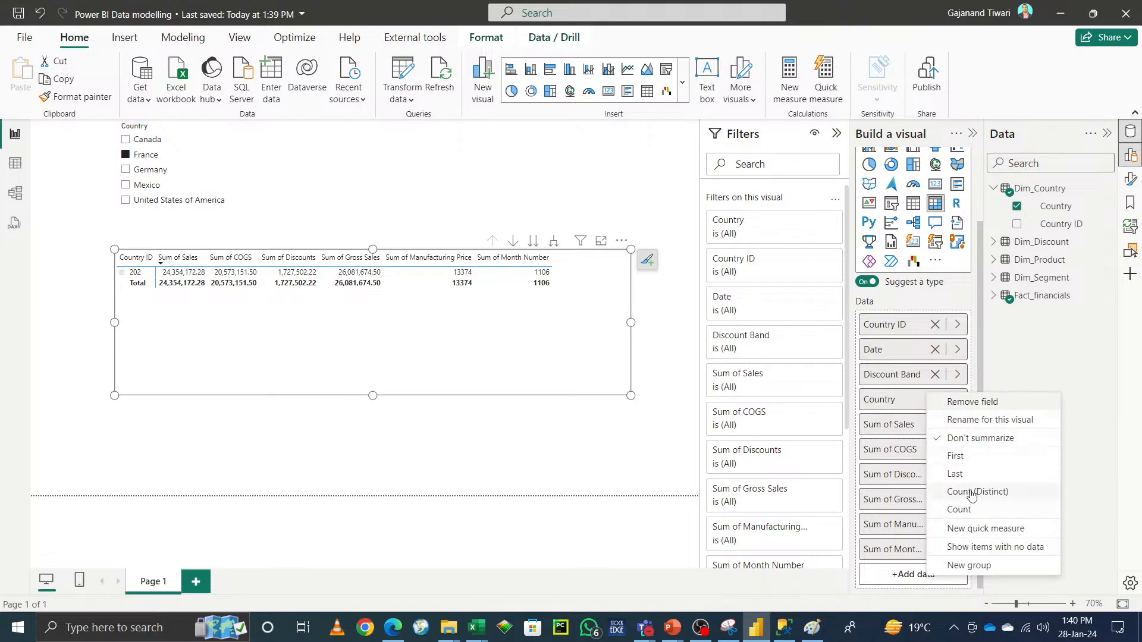
pyautogui.click(1099, 430)
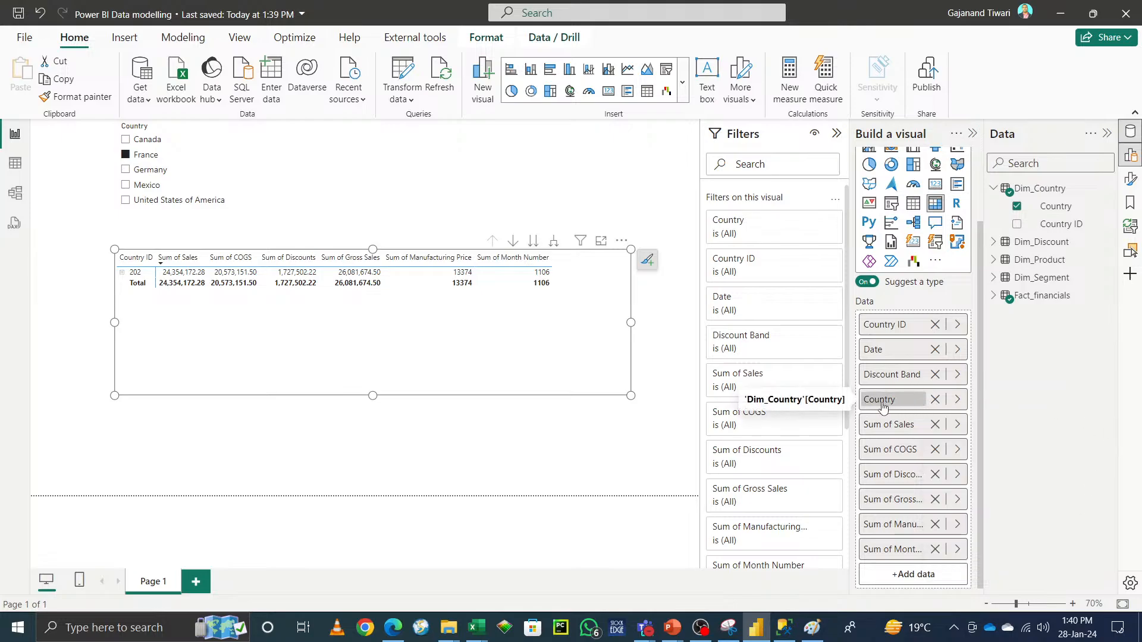
pyautogui.click(936, 400)
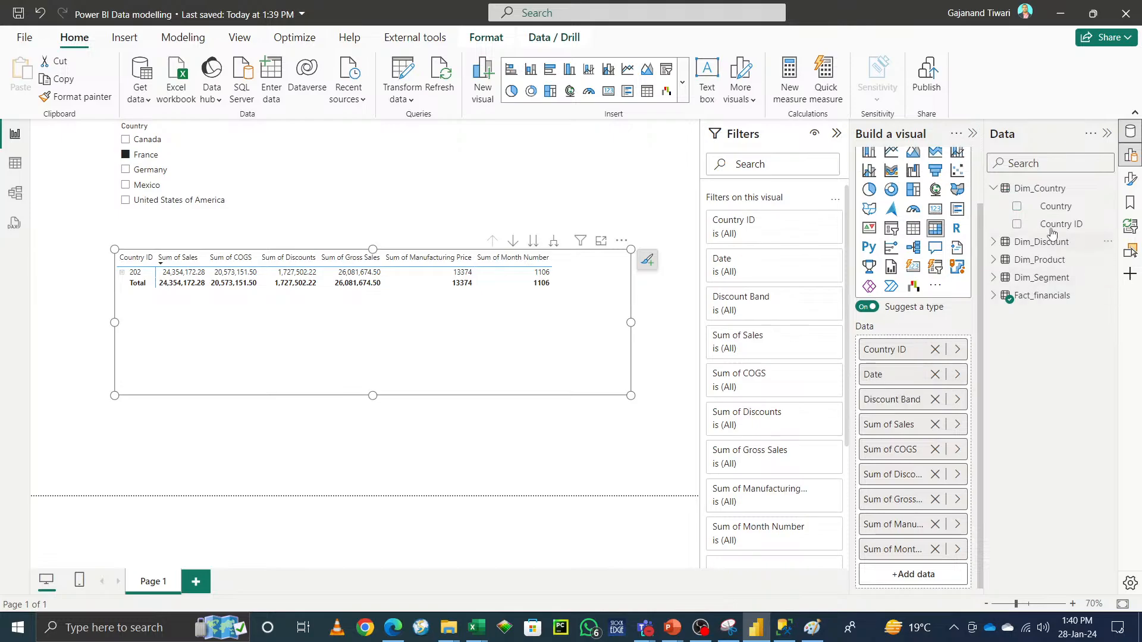
pyautogui.moveTo(1054, 208); pyautogui.dragTo(915, 366)
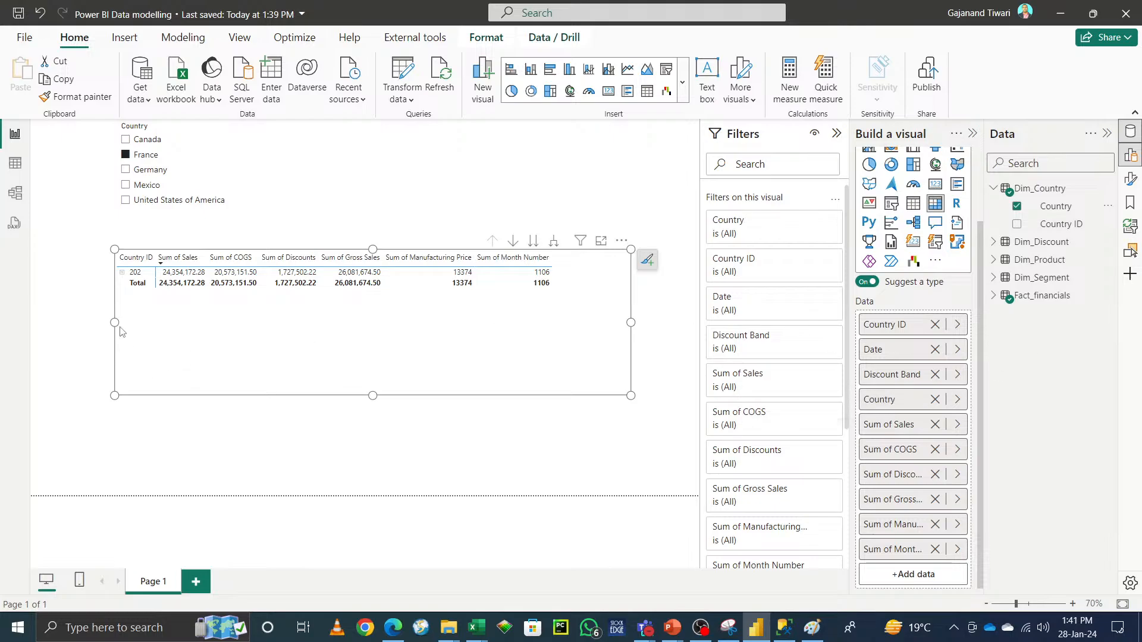
pyautogui.click(957, 400)
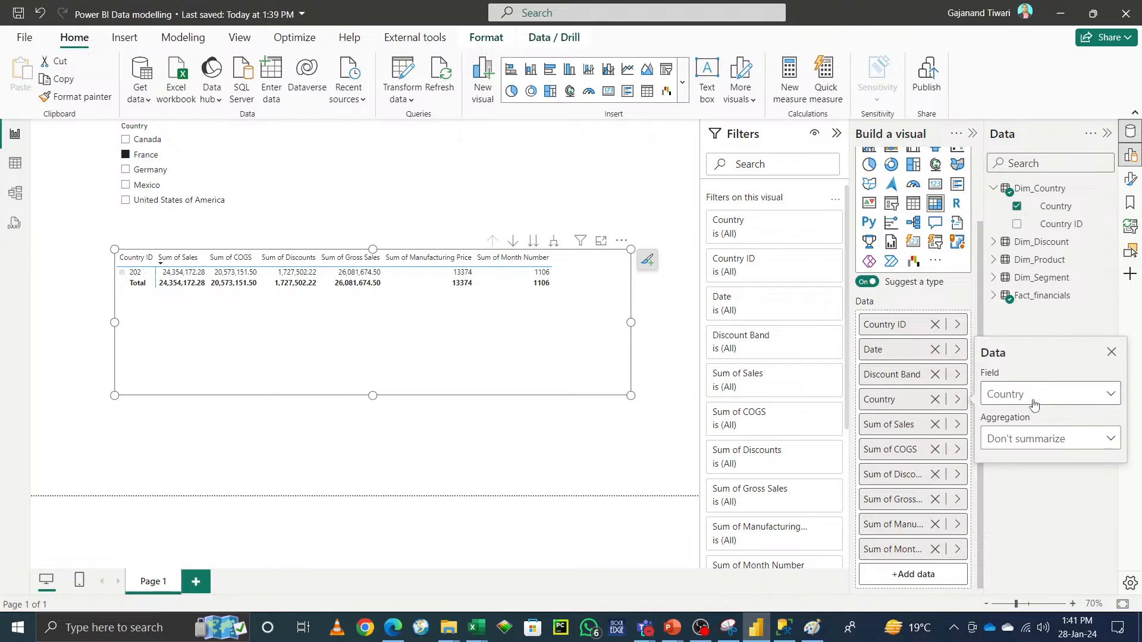
pyautogui.click(935, 403)
# Step: Replace the table's Date field with Country from Dim_Country
pyautogui.click(958, 375)
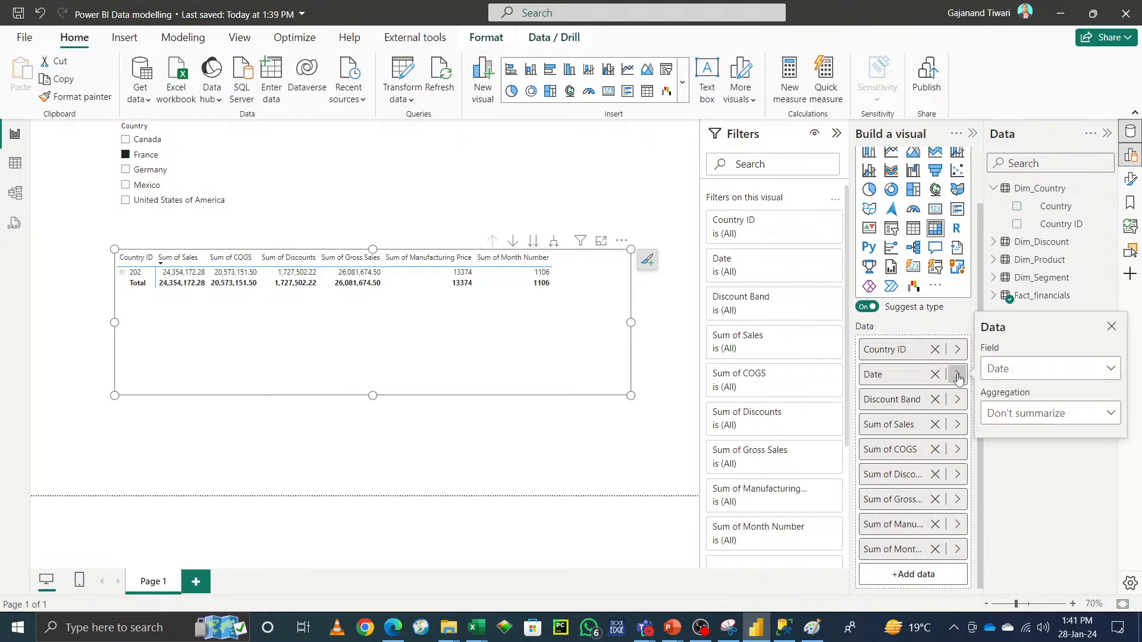
pyautogui.click(1027, 377)
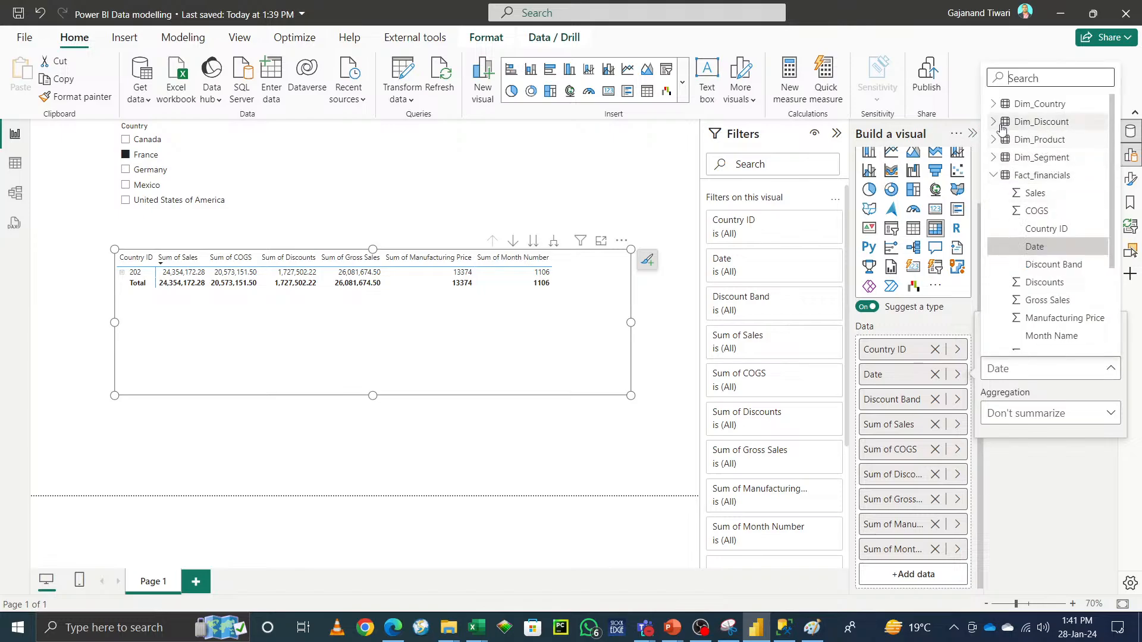
pyautogui.click(994, 105)
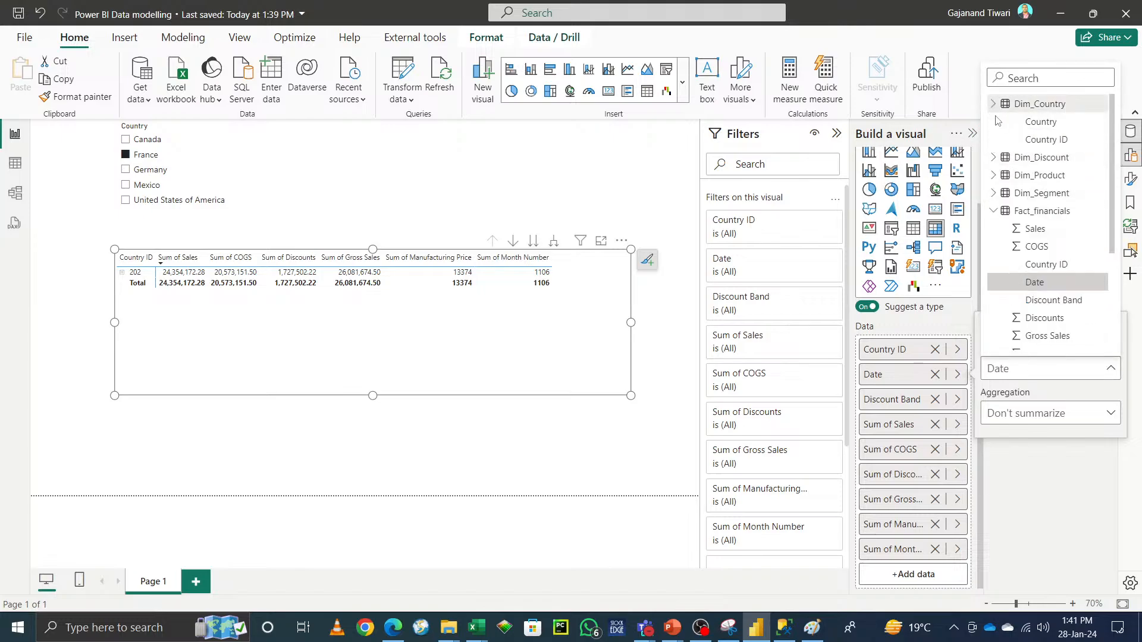
pyautogui.click(1038, 122)
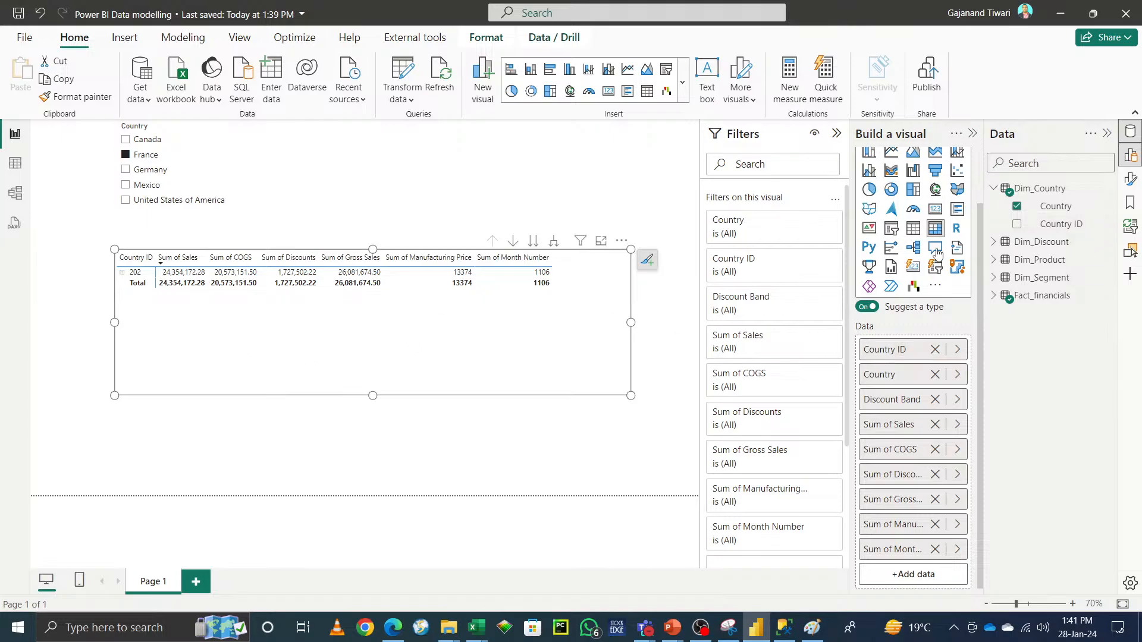
# Step: Expand the table's country rows and try different countries in the Country slicer to check the filtering
pyautogui.click(122, 273)
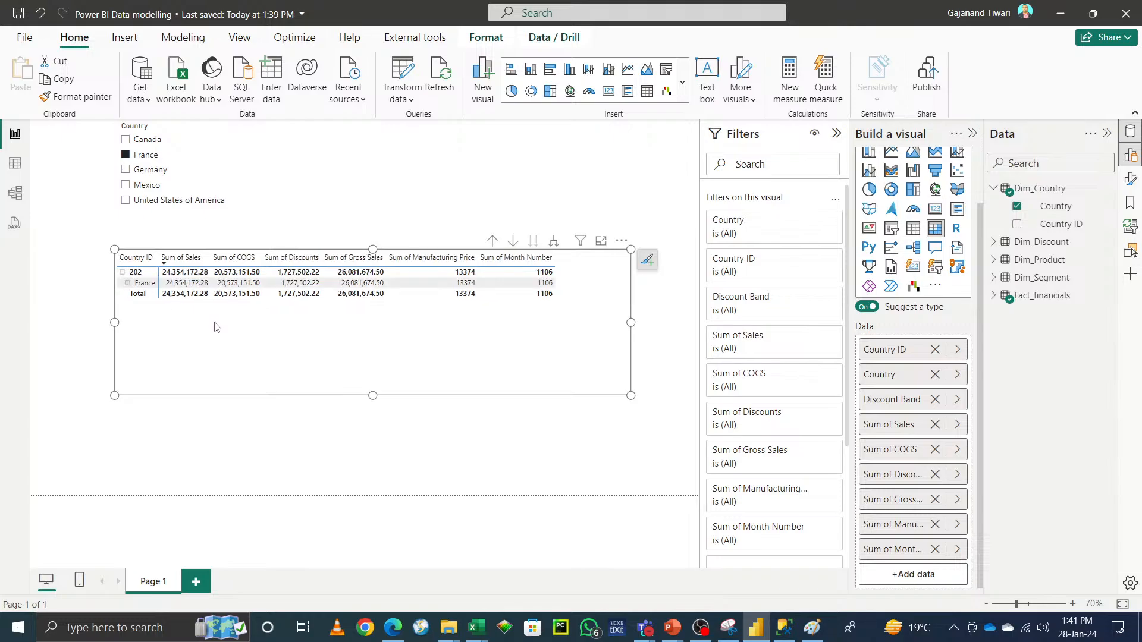
pyautogui.click(127, 284)
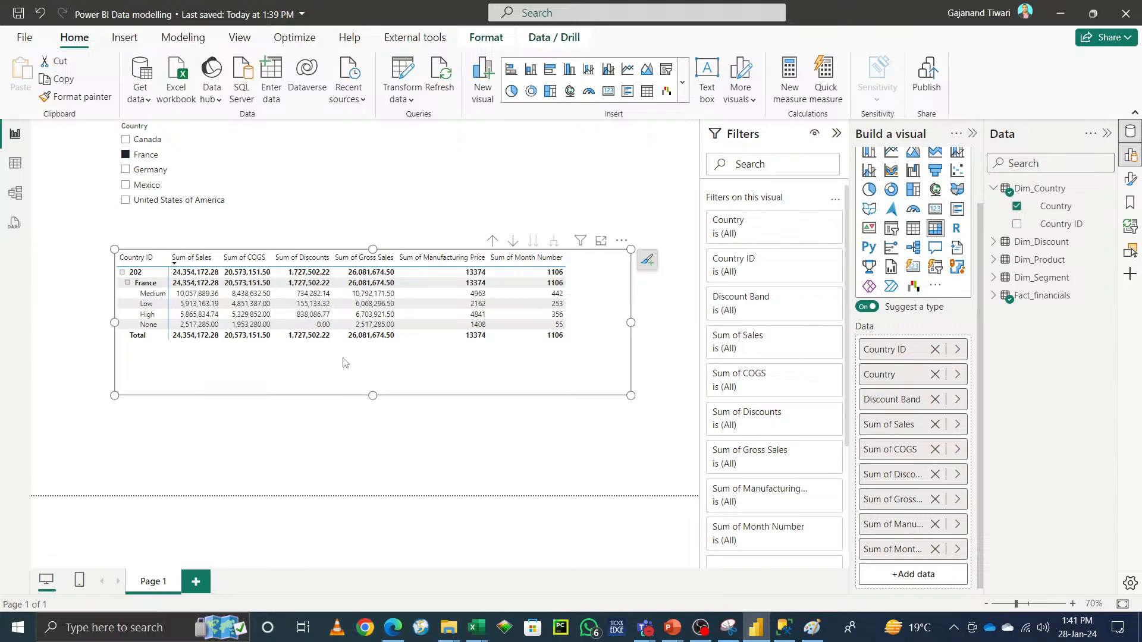
pyautogui.click(125, 140)
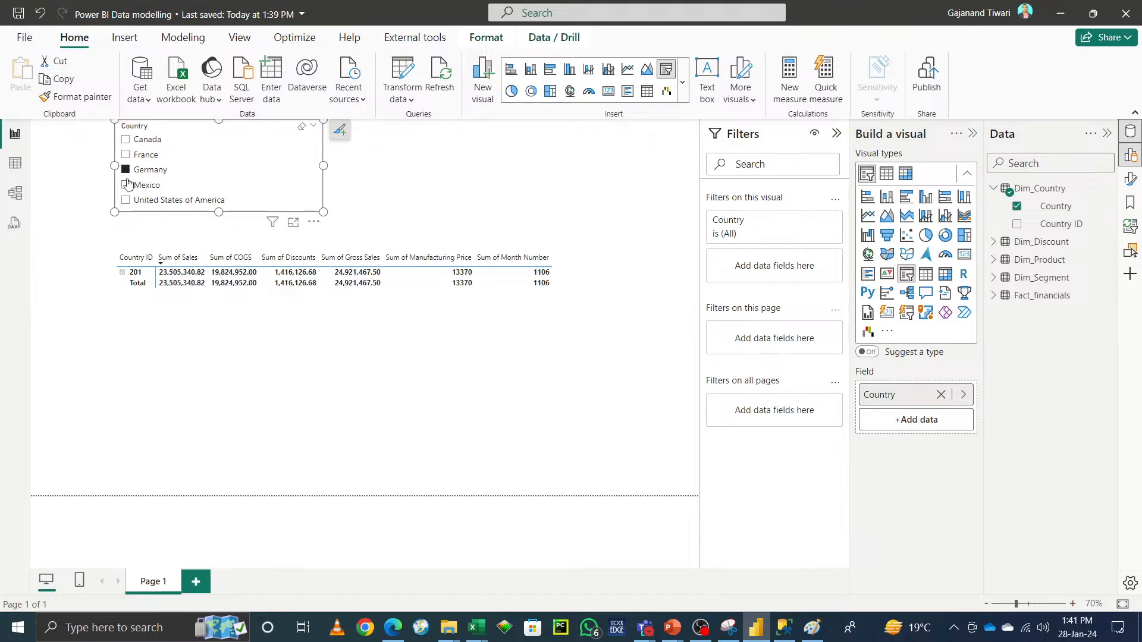
pyautogui.click(126, 185)
pyautogui.click(126, 201)
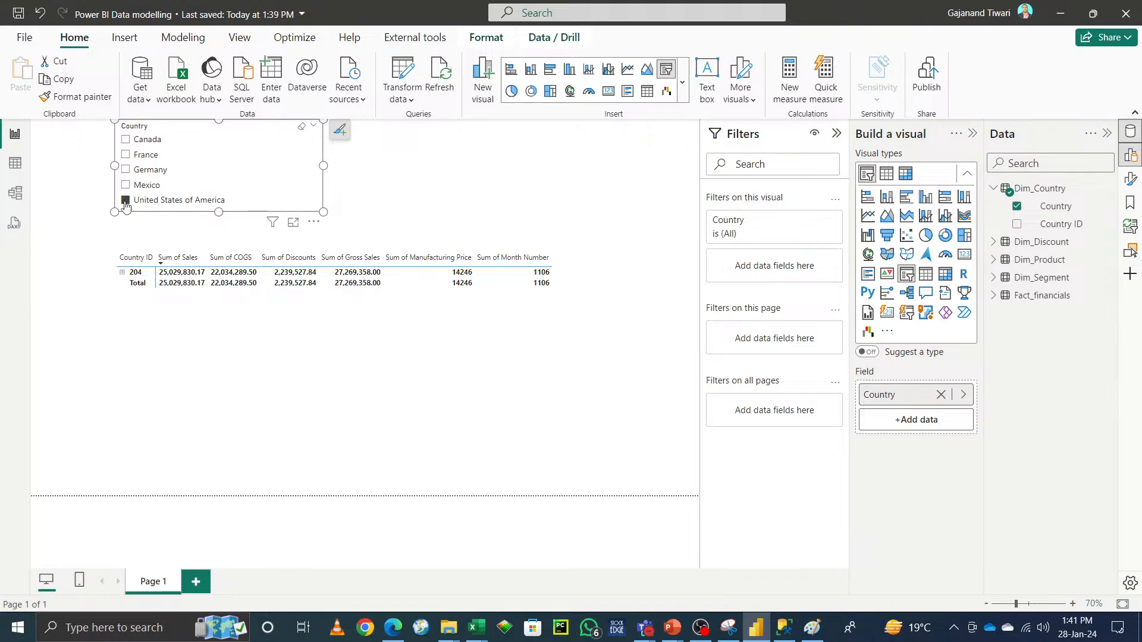
pyautogui.click(126, 202)
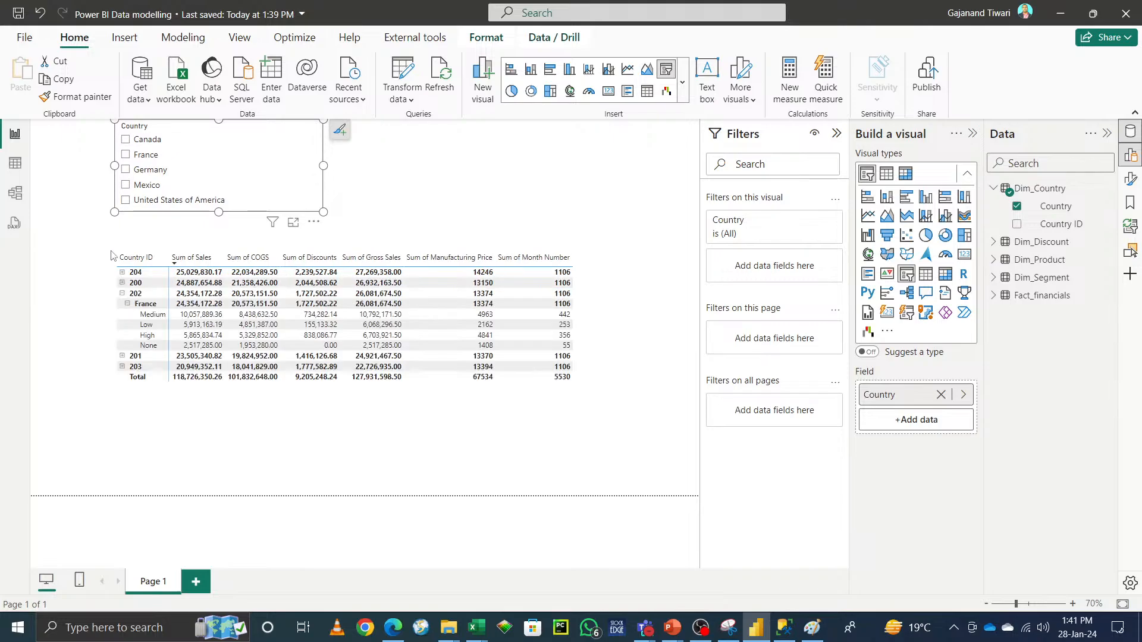
pyautogui.click(126, 304)
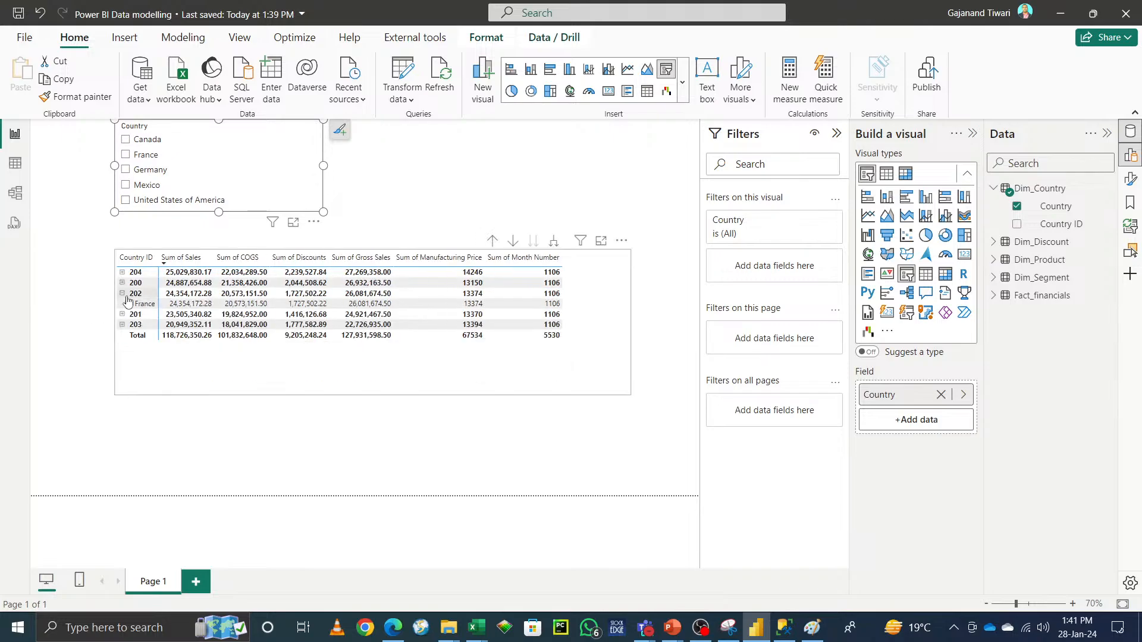
pyautogui.click(127, 299)
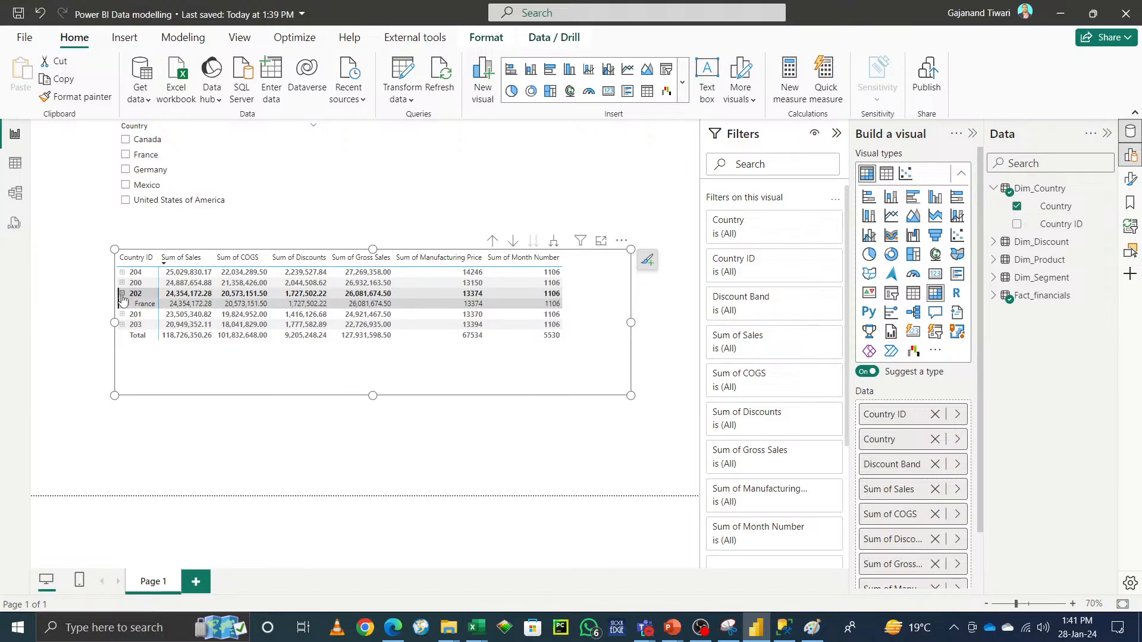
# Step: In the Model view, make the Dim_Country to Fact_financials relationship inactive and confirm
pyautogui.click(13, 201)
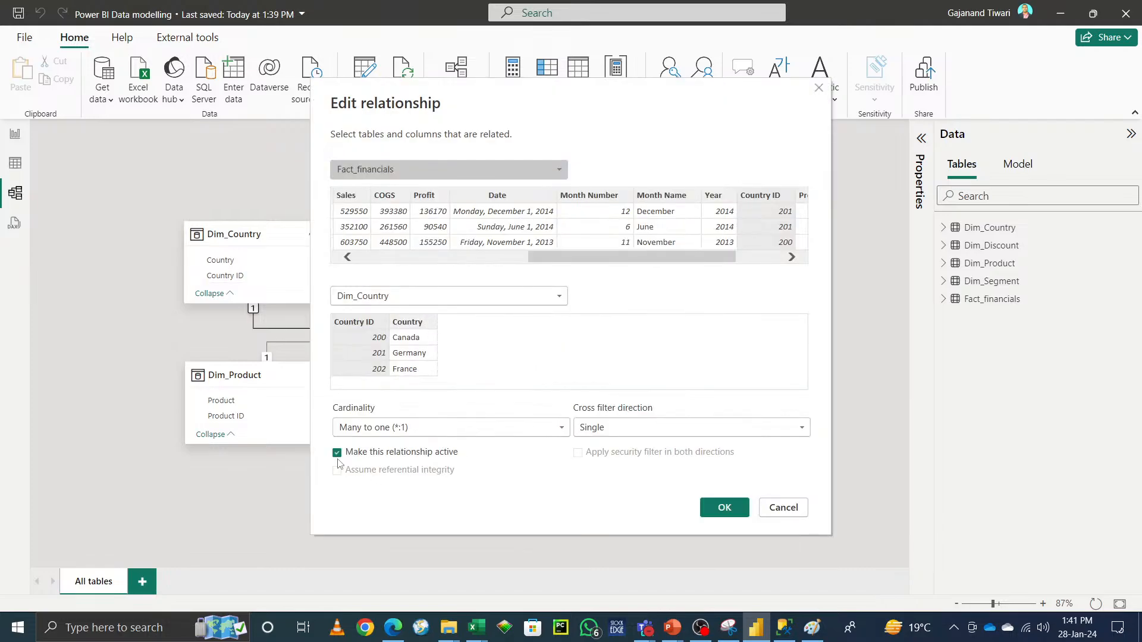
pyautogui.click(337, 453)
pyautogui.click(724, 508)
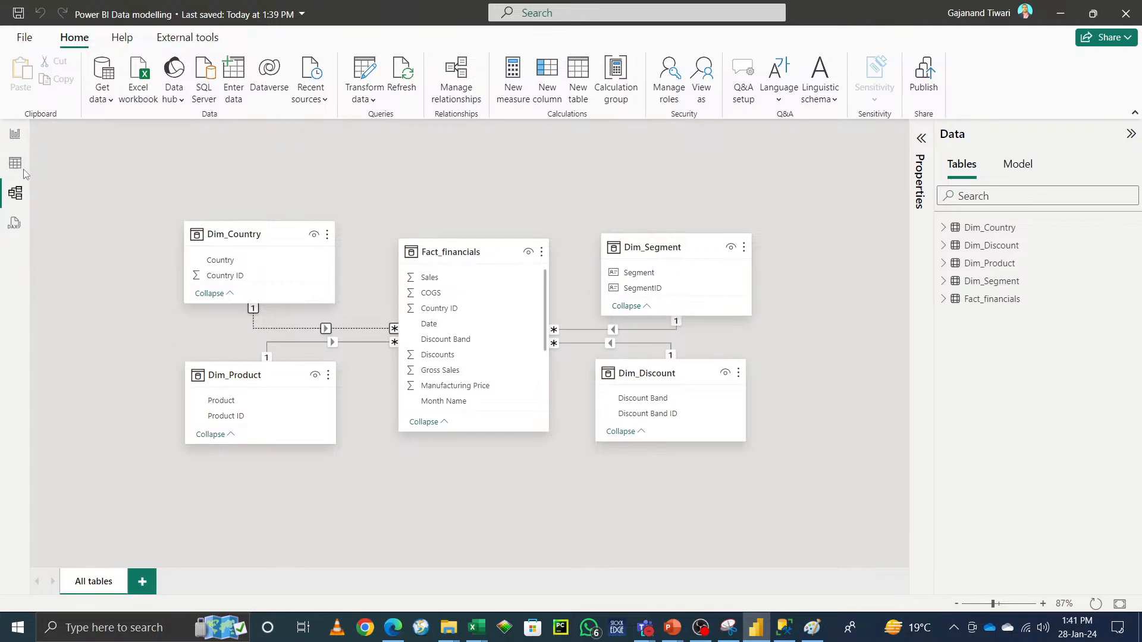
# Step: Back in the Report view, test each country in the slicer against the table with the relationship inactive
pyautogui.click(15, 133)
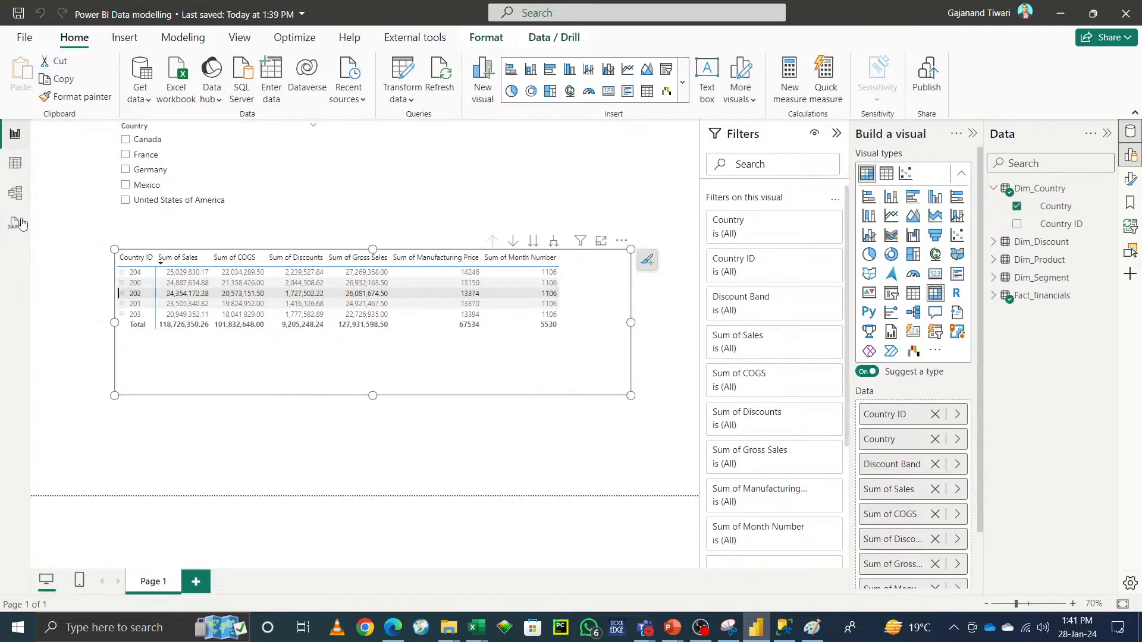
pyautogui.click(127, 188)
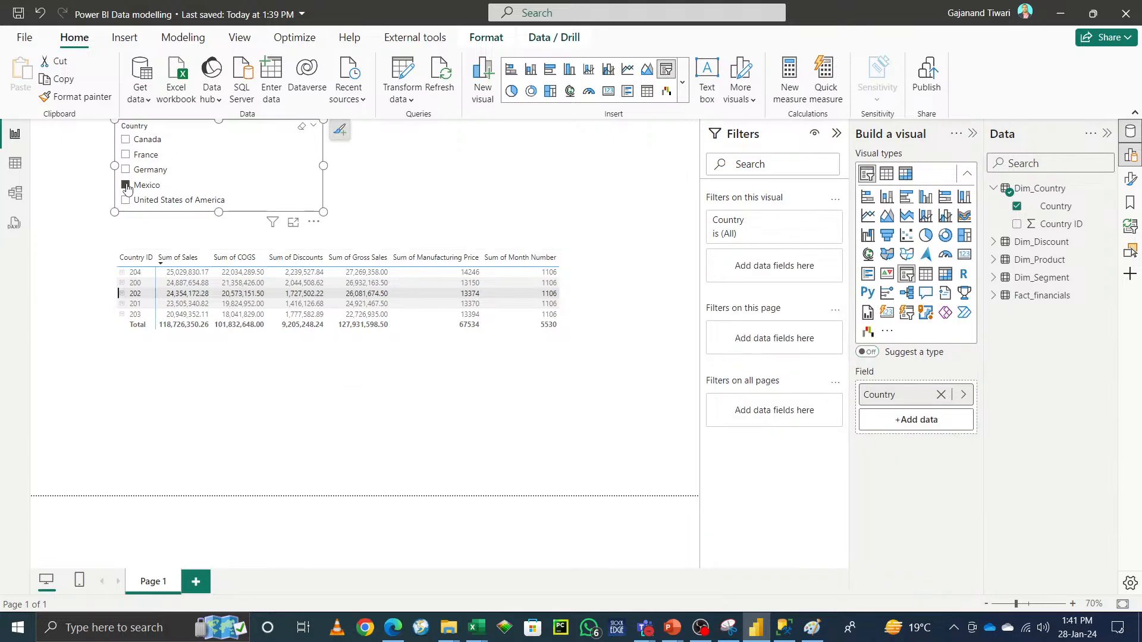
pyautogui.click(126, 156)
pyautogui.click(127, 140)
pyautogui.click(126, 170)
pyautogui.click(126, 187)
pyautogui.click(126, 170)
pyautogui.click(125, 153)
pyautogui.click(16, 193)
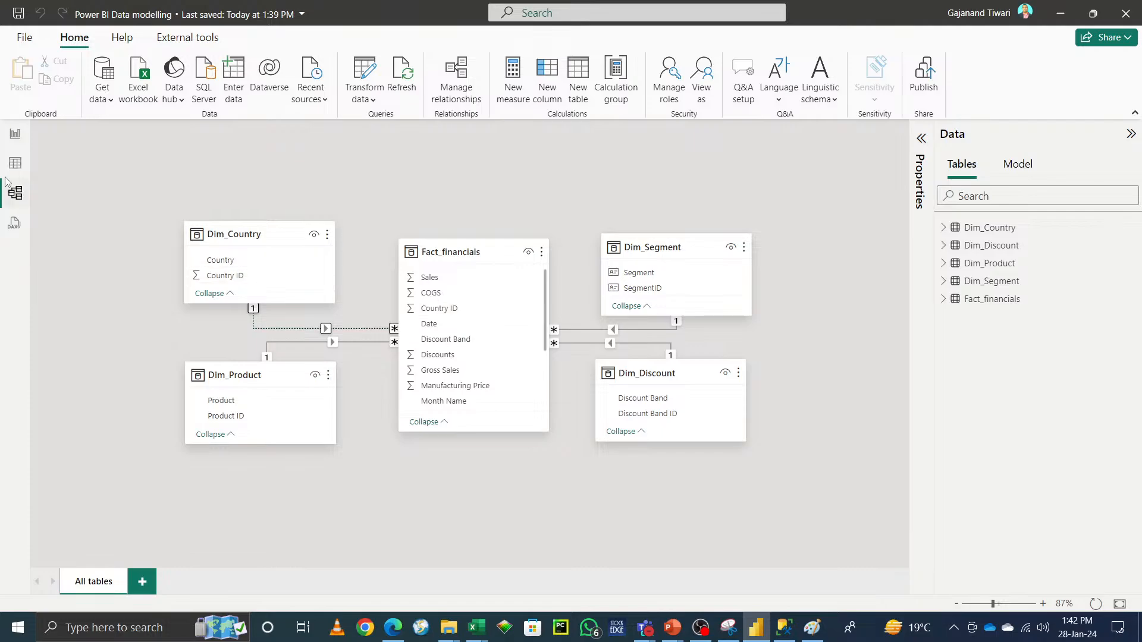
pyautogui.click(15, 134)
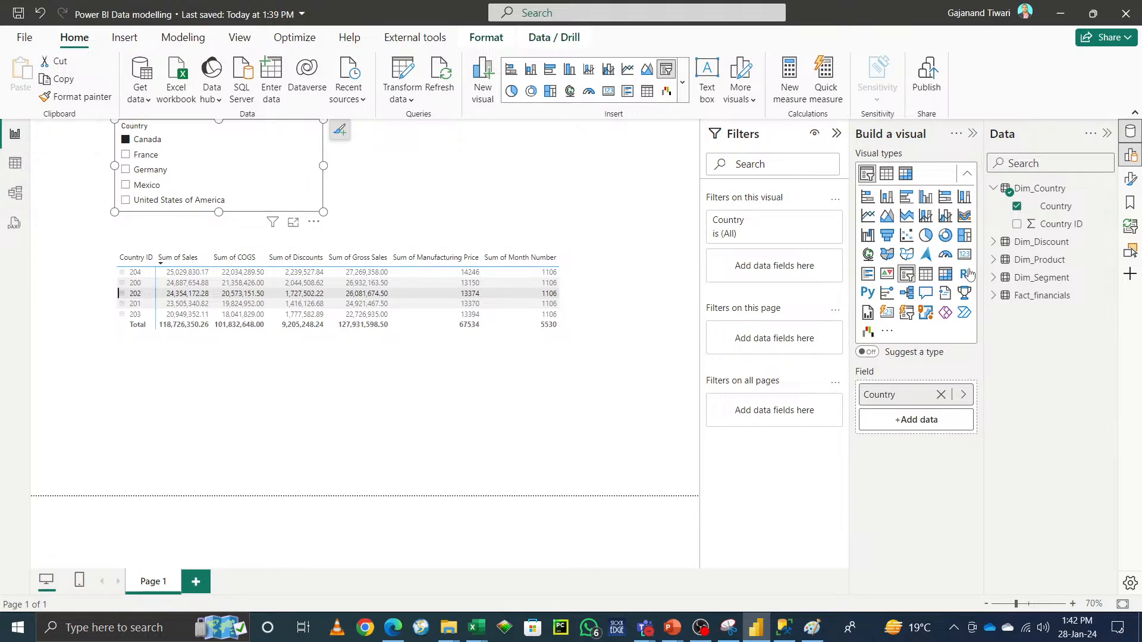
# Step: Start a new measure named Create RE1 that uses CALCULATE over SUM(Fact_financials[ Sales])
pyautogui.click(126, 38)
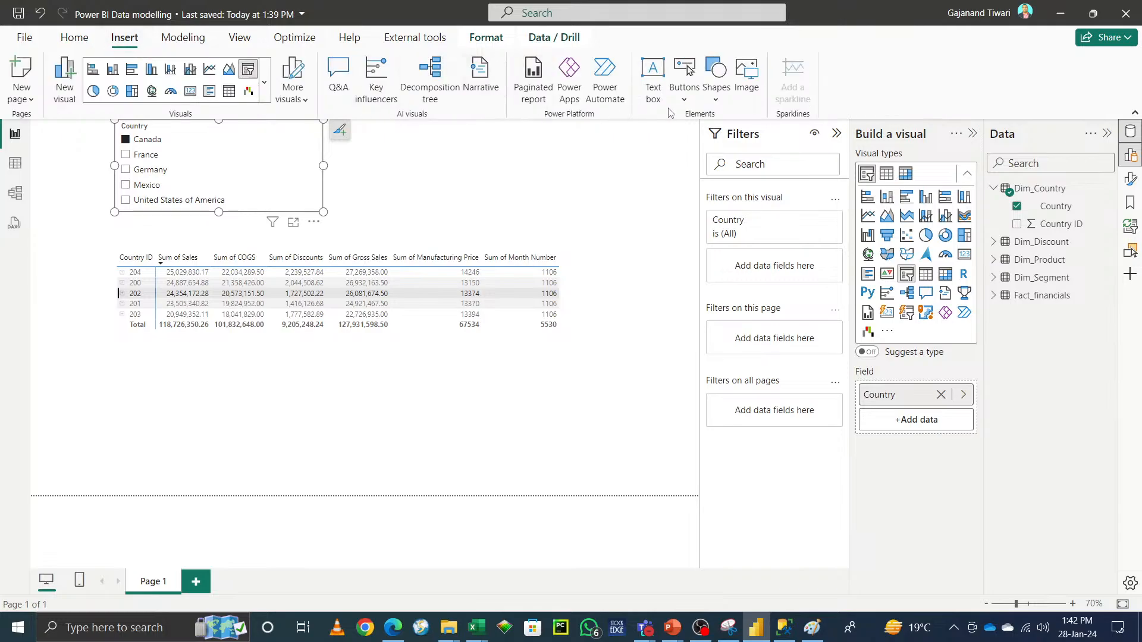
pyautogui.click(183, 38)
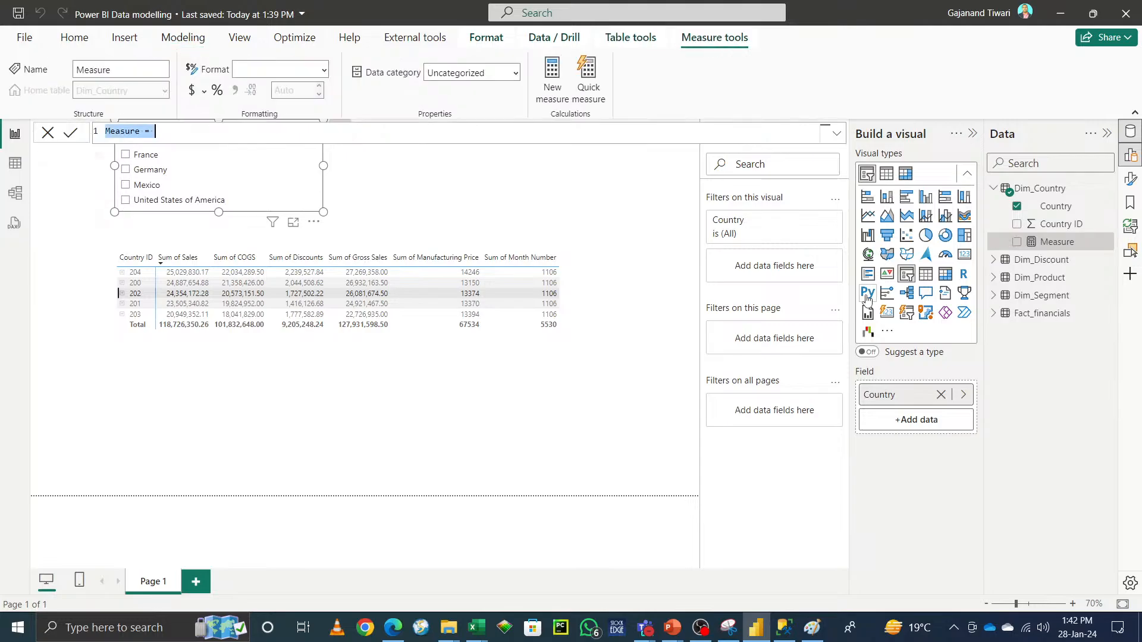
pyautogui.write('Cra')
pyautogui.write('at')
pyautogui.write('e')
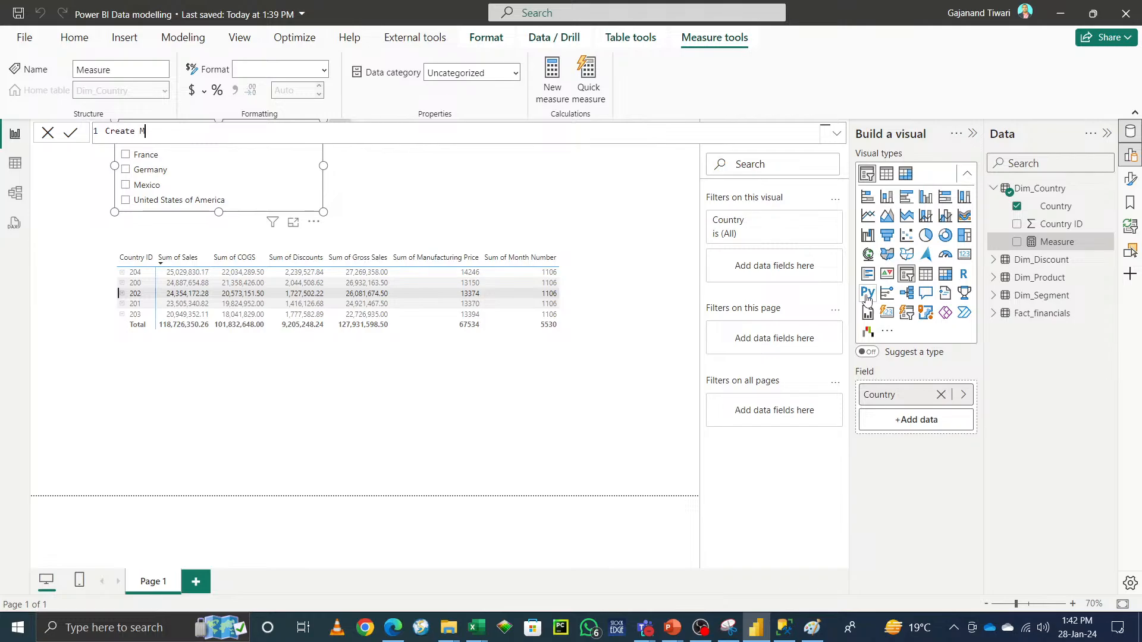
pyautogui.write(' RE1 = CAL')
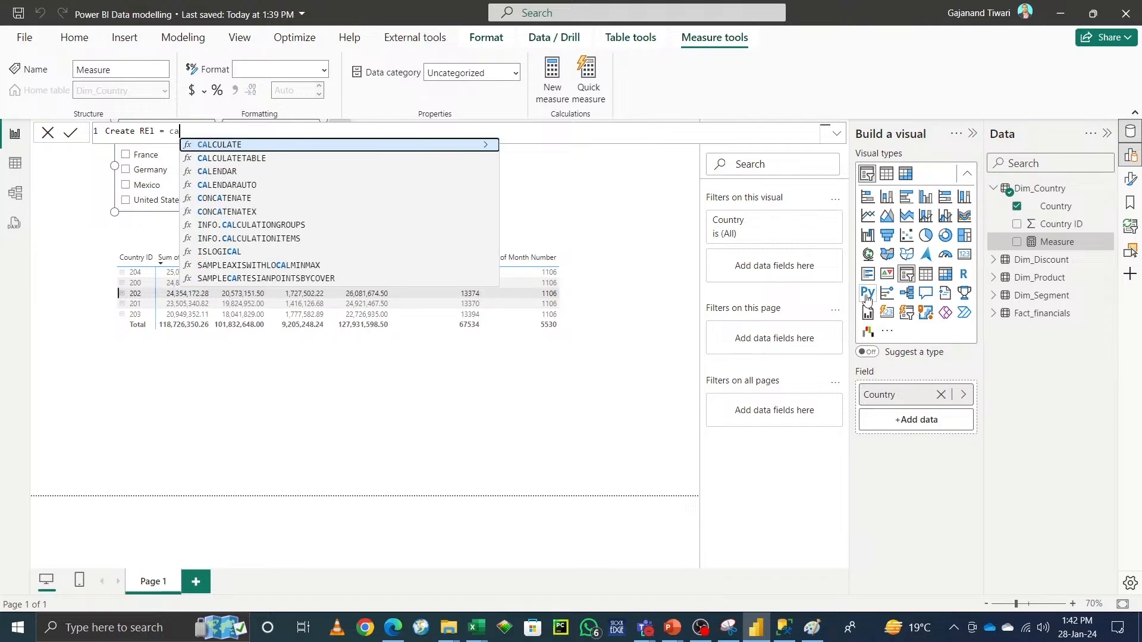
pyautogui.press('Tab')
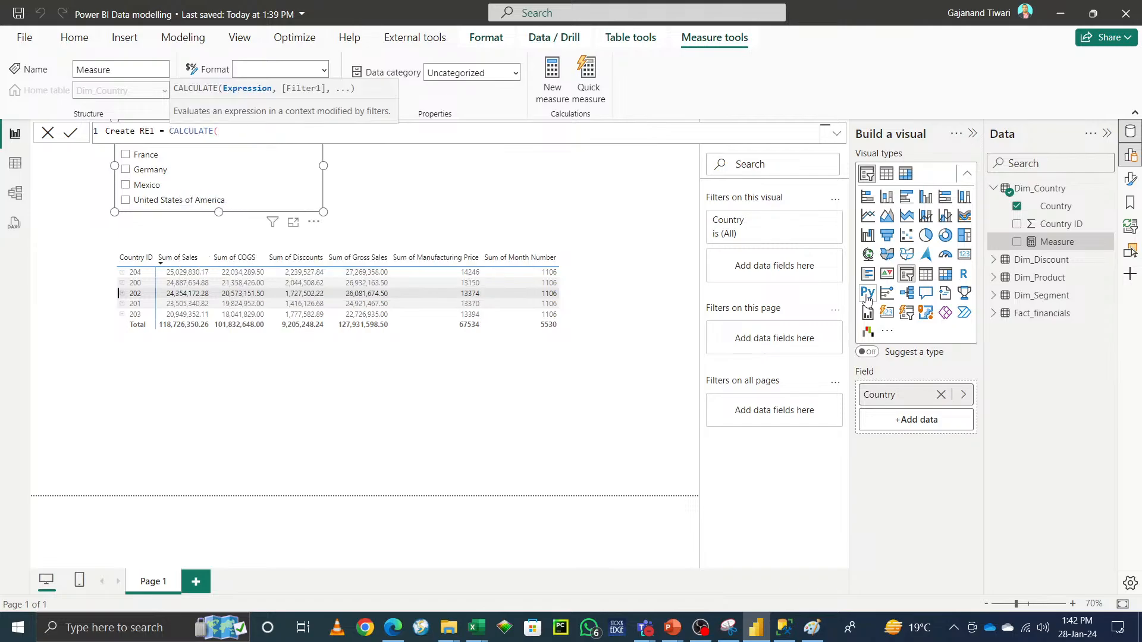
pyautogui.write('dis')
pyautogui.press('Down')
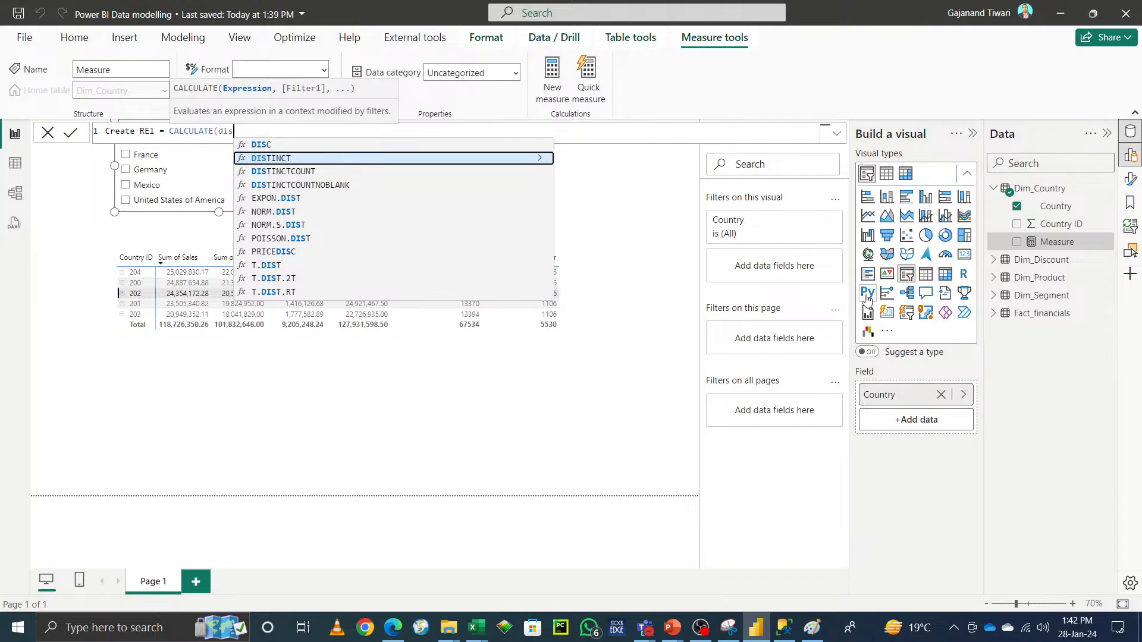
pyautogui.press('BackSpace')
pyautogui.press('BackSpace')
pyautogui.press('BackSpace')
pyautogui.write('sum')
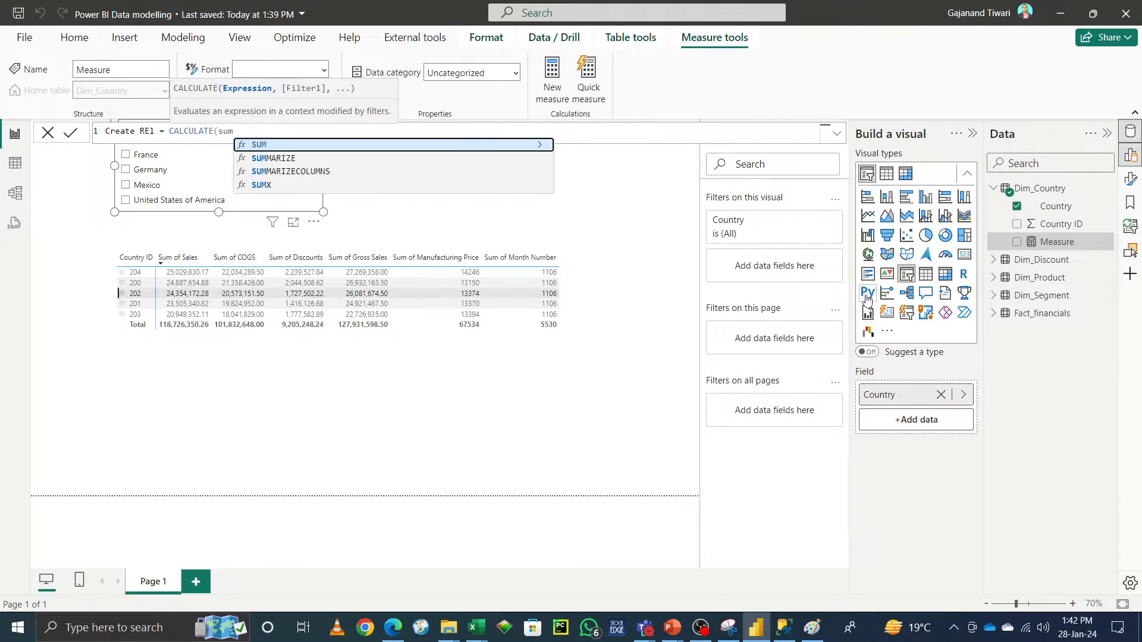
pyautogui.press('Tab')
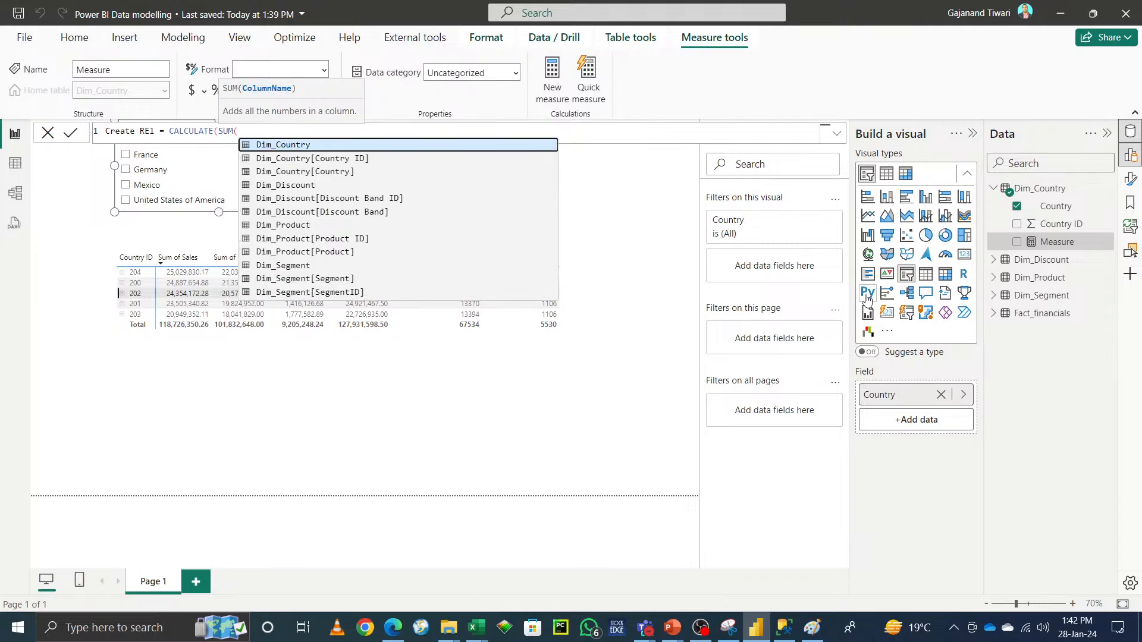
pyautogui.write('sa')
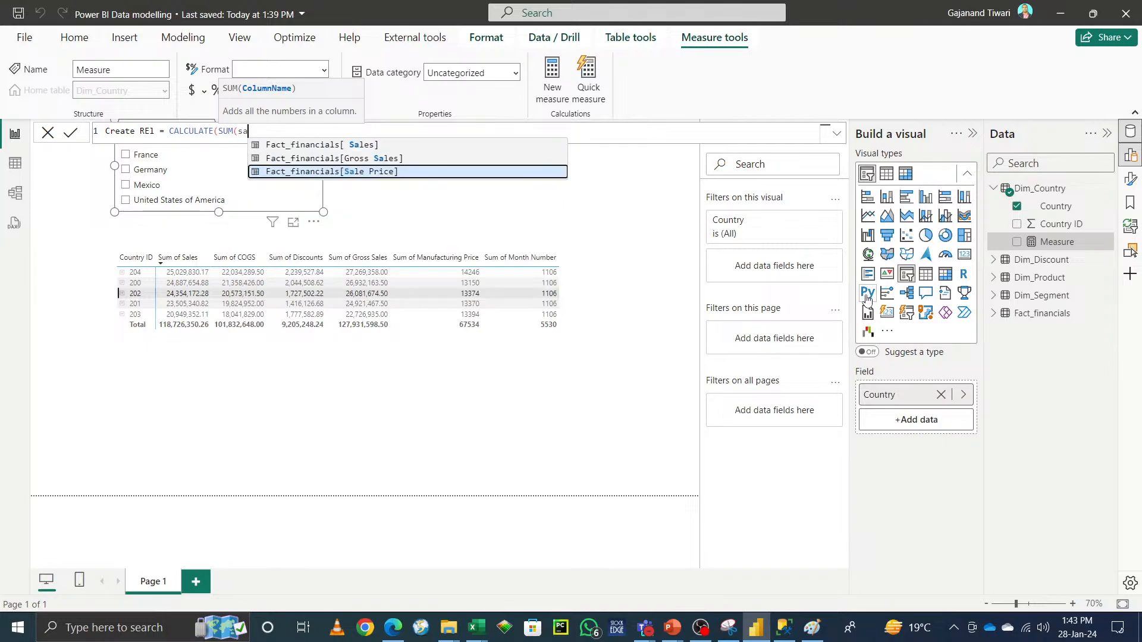
pyautogui.press('Up')
pyautogui.press('Up')
pyautogui.press('Tab')
pyautogui.write('),')
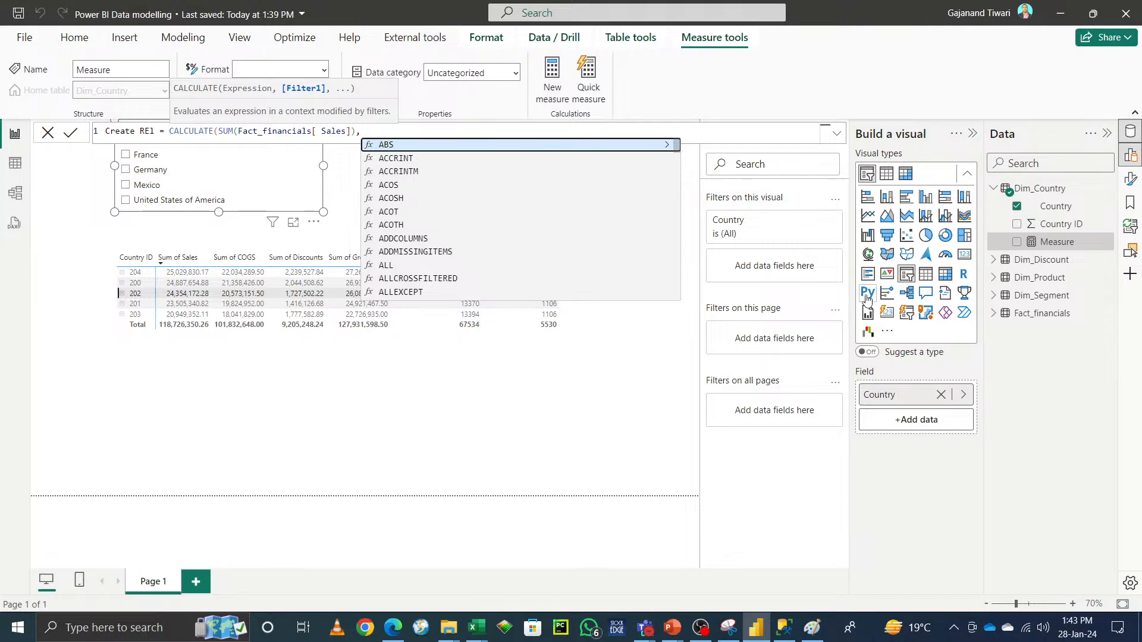
pyautogui.write(' user')
# Step: Add USERELATIONSHIP(Dim_Country[Country ID], Fact_financials[Country ID]) as the CALCULATE filter, close the formula and commit the measure
pyautogui.press('Down')
pyautogui.press('Tab')
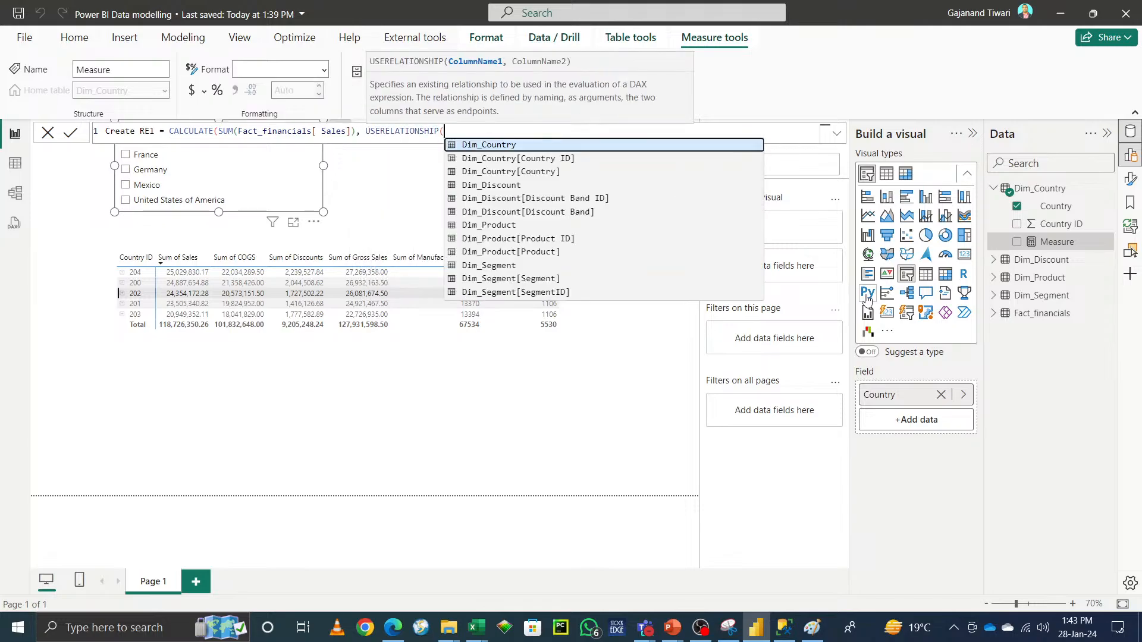
pyautogui.write('cou')
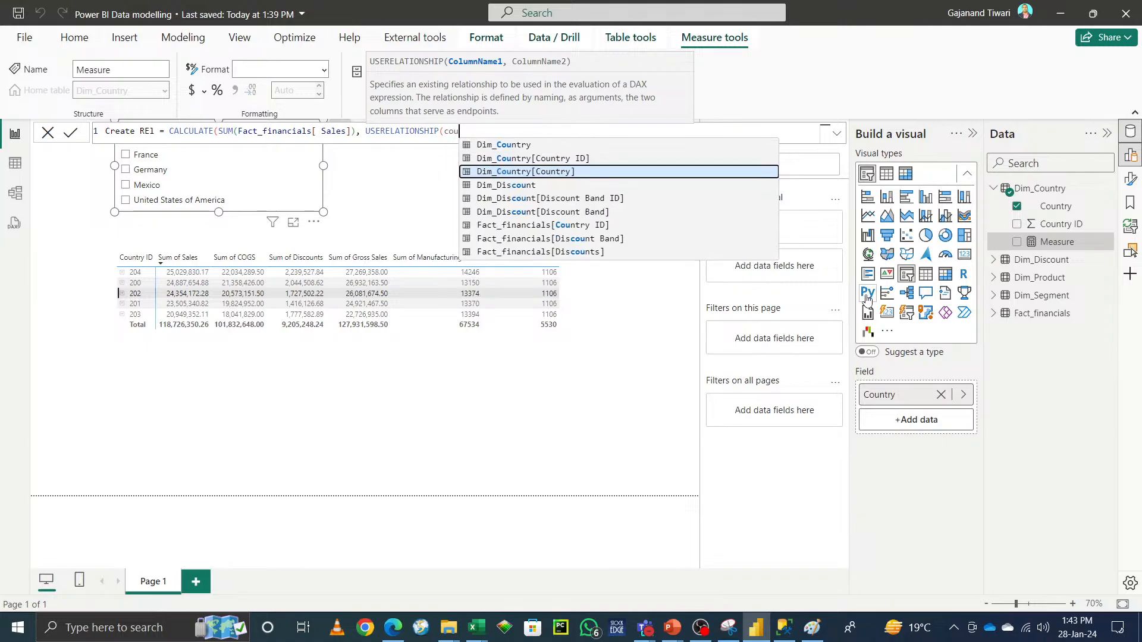
pyautogui.press('Up')
pyautogui.press('Tab')
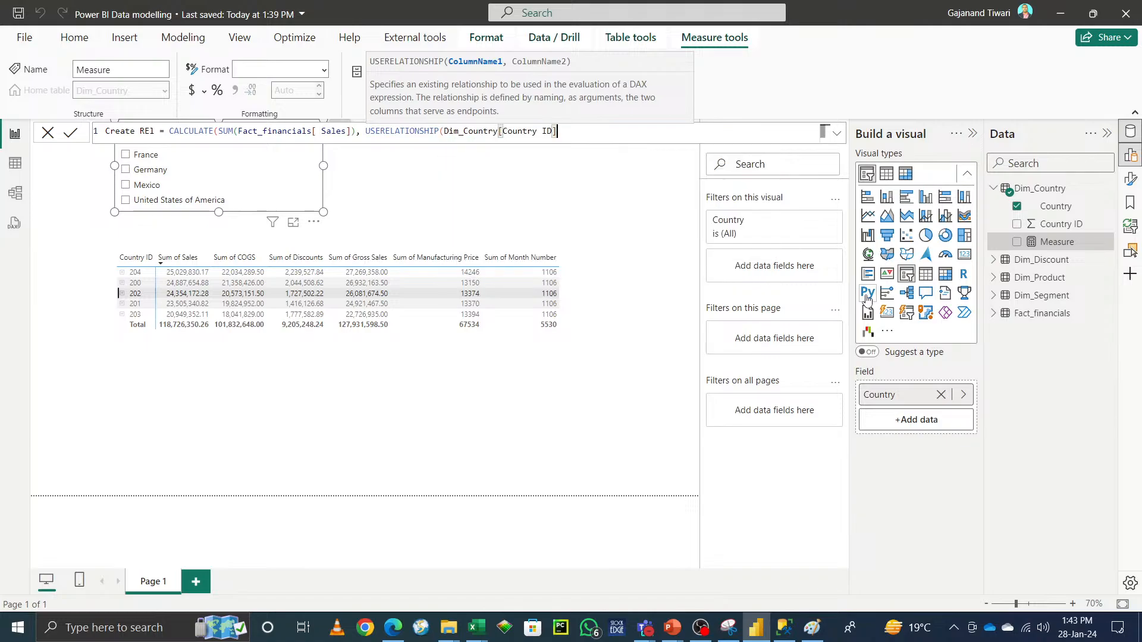
pyautogui.write(', f')
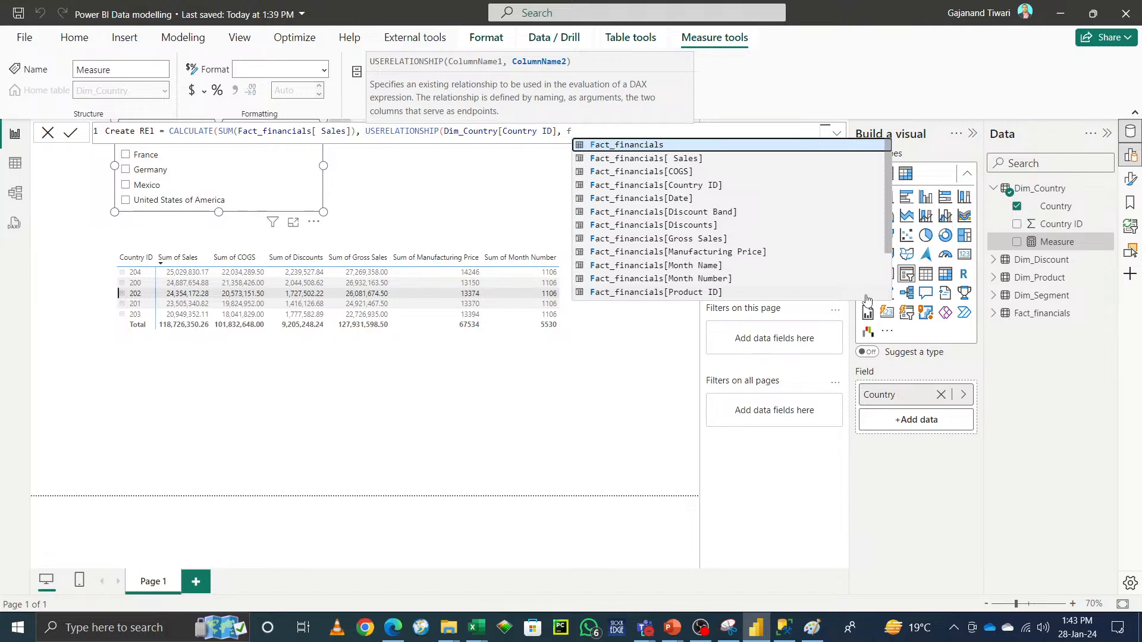
pyautogui.write('a')
pyautogui.press('Down')
pyautogui.press('Down')
pyautogui.press('Down')
pyautogui.press('Tab')
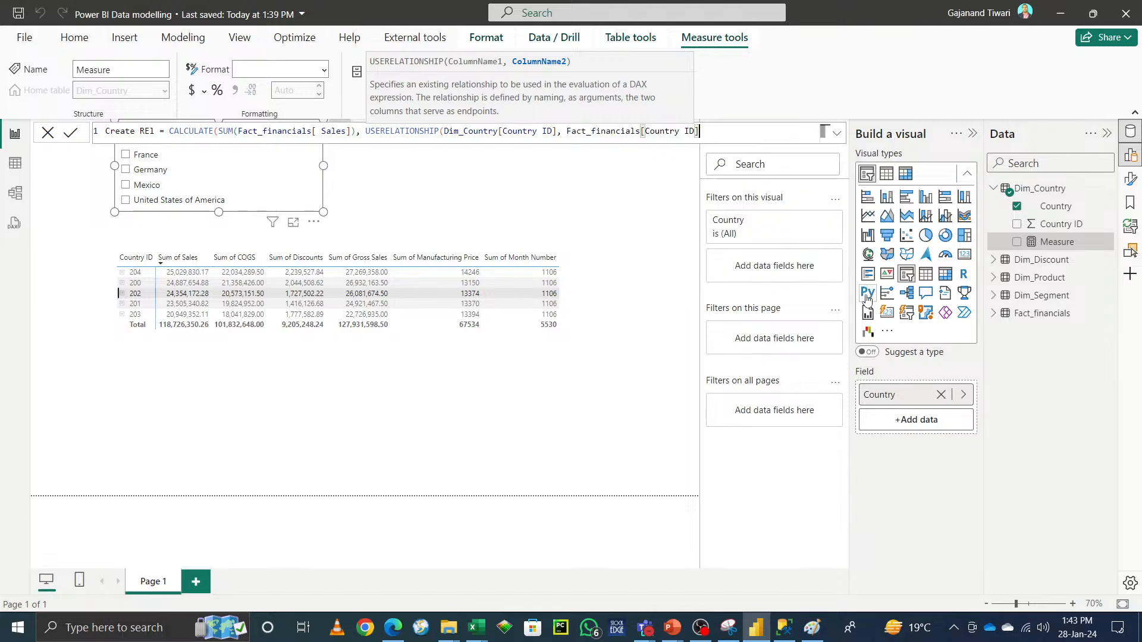
pyautogui.write(')')
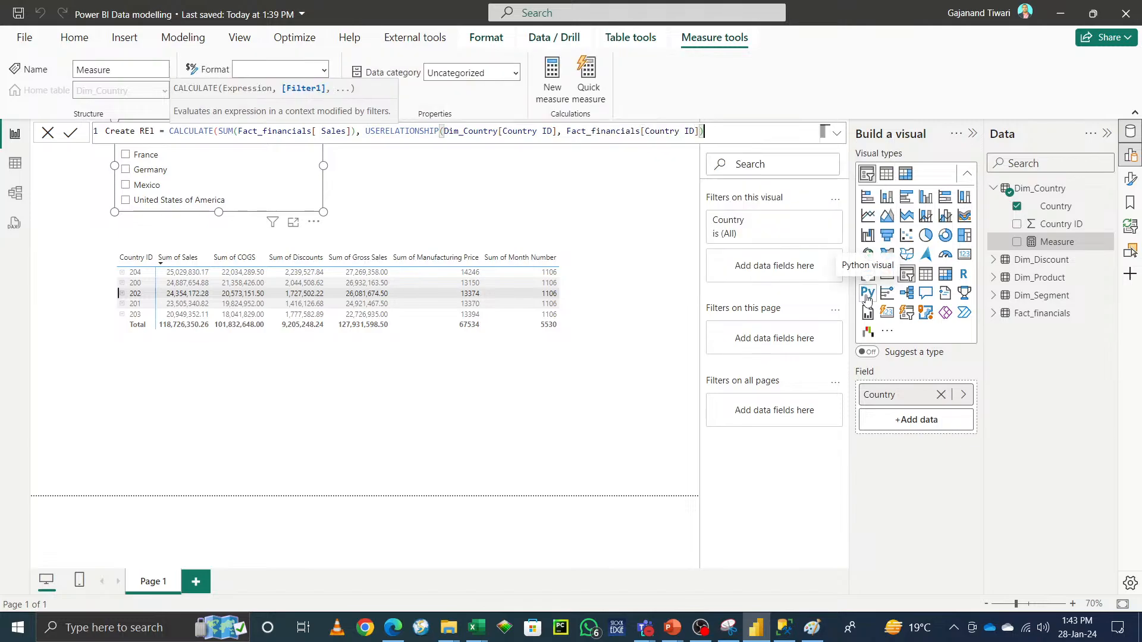
pyautogui.write(')')
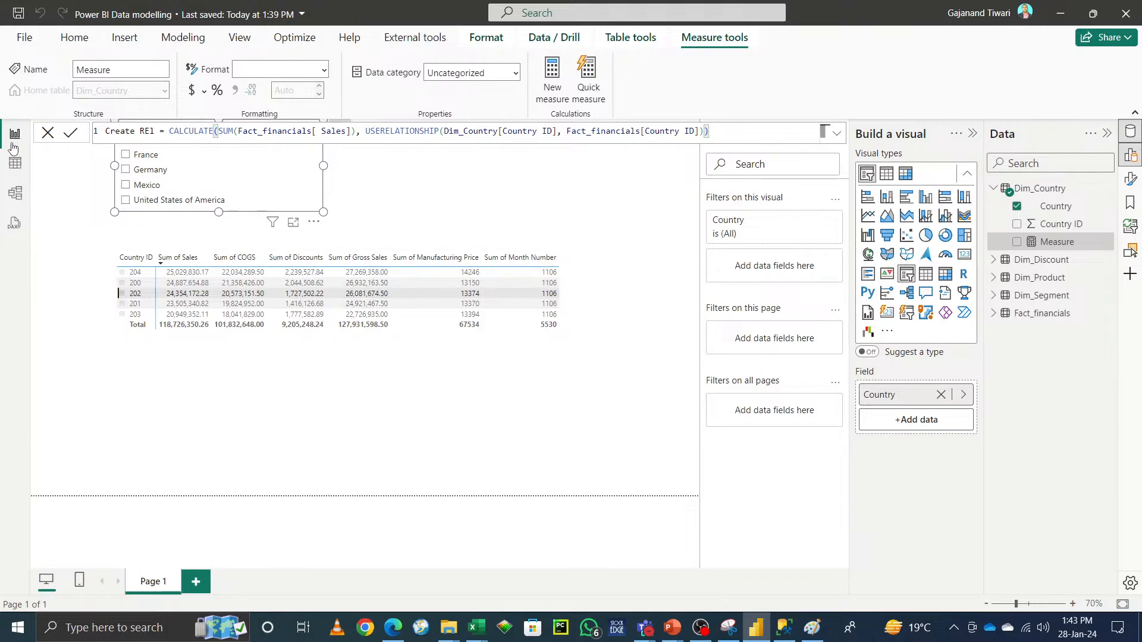
pyautogui.press('Return')
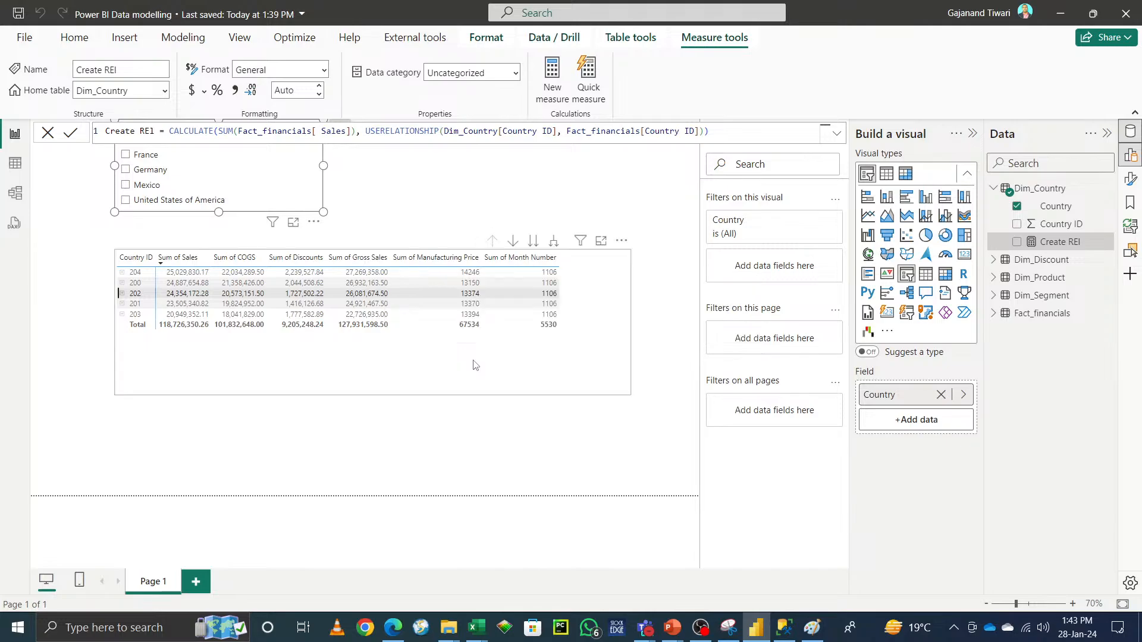
# Step: Try Mexico, Germany and France in the Country slicer to check the table's filtering
pyautogui.click(126, 186)
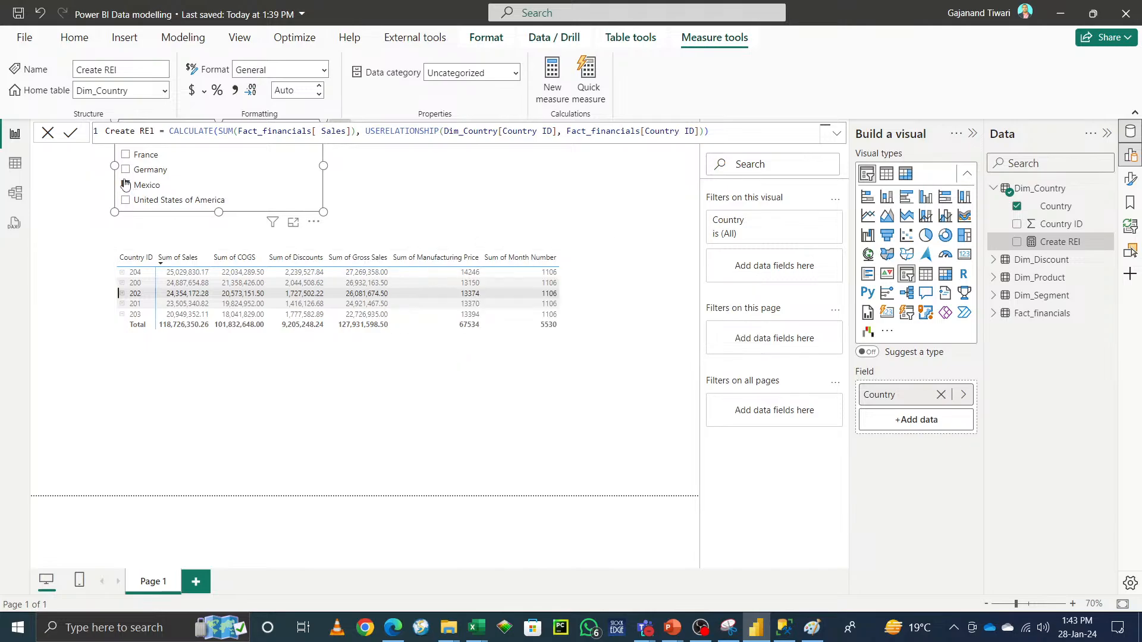
pyautogui.click(125, 171)
pyautogui.click(125, 155)
# Step: Select the table visual and remove every field except Country from it
pyautogui.click(381, 369)
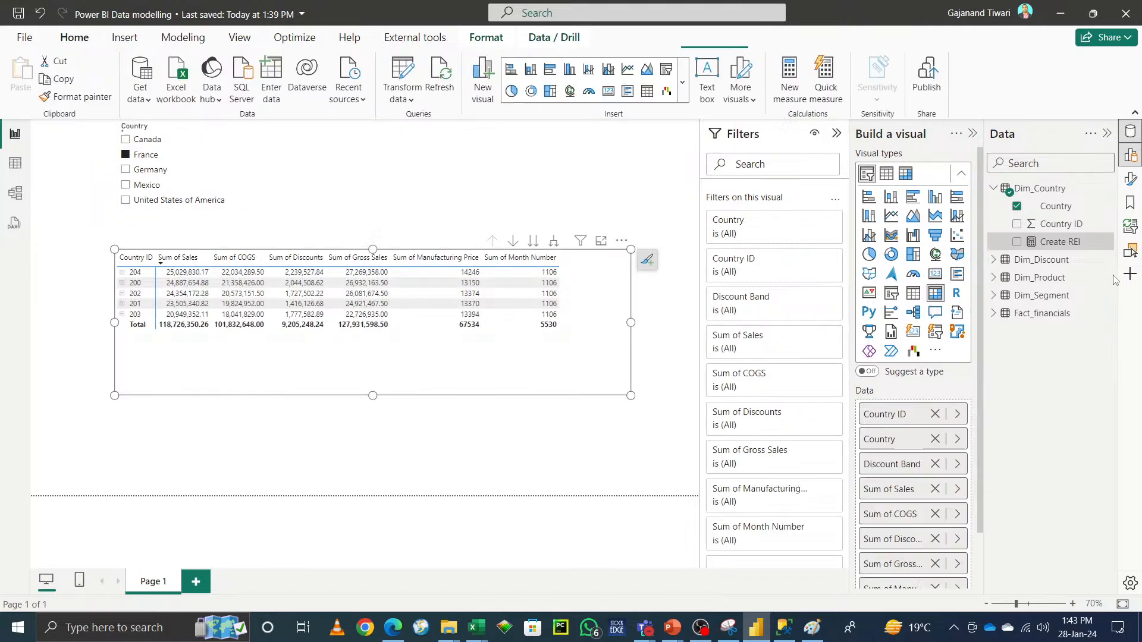
pyautogui.moveTo(1060, 241); pyautogui.dragTo(927, 429)
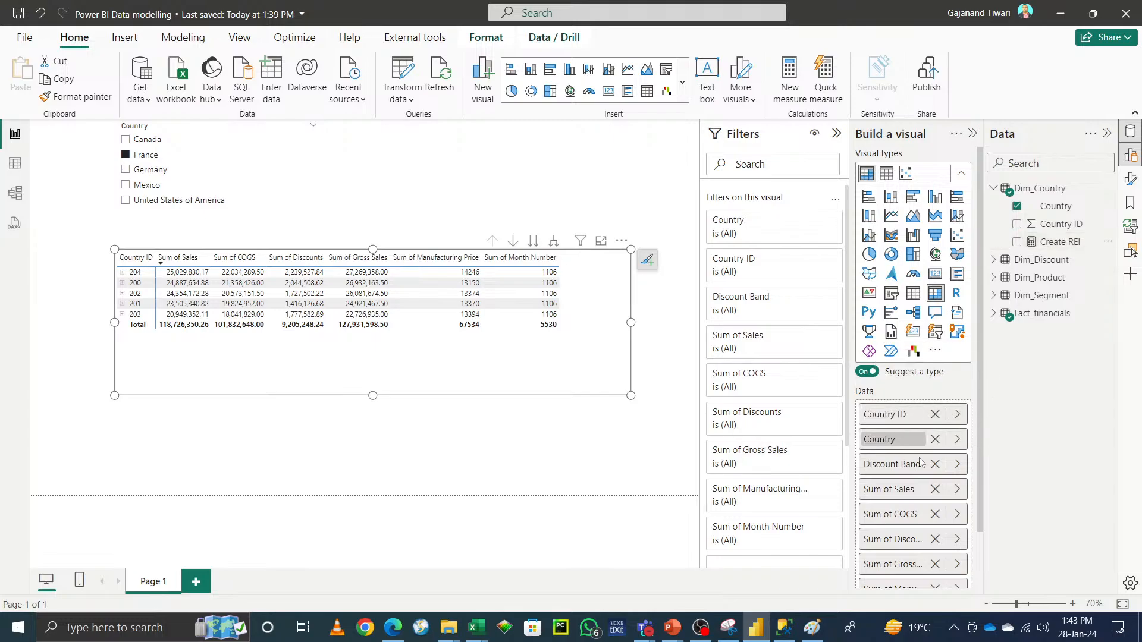
pyautogui.scroll(-2, 937, 514)
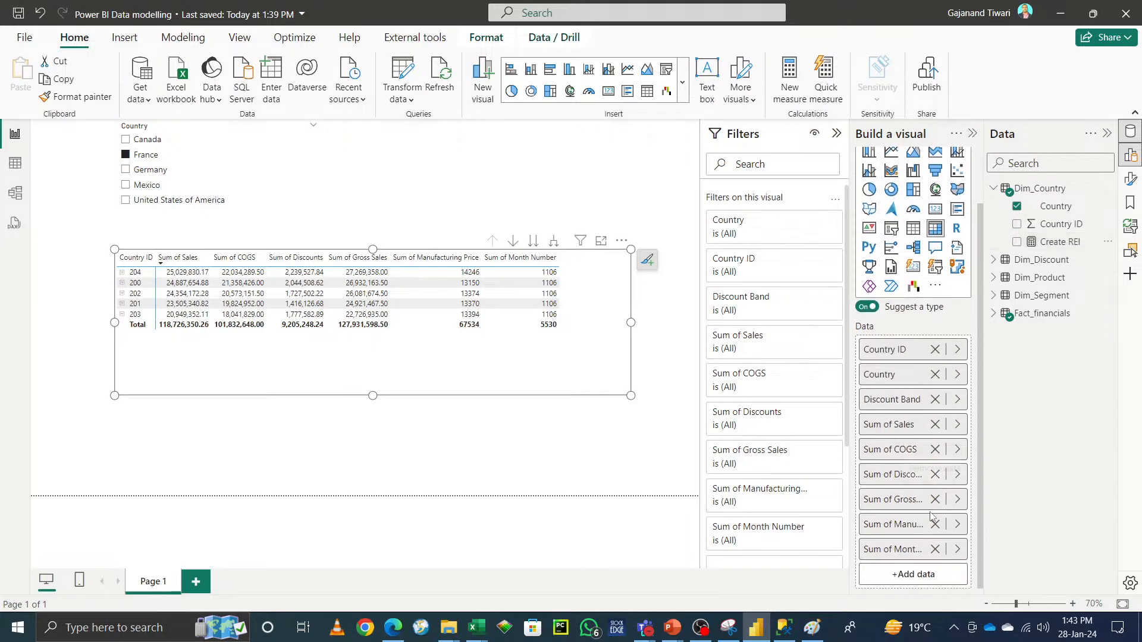
pyautogui.click(935, 554)
pyautogui.click(936, 549)
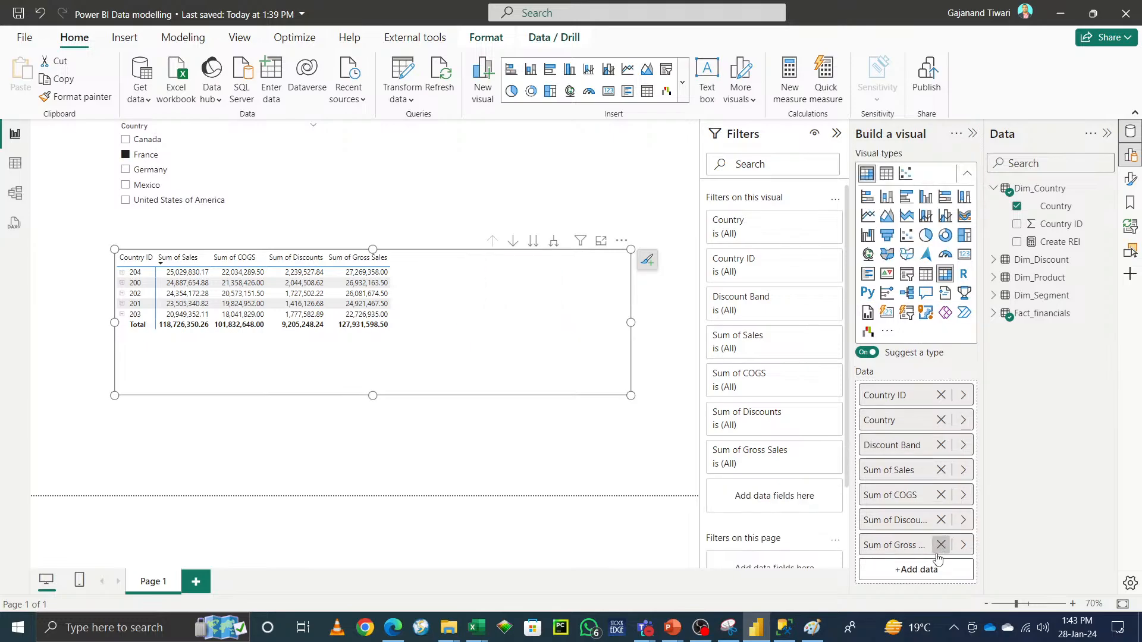
pyautogui.click(935, 549)
pyautogui.click(941, 521)
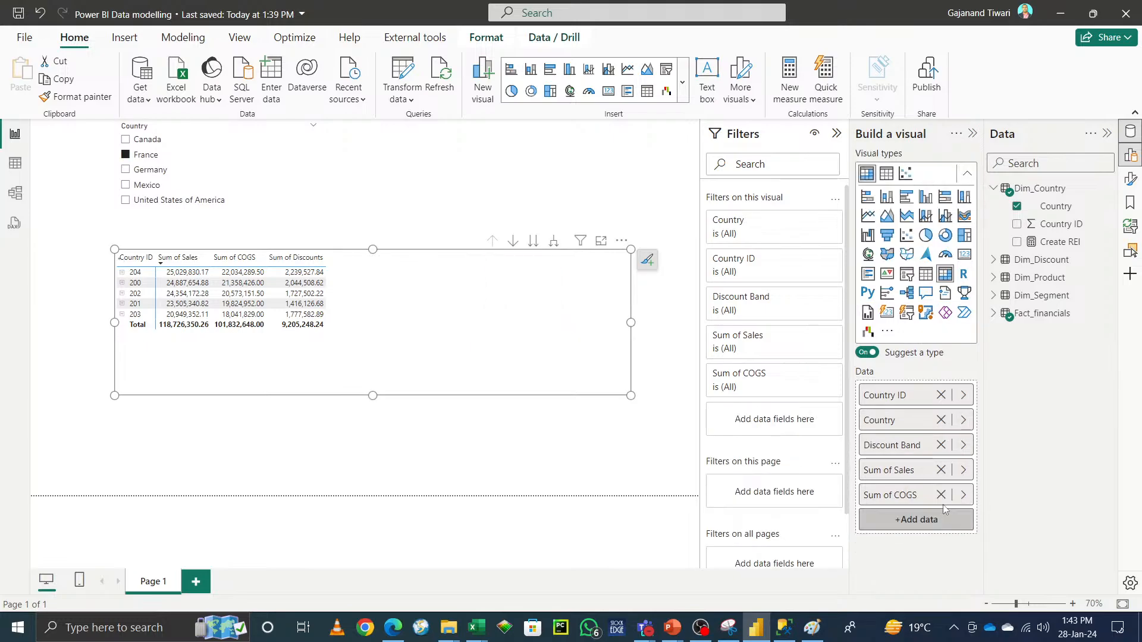
pyautogui.click(940, 495)
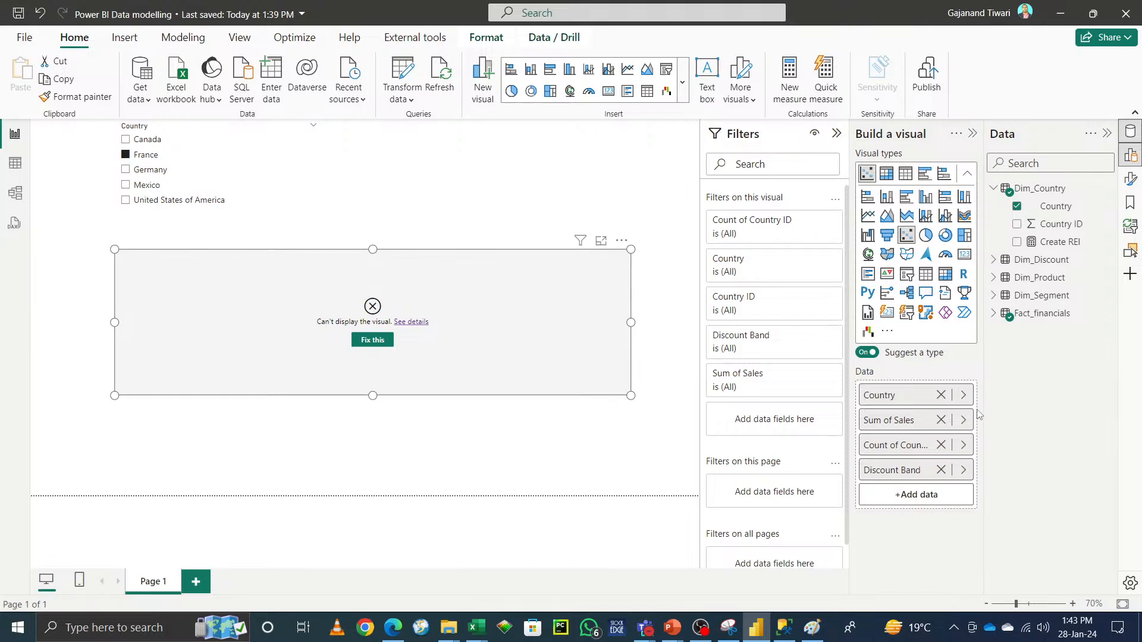
pyautogui.click(940, 470)
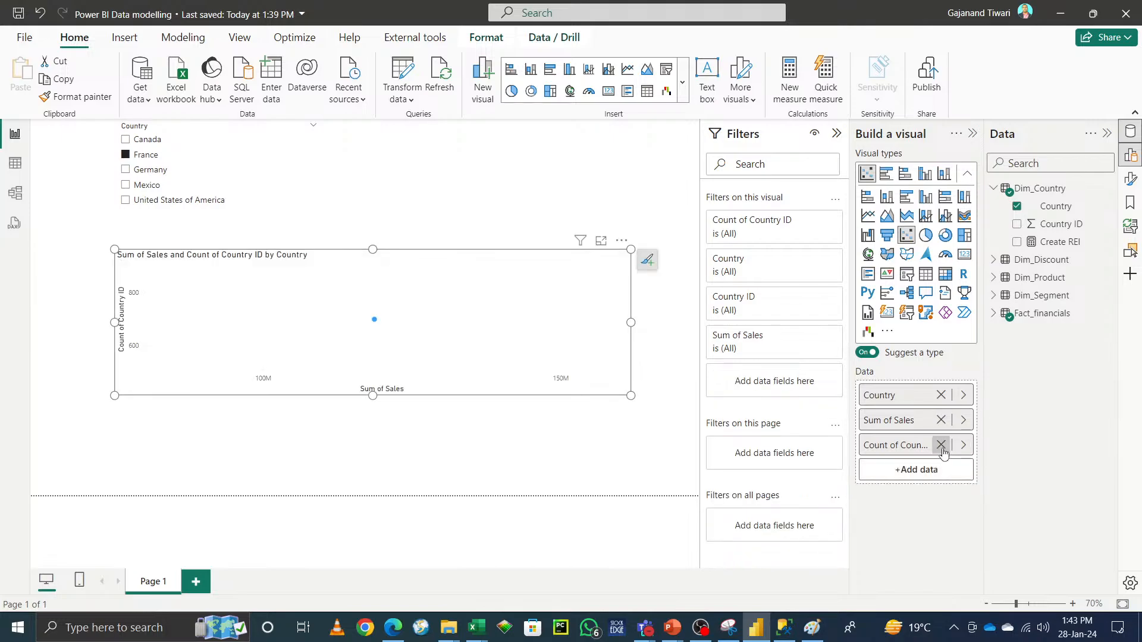
pyautogui.click(941, 445)
pyautogui.click(941, 420)
# Step: Add the Create RE1 measure from Dim_Country to the visual, making a bar chart of Create RE1 by Country
pyautogui.moveTo(1063, 244); pyautogui.dragTo(924, 404)
pyautogui.click(916, 420)
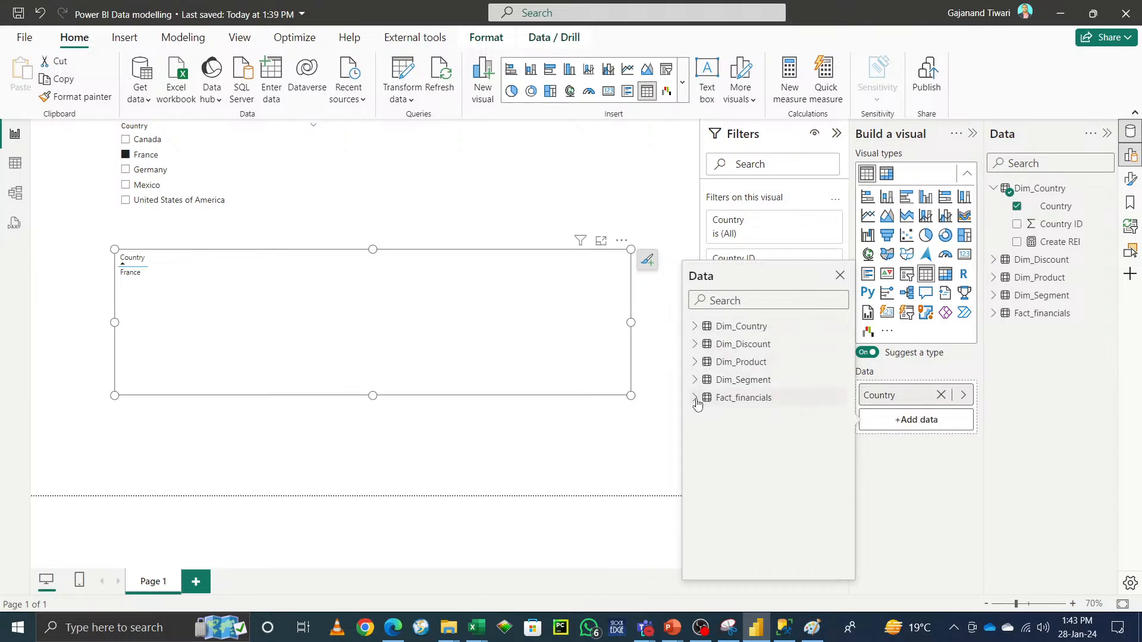
pyautogui.click(695, 328)
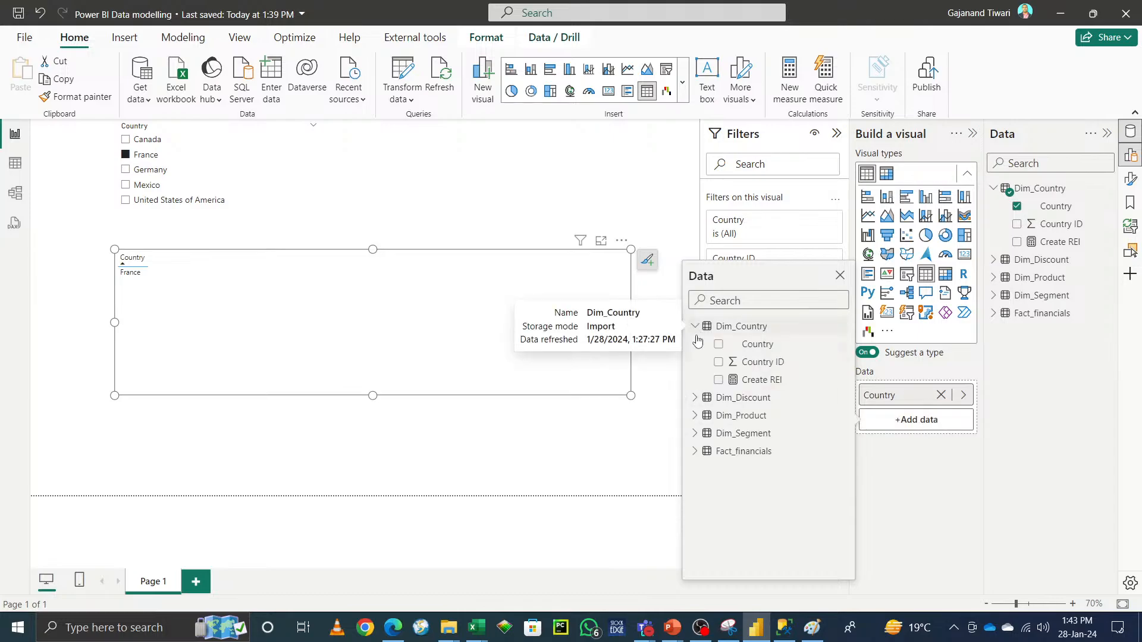
pyautogui.click(718, 380)
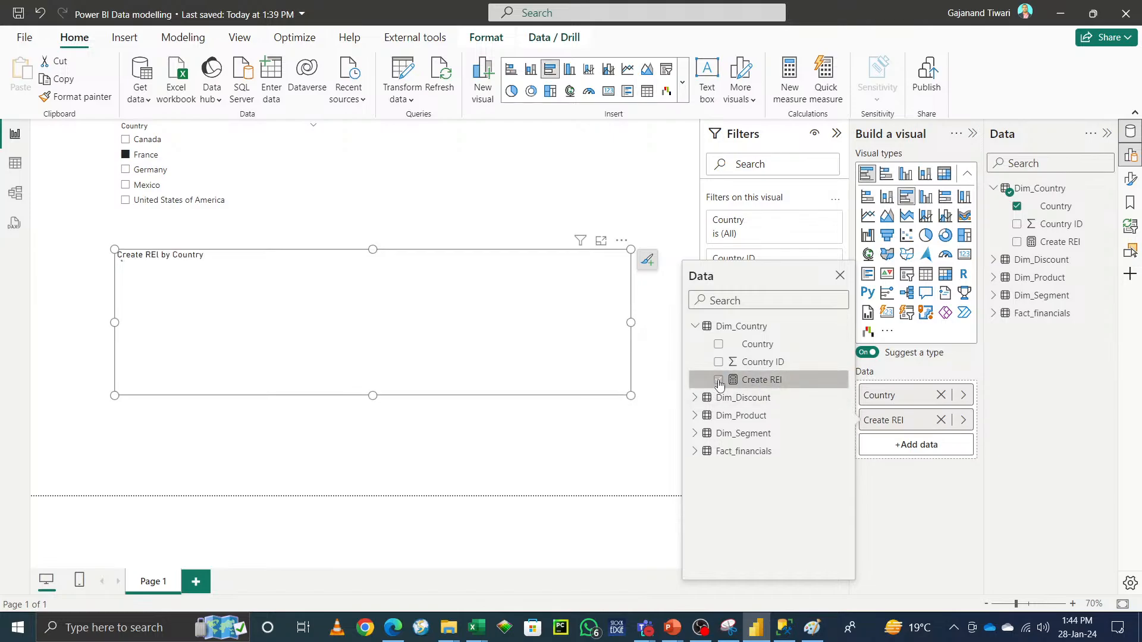
pyautogui.click(938, 513)
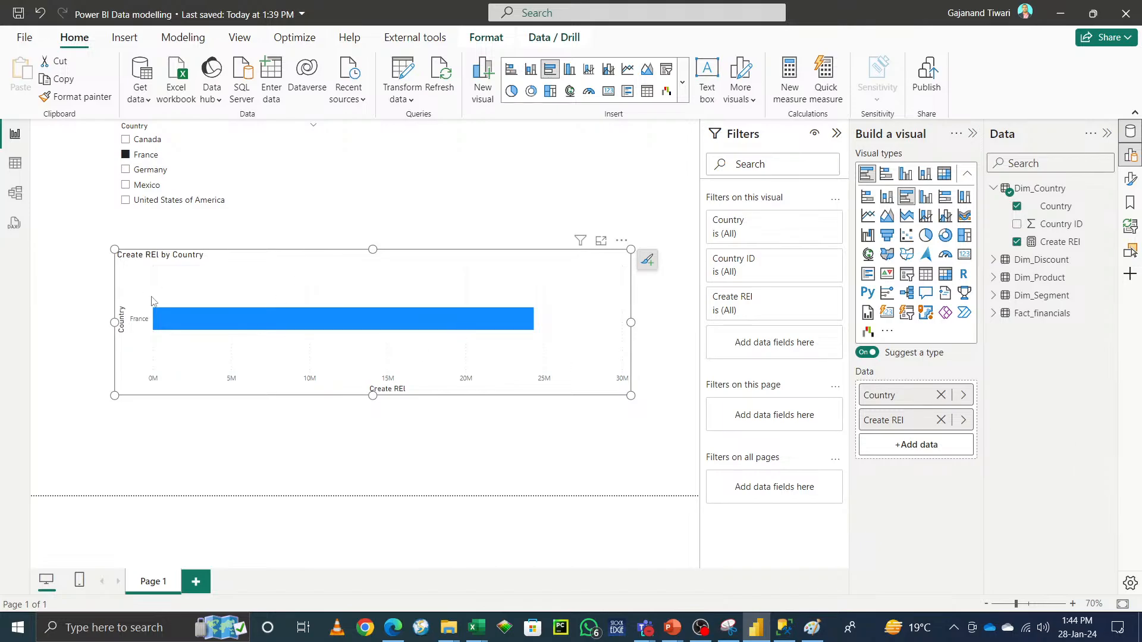
# Step: Test each country in the slicer against the Create RE1 chart, clear the selection, and glance at the model diagram
pyautogui.click(126, 171)
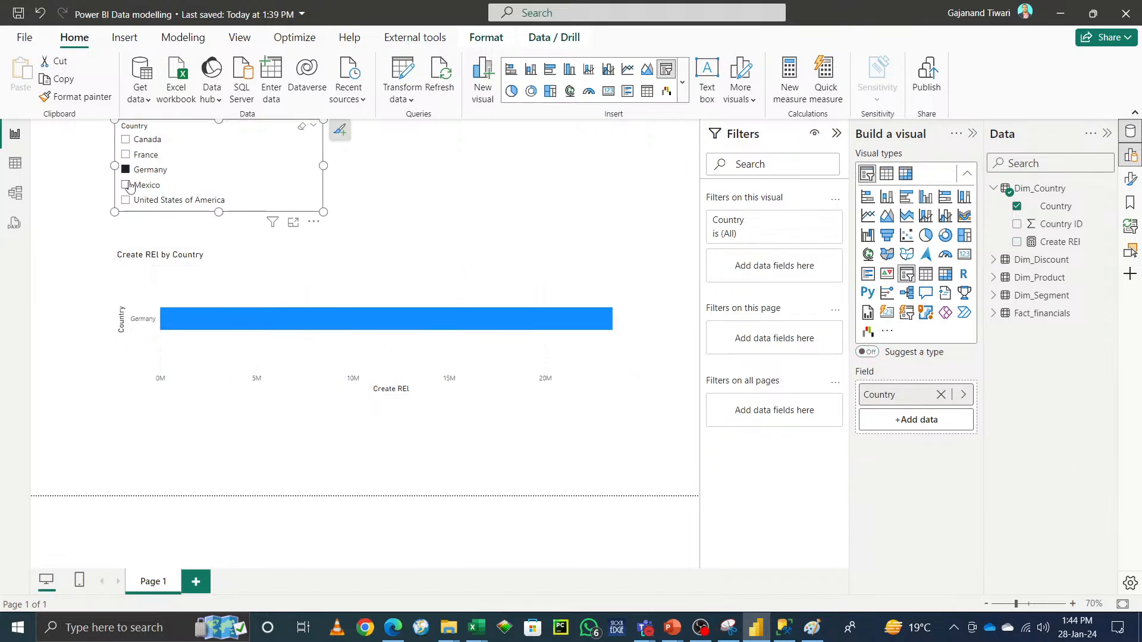
pyautogui.click(126, 186)
pyautogui.click(126, 201)
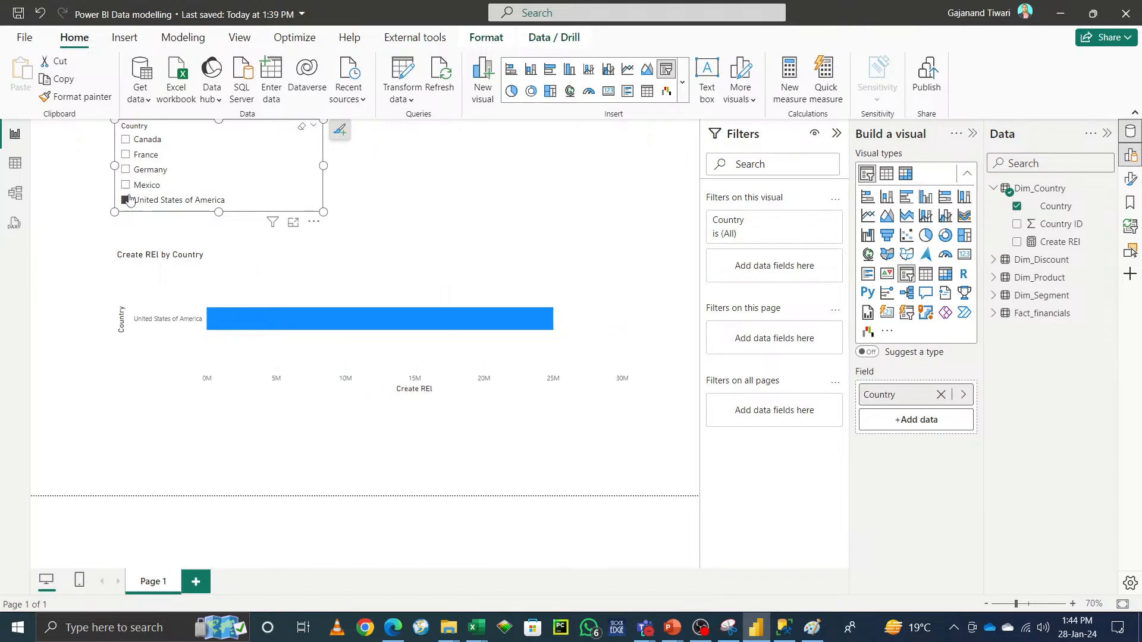
pyautogui.click(125, 170)
pyautogui.click(125, 155)
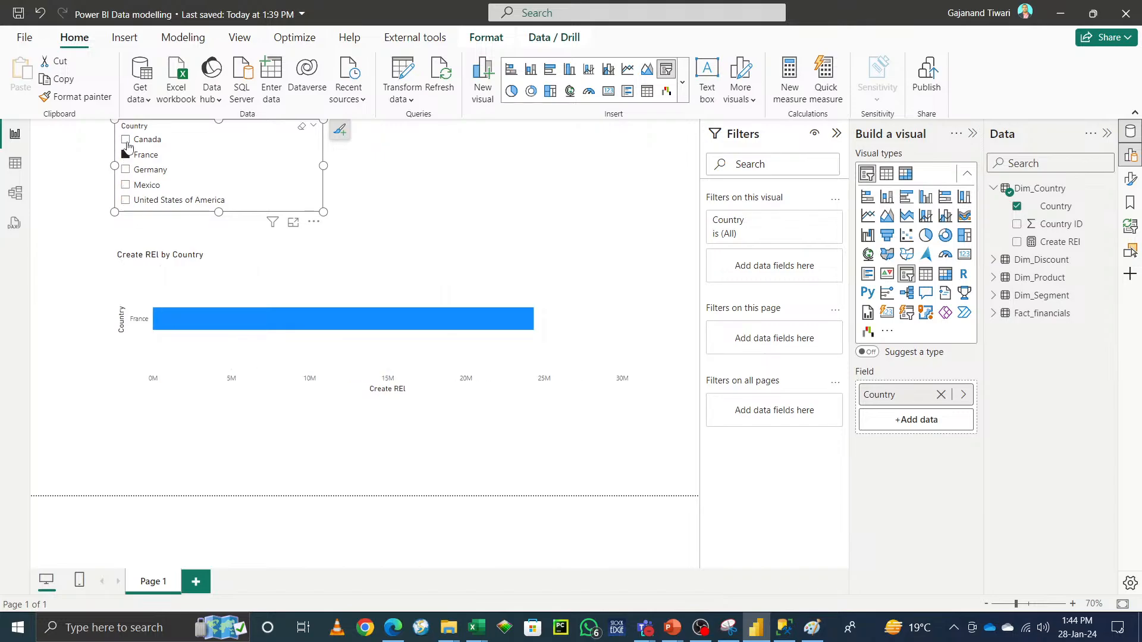
pyautogui.doubleClick(126, 141)
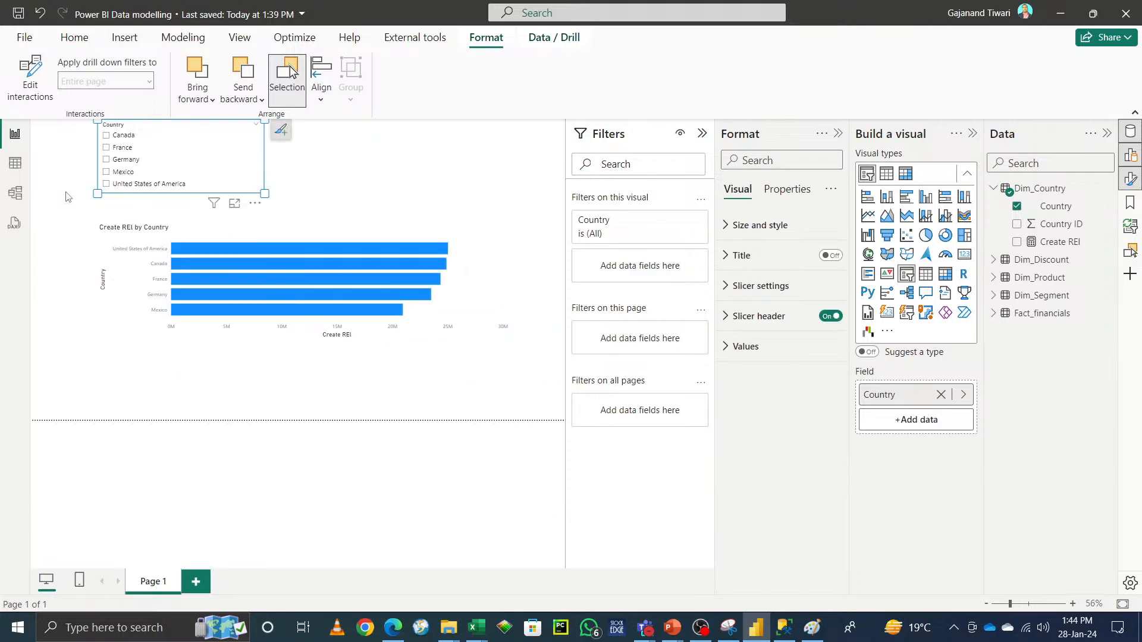
pyautogui.click(14, 195)
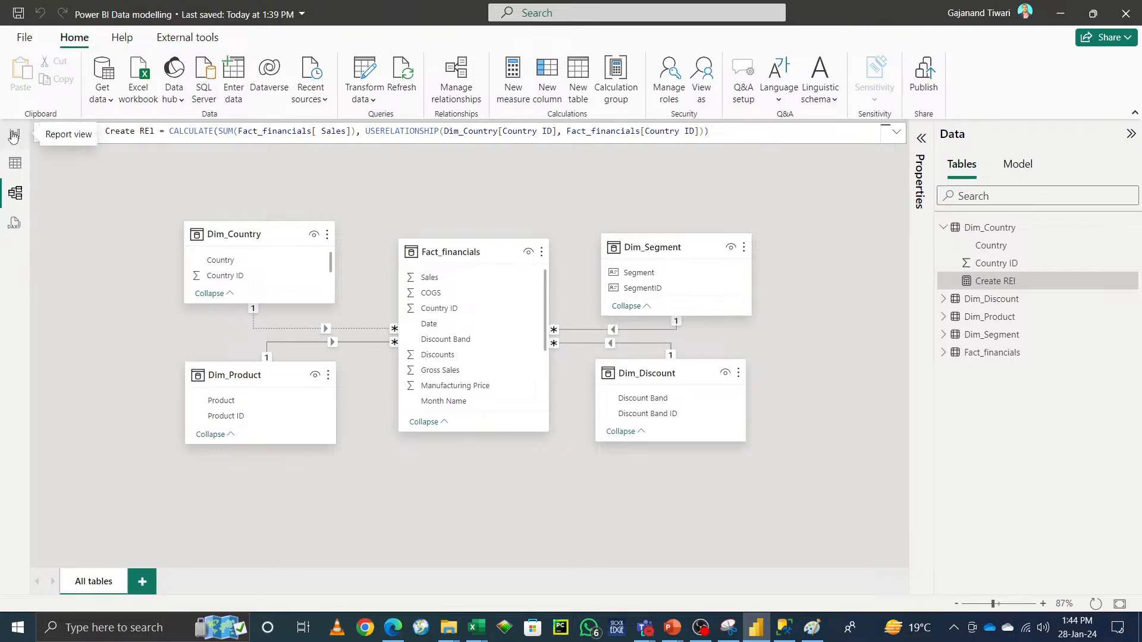
pyautogui.click(15, 134)
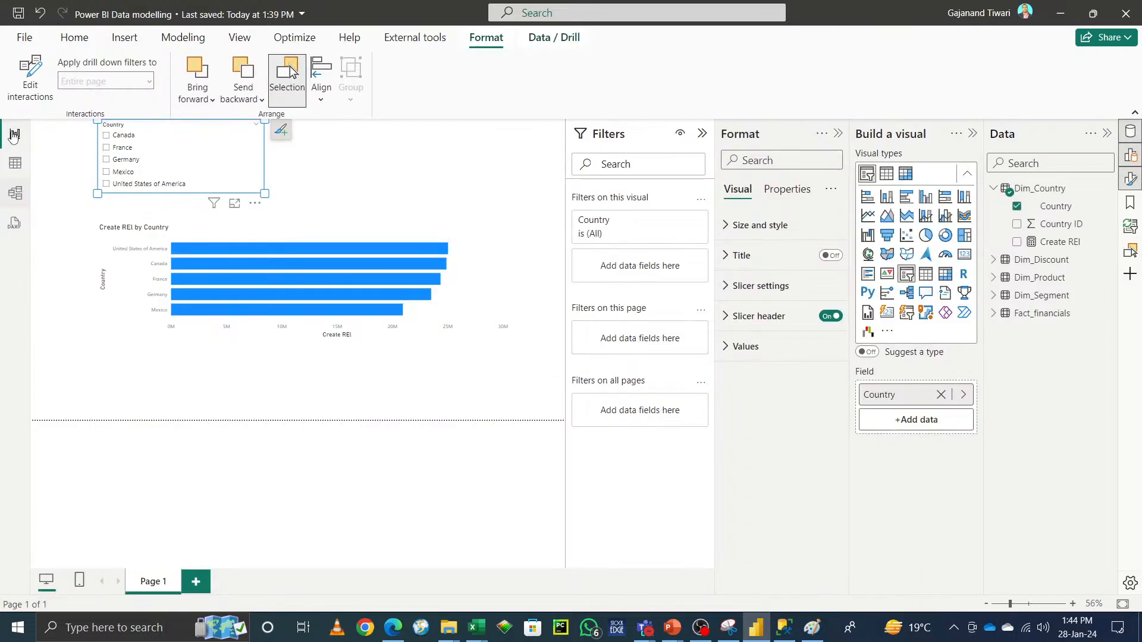
# Step: Inspect the settings of the inactive relationship between Dim_Country and Fact_financials in the model diagram
pyautogui.click(476, 161)
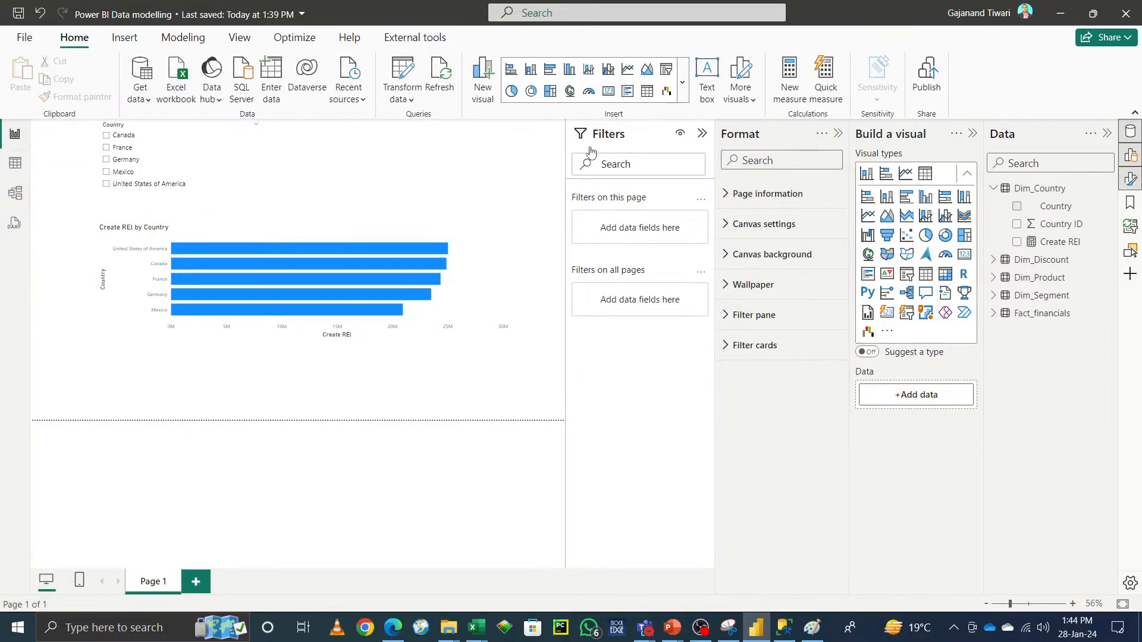
pyautogui.click(17, 195)
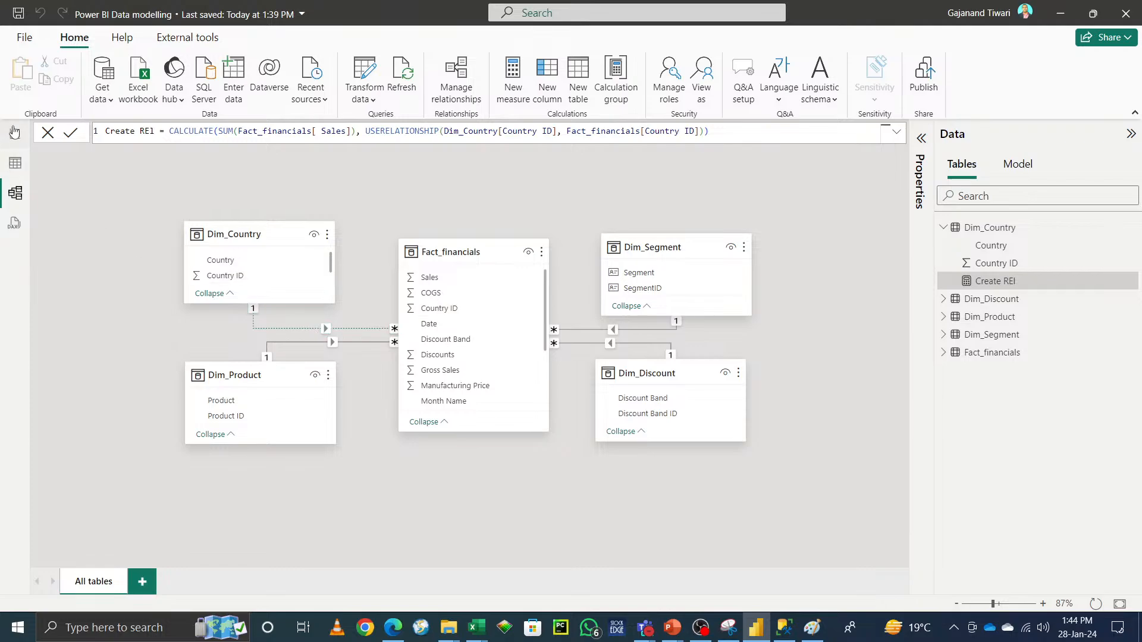
pyautogui.click(15, 134)
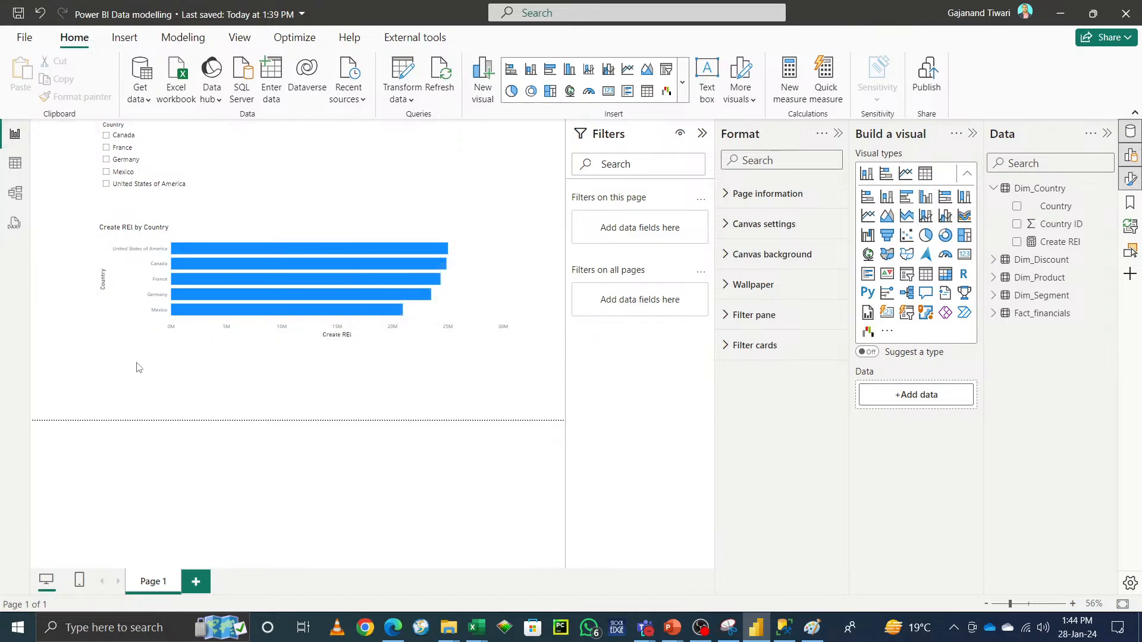
pyautogui.click(16, 194)
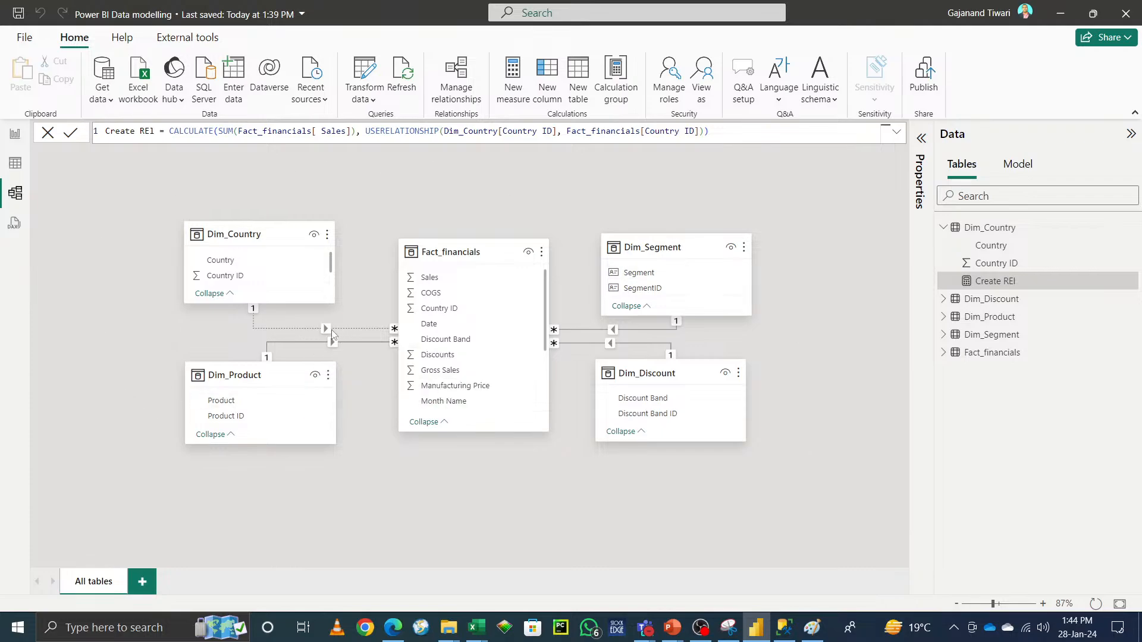
pyautogui.click(327, 330)
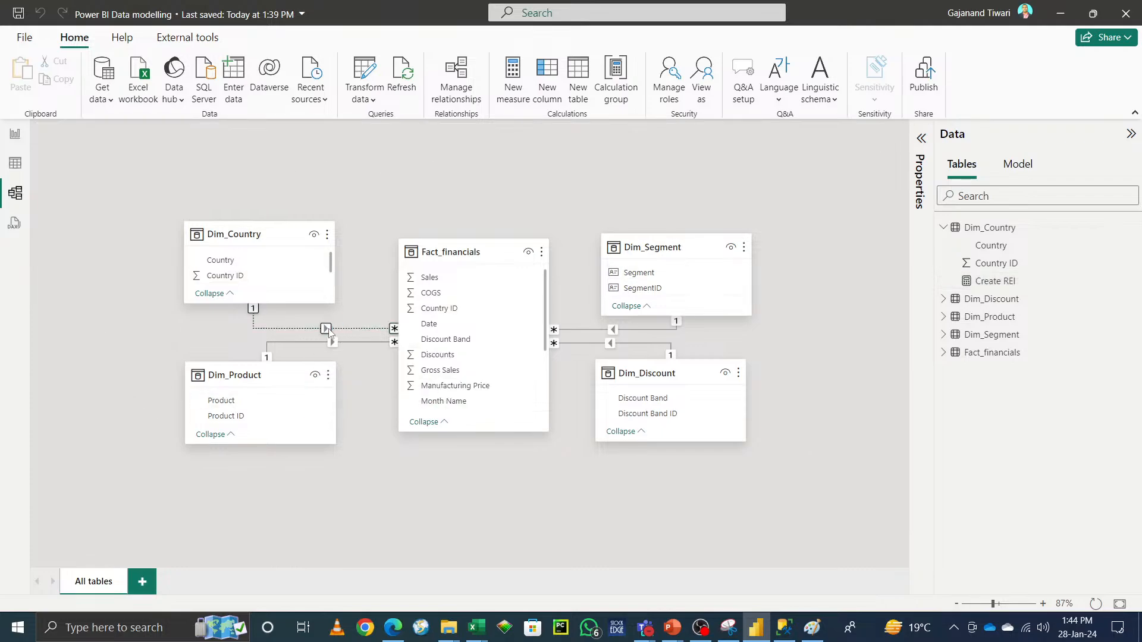
pyautogui.doubleClick(327, 330)
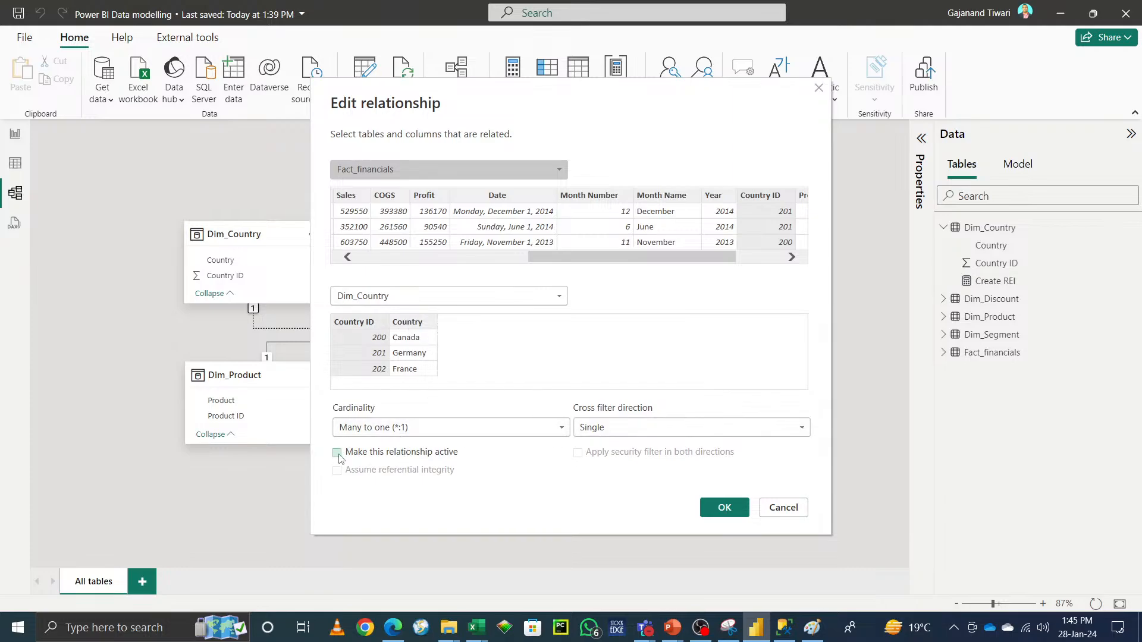
pyautogui.click(786, 513)
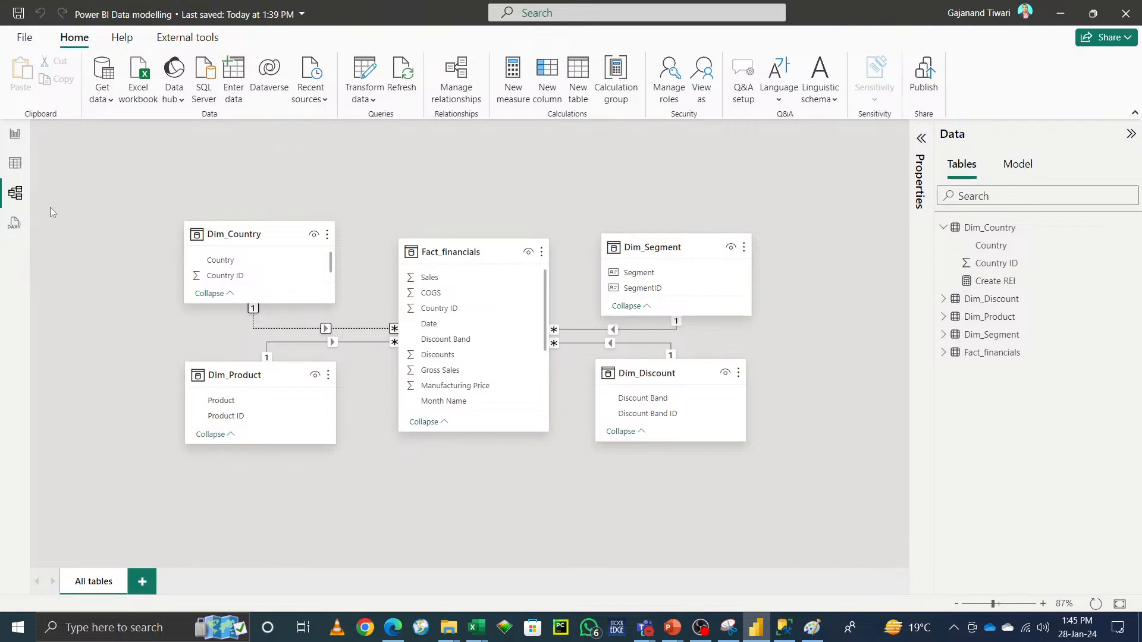
# Step: Switch to Paint and draw an ellipse around the upper circles of the star schema sketch
pyautogui.click(15, 135)
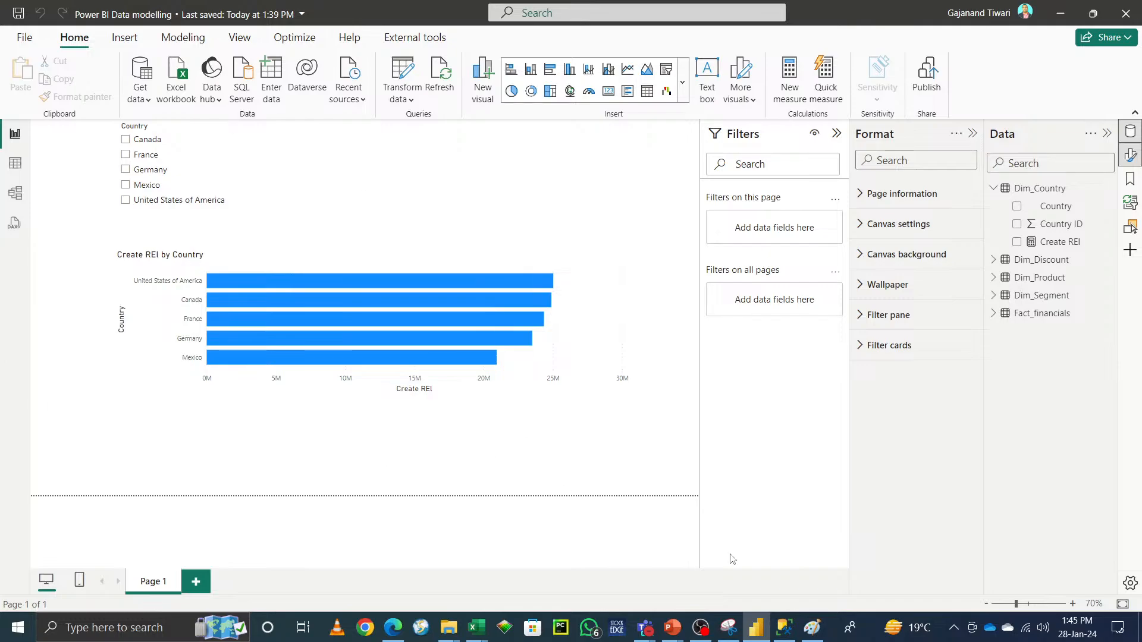
pyautogui.click(812, 629)
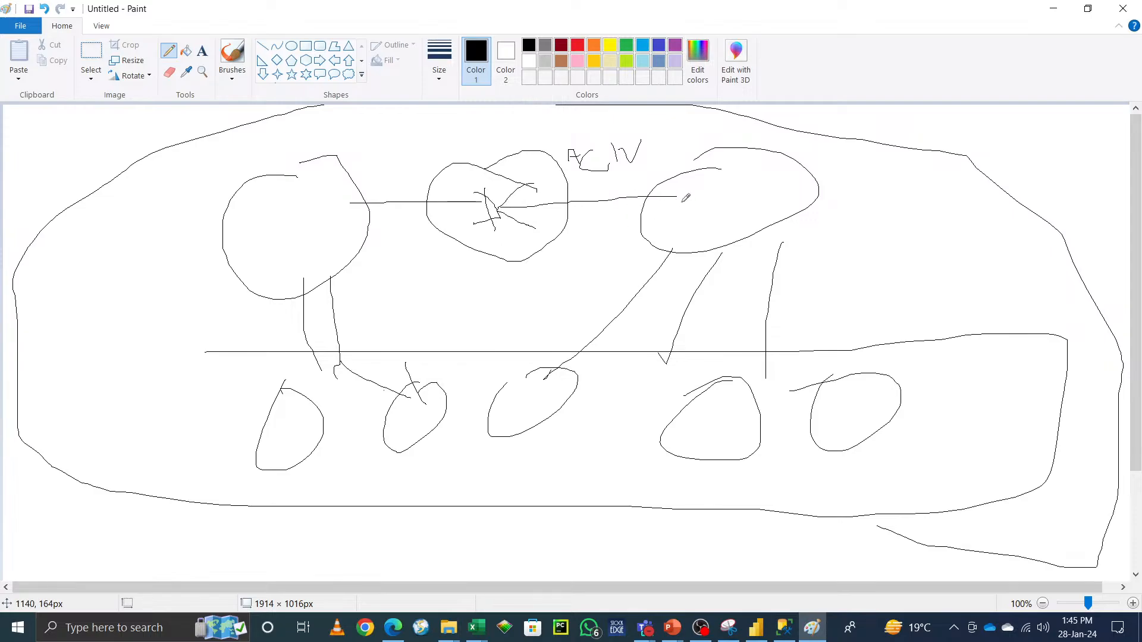
pyautogui.moveTo(681, 201)
pyautogui.mouseDown()
pyautogui.moveTo(678, 179)
pyautogui.moveTo(286, 154)
pyautogui.moveTo(475, 247)
pyautogui.moveTo(642, 144)
pyautogui.moveTo(485, 143)
pyautogui.mouseUp()
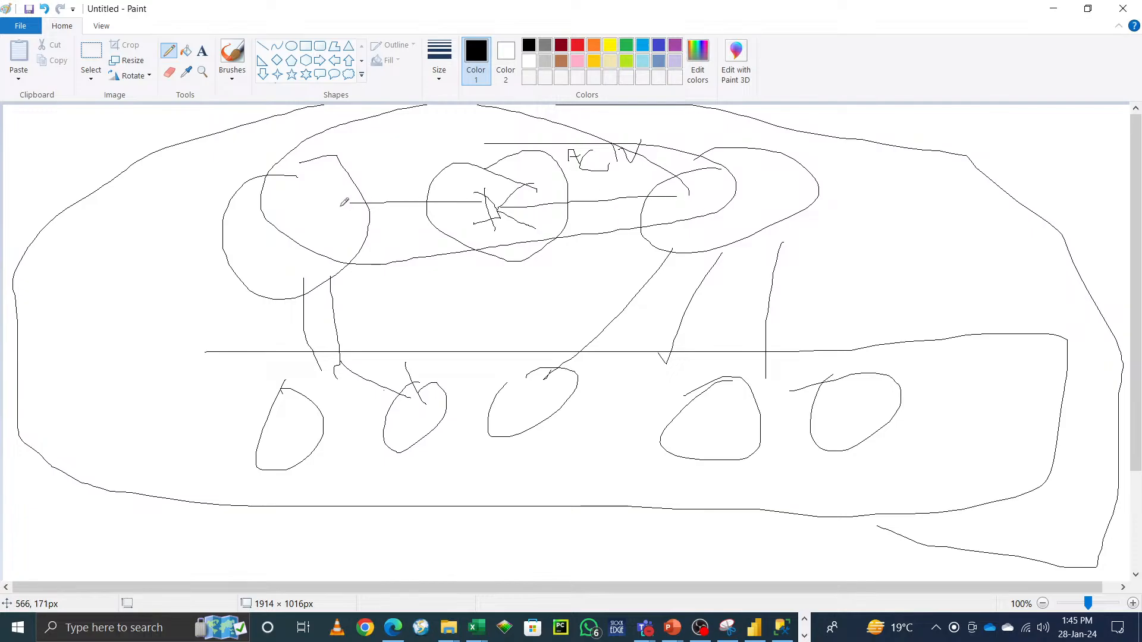
pyautogui.click(1053, 8)
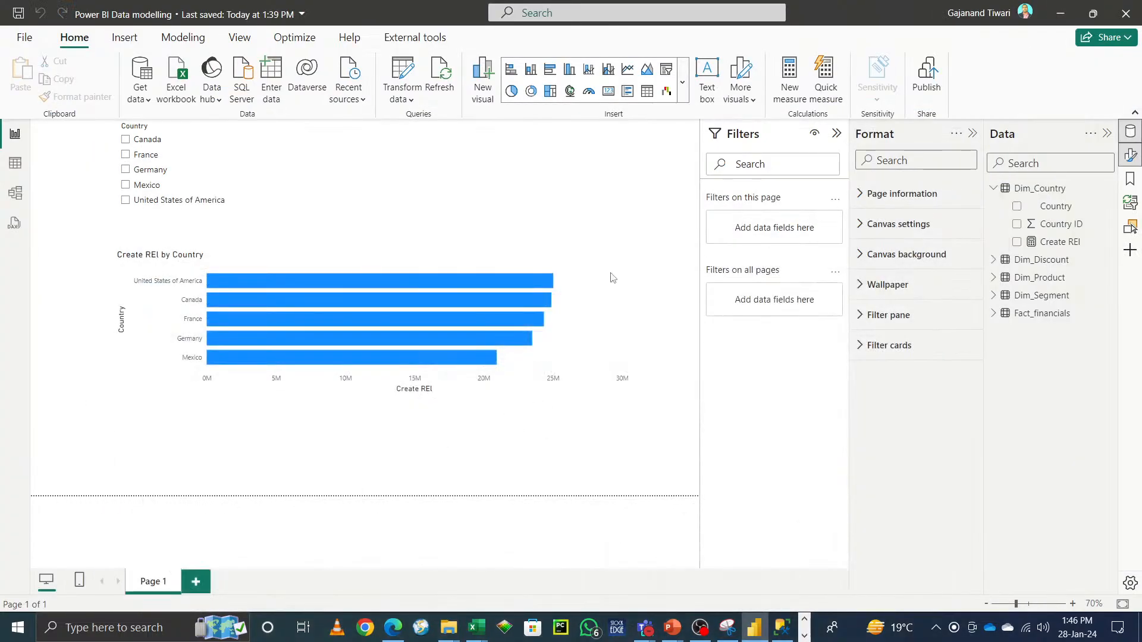
# Step: Make the Create REI by Country bar chart taller
pyautogui.moveTo(434, 325)
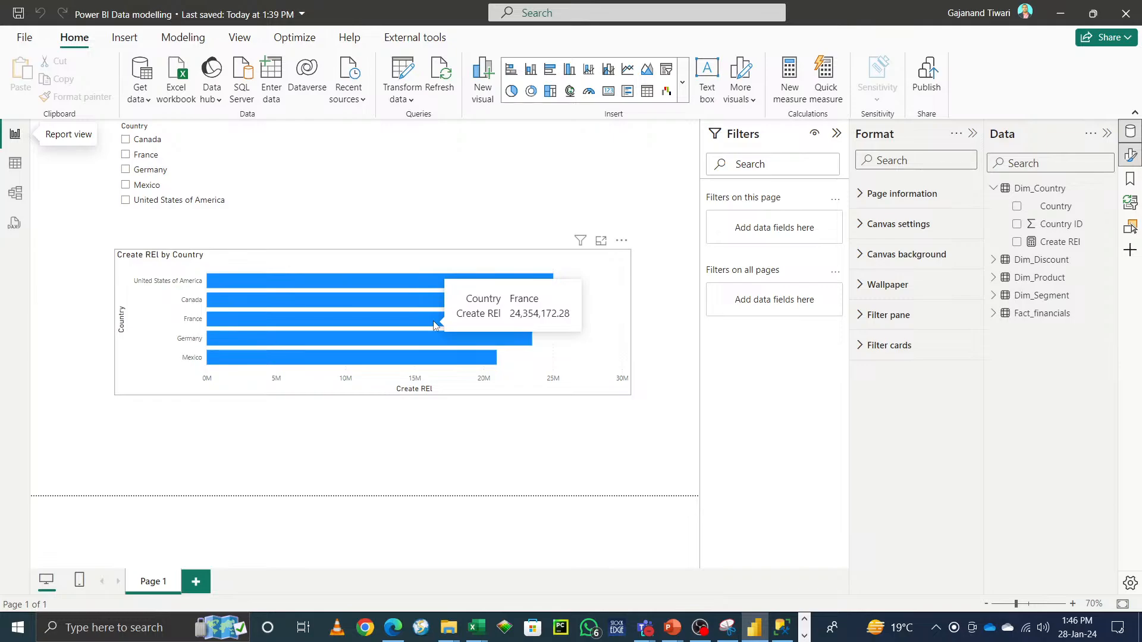
pyautogui.click(360, 396)
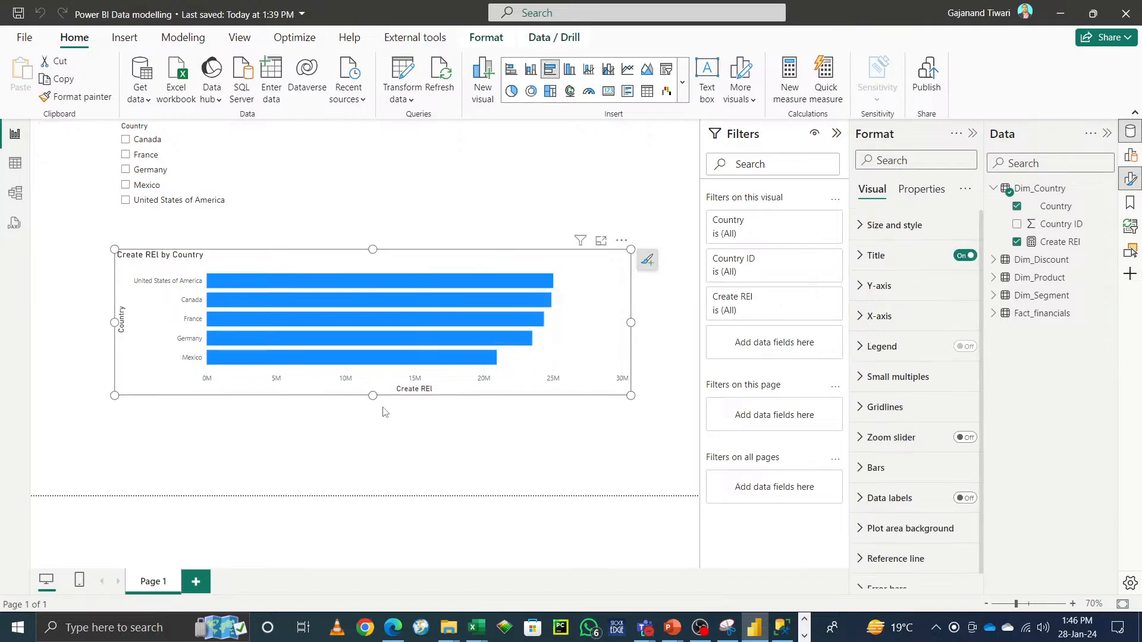
pyautogui.moveTo(373, 395); pyautogui.dragTo(374, 481)
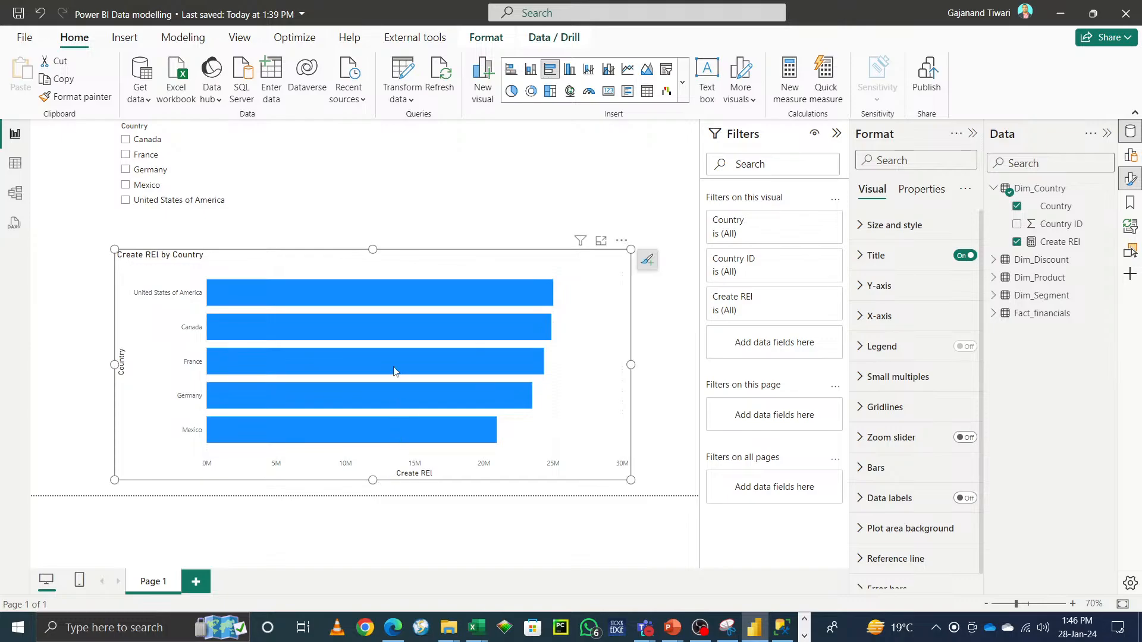
pyautogui.click(430, 186)
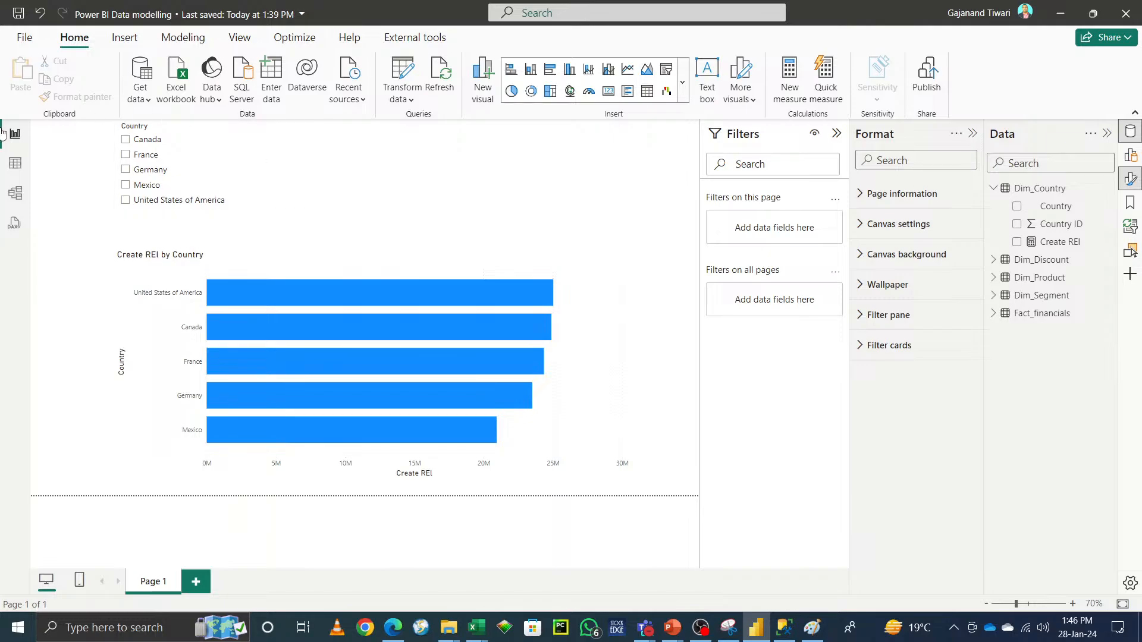
# Step: Open the Power Query editor, collapse its query groups, close it, and save the report
pyautogui.click(15, 163)
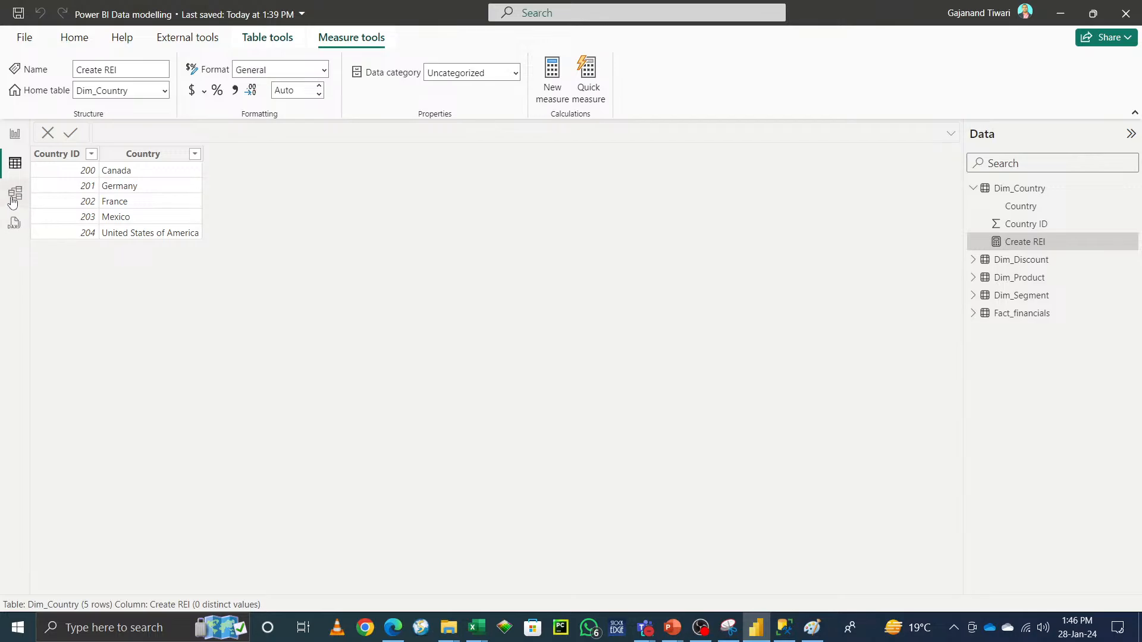
pyautogui.click(15, 193)
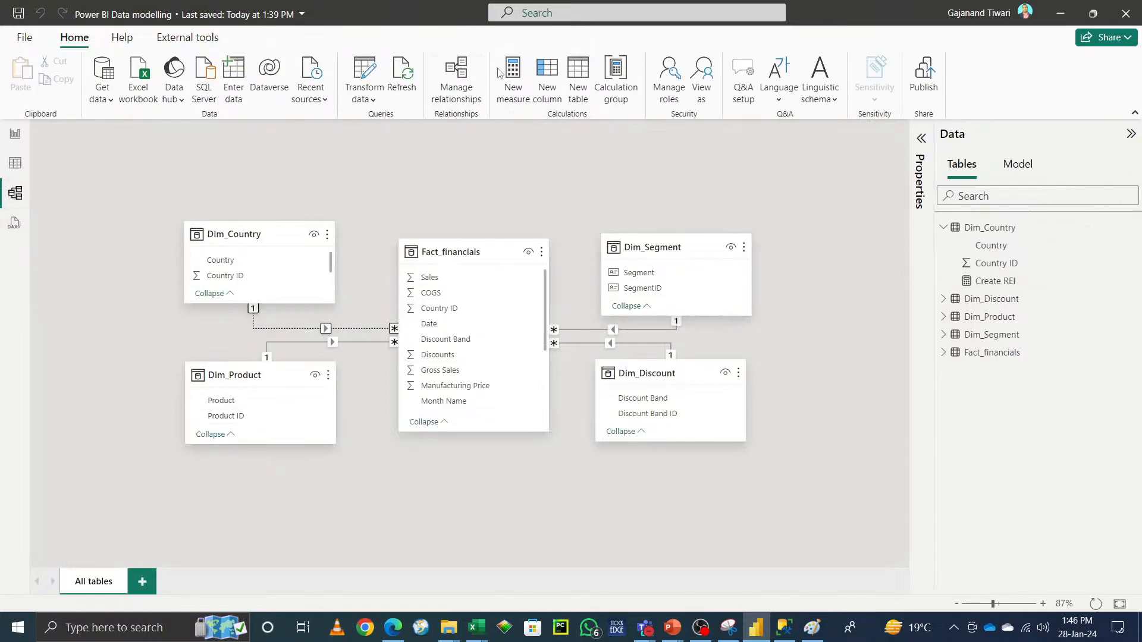
pyautogui.click(370, 67)
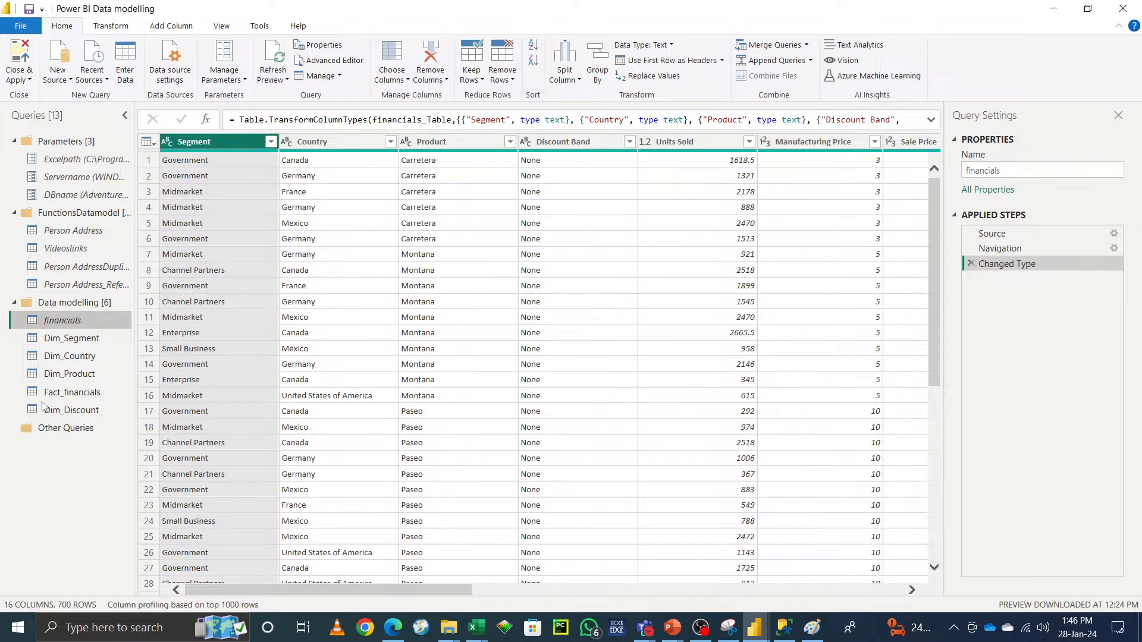
pyautogui.click(14, 302)
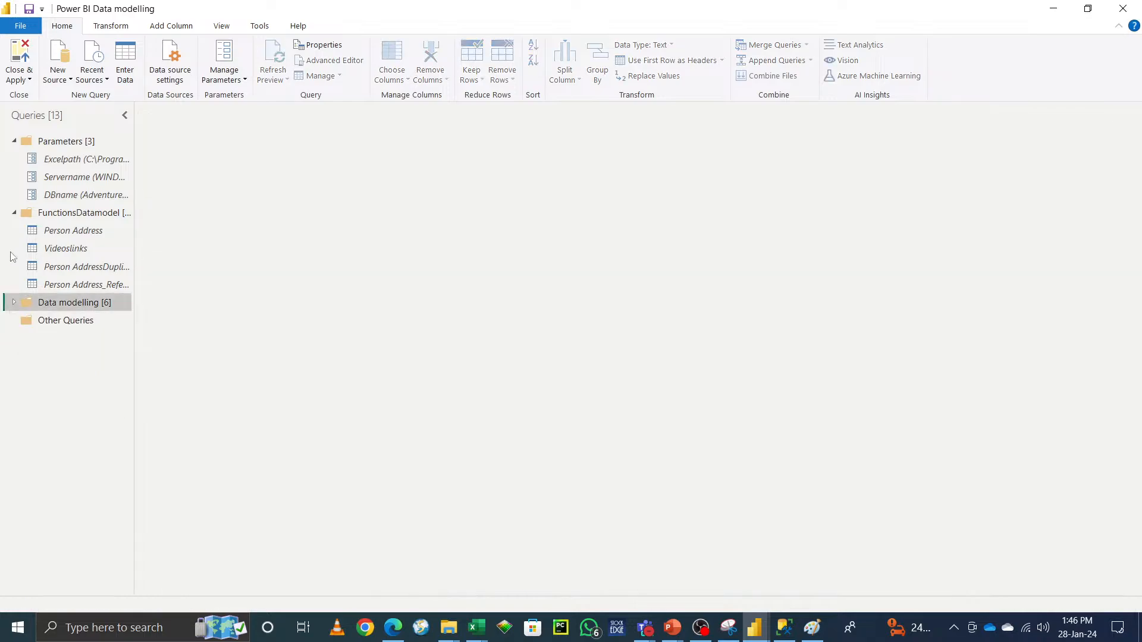
pyautogui.click(14, 213)
pyautogui.click(16, 144)
pyautogui.click(15, 143)
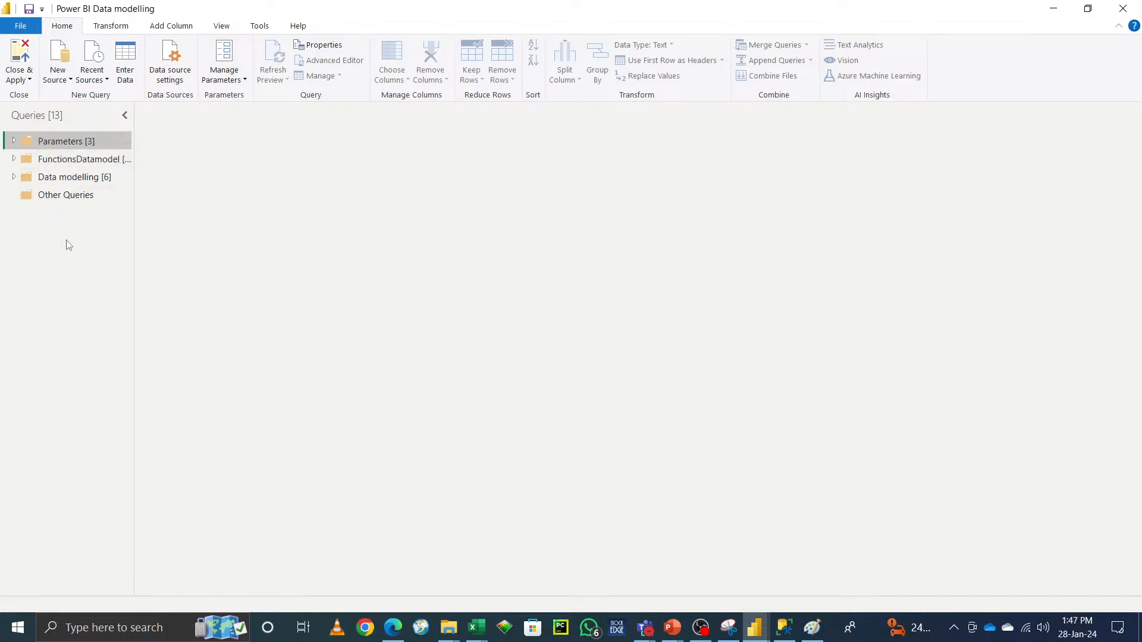
pyautogui.click(18, 82)
pyautogui.click(41, 99)
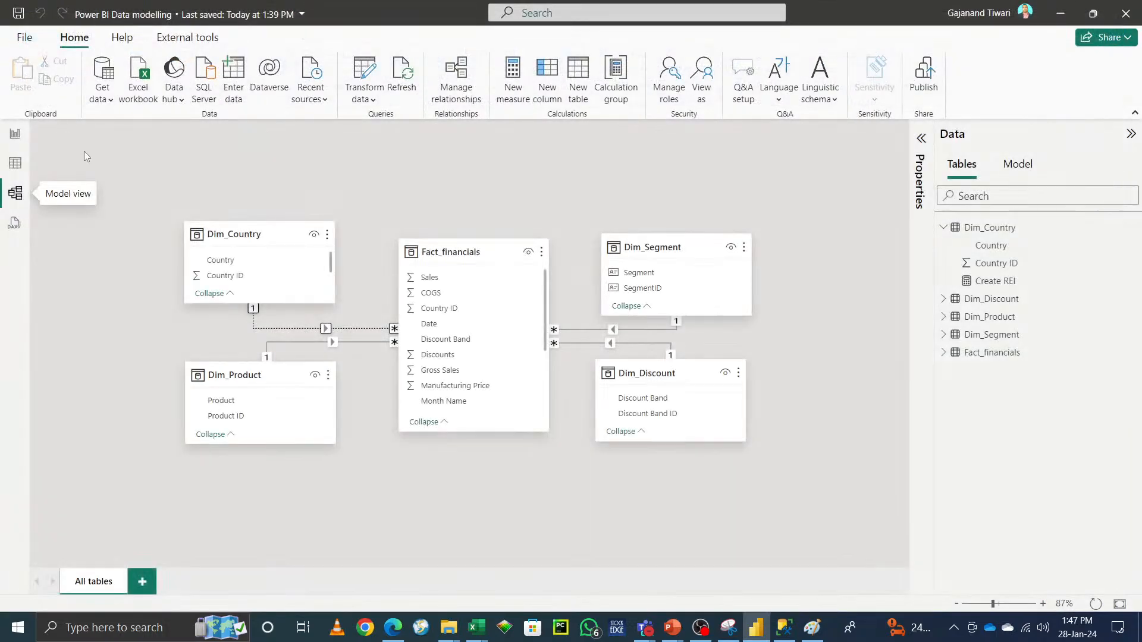
pyautogui.click(18, 12)
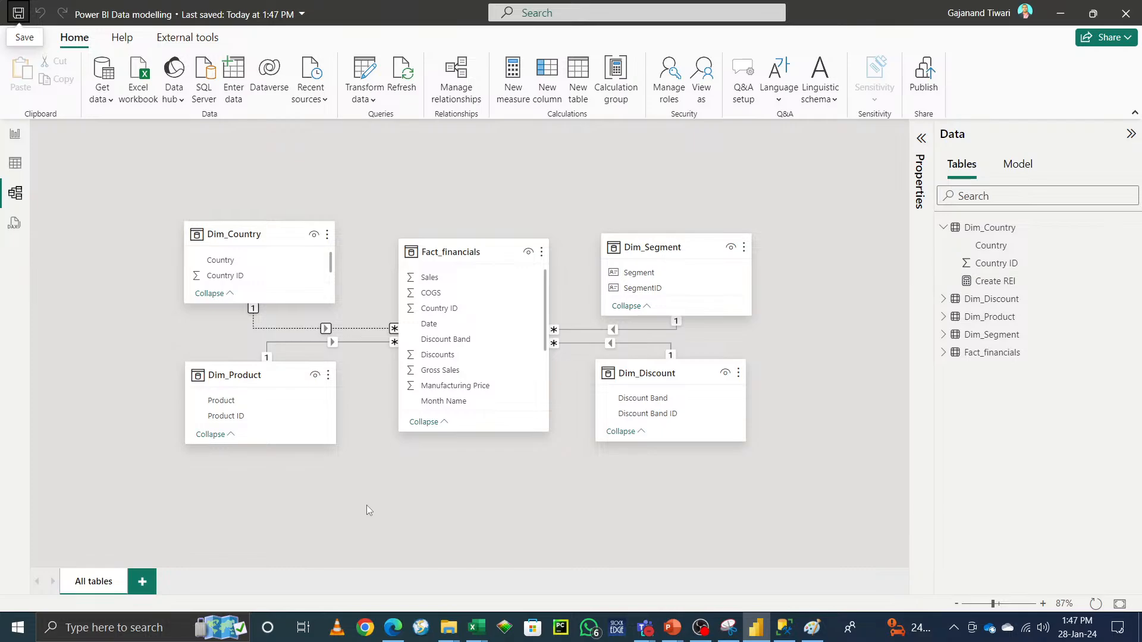
# Step: Create a new model layout holding Dim_Discount together with its related table Fact_financials
pyautogui.click(143, 583)
pyautogui.moveTo(1001, 304); pyautogui.dragTo(366, 236)
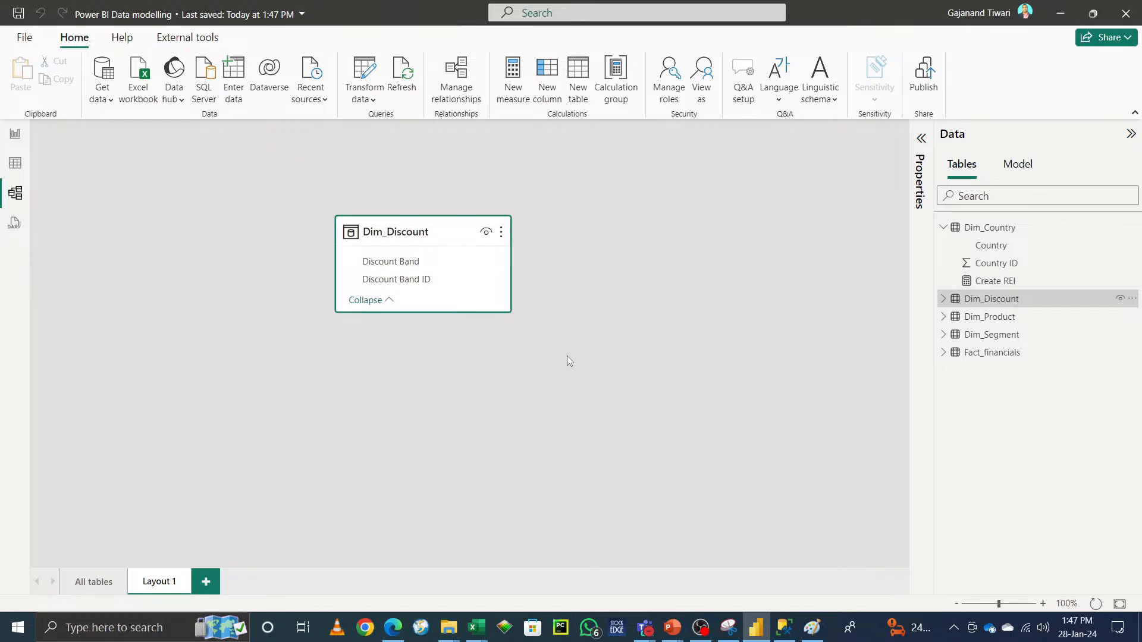
pyautogui.click(502, 233)
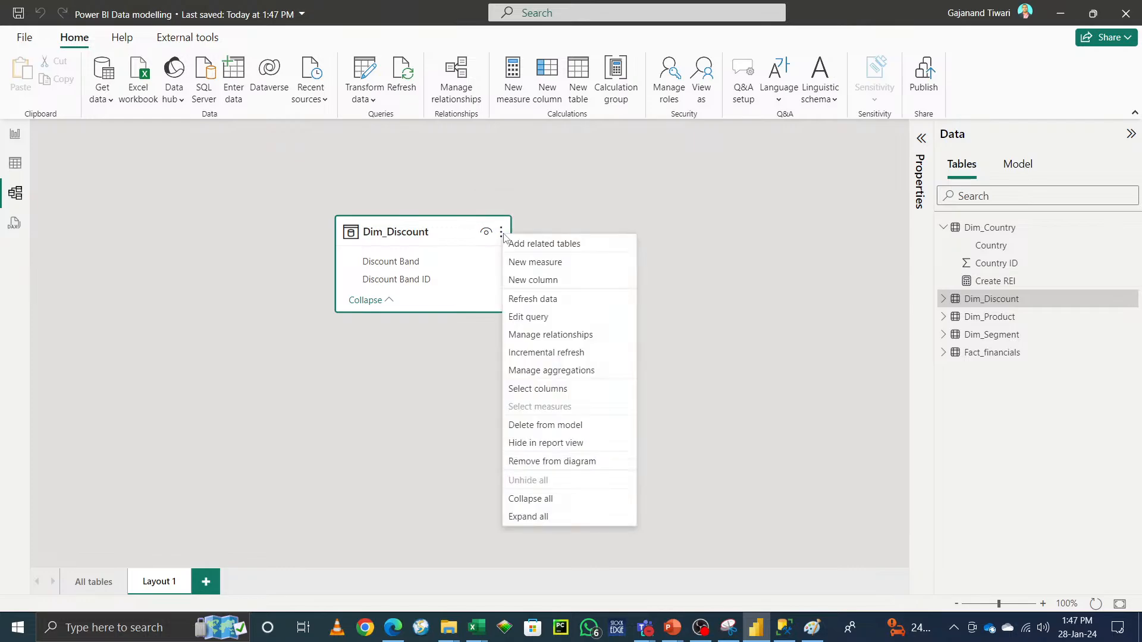
pyautogui.click(561, 249)
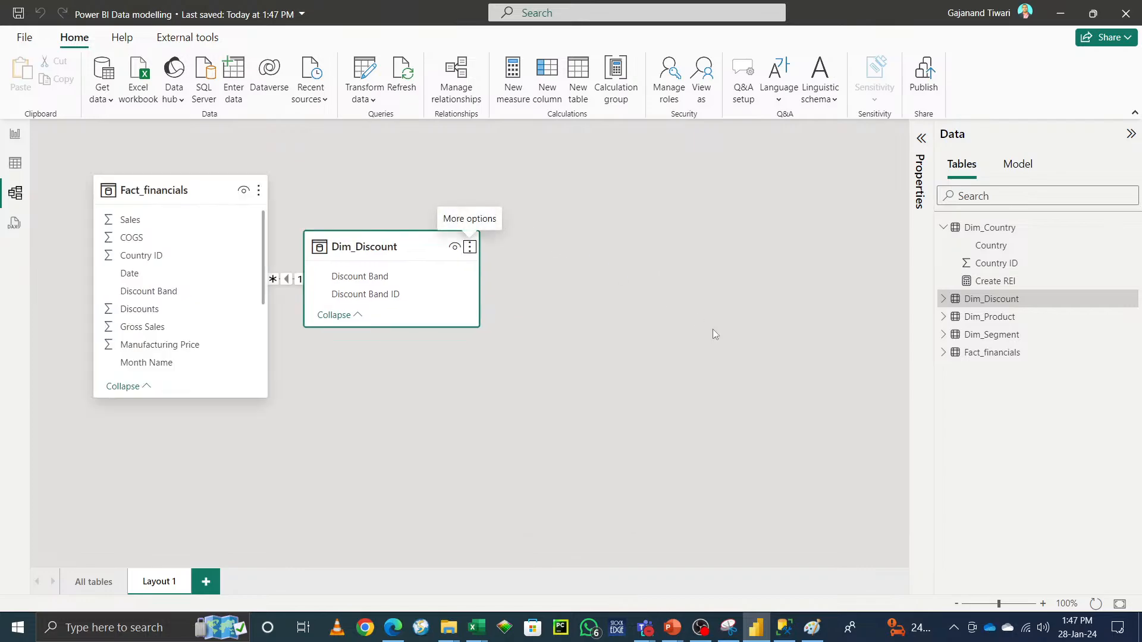
pyautogui.moveTo(372, 246); pyautogui.dragTo(526, 288)
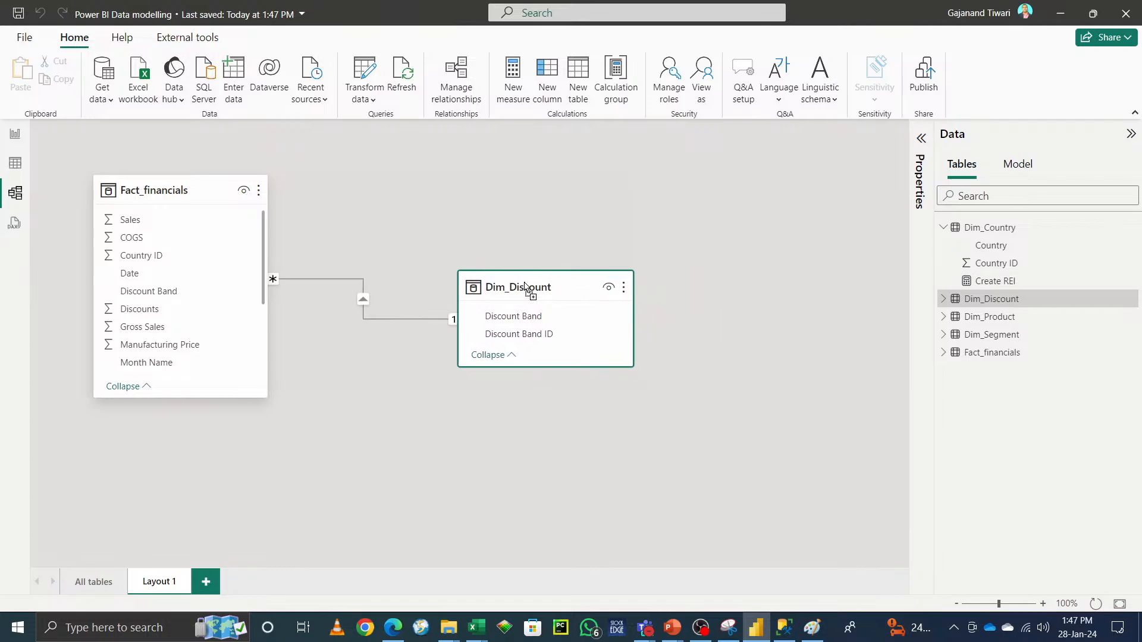
pyautogui.moveTo(524, 281)
# Step: Compare the All tables diagram with Layout 1
pyautogui.click(95, 586)
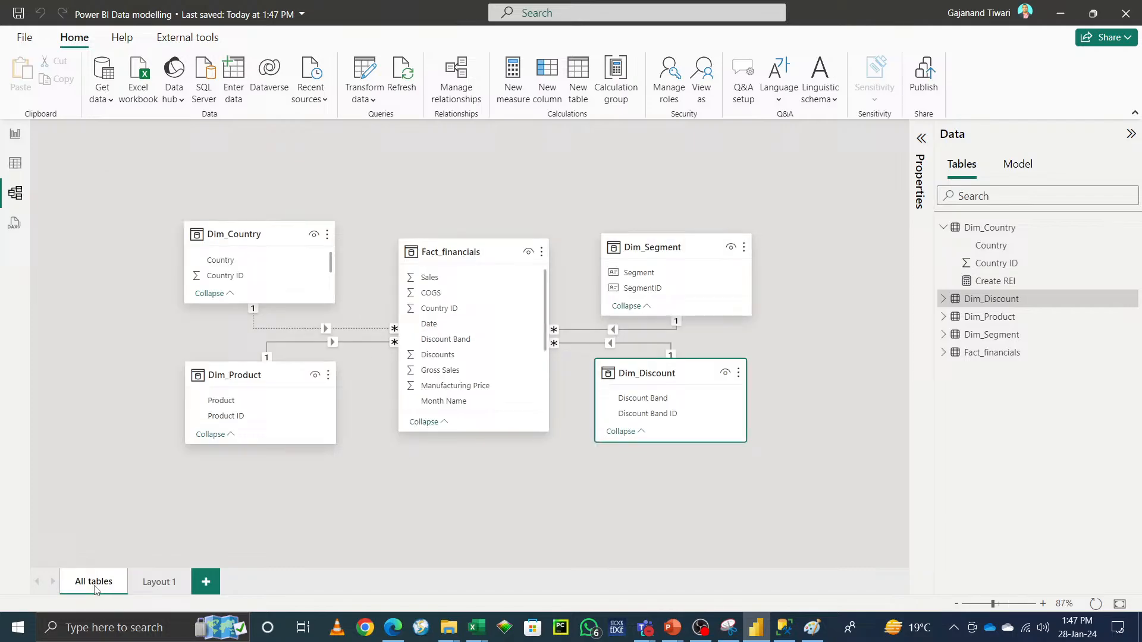
pyautogui.click(158, 586)
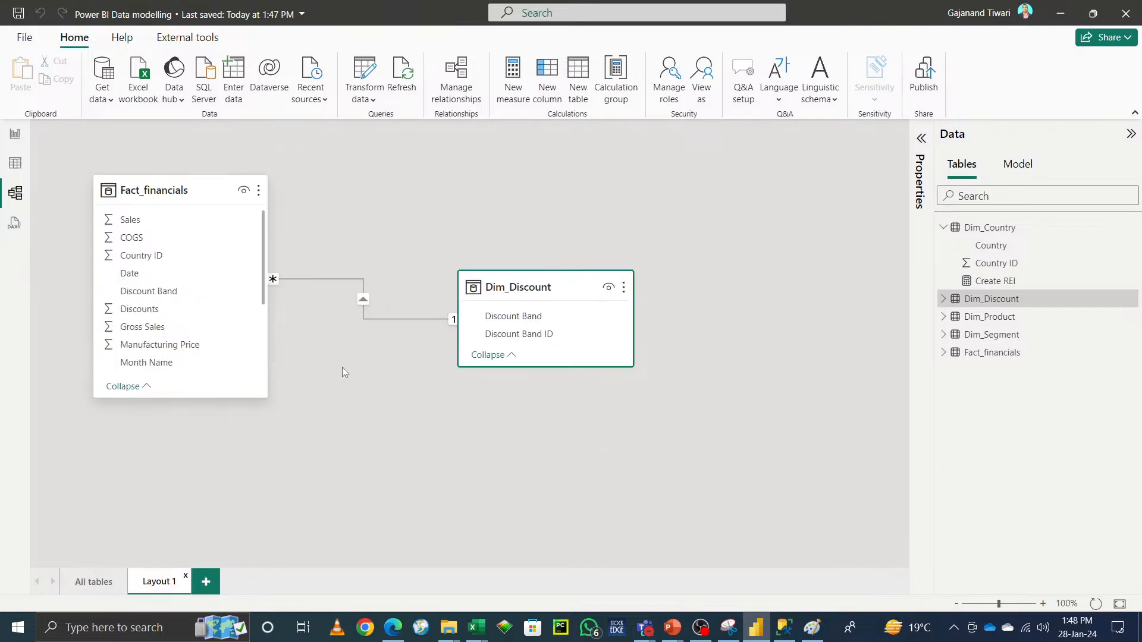
pyautogui.click(15, 134)
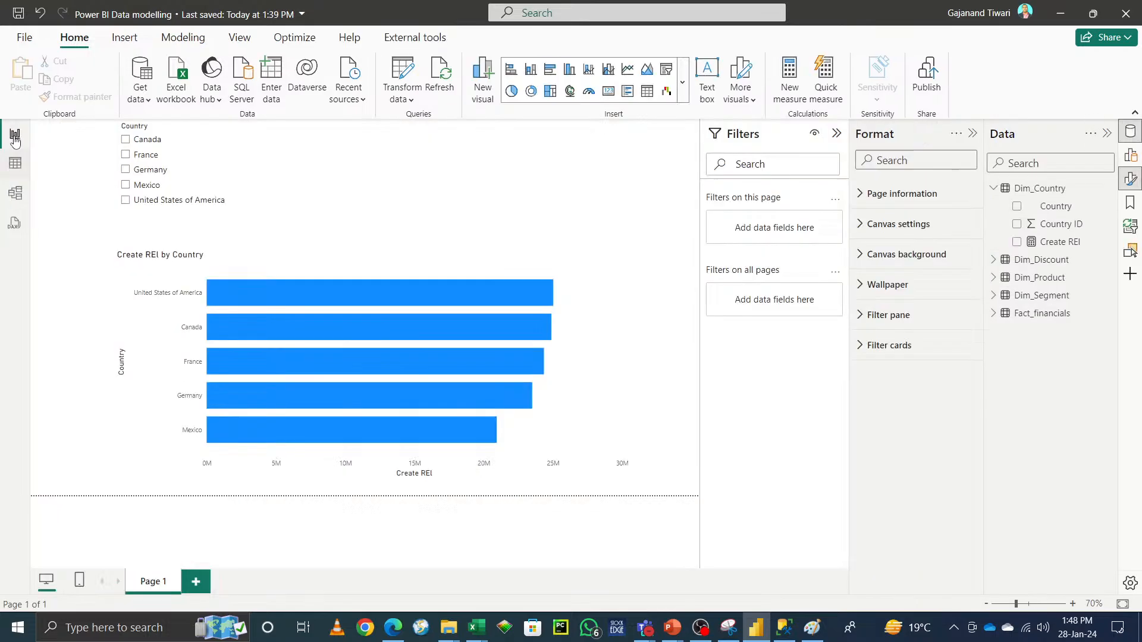
pyautogui.click(15, 201)
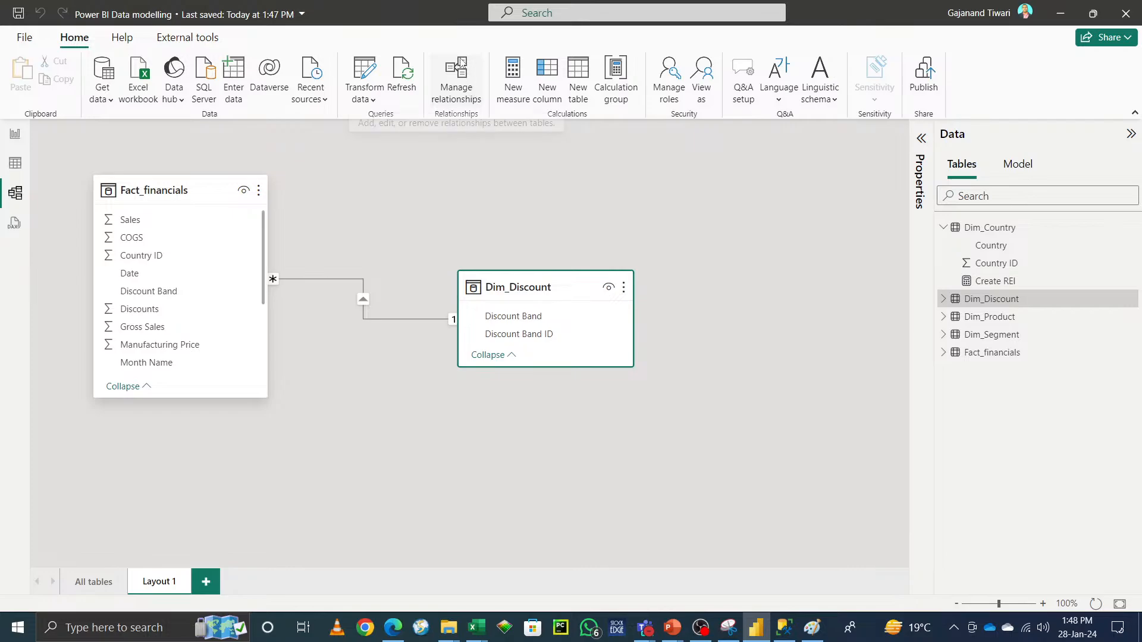
# Step: Activate the Fact_financials (Country ID) to Dim_Country (Country ID) relationship in Manage relationships
pyautogui.click(456, 73)
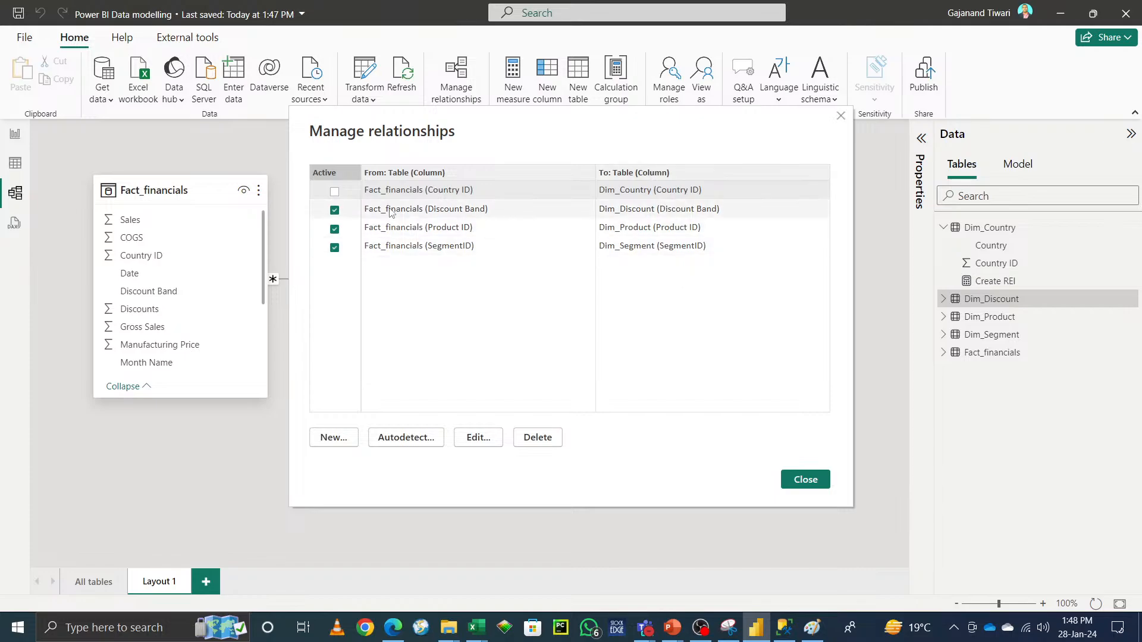
pyautogui.click(335, 192)
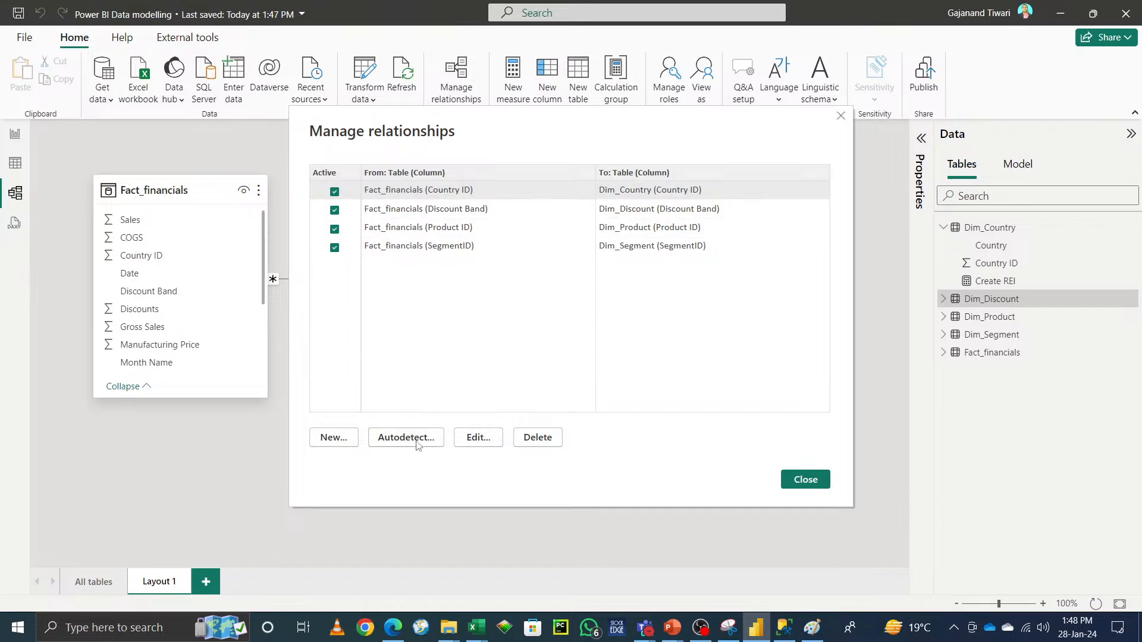
pyautogui.click(333, 438)
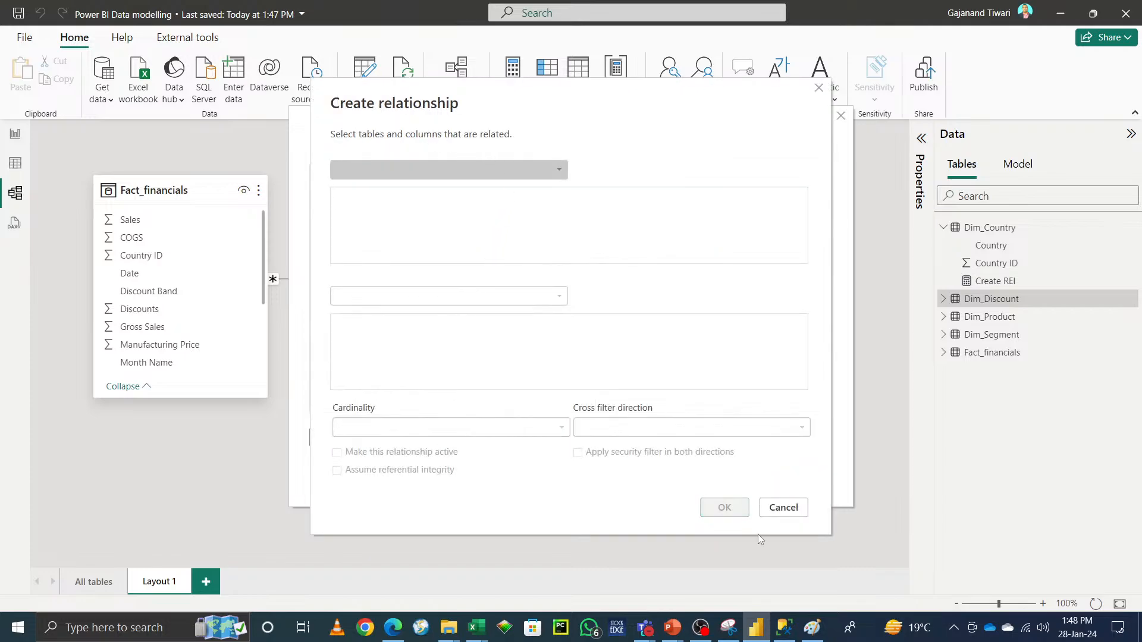
pyautogui.click(784, 507)
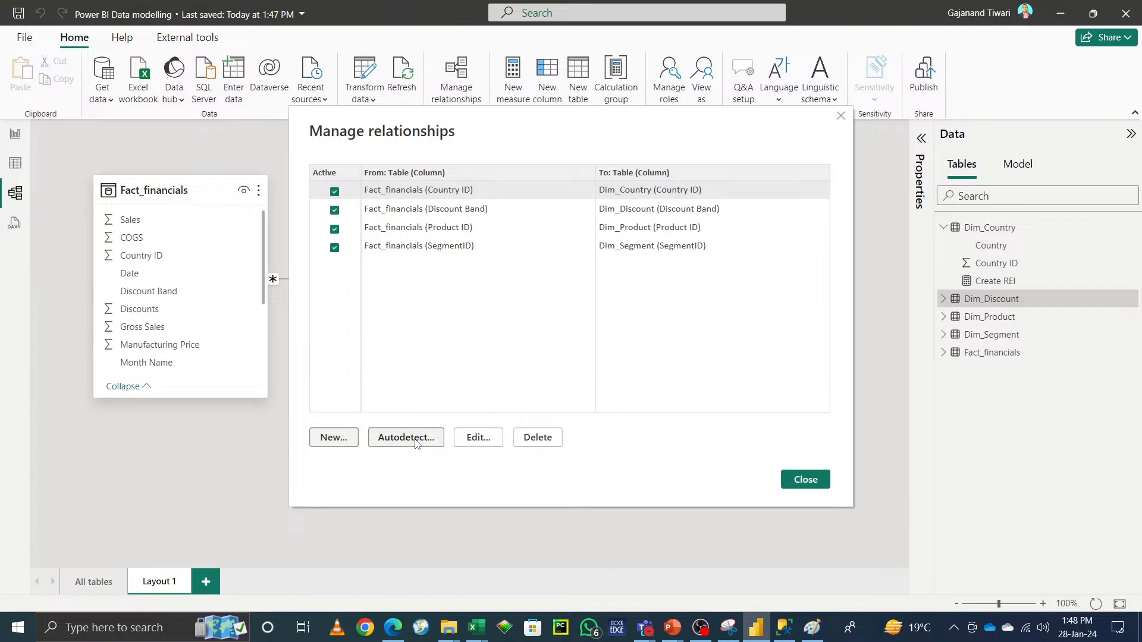
pyautogui.click(479, 438)
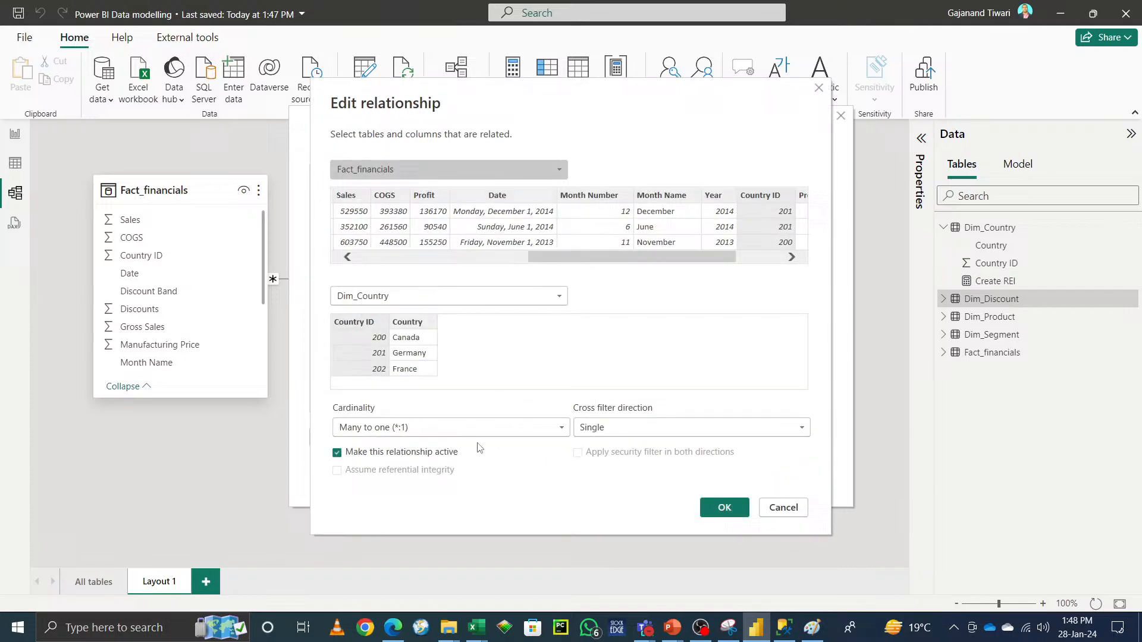
pyautogui.click(781, 510)
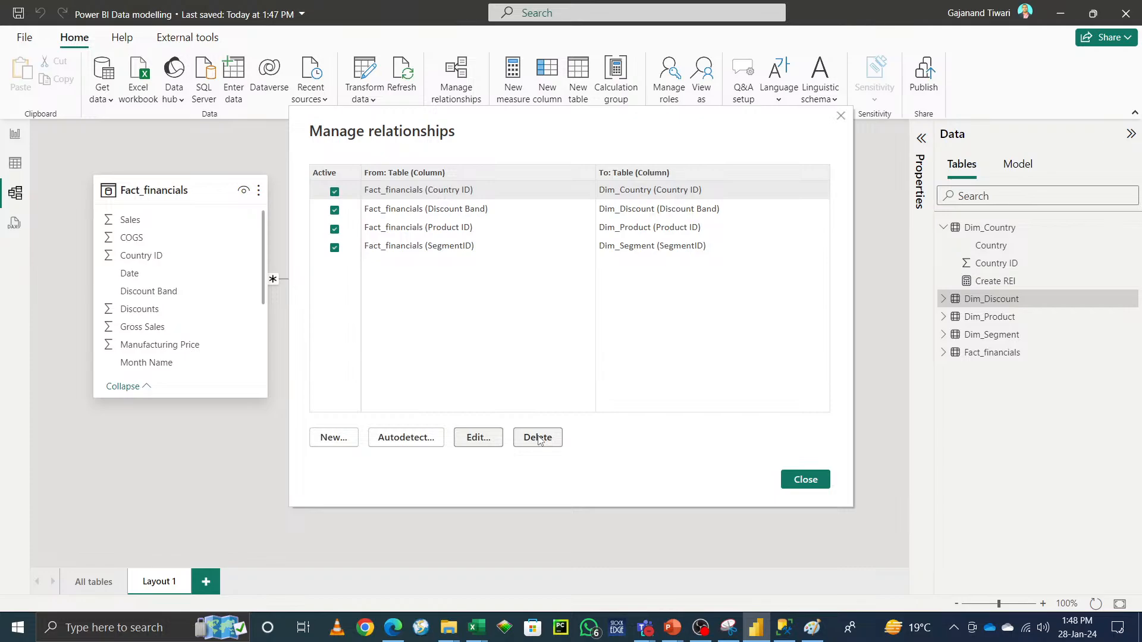
pyautogui.click(812, 483)
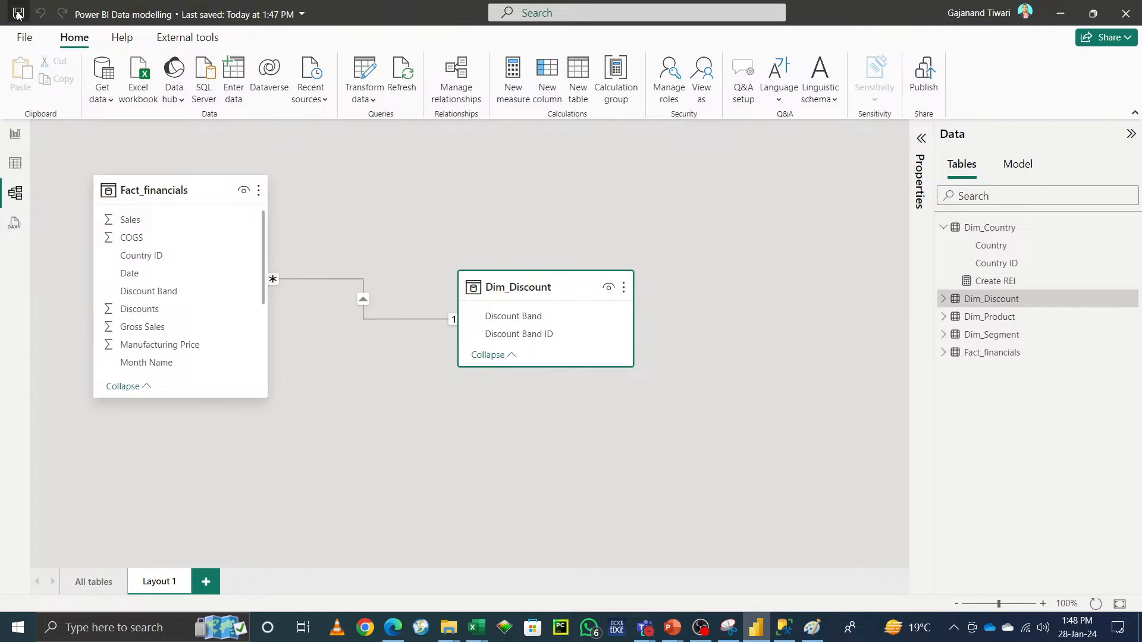
pyautogui.click(1077, 627)
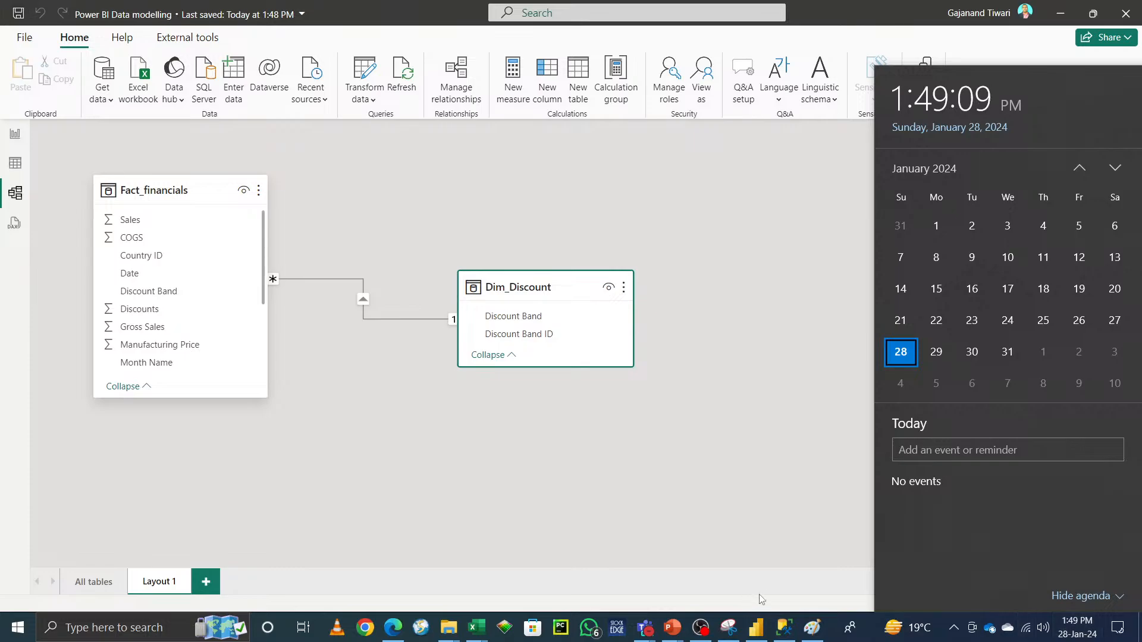
pyautogui.click(701, 628)
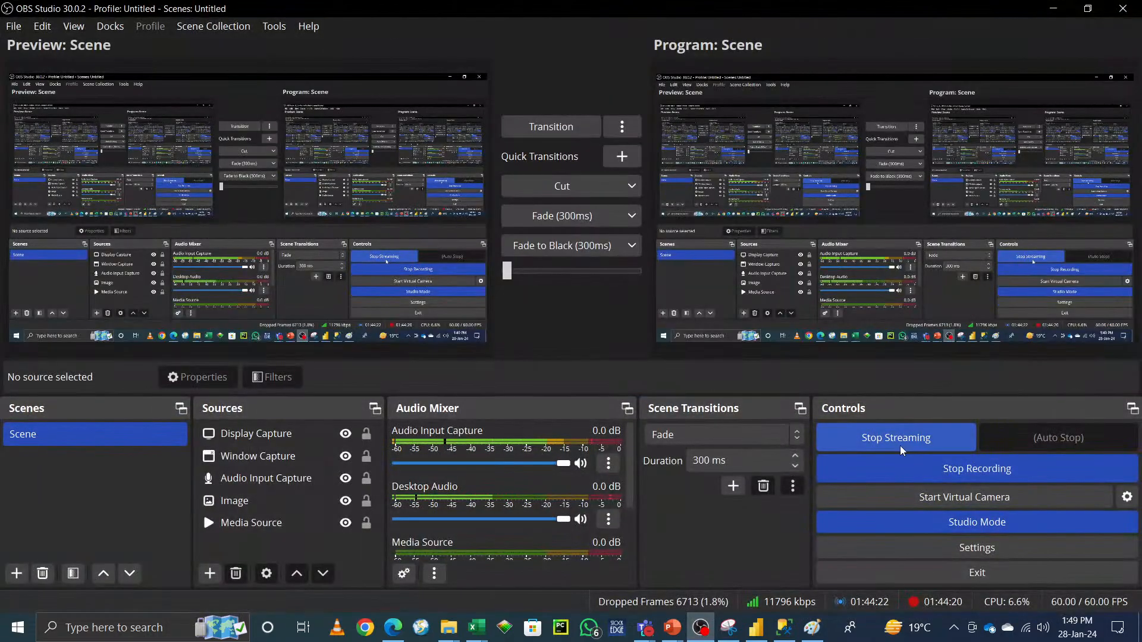